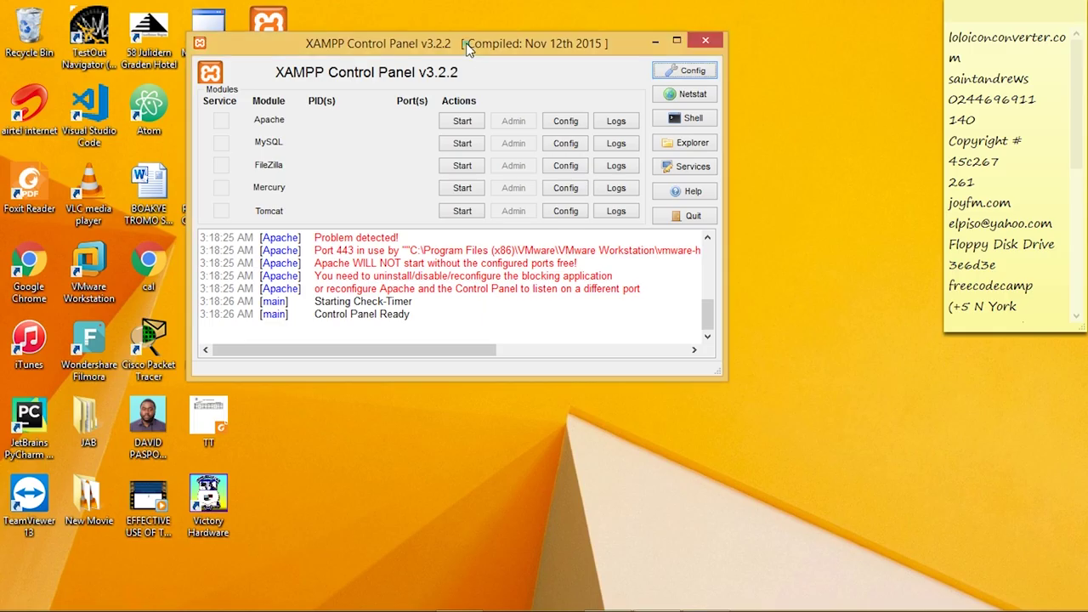
# Start the Apache and MySQL servers in XAMPP Control Panel
pyautogui.moveTo(498, 52); pyautogui.dragTo(511, 60)
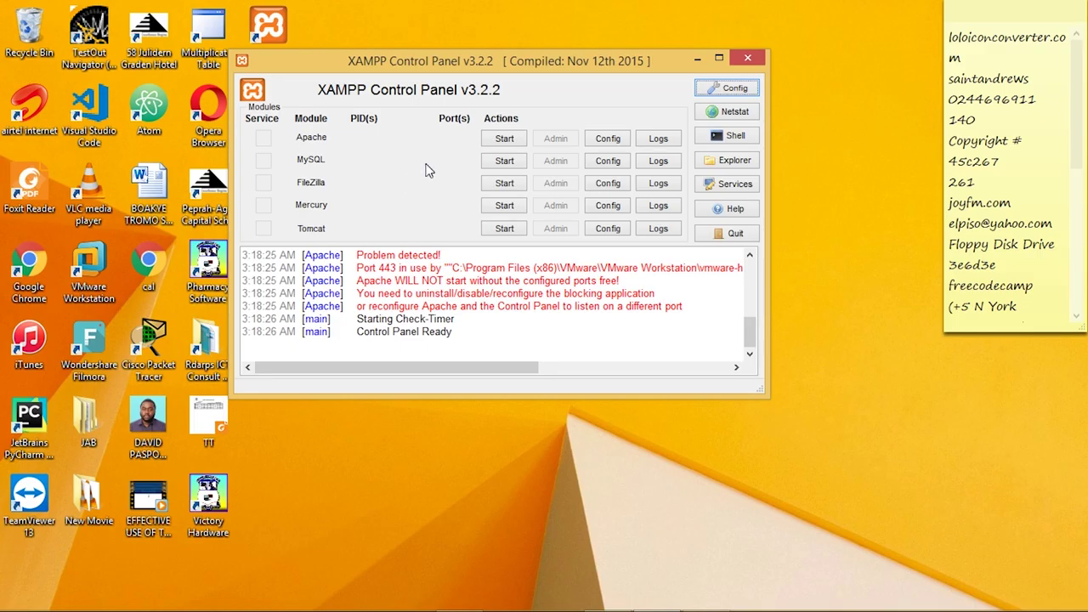
pyautogui.click(504, 140)
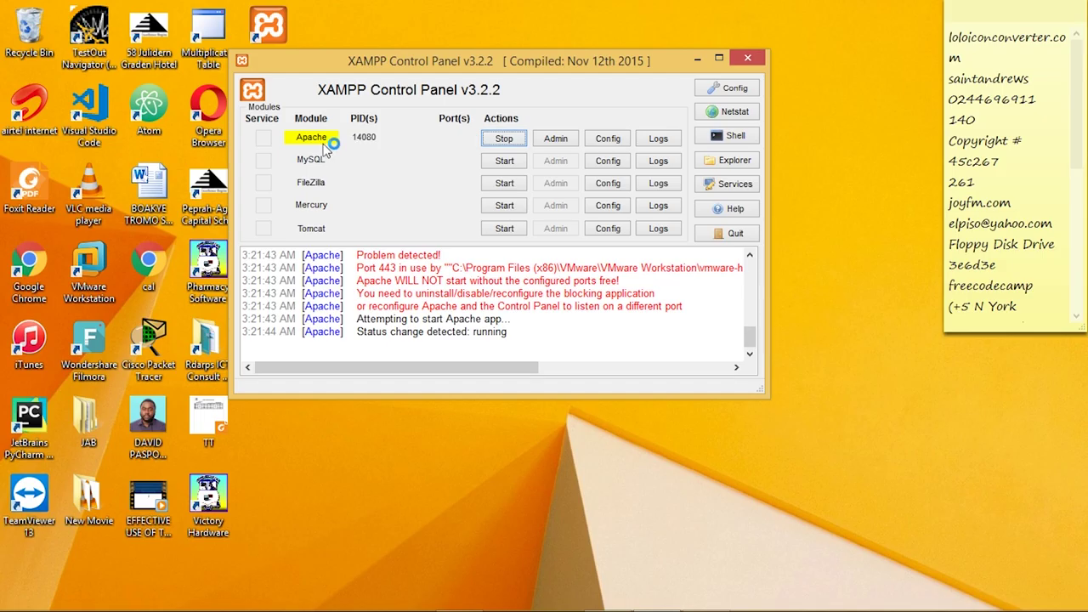
pyautogui.click(504, 162)
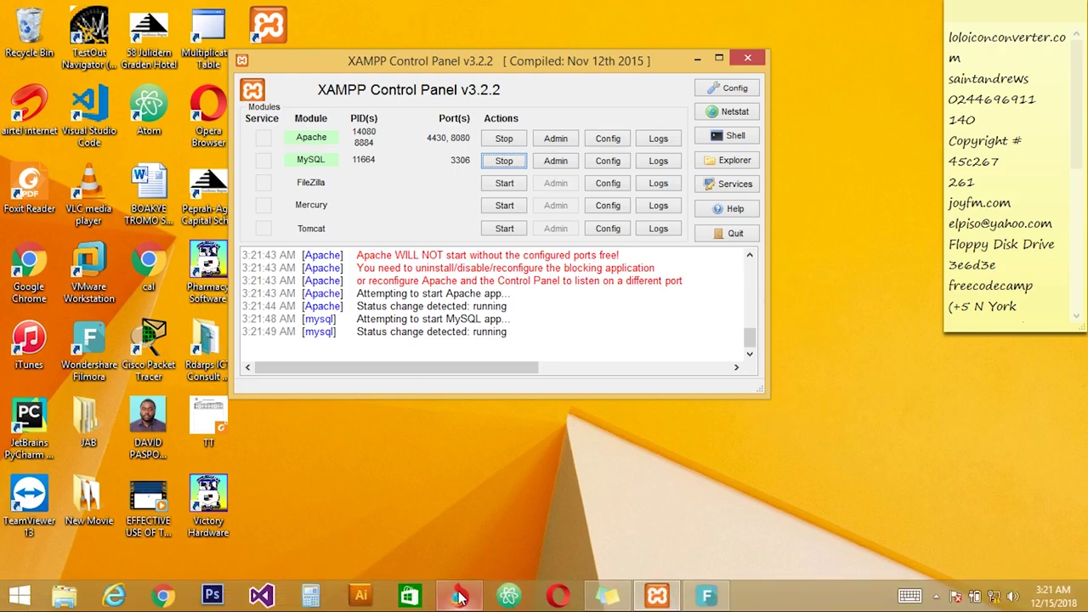
pyautogui.click(461, 600)
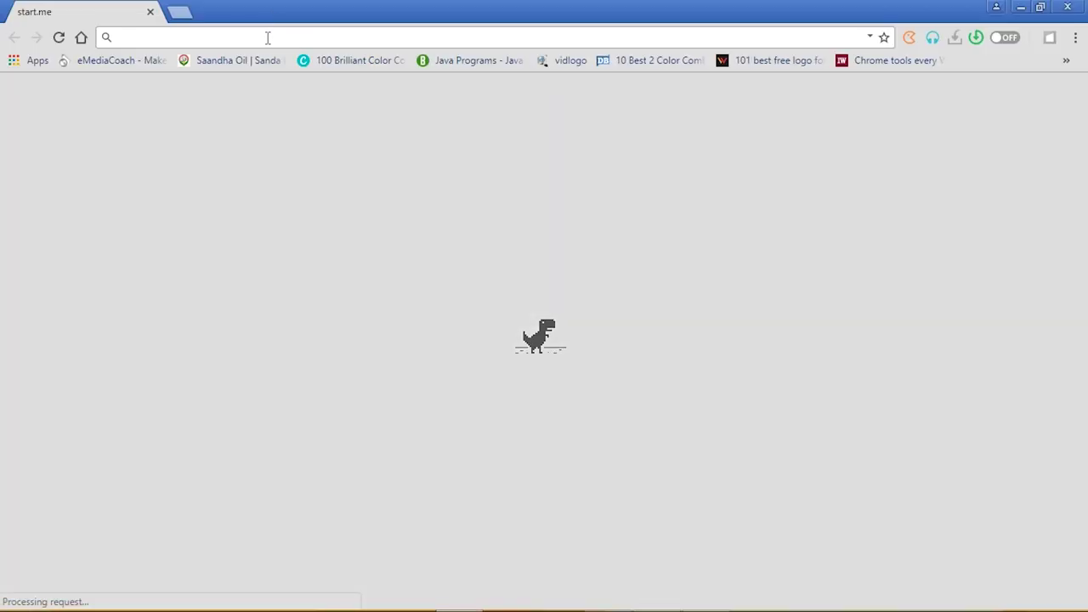
# Load the 'Welcome to XAMPP' dashboard at localhost:8080 in Chrome
pyautogui.click(267, 37)
pyautogui.write('loc')
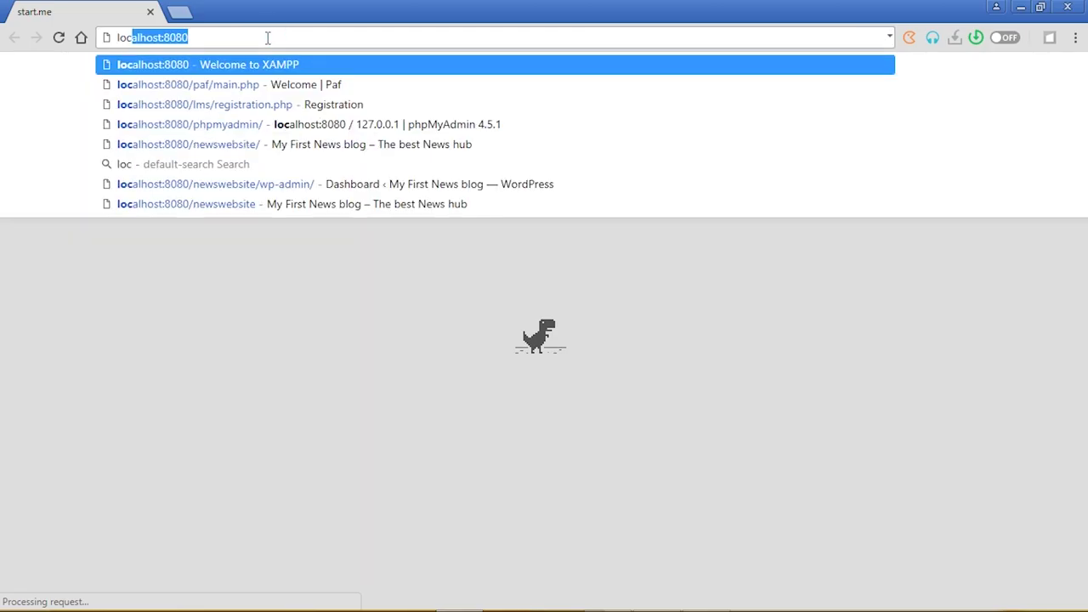
pyautogui.click(267, 37)
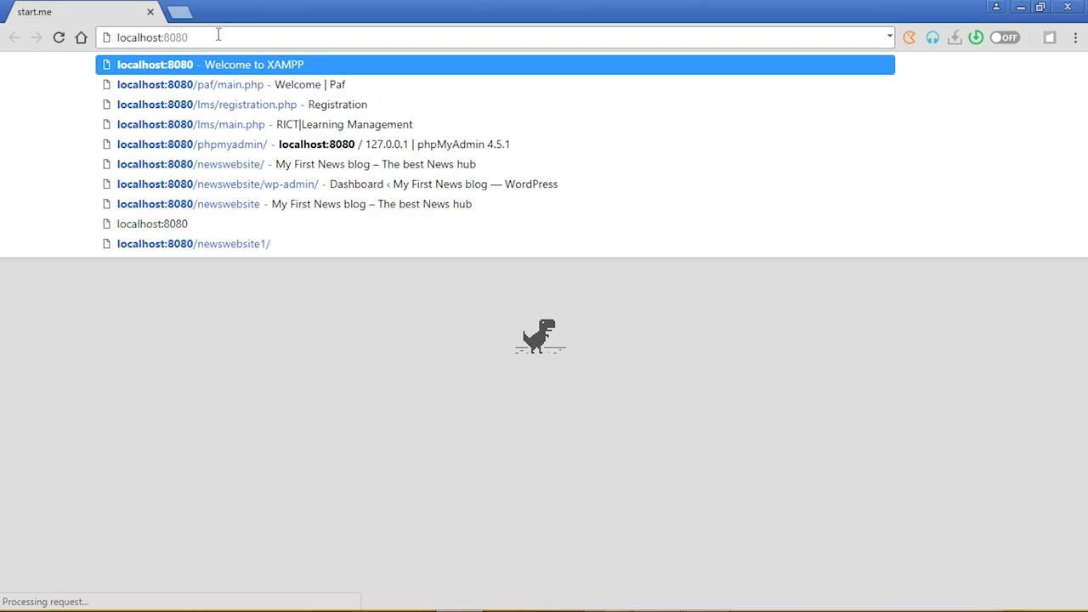
pyautogui.press('BackSpace')
pyautogui.press('BackSpace')
pyautogui.press('BackSpace')
pyautogui.press('BackSpace')
pyautogui.press('BackSpace')
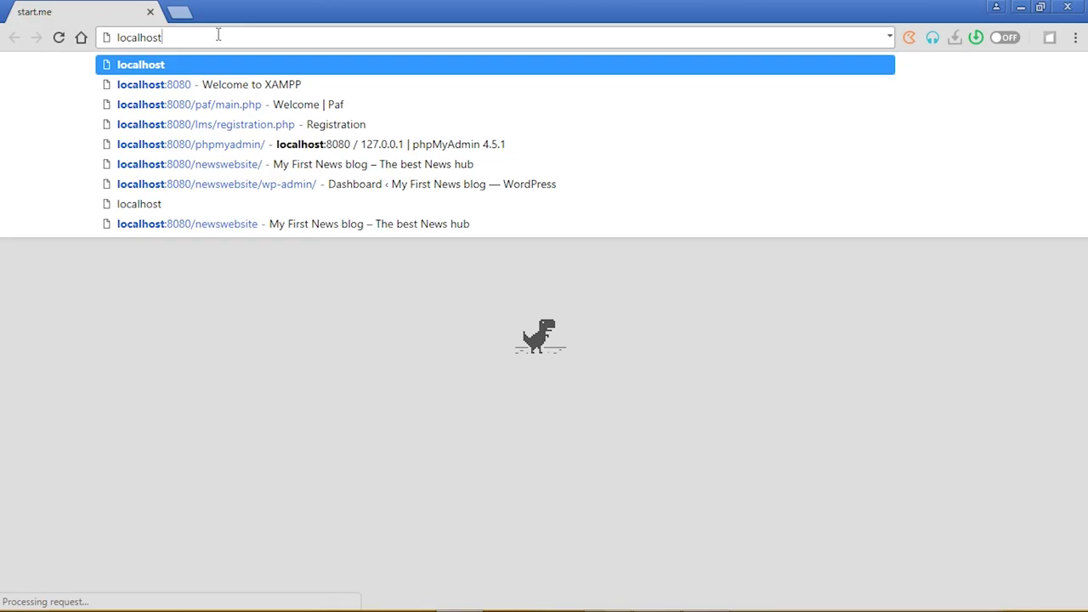
pyautogui.click(230, 87)
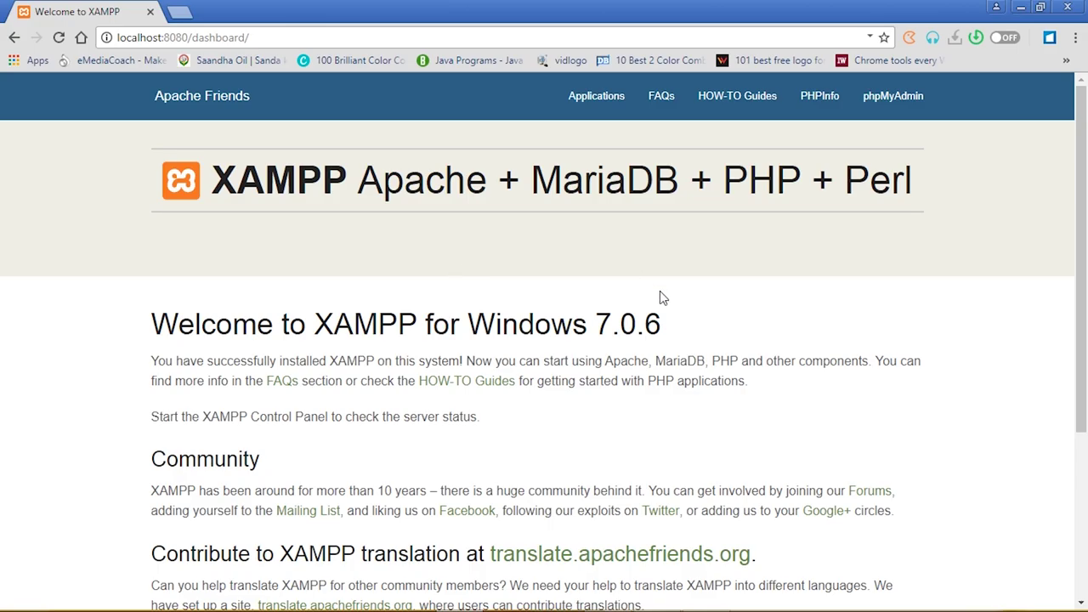
# Open phpMyAdmin from the XAMPP dashboard and create a database named newsblog
pyautogui.click(892, 100)
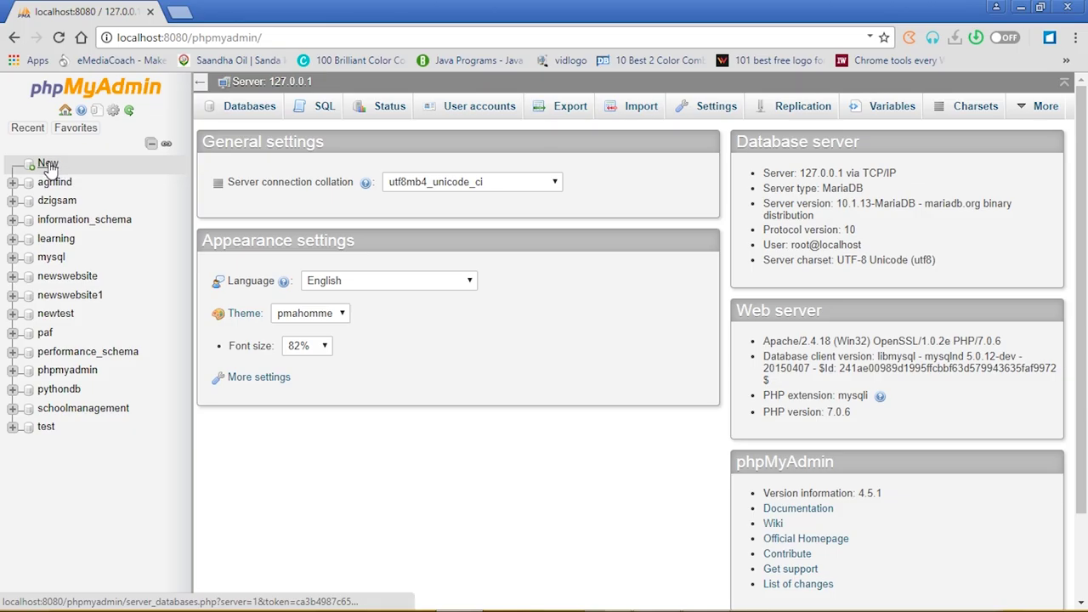
pyautogui.click(49, 165)
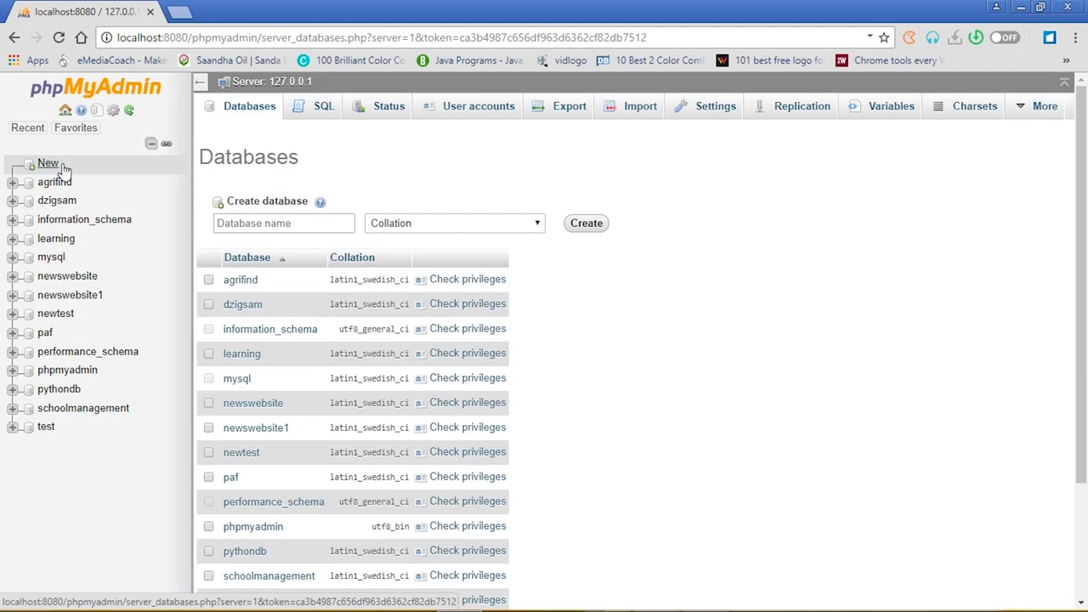
pyautogui.click(289, 223)
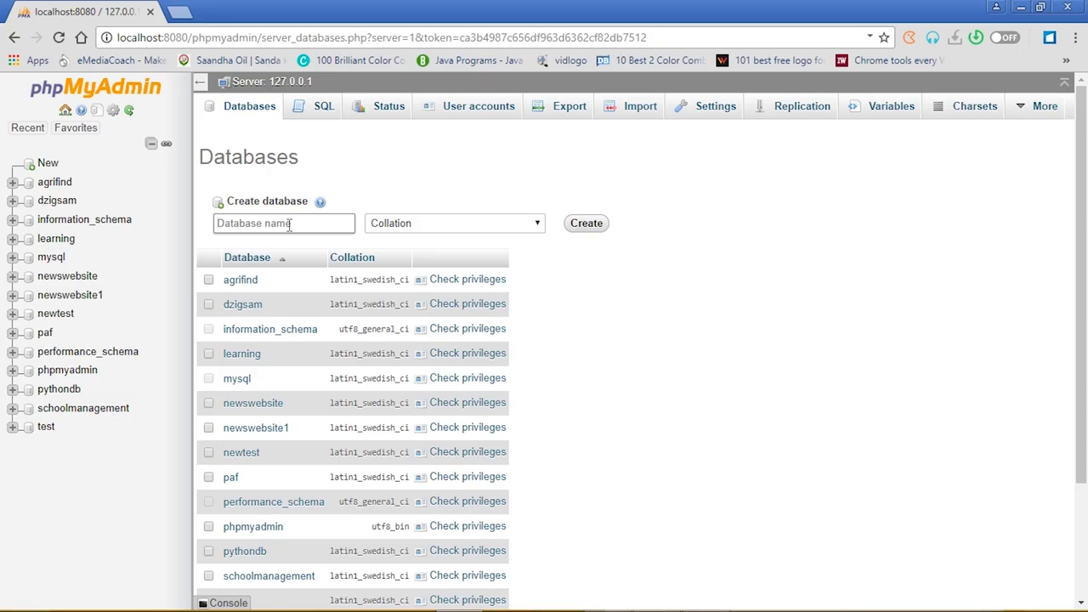
pyautogui.write('n')
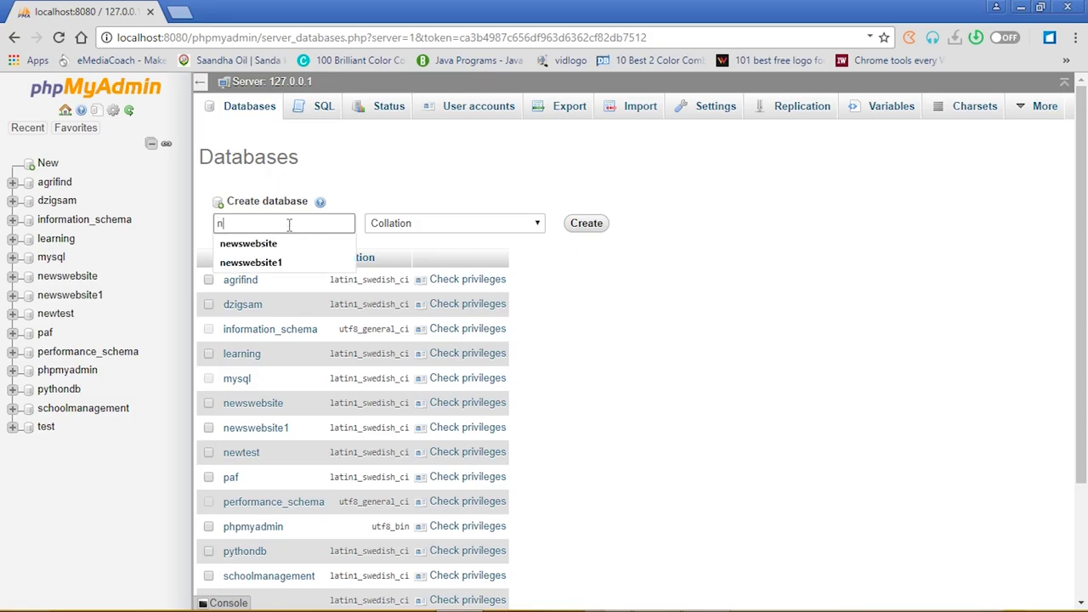
pyautogui.write('ewsblog')
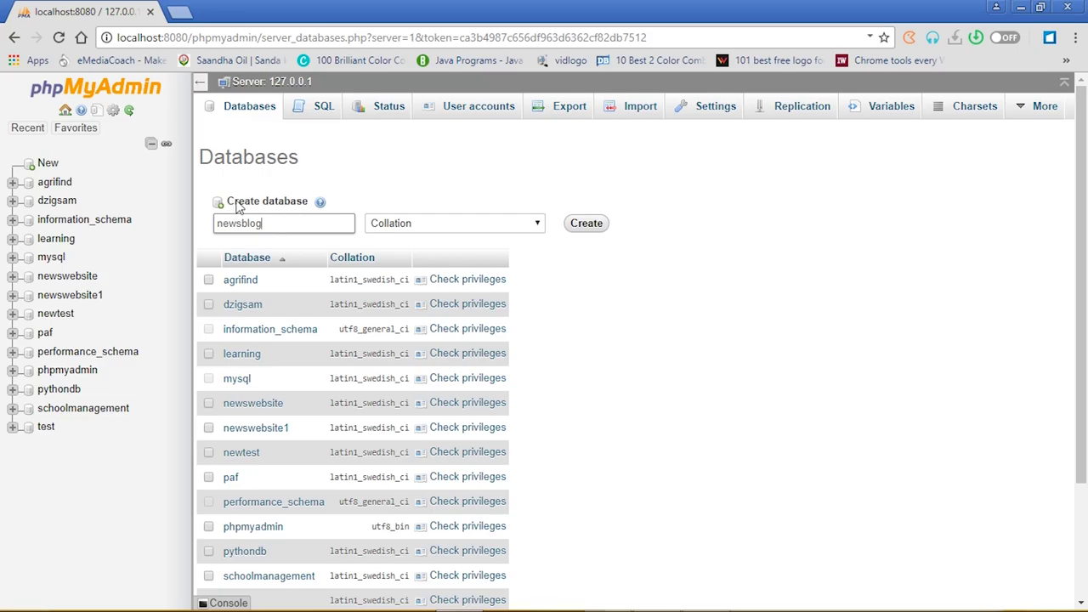
pyautogui.click(588, 227)
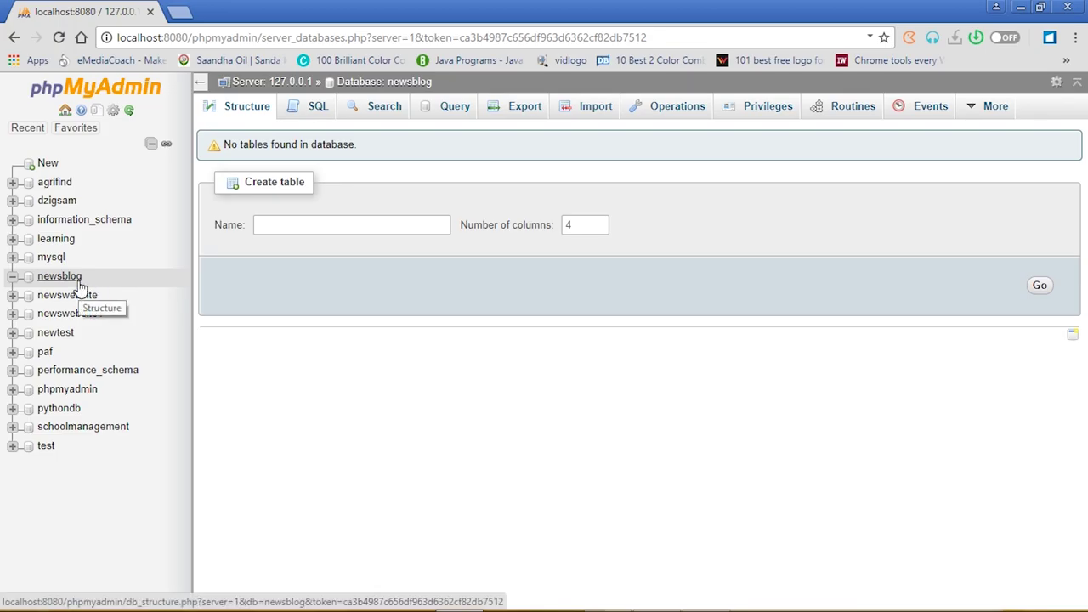
# Extract wordpress-4.9.5.zip right into the Downloads folder
pyautogui.moveTo(191, 603)
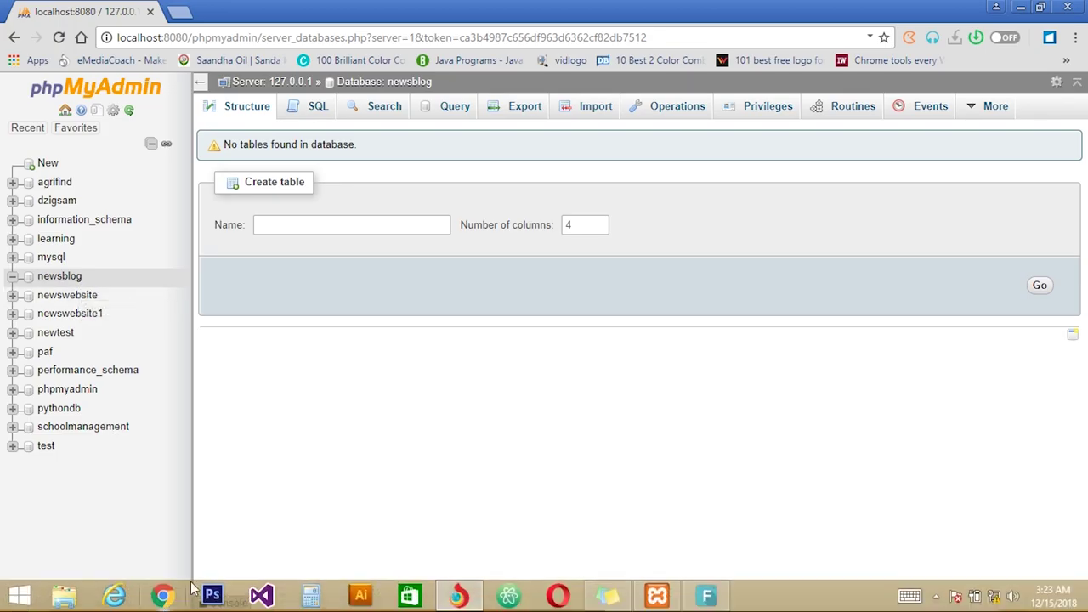
pyautogui.click(71, 600)
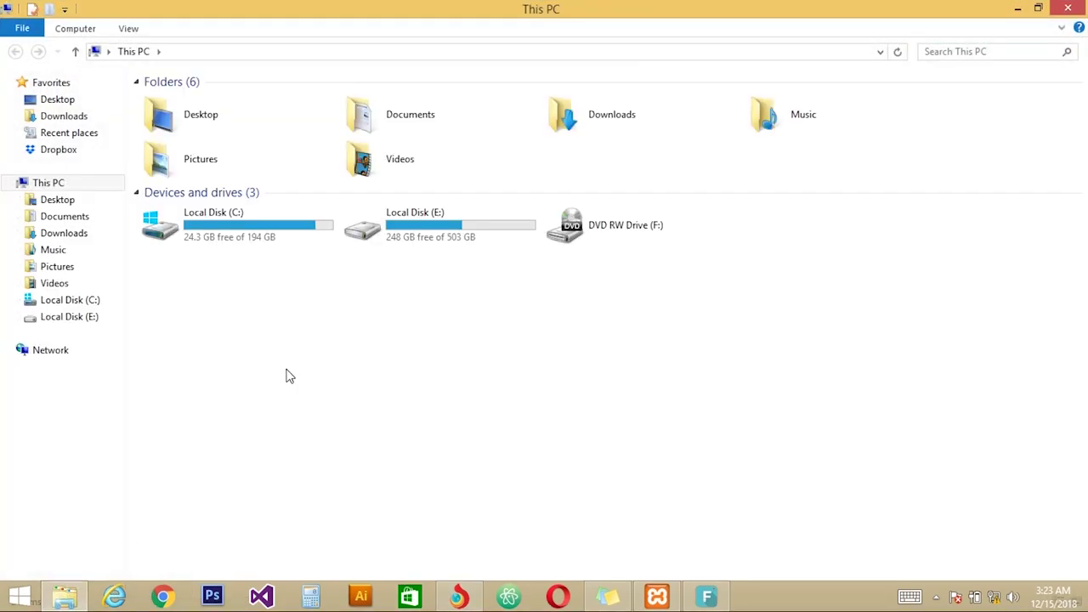
pyautogui.click(73, 119)
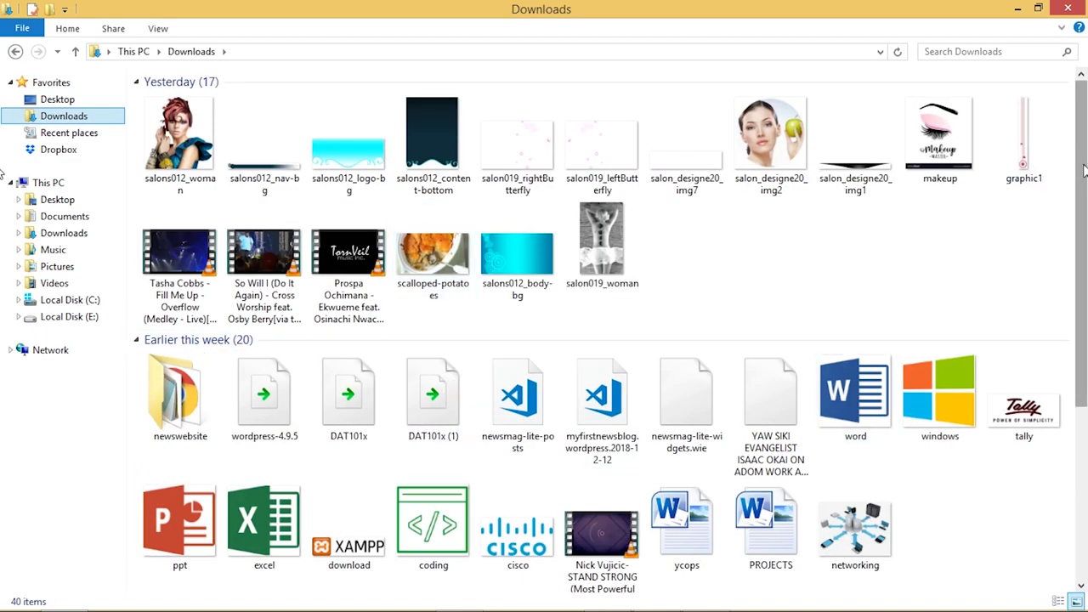
pyautogui.moveTo(1083, 170); pyautogui.dragTo(1083, 357)
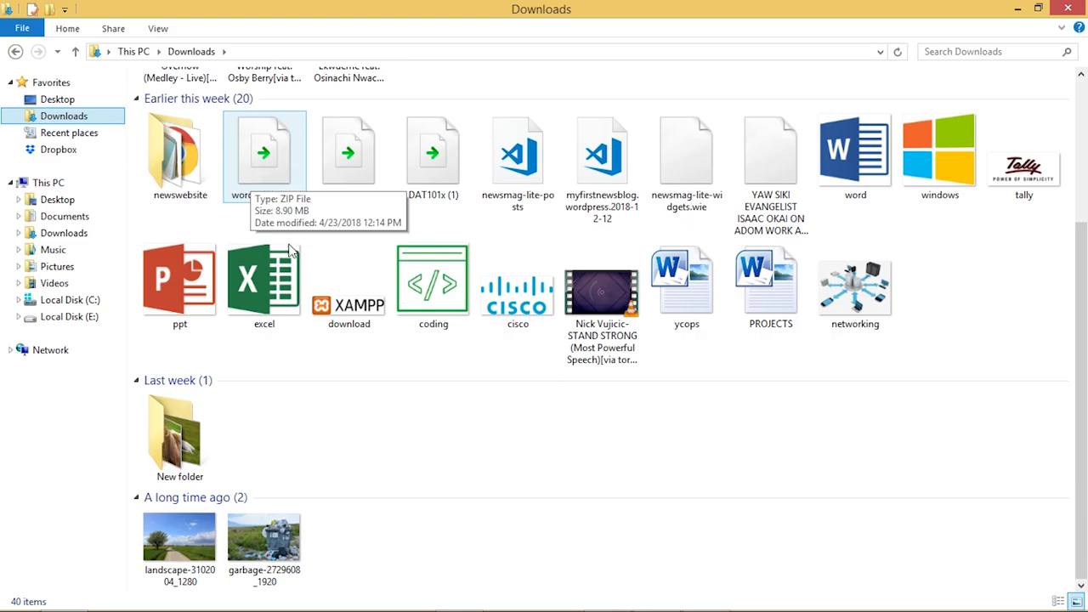
pyautogui.rightClick(264, 164)
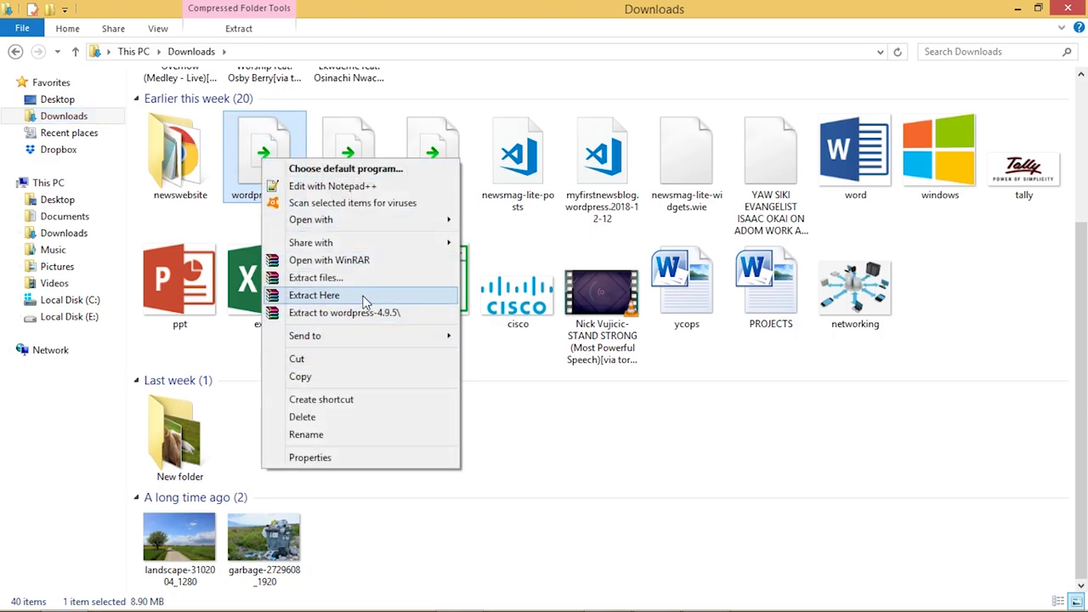
pyautogui.click(367, 296)
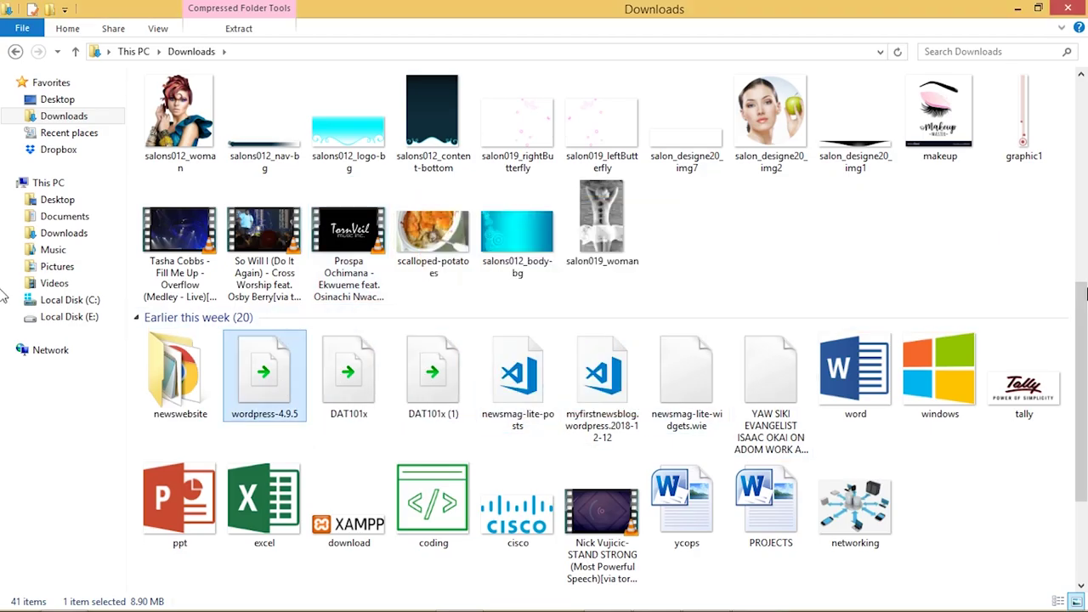
# Rename the extracted wordpress folder to newsblog
pyautogui.scroll(-2, 1078, 340)
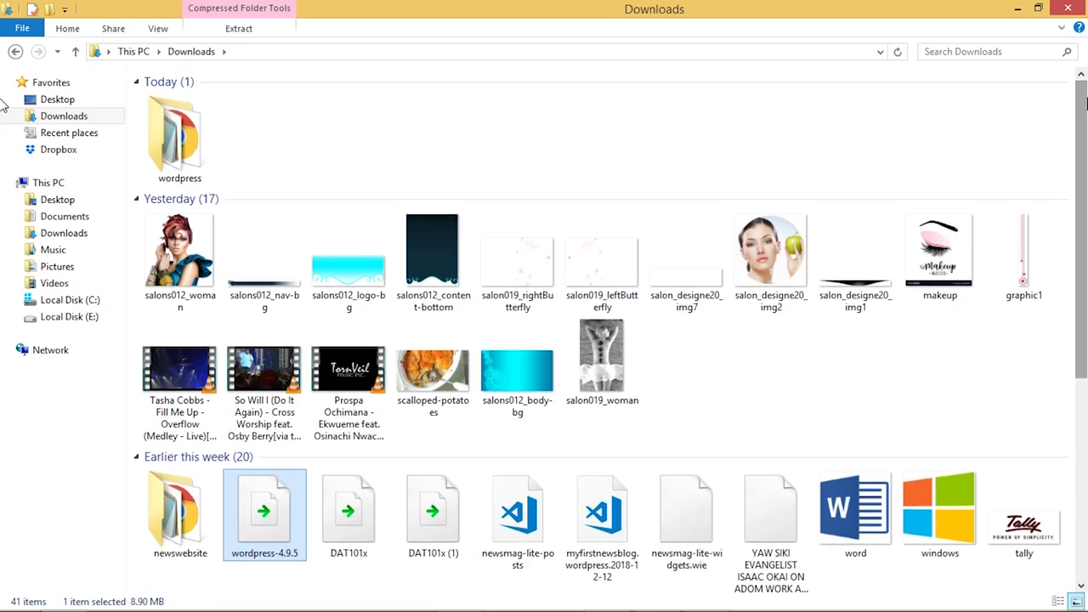
pyautogui.click(180, 170)
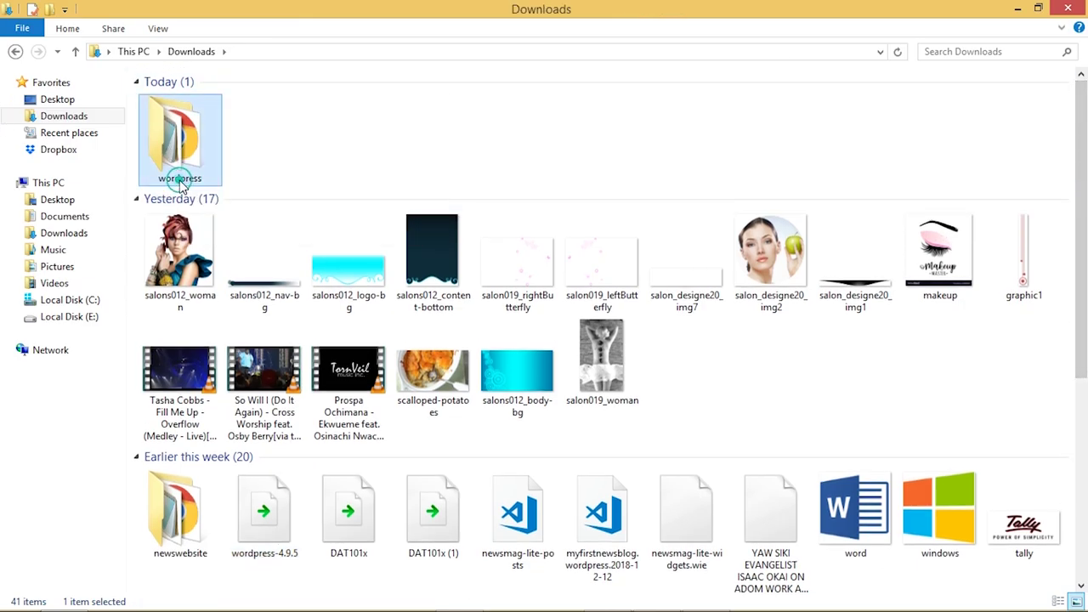
pyautogui.click(180, 181)
pyautogui.write('n')
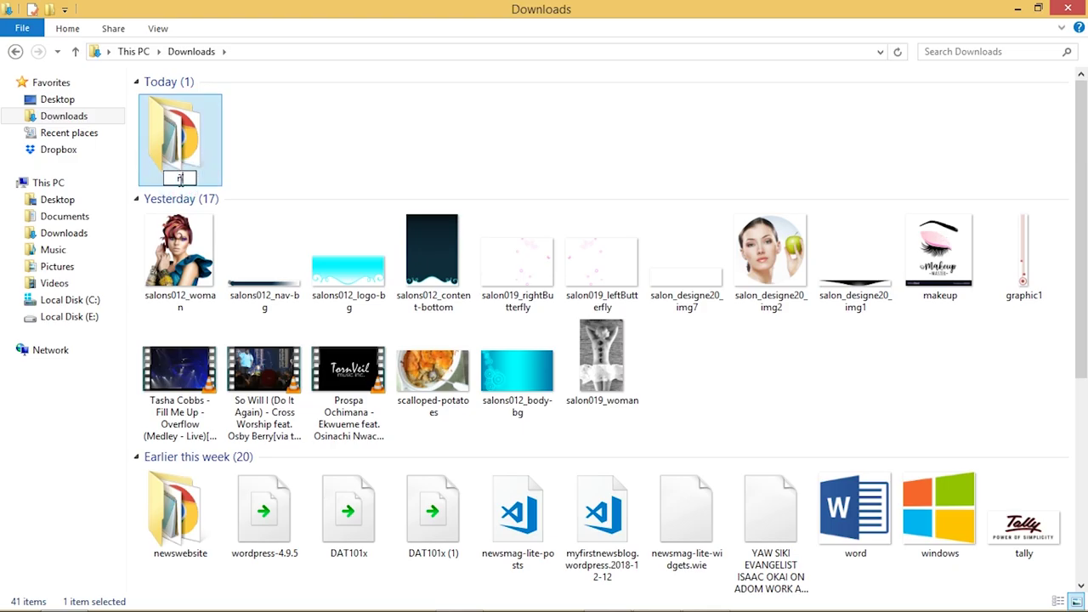
pyautogui.write('ewsblog')
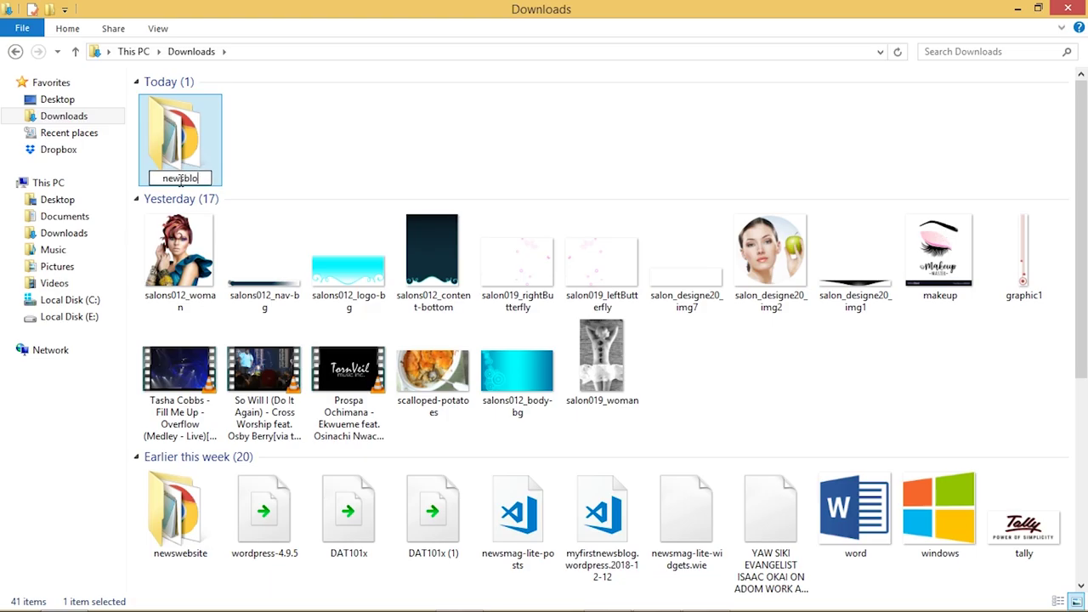
pyautogui.click(289, 153)
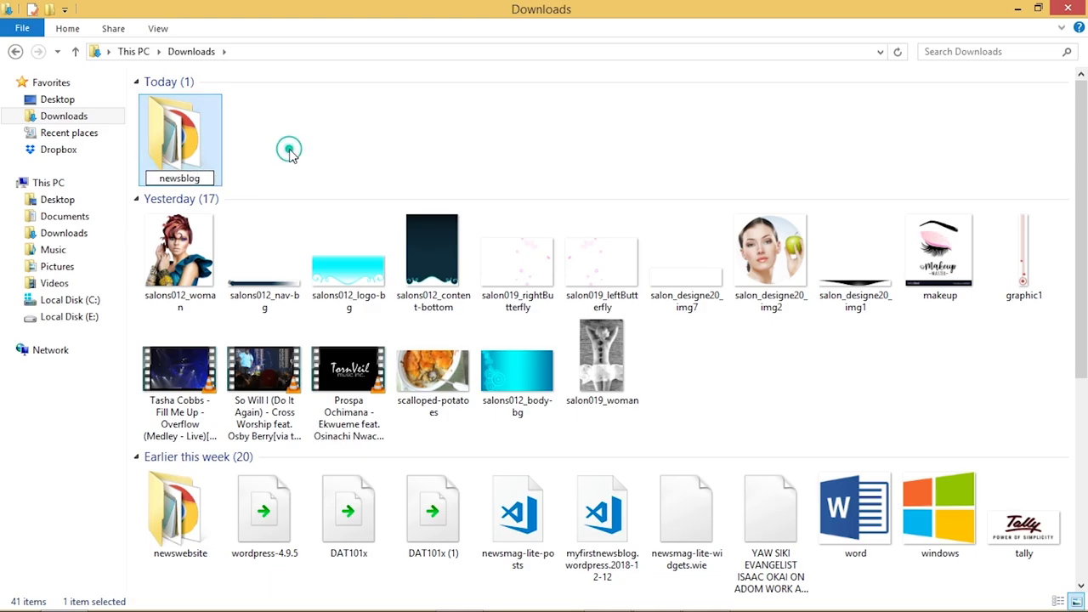
# Copy the newsblog folder from Downloads
pyautogui.moveTo(289, 595)
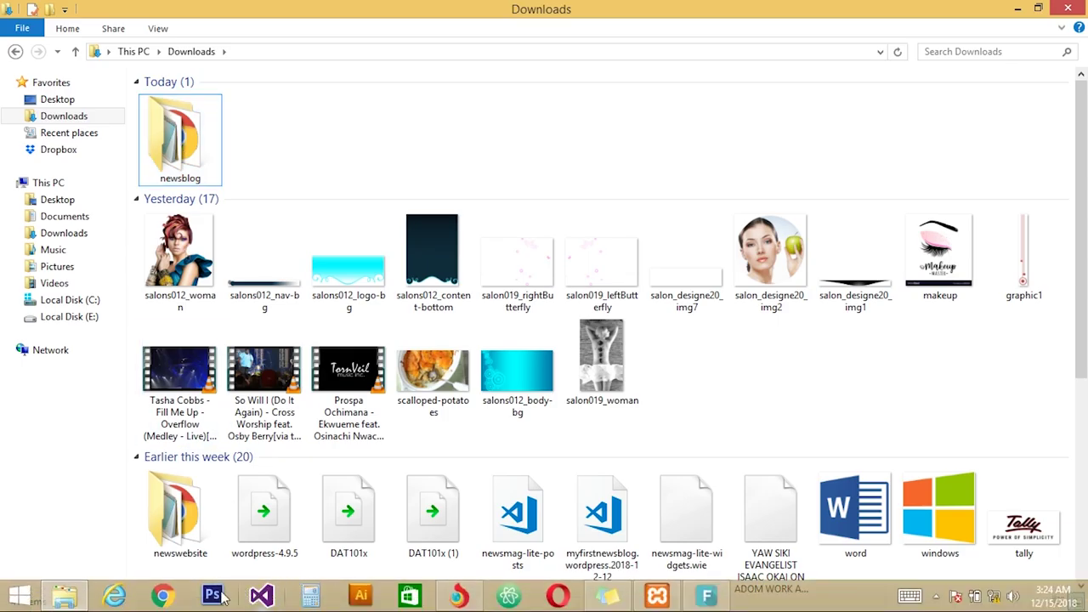
pyautogui.moveTo(463, 597)
pyautogui.click(396, 542)
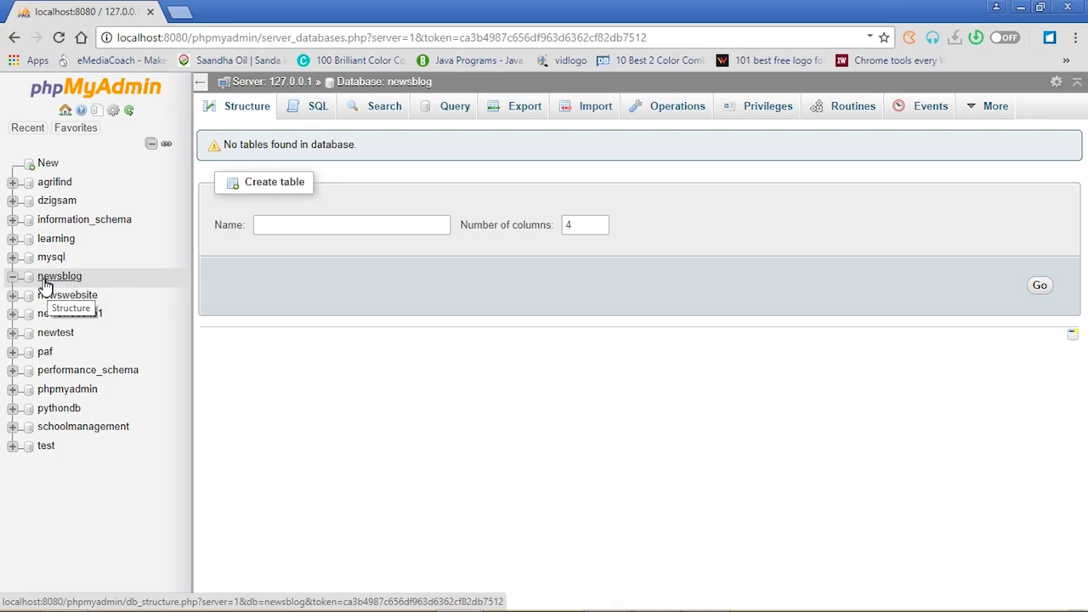
pyautogui.moveTo(186, 606)
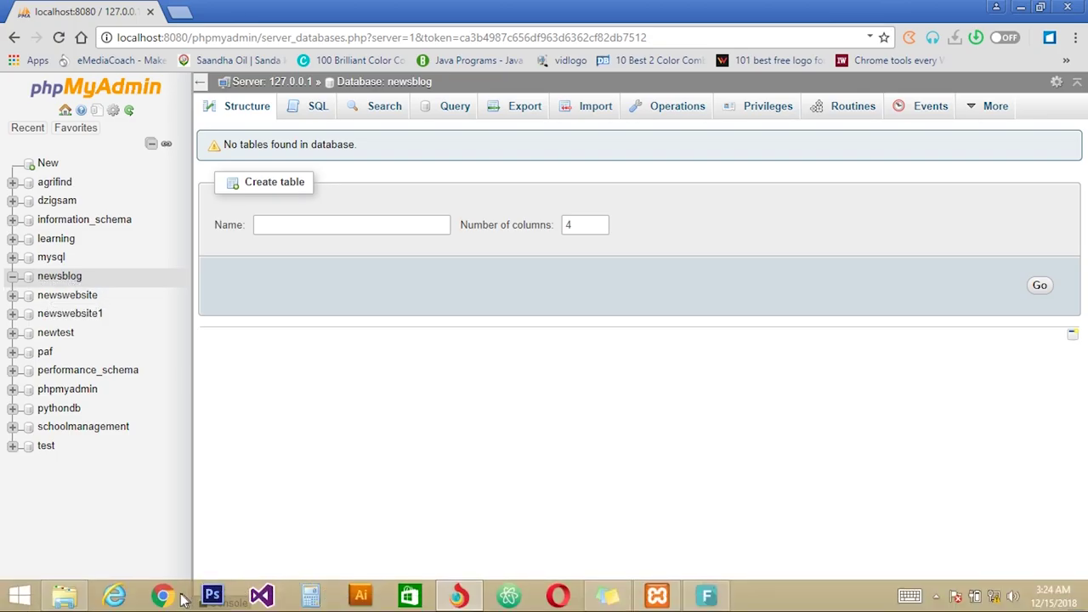
pyautogui.click(66, 600)
pyautogui.click(182, 170)
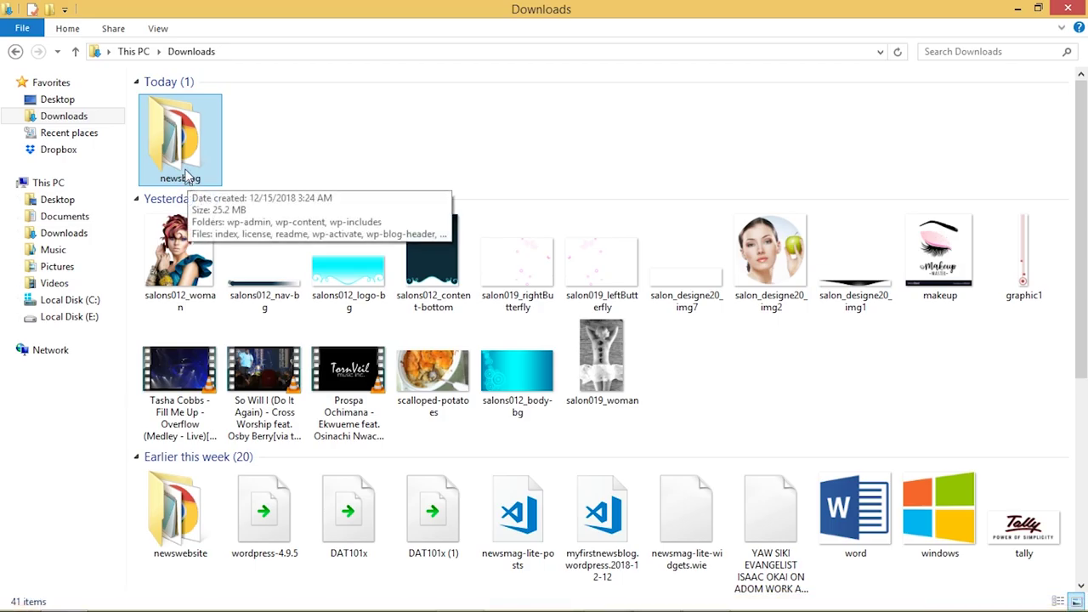
pyautogui.click(183, 141)
pyautogui.rightClick(183, 141)
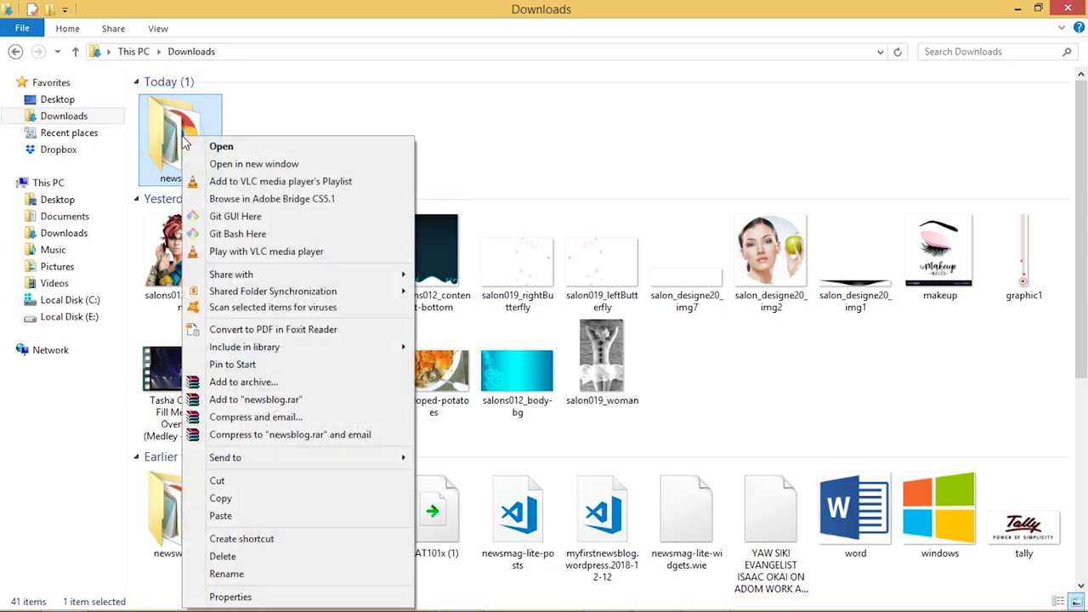
pyautogui.click(238, 500)
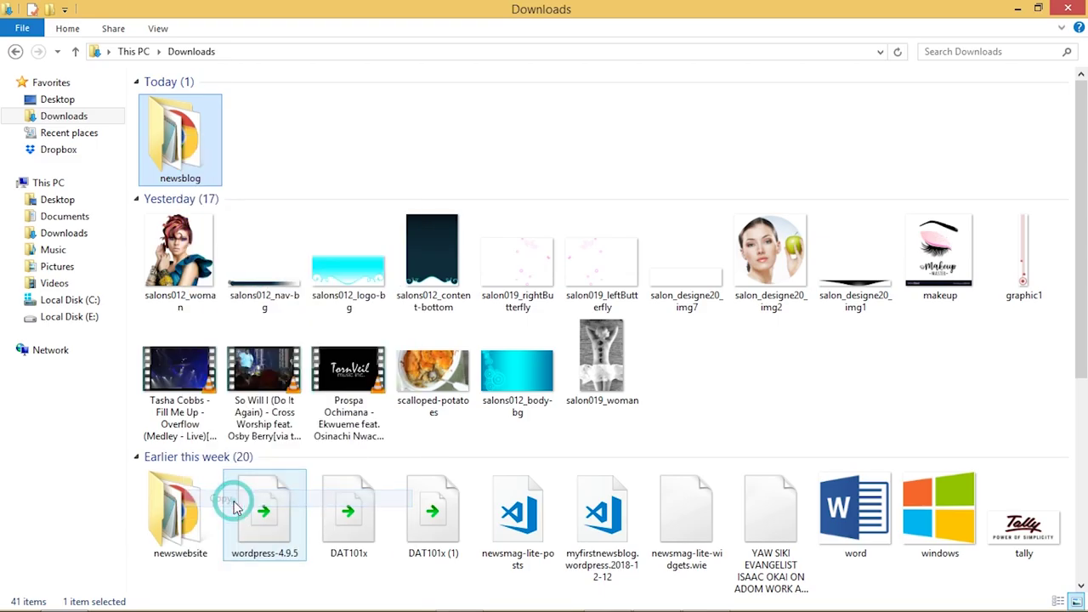
# Paste the newsblog folder into C:\xampp\htdocs
pyautogui.click(68, 305)
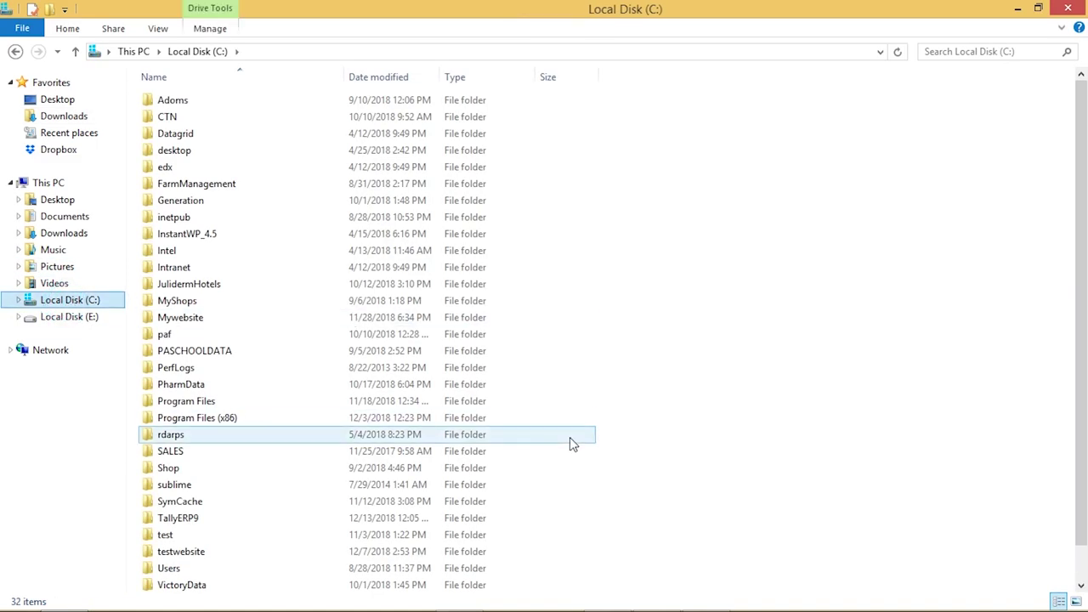
pyautogui.scroll(-1, 1083, 349)
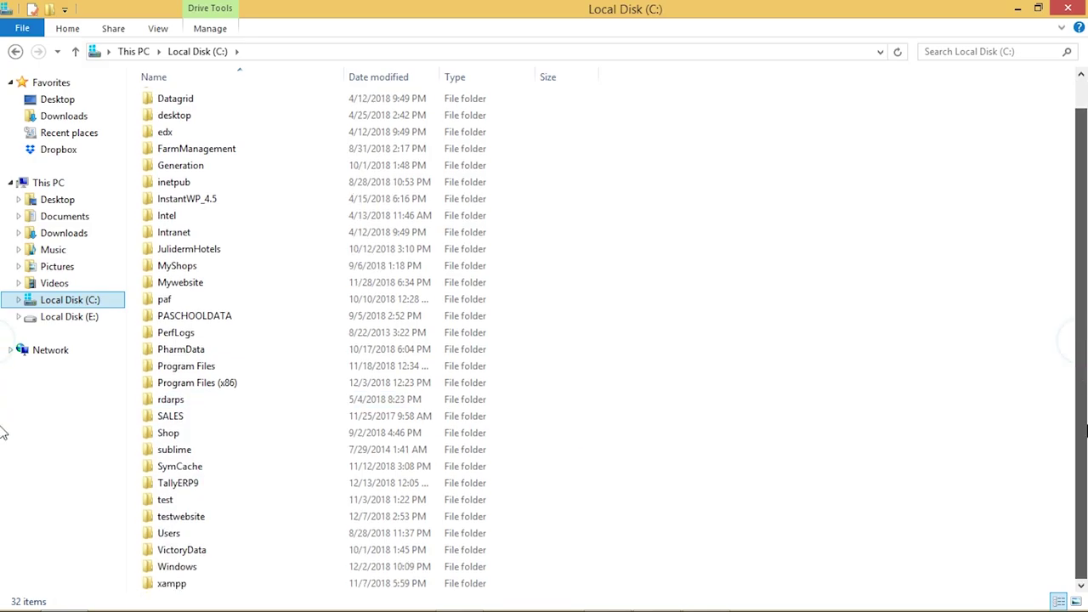
pyautogui.doubleClick(180, 585)
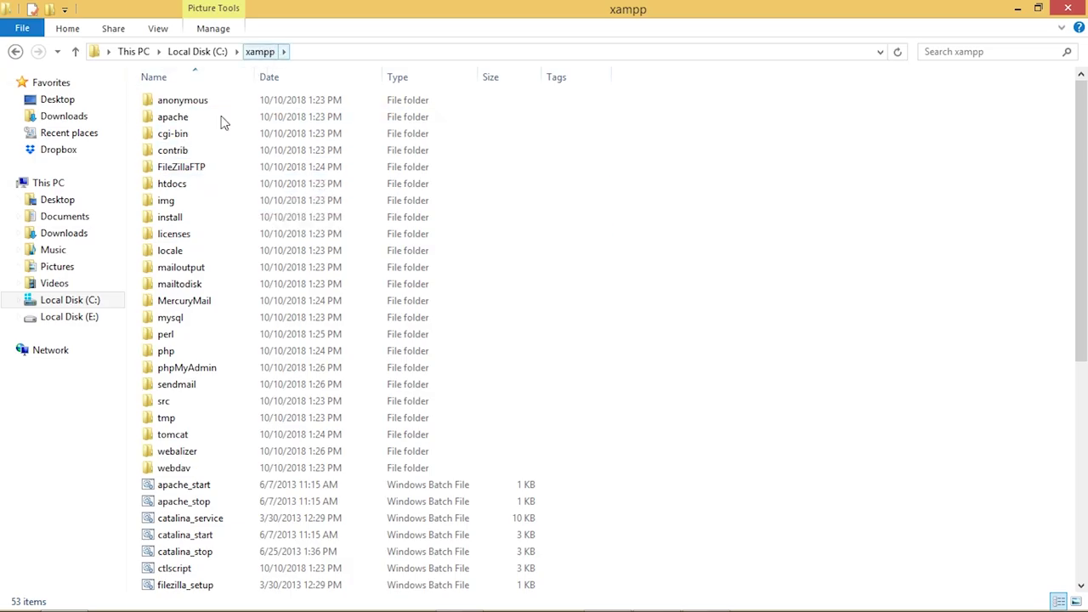
pyautogui.click(177, 187)
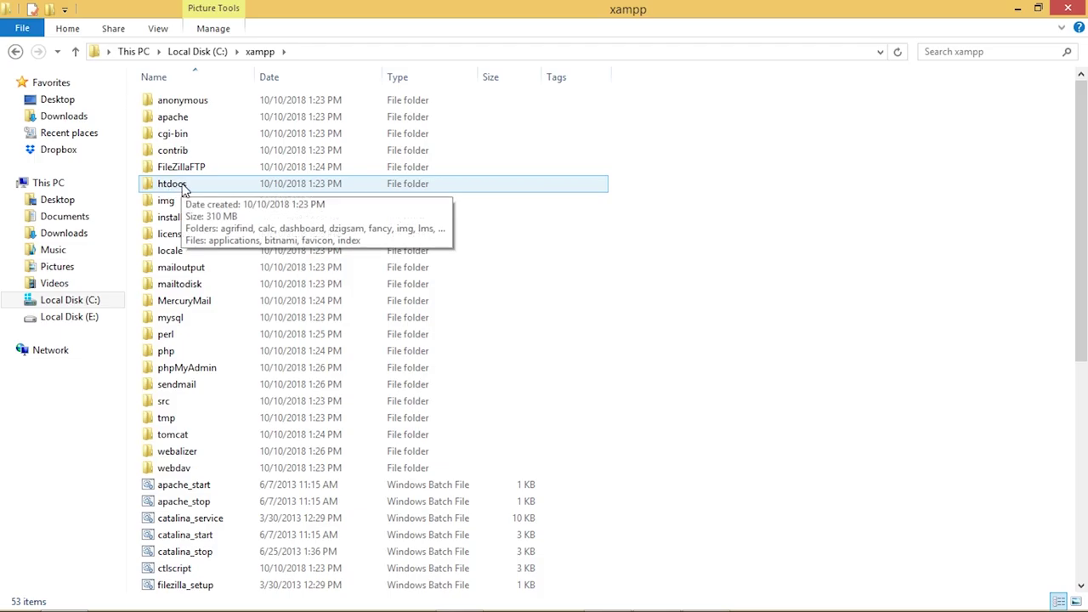
pyautogui.doubleClick(176, 187)
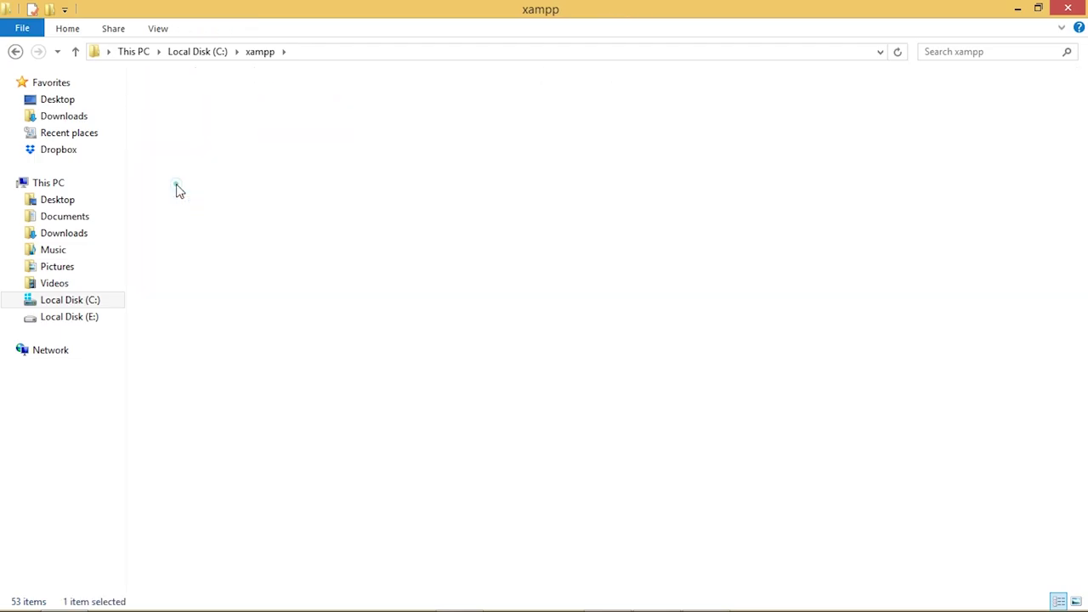
pyautogui.rightClick(263, 419)
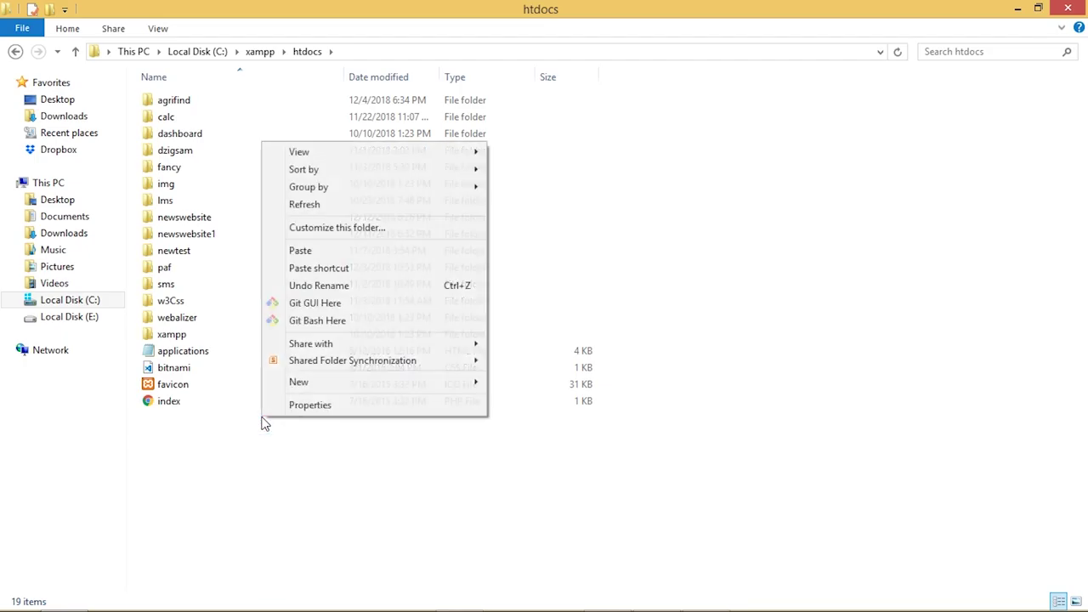
pyautogui.click(330, 251)
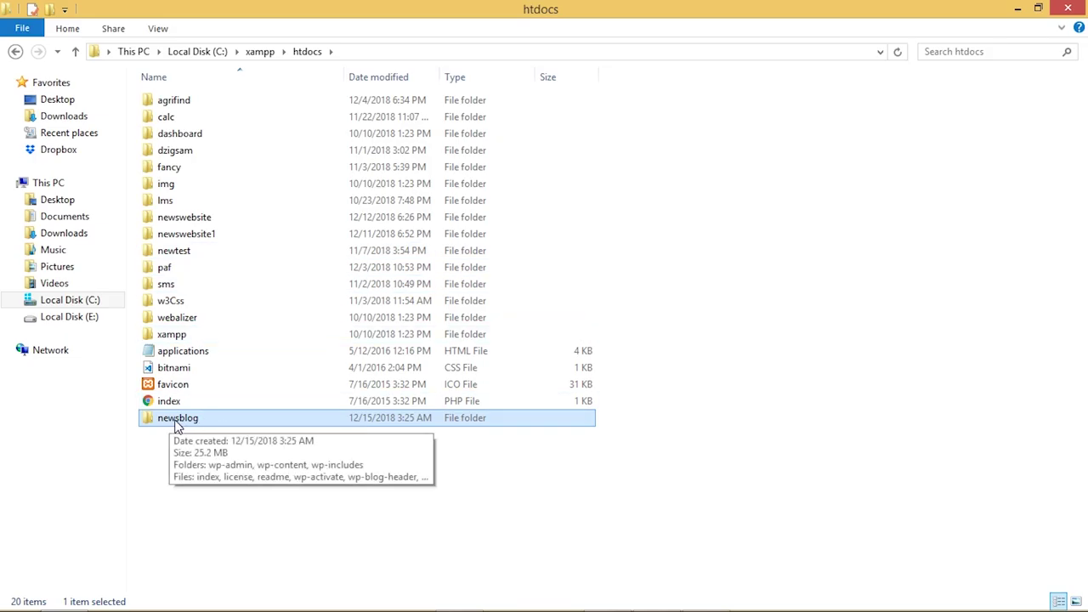
pyautogui.moveTo(429, 605)
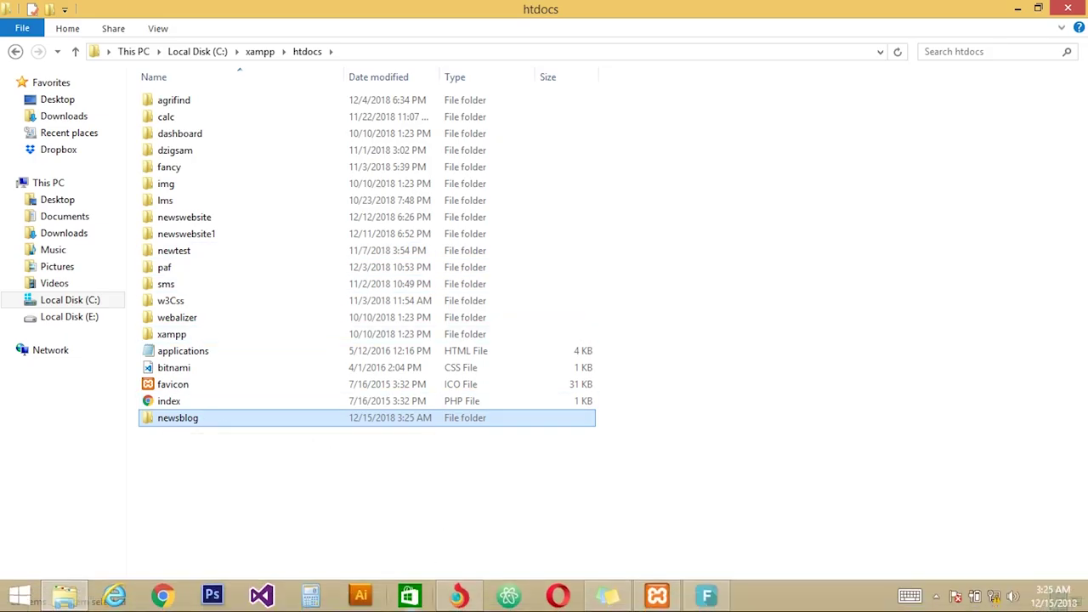
pyautogui.click(458, 595)
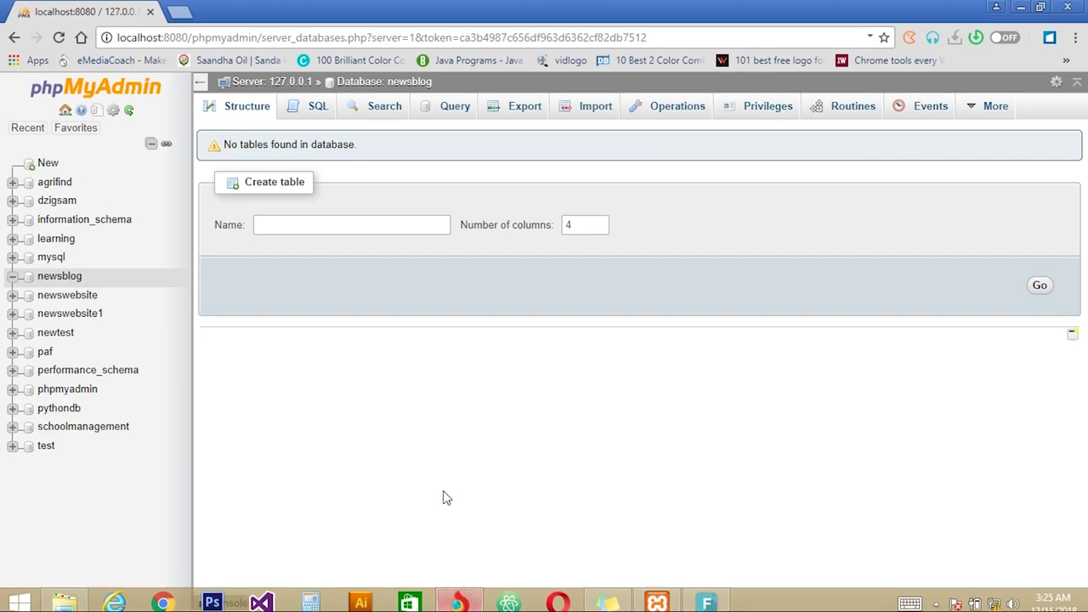
# Load localhost:8080/newsblog in a new tab to reach the WordPress setup page
pyautogui.click(177, 13)
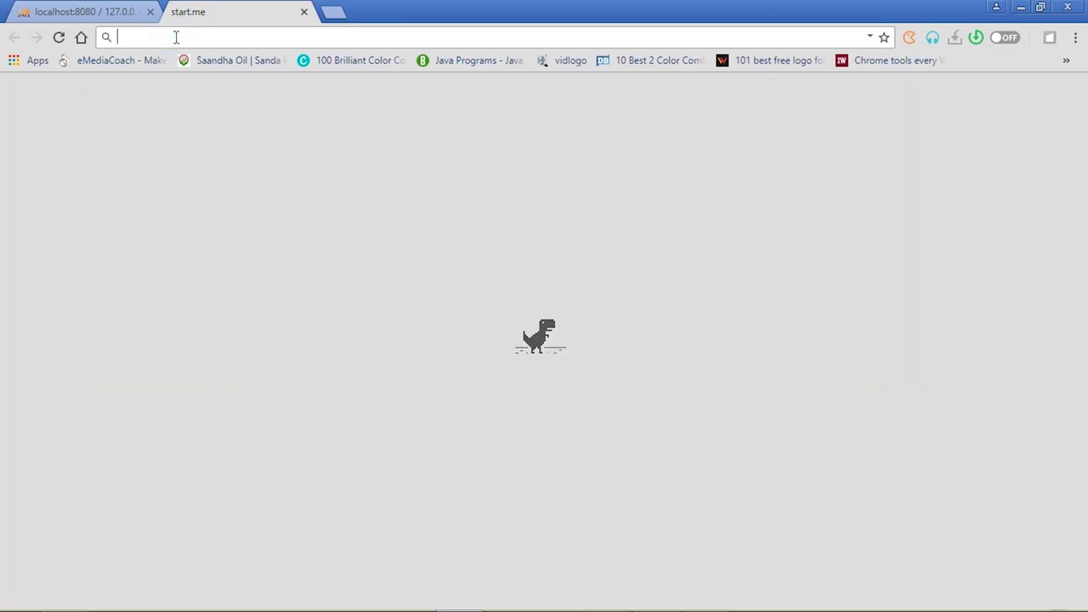
pyautogui.write('local')
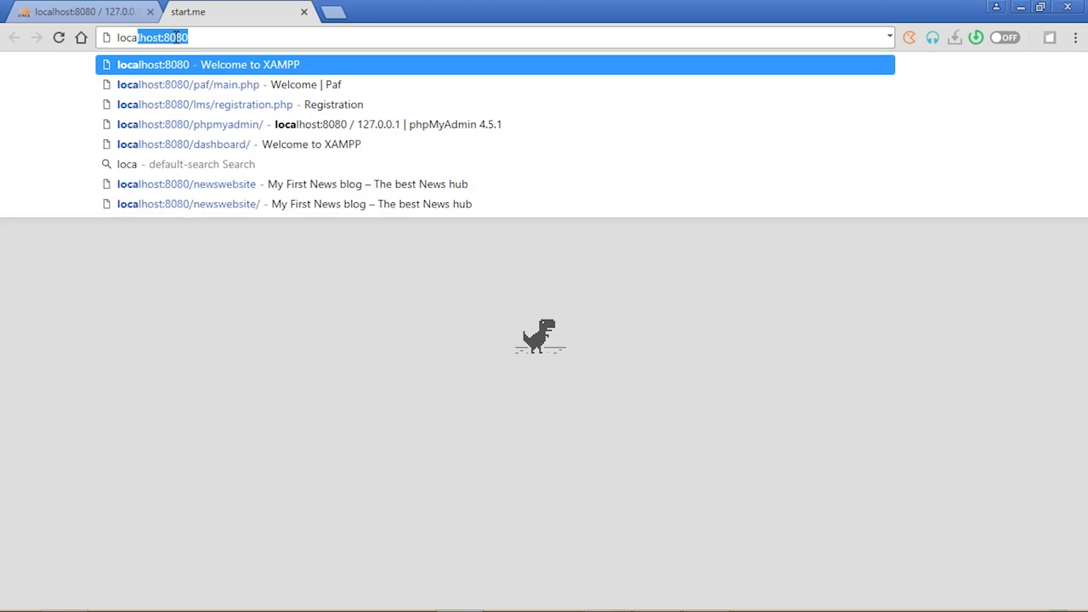
pyautogui.write('host')
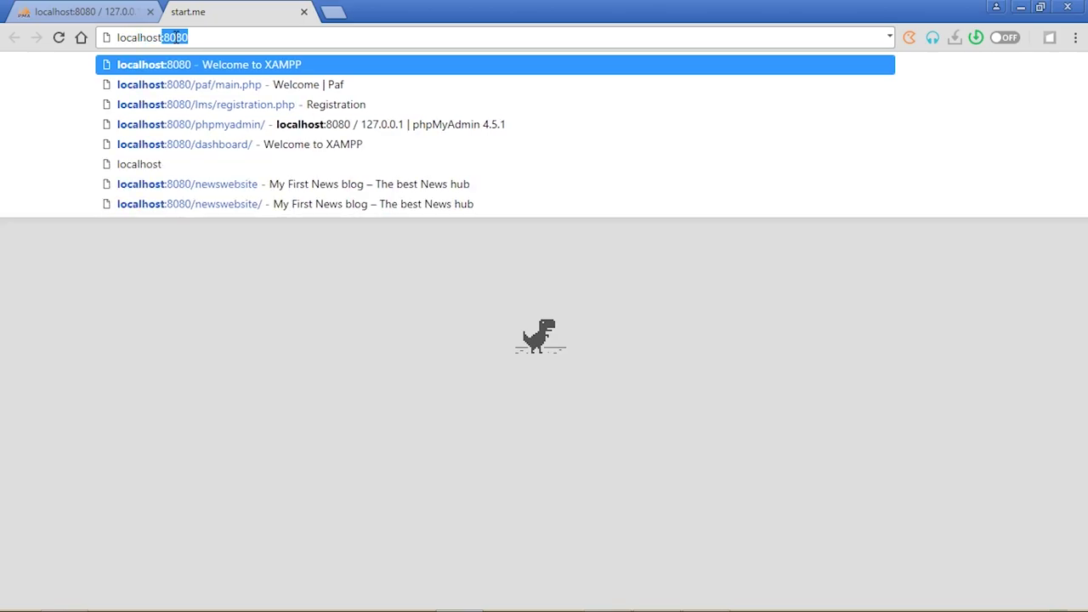
pyautogui.click(191, 36)
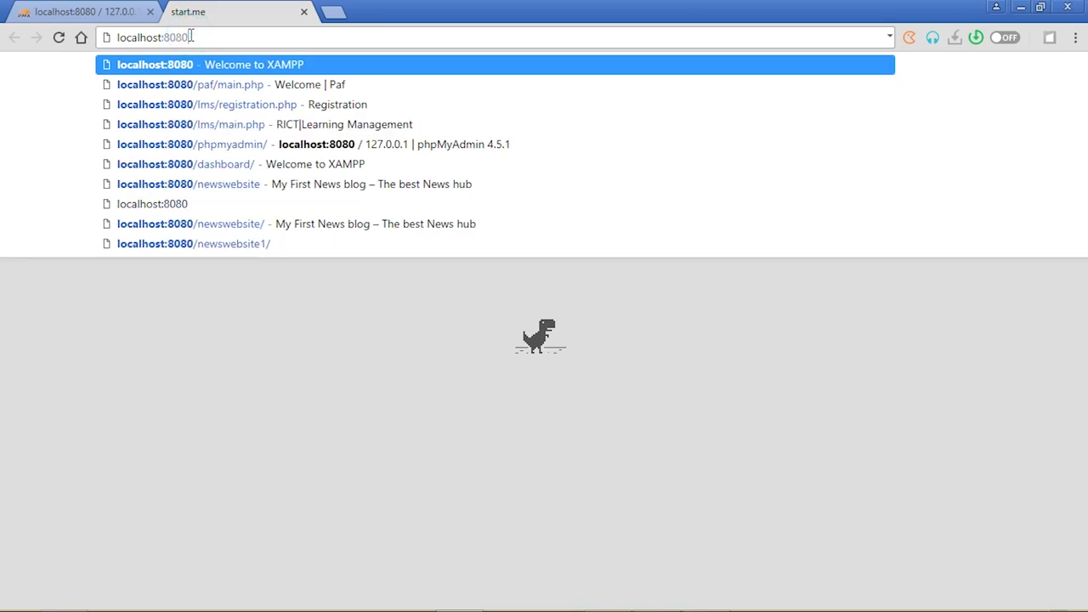
pyautogui.write('/')
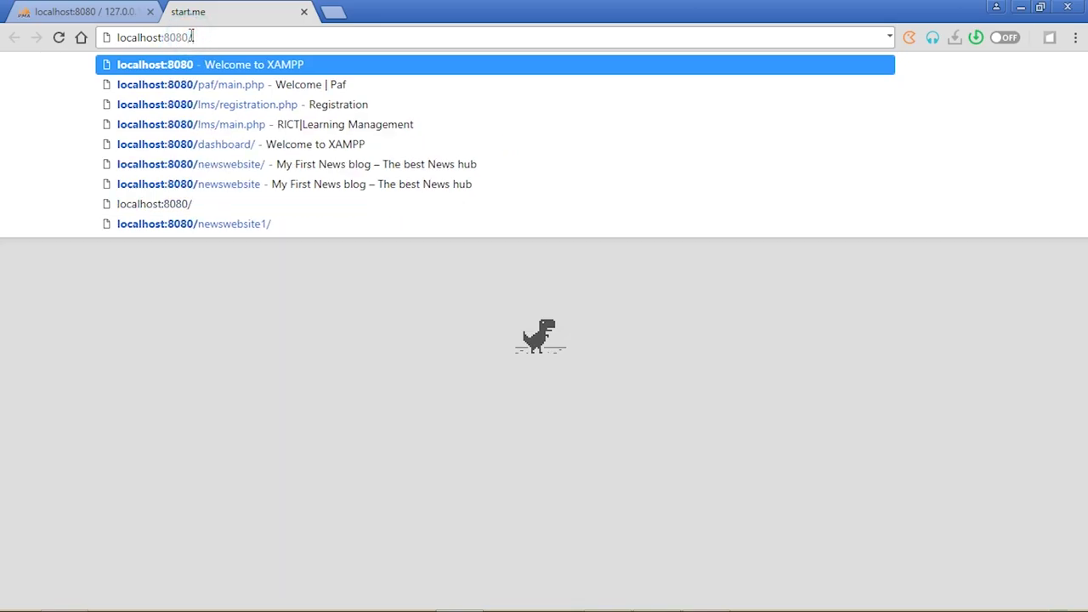
pyautogui.write('new')
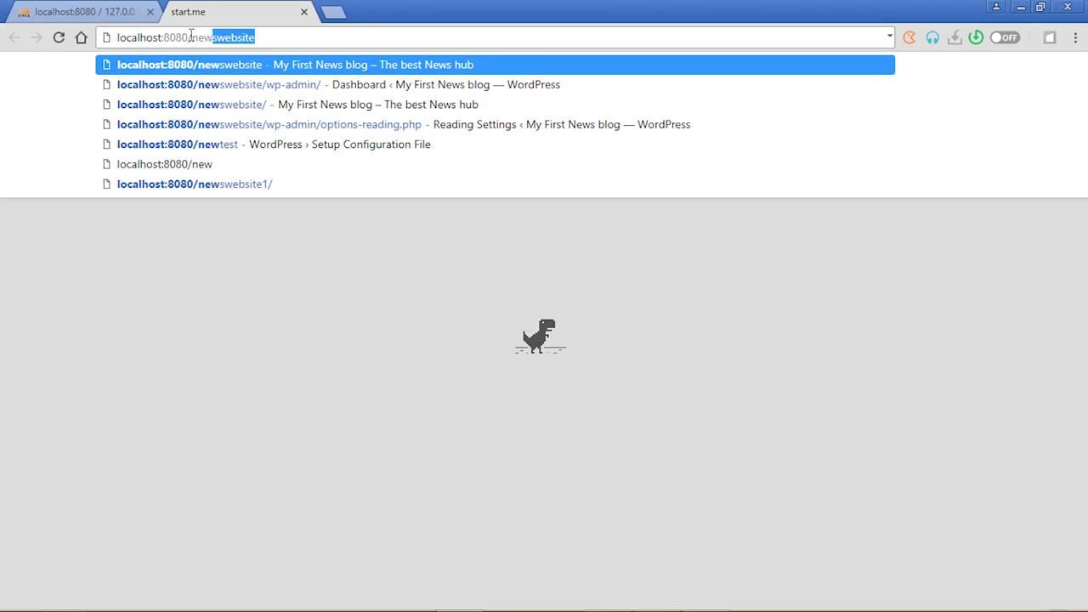
pyautogui.write('sblog')
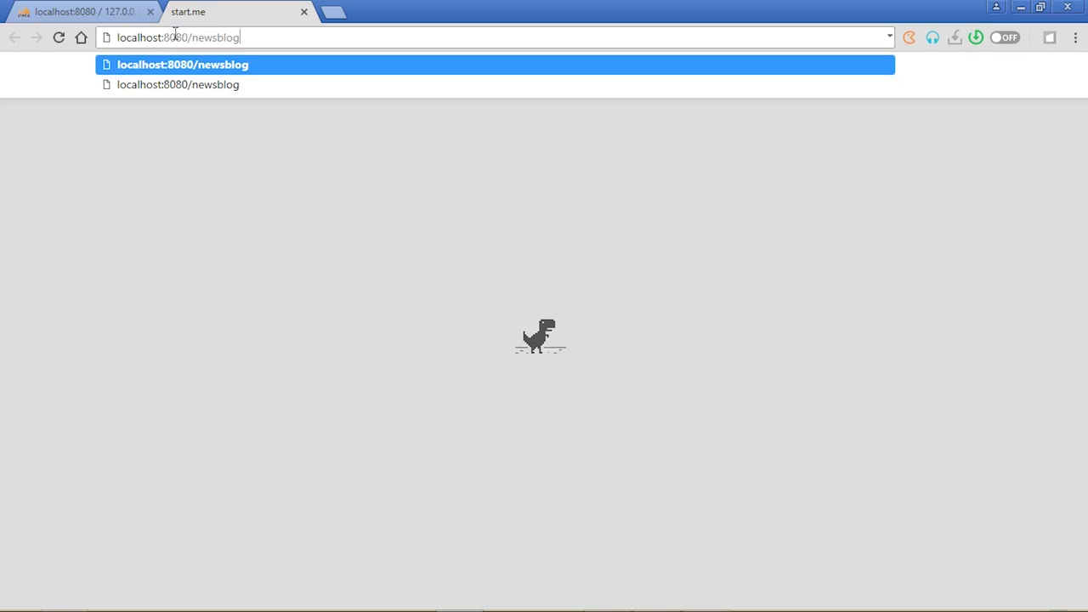
pyautogui.click(260, 37)
pyautogui.press('Return')
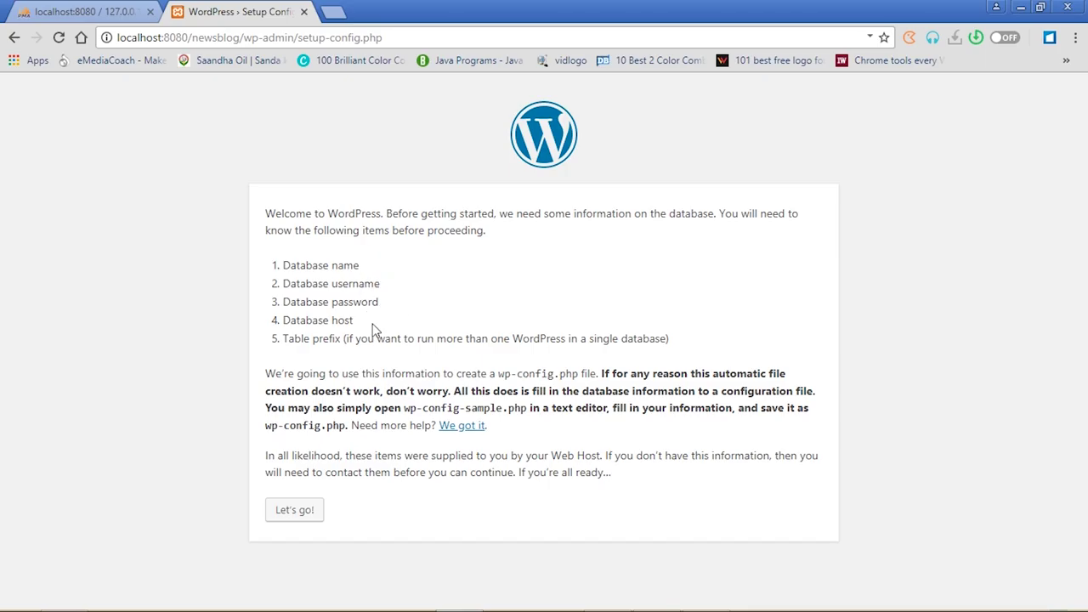
# Start the WordPress database setup and enter newsblog as the database name
pyautogui.click(85, 11)
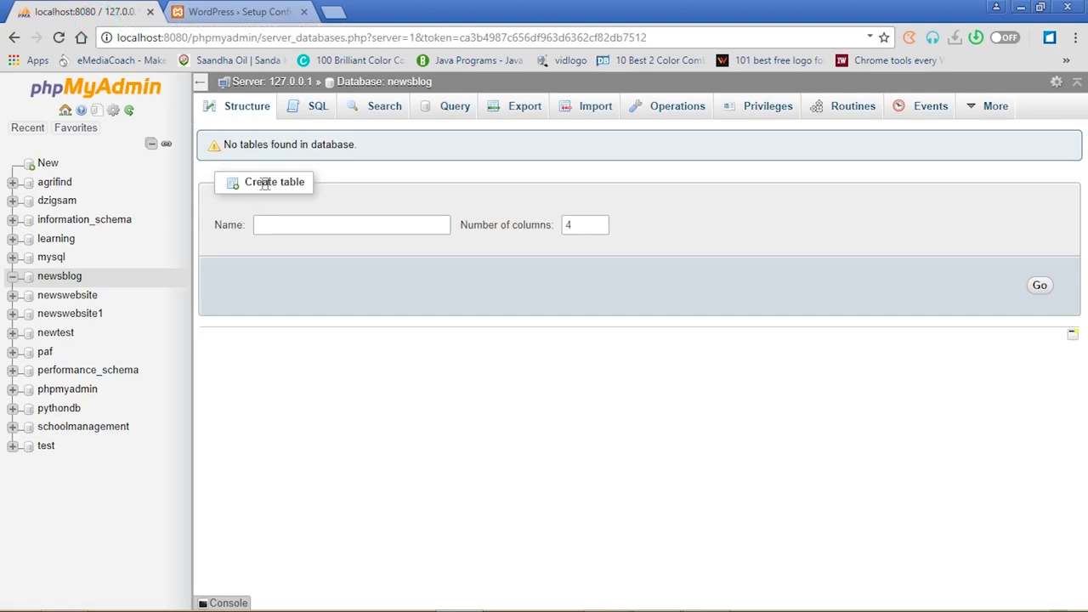
pyautogui.click(255, 10)
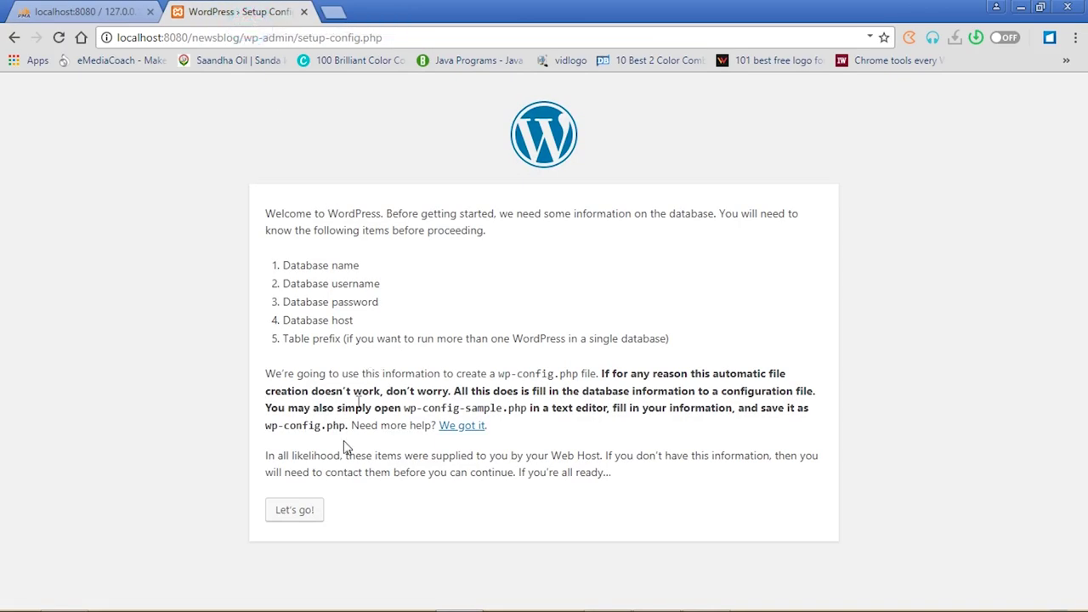
pyautogui.click(294, 511)
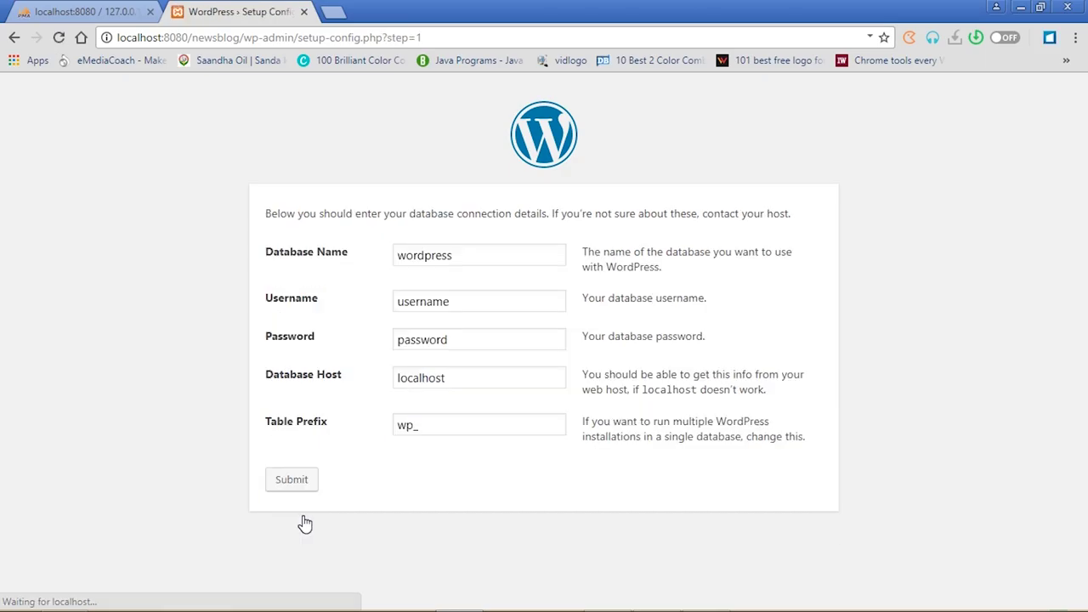
pyautogui.moveTo(461, 257); pyautogui.dragTo(393, 263)
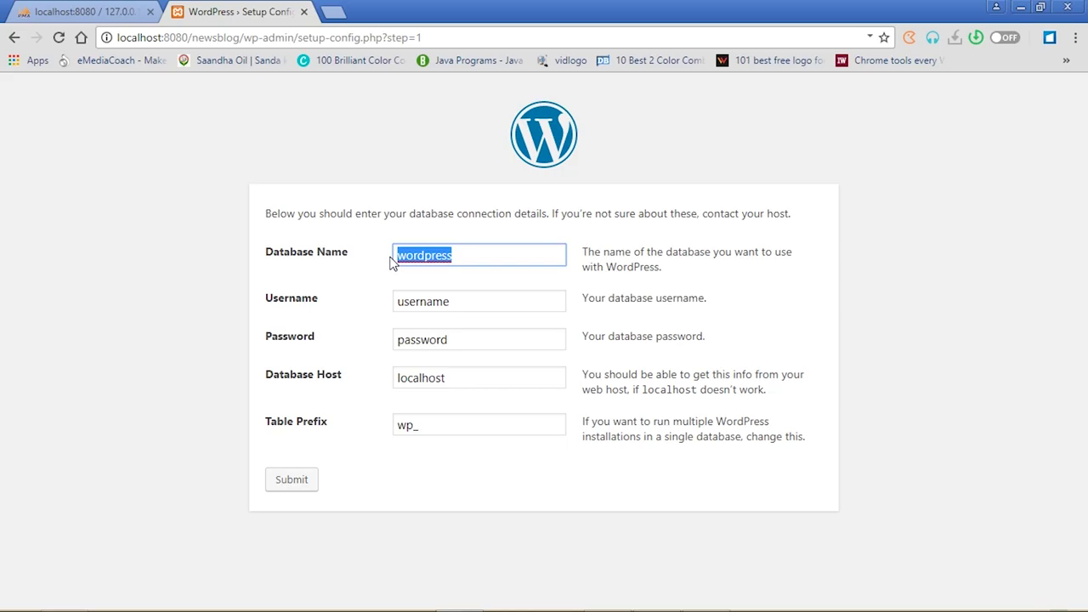
pyautogui.write('news')
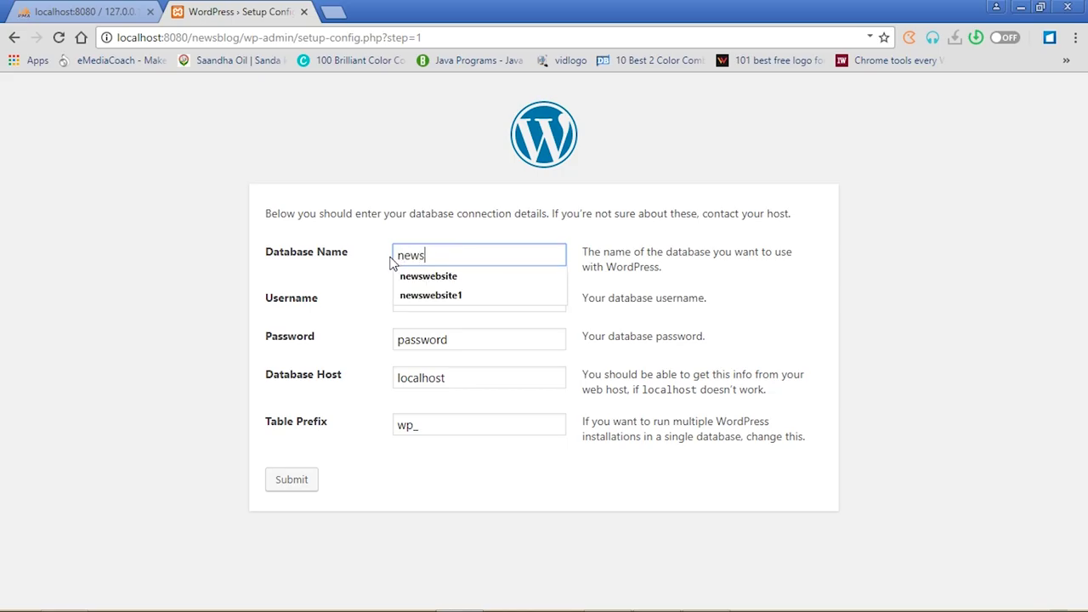
pyautogui.write('blog')
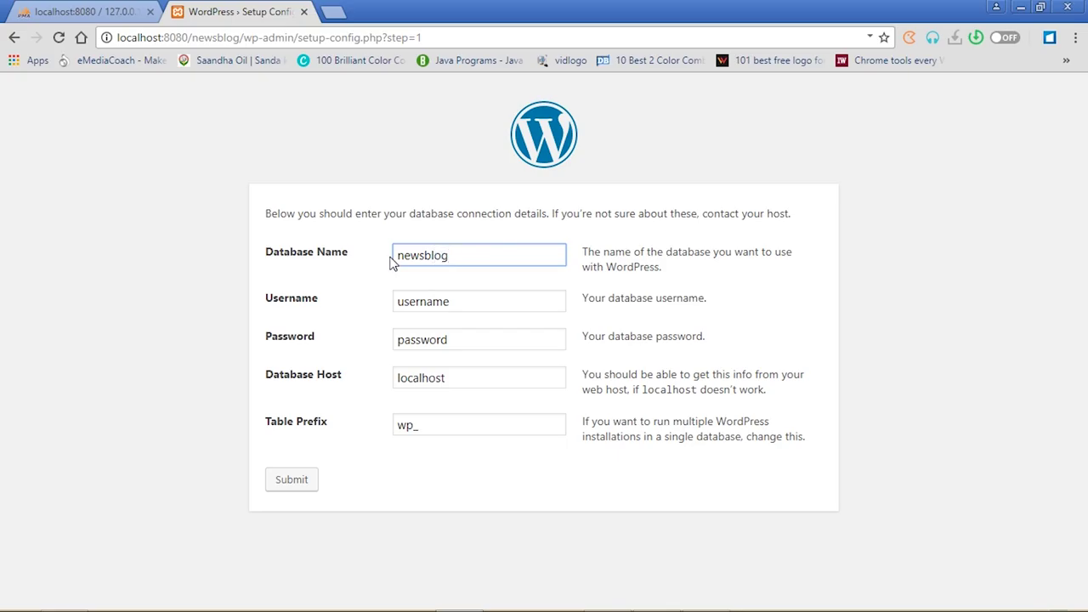
# Use the suggested database username, clear the password, and submit the connection form
pyautogui.click(84, 12)
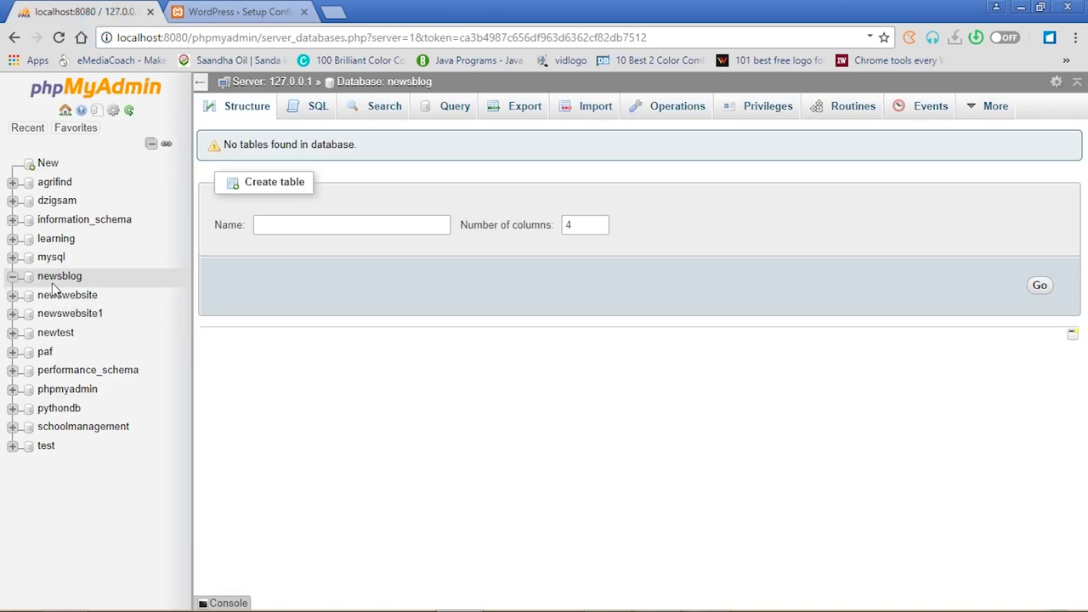
pyautogui.click(252, 9)
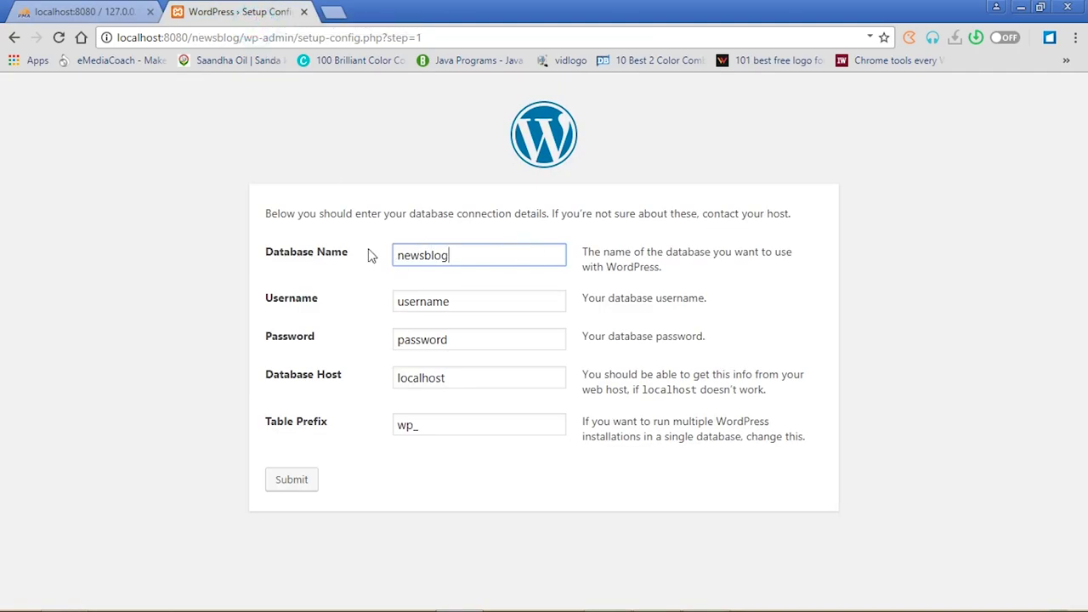
pyautogui.click(460, 300)
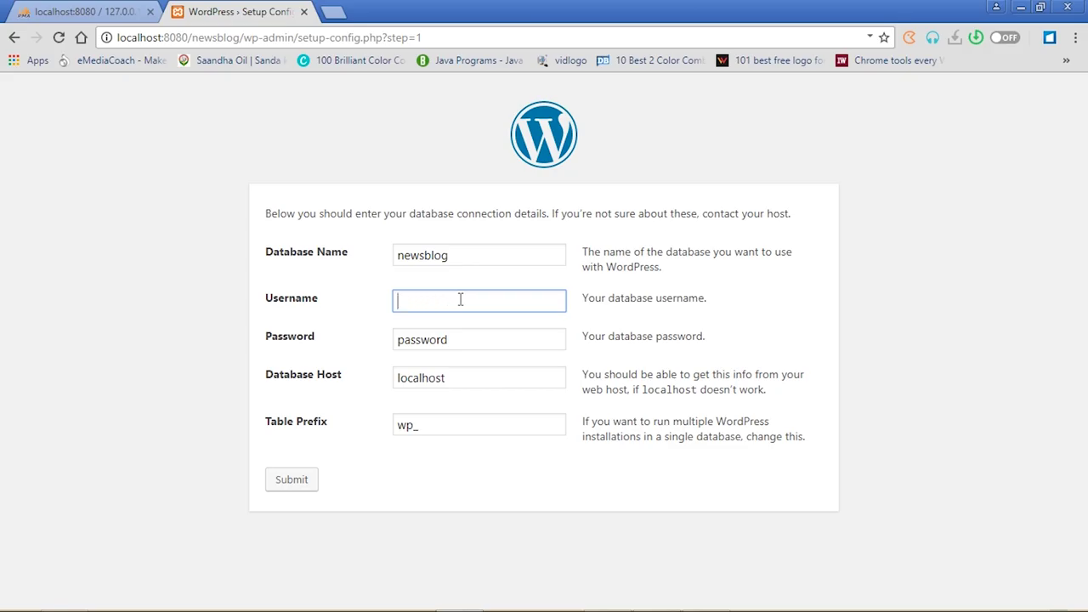
pyautogui.write('root')
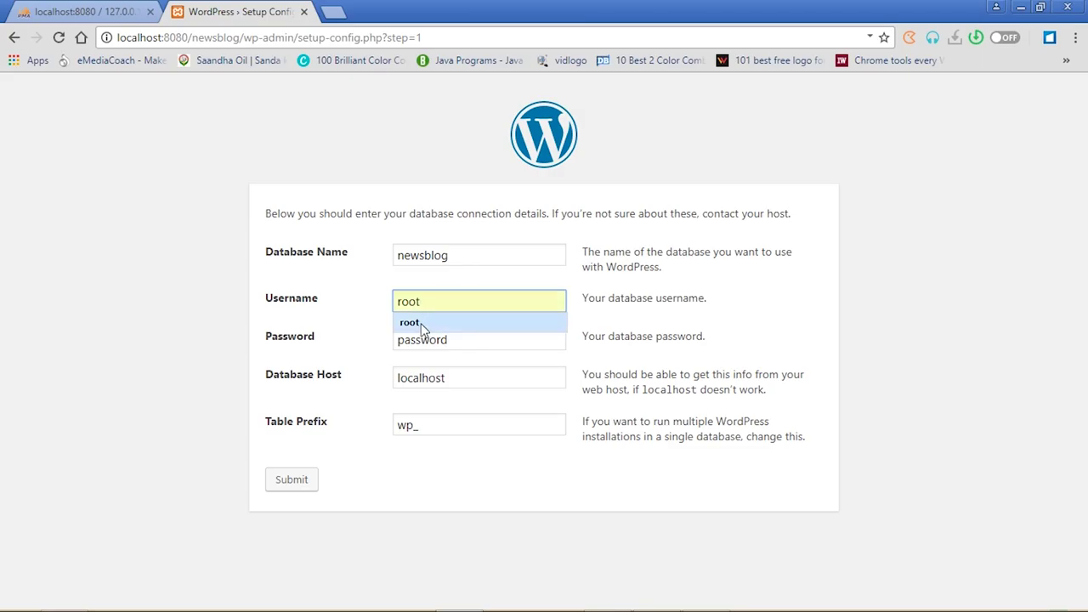
pyautogui.click(421, 323)
pyautogui.click(459, 342)
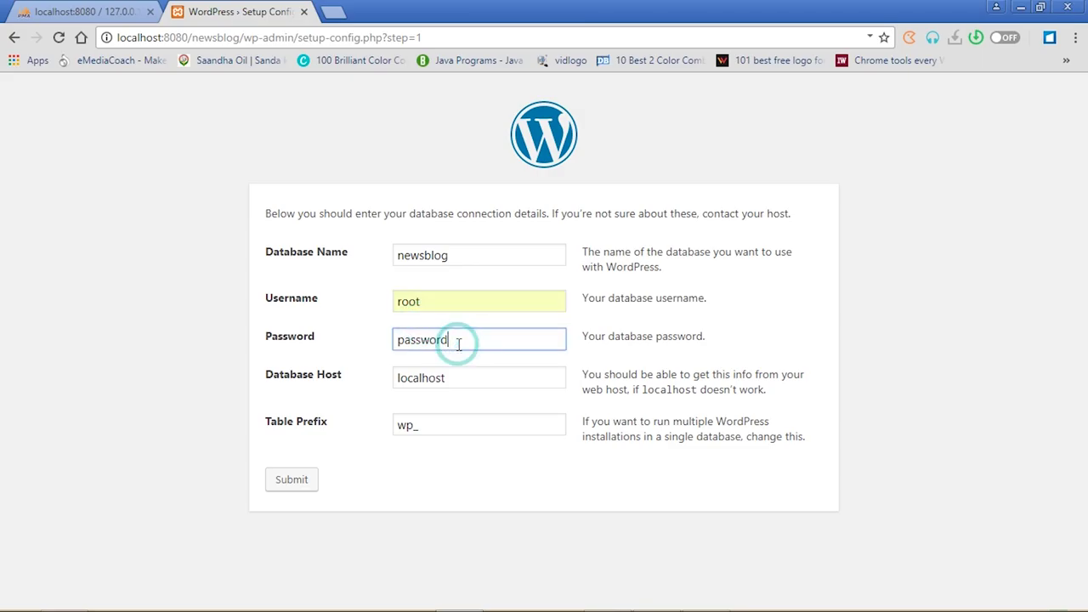
pyautogui.press('BackSpace')
pyautogui.press('BackSpace')
pyautogui.press('BackSpace')
pyautogui.press('BackSpace')
pyautogui.press('BackSpace')
pyautogui.press('BackSpace')
pyautogui.click(292, 481)
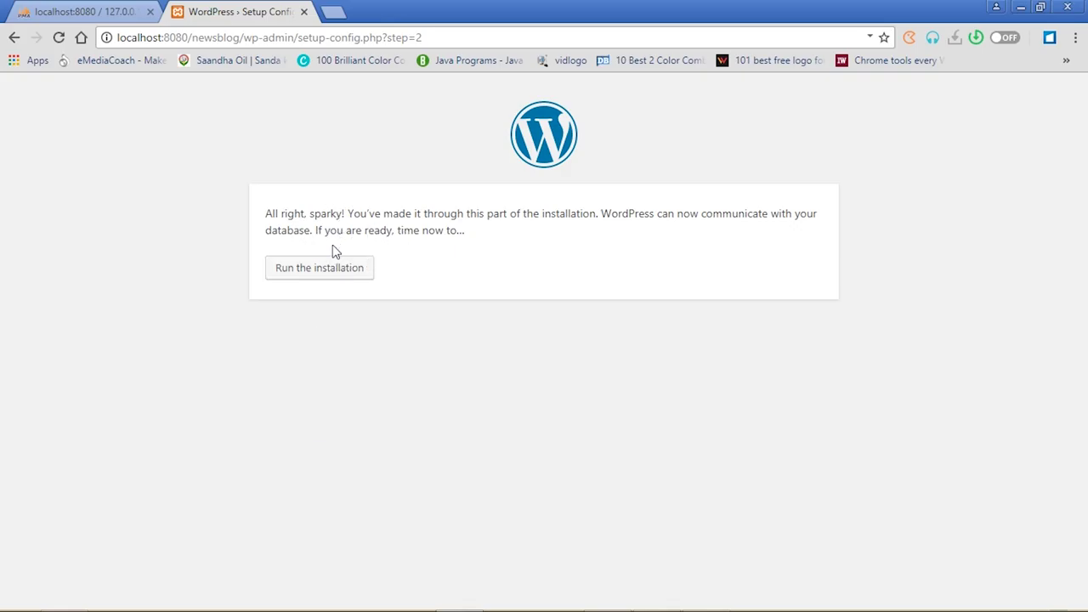
# Run the installation and enter site title My First Newsblog, an admin username and weak password
pyautogui.click(330, 268)
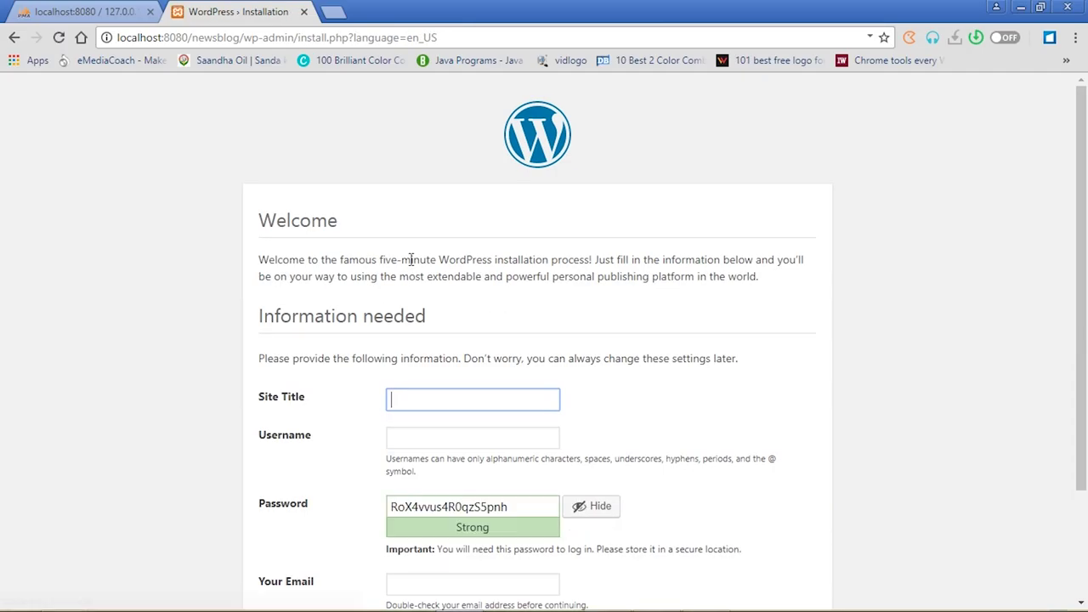
pyautogui.moveTo(1081, 166); pyautogui.dragTo(1084, 255)
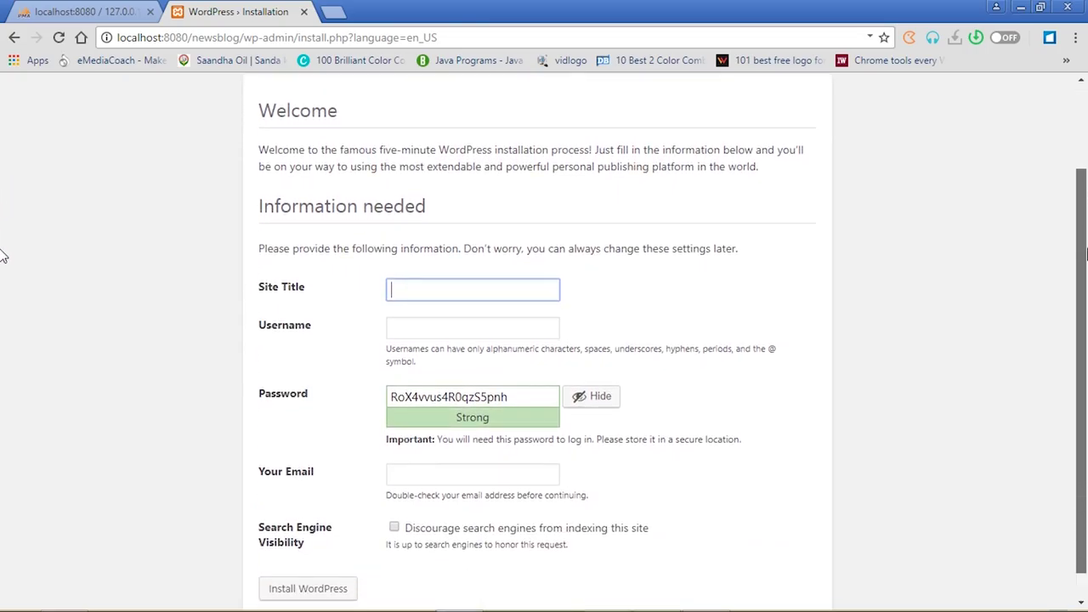
pyautogui.click(511, 286)
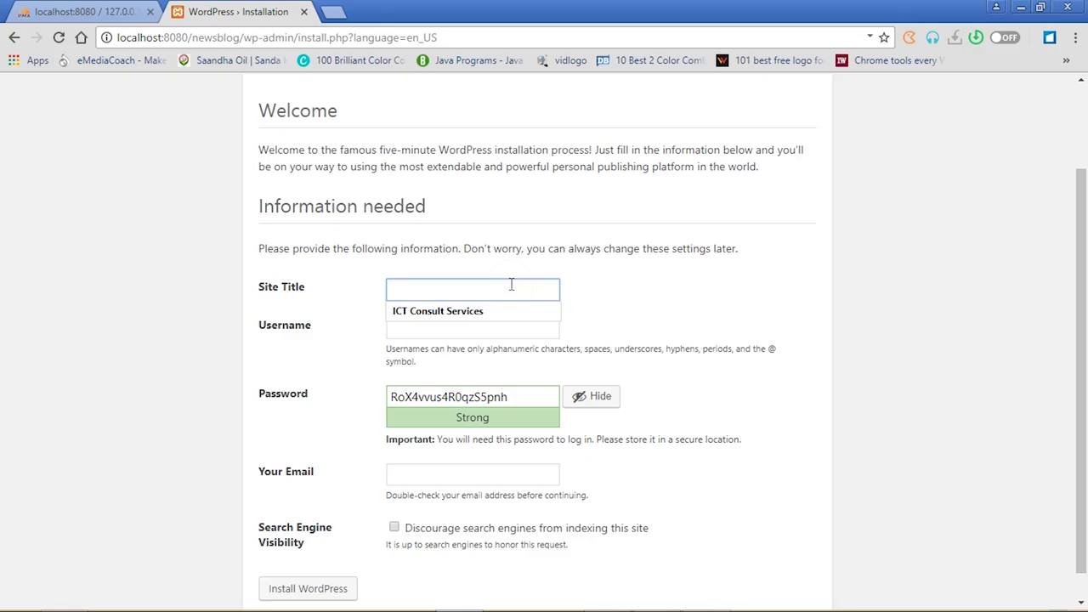
pyautogui.write('My First Newsblog')
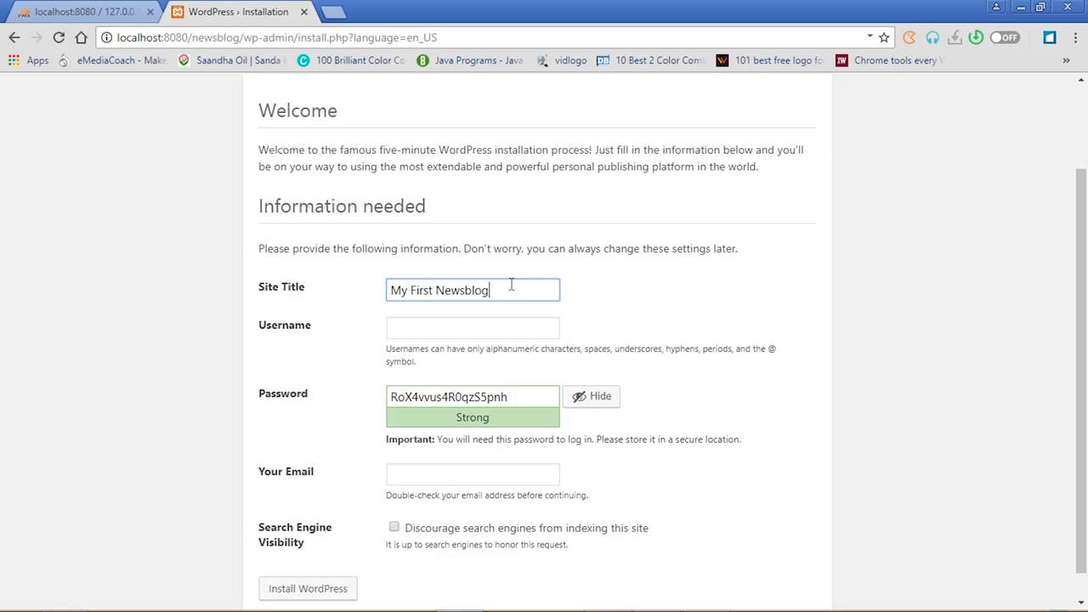
pyautogui.click(467, 328)
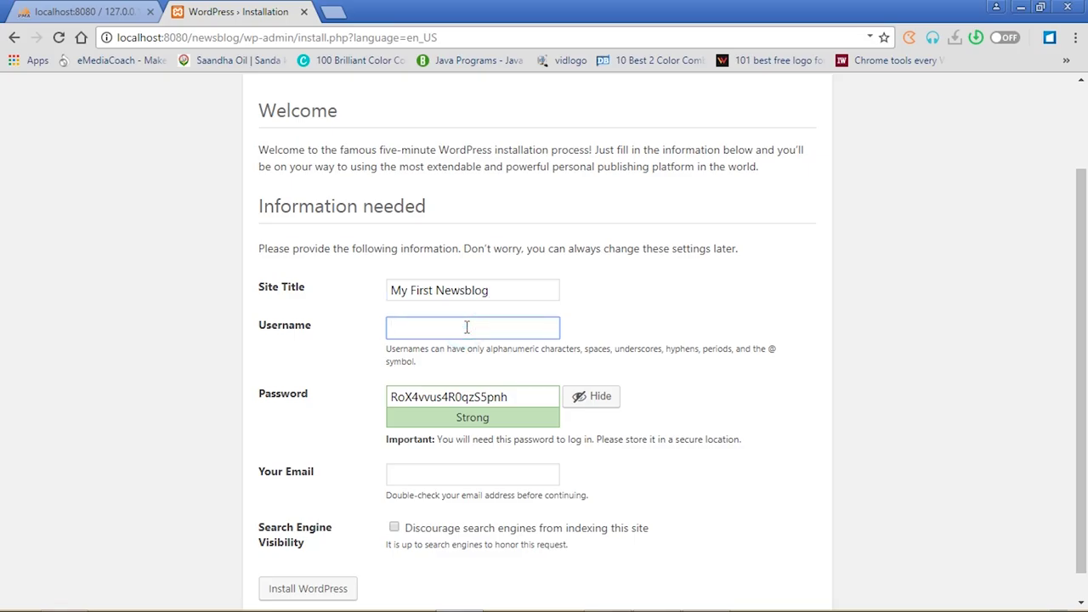
pyautogui.write('admin')
pyautogui.moveTo(517, 400); pyautogui.dragTo(352, 396)
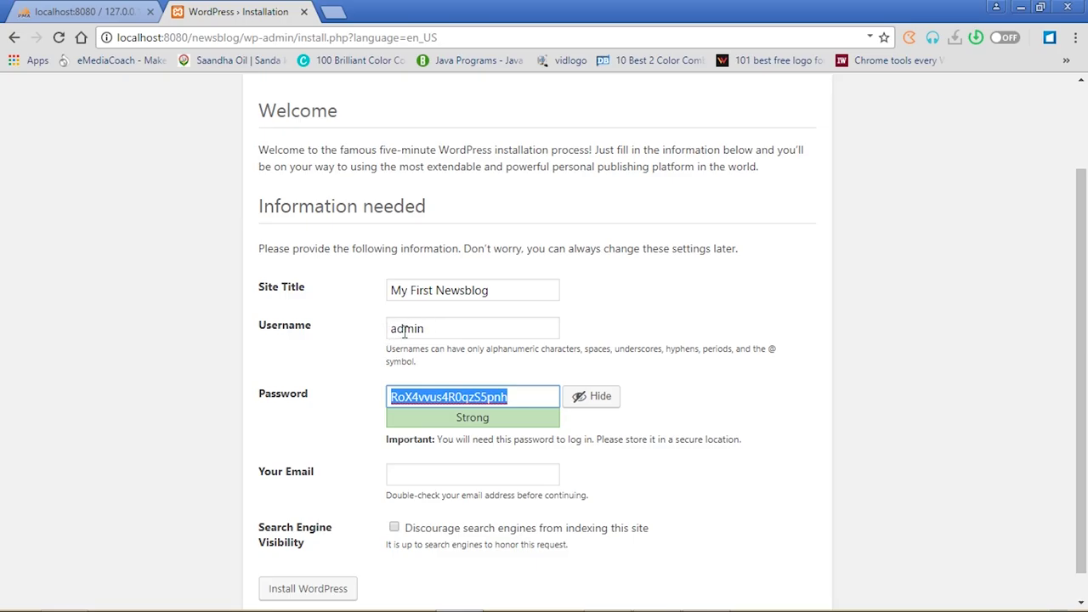
pyautogui.write('admin')
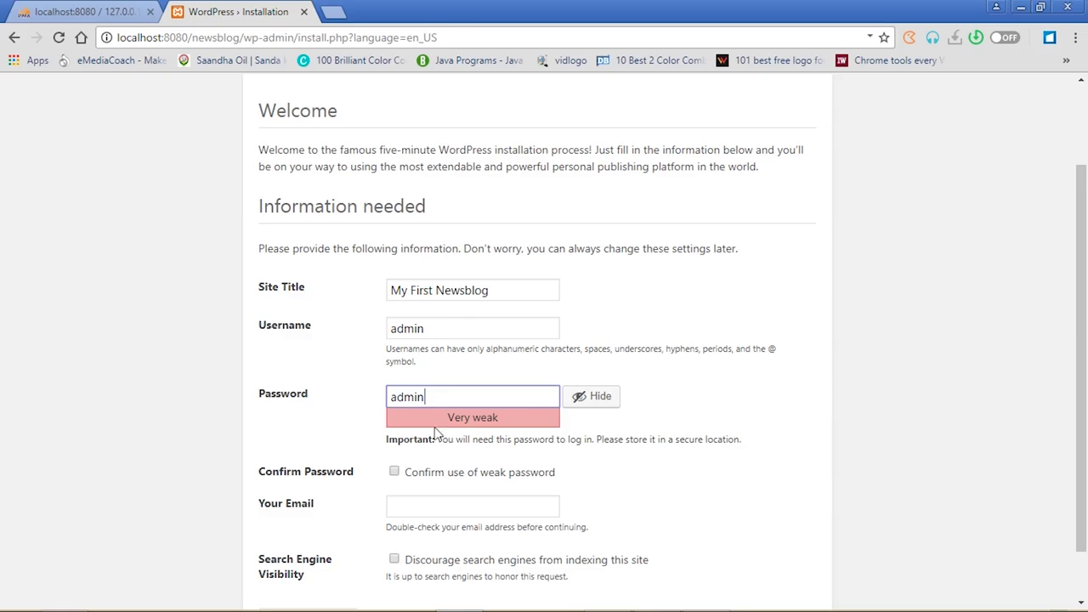
# Confirm the weak password, enter the administrator e-mail address, and install WordPress
pyautogui.click(395, 473)
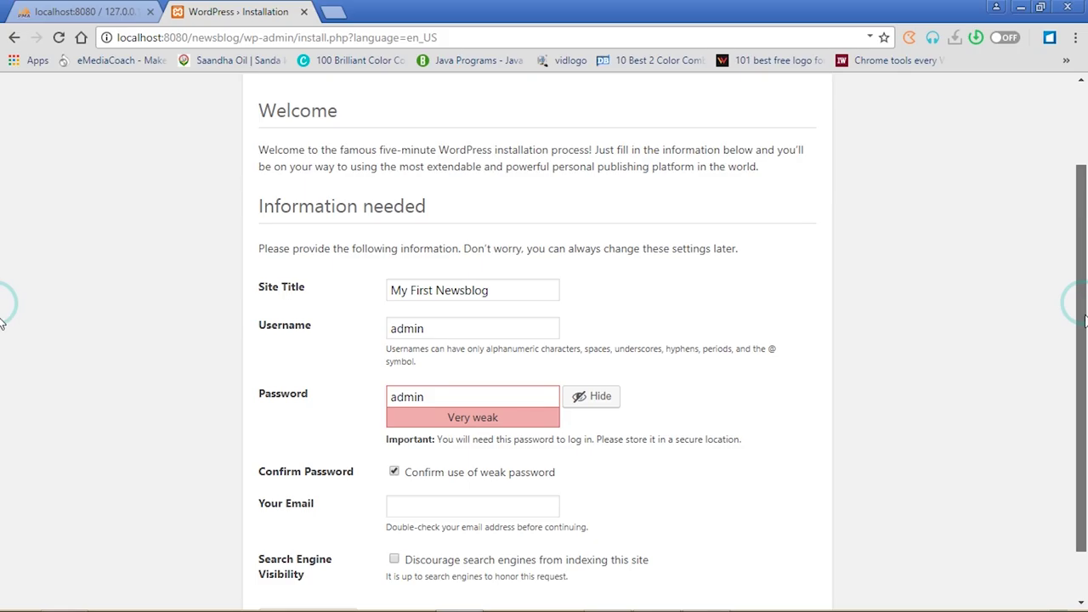
pyautogui.moveTo(1084, 306); pyautogui.dragTo(1084, 350)
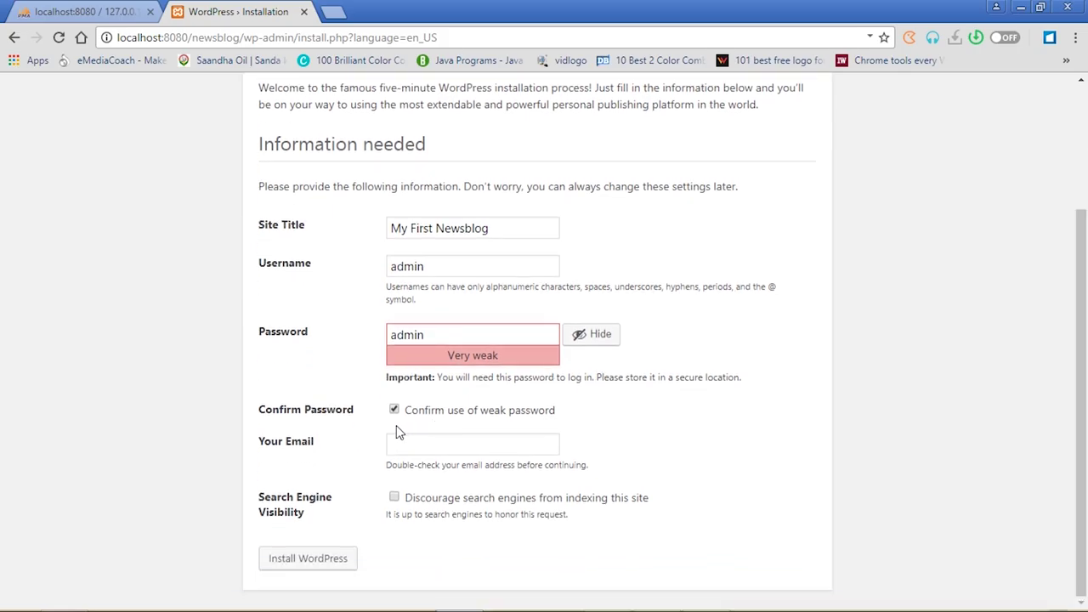
pyautogui.click(412, 445)
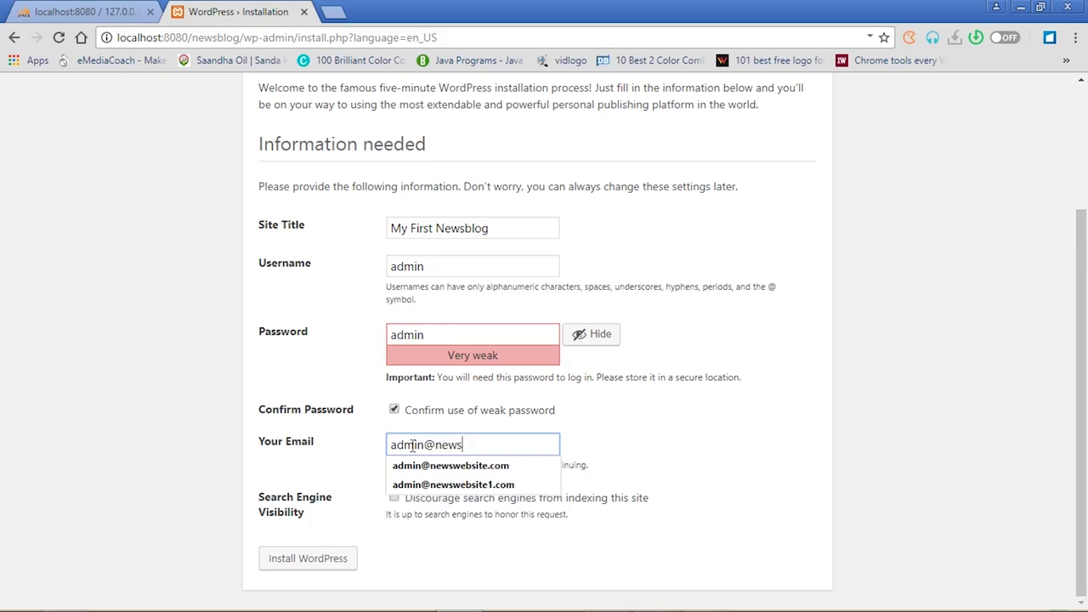
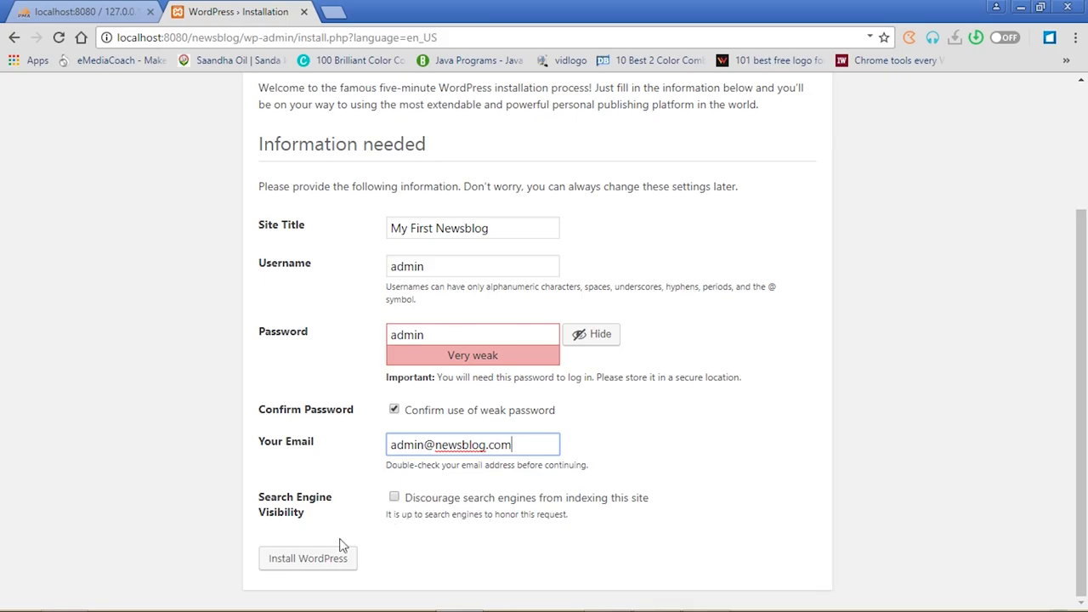
pyautogui.click(308, 568)
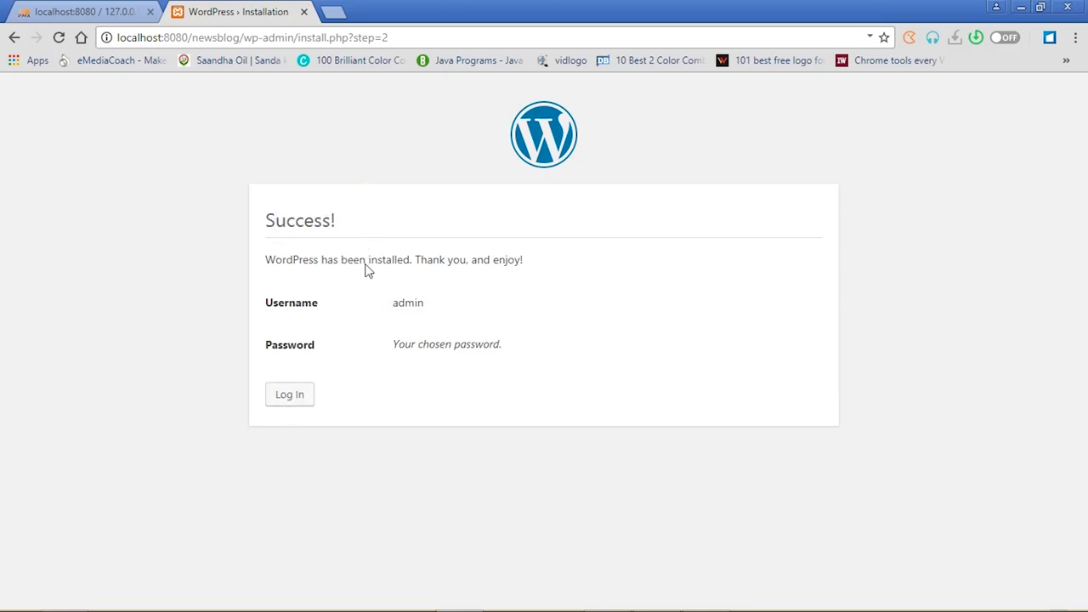
# Sign in with the administrator username and password to open the WordPress admin Dashboard
pyautogui.click(289, 396)
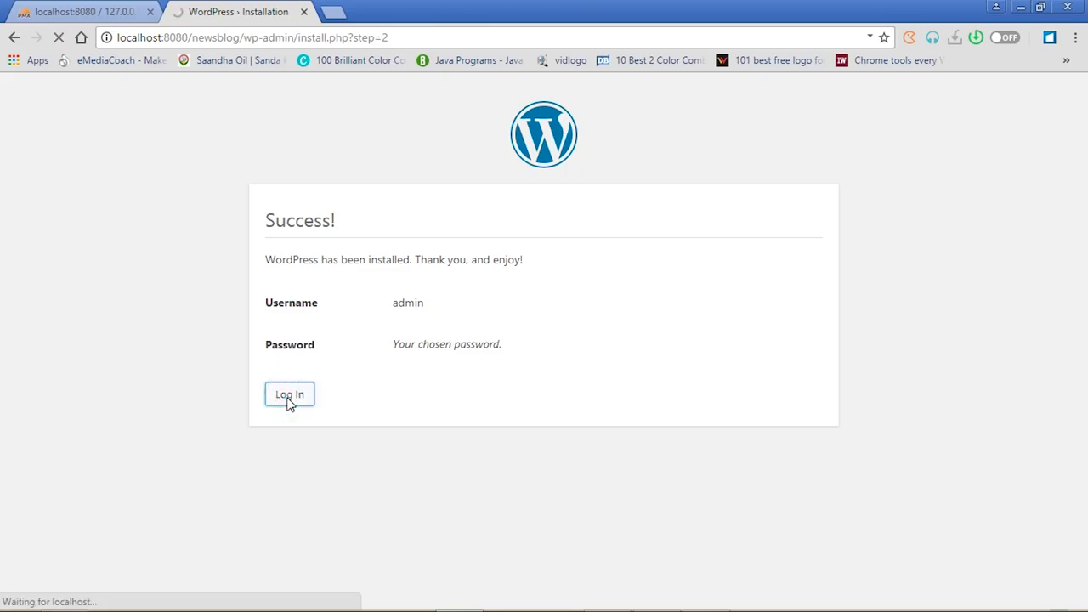
pyautogui.click(479, 301)
pyautogui.write('admin')
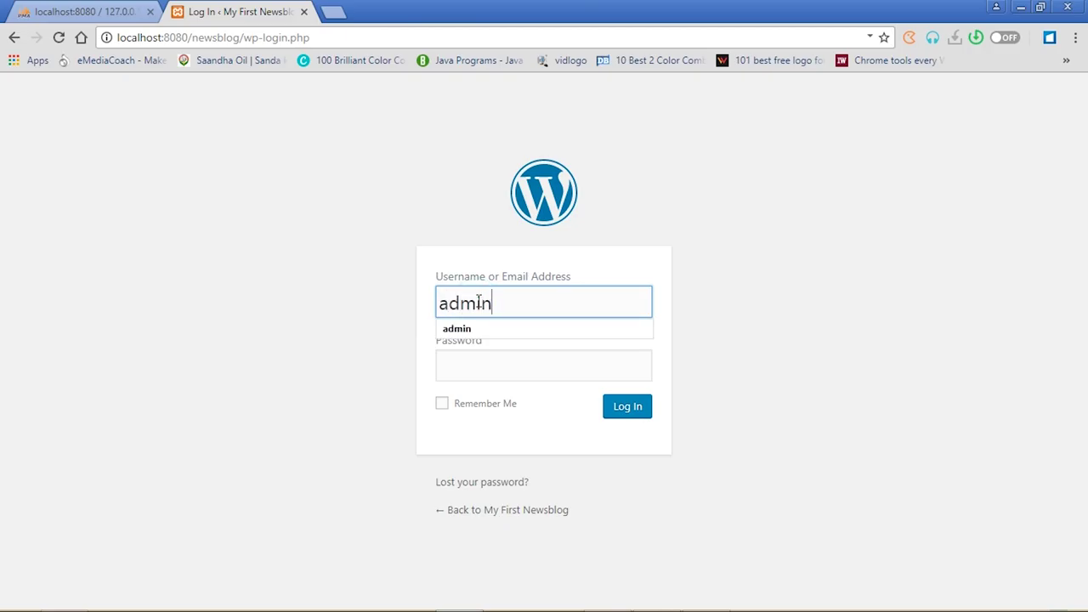
pyautogui.press('Tab')
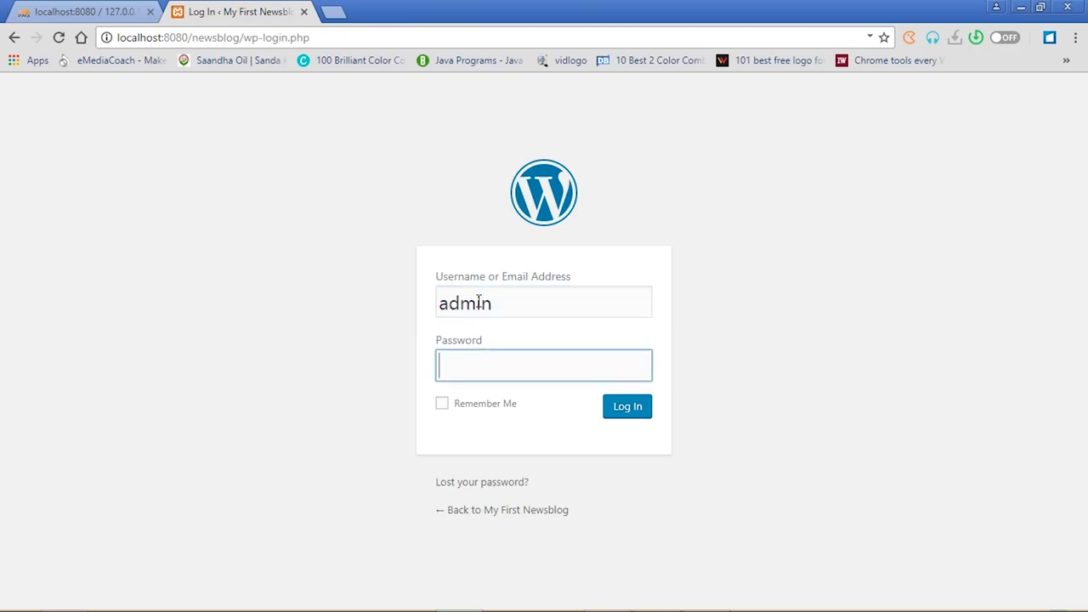
pyautogui.write('admin')
pyautogui.click(627, 417)
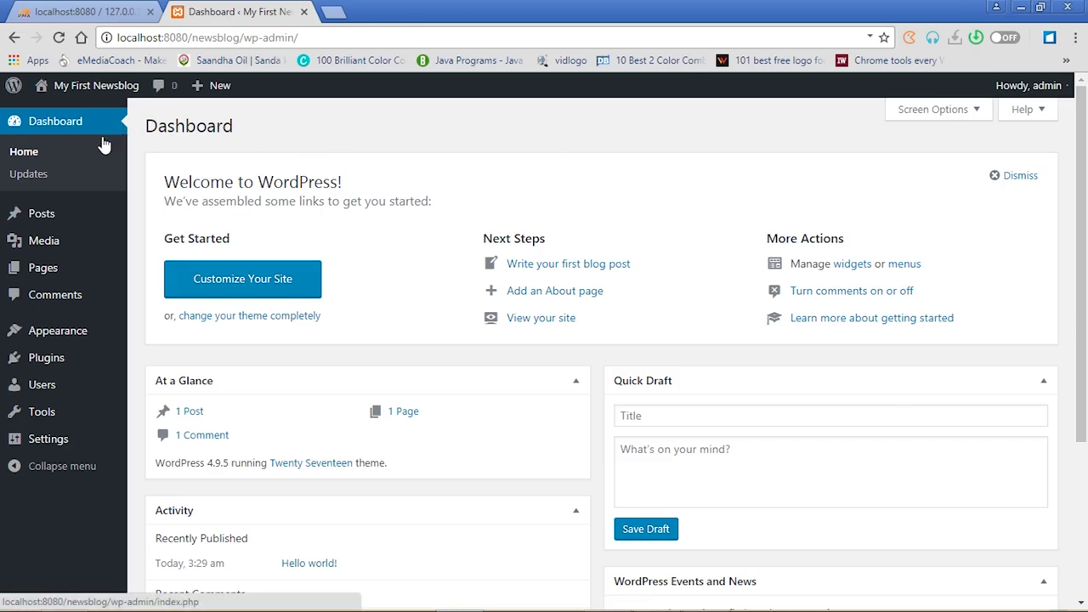
pyautogui.click(94, 13)
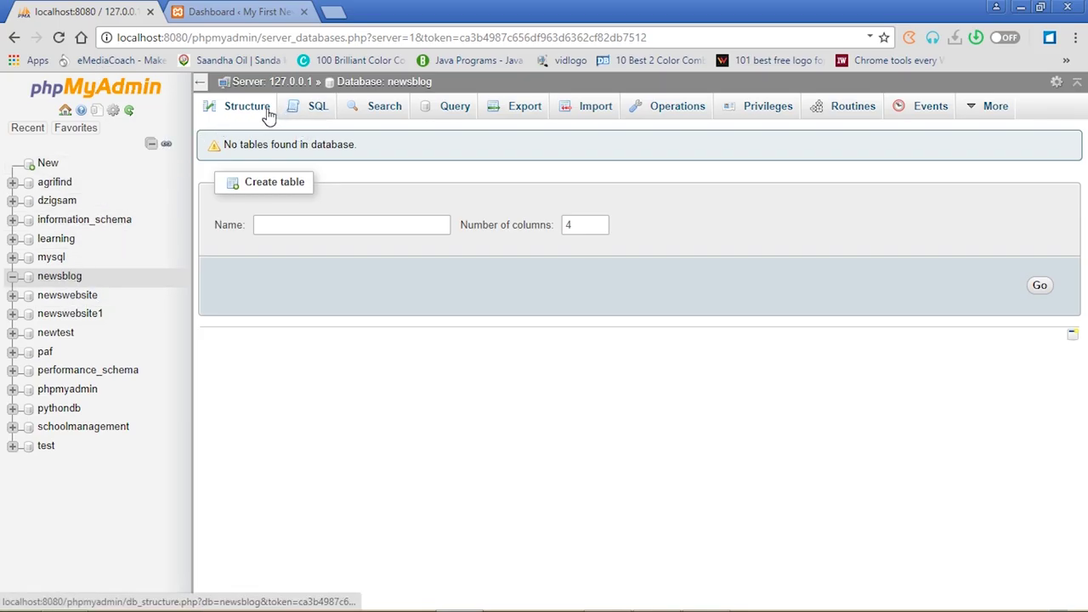
pyautogui.click(55, 281)
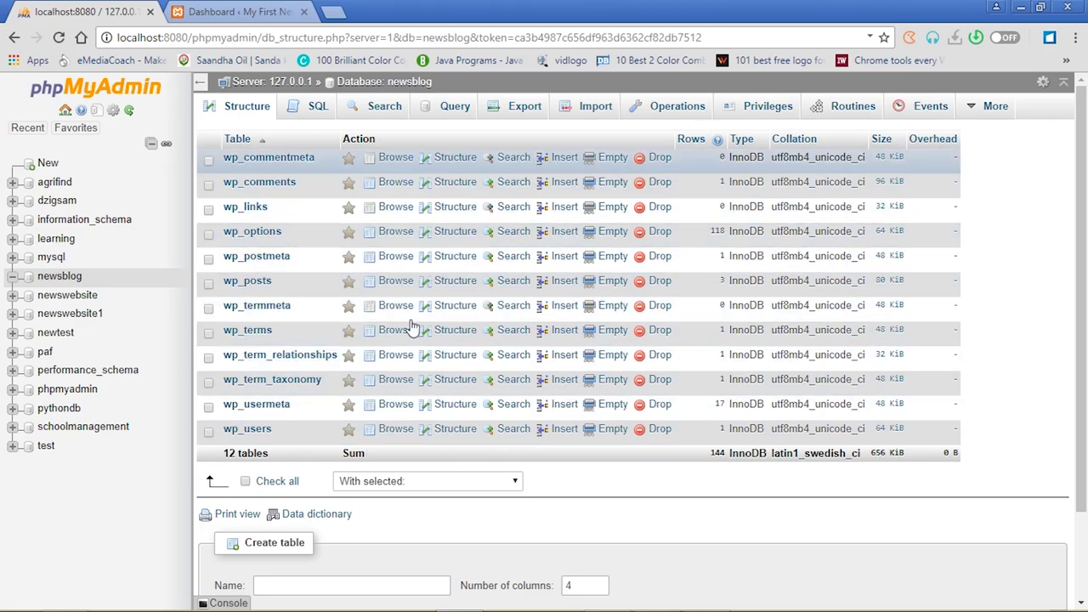
pyautogui.click(228, 11)
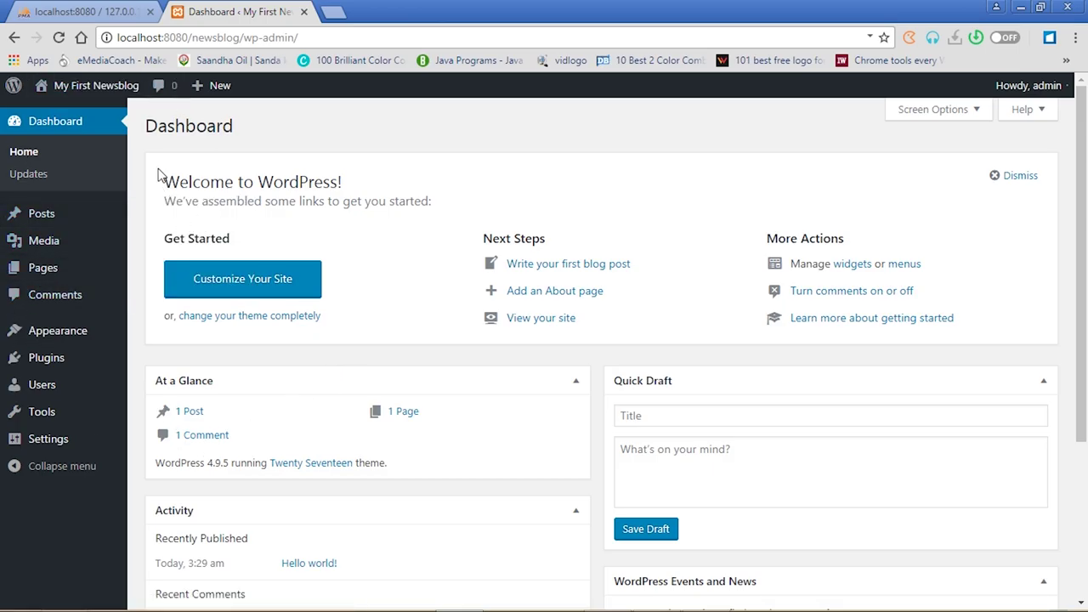
# Open the live My First Newsblog front page in a new tab, scroll it, and return to the Dashboard
pyautogui.moveTo(107, 95)
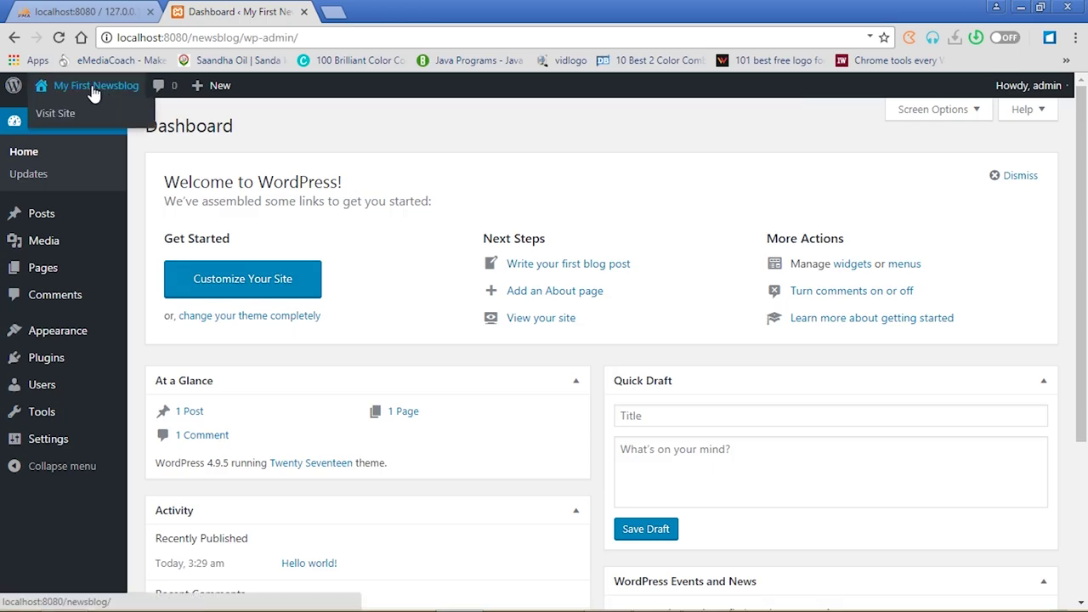
pyautogui.rightClick(92, 87)
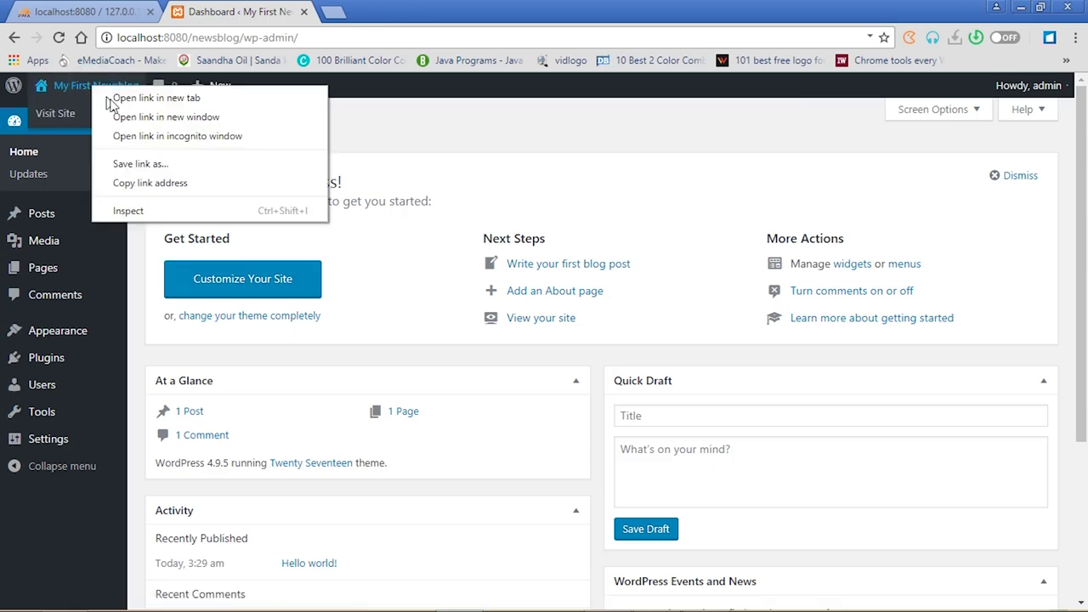
pyautogui.click(155, 98)
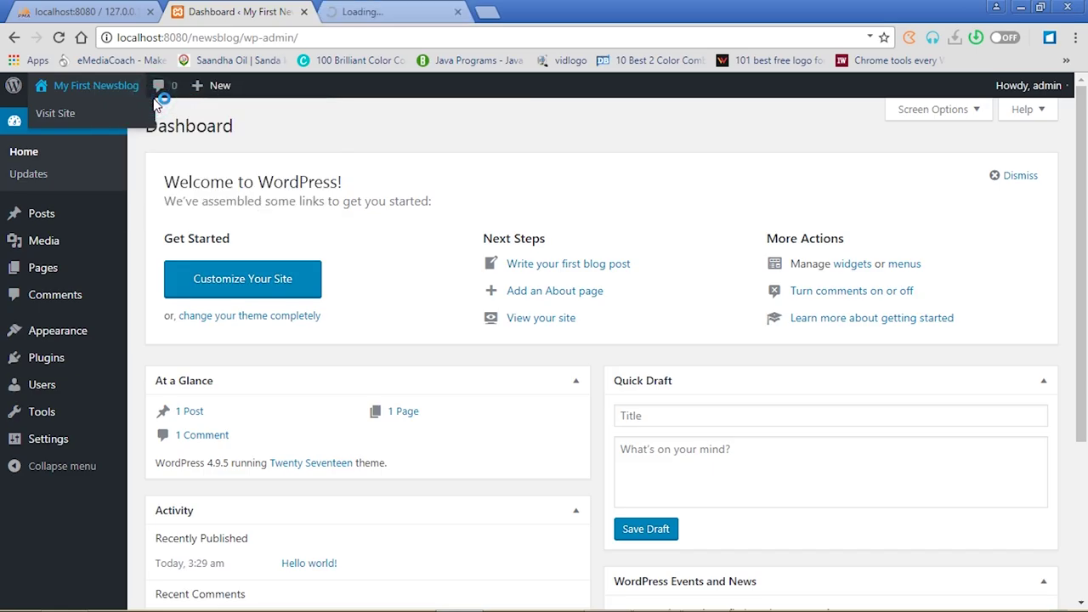
pyautogui.click(382, 12)
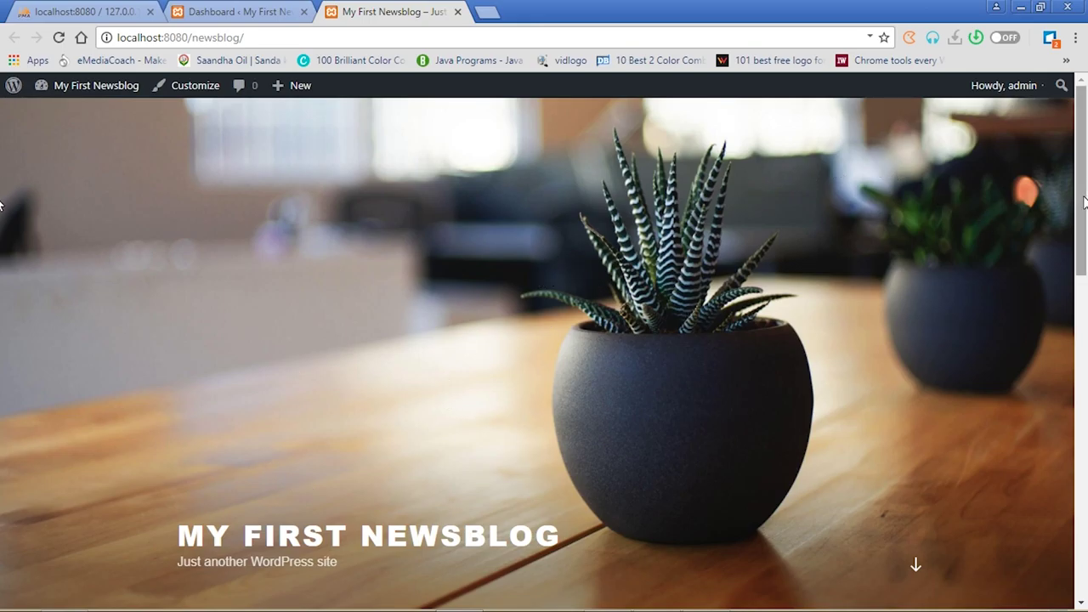
pyautogui.moveTo(1084, 204); pyautogui.dragTo(1086, 123)
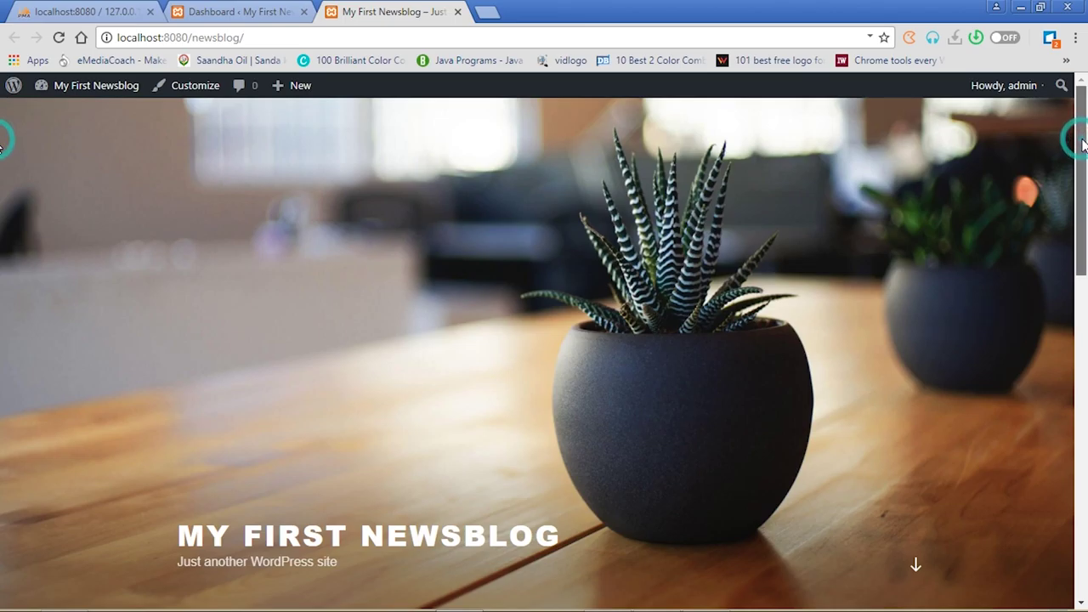
pyautogui.moveTo(1083, 145); pyautogui.dragTo(1085, 110)
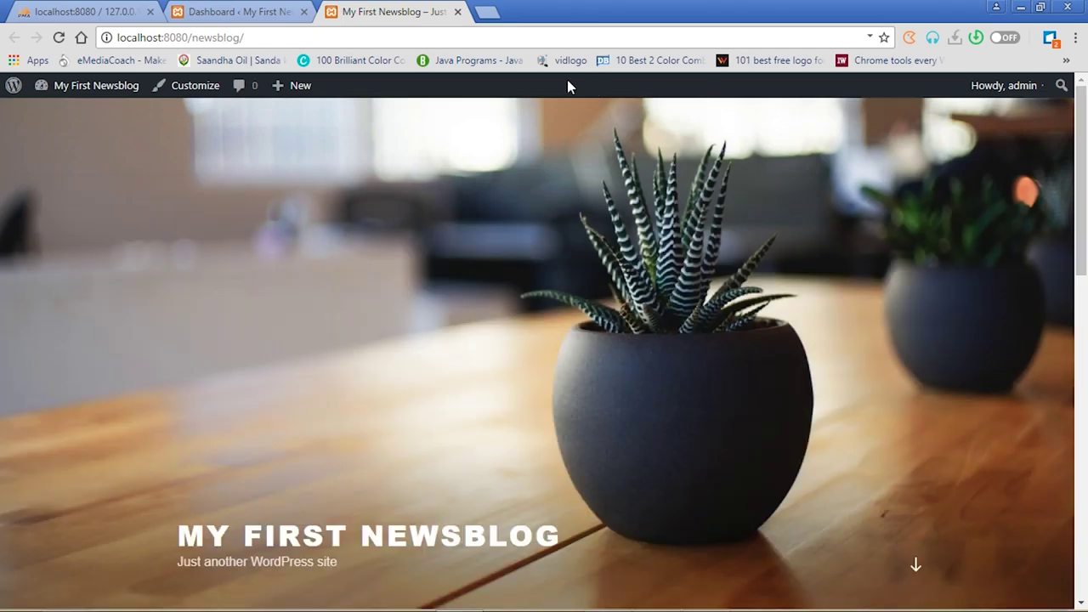
pyautogui.click(227, 11)
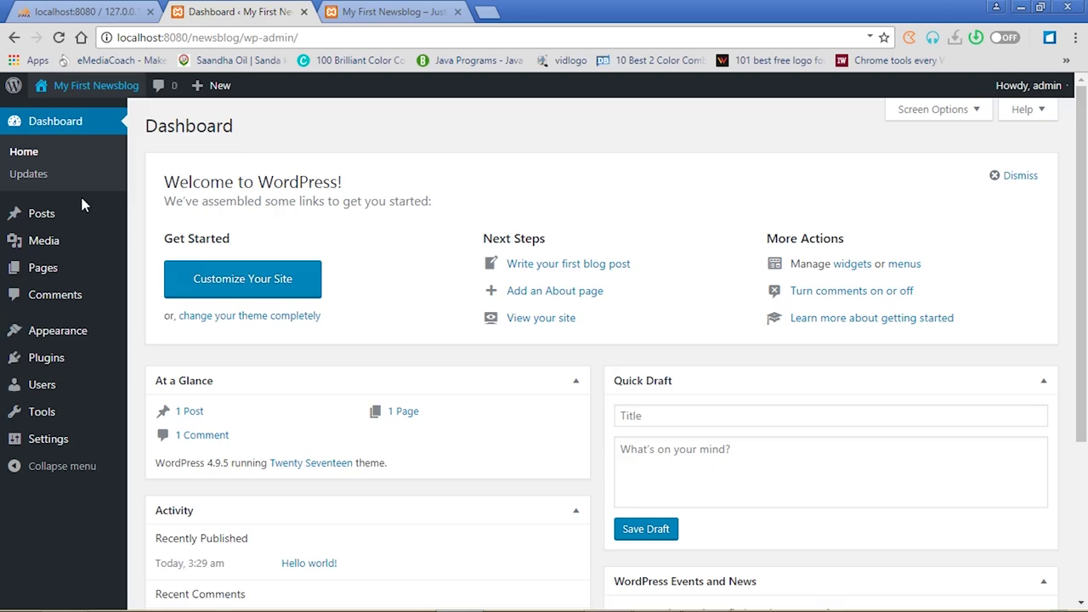
# Go to Appearance > Themes to list Twenty Seventeen, Twenty Fifteen and Twenty Sixteen
pyautogui.moveTo(77, 340)
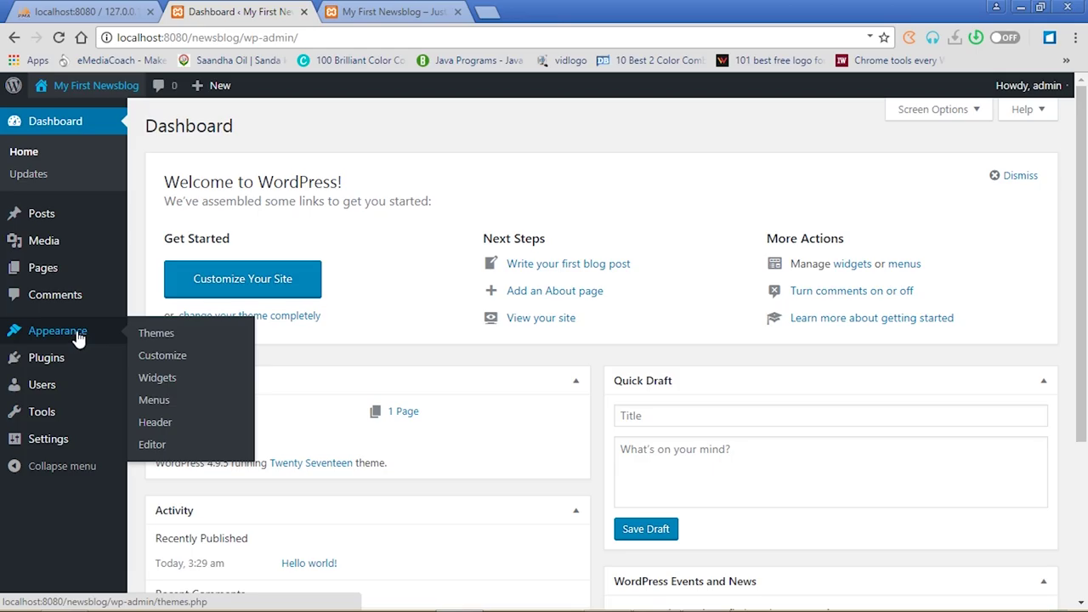
pyautogui.click(155, 336)
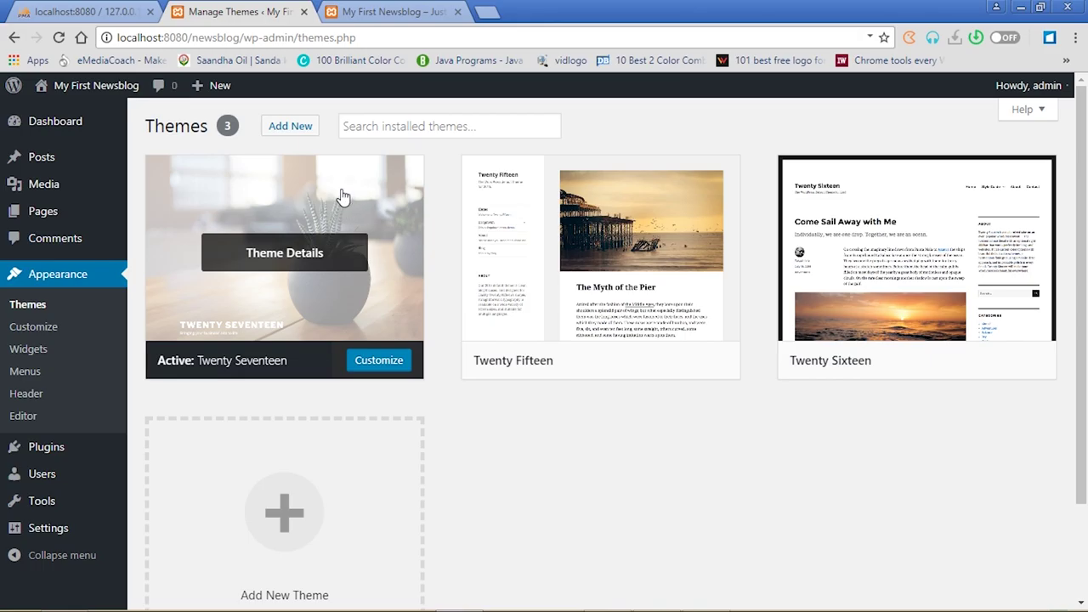
pyautogui.click(290, 128)
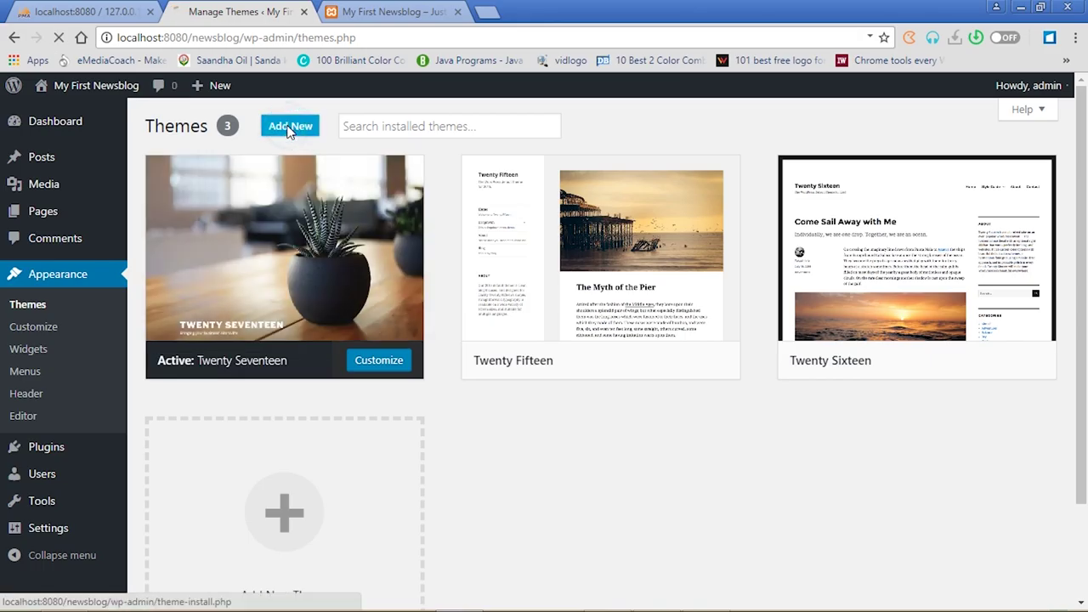
pyautogui.click(387, 12)
pyautogui.click(245, 12)
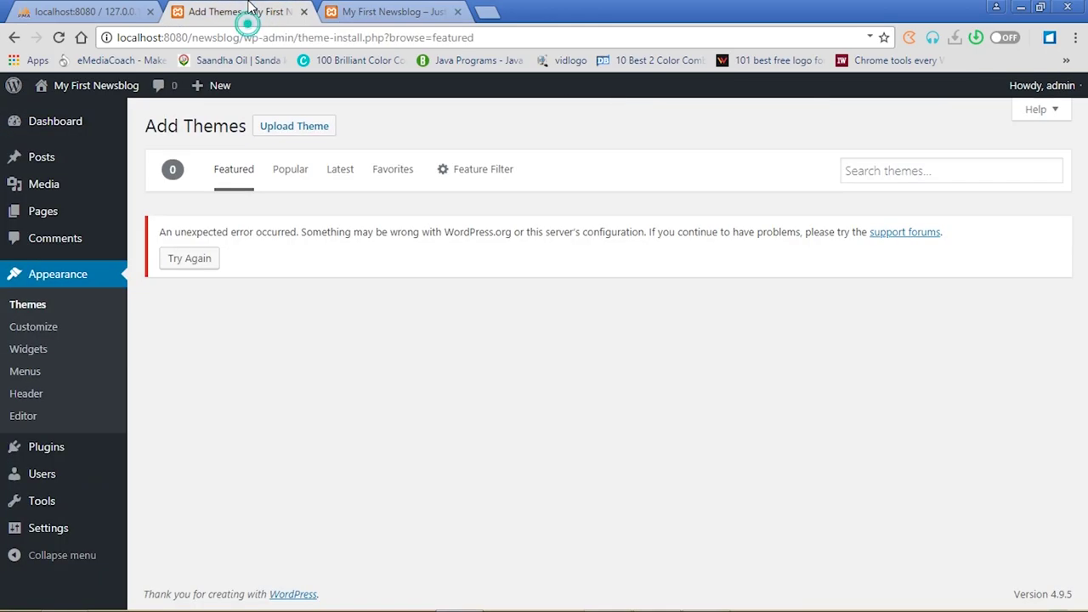
# Choose newspaper-lite.1.0.2.zip from E:\IT OFFICE\WEB DESIGN\Plugins in the theme upload form
pyautogui.moveTo(1010, 601)
pyautogui.click(289, 127)
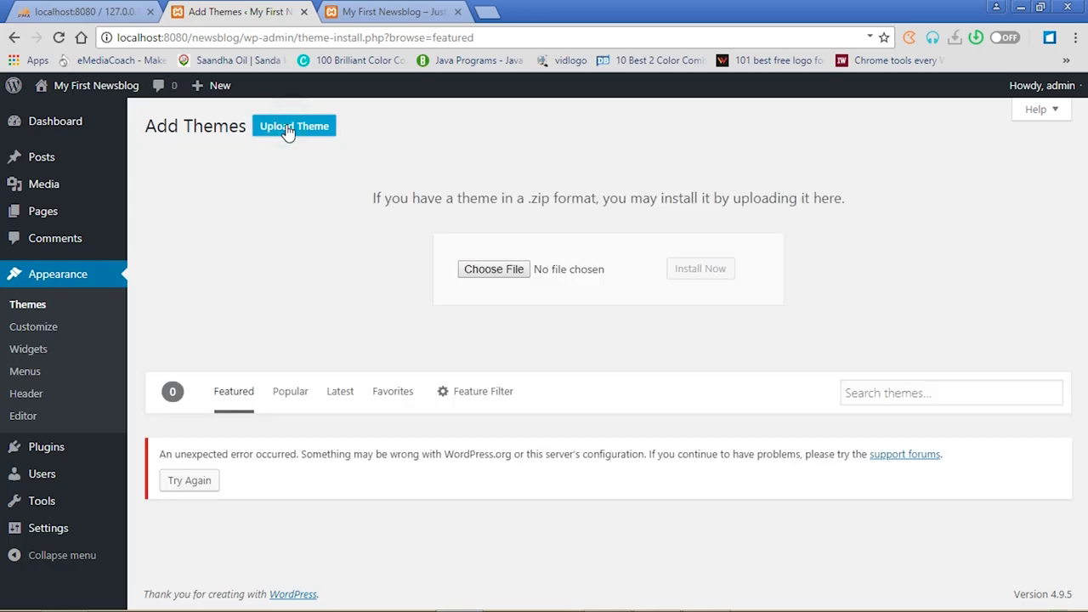
pyautogui.click(490, 274)
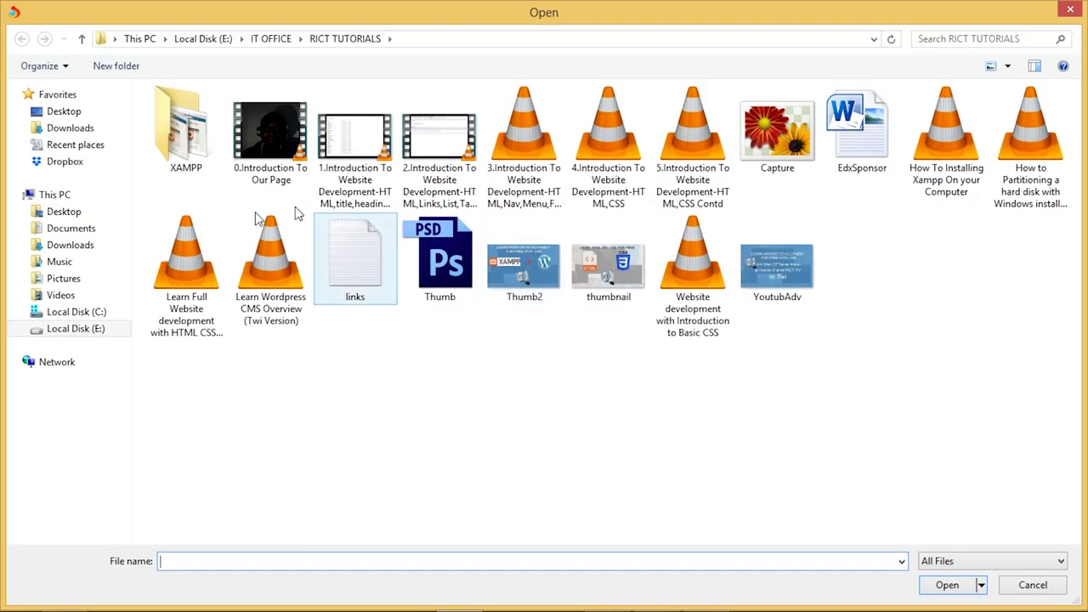
pyautogui.click(79, 330)
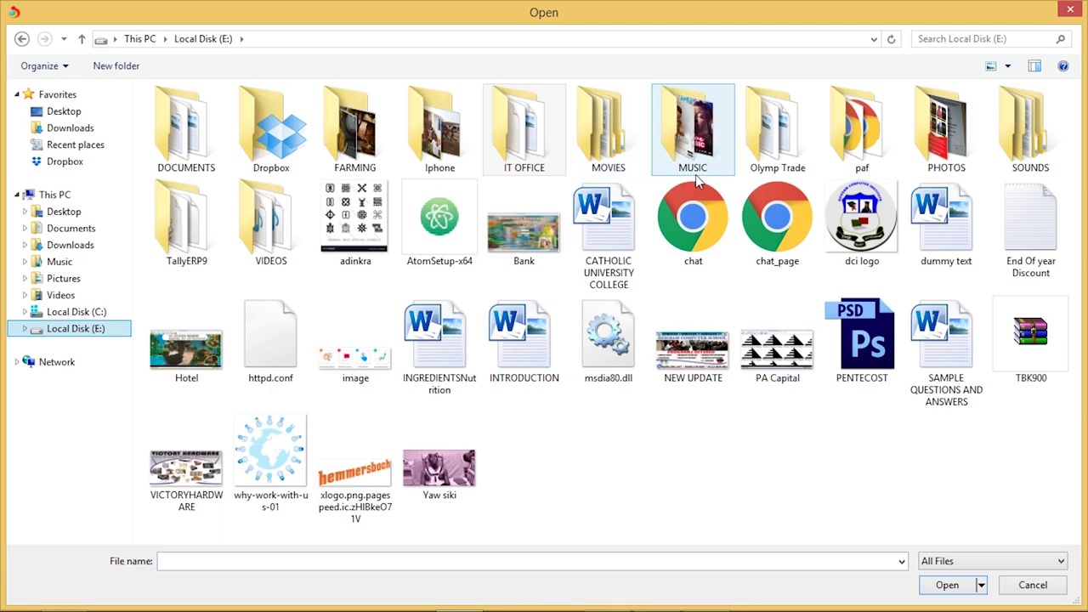
pyautogui.click(500, 126)
pyautogui.doubleClick(498, 124)
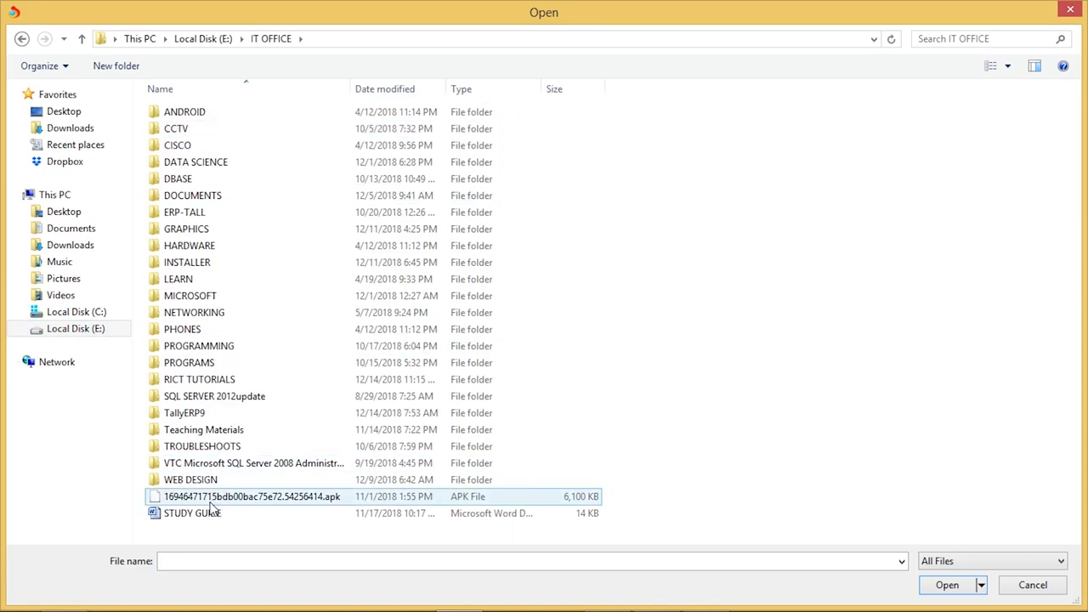
pyautogui.doubleClick(197, 483)
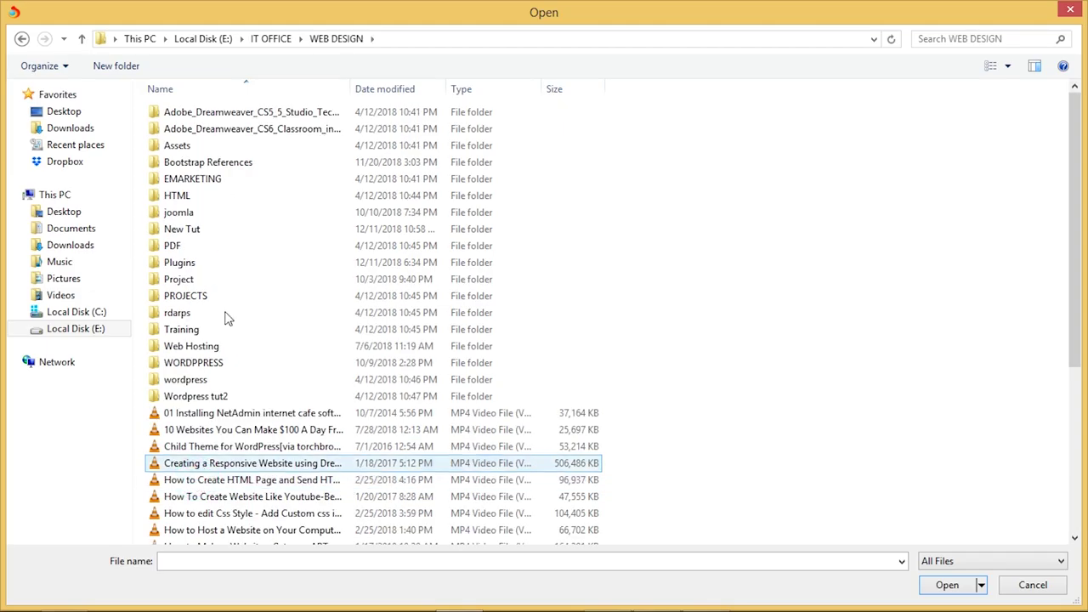
pyautogui.doubleClick(182, 264)
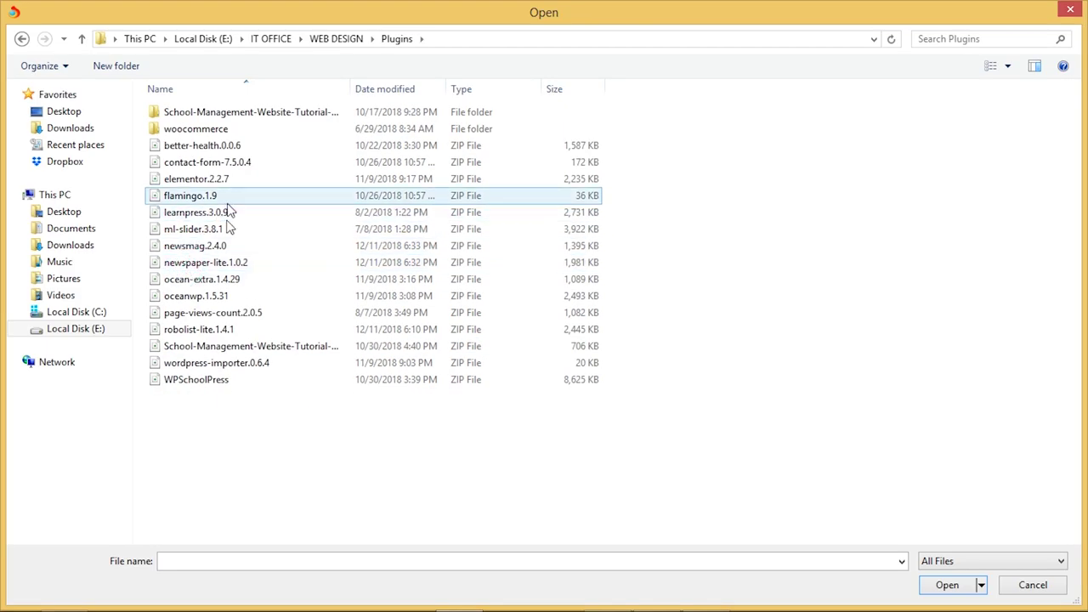
pyautogui.doubleClick(205, 263)
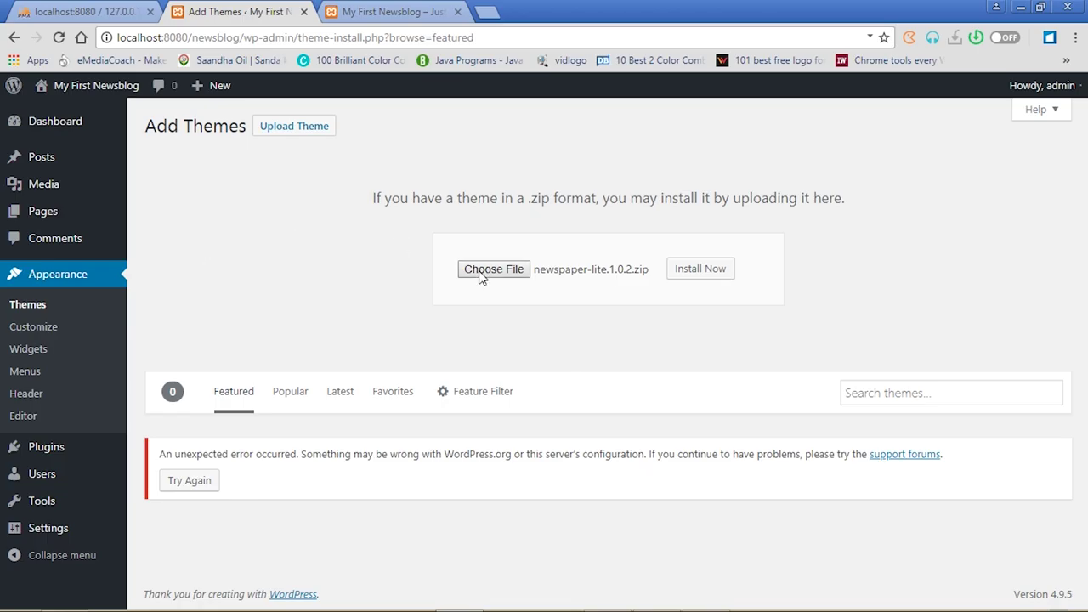
# Install the Newspaper Lite theme zip and activate it
pyautogui.click(725, 276)
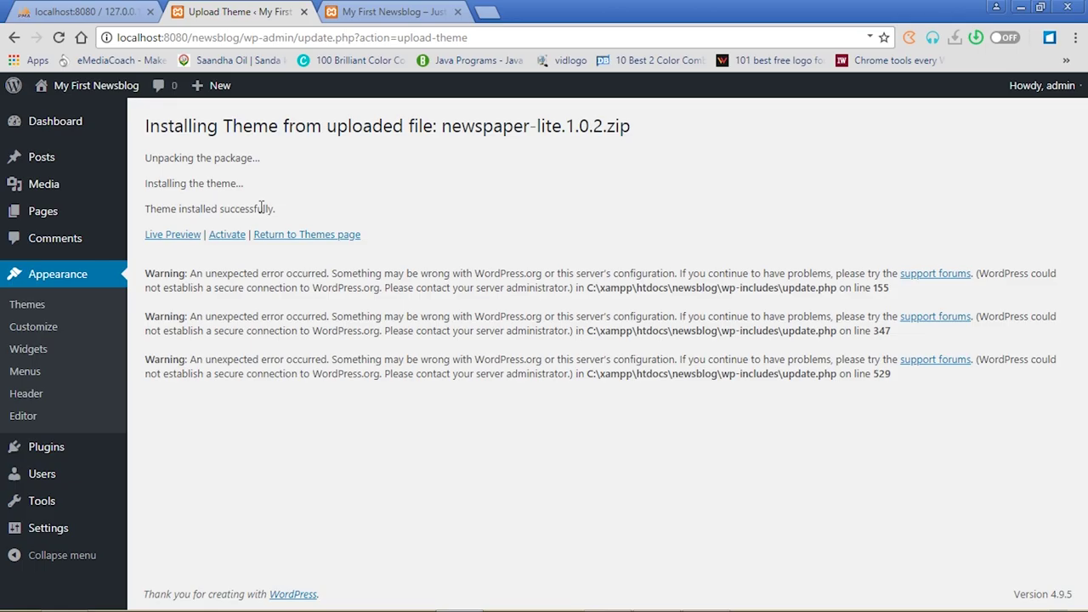
pyautogui.click(223, 242)
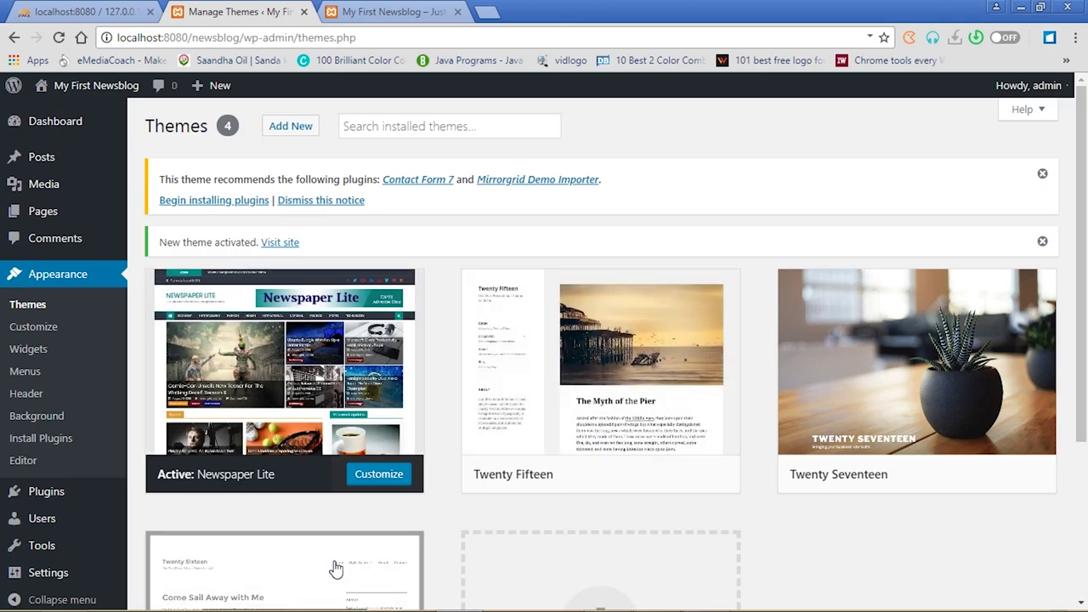
# On the Add Themes page, search for 'newspap', then clear the search text
pyautogui.click(287, 130)
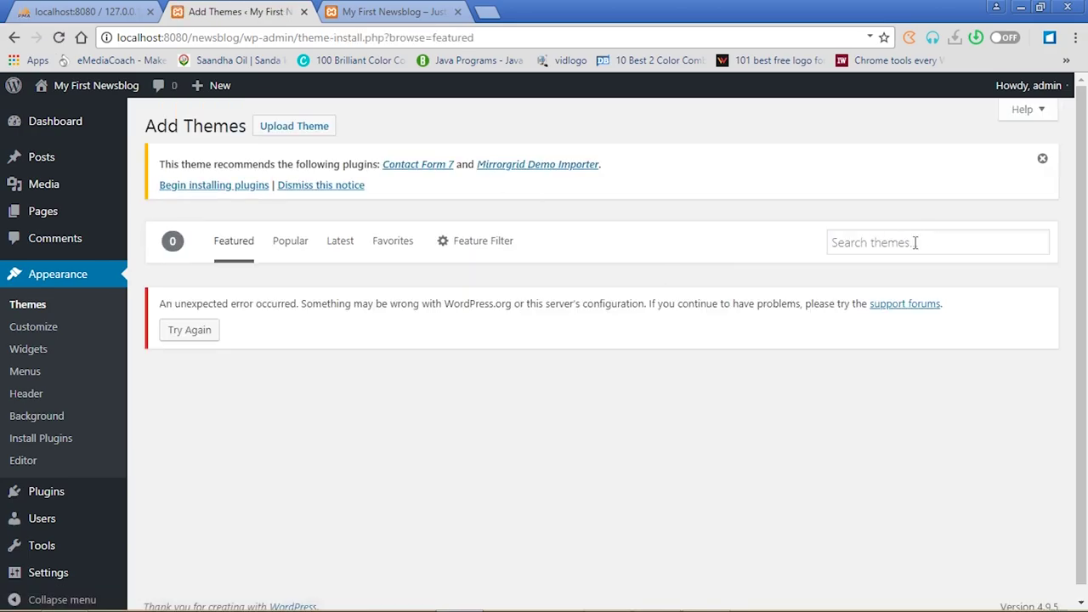
pyautogui.click(900, 245)
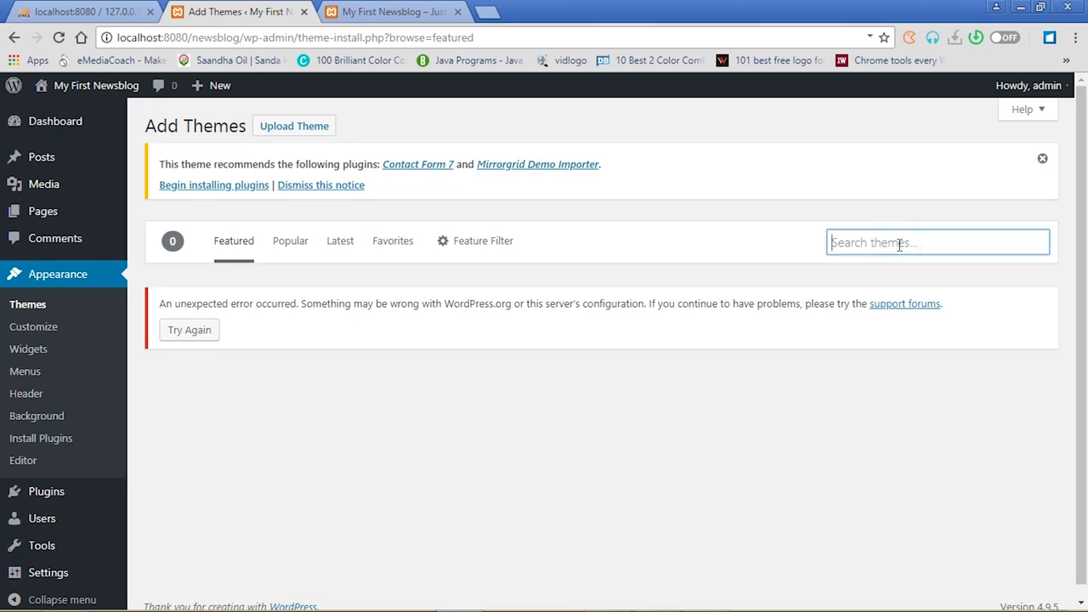
pyautogui.write('newspaper')
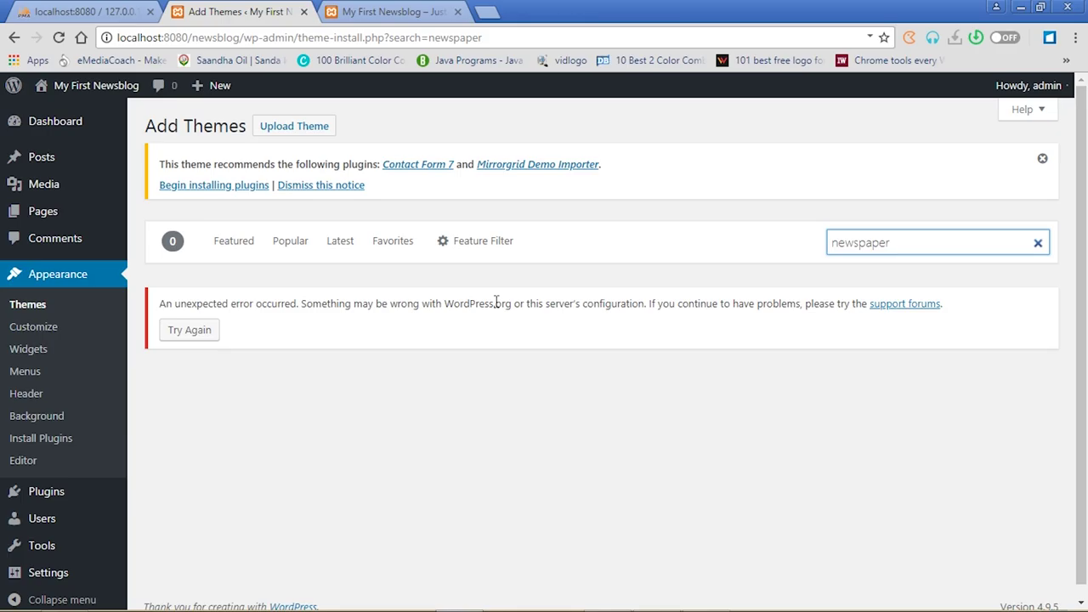
pyautogui.press('BackSpace')
pyautogui.press('BackSpace')
pyautogui.press('BackSpace')
pyautogui.press('BackSpace')
pyautogui.press('BackSpace')
pyautogui.press('BackSpace')
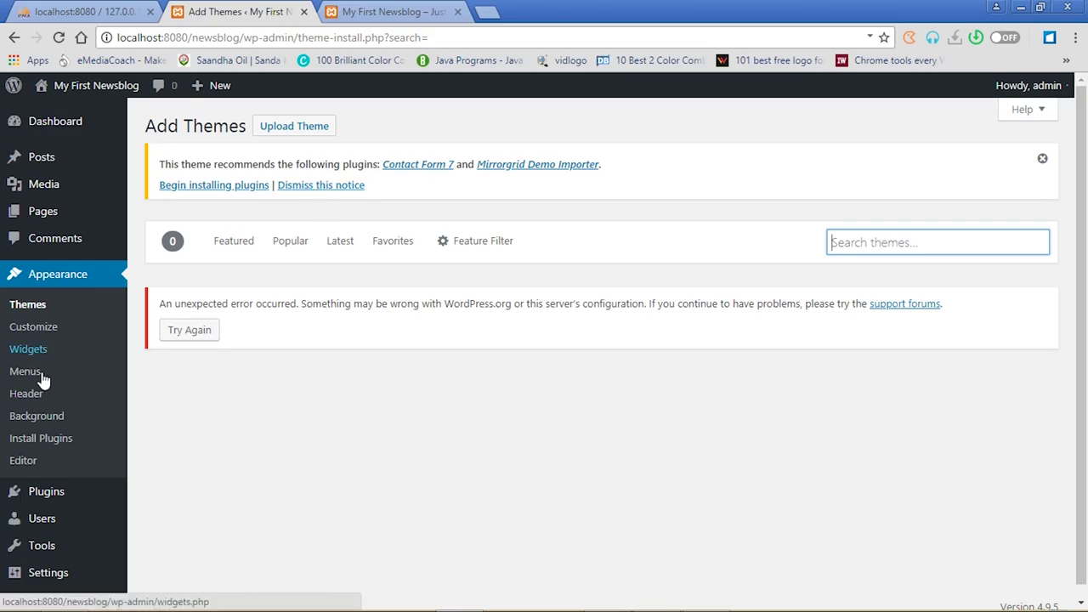
# Reload the blog front page to check the Newspaper Lite design, then return to the Themes page
pyautogui.click(32, 308)
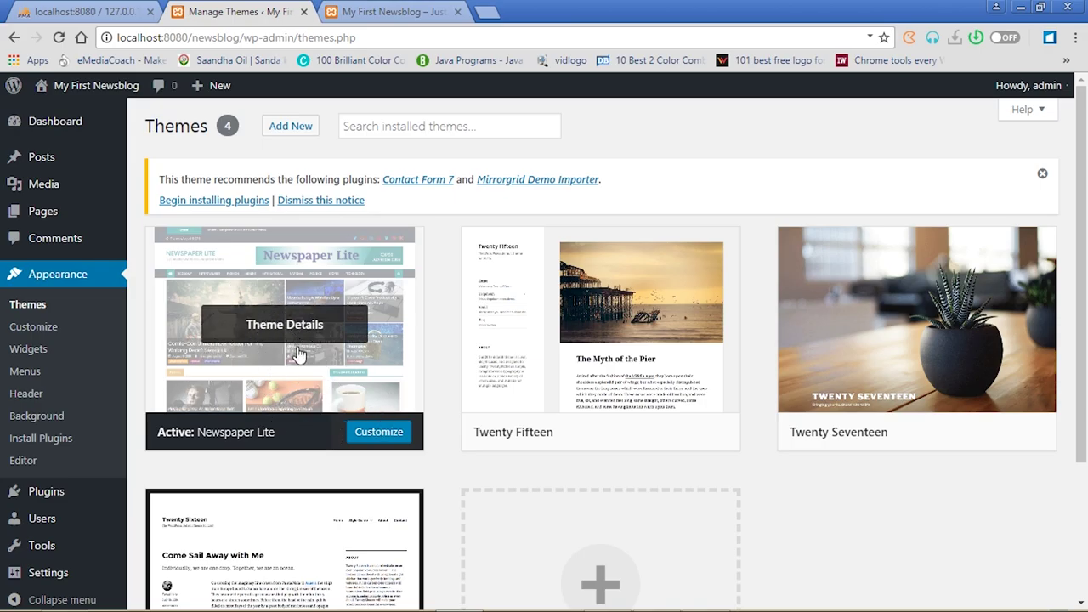
pyautogui.click(357, 11)
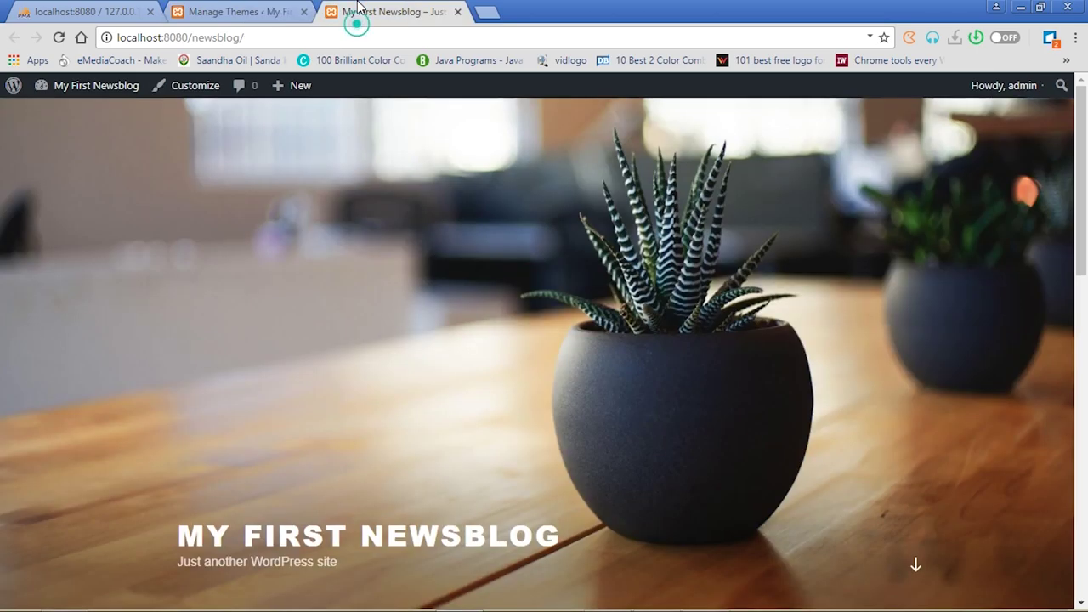
pyautogui.click(59, 39)
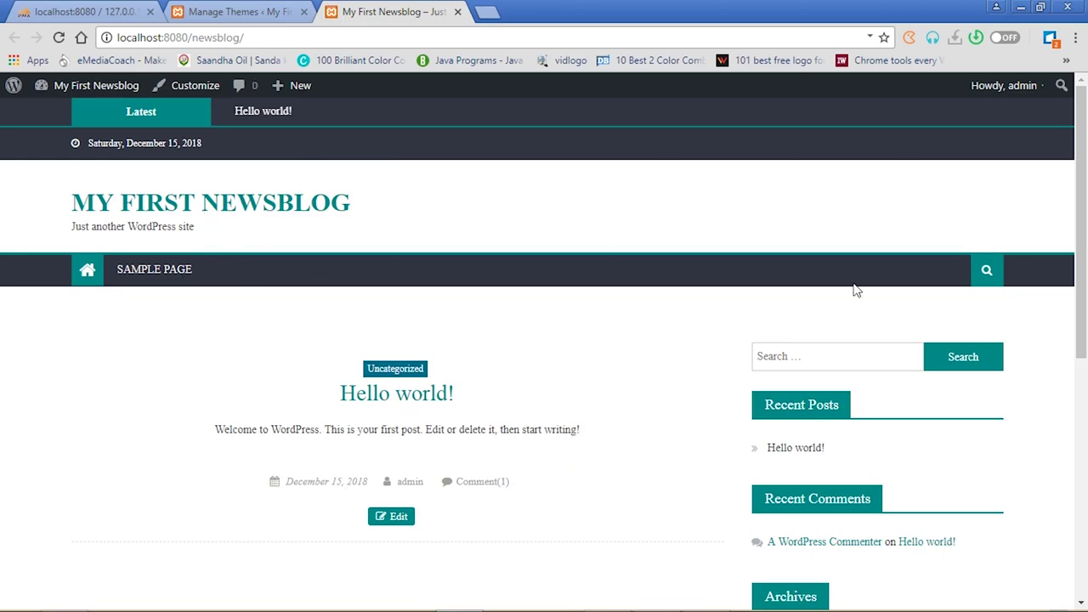
pyautogui.moveTo(1080, 216); pyautogui.dragTo(1086, 144)
pyautogui.click(244, 7)
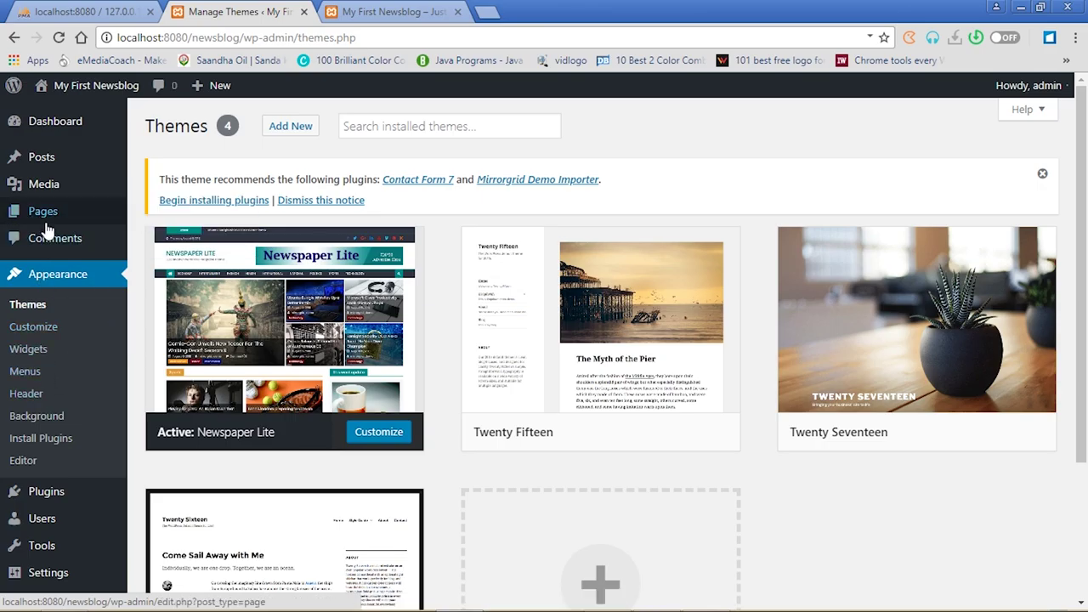
# Move the Sample Page to the Trash from the All Pages list
pyautogui.moveTo(47, 223)
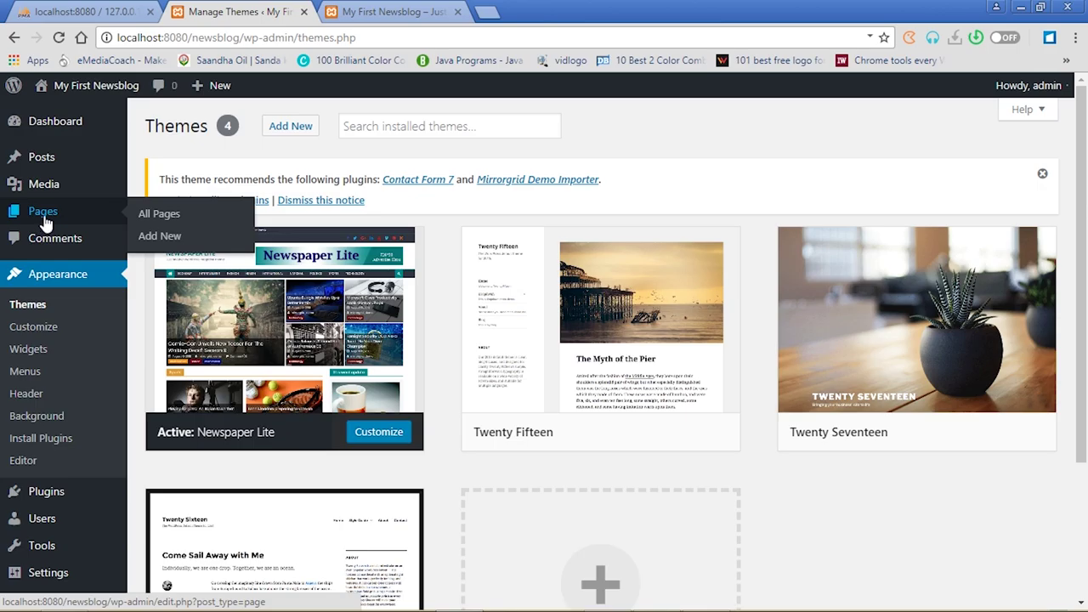
pyautogui.click(47, 213)
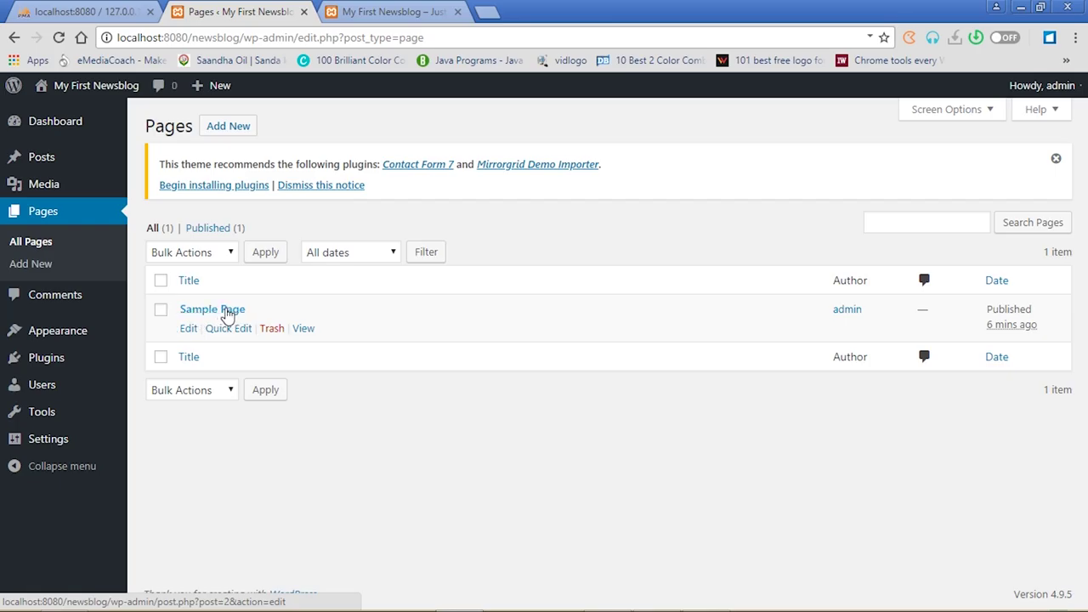
pyautogui.click(161, 312)
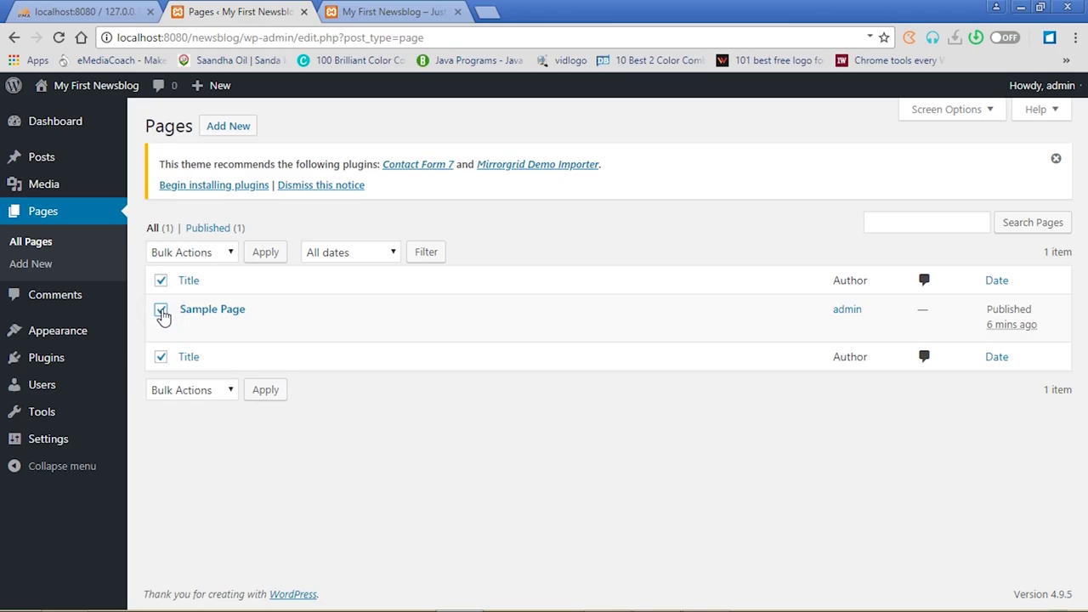
pyautogui.click(272, 330)
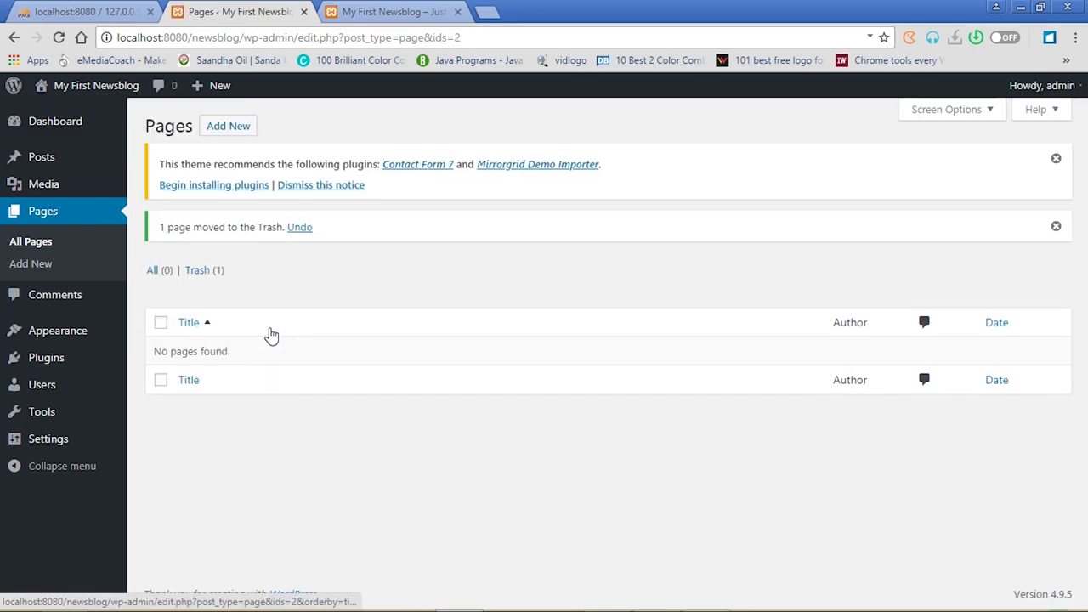
pyautogui.click(237, 132)
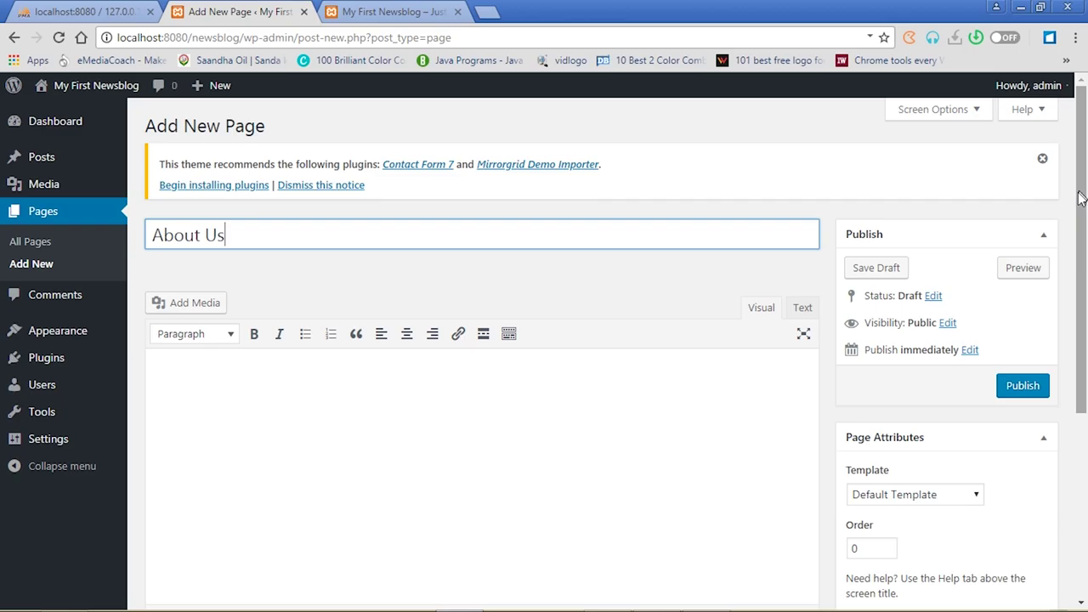
# Scroll the About Us page draft, then bring up File Explorer on the htdocs folder
pyautogui.moveTo(1080, 199); pyautogui.dragTo(1087, 295)
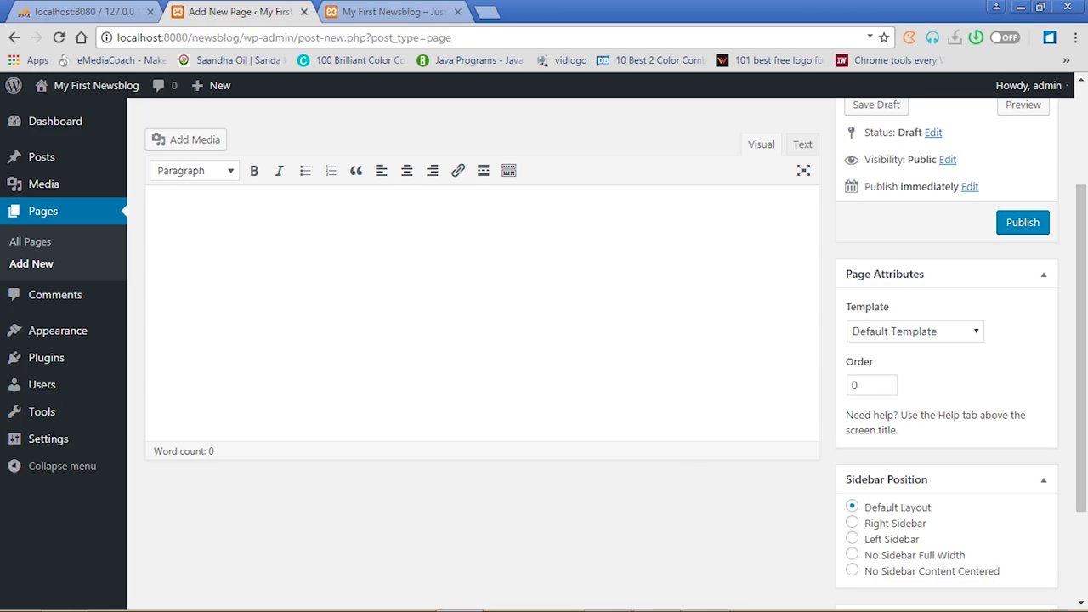
pyautogui.moveTo(312, 600)
pyautogui.click(64, 595)
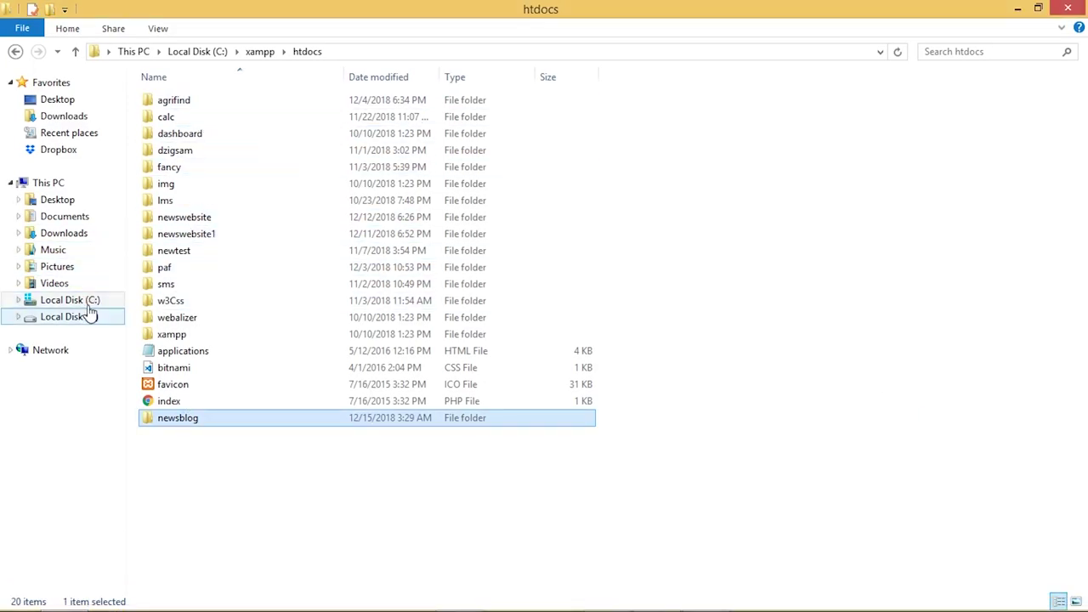
# Open the 'dummy text' Word document from Local Disk (E:)
pyautogui.click(87, 322)
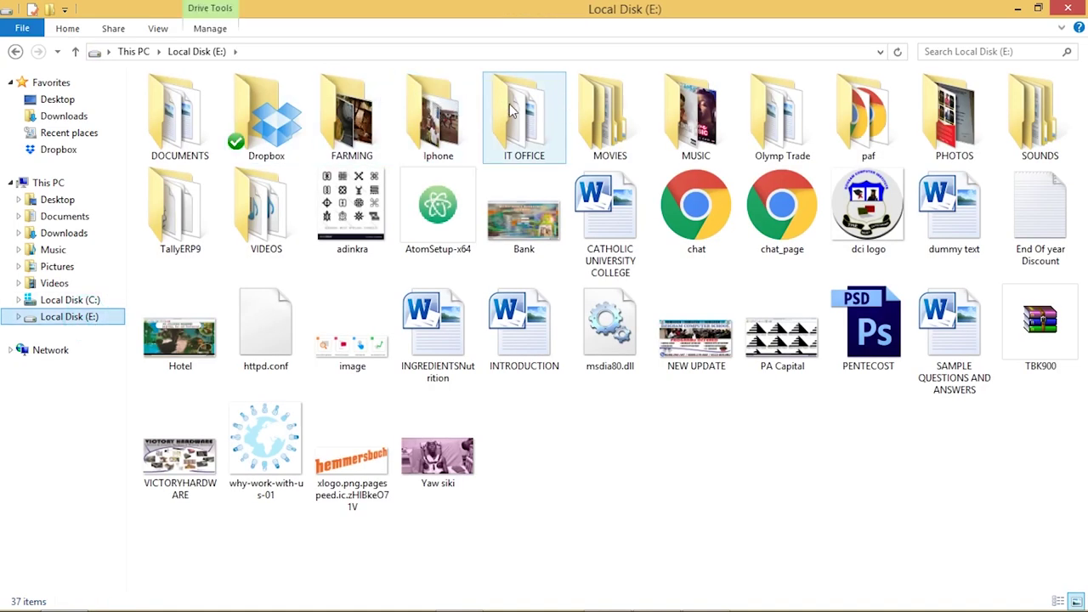
pyautogui.doubleClick(521, 113)
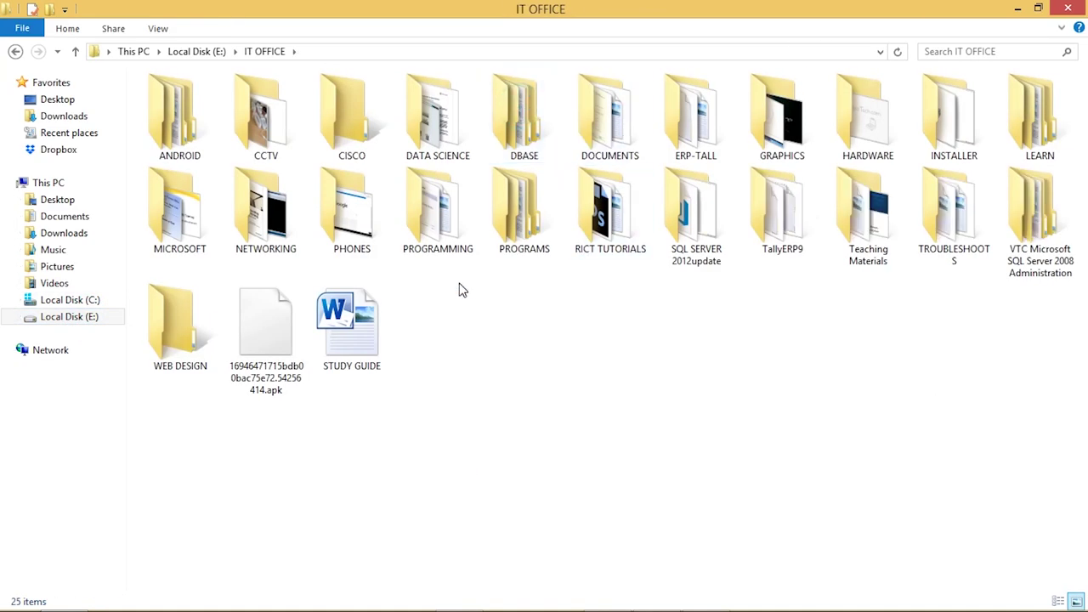
pyautogui.click(15, 52)
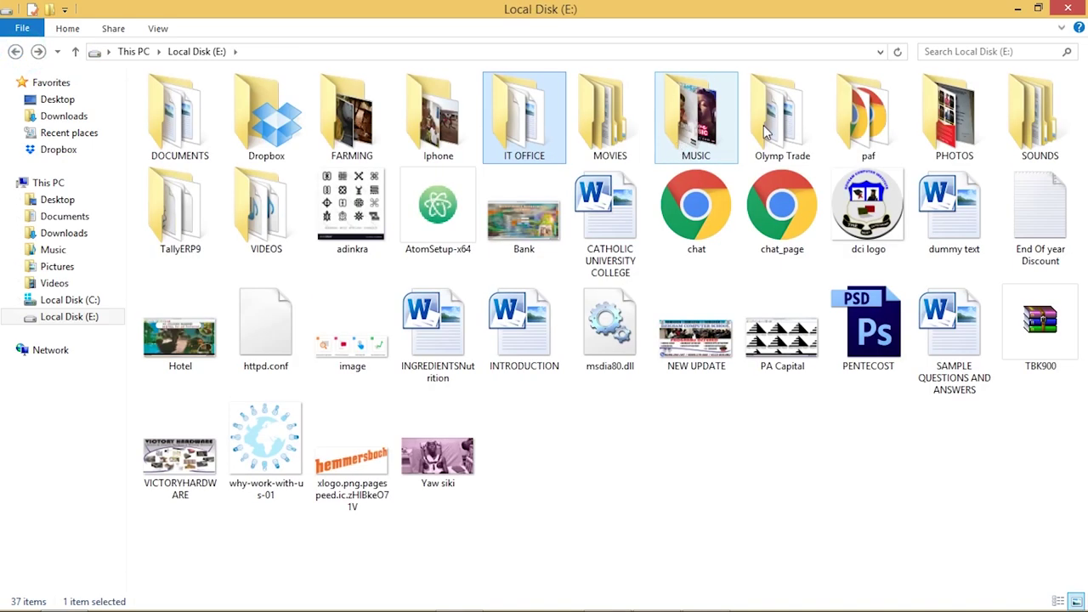
pyautogui.click(954, 213)
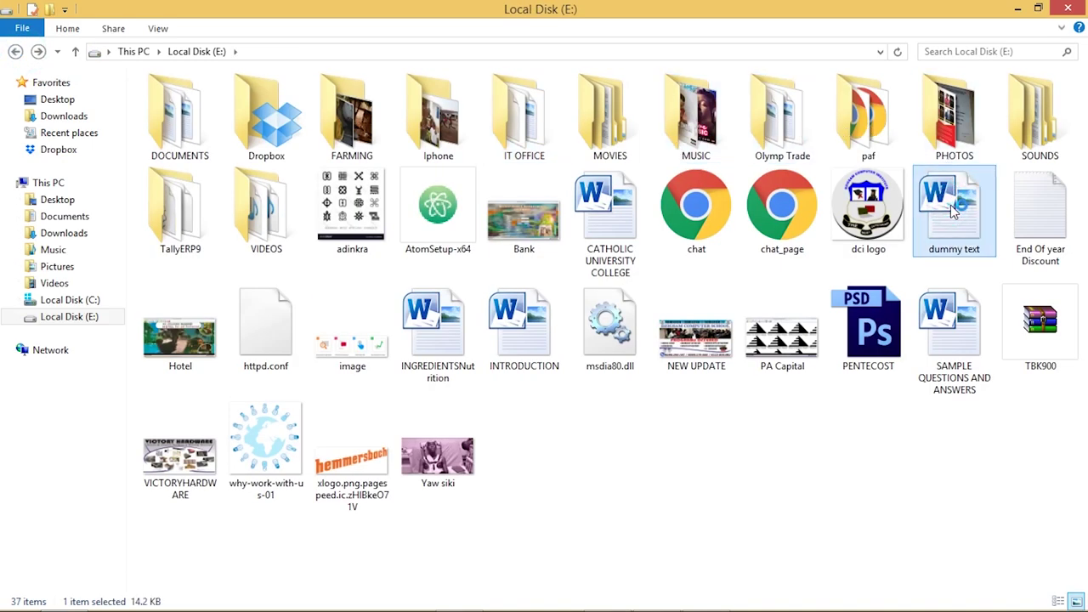
pyautogui.doubleClick(954, 212)
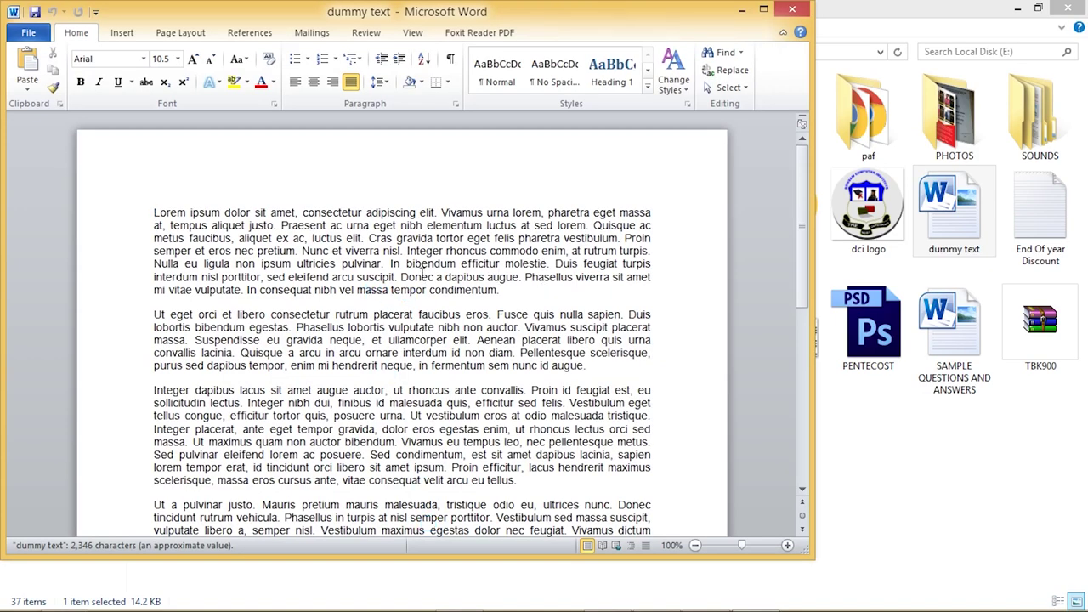
# Maximise Word, dismiss the activation warning, select all the lorem ipsum text, then minimise Word
pyautogui.click(764, 13)
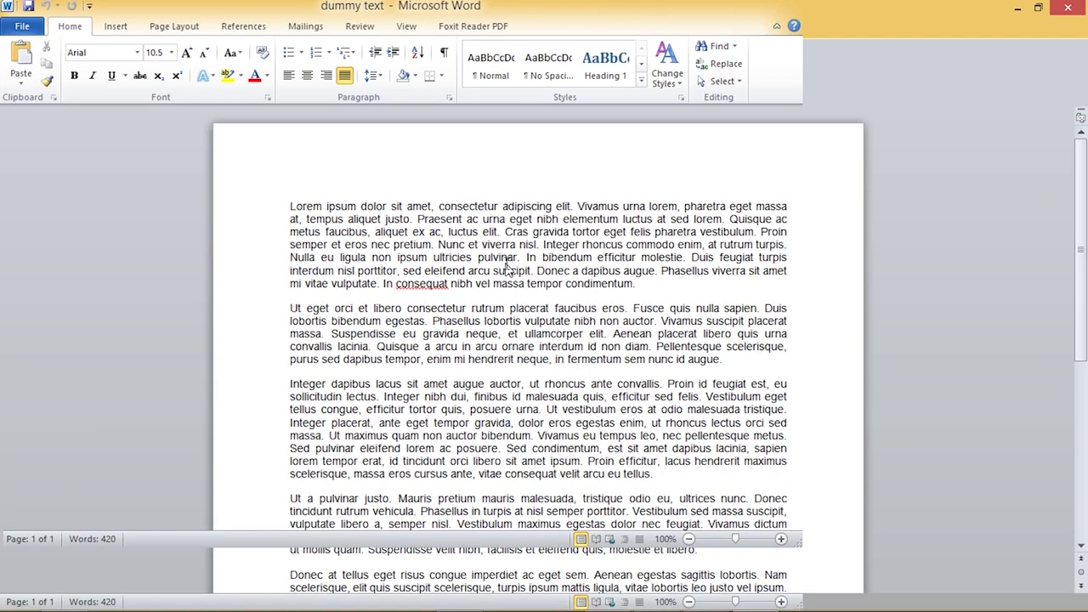
pyautogui.click(286, 211)
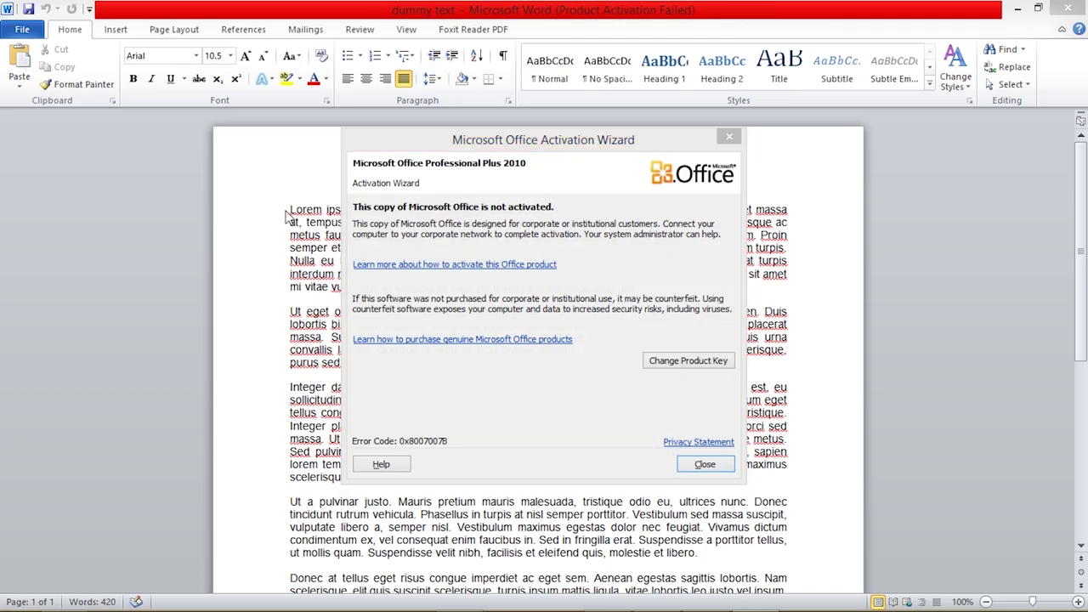
pyautogui.click(730, 136)
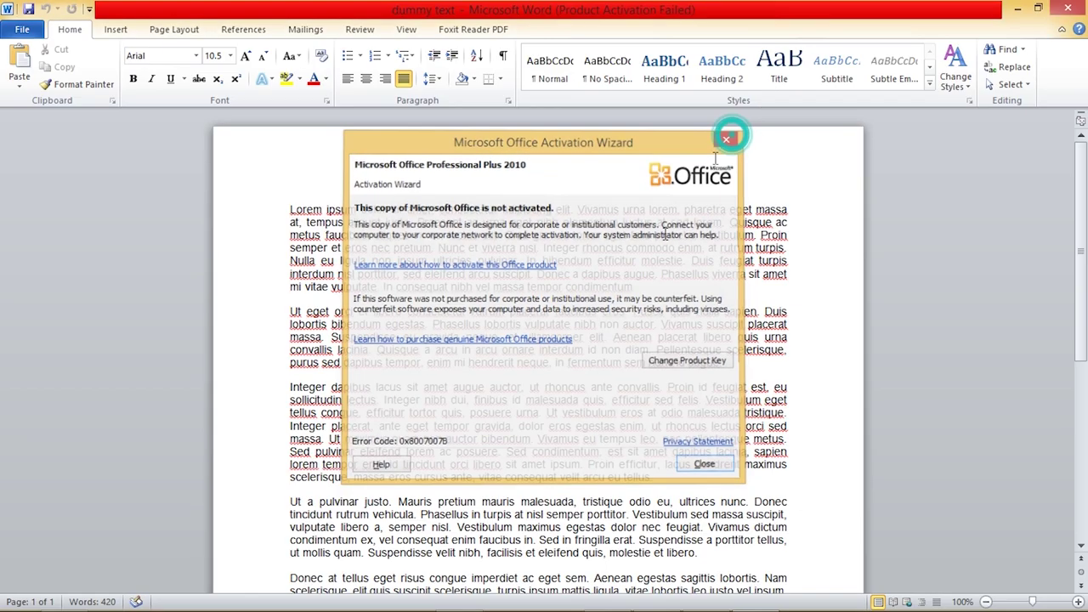
pyautogui.click(570, 333)
pyautogui.hotkey('ctrl', 'a')
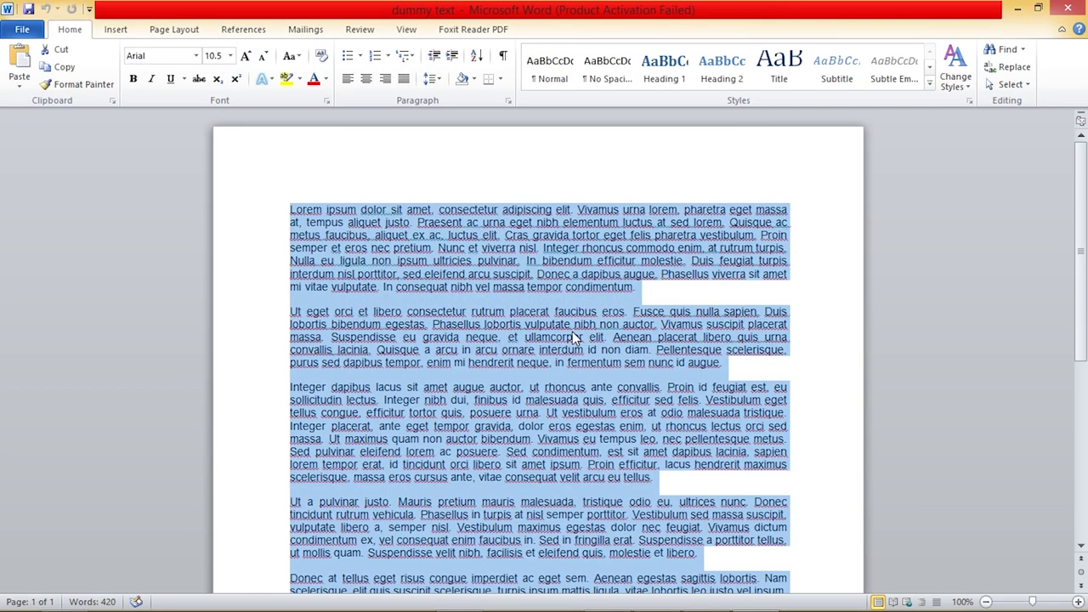
pyautogui.click(1019, 12)
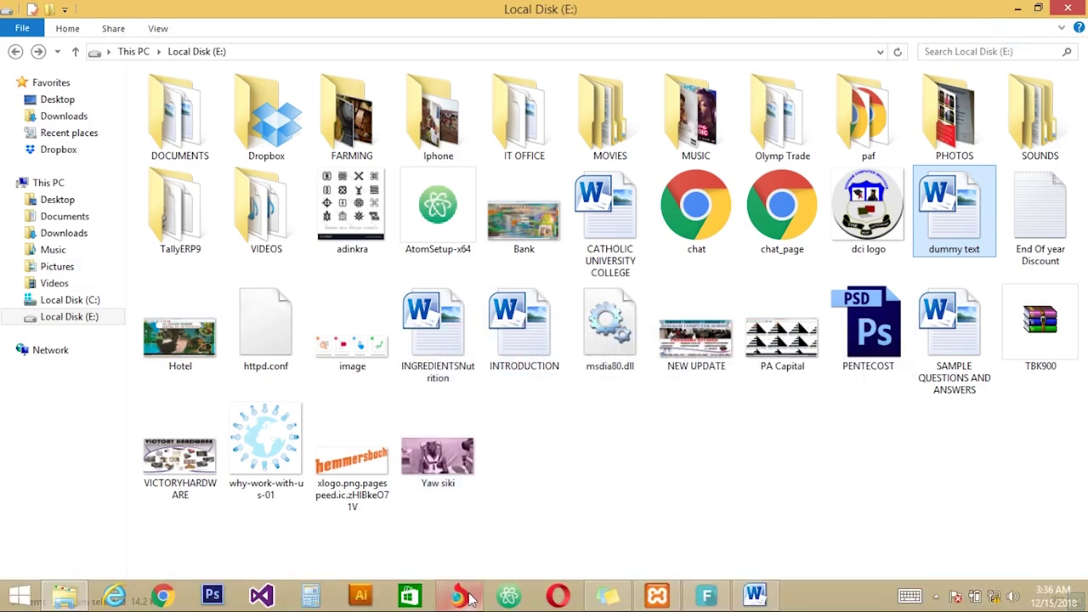
# Paste the copied Lorem ipsum paragraphs into the About Us page body and show the second formatting toolbar row
pyautogui.click(466, 597)
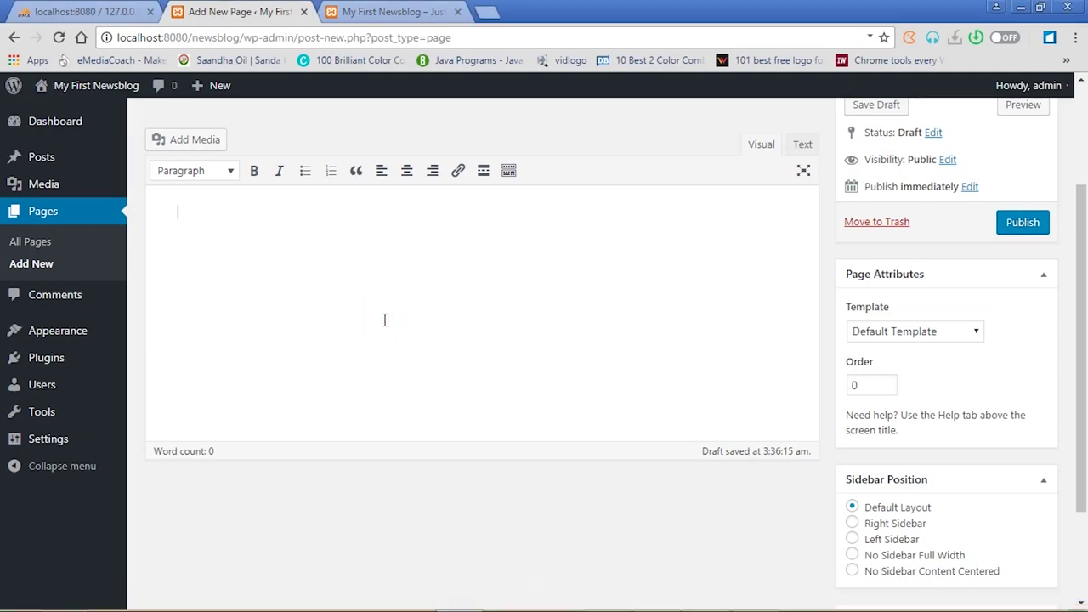
pyautogui.hotkey('ctrl', 'v')
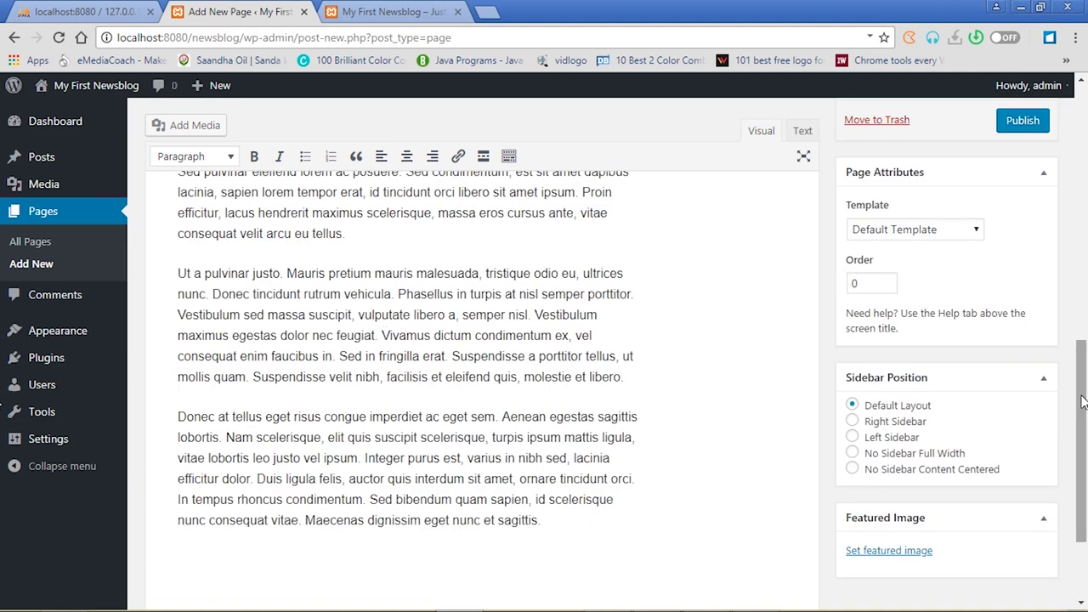
pyautogui.moveTo(1082, 402); pyautogui.dragTo(1082, 145)
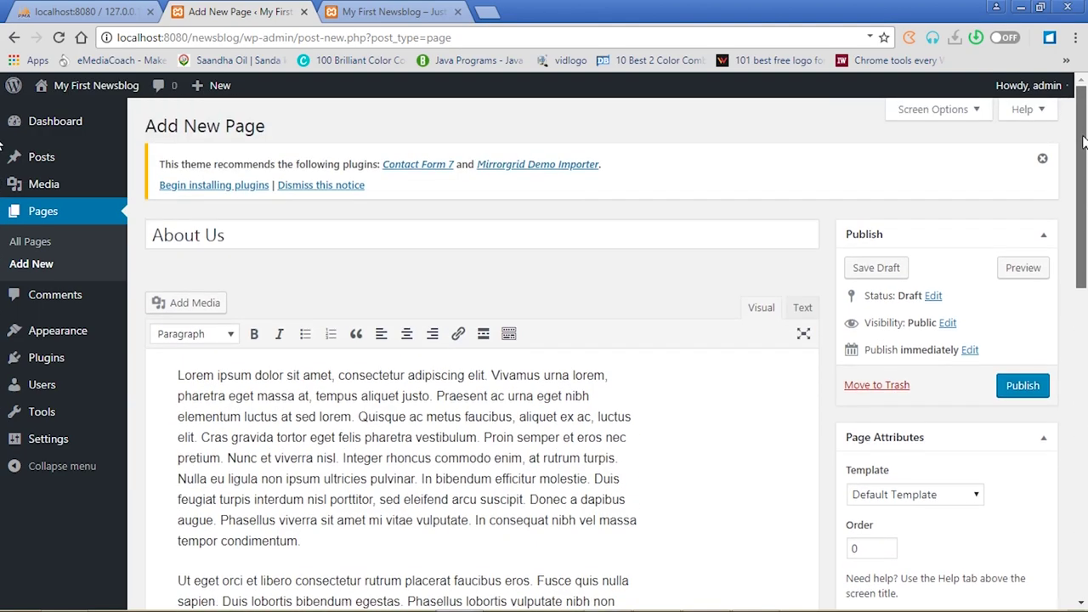
pyautogui.scroll(-2, 1085, 189)
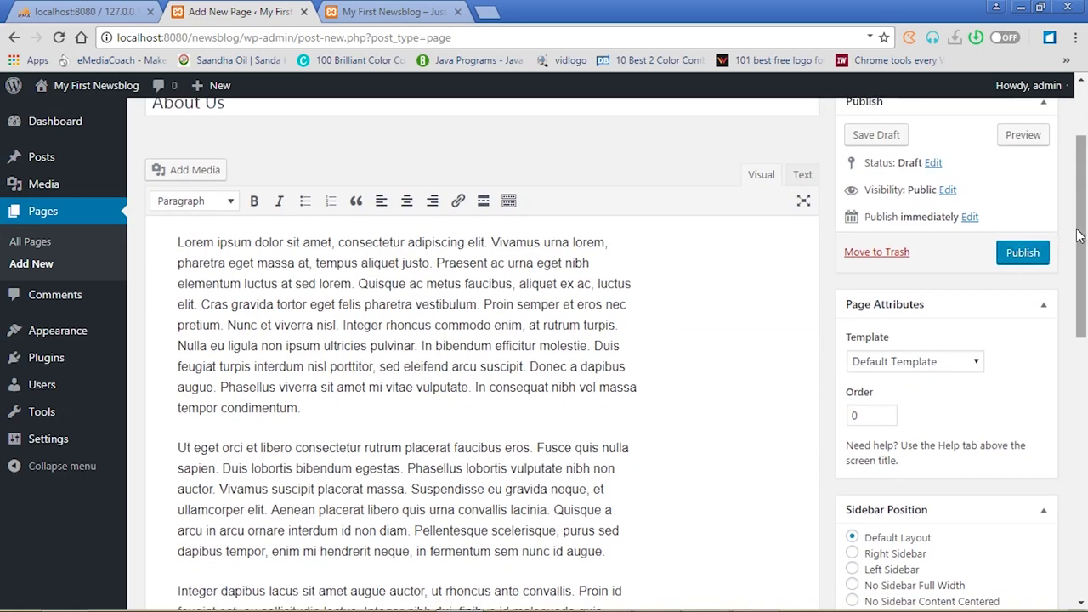
pyautogui.scroll(1, 1078, 236)
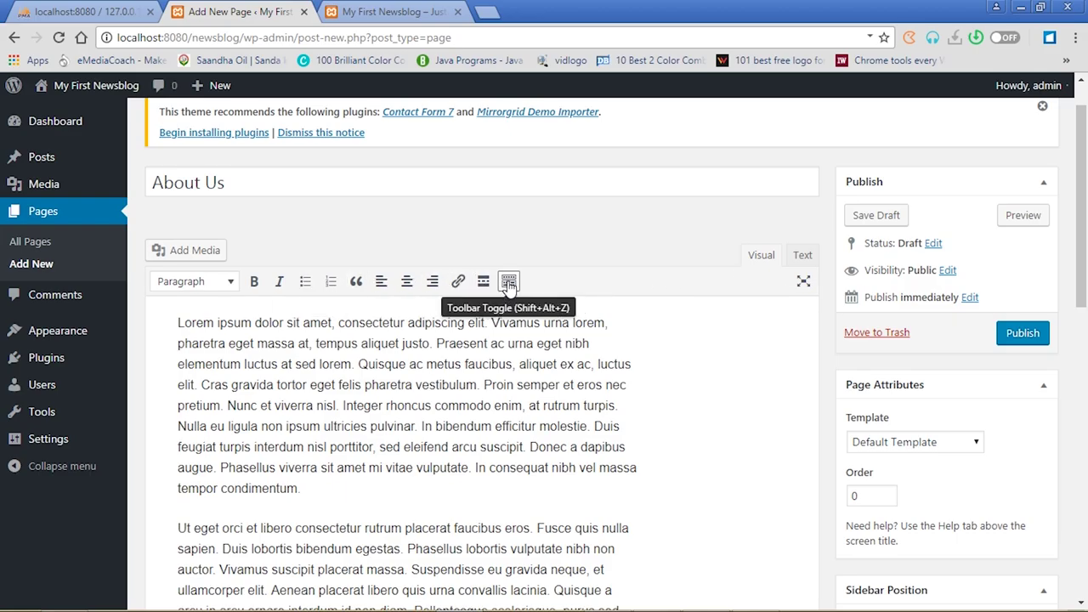
pyautogui.click(509, 283)
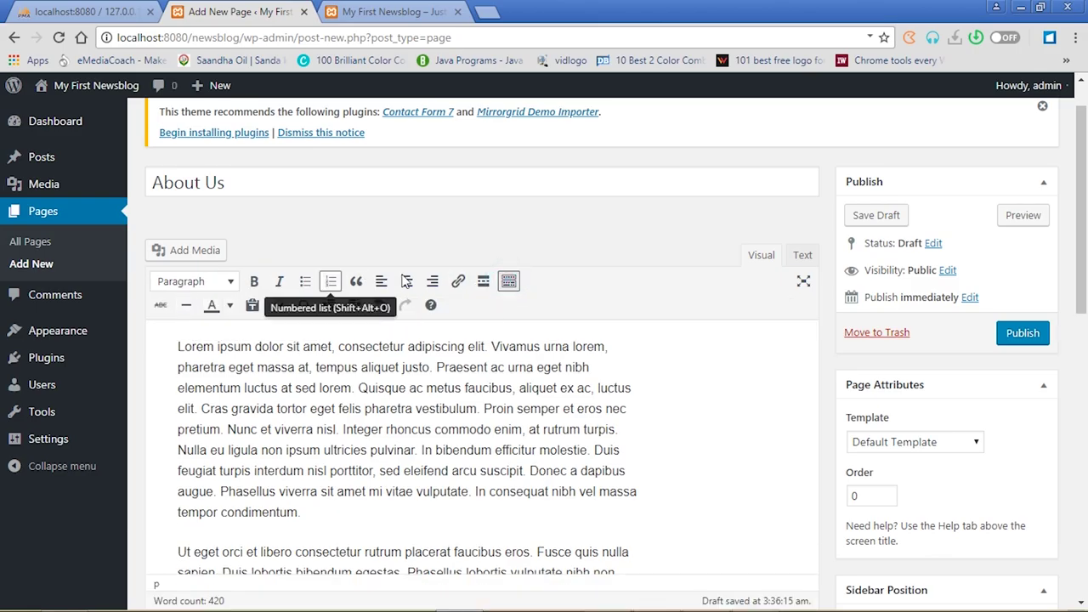
pyautogui.click(239, 384)
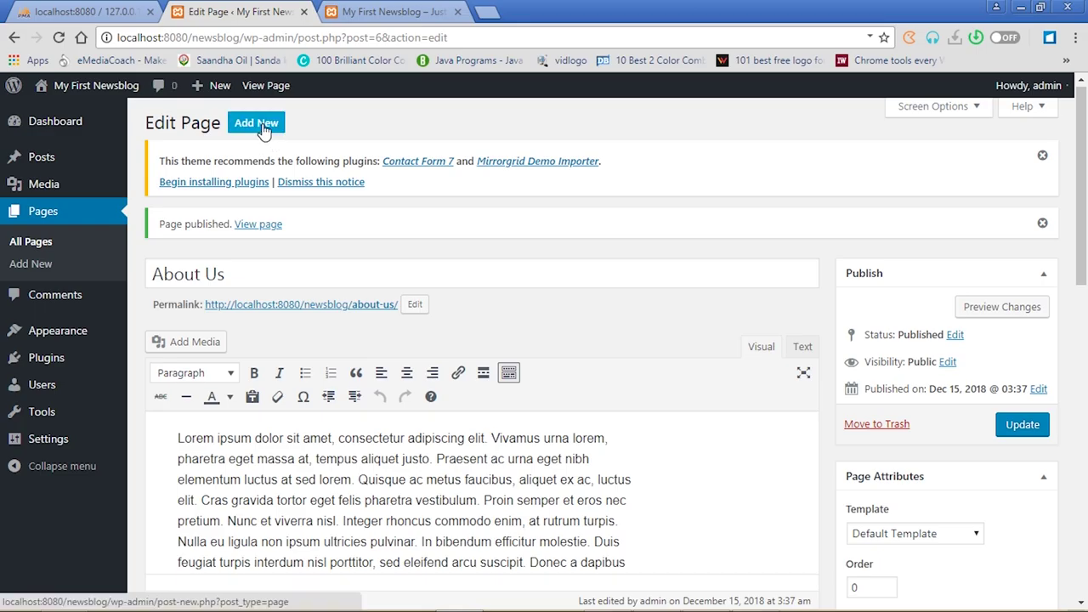
# Create a new page titled 'Contact' and publish it with an empty body
pyautogui.click(263, 129)
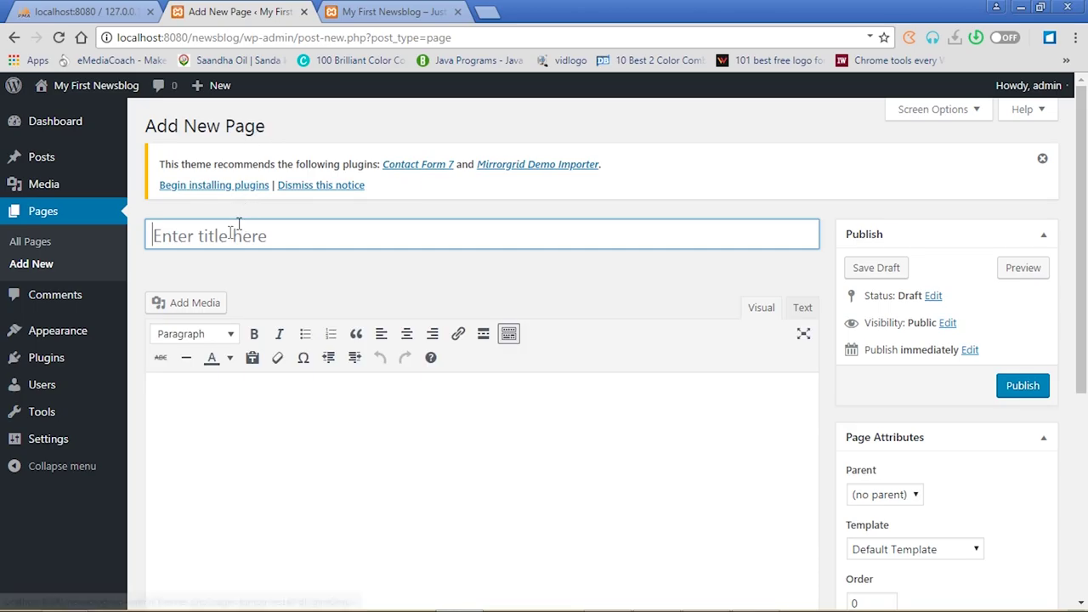
pyautogui.click(224, 238)
pyautogui.write('Contact')
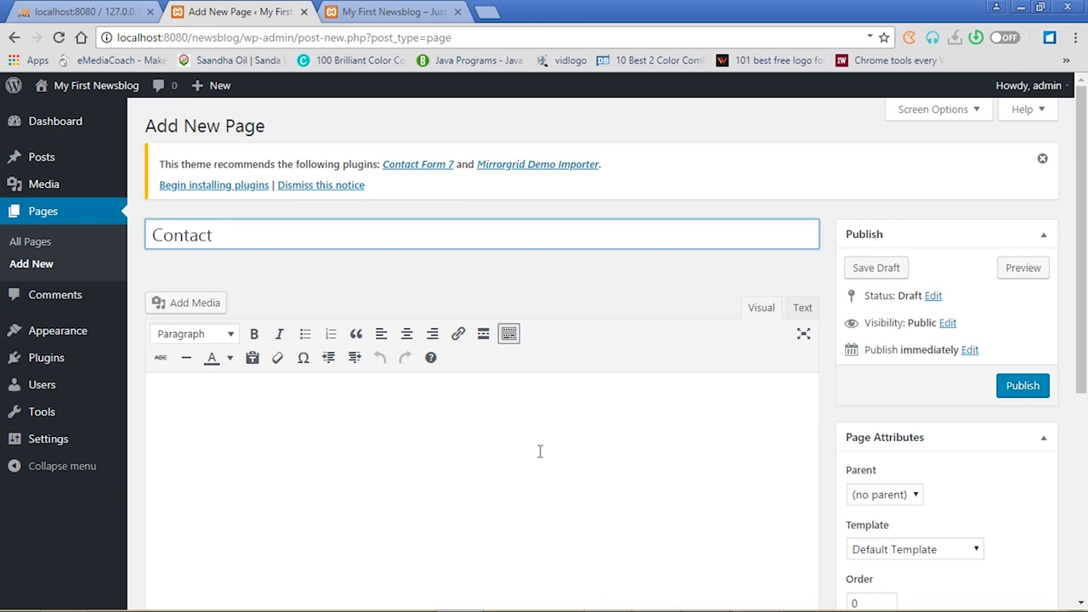
pyautogui.click(1018, 388)
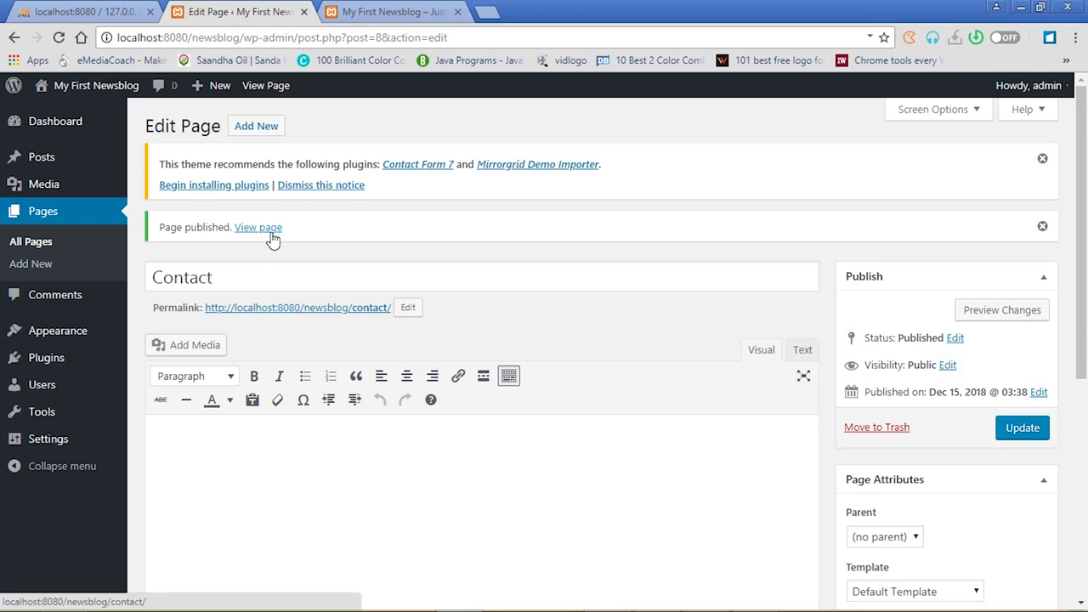
# Go to Posts > Categories and enter 'Entertainment' as a new category name
pyautogui.moveTo(50, 186)
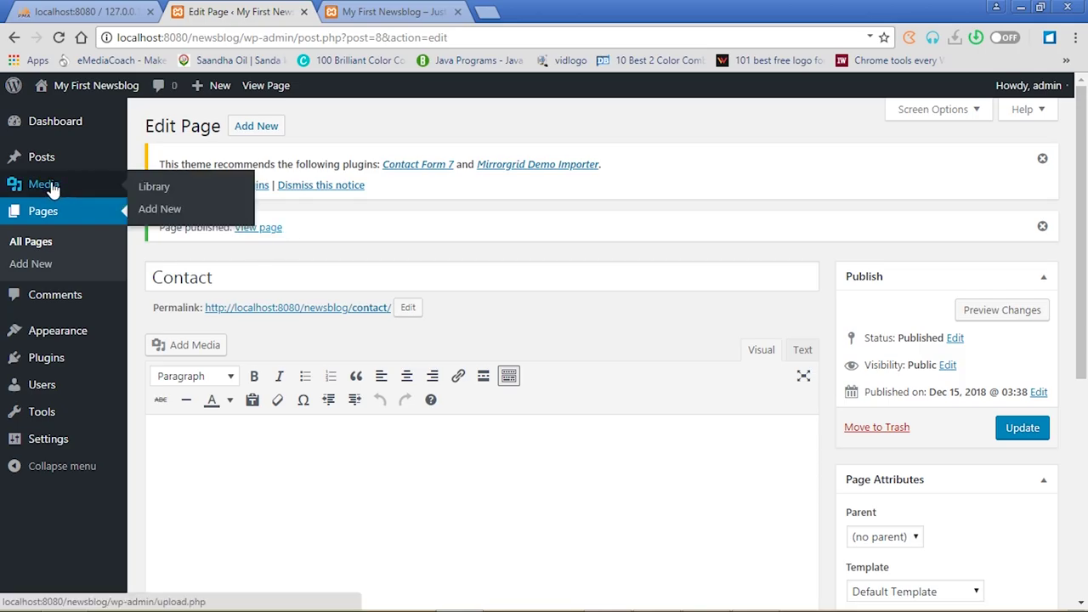
pyautogui.moveTo(49, 164)
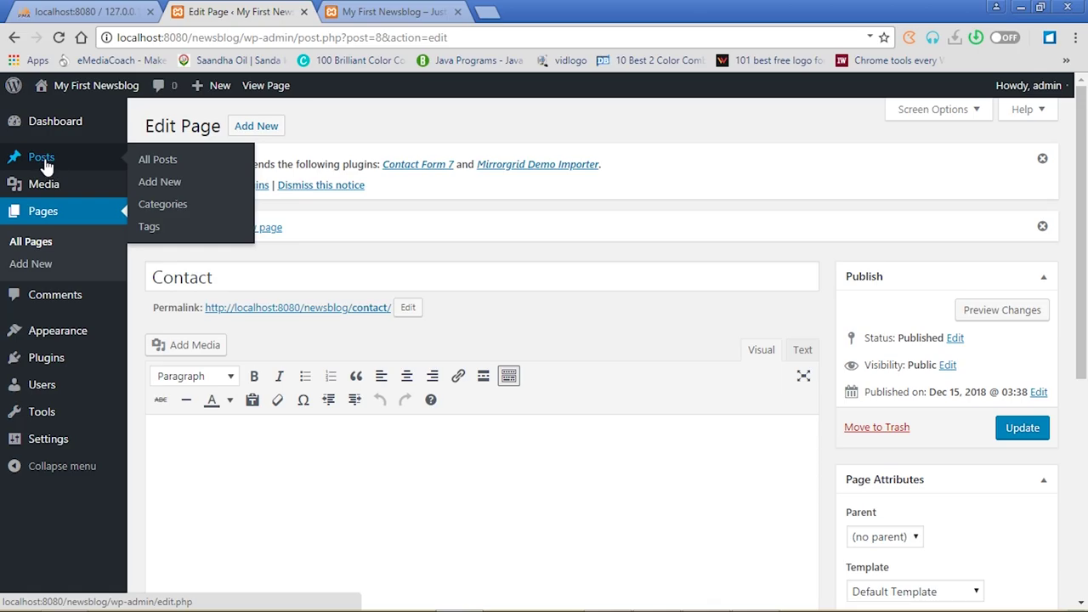
pyautogui.click(164, 205)
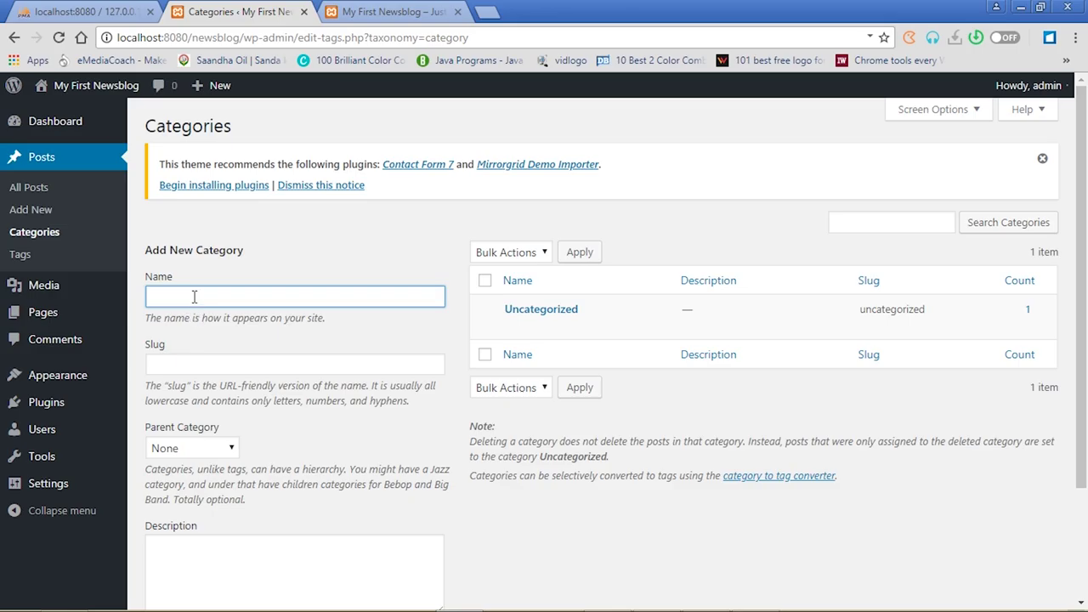
pyautogui.write('Feature')
pyautogui.press('BackSpace')
pyautogui.press('BackSpace')
pyautogui.press('BackSpace')
pyautogui.press('BackSpace')
pyautogui.press('BackSpace')
pyautogui.press('BackSpace')
pyautogui.write('News')
pyautogui.press('BackSpace')
pyautogui.press('BackSpace')
pyautogui.press('BackSpace')
pyautogui.press('BackSpace')
pyautogui.write('Entertainment')
pyautogui.click(580, 254)
# Add the Entertainment category with slug 'ent'
pyautogui.click(322, 297)
pyautogui.write('Entertainment')
pyautogui.moveTo(1083, 262); pyautogui.dragTo(1086, 402)
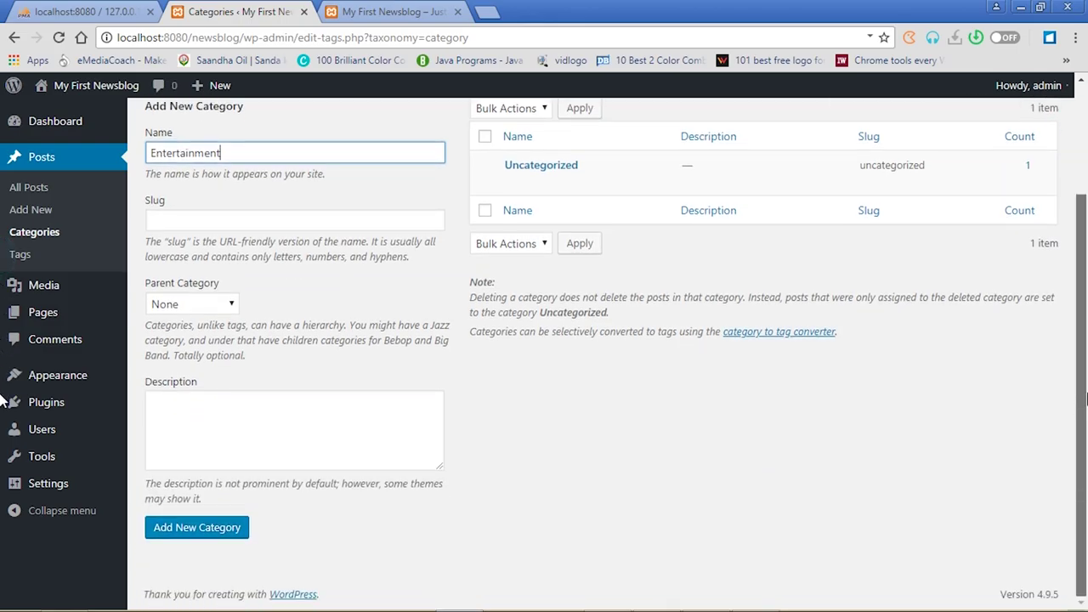
pyautogui.click(206, 219)
pyautogui.write('en')
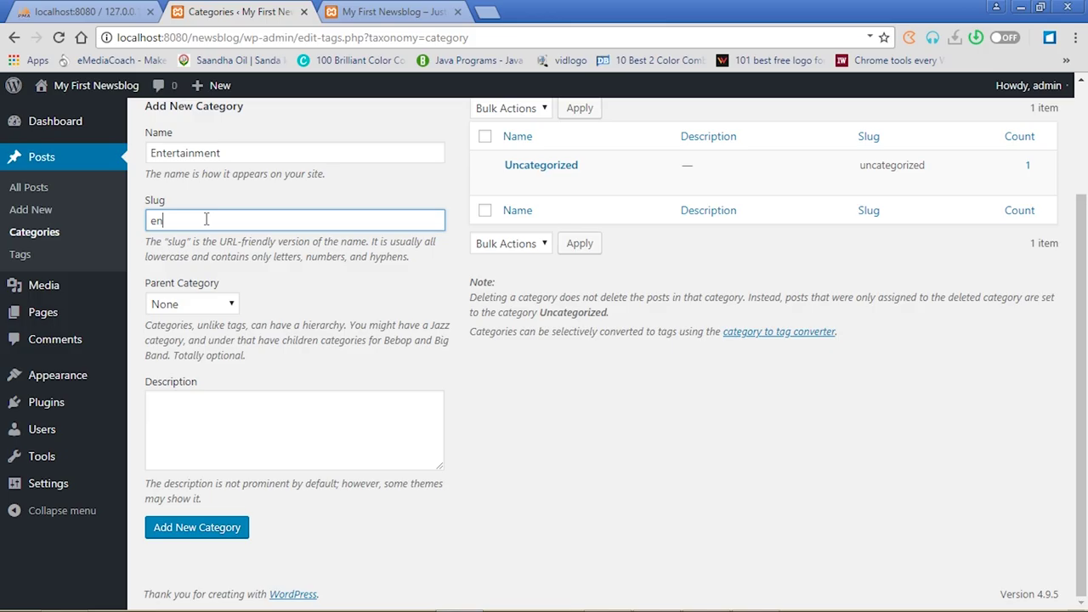
pyautogui.write('t')
pyautogui.click(211, 528)
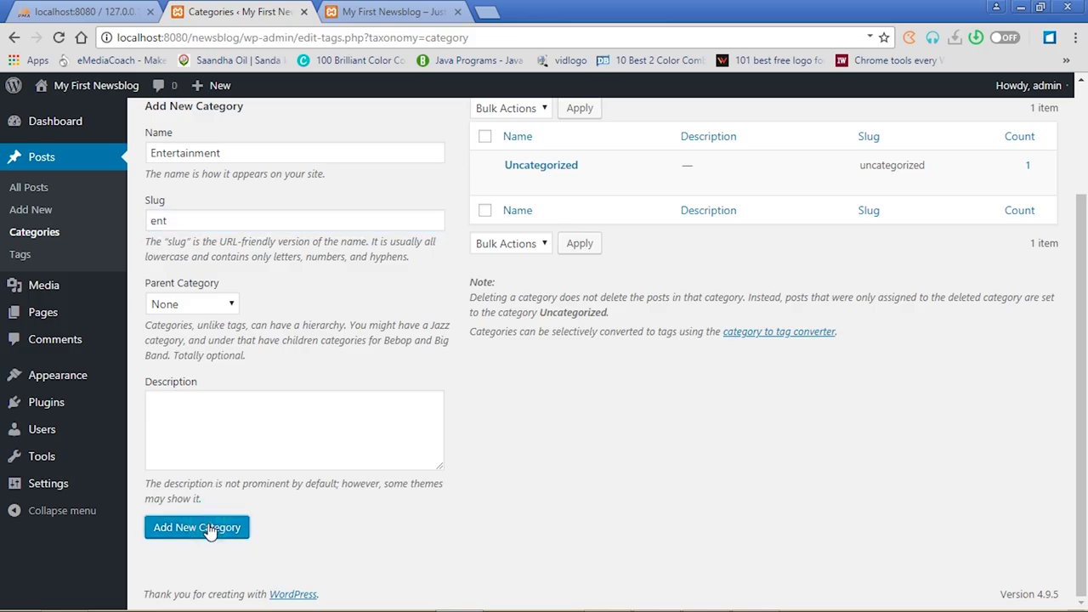
# Add a Sports category
pyautogui.click(231, 155)
pyautogui.write('S')
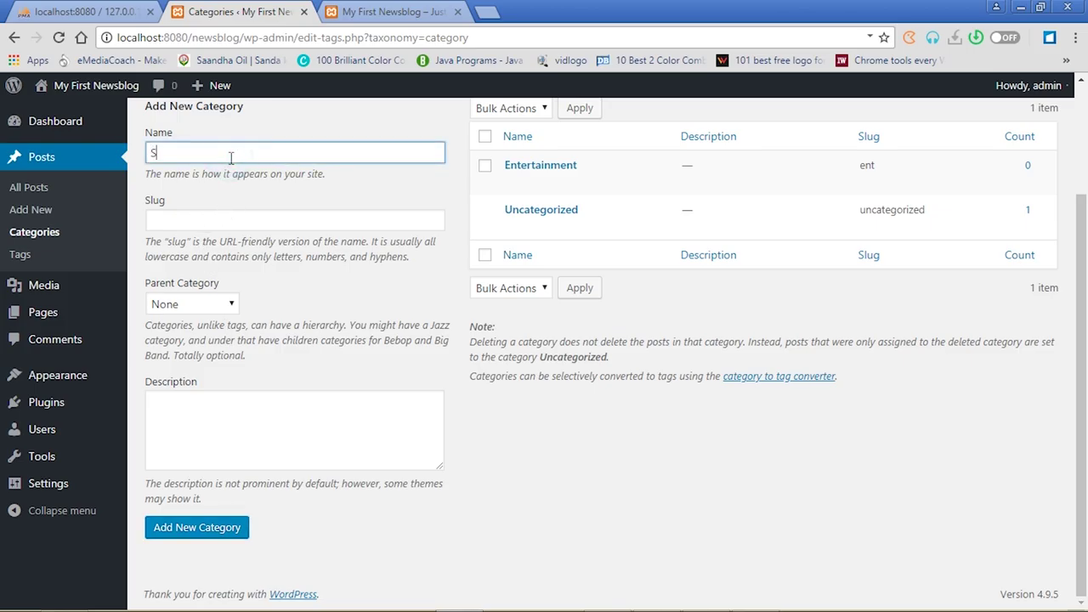
pyautogui.write('ports')
pyautogui.click(197, 529)
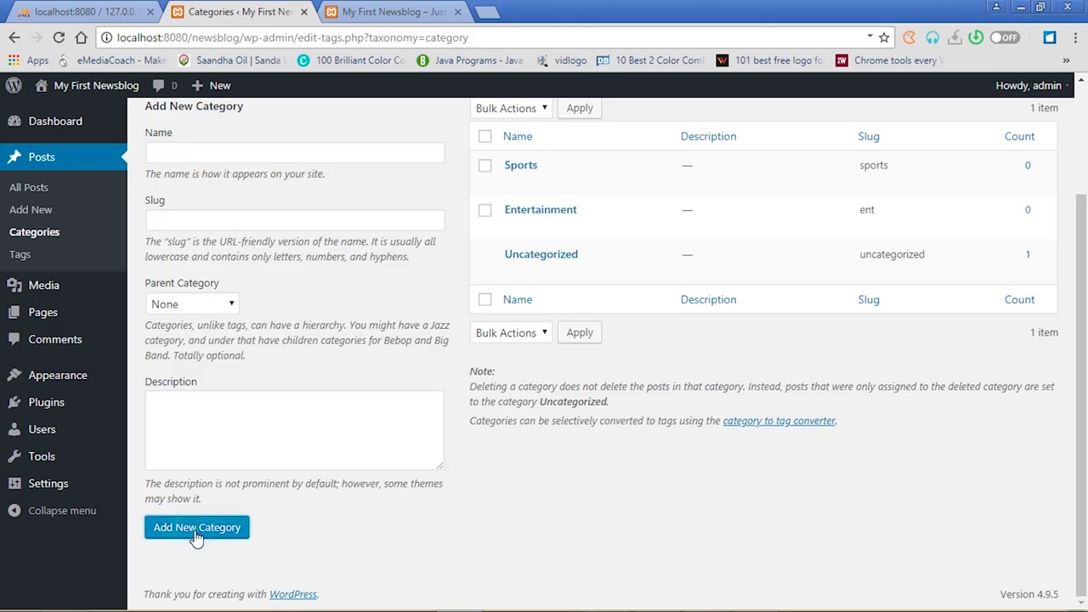
pyautogui.click(221, 150)
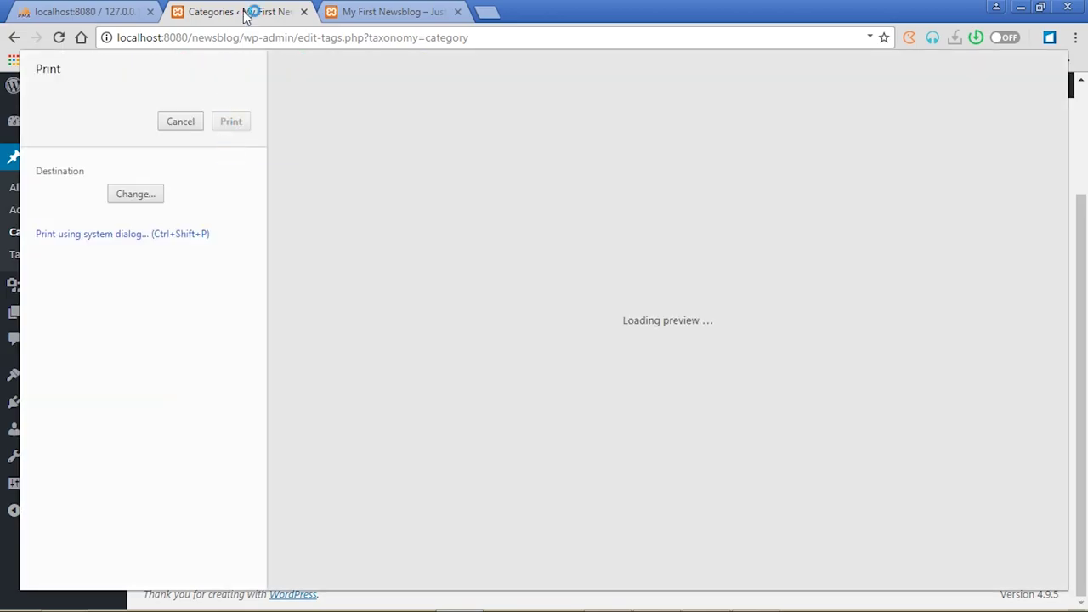
# Leave print preview and add a Politics category with slug 'pol'
pyautogui.click(16, 38)
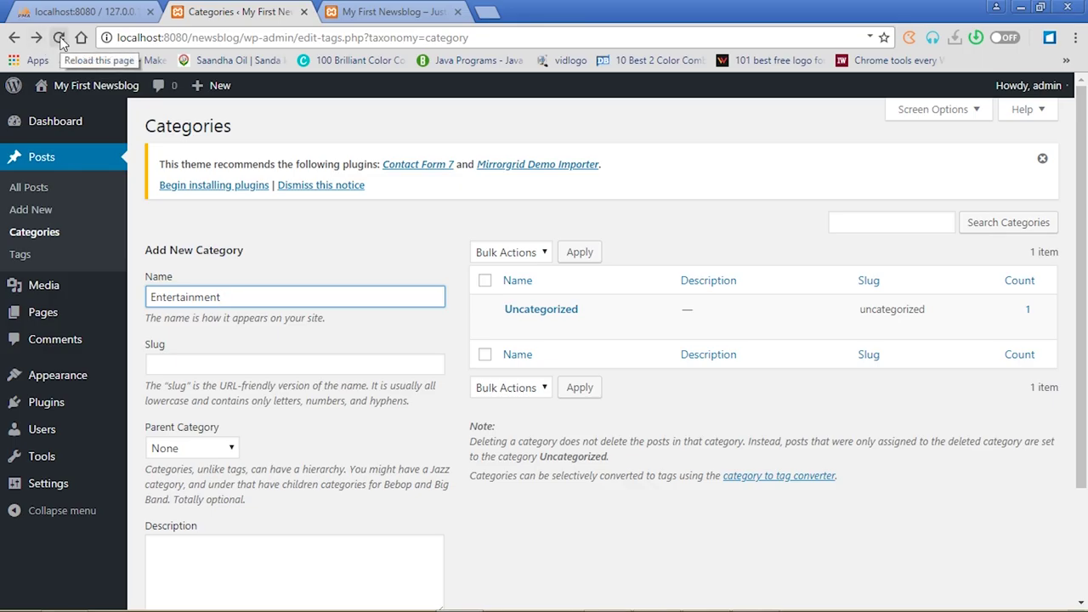
pyautogui.moveTo(504, 330)
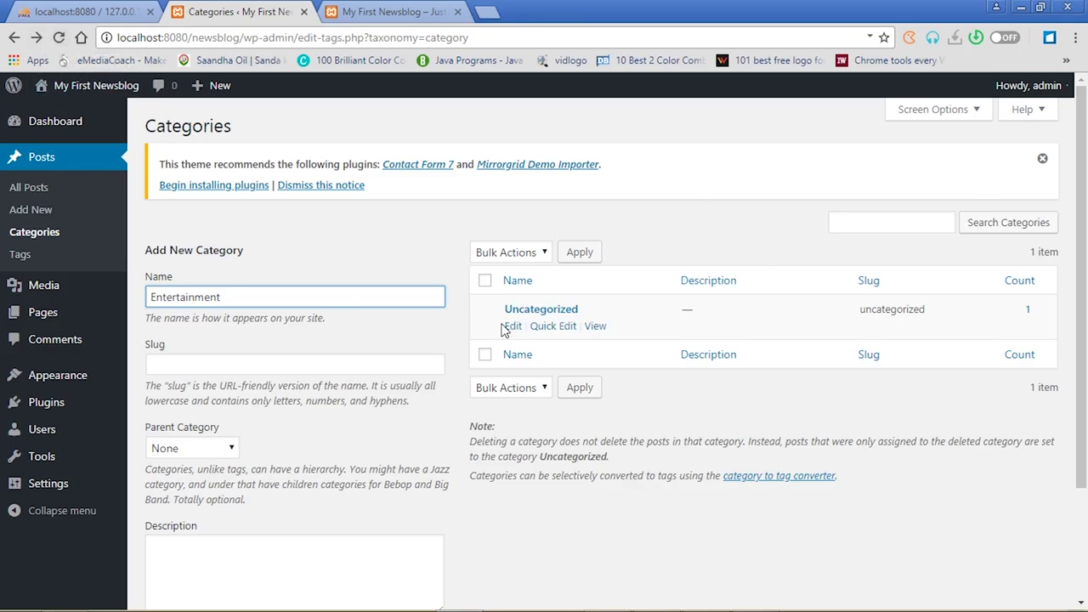
pyautogui.press('BackSpace')
pyautogui.press('BackSpace')
pyautogui.press('BackSpace')
pyautogui.press('BackSpace')
pyautogui.press('BackSpace')
pyautogui.press('BackSpace')
pyautogui.press('BackSpace')
pyautogui.press('BackSpace')
pyautogui.press('BackSpace')
pyautogui.press('BackSpace')
pyautogui.press('BackSpace')
pyautogui.press('BackSpace')
pyautogui.write('Politics')
pyautogui.click(336, 366)
pyautogui.write('pol')
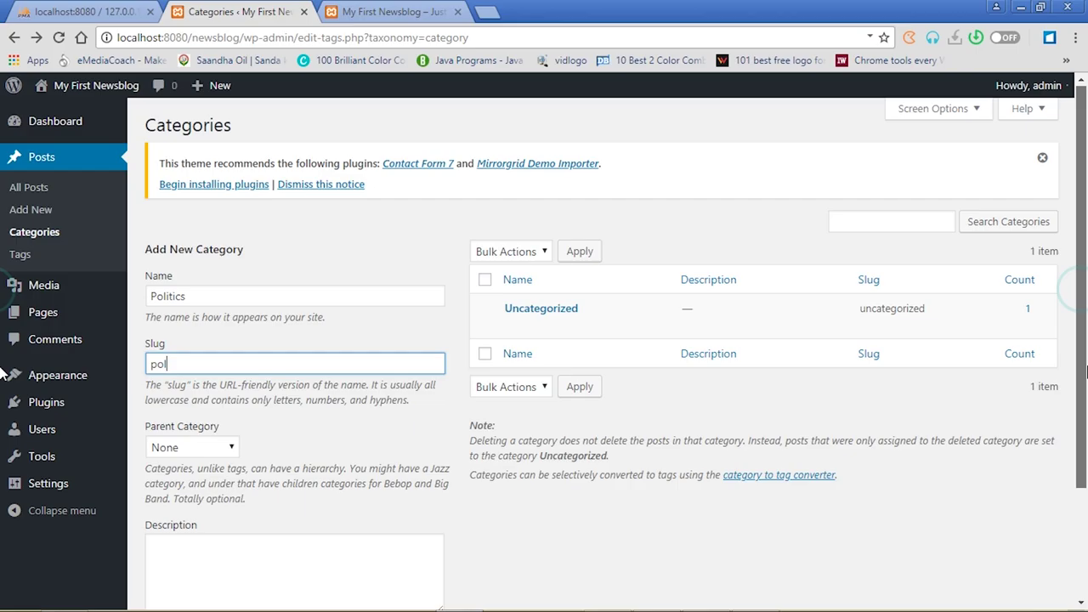
pyautogui.scroll(-2, 1085, 400)
pyautogui.click(204, 534)
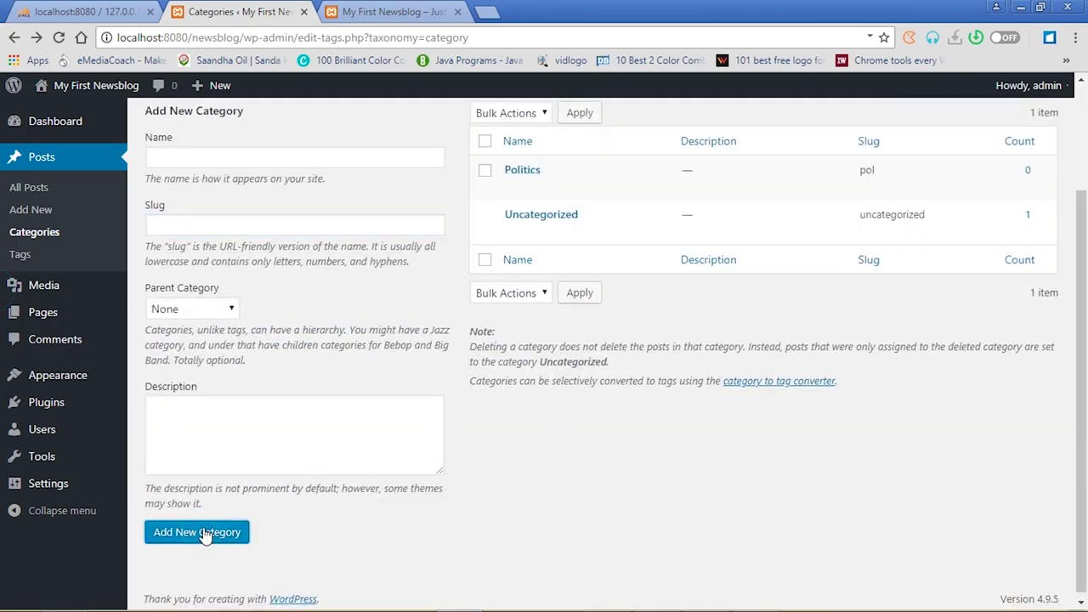
# Add a Sports category with slug 'spt'
pyautogui.click(207, 159)
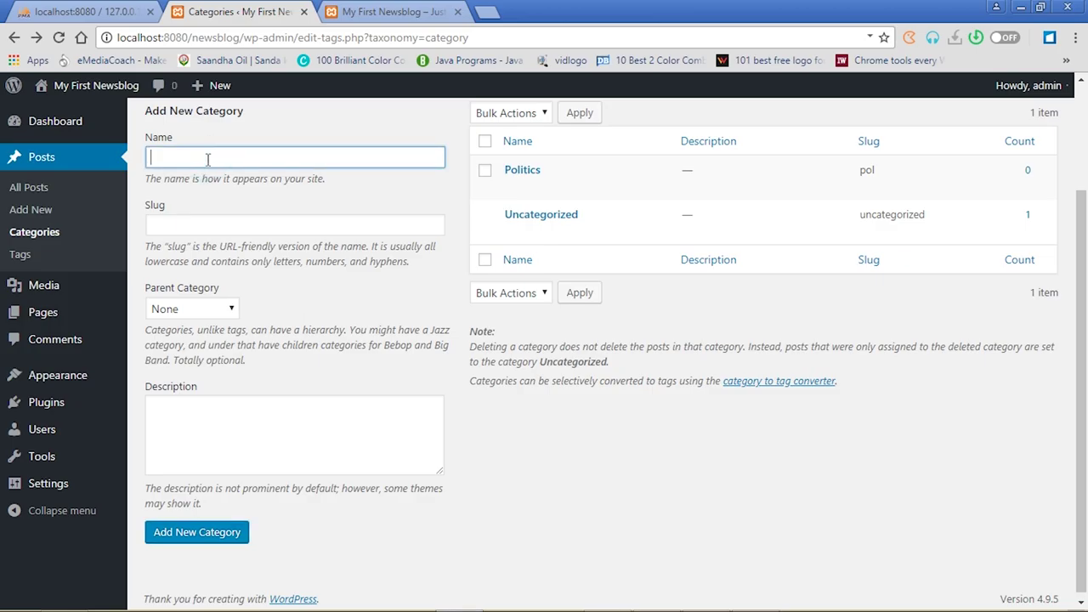
pyautogui.write('Sports')
pyautogui.click(197, 224)
pyautogui.write('spt')
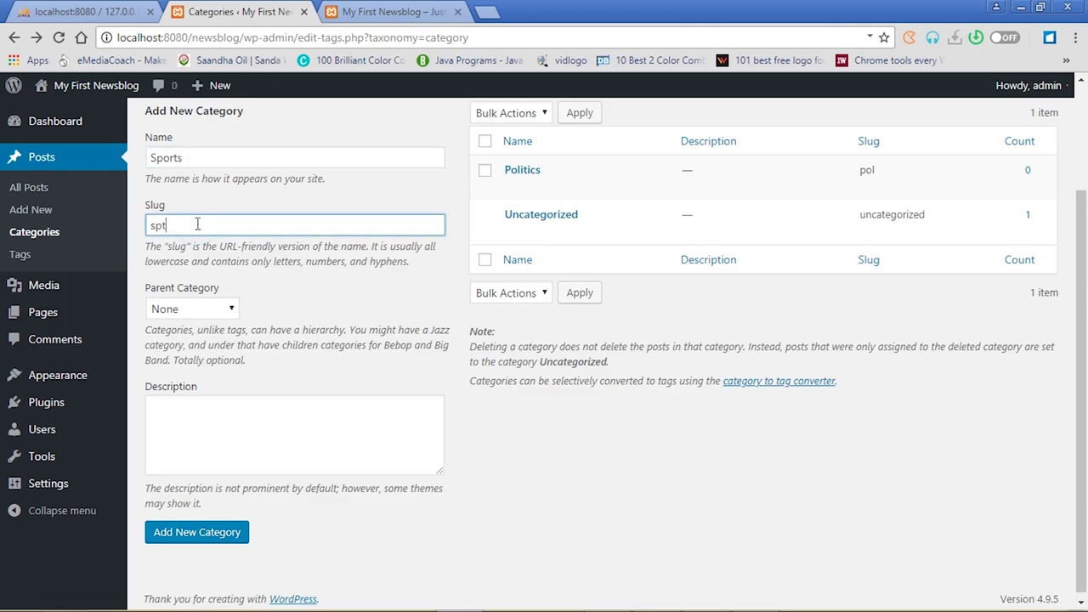
pyautogui.click(199, 535)
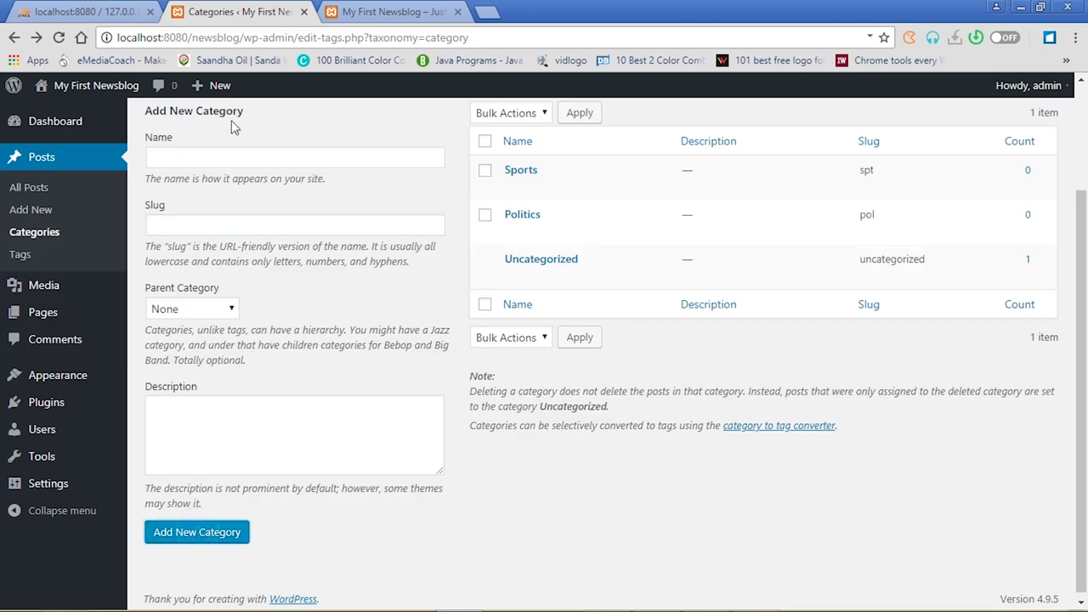
# Add an Entertainment category with slug 'ent'
pyautogui.click(228, 156)
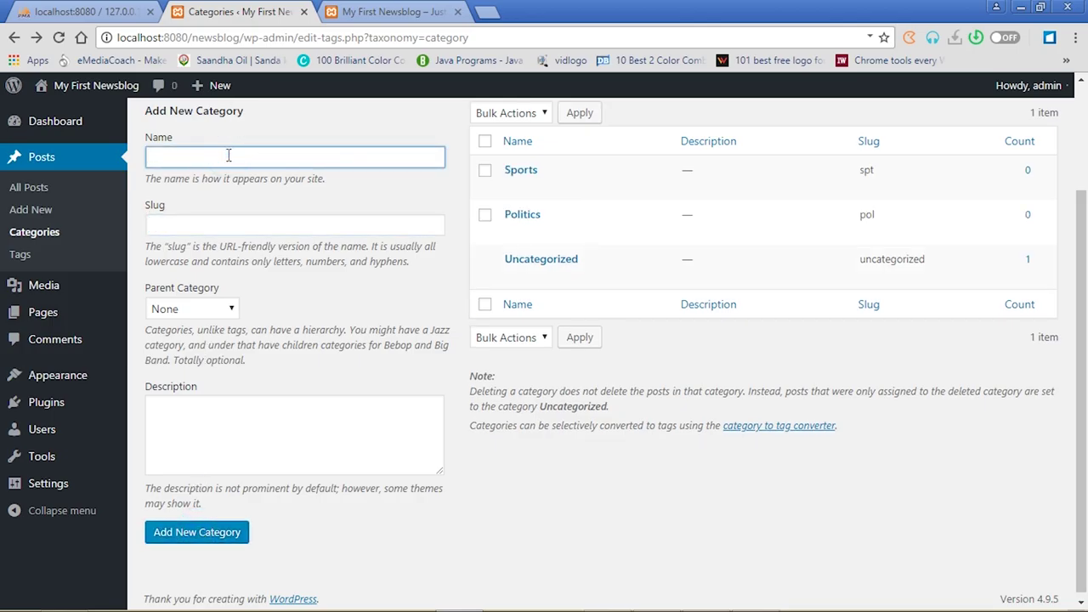
pyautogui.write('Entertainment')
pyautogui.click(204, 225)
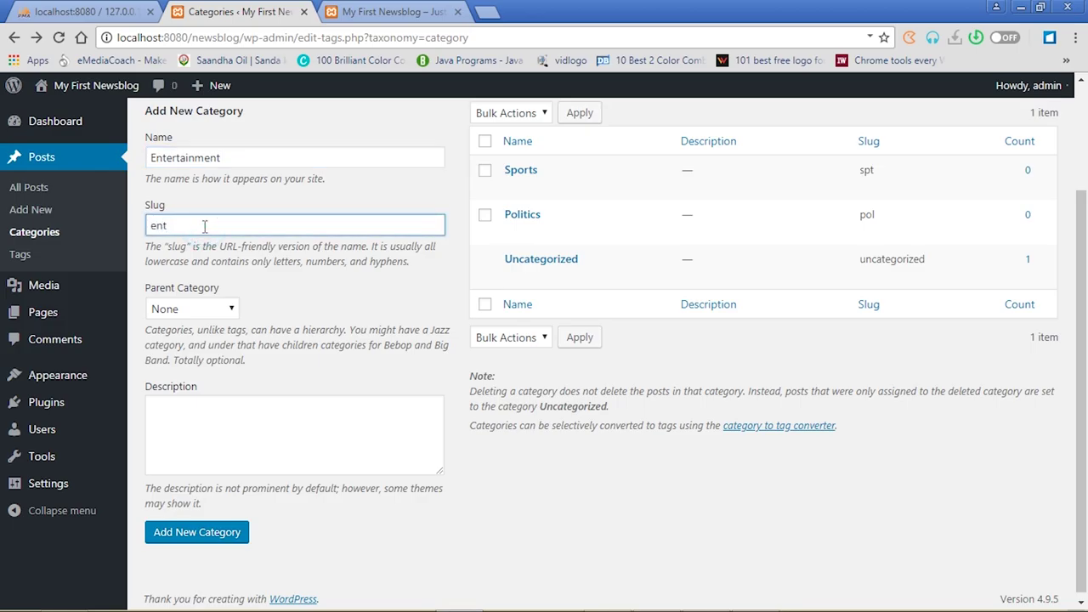
pyautogui.click(219, 534)
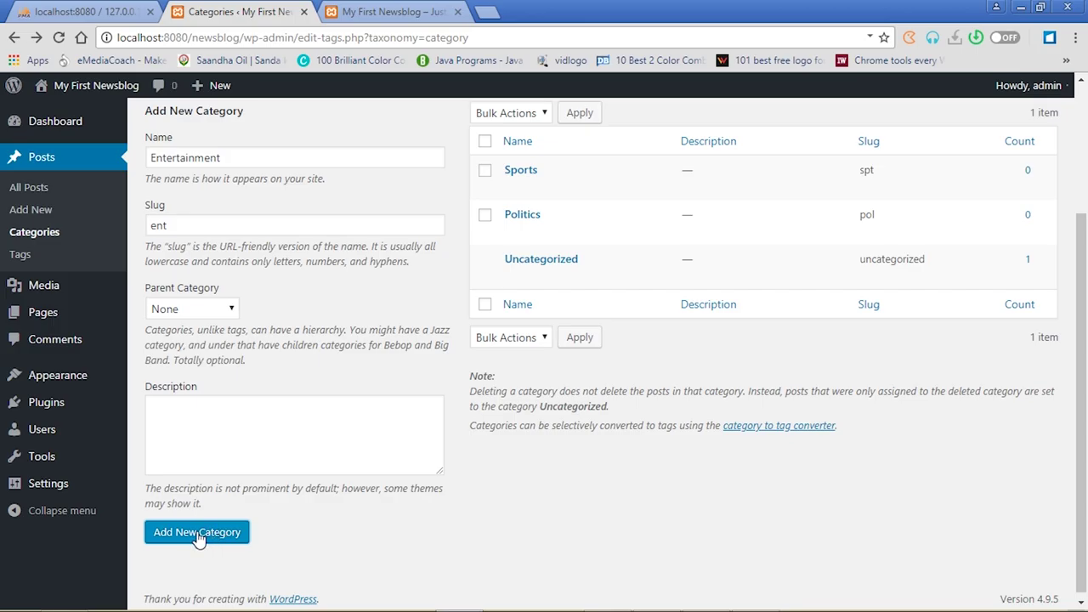
# Add a Lifestyle category with slug 'lst', then reload the category list
pyautogui.moveTo(233, 159); pyautogui.dragTo(131, 155)
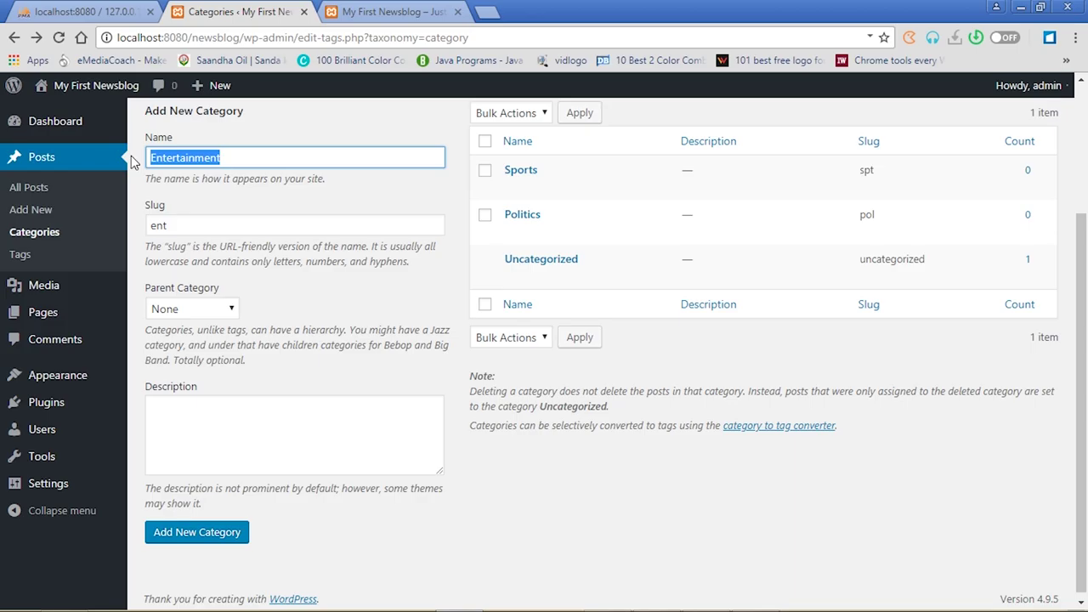
pyautogui.write('Life')
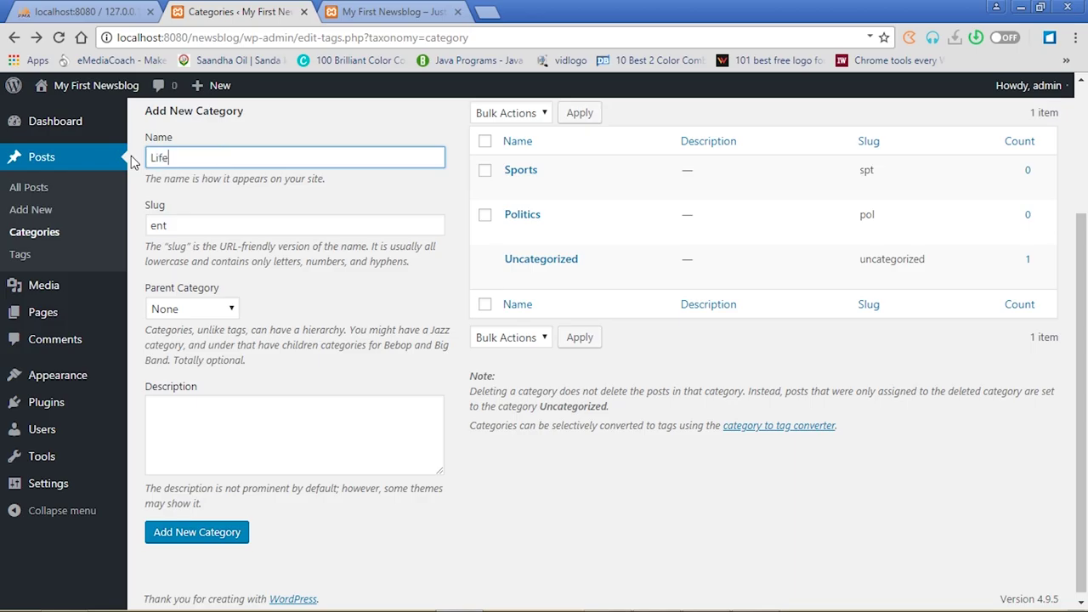
pyautogui.write('style')
pyautogui.moveTo(175, 222); pyautogui.dragTo(140, 229)
pyautogui.press('BackSpace')
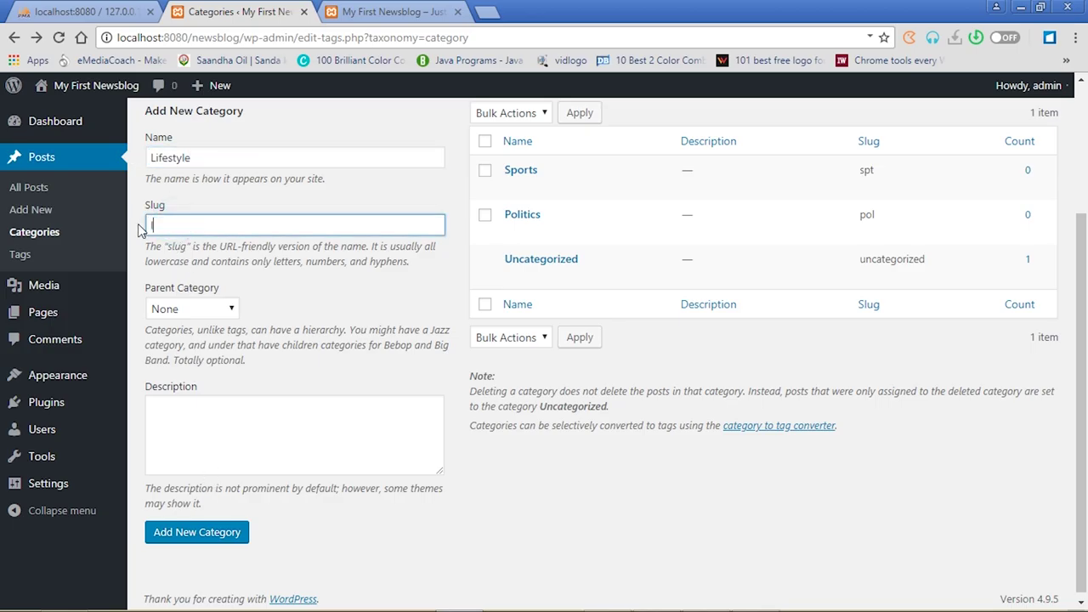
pyautogui.click(219, 542)
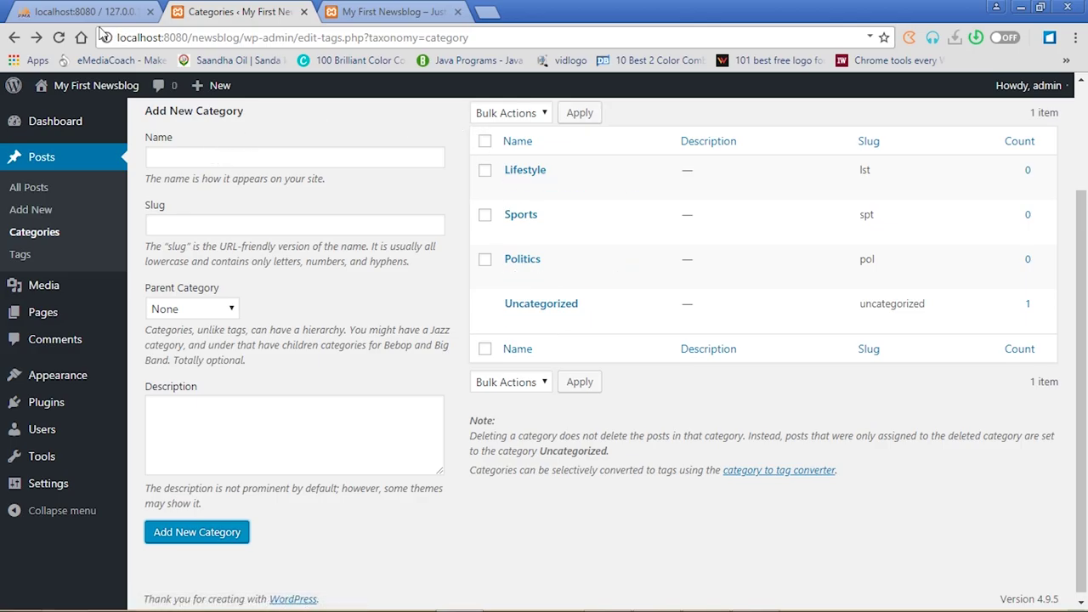
pyautogui.click(60, 38)
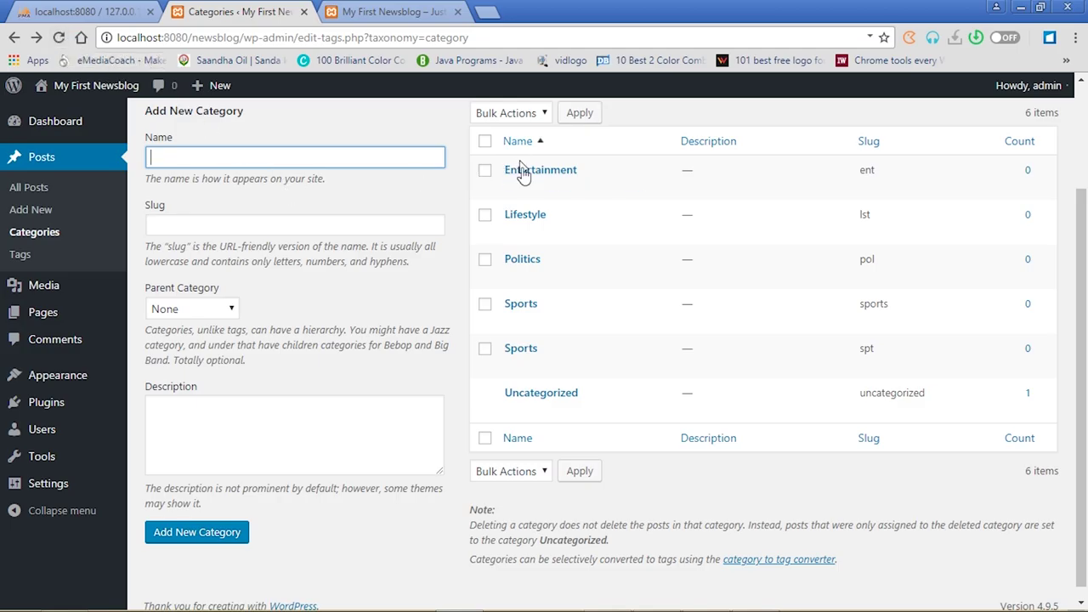
# Delete the duplicate Sports category with slug 'spt' and confirm the deletion
pyautogui.moveTo(529, 174)
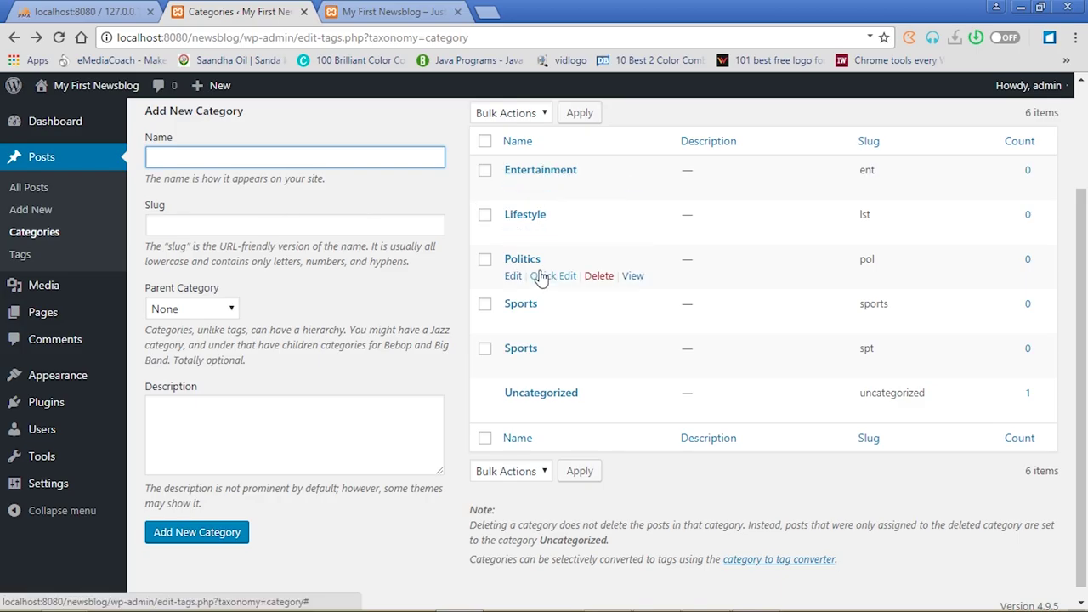
pyautogui.moveTo(530, 357)
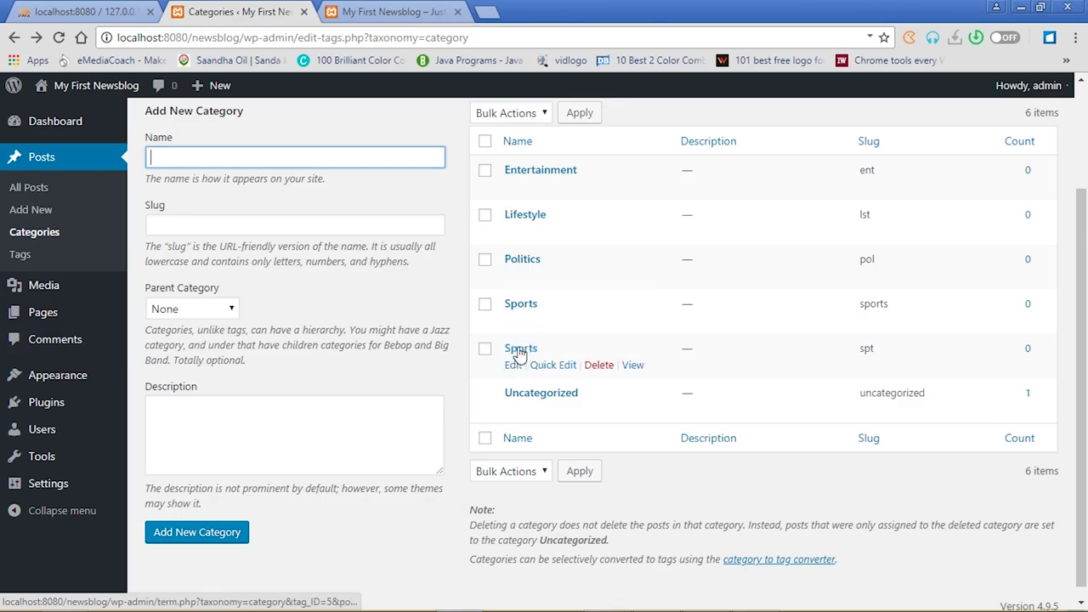
pyautogui.click(598, 366)
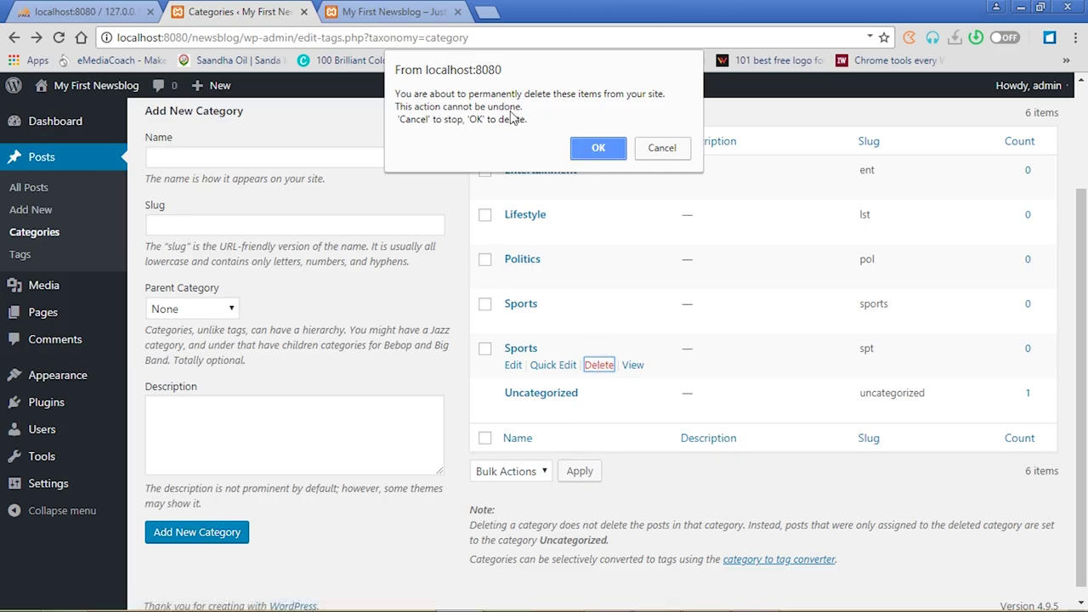
pyautogui.click(598, 150)
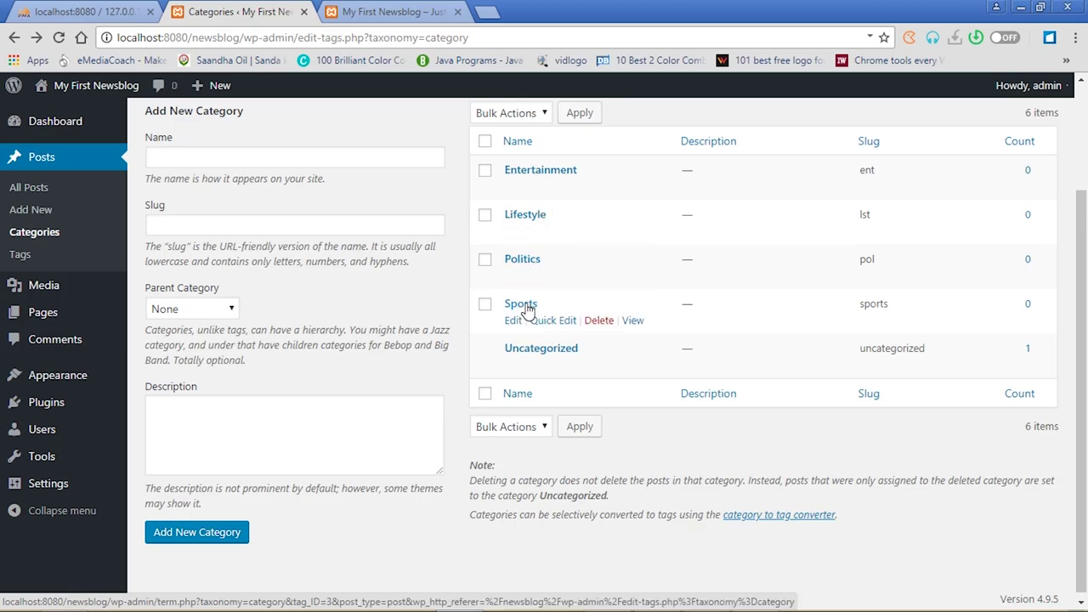
pyautogui.moveTo(66, 379)
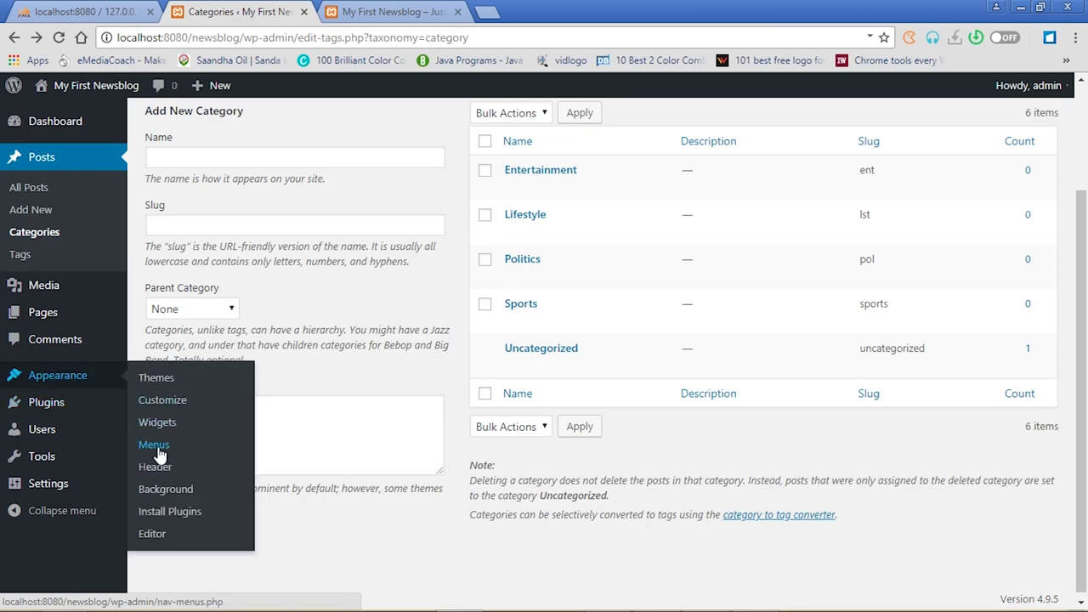
# Open Appearance > Menus, view the About Us and Contact pages on the live site, and return to Menus
pyautogui.click(156, 446)
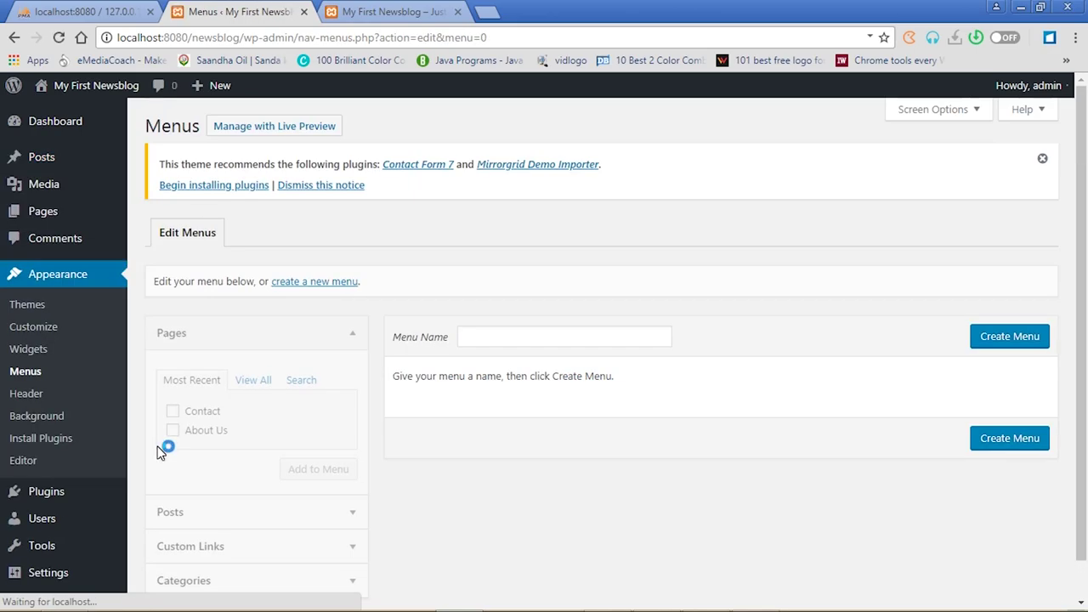
pyautogui.click(355, 12)
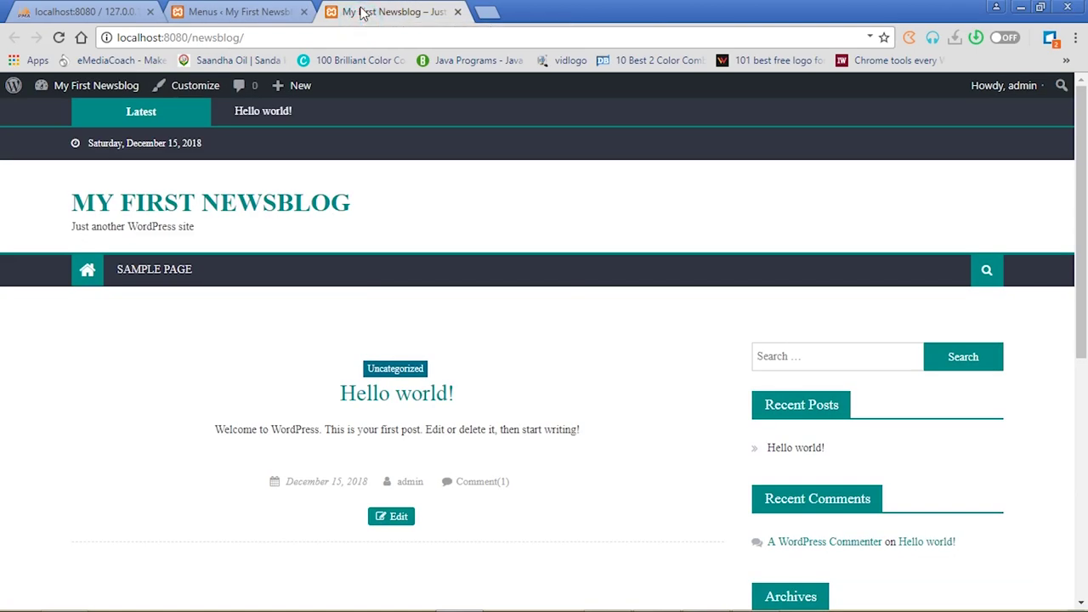
pyautogui.click(58, 39)
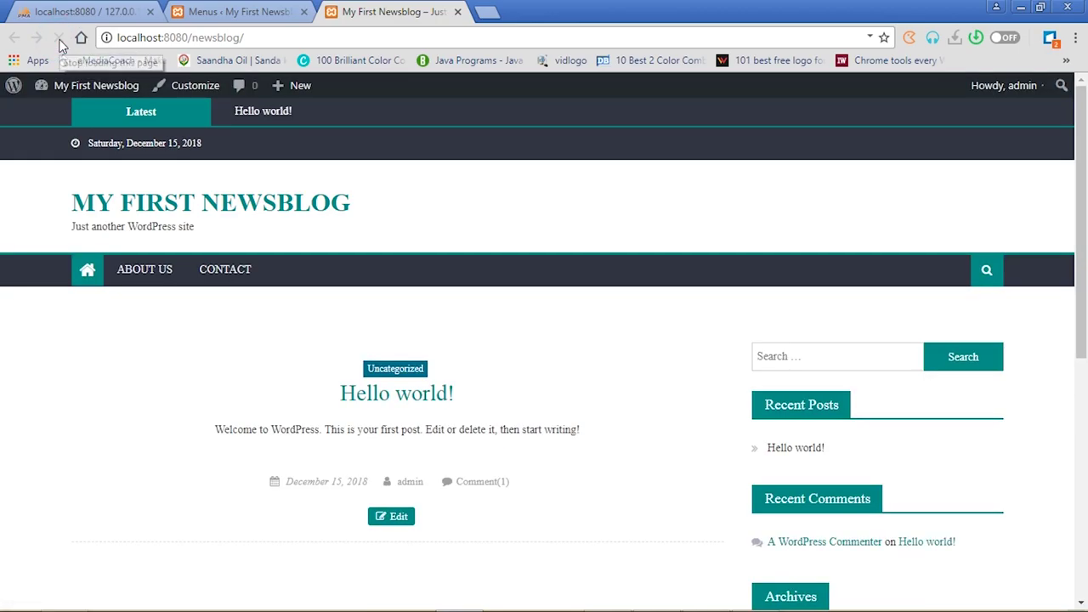
pyautogui.click(157, 270)
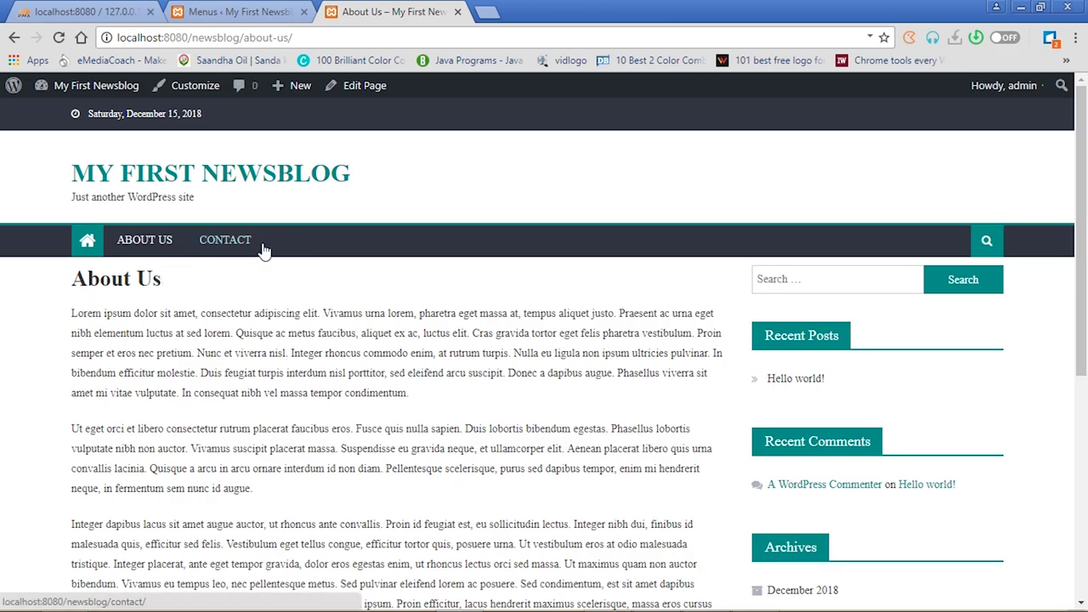
pyautogui.click(227, 243)
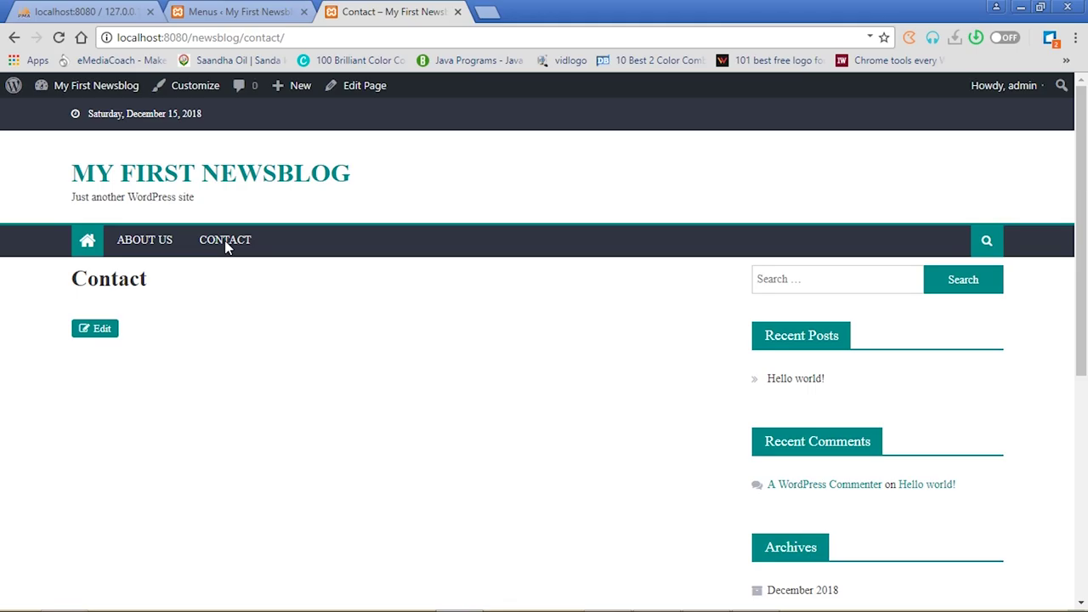
pyautogui.click(255, 10)
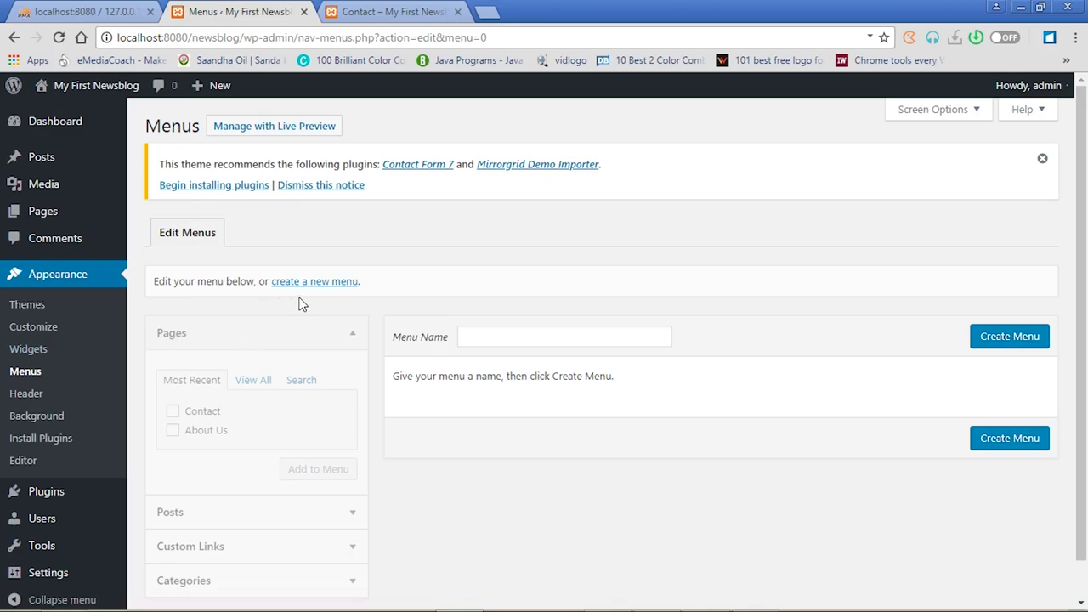
# Enter 'primary' as the menu name and create the menu
pyautogui.click(504, 337)
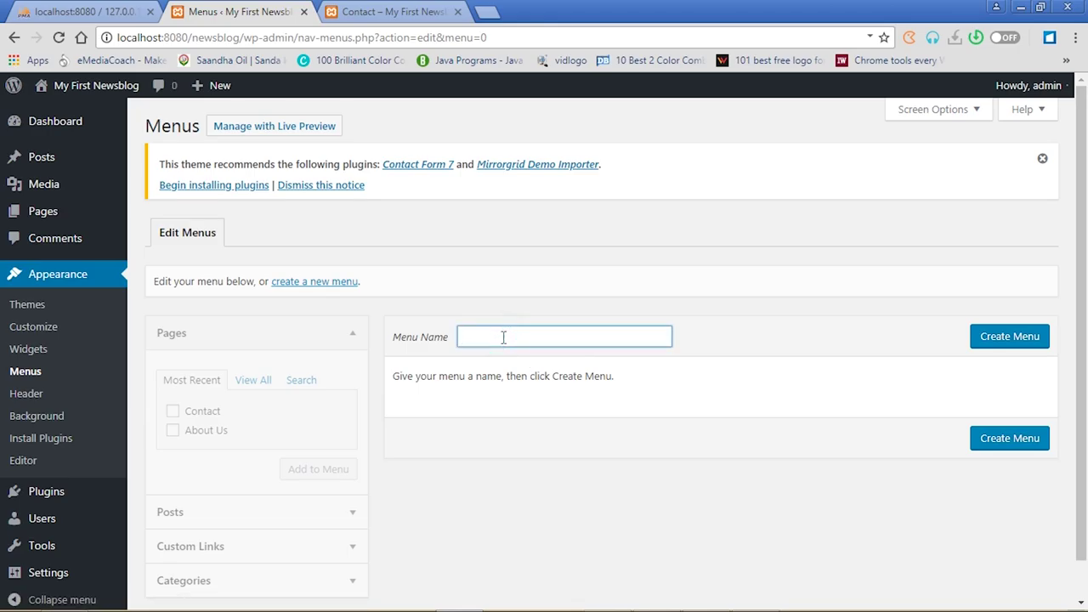
pyautogui.write('P')
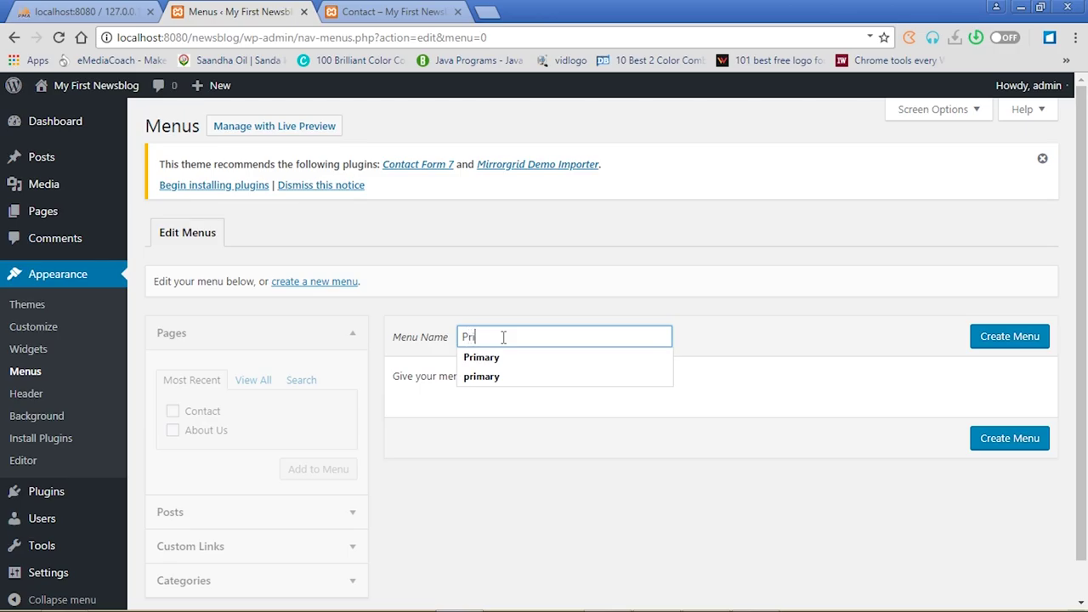
pyautogui.press('BackSpace')
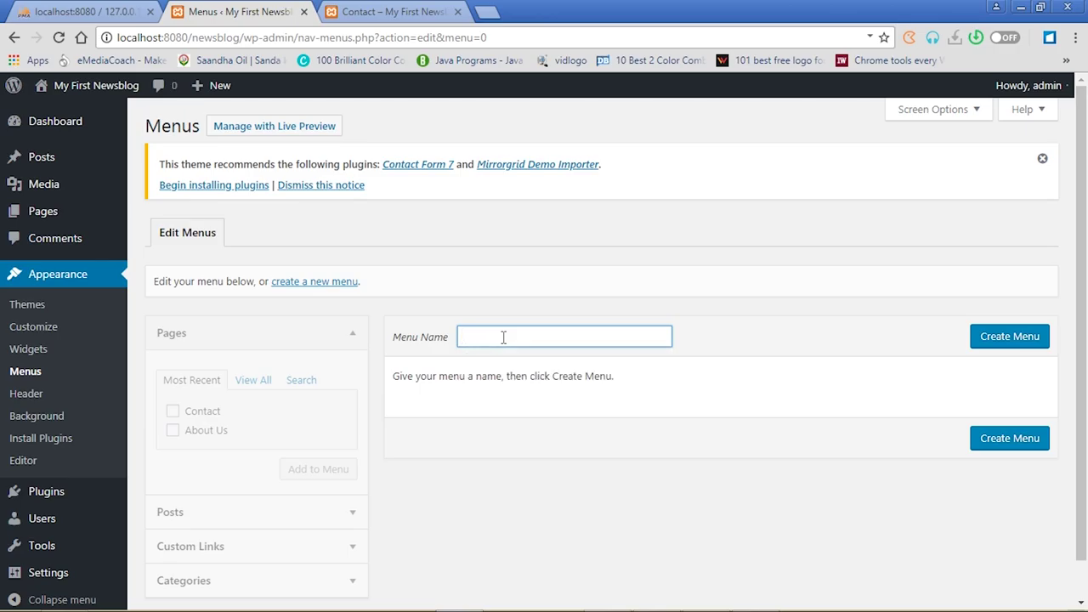
pyautogui.write('primary')
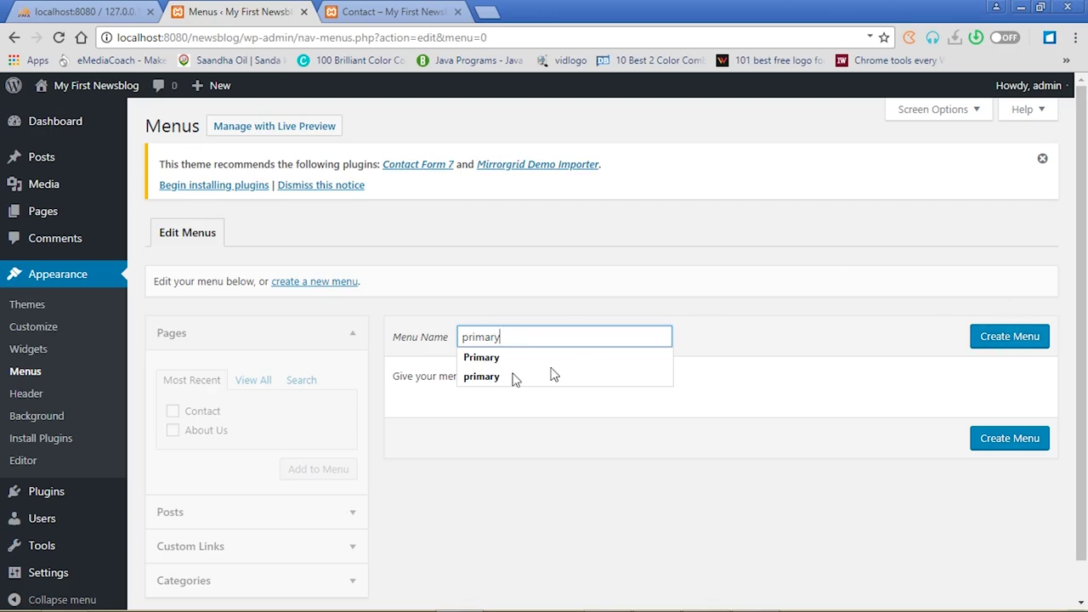
pyautogui.click(1009, 338)
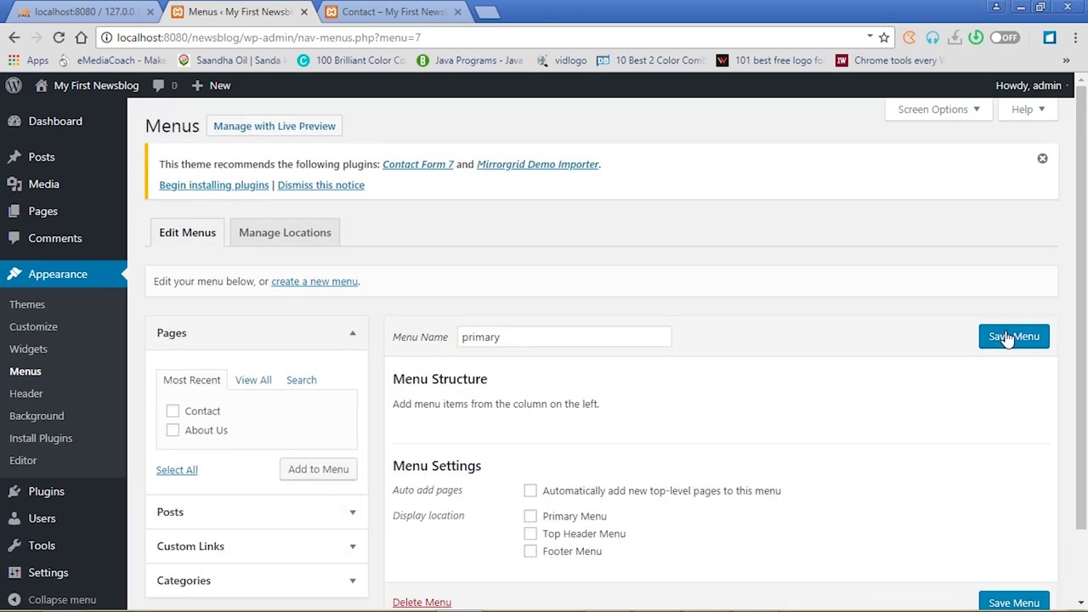
# Add the Home, About Us and Contact pages to the primary menu
pyautogui.click(254, 385)
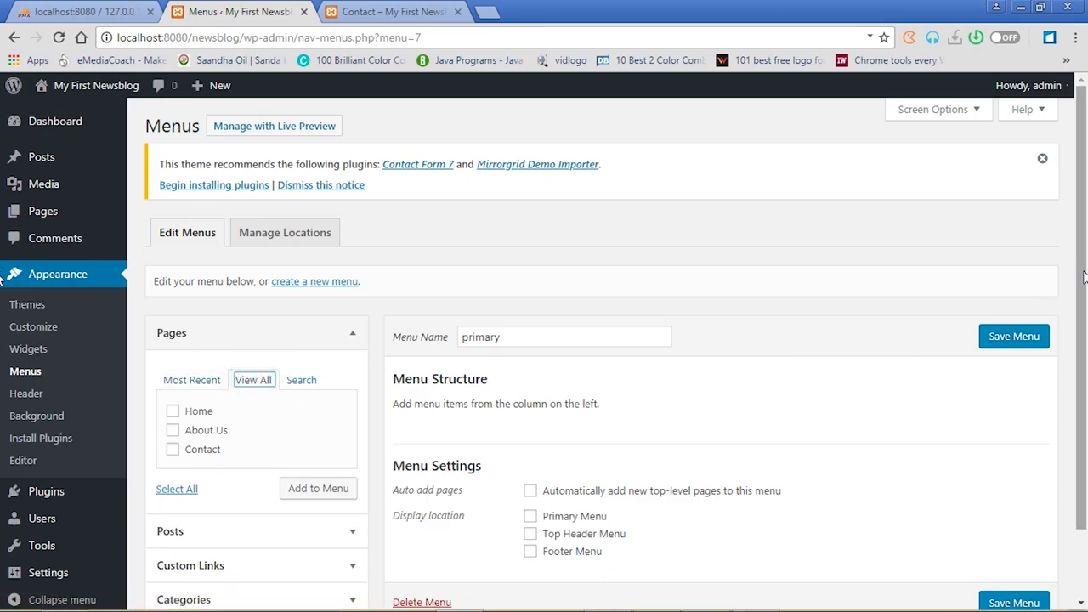
pyautogui.scroll(-2, 1078, 273)
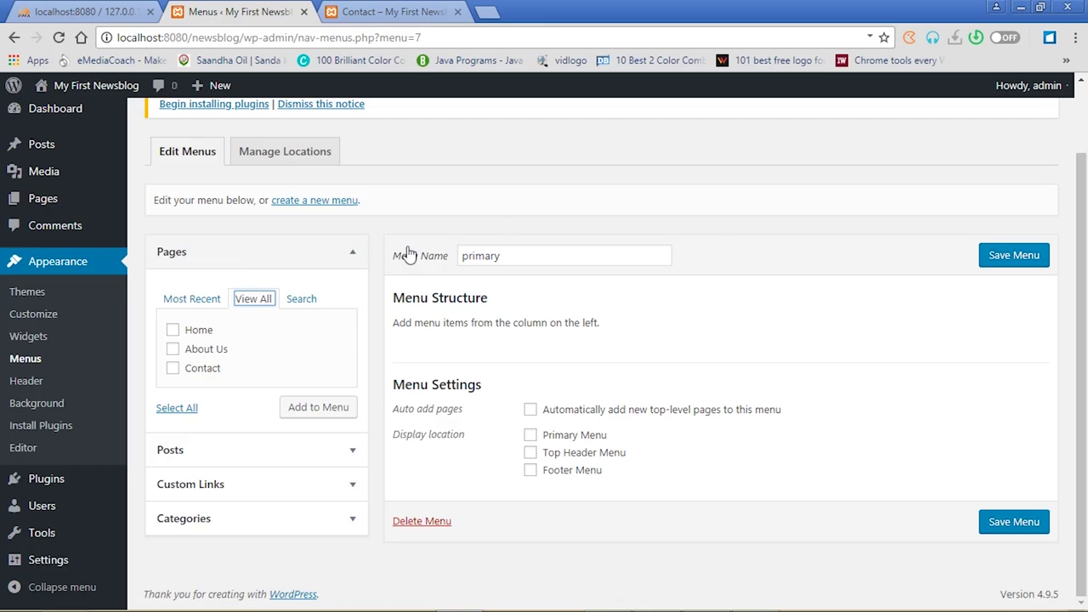
pyautogui.click(173, 332)
pyautogui.click(172, 349)
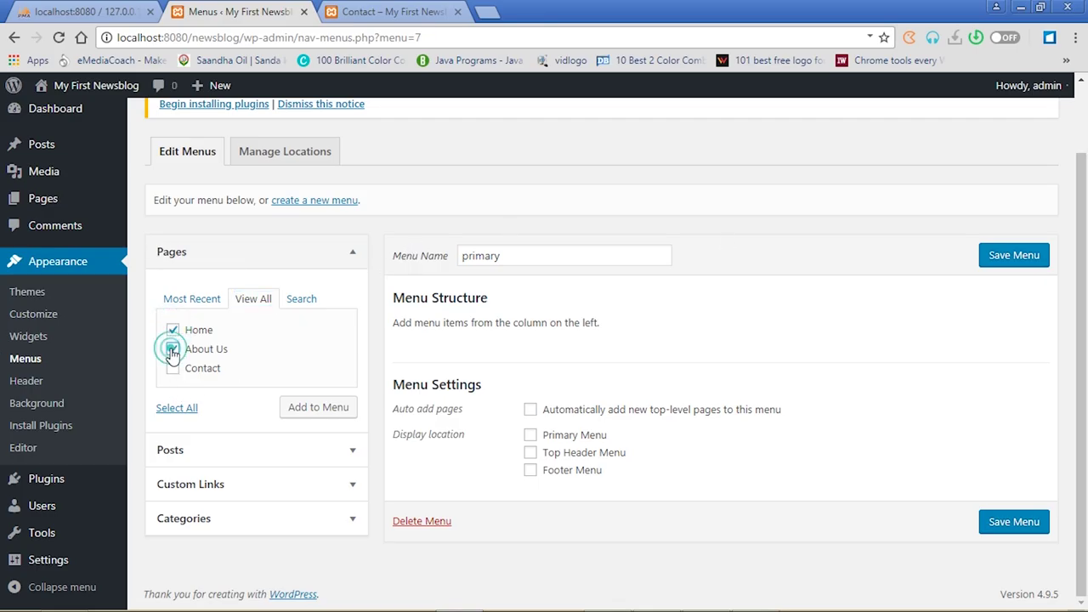
pyautogui.click(174, 369)
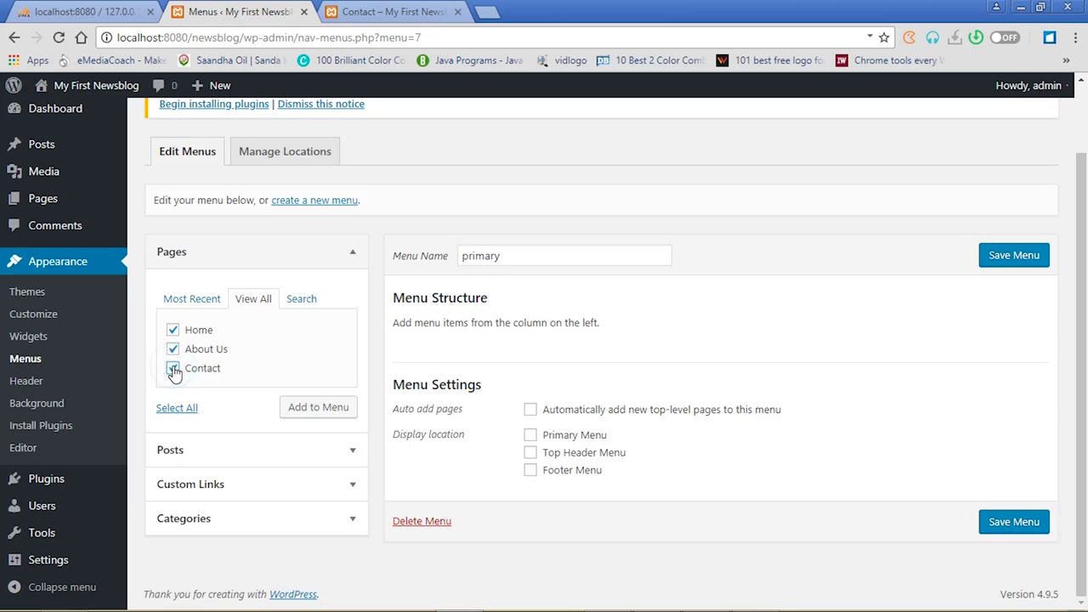
pyautogui.click(322, 412)
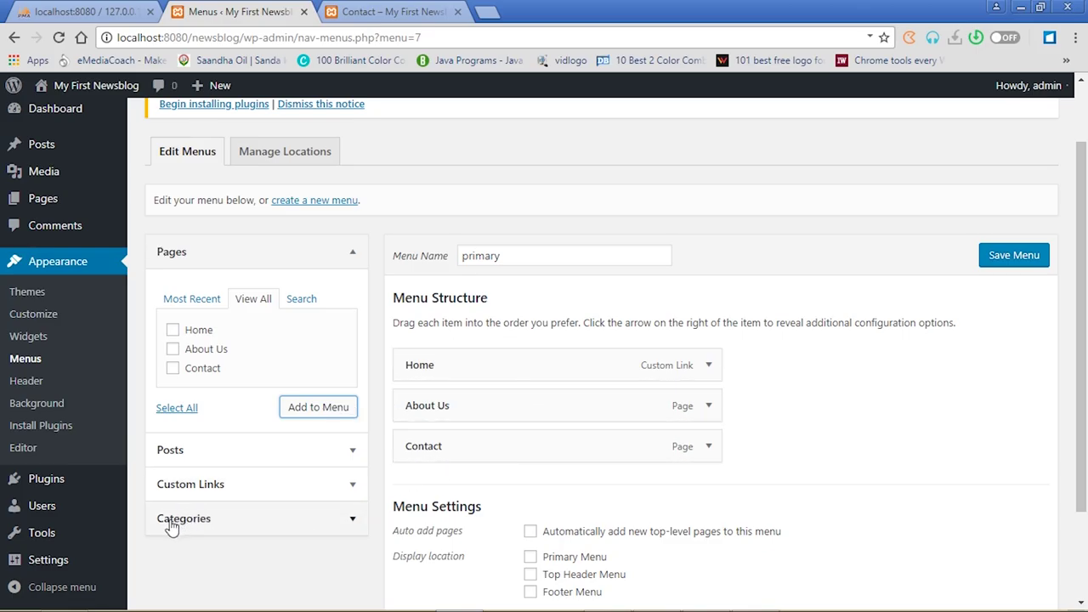
# Add the Entertainment, Politics, Sports and Lifestyle categories to the primary menu
pyautogui.click(352, 520)
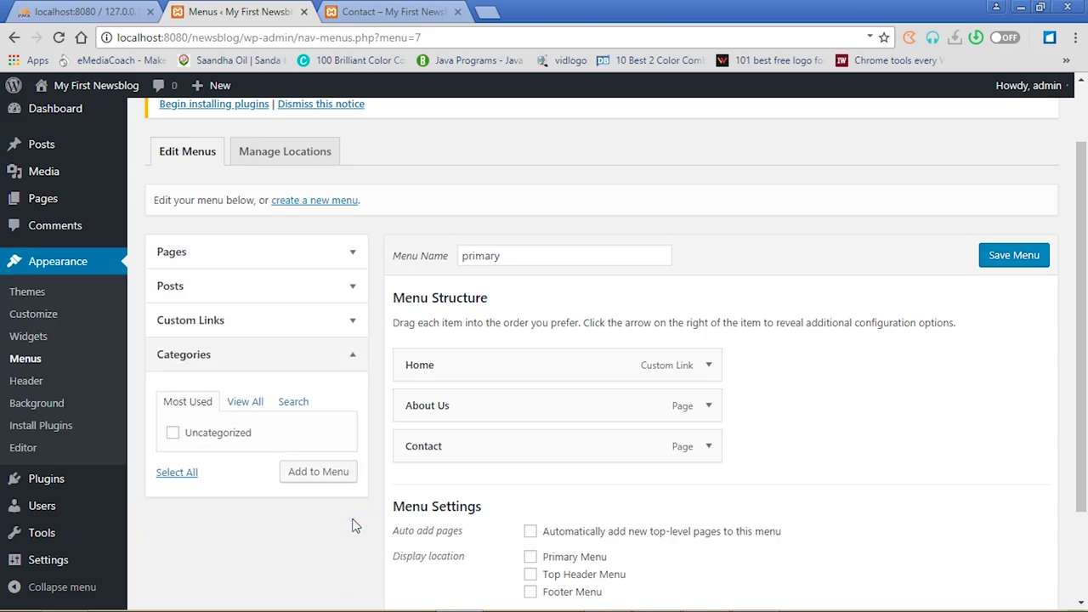
pyautogui.click(246, 403)
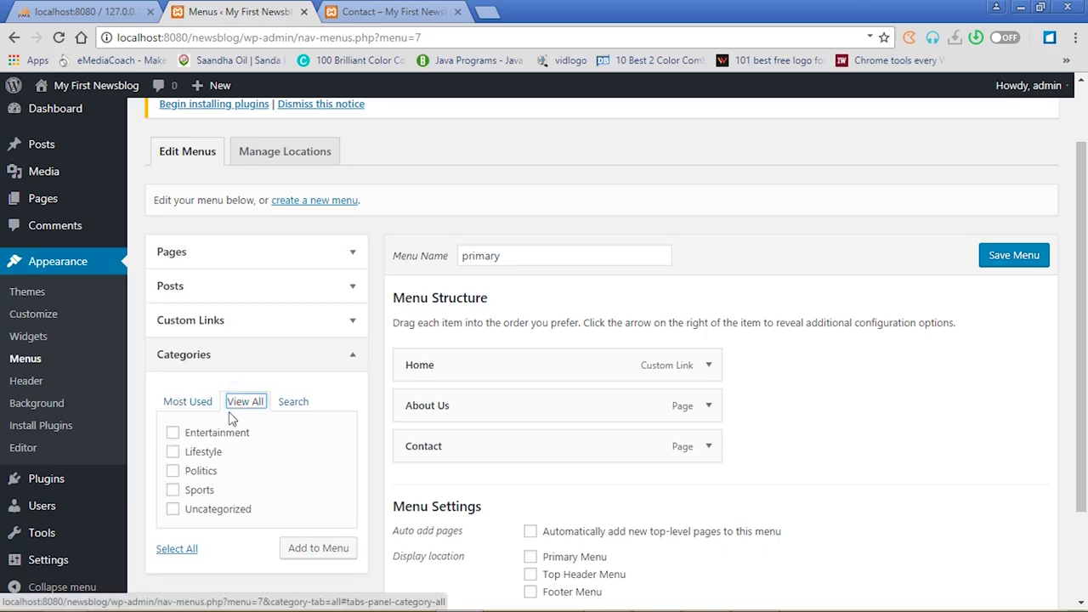
pyautogui.click(174, 433)
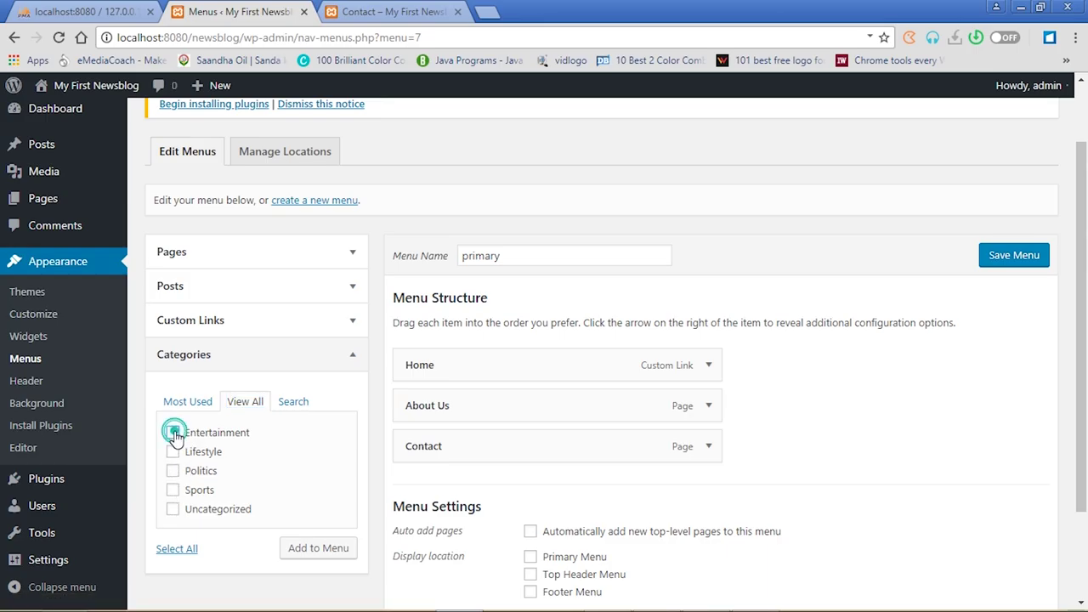
pyautogui.click(173, 473)
pyautogui.click(174, 490)
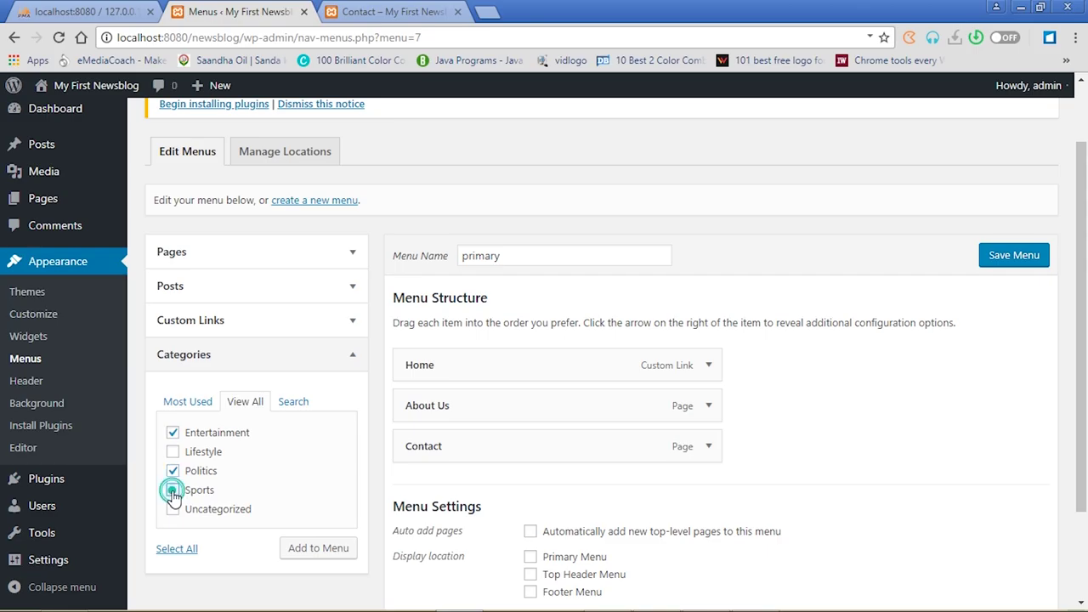
pyautogui.click(173, 453)
pyautogui.click(313, 551)
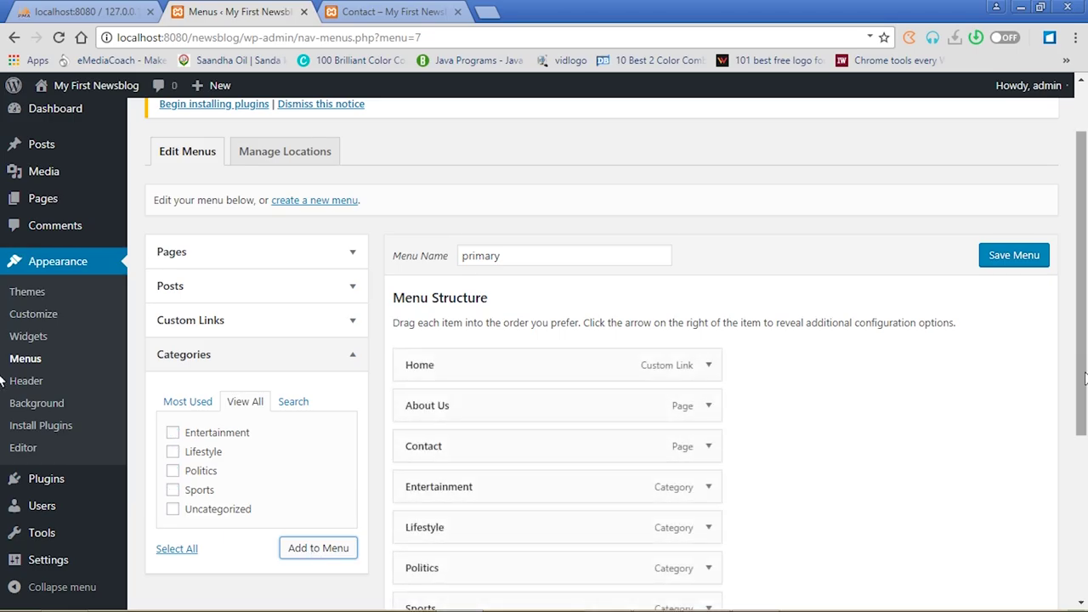
pyautogui.scroll(-3, 922, 304)
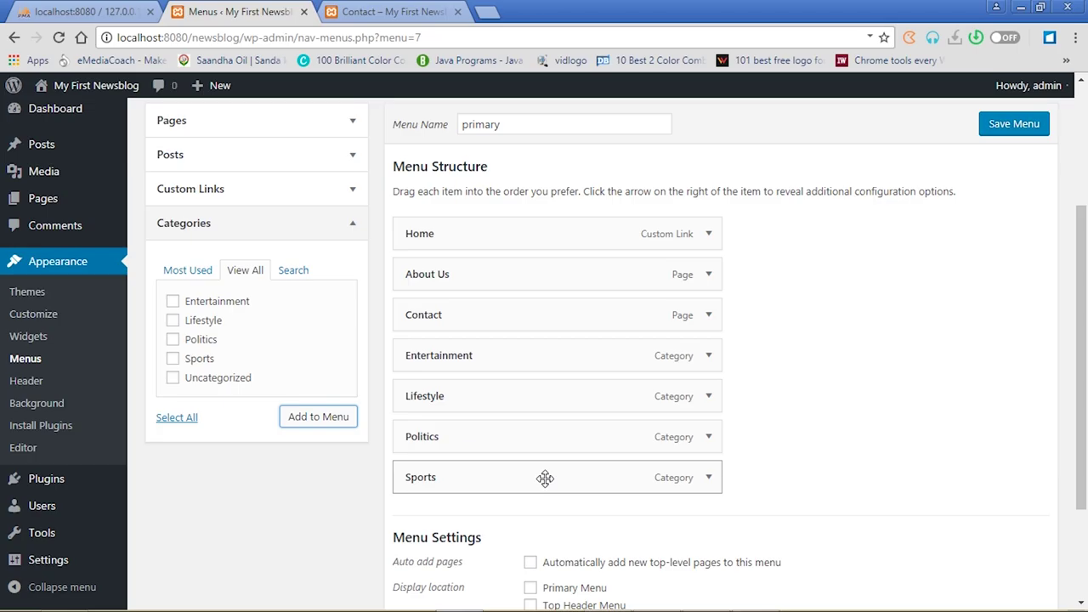
# Drag Sports and Politics above Lifestyle so categories read Entertainment, Sports, Politics, Lifestyle
pyautogui.moveTo(545, 478); pyautogui.dragTo(544, 395)
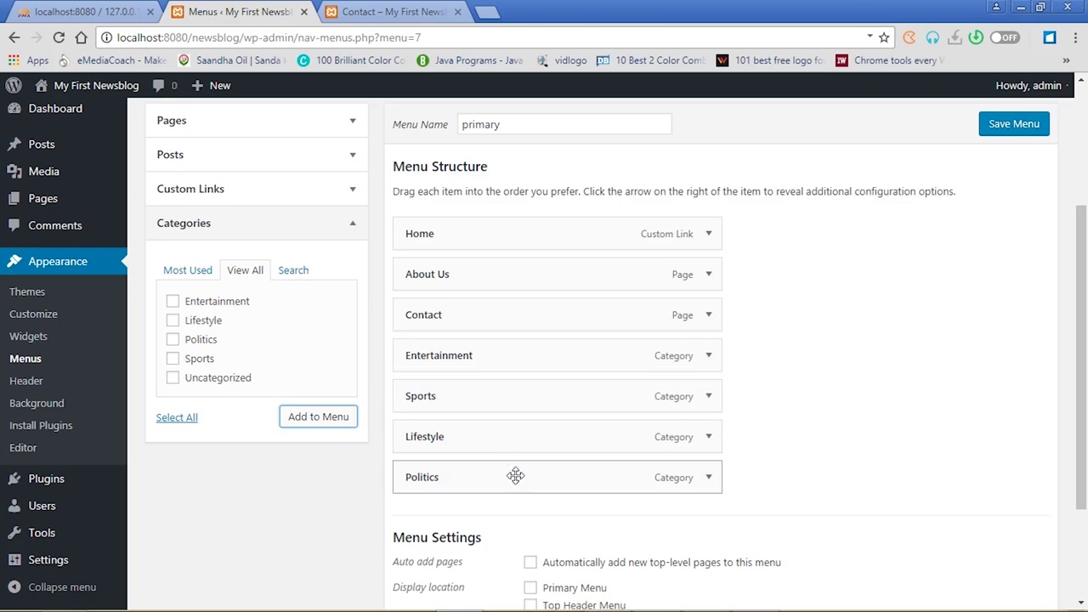
pyautogui.moveTo(515, 478); pyautogui.dragTo(515, 437)
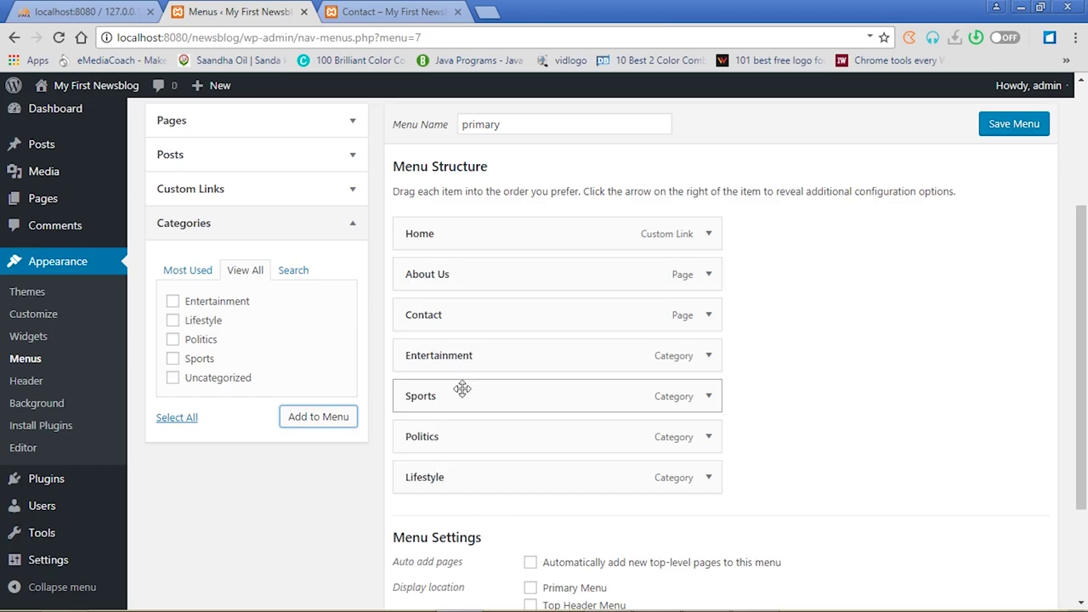
pyautogui.moveTo(465, 394)
pyautogui.mouseDown()
pyautogui.moveTo(468, 306)
pyautogui.moveTo(468, 398)
pyautogui.mouseUp()
# Save the primary menu and reload the live Contact page, whose navigation still shows only About Us and Contact
pyautogui.click(1003, 126)
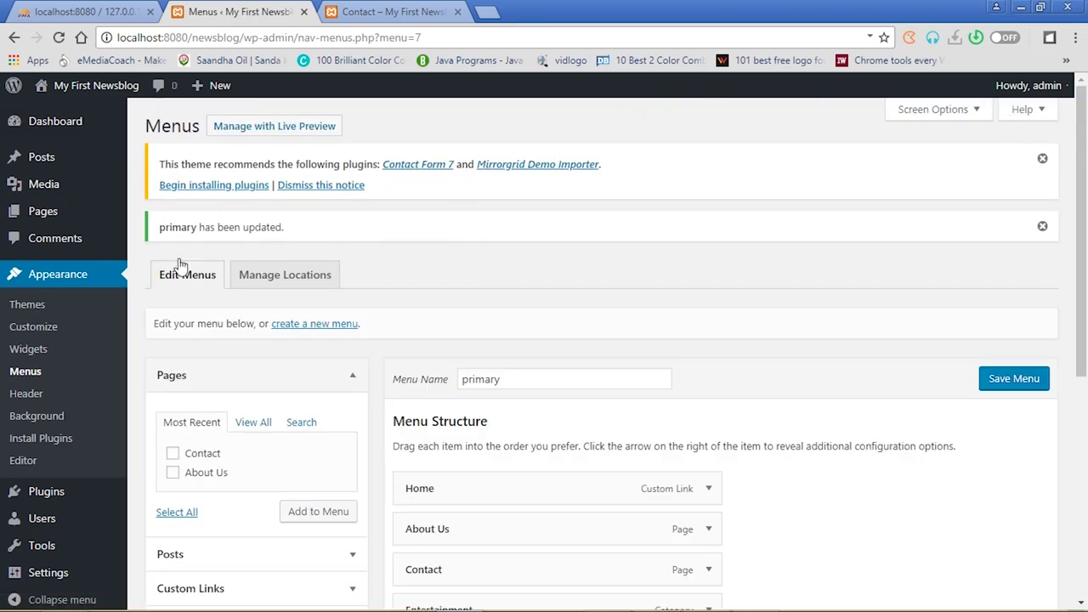
pyautogui.click(387, 11)
pyautogui.click(59, 38)
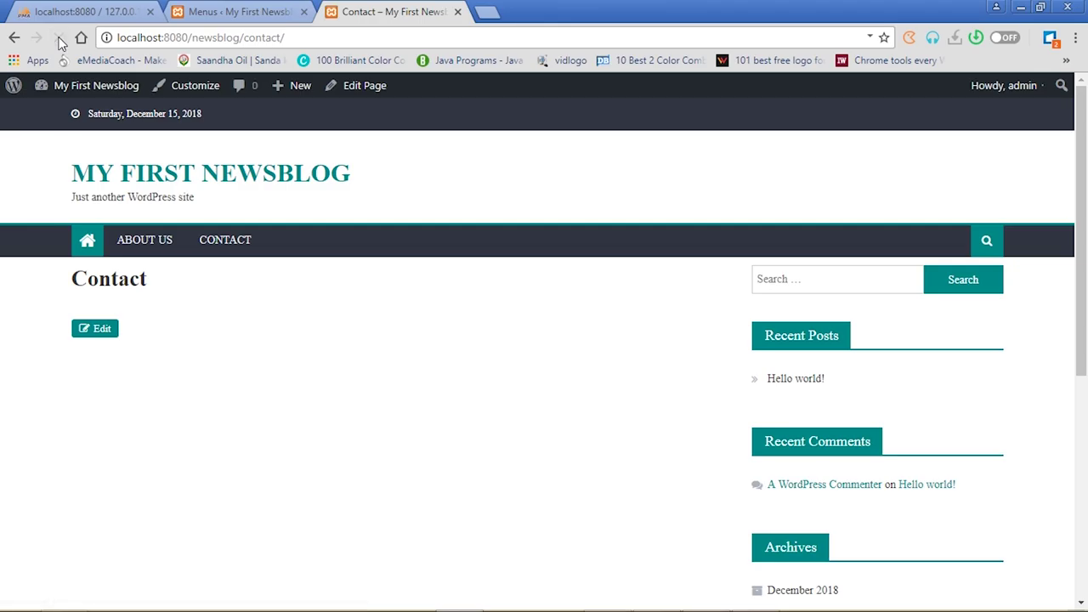
pyautogui.click(229, 12)
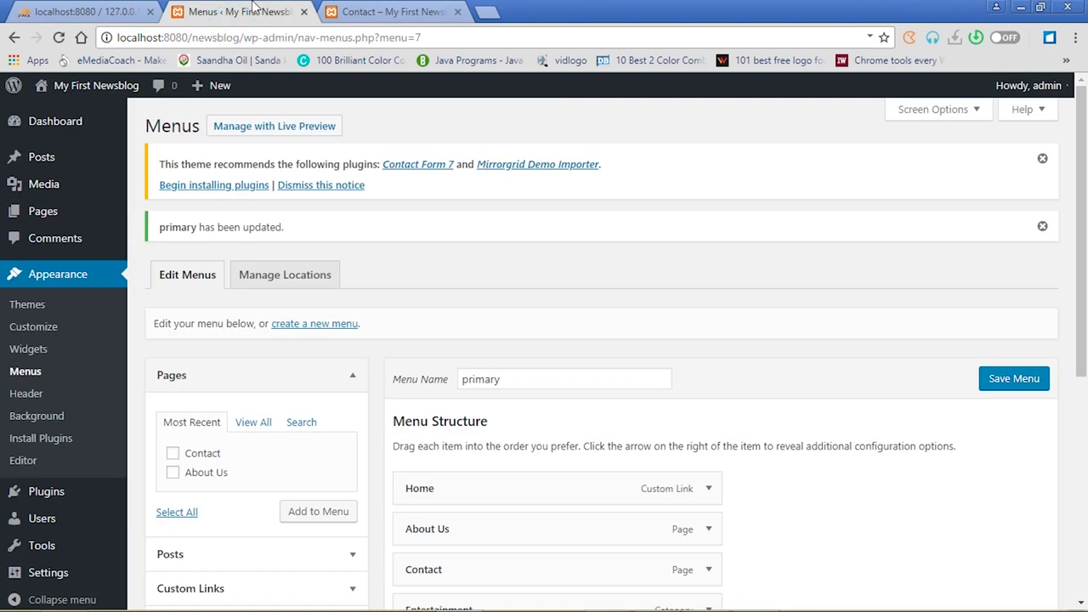
pyautogui.click(396, 12)
pyautogui.click(238, 12)
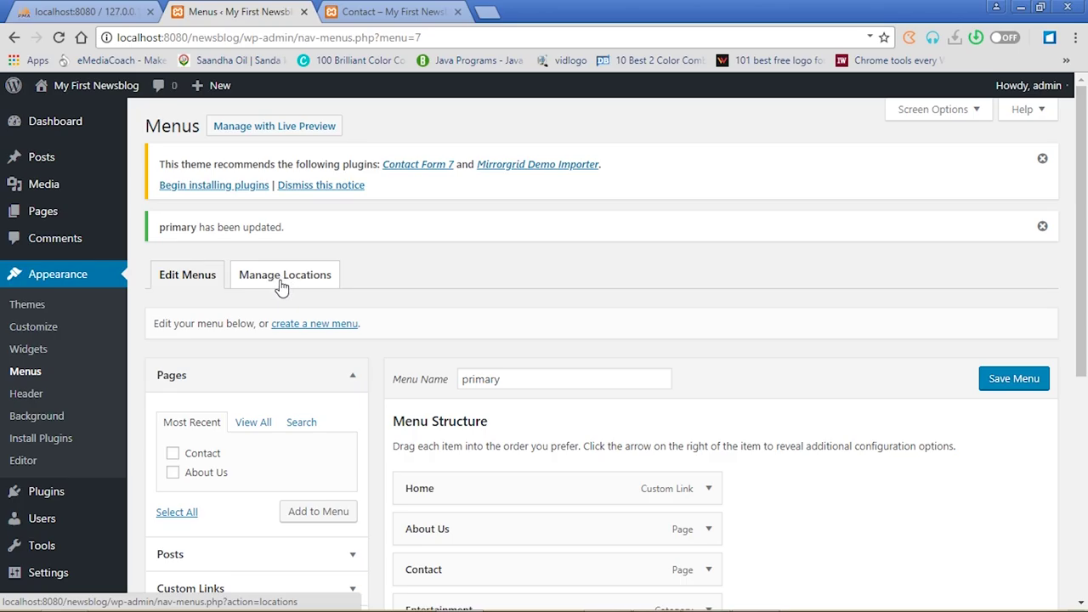
# Assign the 'primary' menu to the Primary Menu location and save the change
pyautogui.click(283, 285)
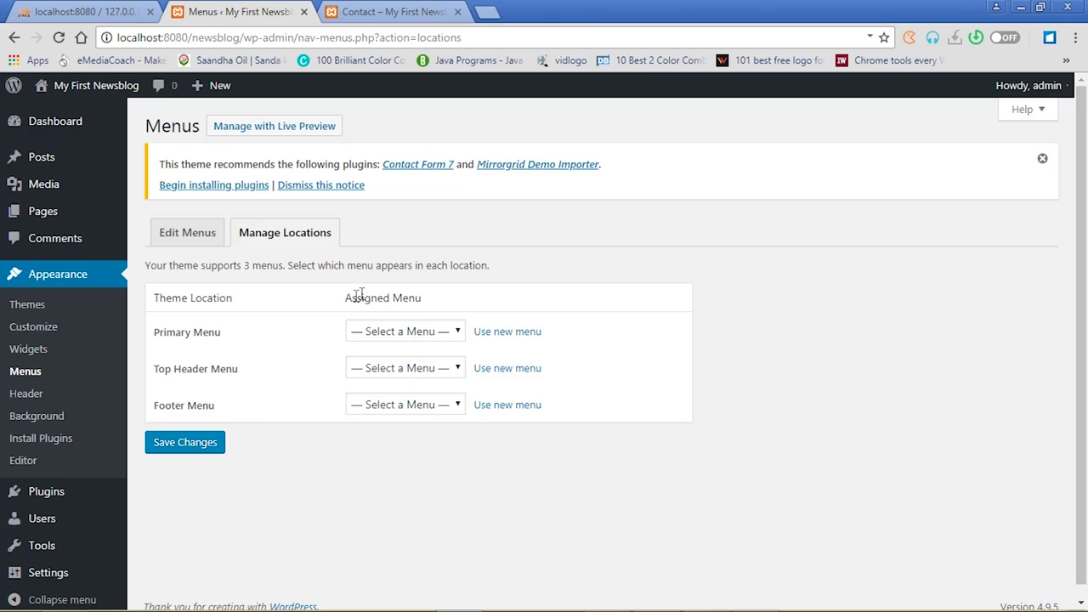
pyautogui.click(460, 332)
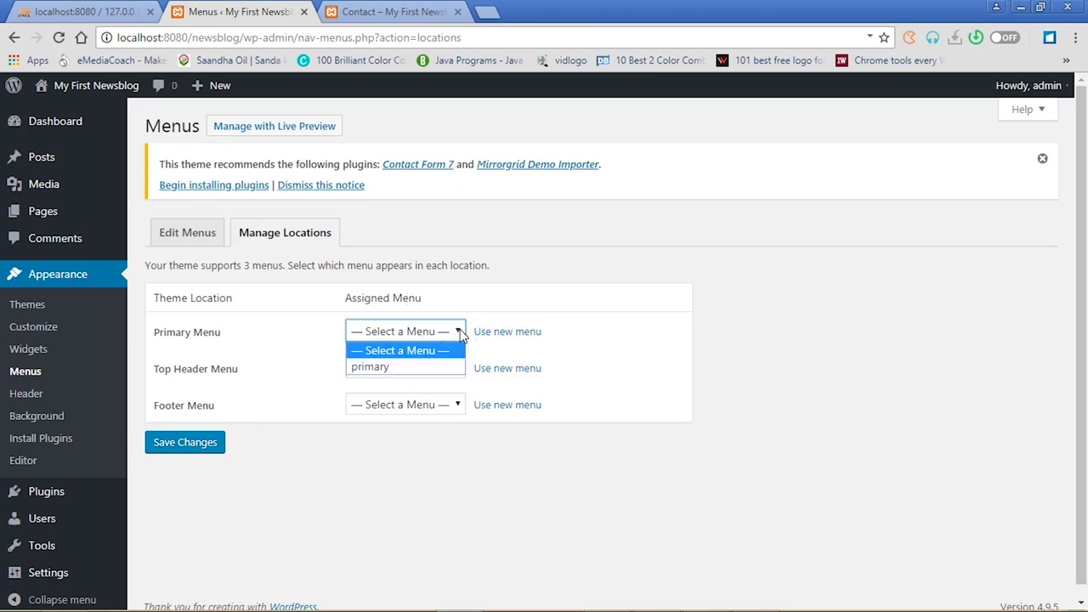
pyautogui.click(393, 367)
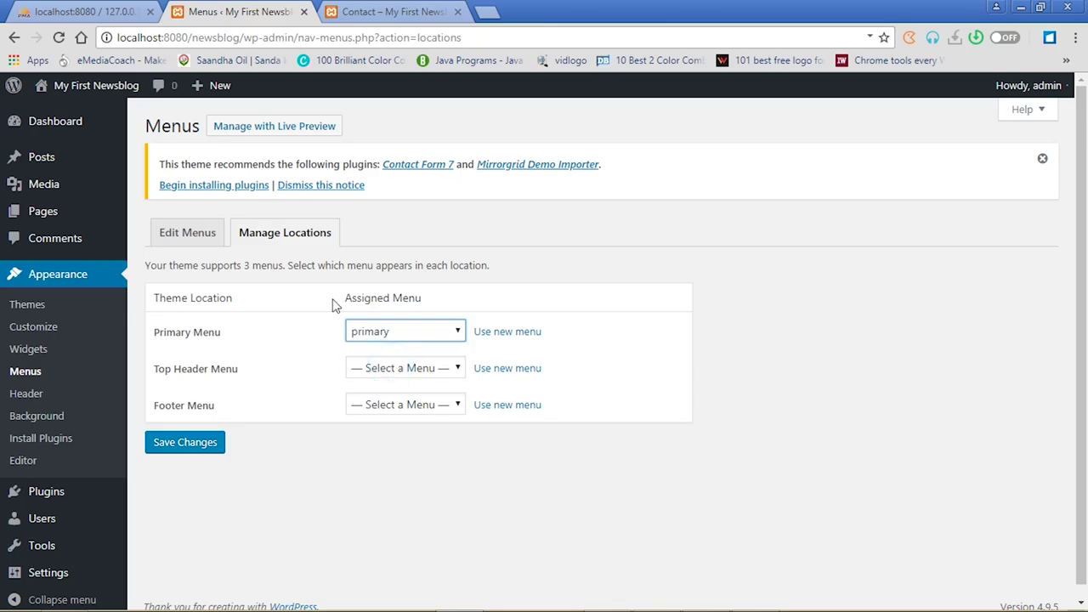
pyautogui.click(457, 332)
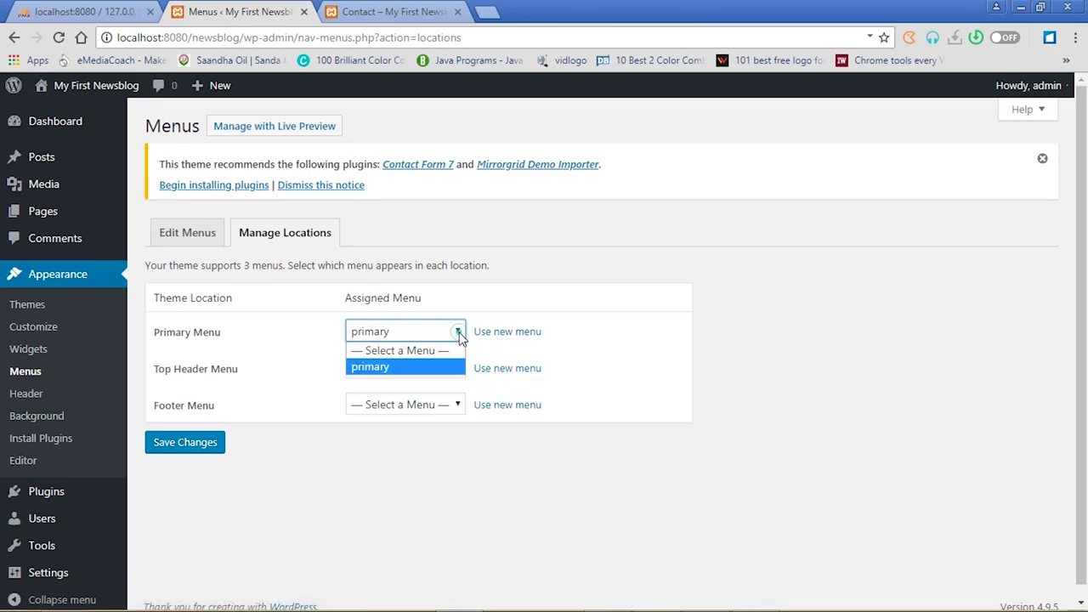
pyautogui.click(402, 368)
pyautogui.click(171, 450)
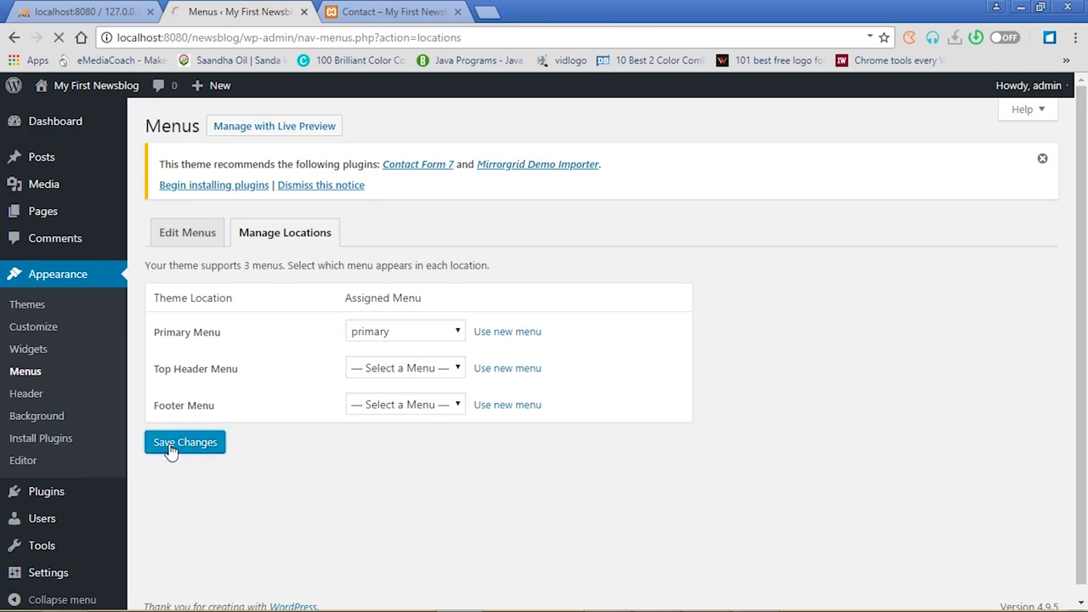
# Reload the Contact page to confirm the header now shows Home through Lifestyle, then return to Edit Menus
pyautogui.click(384, 12)
pyautogui.click(58, 38)
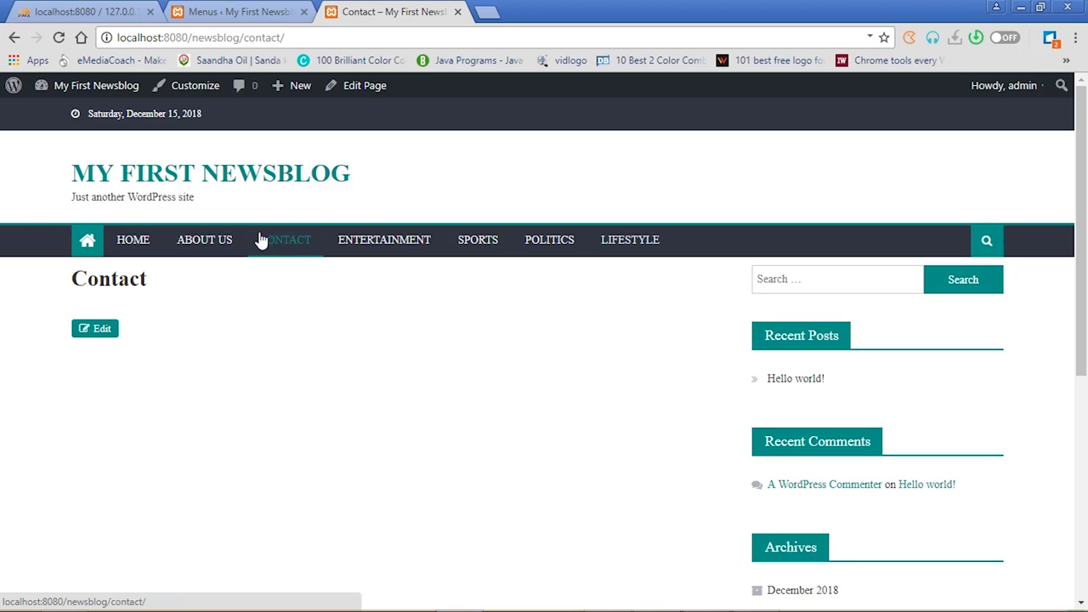
pyautogui.click(256, 12)
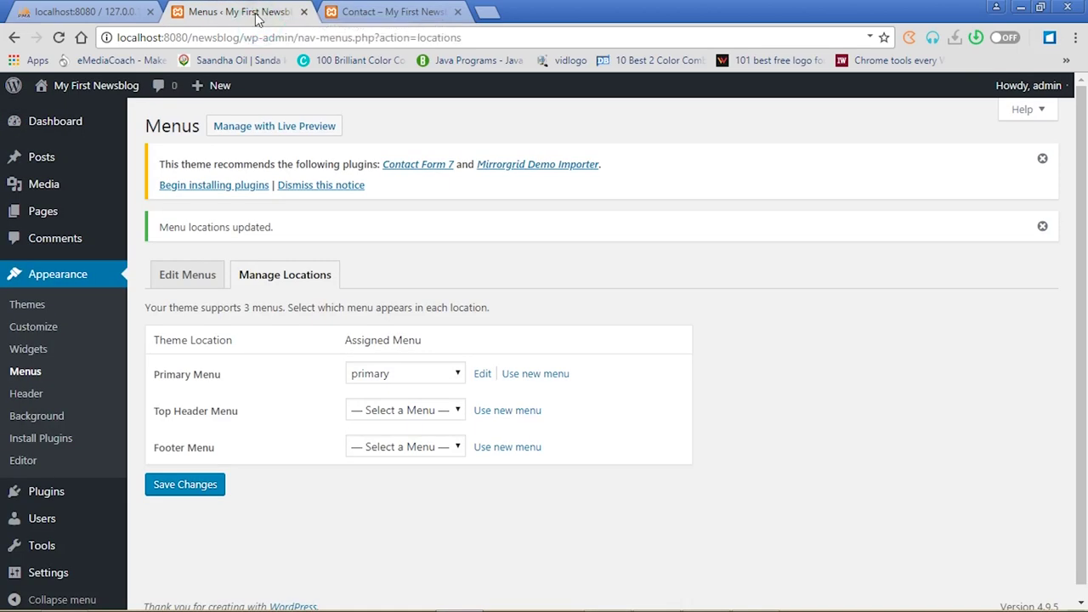
pyautogui.click(192, 276)
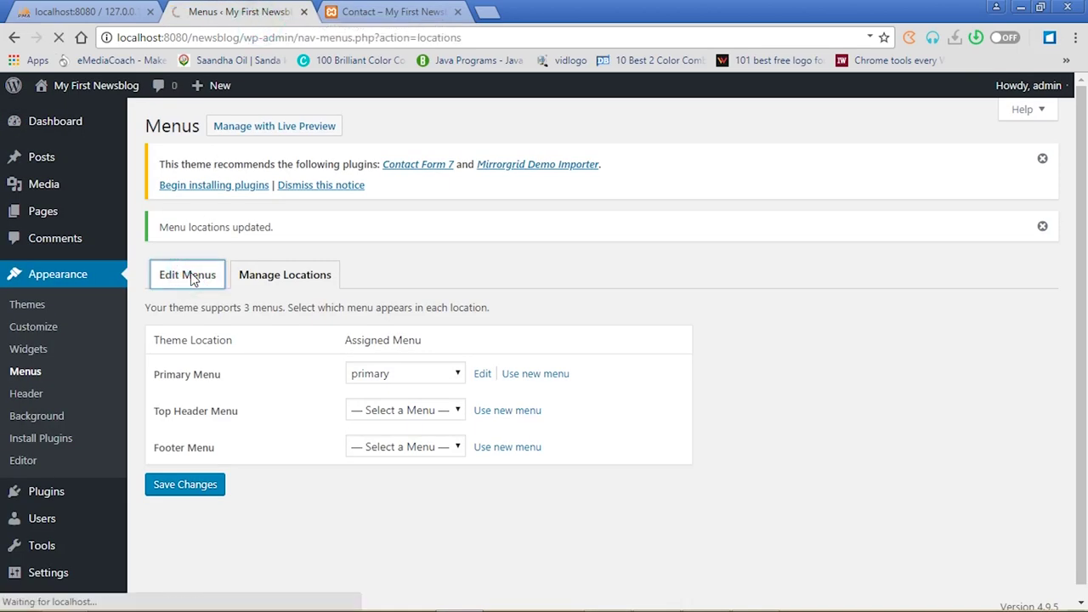
# Move About Us and then Contact to the end of the primary menu
pyautogui.click(396, 12)
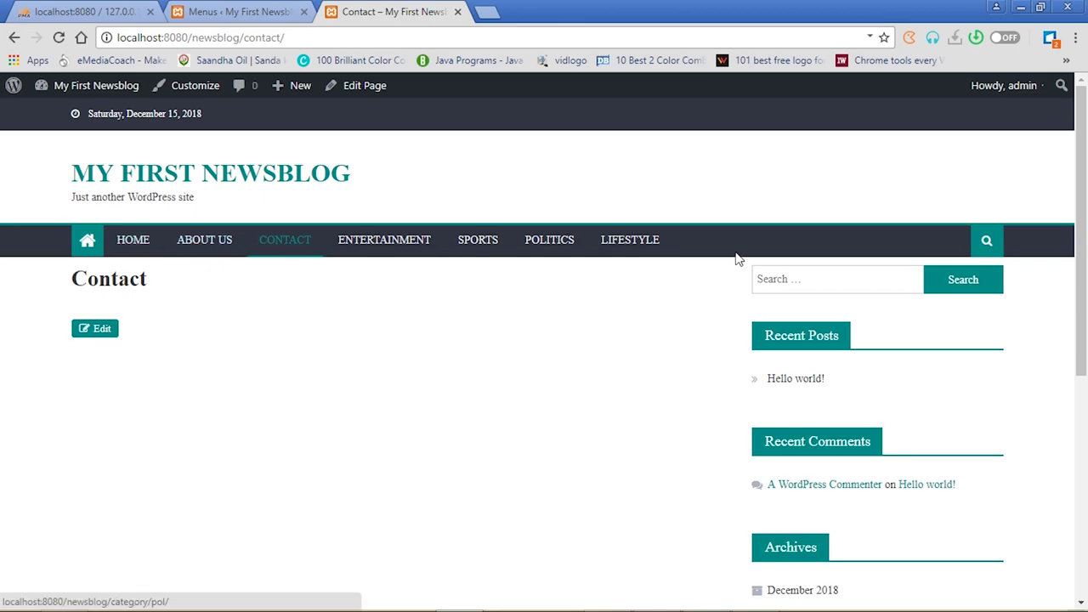
pyautogui.click(229, 13)
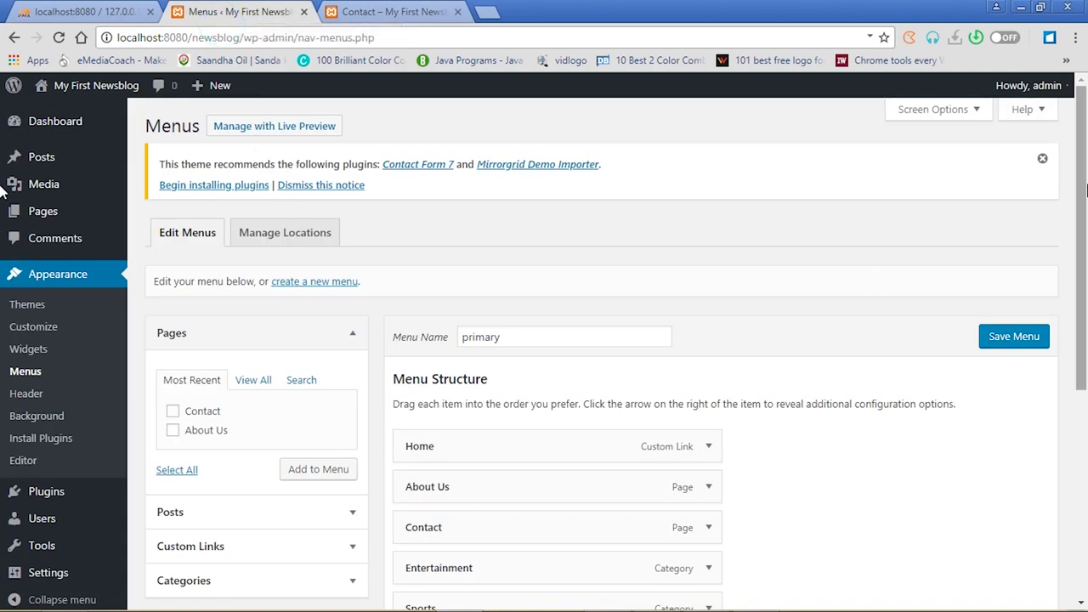
pyautogui.moveTo(1083, 212); pyautogui.dragTo(1087, 350)
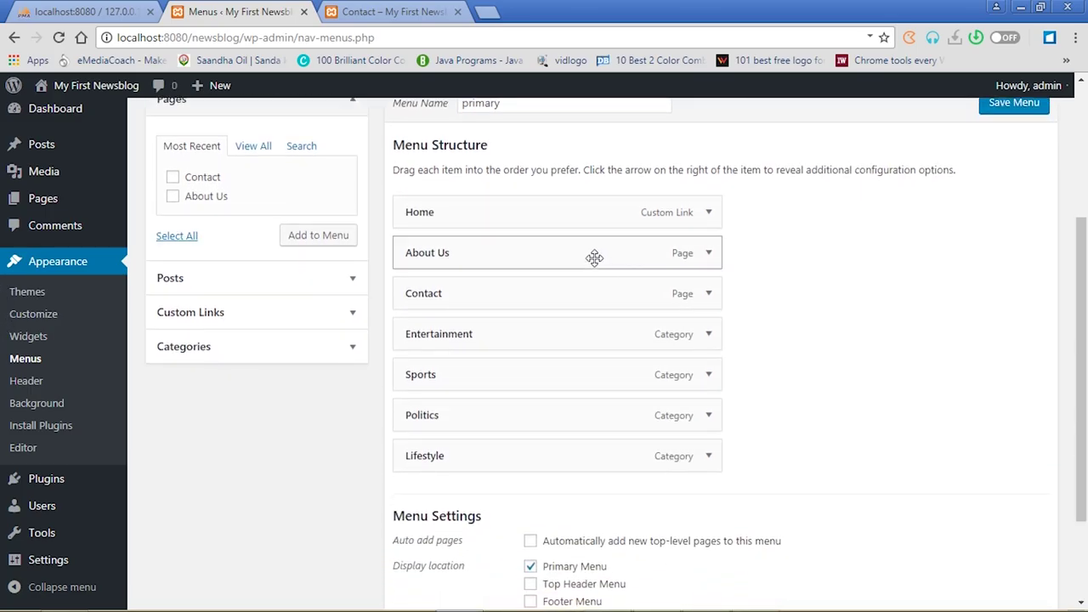
pyautogui.moveTo(583, 251); pyautogui.dragTo(583, 456)
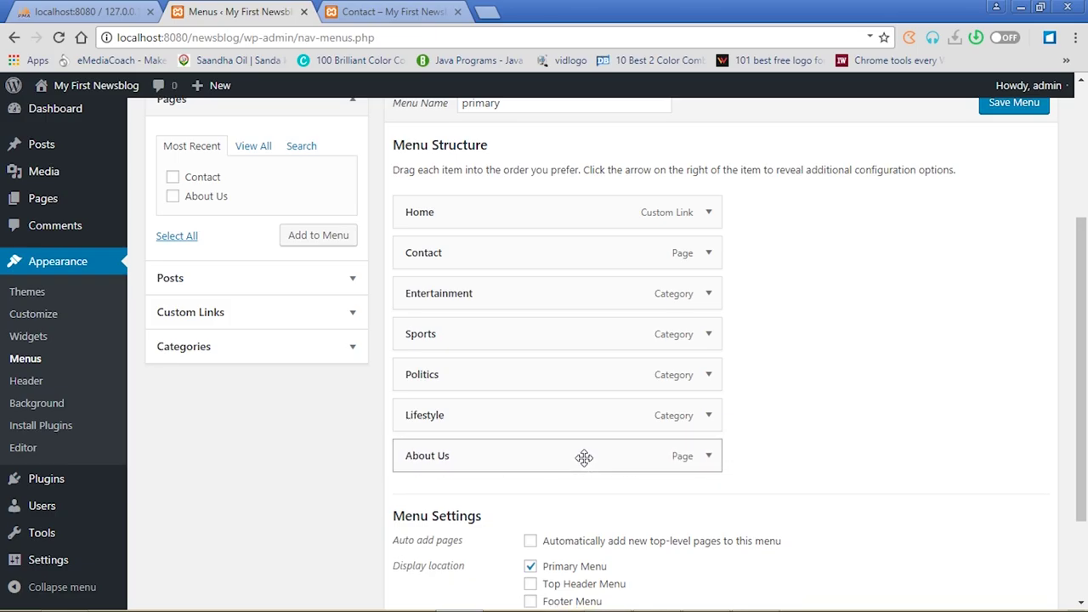
pyautogui.moveTo(518, 252); pyautogui.dragTo(518, 459)
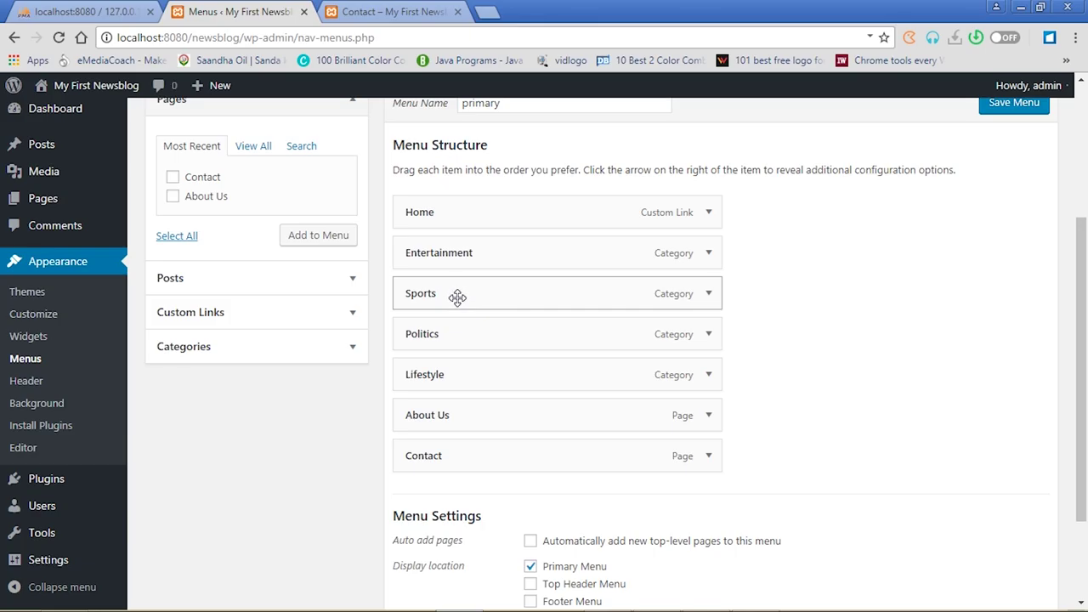
# Nest Sports and Politics as sub-items under Entertainment
pyautogui.moveTo(458, 296); pyautogui.dragTo(488, 297)
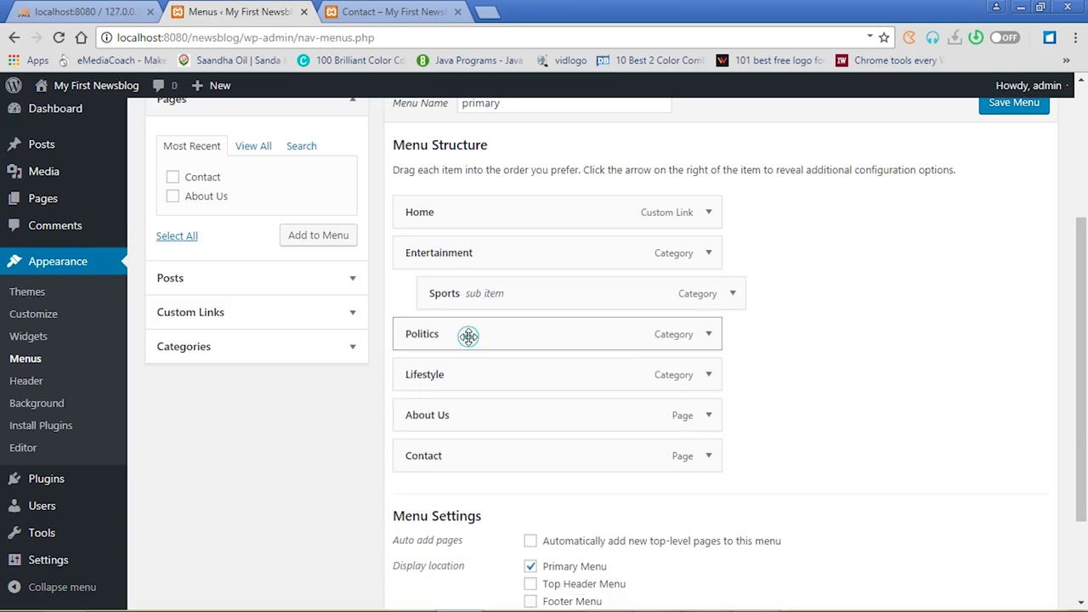
pyautogui.moveTo(469, 335); pyautogui.dragTo(556, 375)
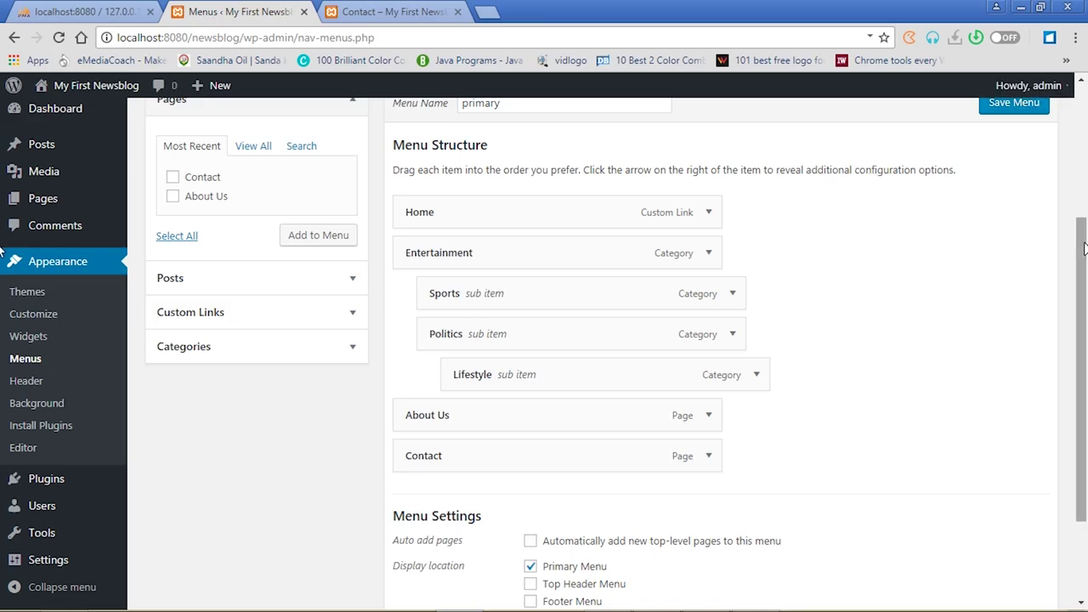
pyautogui.moveTo(1082, 247); pyautogui.dragTo(1080, 219)
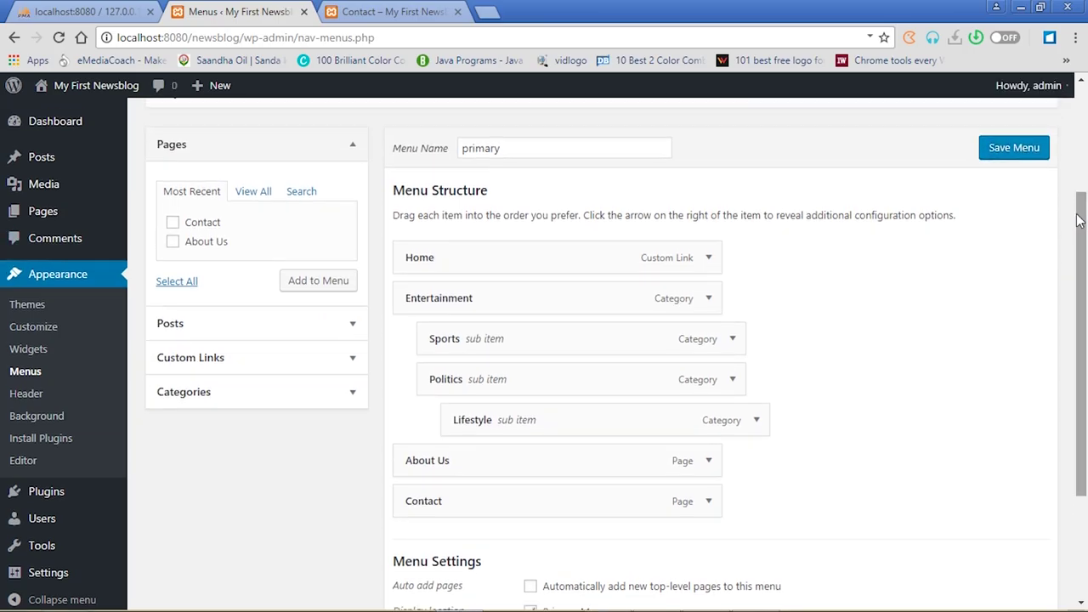
# Save the nested menu and reload the Contact page to inspect the Entertainment and Politics dropdowns
pyautogui.click(1018, 157)
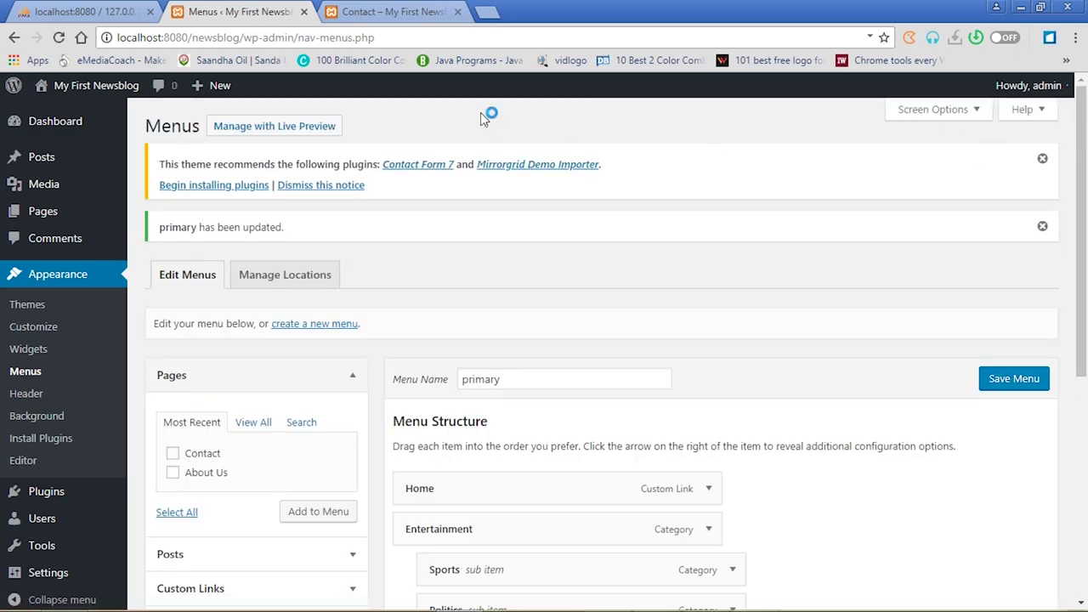
pyautogui.click(379, 12)
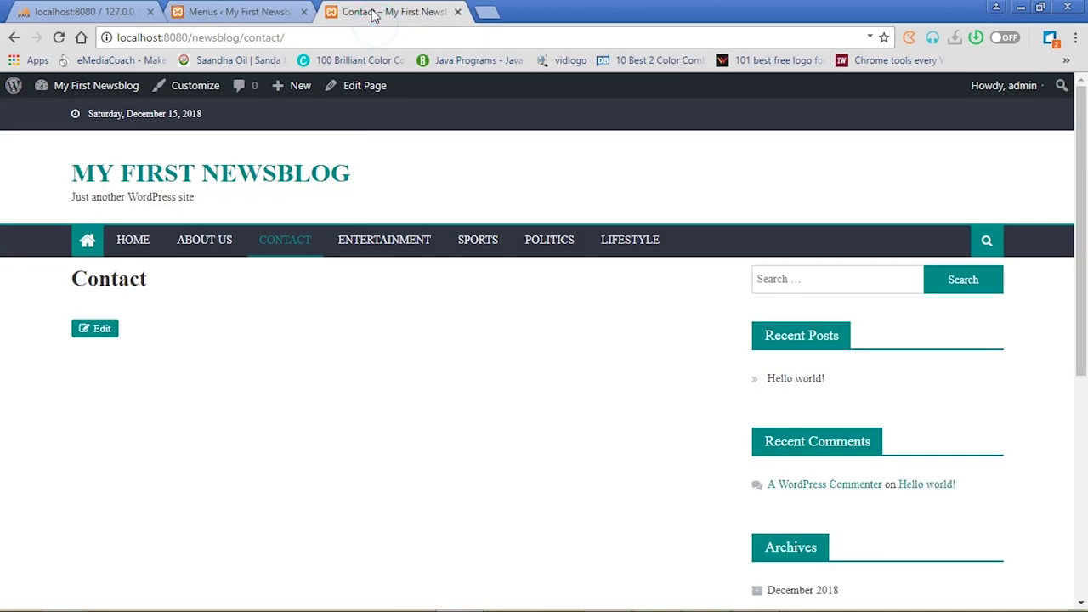
pyautogui.click(58, 39)
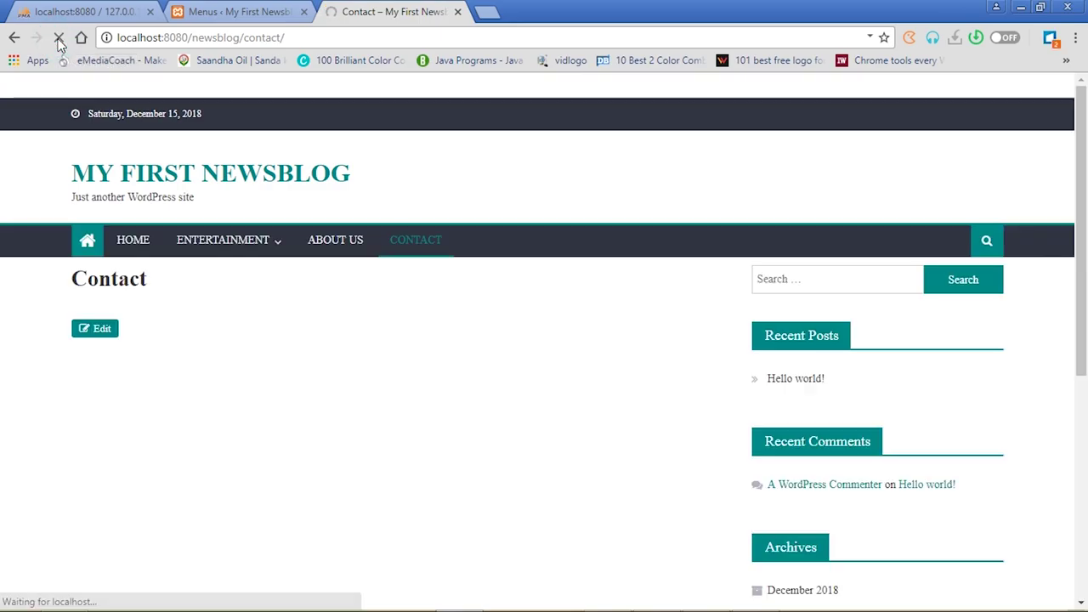
pyautogui.moveTo(272, 240)
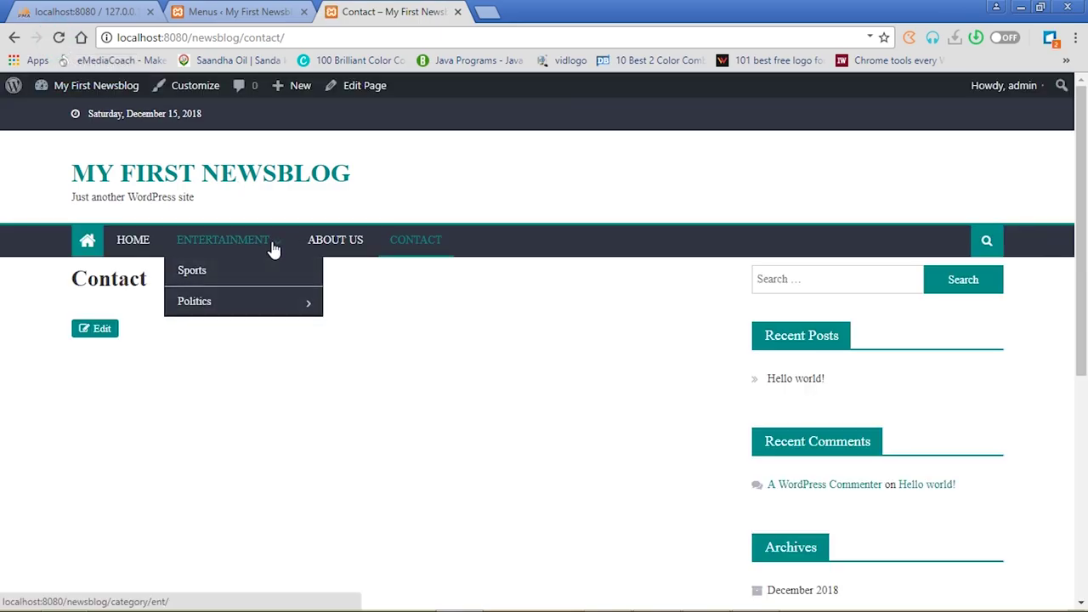
pyautogui.moveTo(245, 308)
pyautogui.moveTo(211, 315)
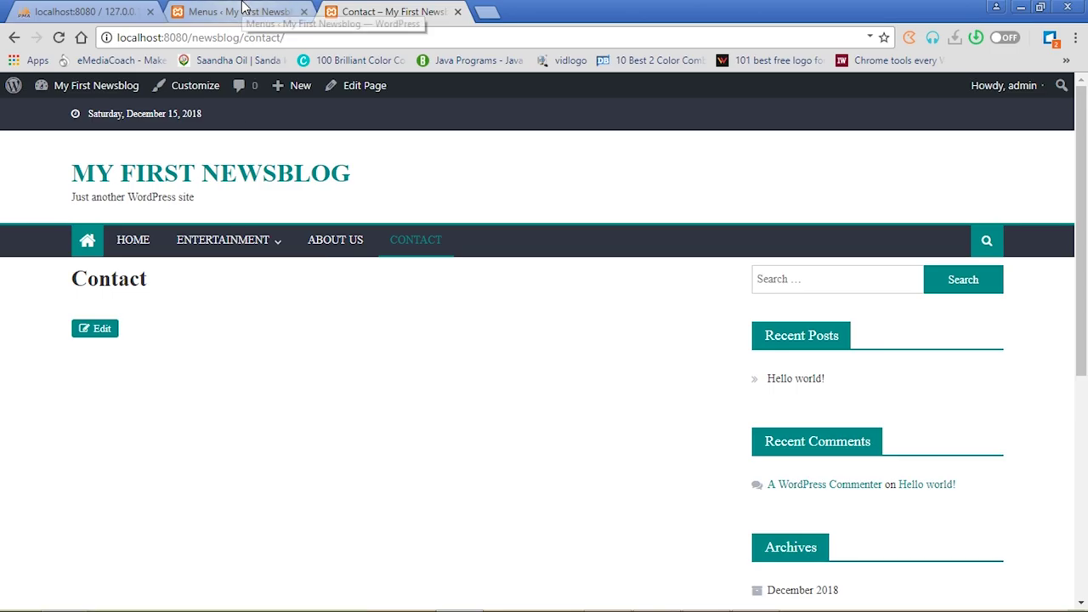
# Un-nest Sports, Politics and Lifestyle to top-level items and save the primary menu
pyautogui.click(242, 12)
pyautogui.moveTo(1086, 285); pyautogui.dragTo(1085, 383)
pyautogui.click(611, 390)
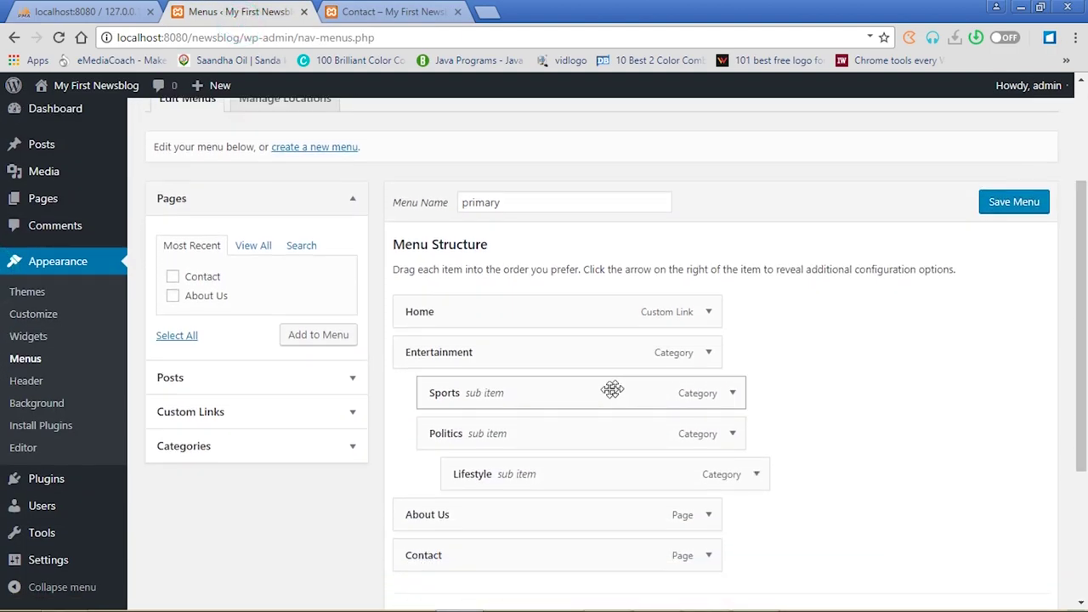
pyautogui.moveTo(603, 397); pyautogui.dragTo(549, 396)
pyautogui.moveTo(515, 474); pyautogui.dragTo(468, 476)
pyautogui.moveTo(490, 434); pyautogui.dragTo(464, 434)
pyautogui.moveTo(477, 392); pyautogui.dragTo(454, 394)
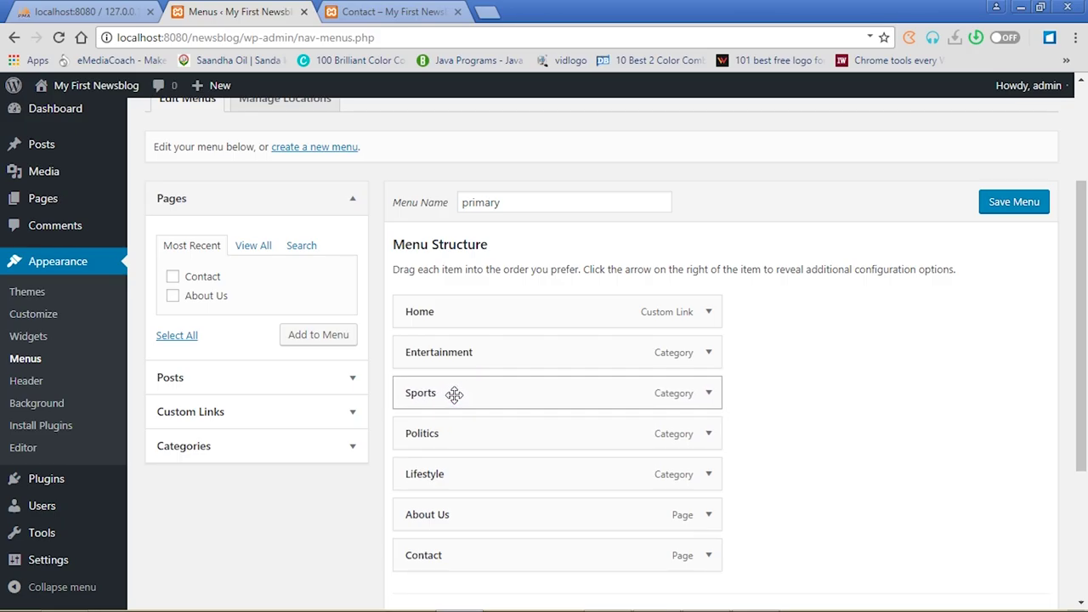
pyautogui.moveTo(457, 471); pyautogui.dragTo(513, 392)
pyautogui.moveTo(513, 431); pyautogui.dragTo(490, 432)
pyautogui.moveTo(496, 473); pyautogui.dragTo(473, 473)
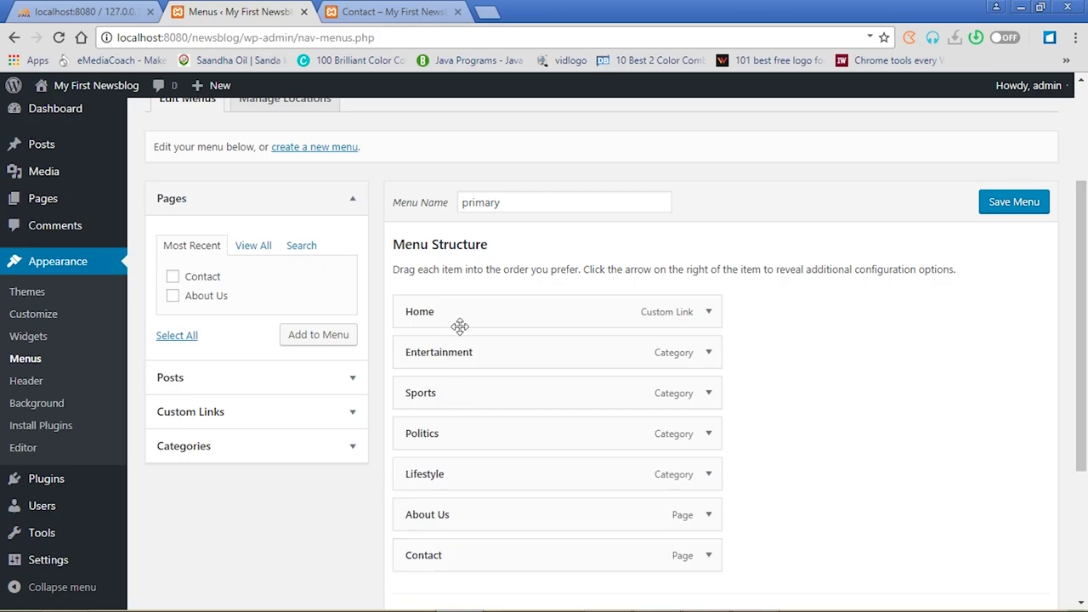
pyautogui.click(1021, 203)
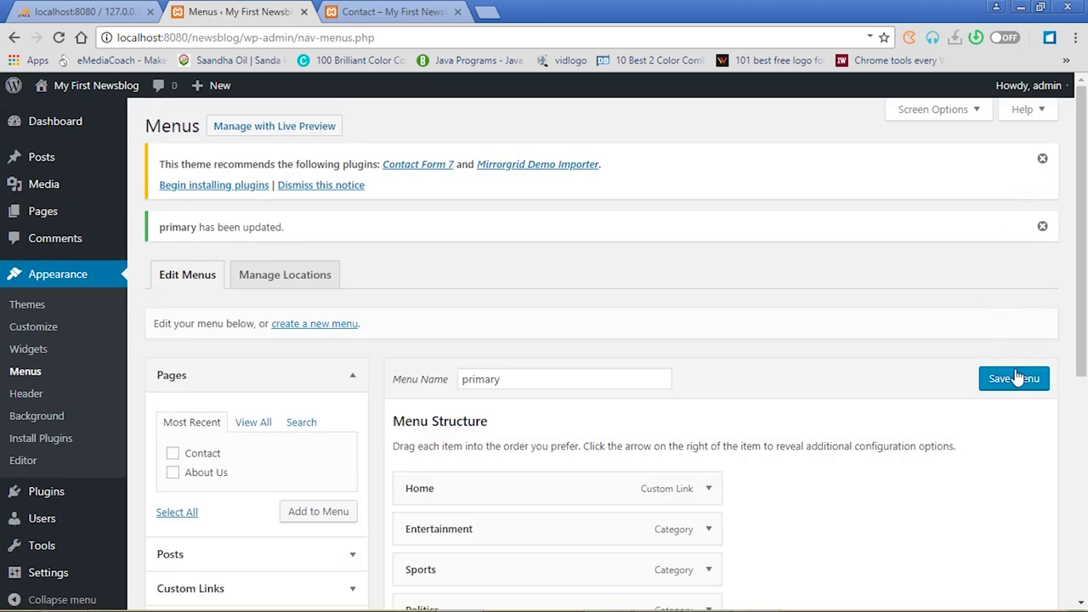
# Reload the Contact page and open Home to confirm the flat header menu, Home through Contact
pyautogui.click(392, 11)
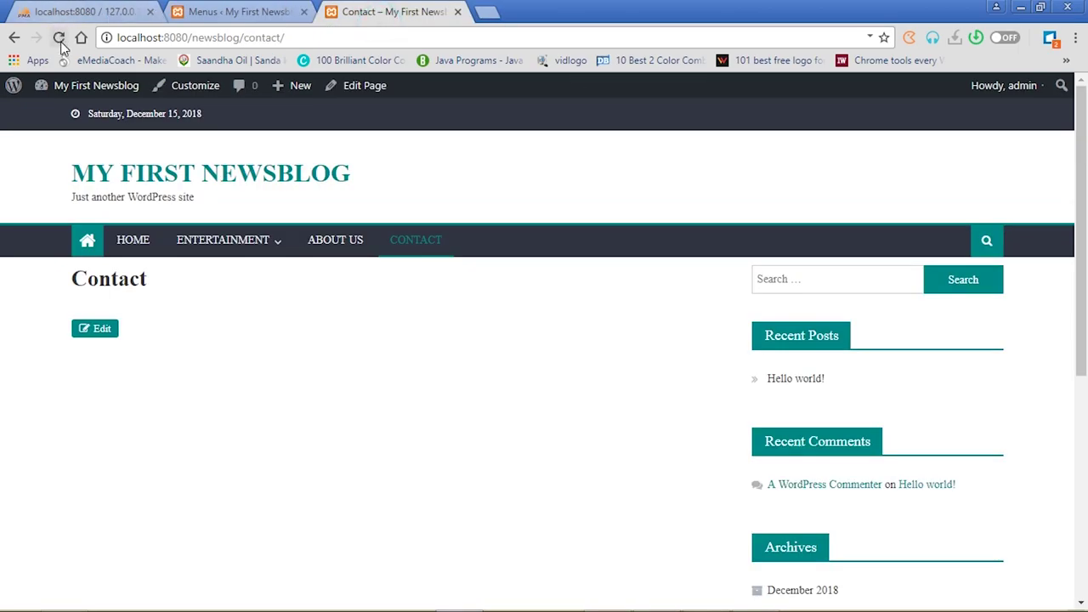
pyautogui.click(59, 37)
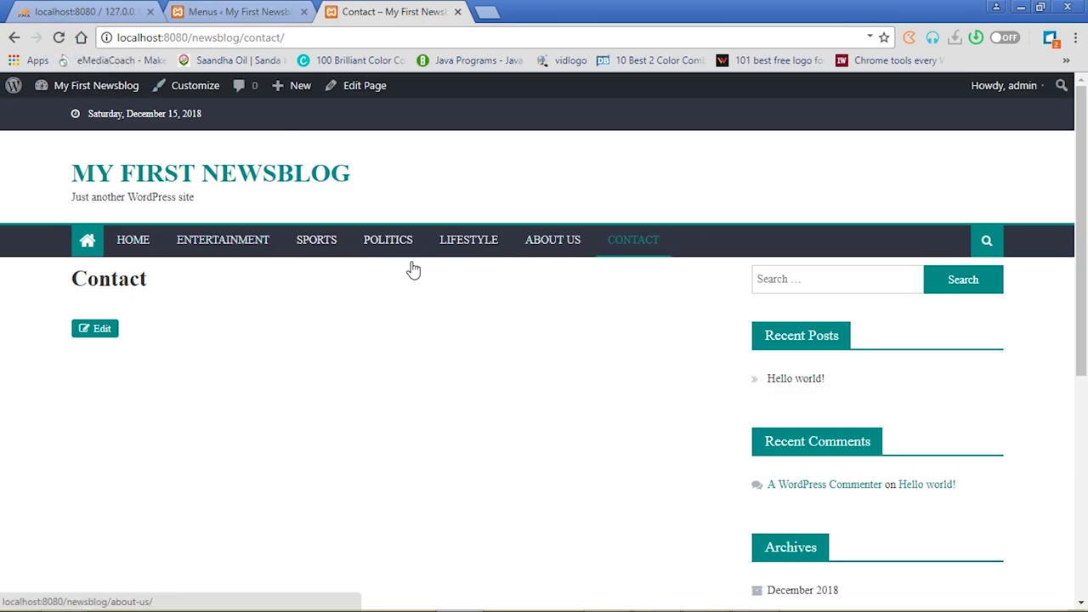
pyautogui.click(140, 246)
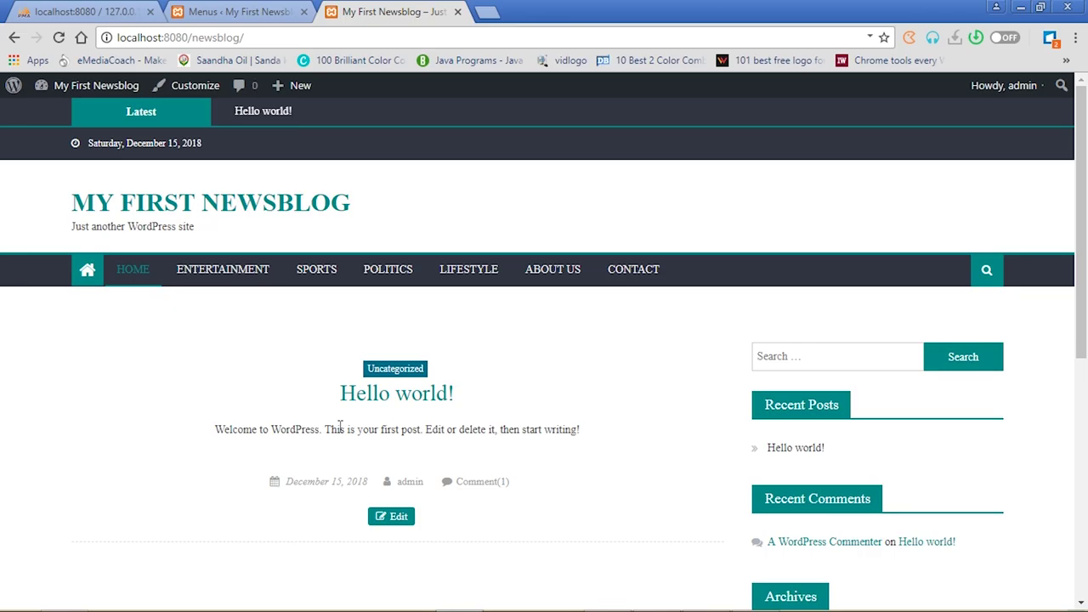
pyautogui.click(230, 18)
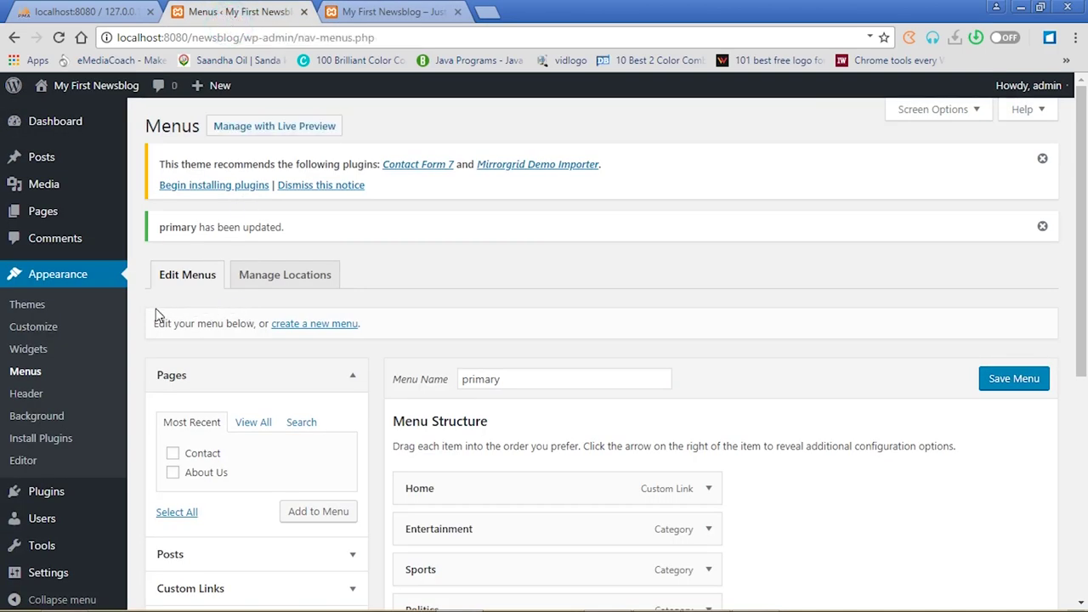
pyautogui.moveTo(72, 210)
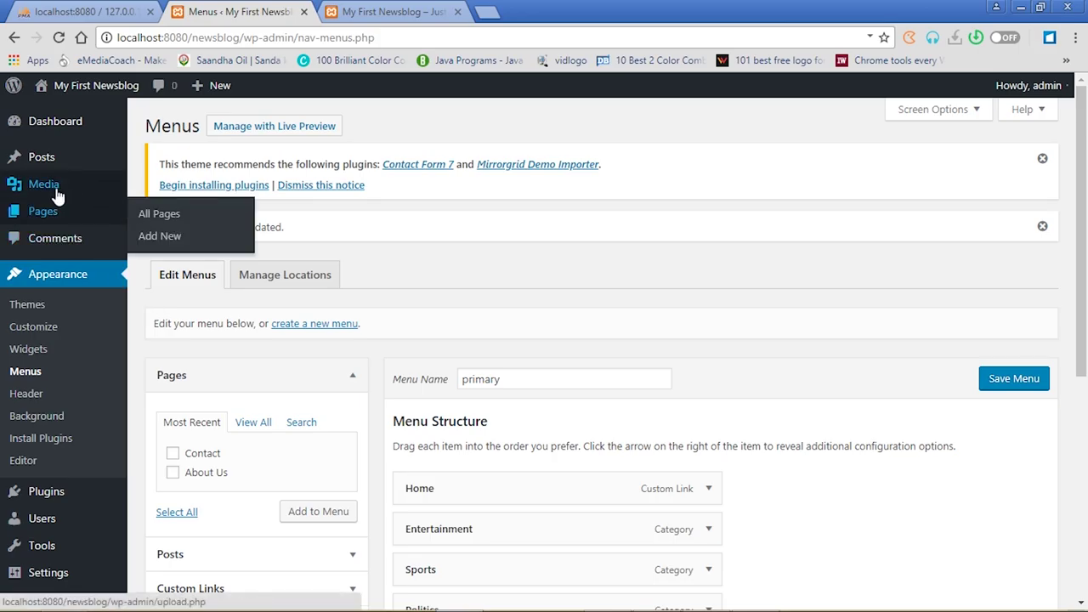
# Move the Hello world! post to the Trash from the Posts list
pyautogui.click(46, 165)
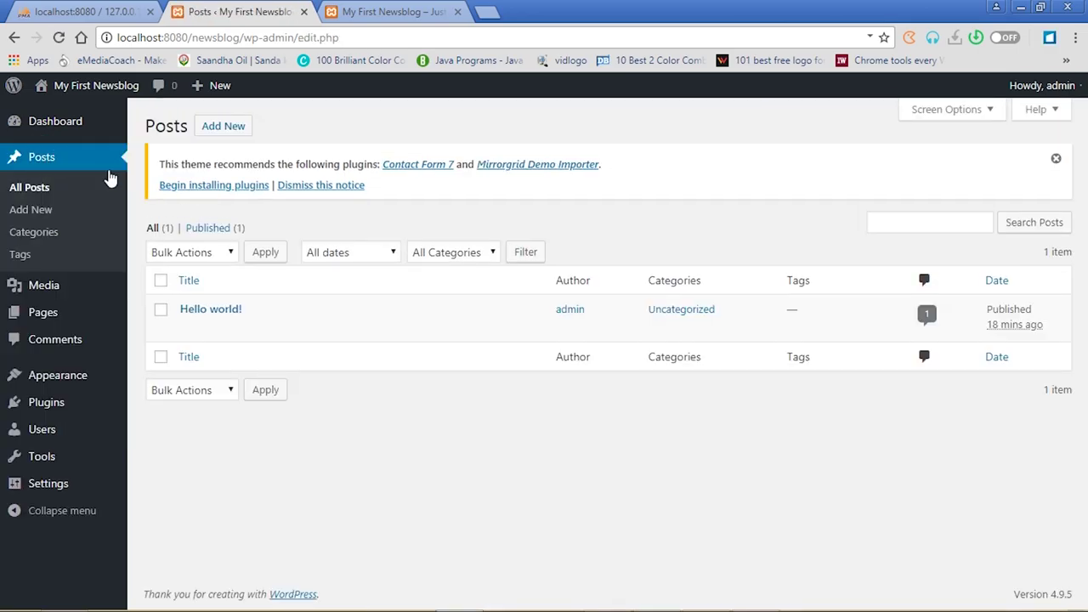
pyautogui.click(392, 10)
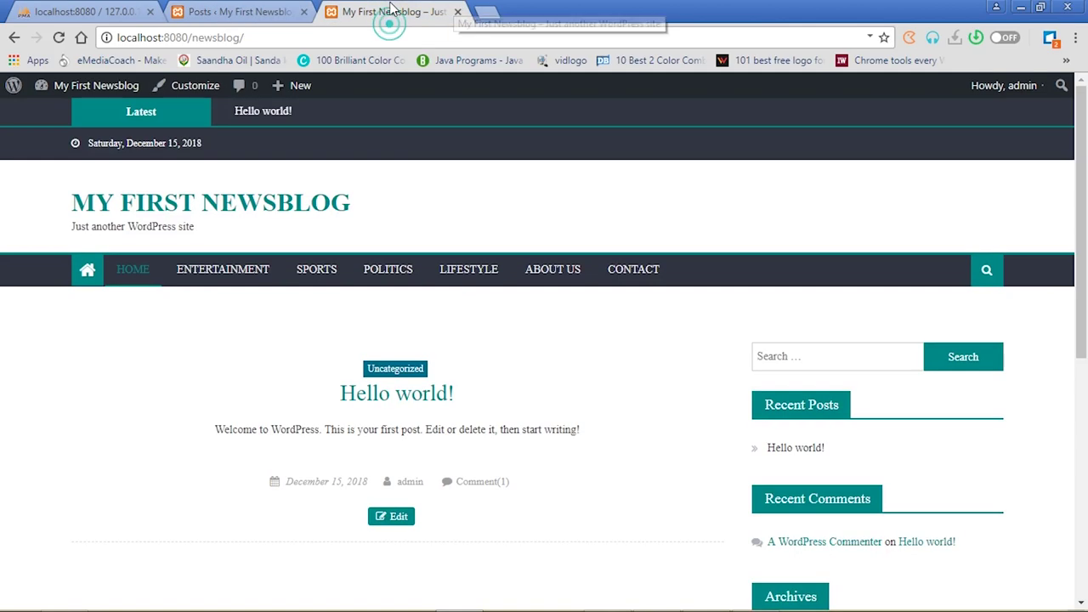
pyautogui.click(261, 10)
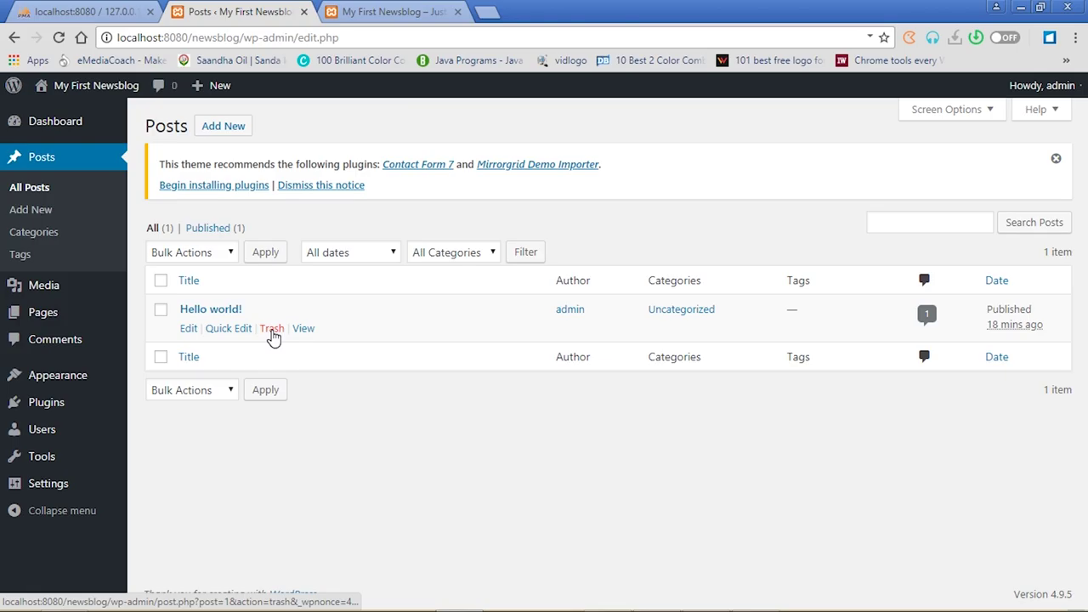
pyautogui.click(273, 332)
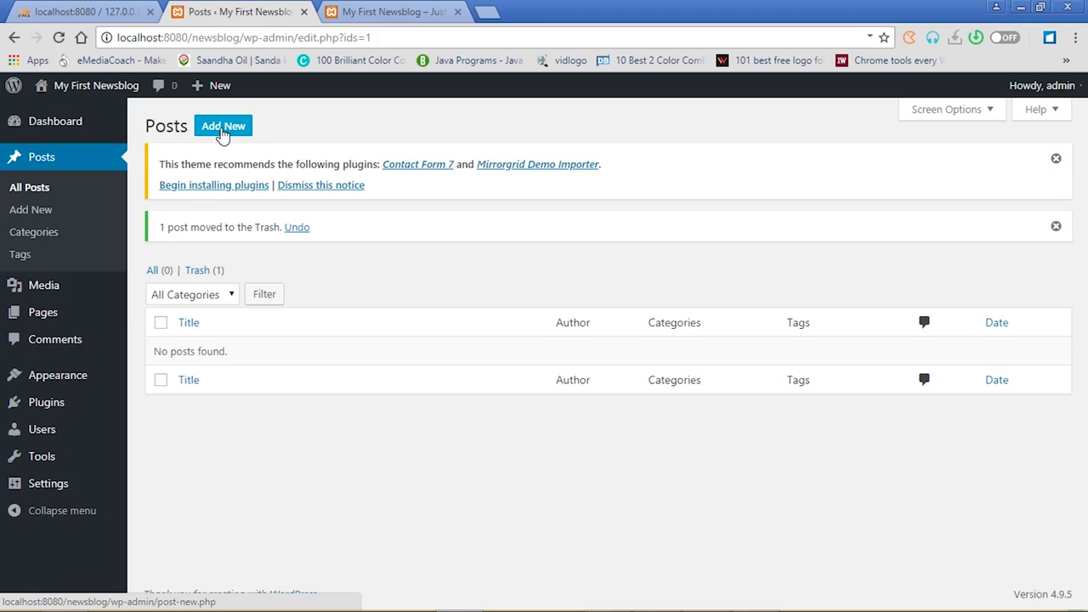
# Dismiss the post-trashed and plugin recommendation notices, then start a new post
pyautogui.click(1056, 227)
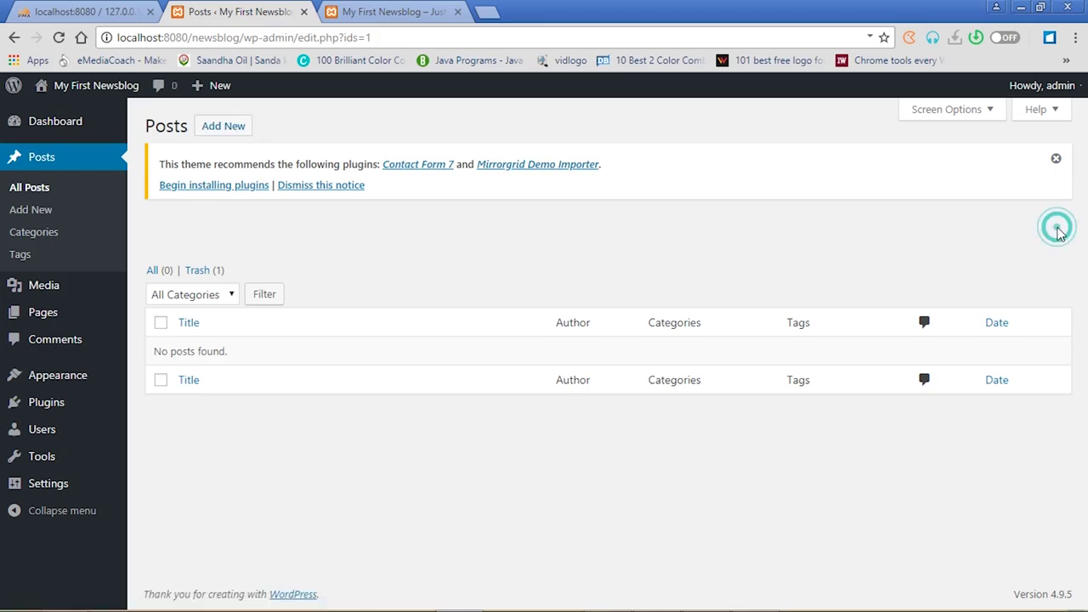
pyautogui.click(1056, 160)
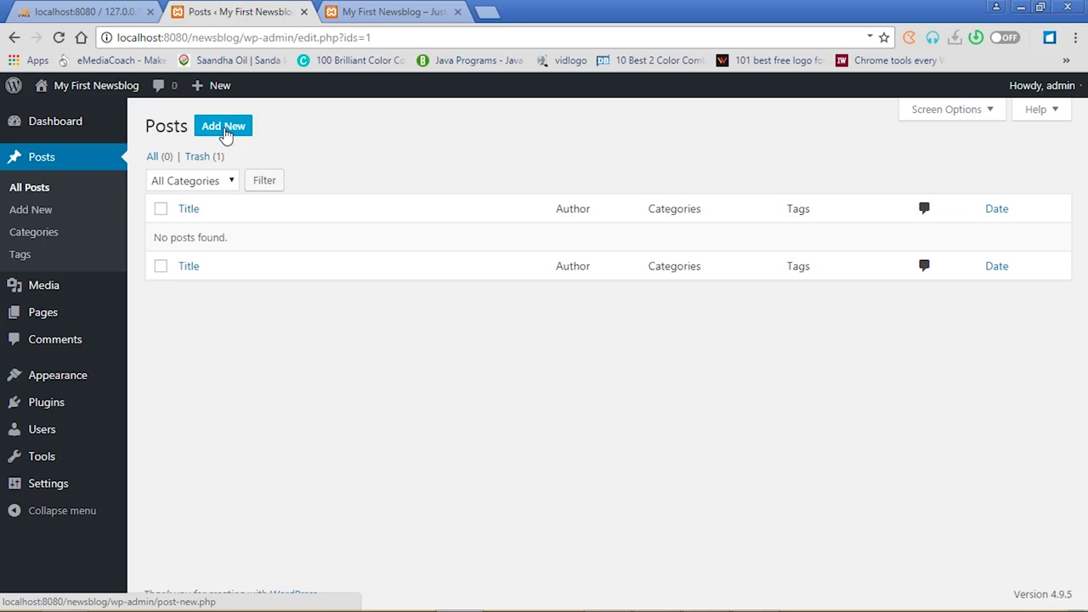
pyautogui.click(225, 130)
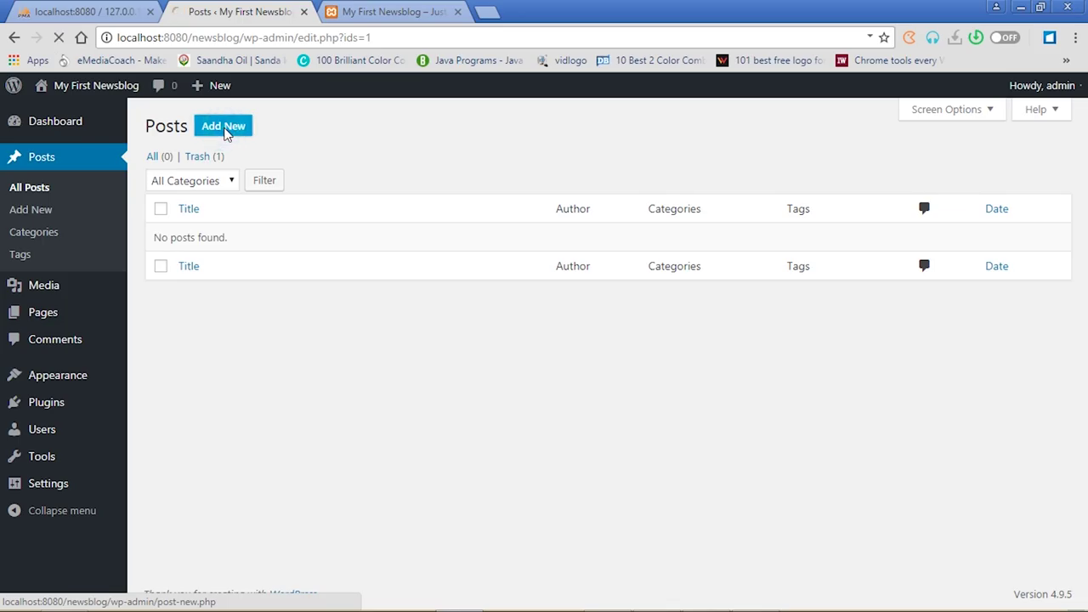
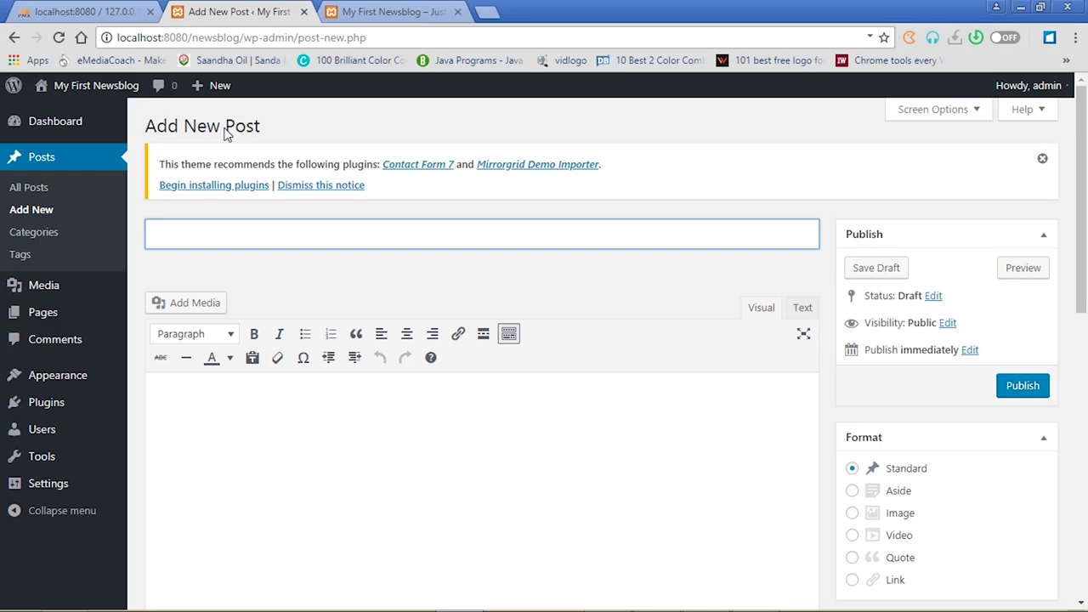
# Title the new post 'Entertainment One', paste the lorem ipsum paragraphs into the body, and dismiss the plugin notice
pyautogui.write('Entertainment ')
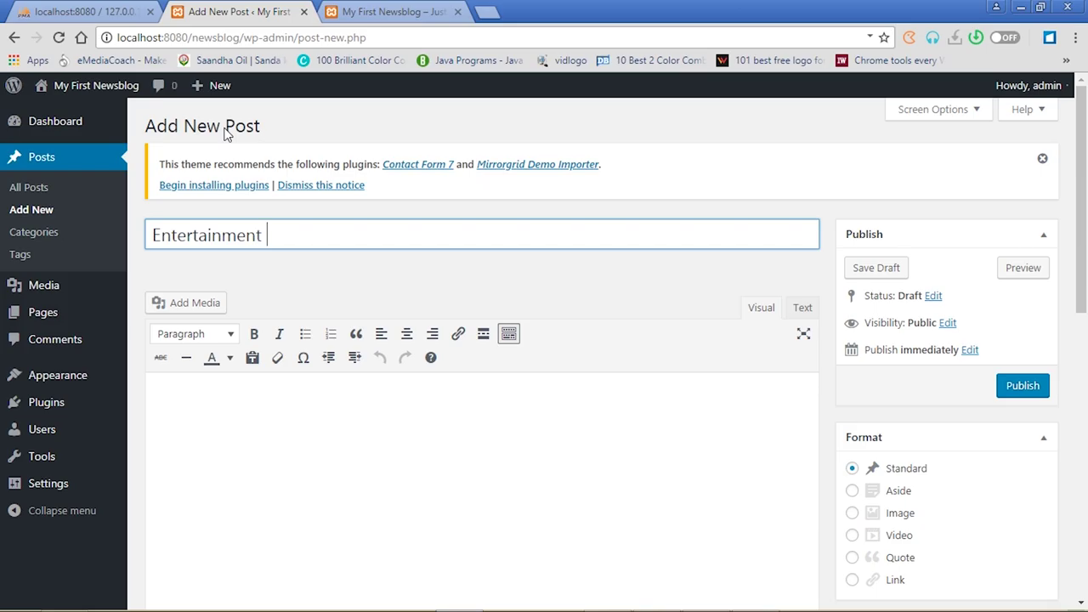
pyautogui.write('One')
pyautogui.click(243, 397)
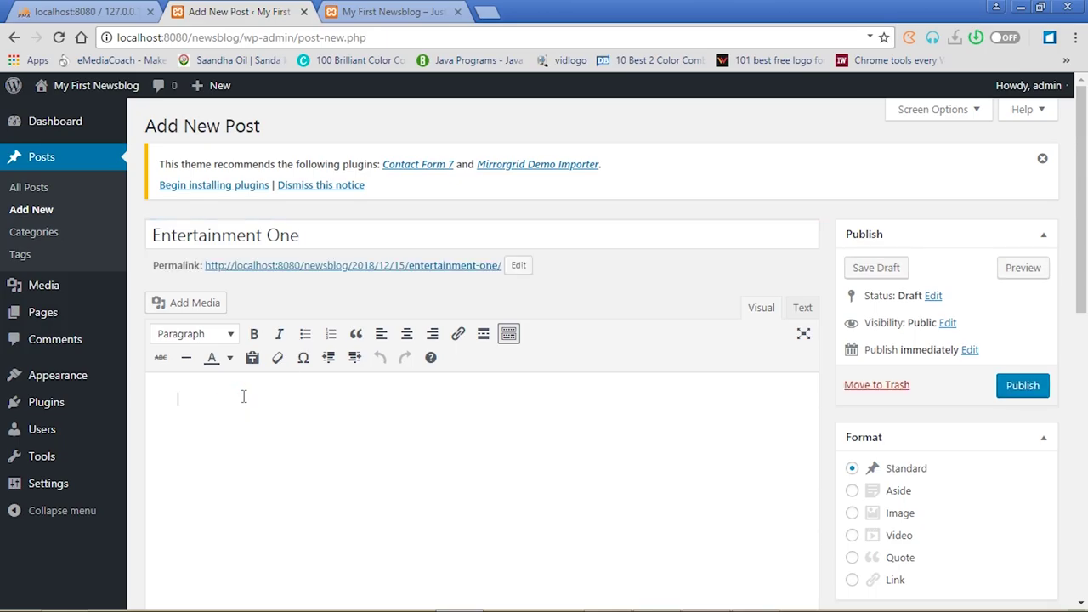
pyautogui.hotkey('ctrl', 'v')
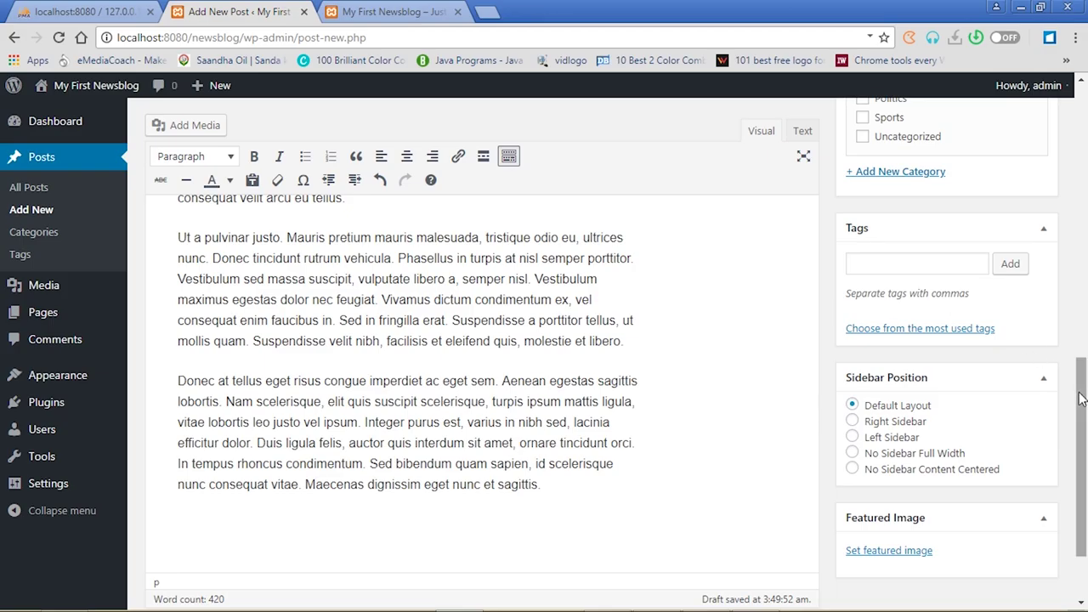
pyautogui.moveTo(1082, 399); pyautogui.dragTo(1086, 126)
pyautogui.click(1043, 138)
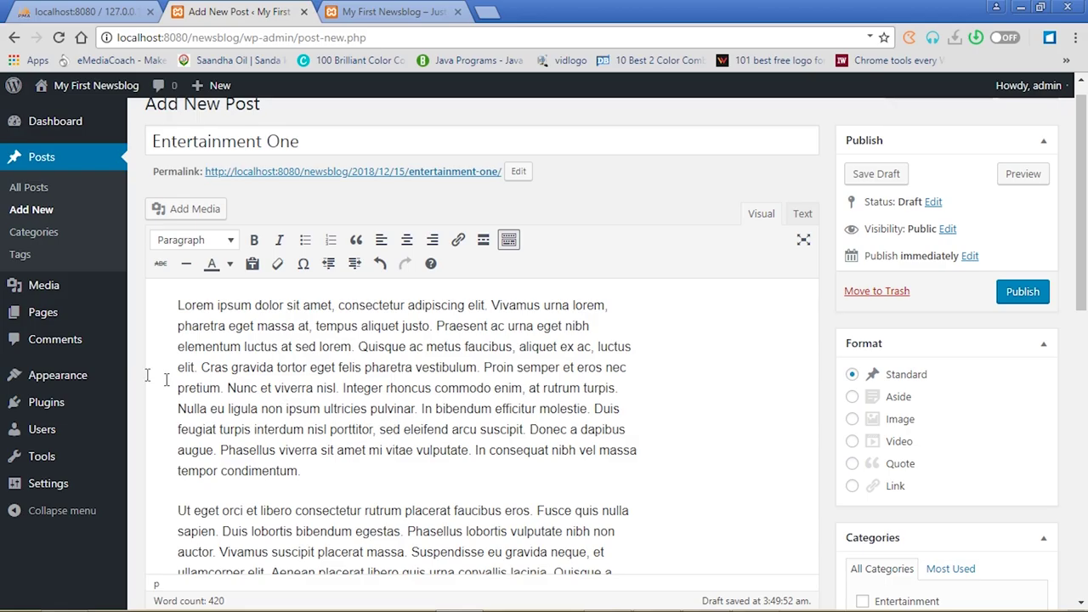
# With the cursor before the first paragraph, start a media upload and open the IT OFFICE folder on drive E:
pyautogui.click(176, 307)
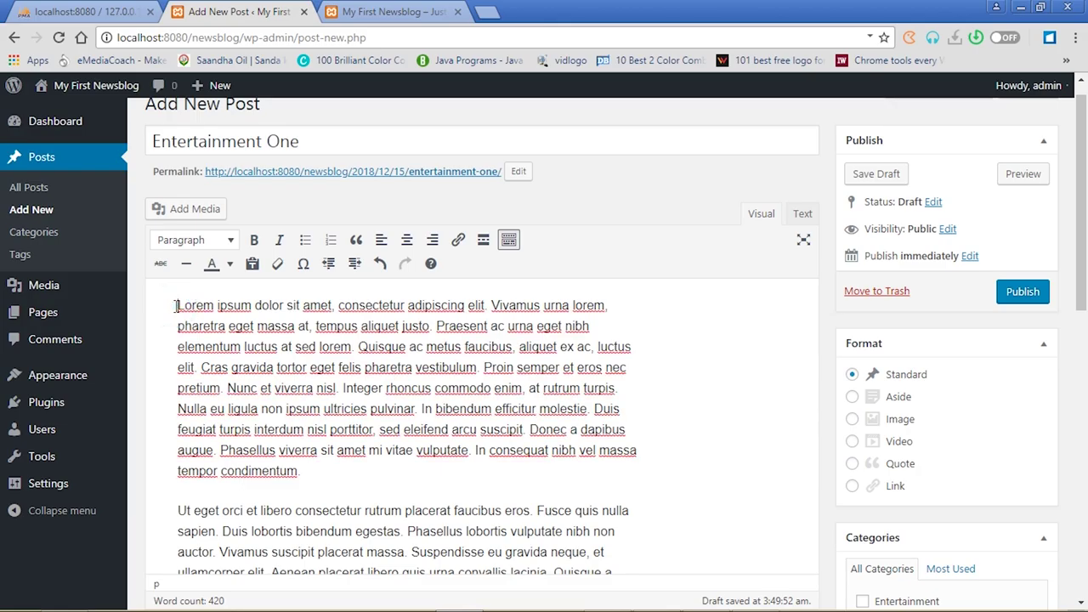
pyautogui.click(188, 213)
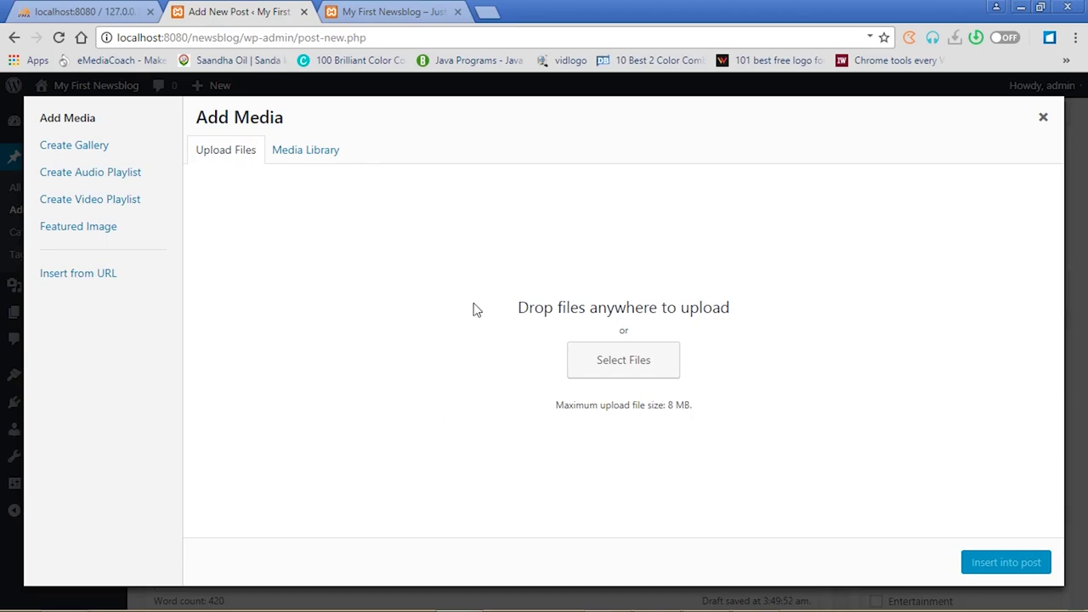
pyautogui.click(626, 370)
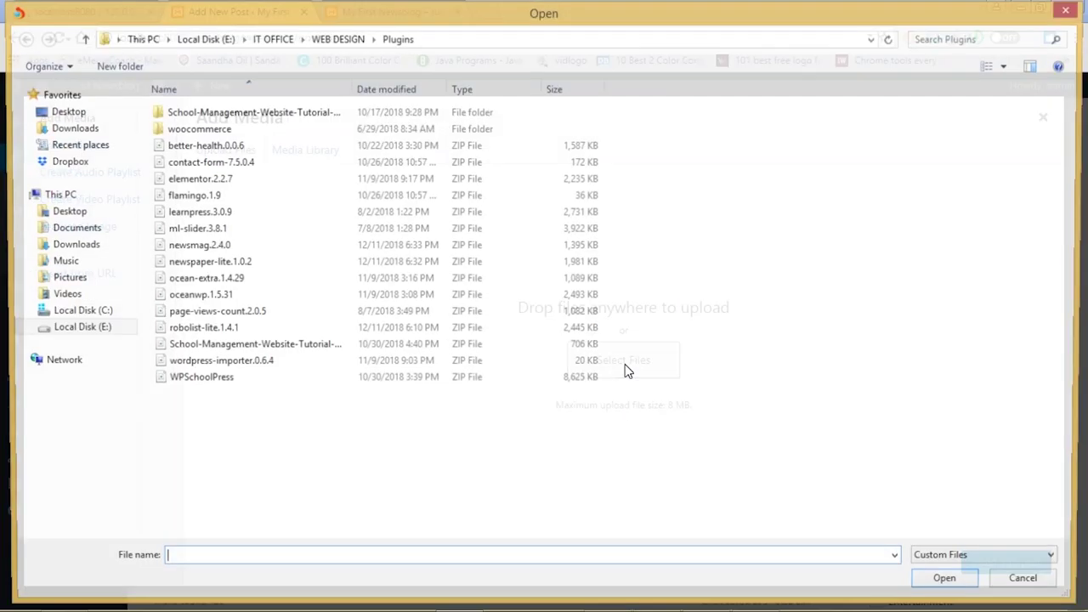
pyautogui.click(98, 336)
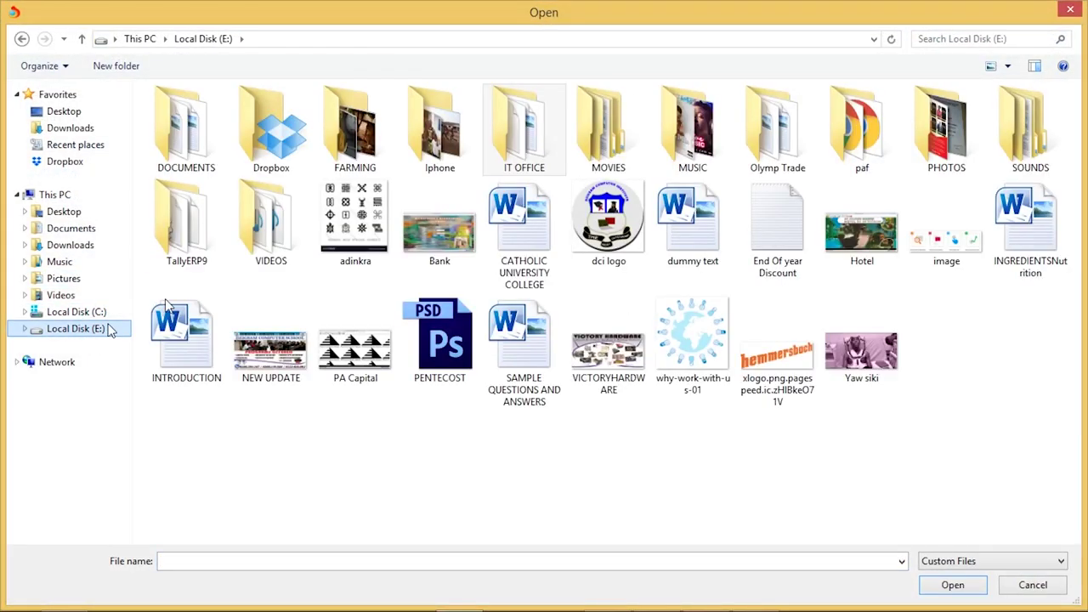
pyautogui.click(524, 153)
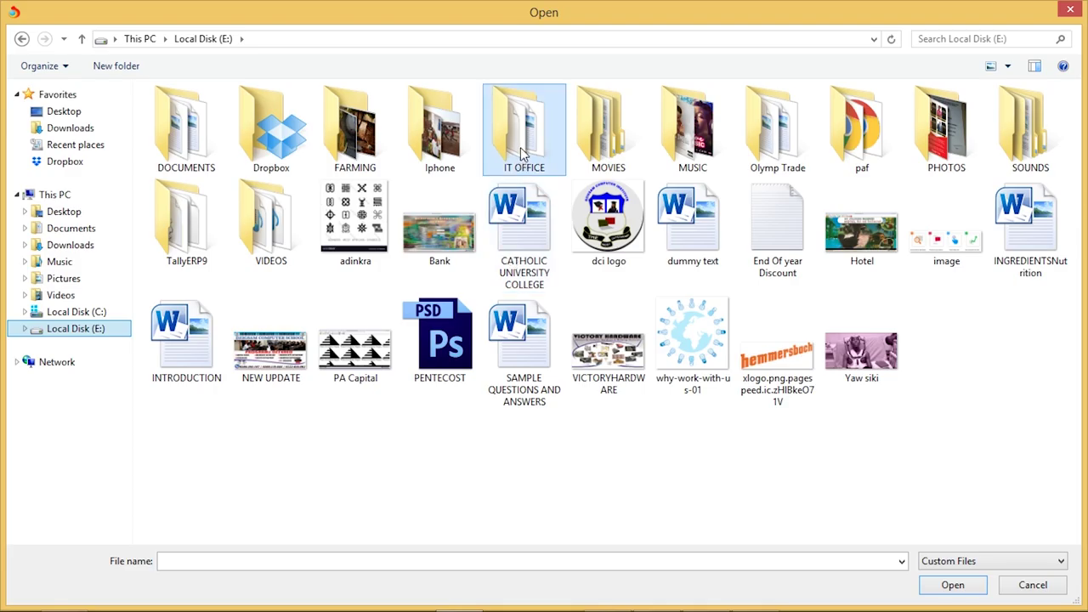
pyautogui.doubleClick(524, 153)
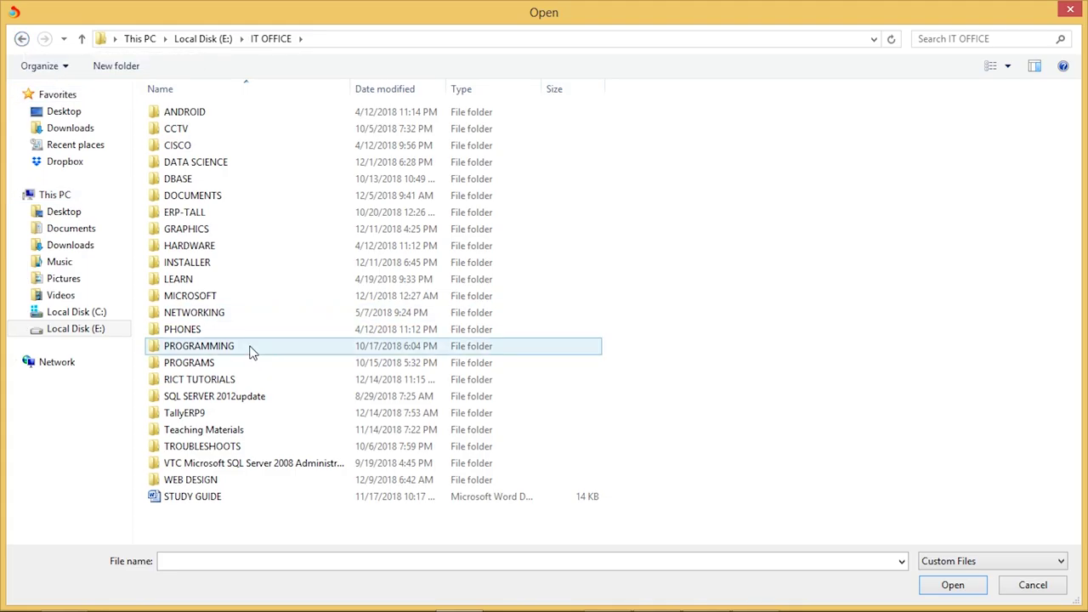
# Upload images 5–22 from GRAPHICS\STOCKS\80 interior designs
pyautogui.doubleClick(195, 234)
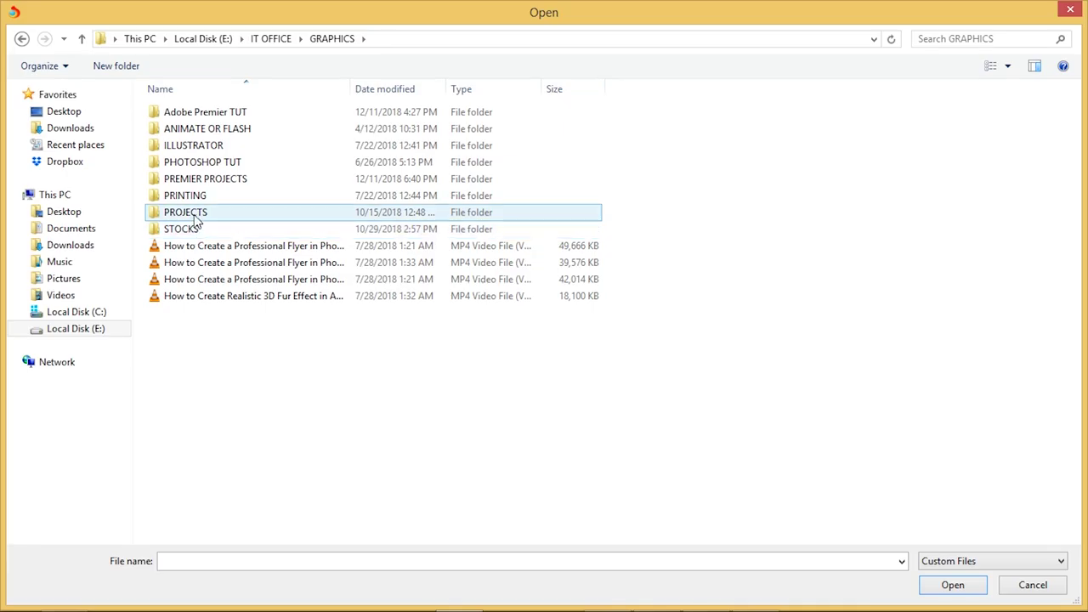
pyautogui.doubleClick(194, 231)
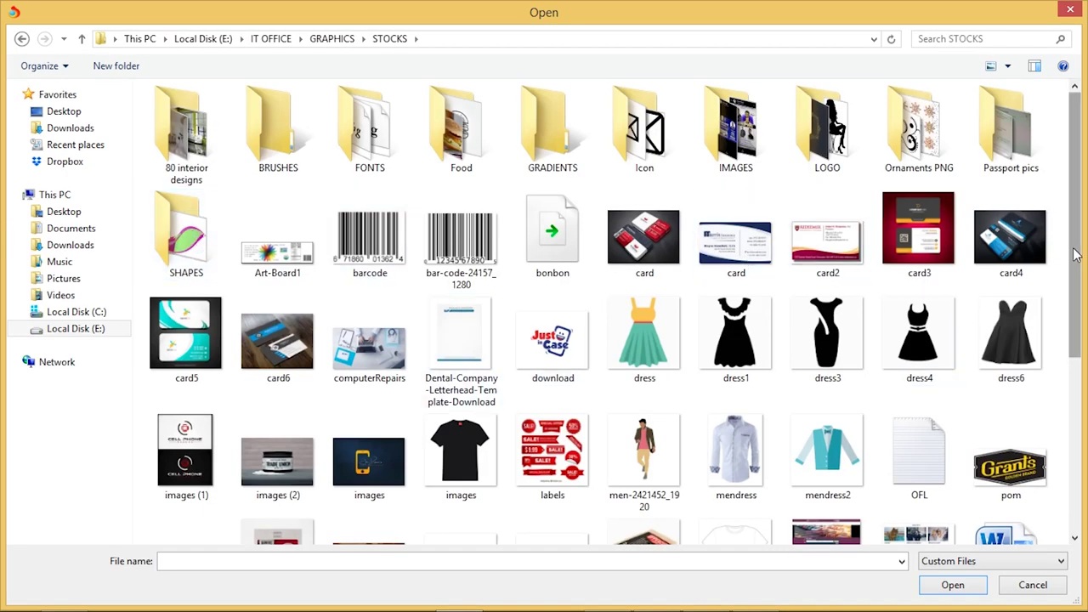
pyautogui.scroll(-5, 1076, 256)
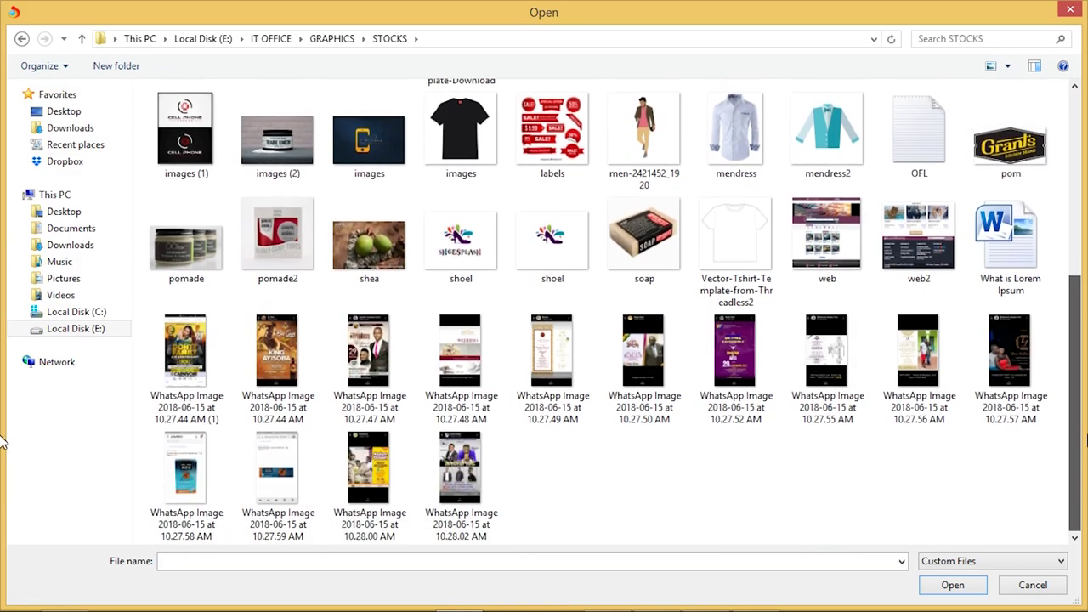
pyautogui.scroll(5, 3, 442)
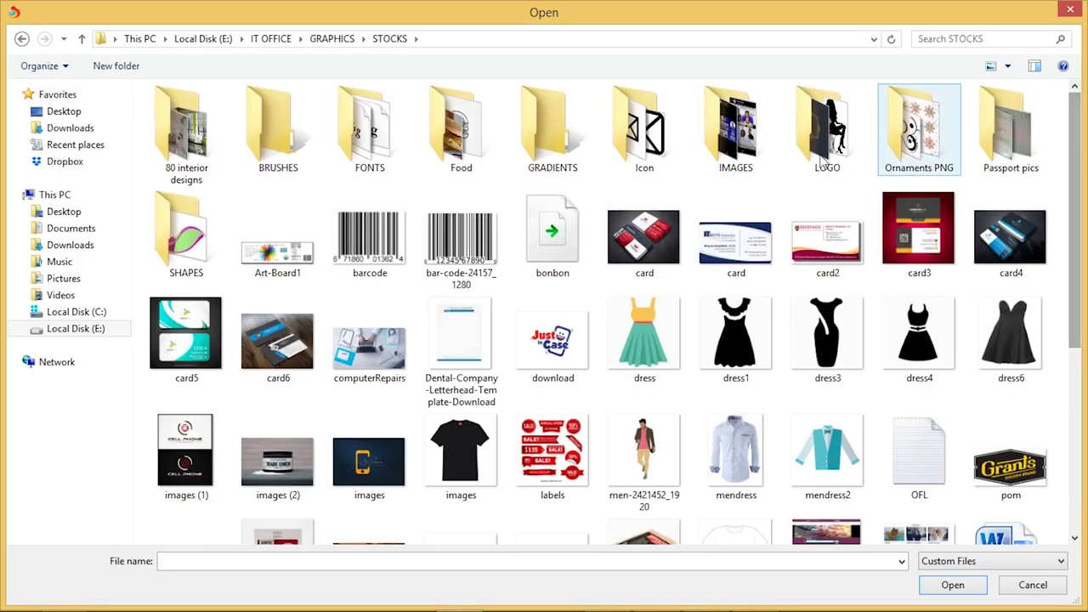
pyautogui.doubleClick(190, 139)
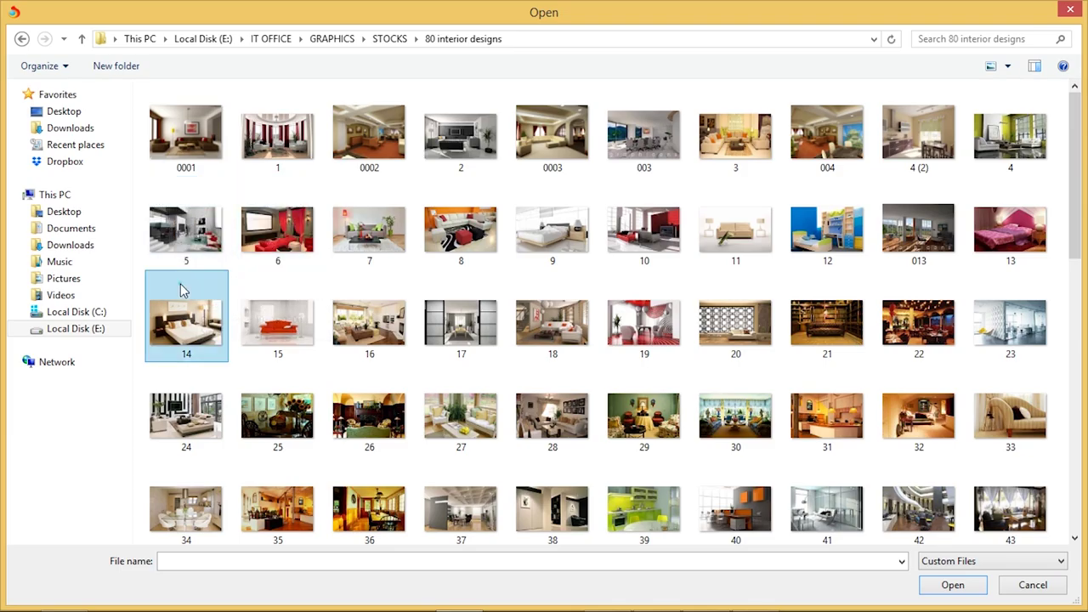
pyautogui.moveTo(182, 283); pyautogui.dragTo(935, 225)
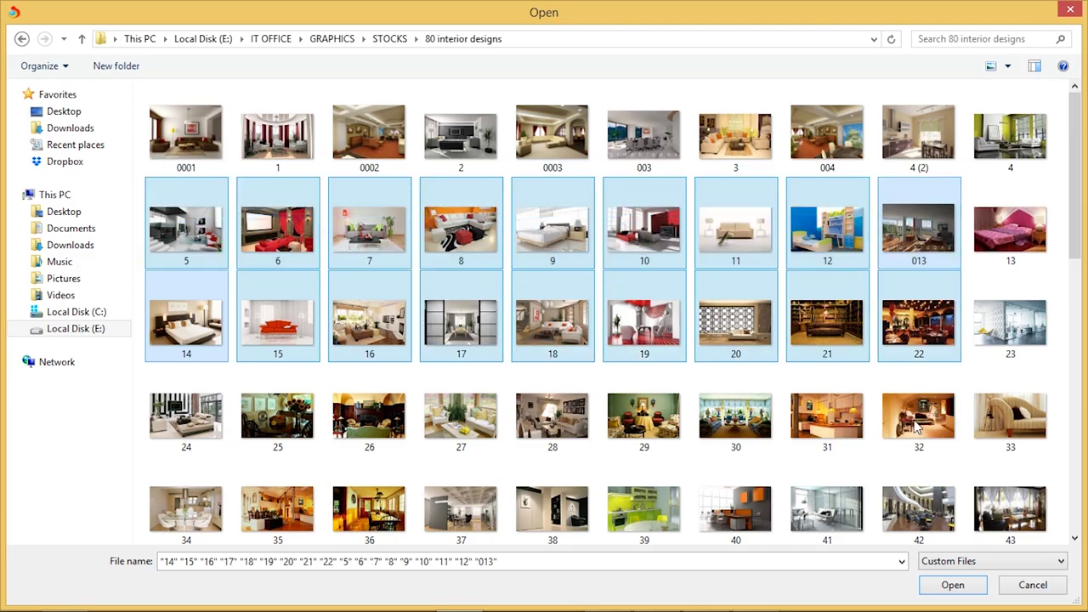
pyautogui.click(951, 587)
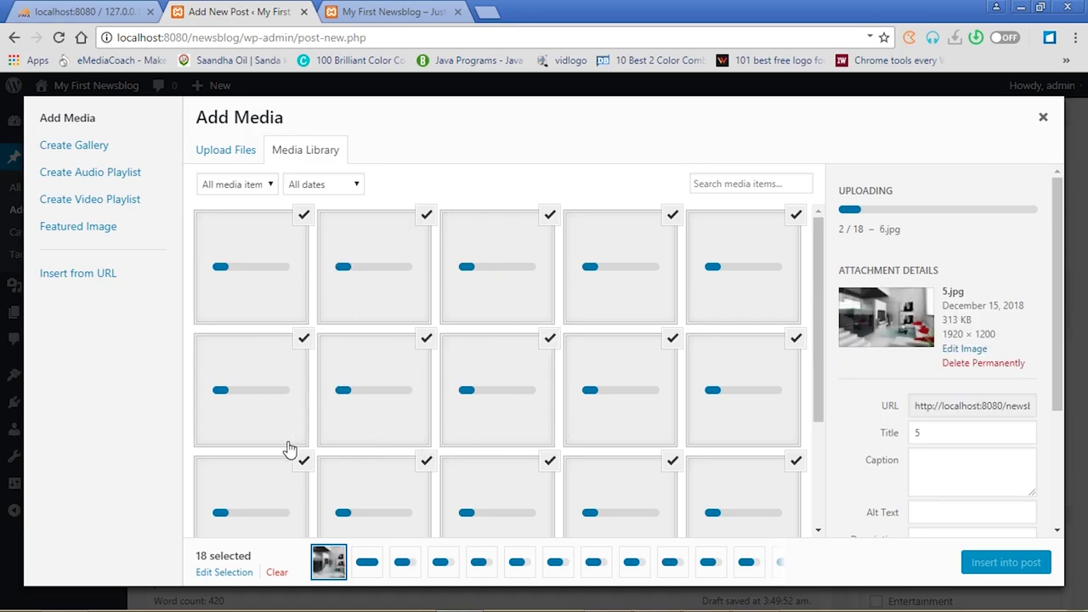
# Select the orange corner-sofa photo 8.jpg and change its alt text to 'room'
pyautogui.moveTo(1057, 238); pyautogui.dragTo(1069, 189)
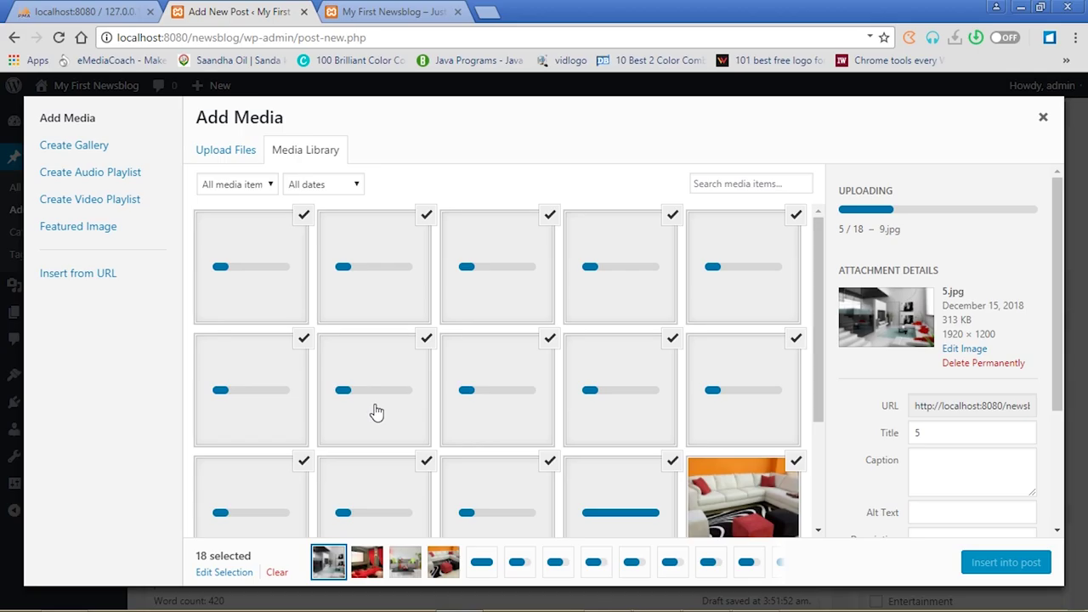
pyautogui.click(762, 498)
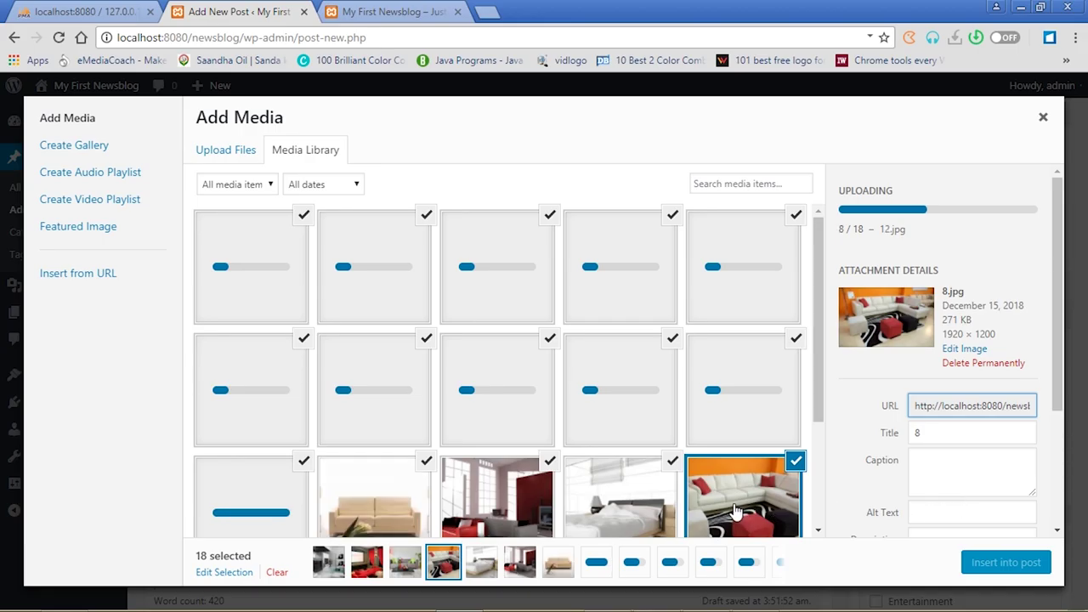
pyautogui.click(923, 510)
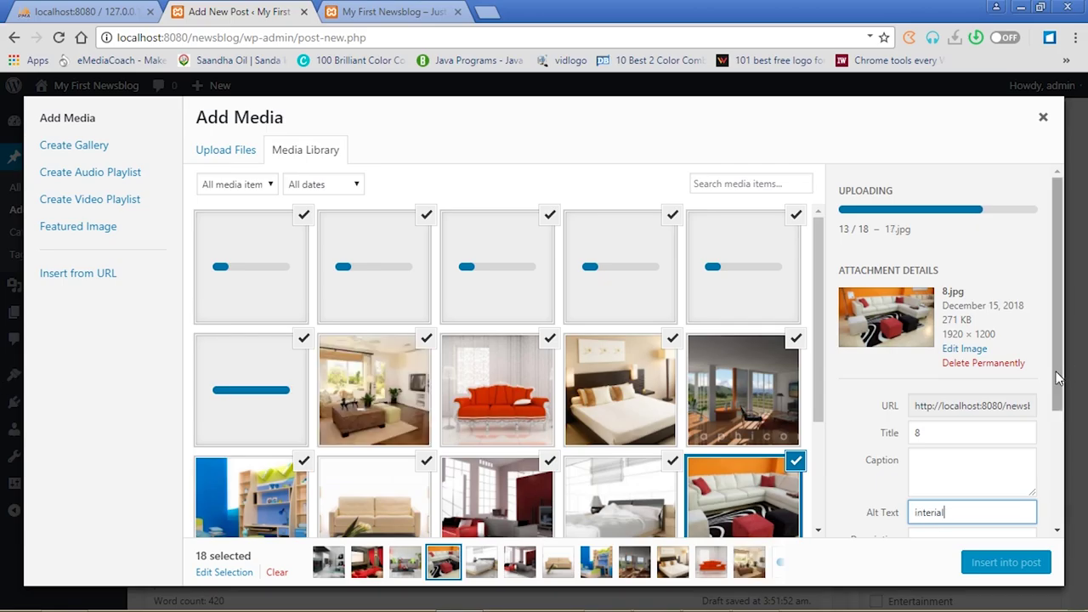
pyautogui.moveTo(1062, 376); pyautogui.dragTo(1063, 423)
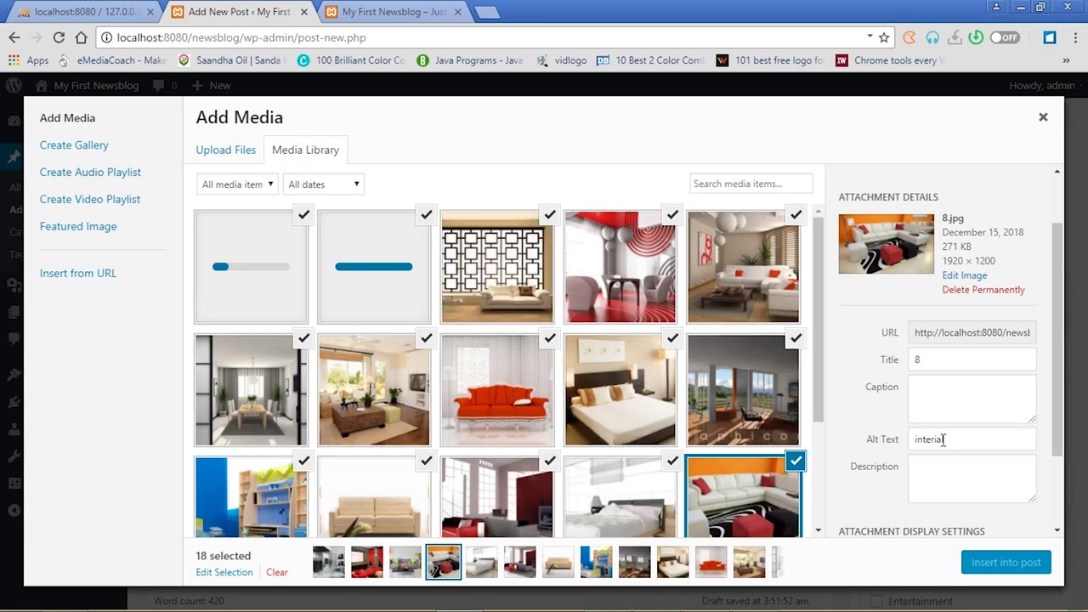
pyautogui.click(949, 437)
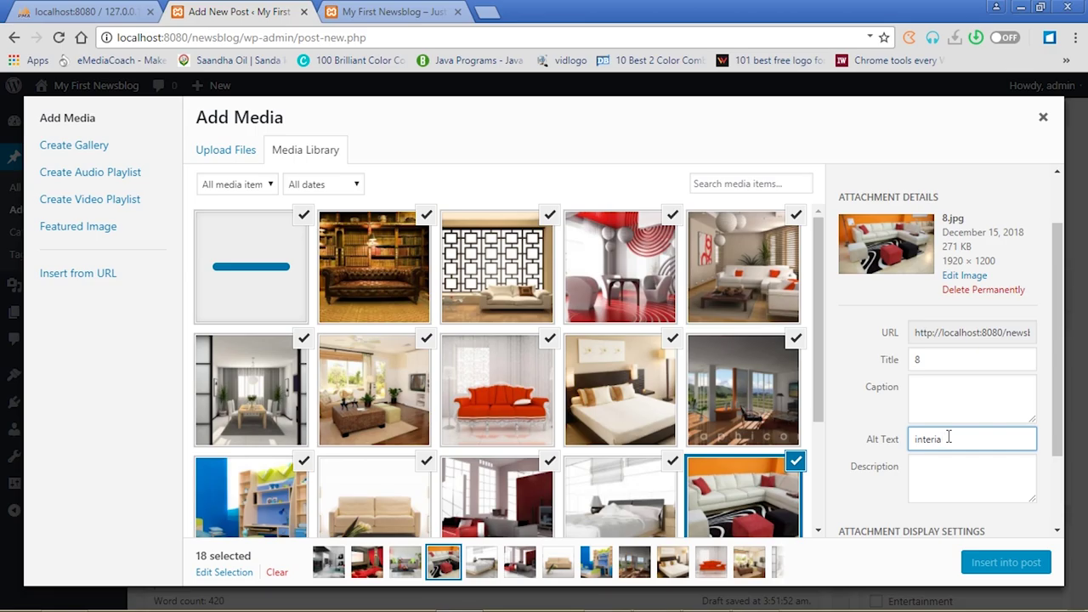
pyautogui.press('BackSpace')
pyautogui.press('BackSpace')
pyautogui.press('BackSpace')
pyautogui.press('BackSpace')
pyautogui.press('BackSpace')
pyautogui.press('BackSpace')
pyautogui.write('room')
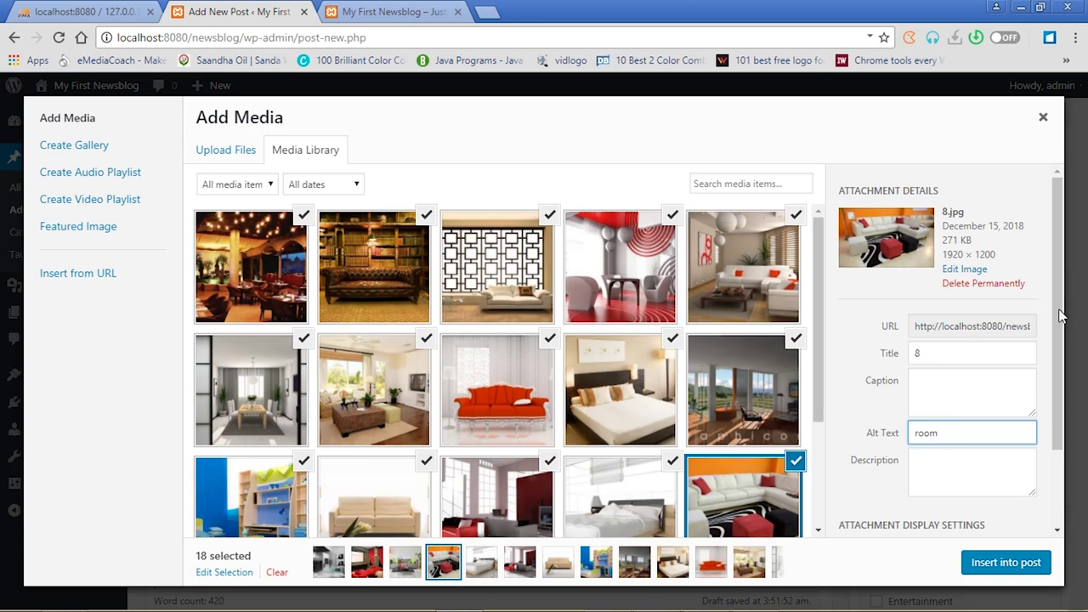
# Leave only 8.jpg selected and insert it at the top of the post
pyautogui.scroll(-2, 1057, 423)
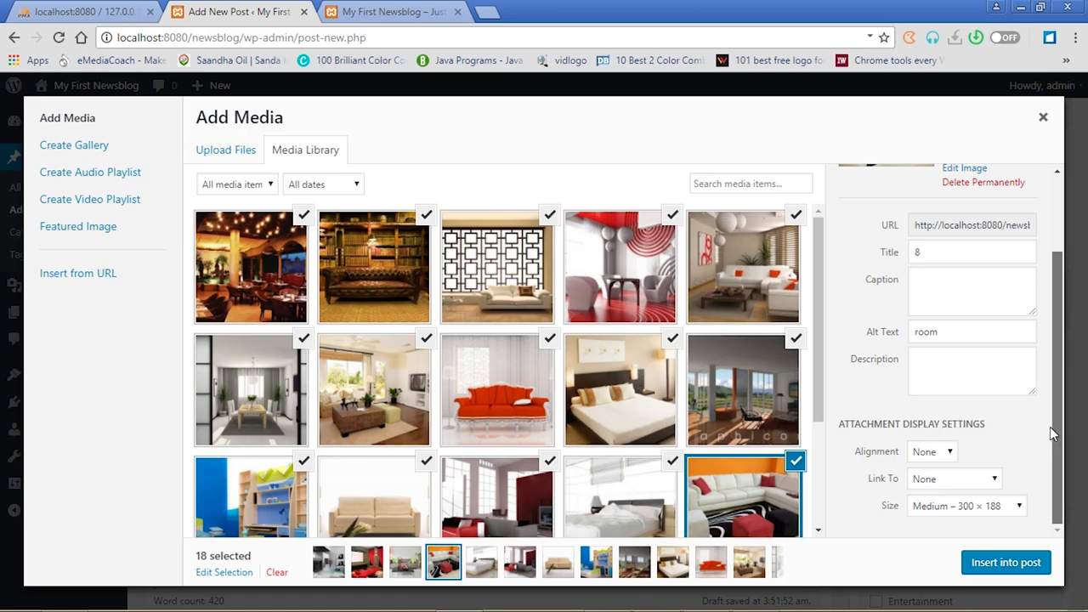
pyautogui.moveTo(817, 408); pyautogui.dragTo(823, 346)
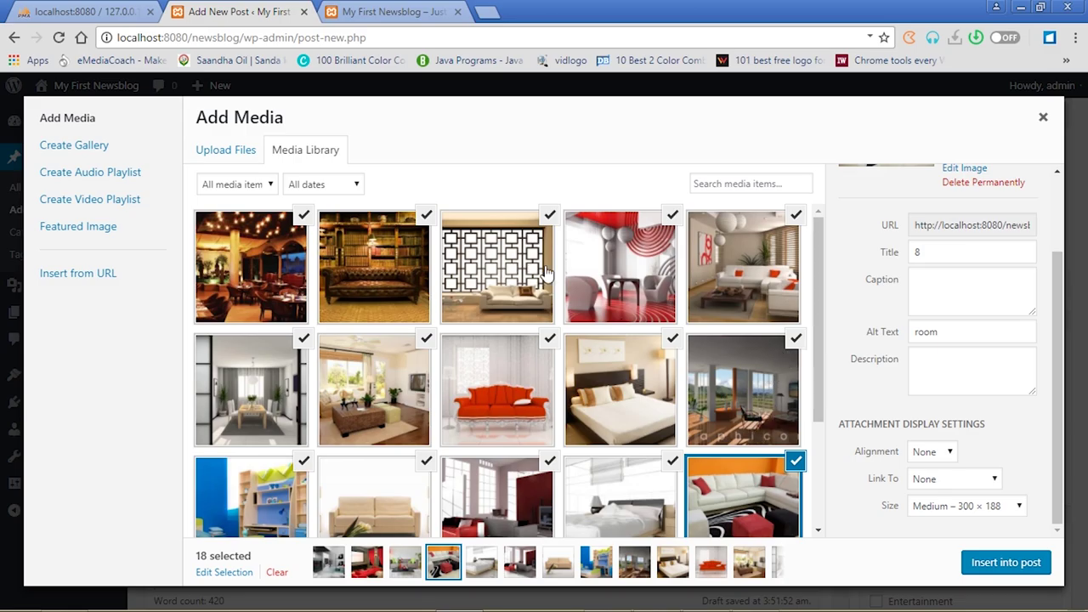
pyautogui.click(720, 494)
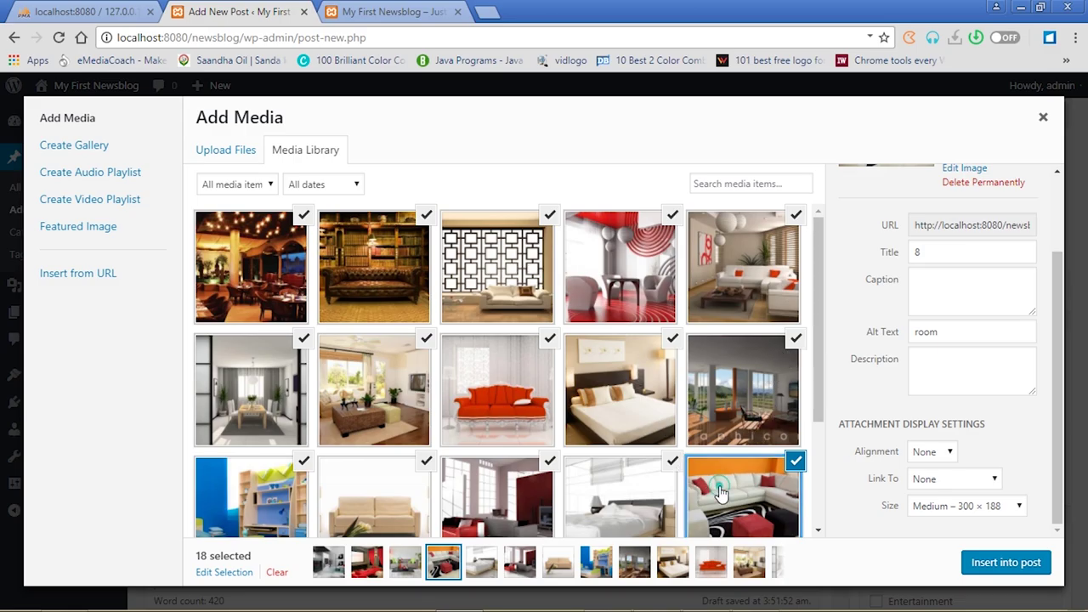
pyautogui.click(720, 493)
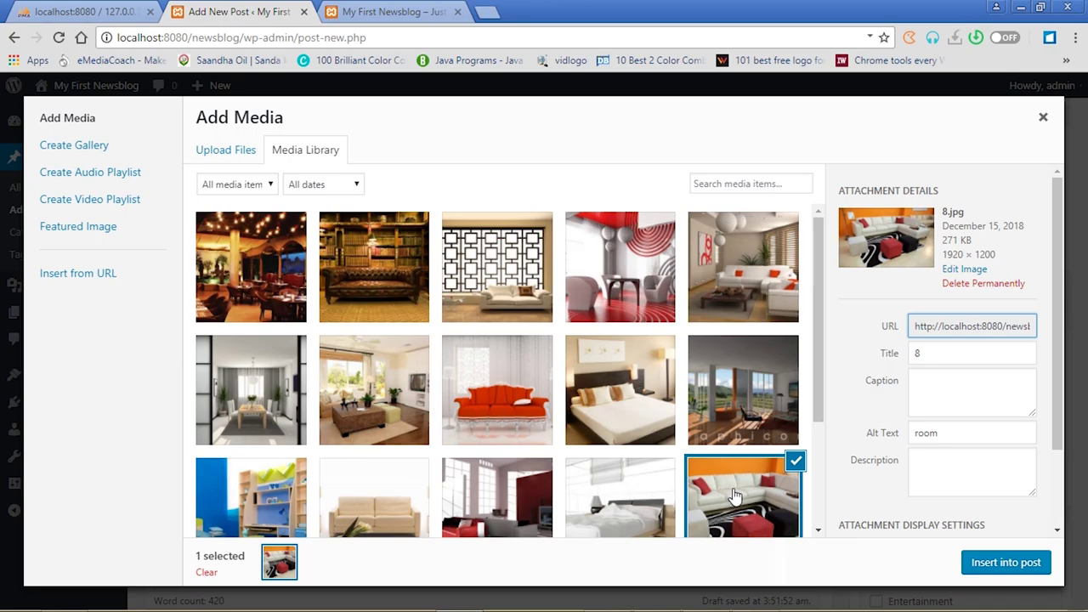
pyautogui.click(997, 564)
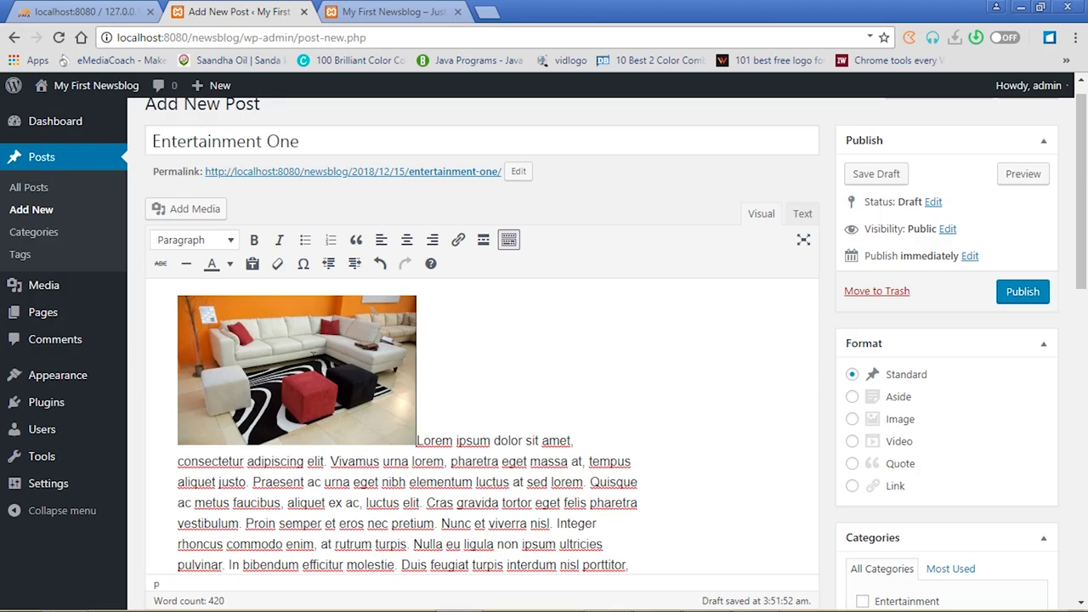
pyautogui.click(298, 349)
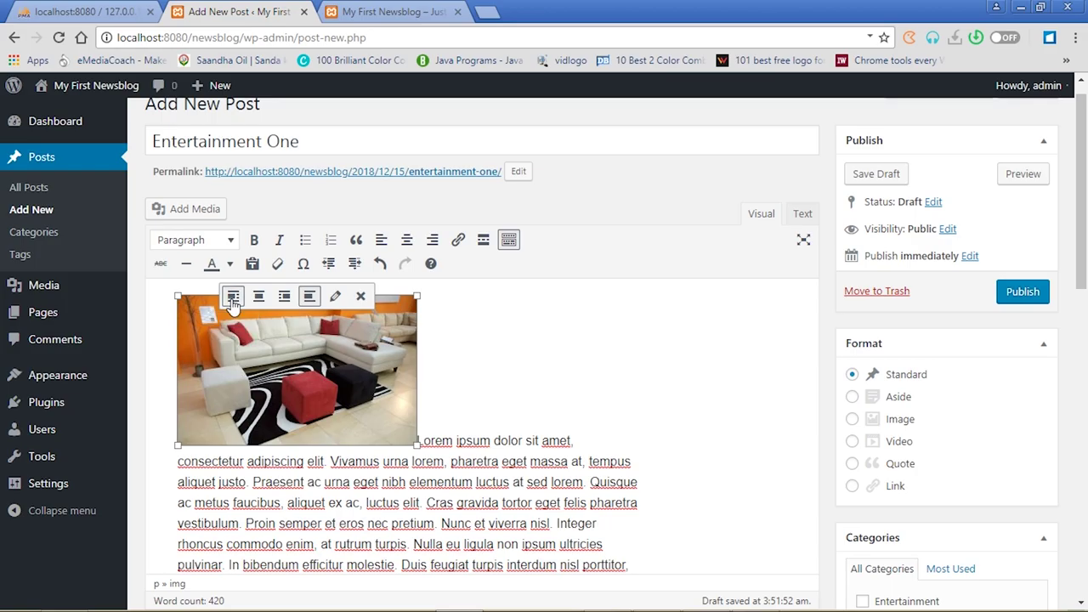
pyautogui.click(233, 298)
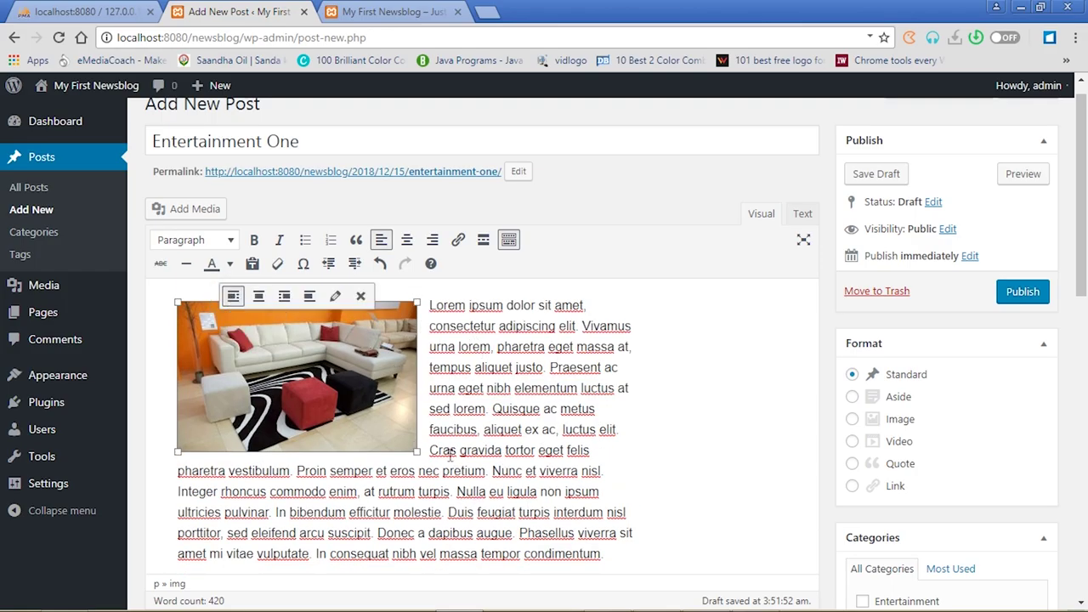
pyautogui.moveTo(1080, 223); pyautogui.dragTo(1079, 170)
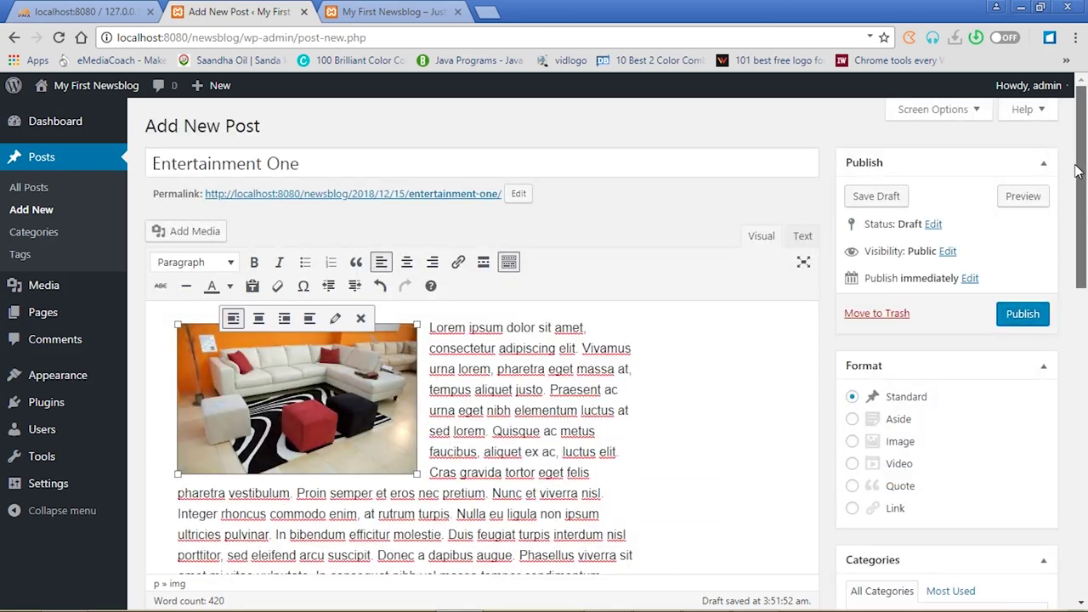
pyautogui.moveTo(1085, 221); pyautogui.dragTo(1085, 343)
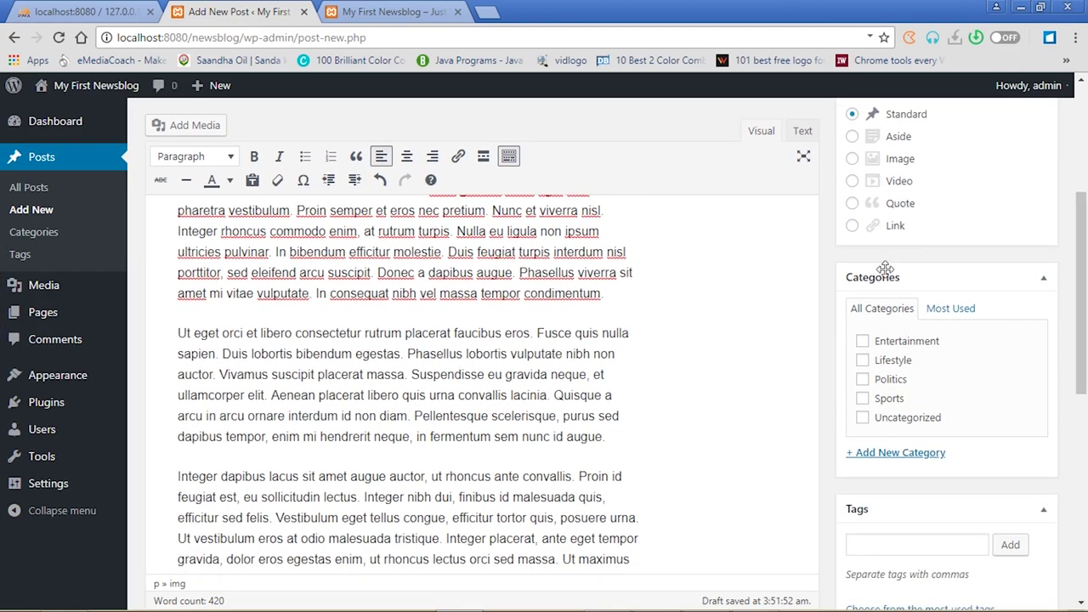
# Tick the Entertainment category, briefly checking the blog's front page
pyautogui.click(863, 347)
pyautogui.moveTo(1085, 304); pyautogui.dragTo(1086, 344)
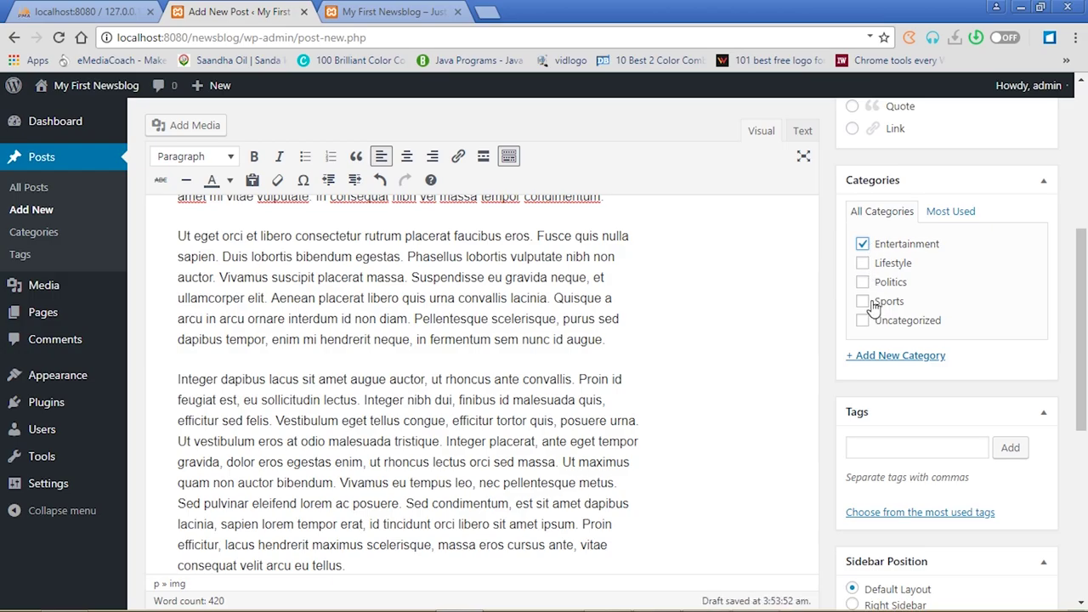
pyautogui.click(383, 10)
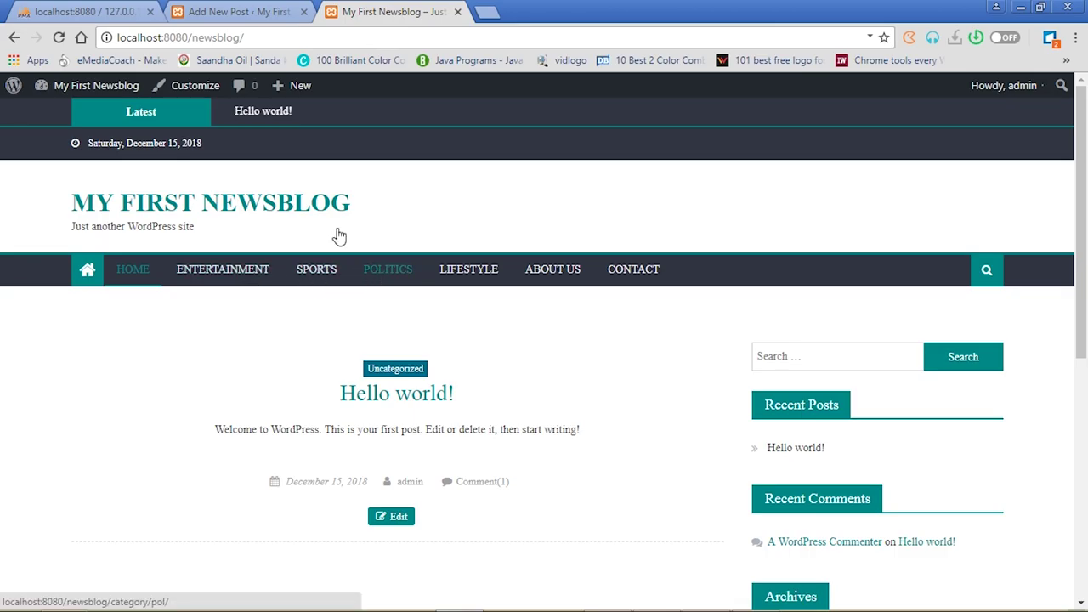
pyautogui.click(222, 11)
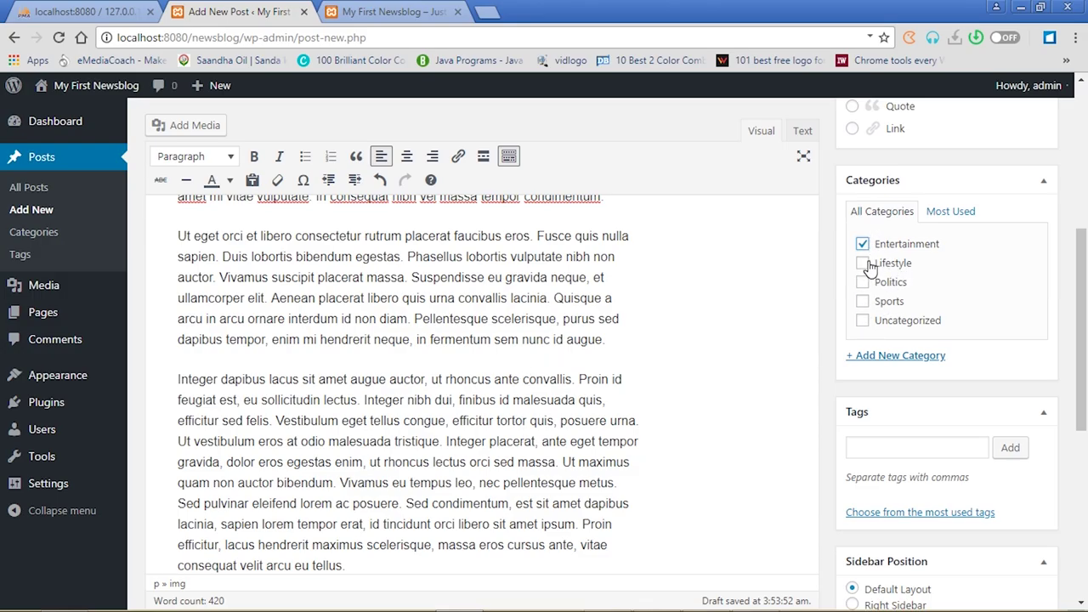
# Add the tags sarkodie and sackcess to the post
pyautogui.click(879, 450)
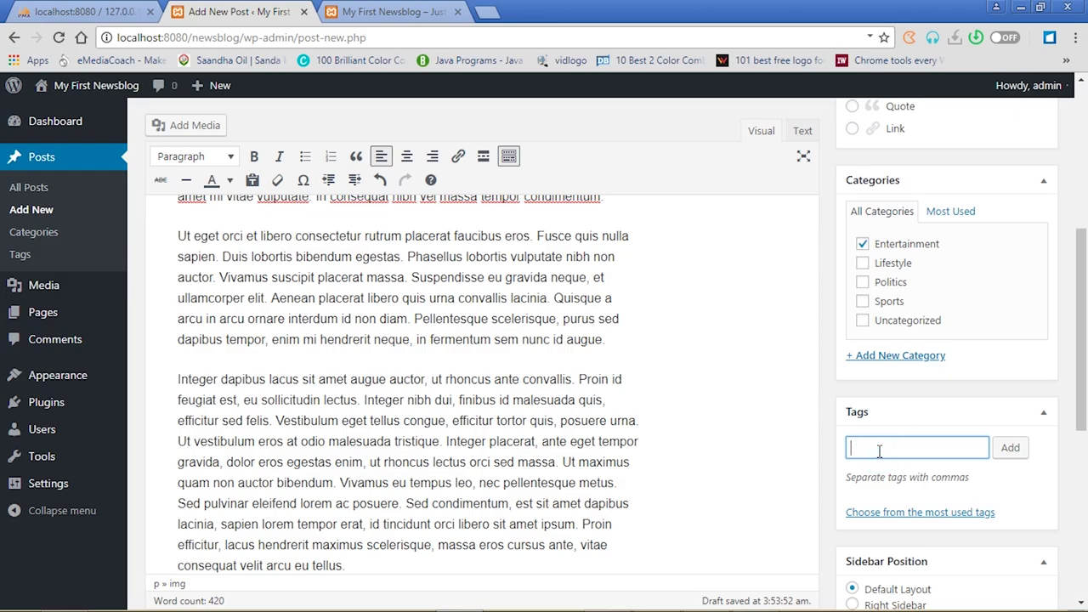
pyautogui.write('sarkodie, sackcess,')
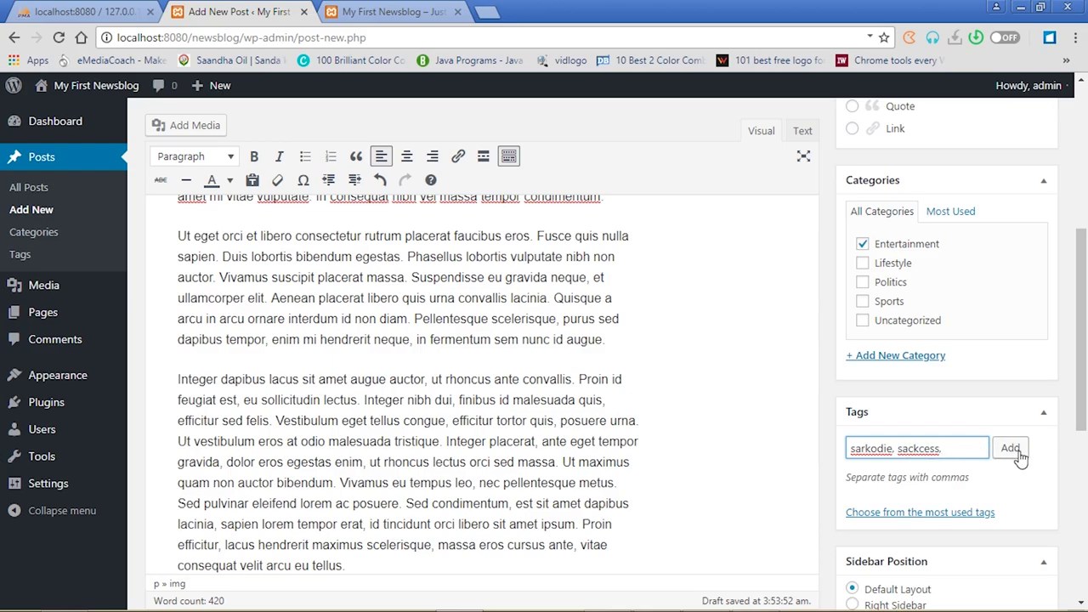
pyautogui.click(1016, 452)
pyautogui.moveTo(1085, 404); pyautogui.dragTo(1085, 284)
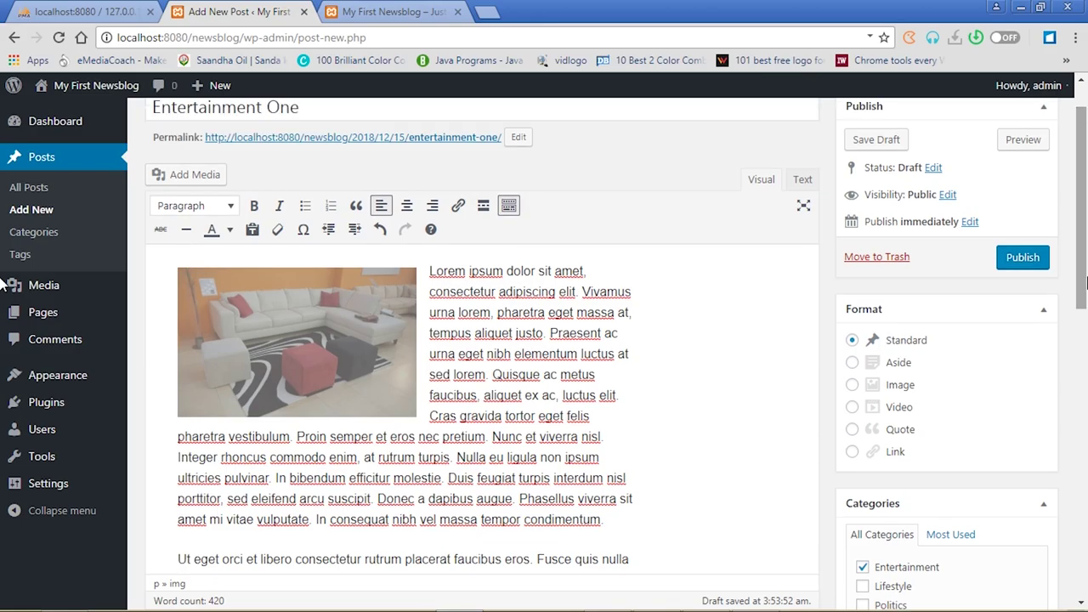
# Publish Entertainment One and reload the blog's front page
pyautogui.click(1026, 266)
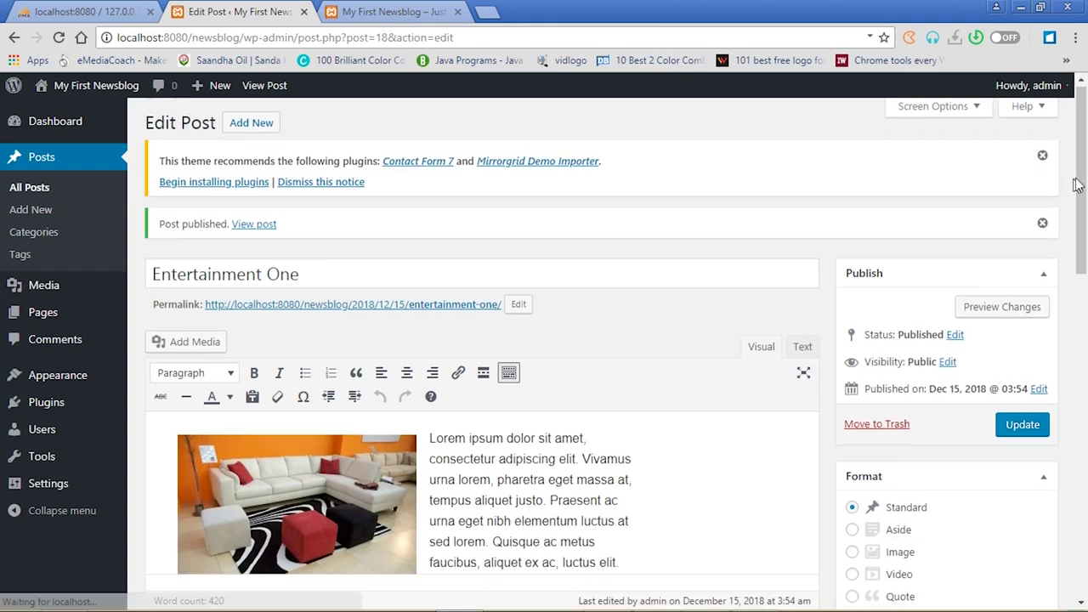
pyautogui.moveTo(1078, 163); pyautogui.dragTo(1073, 225)
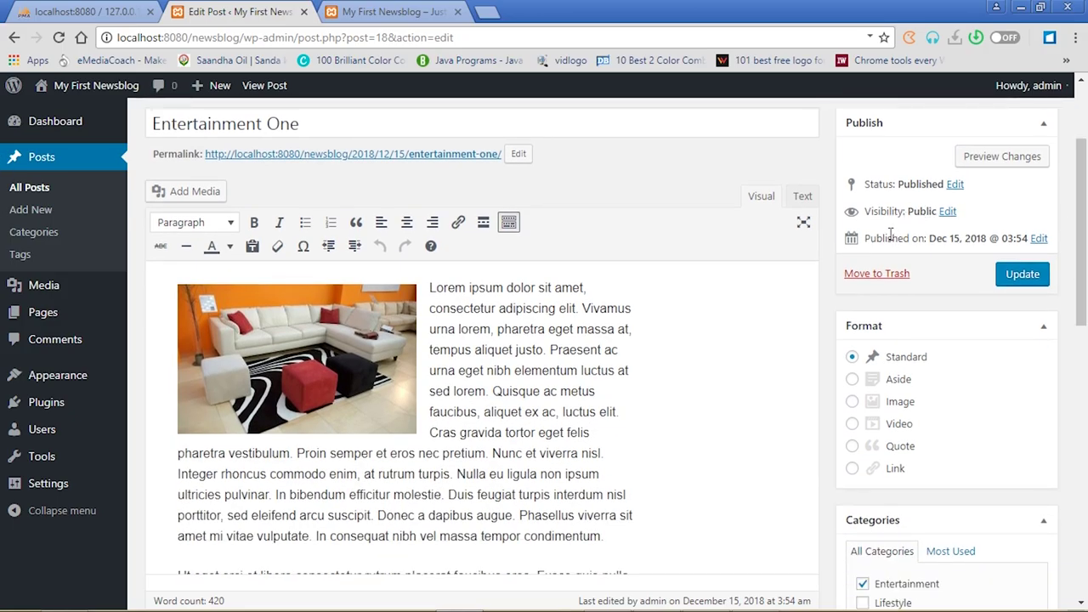
pyautogui.click(398, 12)
pyautogui.click(58, 39)
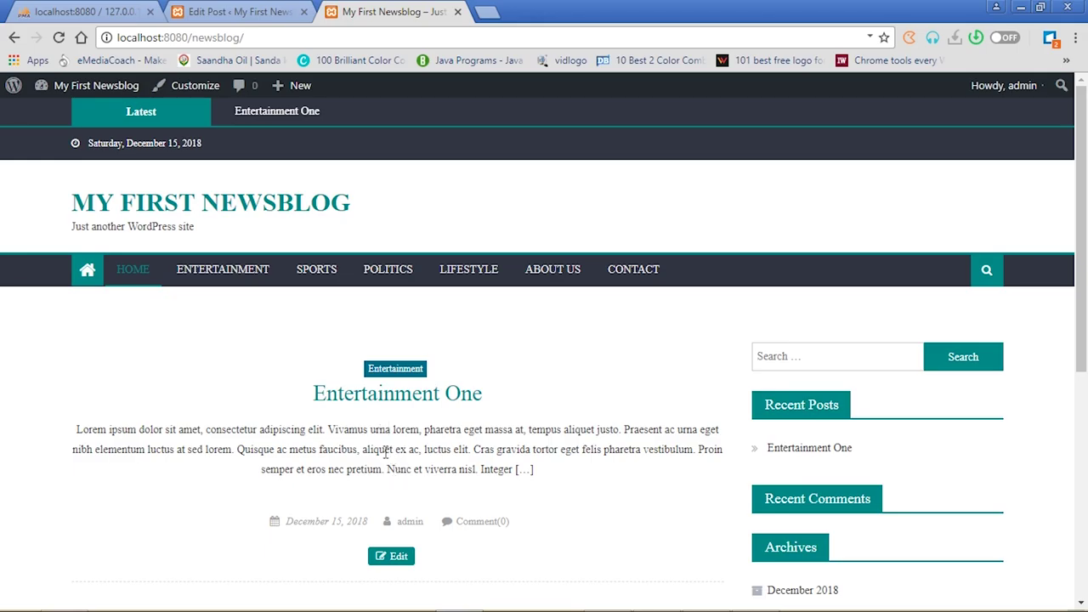
# Check the post on the Entertainment category page, its own page, and the sackcess tag archive
pyautogui.click(239, 269)
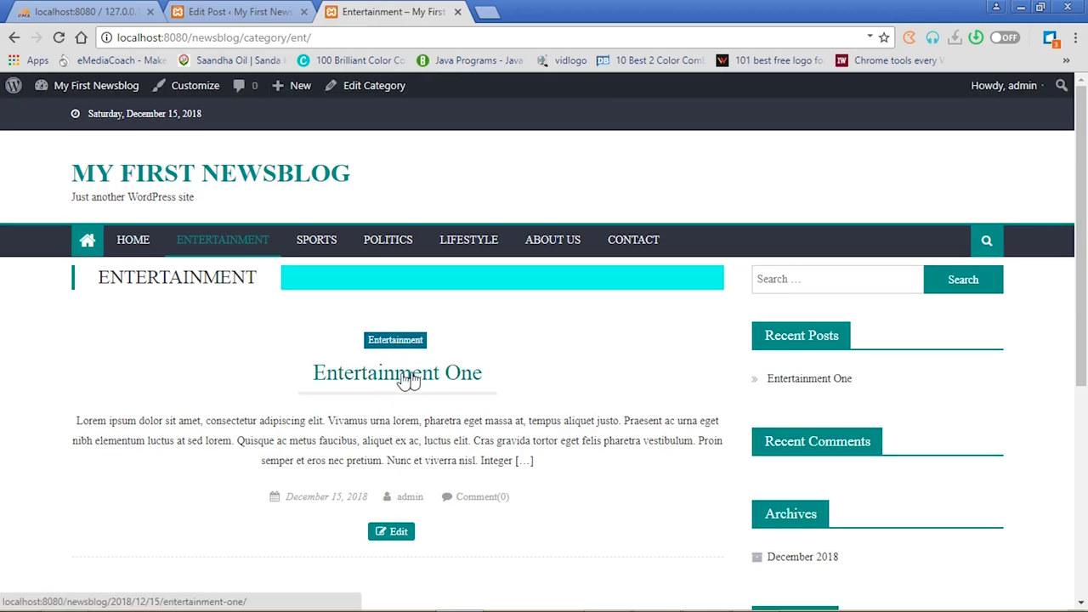
pyautogui.click(403, 382)
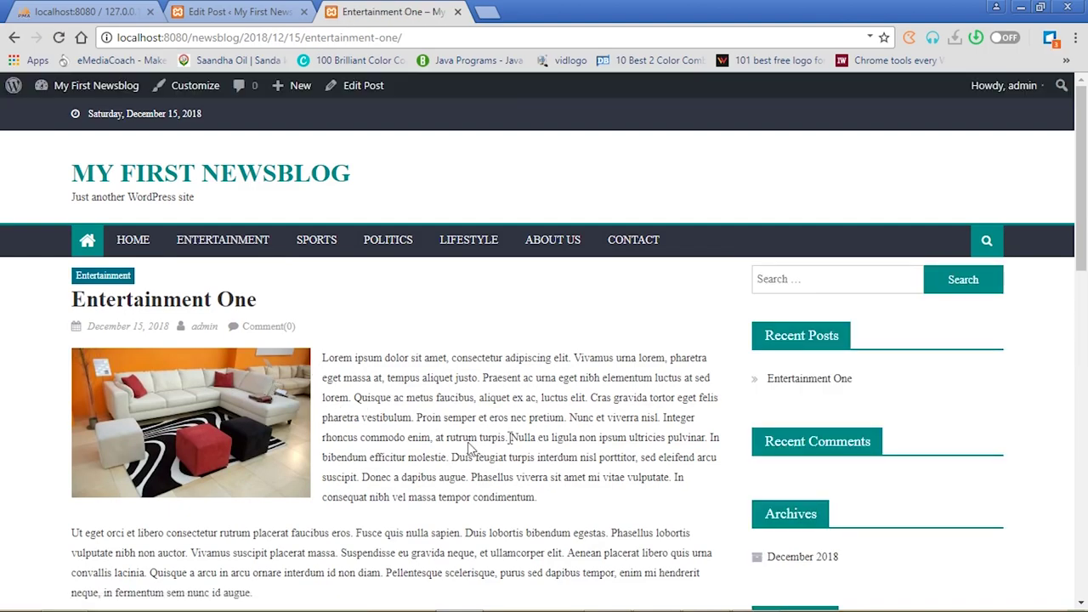
pyautogui.moveTo(1083, 233); pyautogui.dragTo(1086, 418)
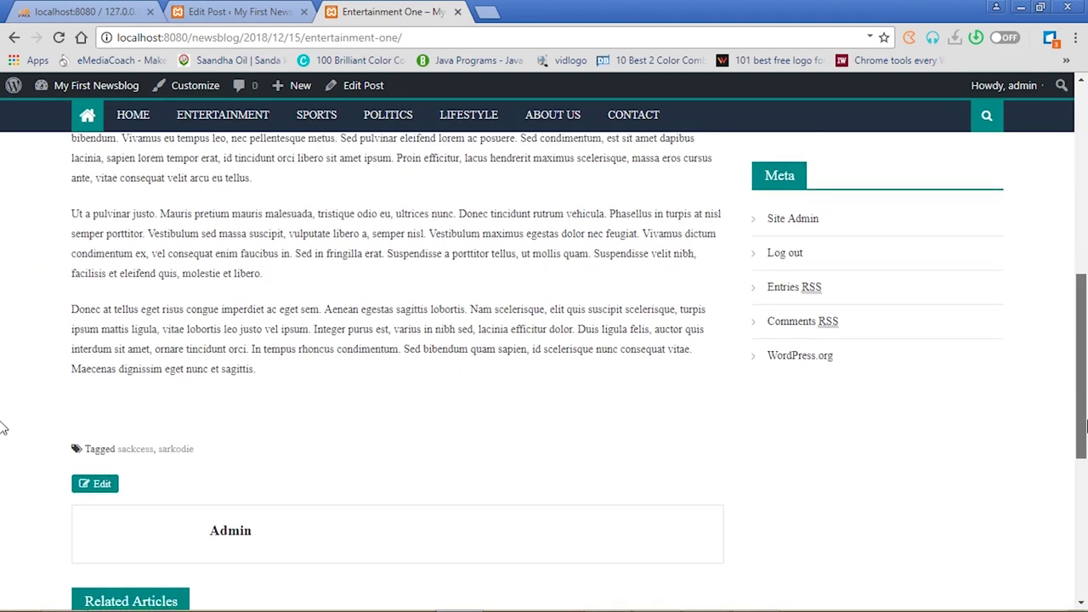
pyautogui.scroll(-1, 2, 421)
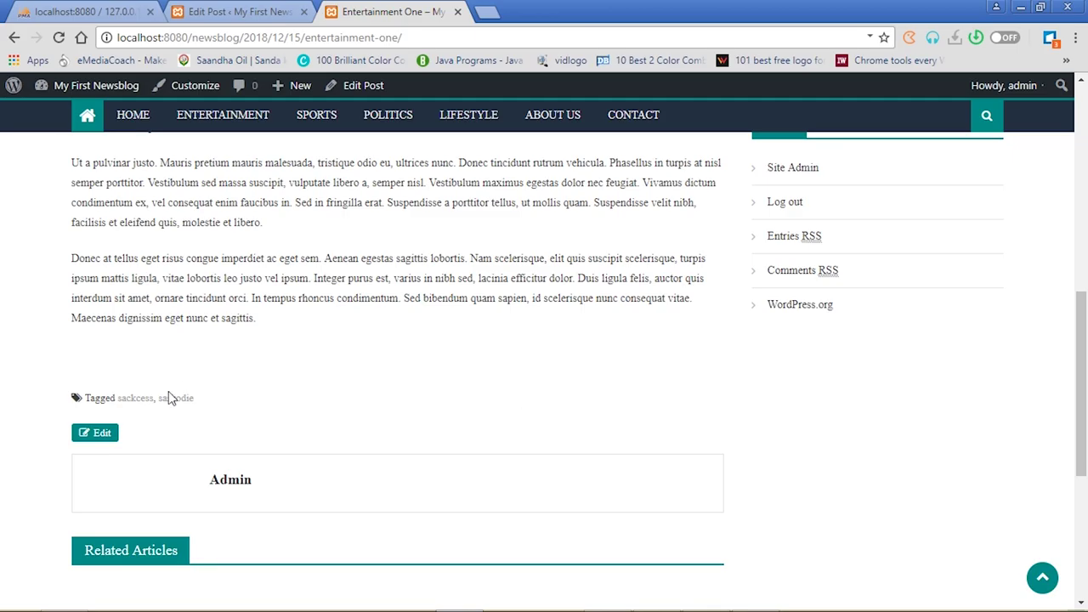
pyautogui.click(138, 399)
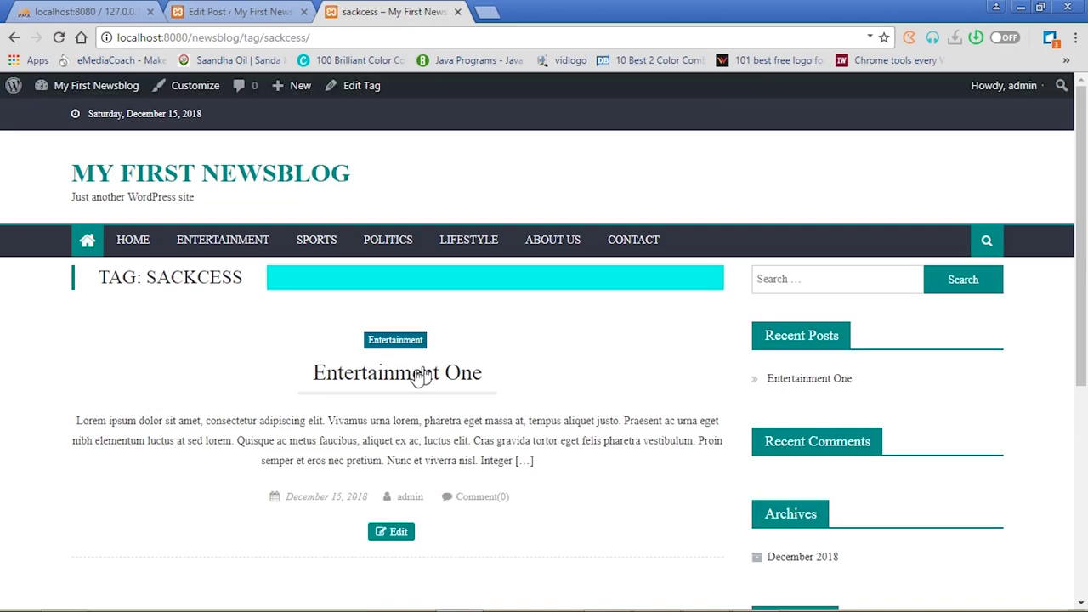
pyautogui.click(414, 377)
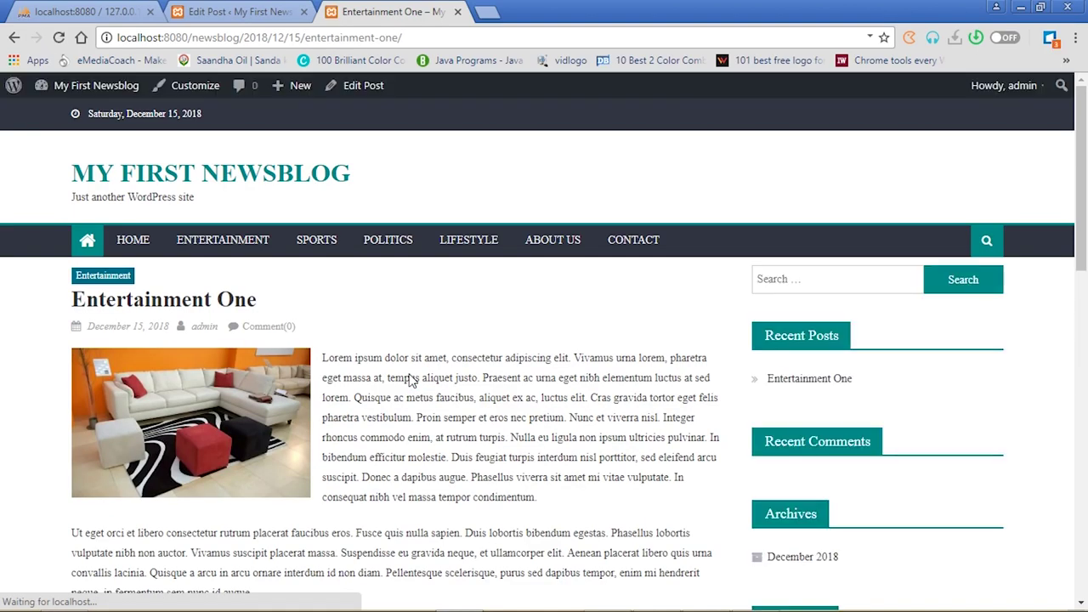
pyautogui.moveTo(1082, 197); pyautogui.dragTo(1083, 223)
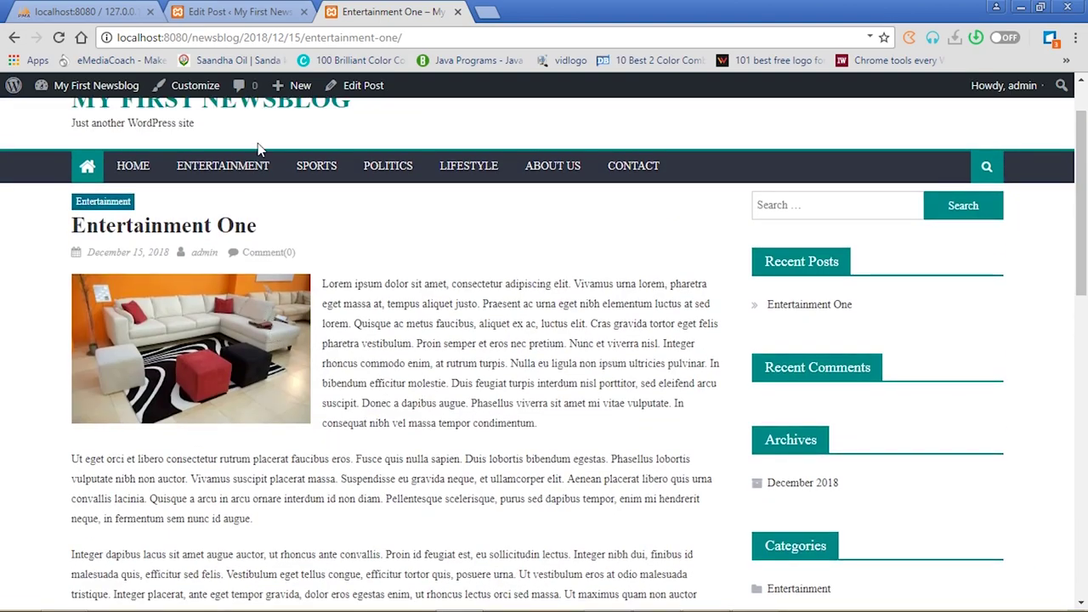
pyautogui.click(238, 170)
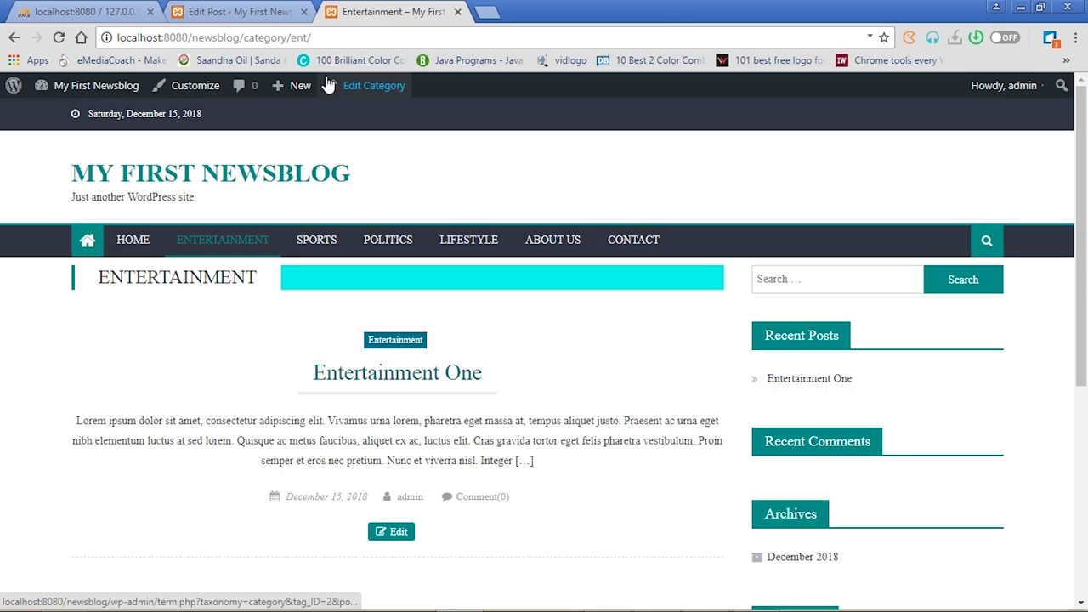
# Make the orange corner-sofa photo the post's featured image and update the post
pyautogui.click(251, 10)
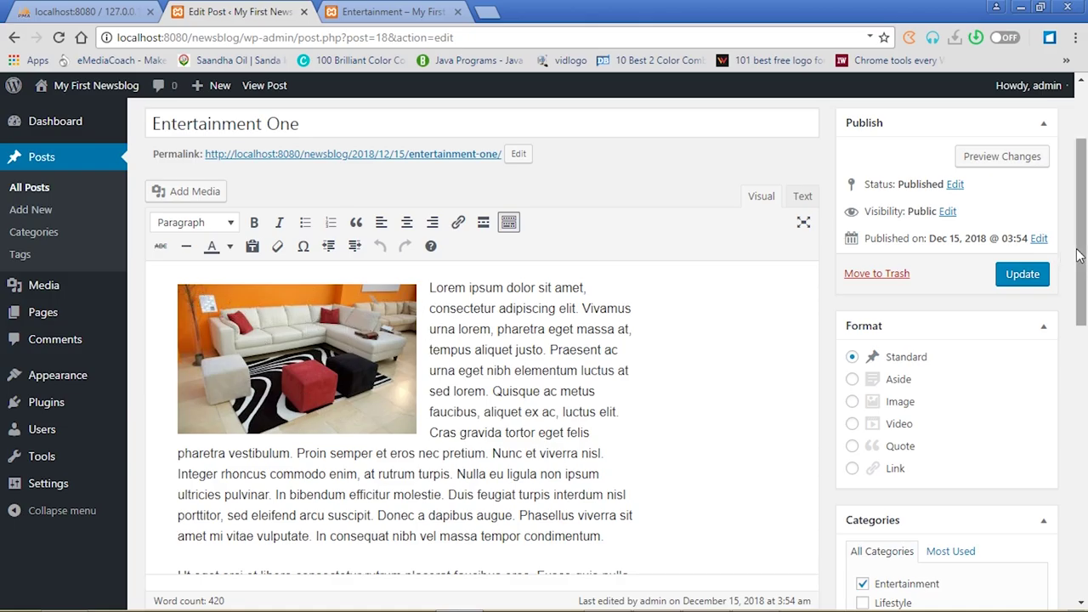
pyautogui.moveTo(1085, 266); pyautogui.dragTo(1085, 540)
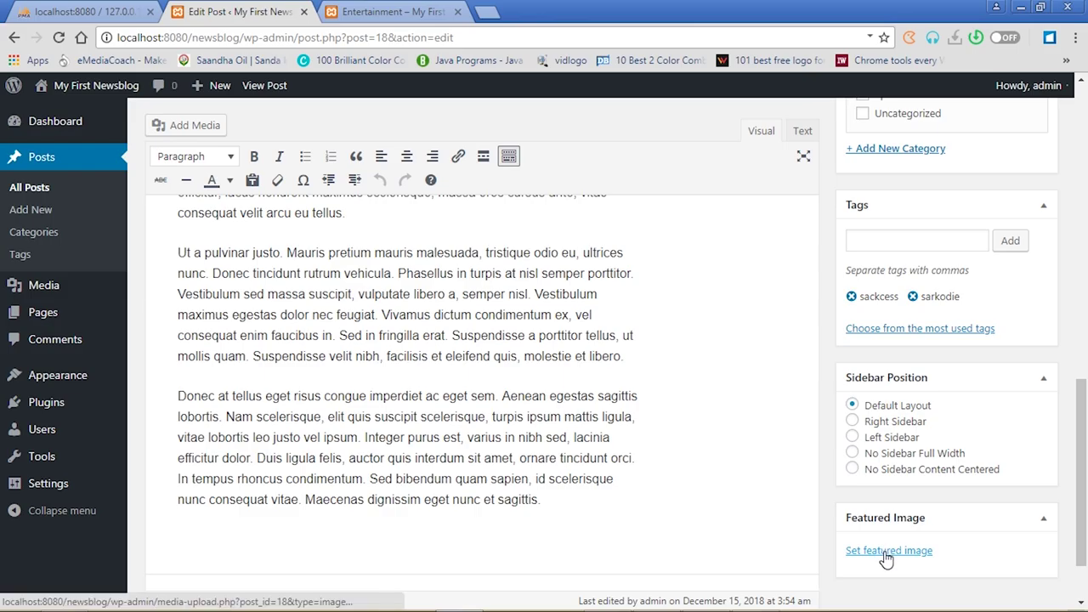
pyautogui.click(887, 552)
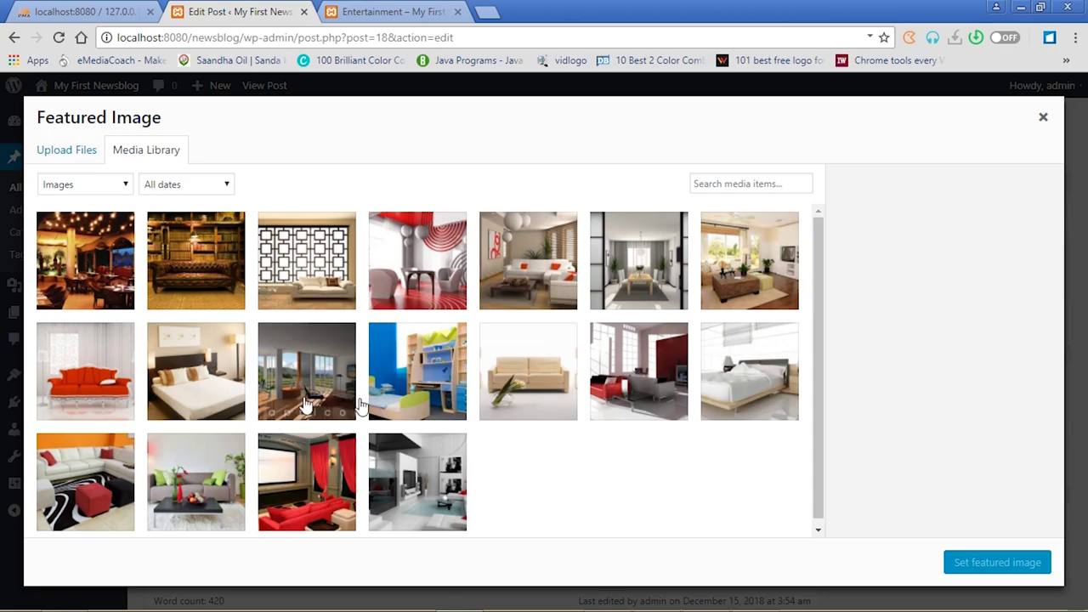
pyautogui.click(83, 502)
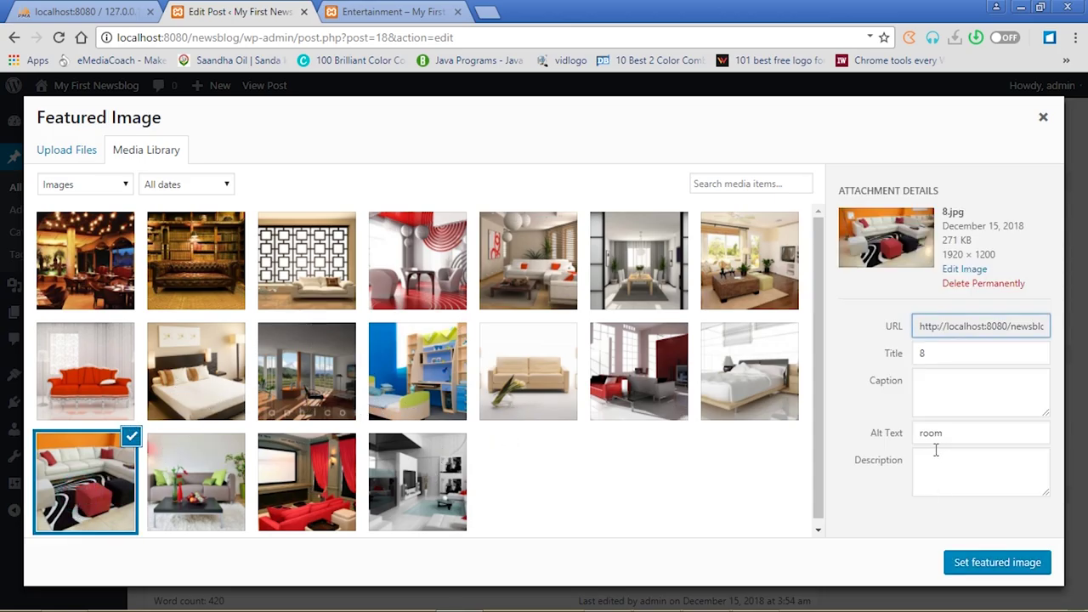
pyautogui.click(973, 565)
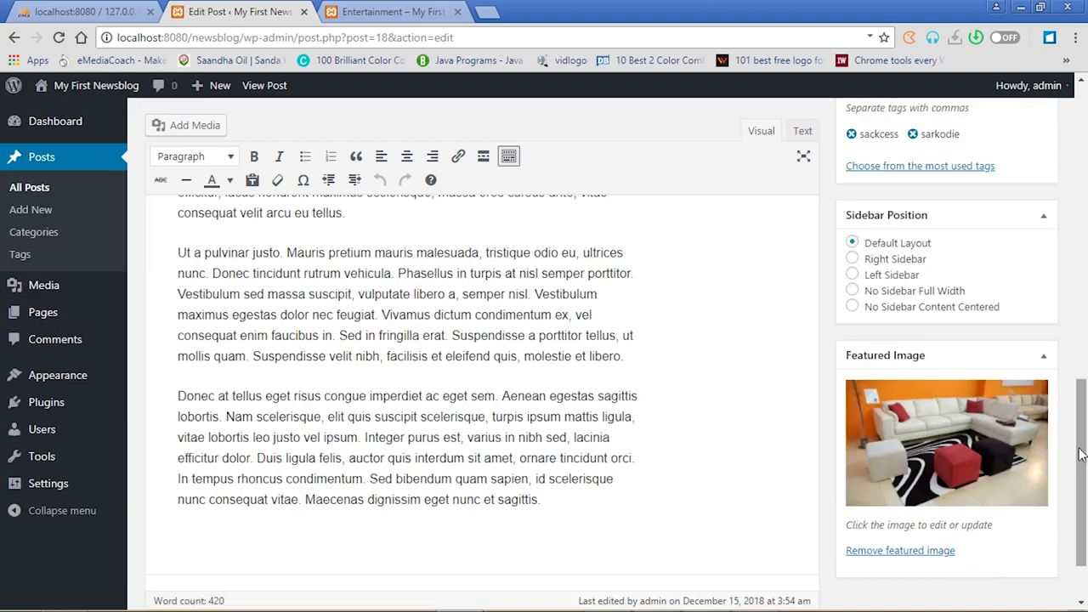
pyautogui.moveTo(1084, 459); pyautogui.dragTo(1086, 202)
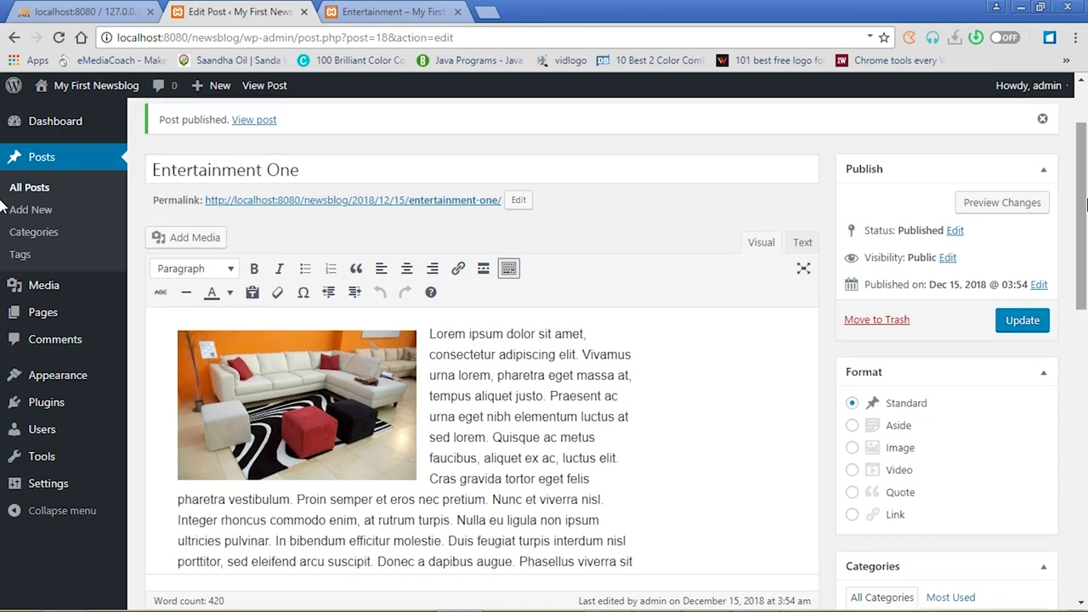
pyautogui.click(1018, 323)
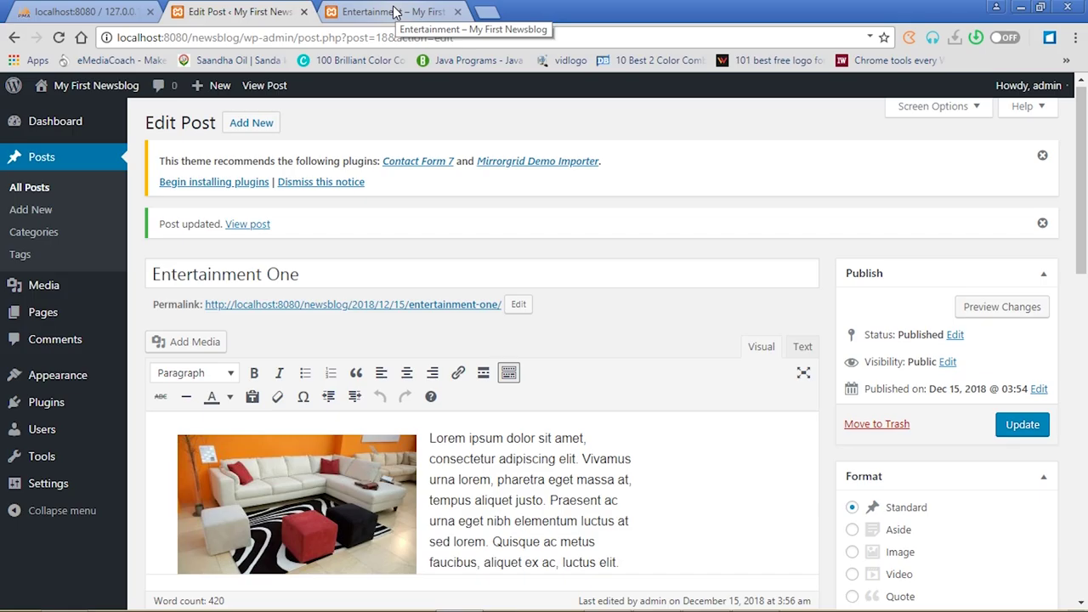
# Reload the Entertainment category page and open Entertainment One to see its large featured image
pyautogui.click(394, 11)
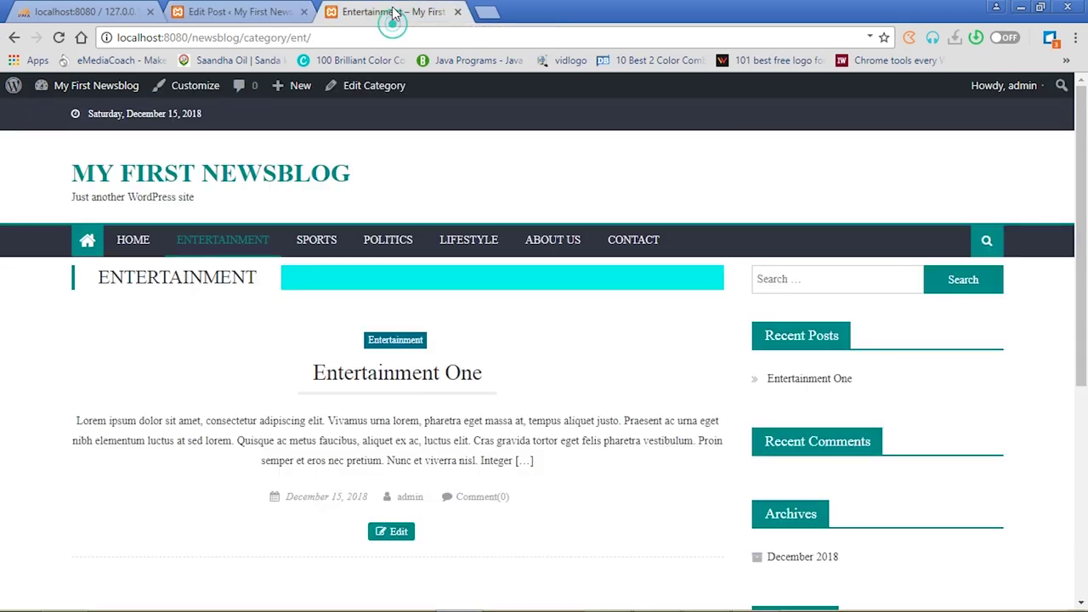
pyautogui.click(57, 37)
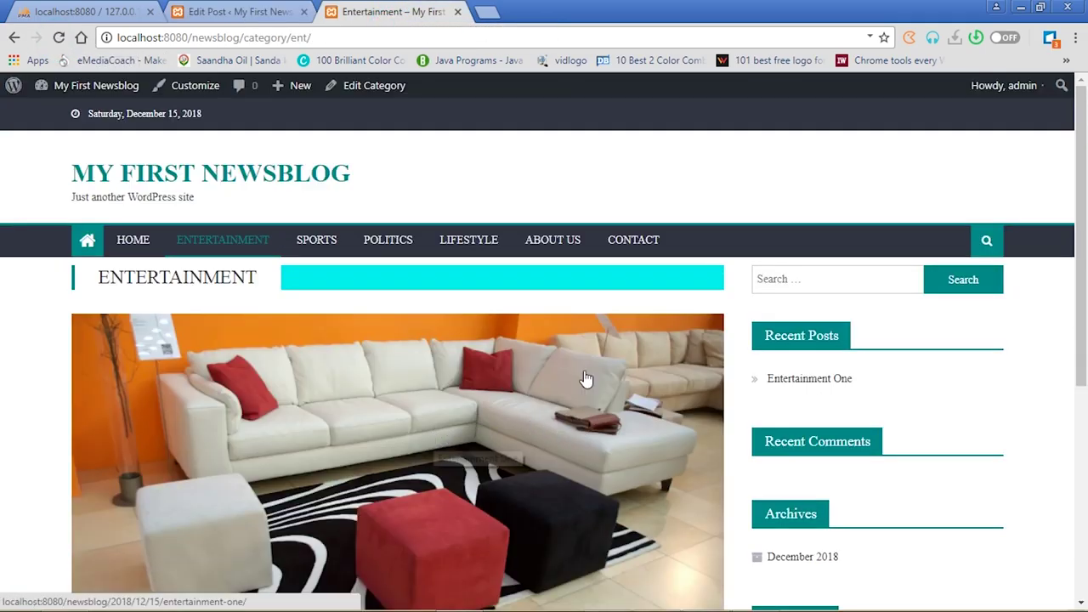
pyautogui.moveTo(1080, 209); pyautogui.dragTo(1080, 442)
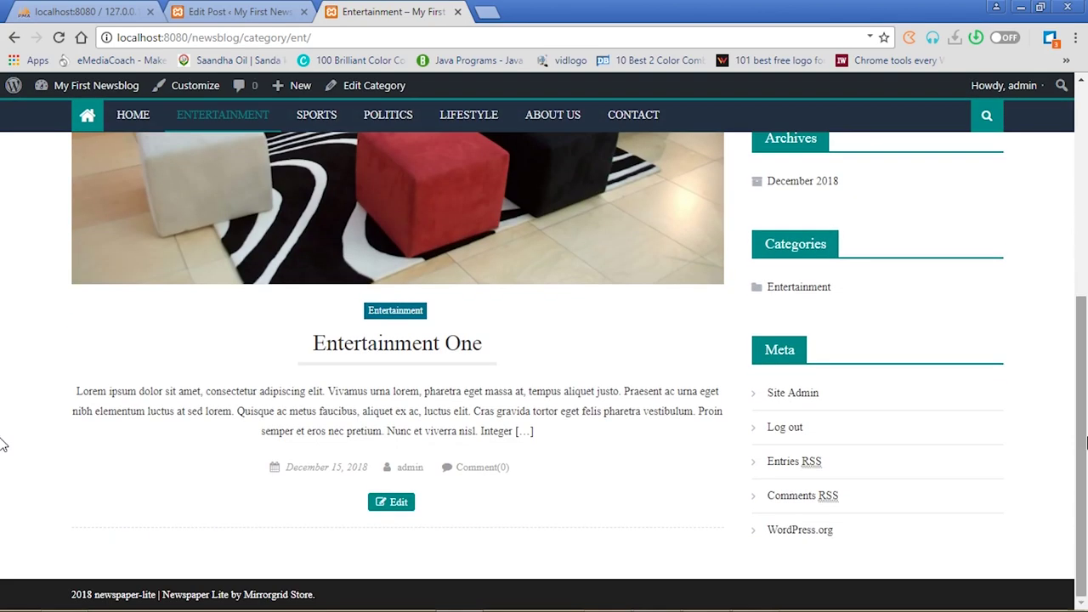
pyautogui.click(385, 357)
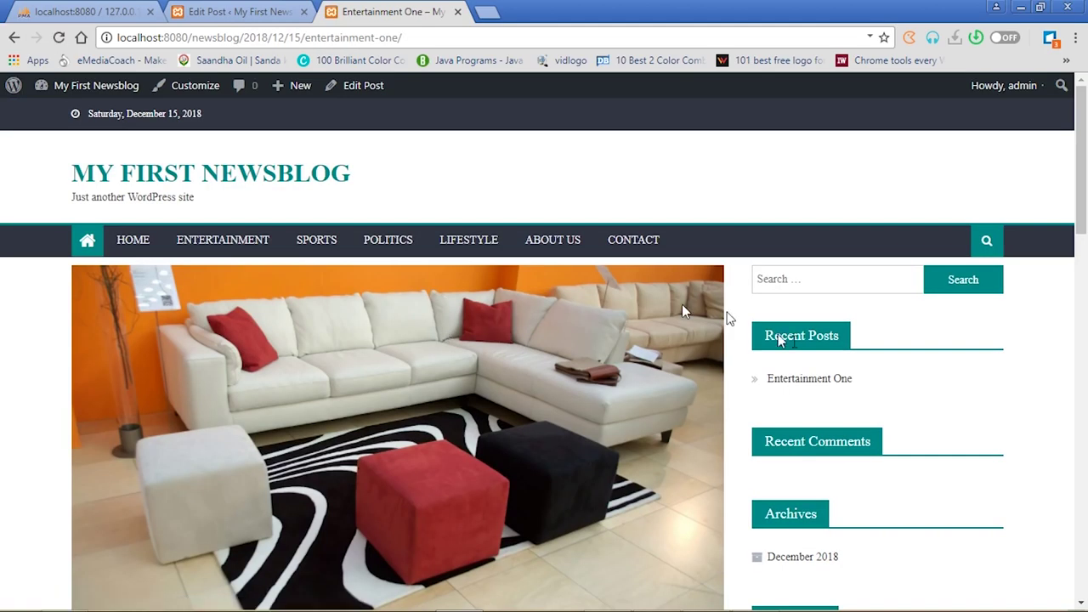
pyautogui.moveTo(1082, 166); pyautogui.dragTo(1085, 260)
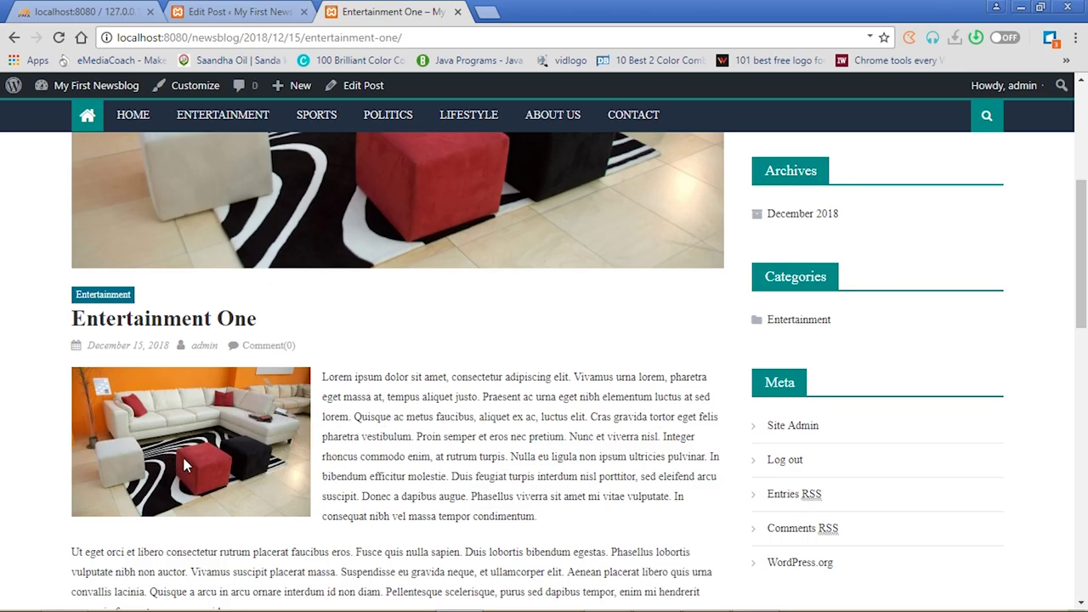
# Delete the inline sofa image from the post body, update, and reload the live post
pyautogui.click(240, 11)
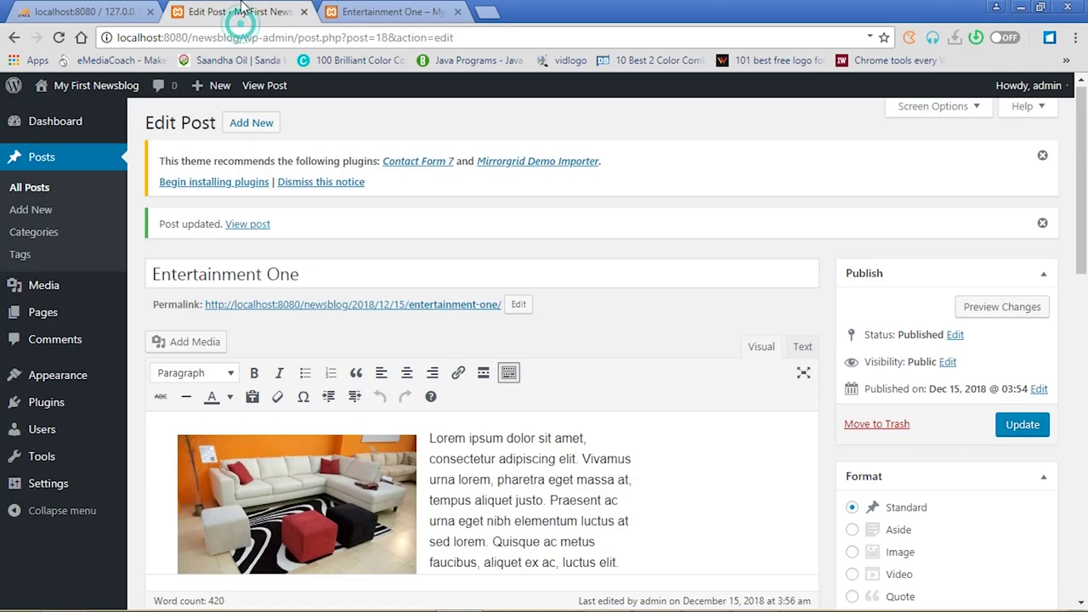
pyautogui.click(277, 477)
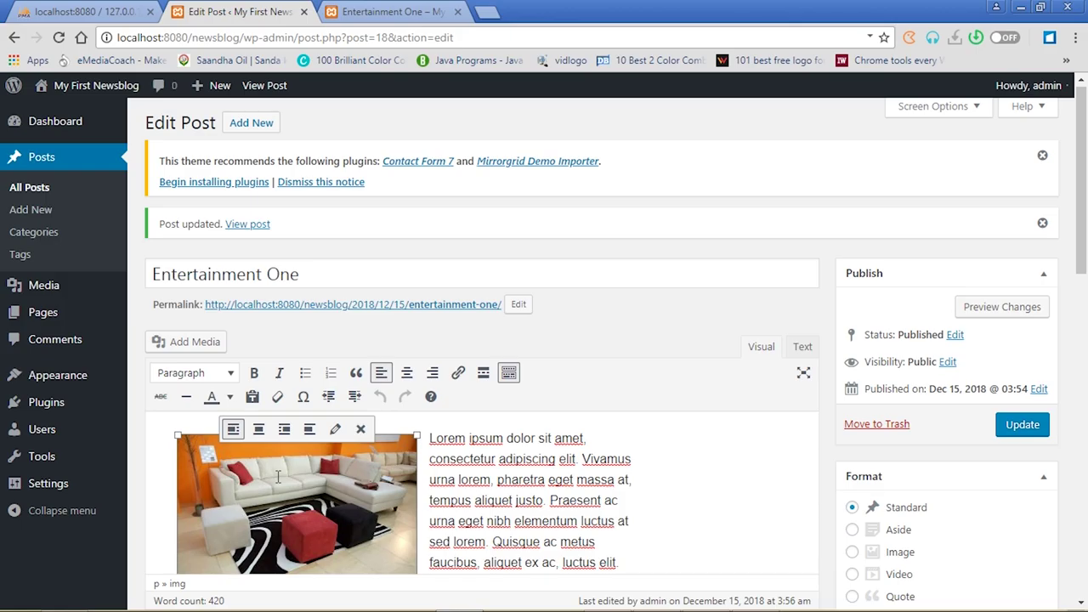
pyautogui.click(362, 433)
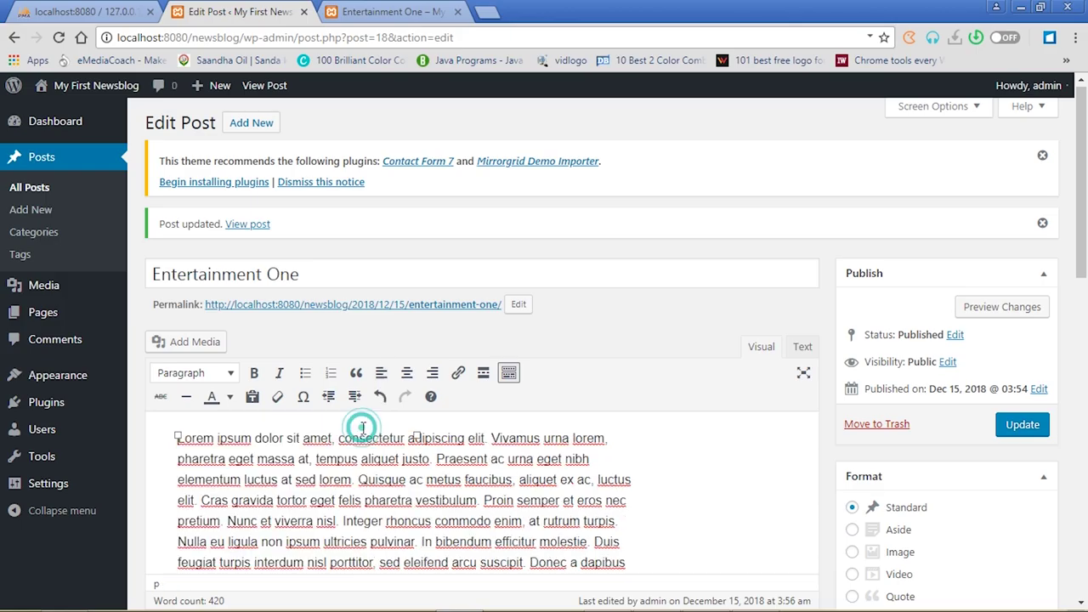
pyautogui.click(1023, 428)
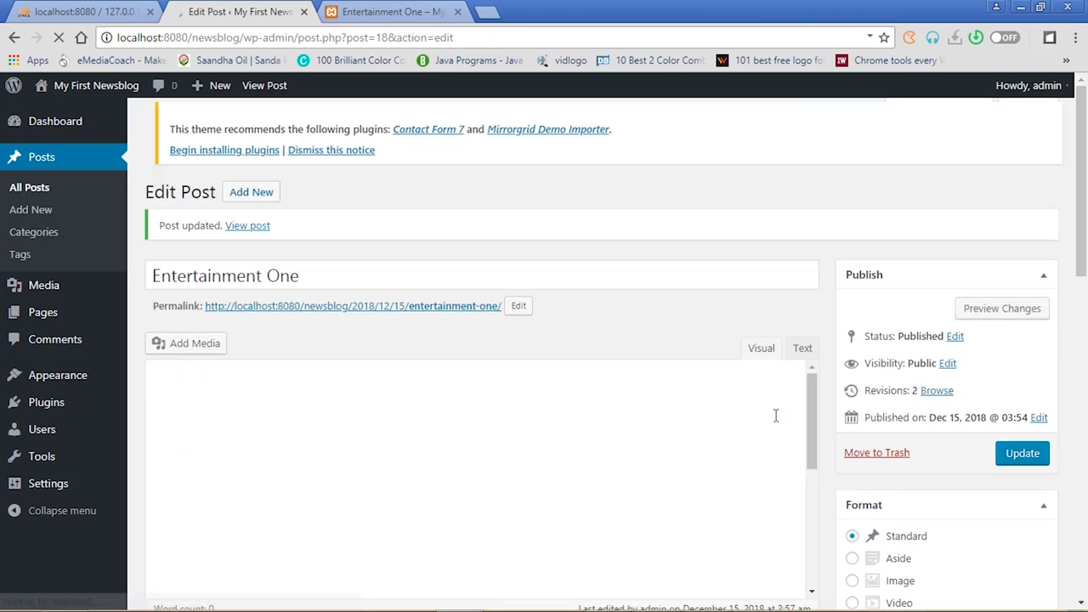
pyautogui.click(370, 12)
pyautogui.click(59, 39)
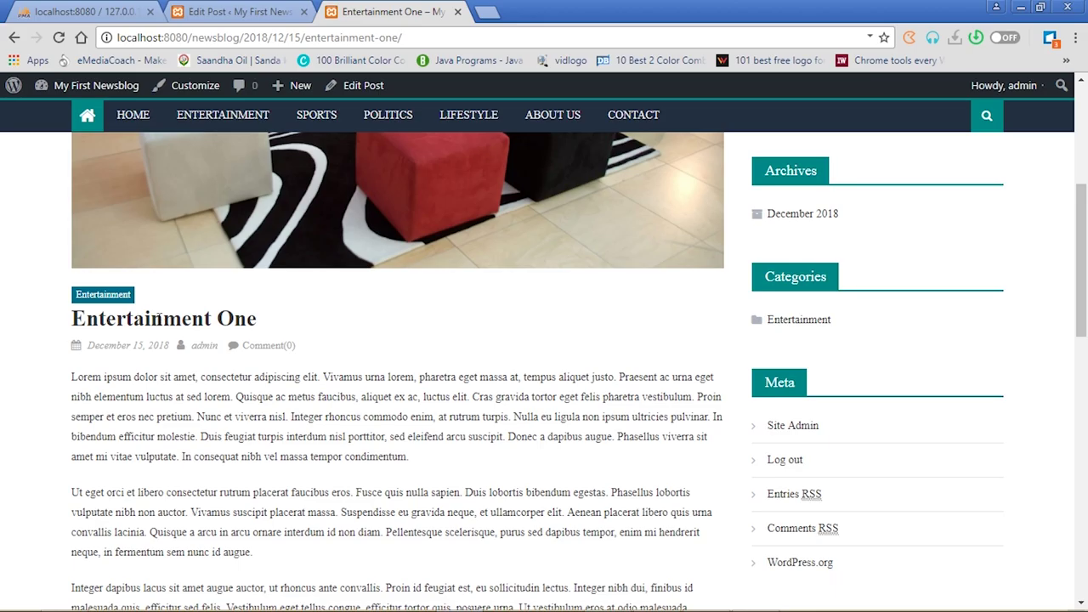
# View the Entertainment category listing and the Entertainment One post, then return to the editor
pyautogui.click(219, 116)
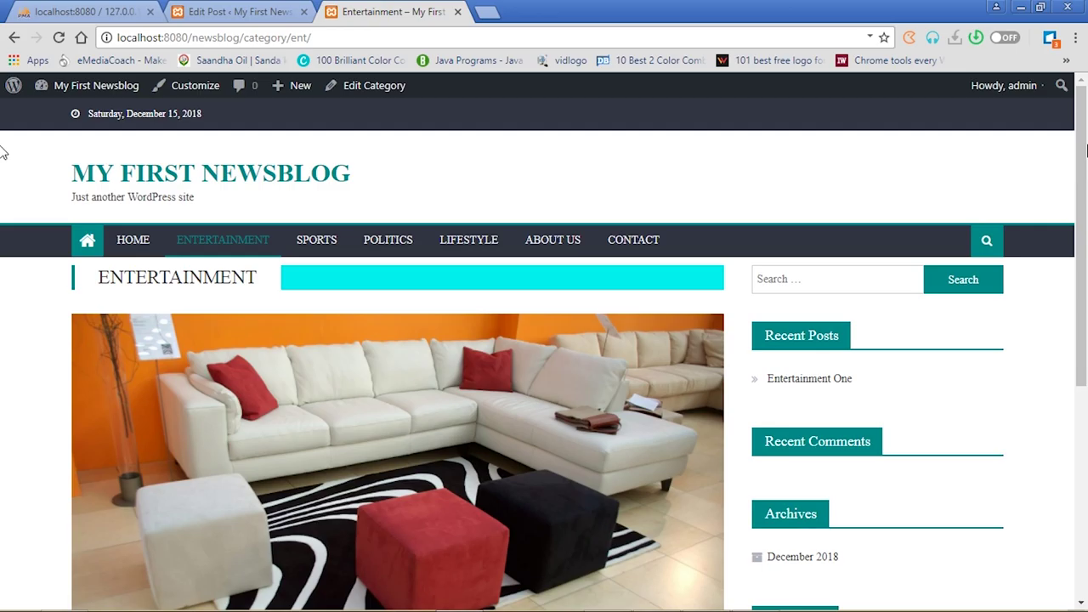
pyautogui.moveTo(1082, 164); pyautogui.dragTo(1087, 398)
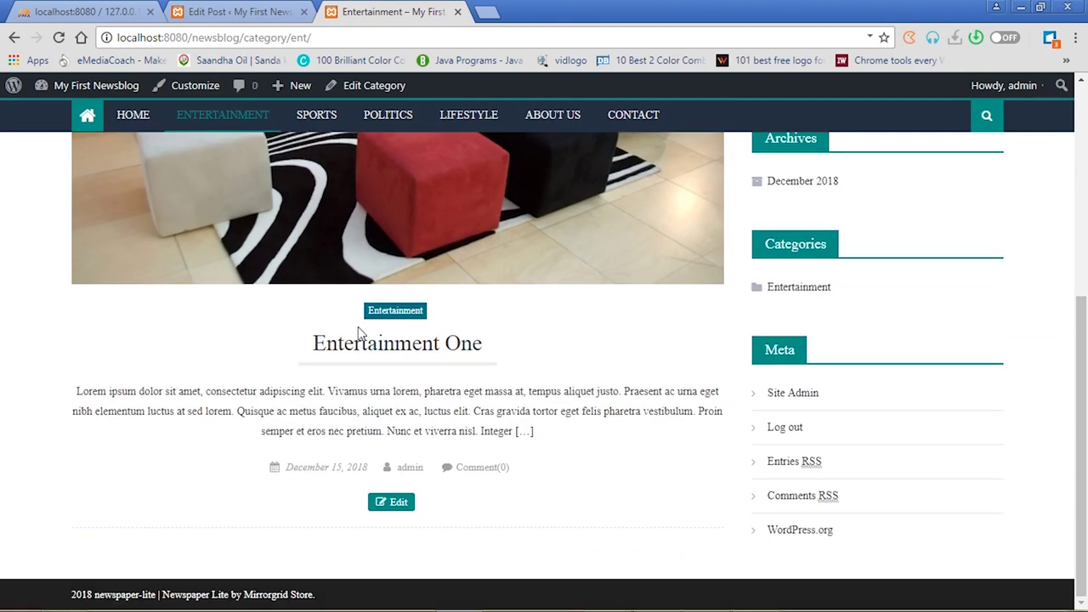
pyautogui.click(382, 349)
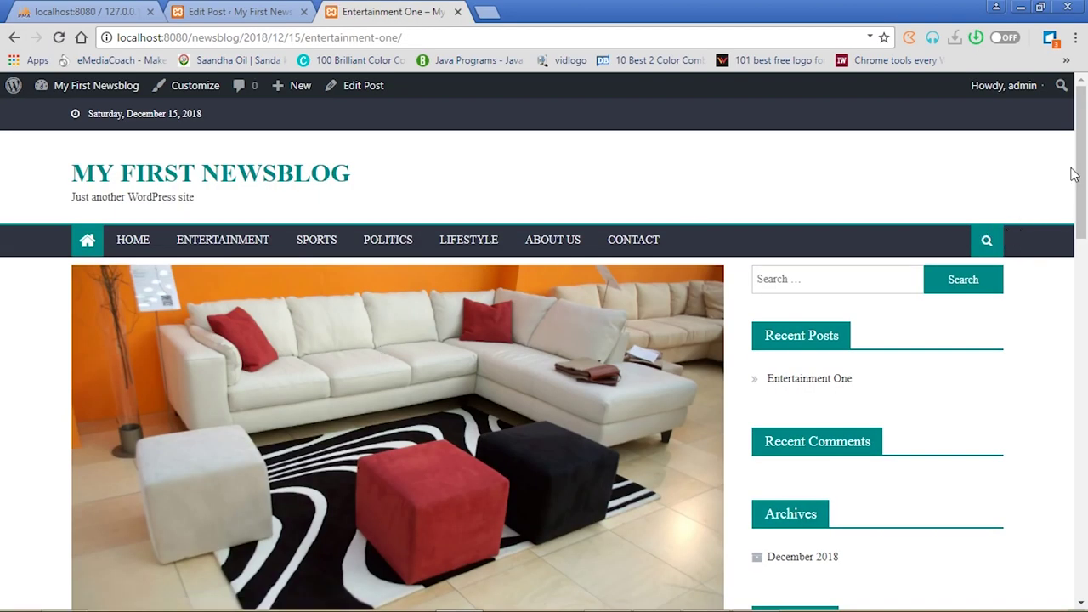
pyautogui.moveTo(1083, 170); pyautogui.dragTo(1086, 317)
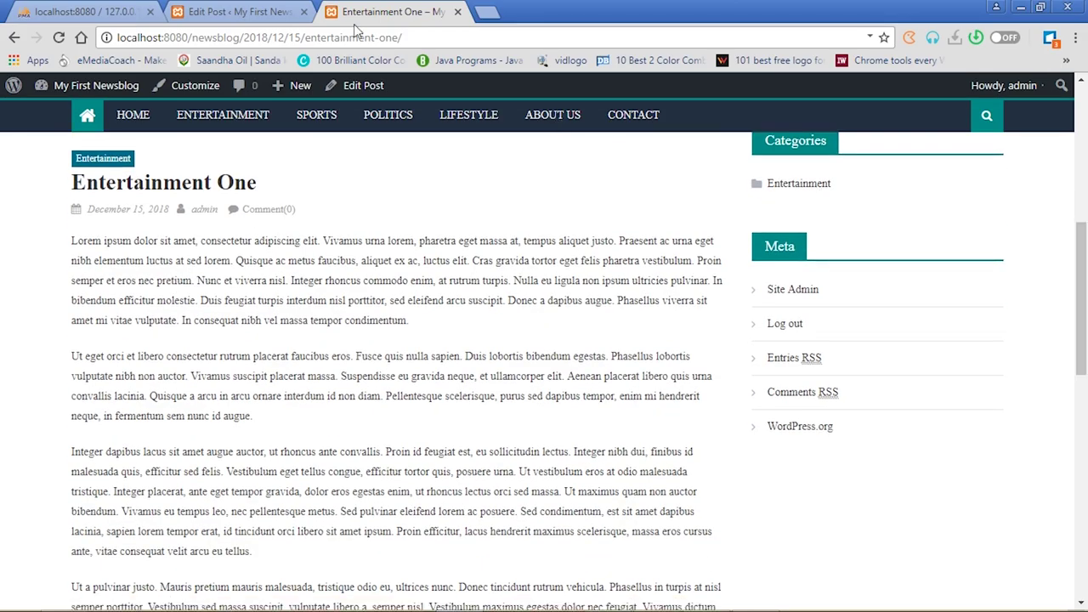
pyautogui.click(232, 11)
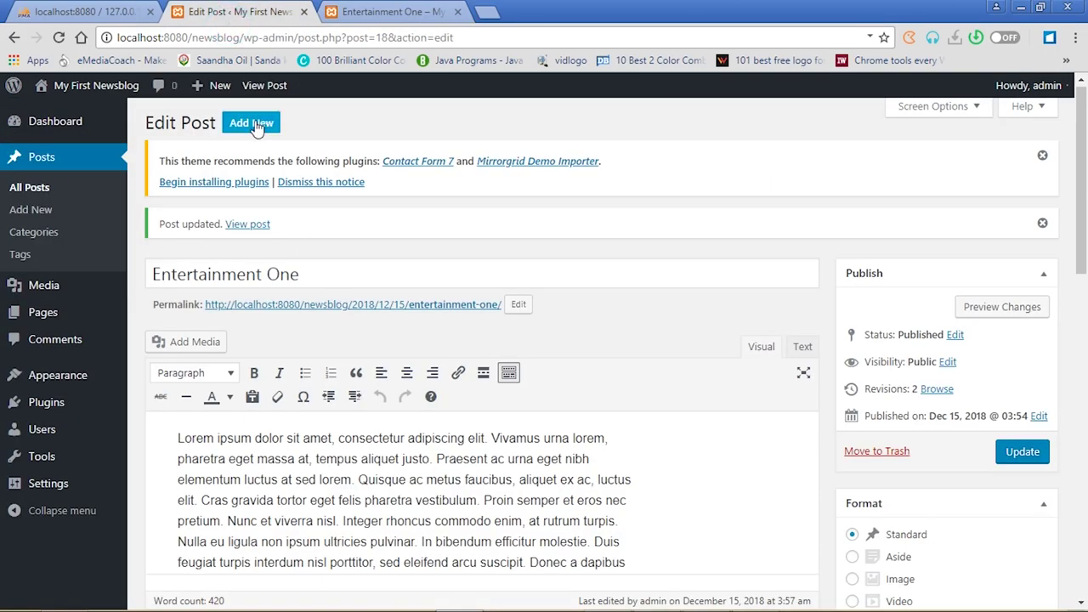
# Start a new post titled 'Entertainment Two' and paste lorem ipsum into its body
pyautogui.click(253, 125)
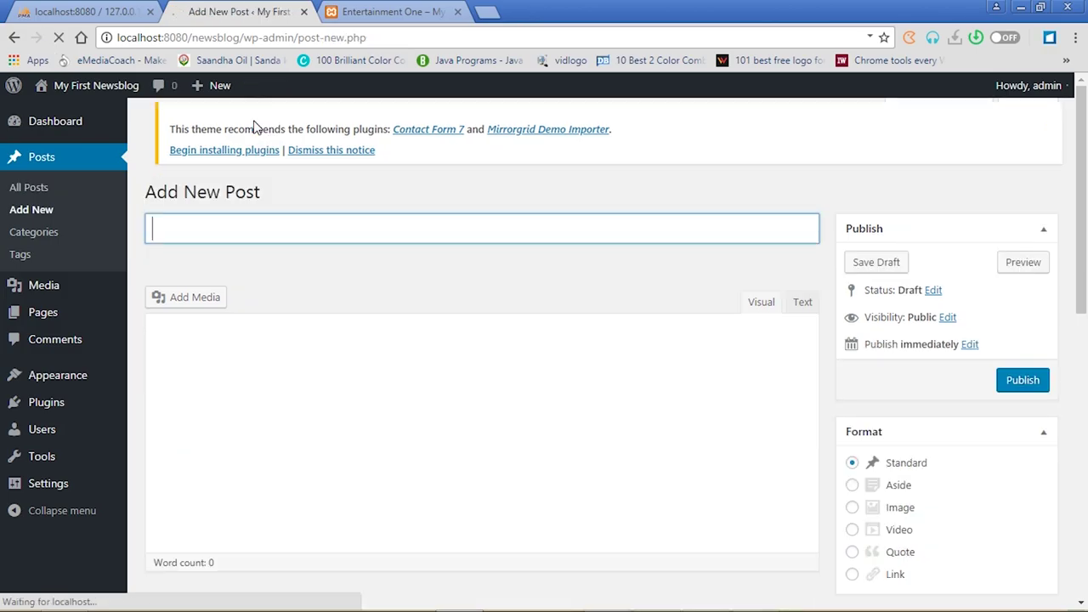
pyautogui.click(242, 234)
pyautogui.write('Entertainment Two')
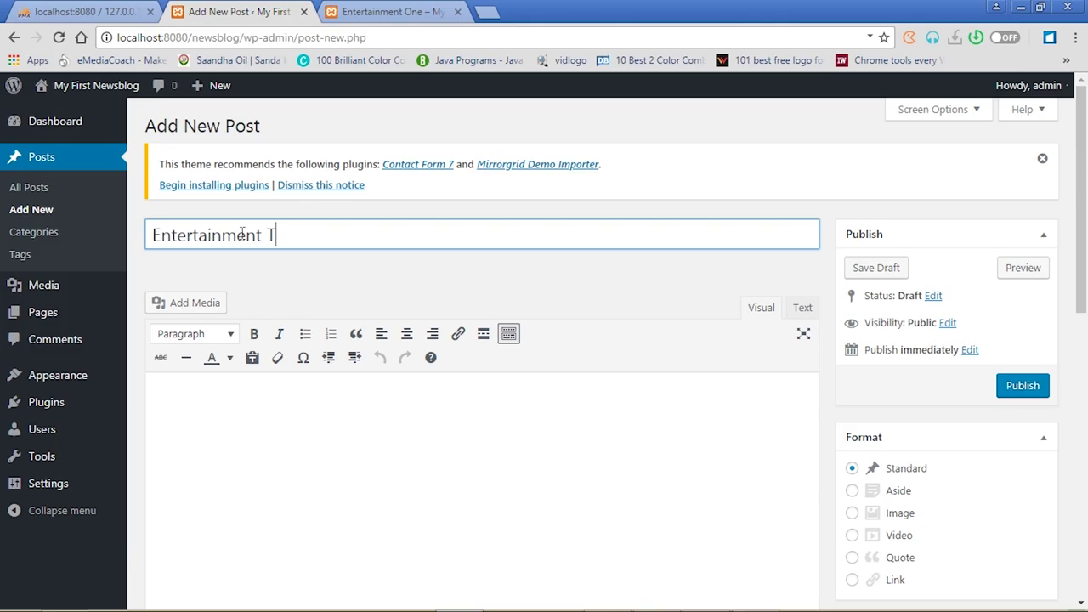
pyautogui.click(259, 410)
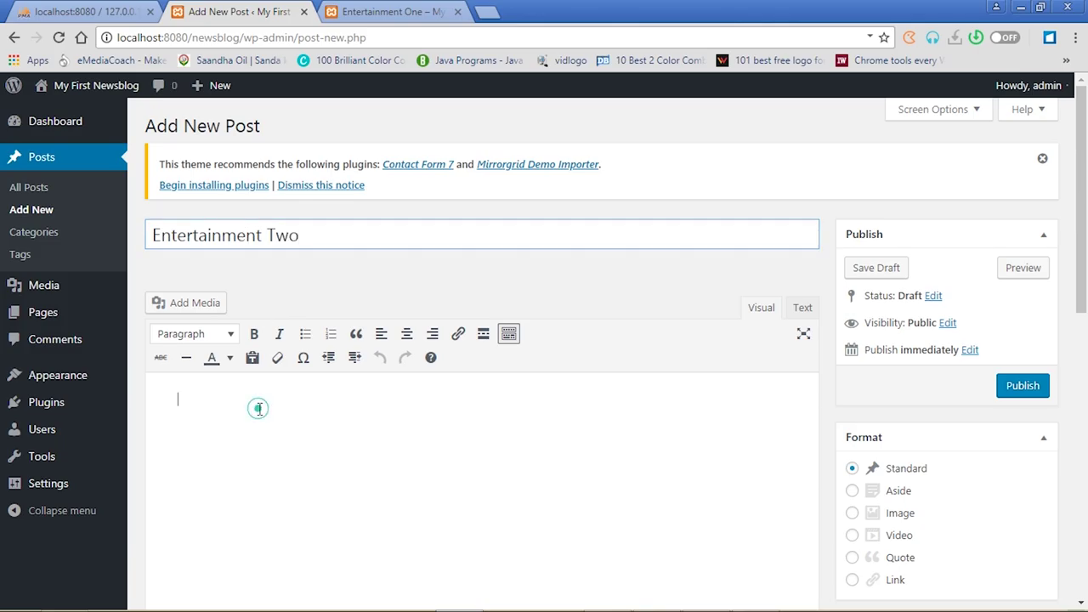
pyautogui.hotkey('ctrl', 'v')
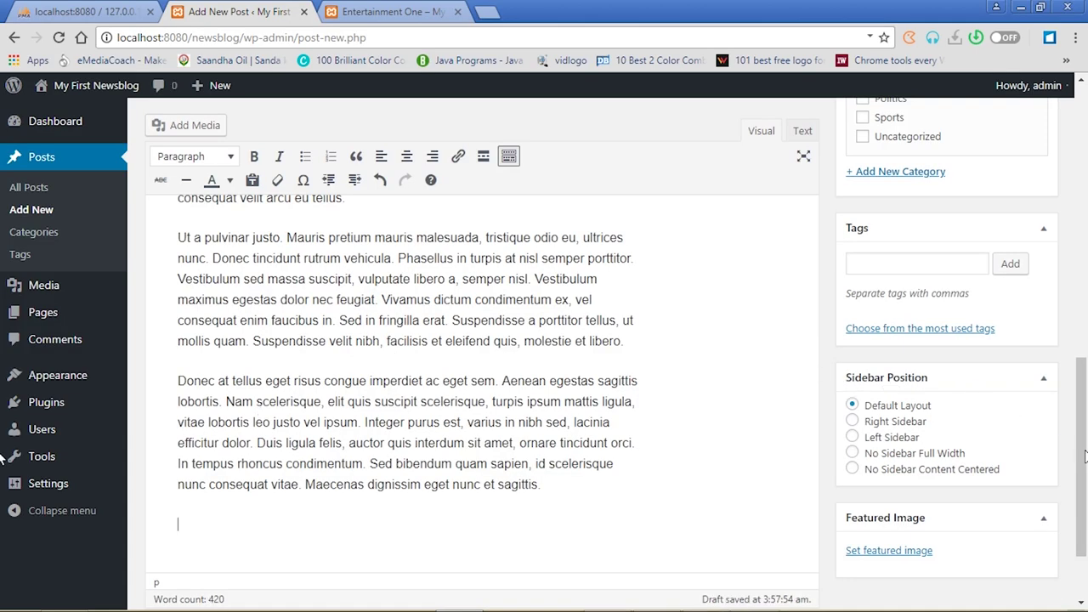
pyautogui.moveTo(1084, 408); pyautogui.dragTo(1083, 323)
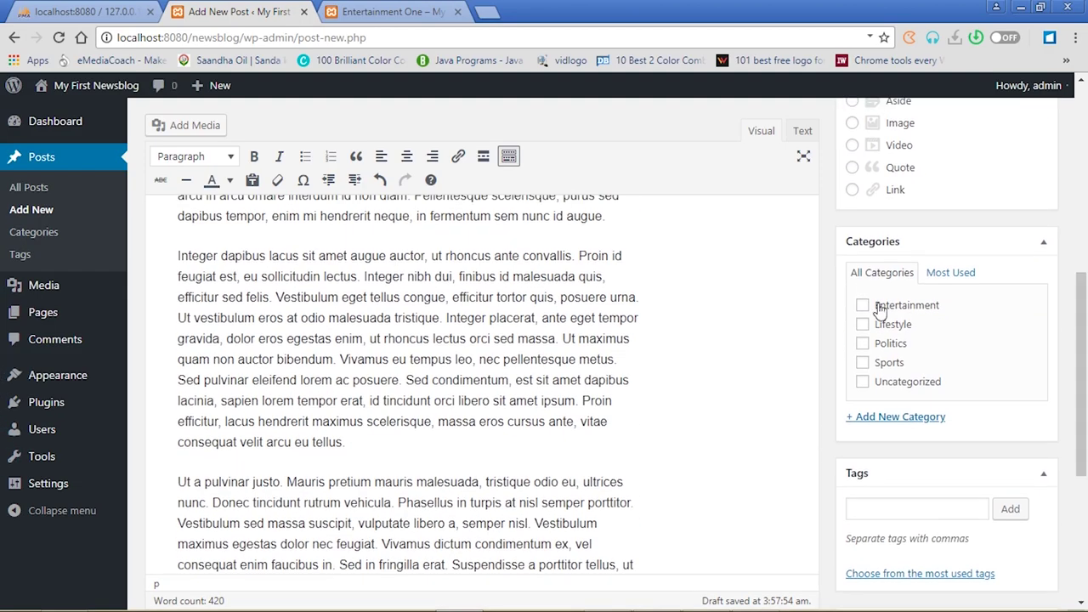
# File it under Entertainment and add the tags shatta wale and SM4L
pyautogui.click(862, 306)
pyautogui.scroll(-2, 954, 339)
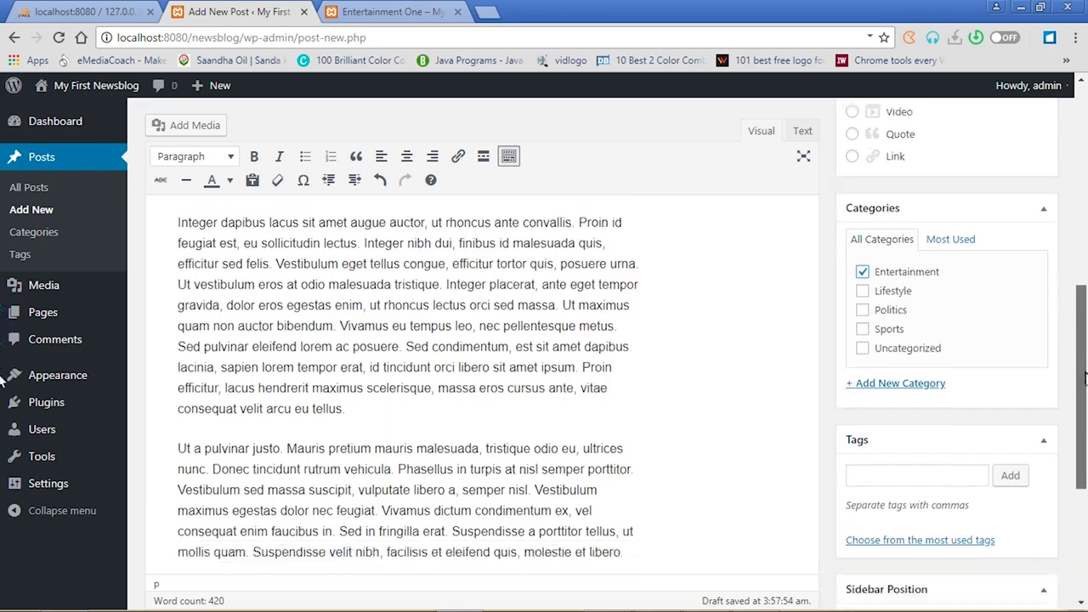
pyautogui.click(931, 339)
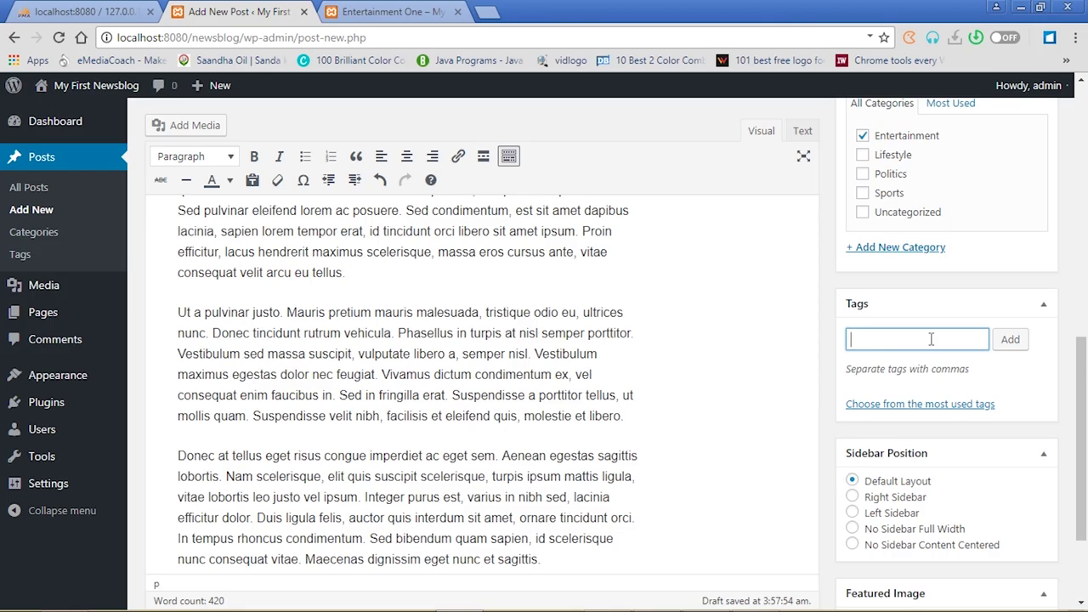
pyautogui.write('shatta wale, SM4L')
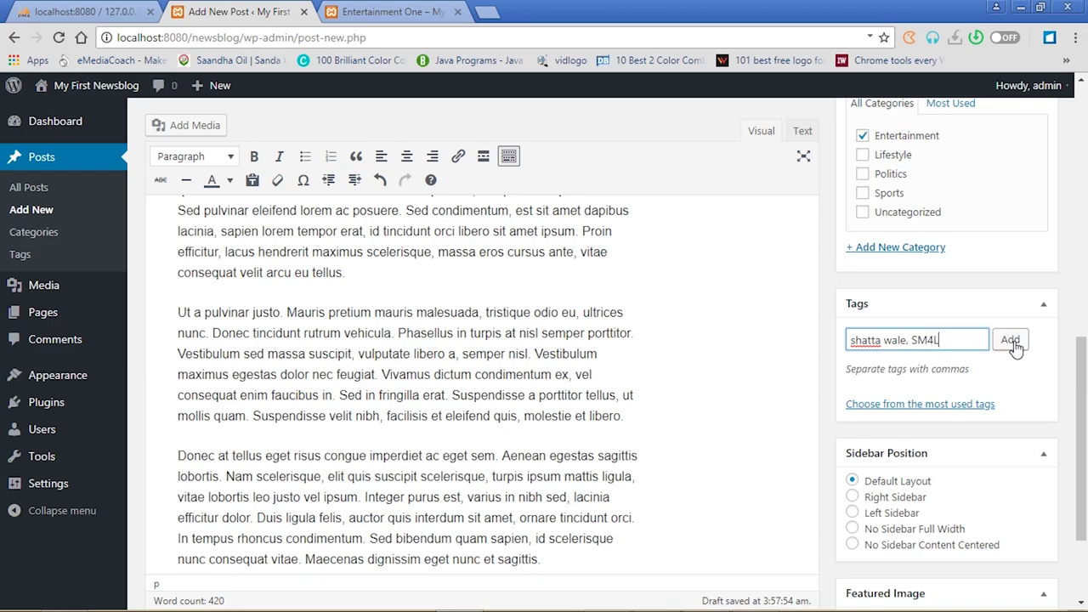
pyautogui.click(1012, 342)
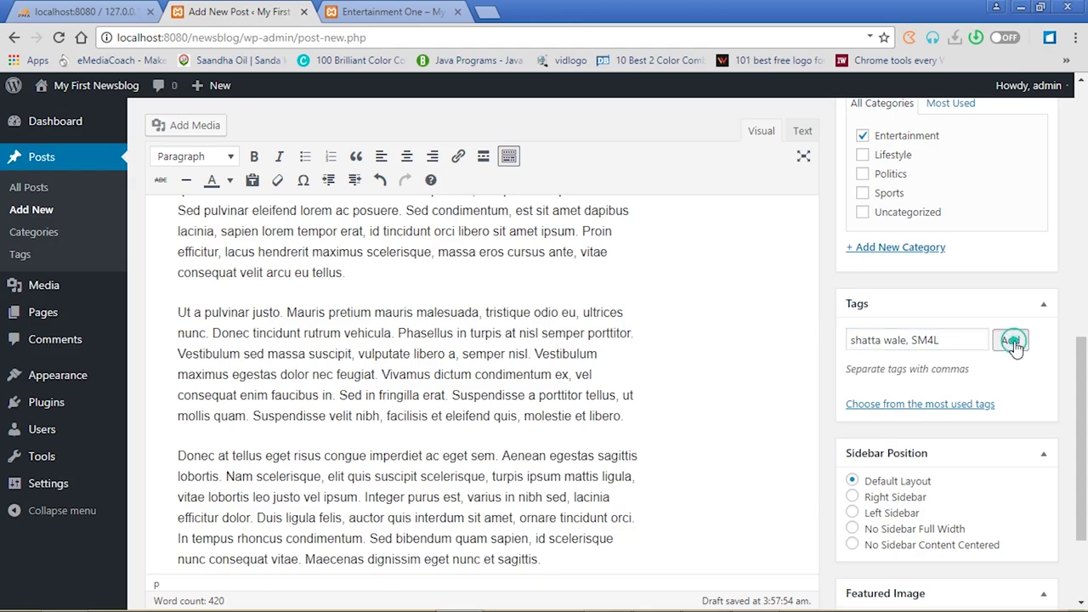
pyautogui.scroll(-3, 1082, 365)
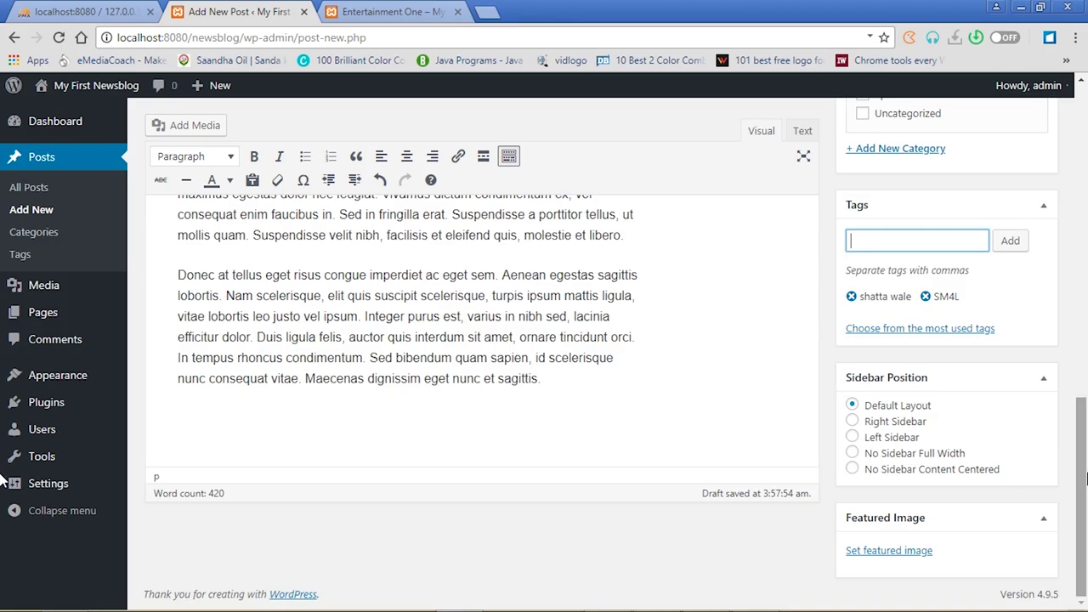
# Set 21.jpg, the leather-sofa photo, as Entertainment Two's featured image with alt text room1
pyautogui.click(911, 552)
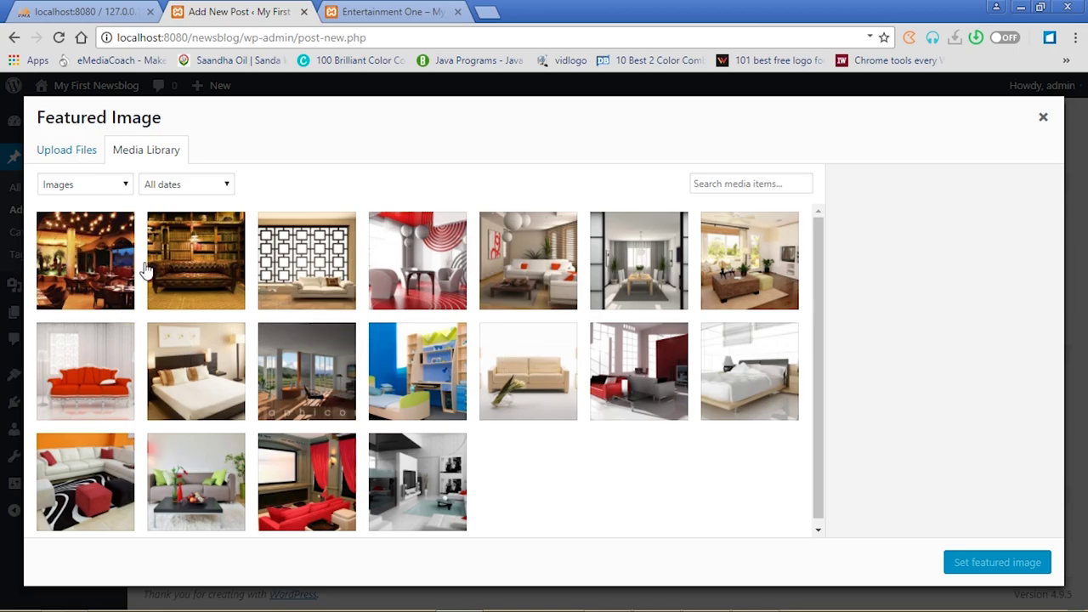
pyautogui.click(228, 240)
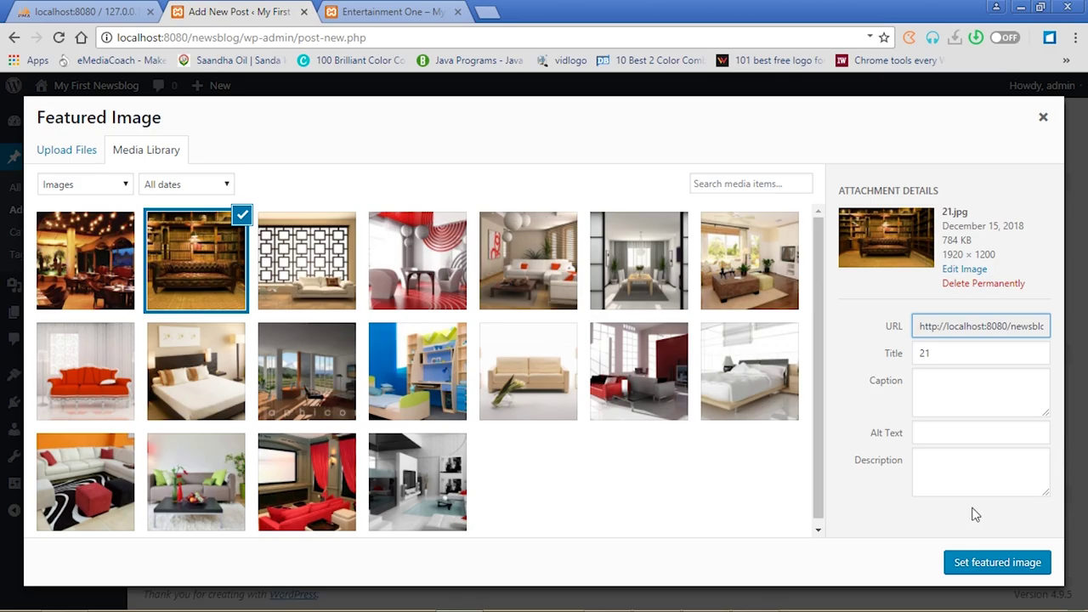
pyautogui.click(931, 434)
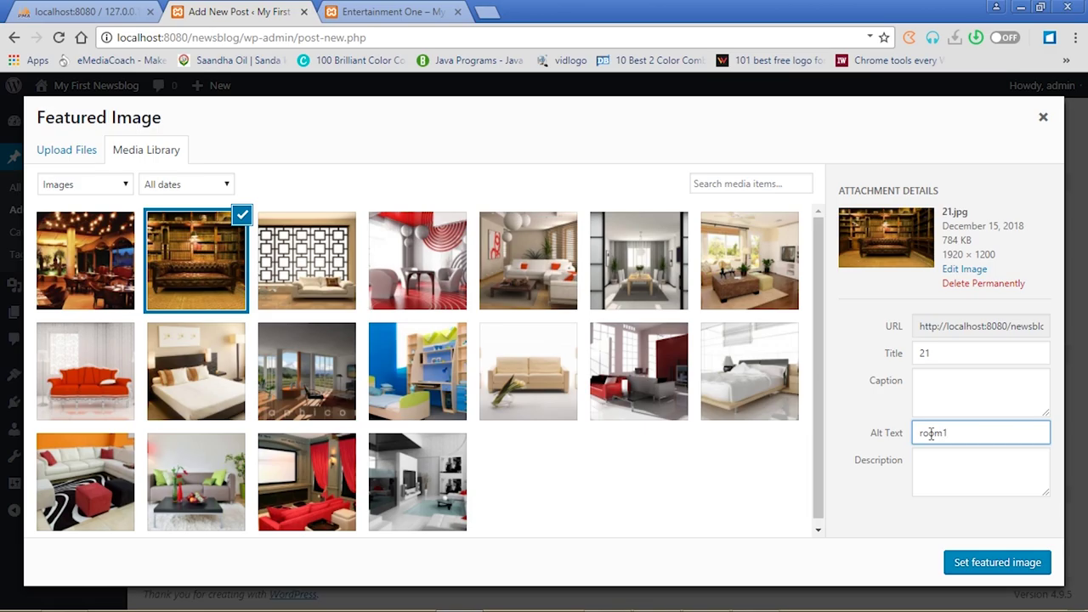
pyautogui.click(1008, 568)
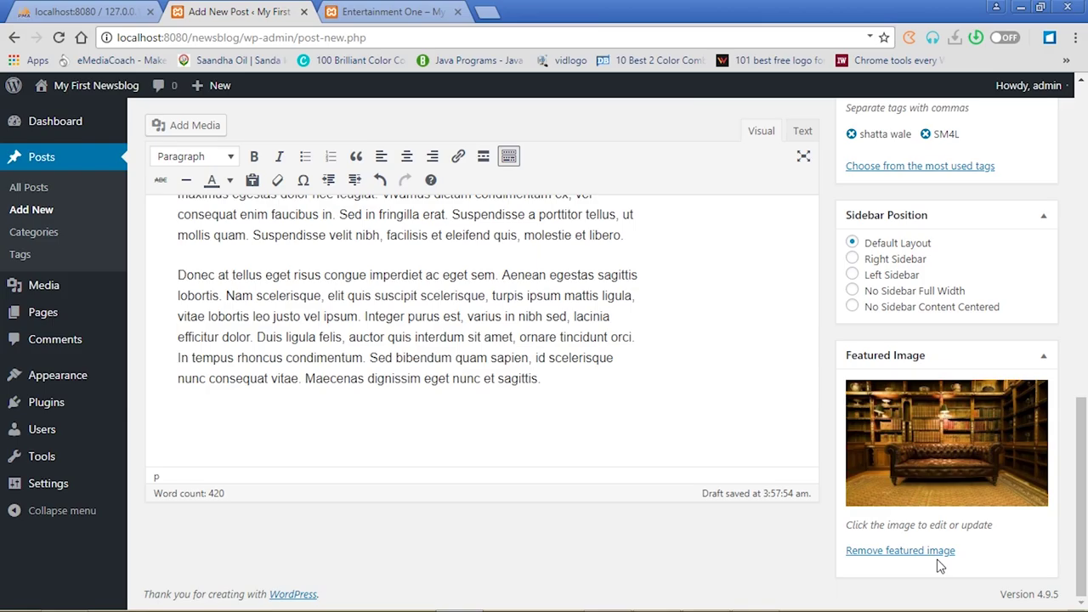
pyautogui.moveTo(1081, 522); pyautogui.dragTo(1086, 238)
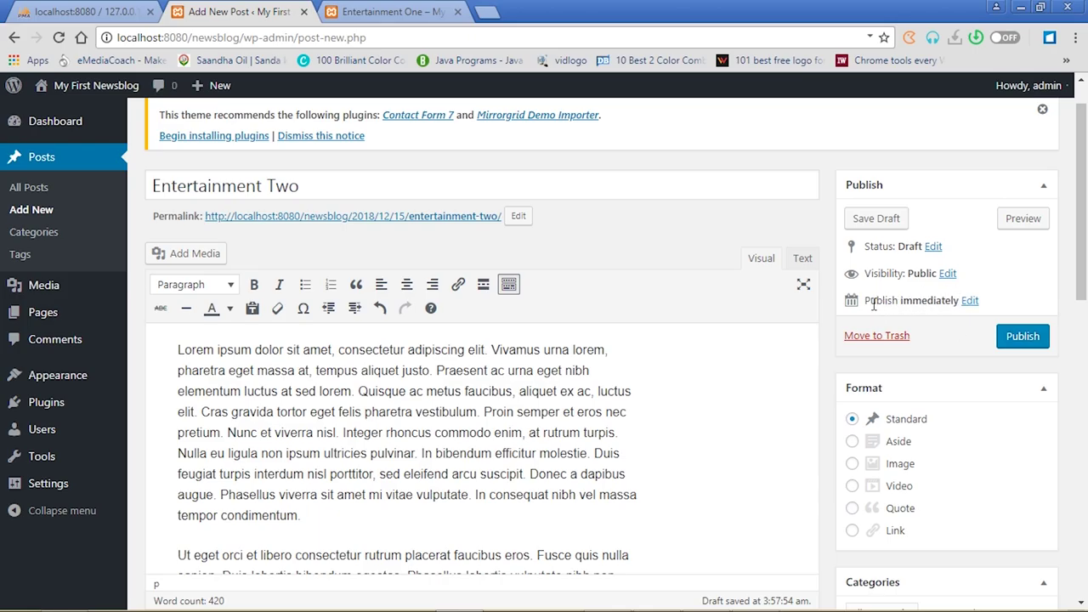
# Confirm the Dec 15, 2018 publish date and publish Entertainment Two
pyautogui.click(970, 302)
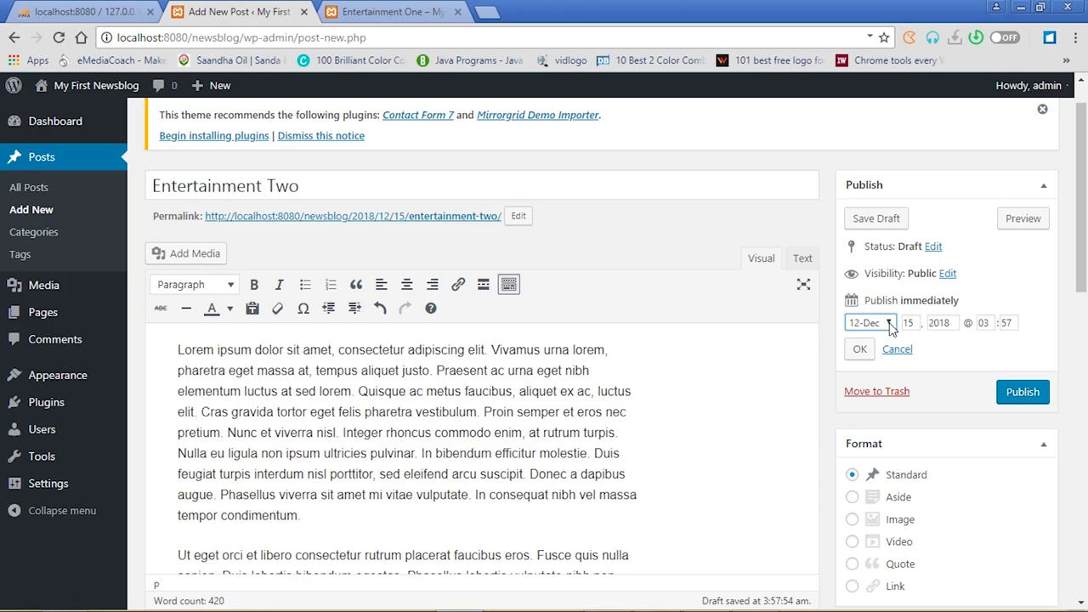
pyautogui.click(888, 324)
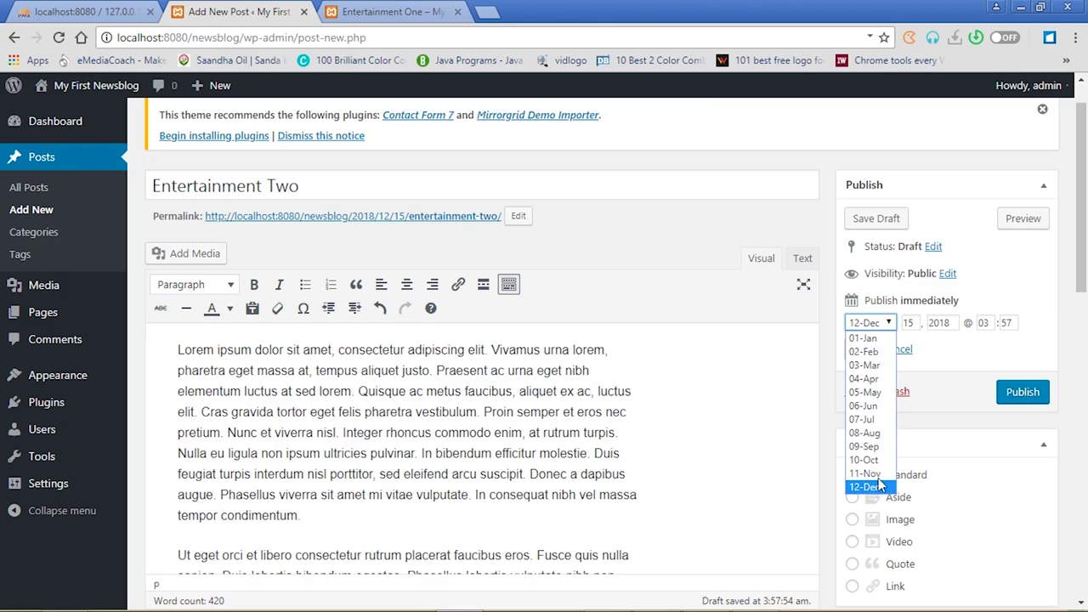
pyautogui.click(939, 352)
pyautogui.click(915, 325)
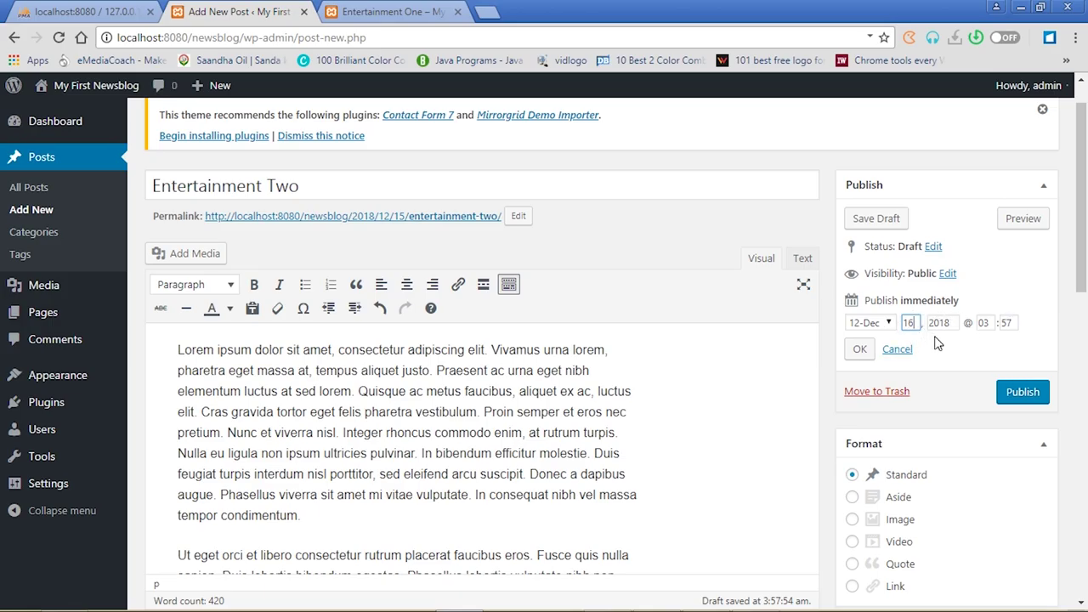
pyautogui.click(860, 349)
pyautogui.click(1025, 337)
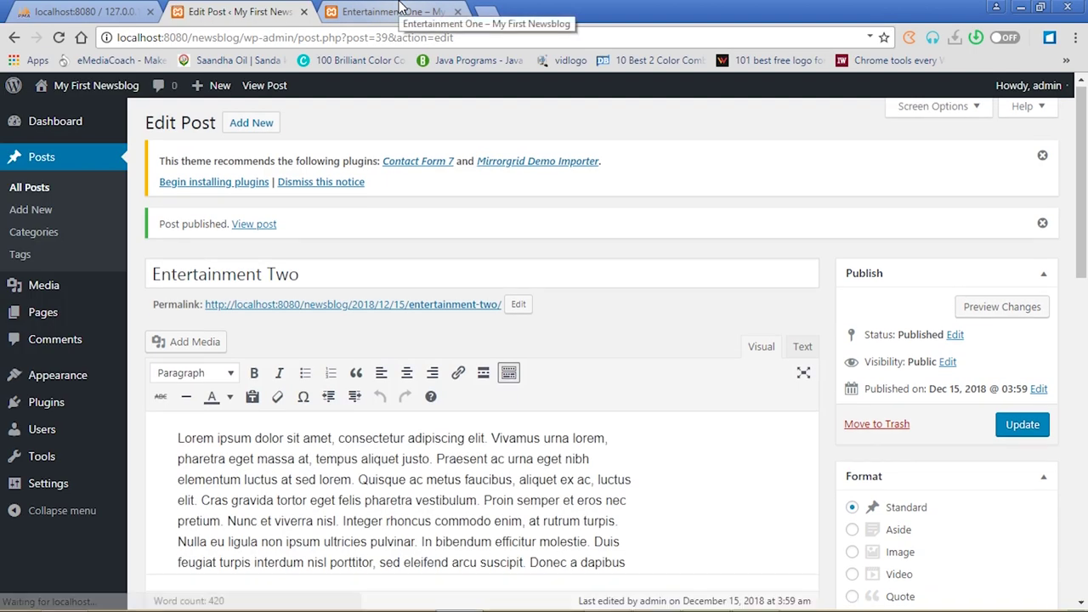
# Go from the live blog home through the Entertainment category to Entertainment Two's reply form
pyautogui.click(400, 7)
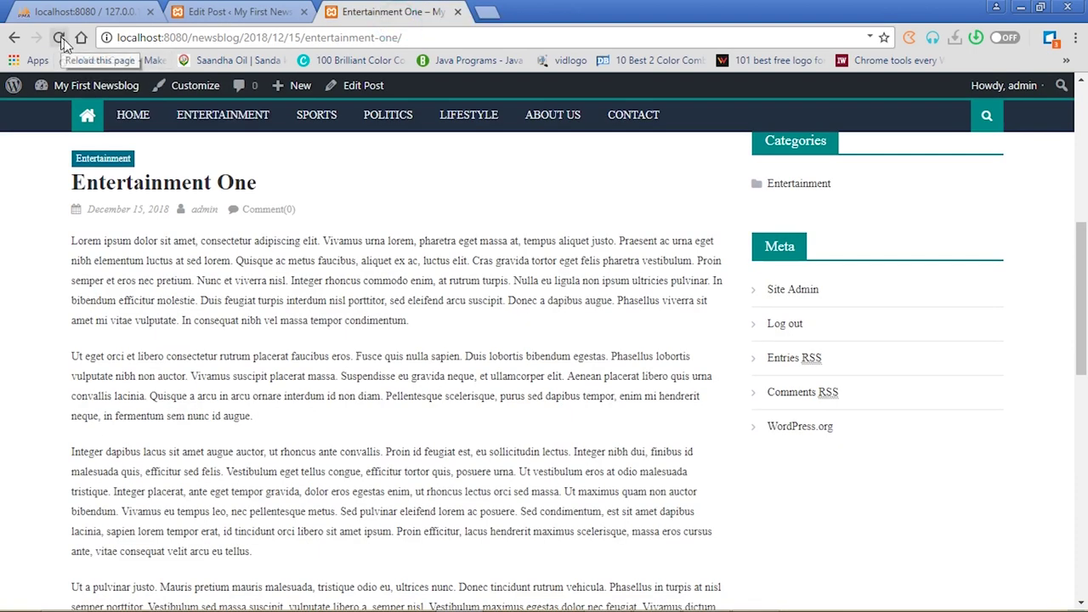
pyautogui.click(133, 122)
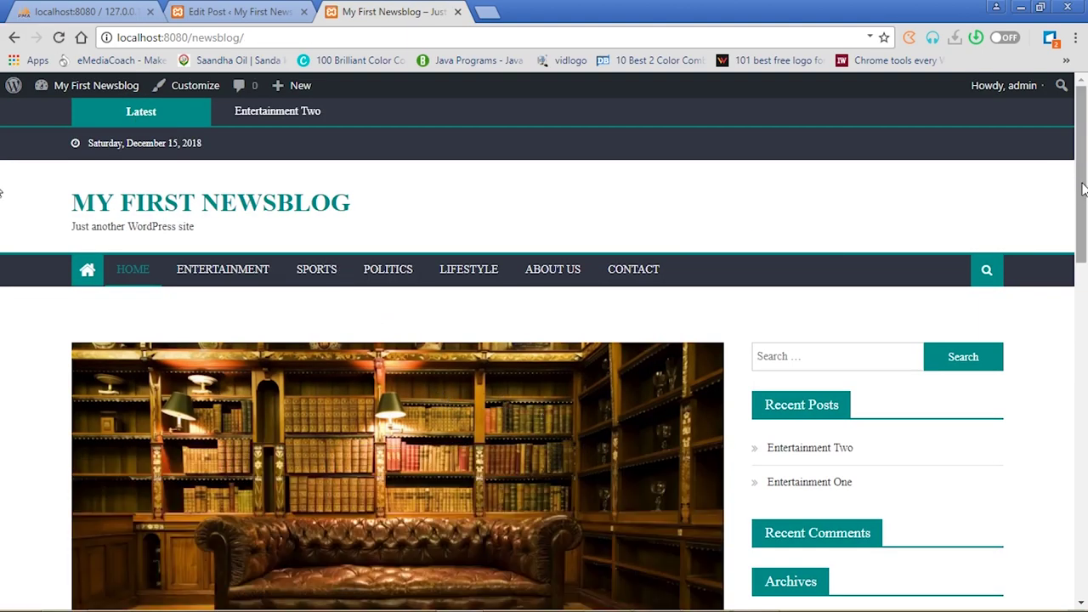
pyautogui.moveTo(1083, 173); pyautogui.dragTo(1085, 307)
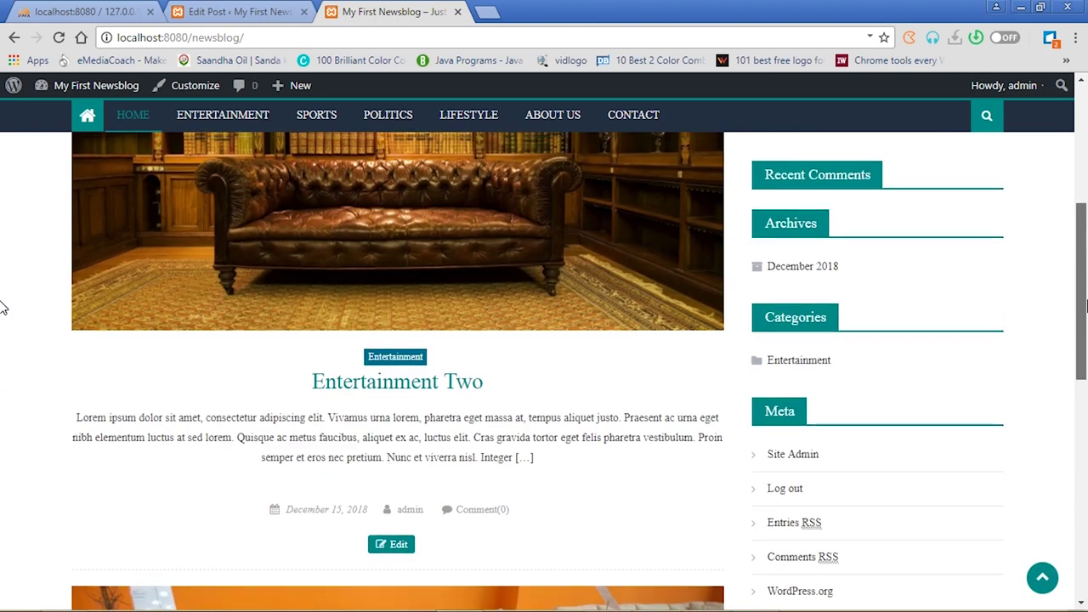
pyautogui.click(393, 360)
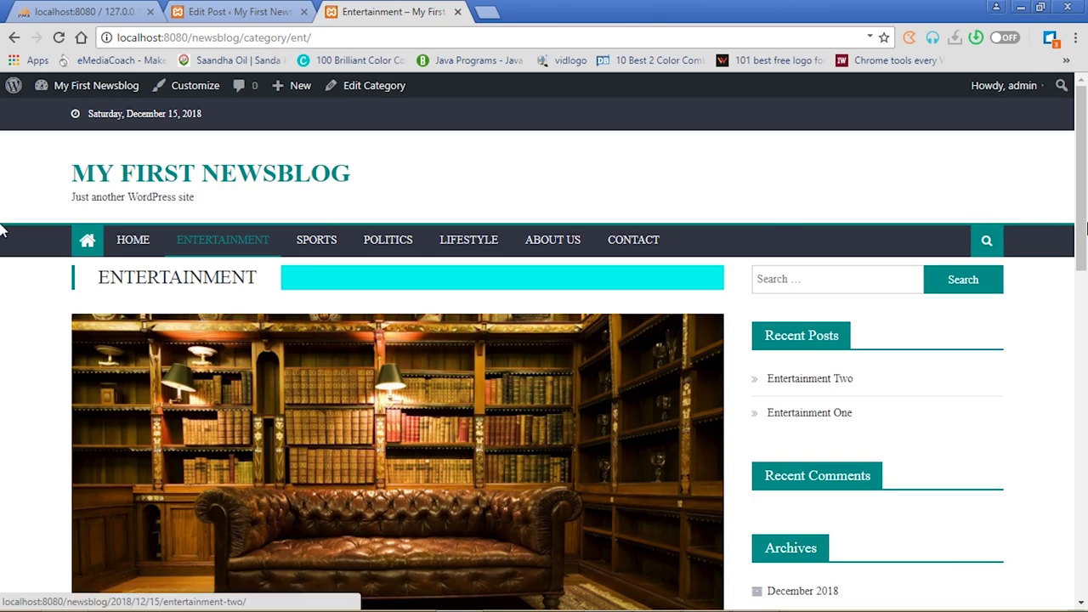
pyautogui.moveTo(1082, 212); pyautogui.dragTo(1082, 385)
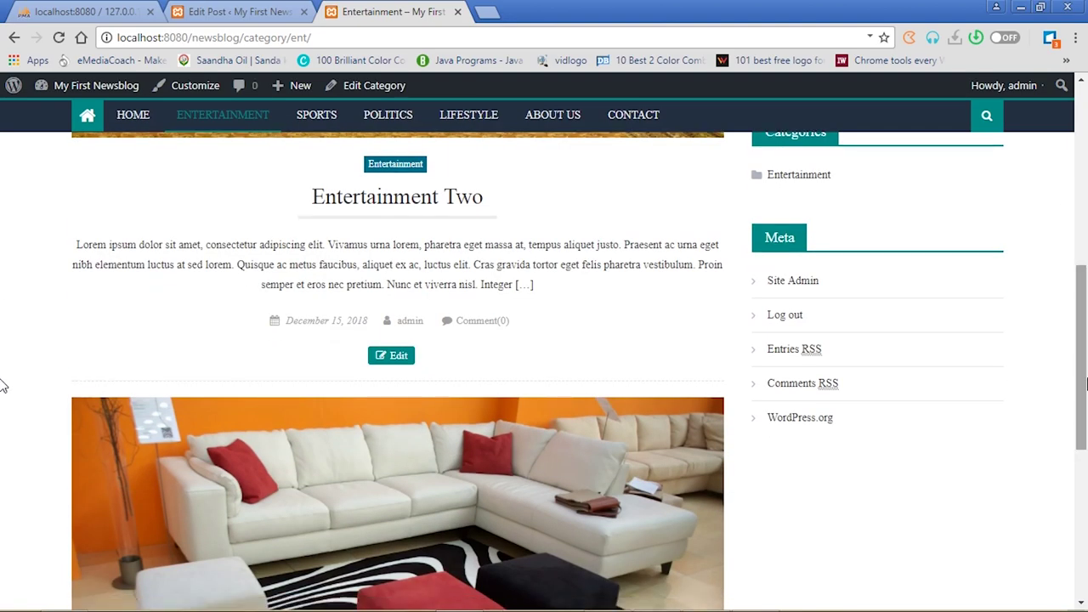
pyautogui.click(404, 208)
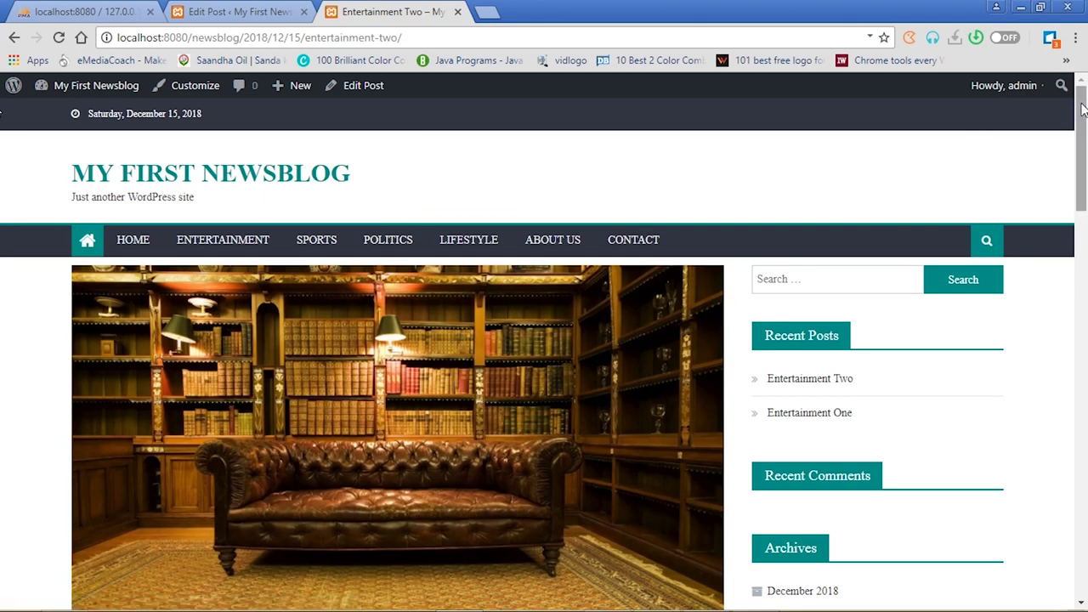
pyautogui.moveTo(1082, 114); pyautogui.dragTo(1086, 397)
pyautogui.moveTo(2, 400); pyautogui.dragTo(2, 400)
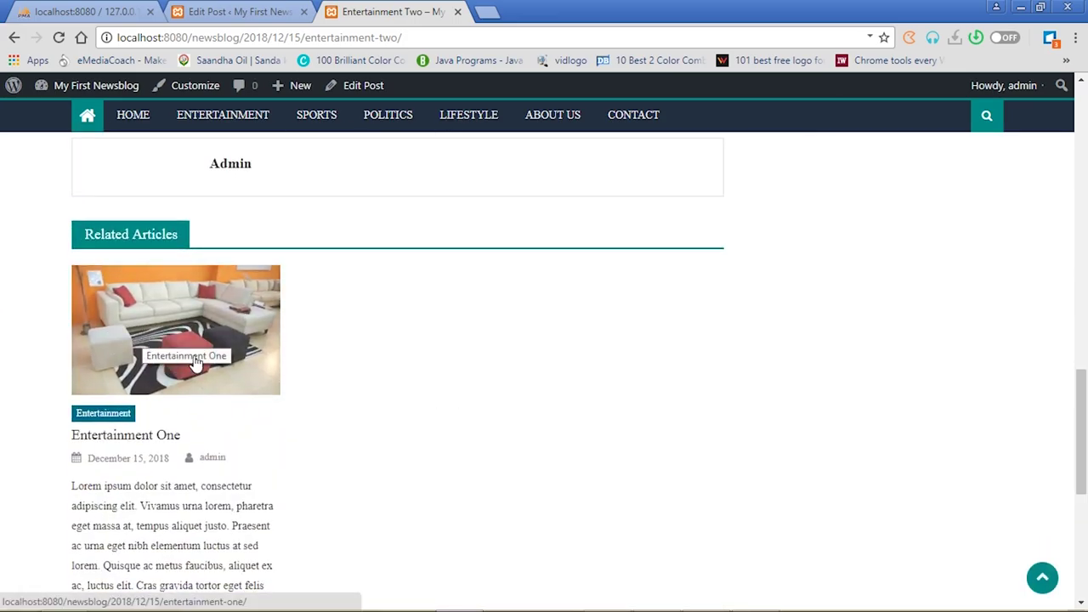
pyautogui.moveTo(1083, 425); pyautogui.dragTo(1086, 534)
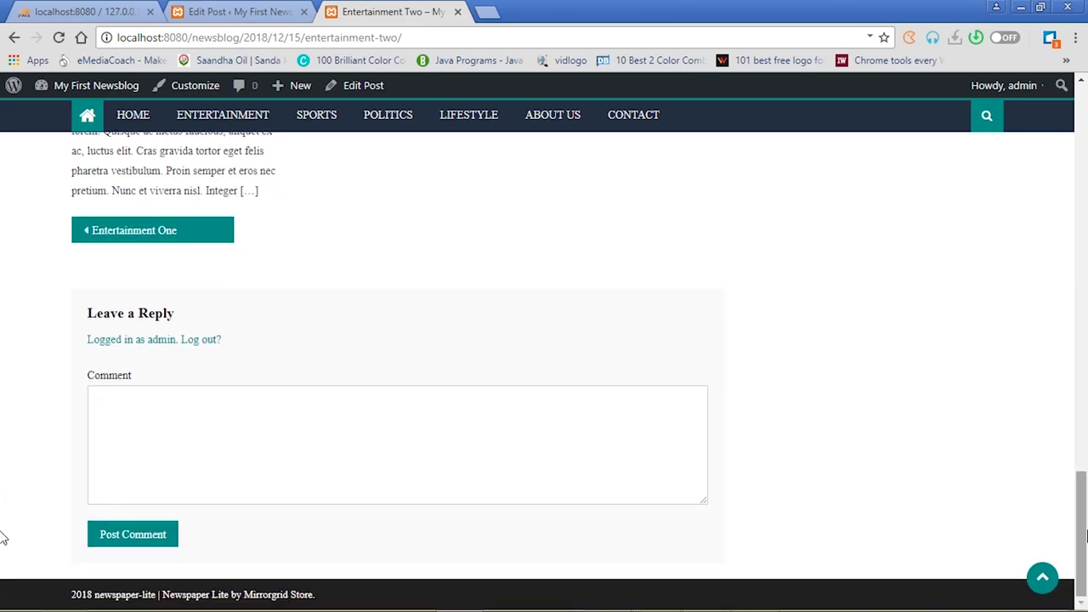
# Post the comment 'nice news' on Entertainment Two and switch back to its Edit Post tab
pyautogui.click(165, 395)
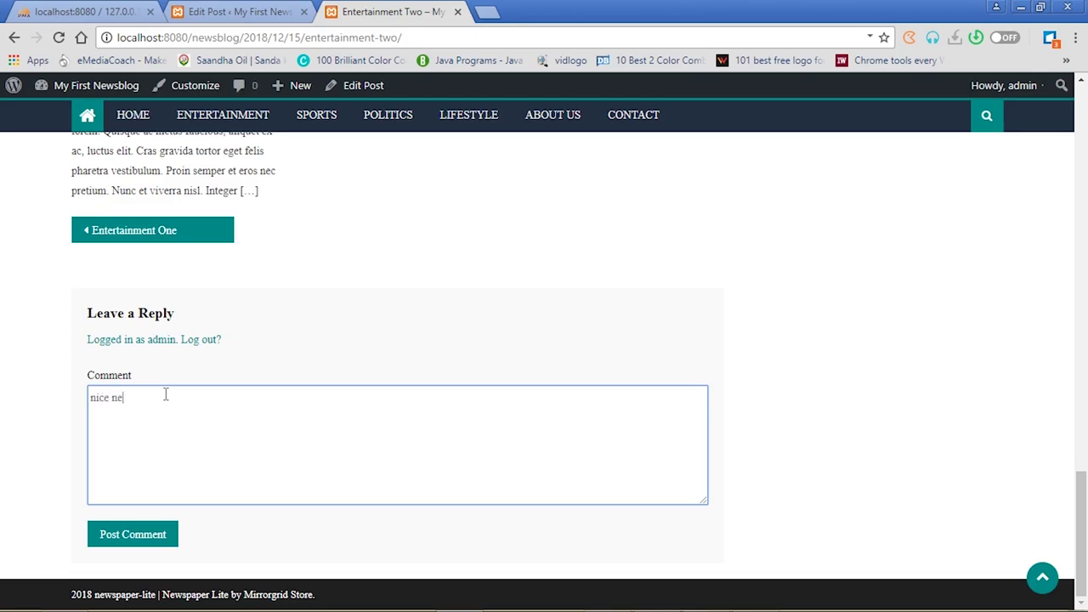
pyautogui.click(127, 534)
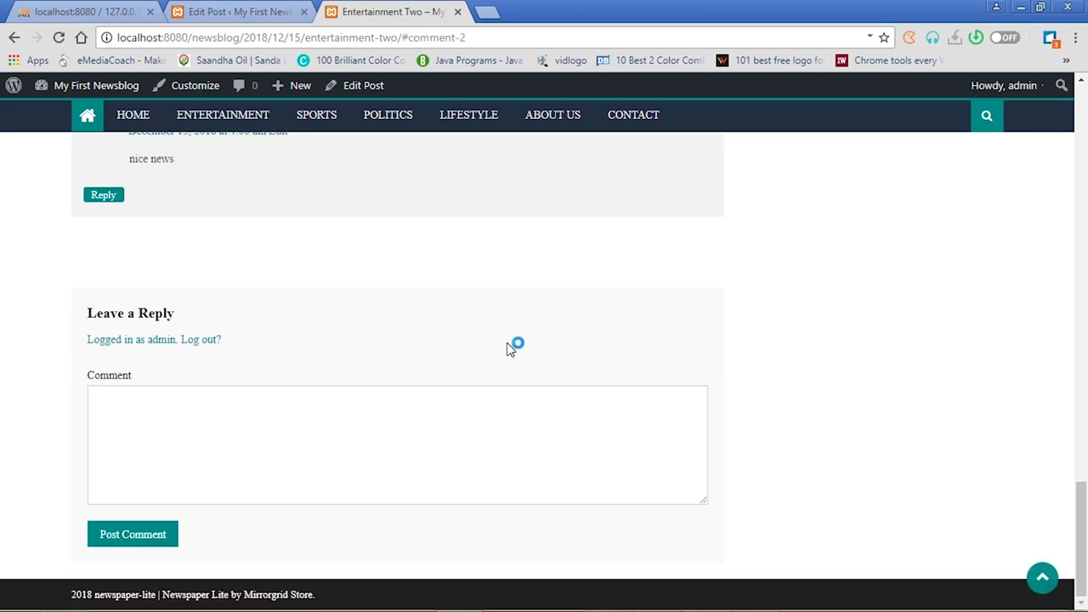
pyautogui.moveTo(1080, 507); pyautogui.dragTo(1083, 460)
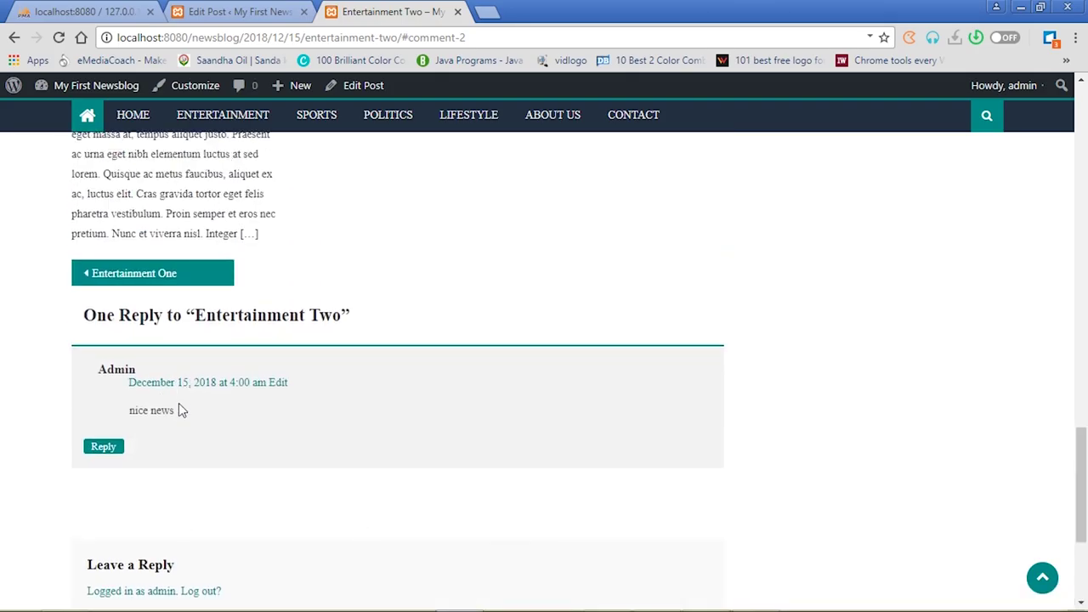
pyautogui.click(255, 11)
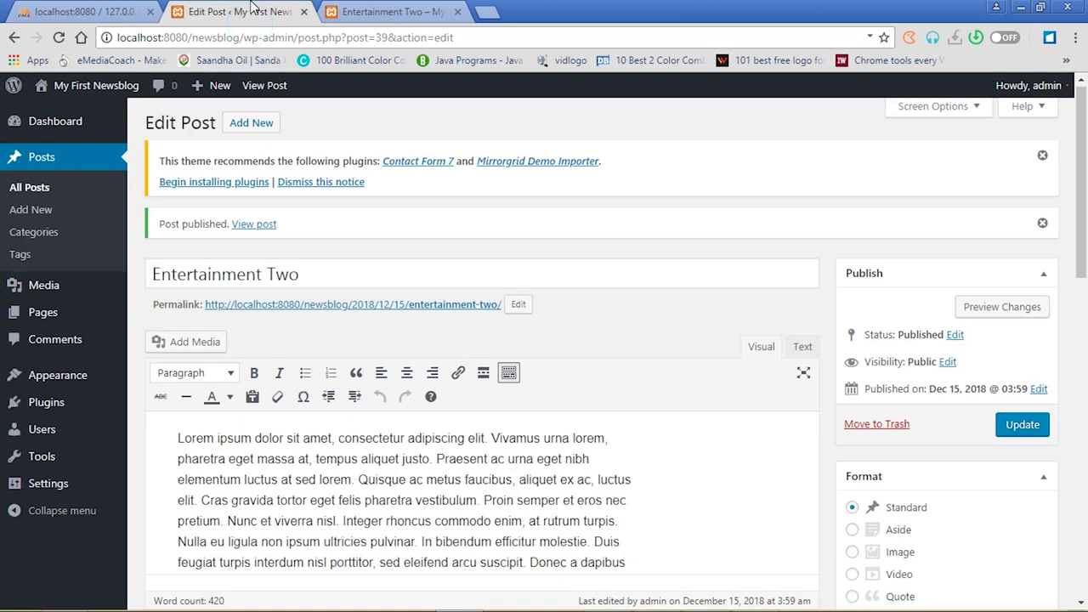
# Start a new post titled 'Sports One' and paste lorem ipsum into its body
pyautogui.click(259, 124)
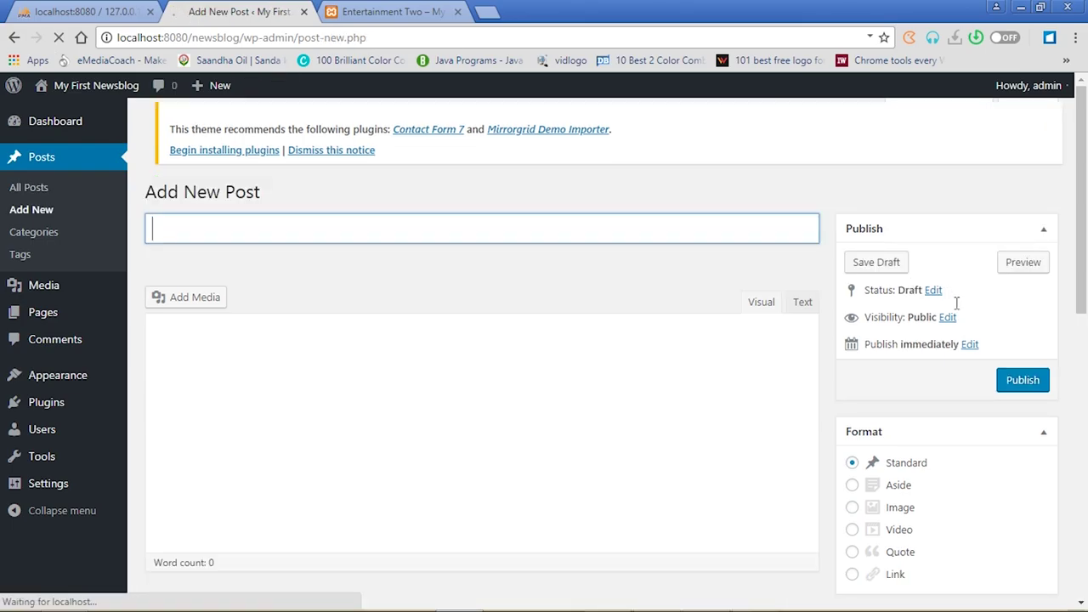
pyautogui.moveTo(1084, 220); pyautogui.dragTo(1087, 244)
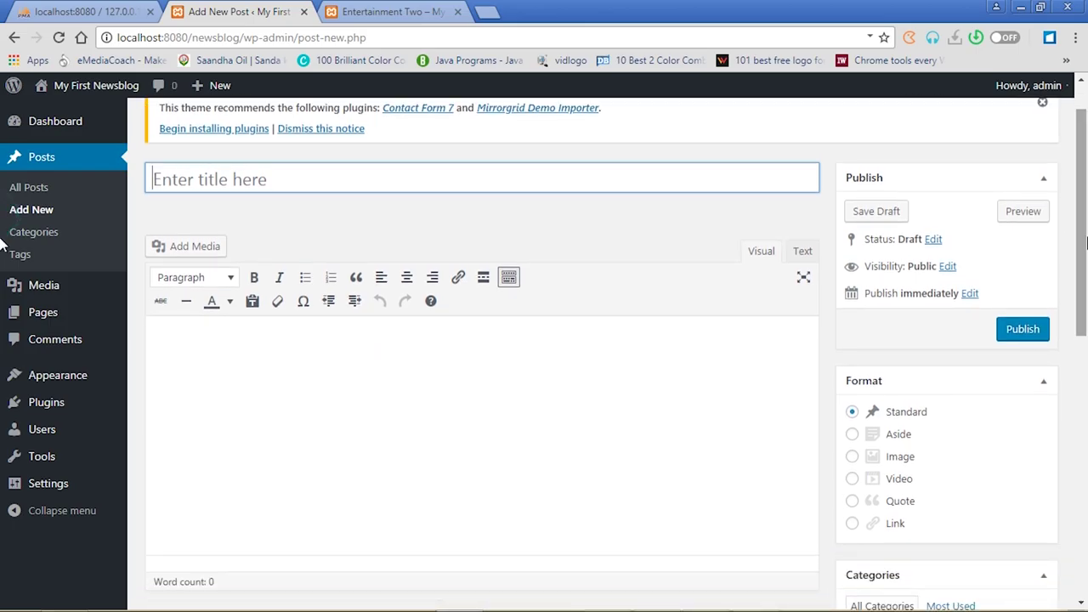
pyautogui.press('shift')
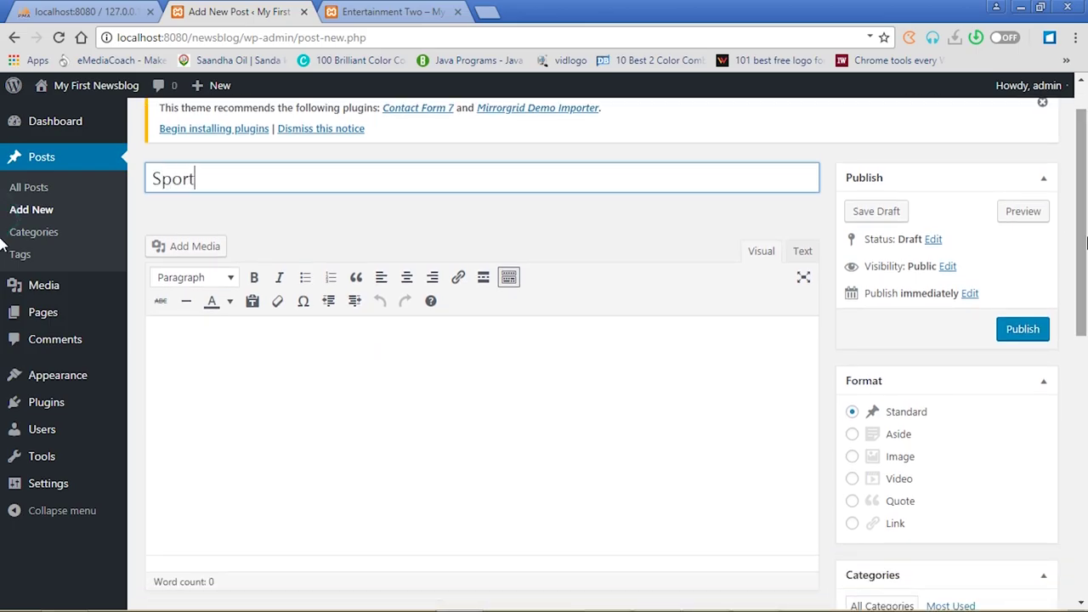
pyautogui.write('Sports One')
pyautogui.moveTo(1084, 289); pyautogui.dragTo(1085, 317)
pyautogui.click(558, 355)
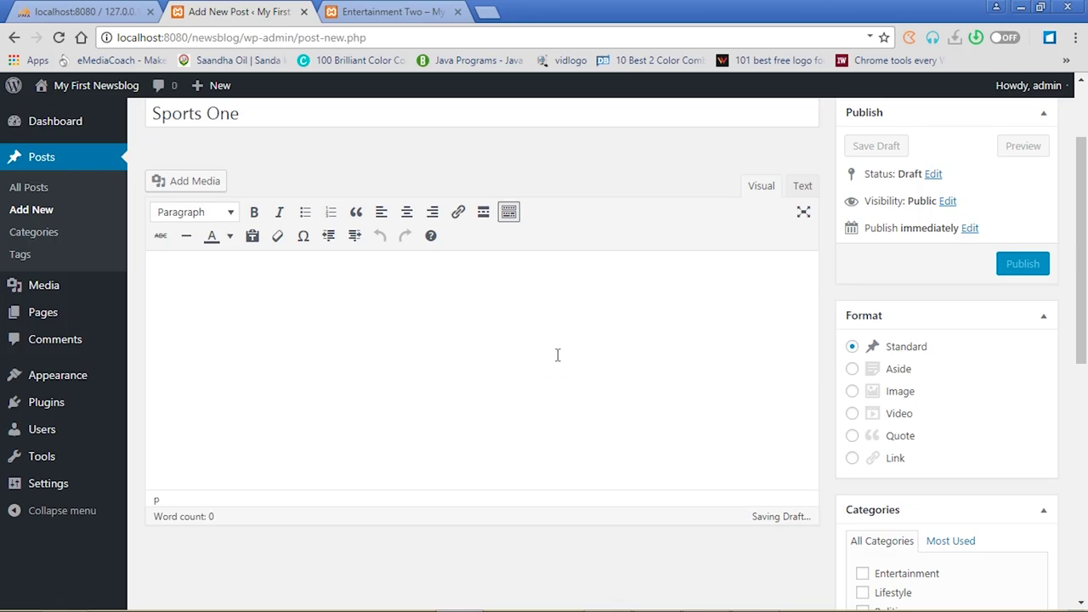
pyautogui.hotkey('ctrl', 'v')
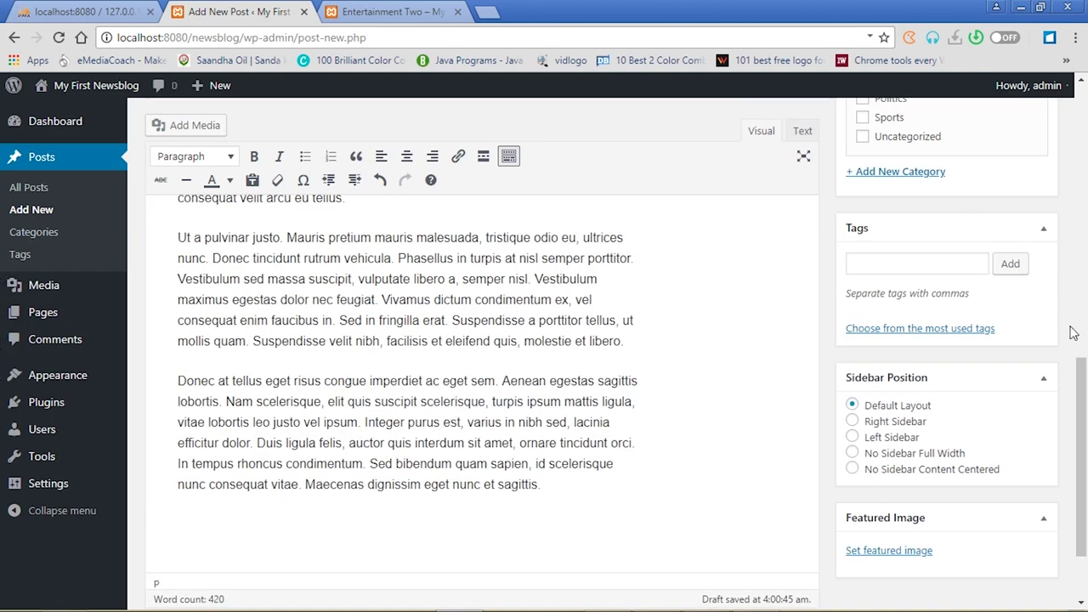
# File the post under Sports and add the tags sports, ronaldo and Asamoah Gyan
pyautogui.scroll(1, 1086, 353)
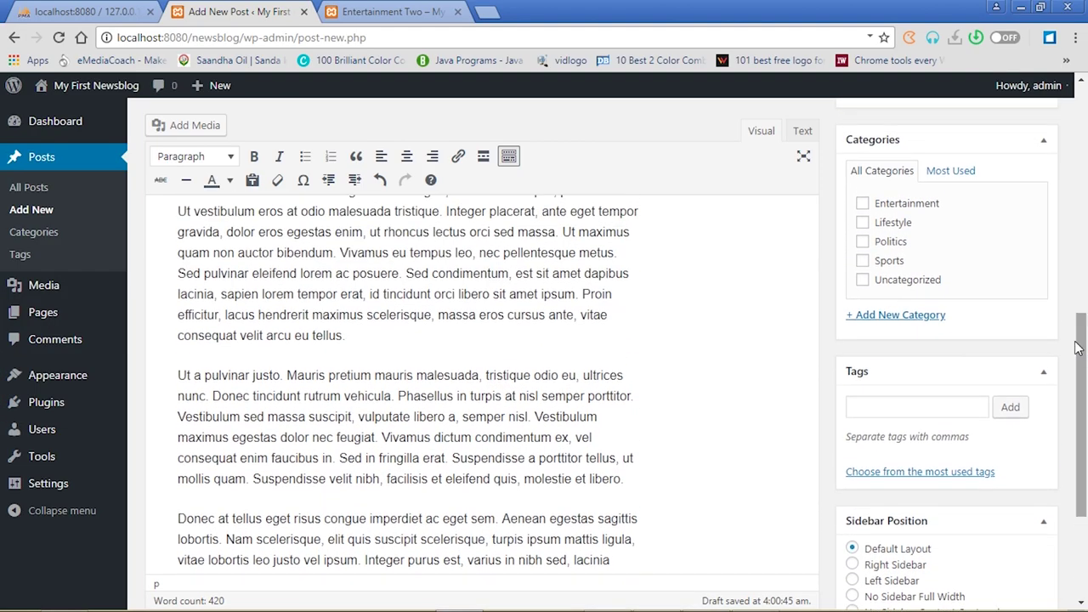
pyautogui.scroll(1, 1073, 342)
pyautogui.click(863, 279)
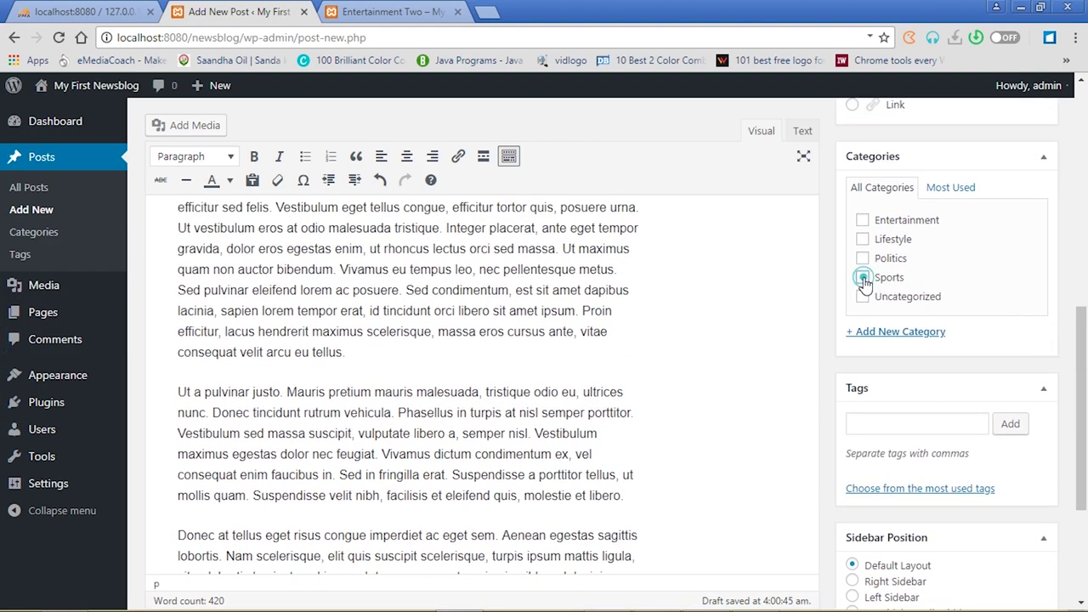
pyautogui.click(874, 428)
pyautogui.write('sports,ronaldo,Asamoah')
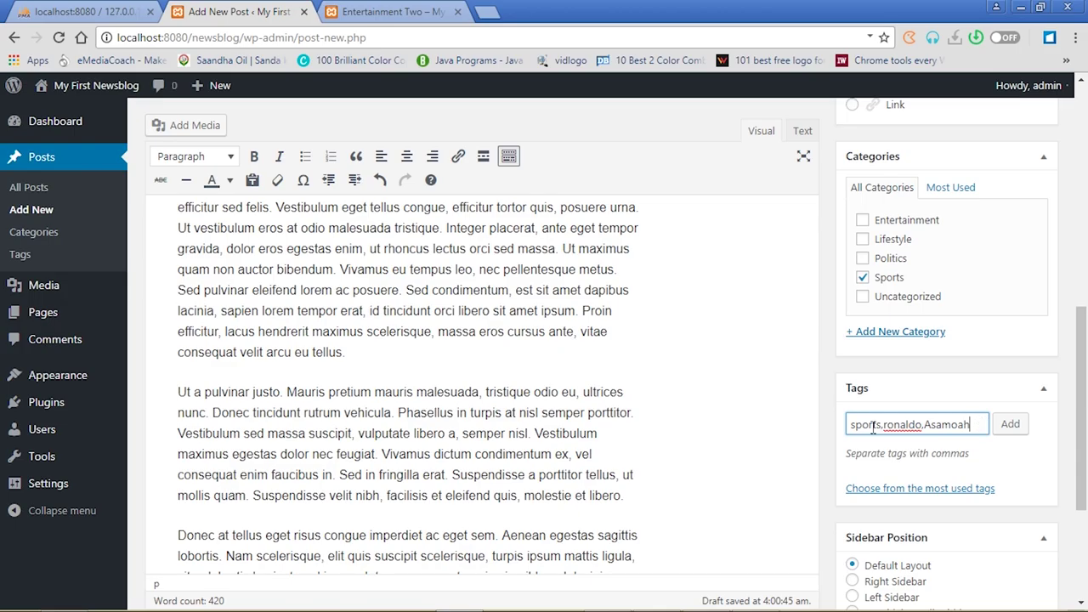
pyautogui.write('yan')
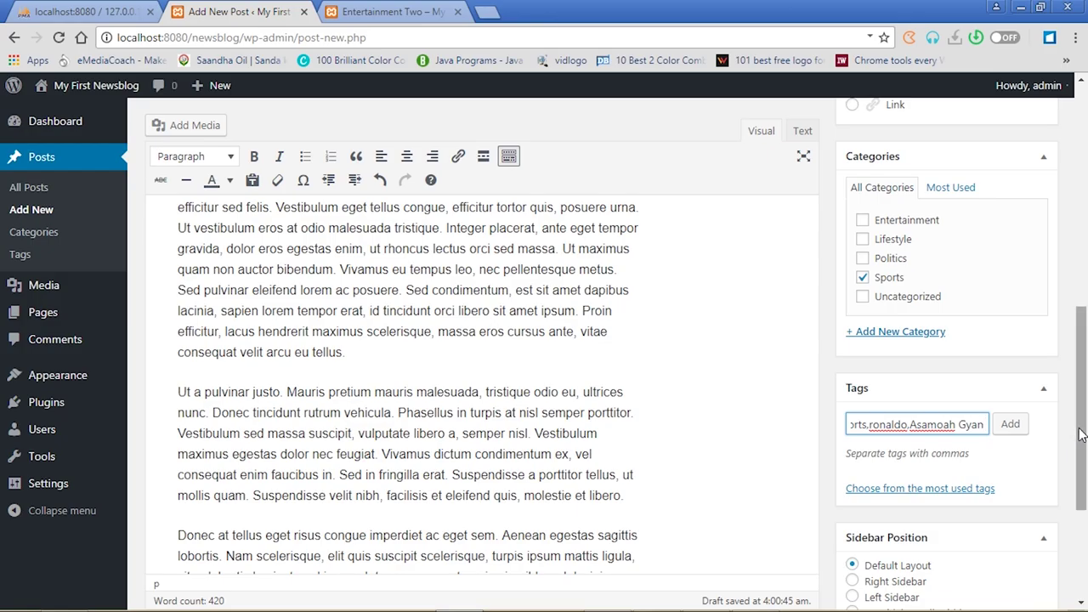
pyautogui.scroll(-2, 1063, 430)
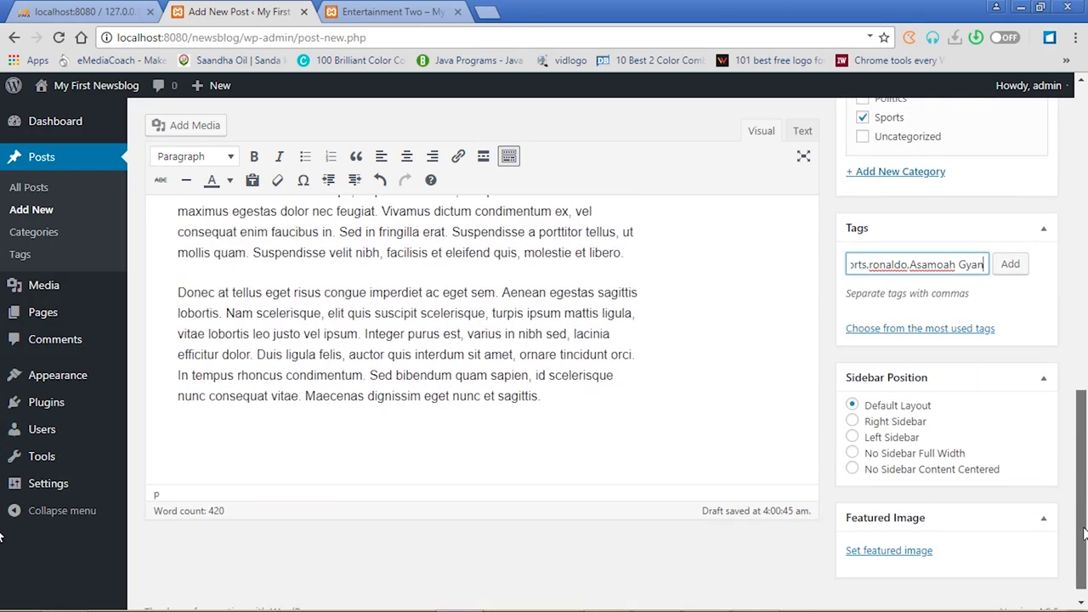
# Set 20.jpg as the featured image of Sports One
pyautogui.click(911, 553)
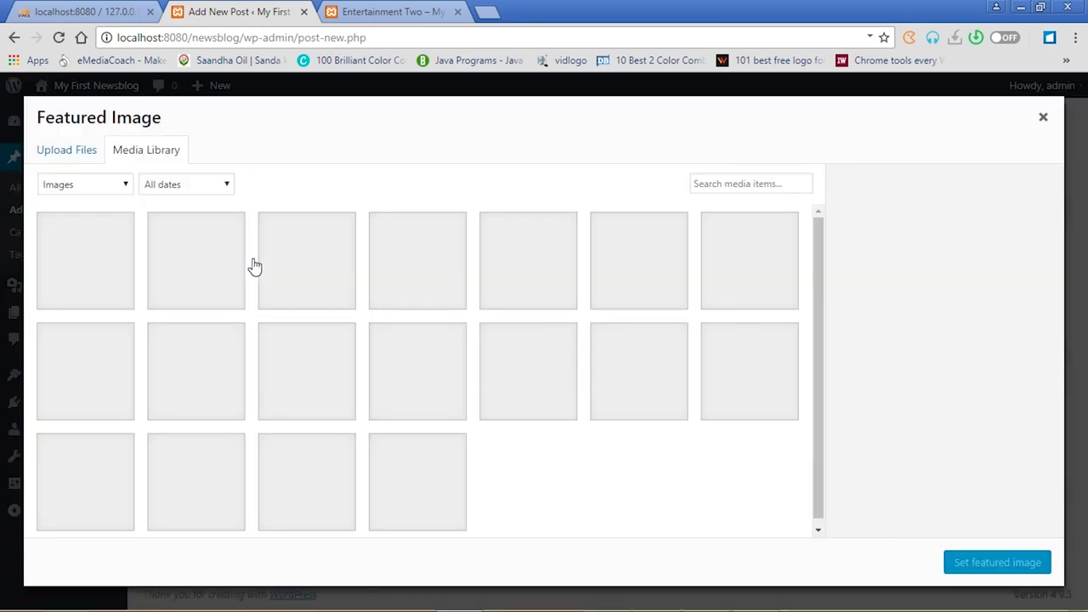
pyautogui.click(326, 272)
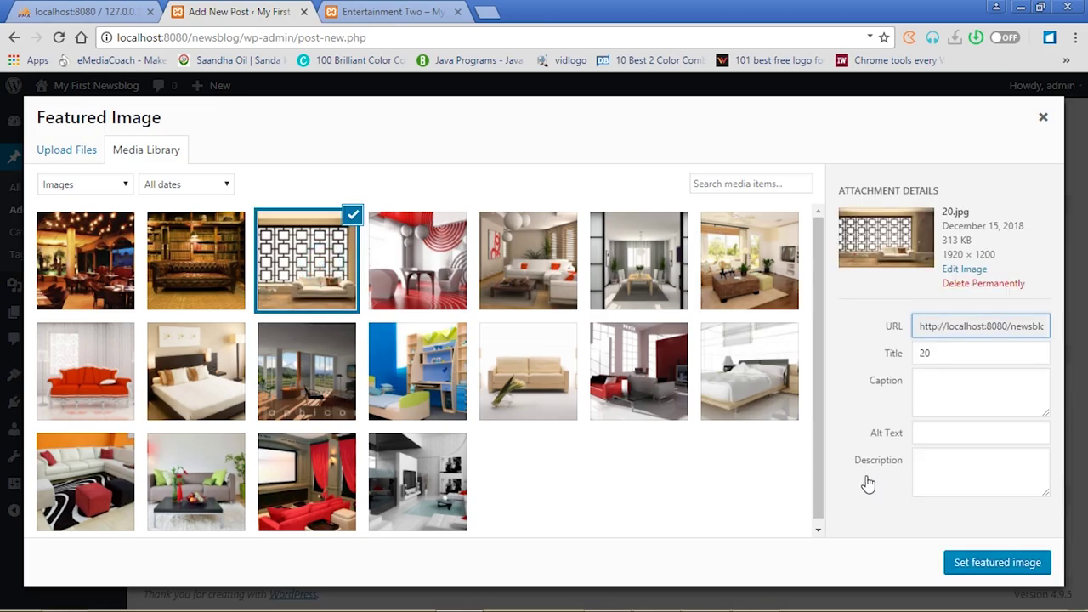
pyautogui.click(978, 561)
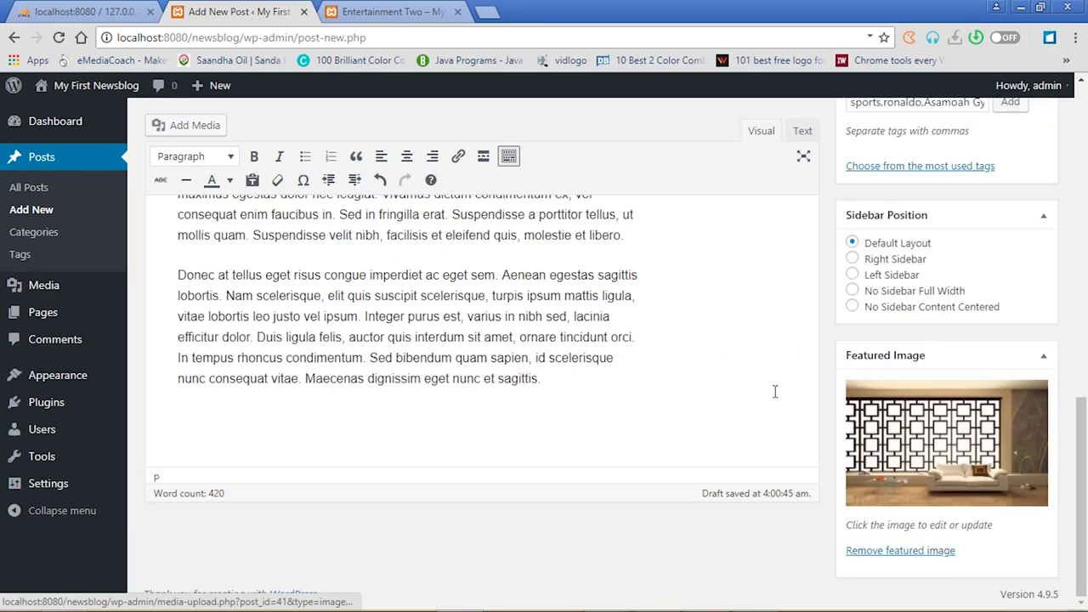
pyautogui.click(1083, 292)
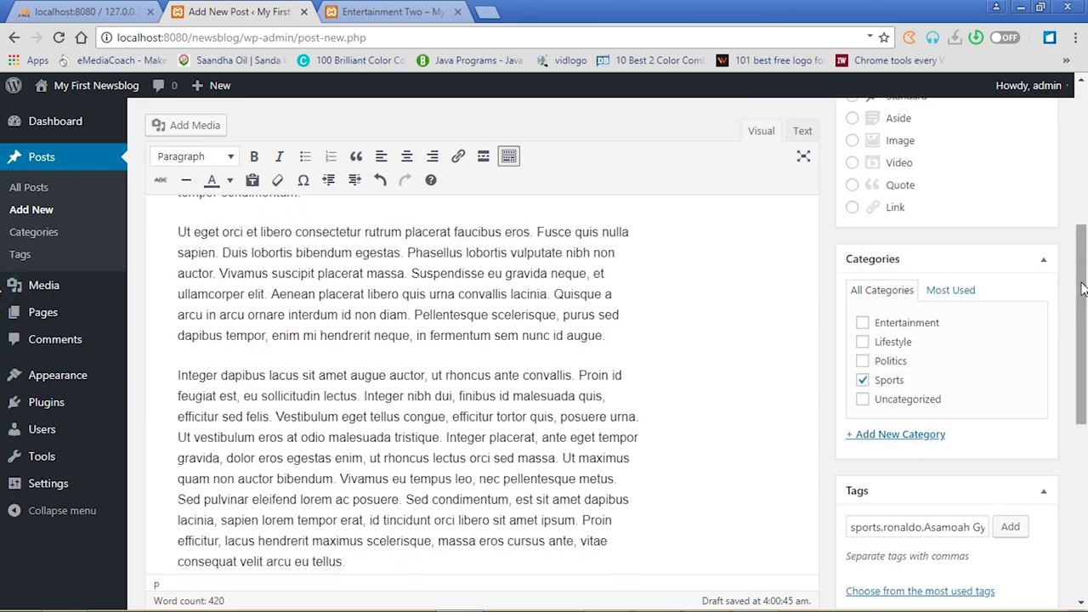
pyautogui.moveTo(1083, 290); pyautogui.dragTo(1080, 148)
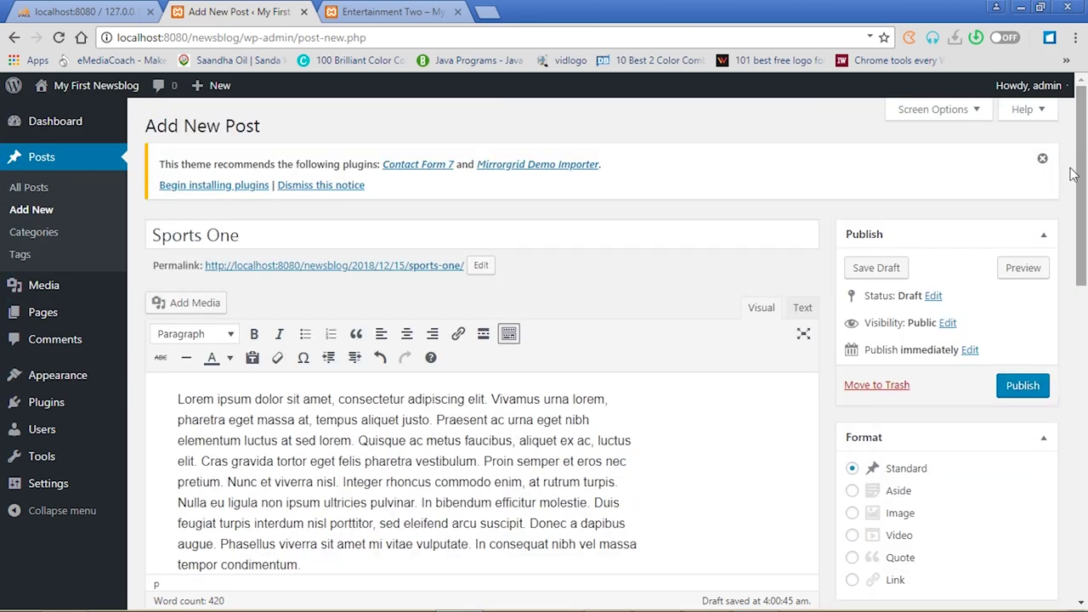
# Preview Sports One, publish it, and start another new post
pyautogui.click(1024, 268)
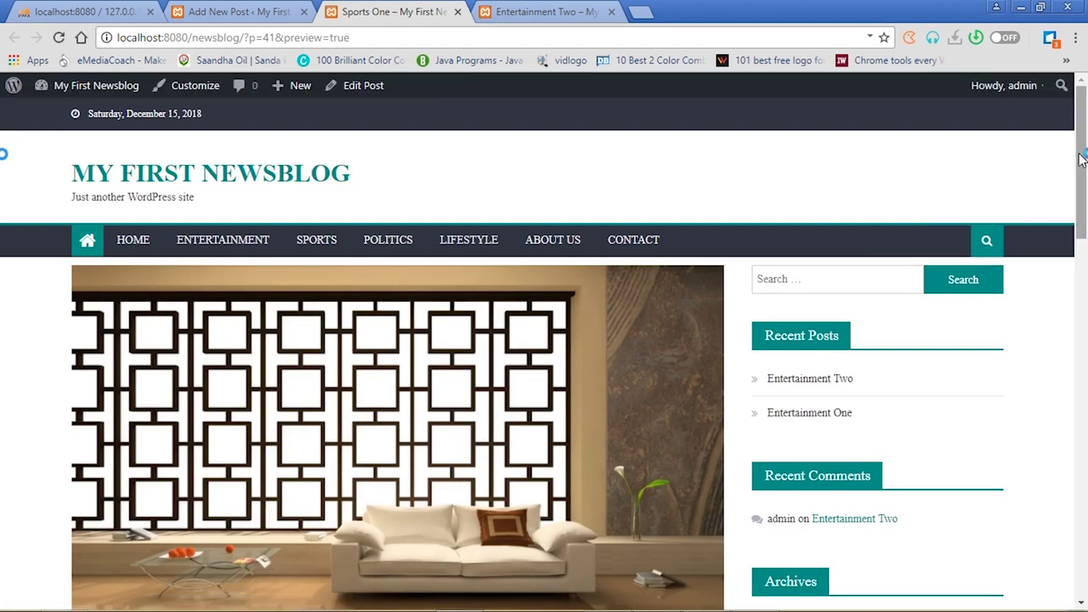
pyautogui.moveTo(1082, 160); pyautogui.dragTo(1086, 126)
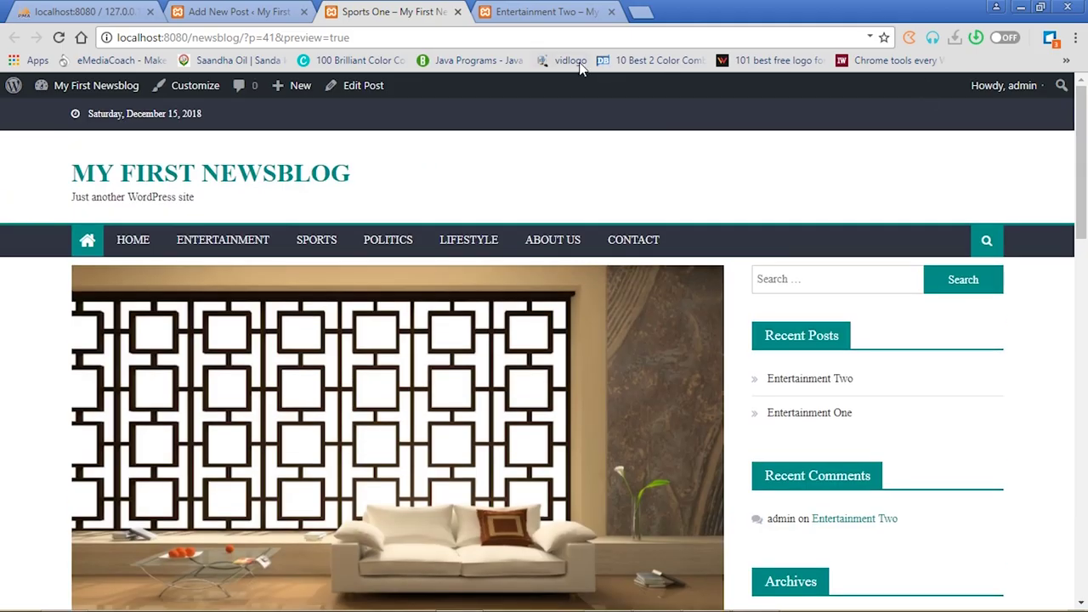
pyautogui.click(458, 12)
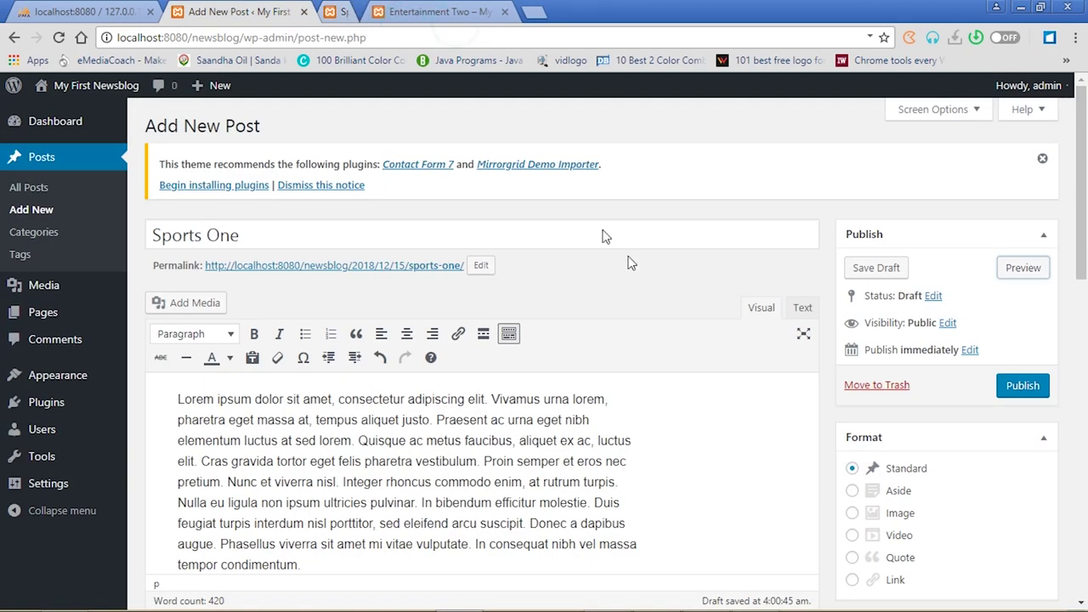
pyautogui.click(1025, 387)
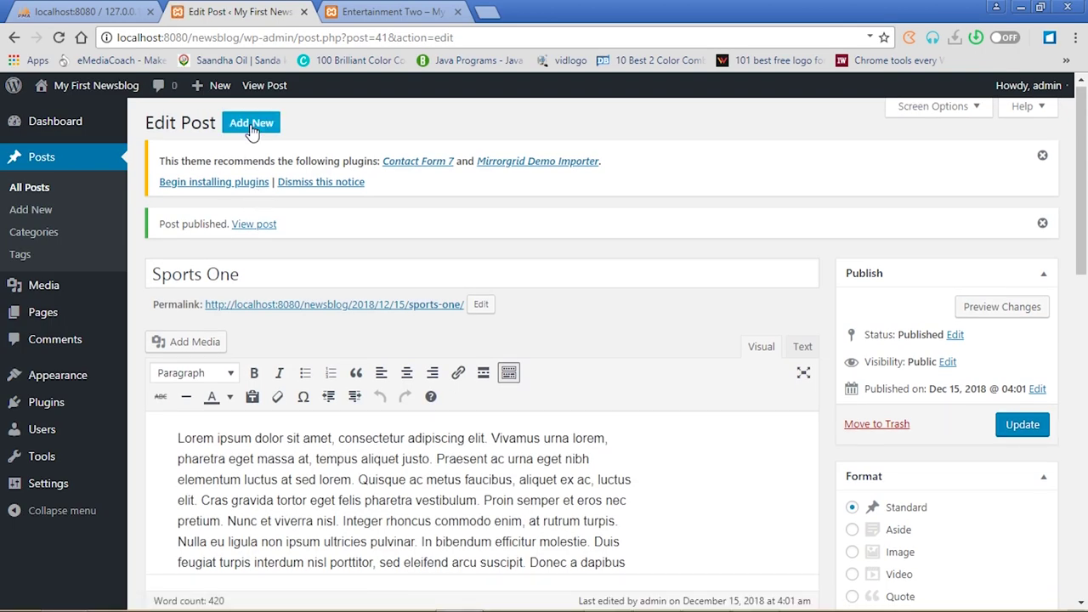
pyautogui.click(252, 128)
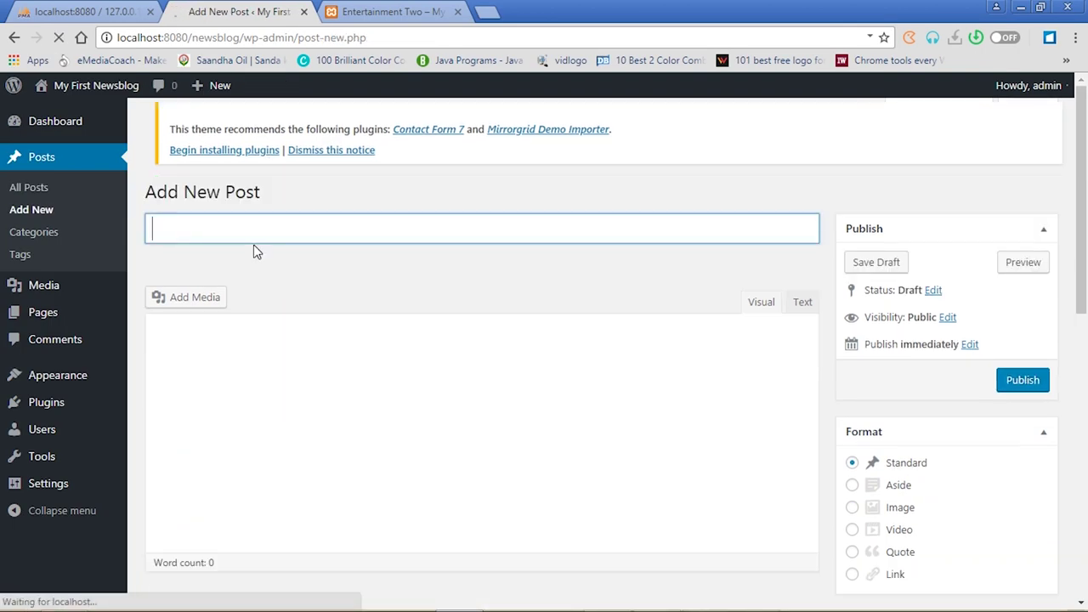
# Paste lorem ipsum body text, title the post 'Sports Two', file it under Sports and tag it sport
pyautogui.click(240, 414)
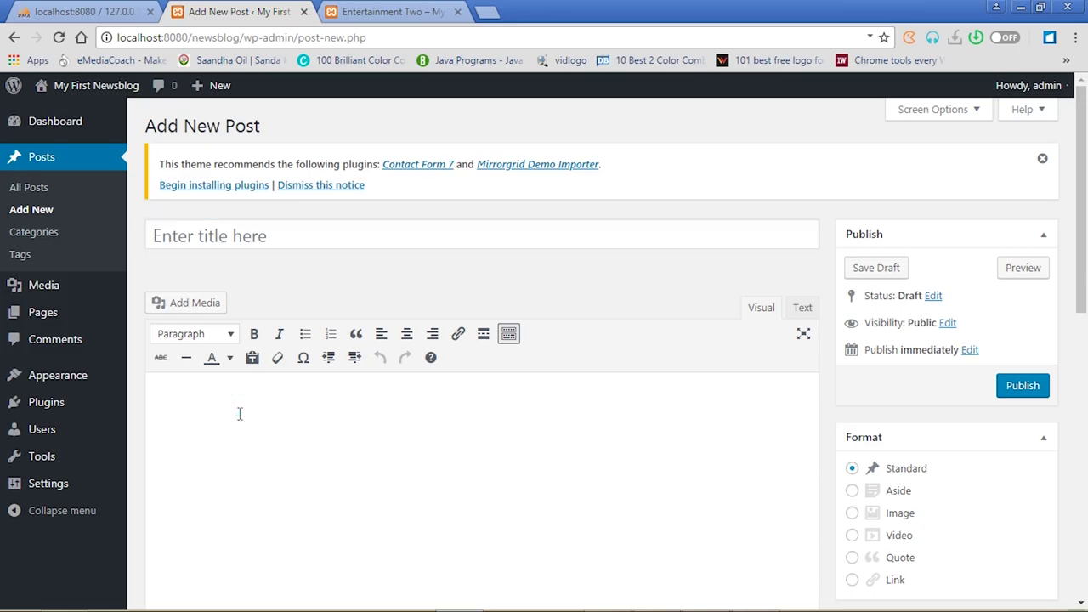
pyautogui.hotkey('ctrl', 'v')
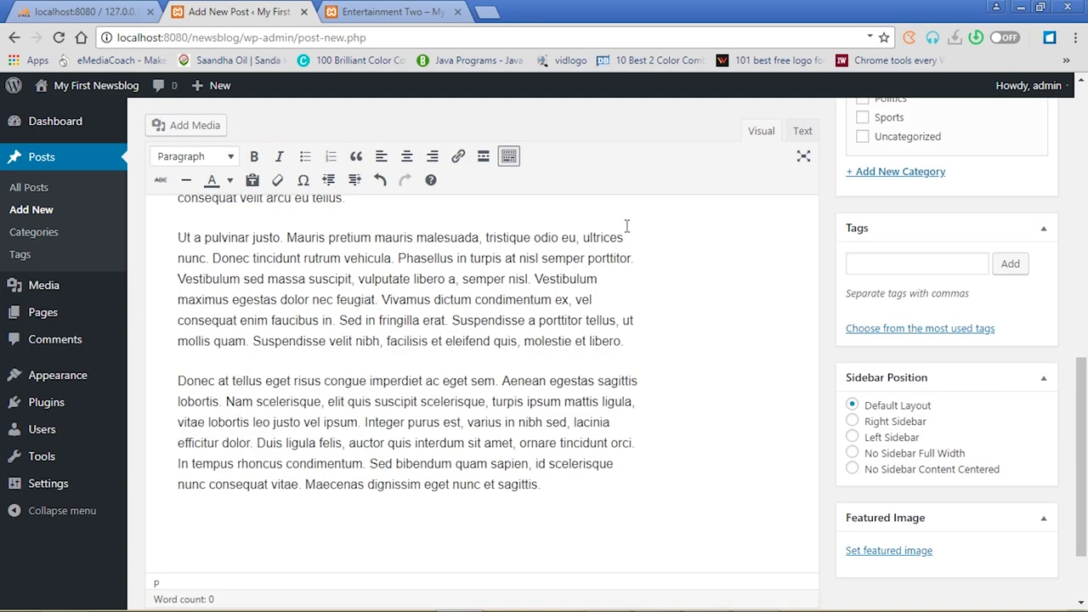
pyautogui.moveTo(1084, 349); pyautogui.dragTo(1084, 143)
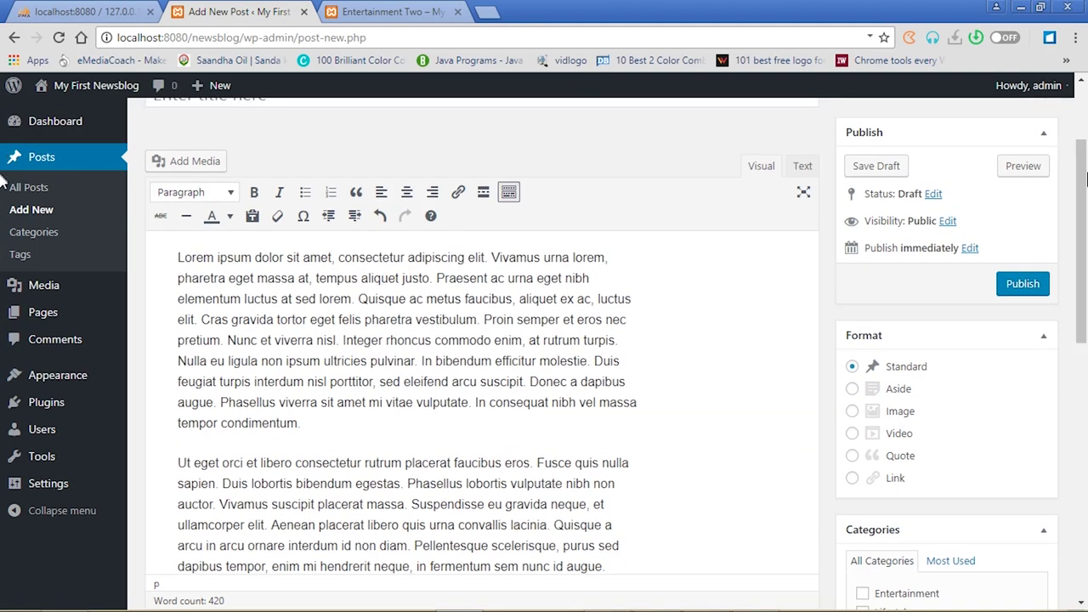
pyautogui.moveTo(1084, 189); pyautogui.dragTo(1084, 136)
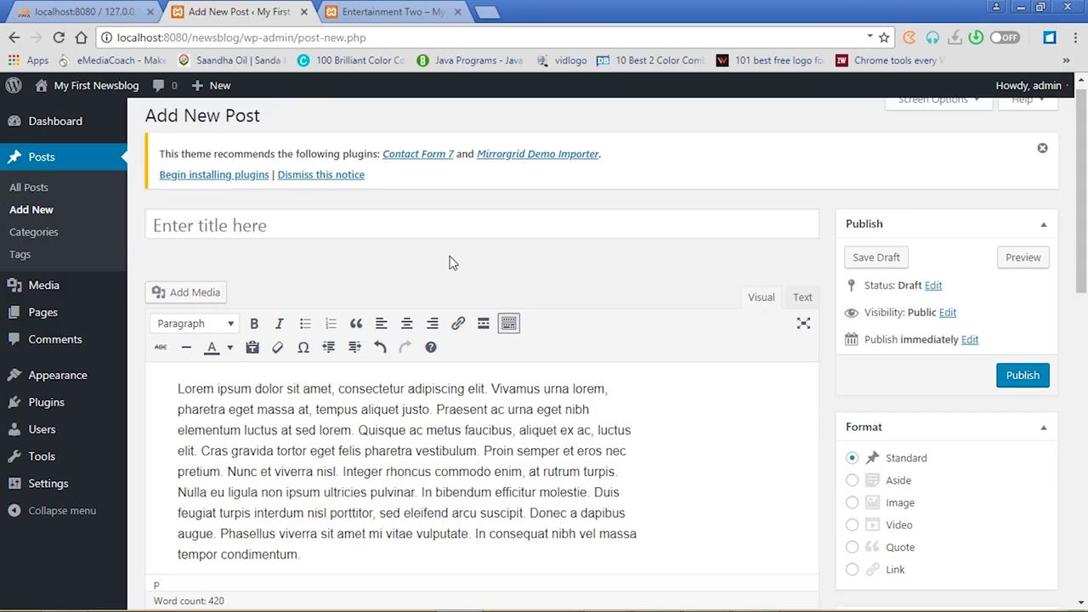
pyautogui.click(421, 230)
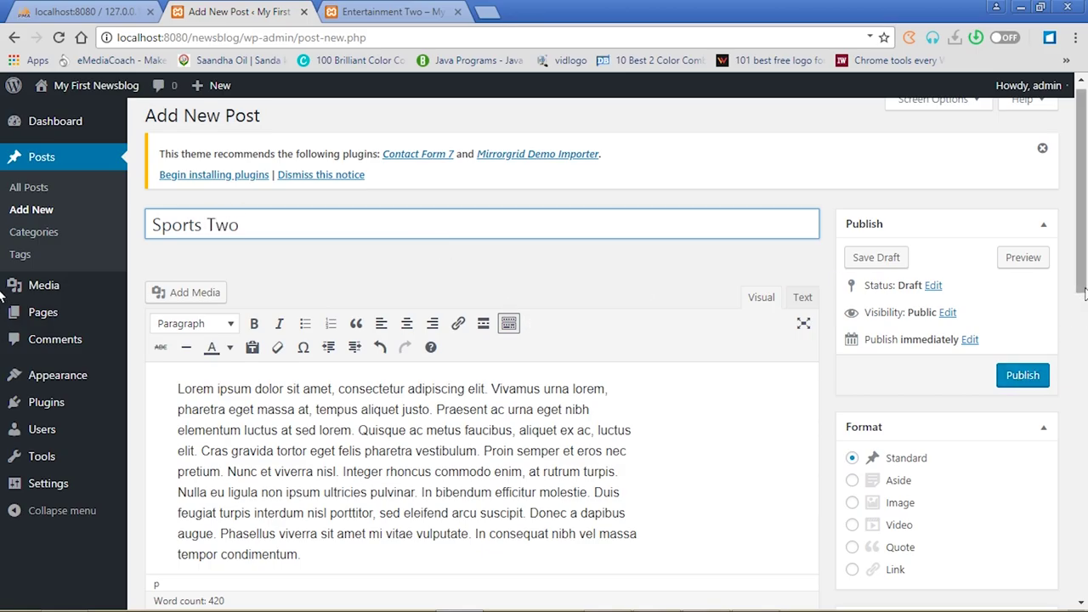
pyautogui.scroll(-5, 816, 292)
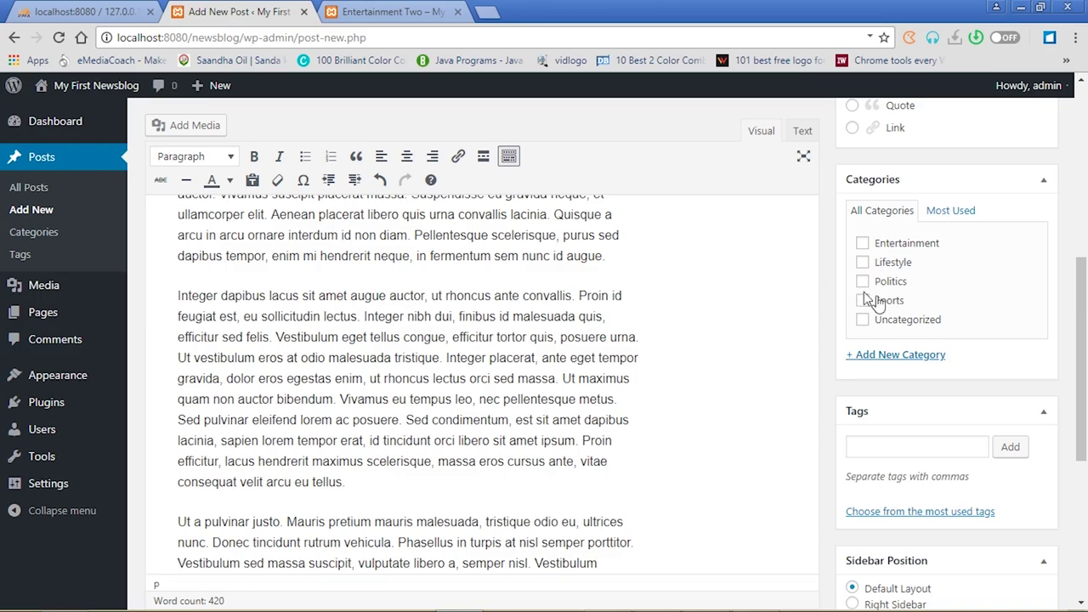
pyautogui.click(864, 302)
pyautogui.click(929, 450)
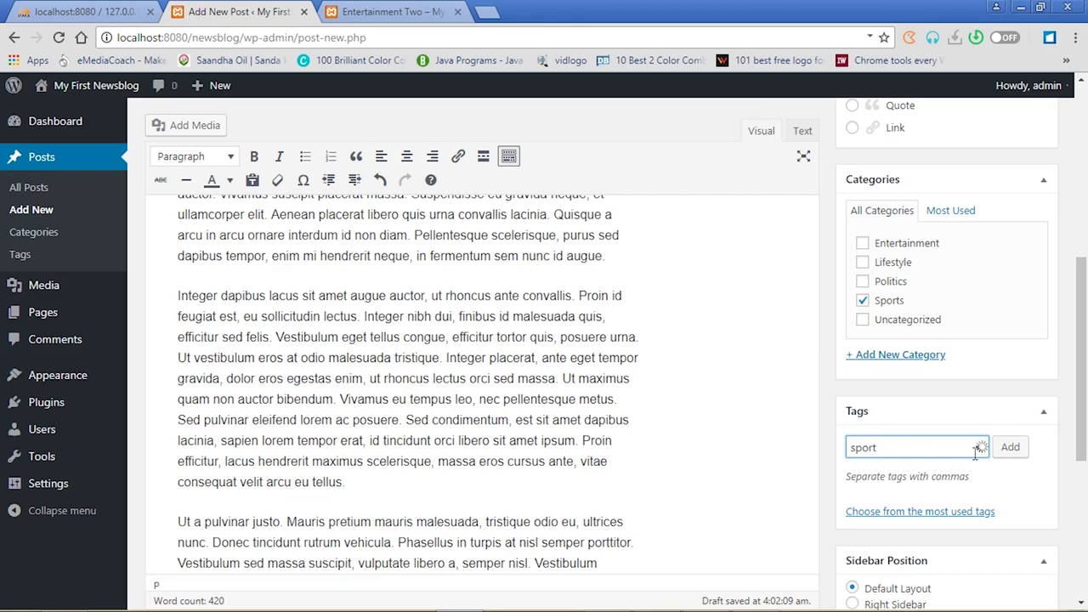
pyautogui.scroll(-3, 917, 544)
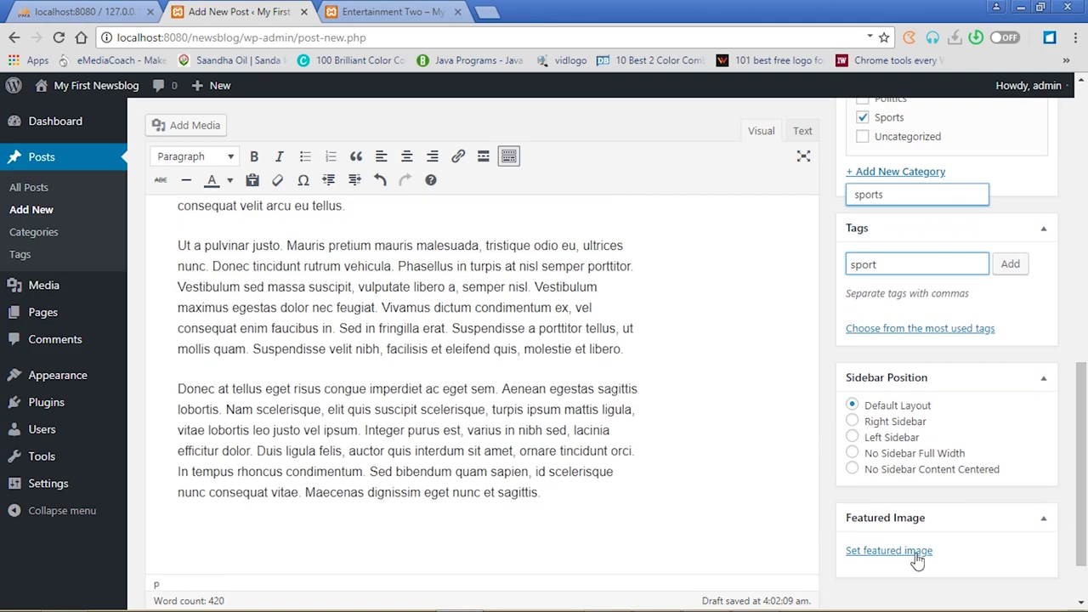
# Set the red-room 19.jpg as featured image and publish Sports Two
pyautogui.click(898, 553)
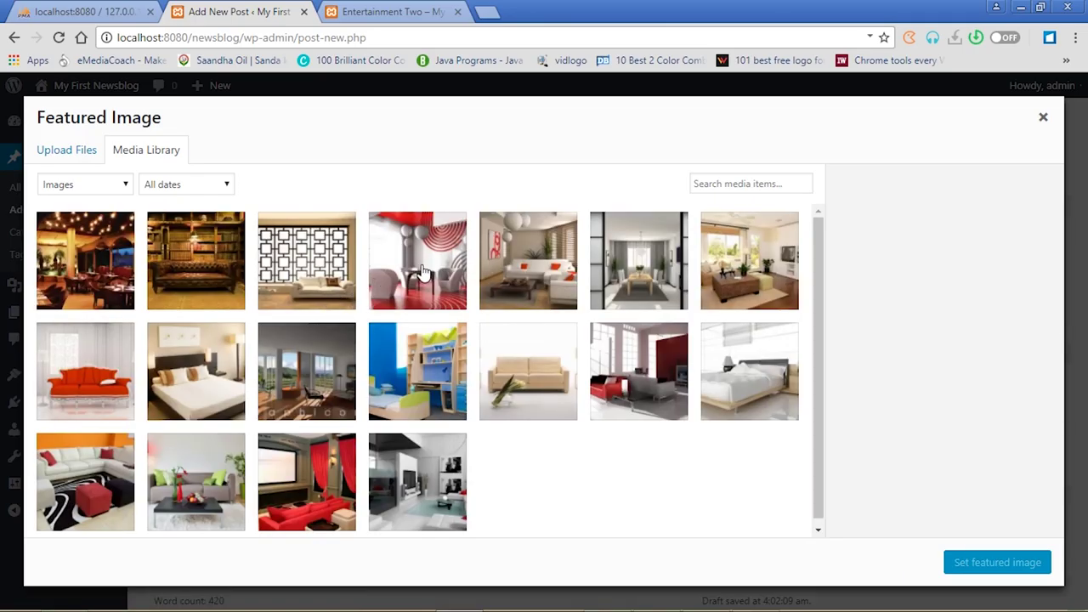
pyautogui.click(422, 272)
pyautogui.click(1004, 562)
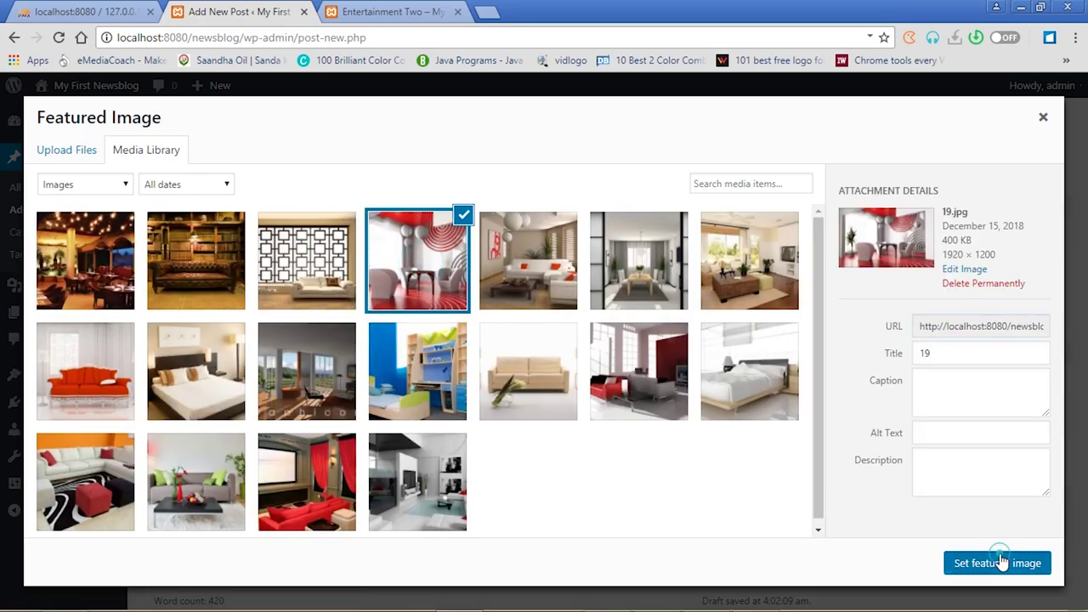
pyautogui.scroll(8, 1082, 382)
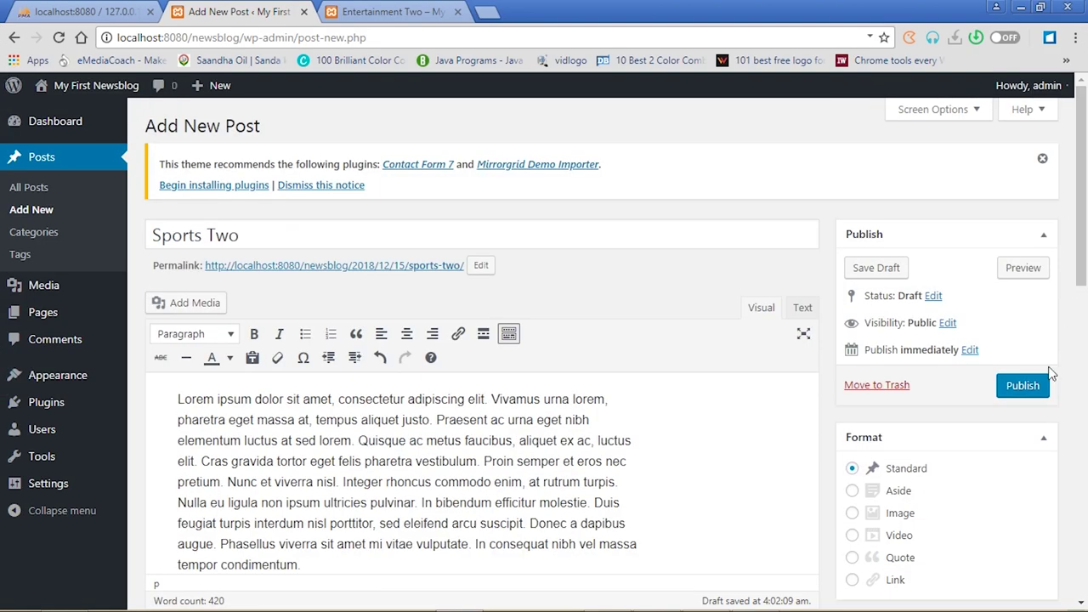
pyautogui.click(1023, 387)
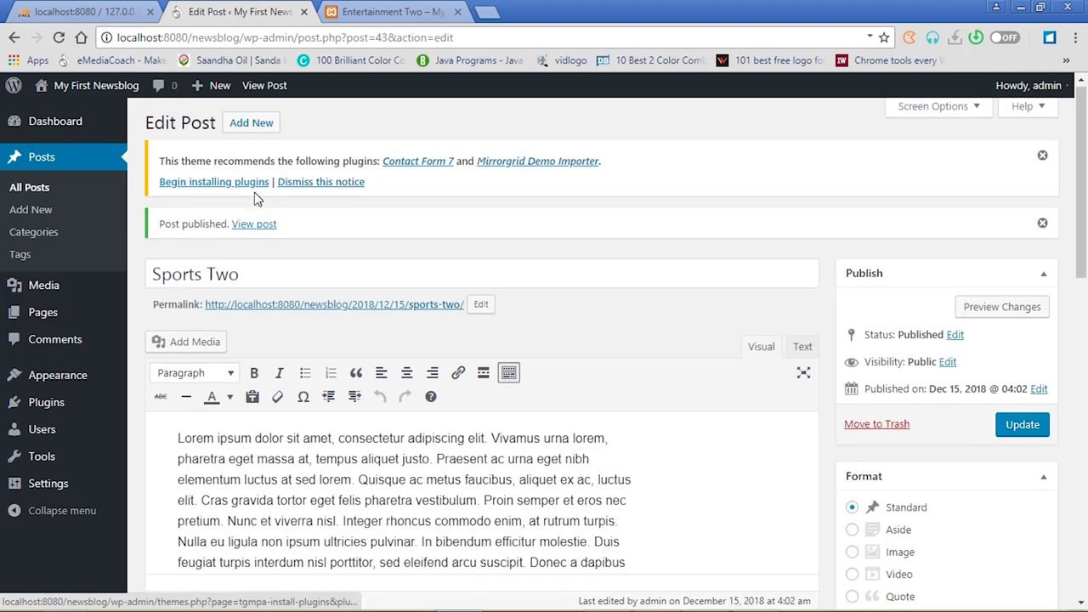
# Start a new post titled 'Politics One' with pasted lorem ipsum, filed under Politics
pyautogui.click(253, 122)
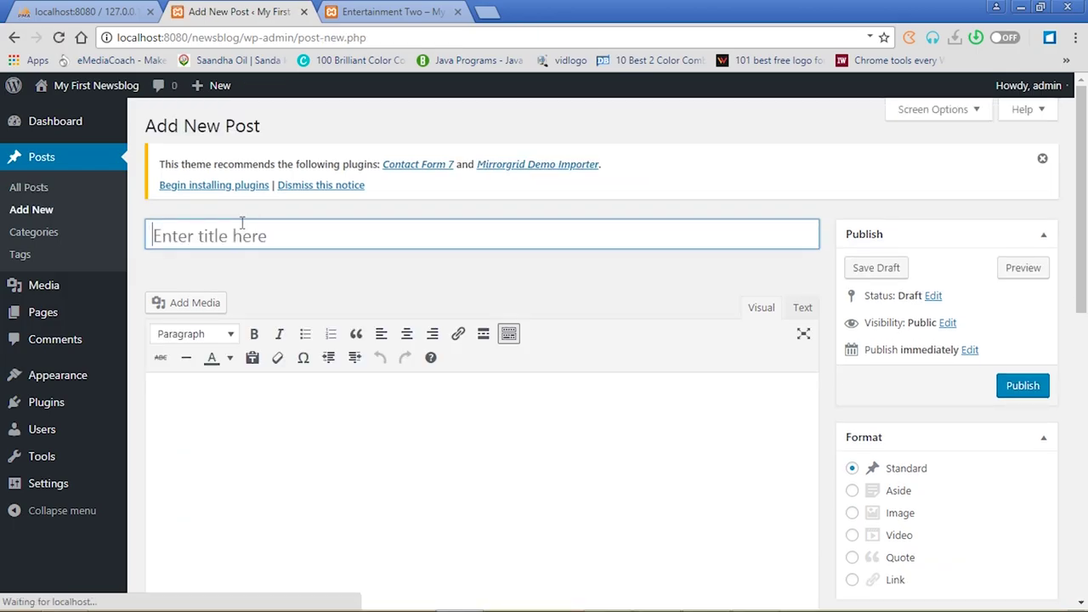
pyautogui.click(239, 235)
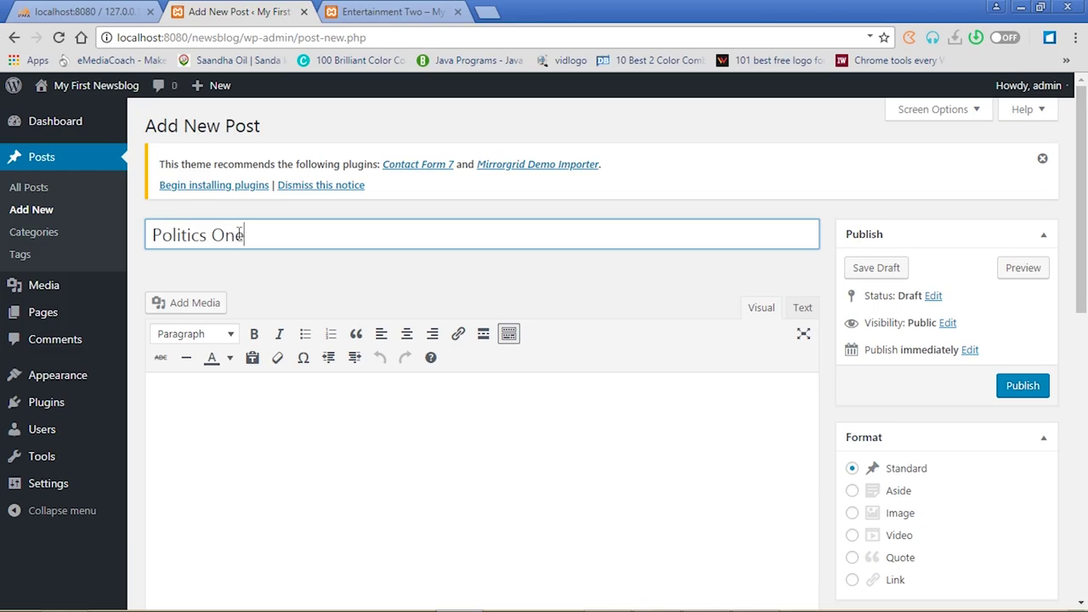
pyautogui.click(242, 397)
pyautogui.hotkey('ctrl', 'v')
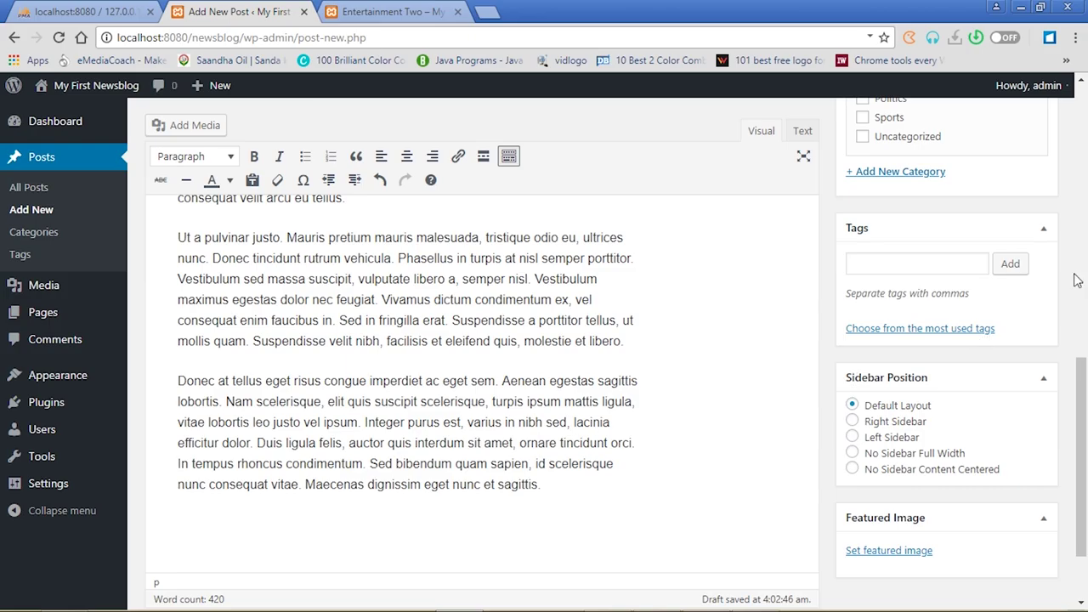
pyautogui.click(941, 268)
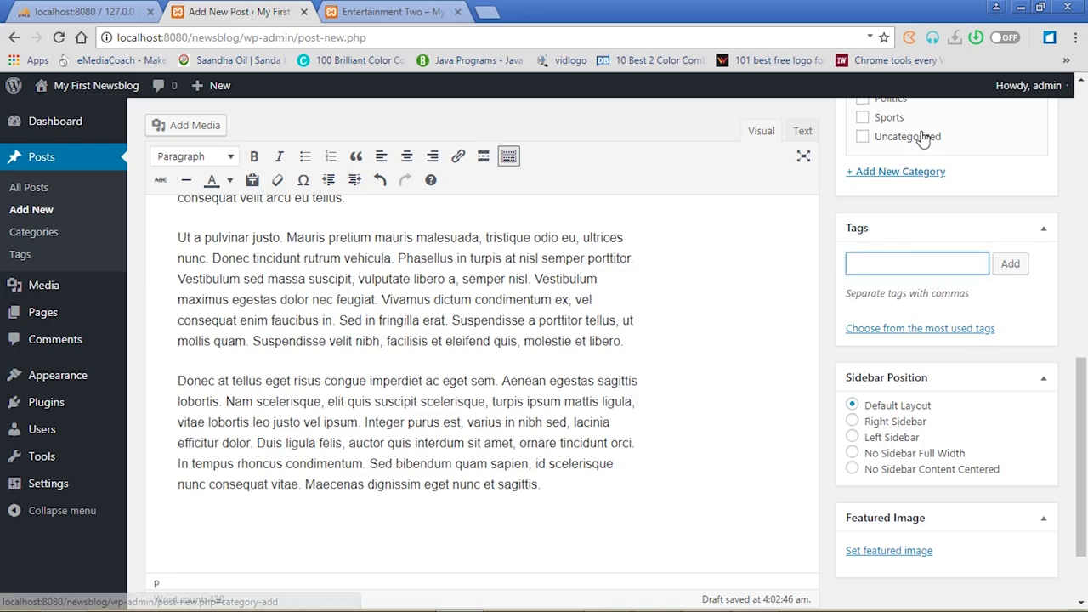
pyautogui.click(864, 102)
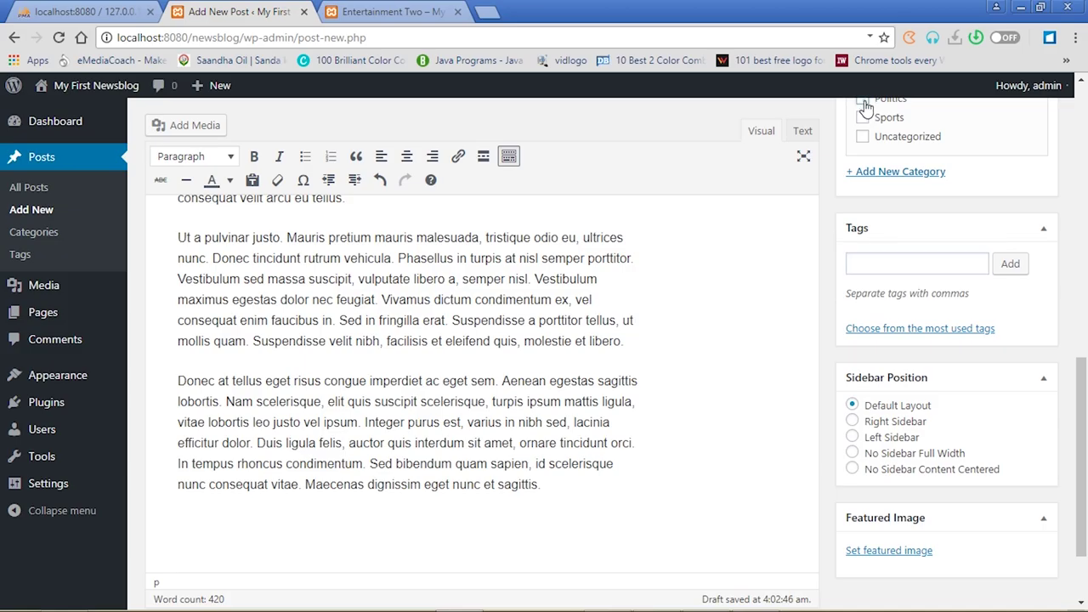
pyautogui.moveTo(1082, 385); pyautogui.dragTo(1086, 429)
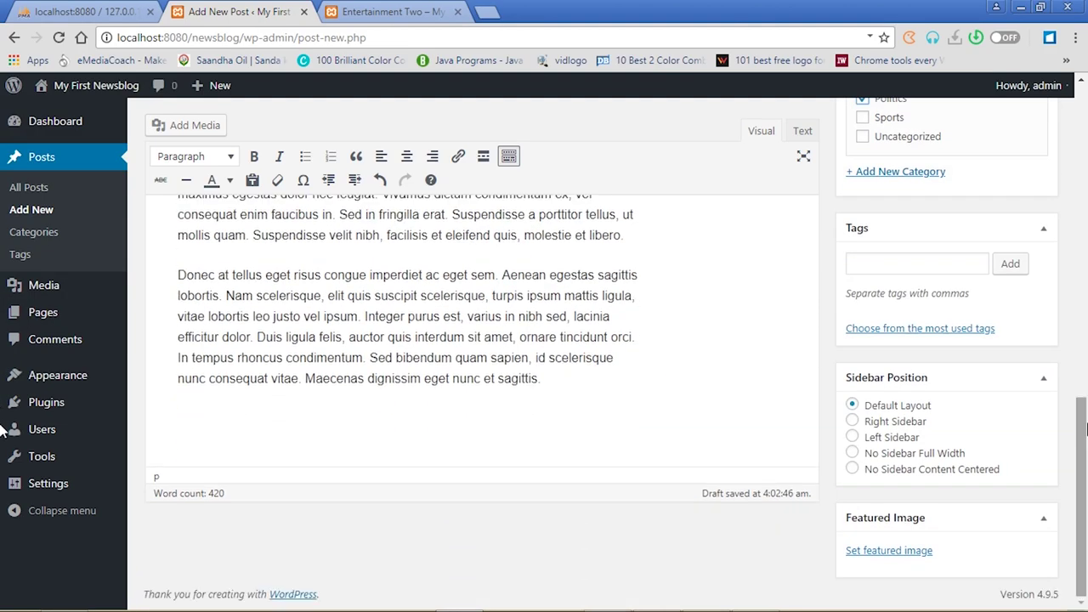
# Set a Media Library picture as featured image and publish Politics One
pyautogui.click(916, 553)
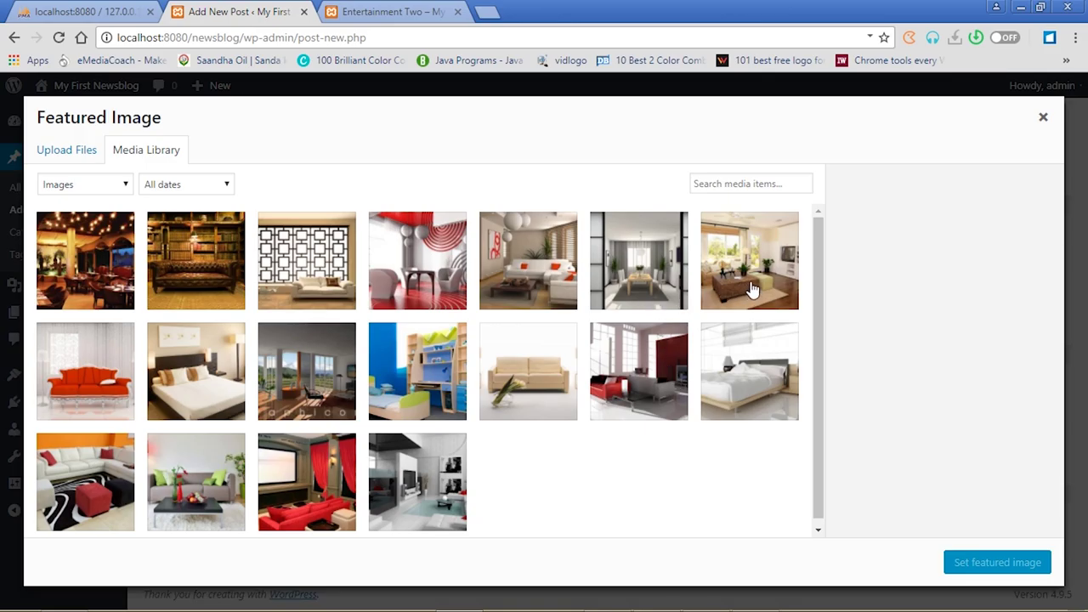
pyautogui.click(750, 281)
pyautogui.click(963, 564)
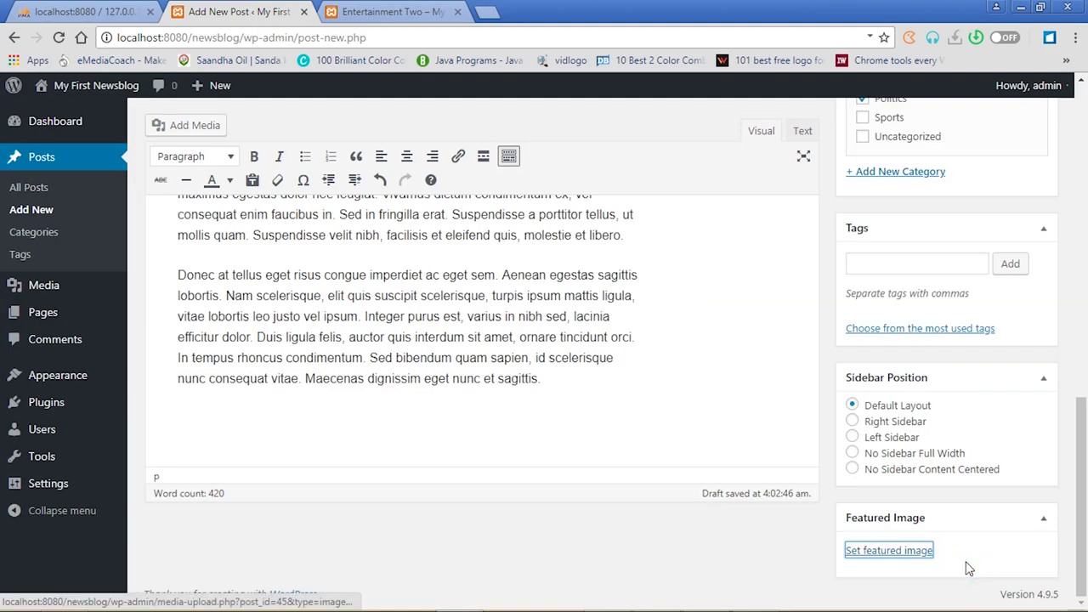
pyautogui.moveTo(1084, 400); pyautogui.dragTo(1085, 146)
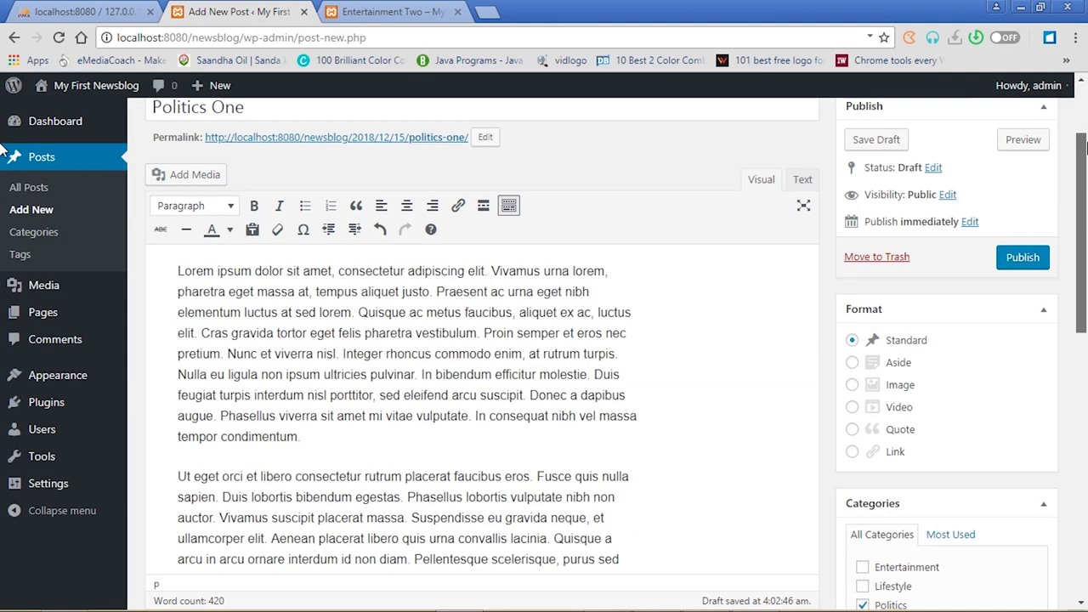
pyautogui.click(1024, 259)
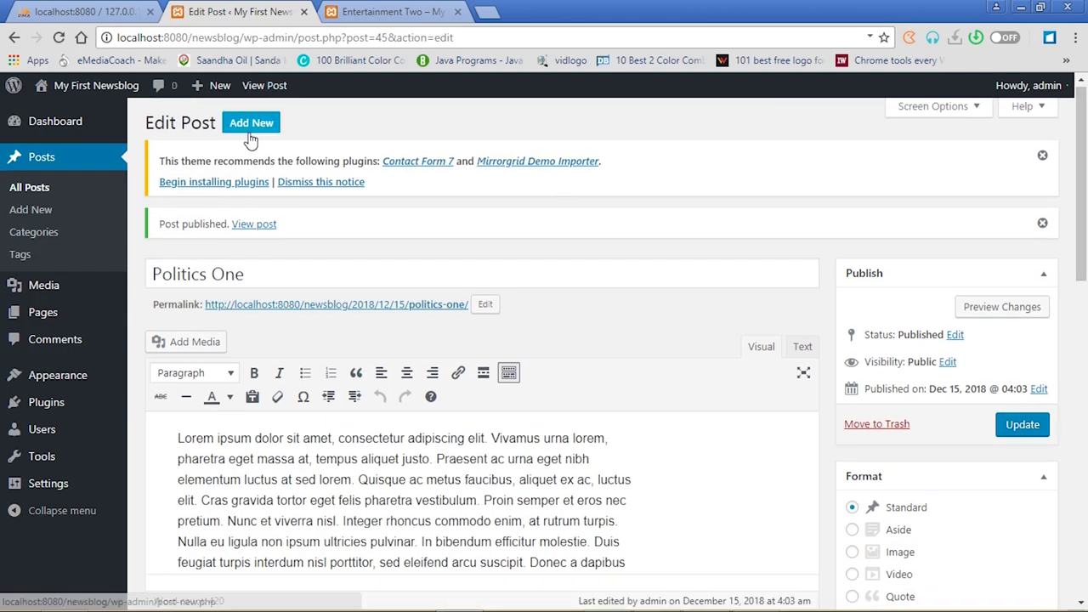
# Start a new post titled 'Politic Two' and paste lorem ipsum into its body
pyautogui.click(252, 124)
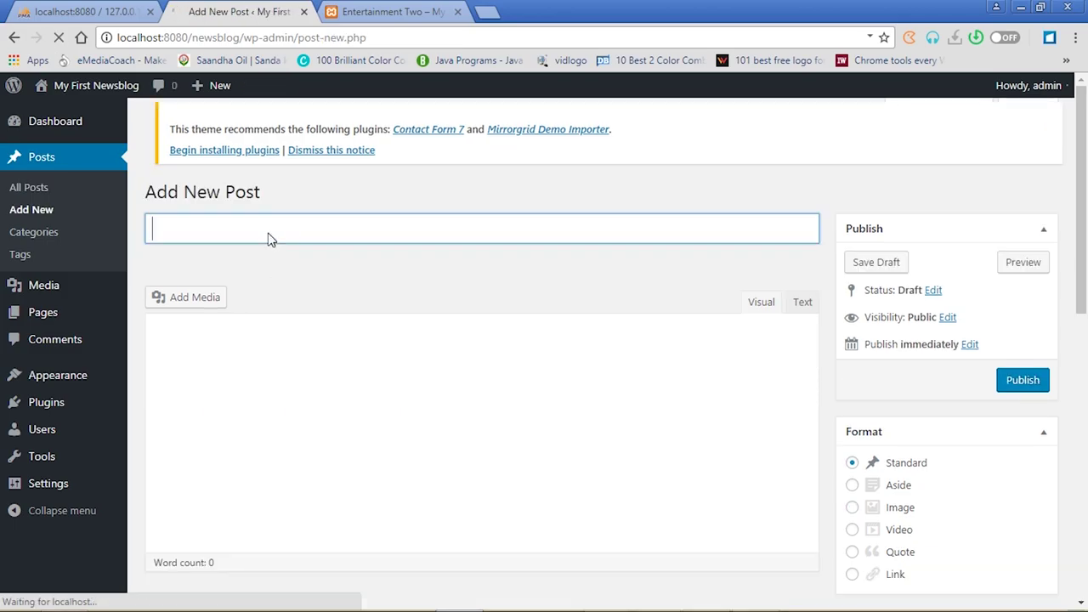
pyautogui.click(268, 231)
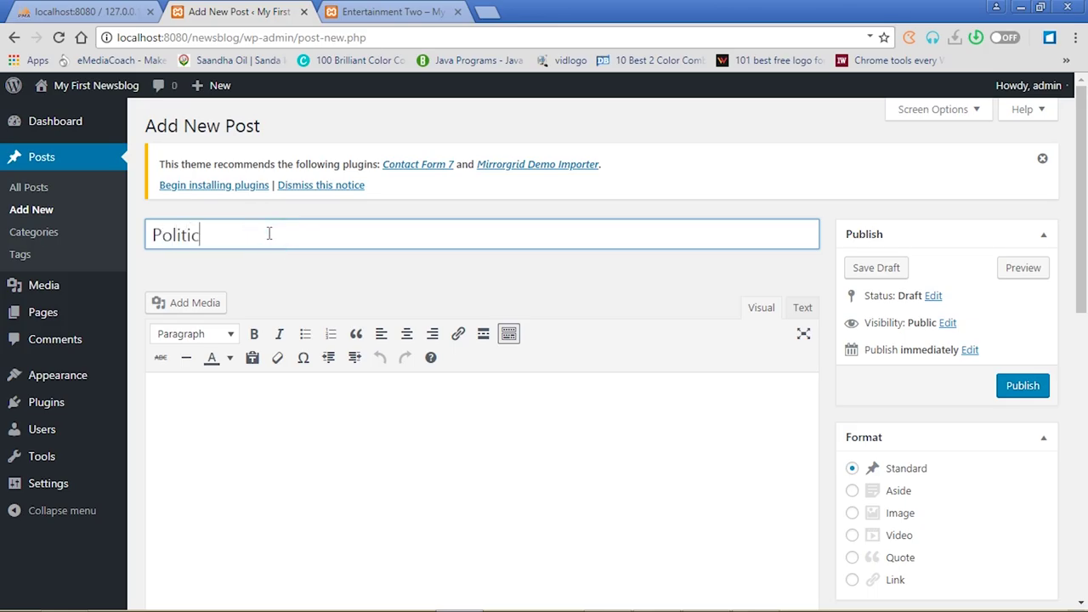
pyautogui.click(273, 401)
pyautogui.hotkey('ctrl', 'v')
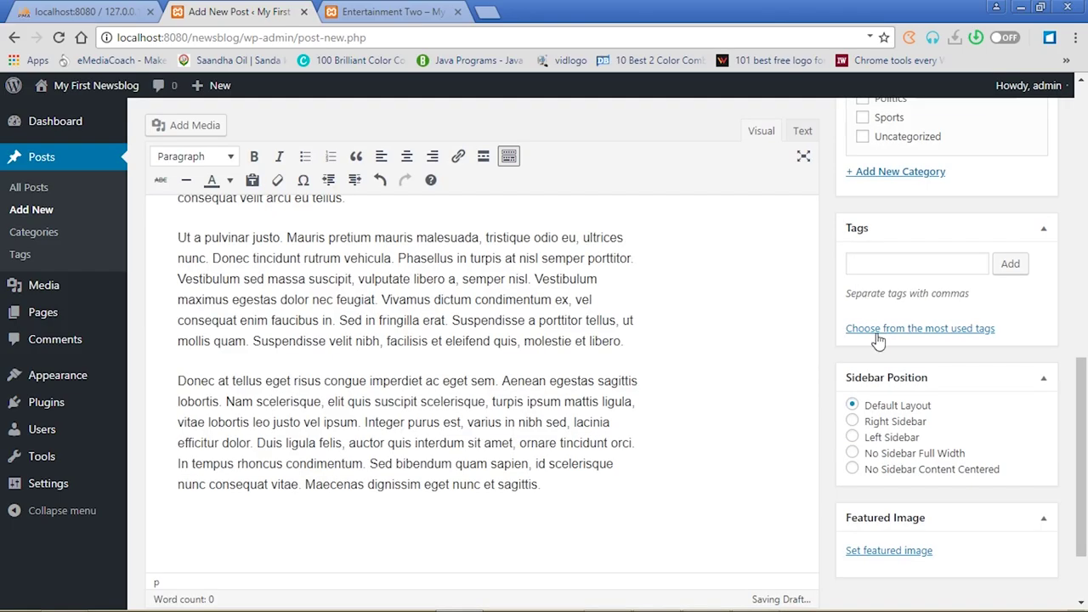
# Set the beige-sofa 11.jpg as featured image and file the post under Politics
pyautogui.scroll(-2, 1082, 408)
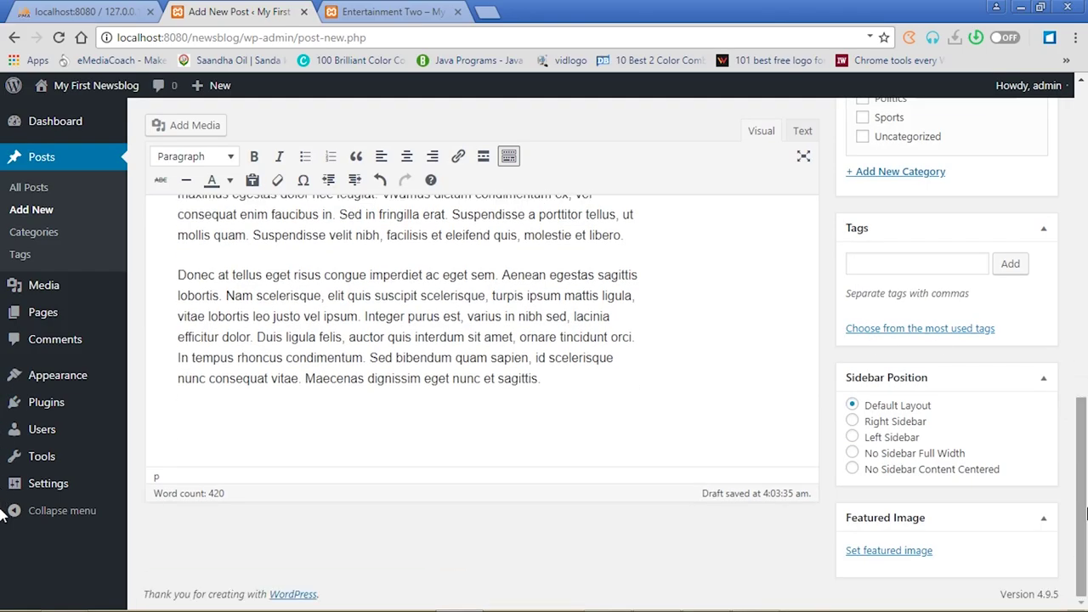
pyautogui.click(907, 553)
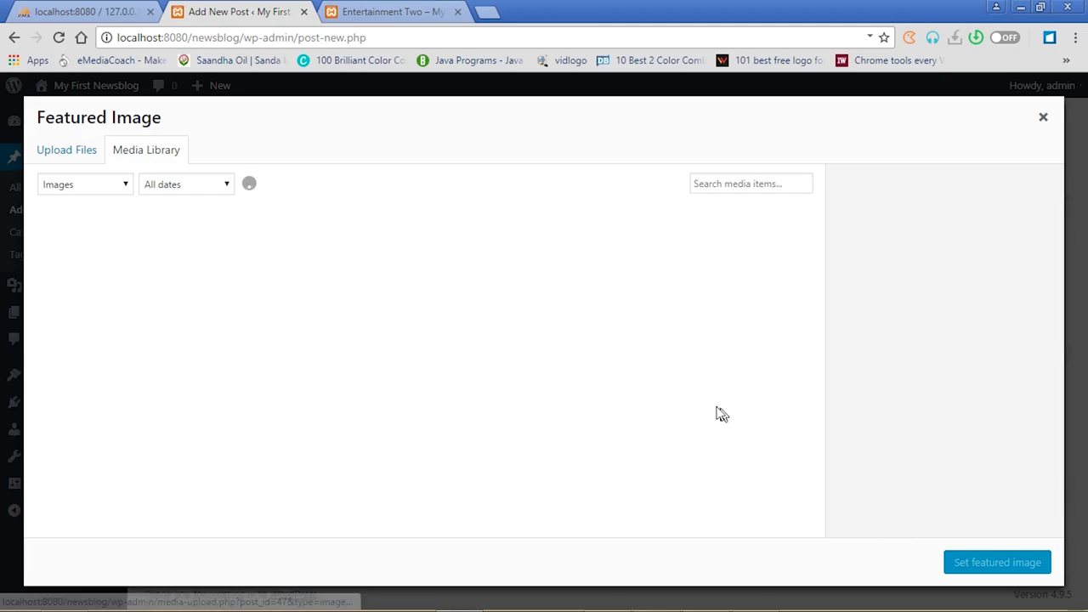
pyautogui.click(554, 369)
pyautogui.click(972, 563)
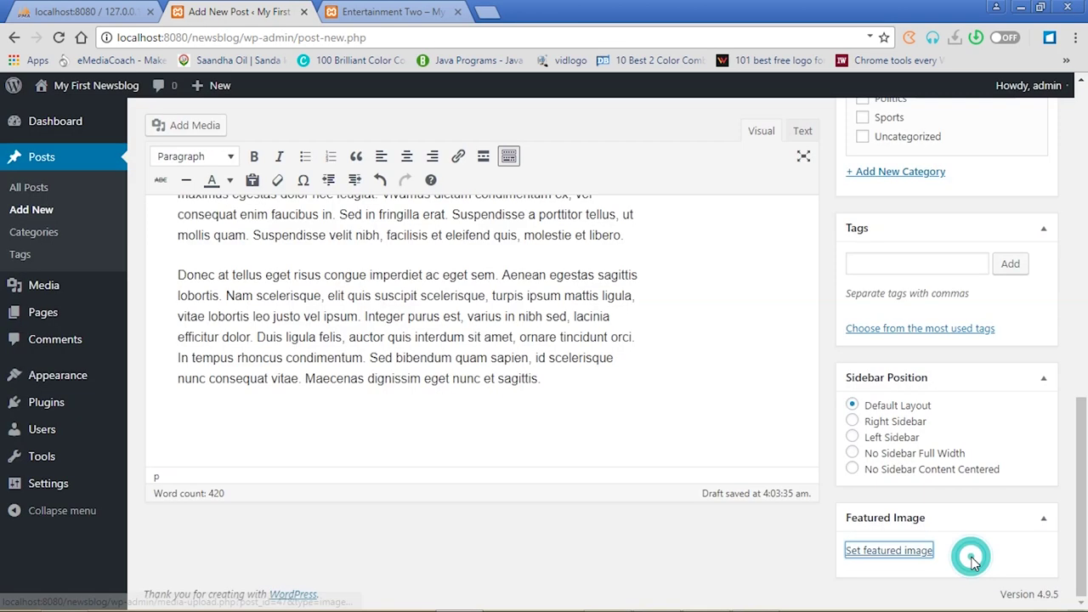
pyautogui.moveTo(1085, 438); pyautogui.dragTo(1084, 289)
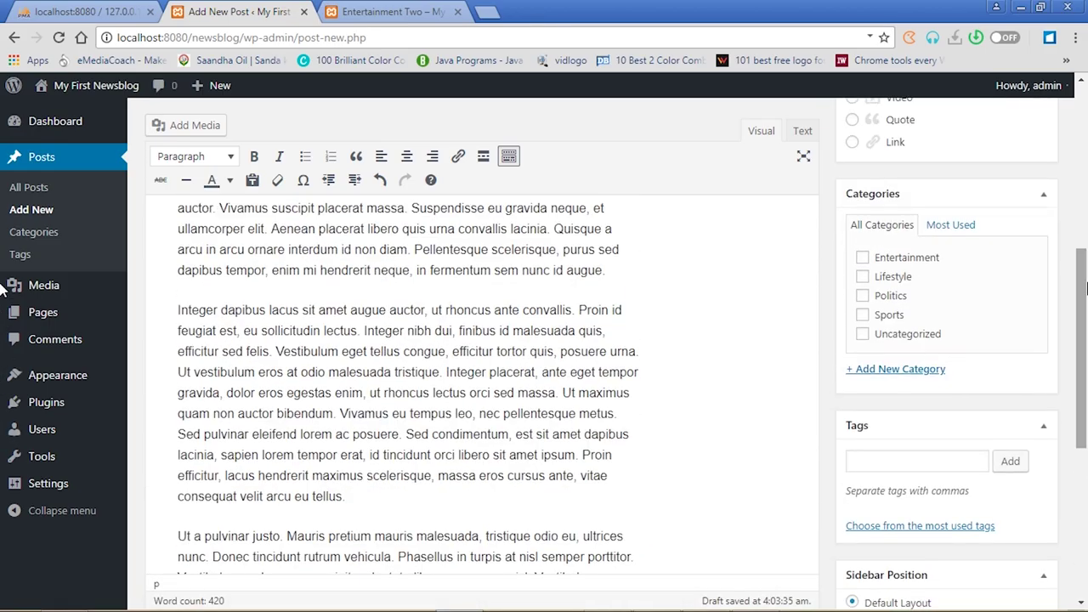
pyautogui.click(866, 298)
# Add tags including Government, NPP and NDC, then publish Politic Two
pyautogui.moveTo(1084, 395); pyautogui.dragTo(1082, 483)
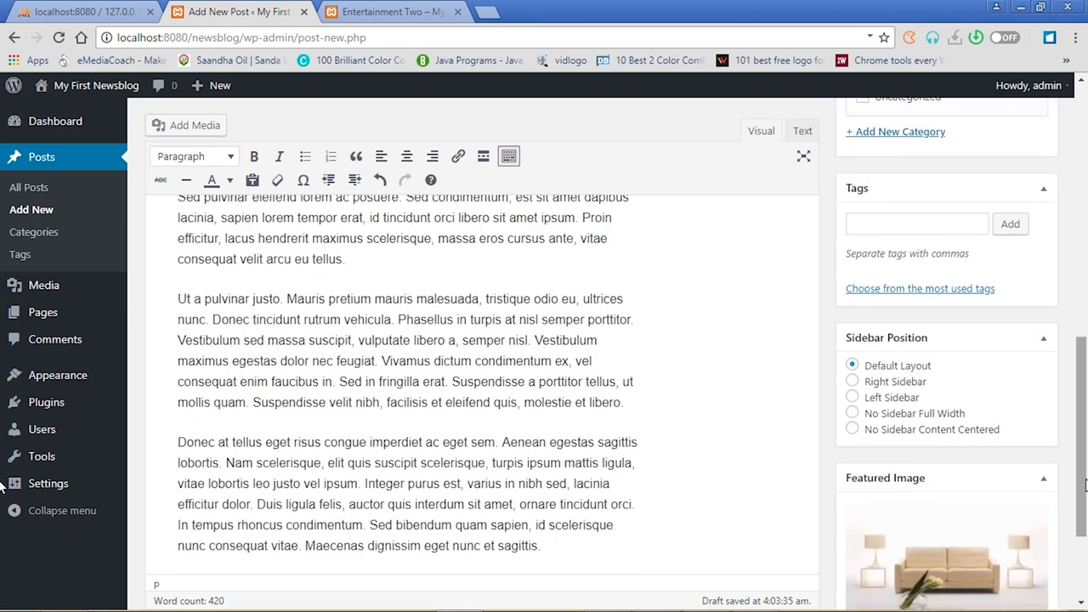
pyautogui.click(945, 225)
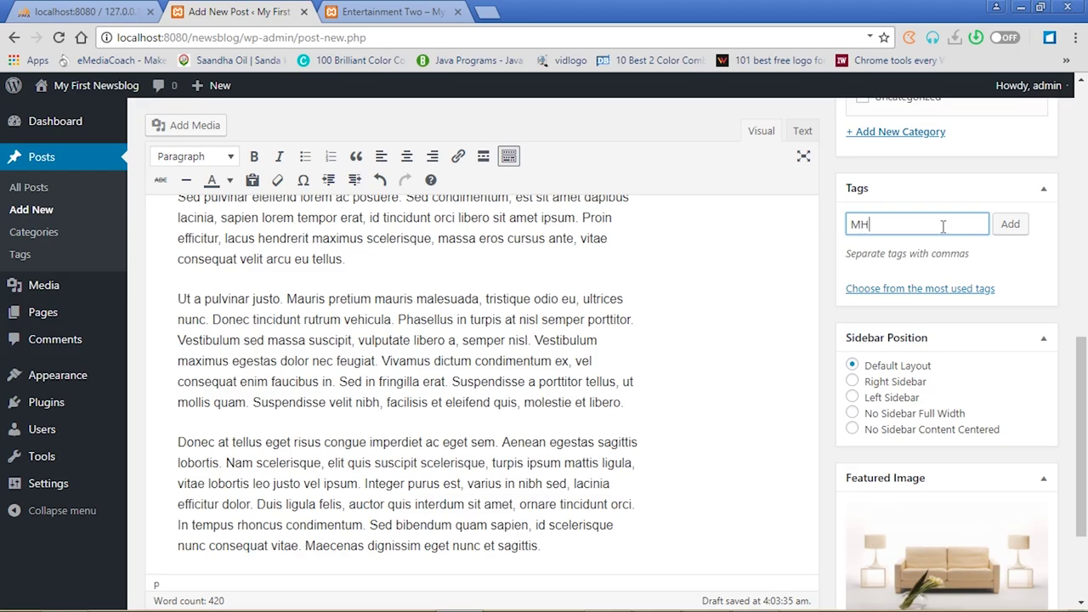
pyautogui.write('MH')
pyautogui.press('BackSpace')
pyautogui.write(',NPP,NDC')
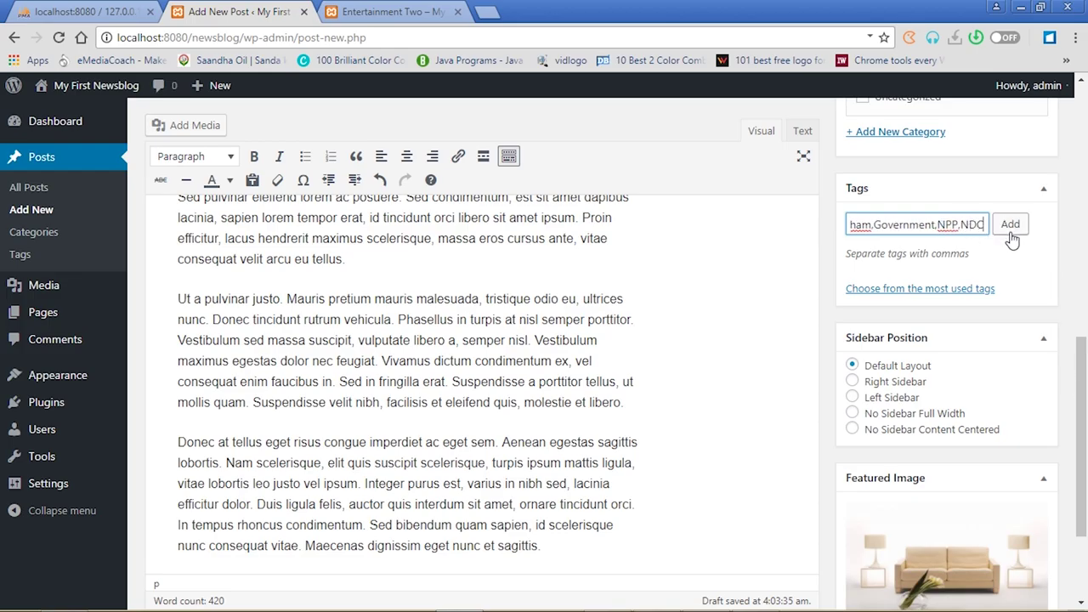
pyautogui.click(1010, 226)
pyautogui.moveTo(1080, 378); pyautogui.dragTo(1082, 199)
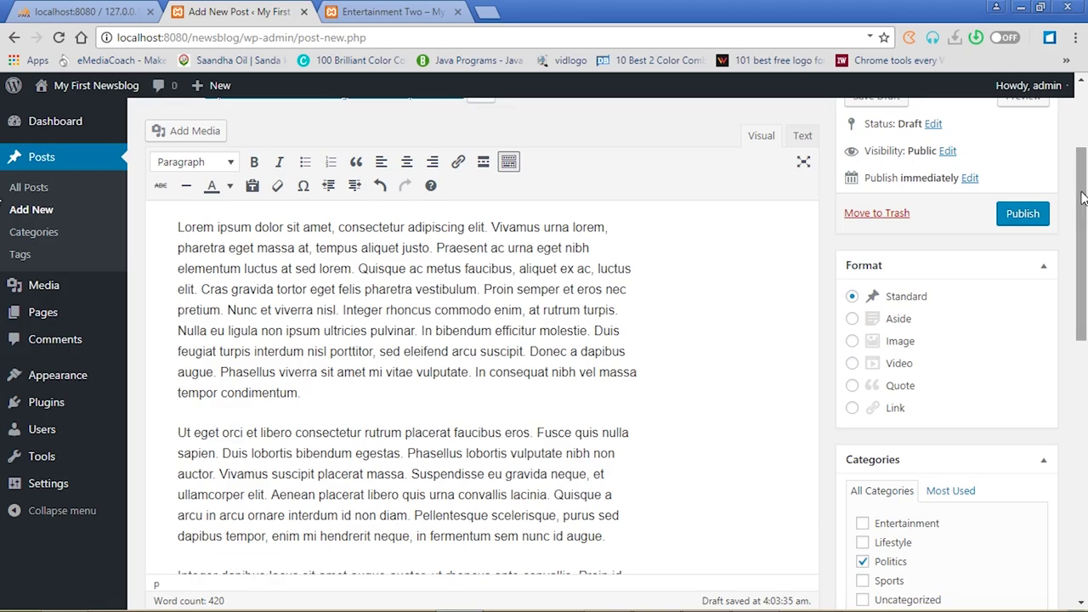
pyautogui.click(1023, 214)
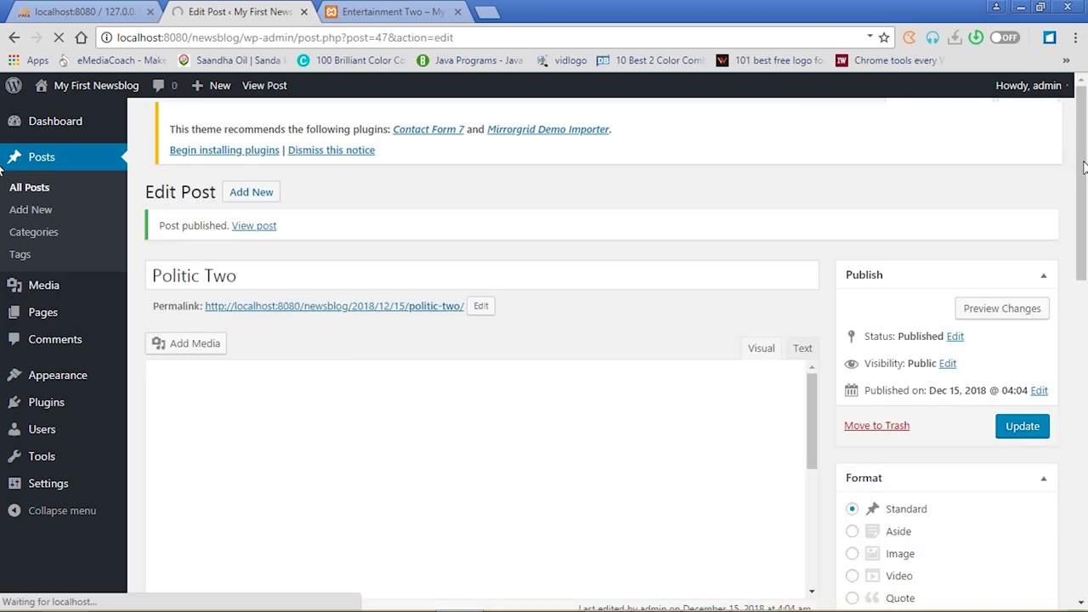
# Review the Politics category on the published post and start another blank post
pyautogui.moveTo(1085, 213); pyautogui.dragTo(1085, 357)
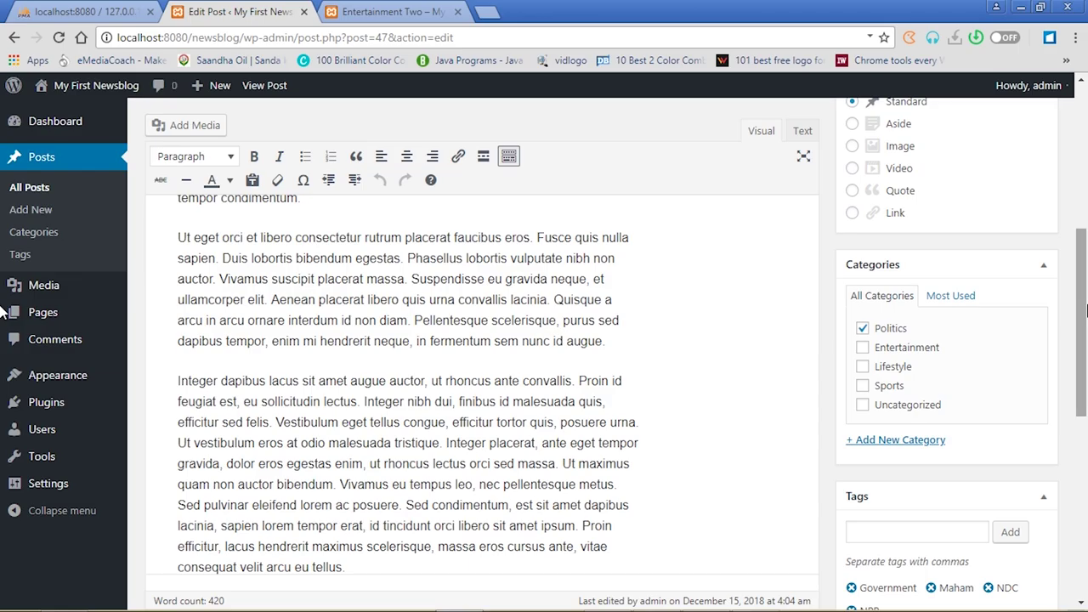
pyautogui.click(864, 367)
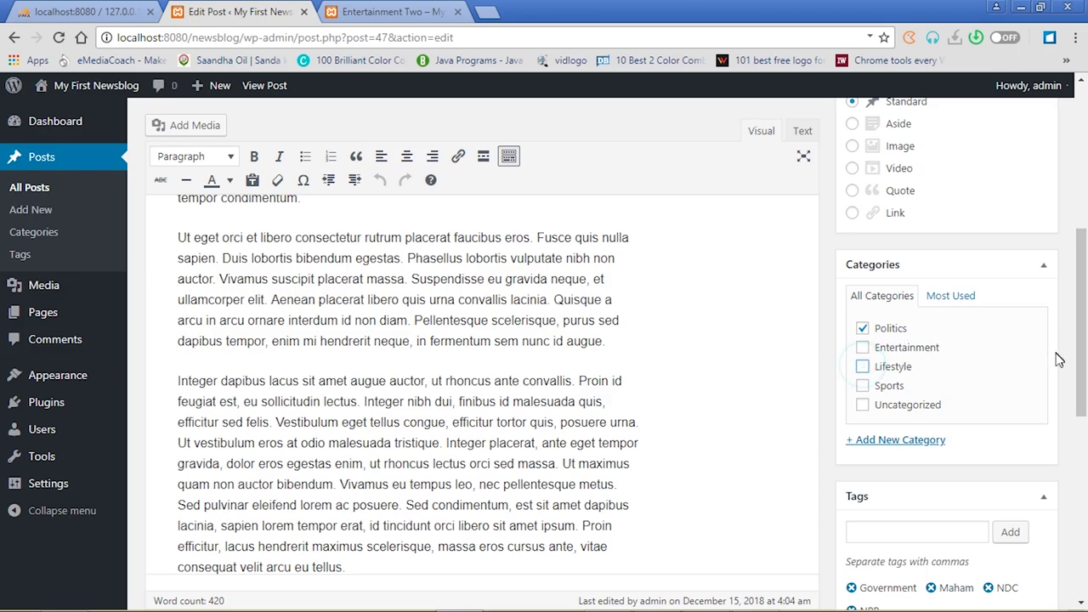
pyautogui.moveTo(1084, 362); pyautogui.dragTo(1085, 135)
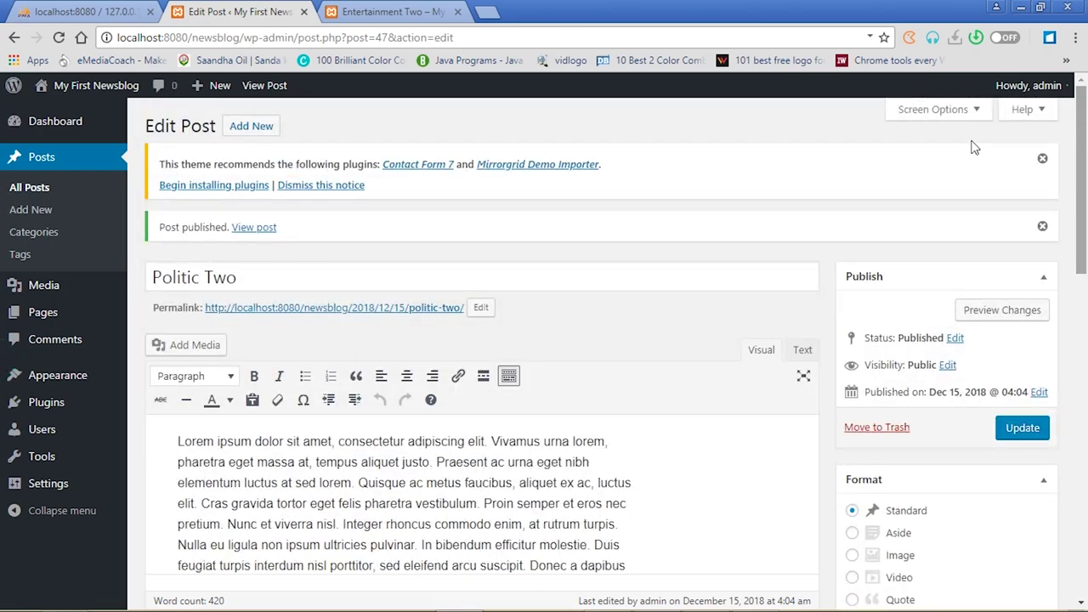
pyautogui.click(257, 128)
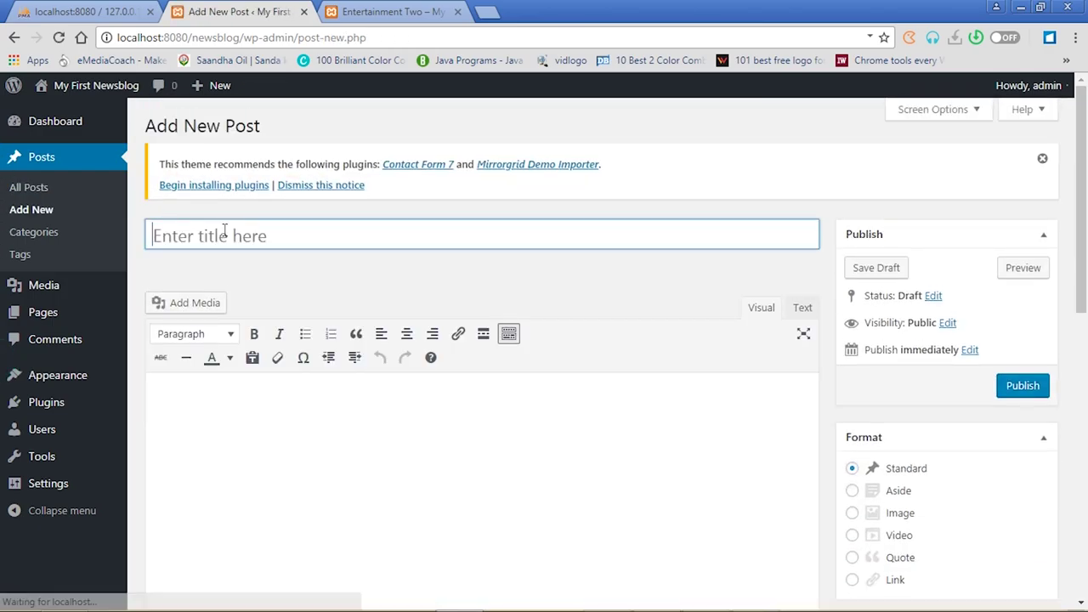
# Title the new post 'Lifestyle One', paste lorem ipsum, and file it under Lifestyle
pyautogui.click(225, 232)
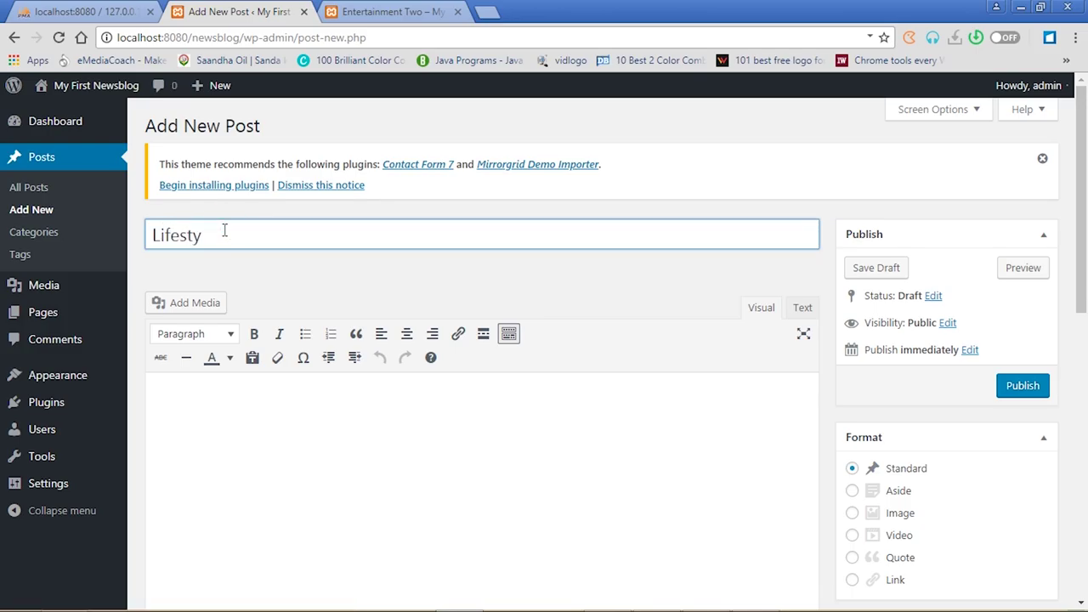
pyautogui.write('Lifestyle One')
pyautogui.click(233, 398)
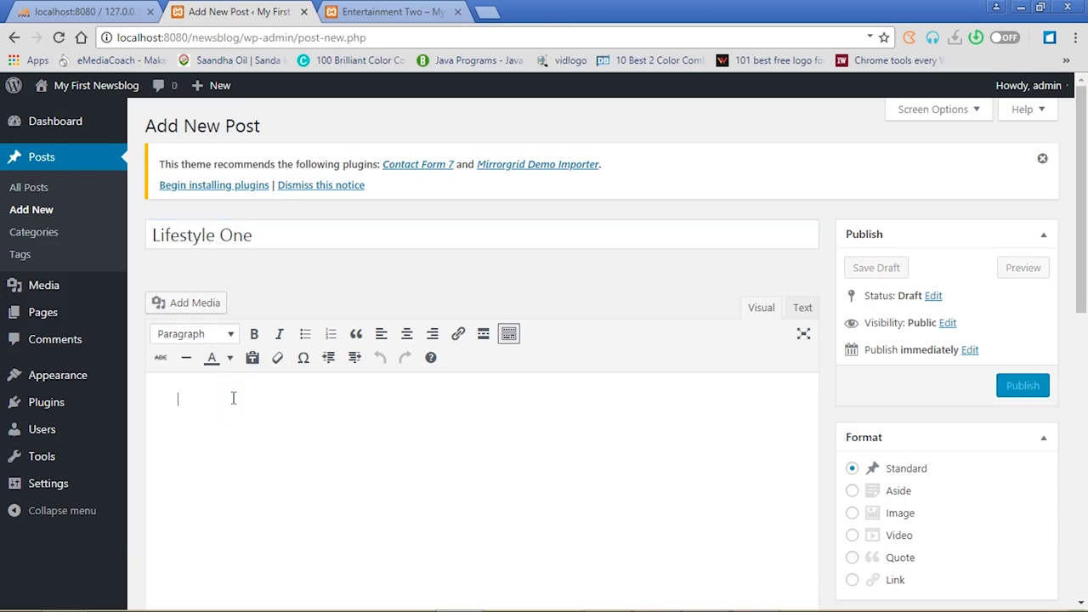
pyautogui.hotkey('ctrl', 'v')
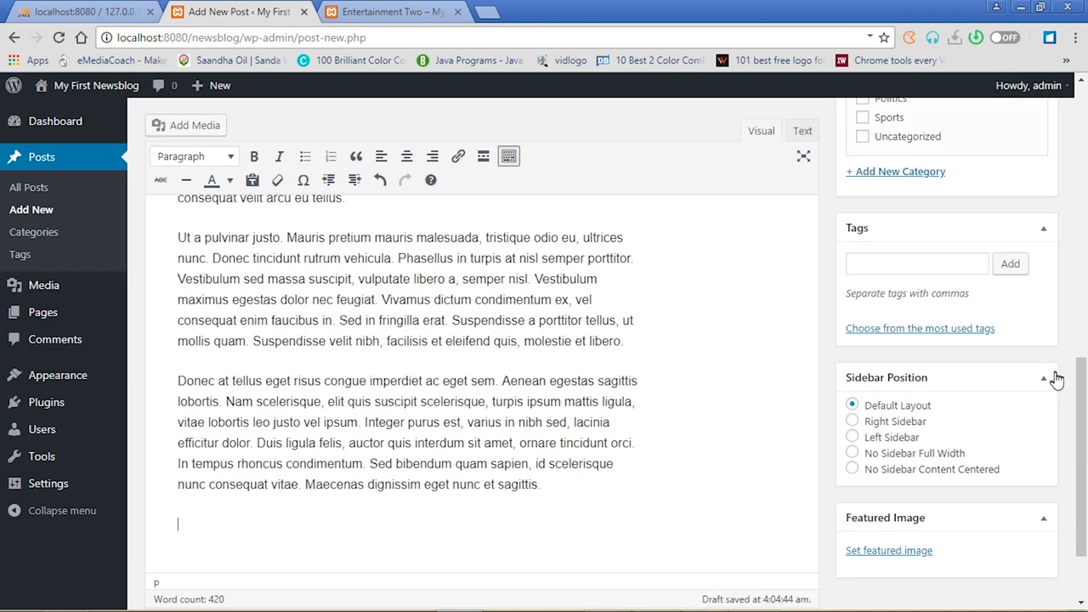
pyautogui.moveTo(1082, 396); pyautogui.dragTo(1083, 361)
pyautogui.click(864, 200)
pyautogui.moveTo(1083, 352); pyautogui.dragTo(1086, 496)
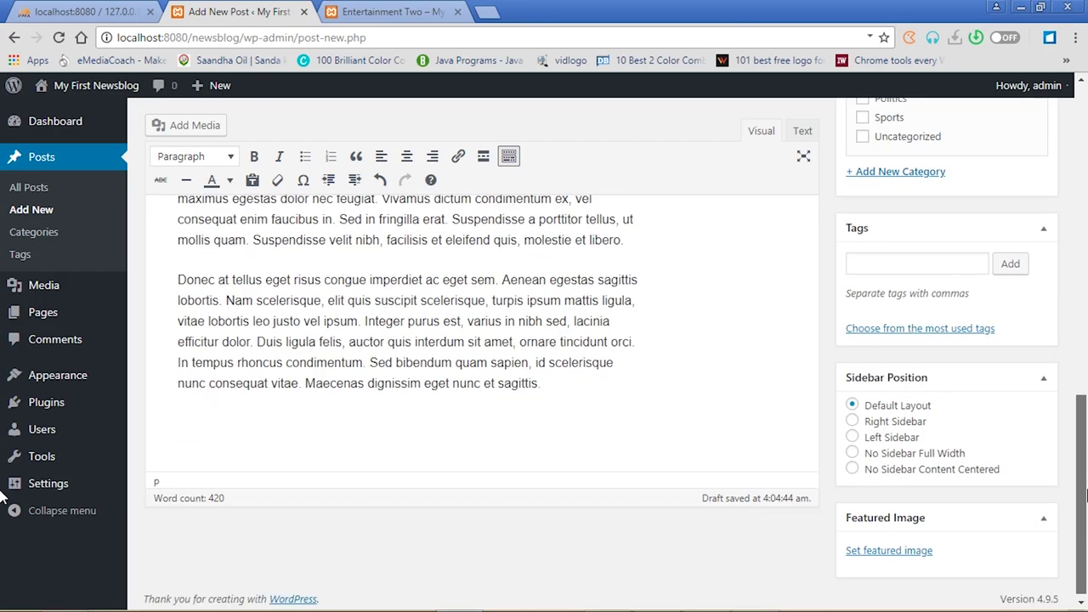
# Set the red-room 10.jpg as featured image and publish Lifestyle One
pyautogui.click(906, 561)
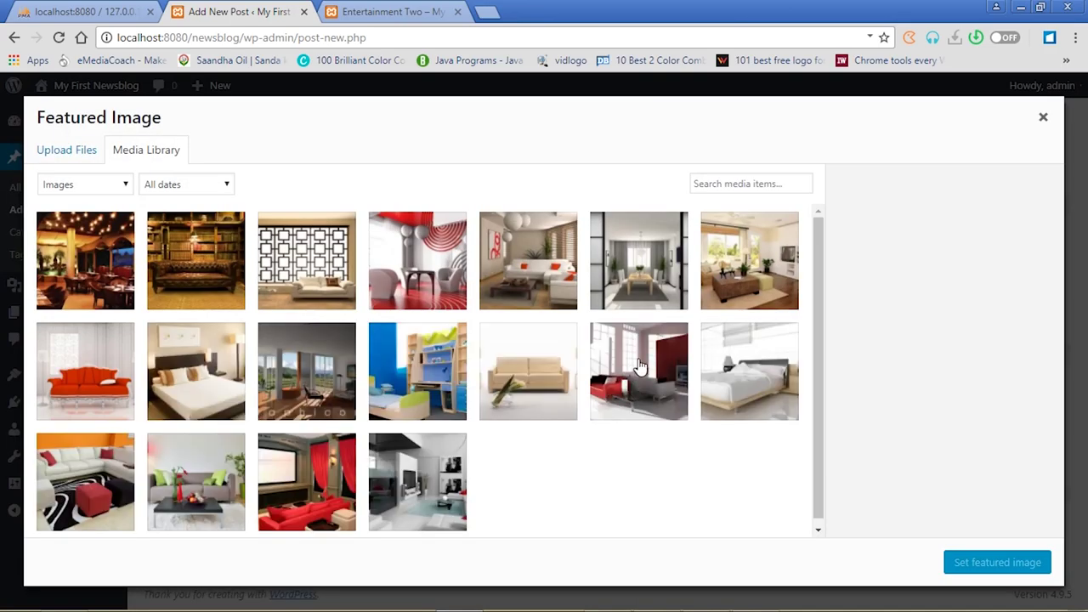
pyautogui.click(640, 366)
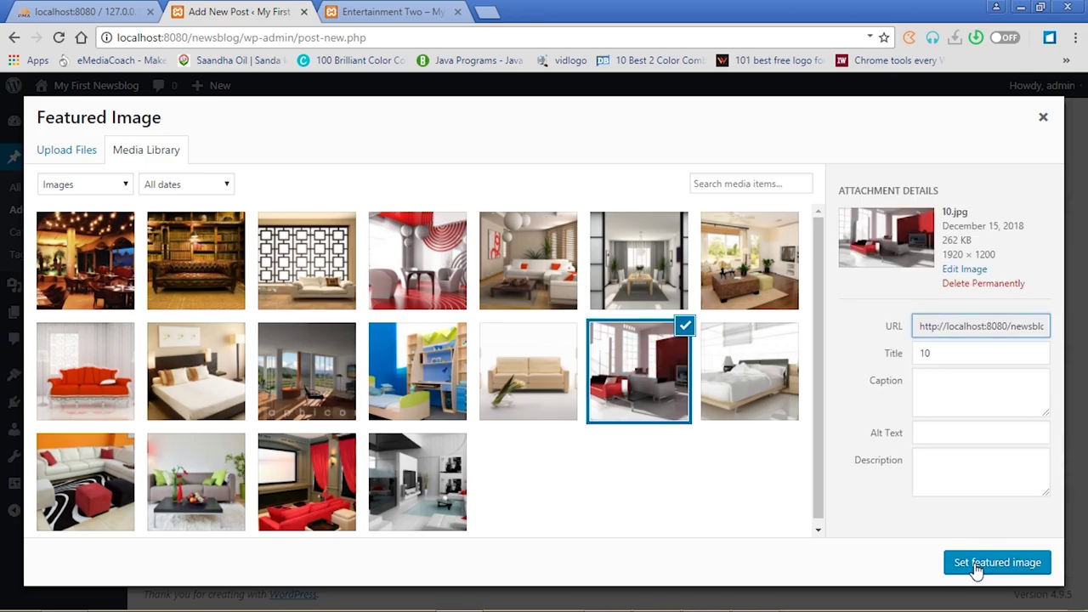
pyautogui.click(978, 565)
pyautogui.moveTo(1084, 483); pyautogui.dragTo(1079, 217)
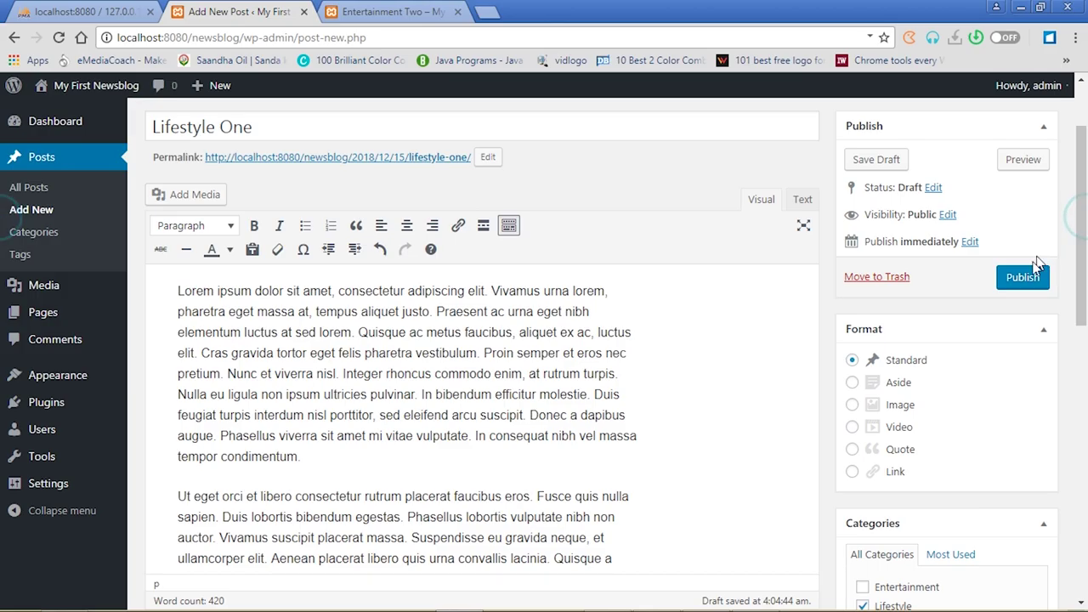
pyautogui.click(1023, 280)
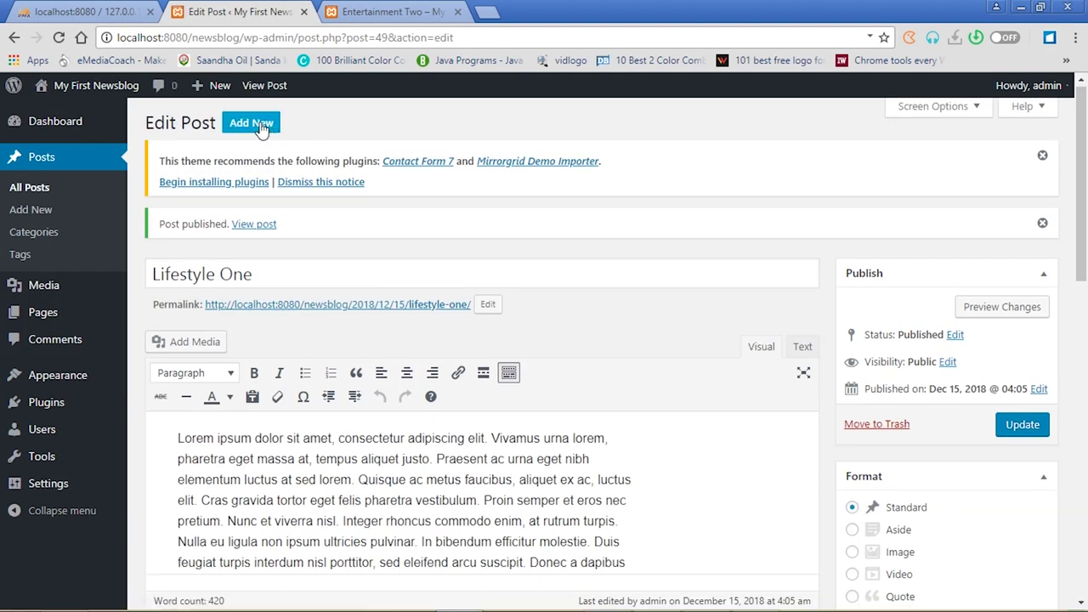
# Create a new post titled 'Lifestyle Two' with pasted lorem ipsum body text, then open the featured image picker
pyautogui.click(259, 133)
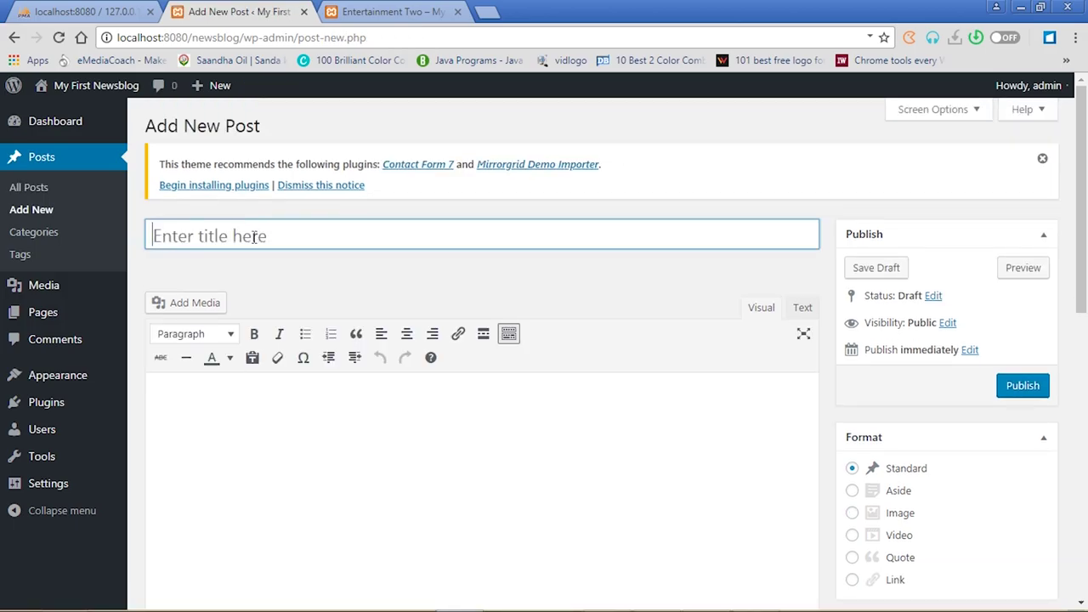
pyautogui.click(253, 238)
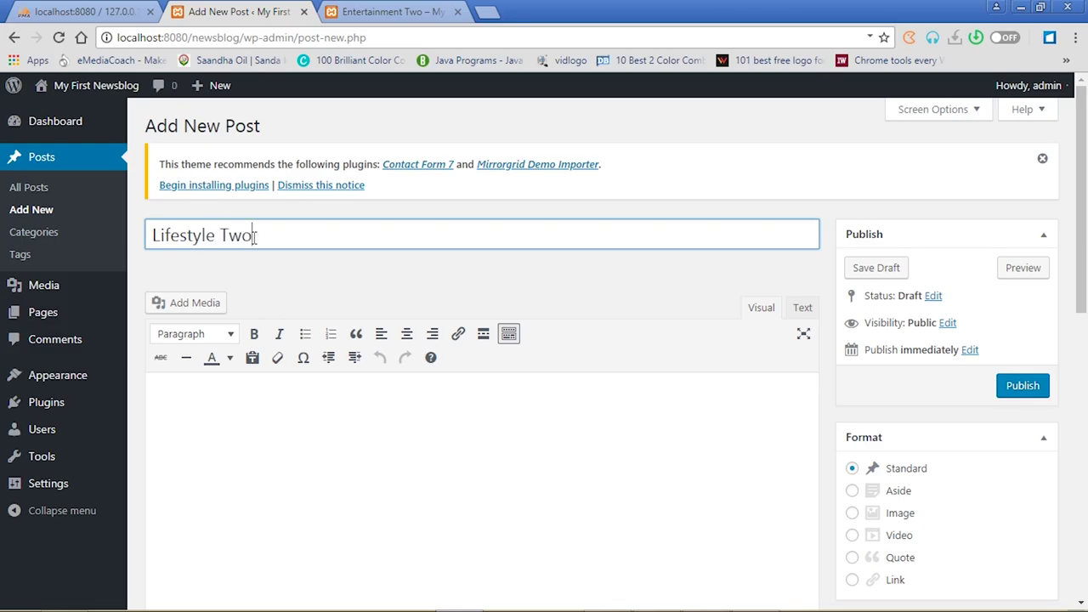
pyautogui.click(281, 425)
pyautogui.hotkey('ctrl', 'v')
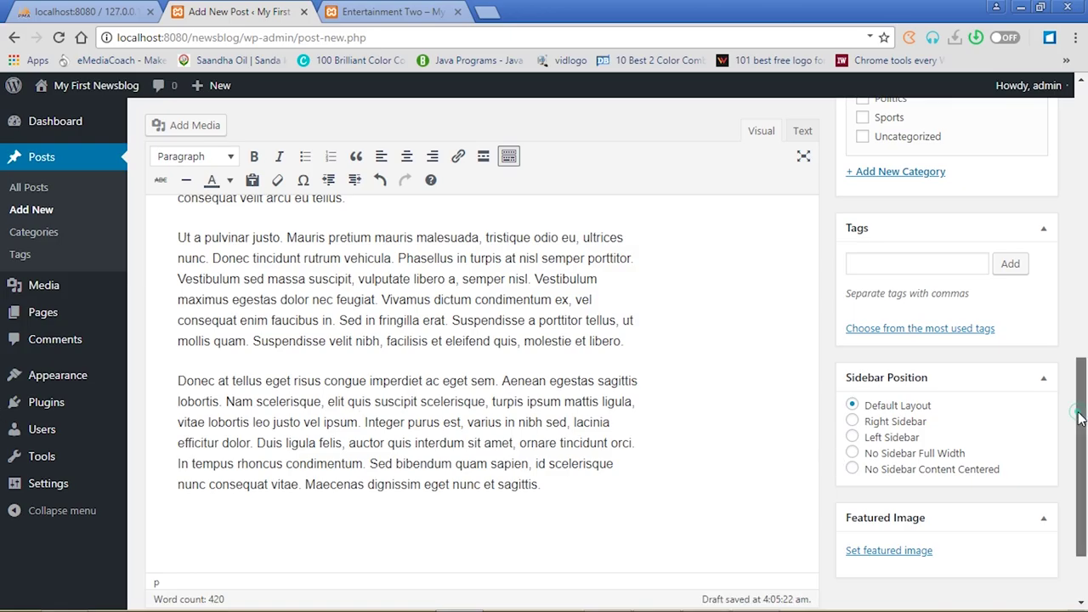
pyautogui.moveTo(1082, 458); pyautogui.dragTo(1085, 496)
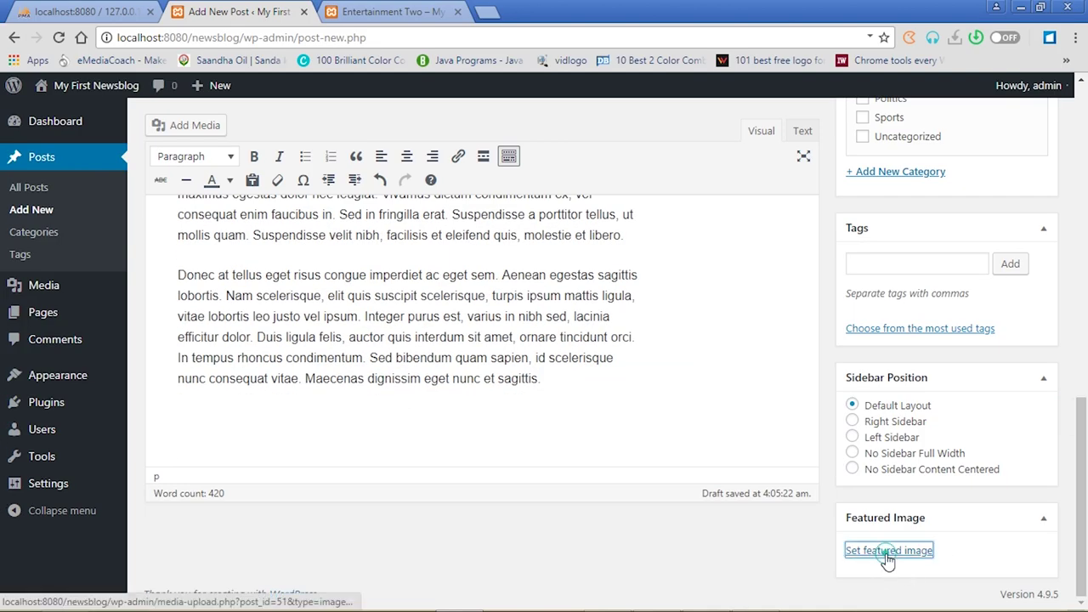
pyautogui.click(888, 553)
# Set the blue children's-room picture 12.jpg as the post's featured image
pyautogui.click(405, 393)
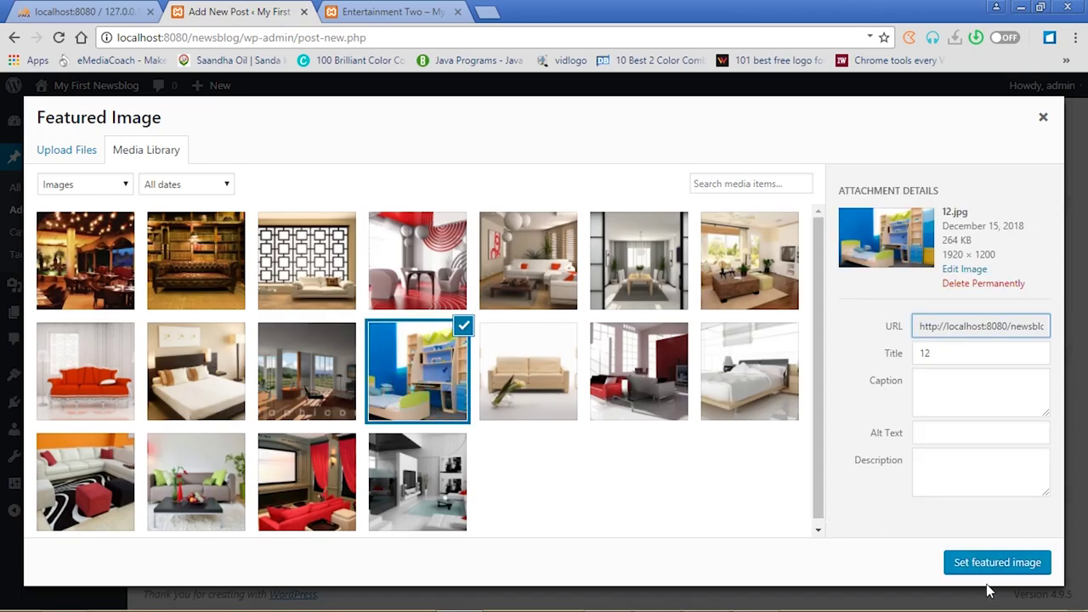
pyautogui.click(974, 561)
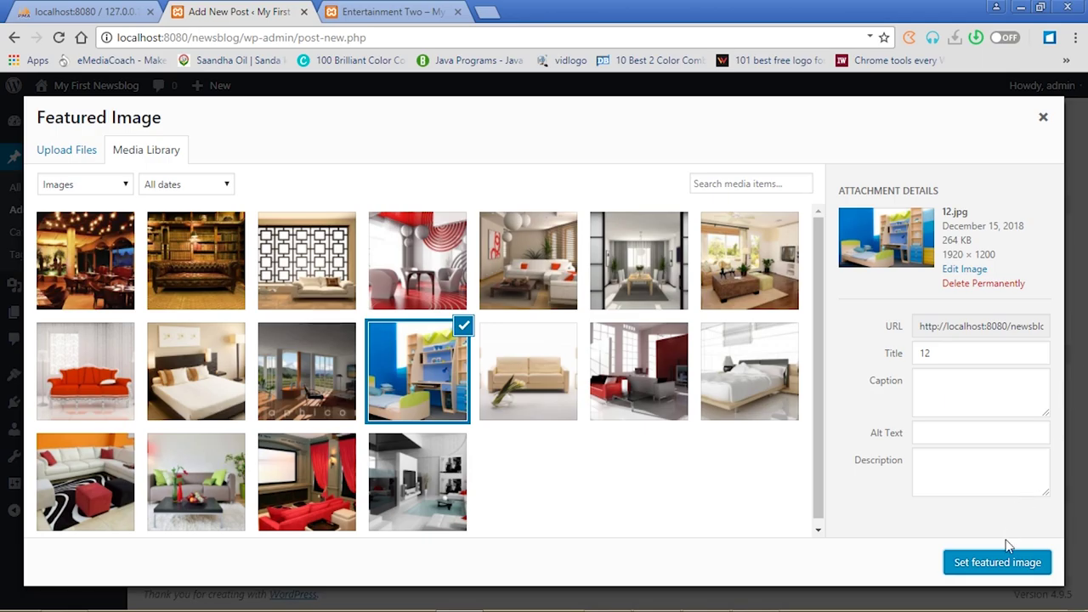
pyautogui.click(1004, 575)
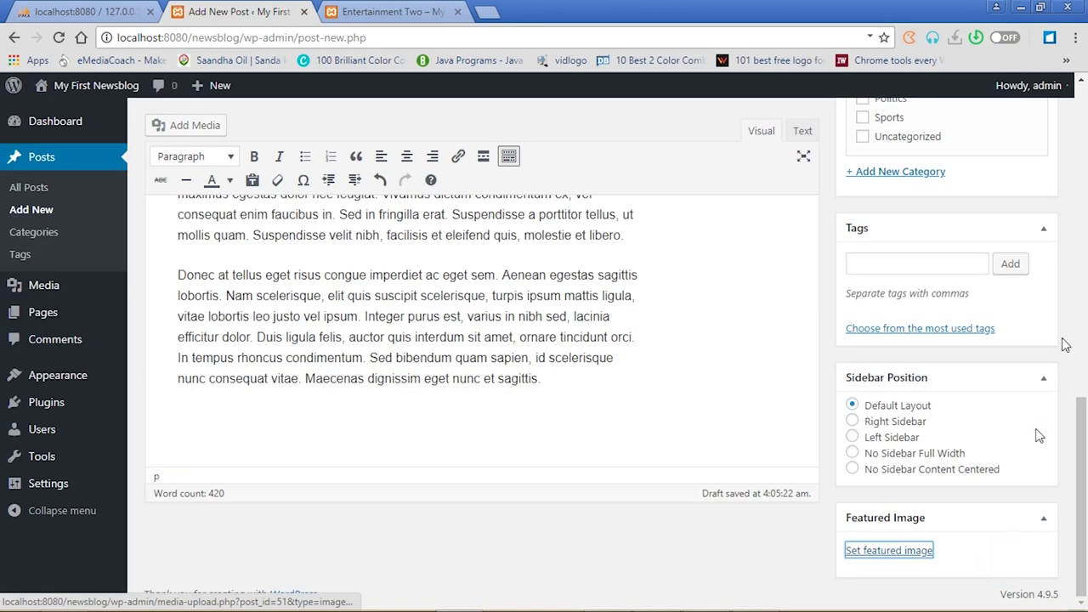
# File Lifestyle Two under the Lifestyle category only and publish it
pyautogui.scroll(5, 1077, 235)
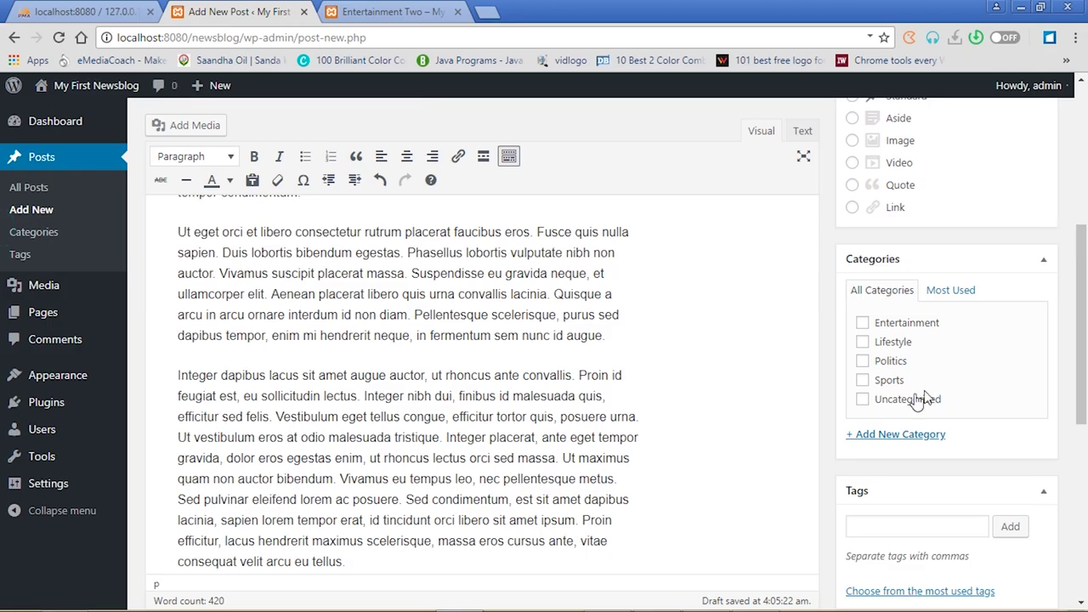
pyautogui.click(863, 342)
pyautogui.click(863, 323)
pyautogui.click(863, 323)
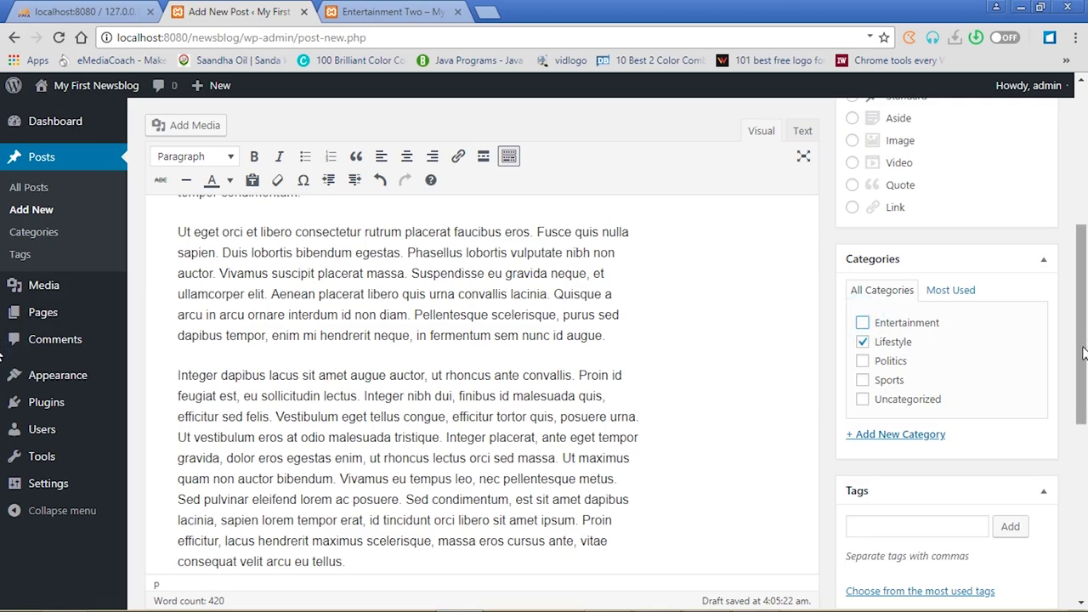
pyautogui.scroll(4, 1084, 353)
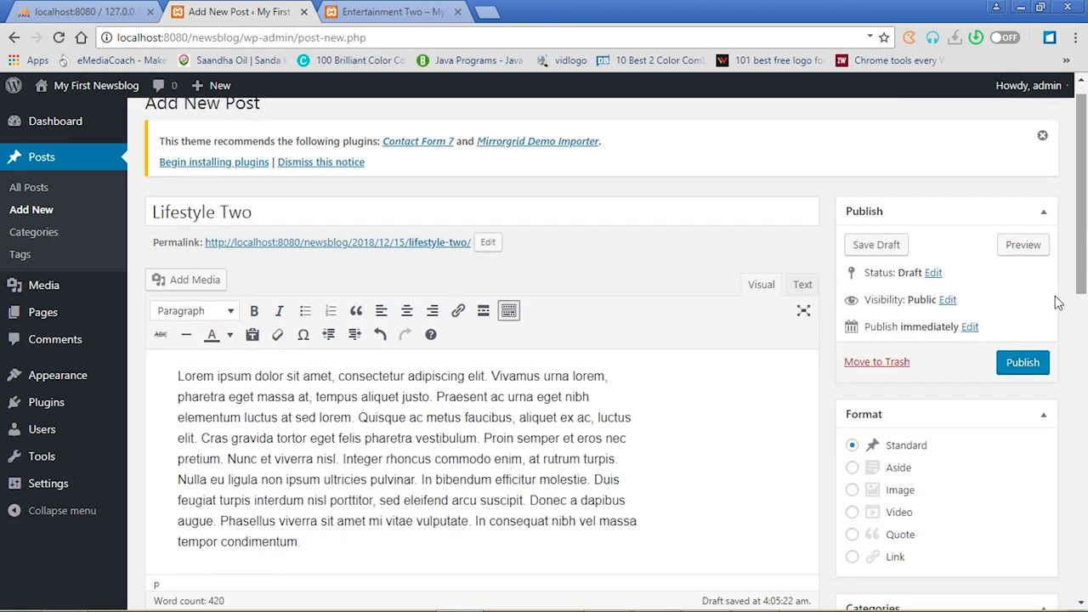
pyautogui.click(1027, 364)
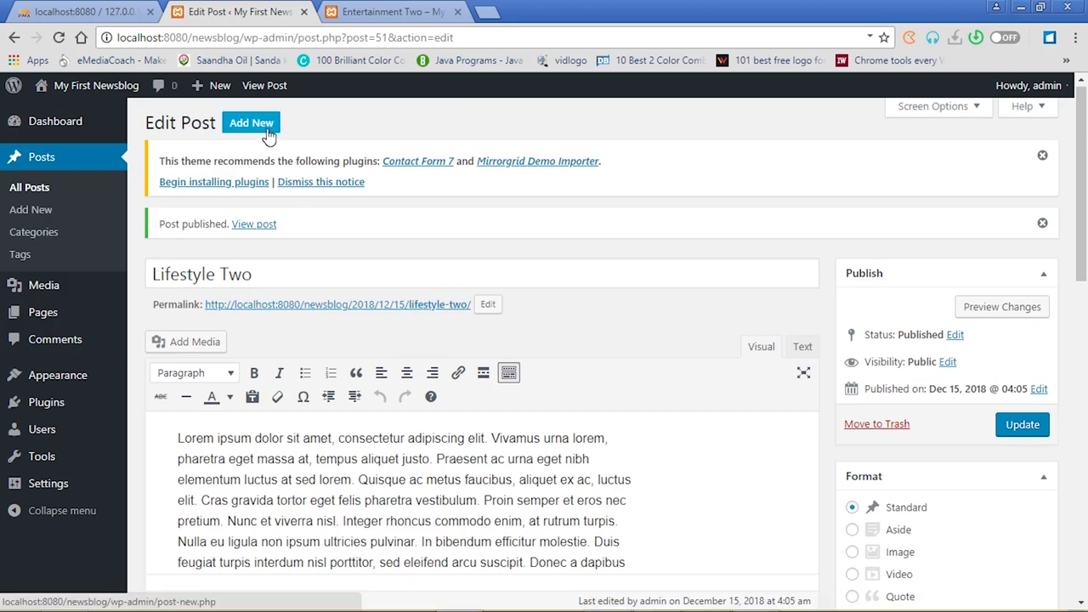
# Start a new post, strip the stray heading and paragraph tags from its HTML body, then view Entertainment Two
pyautogui.click(266, 128)
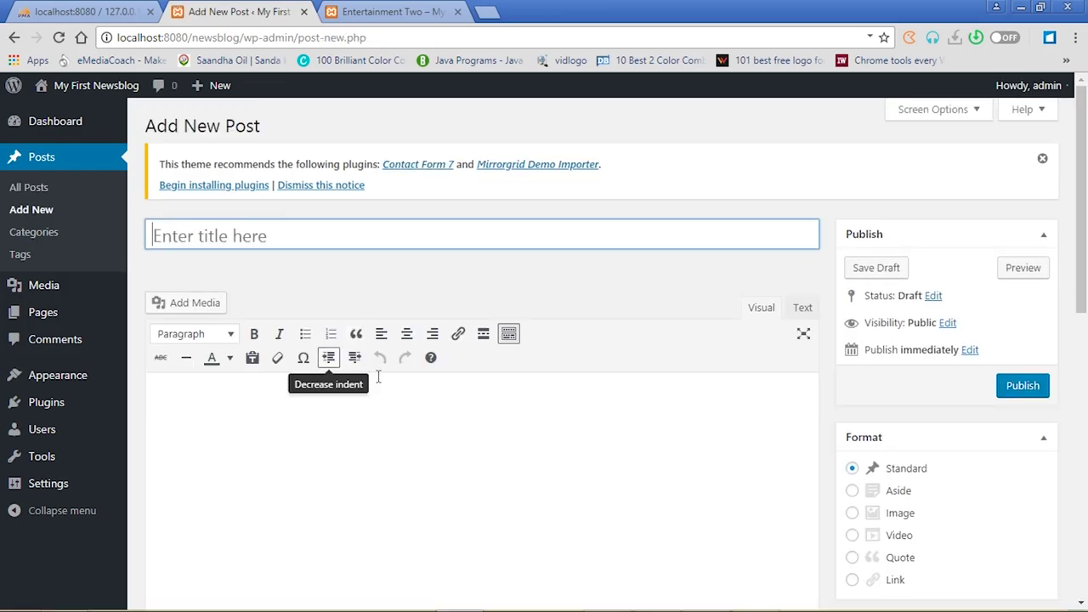
pyautogui.click(803, 309)
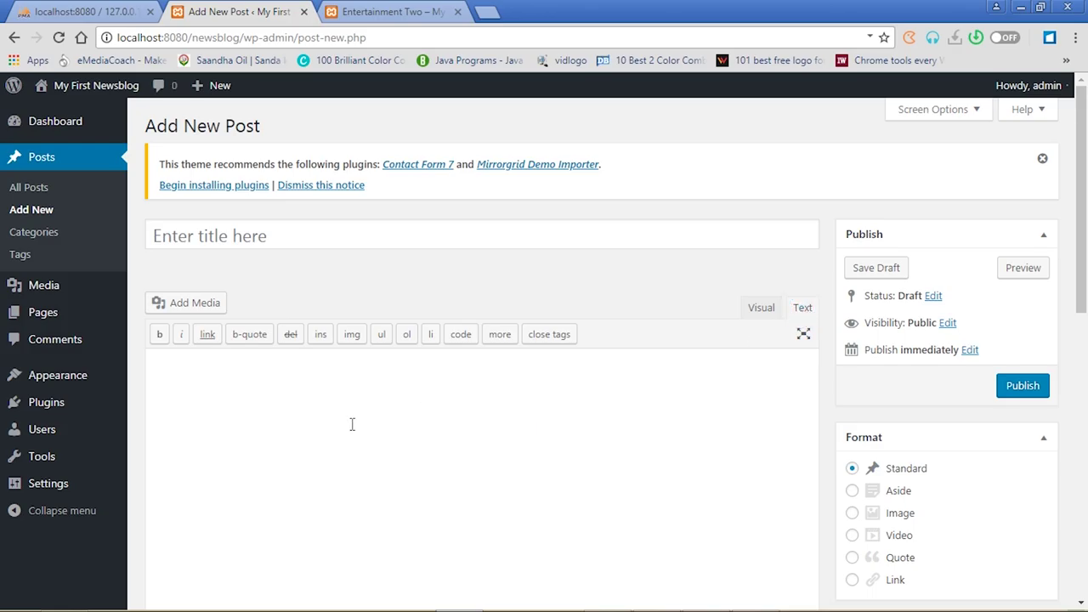
pyautogui.click(196, 367)
pyautogui.press('BackSpace')
pyautogui.press('BackSpace')
pyautogui.write('p')
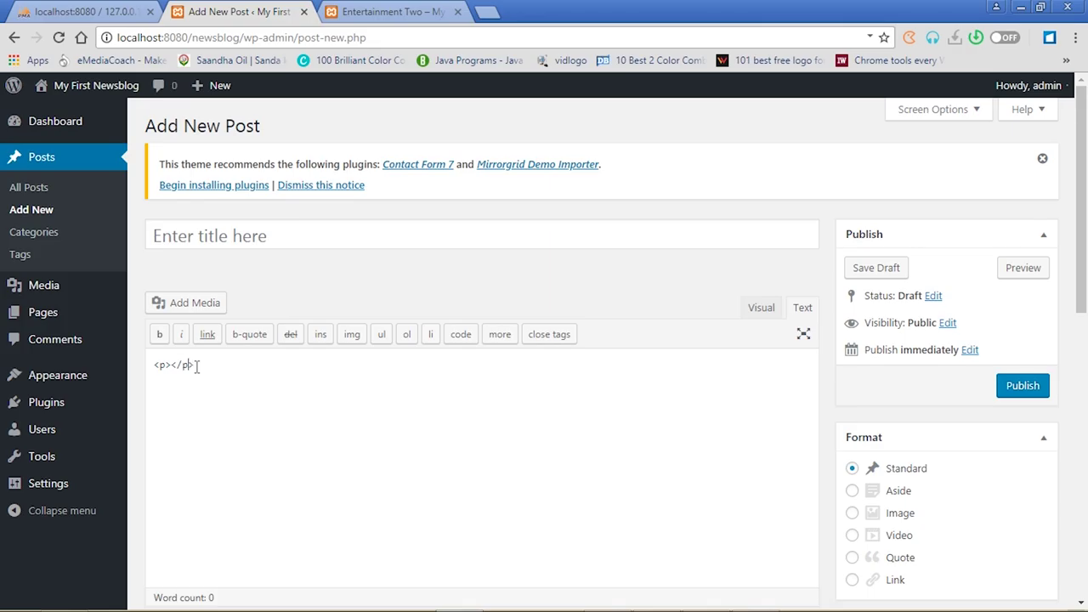
pyautogui.click(331, 375)
pyautogui.press('BackSpace')
pyautogui.click(760, 313)
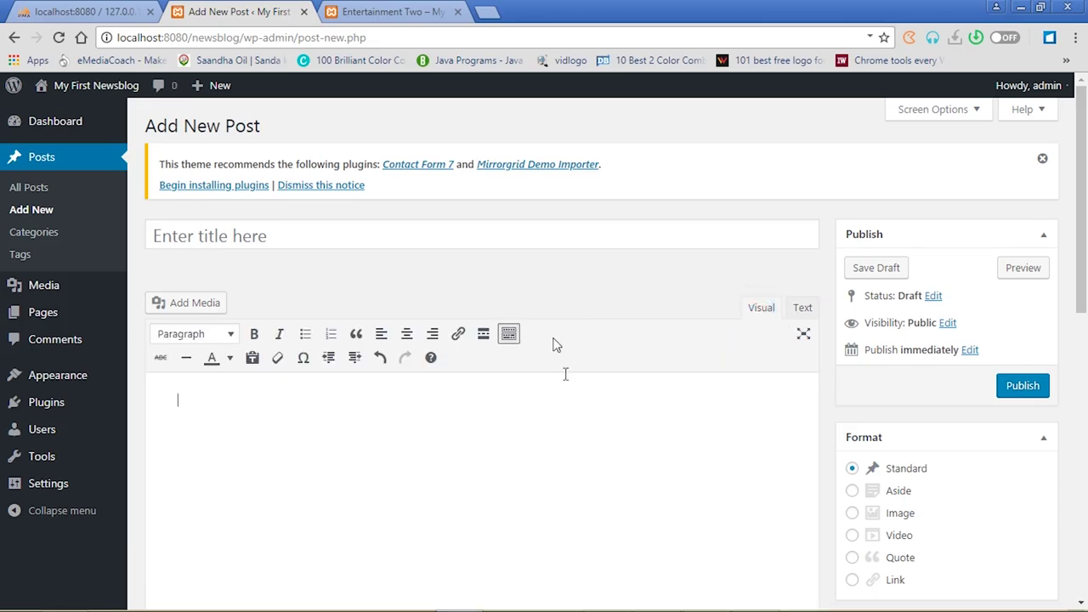
pyautogui.click(378, 11)
pyautogui.click(57, 39)
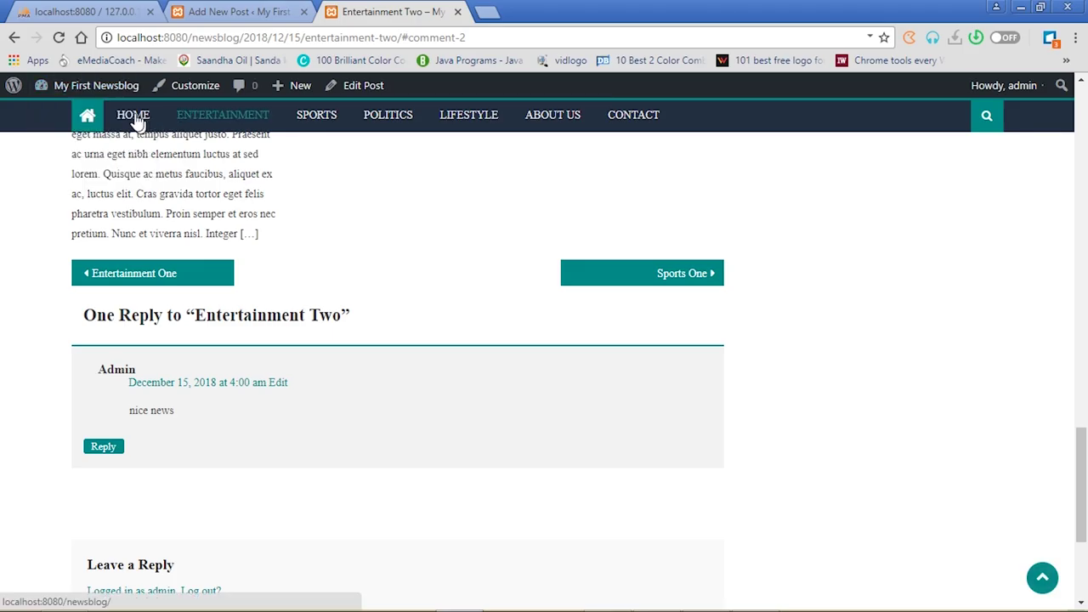
pyautogui.click(134, 116)
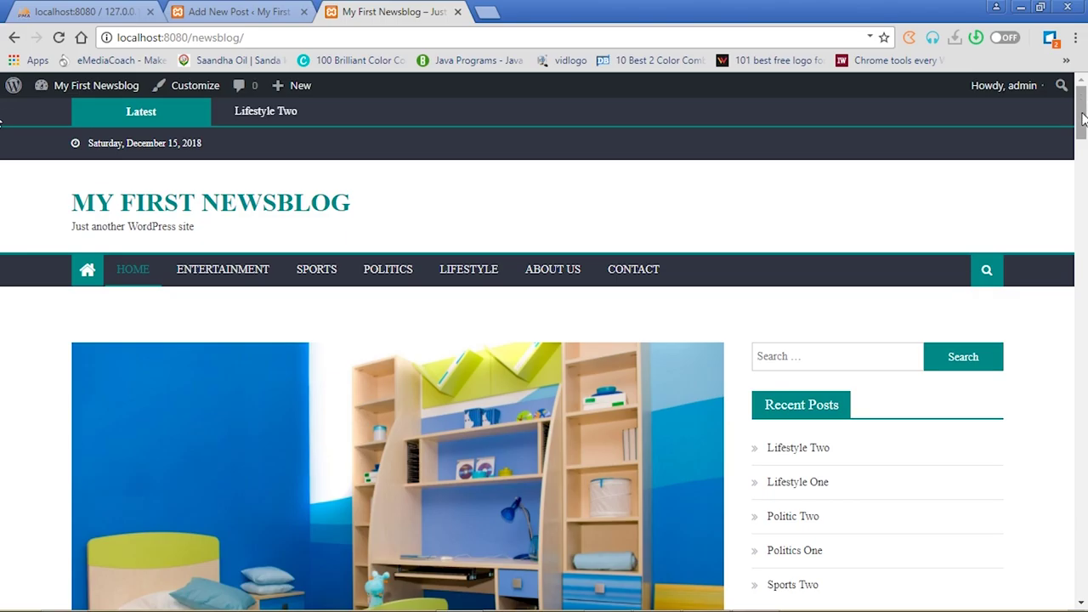
pyautogui.moveTo(1084, 119); pyautogui.dragTo(1082, 586)
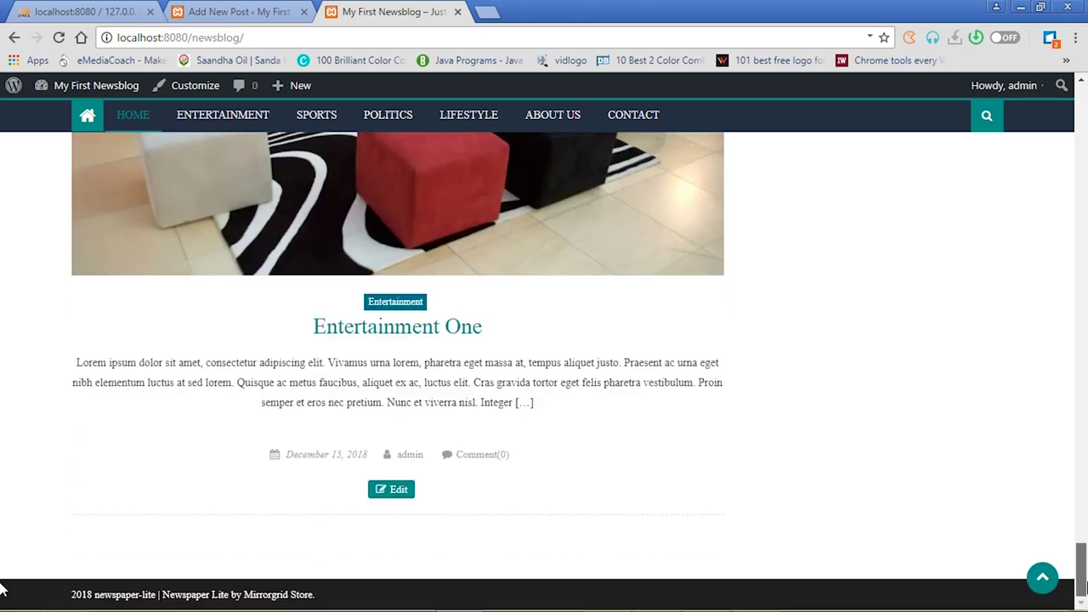
pyautogui.moveTo(2, 586); pyautogui.dragTo(2, 100)
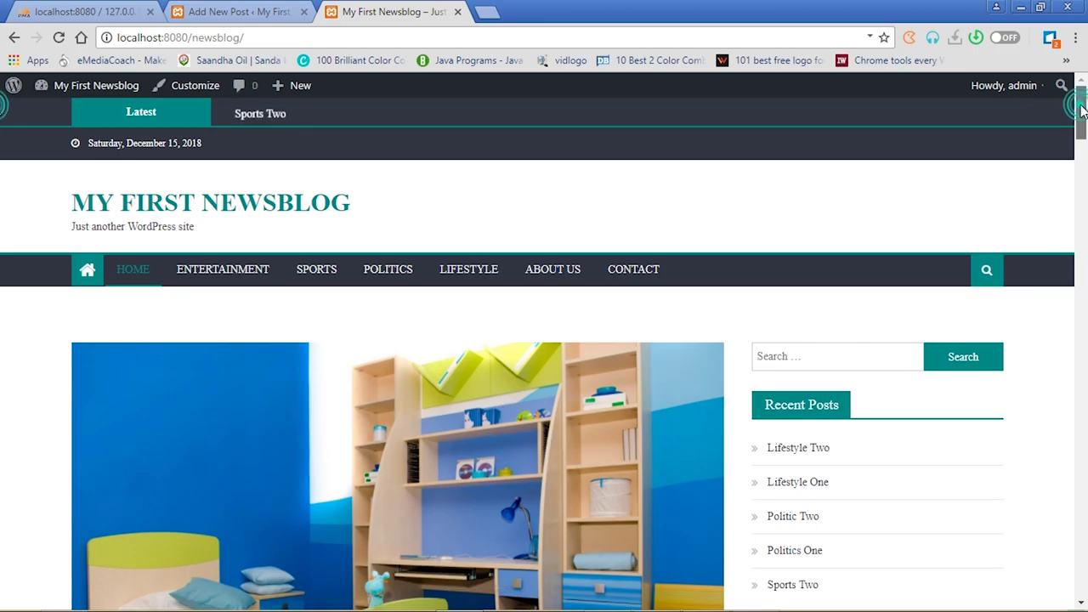
pyautogui.moveTo(1082, 110); pyautogui.dragTo(3, 189)
pyautogui.moveTo(1082, 185); pyautogui.dragTo(1084, 43)
# Browse the Entertainment, Sports and Politics category pages on the live site
pyautogui.click(240, 271)
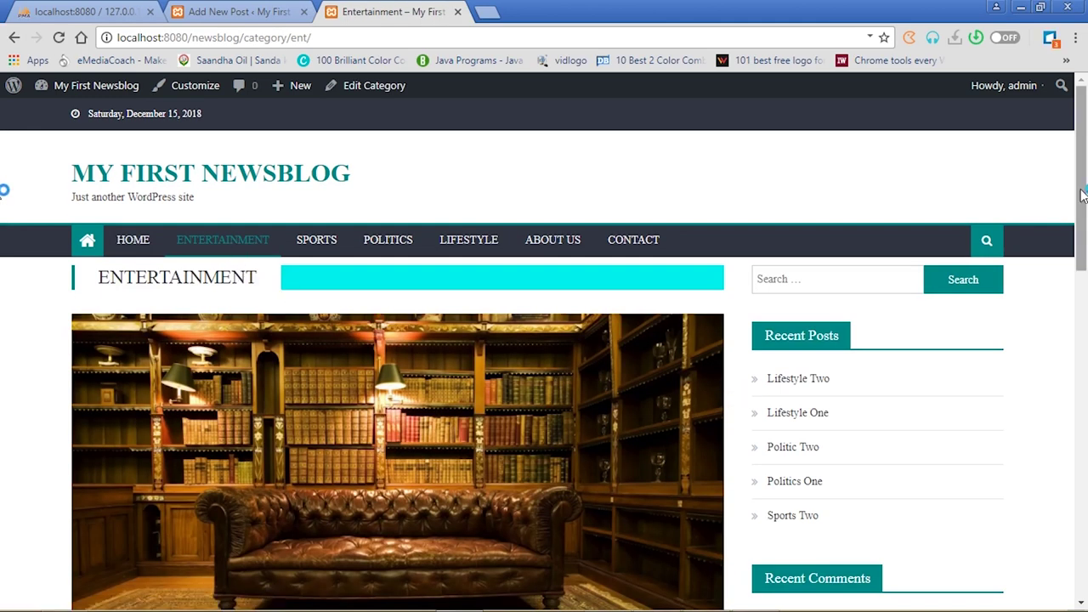
pyautogui.moveTo(1083, 197); pyautogui.dragTo(4, 163)
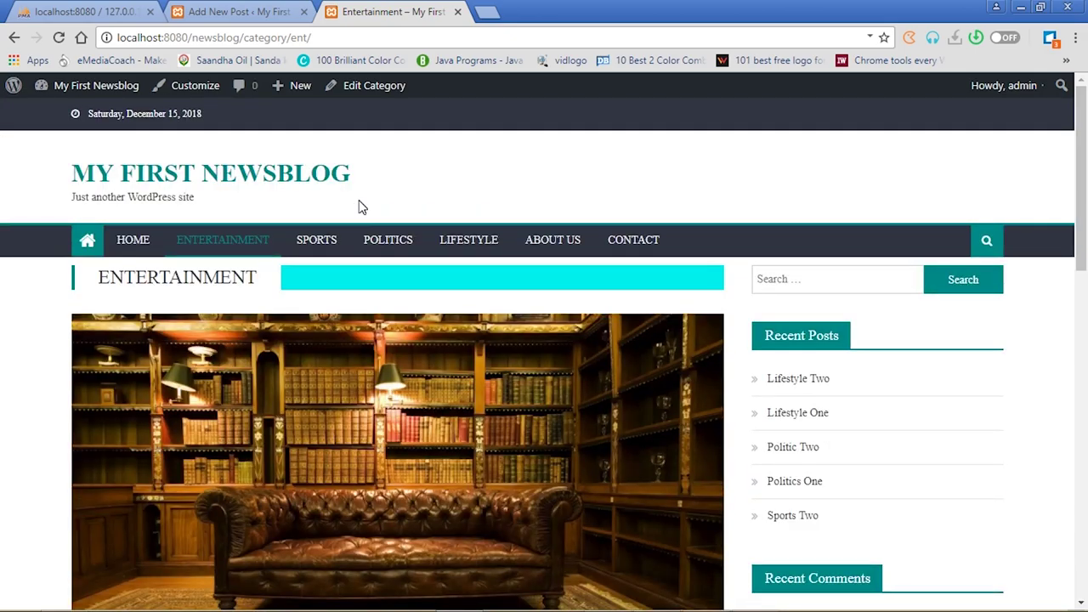
pyautogui.click(319, 238)
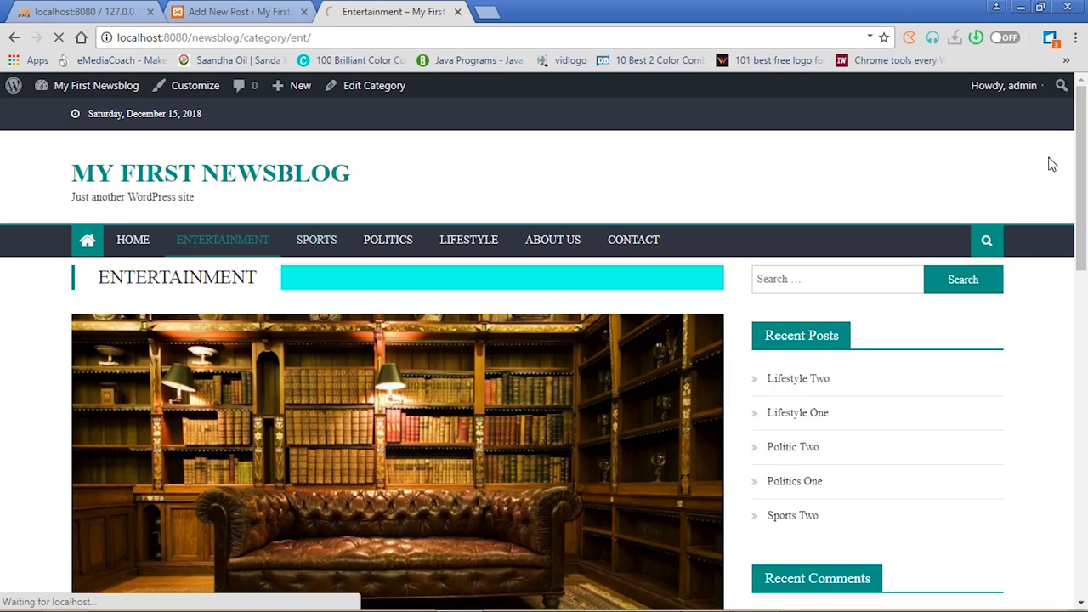
pyautogui.moveTo(1082, 130); pyautogui.dragTo(1086, 102)
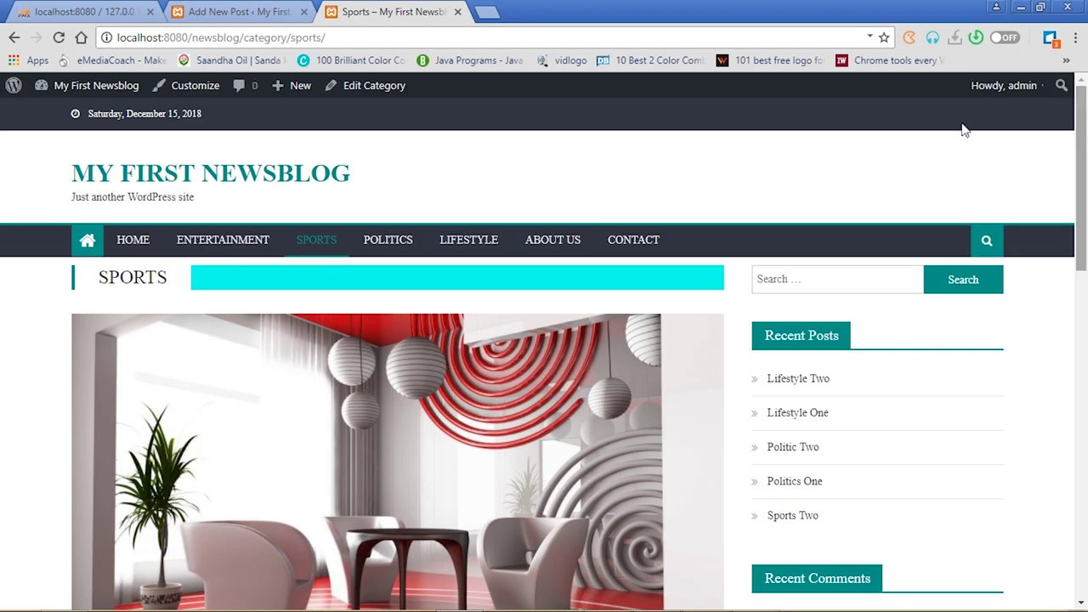
pyautogui.click(388, 242)
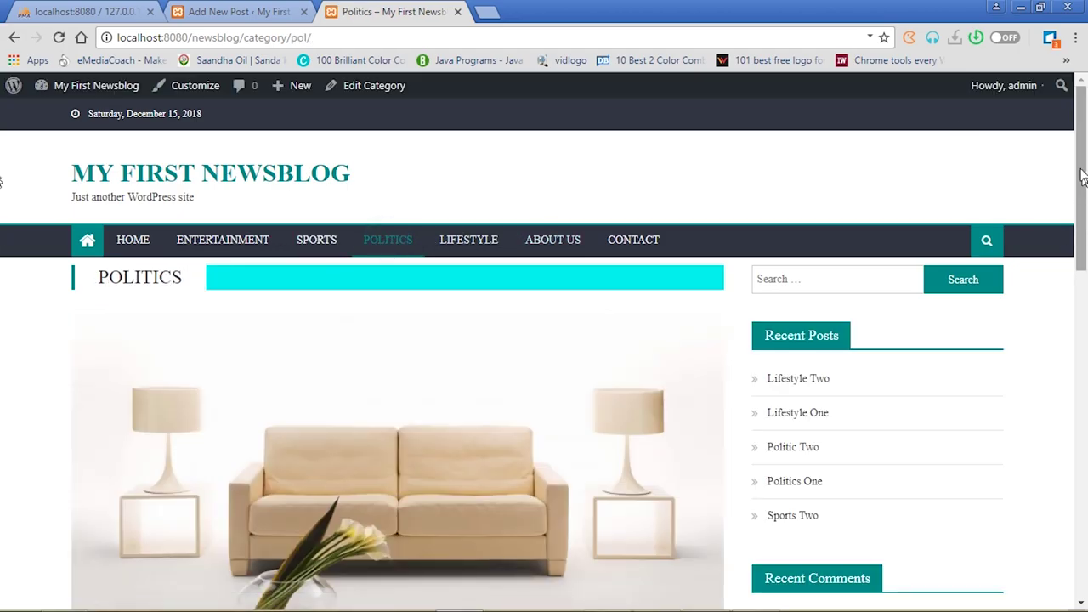
pyautogui.scroll(-4, 1087, 255)
pyautogui.moveTo(1085, 284); pyautogui.dragTo(1086, 140)
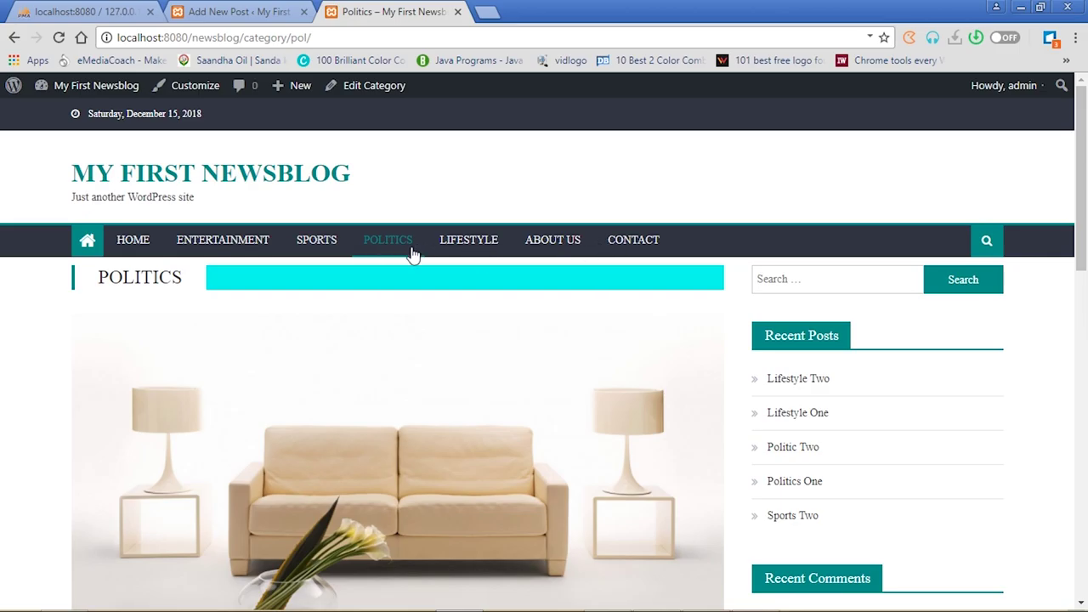
# Visit the Lifestyle category page and open the Lifestyle One post from Recent Posts
pyautogui.click(469, 242)
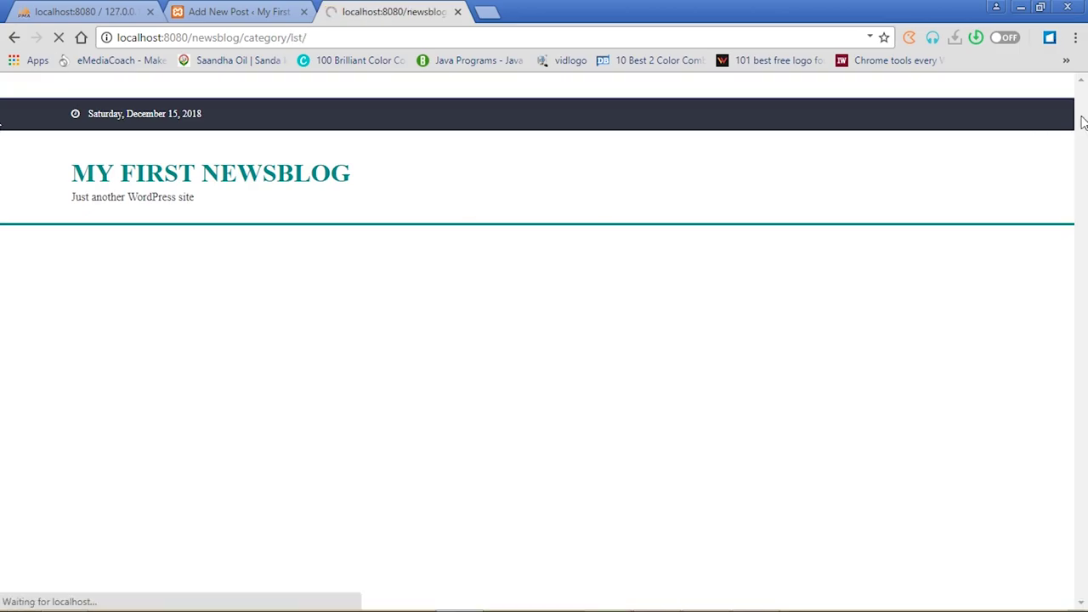
pyautogui.scroll(-10, 4, 293)
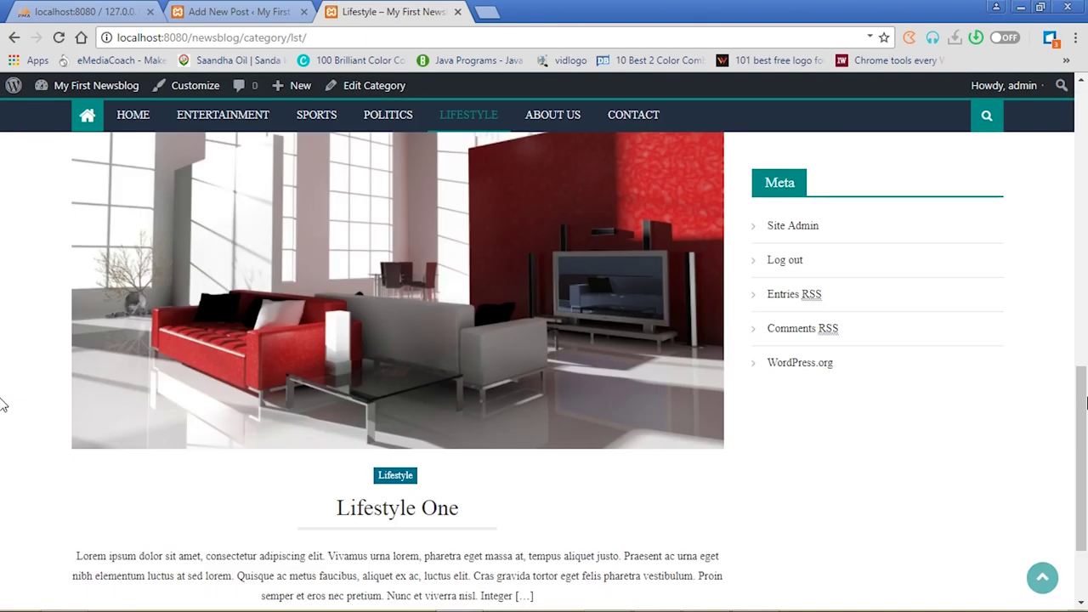
pyautogui.scroll(10, 3, 293)
pyautogui.scroll(-1, 3, 119)
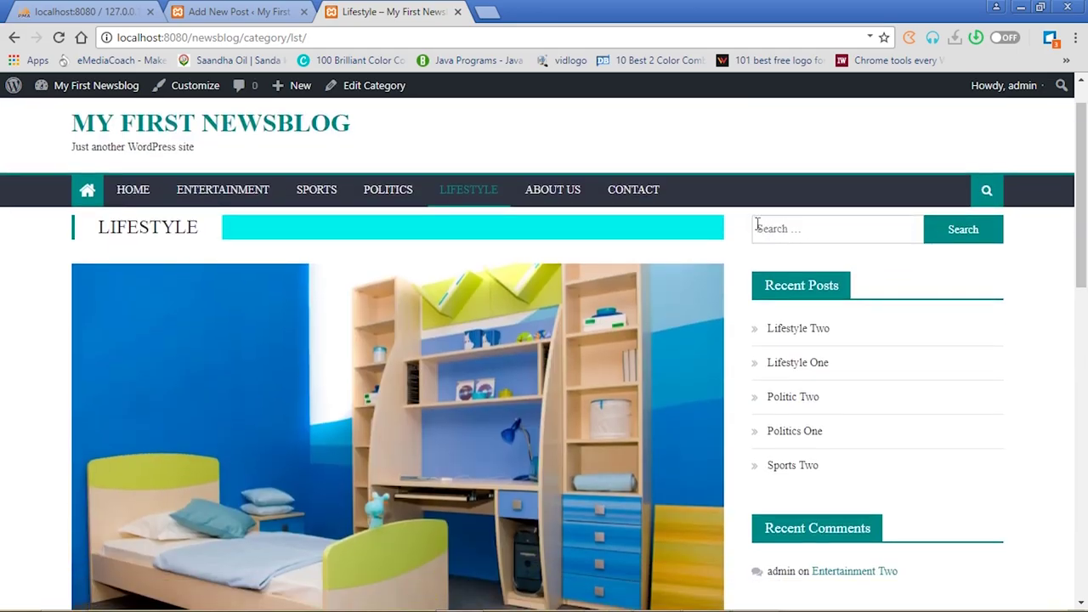
pyautogui.moveTo(755, 225); pyautogui.dragTo(895, 538)
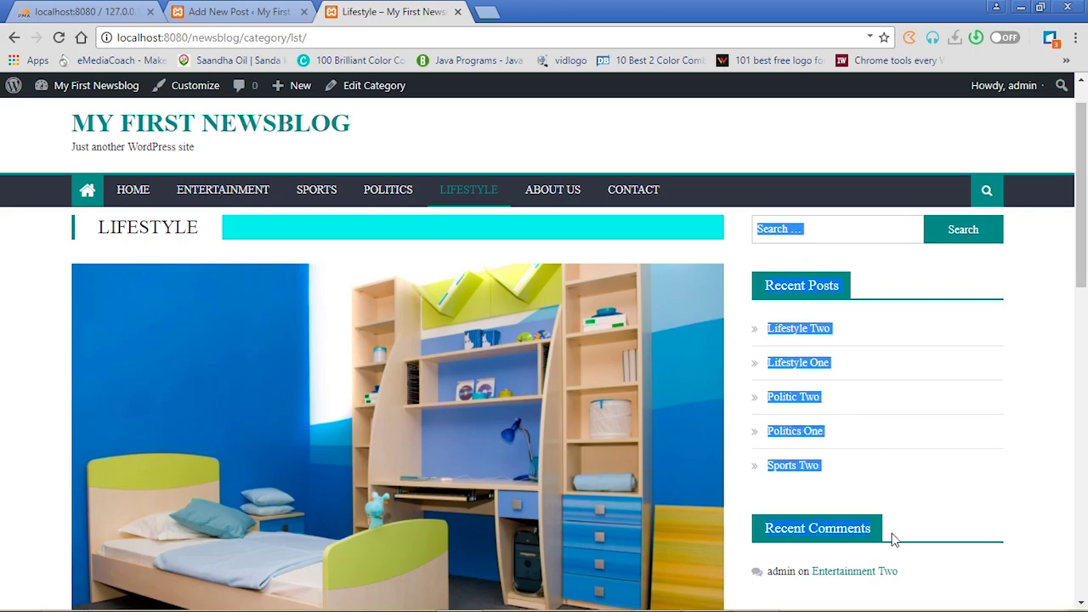
pyautogui.click(1020, 500)
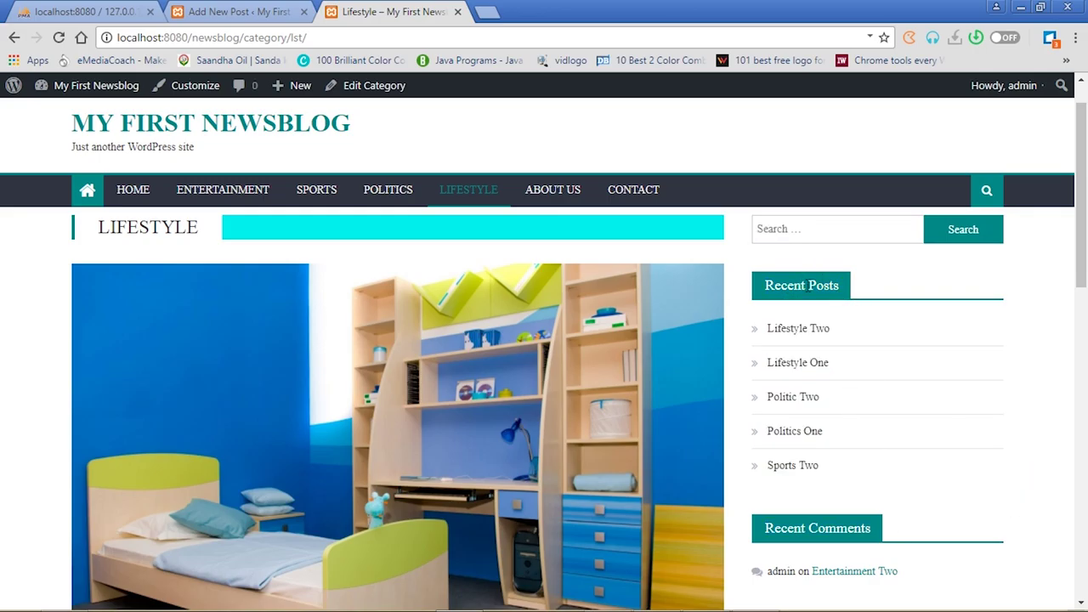
pyautogui.click(792, 365)
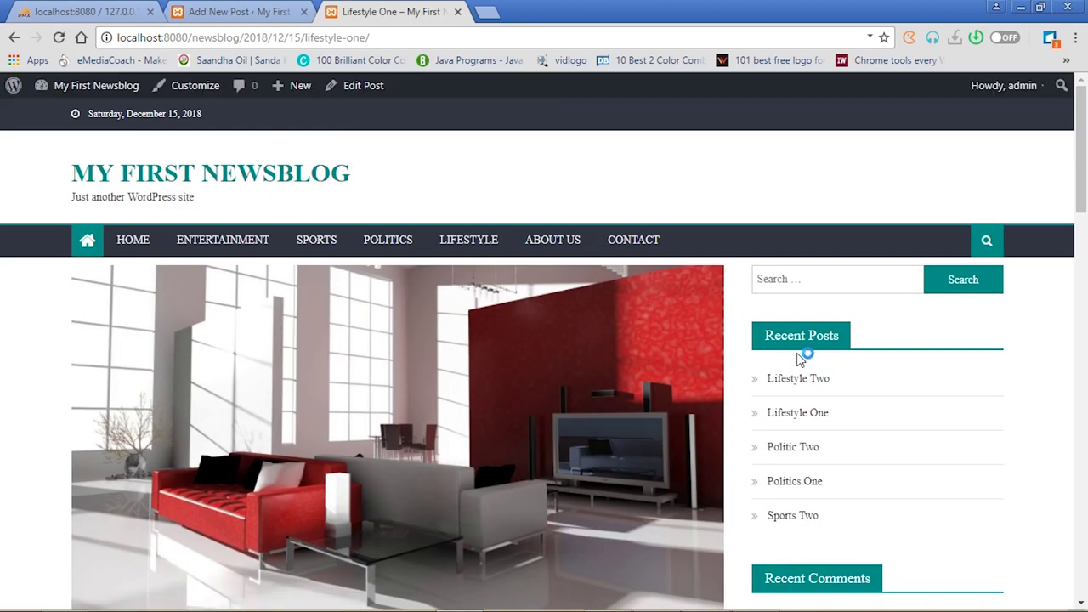
pyautogui.click(825, 283)
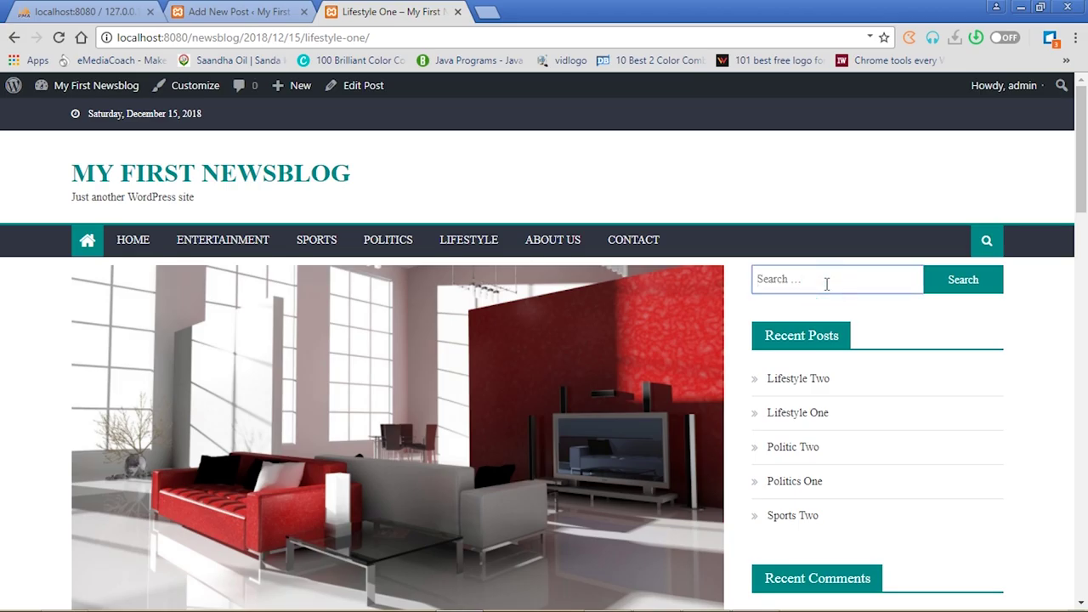
# Search the site for 'lorem' and scroll through the results
pyautogui.write('asamoah')
pyautogui.click(974, 286)
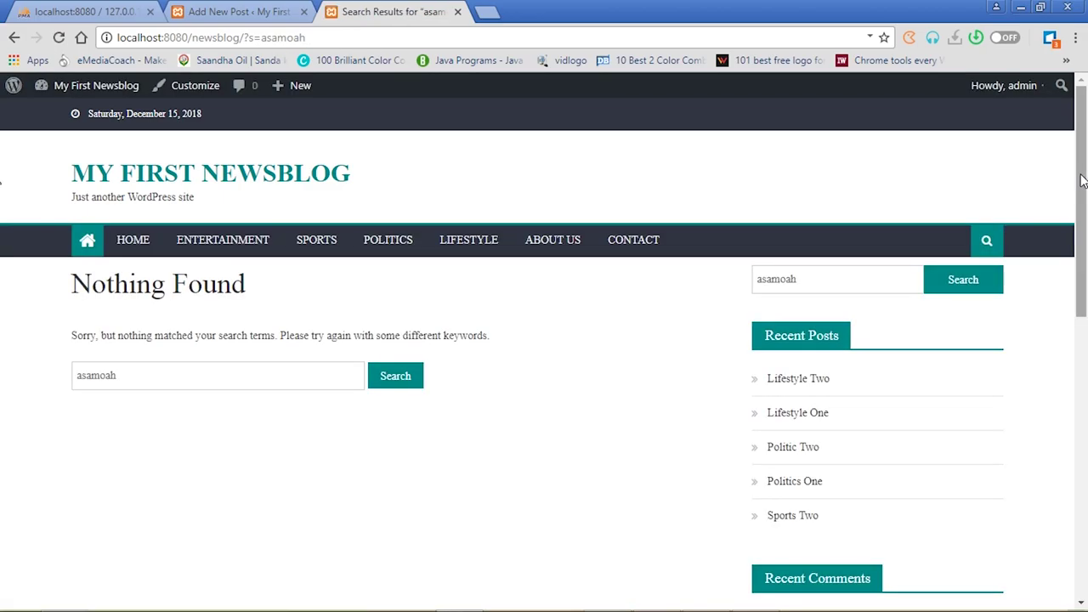
pyautogui.doubleClick(125, 377)
pyautogui.write('sar')
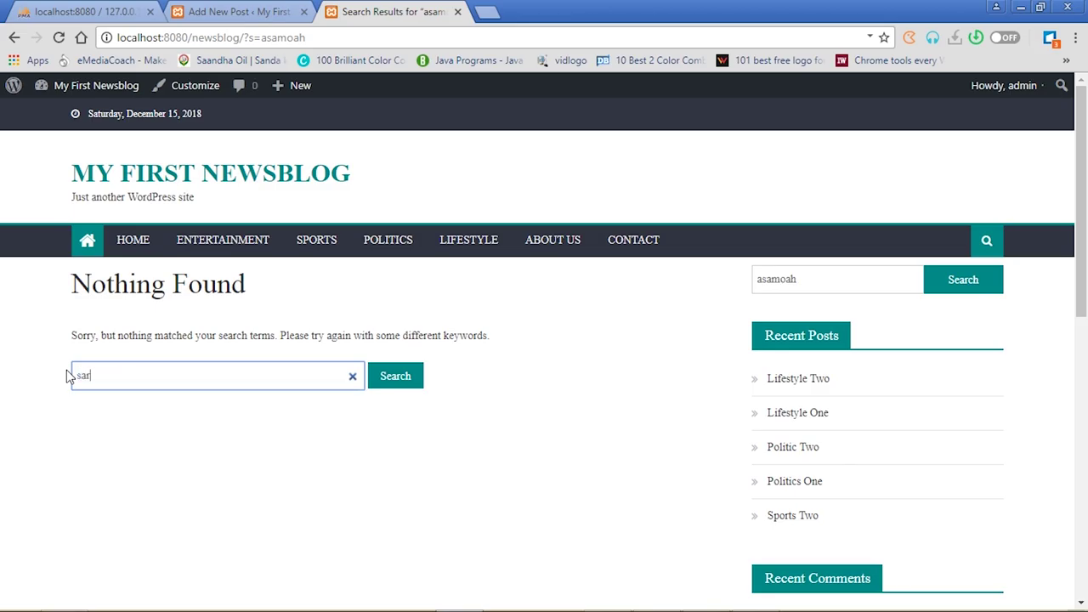
pyautogui.press('BackSpace')
pyautogui.press('BackSpace')
pyautogui.write('lorem')
pyautogui.click(396, 387)
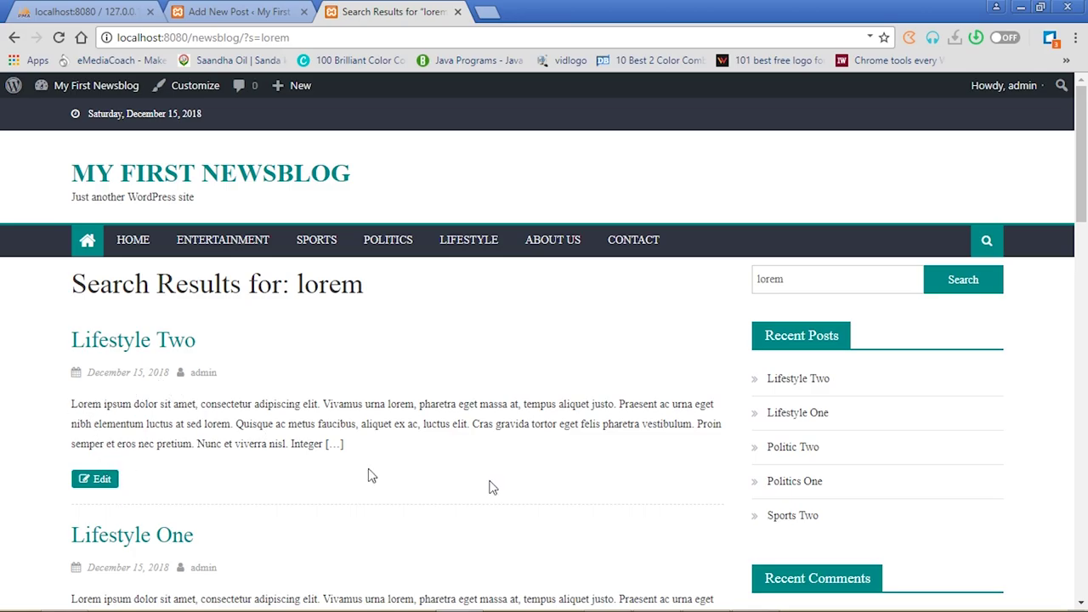
pyautogui.scroll(-7, 4, 340)
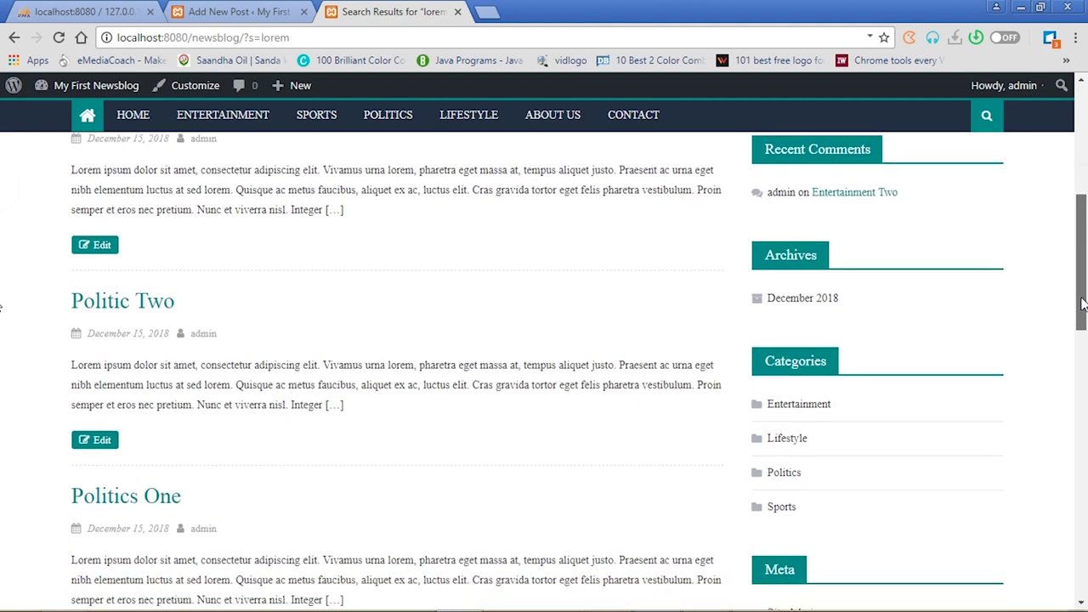
pyautogui.scroll(-2, 3, 379)
pyautogui.scroll(9, 3, 280)
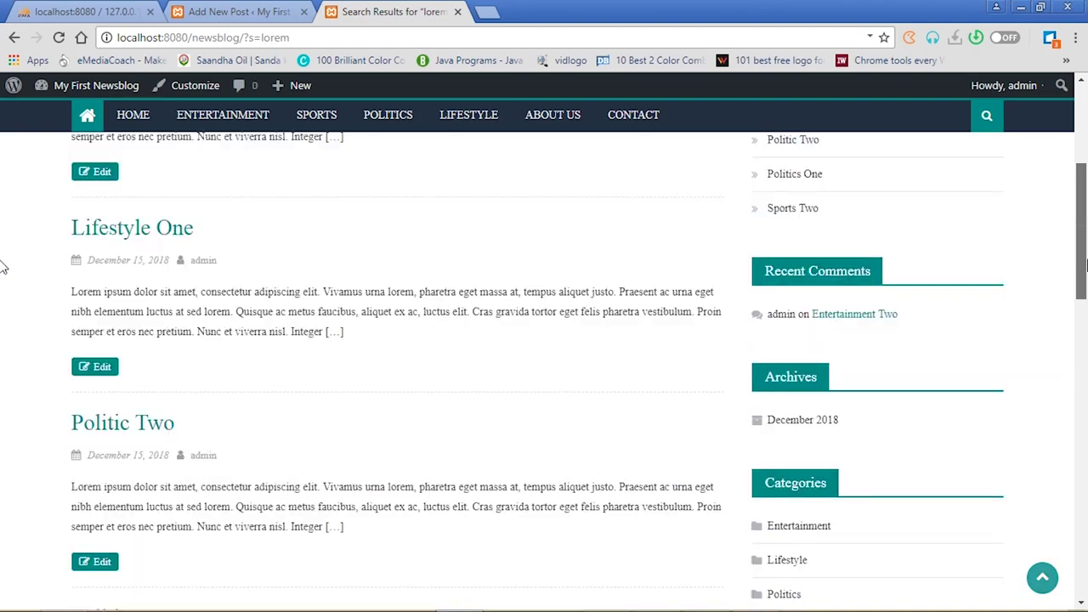
pyautogui.scroll(-3, 2, 221)
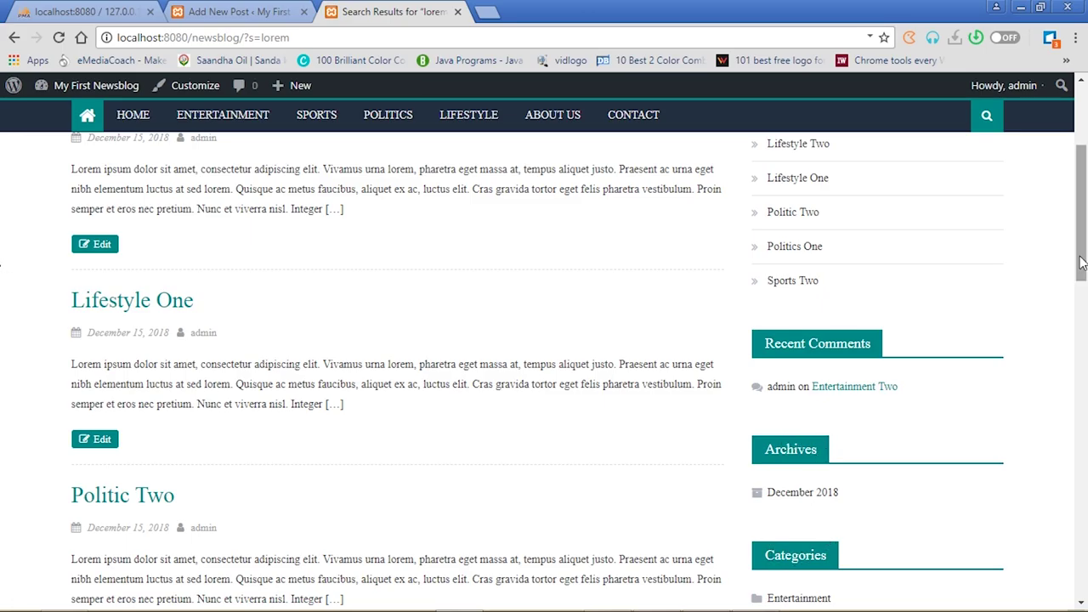
pyautogui.moveTo(1085, 265); pyautogui.dragTo(1085, 315)
pyautogui.scroll(-1, 3, 316)
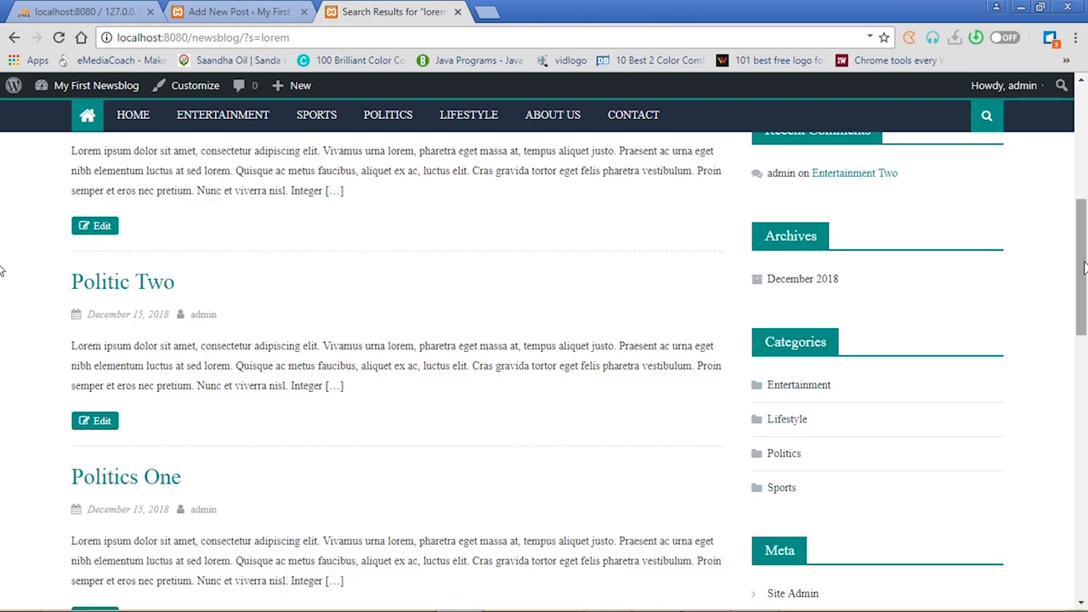
pyautogui.scroll(5, 1085, 269)
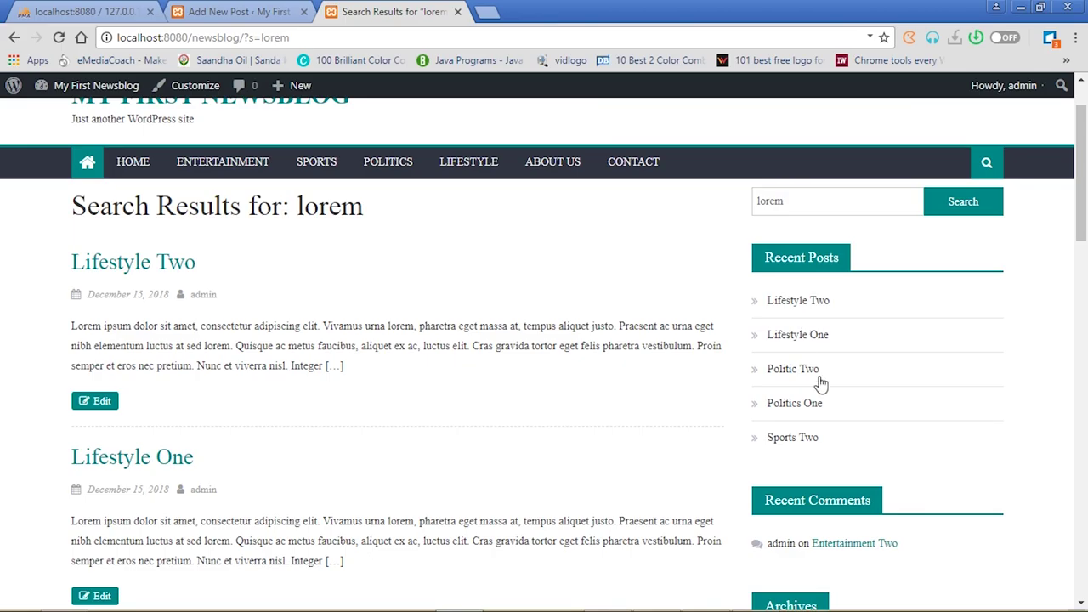
# Return from the search results to the blog's home page
pyautogui.click(242, 11)
pyautogui.click(364, 12)
pyautogui.moveTo(110, 89)
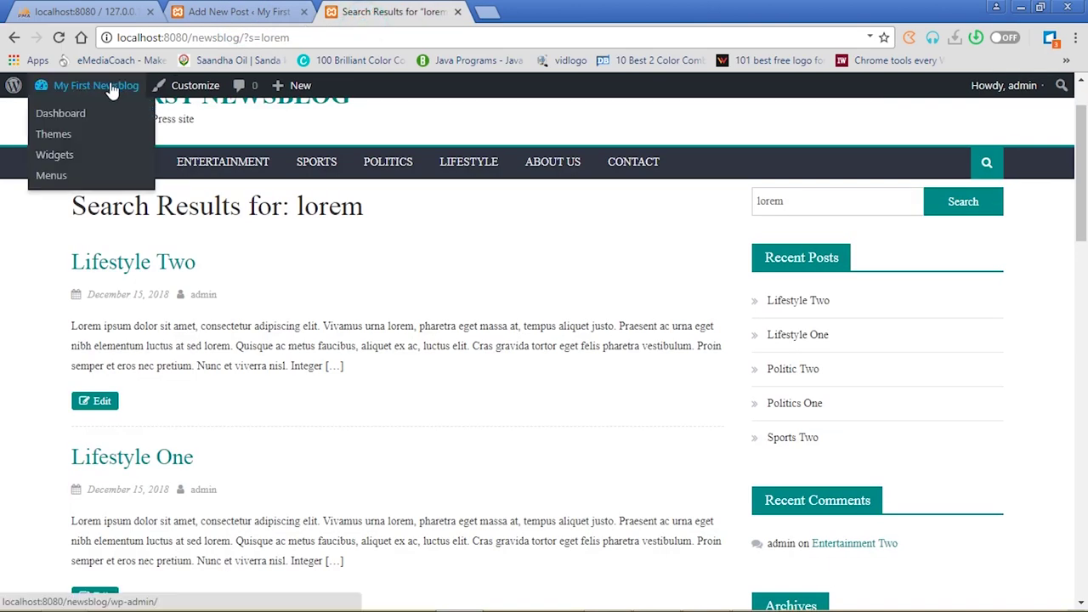
pyautogui.click(143, 164)
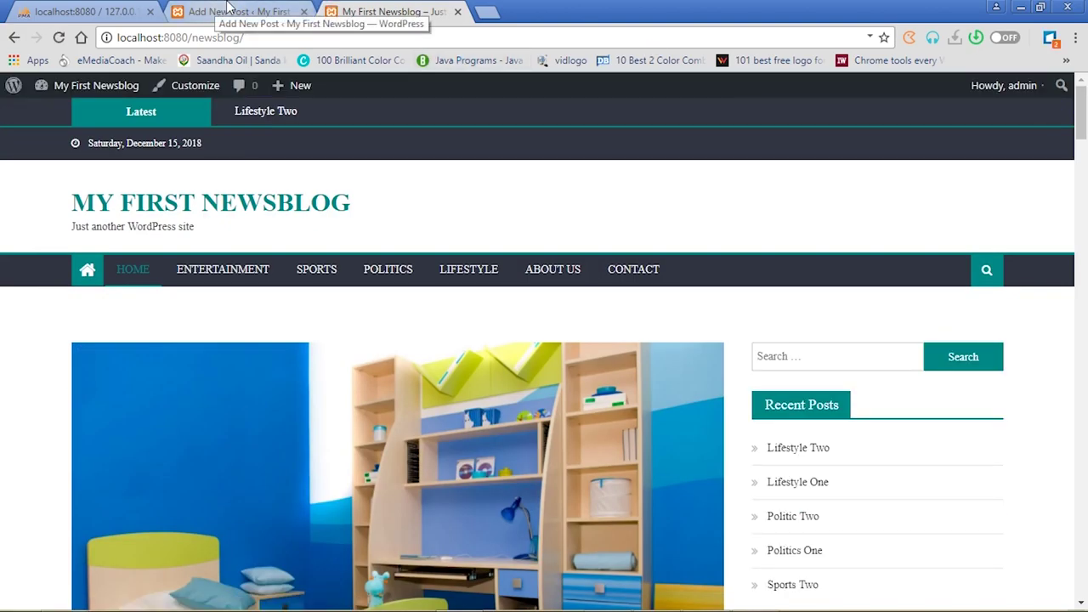
pyautogui.scroll(-5, 3, 227)
pyautogui.scroll(5, 4, 227)
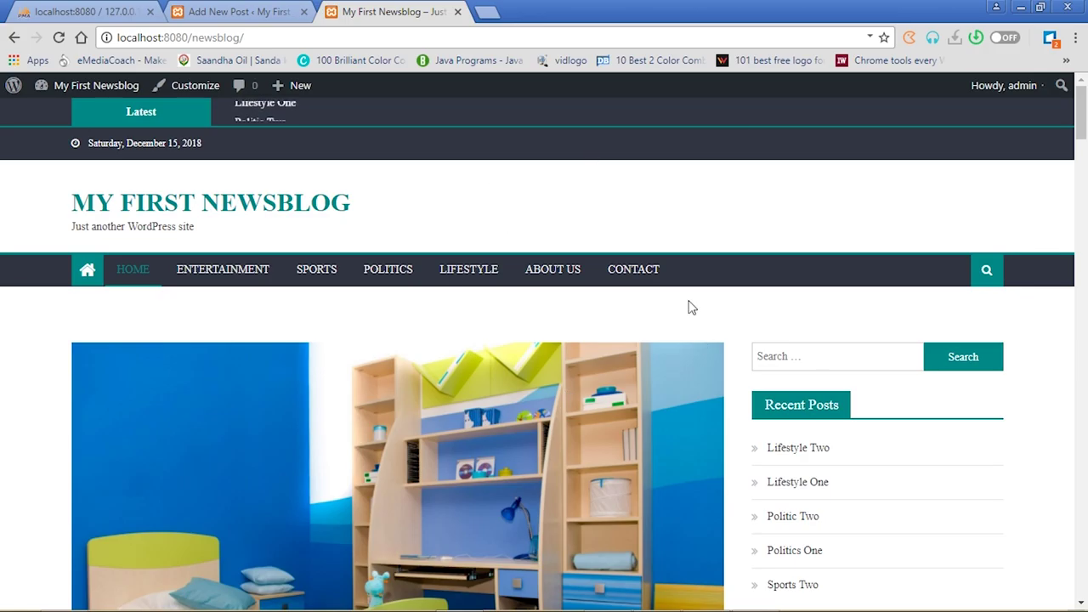
# Dismiss the plugin recommendation notice in the Add New Post editor and go back to the front page
pyautogui.click(497, 312)
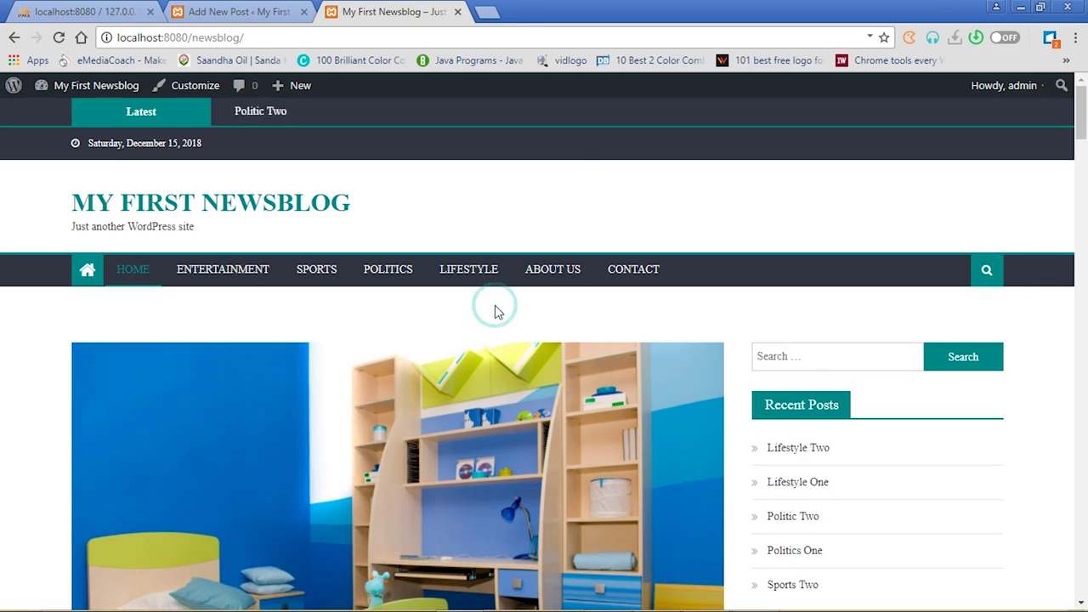
pyautogui.click(238, 8)
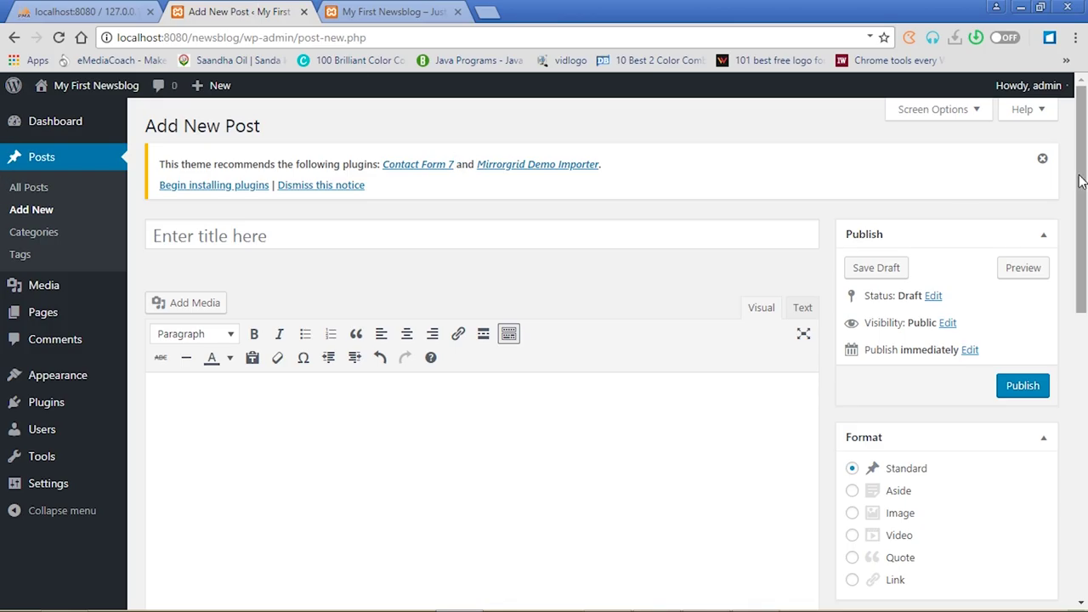
pyautogui.click(1044, 159)
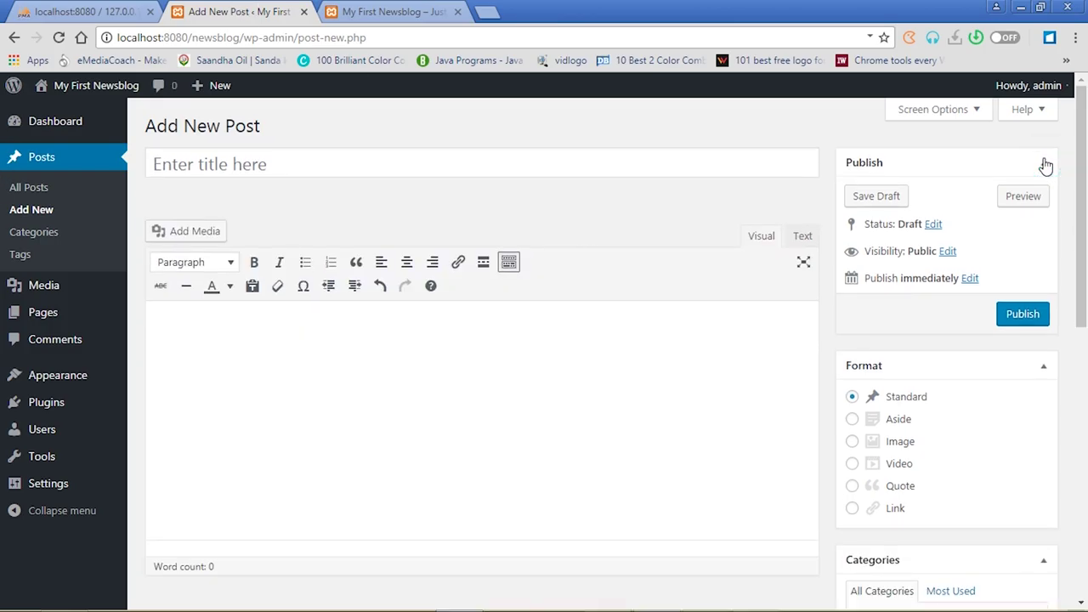
pyautogui.click(416, 12)
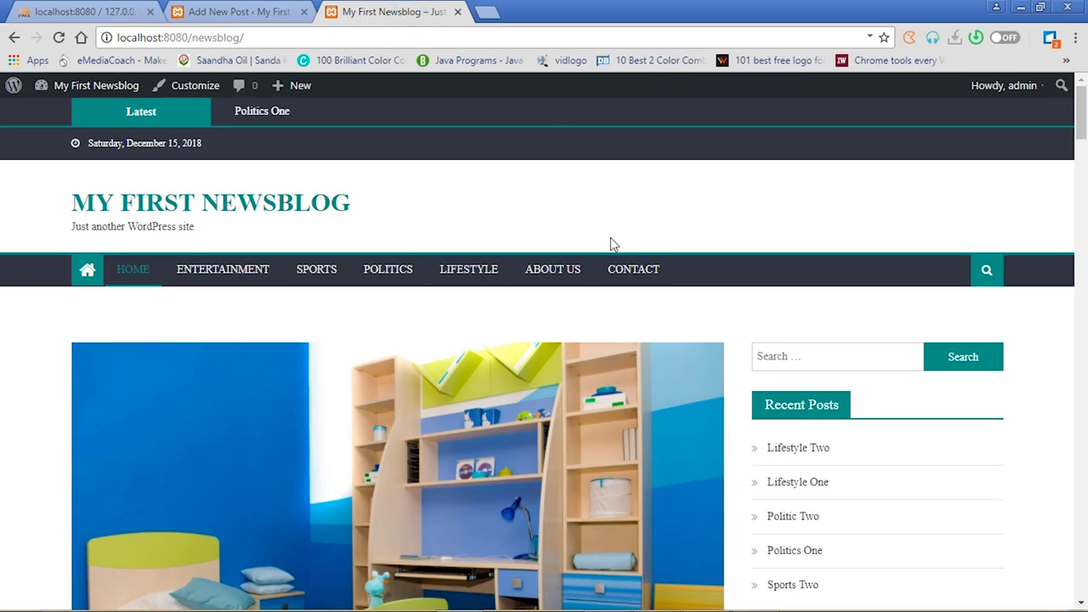
# View the live Contact page, then open the admin's All Pages list showing About Us and Contact
pyautogui.click(634, 272)
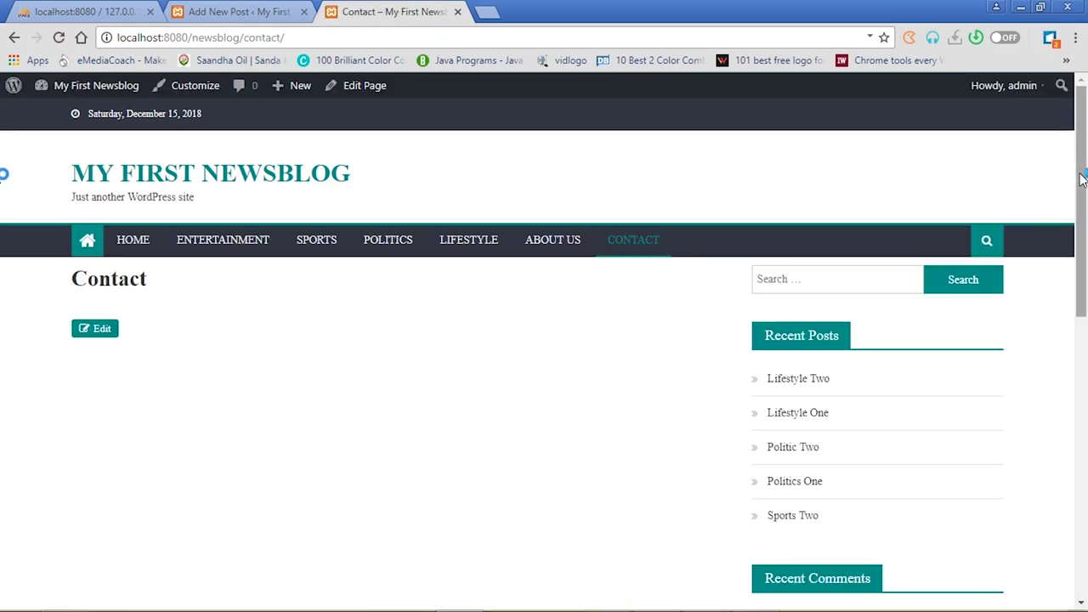
pyautogui.moveTo(1081, 179); pyautogui.dragTo(3, 150)
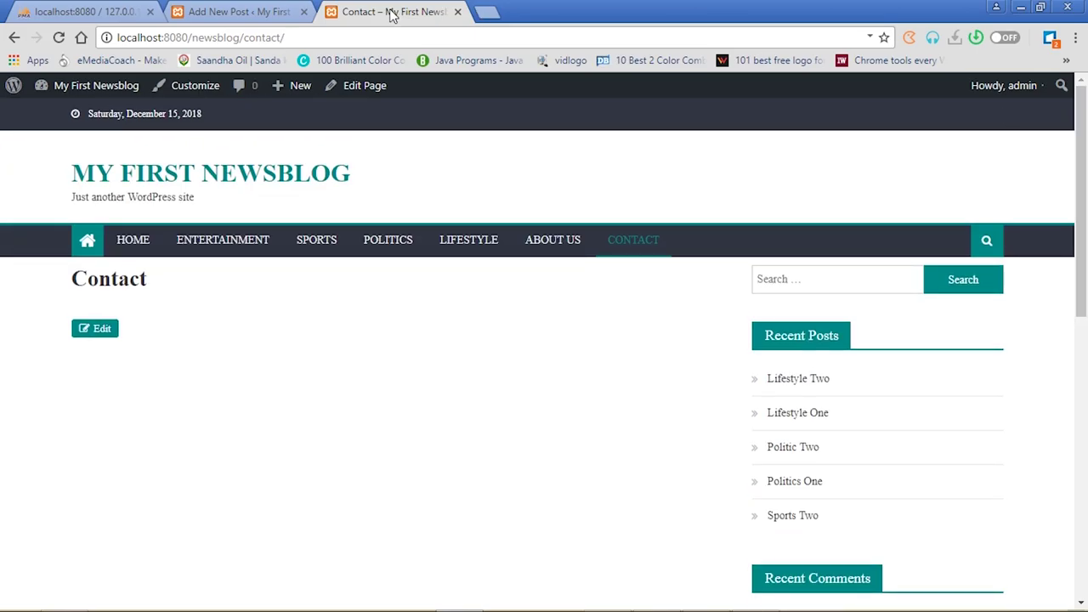
pyautogui.click(223, 12)
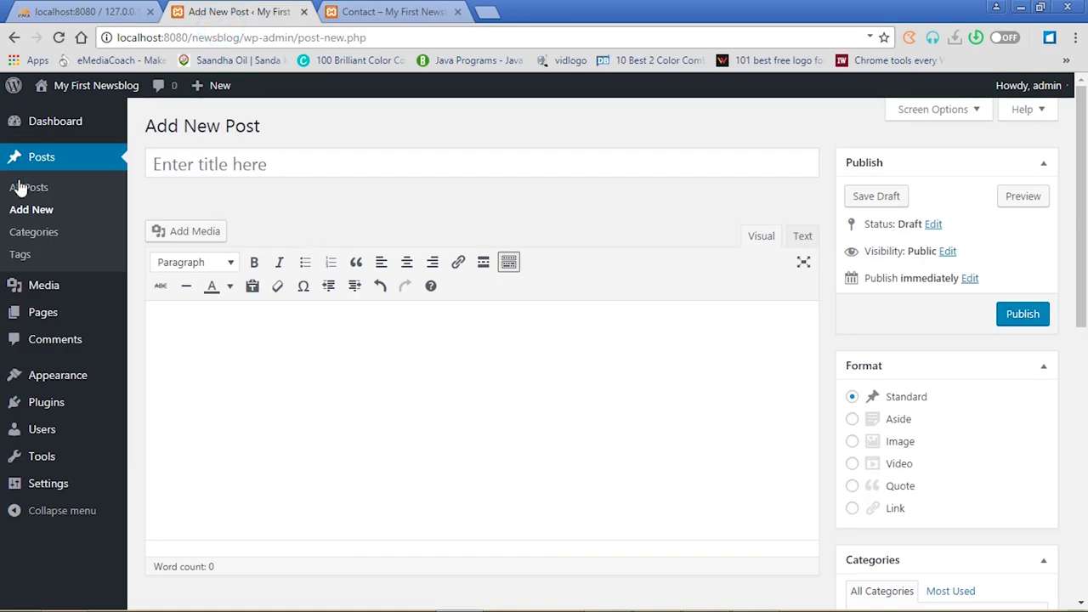
pyautogui.click(48, 313)
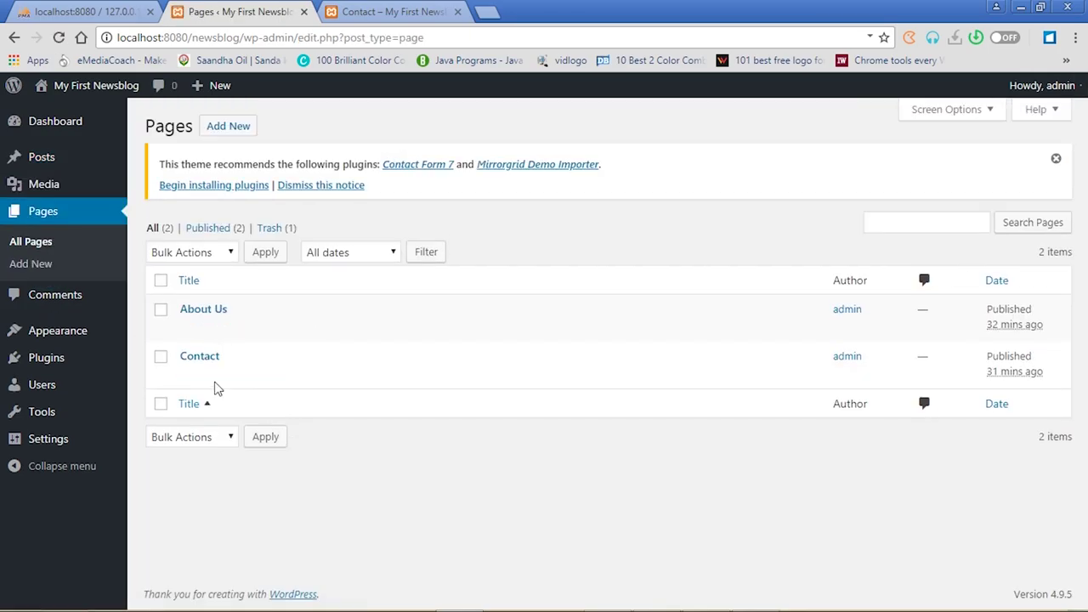
# In the Contact page editor, type the company name, address, phone number and e-mail on separate lines
pyautogui.click(202, 359)
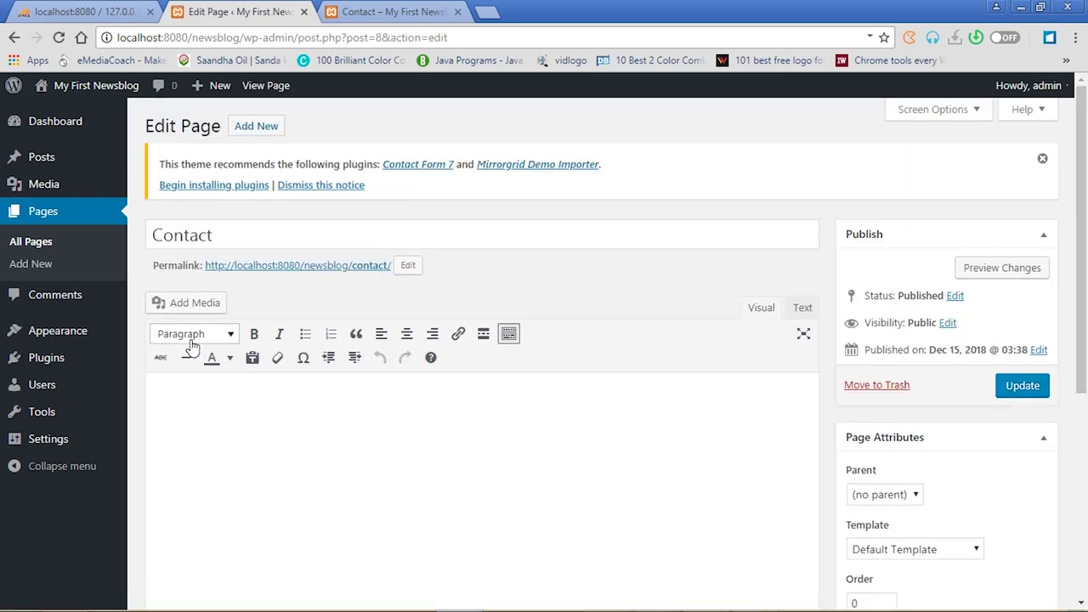
pyautogui.click(183, 397)
pyautogui.write('Rasdar')
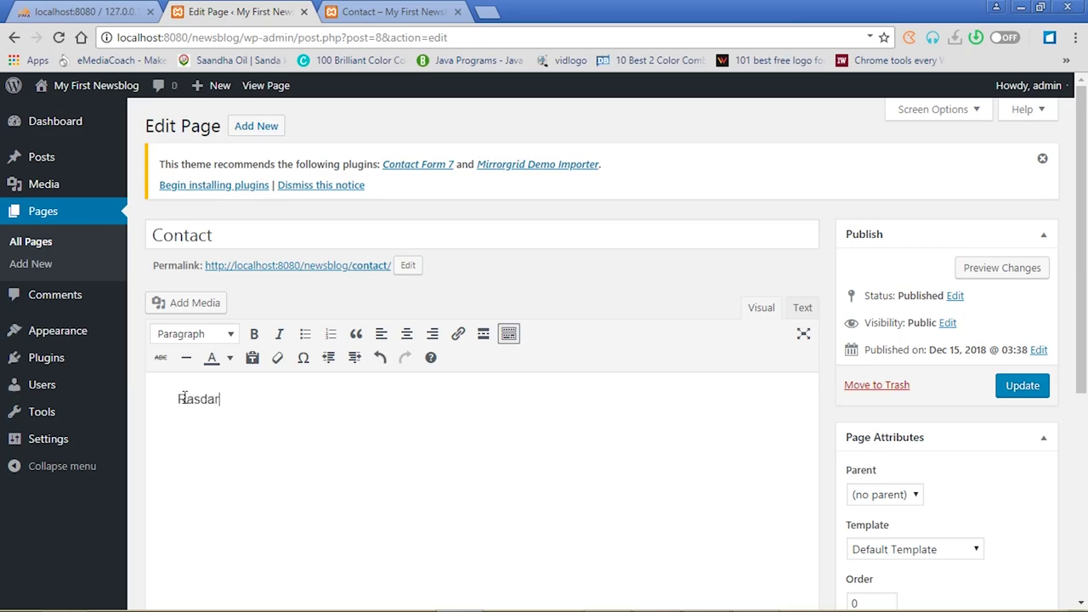
pyautogui.write('ps')
pyautogui.press('BackSpace')
pyautogui.press('BackSpace')
pyautogui.press('BackSpace')
pyautogui.press('BackSpace')
pyautogui.press('BackSpace')
pyautogui.press('BackSpace')
pyautogui.write('darps ICT Consult')
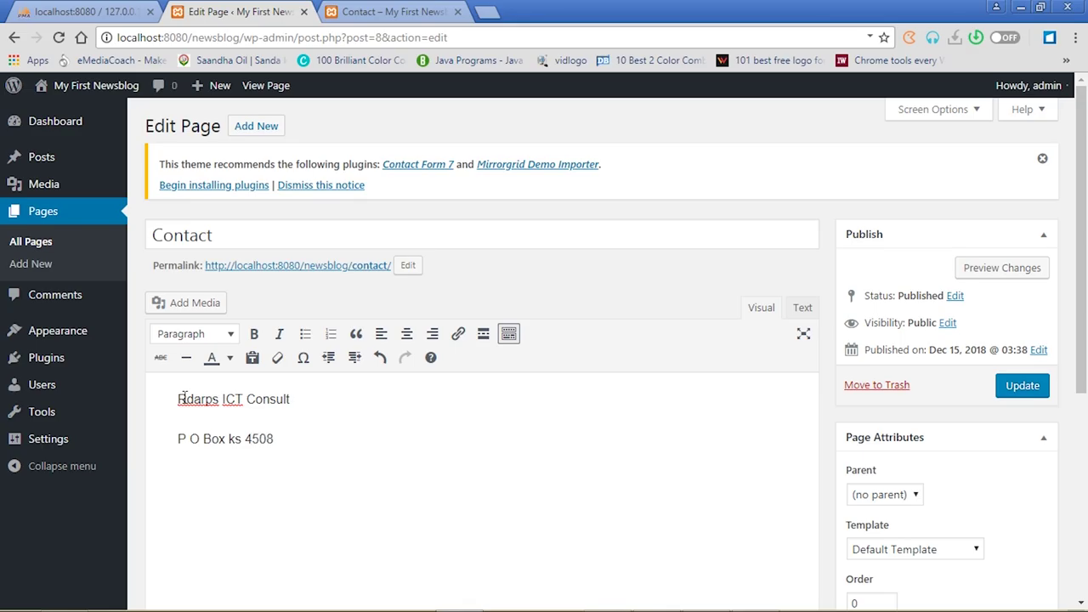
pyautogui.write('dum-Kumas')
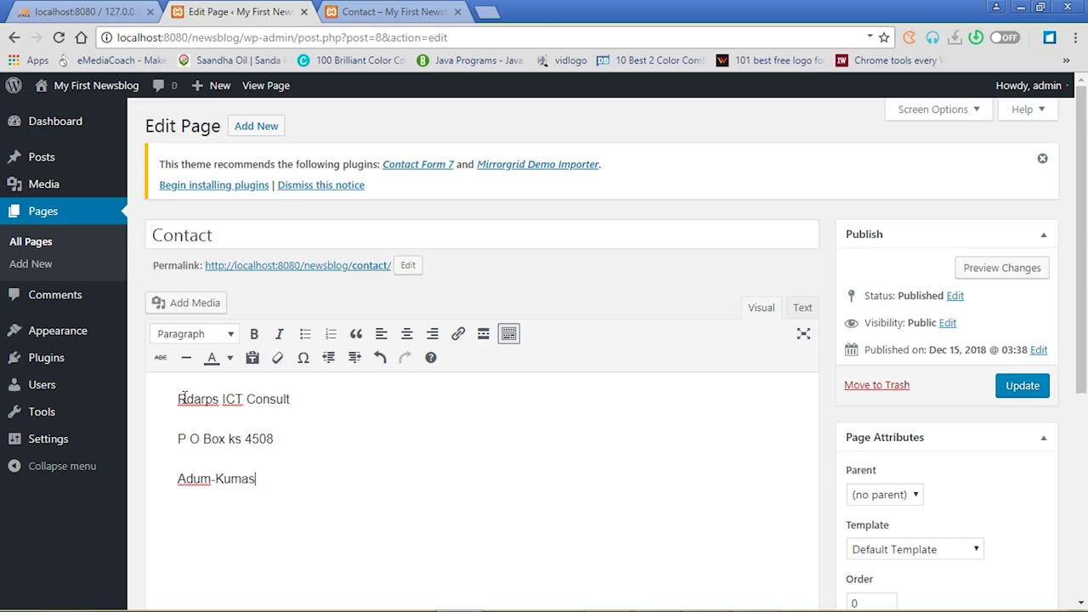
pyautogui.write('i')
pyautogui.press('Return')
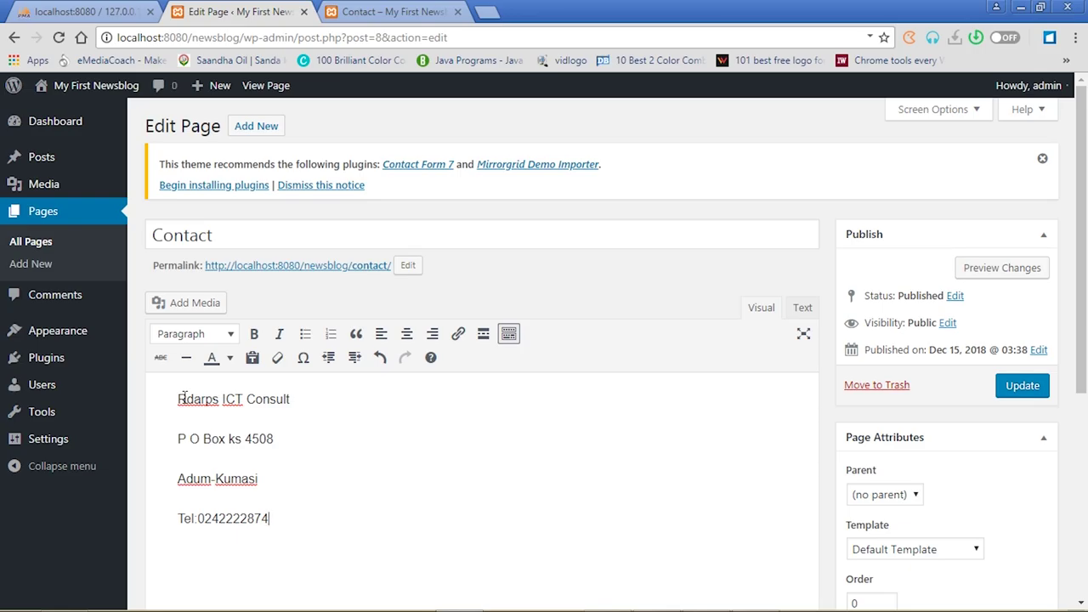
pyautogui.press('Return')
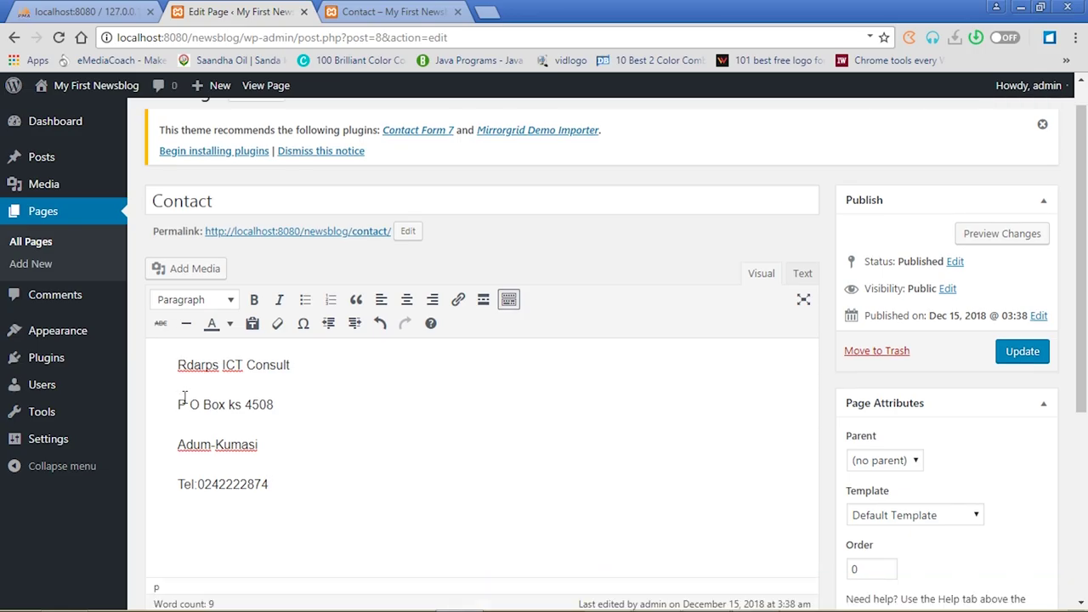
pyautogui.write('test@yahoo.com')
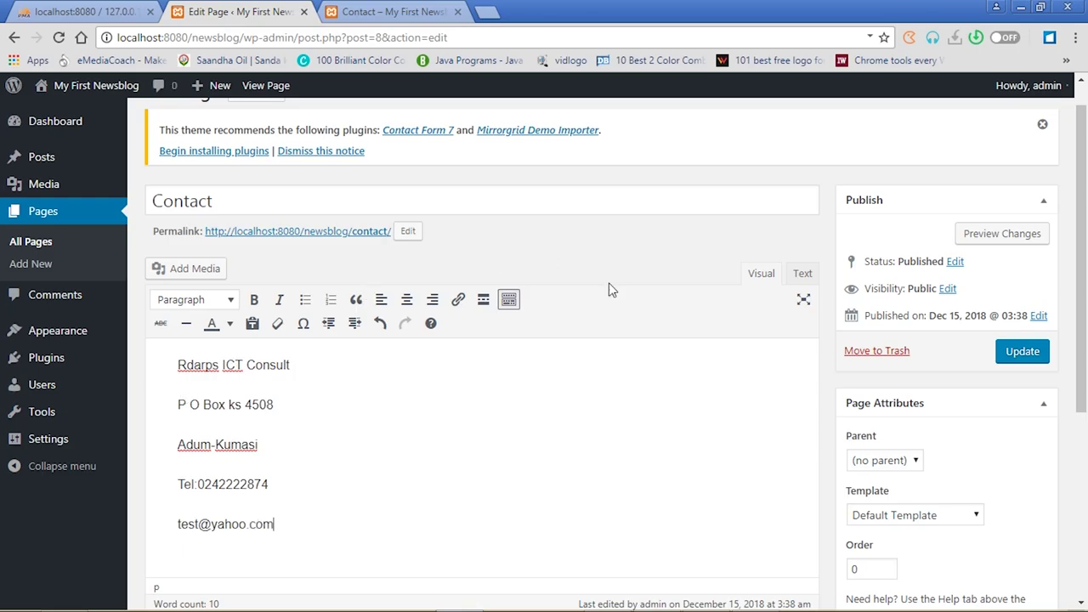
# Add a 'Conatact Us' line above the company name
pyautogui.click(176, 365)
pyautogui.press('Return')
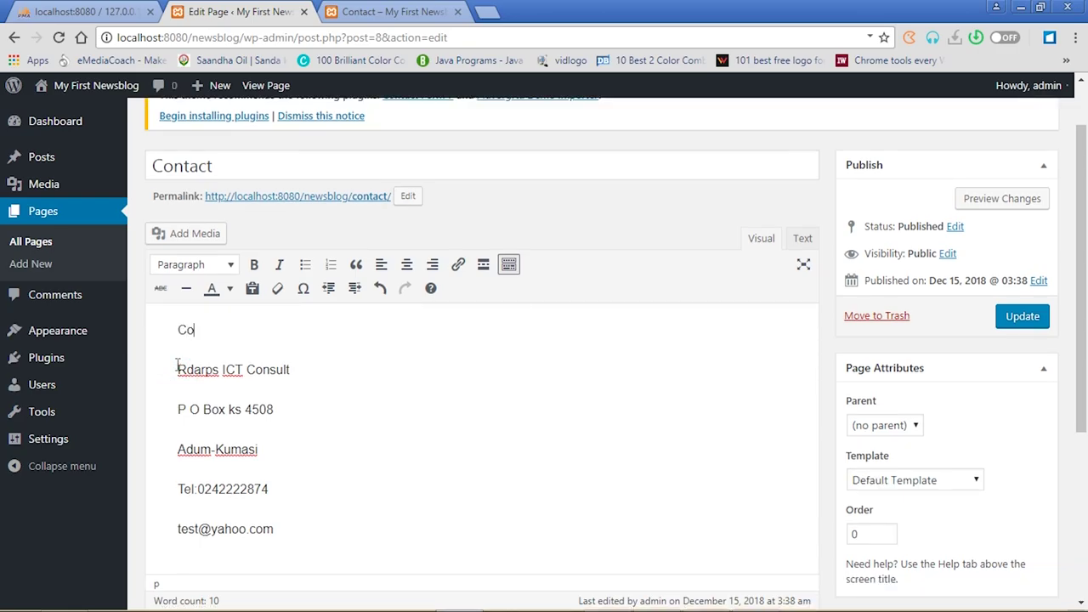
pyautogui.write('Conatact Us')
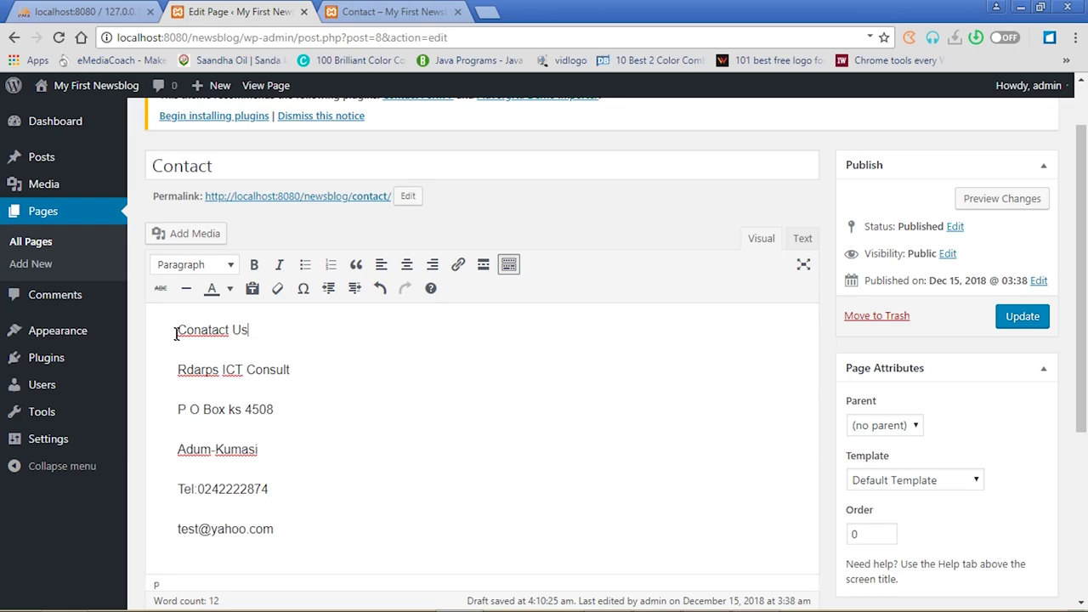
# Make the 'Conatact Us' line bold and format it as Heading 2
pyautogui.click(176, 329)
pyautogui.moveTo(258, 329); pyautogui.dragTo(176, 330)
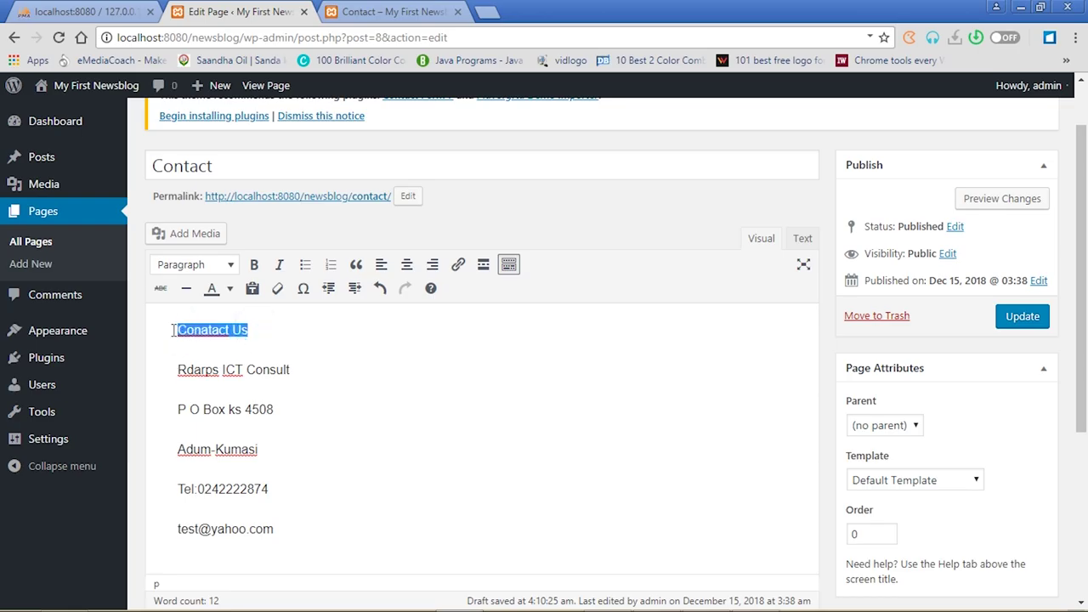
pyautogui.click(254, 268)
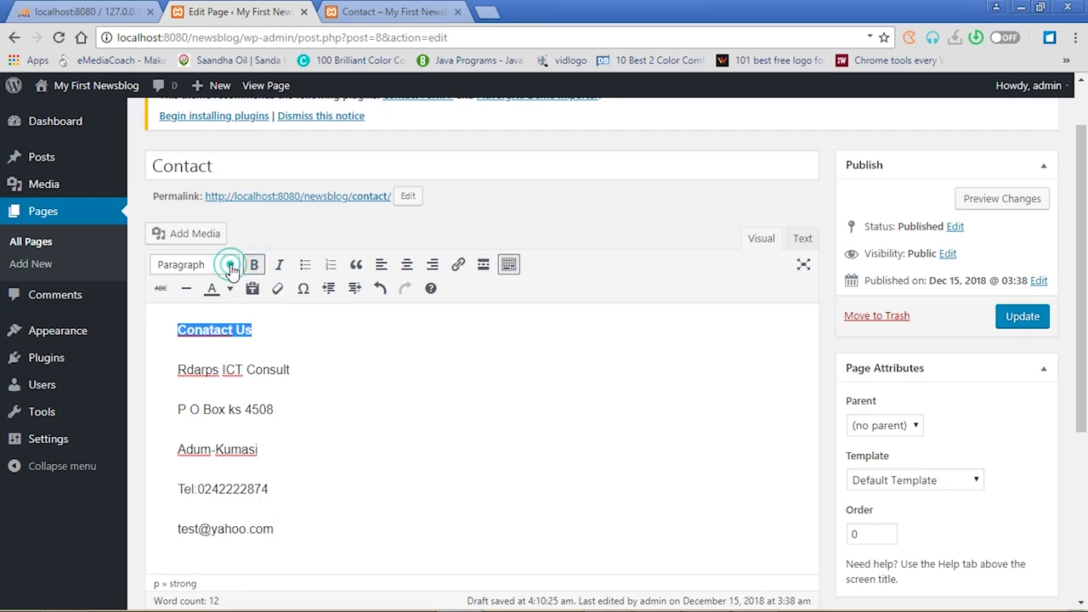
pyautogui.click(230, 266)
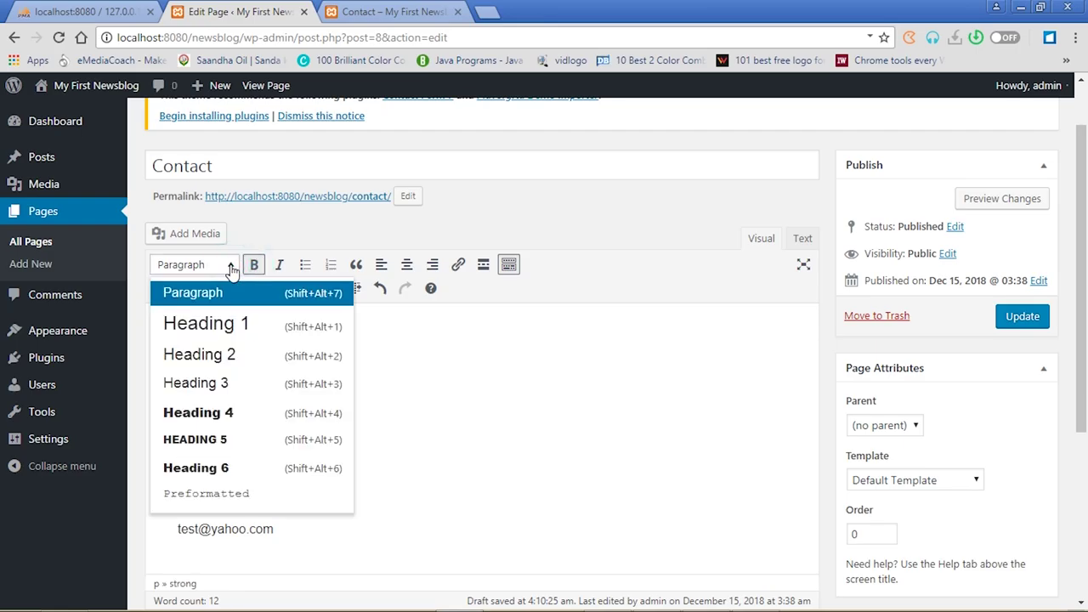
pyautogui.click(228, 364)
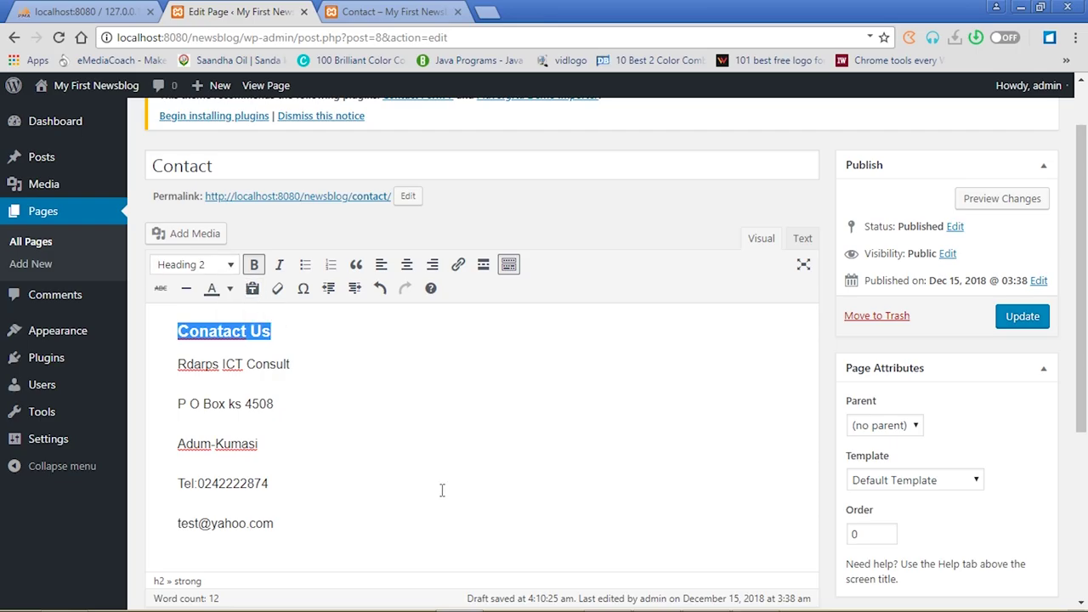
# Update the Contact page and view it live
pyautogui.moveTo(179, 365); pyautogui.dragTo(309, 554)
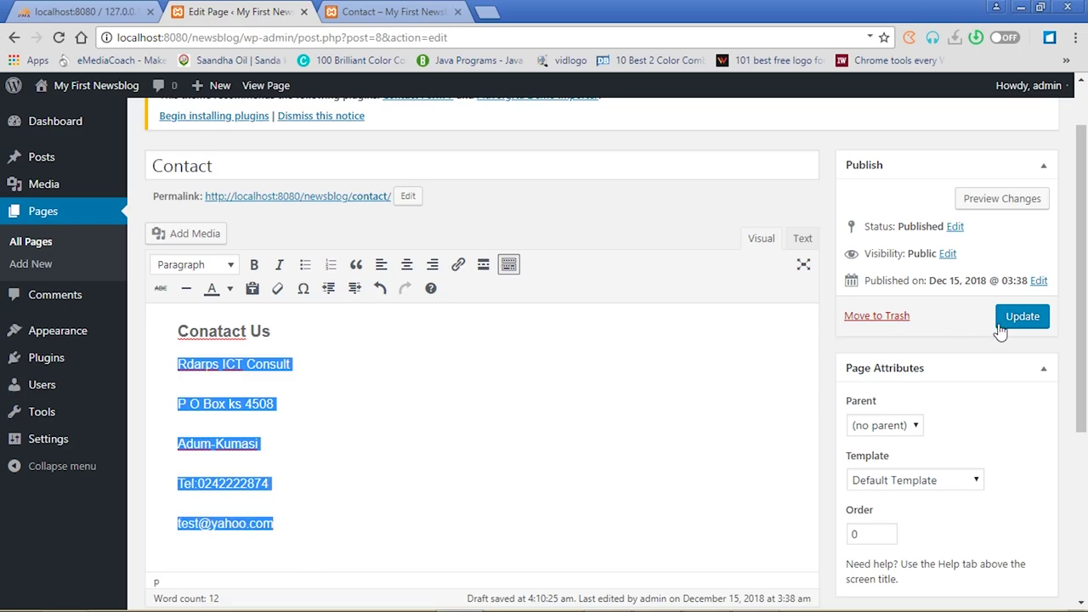
pyautogui.click(1026, 316)
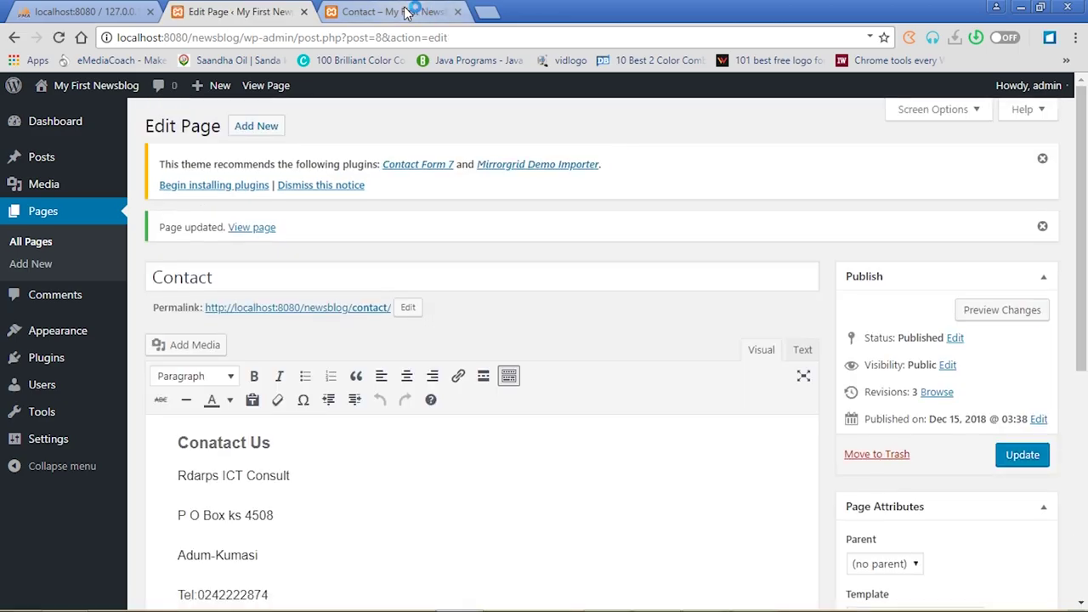
pyautogui.click(407, 12)
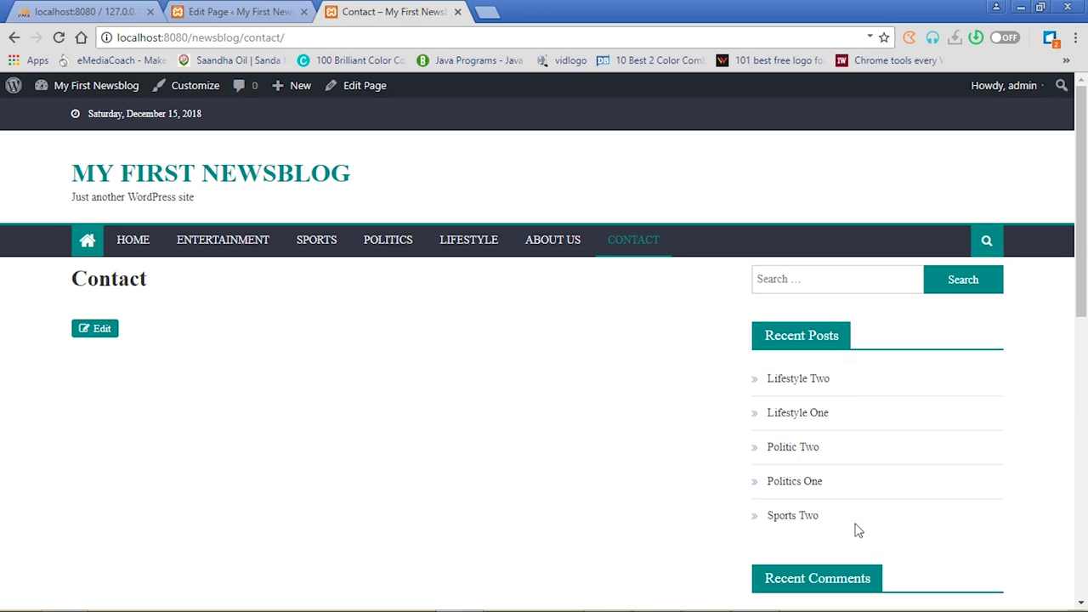
# Set the Contact page's sidebar position to 'No Sidebar Full Width' and update it
pyautogui.click(246, 11)
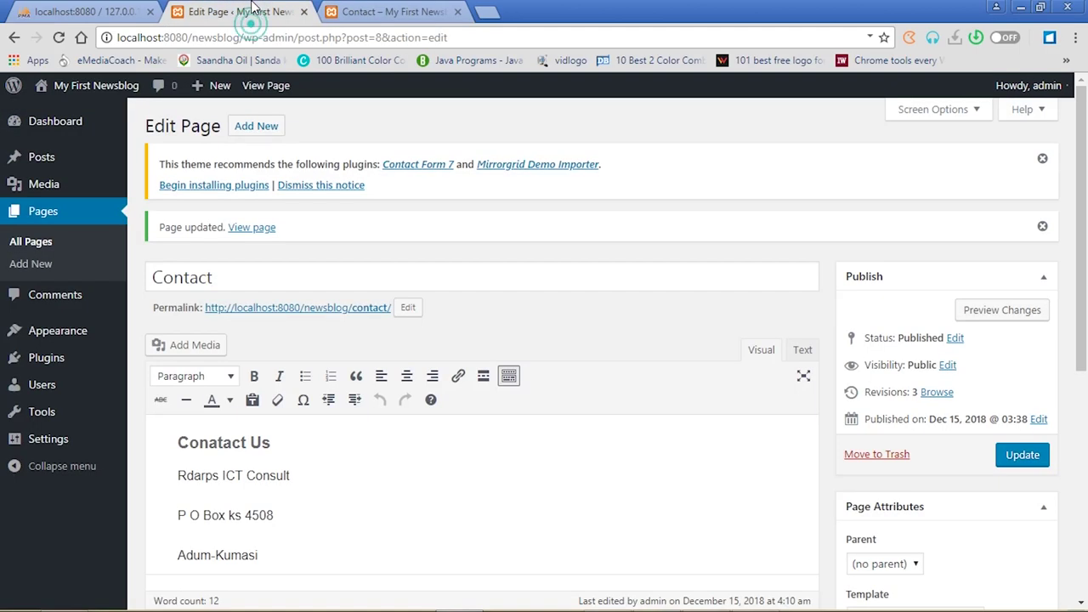
pyautogui.moveTo(1083, 259); pyautogui.dragTo(1084, 455)
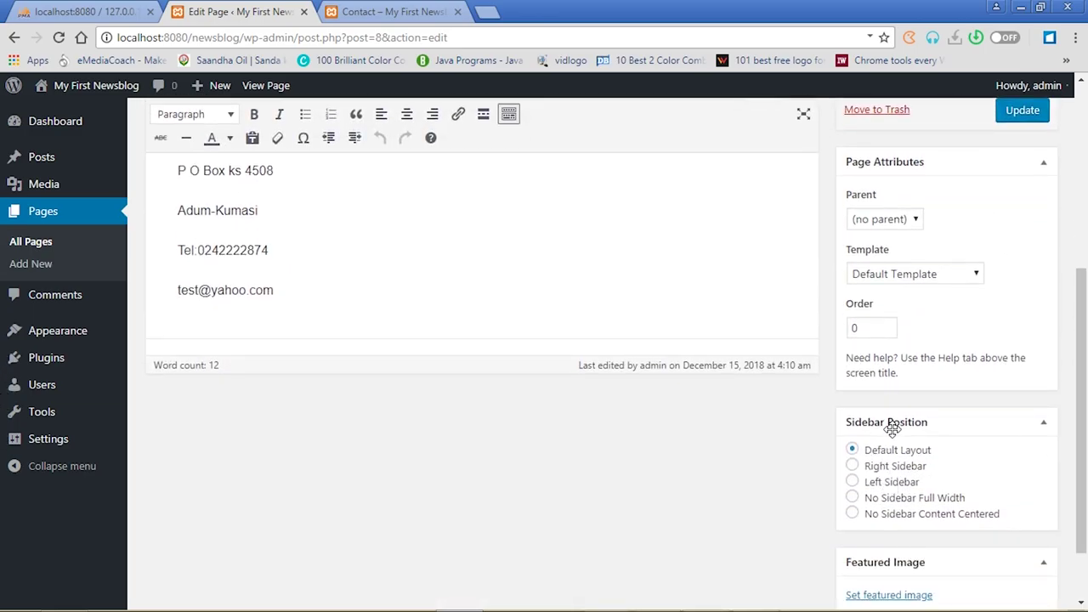
pyautogui.click(852, 499)
pyautogui.click(1022, 111)
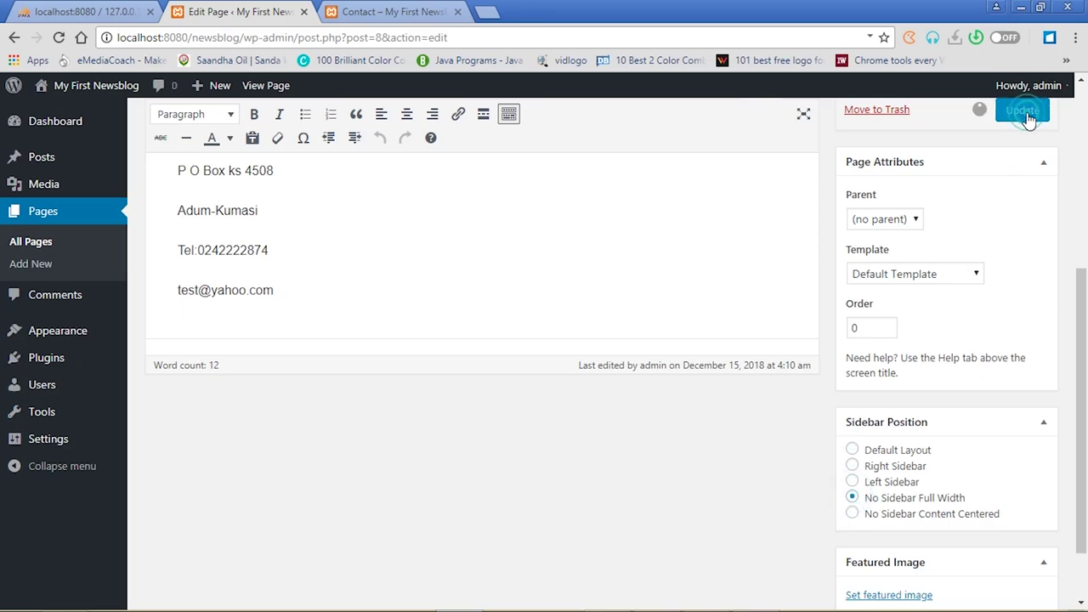
# Reload the live Contact page to show the heading and contact details
pyautogui.click(425, 11)
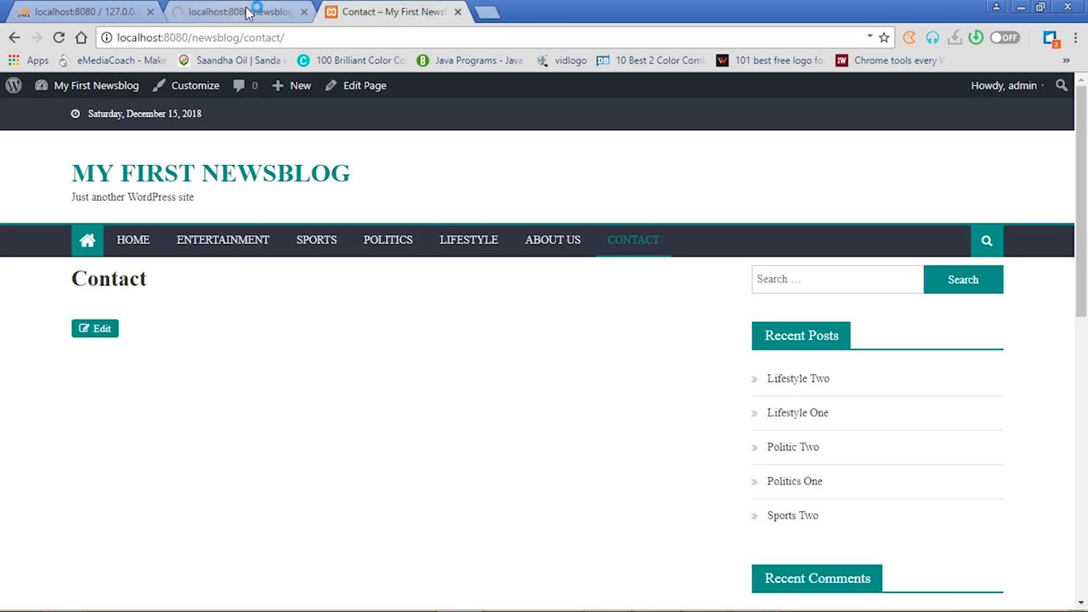
pyautogui.click(246, 12)
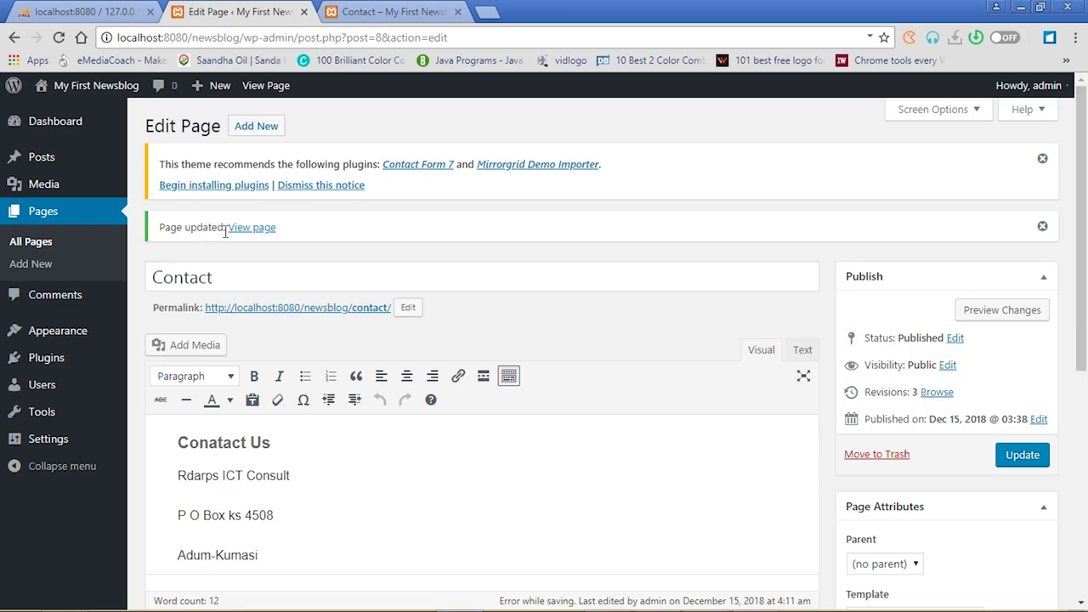
pyautogui.click(374, 10)
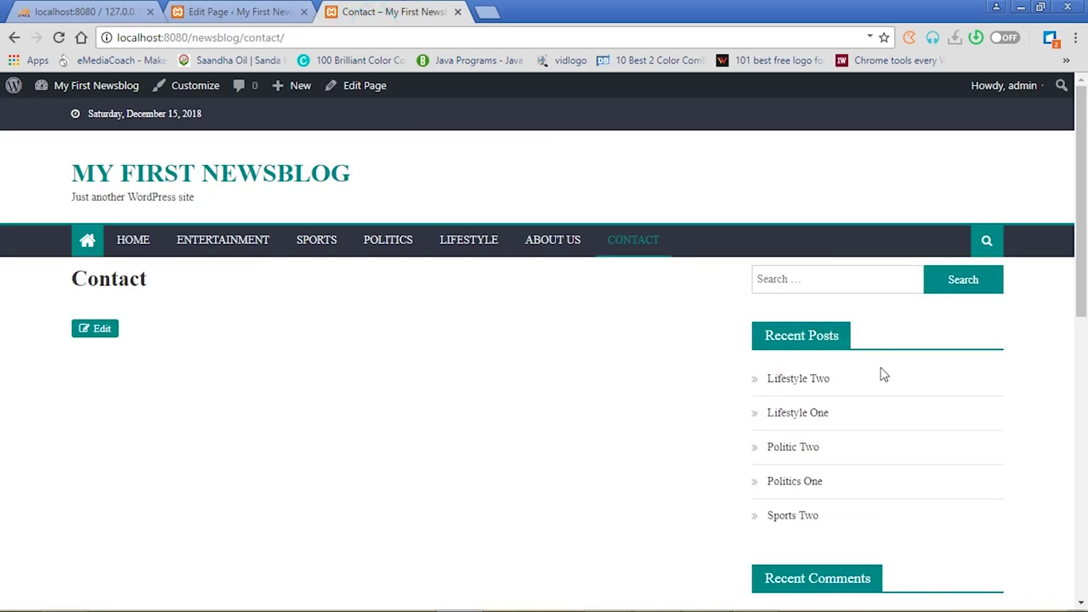
pyautogui.click(60, 38)
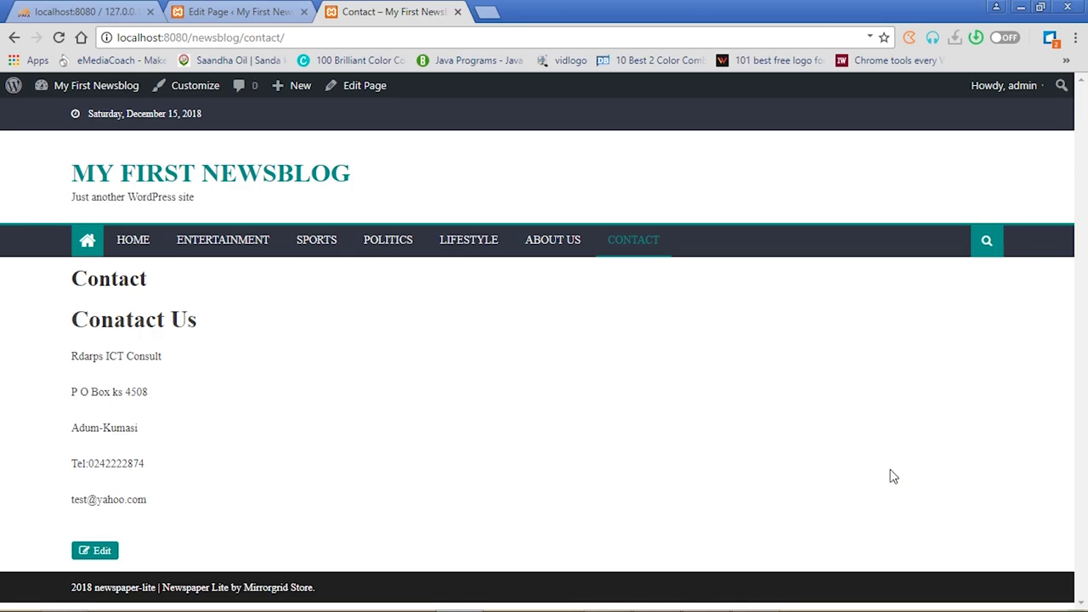
# From the Contact Edit Page screen, open Installed Plugins listing Akismet Anti-Spam and Hello Dolly
pyautogui.click(271, 12)
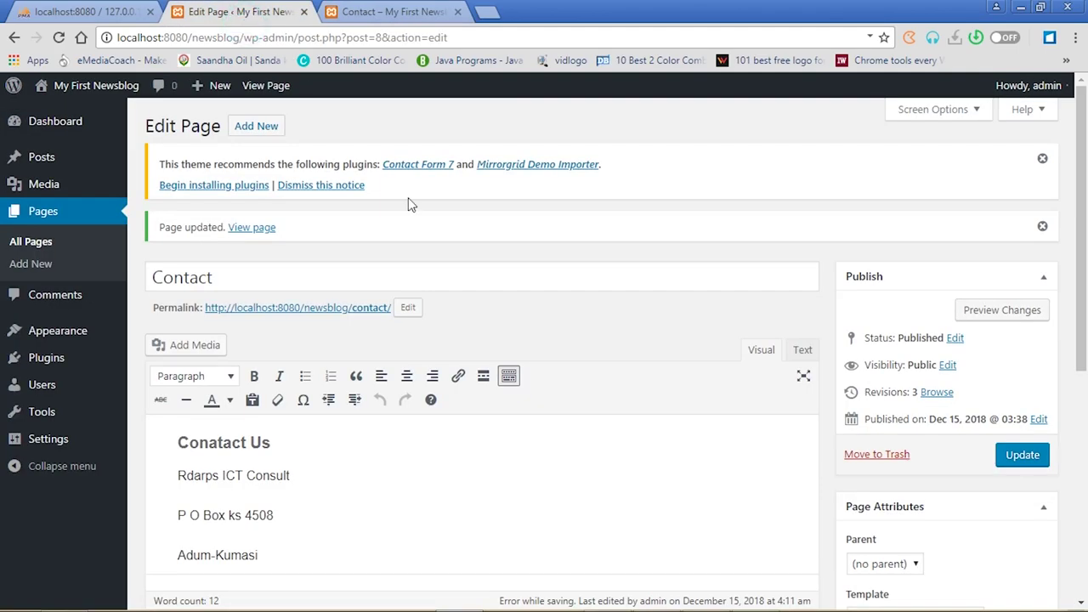
pyautogui.moveTo(1084, 251); pyautogui.dragTo(1084, 349)
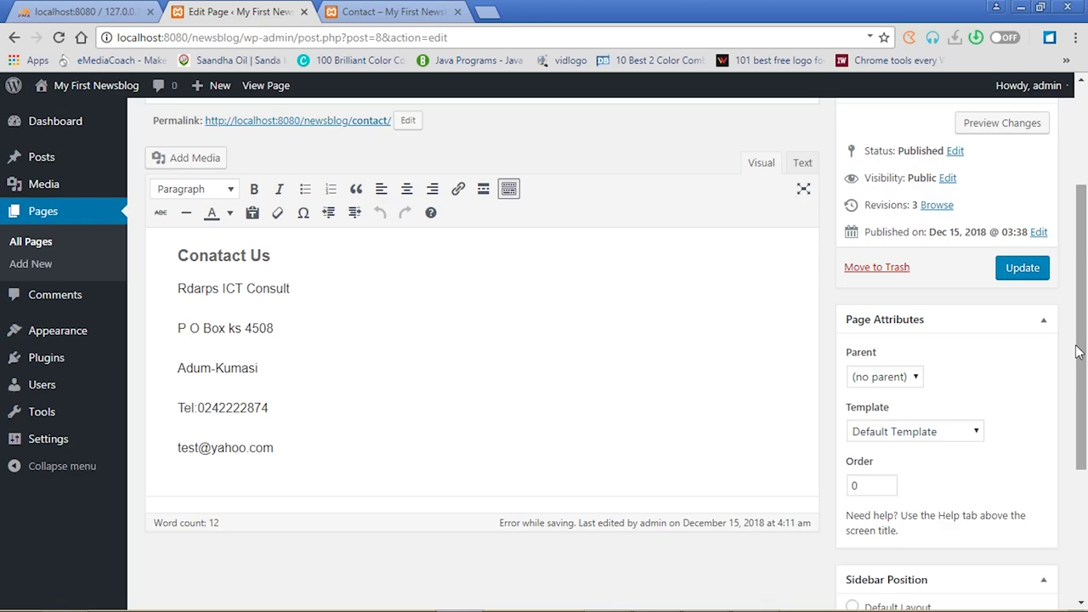
pyautogui.moveTo(1079, 353); pyautogui.dragTo(1077, 255)
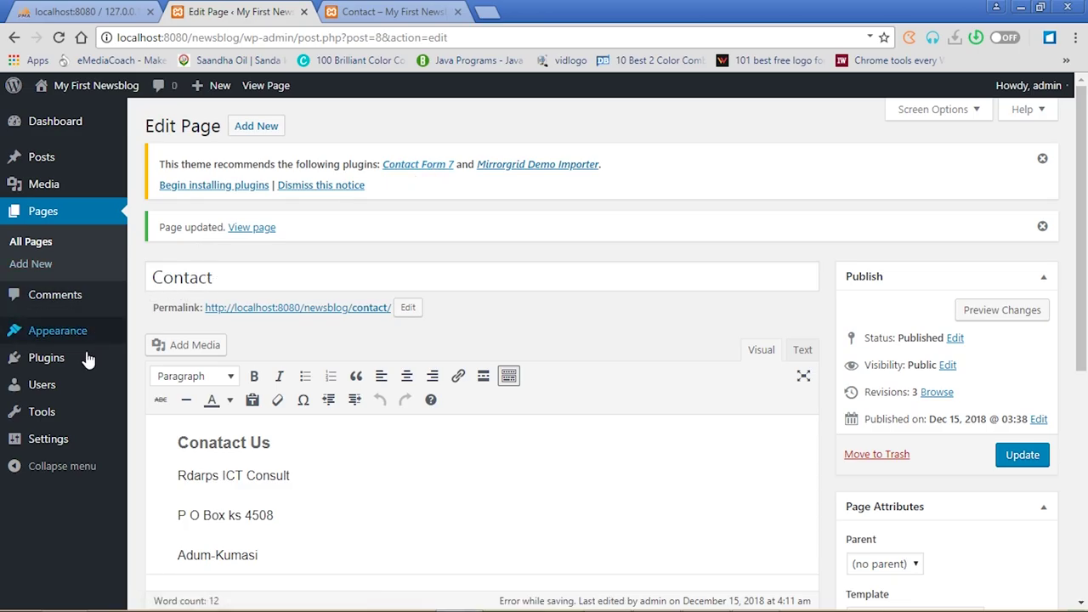
pyautogui.click(54, 360)
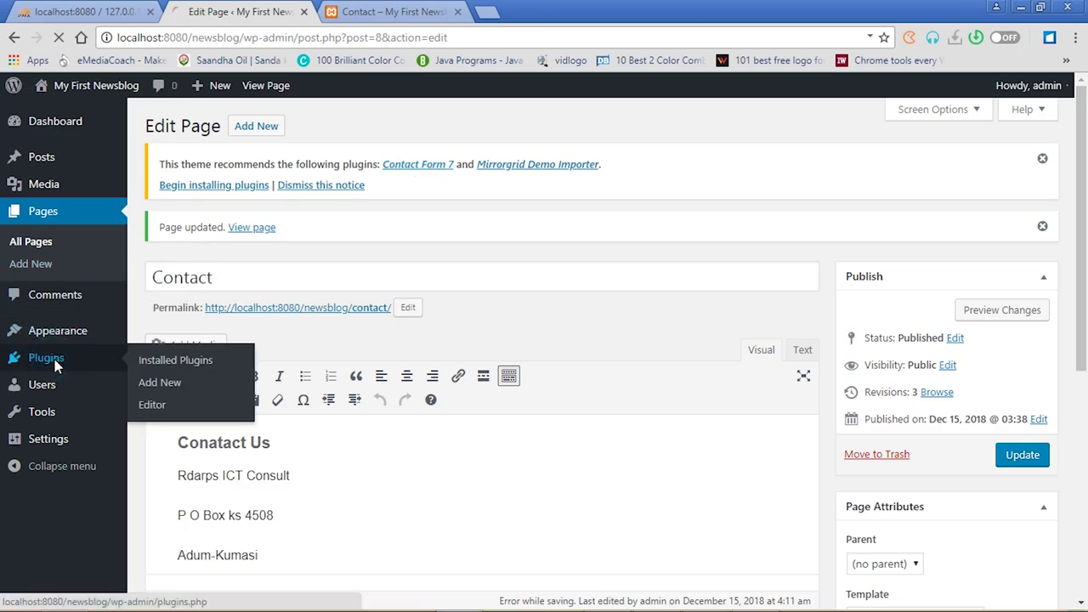
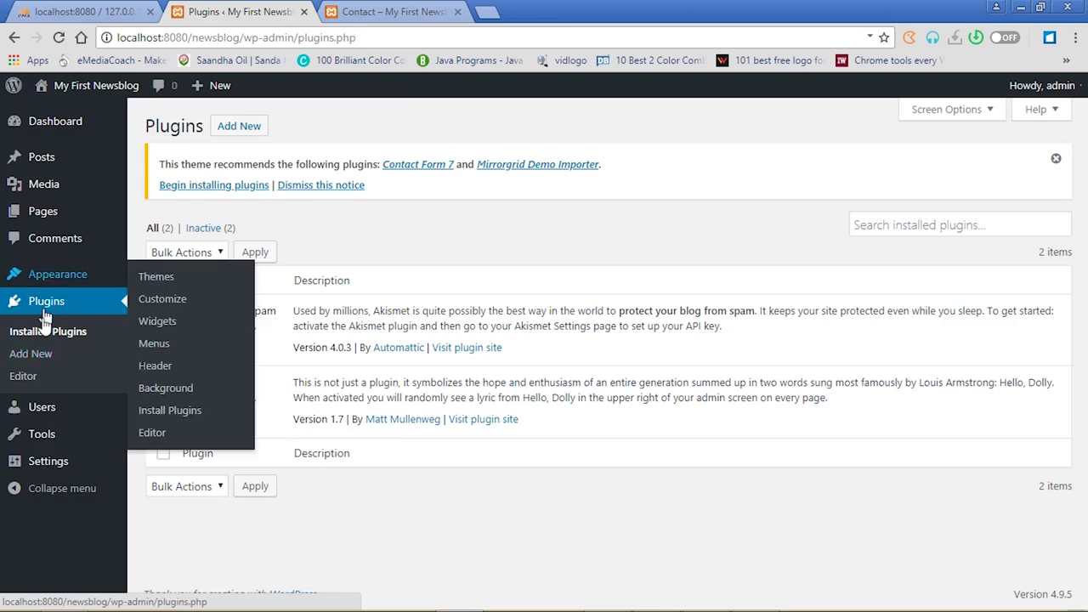
# On the Add Plugins page, search the plugin directory for 'contact form 7'
pyautogui.click(247, 133)
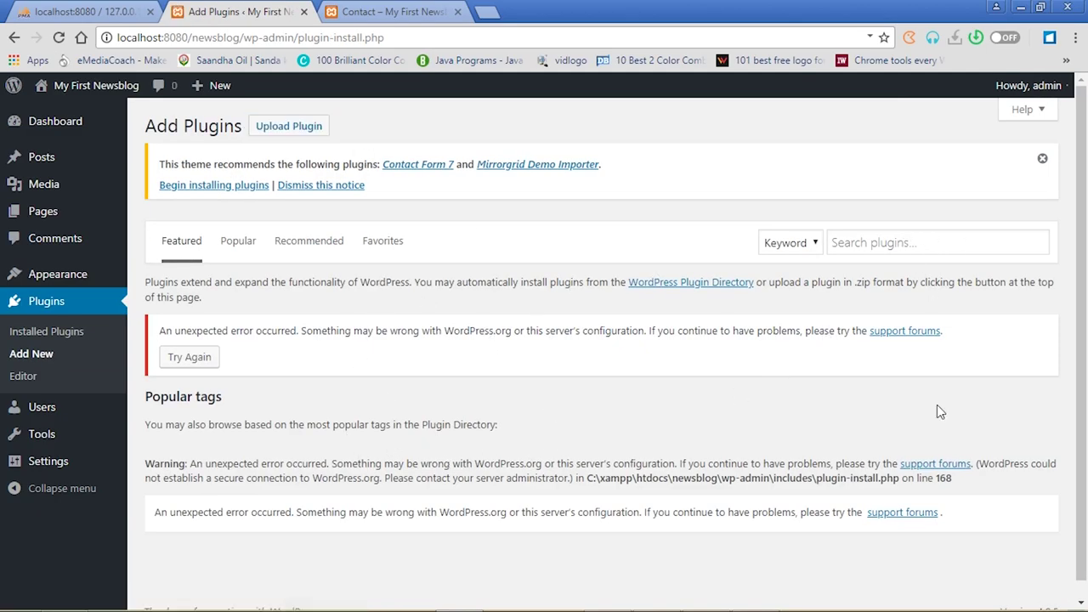
pyautogui.click(890, 244)
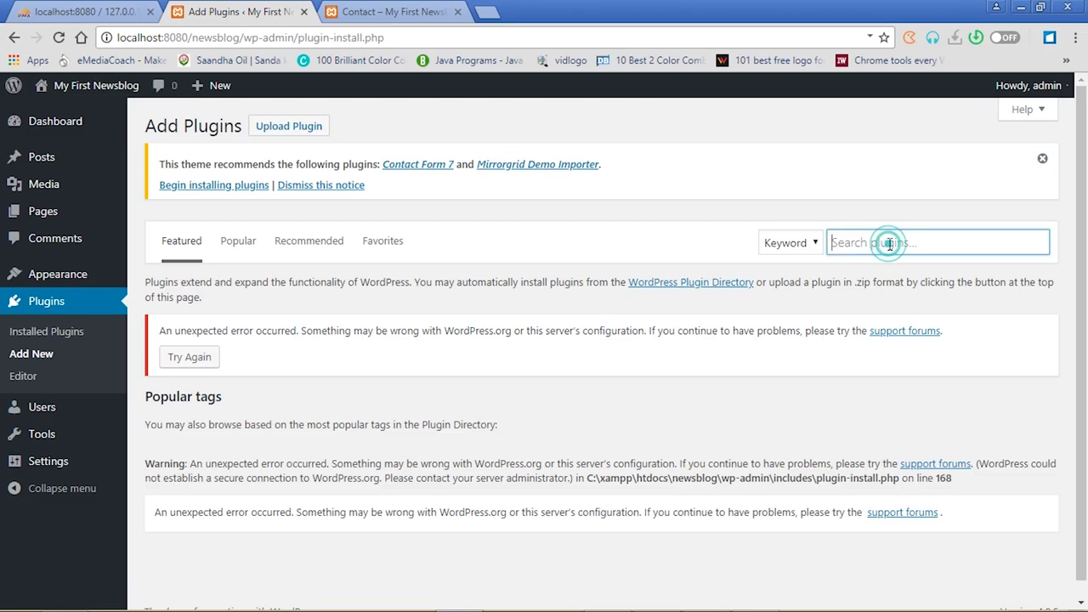
pyautogui.write('con')
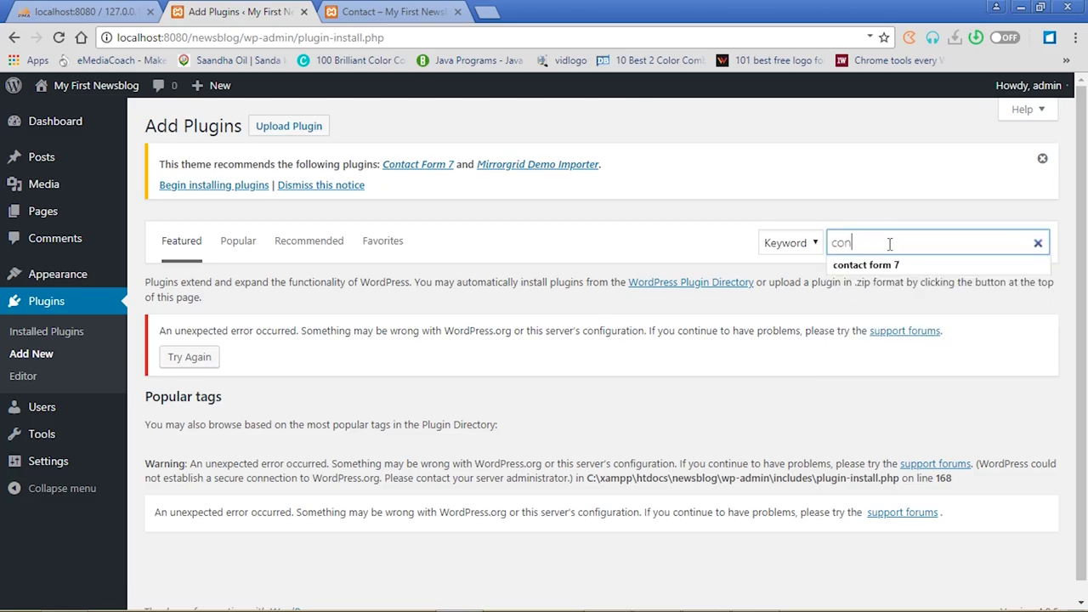
pyautogui.write('tact form 7')
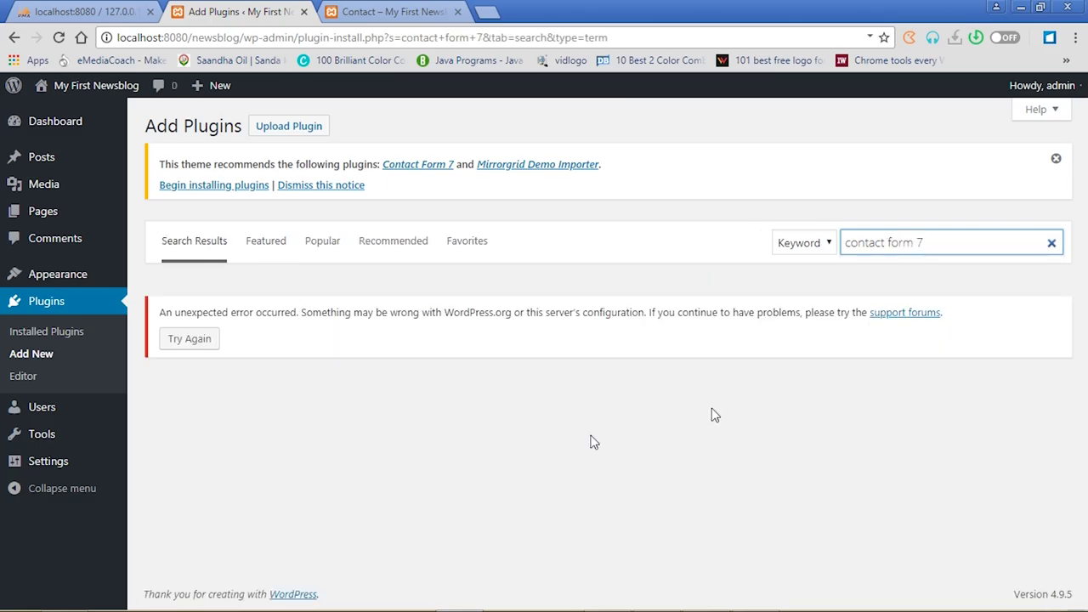
# Upload contact-form-7.5.0.4.zip from E:\IT OFFICE\WEB DESIGN\Plugins, then install and activate it
pyautogui.click(289, 128)
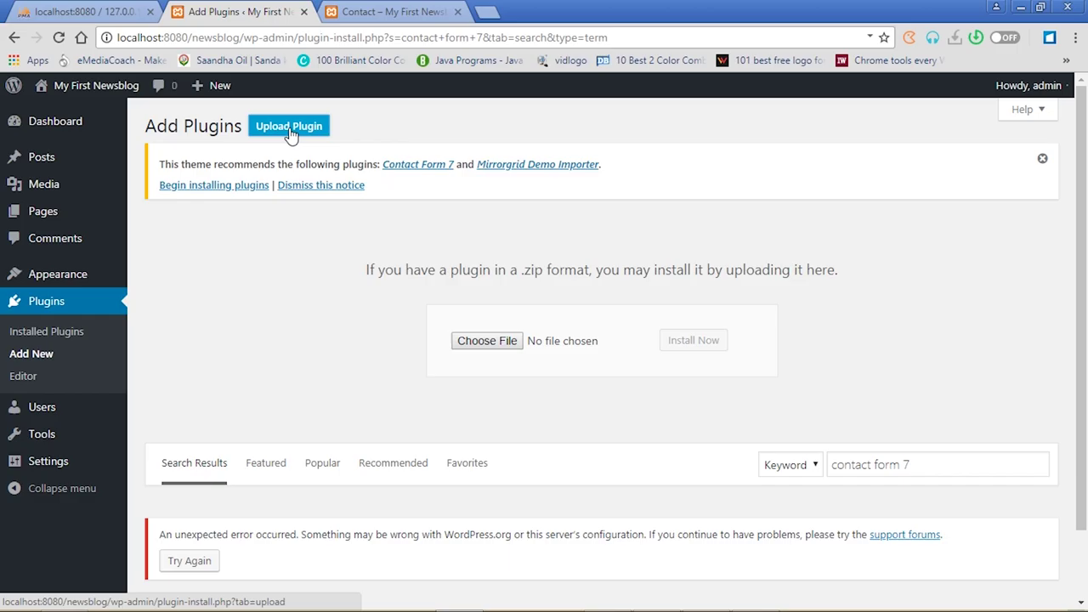
pyautogui.click(482, 340)
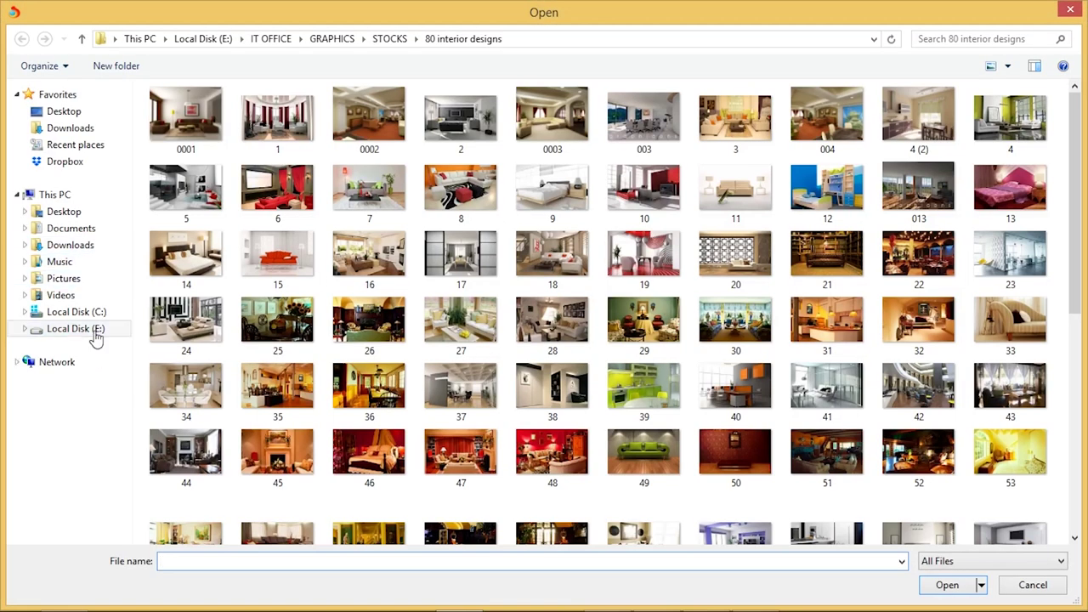
pyautogui.click(93, 331)
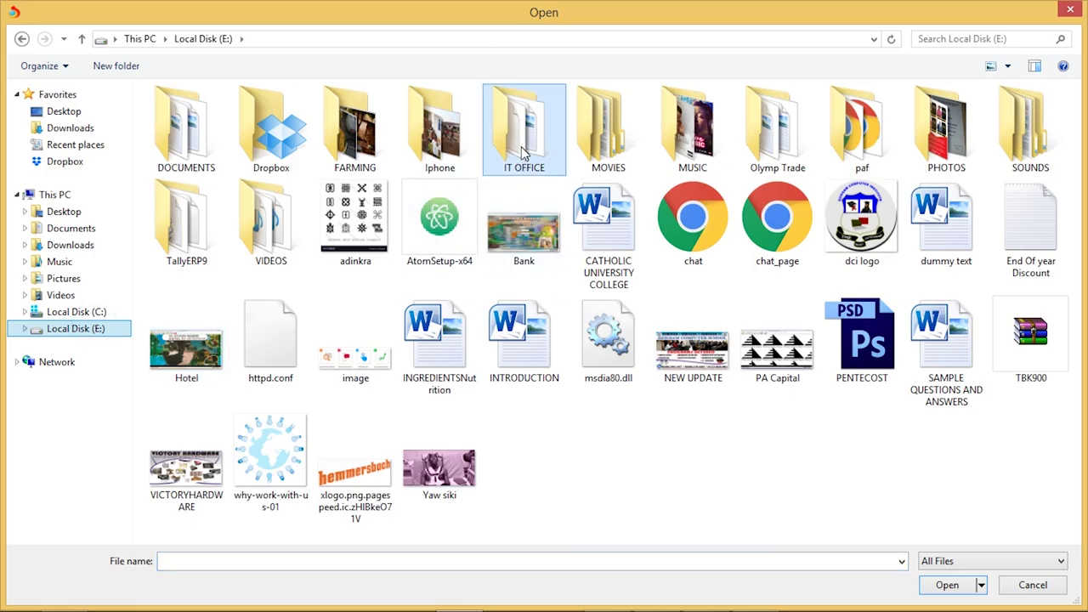
pyautogui.doubleClick(524, 153)
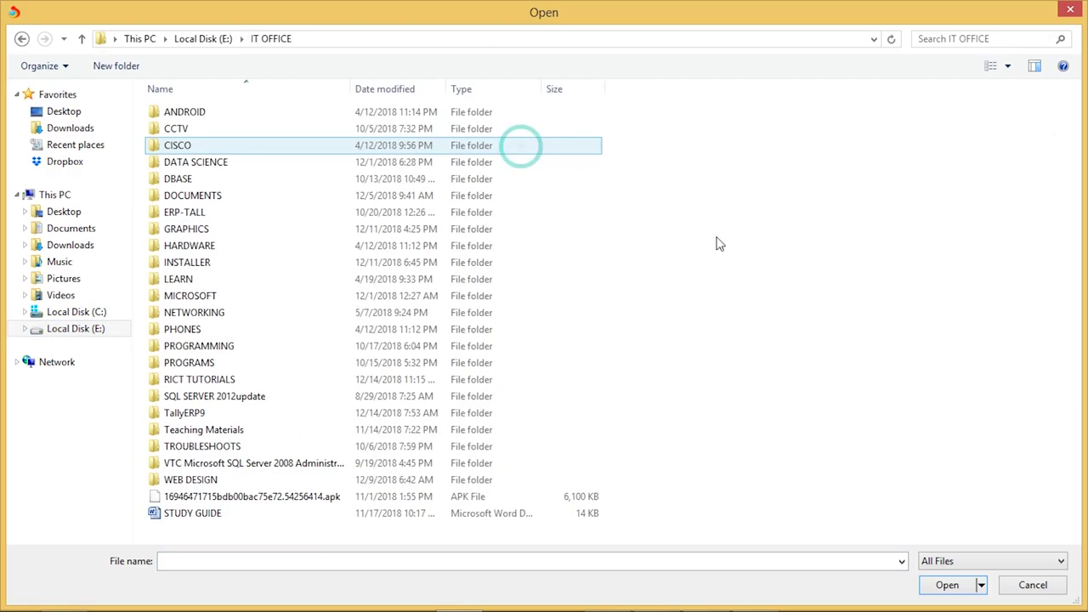
pyautogui.doubleClick(178, 479)
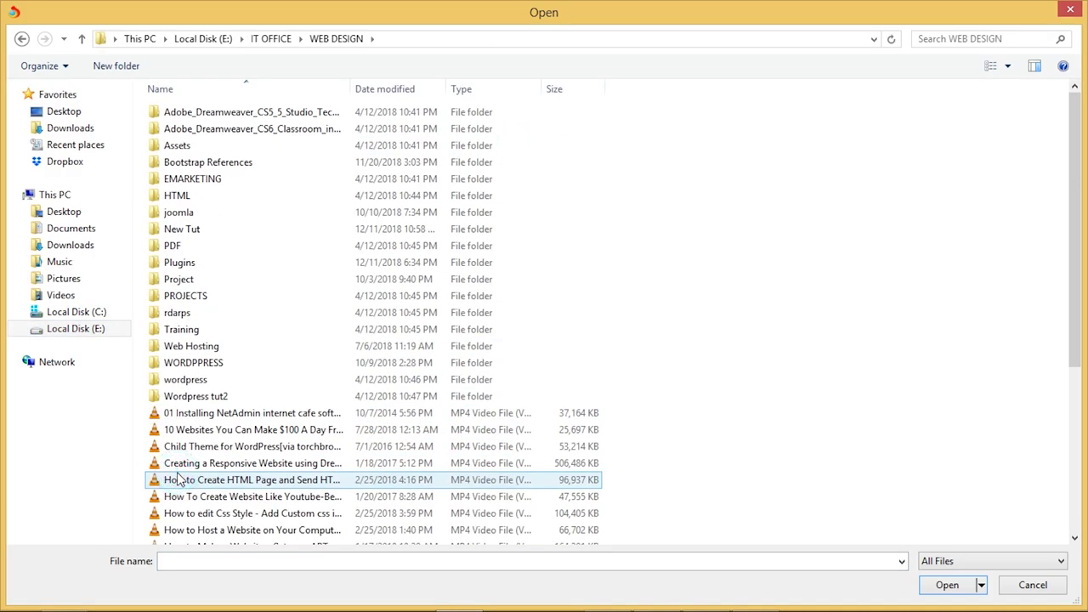
pyautogui.click(189, 265)
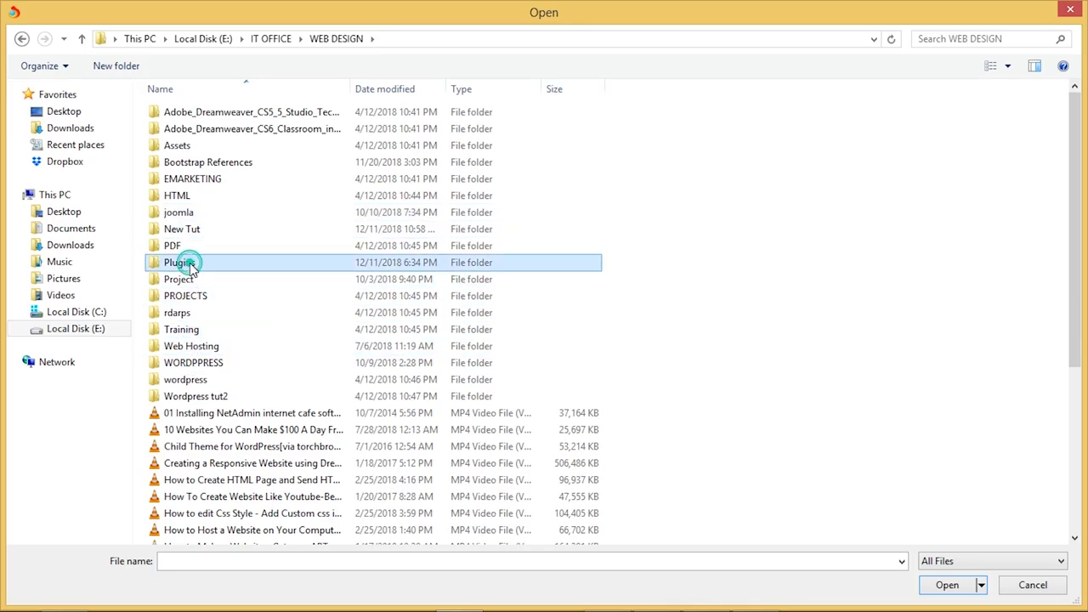
pyautogui.doubleClick(189, 266)
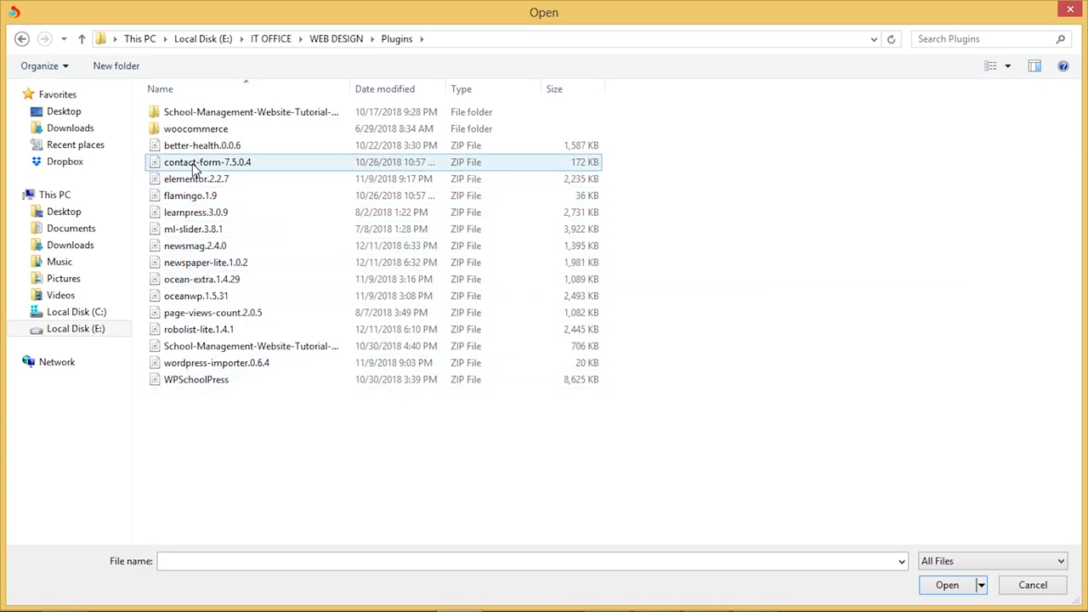
pyautogui.click(194, 166)
pyautogui.doubleClick(195, 169)
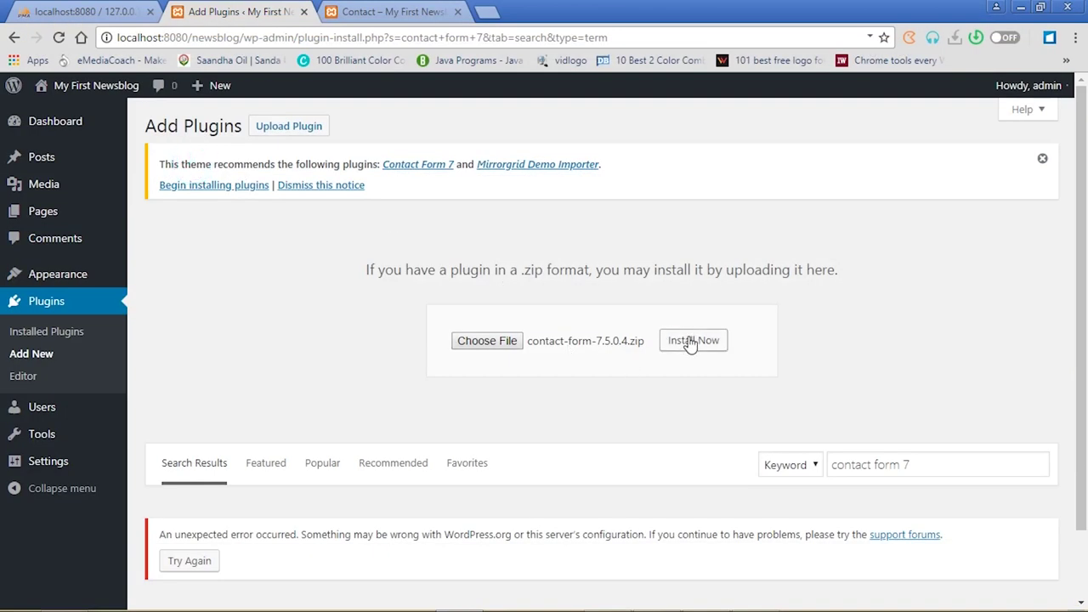
pyautogui.click(690, 344)
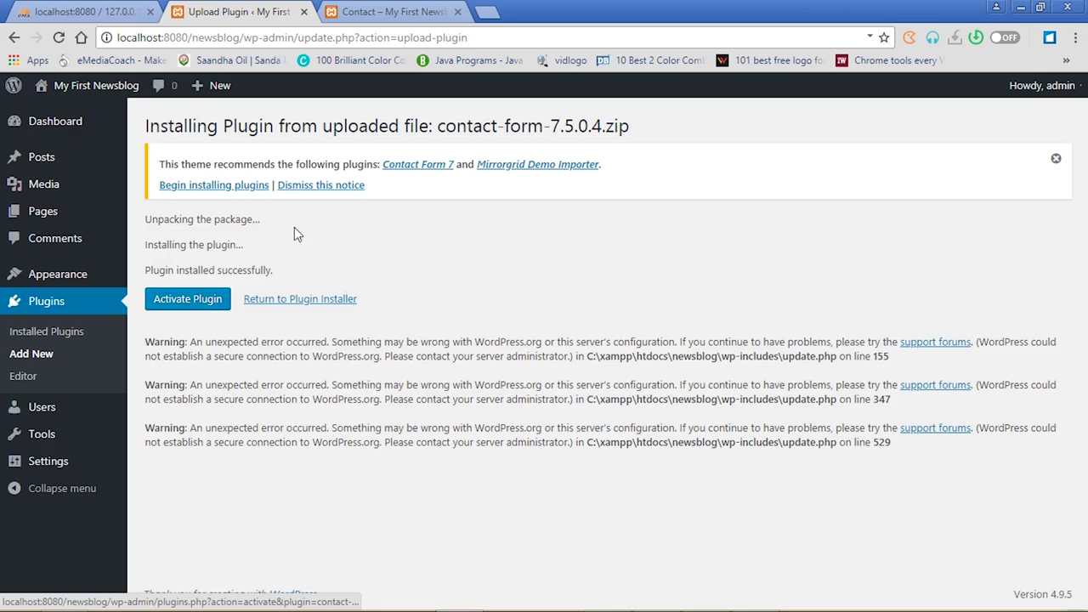
pyautogui.click(194, 306)
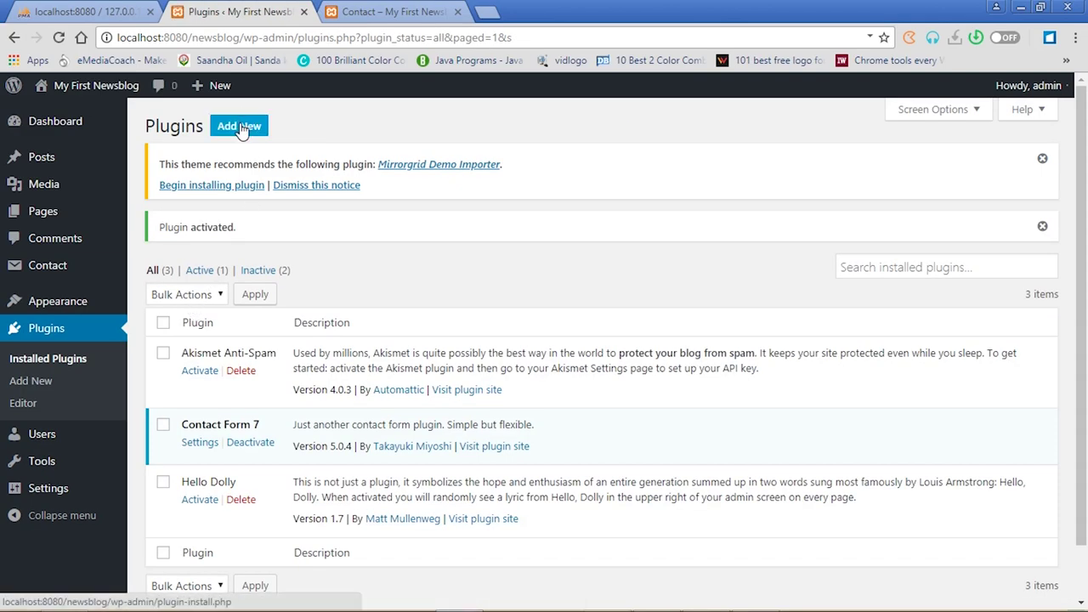
# Upload flamingo.1.9.zip as a new plugin, then install and activate Flamingo
pyautogui.click(240, 125)
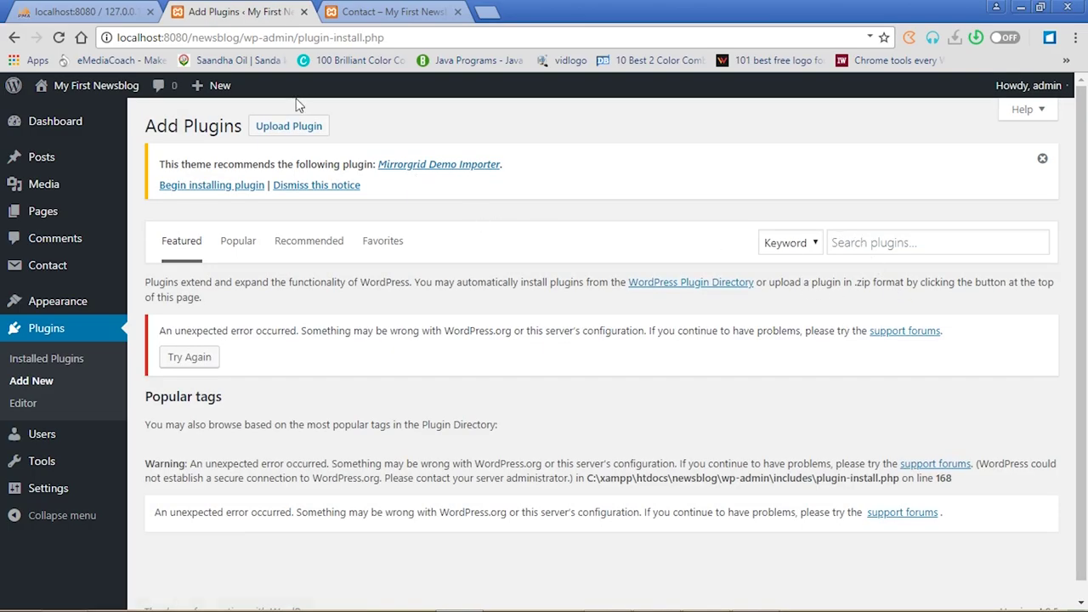
pyautogui.click(293, 129)
pyautogui.click(493, 340)
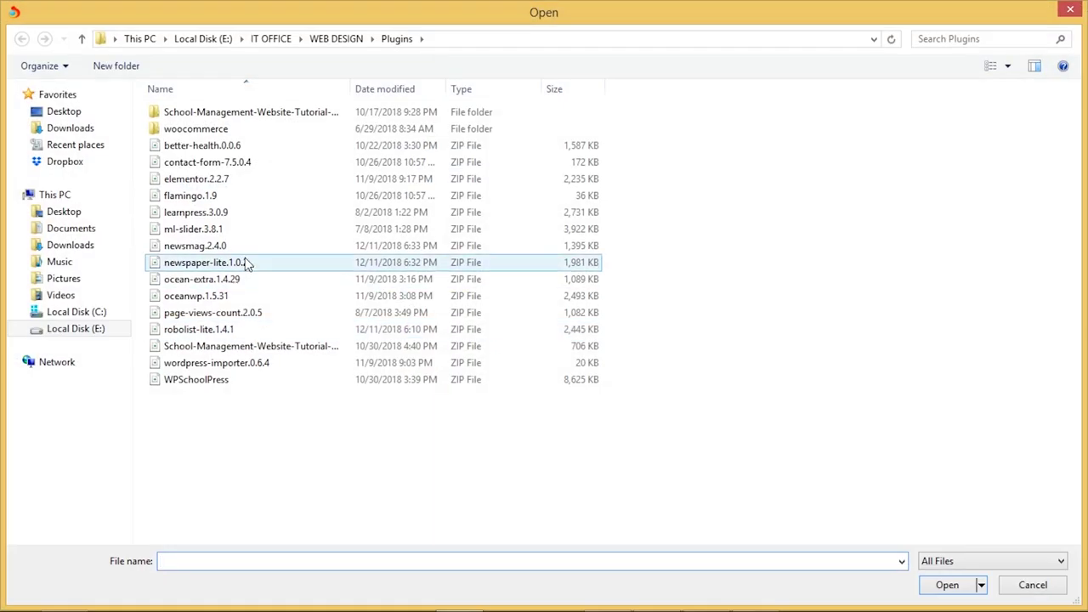
pyautogui.click(201, 201)
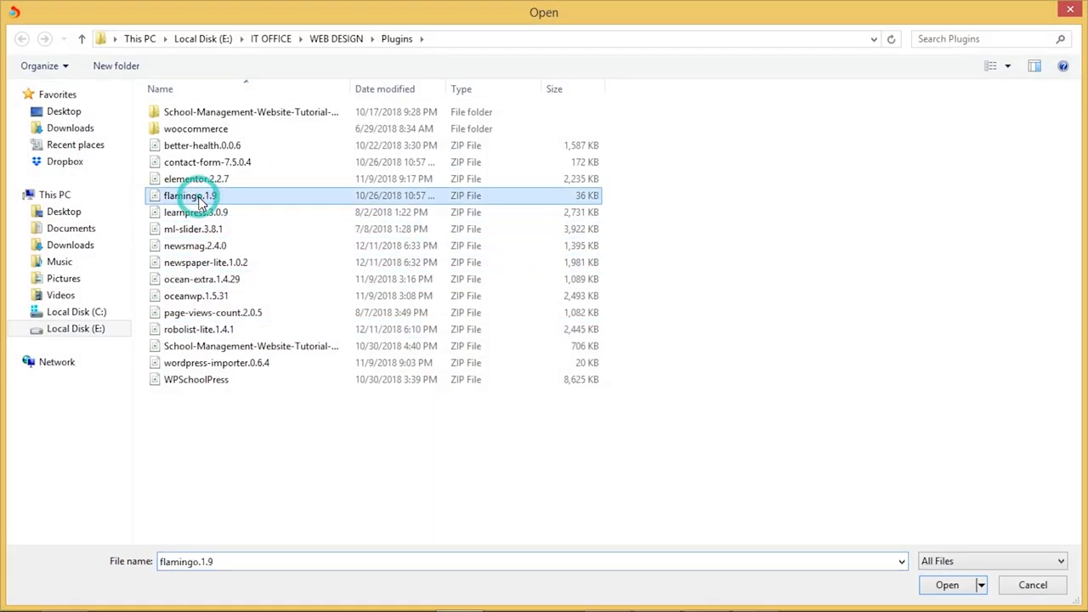
pyautogui.click(949, 585)
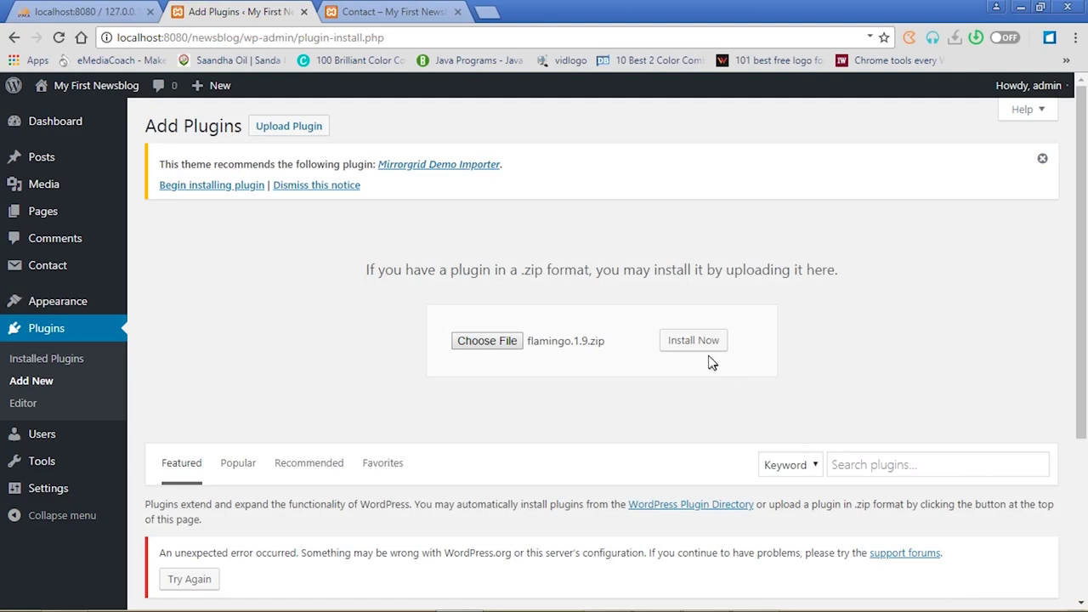
pyautogui.click(693, 341)
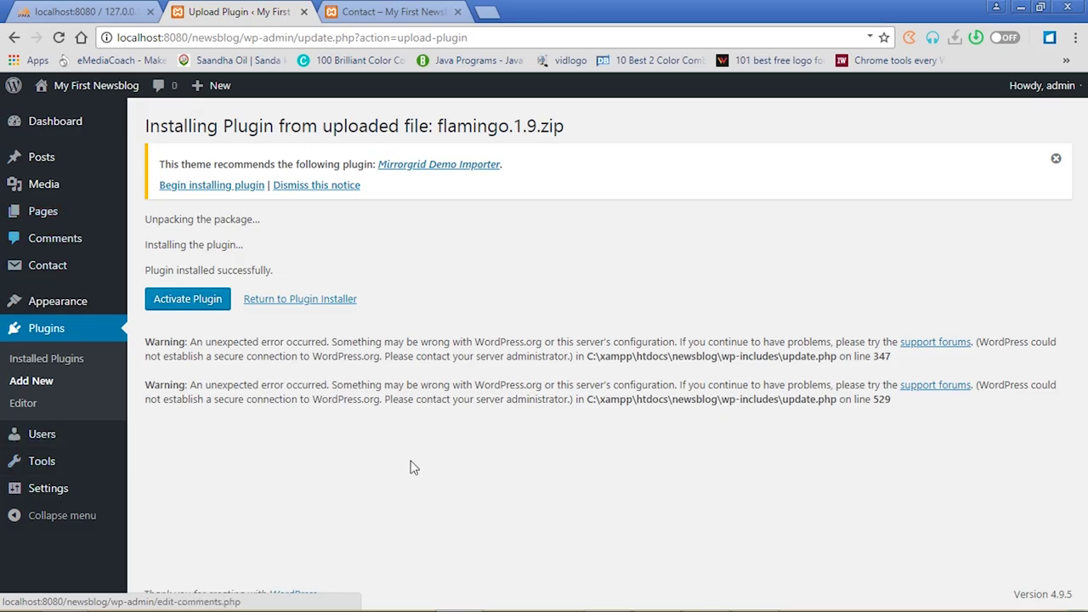
pyautogui.click(195, 303)
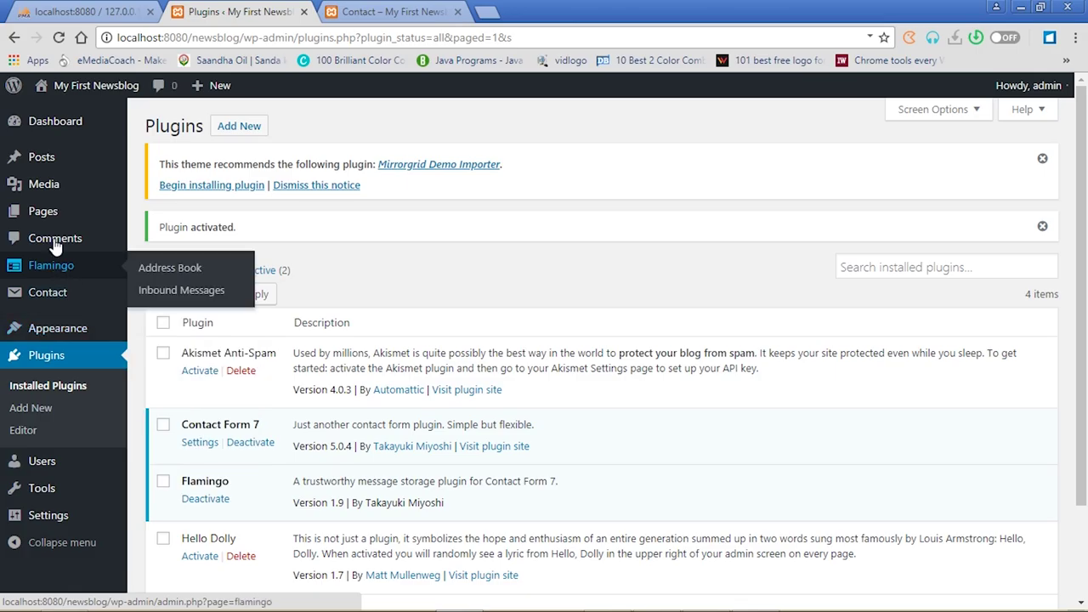
# Copy Contact form 1's shortcode (id 57) from the Contact Forms list
pyautogui.moveTo(58, 300)
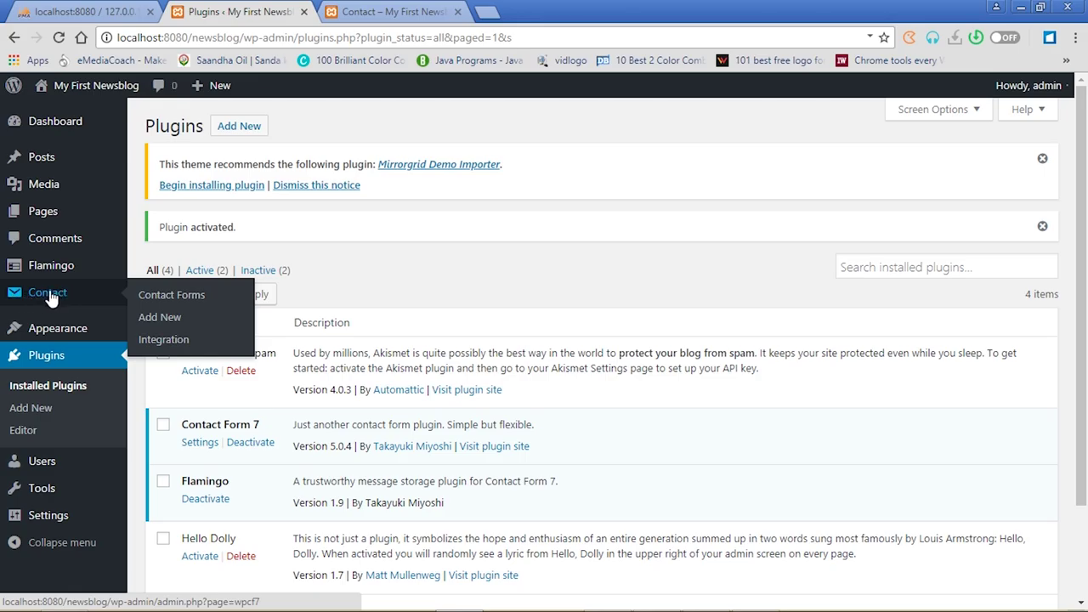
pyautogui.click(49, 294)
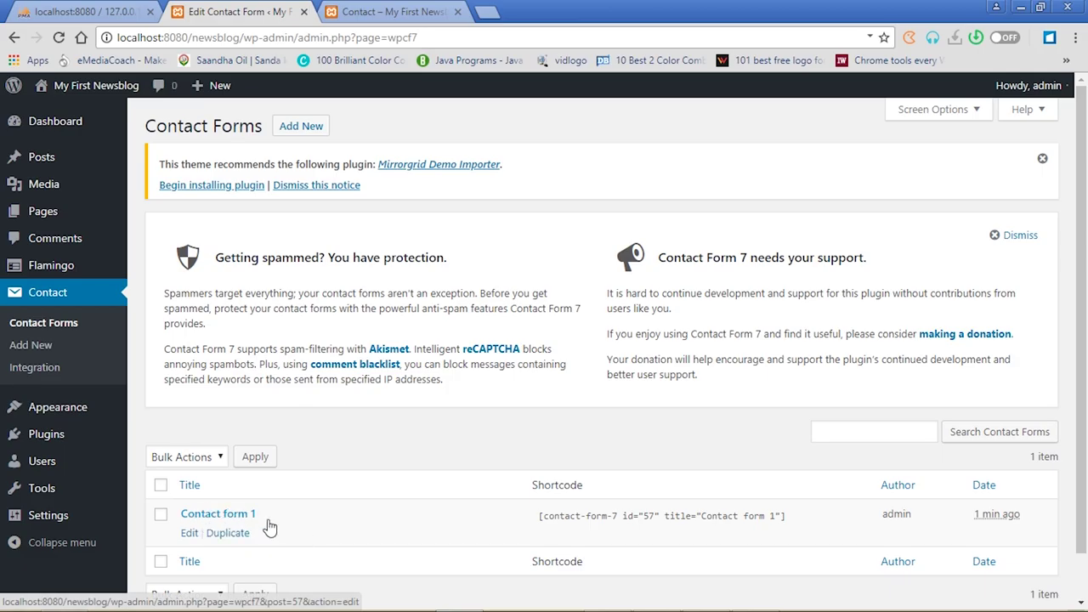
pyautogui.click(539, 516)
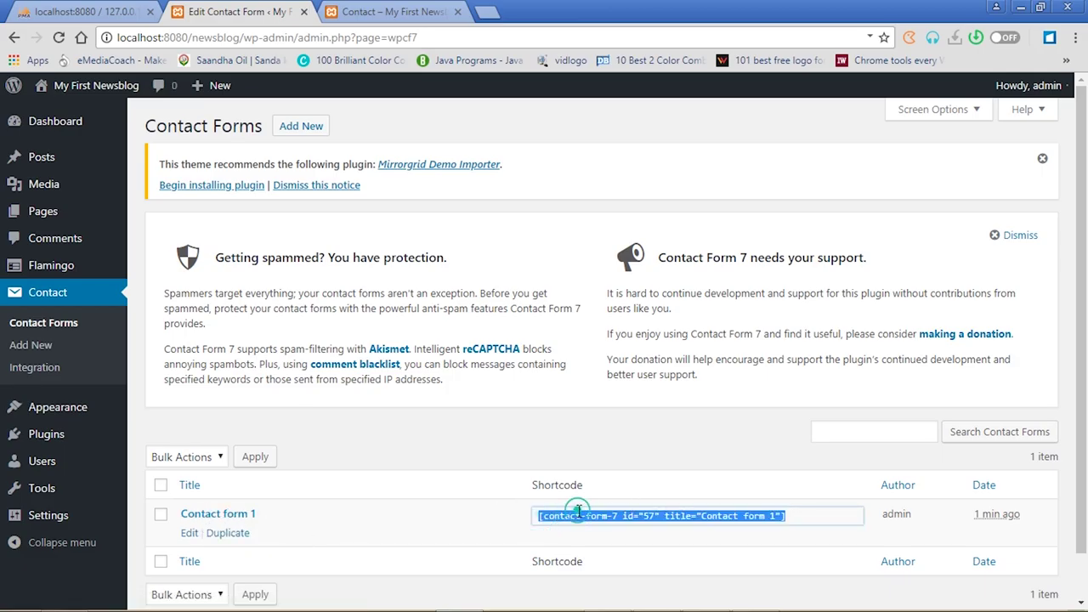
pyautogui.rightClick(578, 511)
pyautogui.click(611, 525)
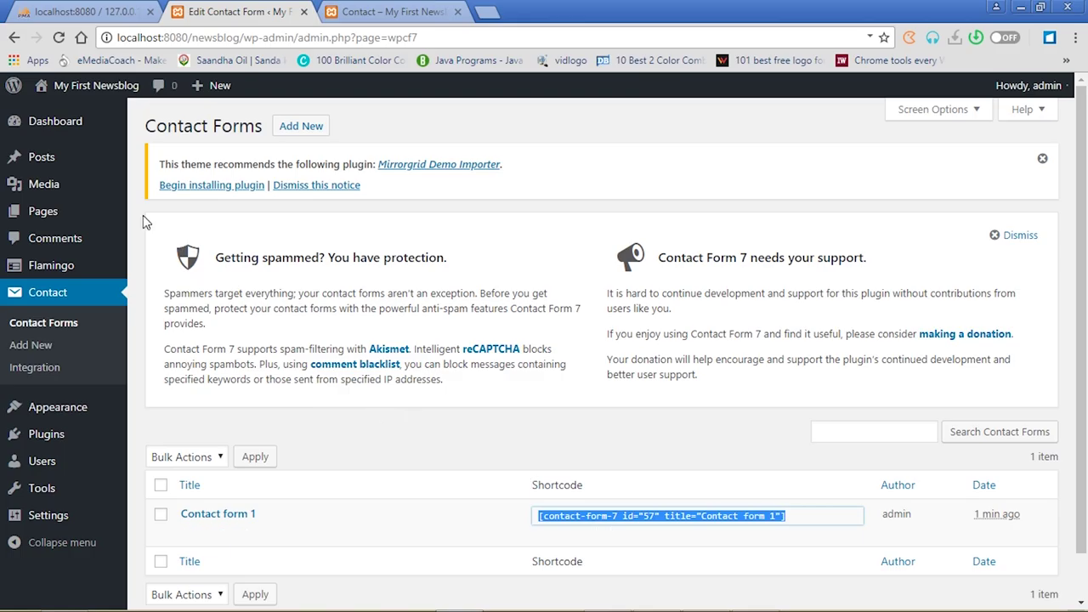
pyautogui.click(51, 213)
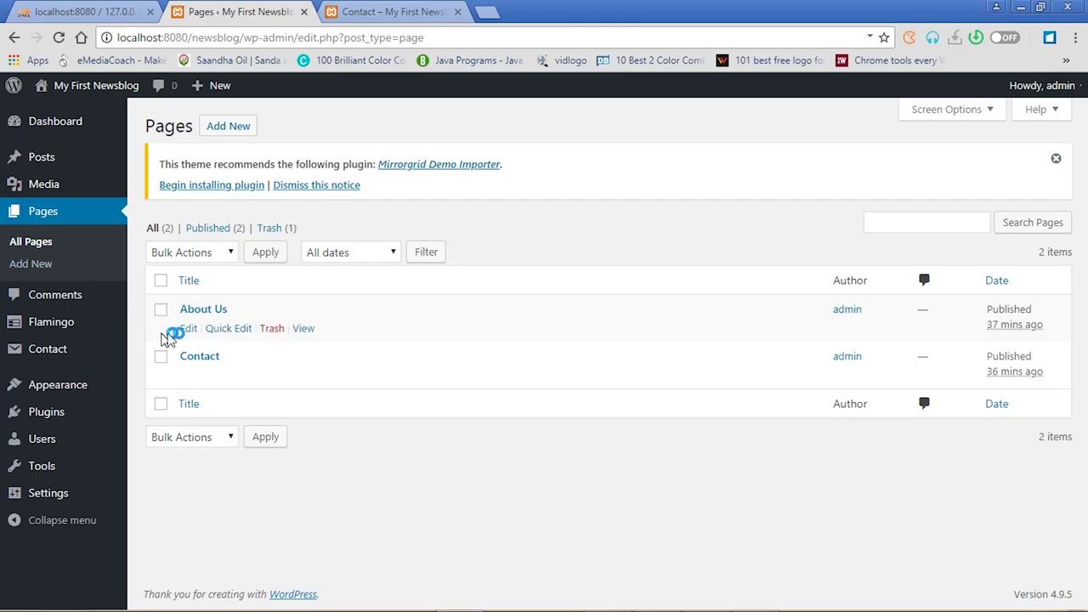
# Paste the Contact form 1 shortcode below the Contact page's details and update the page
pyautogui.click(197, 359)
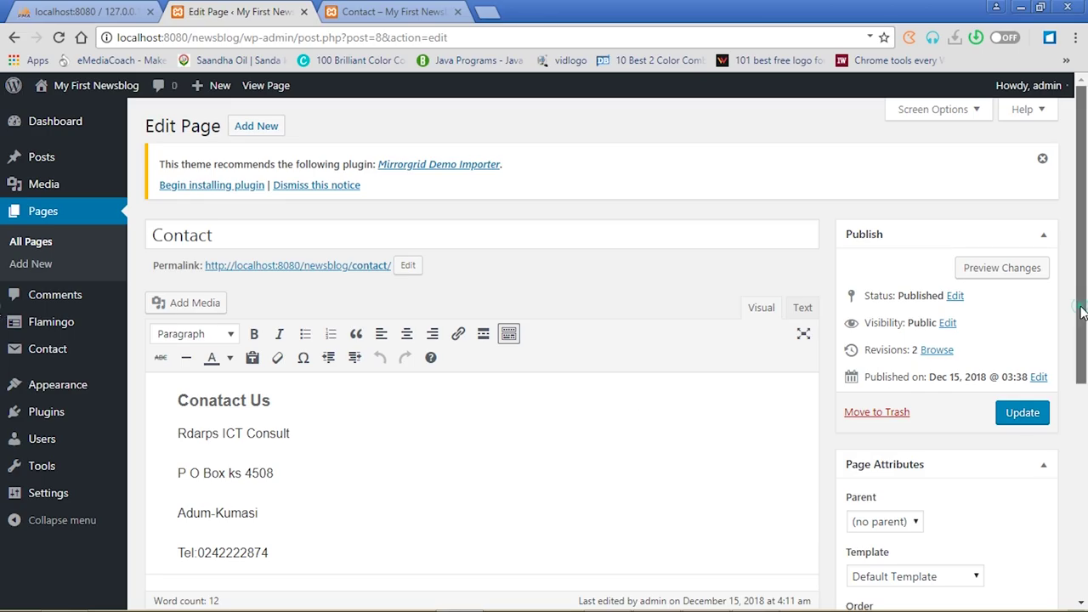
pyautogui.scroll(-3, 544, 366)
pyautogui.click(312, 334)
pyautogui.press('Return')
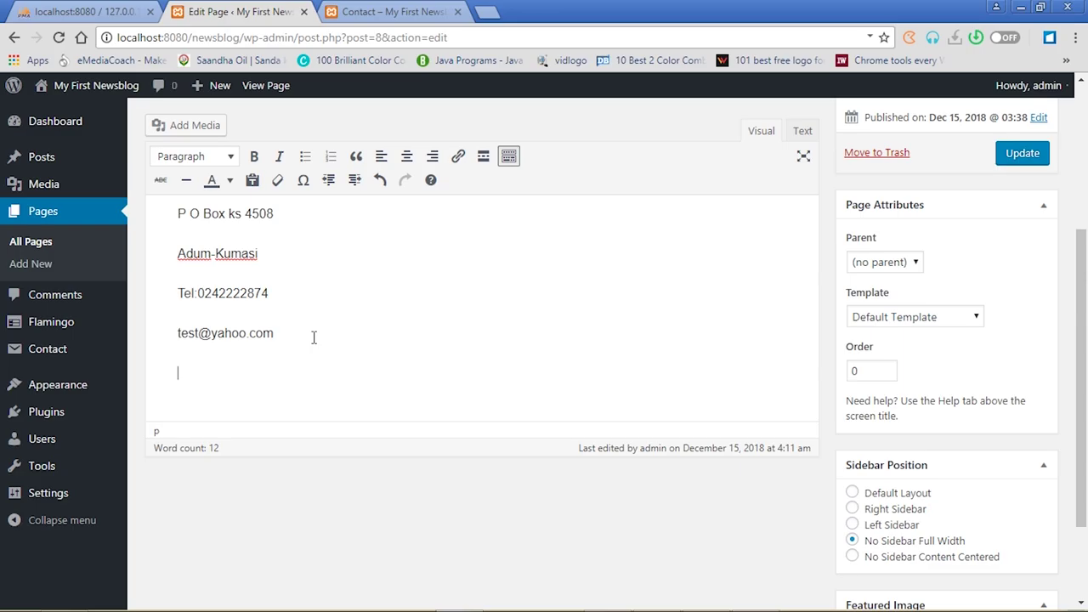
pyautogui.hotkey('ctrl', 'v')
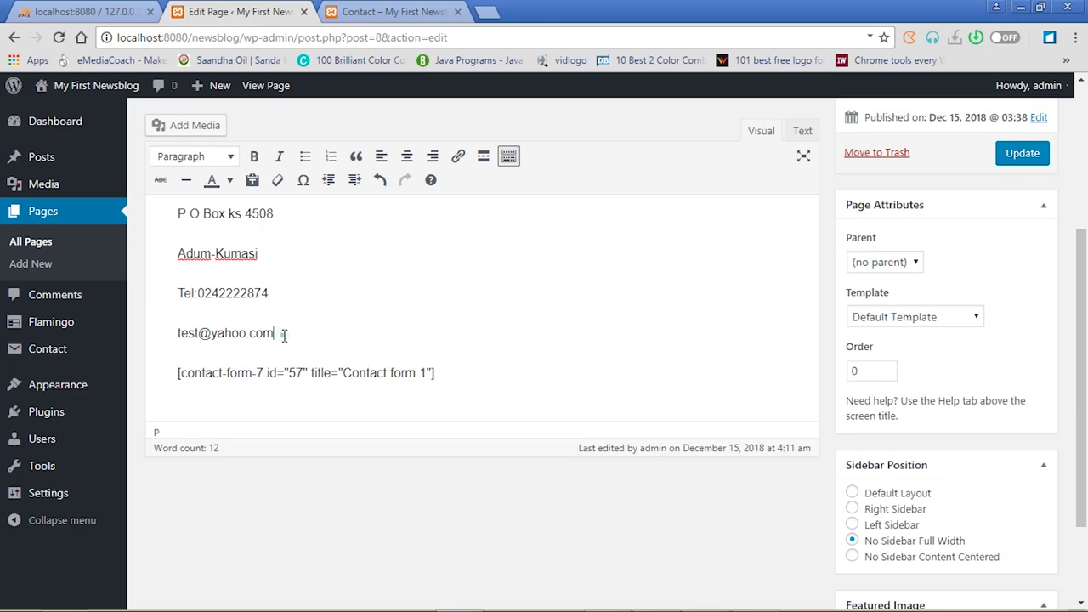
pyautogui.click(1025, 154)
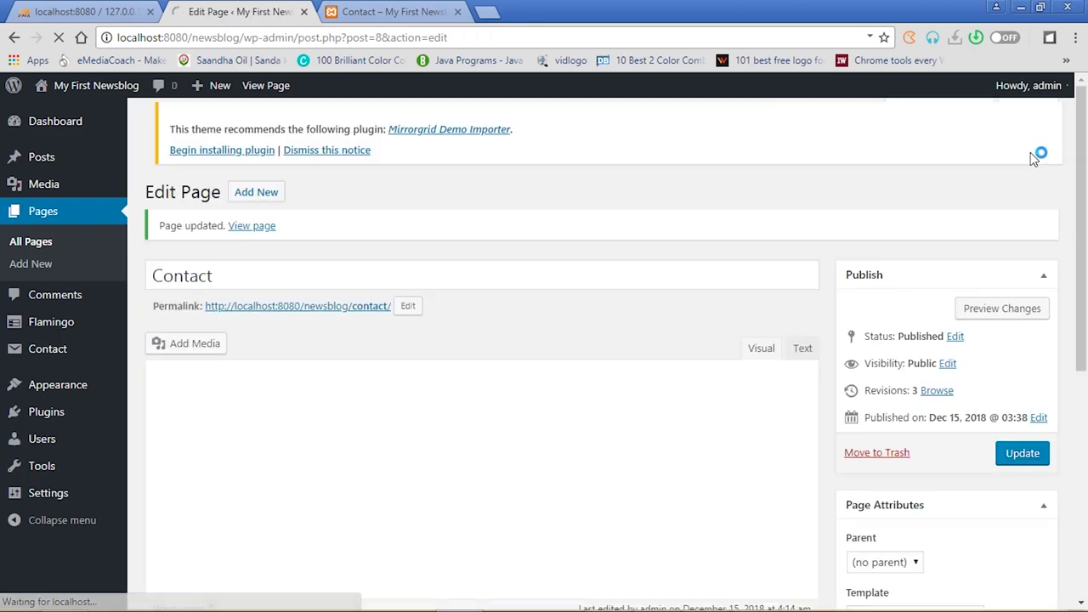
pyautogui.click(396, 12)
# Reload the live Contact page to check the Name, Email, Subject and Message fields, then return to its editor
pyautogui.click(56, 38)
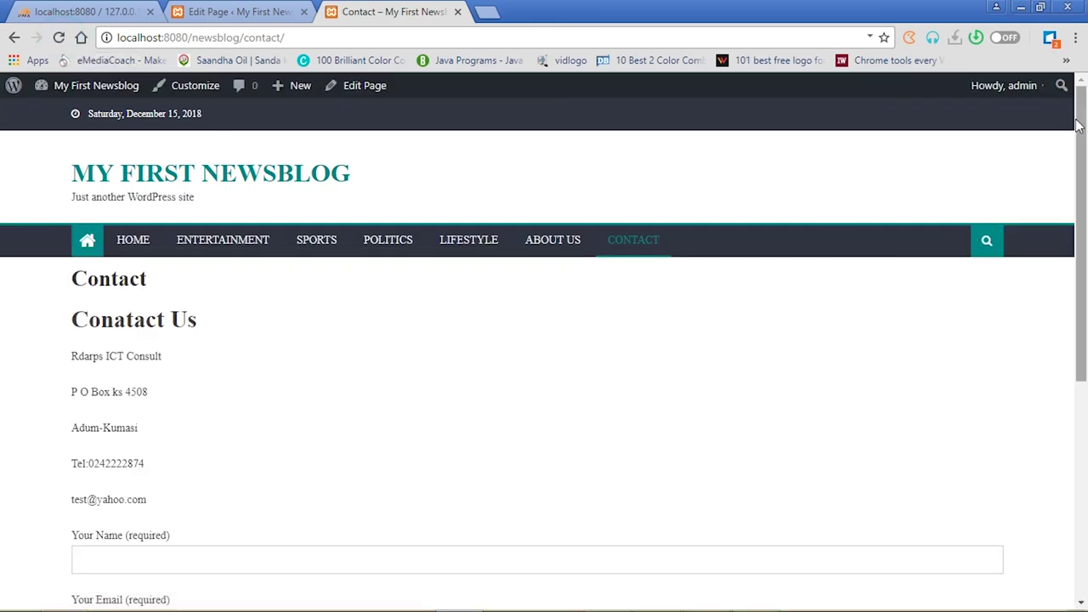
pyautogui.scroll(-3, 4, 250)
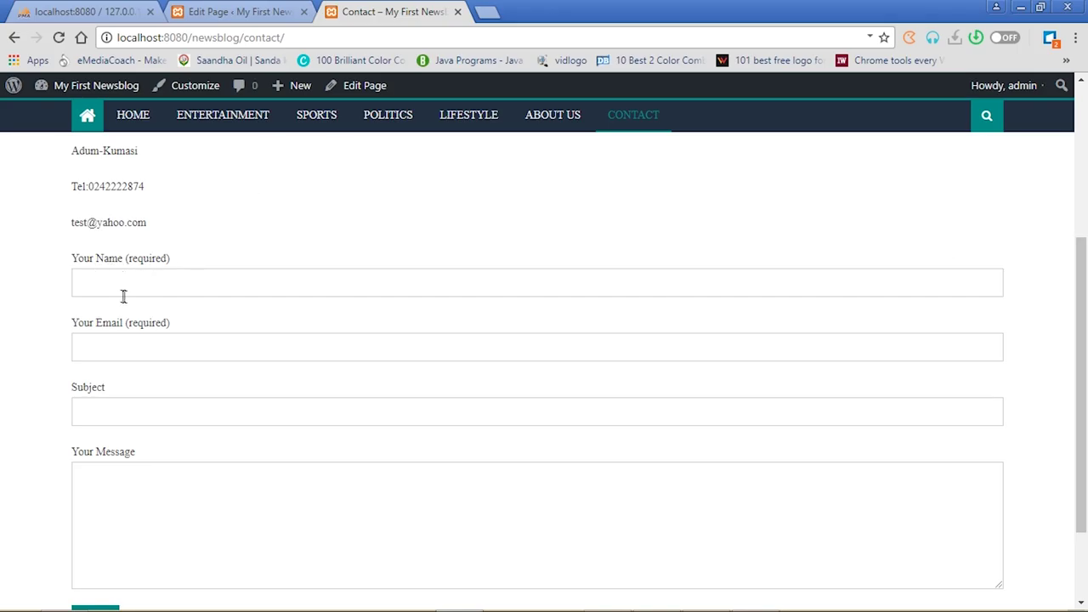
pyautogui.click(228, 10)
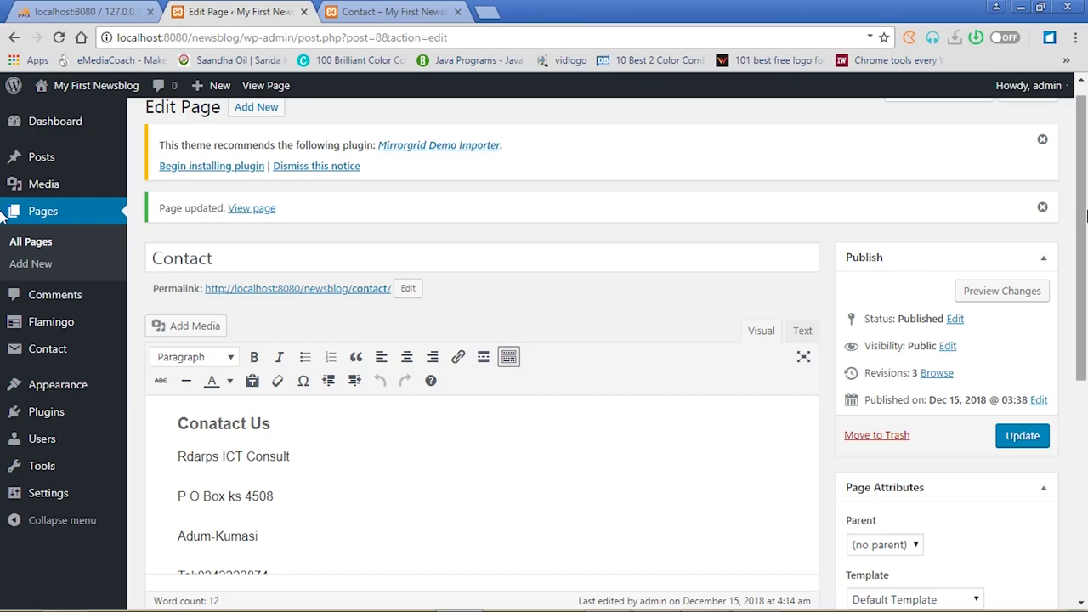
pyautogui.scroll(-3, 4, 362)
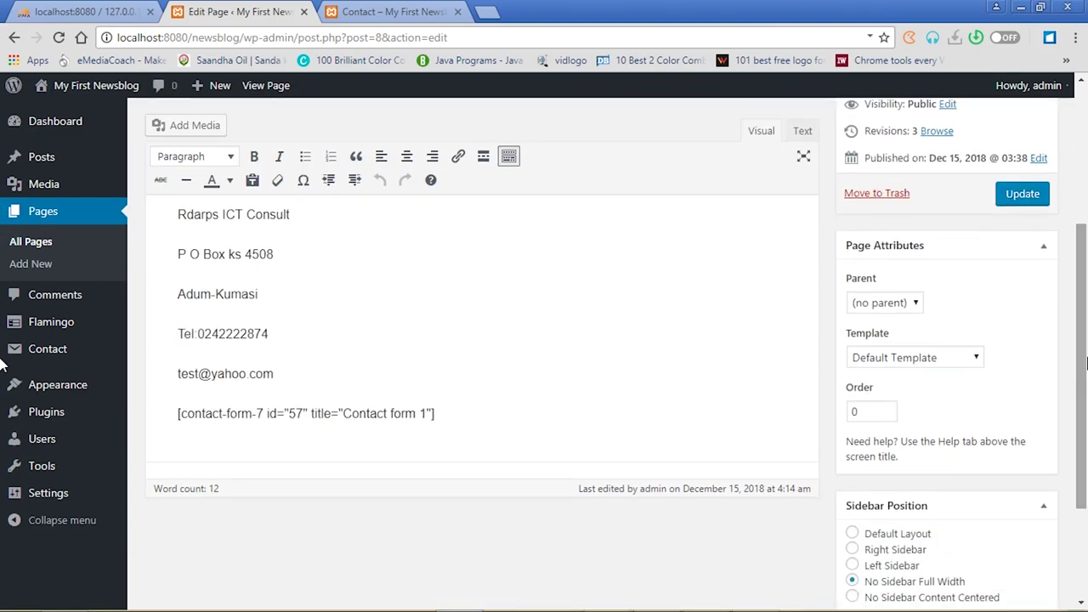
# Add a bold 'Send Us A Message' line below the e-mail line
pyautogui.click(308, 377)
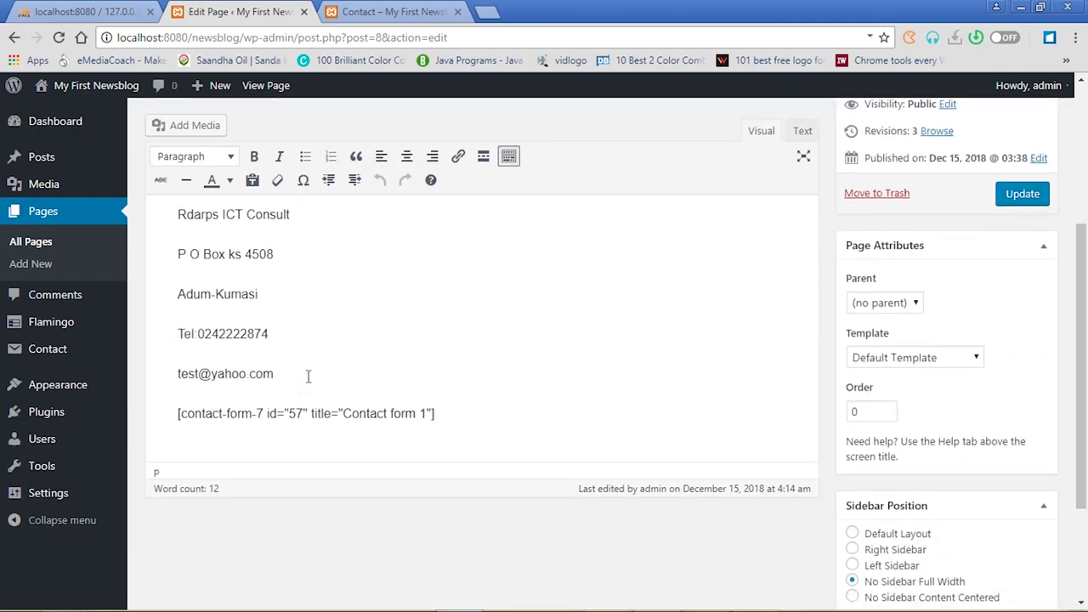
pyautogui.press('Return')
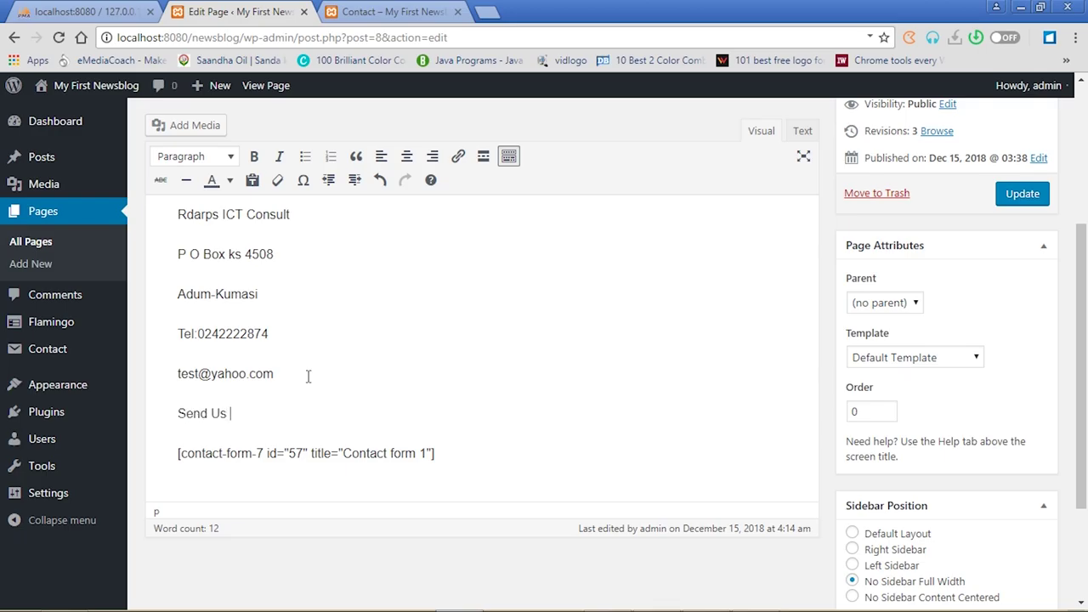
pyautogui.write('Send Us A Message')
pyautogui.moveTo(295, 414); pyautogui.dragTo(147, 416)
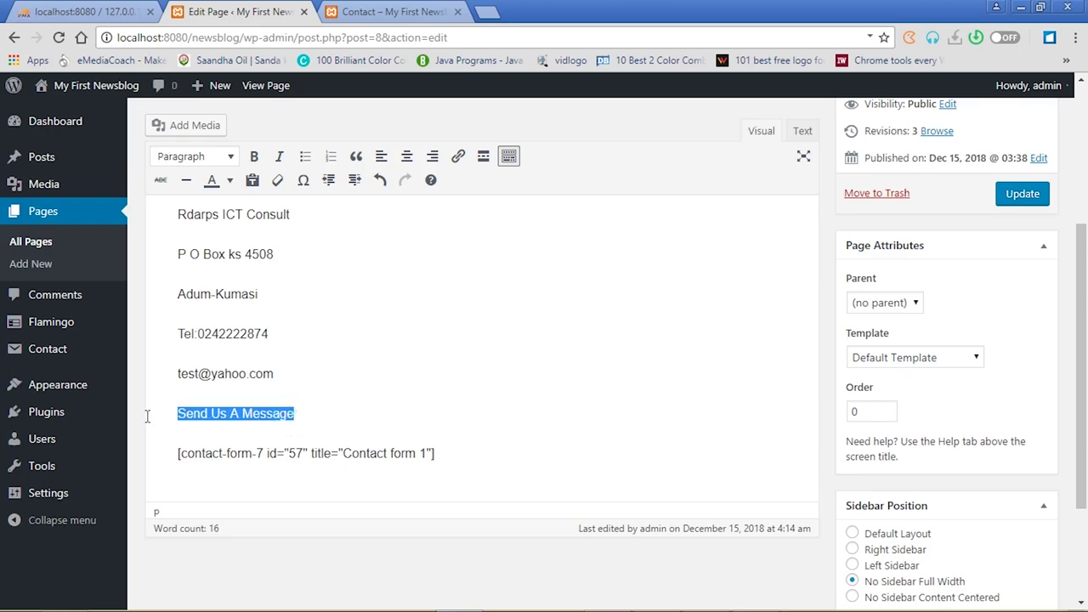
pyautogui.click(253, 156)
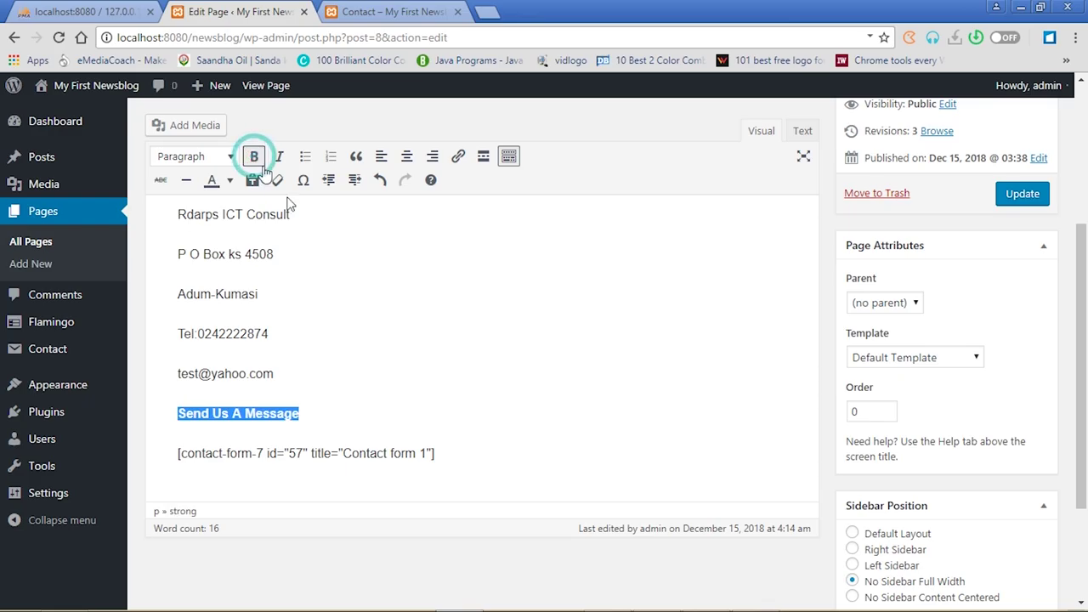
pyautogui.click(291, 376)
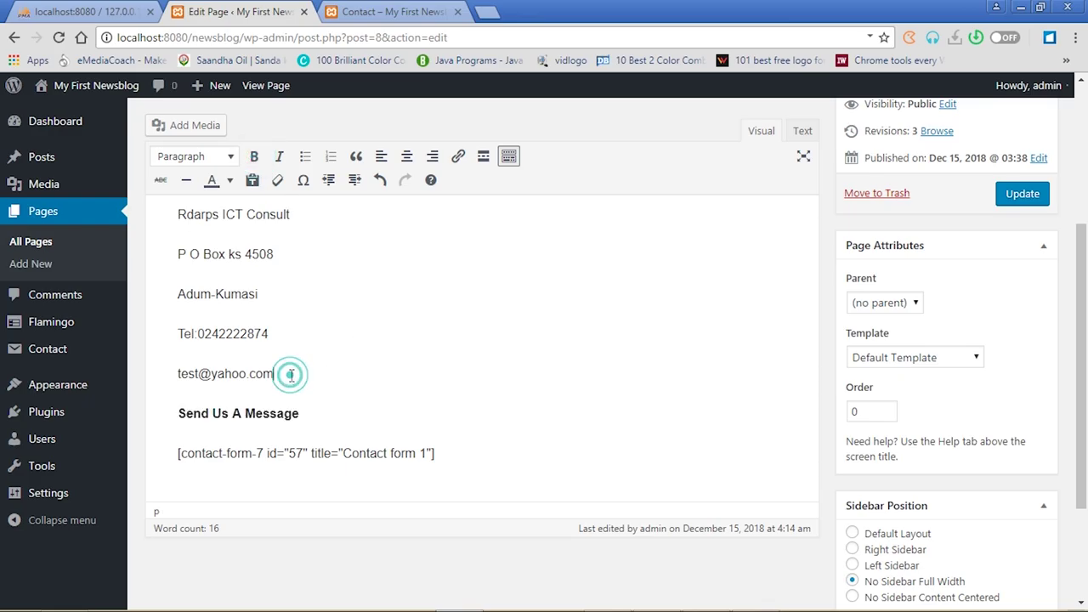
# Insert an empty paragraph before the heading and update the Contact page
pyautogui.click(483, 159)
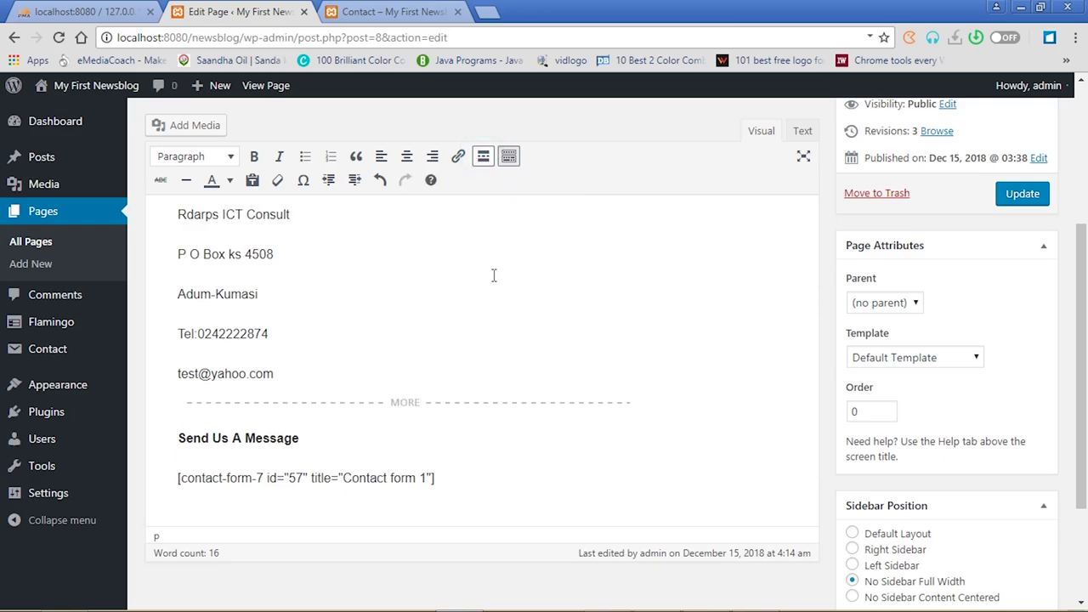
pyautogui.hotkey('ctrl', 'z')
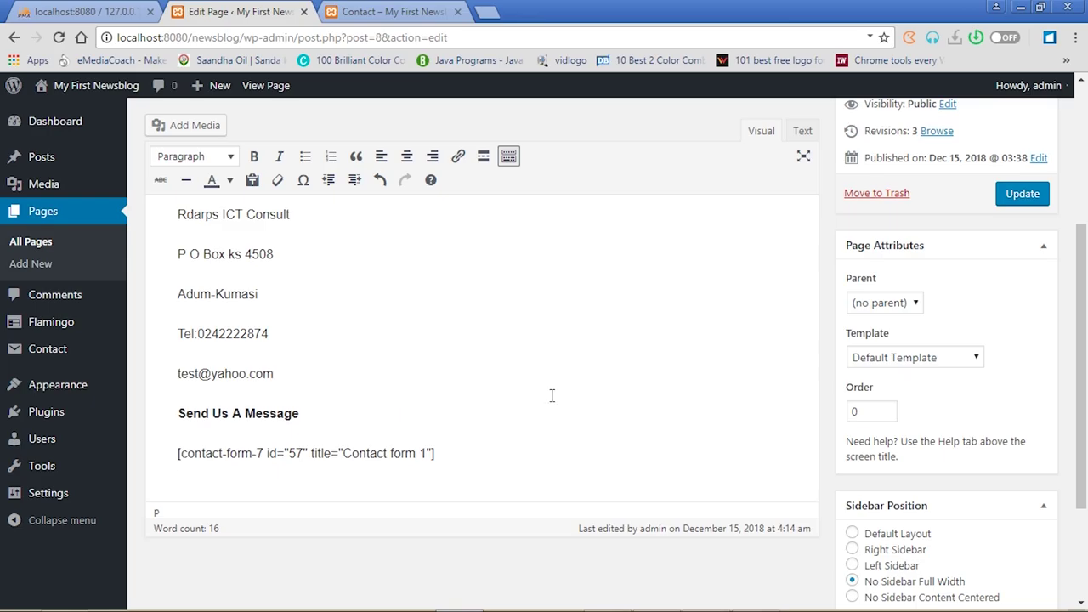
pyautogui.press('Return')
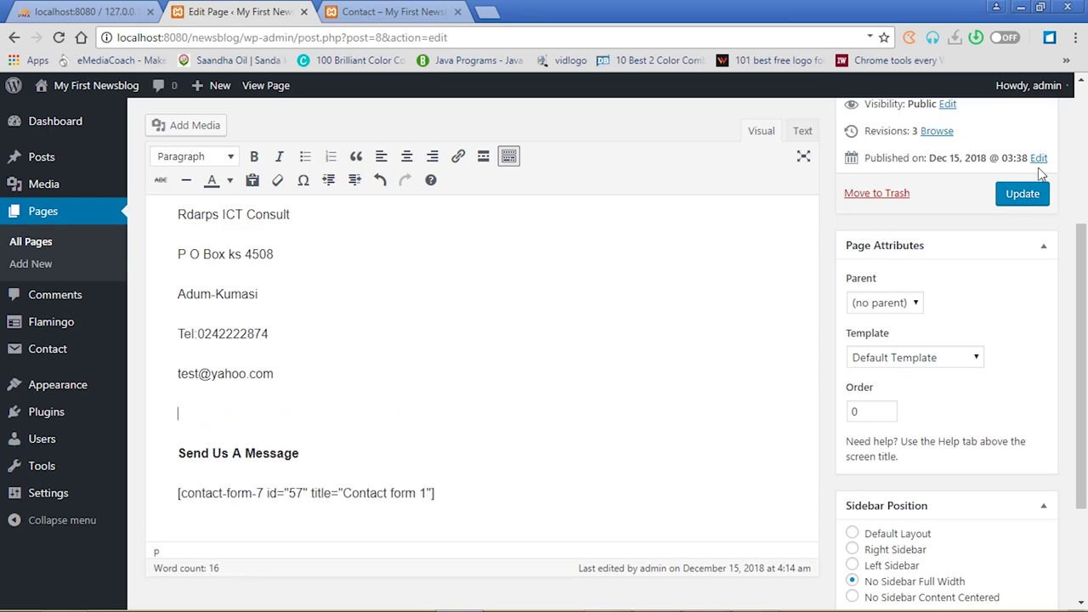
pyautogui.click(1029, 194)
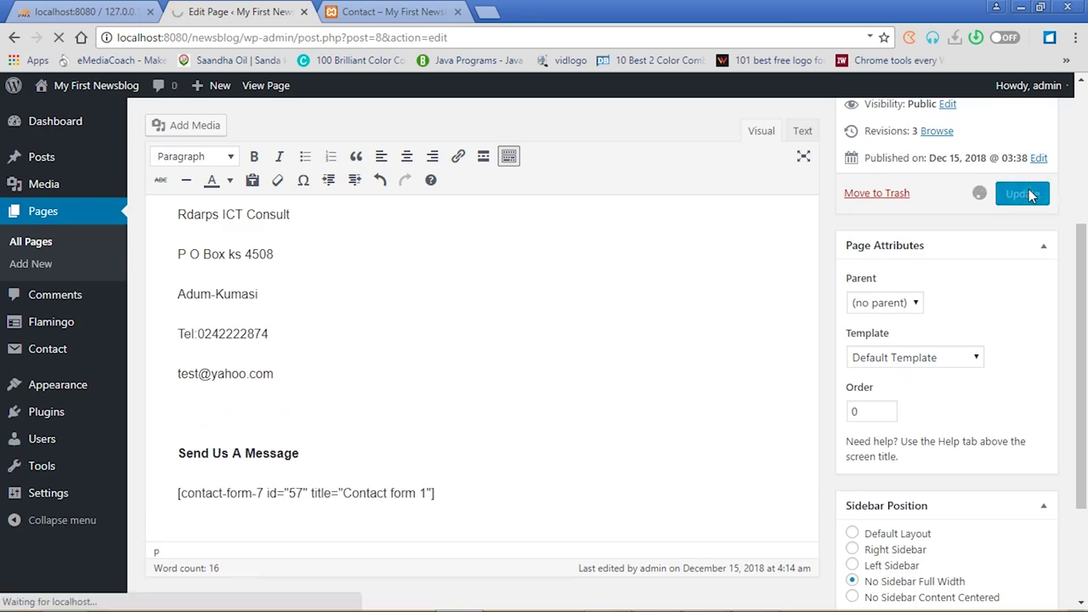
pyautogui.click(409, 10)
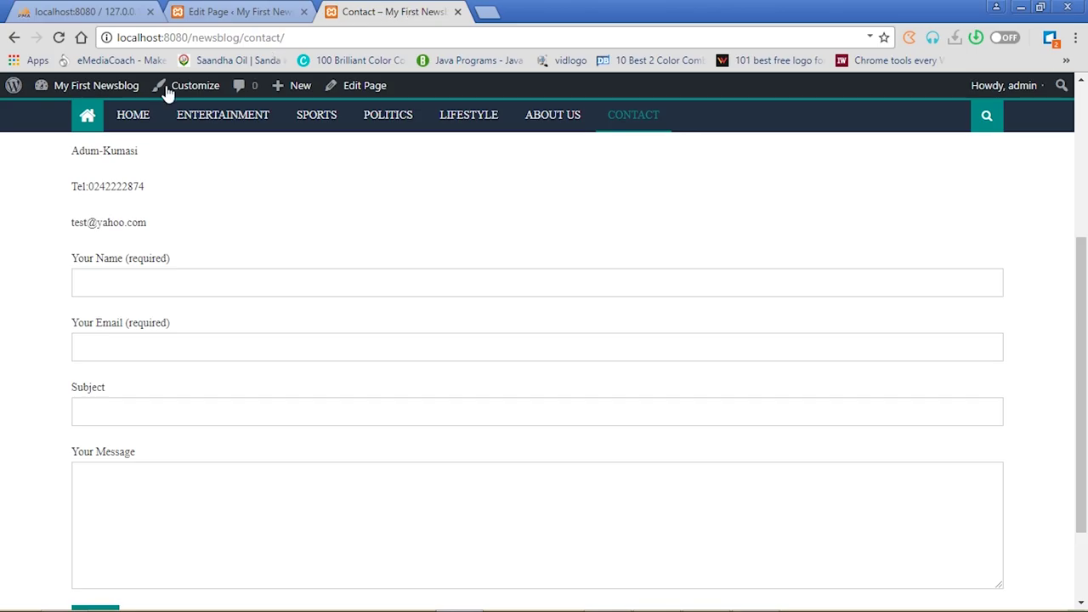
# Reload the live Contact page and fill in the sender's name, e-mail and subject 'Enquiry'
pyautogui.click(59, 37)
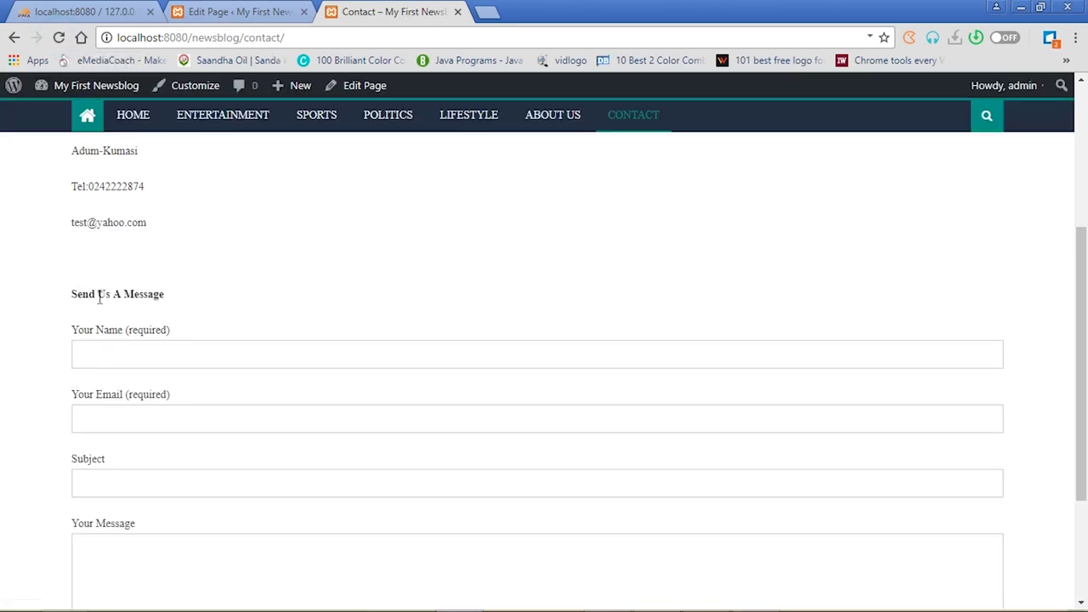
pyautogui.click(208, 360)
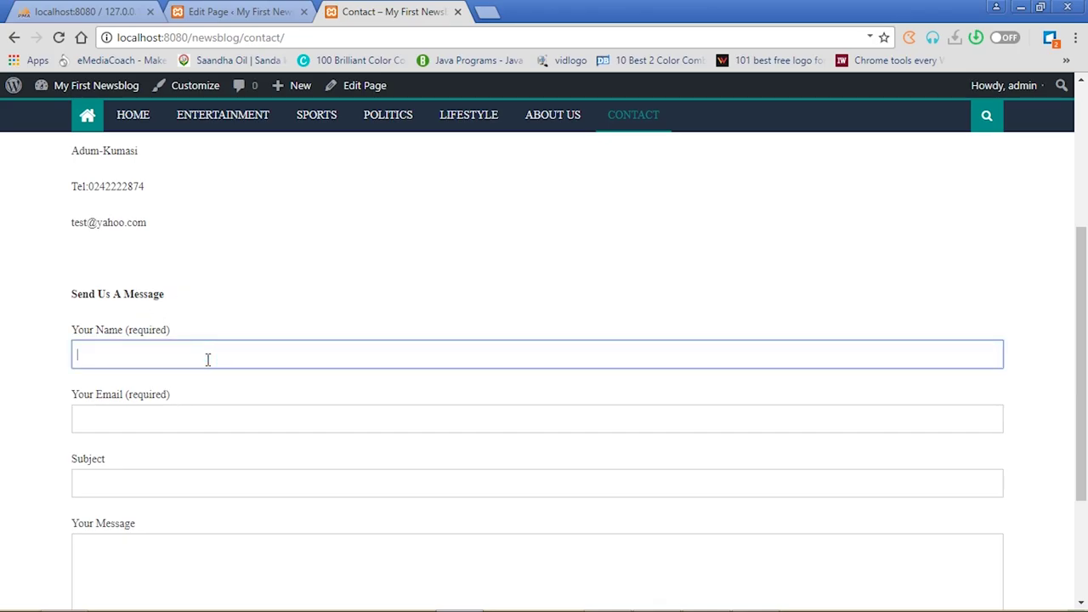
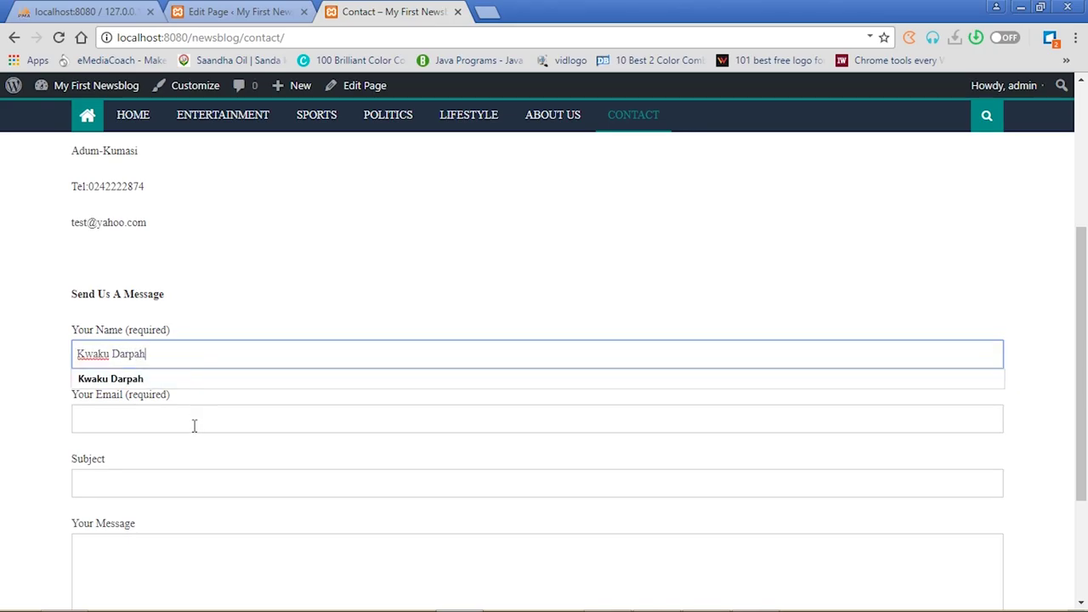
pyautogui.click(194, 426)
pyautogui.write('t')
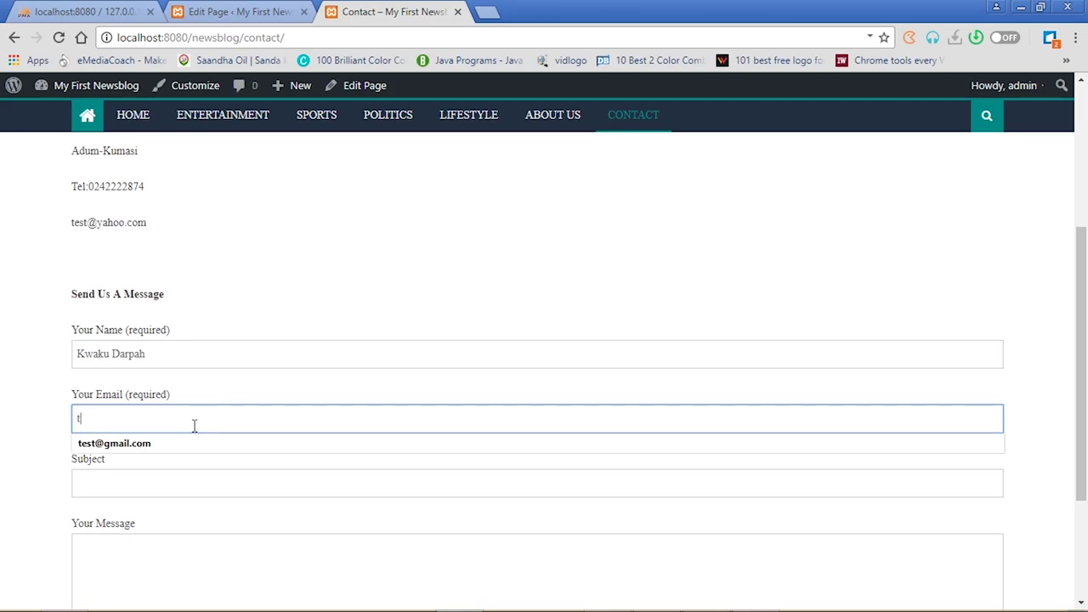
pyautogui.write('est@yahoo.com')
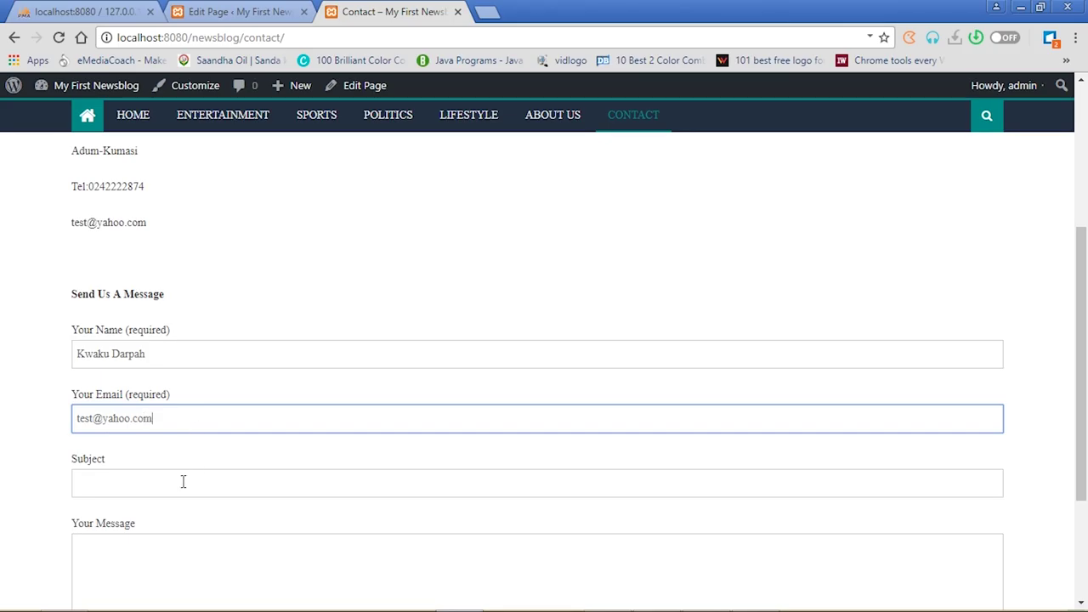
pyautogui.click(182, 482)
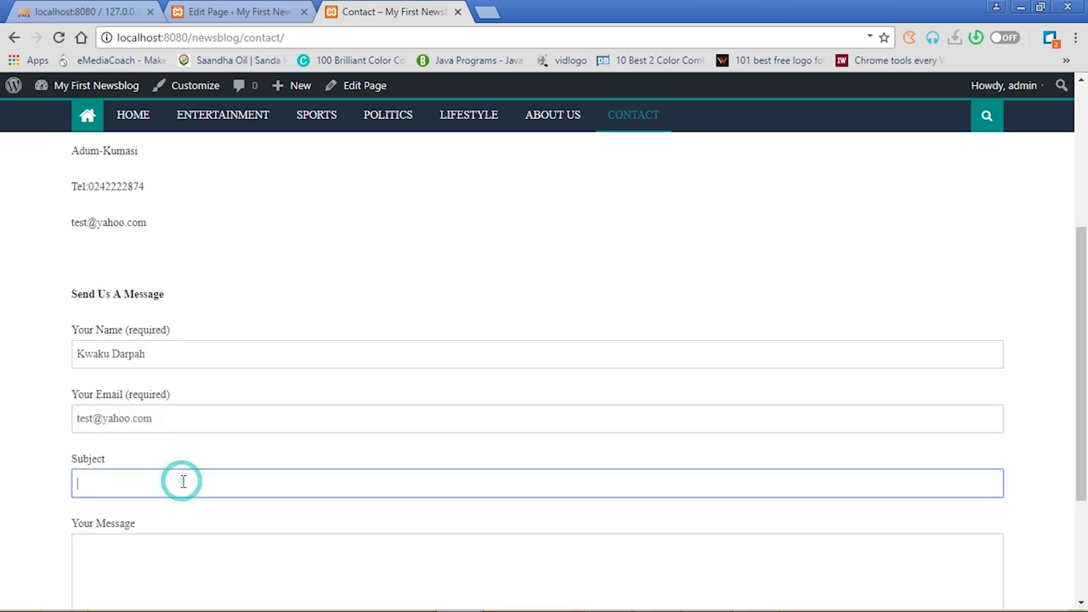
pyautogui.write('Enquir')
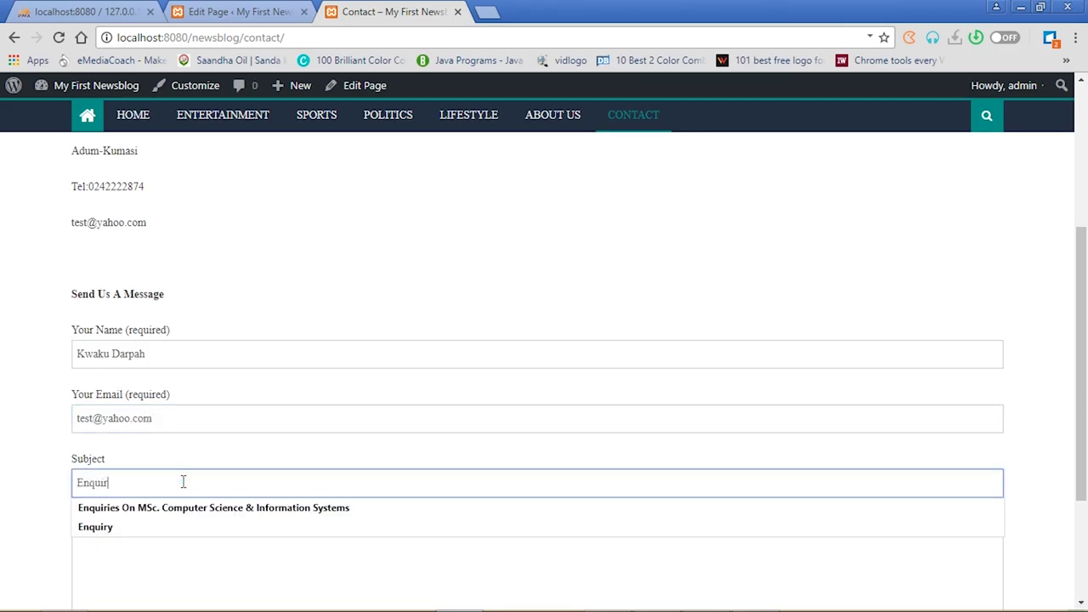
pyautogui.write('y')
# Enter a test message of repeated letters and send the form
pyautogui.click(160, 551)
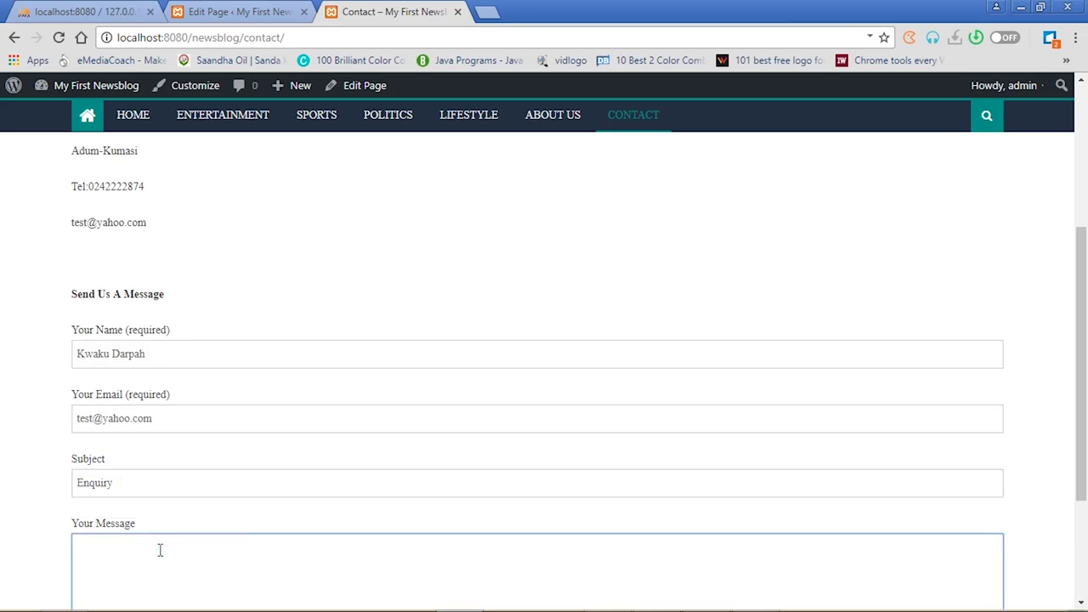
pyautogui.write('AAaaaaaaaaaaaaaaaaaaaaaaaaaaaaaaaaaa')
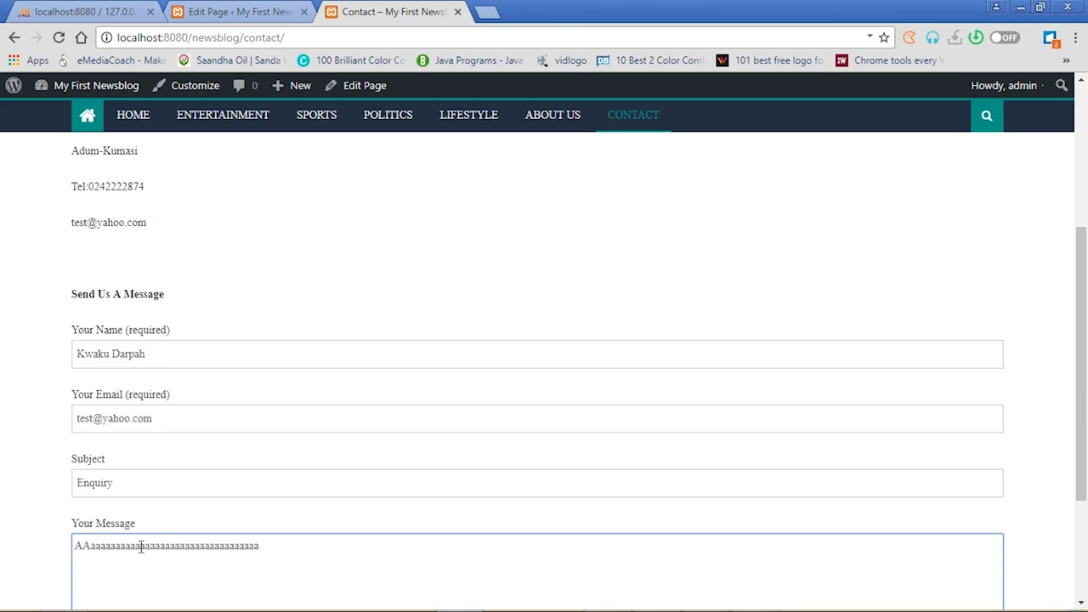
pyautogui.click(1078, 400)
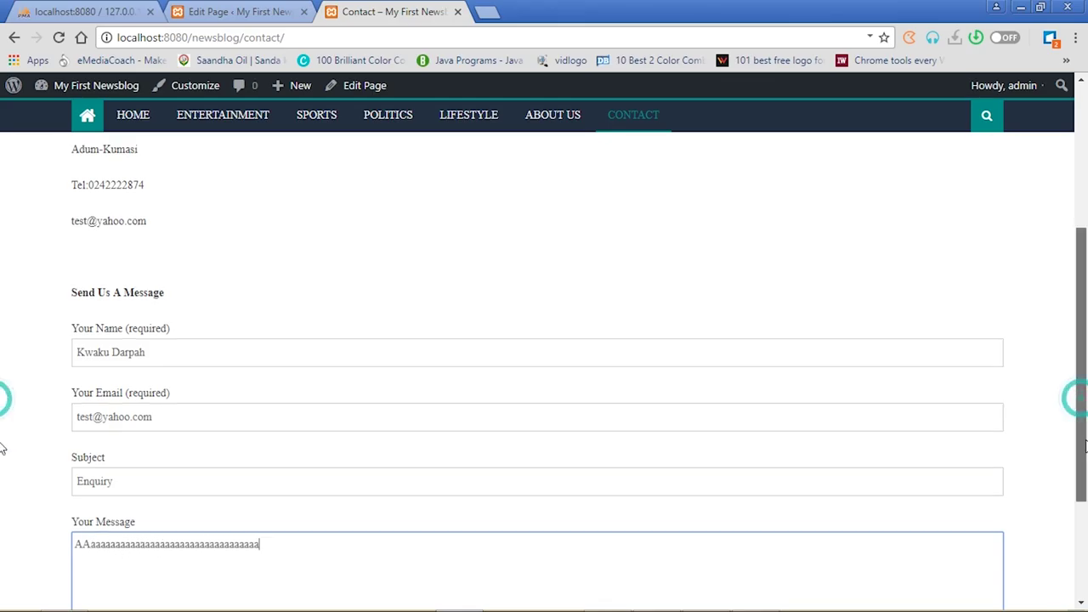
pyautogui.scroll(-2, 1085, 447)
pyautogui.write('bbbbbbbbbbbbbbbbbbbbbbbbbbbbbbbbbbbbbbbbbbbbbbbbbbbbbbbbbbbbbbbbbbbbbbbb')
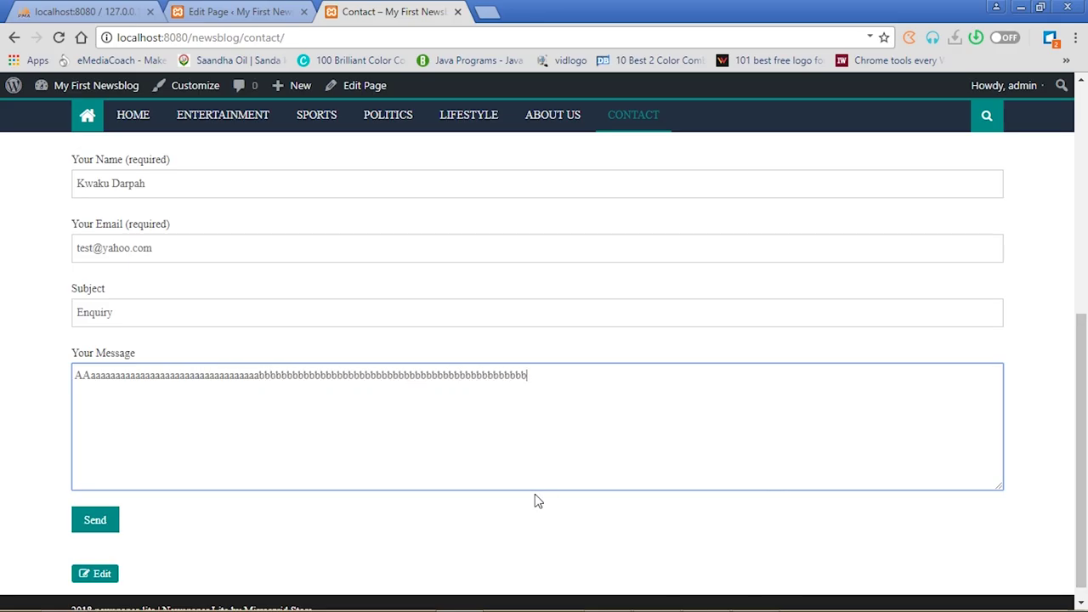
pyautogui.write('bbbbbbbbbbbbbbbbbbbbbbbbbbbbbbbbbbbbbbbbbbbbbbbbbbbbbbbbbbbbbbbbbbbbbbbb')
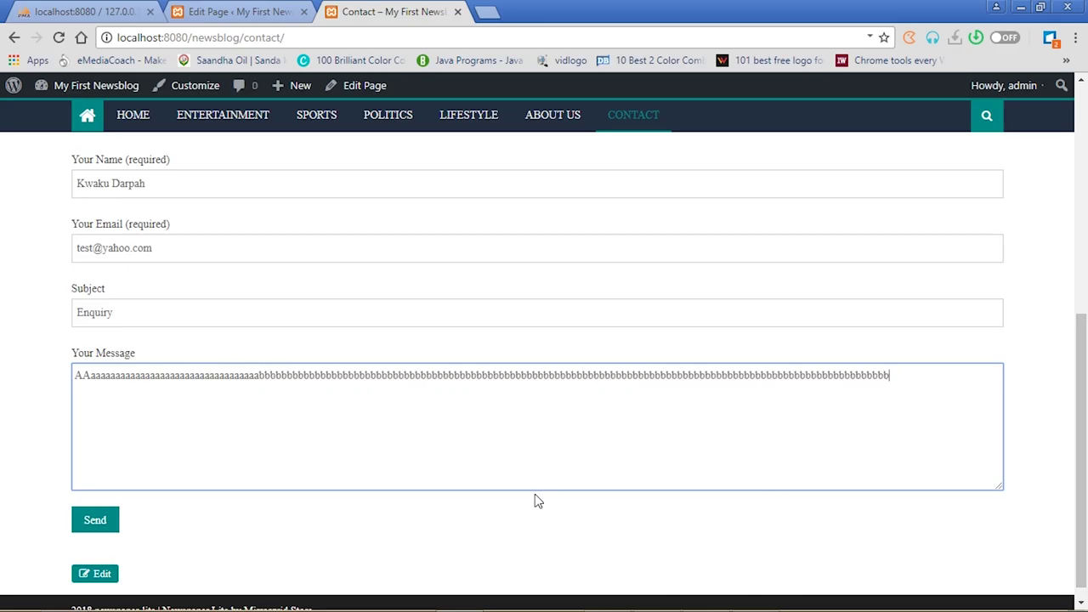
pyautogui.write('bbbbbbbbbbbbbbbbbbbbbbbbbbbbbbbbbbbbbbbbbbbbbbbbbbbbbbbbbbbbbbbbbbbbbbbbbbbbbbbbbbbbbbbbbbbbbb')
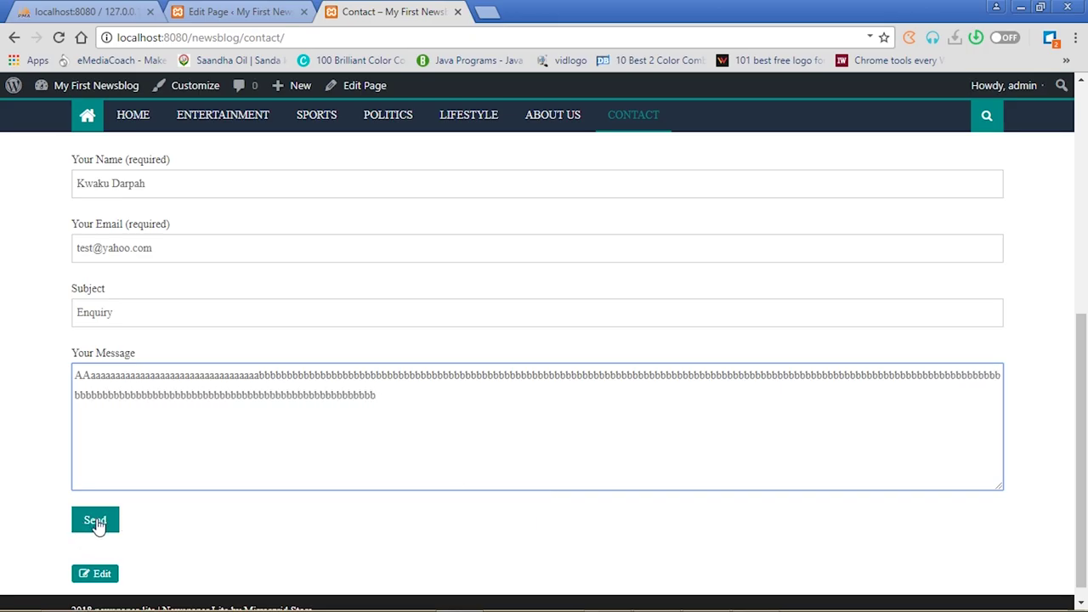
pyautogui.click(95, 522)
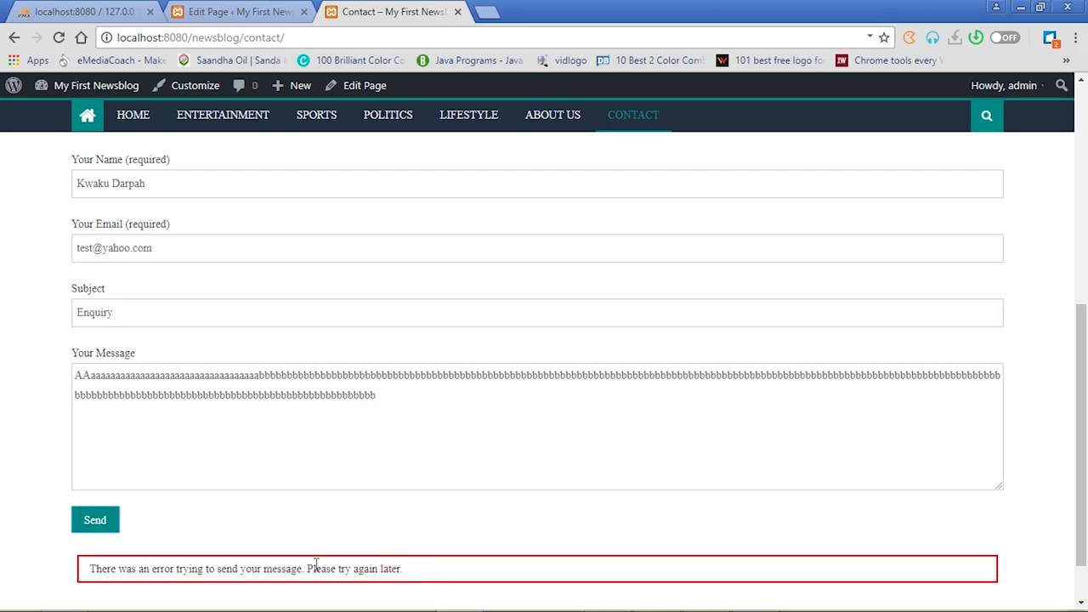
# Browse the Flamingo Address Book and the admin contact's details
pyautogui.click(264, 12)
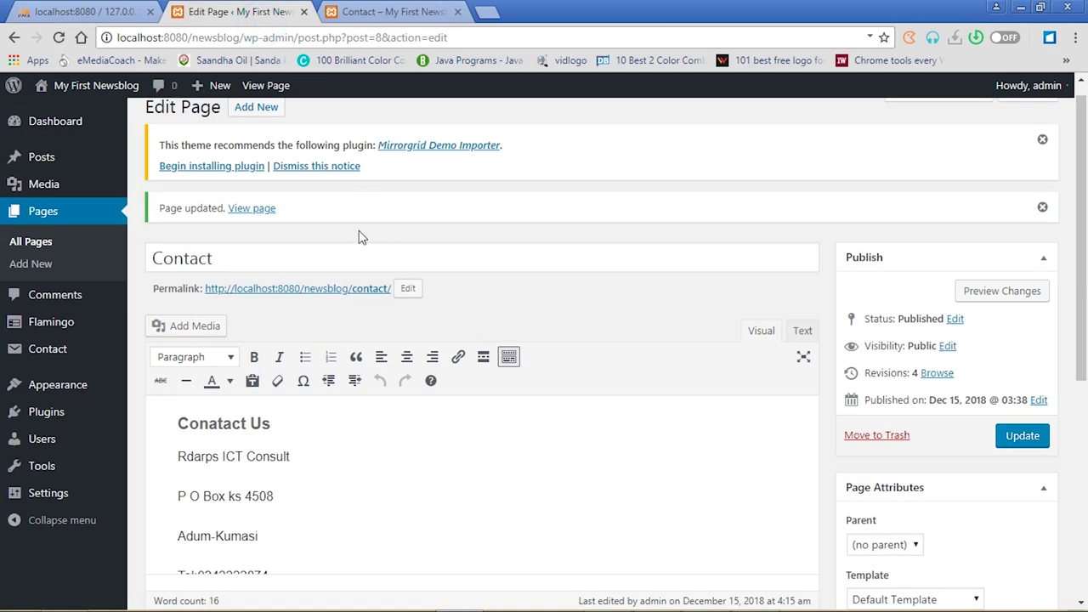
pyautogui.moveTo(60, 330)
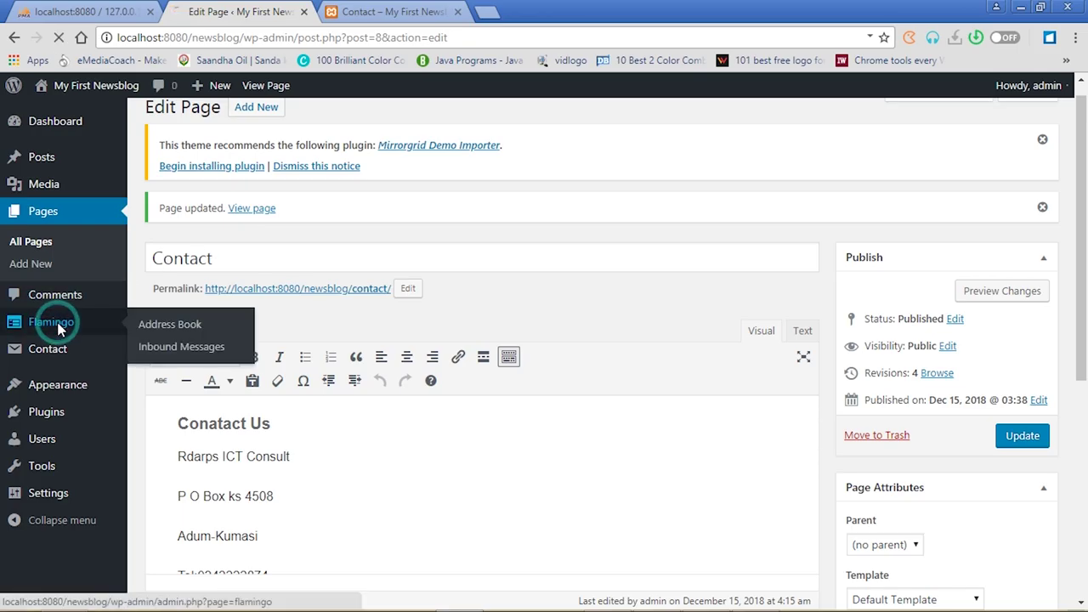
pyautogui.click(61, 327)
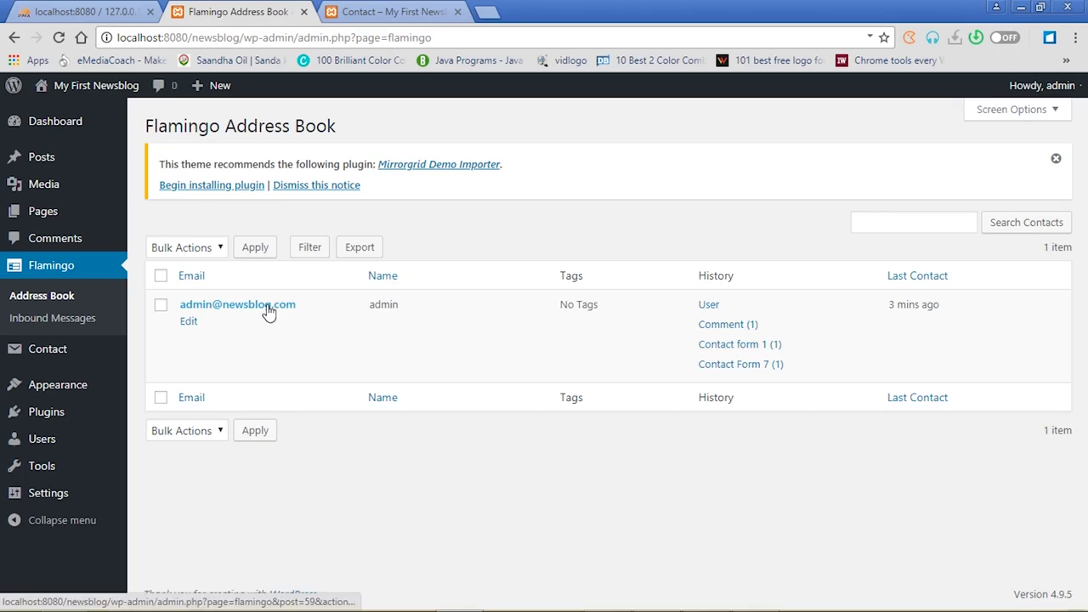
pyautogui.click(269, 308)
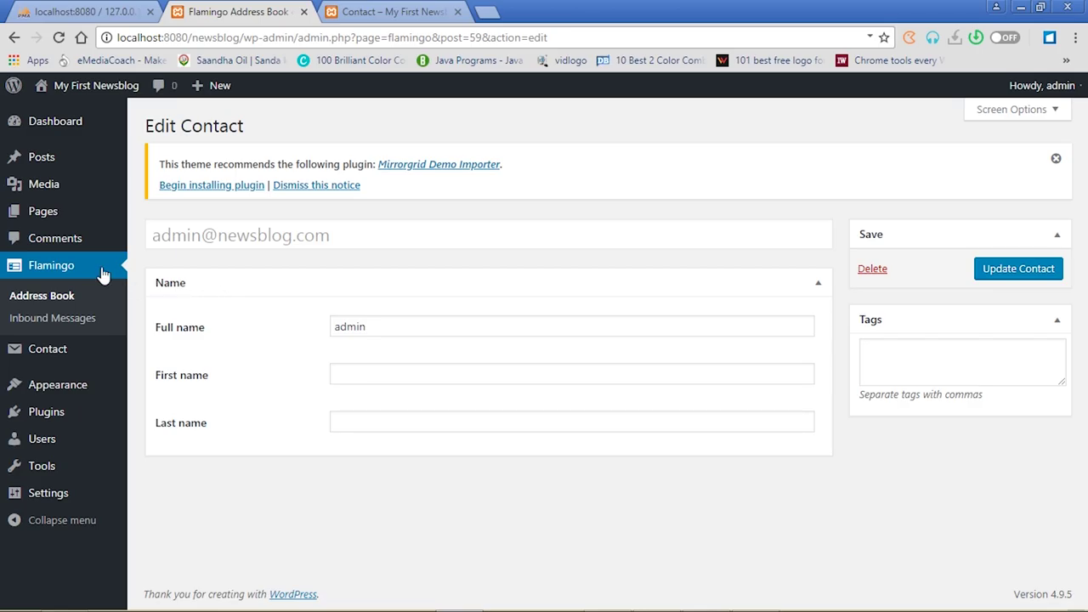
pyautogui.click(59, 264)
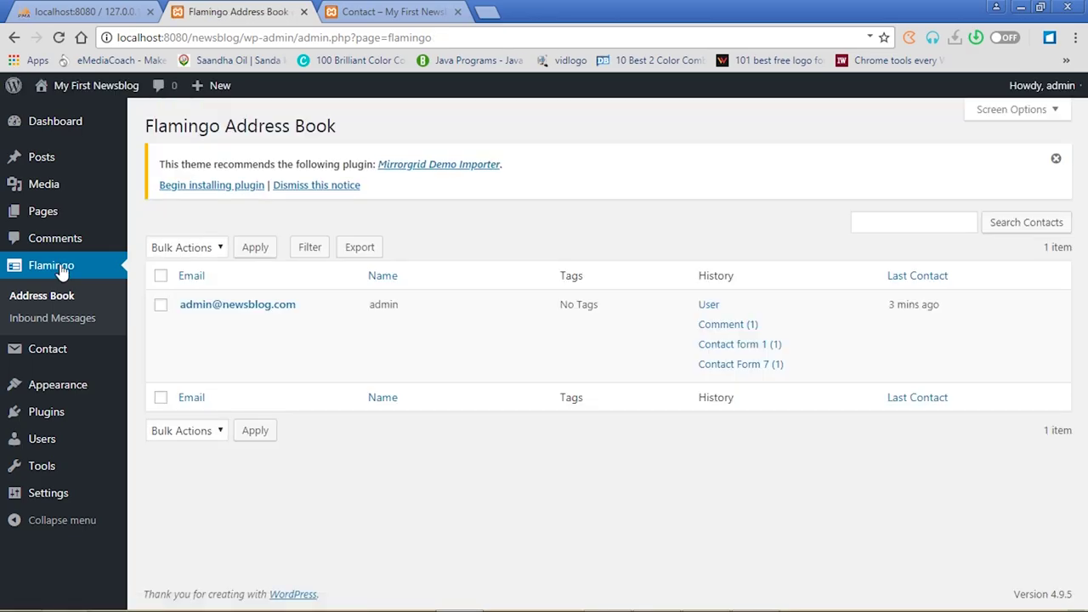
# Check the live Contact page, then bring up the admin Contact Forms list
pyautogui.click(430, 11)
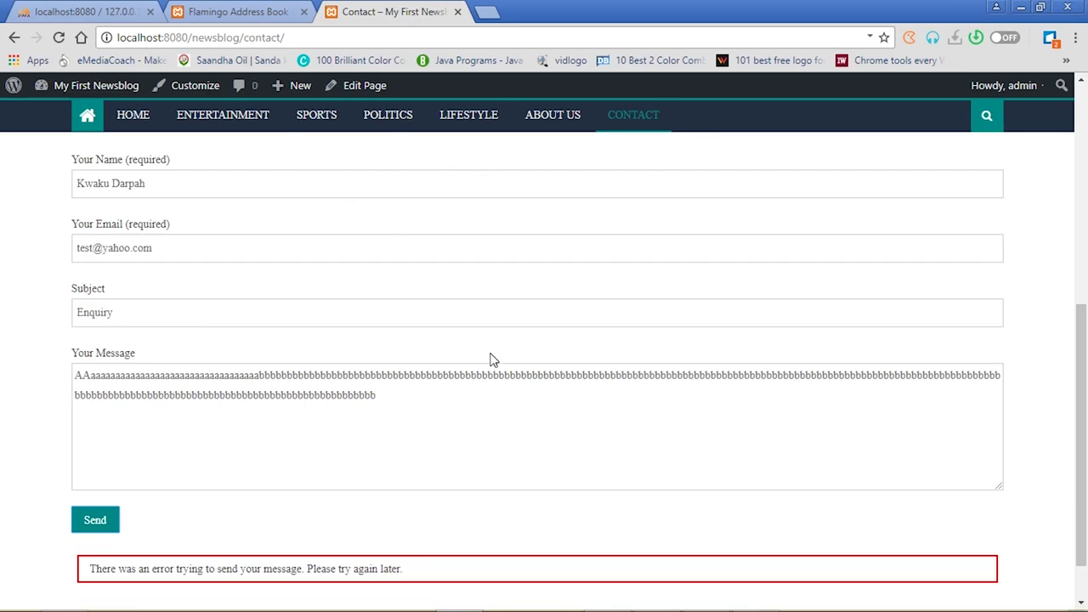
pyautogui.moveTo(1082, 413); pyautogui.dragTo(1086, 247)
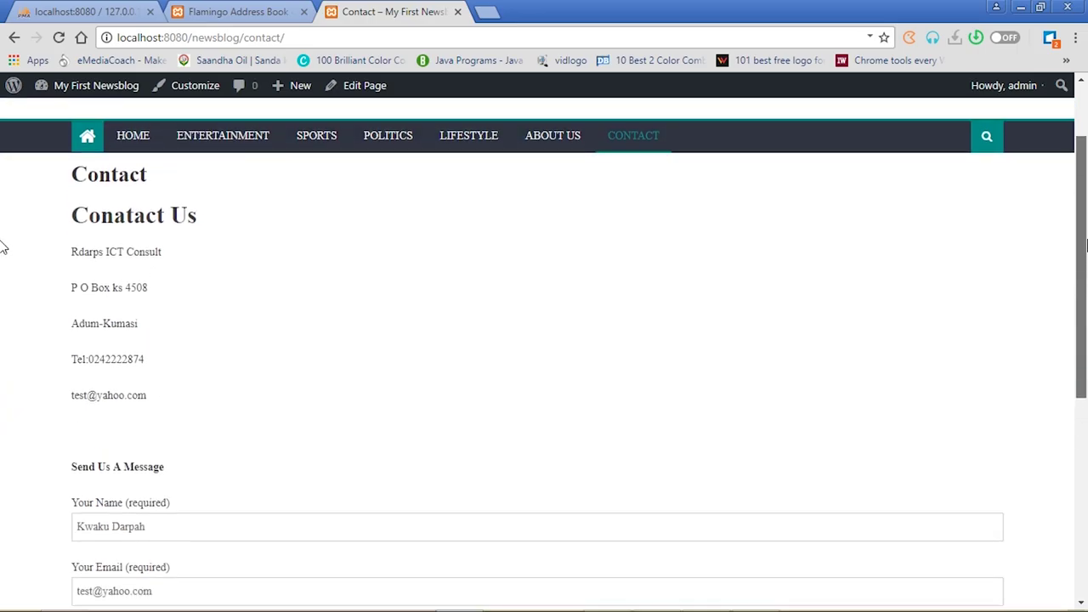
pyautogui.click(208, 9)
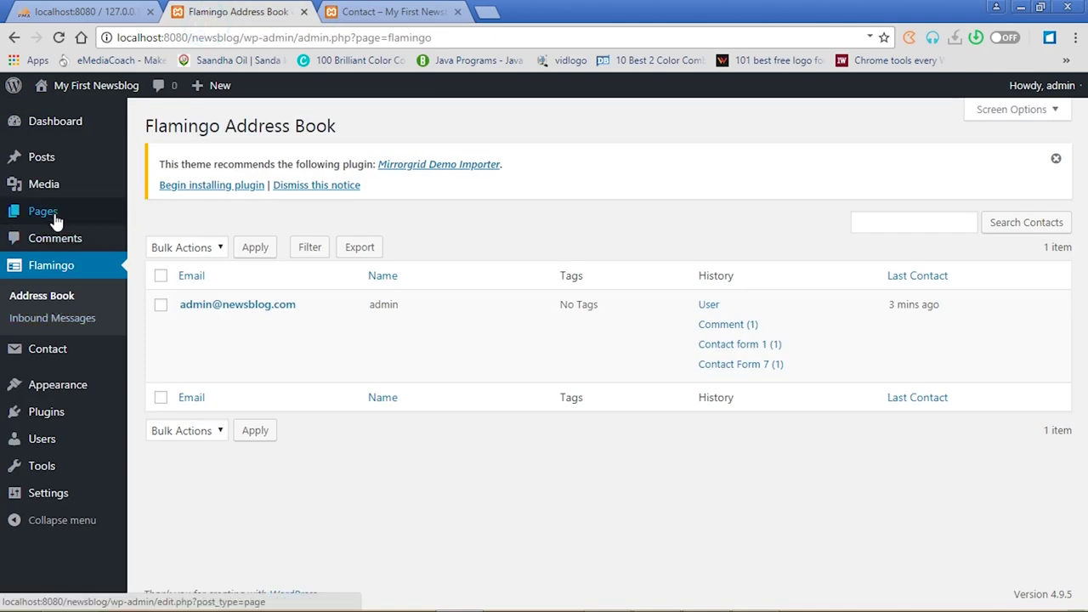
pyautogui.click(58, 357)
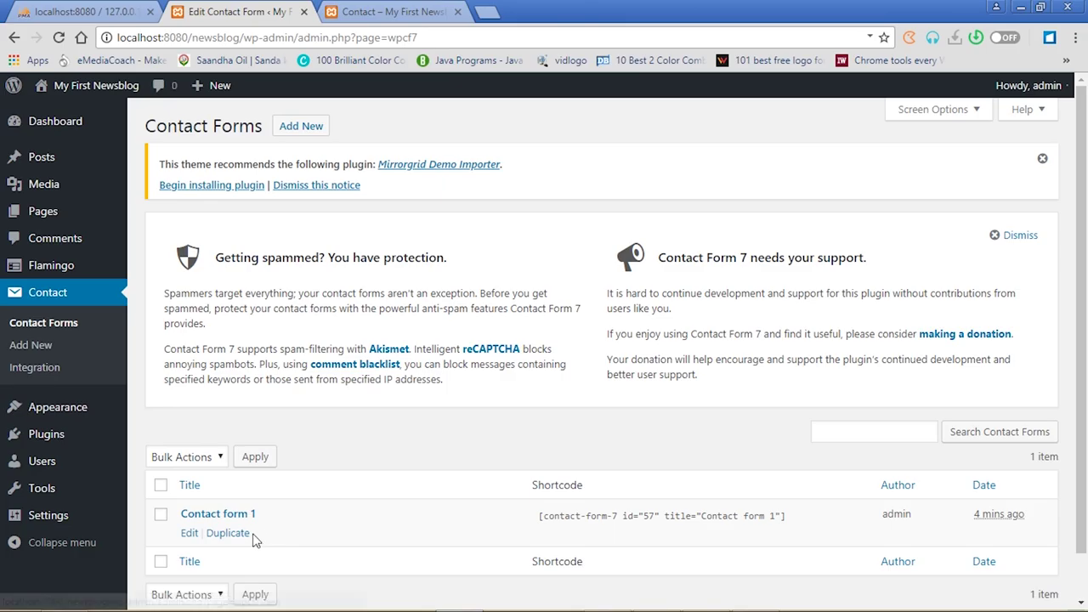
# Open Contact form 1 for editing, then view the live About Us and Contact pages
pyautogui.click(237, 519)
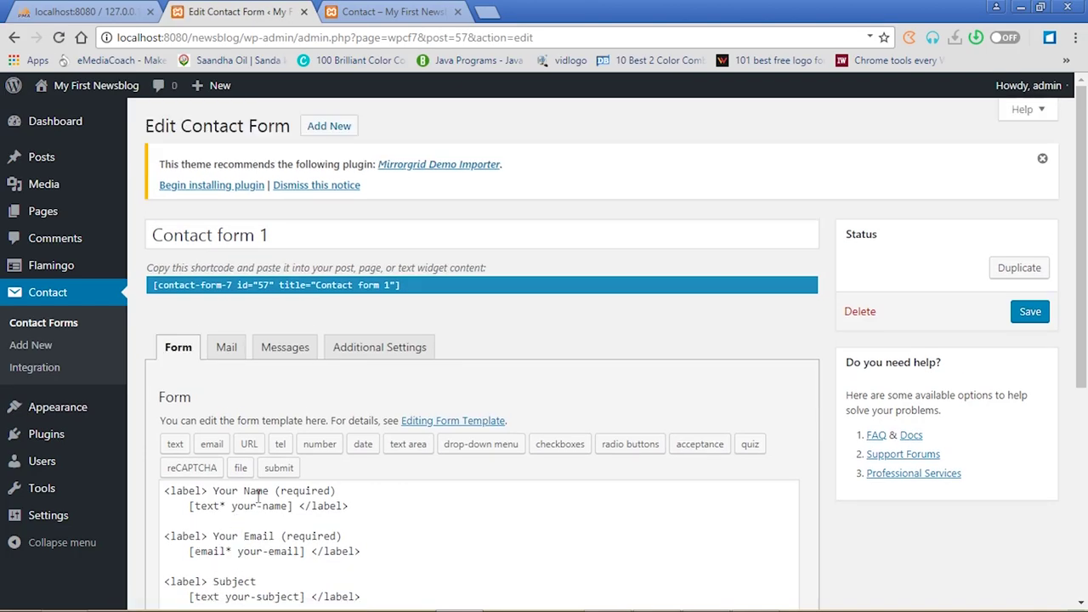
pyautogui.moveTo(1086, 250); pyautogui.dragTo(1087, 315)
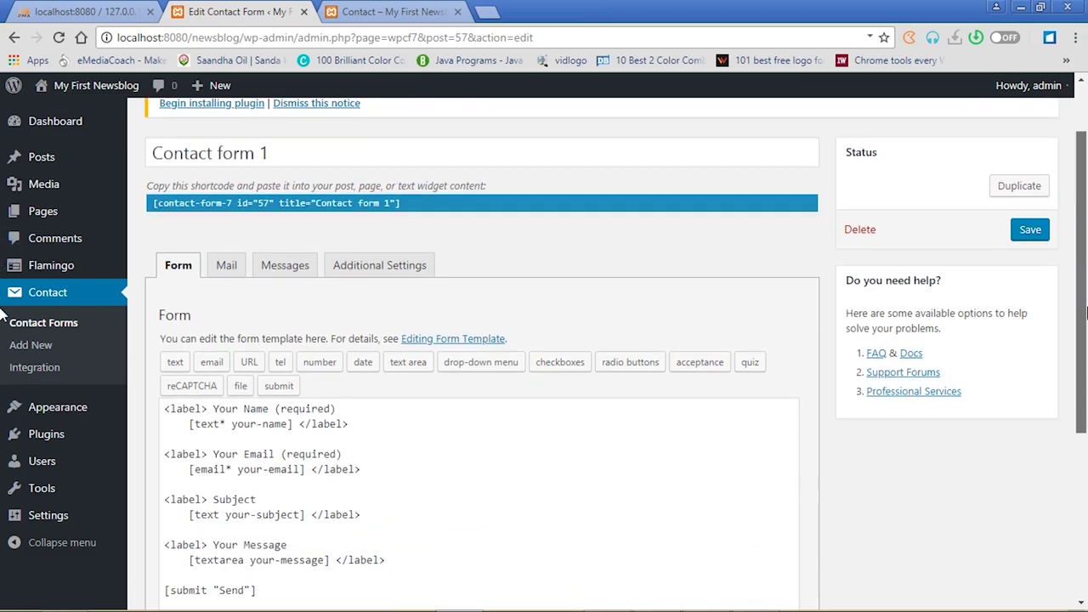
pyautogui.scroll(-1, 1086, 315)
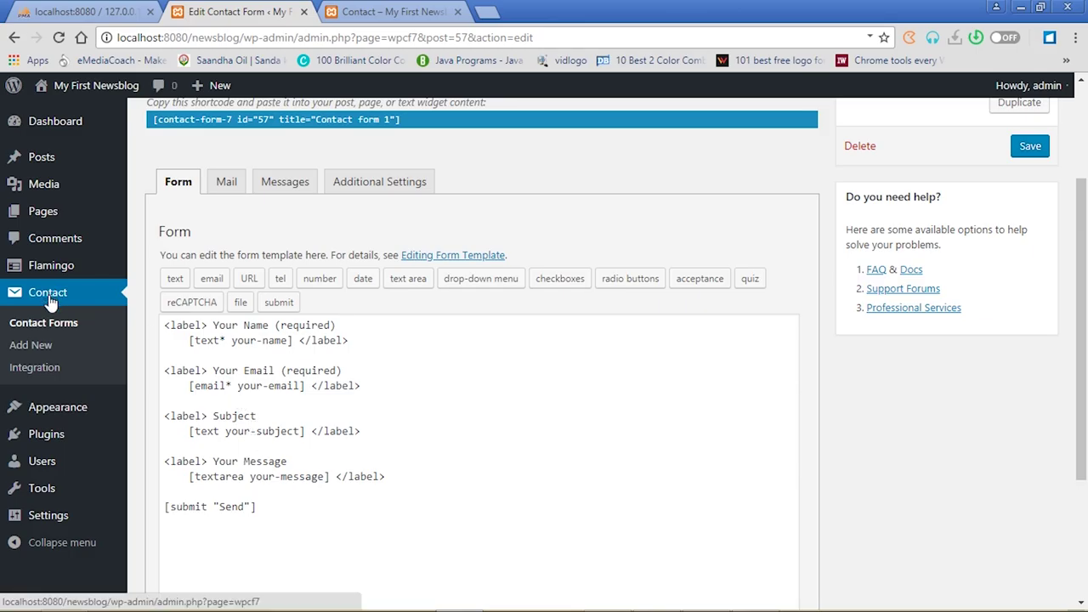
pyautogui.click(374, 12)
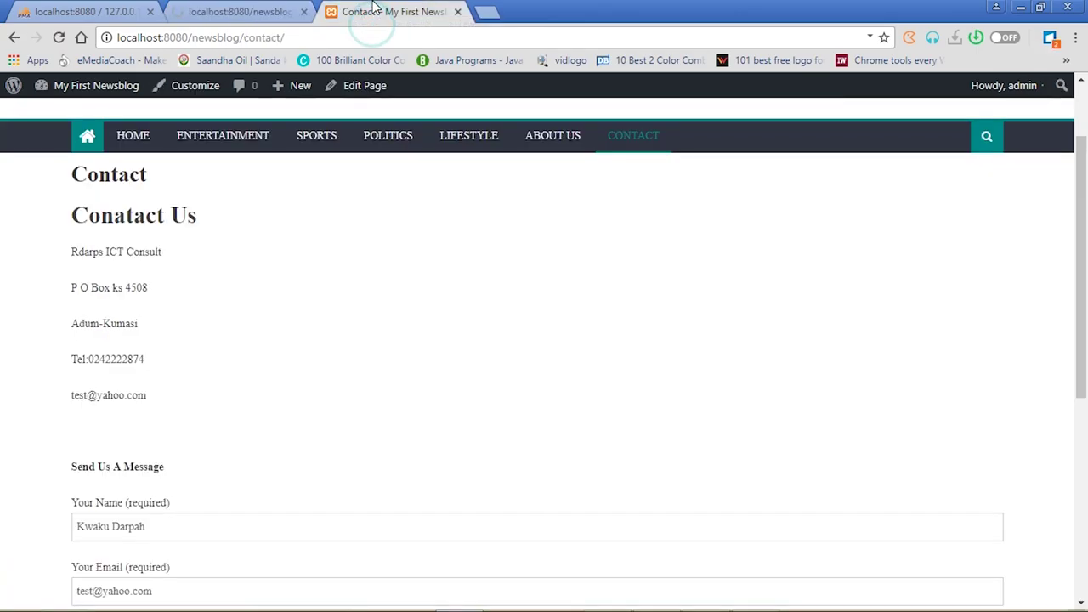
pyautogui.click(544, 137)
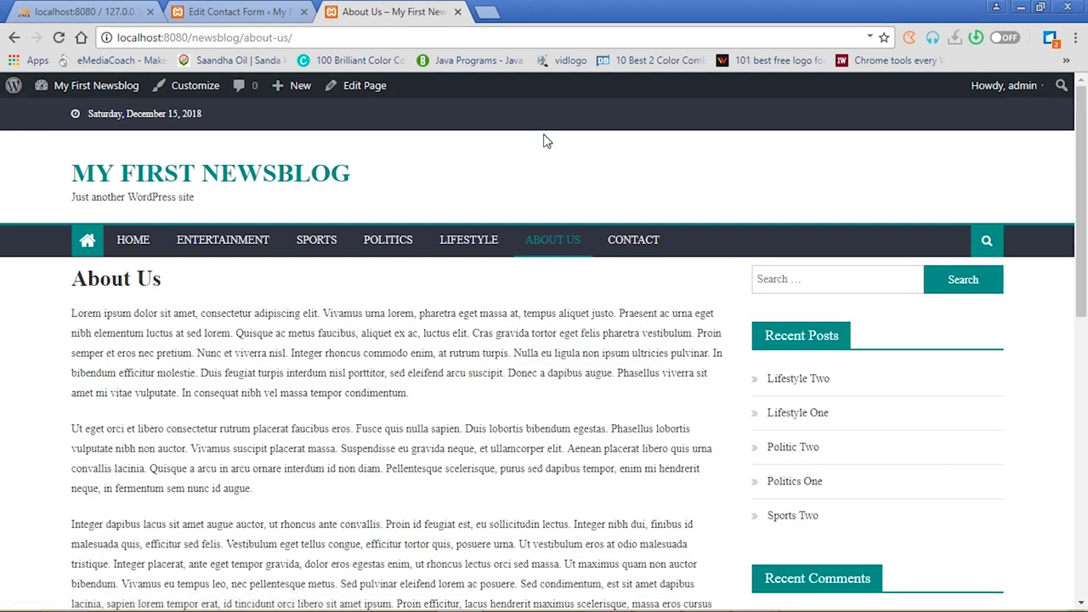
pyautogui.click(627, 239)
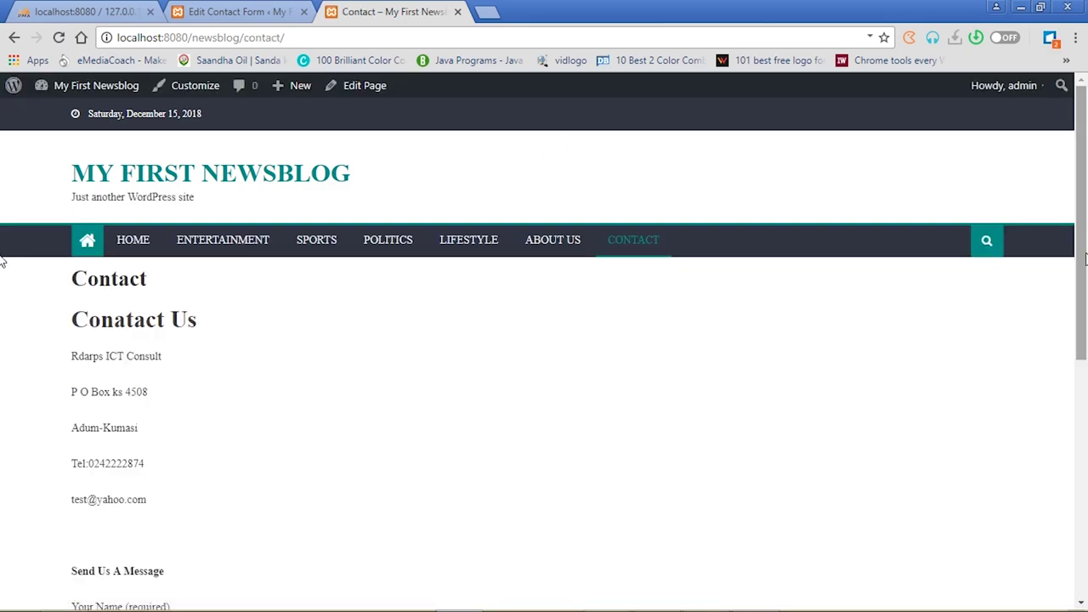
pyautogui.moveTo(1086, 258); pyautogui.dragTo(1086, 329)
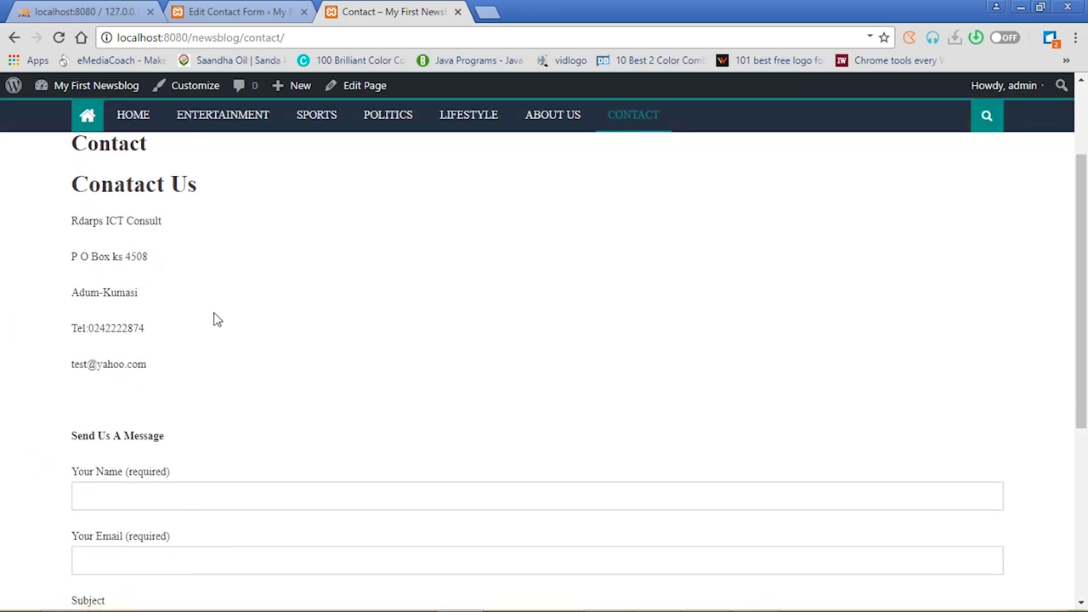
# Return to the WordPress admin and show the Pages list with About Us and Contact
pyautogui.click(252, 9)
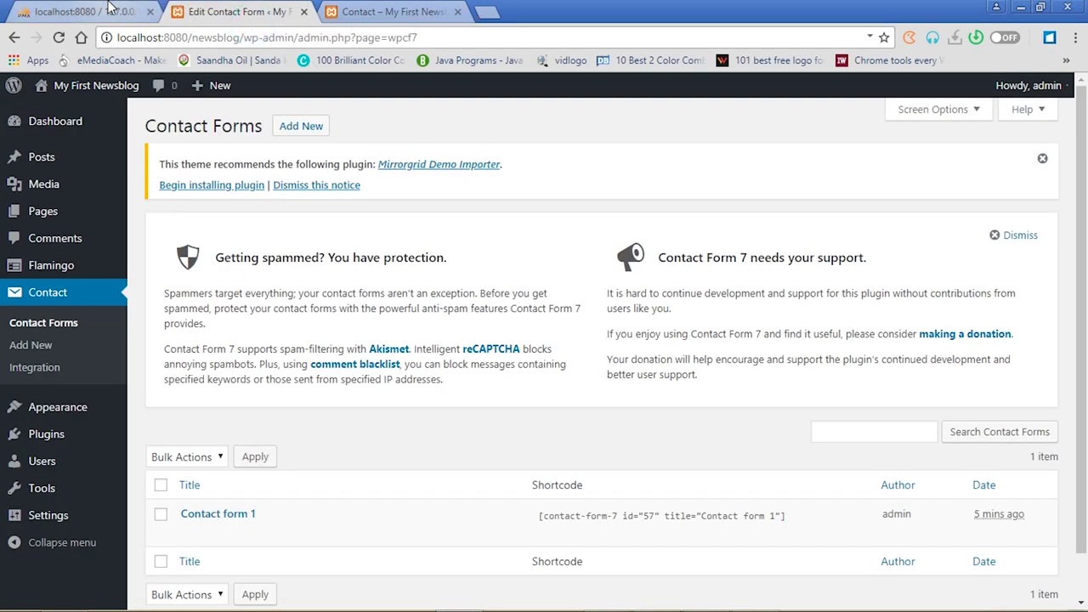
pyautogui.click(129, 9)
pyautogui.click(387, 11)
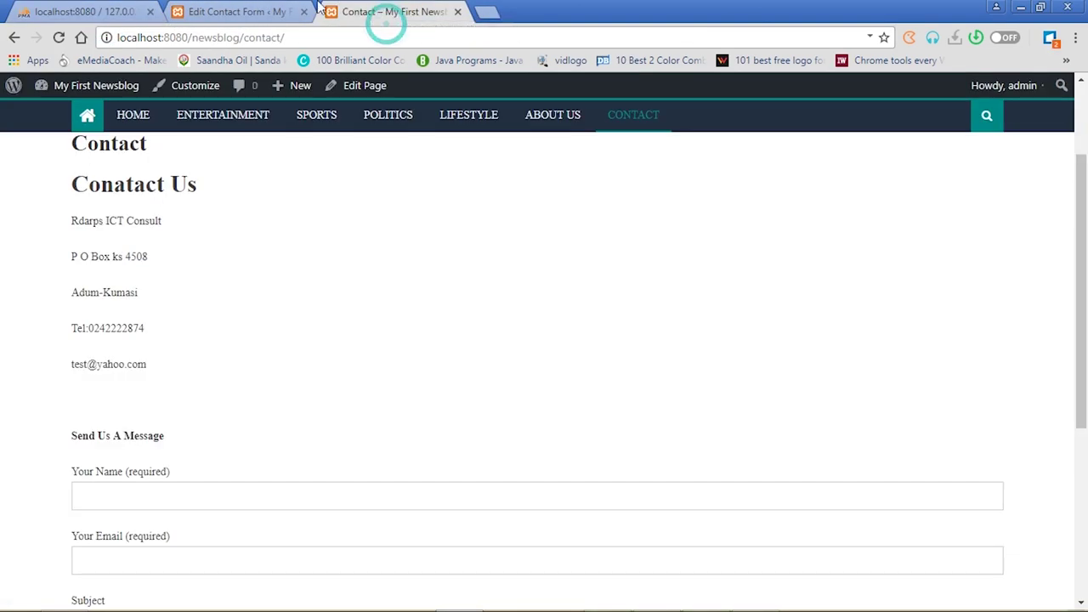
pyautogui.click(255, 11)
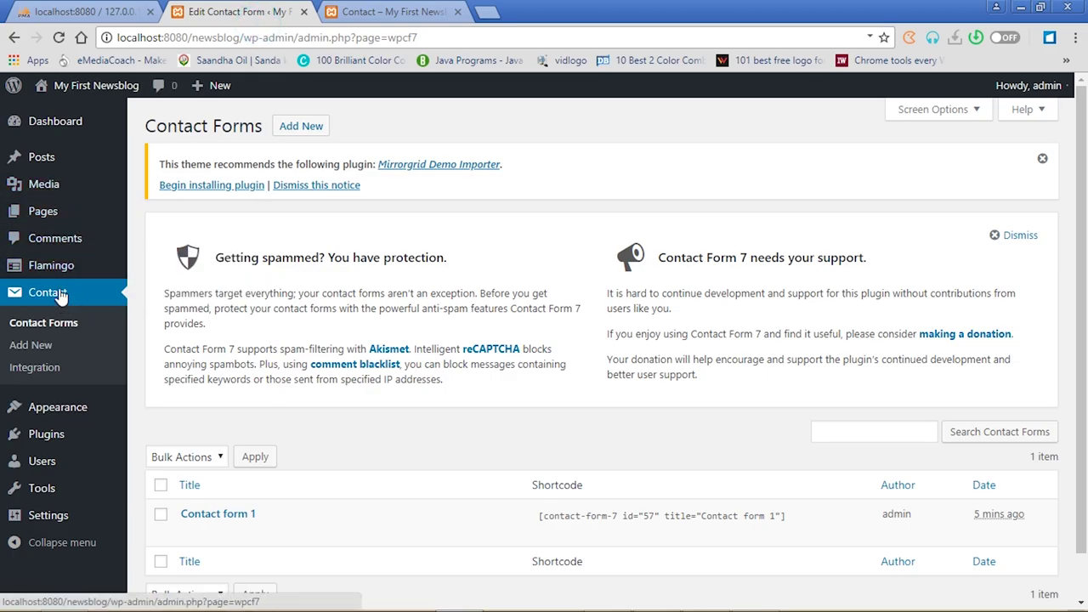
pyautogui.click(50, 211)
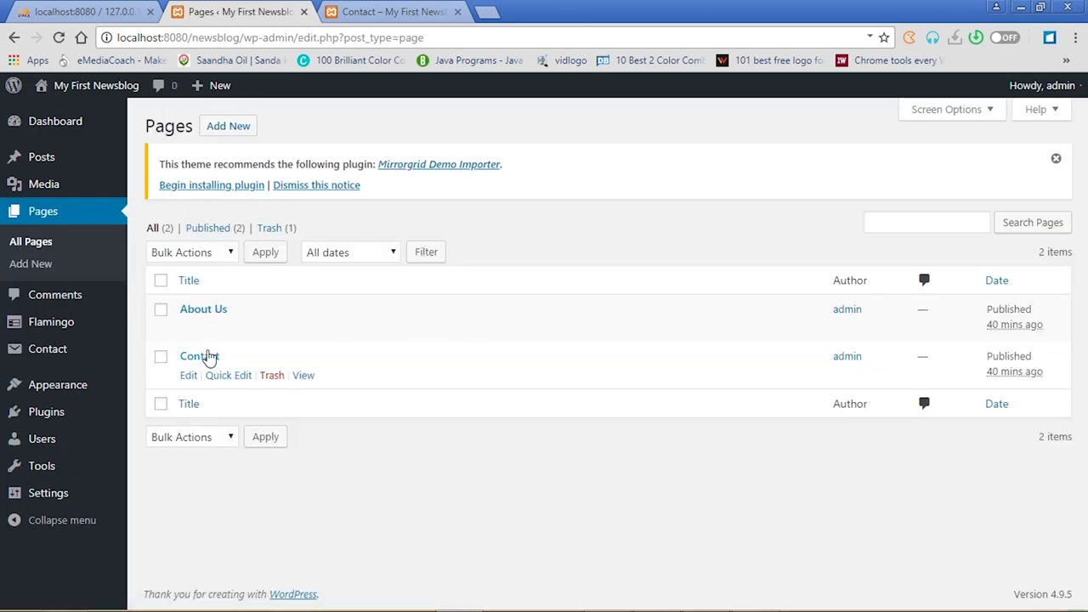
# Set the bedroom photo 14.jpg as the Contact page's featured image and update the page
pyautogui.click(207, 359)
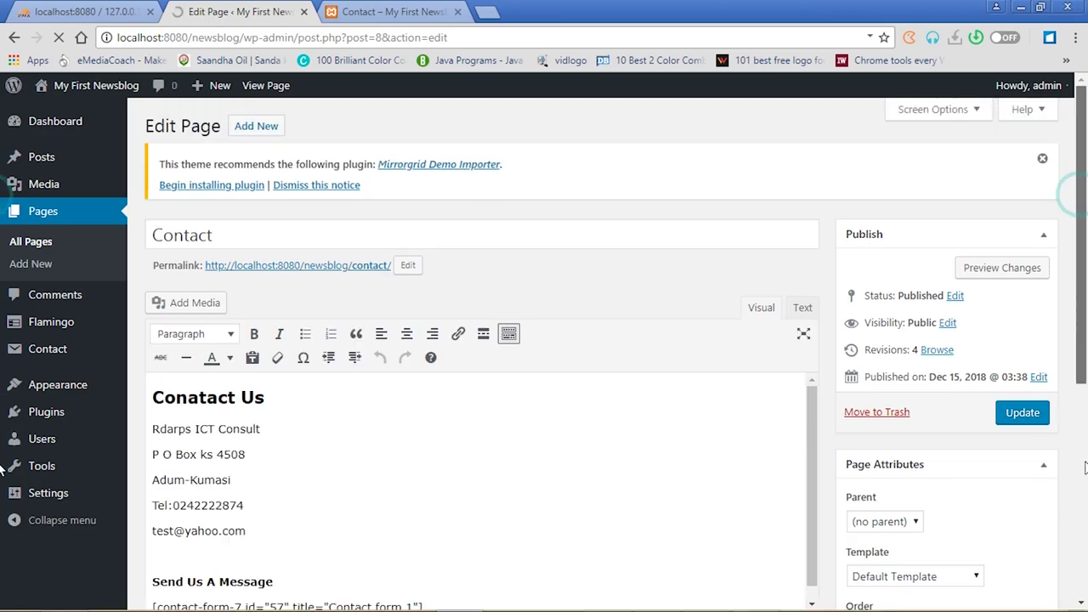
pyautogui.moveTo(1082, 201); pyautogui.dragTo(1082, 413)
pyautogui.click(887, 520)
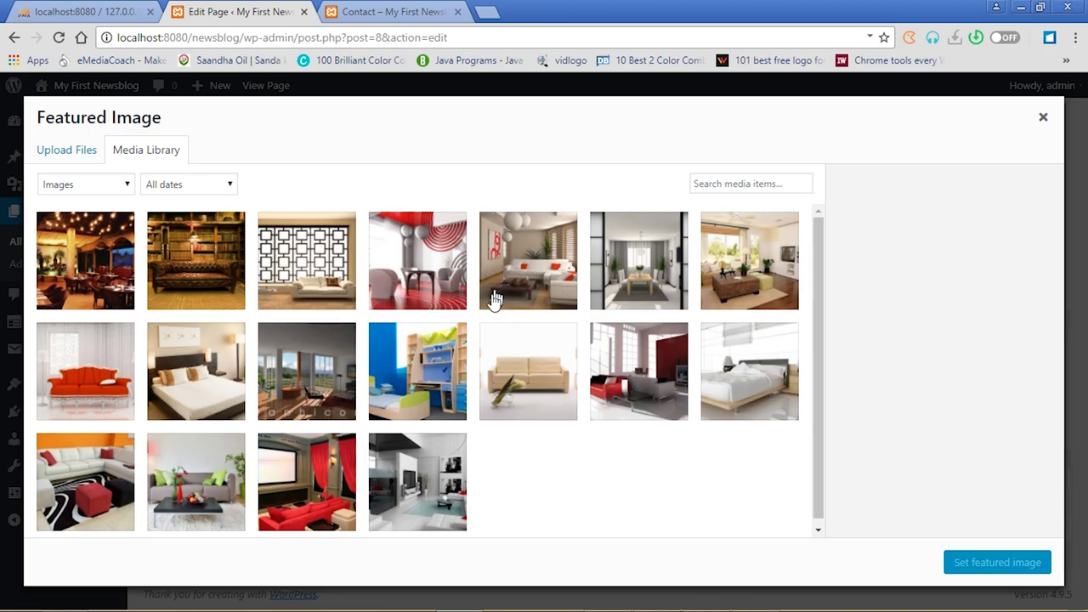
pyautogui.click(228, 385)
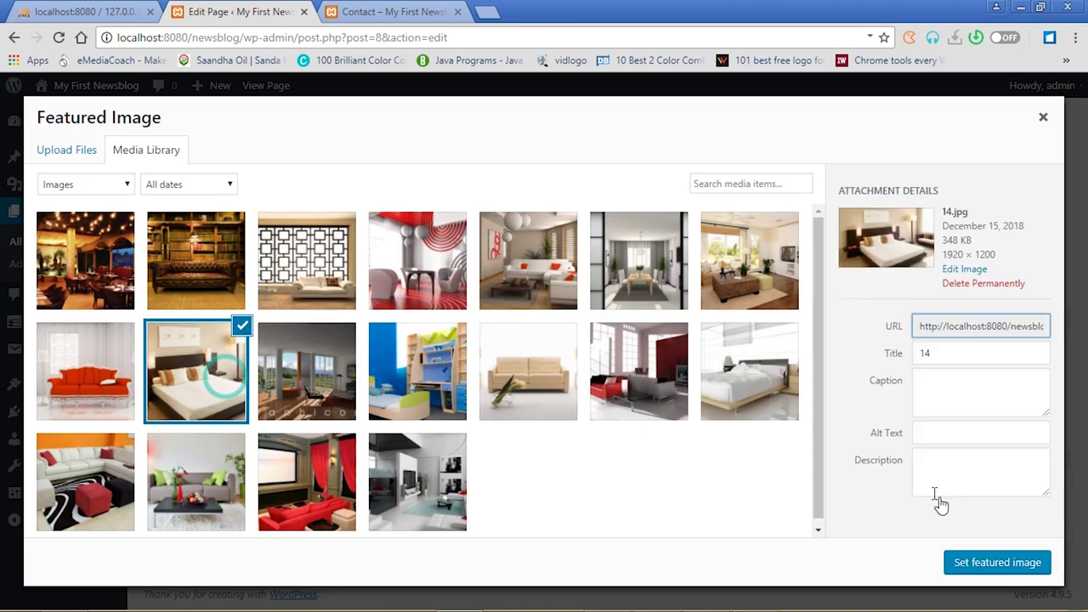
pyautogui.click(986, 563)
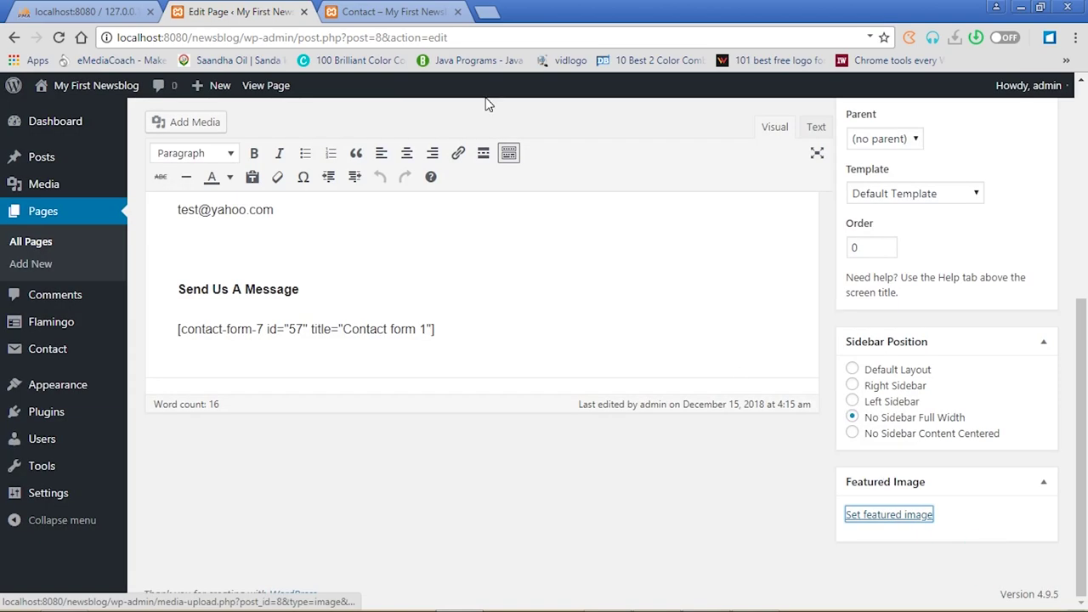
pyautogui.scroll(5, 1083, 160)
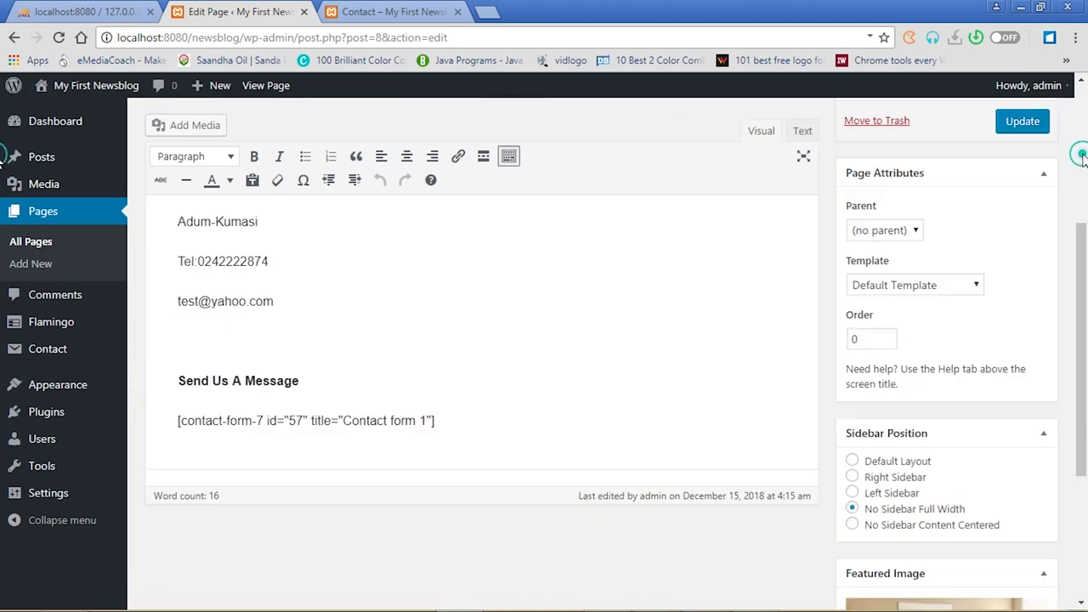
pyautogui.click(1023, 413)
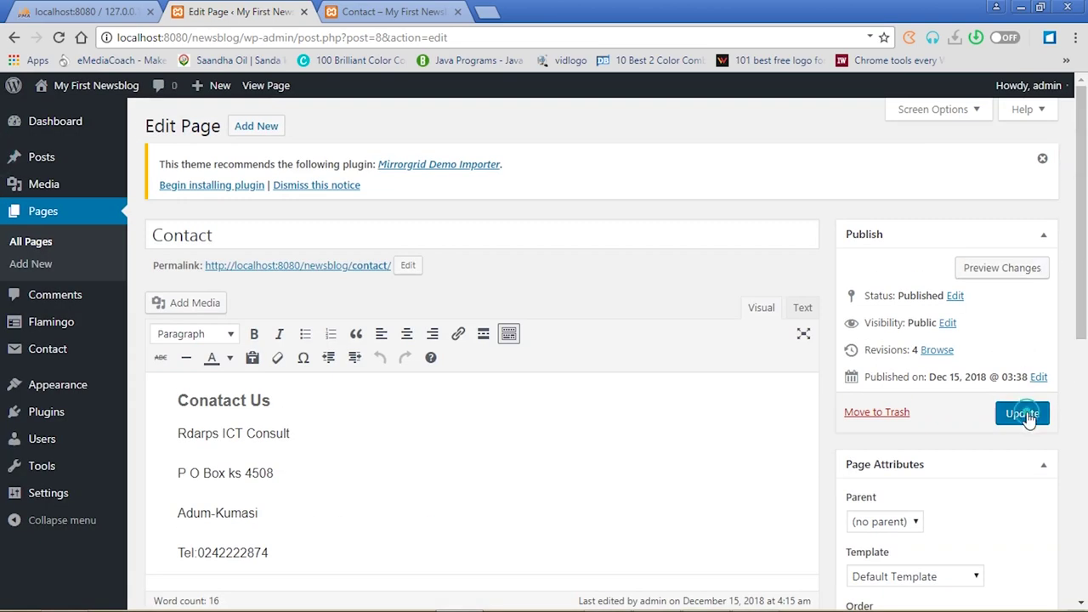
# Reload the live Contact page to check the featured image, then return to the editor
pyautogui.click(379, 8)
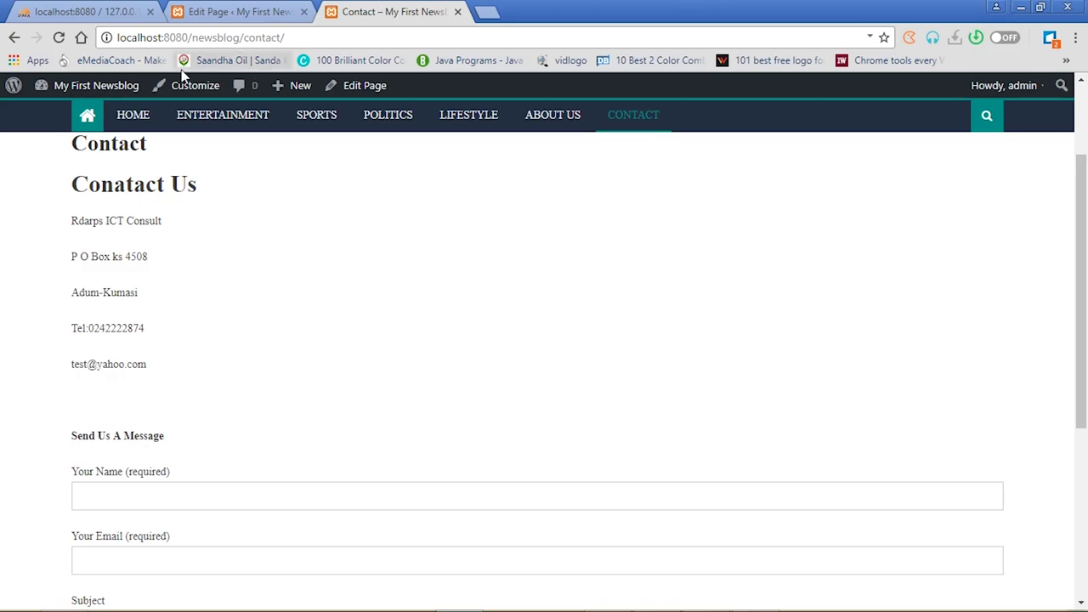
pyautogui.click(59, 39)
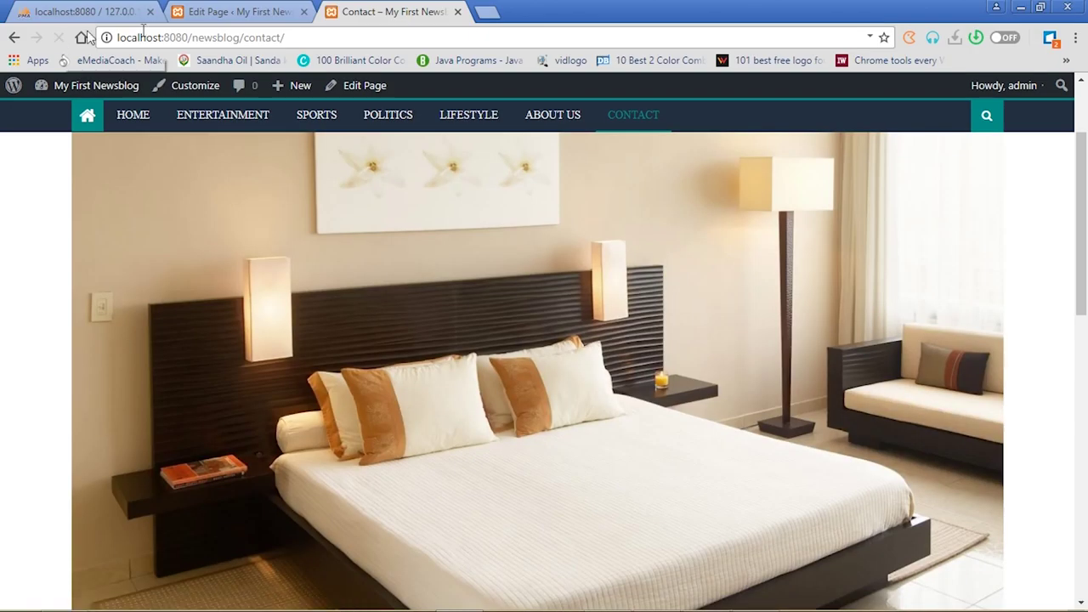
pyautogui.moveTo(1081, 167); pyautogui.dragTo(1085, 290)
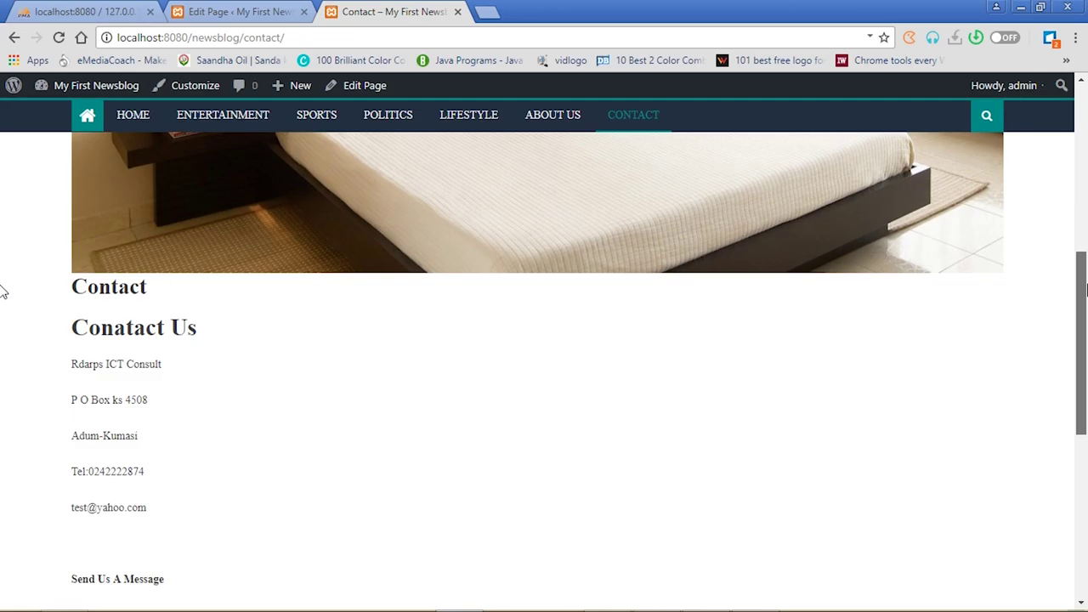
pyautogui.scroll(3, 3, 289)
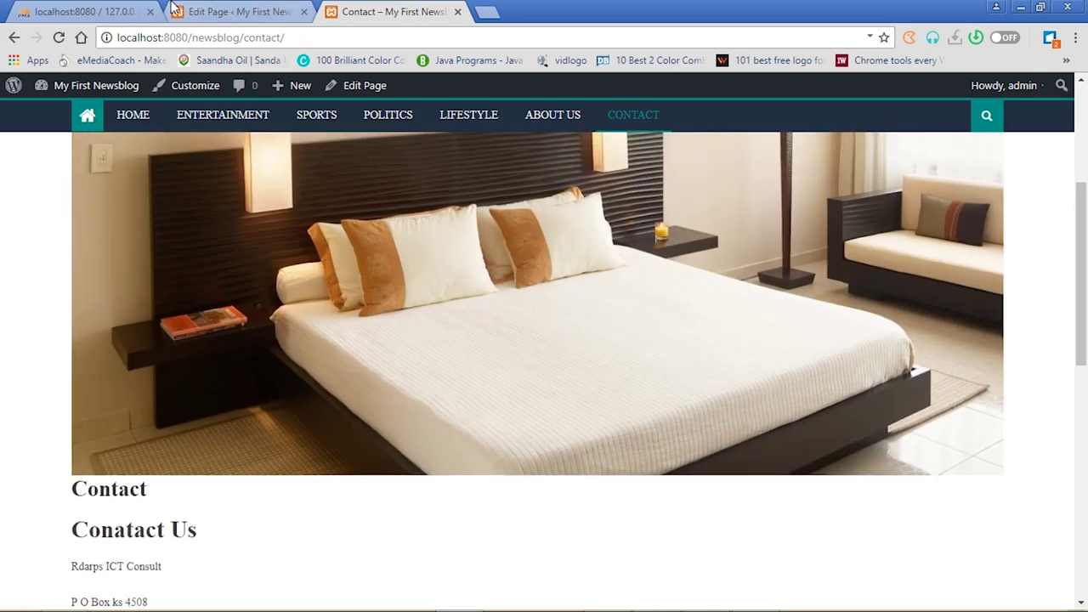
pyautogui.click(226, 8)
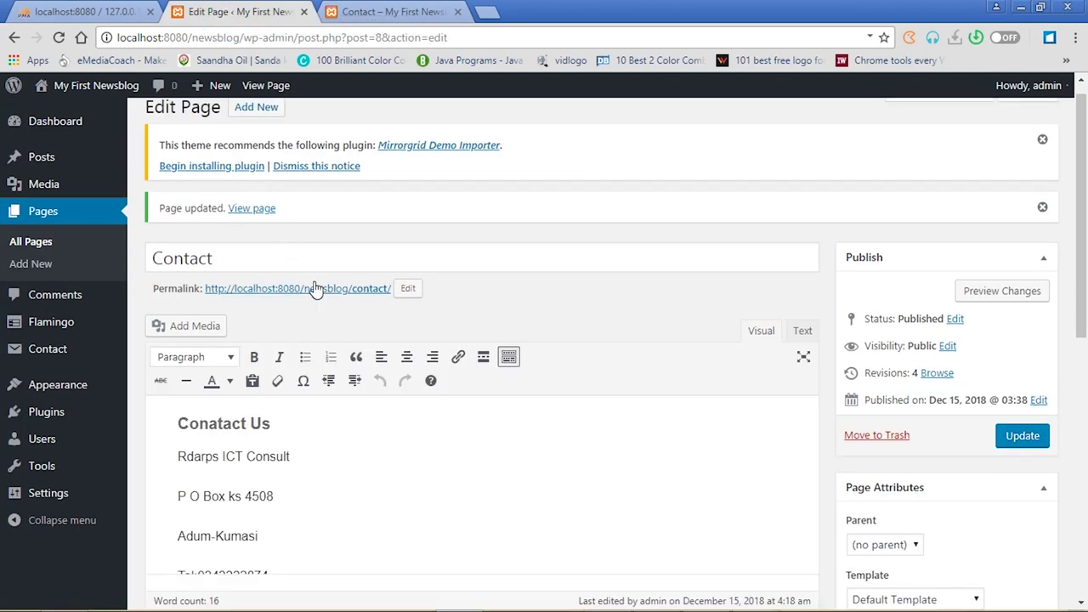
pyautogui.scroll(-5, 4, 294)
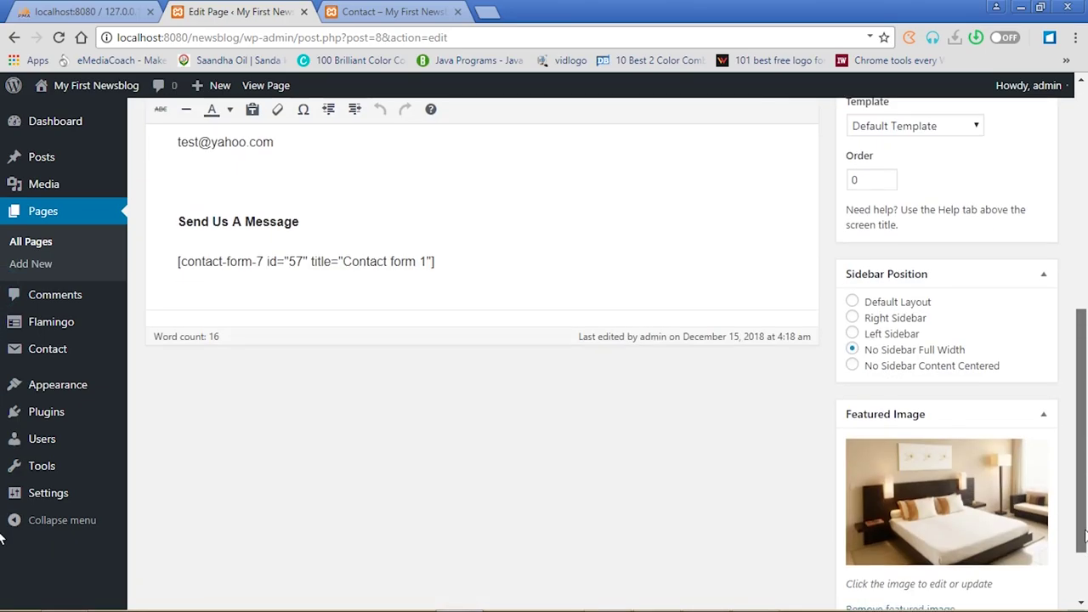
pyautogui.scroll(-1, 1085, 534)
# Upload contact-details-3381225_1280 from E: > IT OFFICE > WEB DESIGN > Project > Asante as the featured image
pyautogui.click(948, 455)
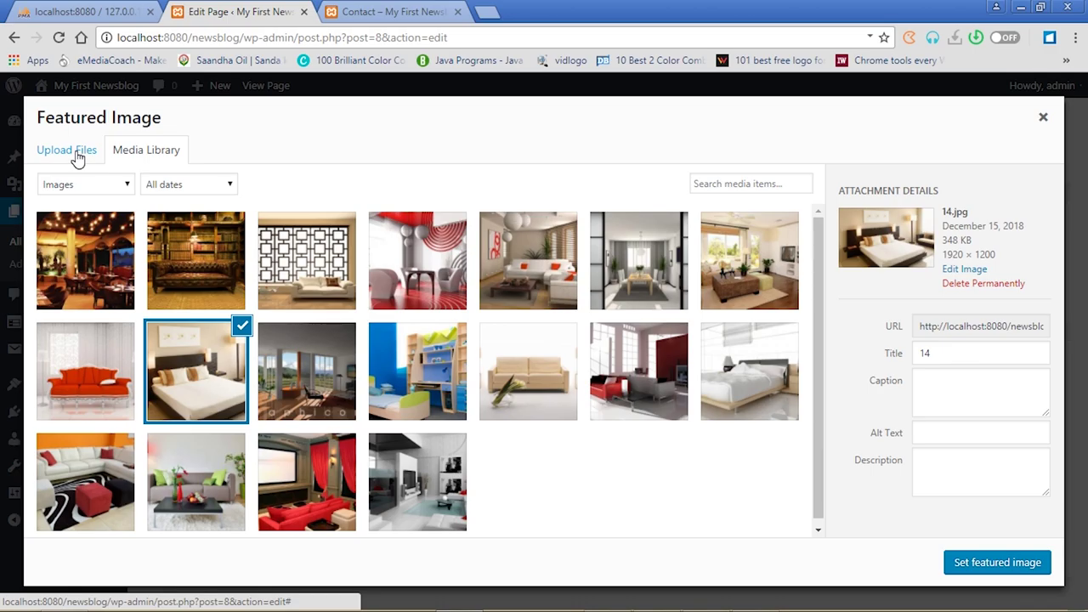
pyautogui.click(77, 159)
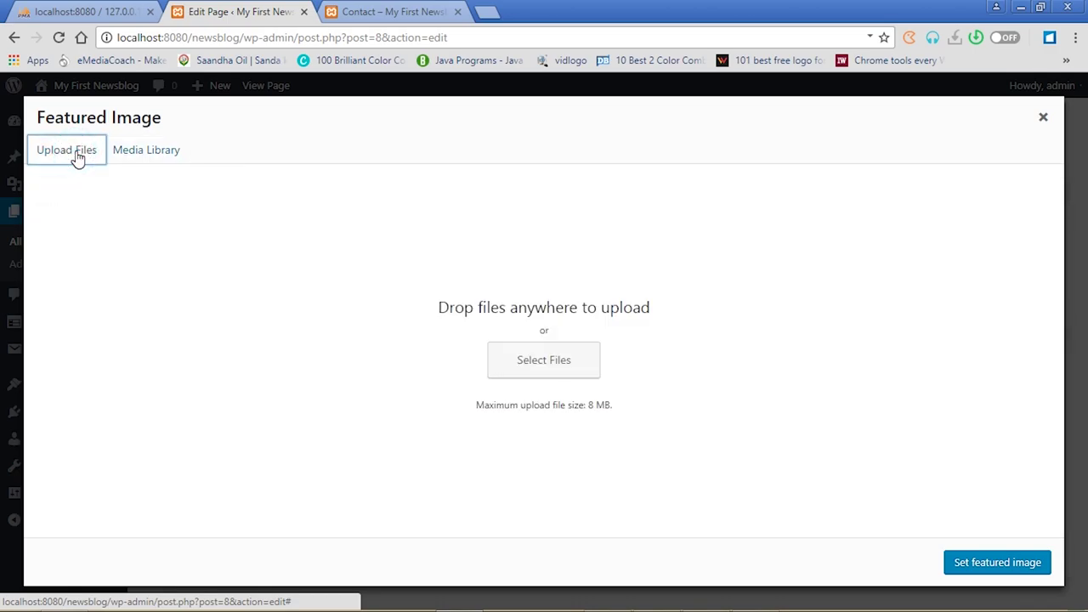
pyautogui.click(554, 352)
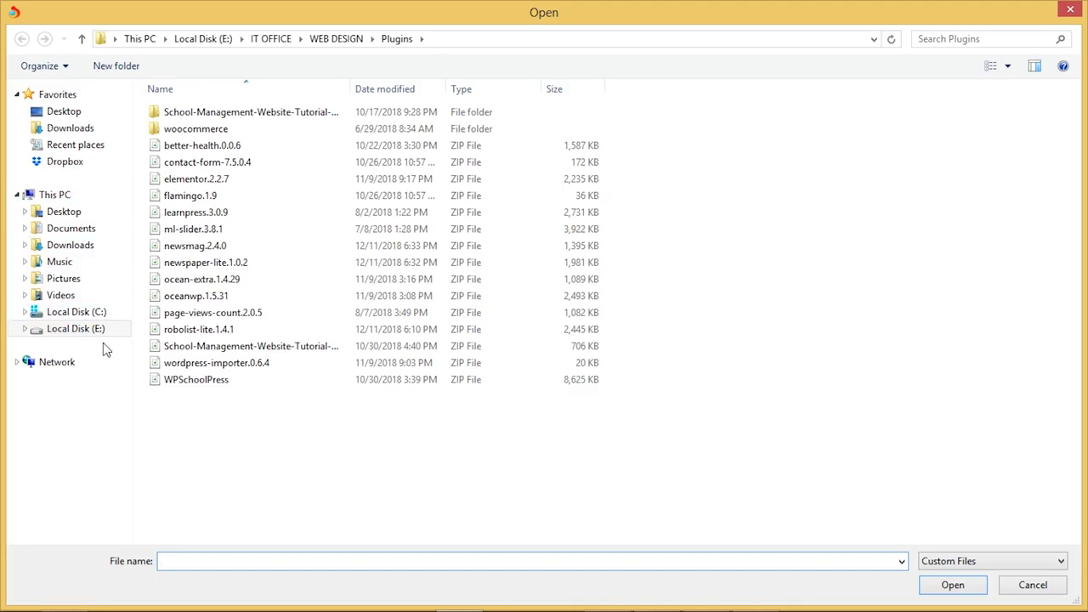
pyautogui.click(82, 328)
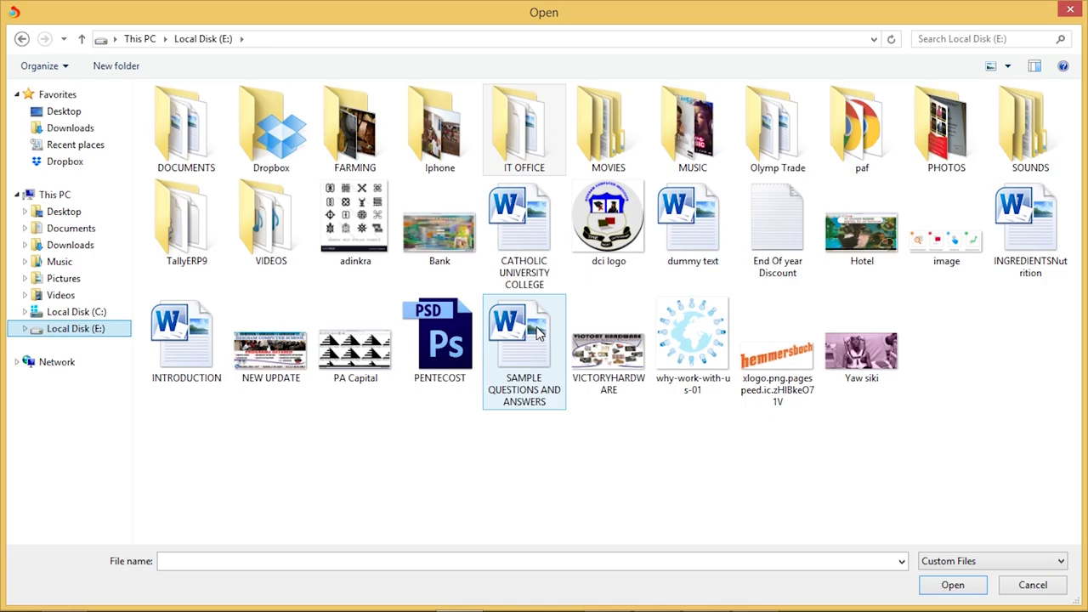
pyautogui.doubleClick(532, 143)
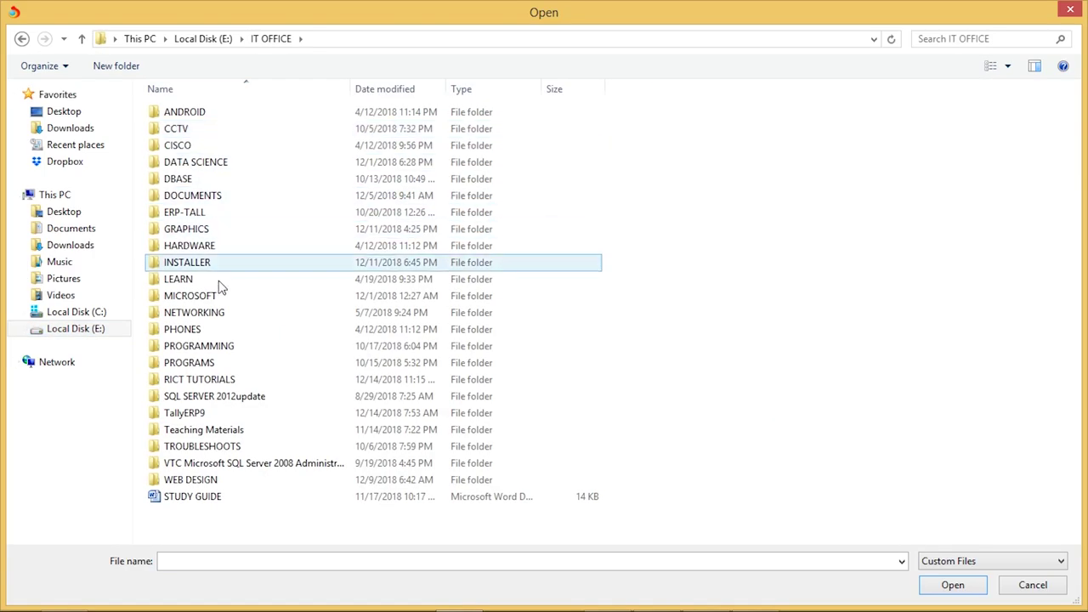
pyautogui.doubleClick(191, 480)
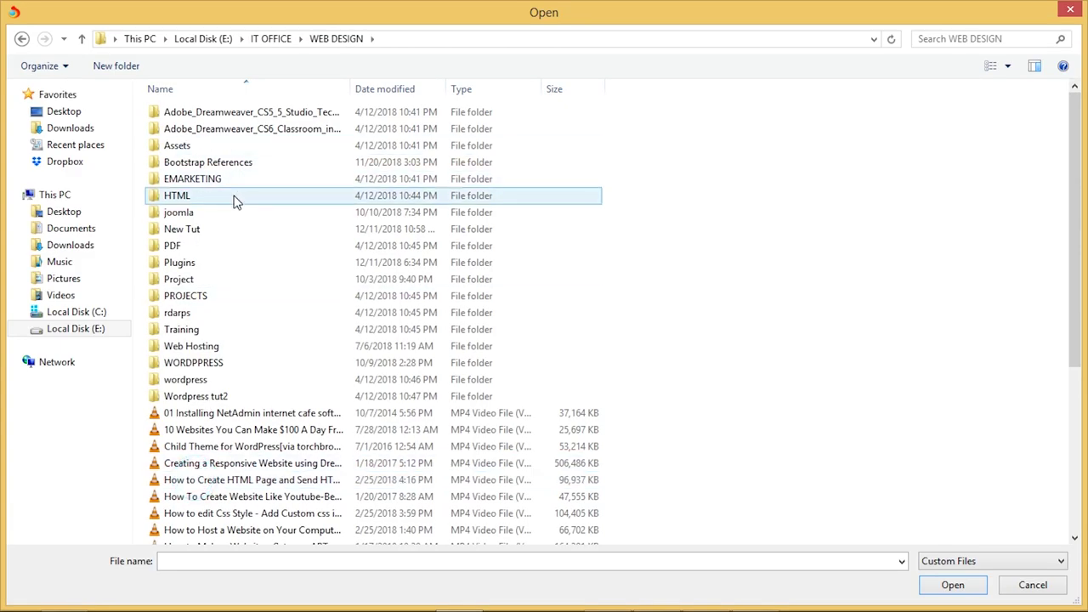
pyautogui.doubleClick(206, 282)
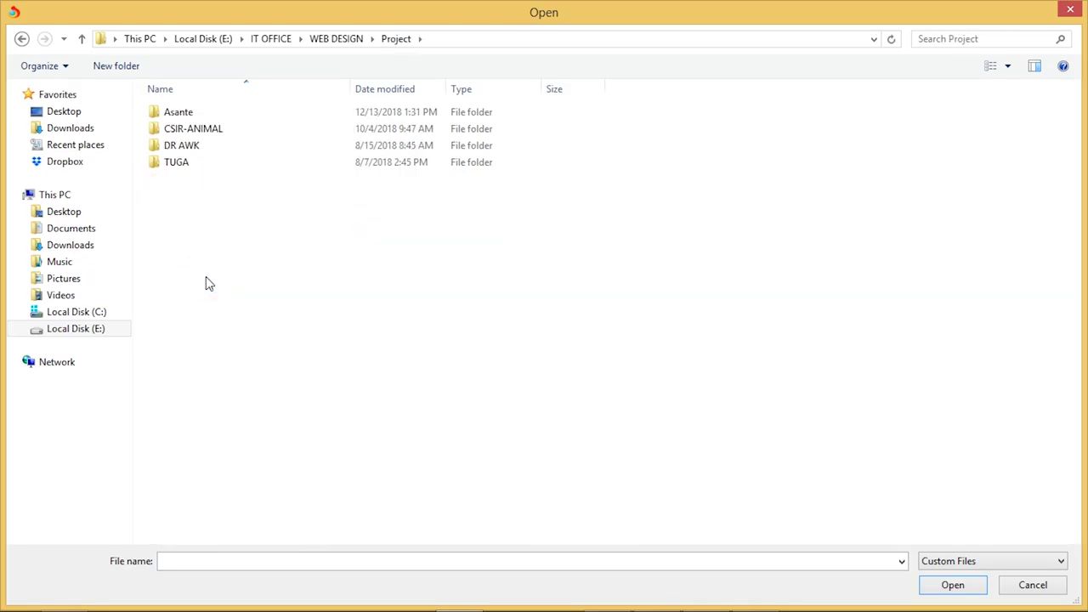
pyautogui.doubleClick(186, 117)
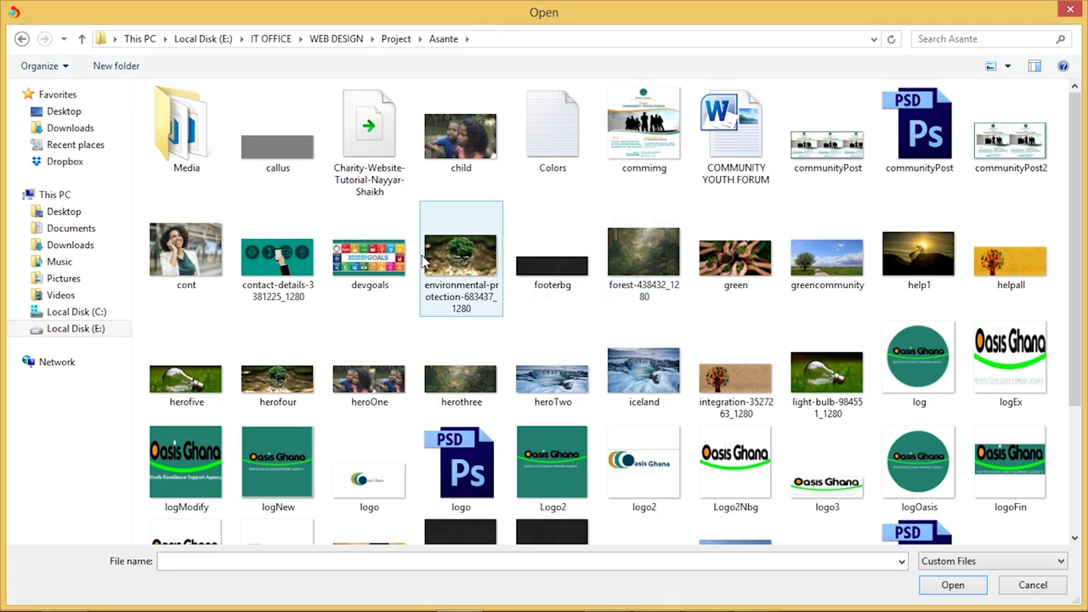
pyautogui.doubleClick(278, 255)
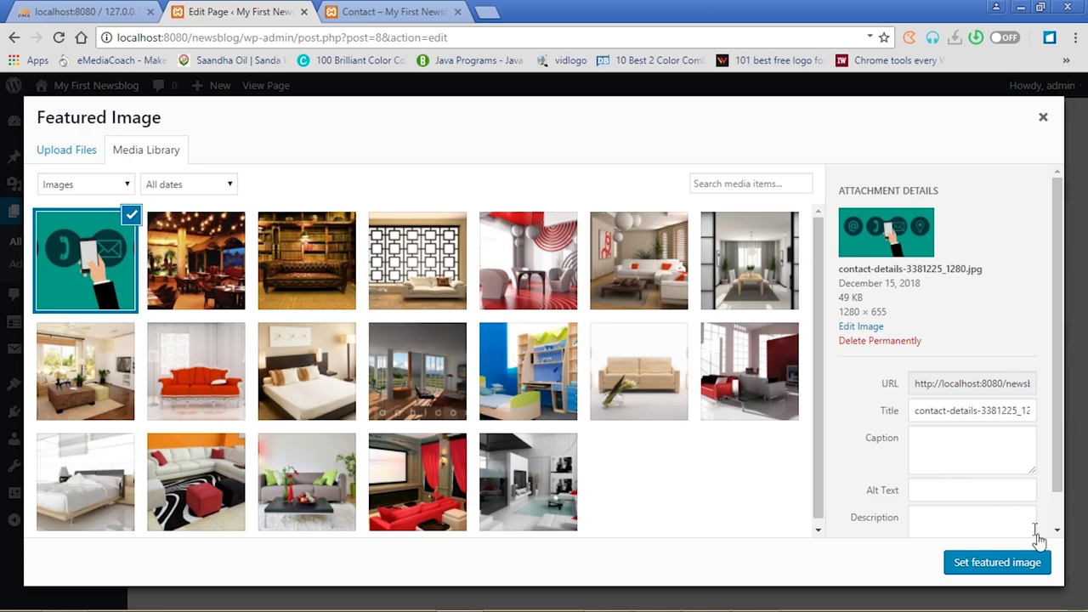
pyautogui.click(998, 563)
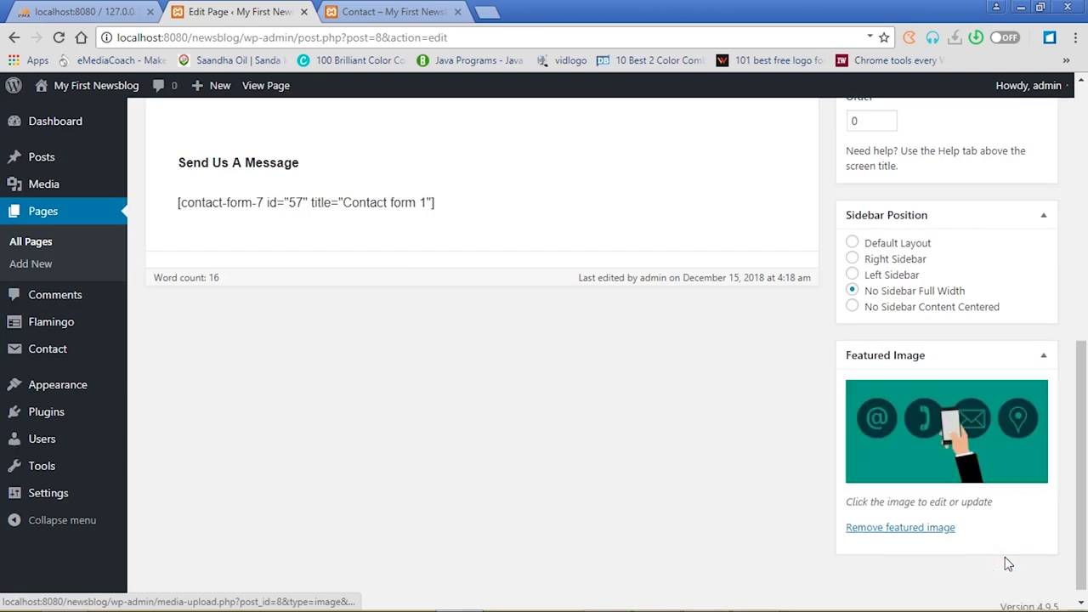
pyautogui.scroll(5, 1082, 376)
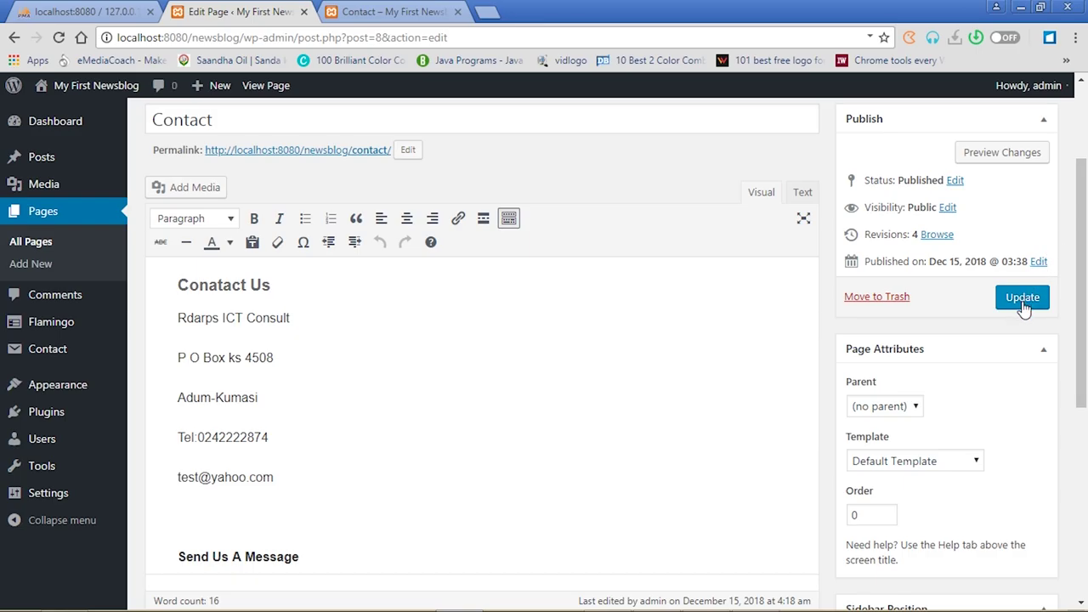
# Update the Contact page and reload the live page to see the teal illustration
pyautogui.click(1023, 297)
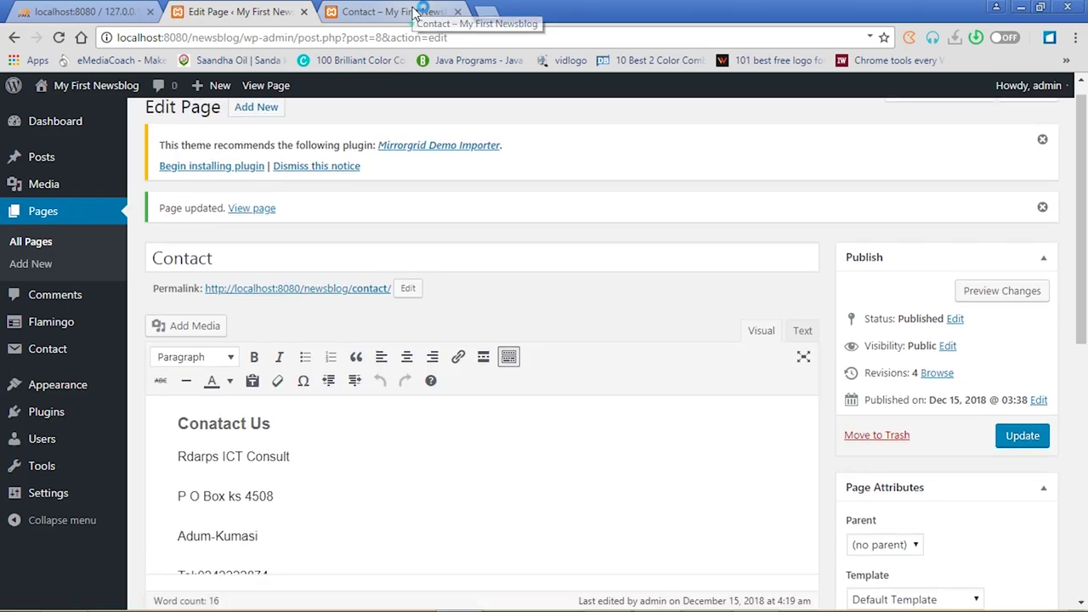
pyautogui.click(416, 11)
pyautogui.click(60, 38)
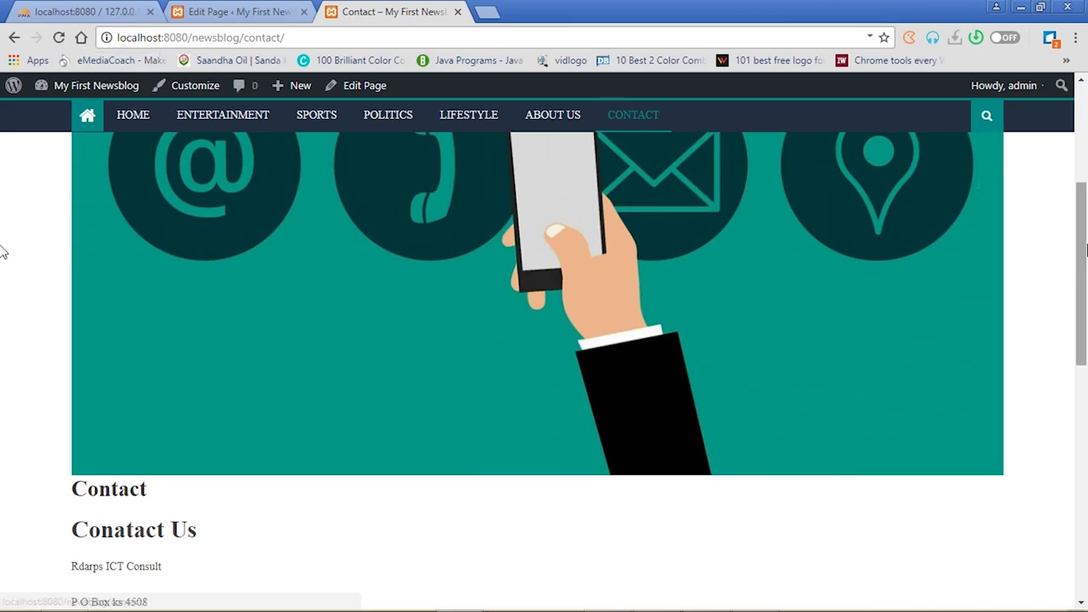
pyautogui.moveTo(1083, 248); pyautogui.dragTo(1083, 174)
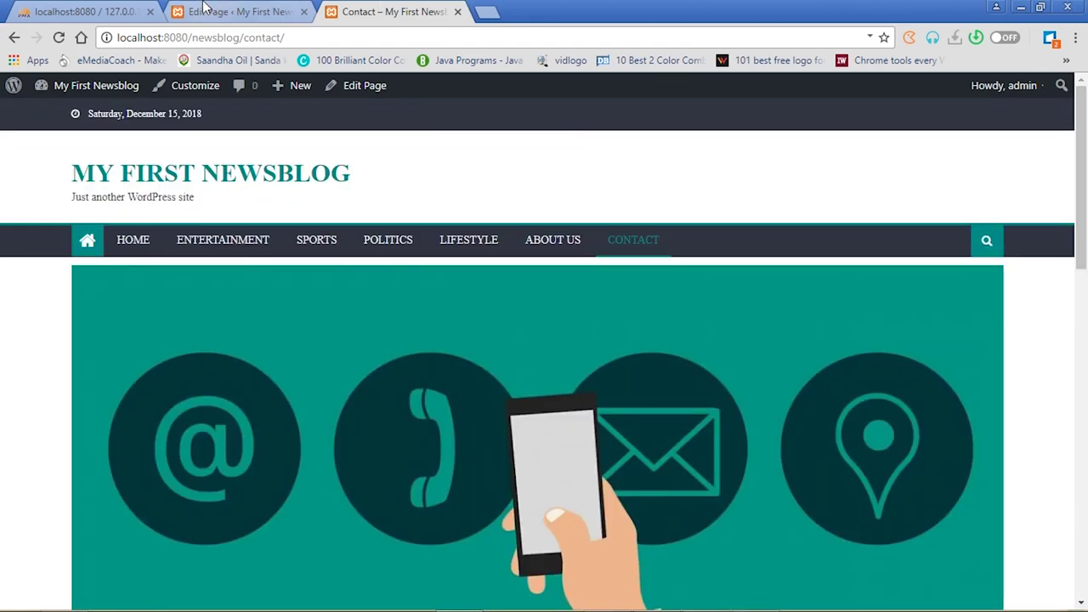
# Recheck the live Contact page's header image once more, ending back in the page editor
pyautogui.click(204, 10)
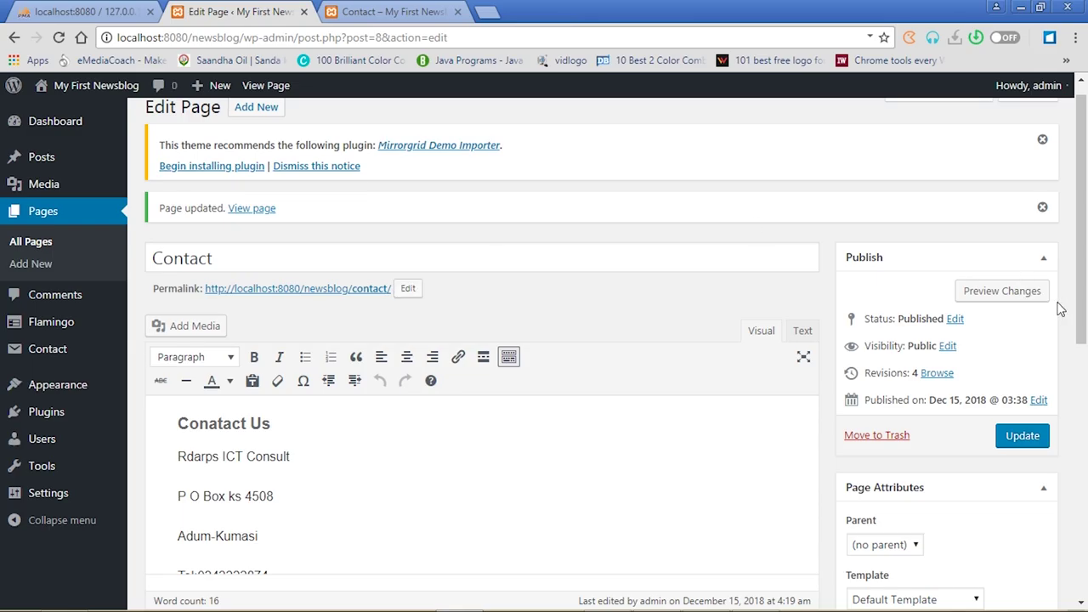
pyautogui.moveTo(1083, 305); pyautogui.dragTo(1084, 387)
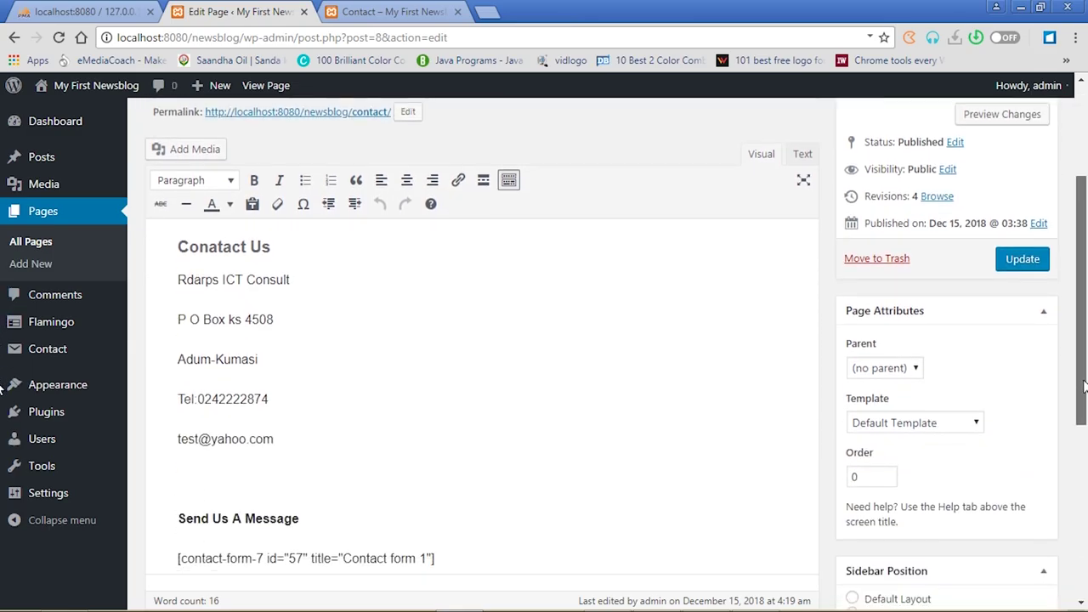
pyautogui.moveTo(1083, 387); pyautogui.dragTo(1083, 293)
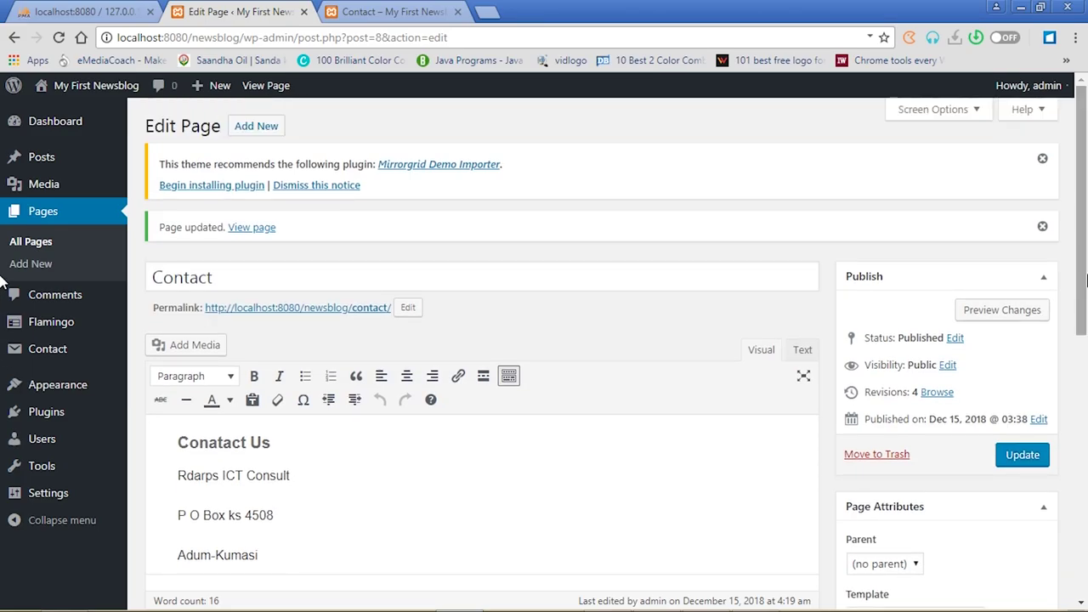
pyautogui.click(405, 7)
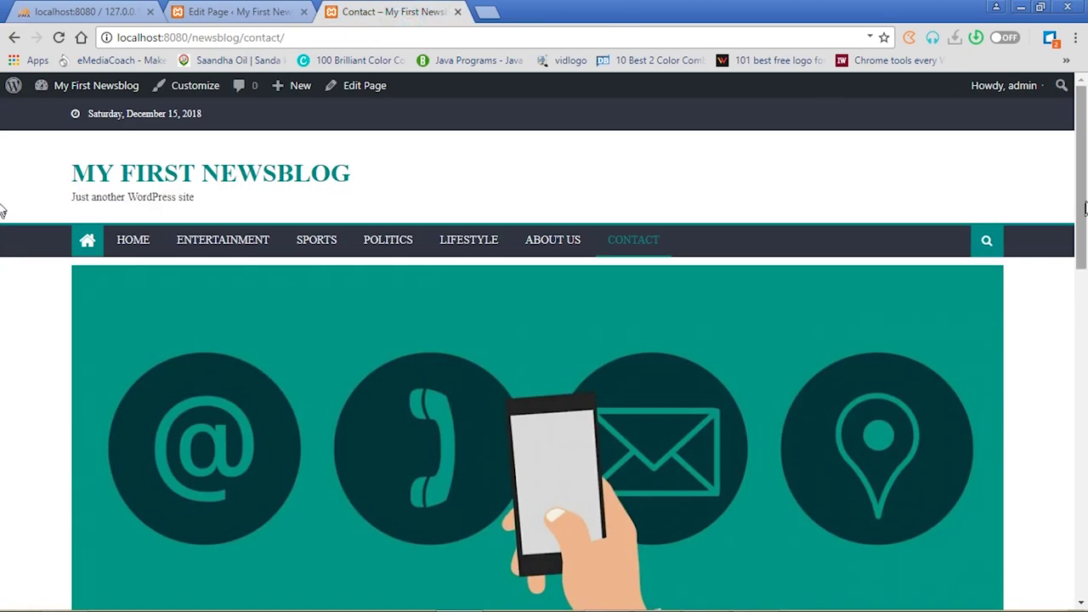
pyautogui.scroll(-5, 3, 364)
pyautogui.scroll(5, 4, 364)
pyautogui.click(233, 12)
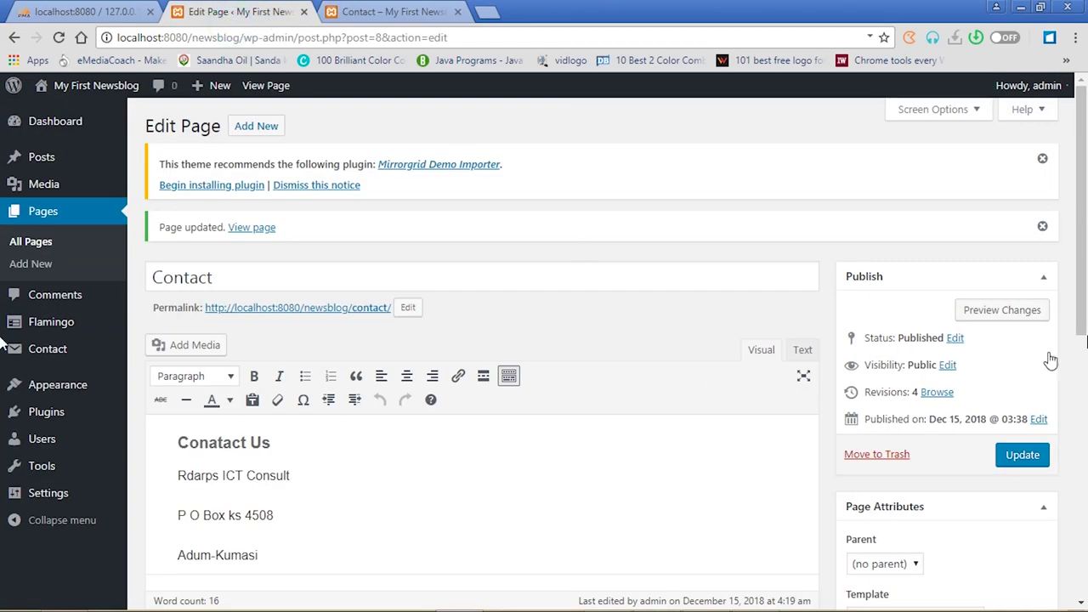
pyautogui.moveTo(1083, 322); pyautogui.dragTo(1084, 581)
# Remove the Contact page's featured image and dismiss both notices on the Contact Forms list
pyautogui.click(900, 519)
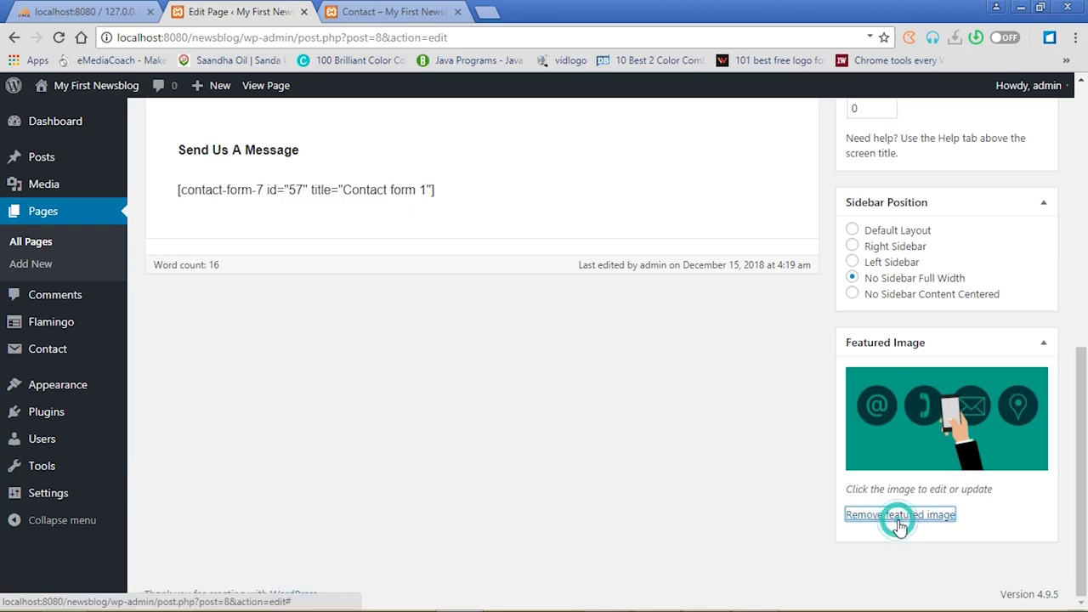
pyautogui.moveTo(1083, 411); pyautogui.dragTo(1087, 242)
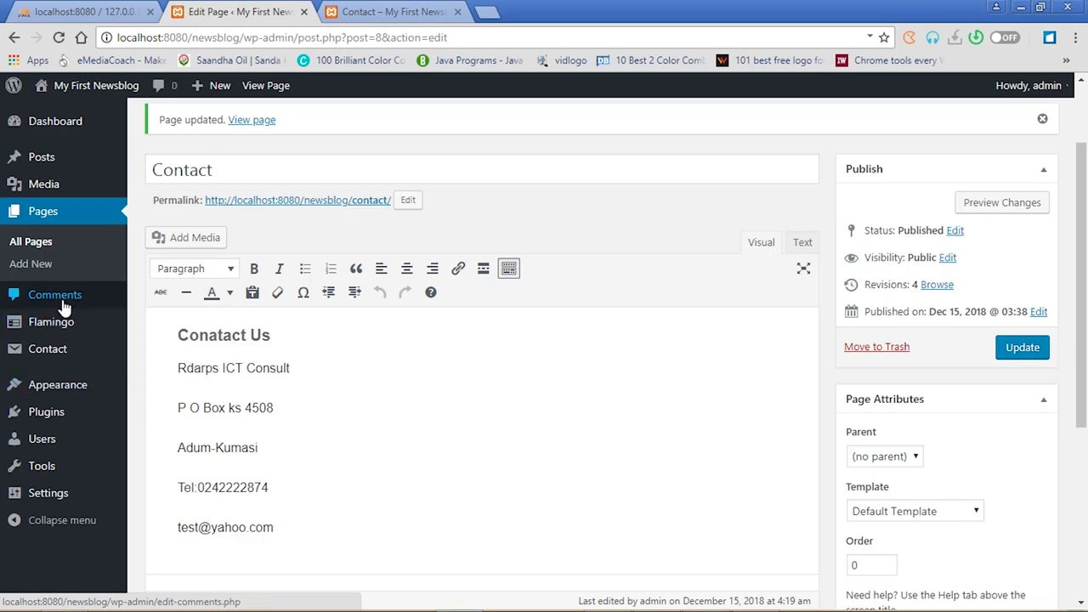
pyautogui.click(51, 354)
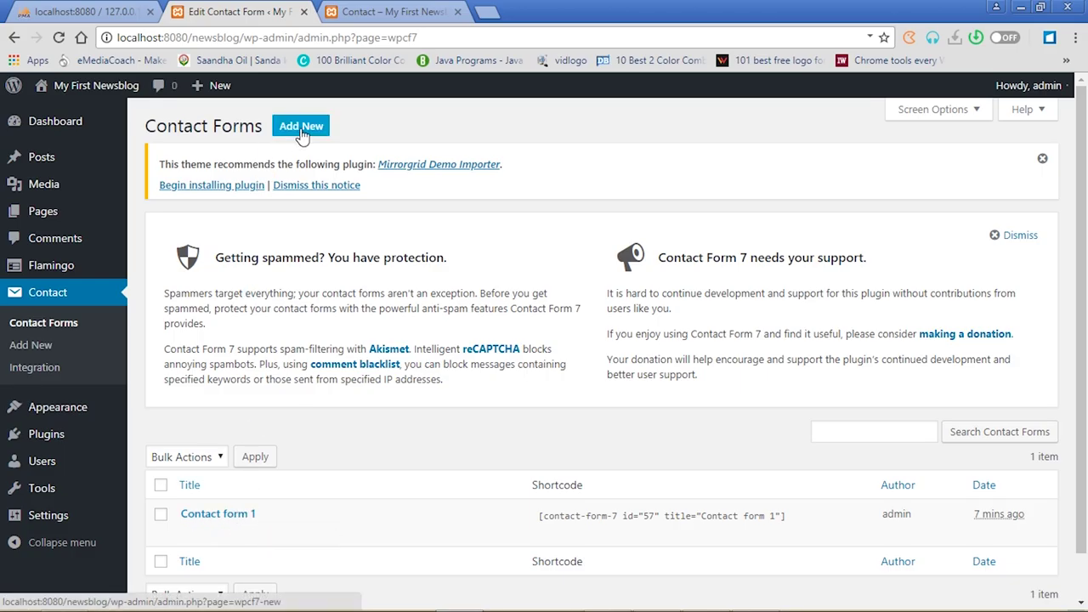
pyautogui.click(997, 236)
pyautogui.click(1056, 160)
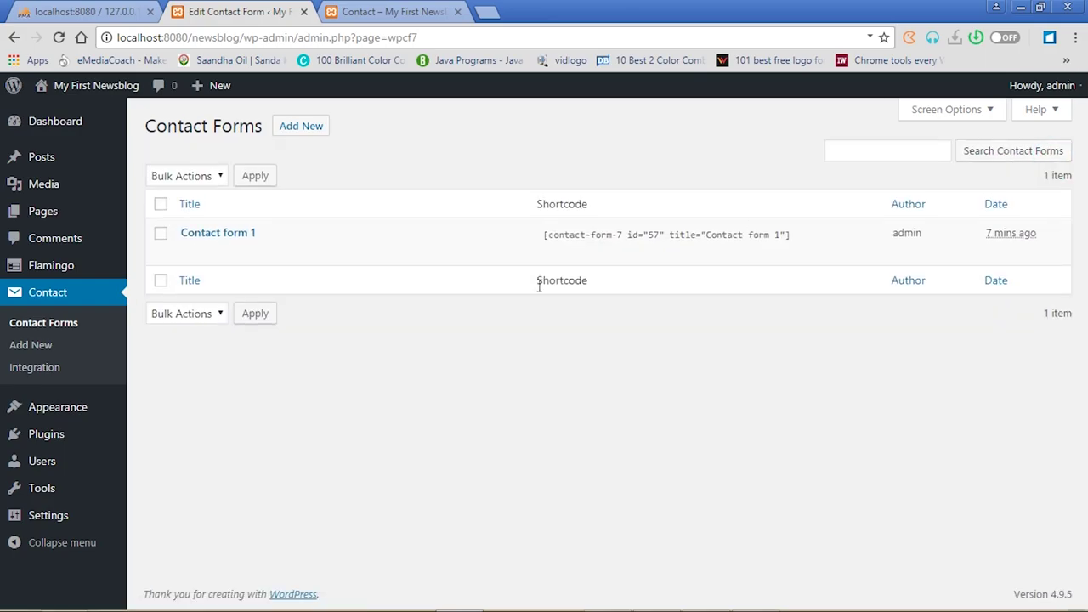
pyautogui.click(411, 13)
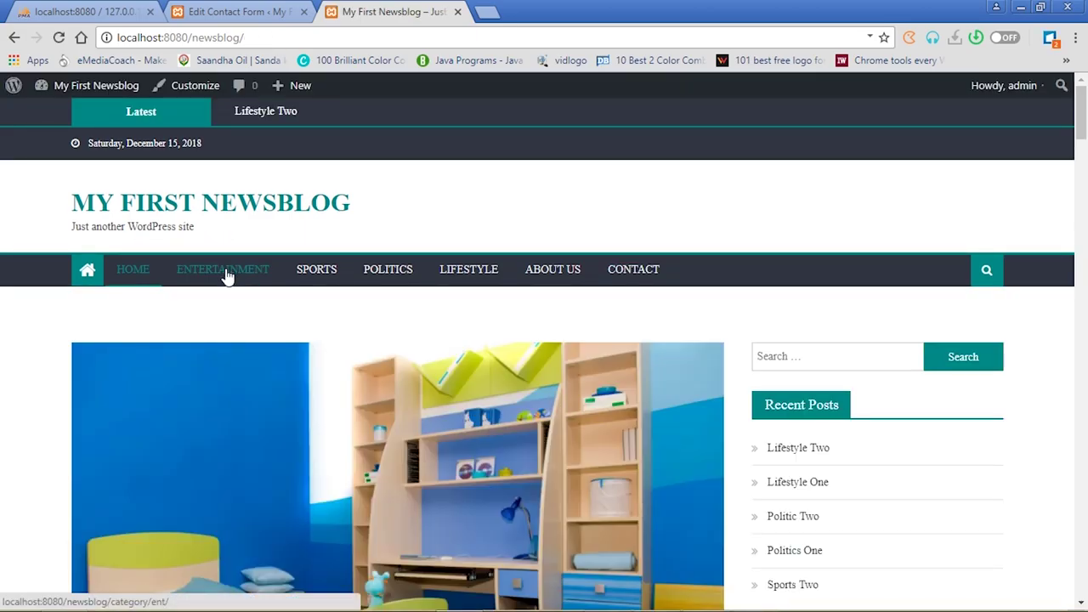
# Browse the live site's Entertainment, Sports and About Us pages, then return to the Contact Forms admin list
pyautogui.click(230, 11)
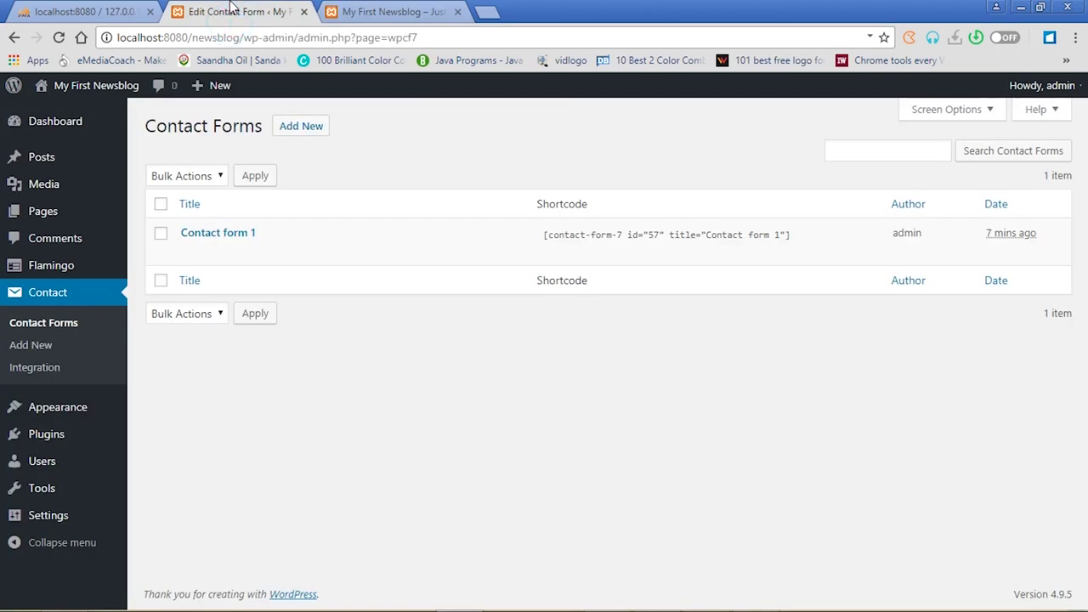
pyautogui.click(398, 12)
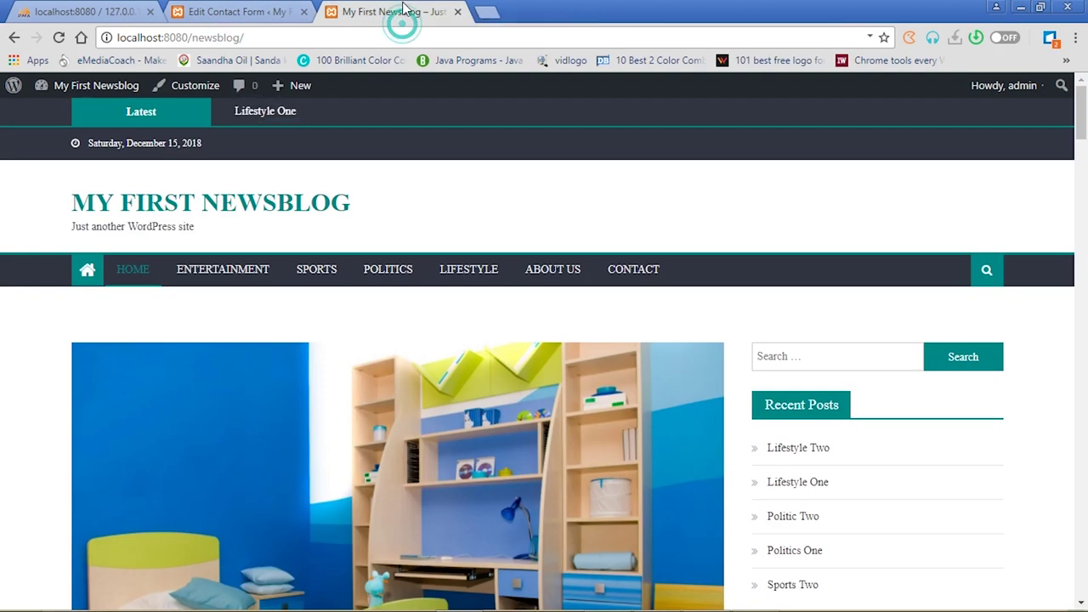
pyautogui.click(224, 270)
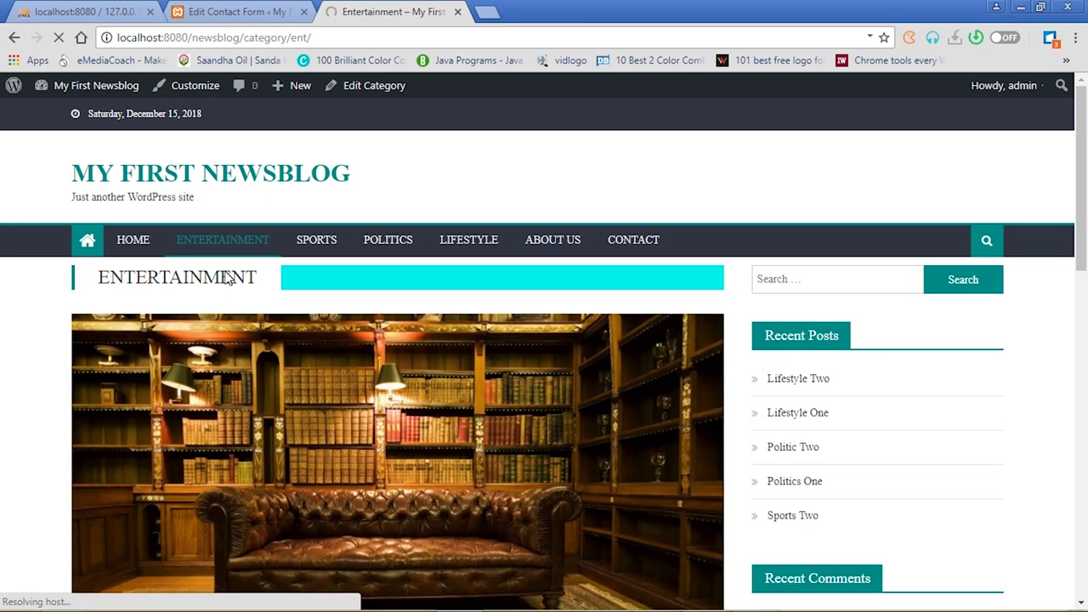
pyautogui.click(316, 241)
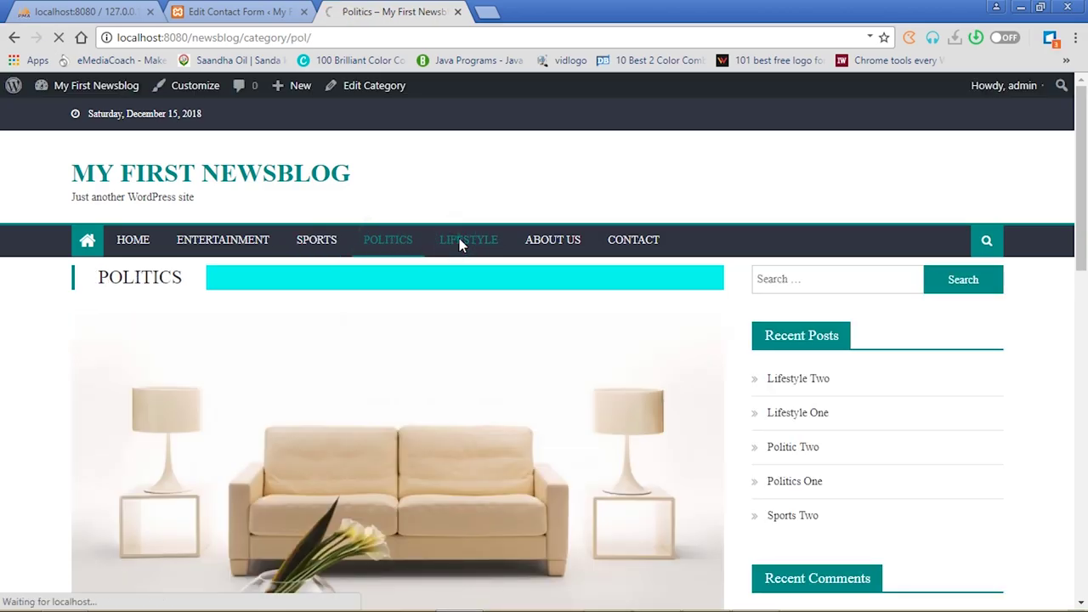
pyautogui.click(562, 246)
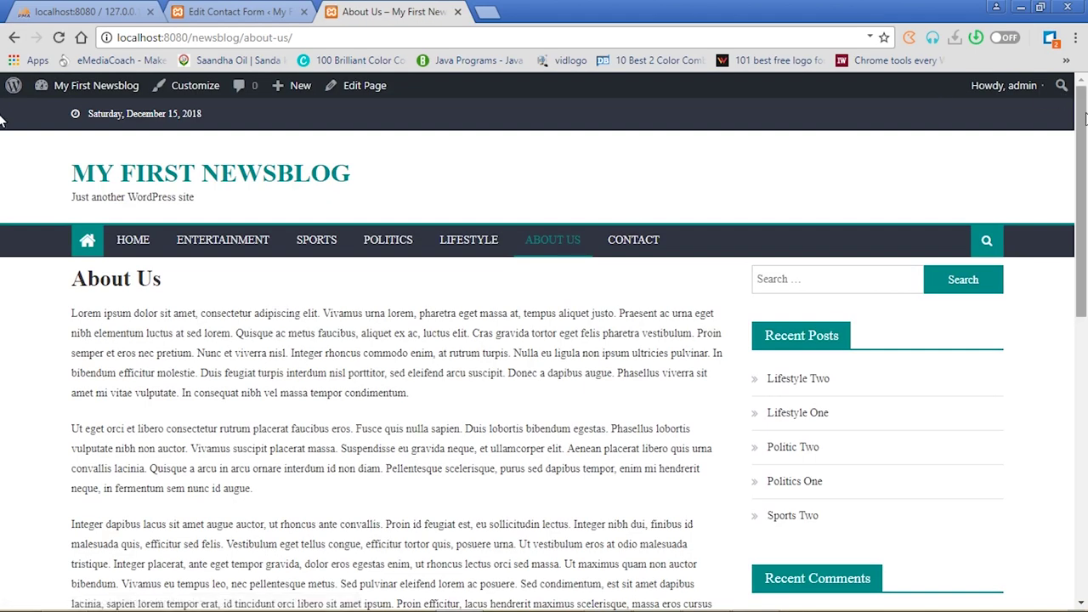
pyautogui.moveTo(1082, 128); pyautogui.dragTo(1085, 64)
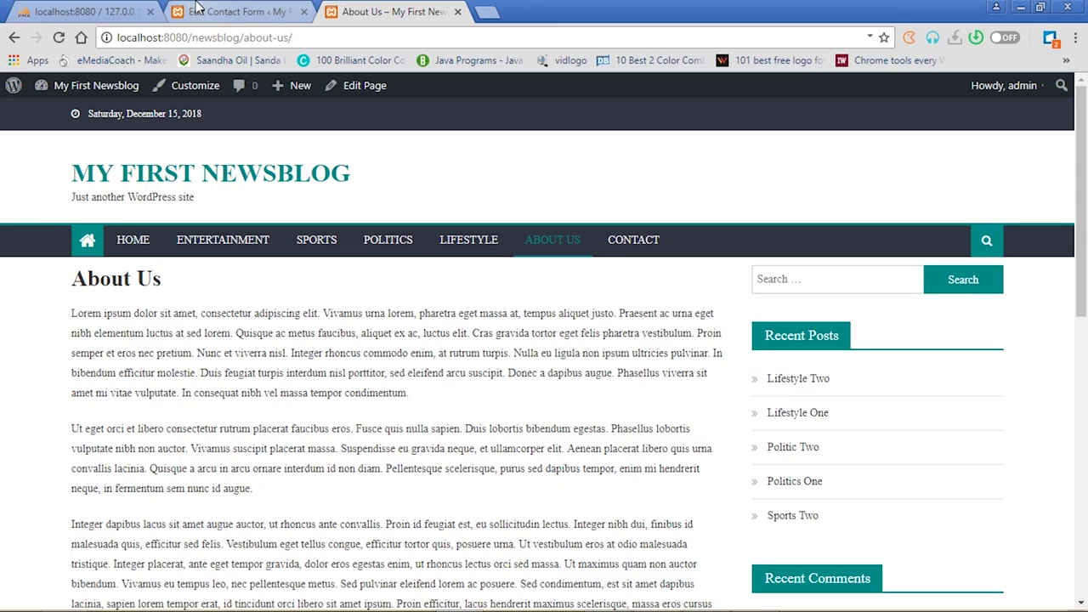
pyautogui.click(208, 12)
pyautogui.moveTo(57, 414)
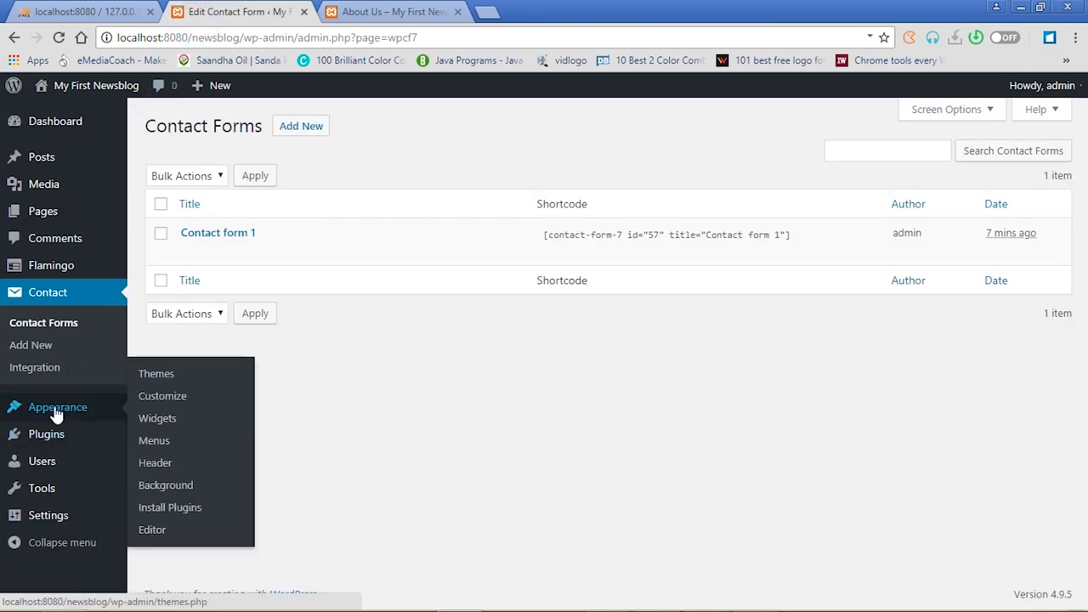
# Open the Customizer's General Settings > Site Identity panel, showing title My First Newsblog
pyautogui.click(171, 401)
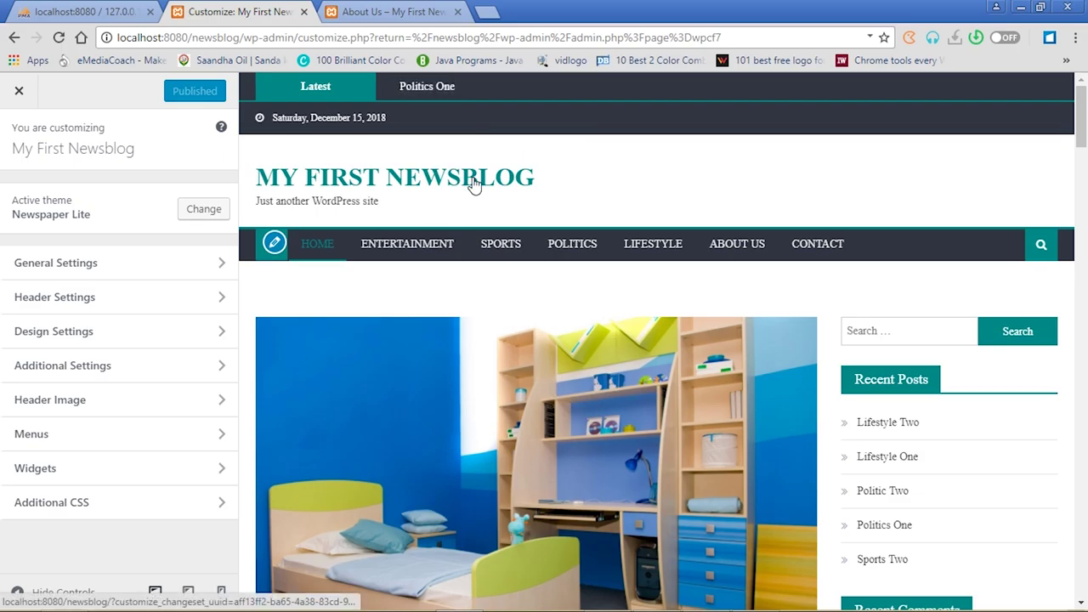
pyautogui.click(223, 269)
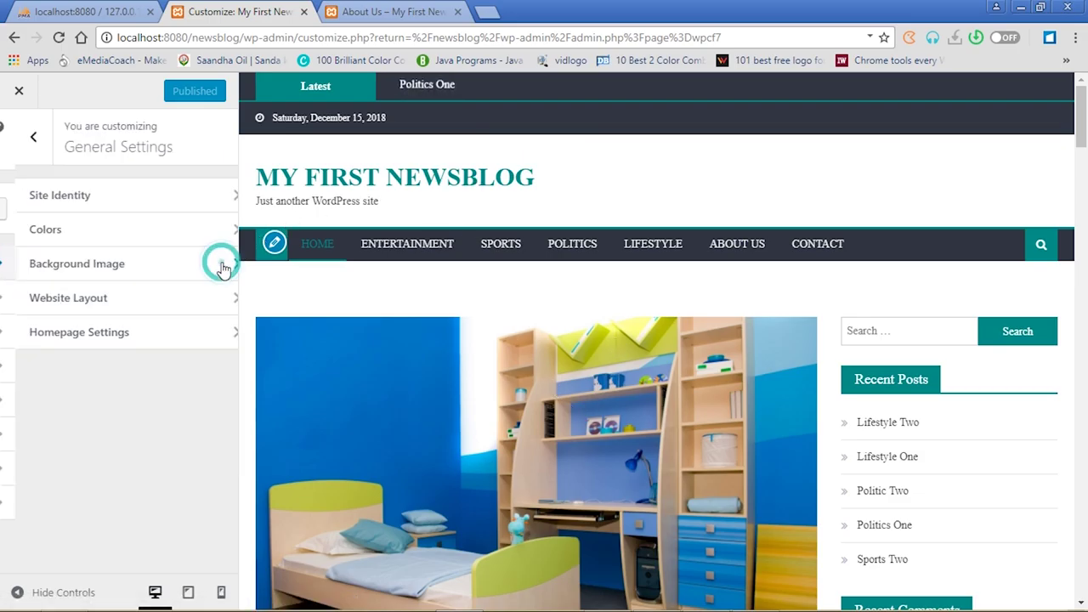
pyautogui.click(228, 195)
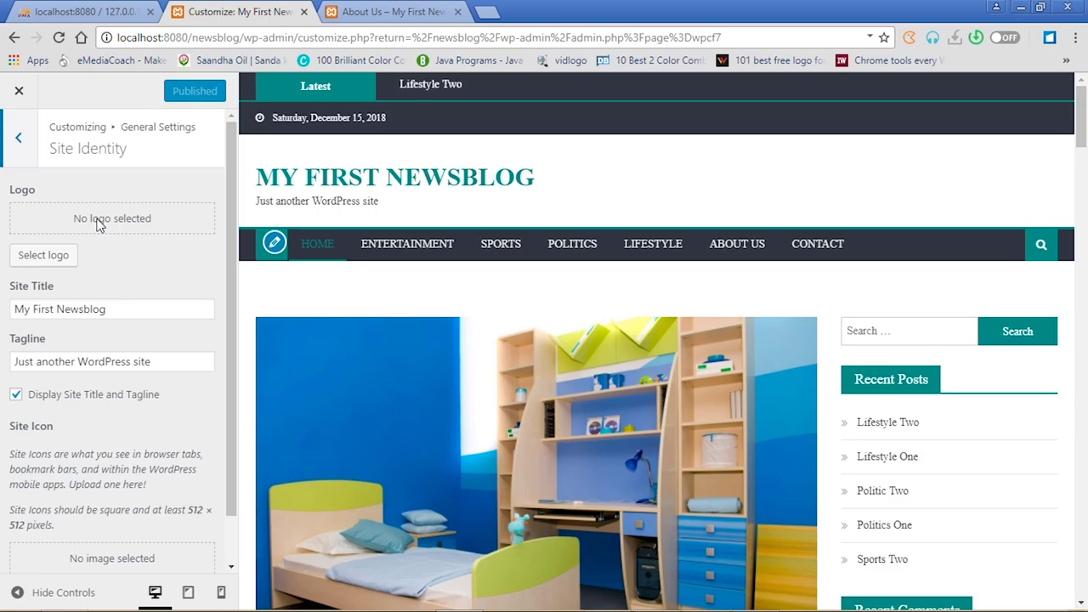
# Start a logo upload and browse to E: > IT OFFICE > GRAPHICS > PROJECTS > Rdarps ICT Consult
pyautogui.click(43, 257)
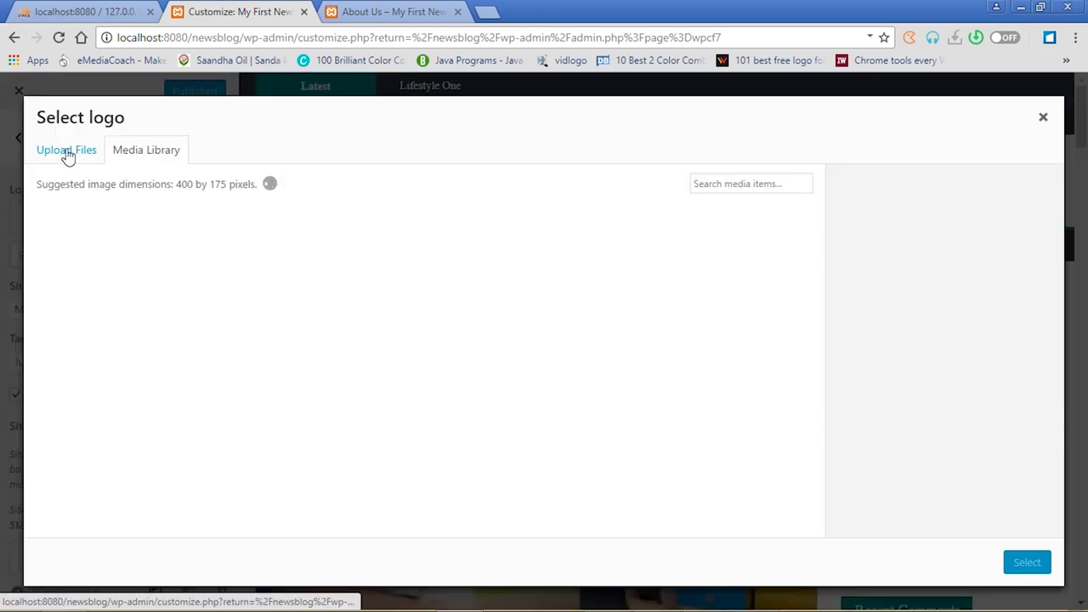
pyautogui.click(67, 155)
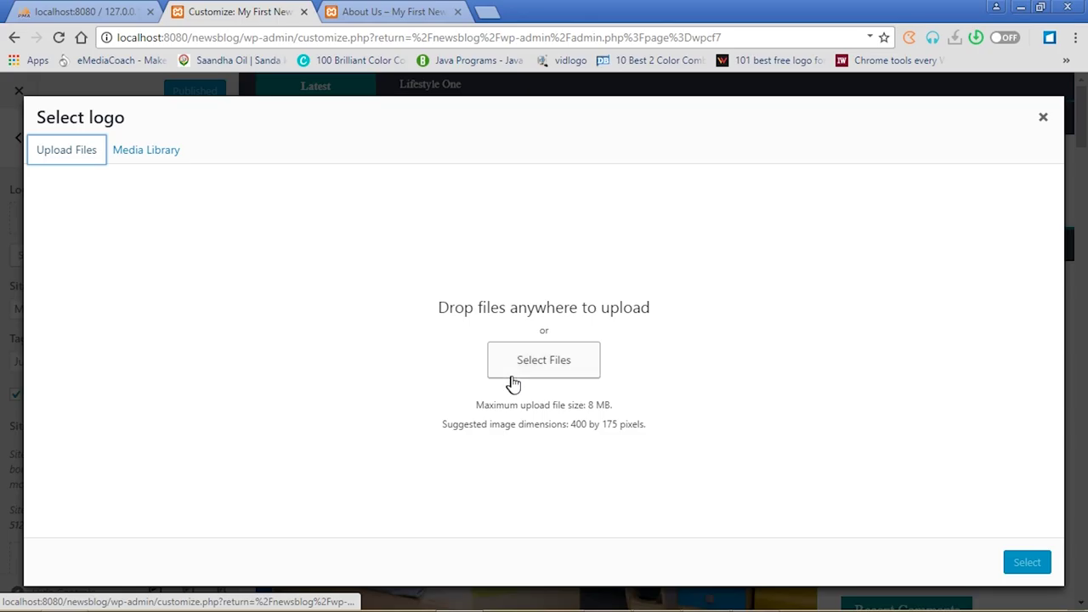
pyautogui.click(544, 367)
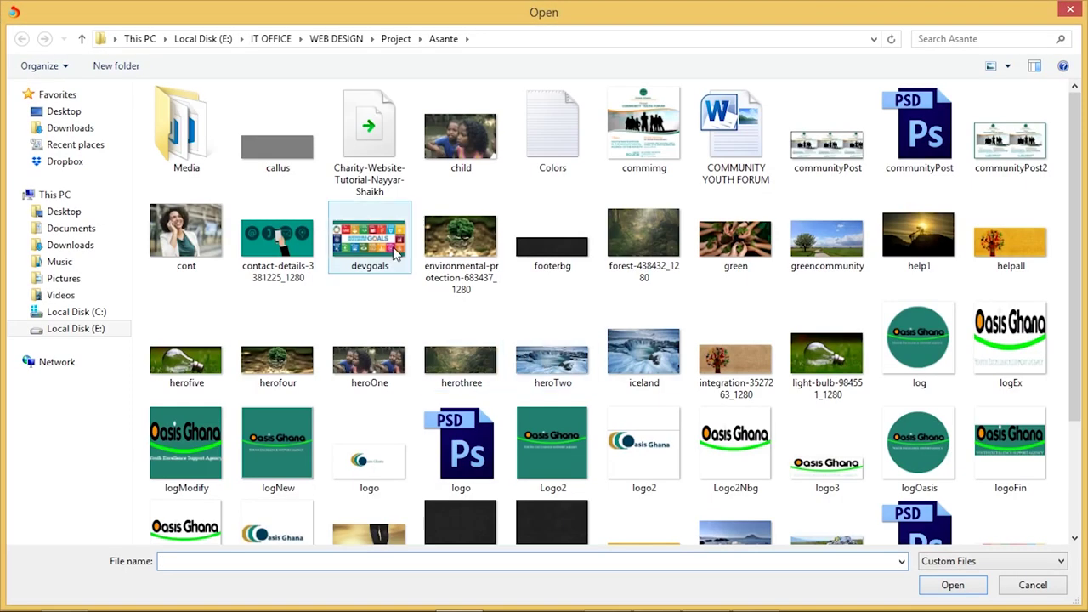
pyautogui.click(88, 329)
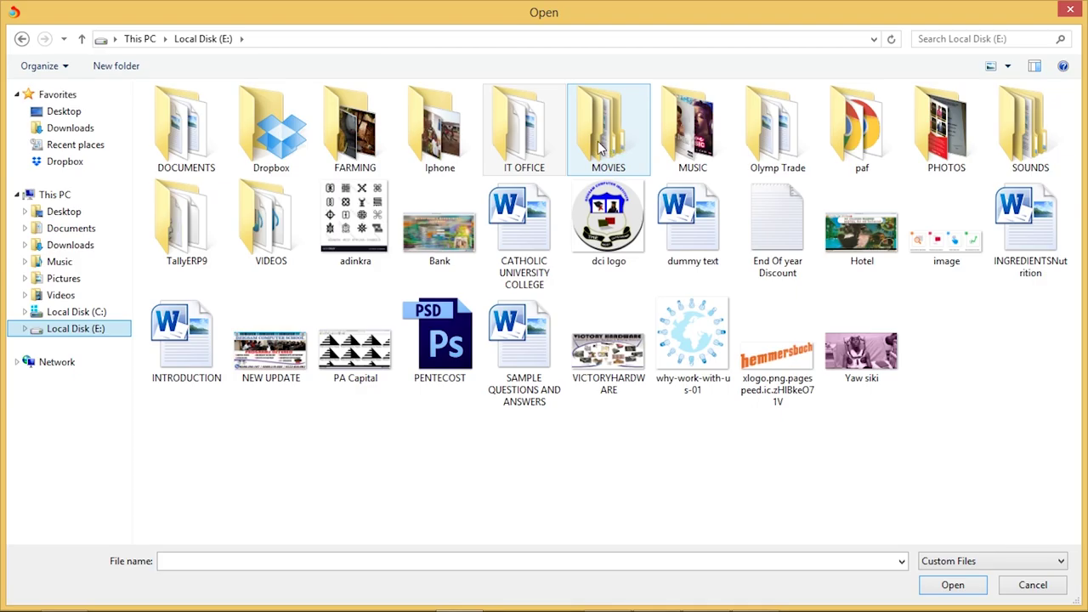
pyautogui.doubleClick(541, 138)
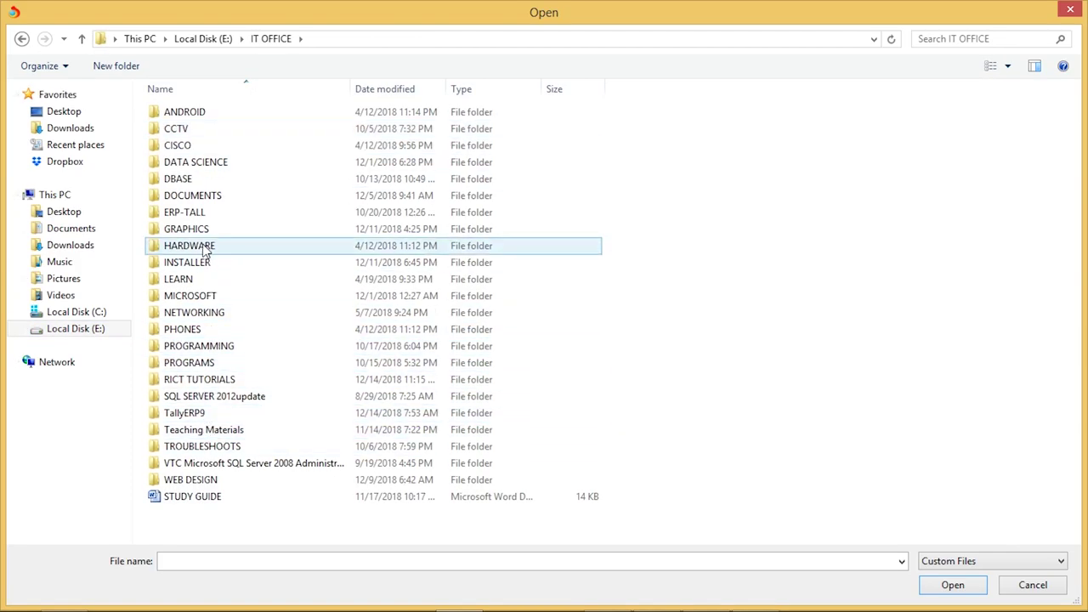
pyautogui.click(198, 233)
pyautogui.doubleClick(198, 233)
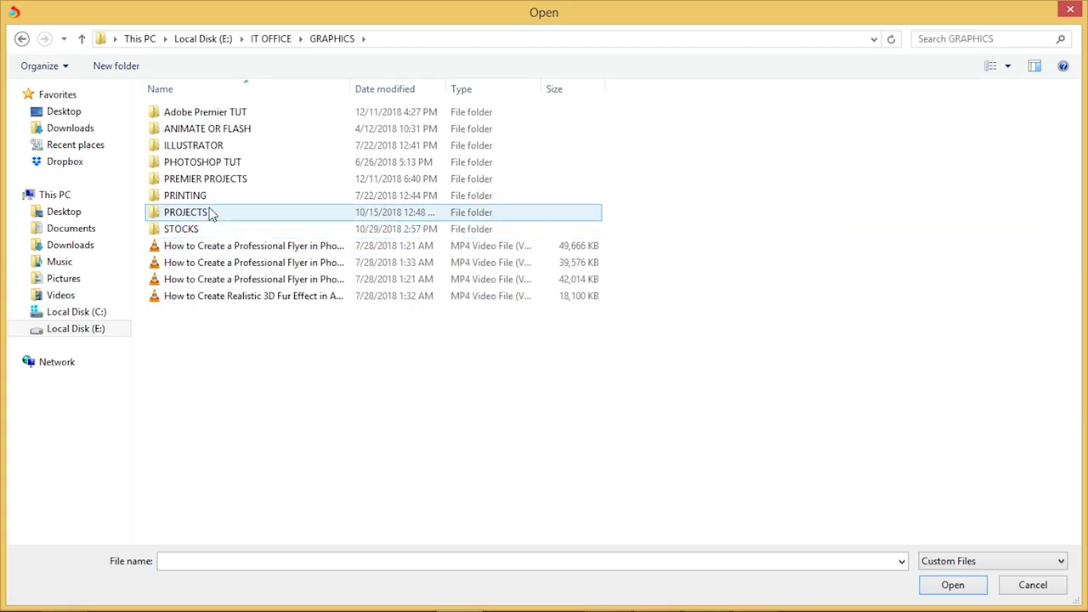
pyautogui.doubleClick(201, 216)
pyautogui.click(263, 337)
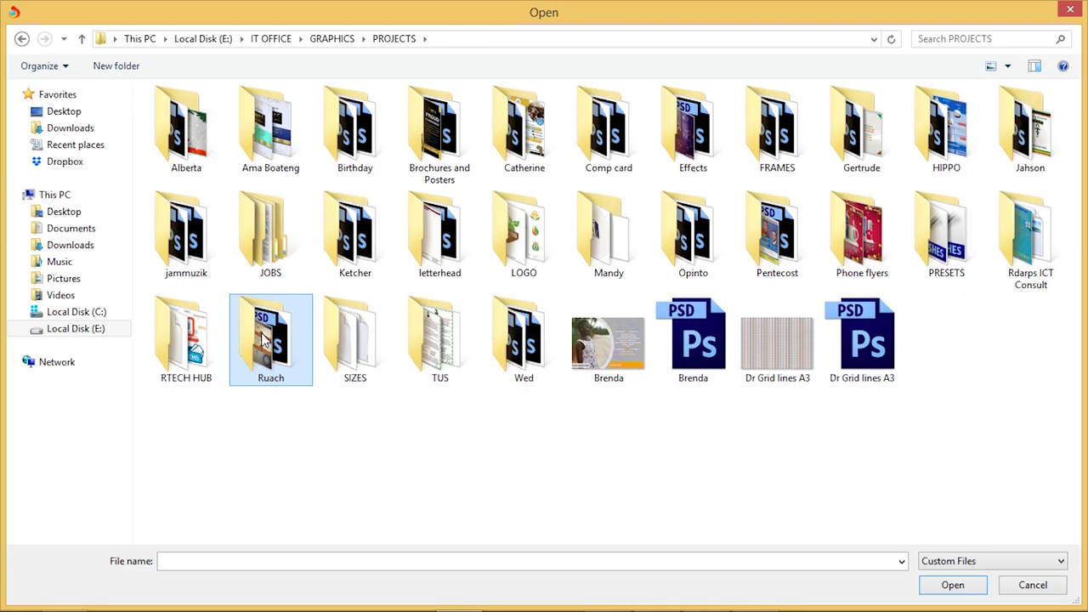
pyautogui.press('r')
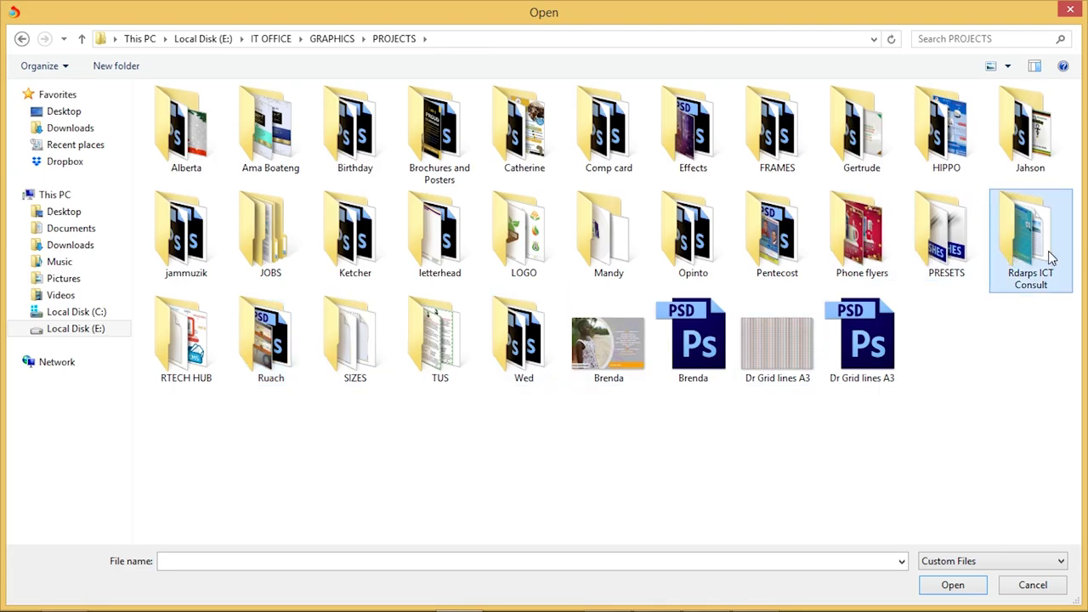
pyautogui.doubleClick(1052, 258)
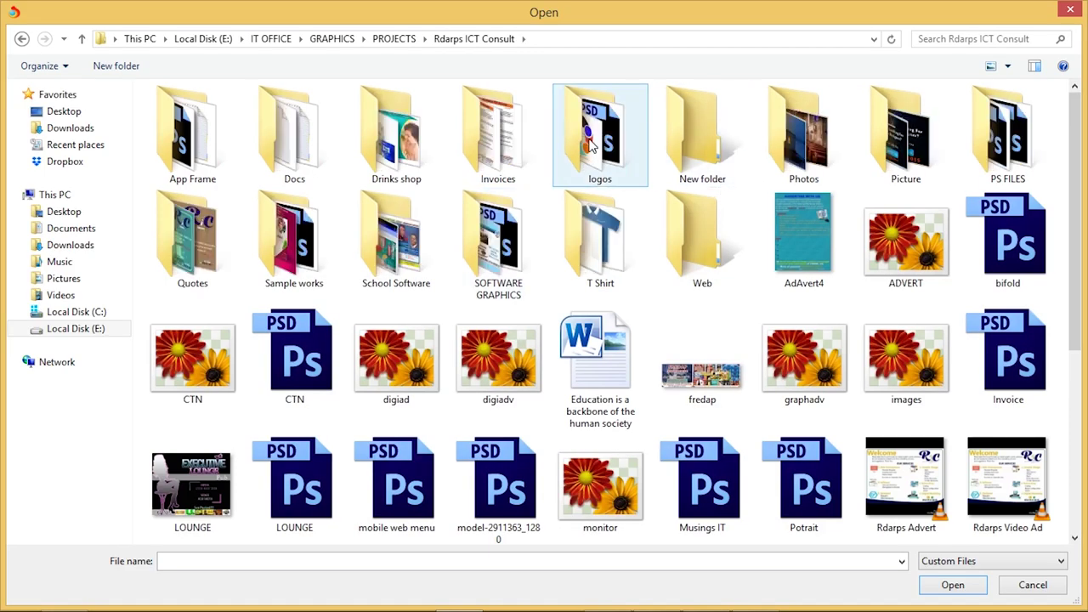
# Open Web > Assets > WP-Assets and upload GoogleProfileSize.png for the logo
pyautogui.doubleClick(592, 146)
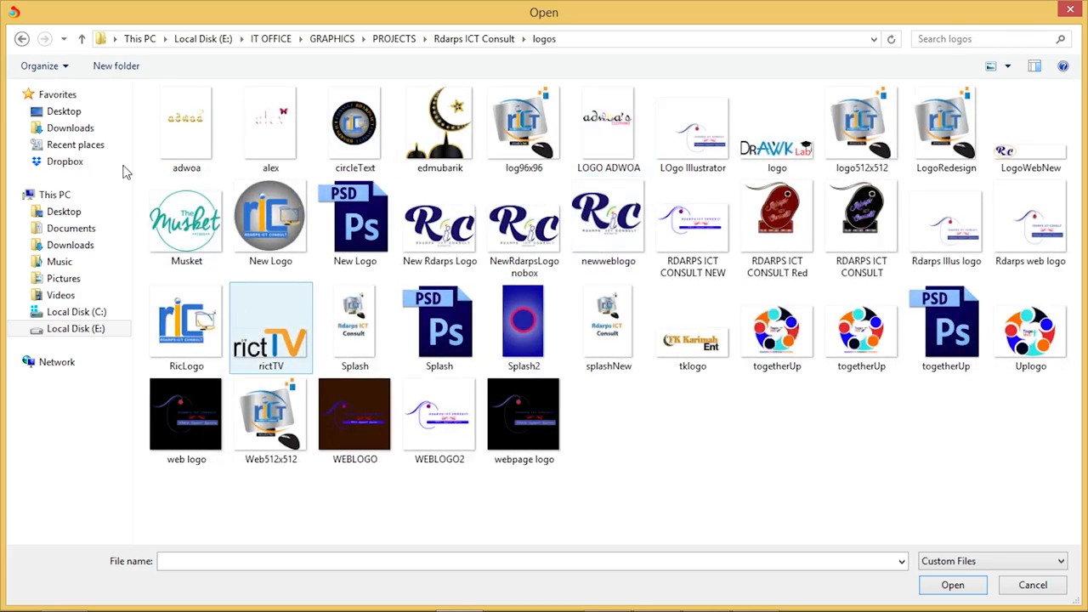
pyautogui.click(22, 38)
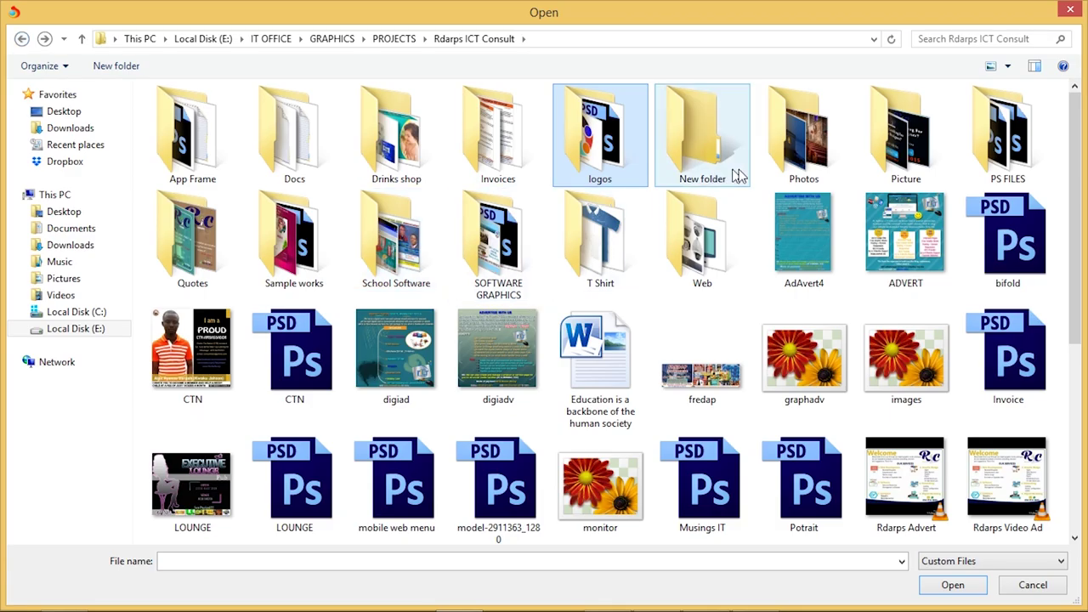
pyautogui.doubleClick(691, 253)
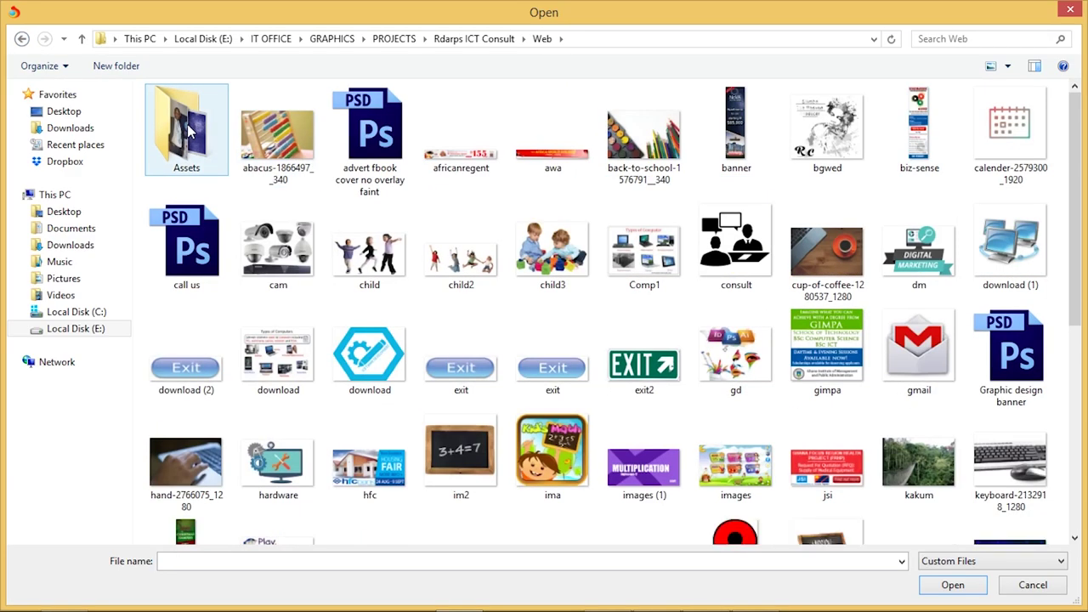
pyautogui.doubleClick(188, 130)
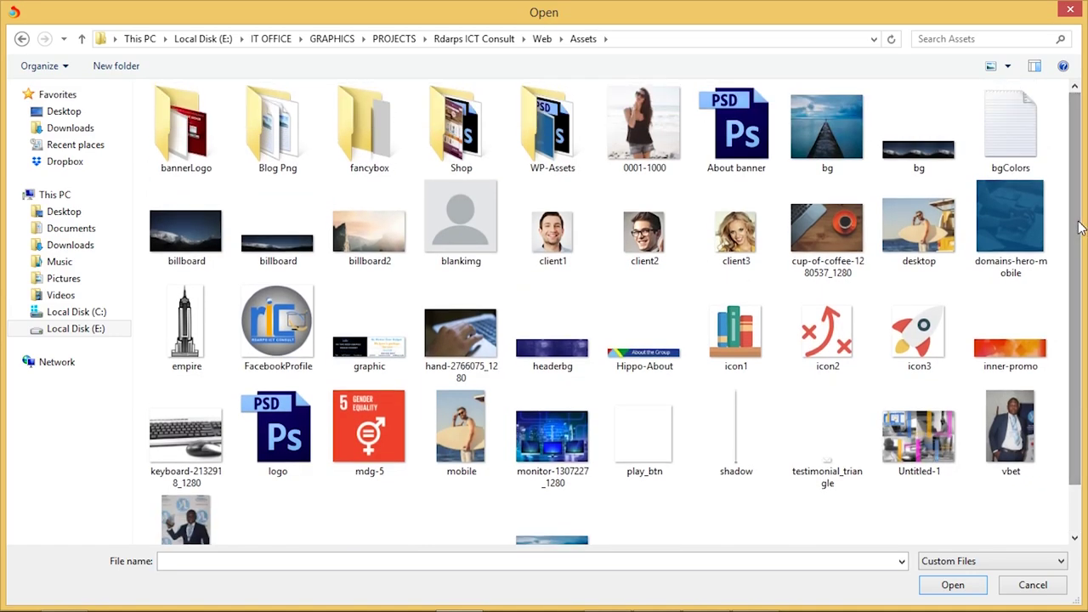
pyautogui.doubleClick(554, 132)
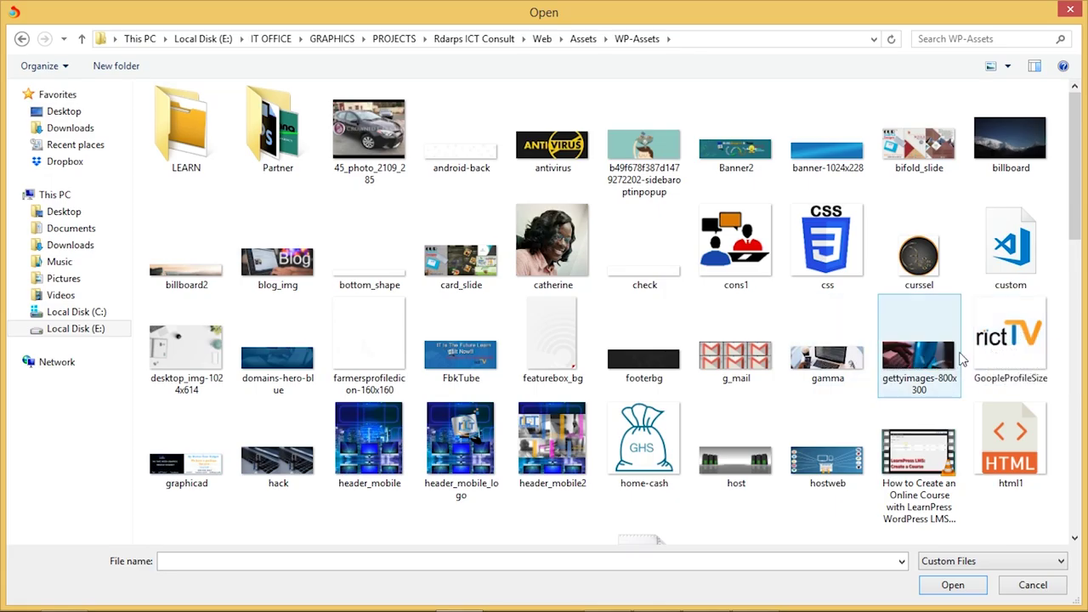
pyautogui.doubleClick(1004, 344)
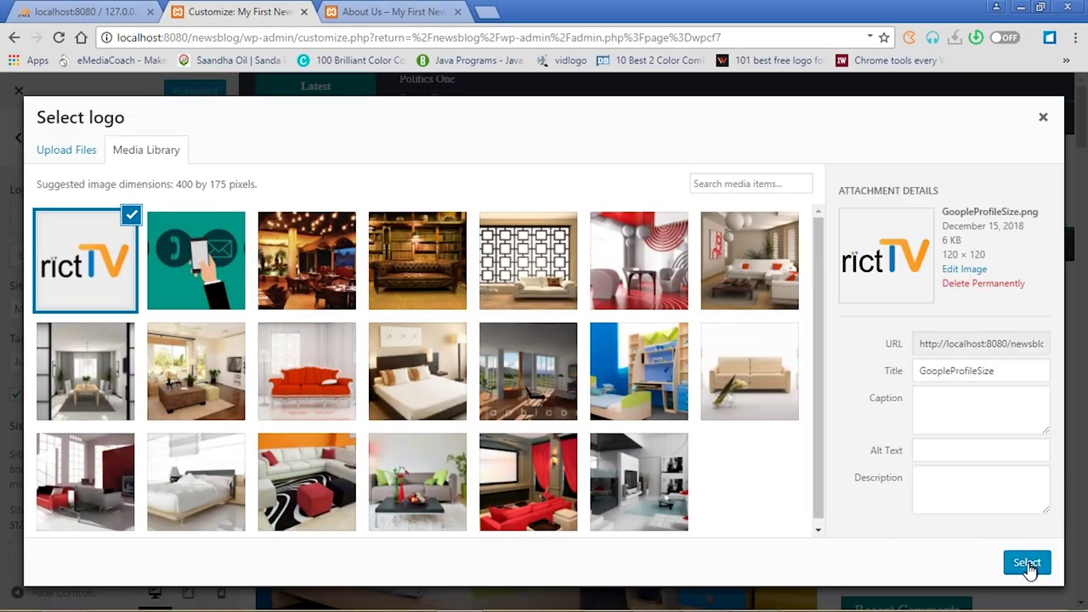
# Use the rictTV image as site logo, delete the tagline text, and hide title and tagline
pyautogui.click(1028, 563)
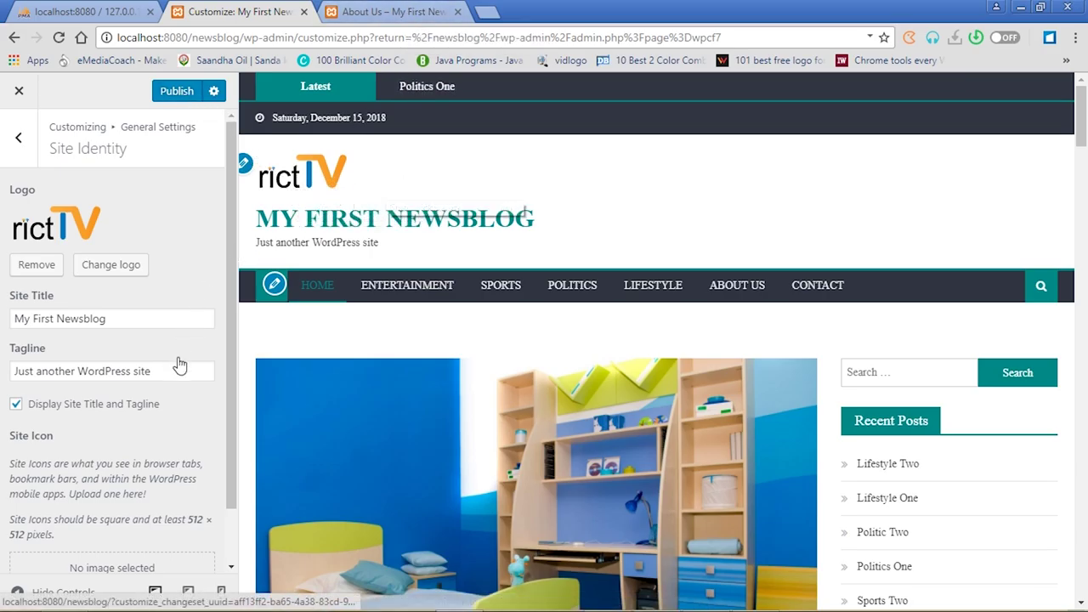
pyautogui.click(17, 407)
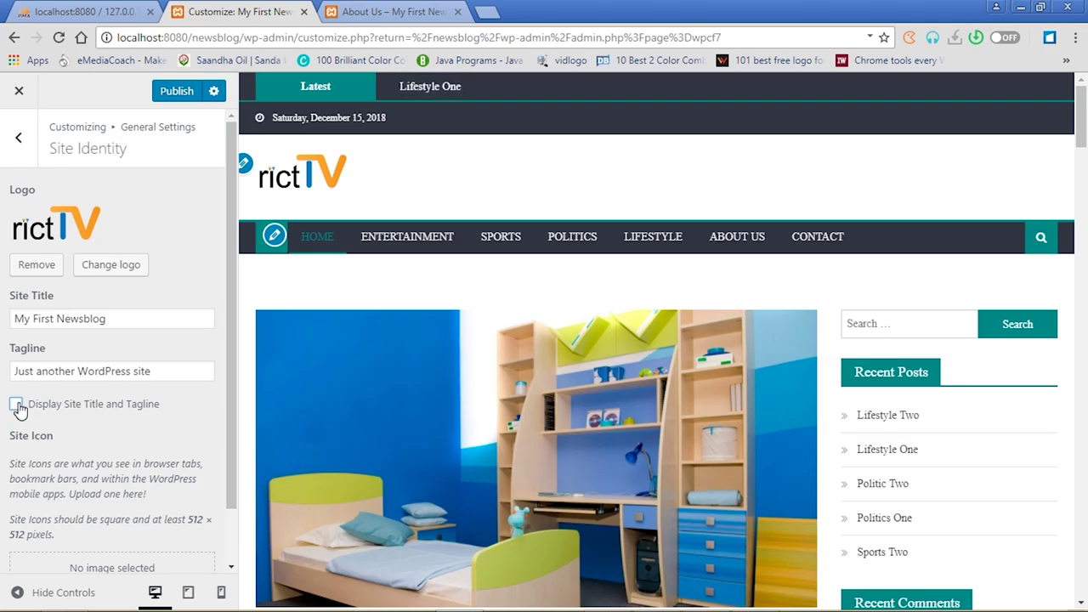
pyautogui.click(16, 405)
pyautogui.moveTo(163, 371); pyautogui.dragTo(3, 351)
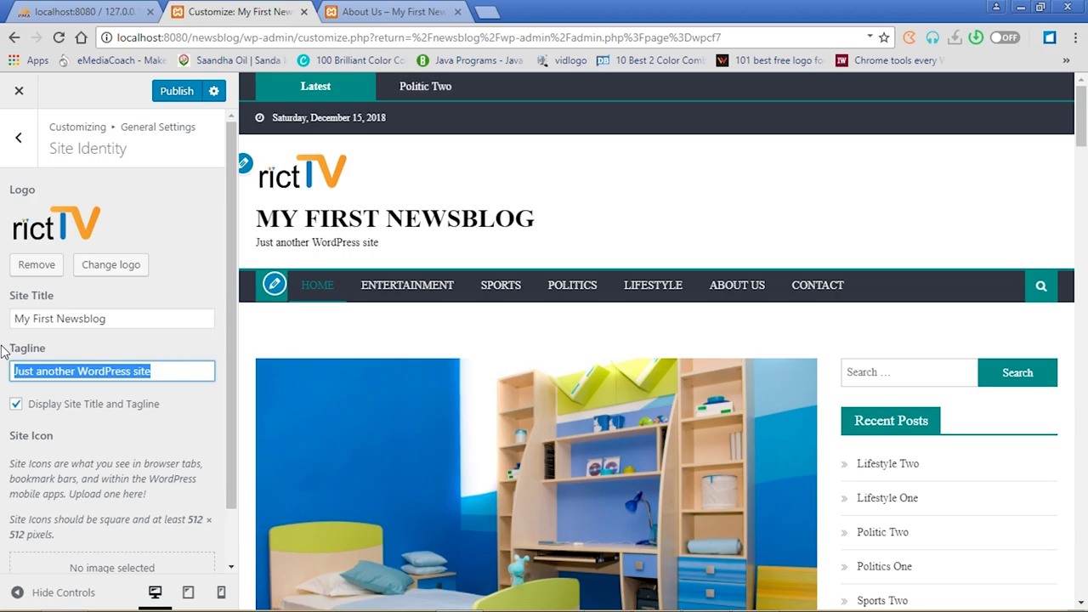
pyautogui.press('BackSpace')
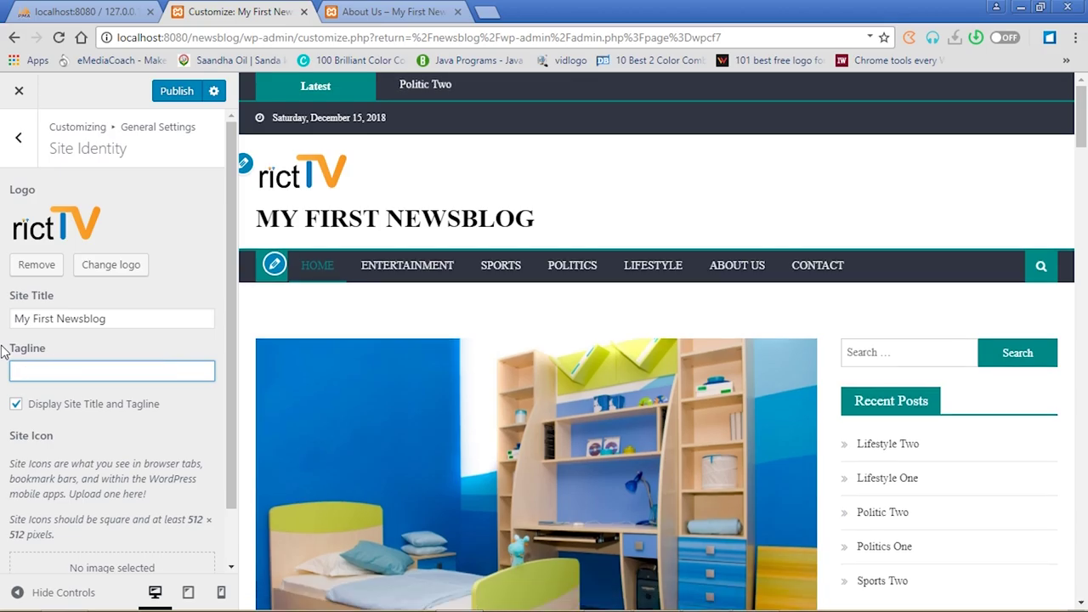
pyautogui.click(16, 406)
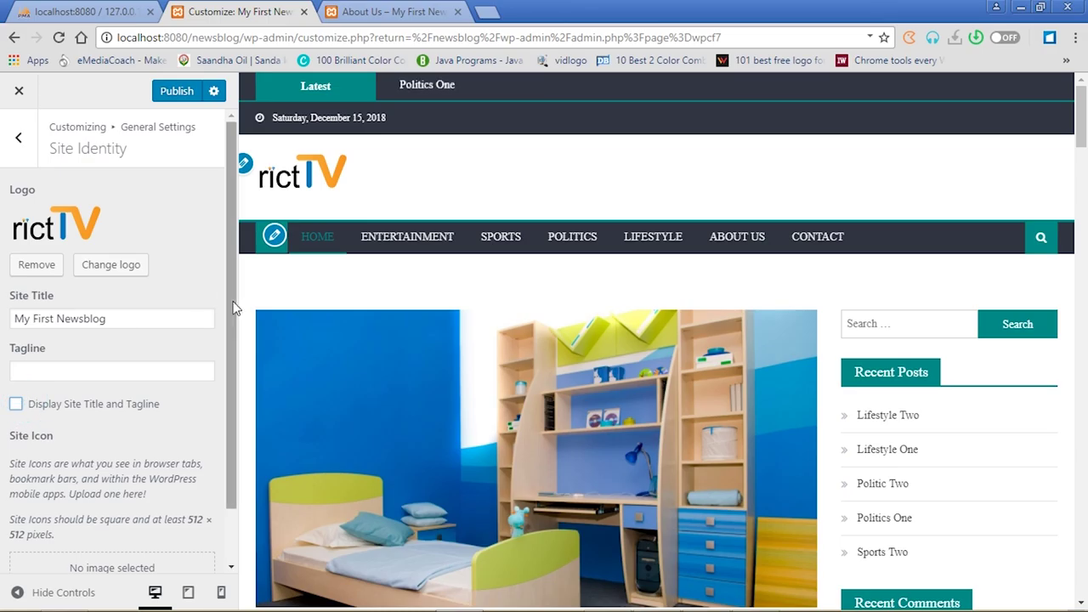
pyautogui.moveTo(231, 301); pyautogui.dragTo(227, 385)
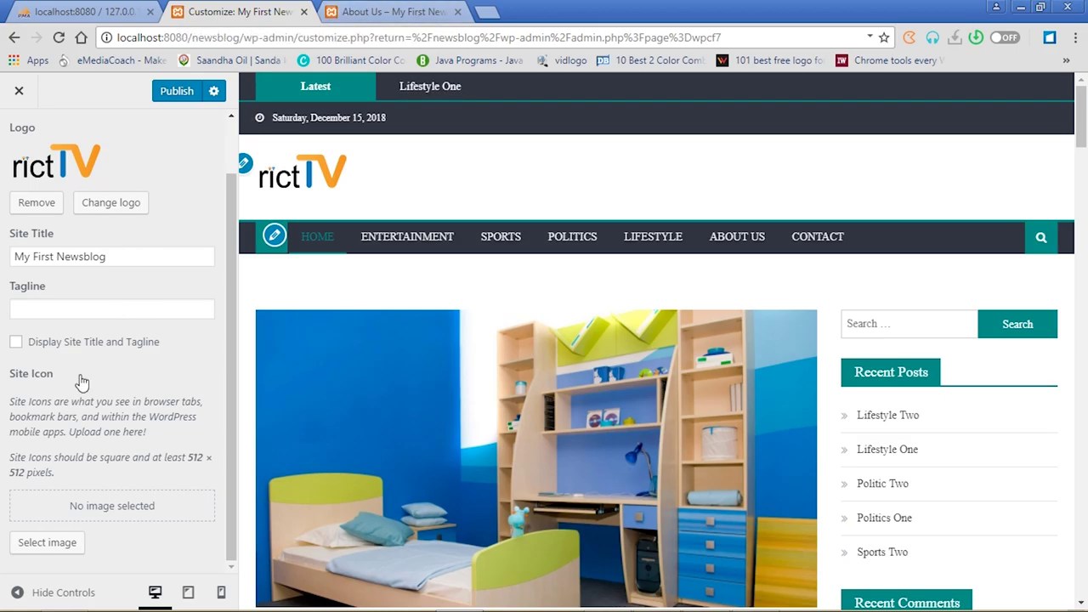
# Crop the rictTV image as the site icon and publish the customizer changes
pyautogui.click(45, 549)
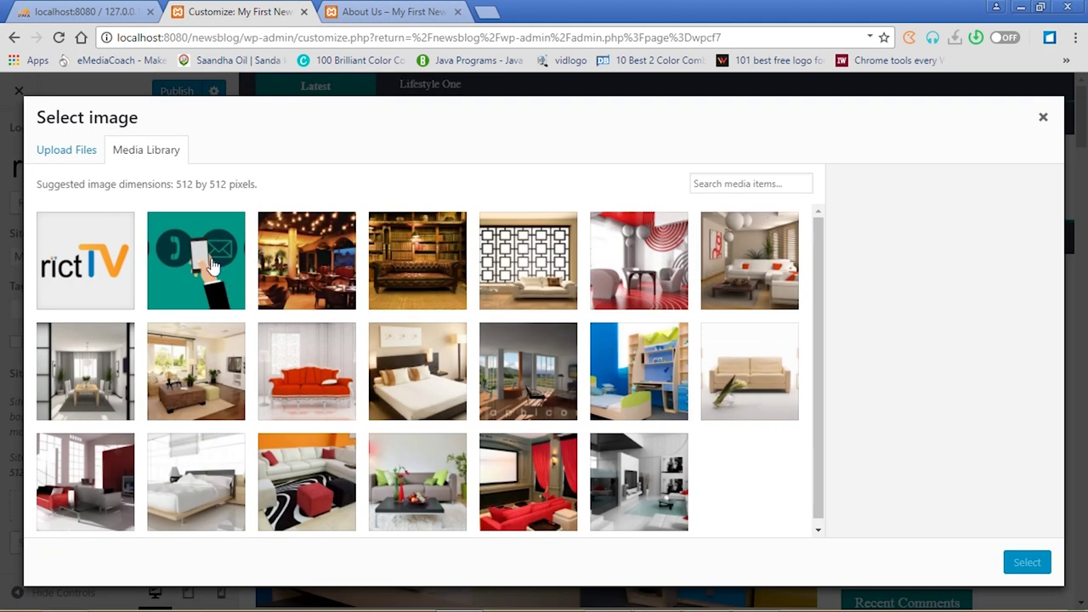
pyautogui.click(88, 261)
pyautogui.click(1027, 563)
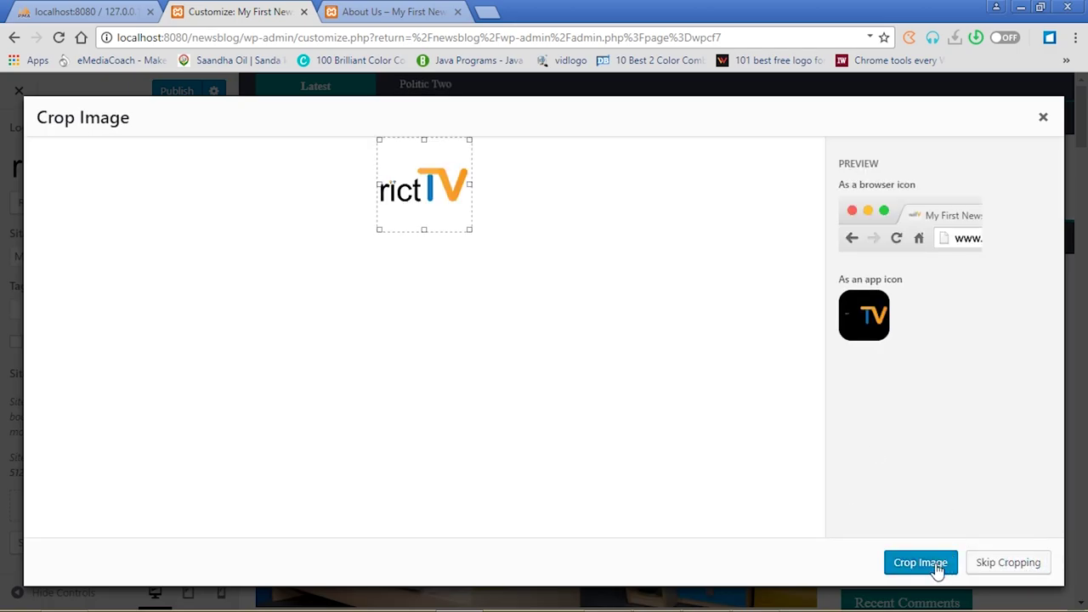
pyautogui.click(921, 563)
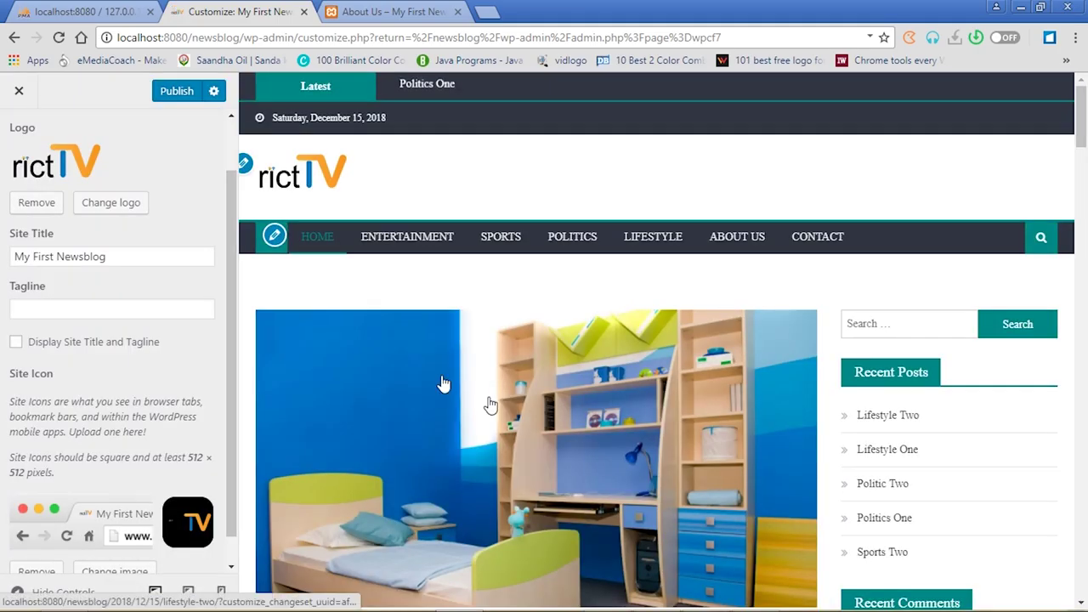
pyautogui.click(176, 92)
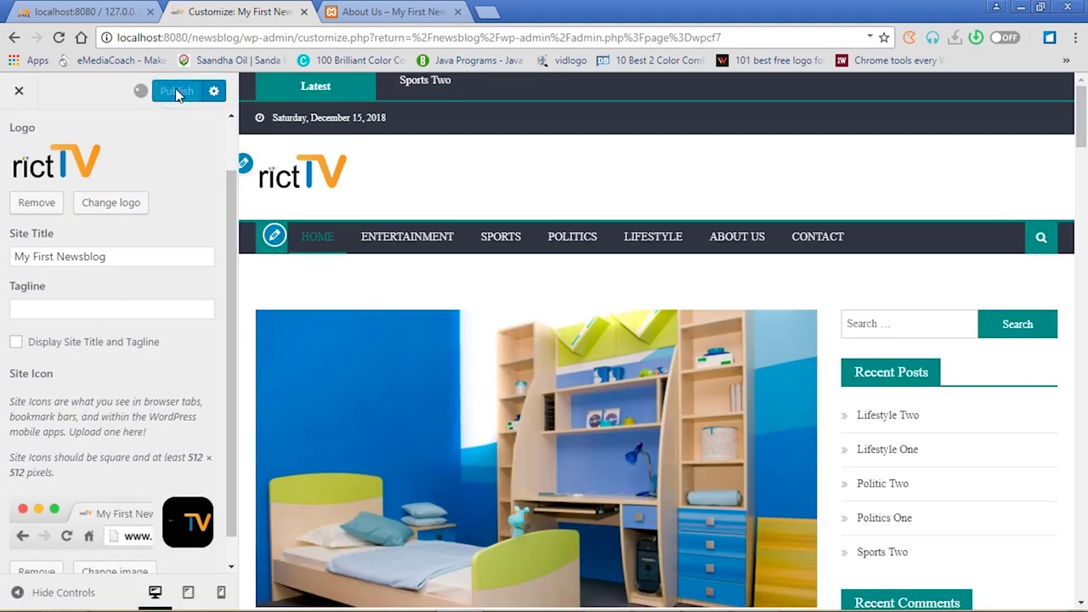
# Reload the About Us page to see the new logo, then return to the customizer
pyautogui.click(404, 12)
pyautogui.click(58, 38)
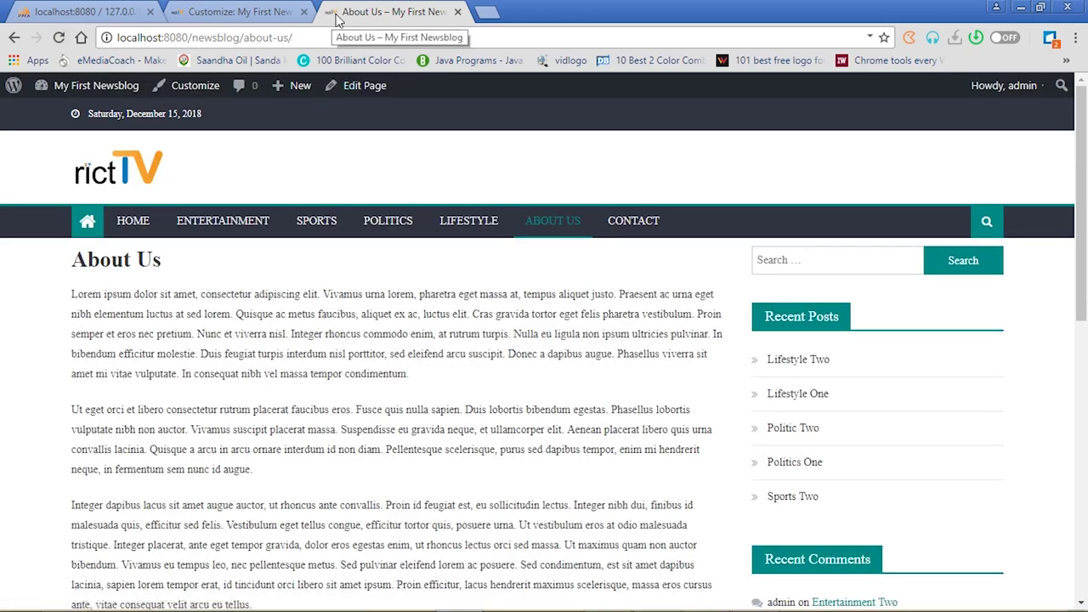
pyautogui.click(240, 12)
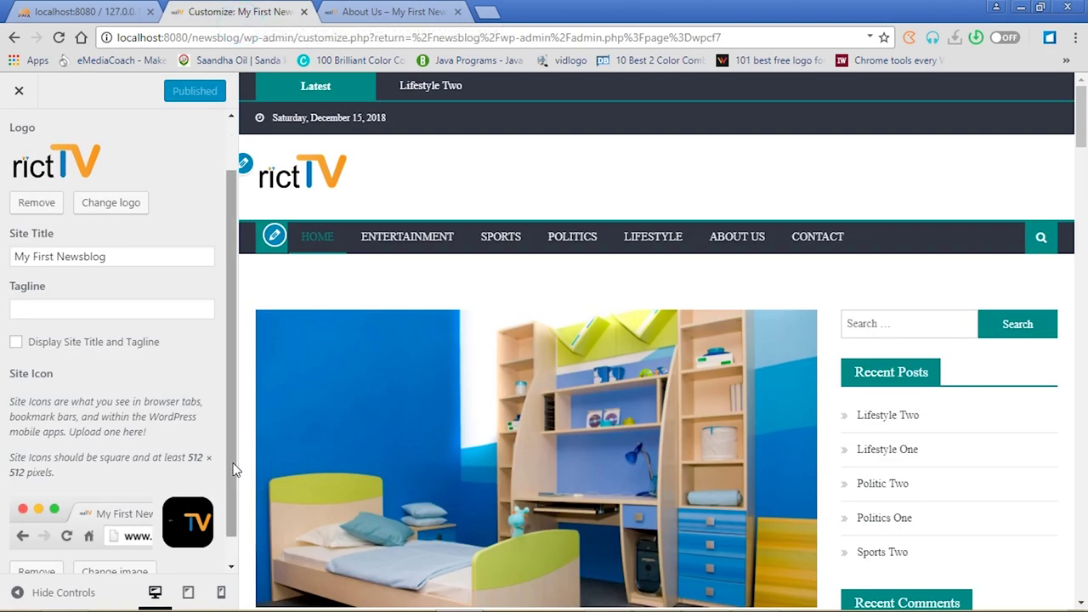
pyautogui.moveTo(229, 460); pyautogui.dragTo(236, 348)
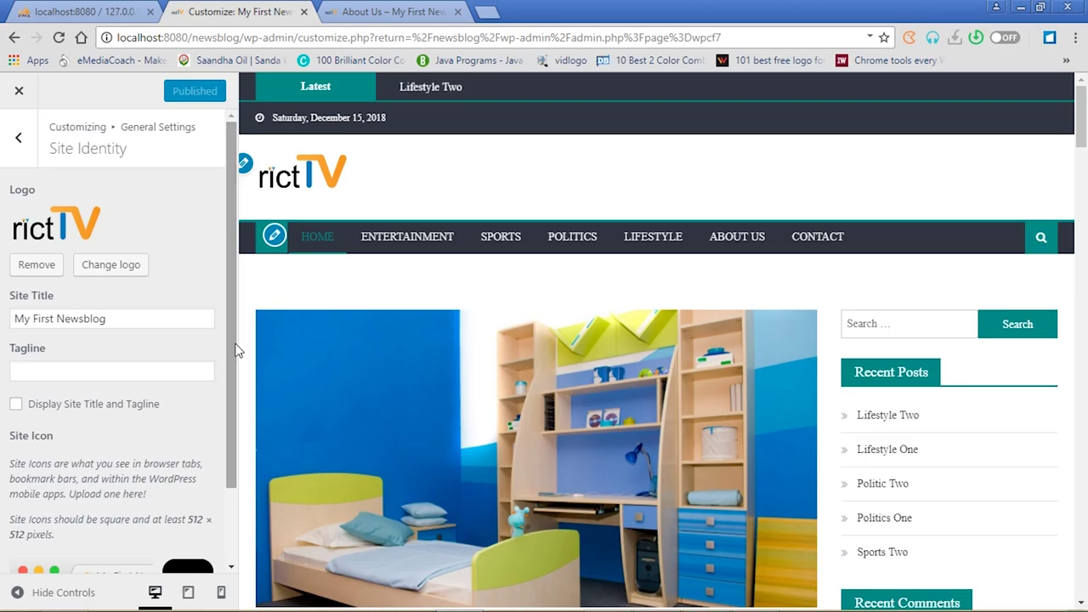
# Set the theme colour to a fine-tuned orange under Colors and publish it
pyautogui.click(21, 142)
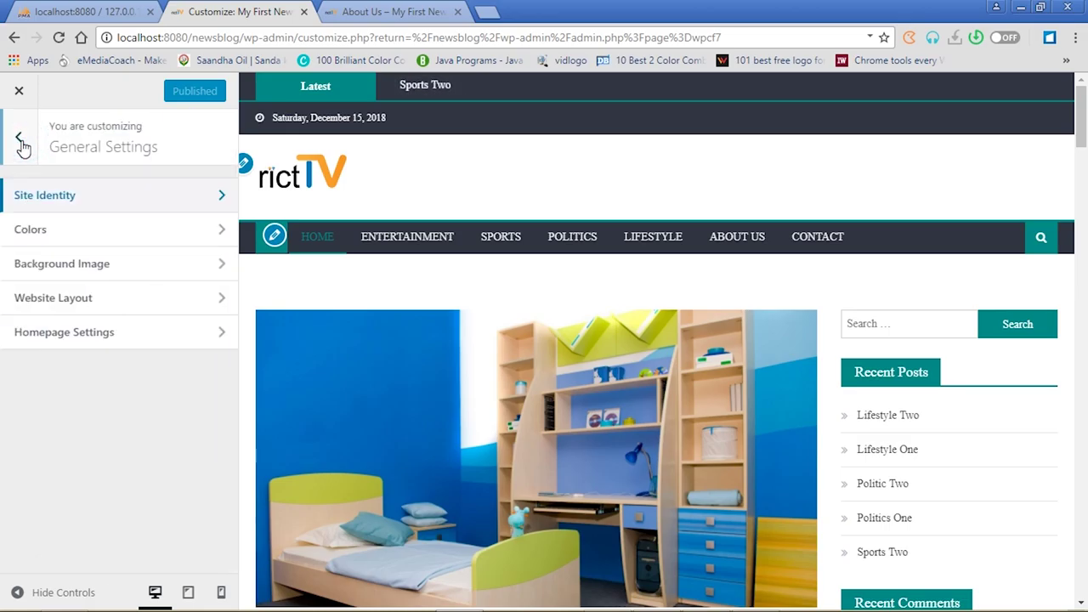
pyautogui.click(223, 232)
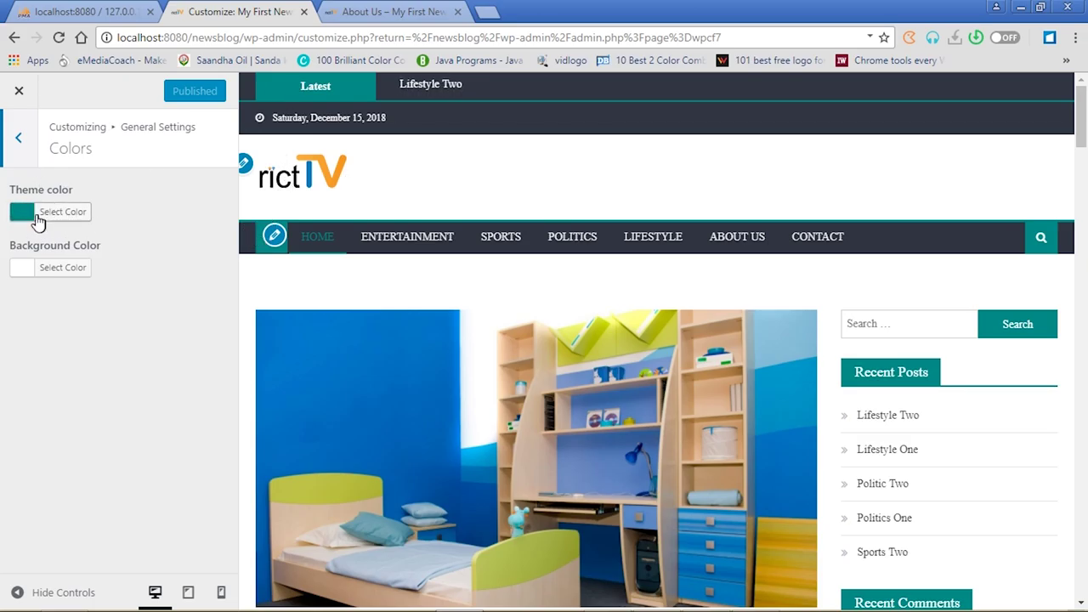
pyautogui.click(22, 212)
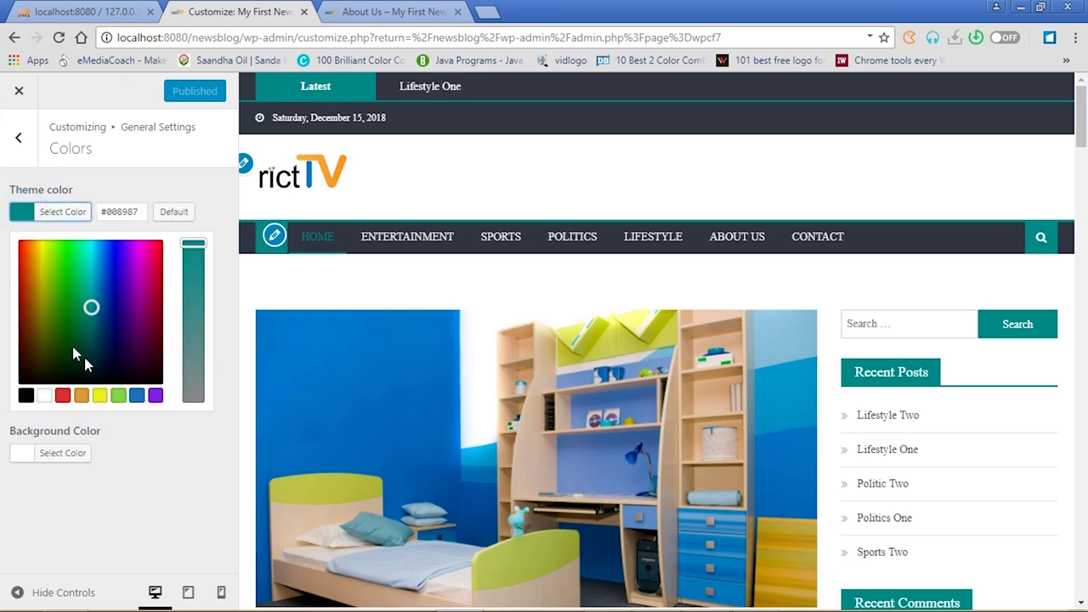
pyautogui.click(81, 396)
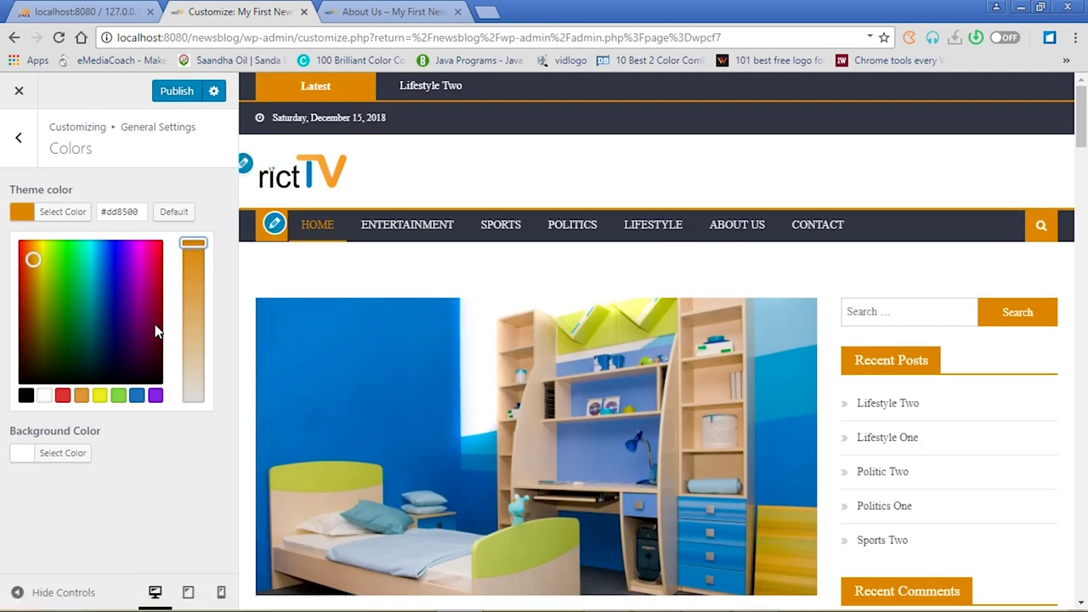
pyautogui.click(57, 258)
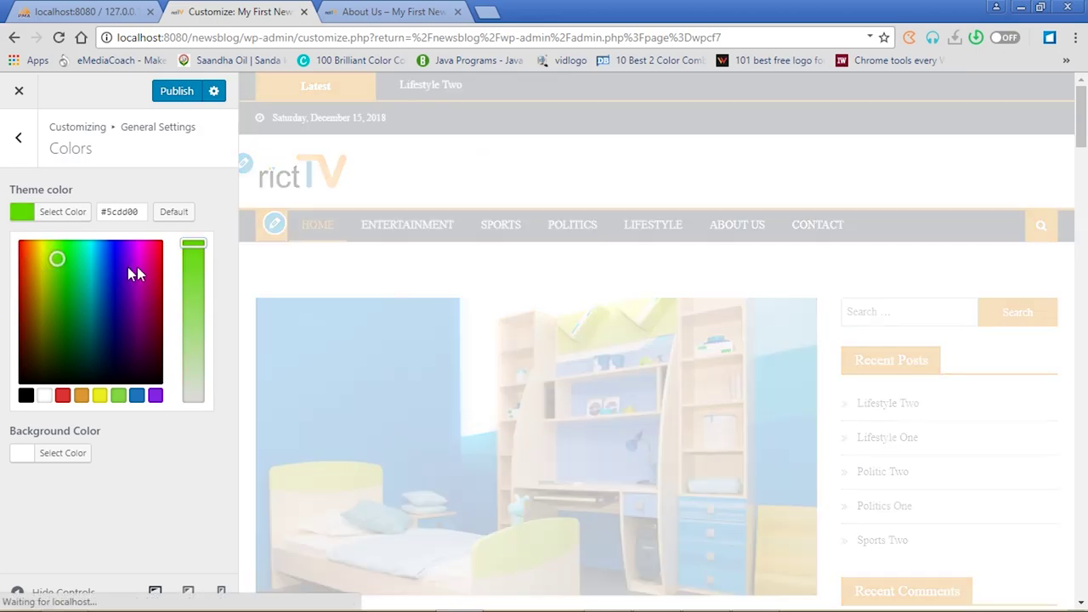
pyautogui.click(110, 247)
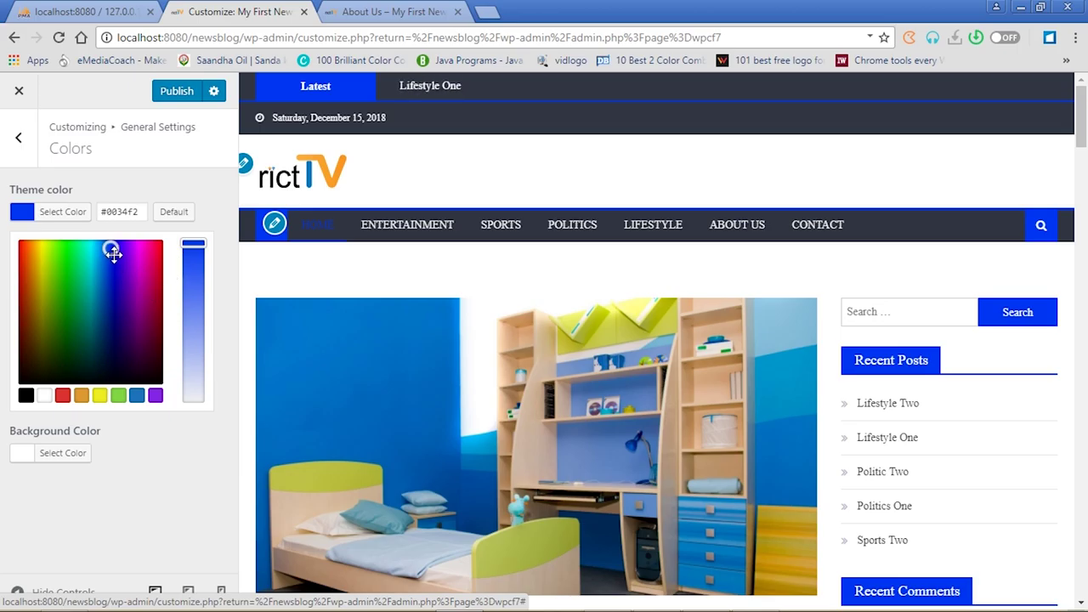
pyautogui.click(81, 395)
pyautogui.moveTo(193, 280); pyautogui.dragTo(196, 259)
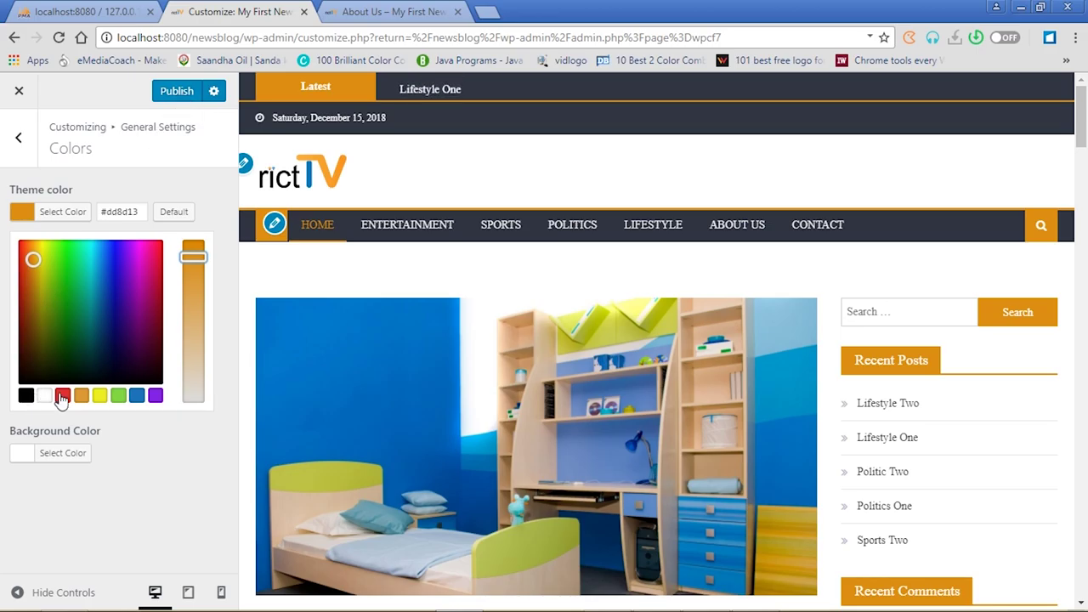
pyautogui.click(176, 92)
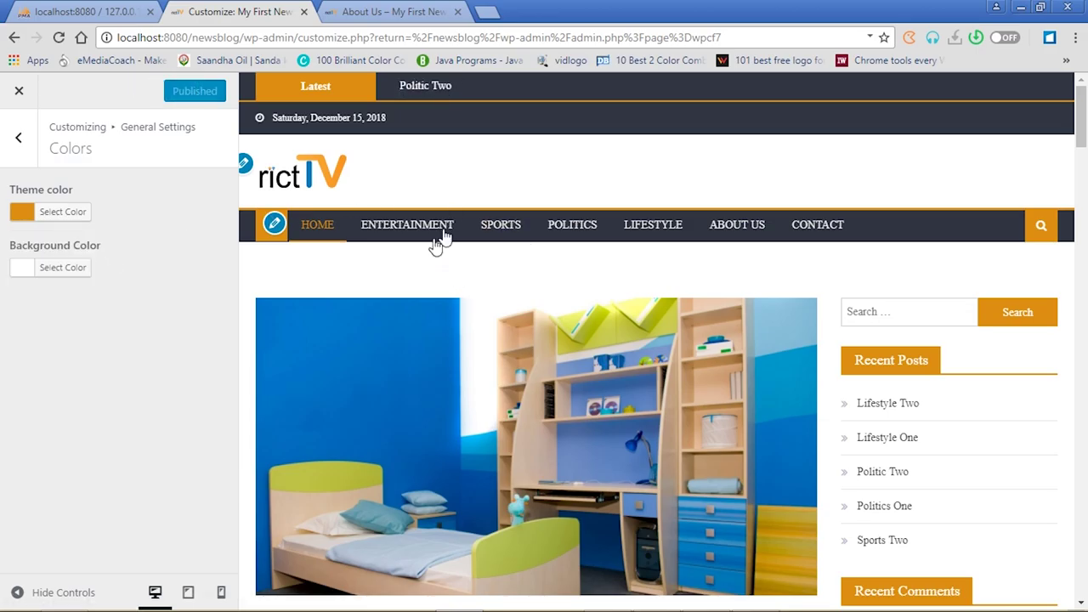
# Set the site background colour to light grey #dddddd and publish it
pyautogui.click(26, 268)
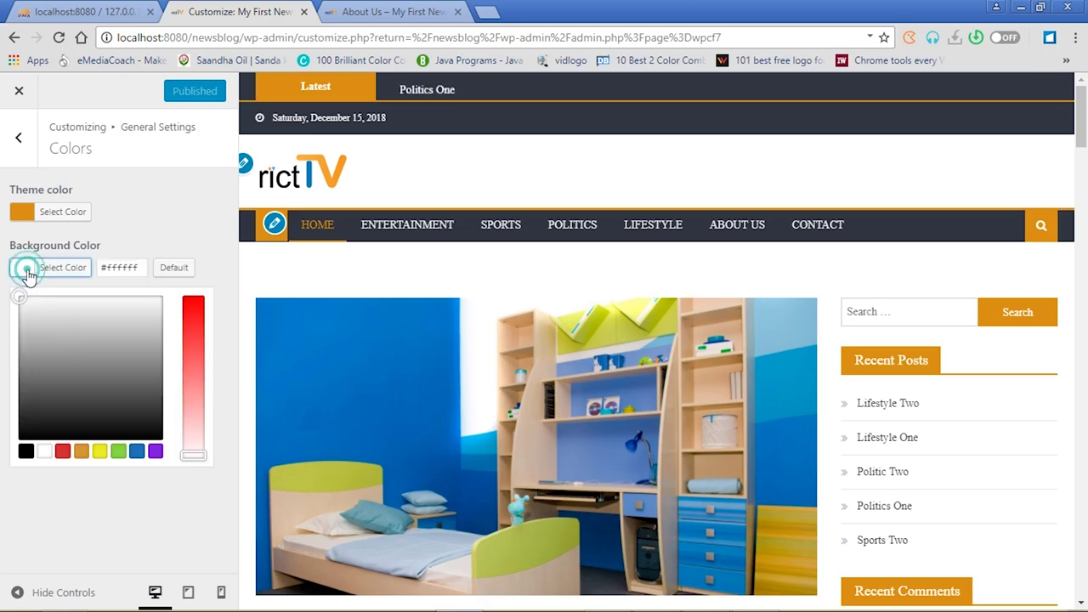
pyautogui.click(63, 328)
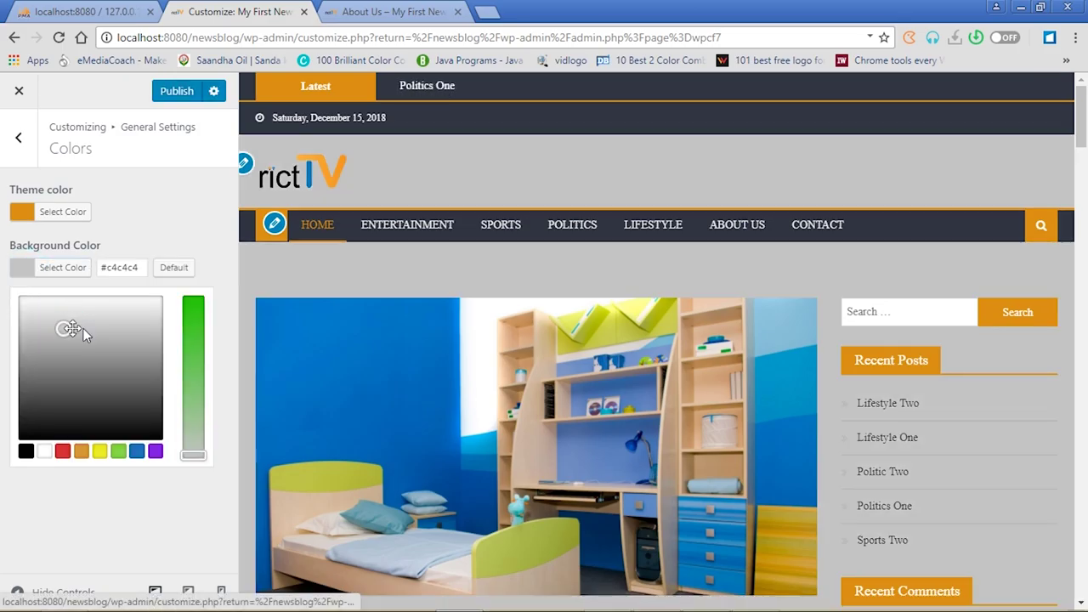
pyautogui.click(102, 366)
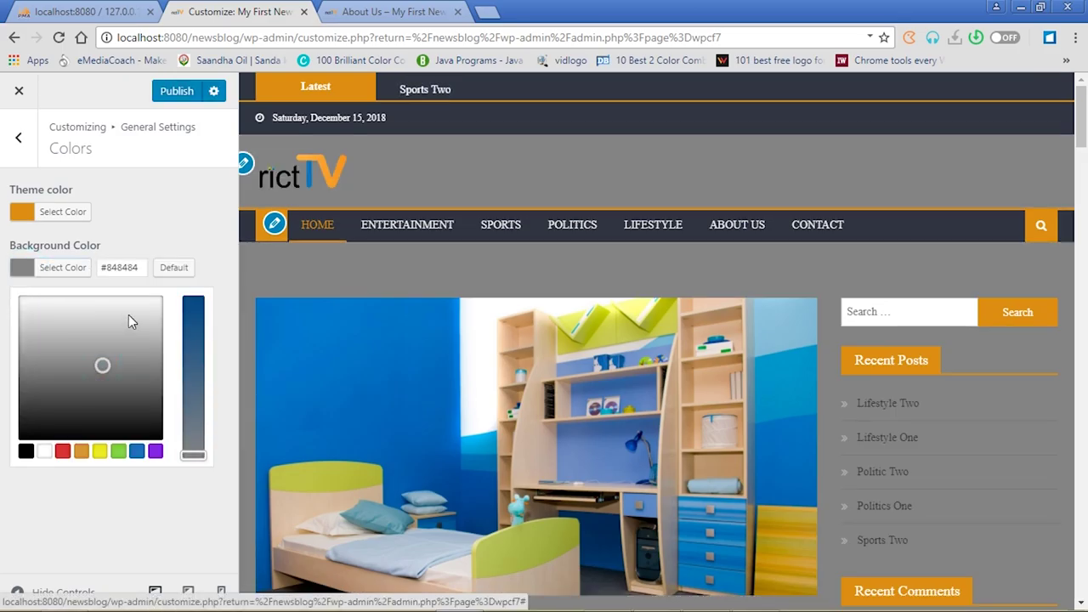
pyautogui.click(128, 315)
pyautogui.click(150, 313)
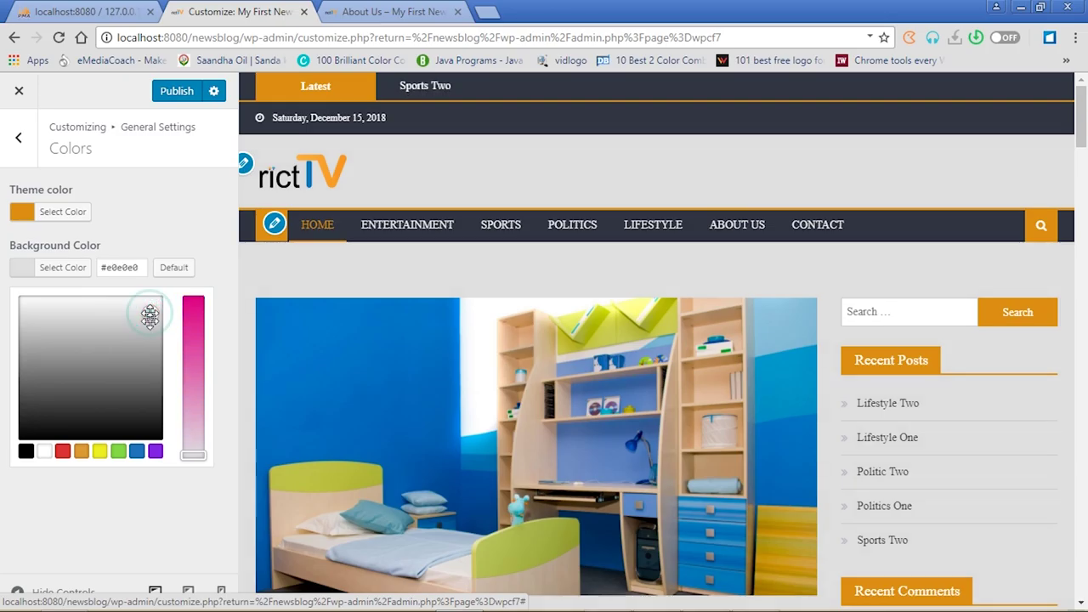
pyautogui.click(148, 338)
pyautogui.click(143, 314)
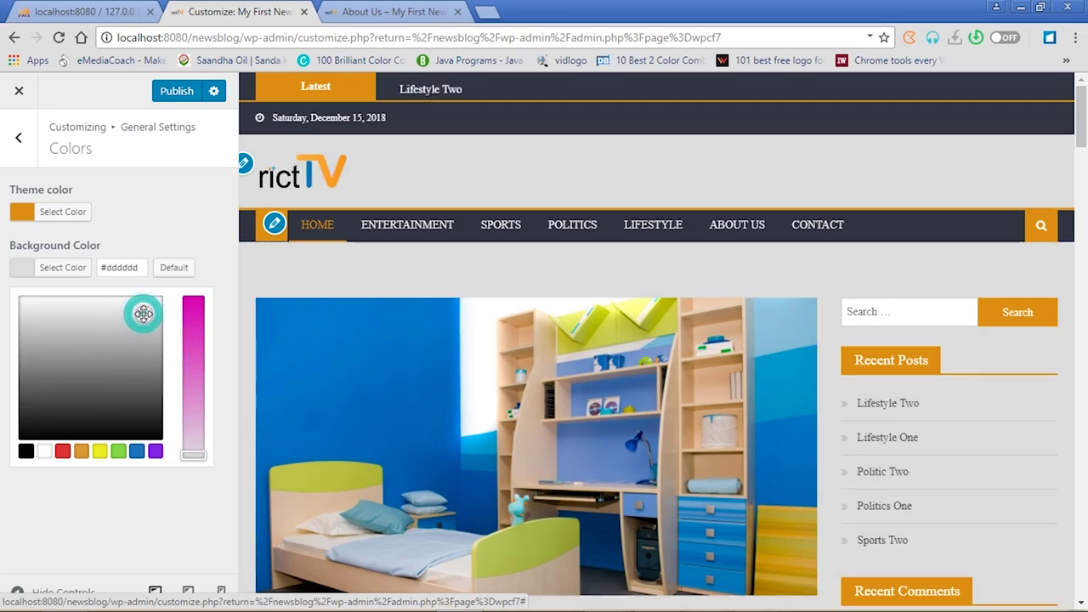
pyautogui.click(181, 91)
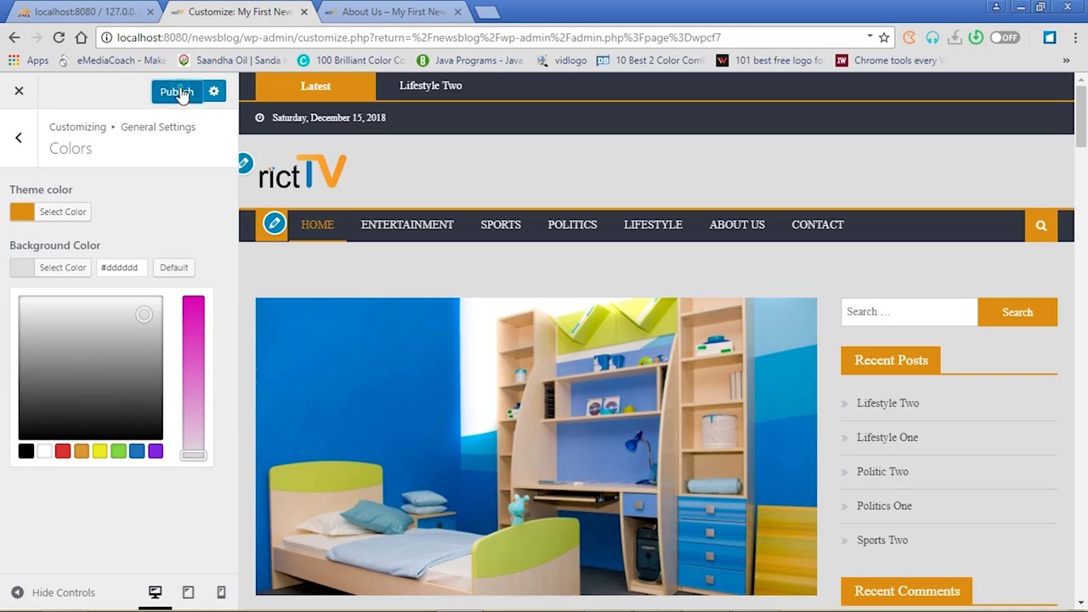
# Reload the About Us page to view the new light grey background
pyautogui.click(381, 12)
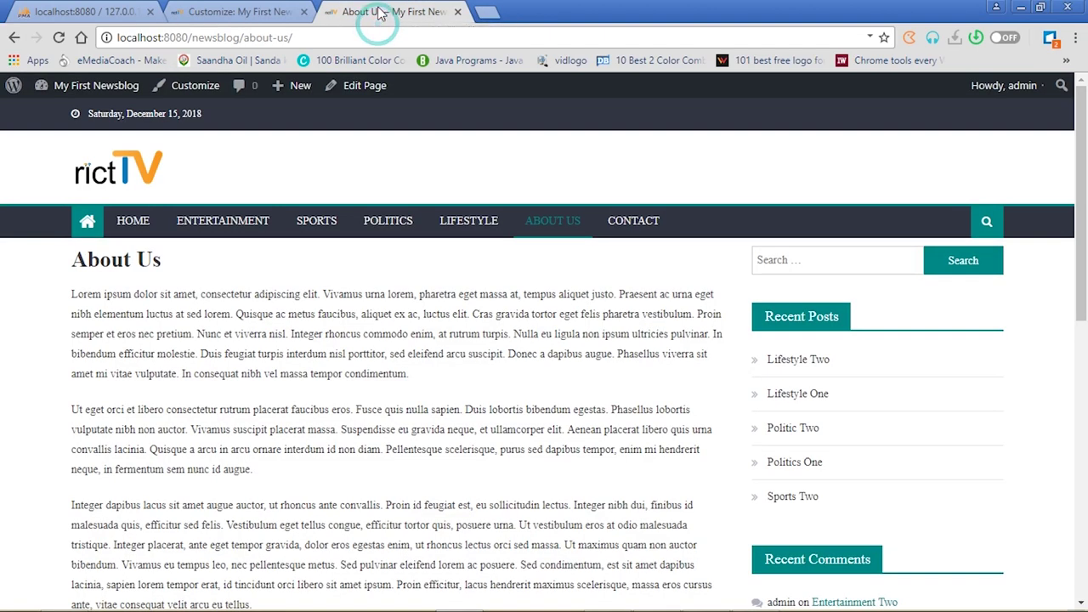
pyautogui.click(58, 38)
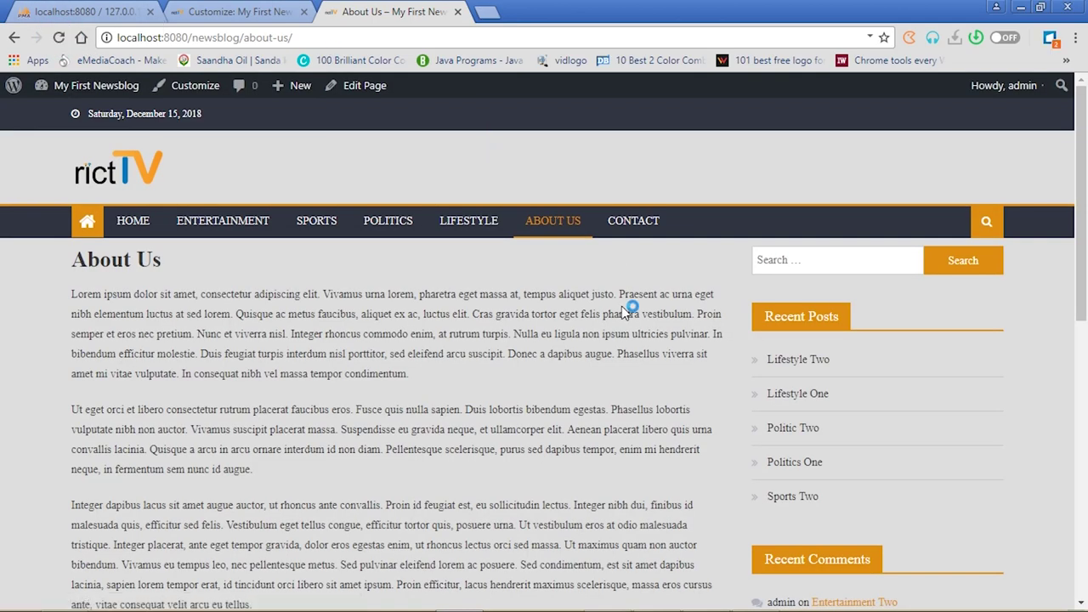
pyautogui.moveTo(1082, 258); pyautogui.dragTo(1085, 139)
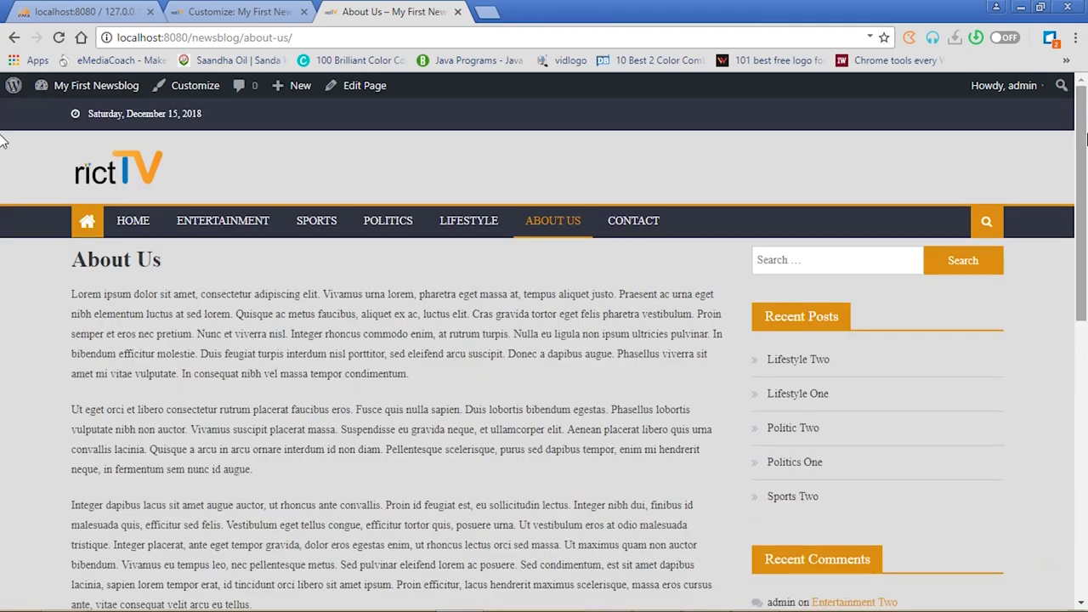
# Open the Entertainment category, then the Entertainment Two post
pyautogui.click(239, 232)
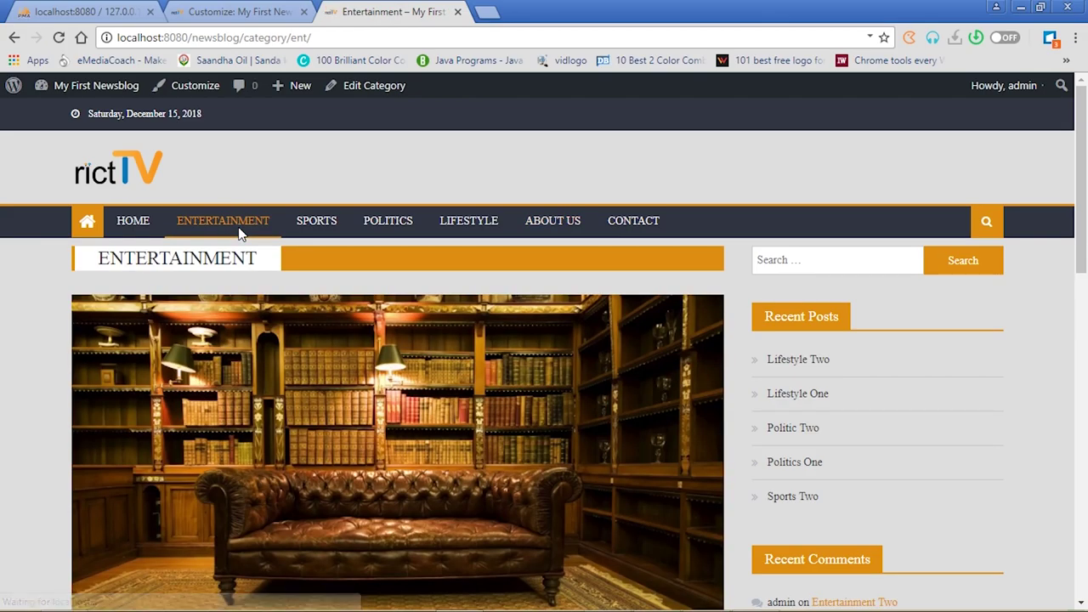
pyautogui.moveTo(1082, 198); pyautogui.dragTo(1086, 119)
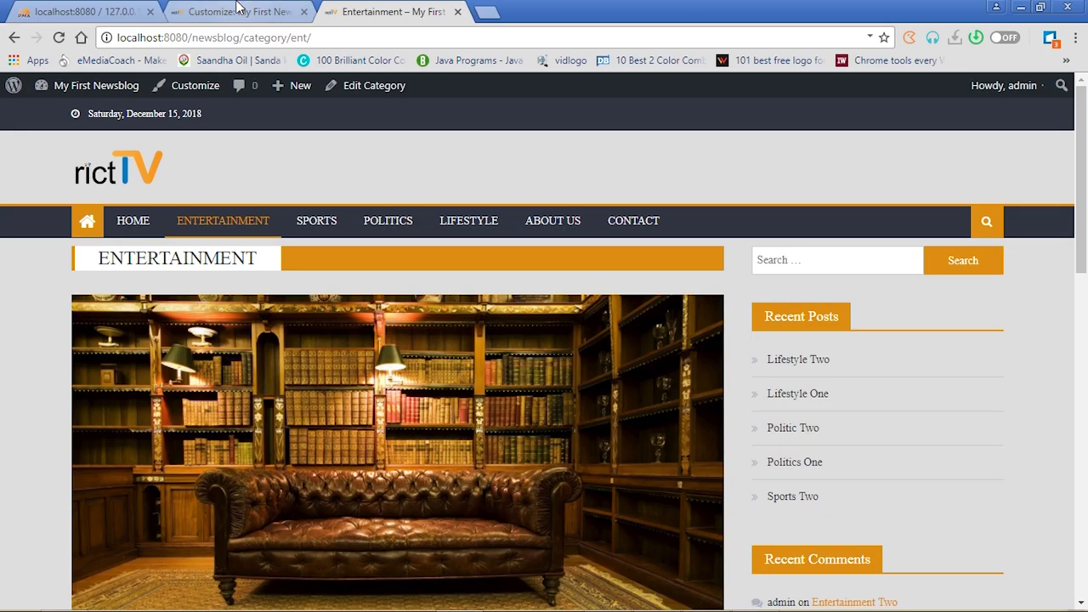
pyautogui.click(238, 12)
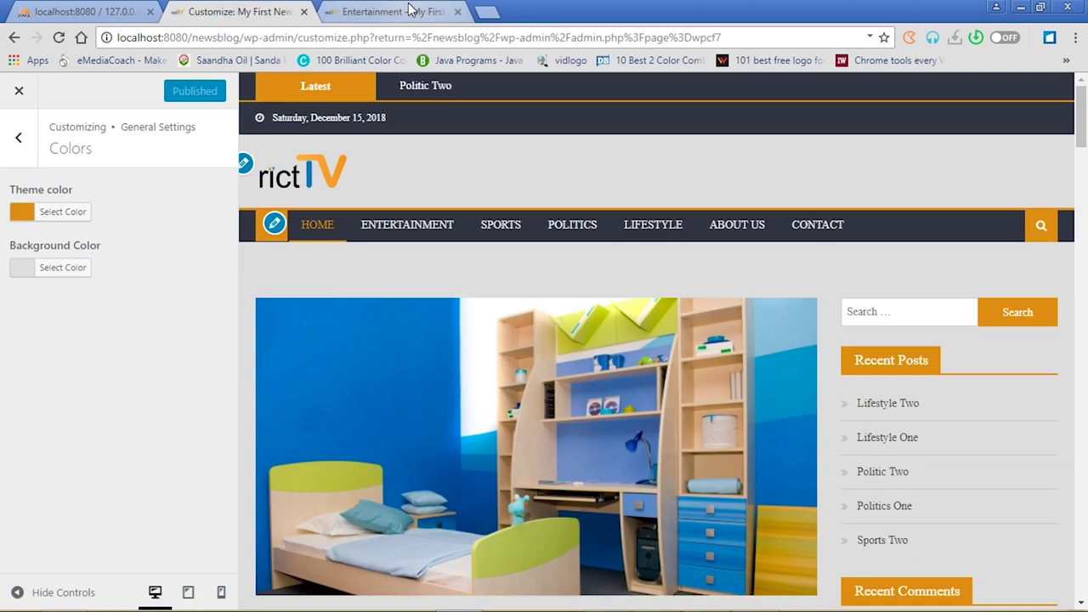
pyautogui.click(351, 14)
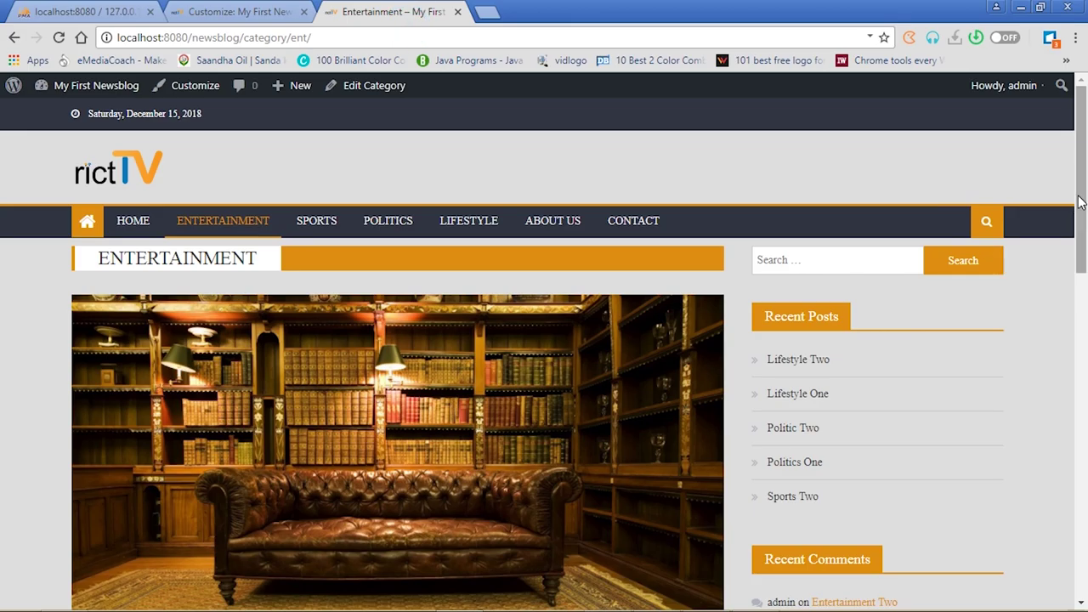
pyautogui.moveTo(1076, 208); pyautogui.dragTo(892, 204)
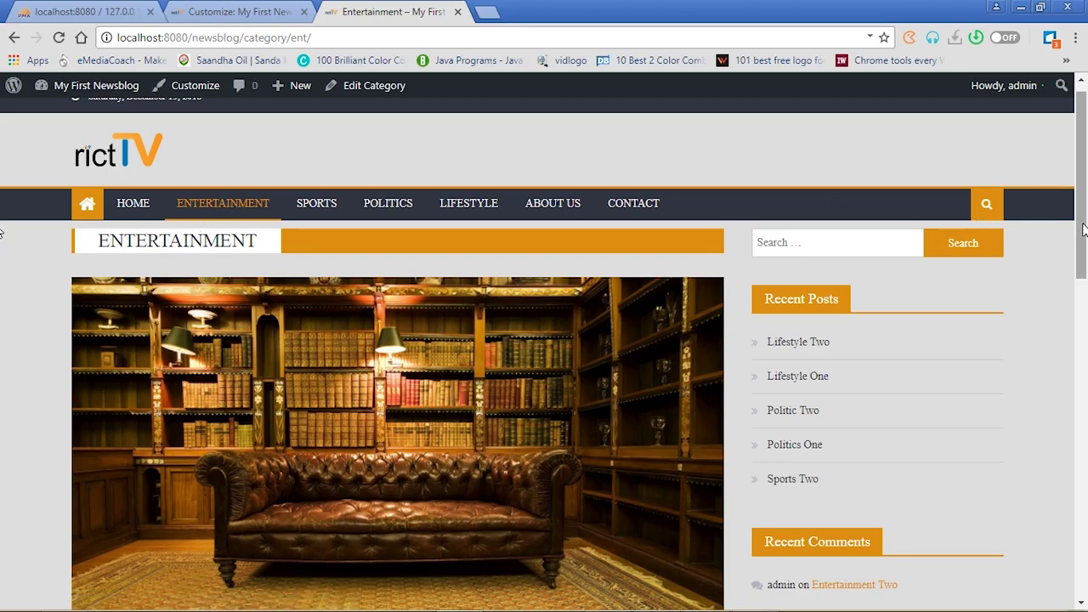
pyautogui.moveTo(1084, 230); pyautogui.dragTo(1082, 402)
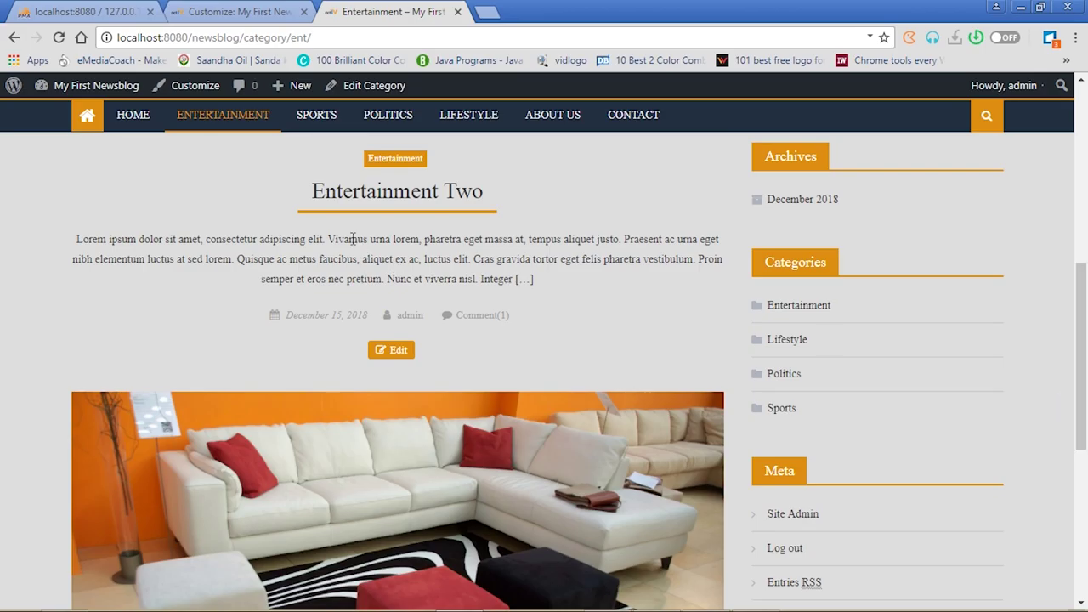
pyautogui.click(379, 194)
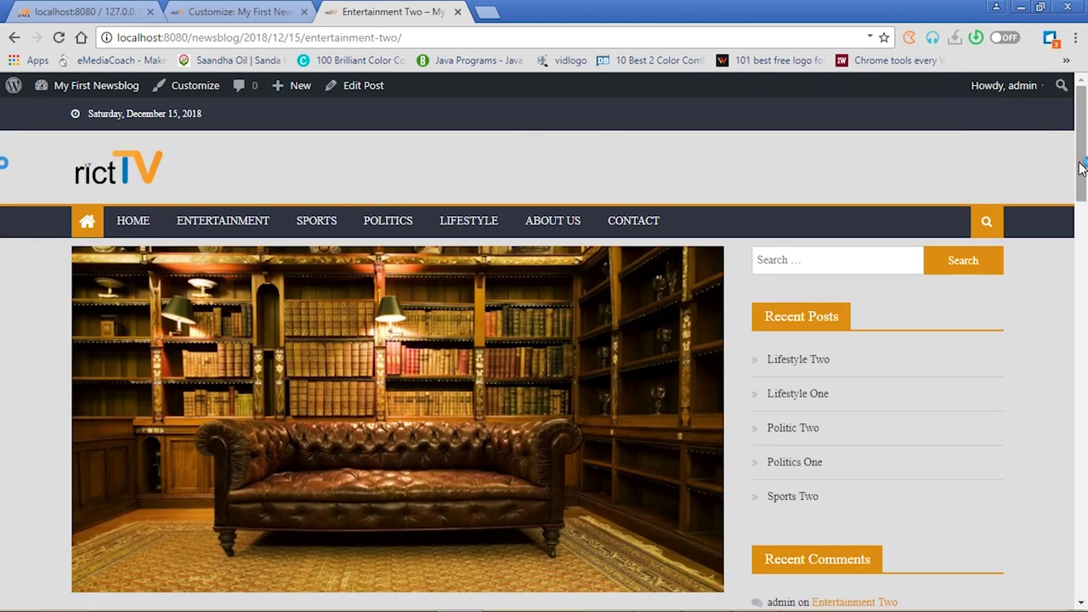
pyautogui.moveTo(1081, 169)
pyautogui.mouseDown()
pyautogui.moveTo(1082, 364)
pyautogui.moveTo(1081, 168)
pyautogui.mouseUp()
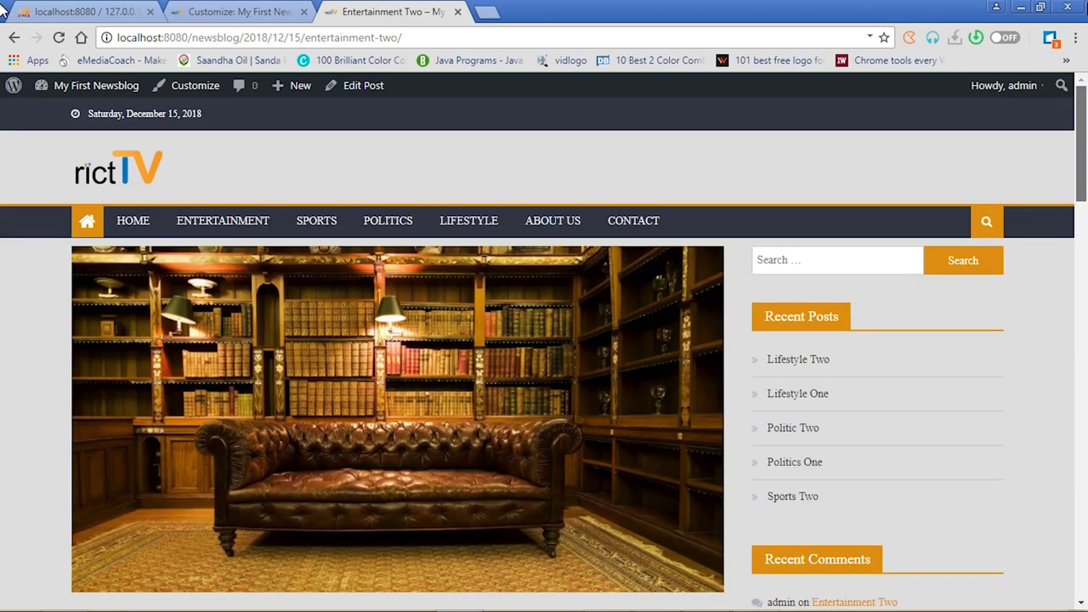
# Set the grey living-room photo 5.jpg as the background image and publish it
pyautogui.click(216, 12)
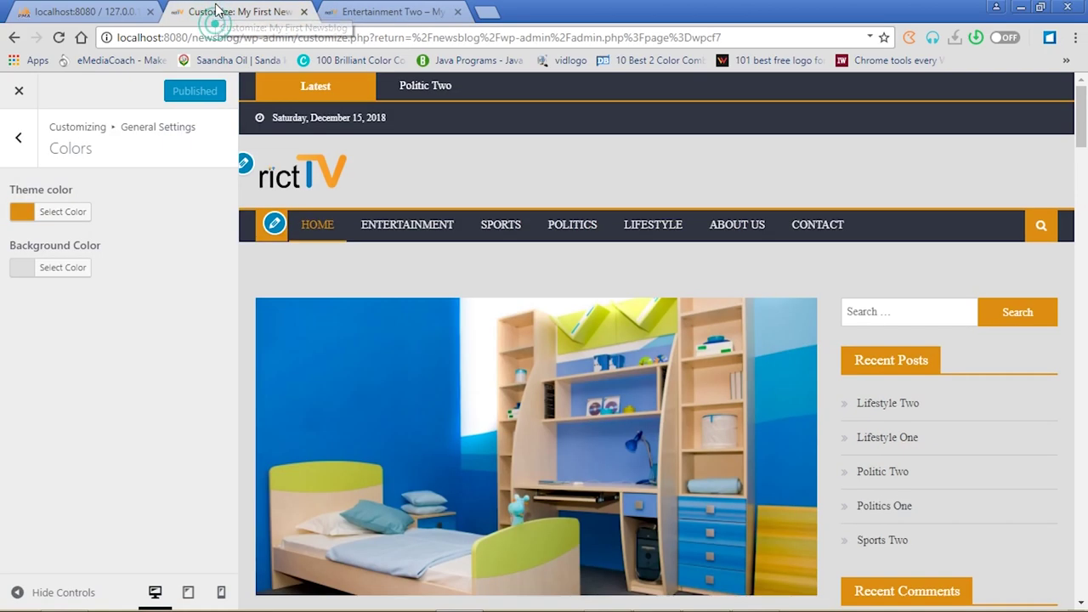
pyautogui.click(20, 142)
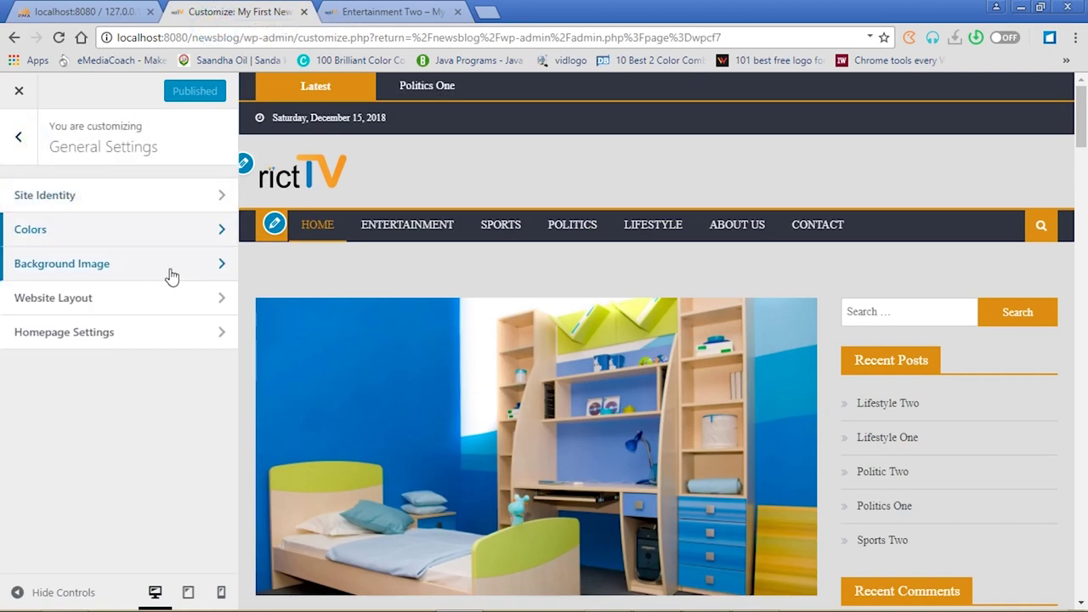
pyautogui.click(218, 265)
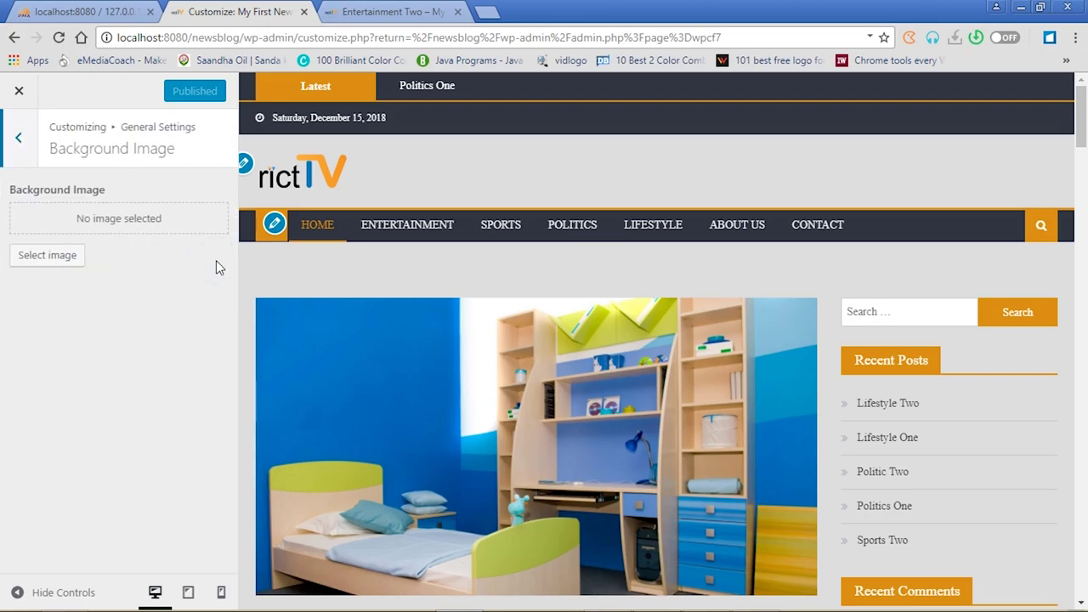
pyautogui.click(43, 258)
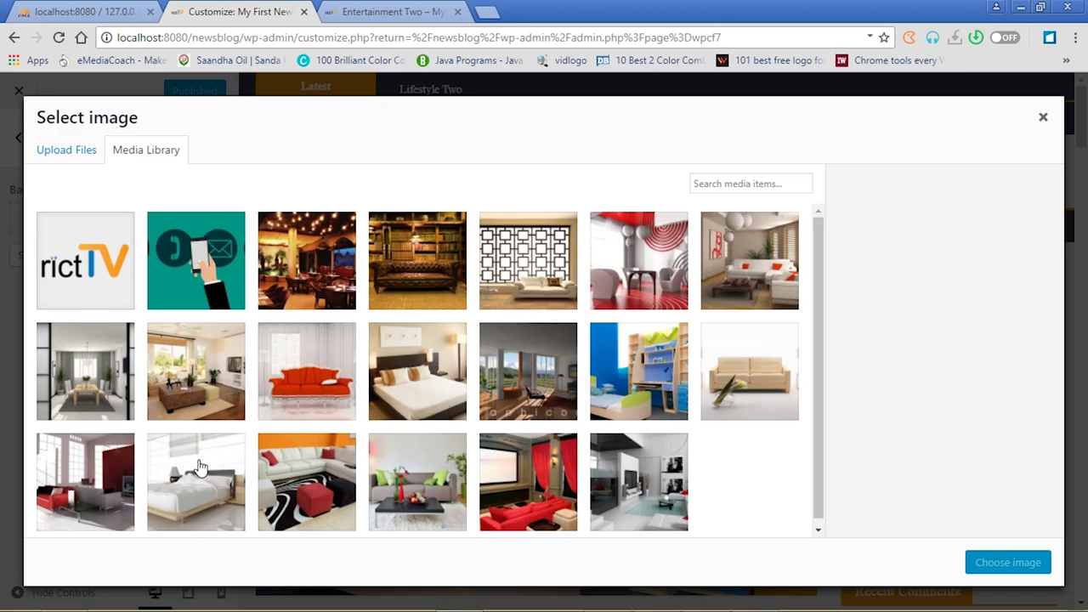
pyautogui.click(636, 483)
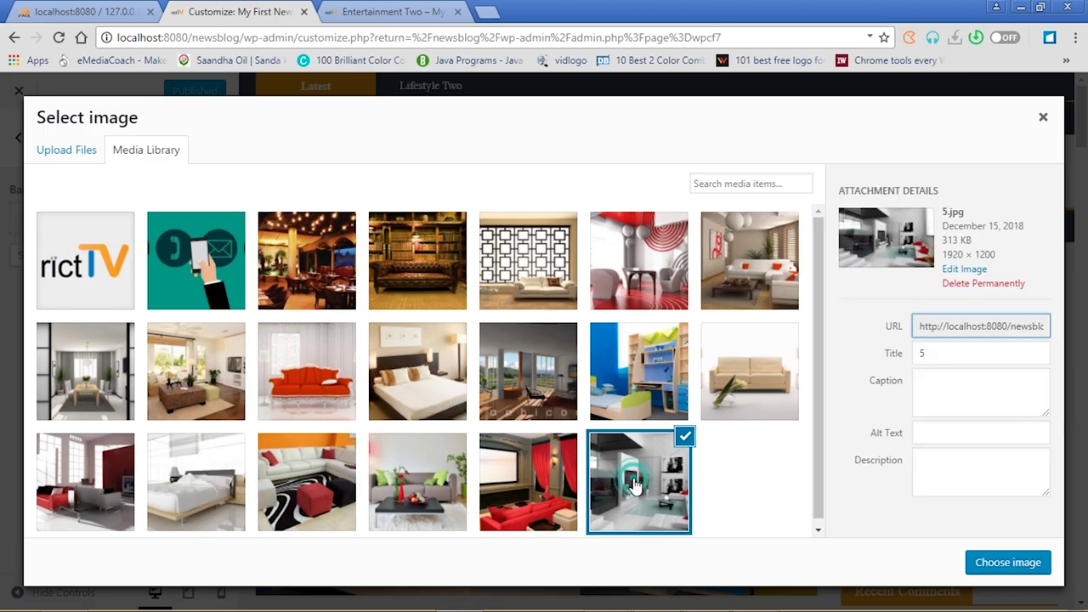
pyautogui.click(1010, 563)
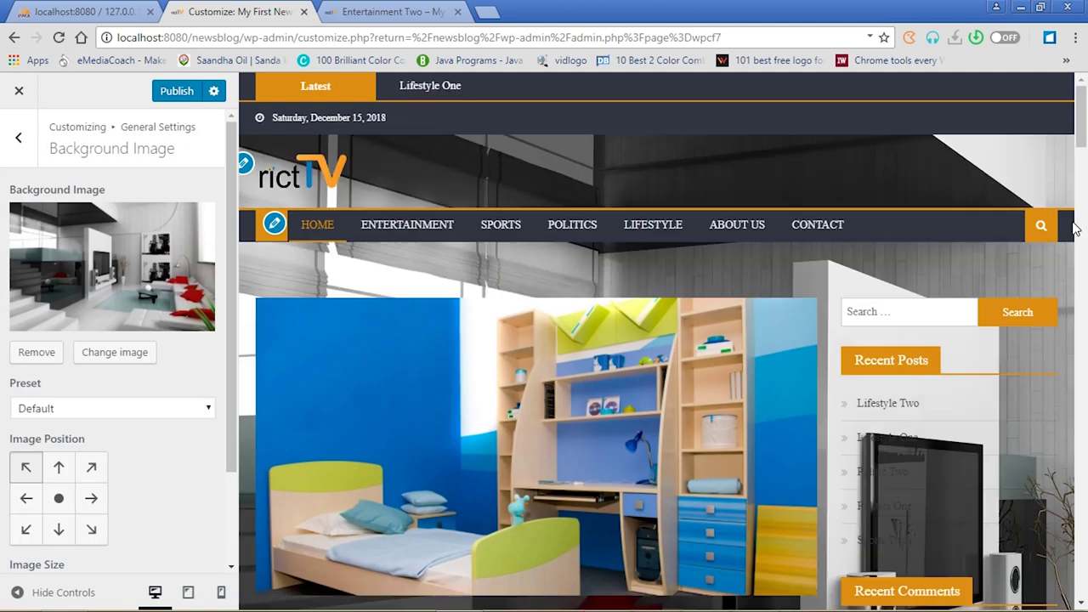
pyautogui.click(176, 94)
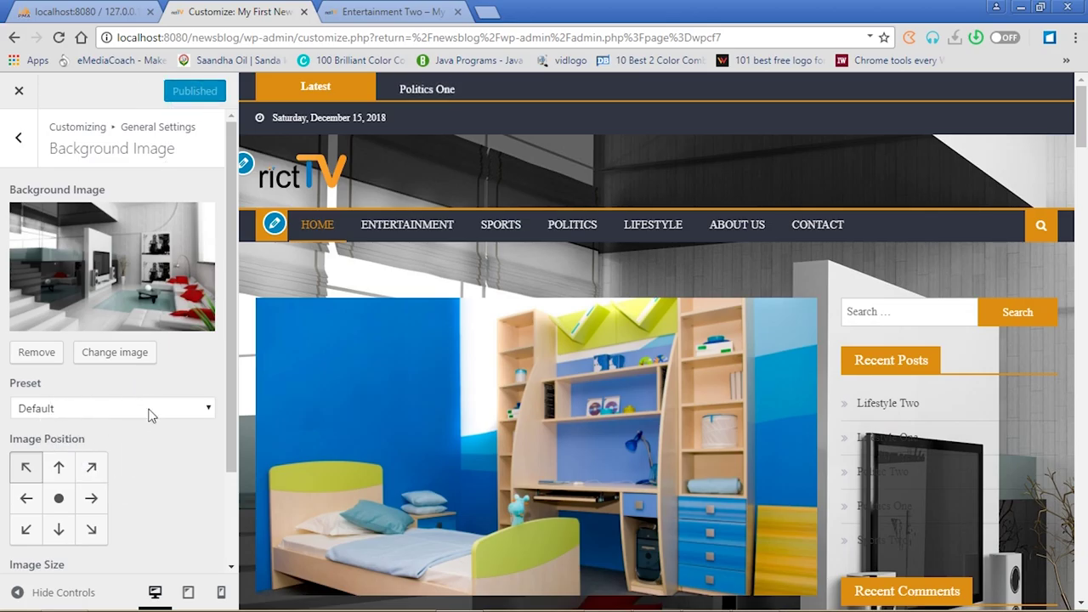
# Reload the Entertainment Two post to check the new background image
pyautogui.click(394, 10)
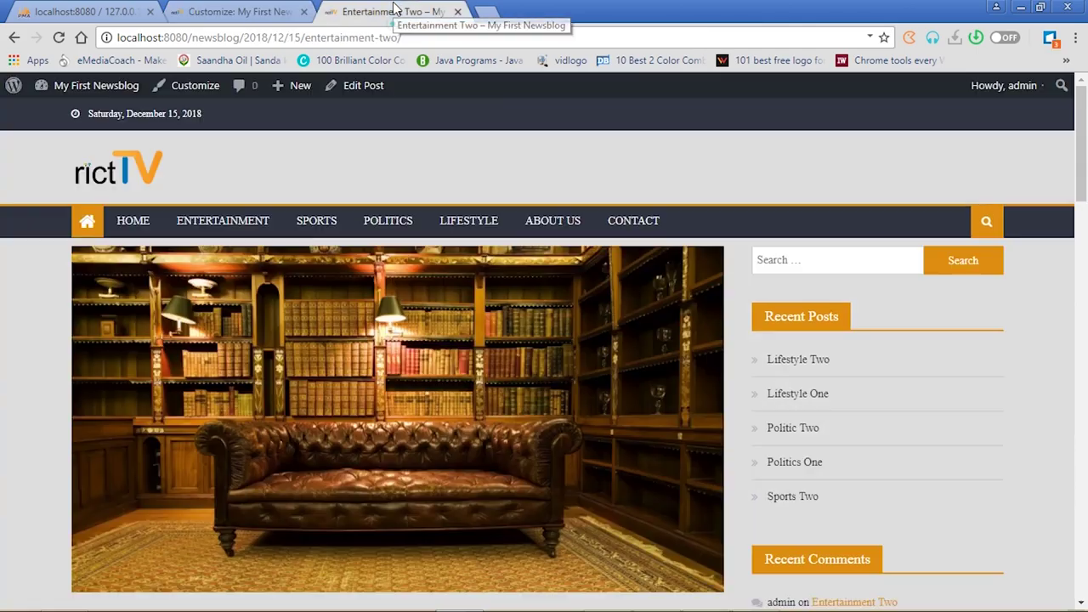
pyautogui.click(58, 38)
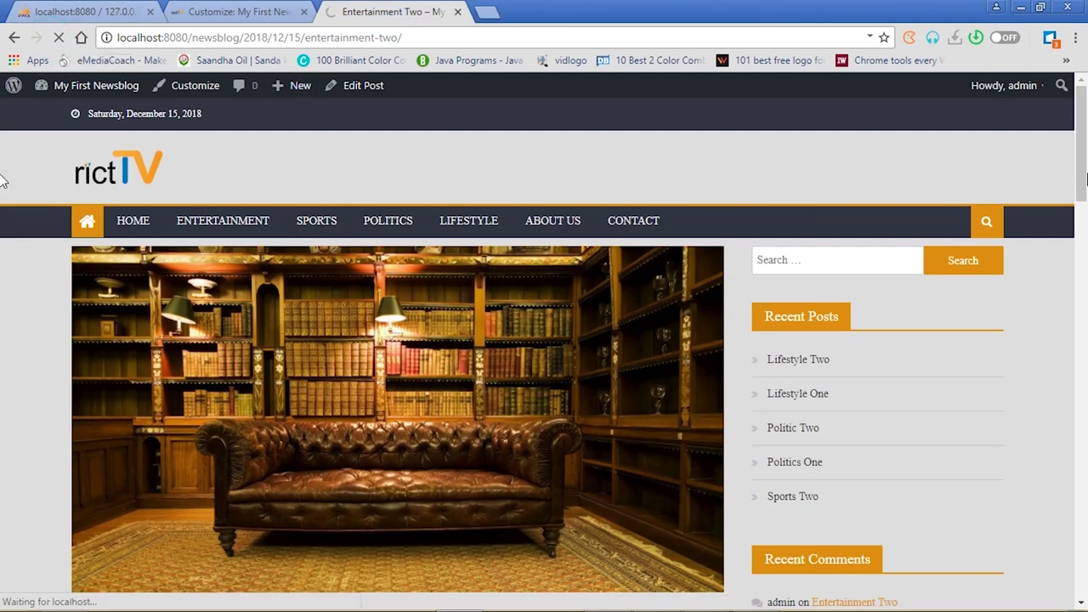
pyautogui.moveTo(1081, 132); pyautogui.dragTo(1082, 545)
pyautogui.scroll(20, 2, 377)
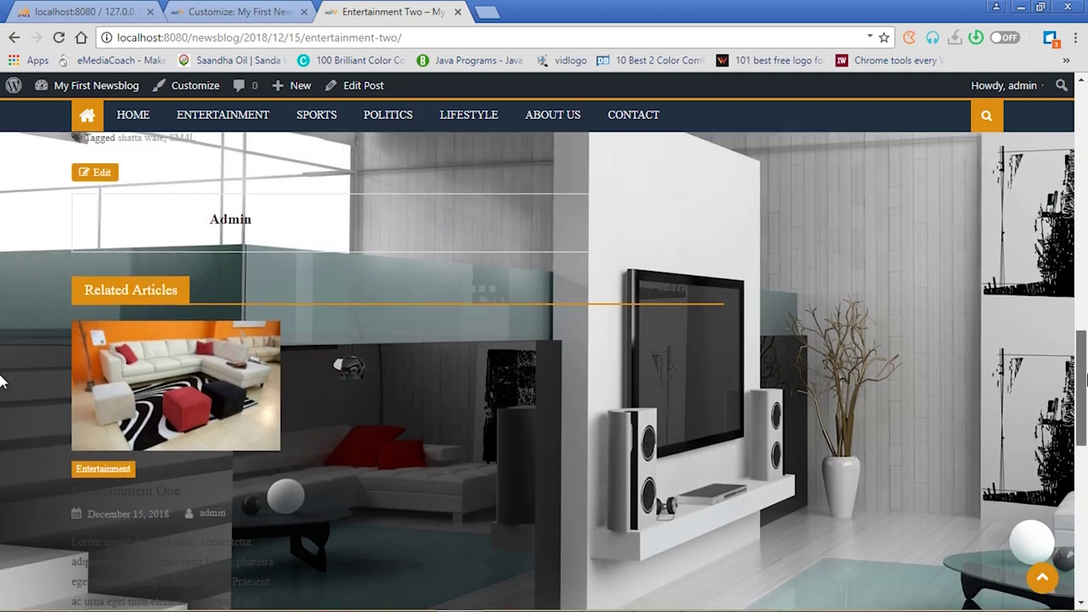
pyautogui.scroll(2, 2, 154)
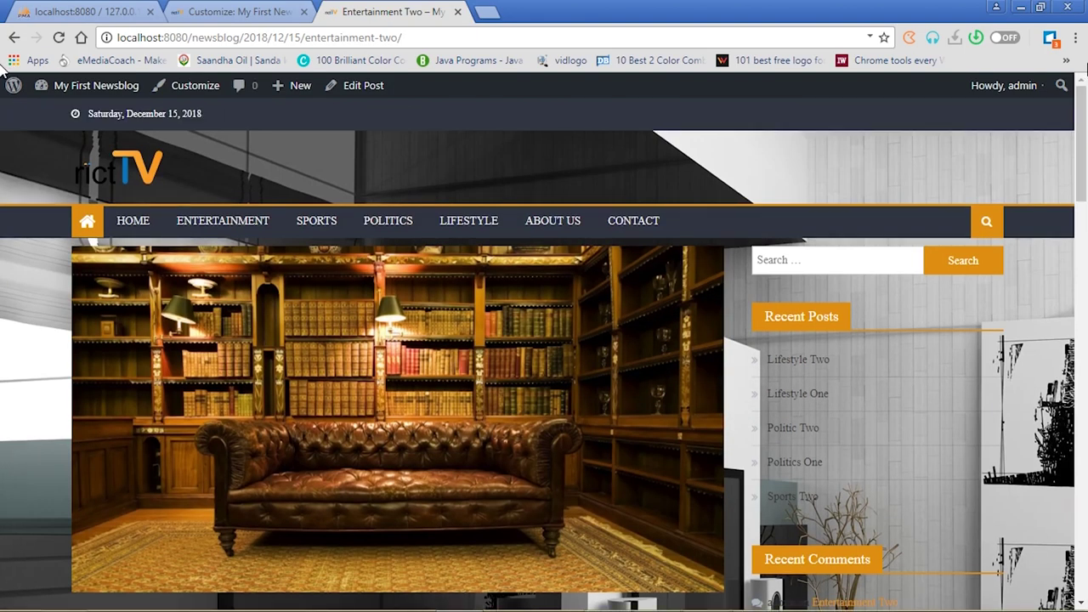
# Centre the background image, apply the Fit to Screen preset, and publish
pyautogui.click(234, 11)
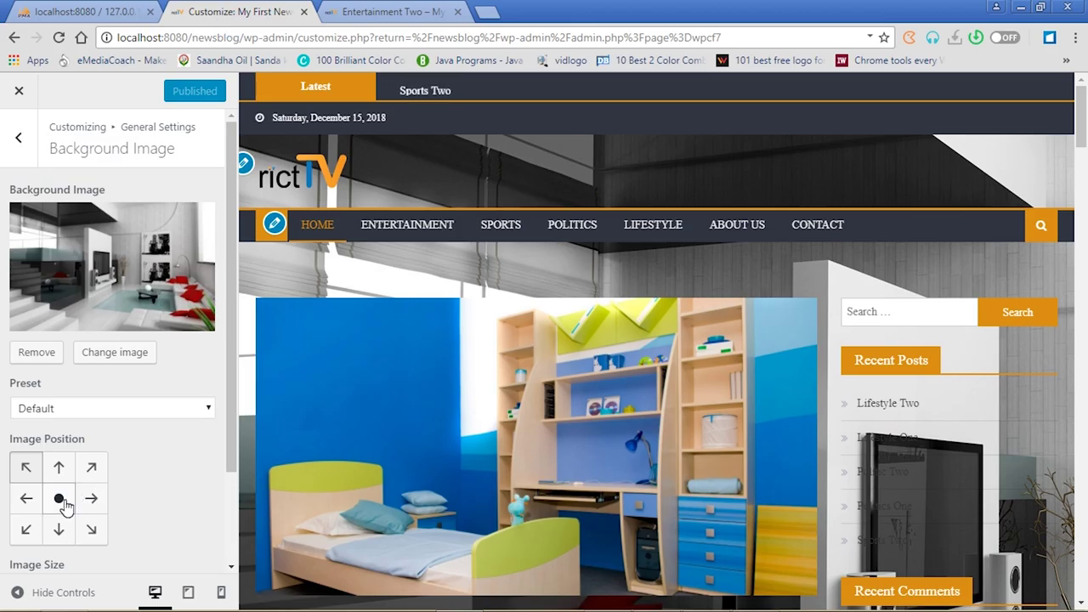
pyautogui.click(58, 499)
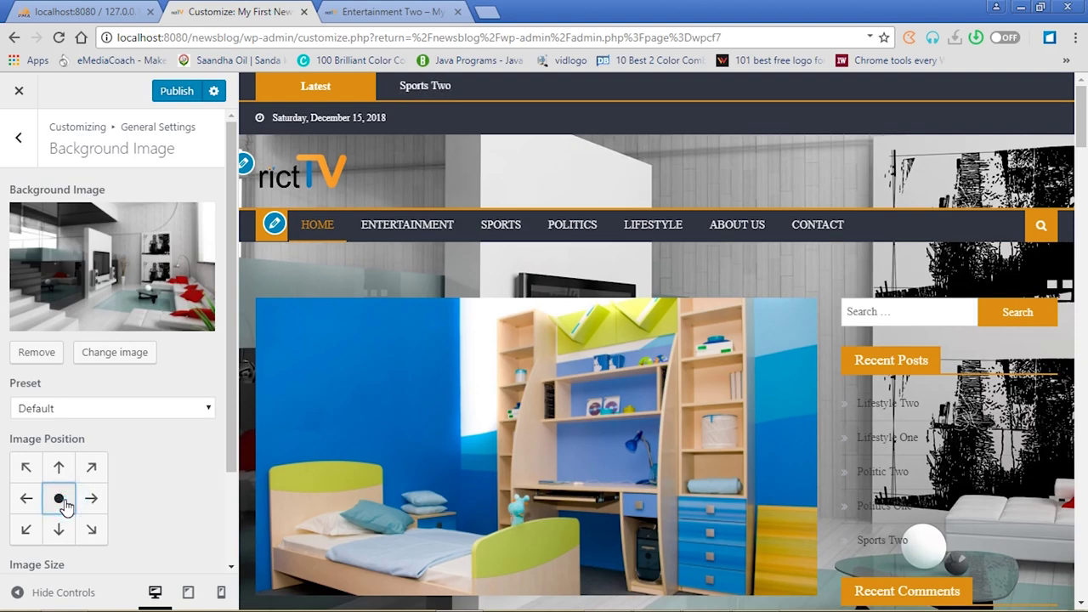
pyautogui.click(208, 410)
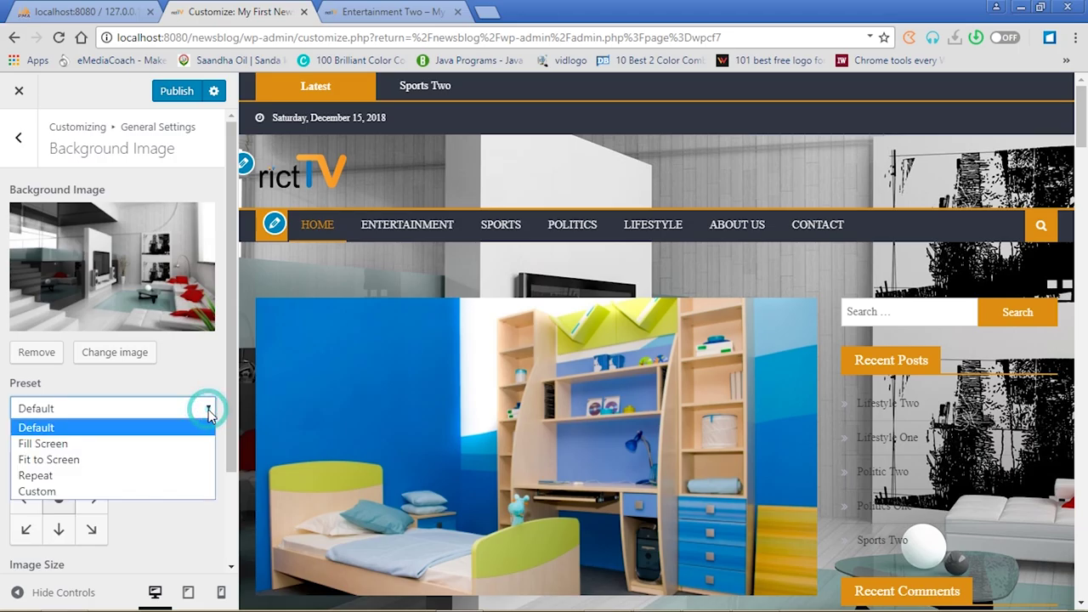
pyautogui.click(82, 450)
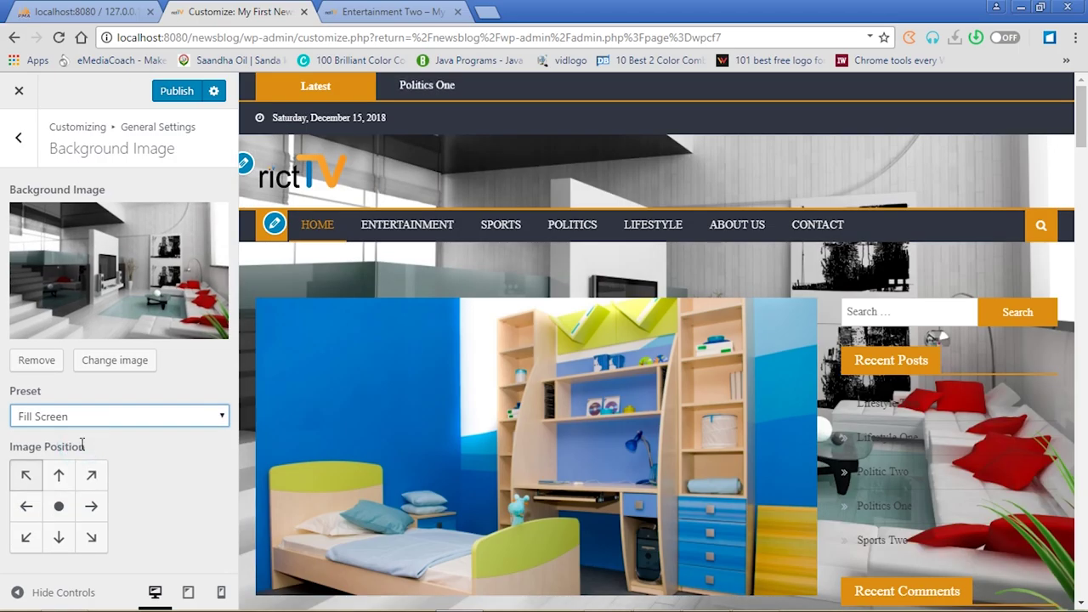
pyautogui.click(220, 418)
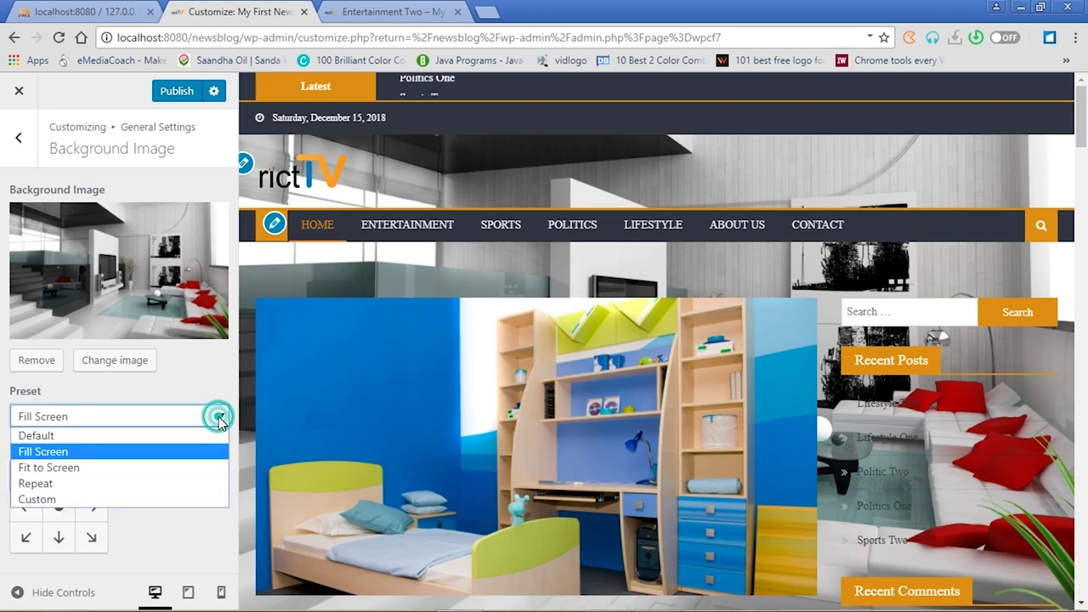
pyautogui.click(100, 470)
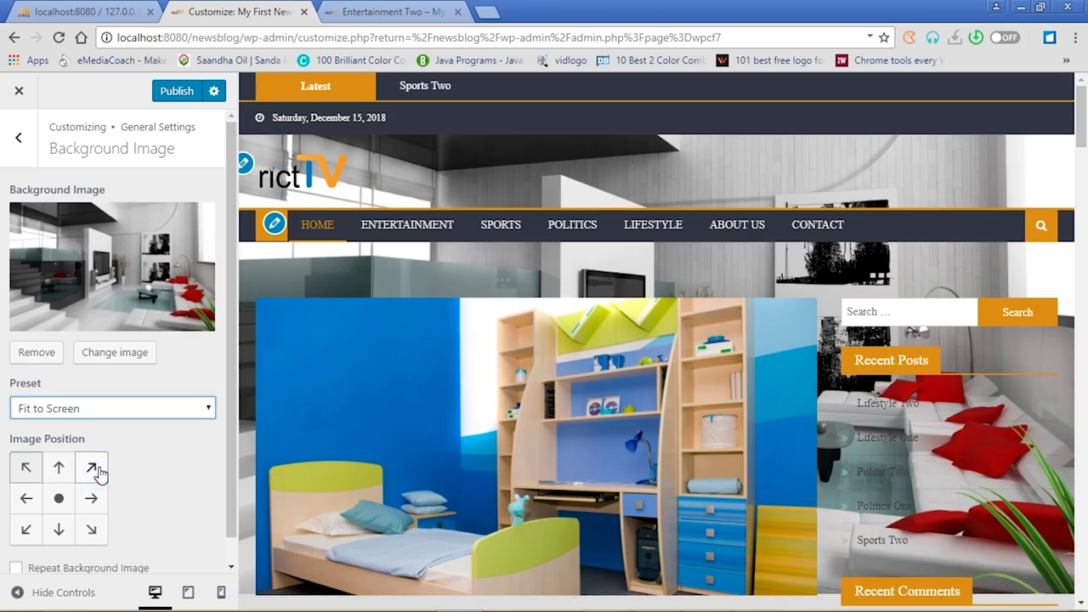
pyautogui.click(212, 409)
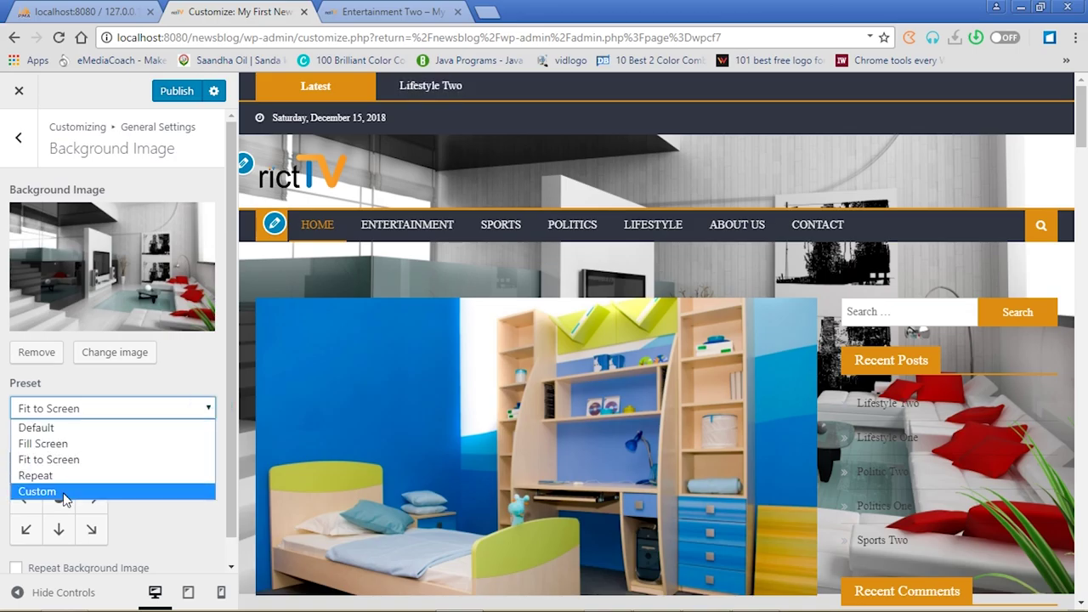
pyautogui.click(185, 94)
pyautogui.click(188, 94)
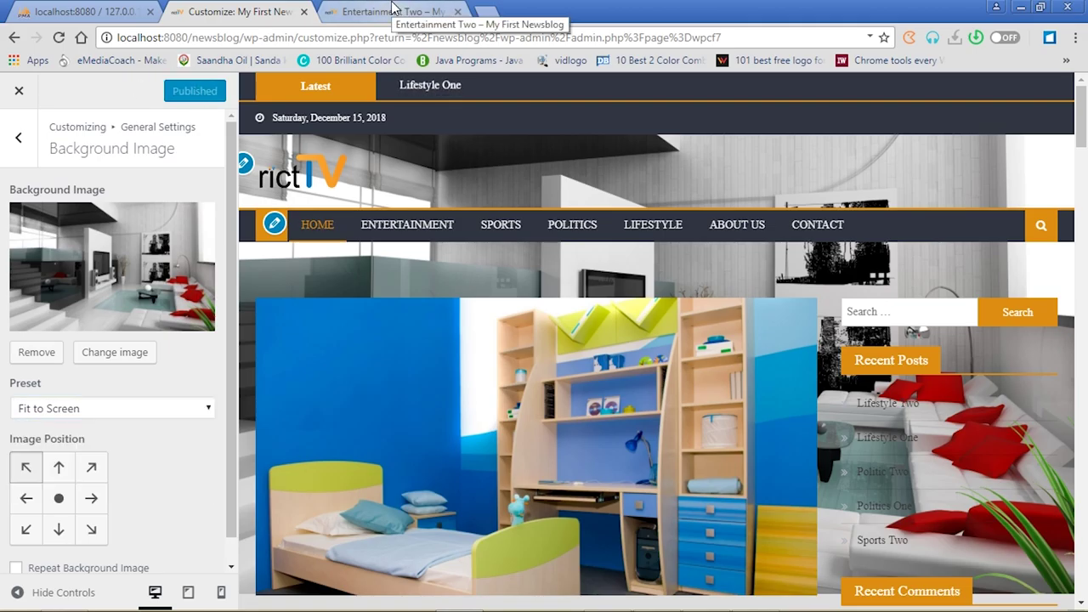
# Reload the Entertainment Two post to view the Fit to Screen background
pyautogui.click(394, 11)
pyautogui.click(59, 38)
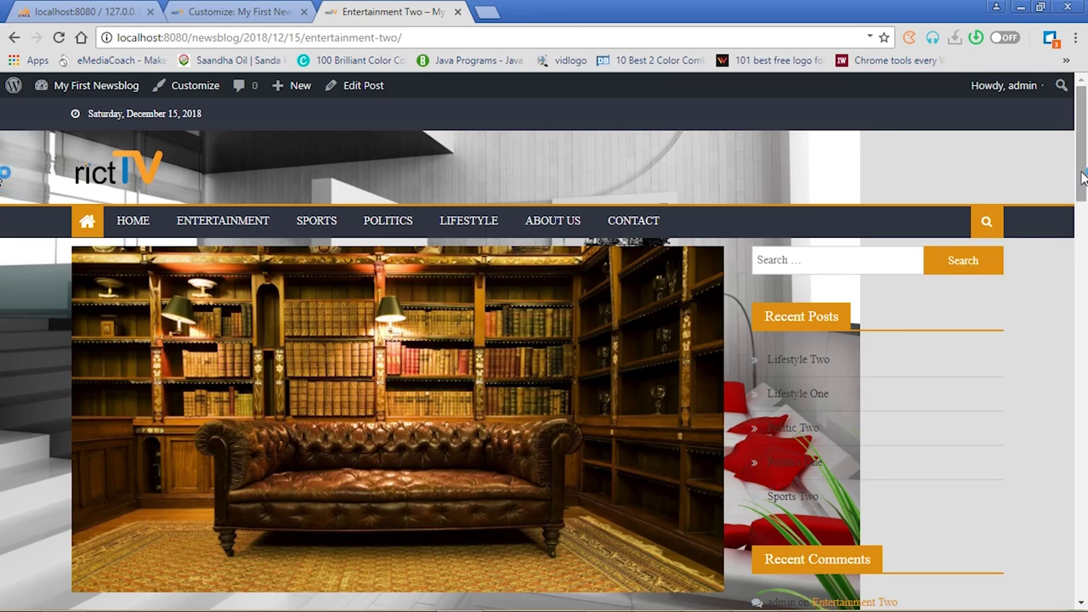
pyautogui.moveTo(1083, 176); pyautogui.dragTo(1084, 119)
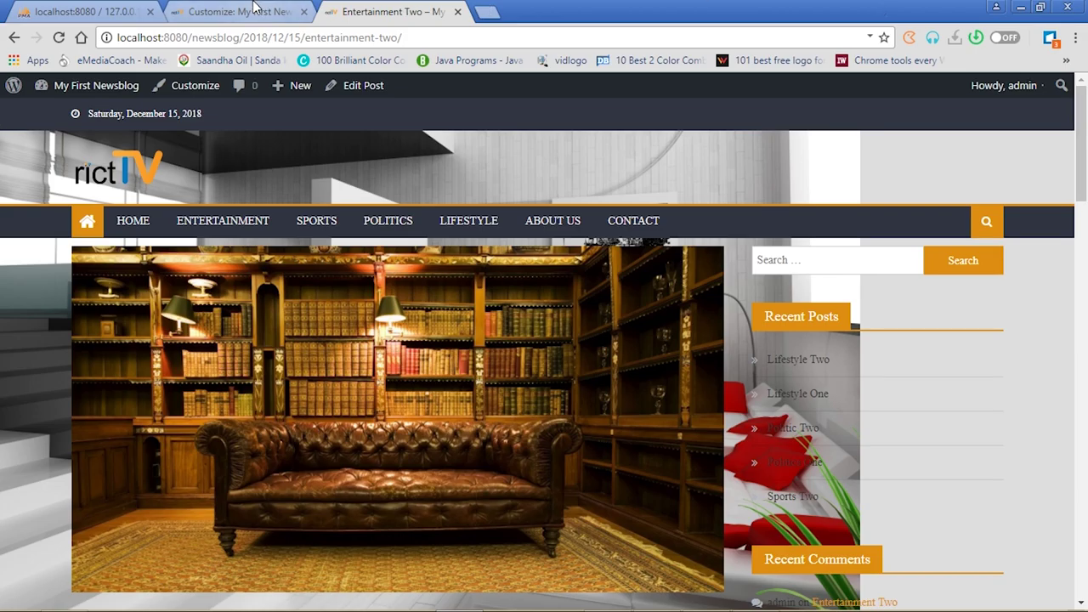
# Switch the background preset to Fill Screen and publish
pyautogui.click(254, 11)
pyautogui.click(208, 409)
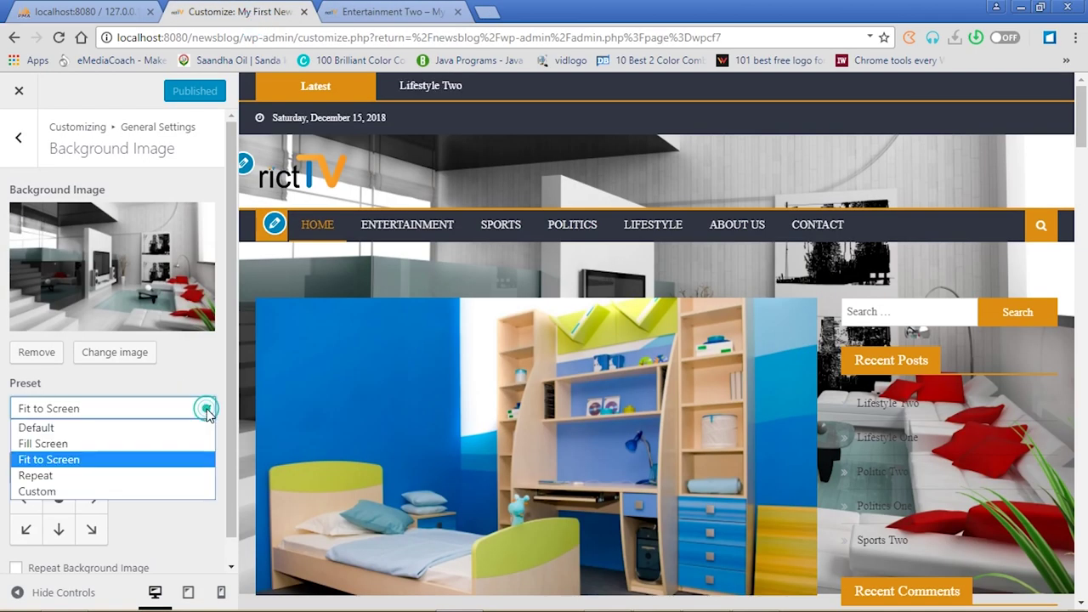
pyautogui.click(97, 445)
pyautogui.click(177, 91)
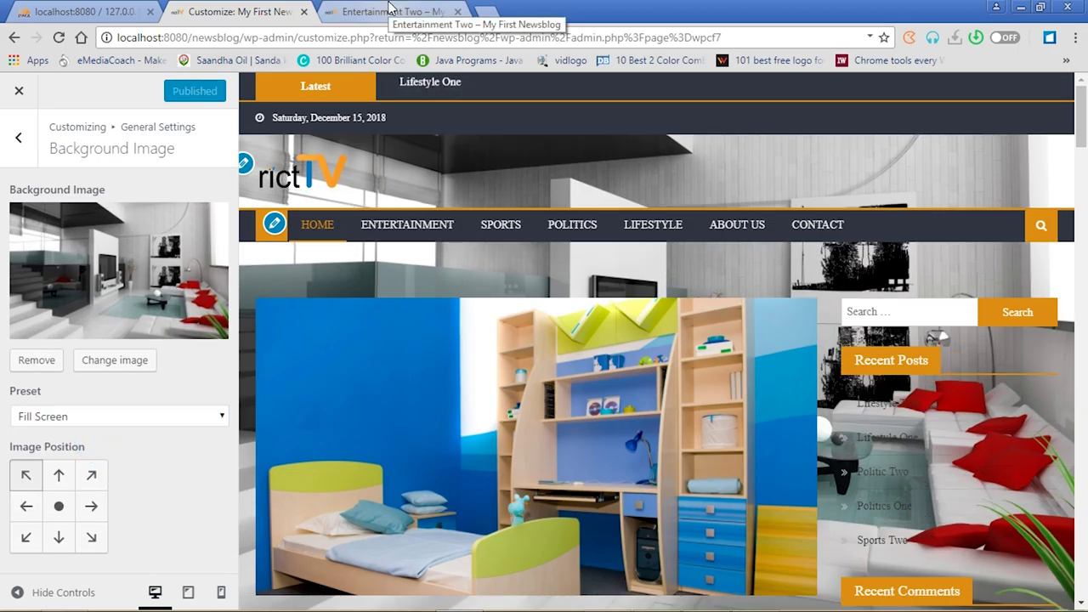
# Reload the Entertainment Two post to confirm the Fill Screen background
pyautogui.click(390, 8)
pyautogui.click(60, 37)
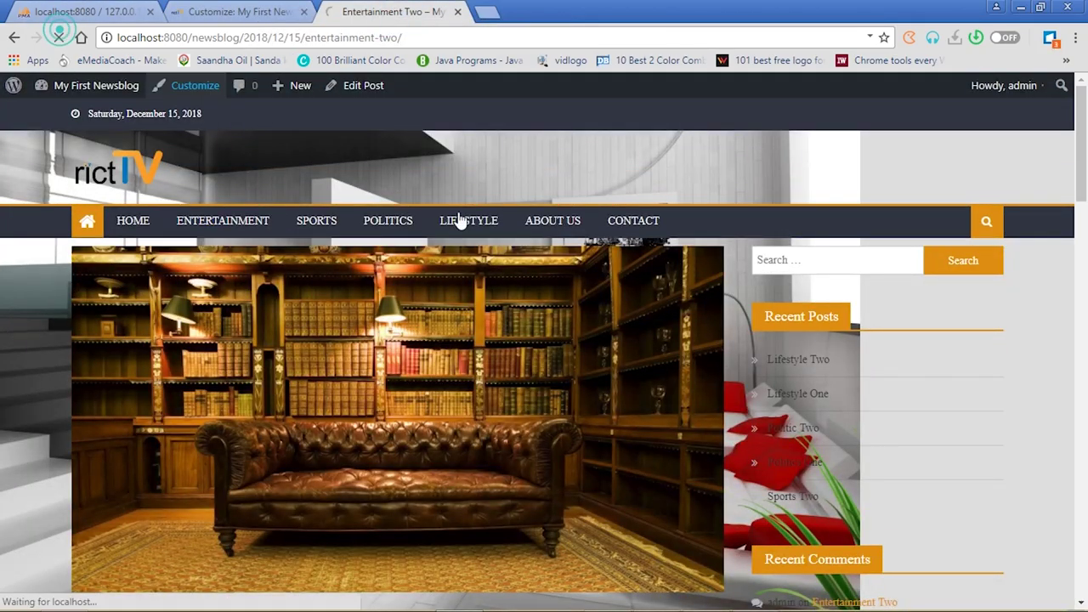
pyautogui.scroll(-20, 3, 168)
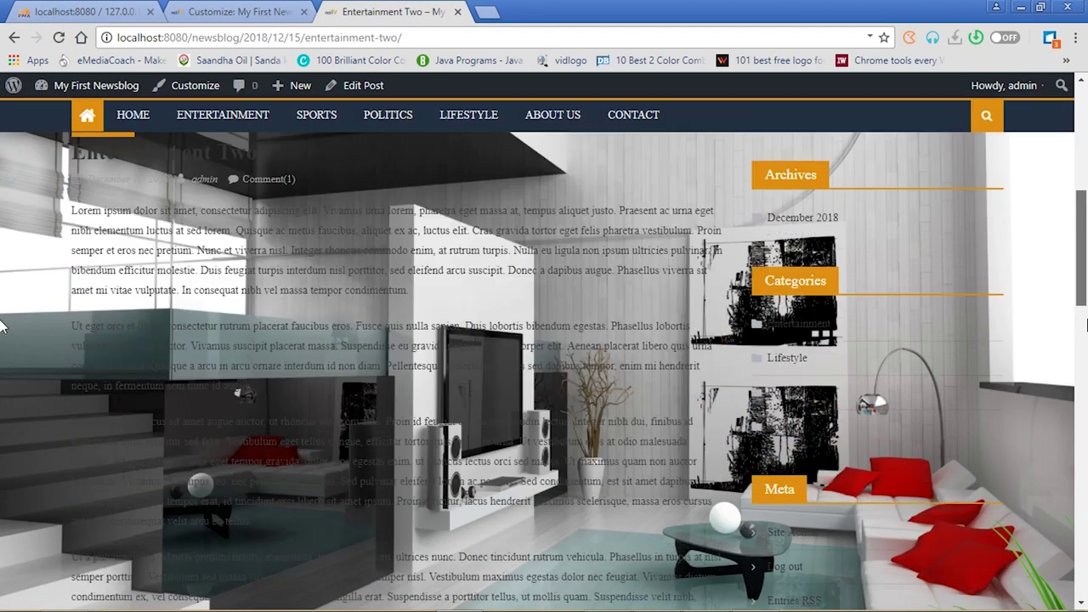
pyautogui.scroll(10, 2, 449)
pyautogui.scroll(12, 2, 321)
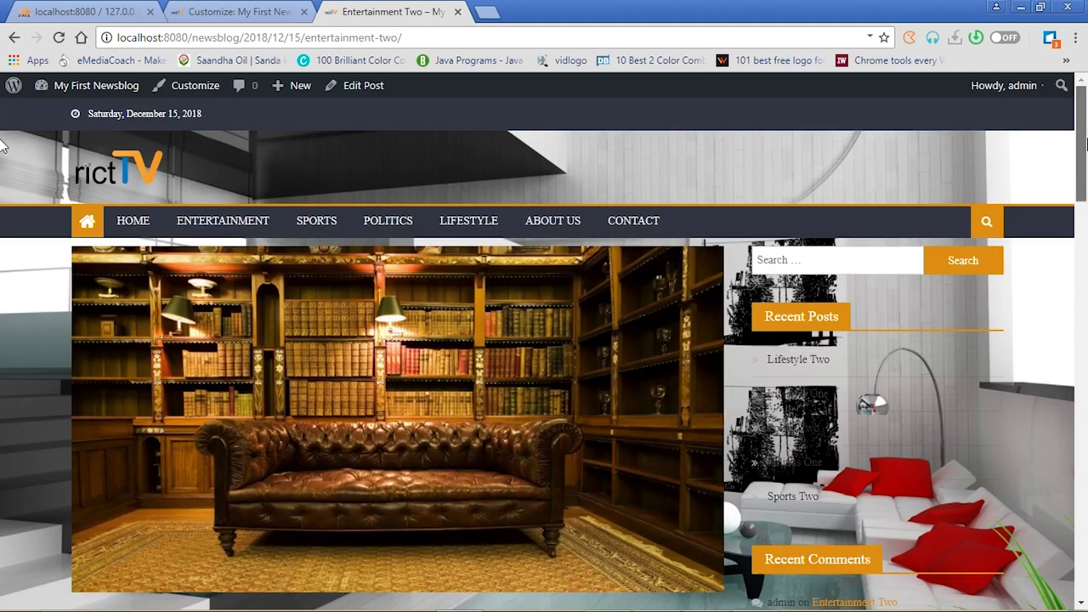
# Back out of the Background Image settings to the main panel and close the Customizer
pyautogui.click(241, 11)
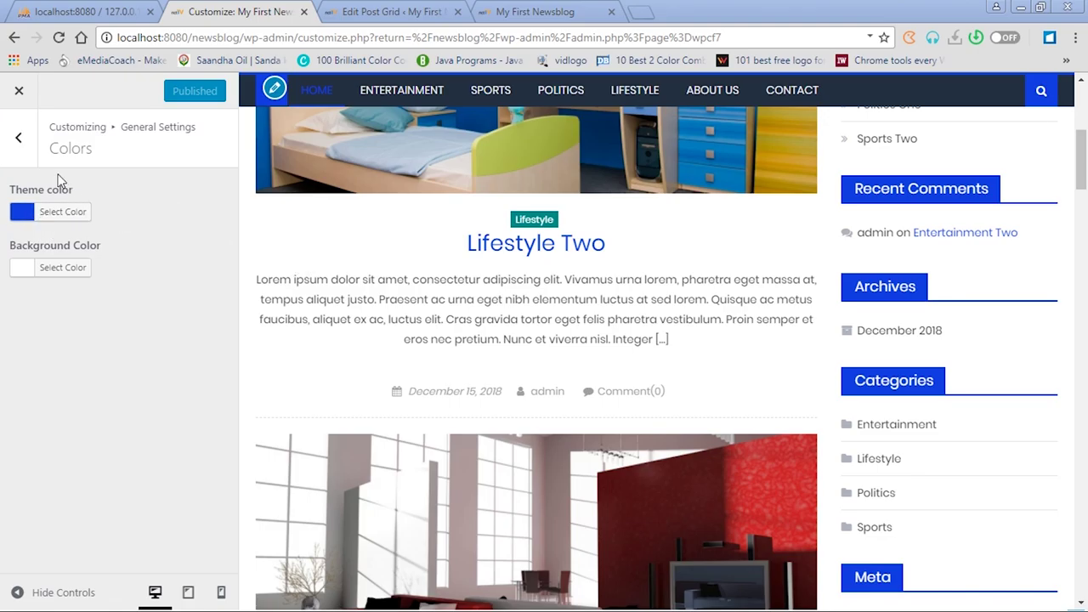
pyautogui.click(18, 137)
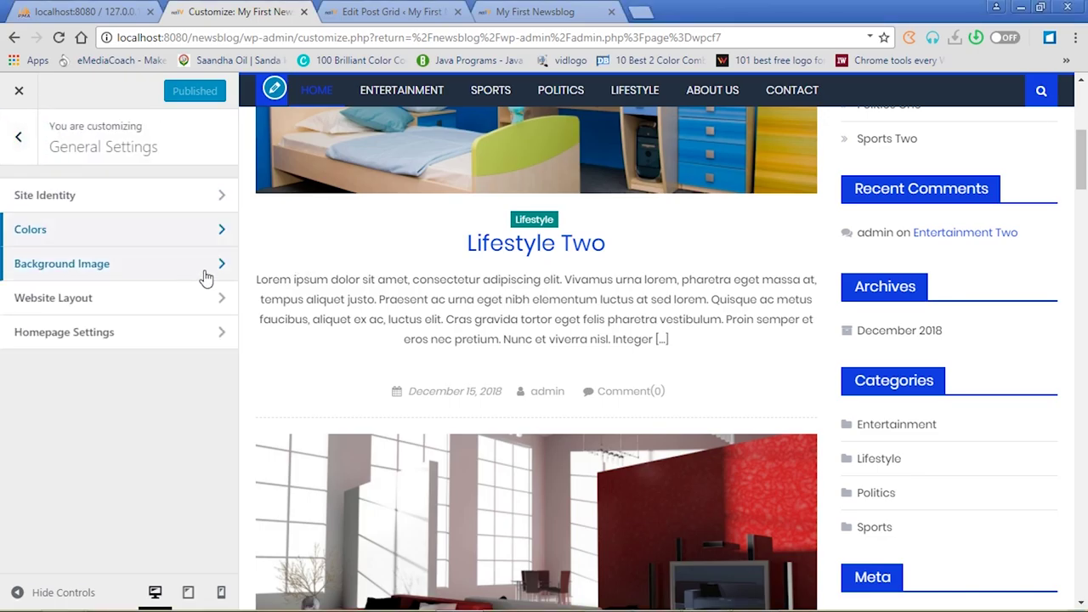
pyautogui.click(204, 270)
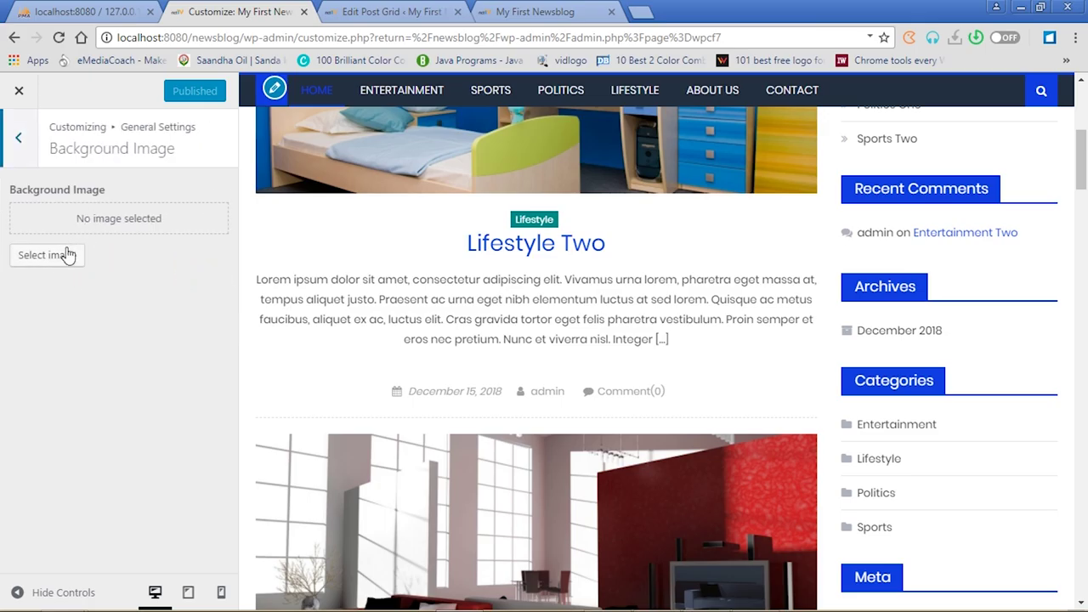
pyautogui.click(21, 141)
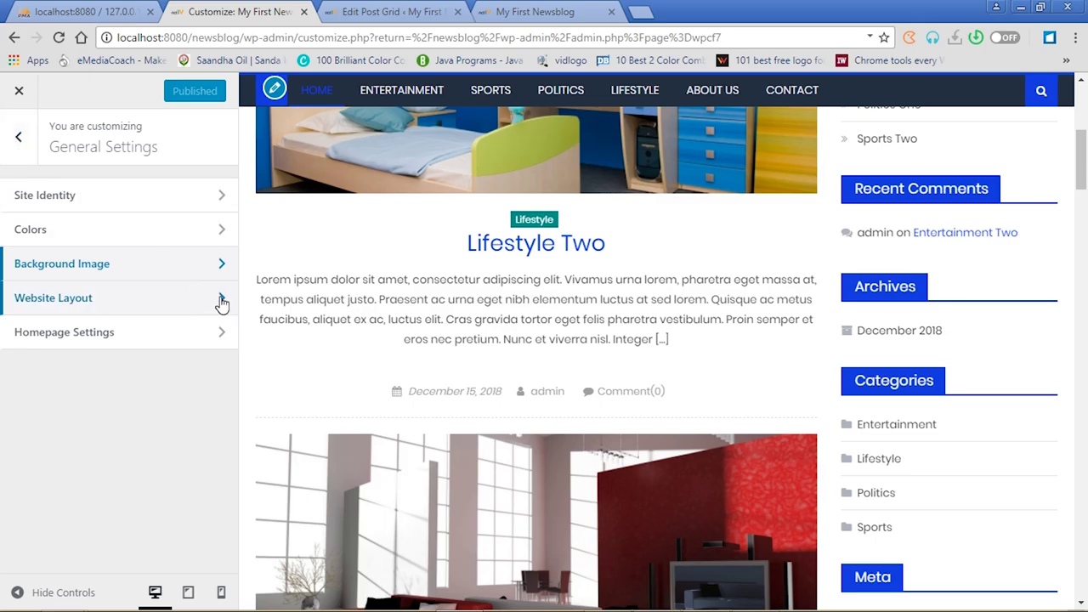
pyautogui.click(18, 135)
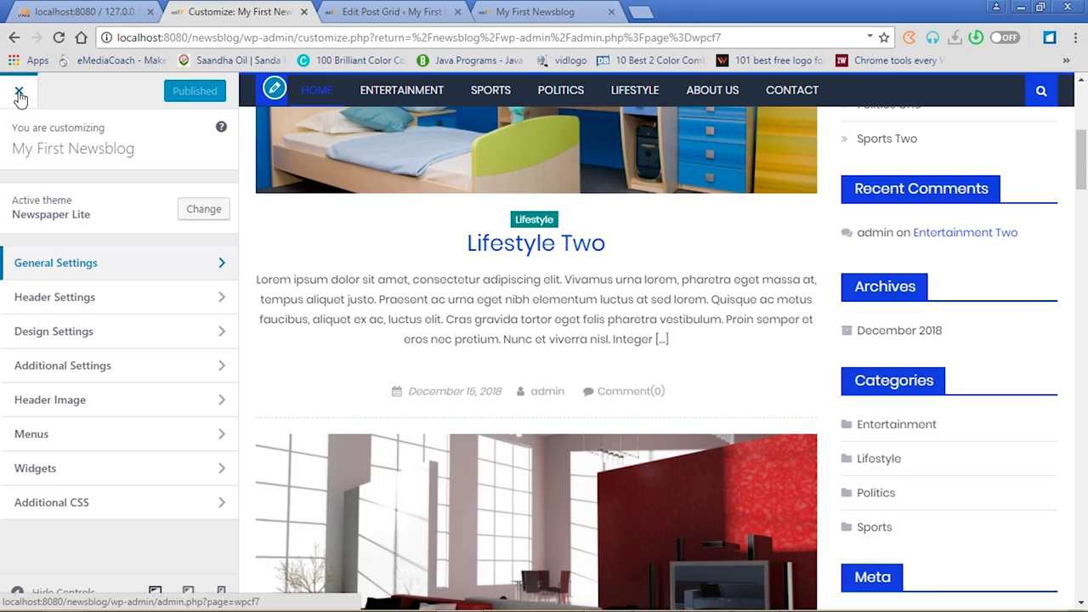
pyautogui.click(19, 94)
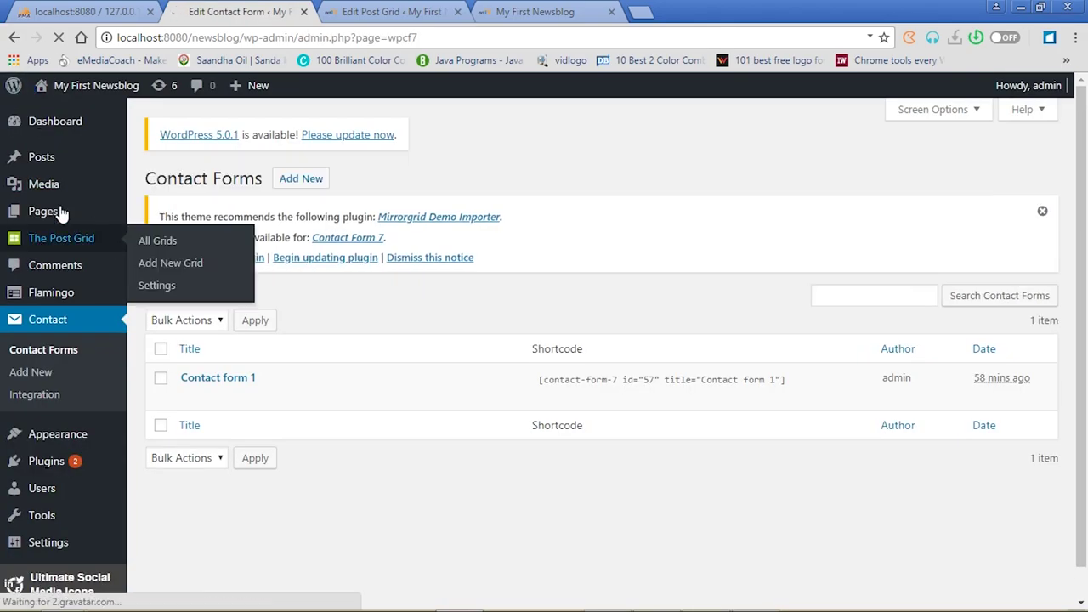
# Open All Pages listing About Us, Contact and News
pyautogui.click(47, 215)
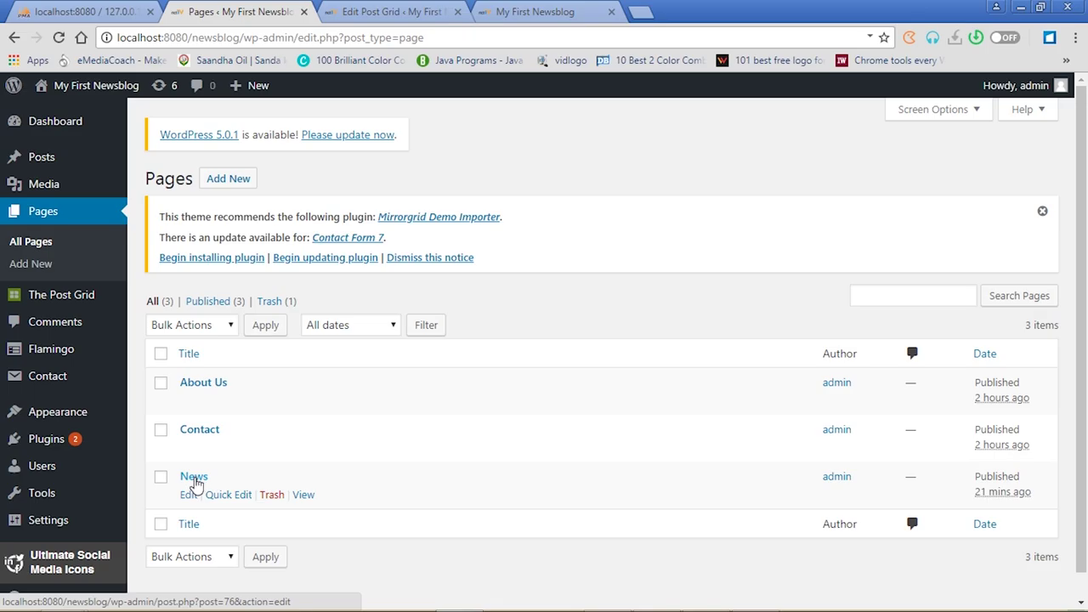
pyautogui.click(229, 183)
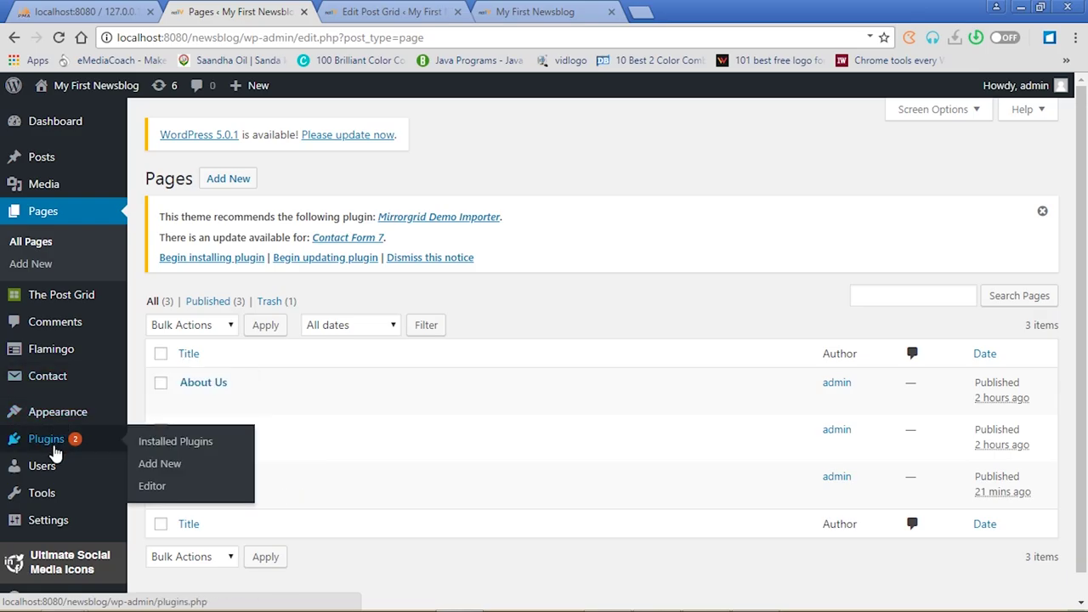
# Open Installed Plugins, dismiss the theme's plugin recommendation notice, and review the seven plugins
pyautogui.click(53, 449)
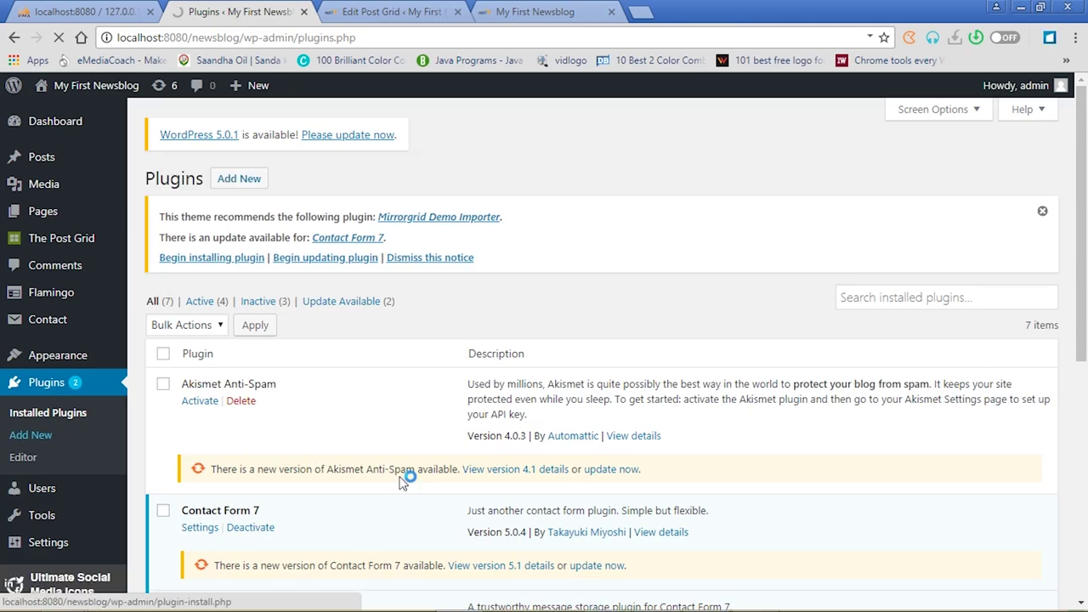
pyautogui.click(1043, 213)
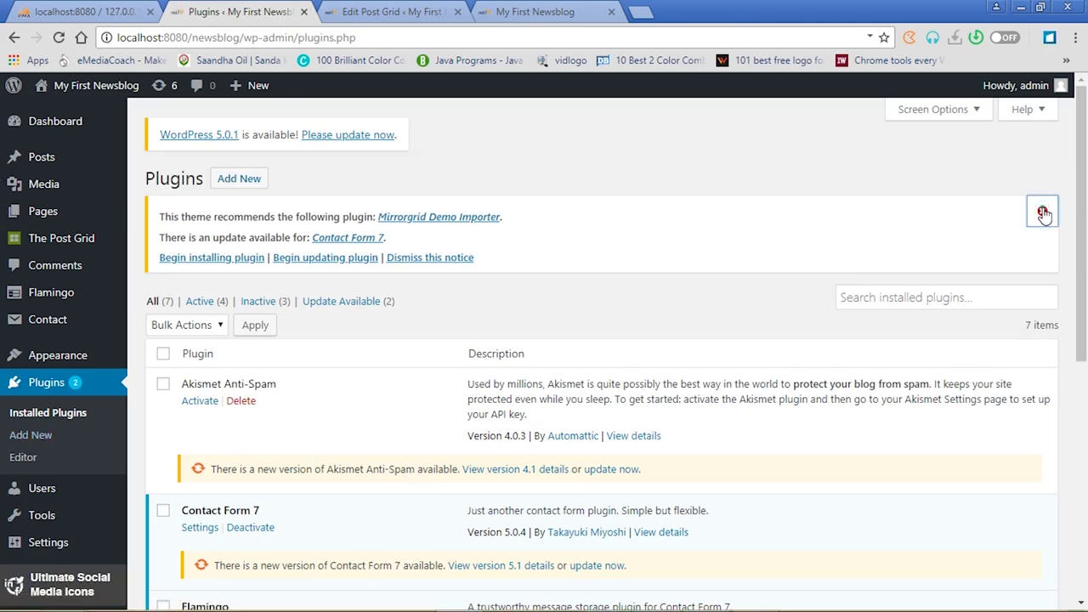
pyautogui.moveTo(1085, 175); pyautogui.dragTo(1087, 366)
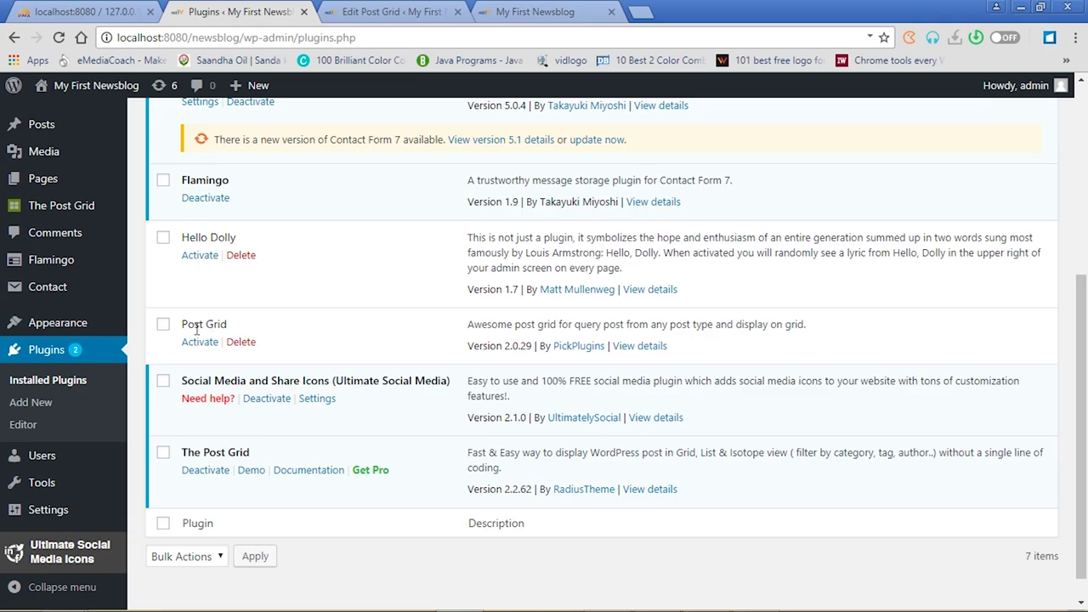
pyautogui.moveTo(1085, 415); pyautogui.dragTo(1085, 209)
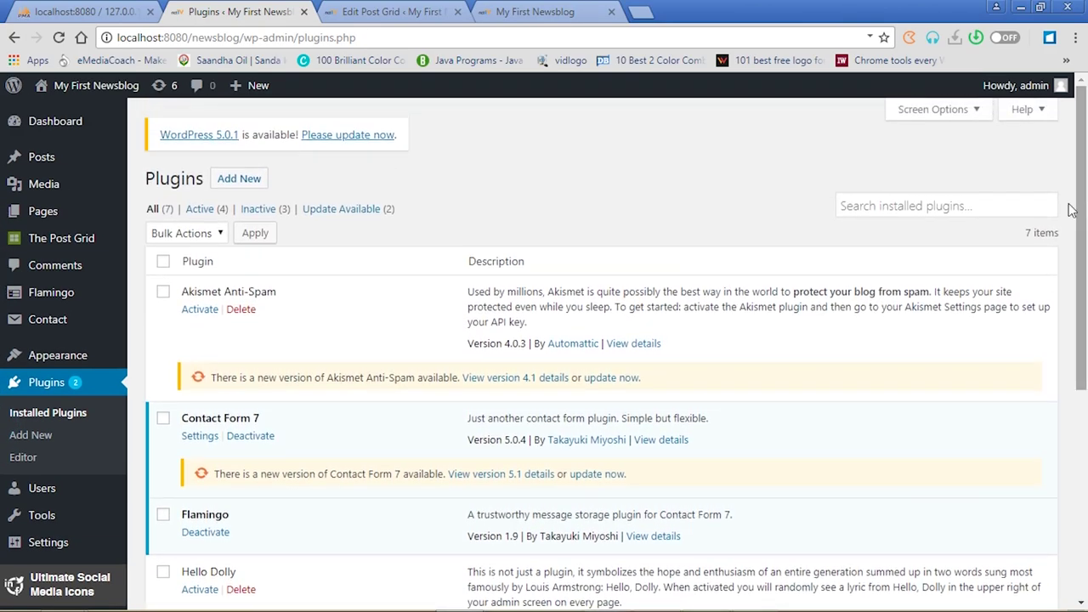
# Search the plugin directory for 'post grid', dismiss the notice, and return to Installed Plugins
pyautogui.click(245, 181)
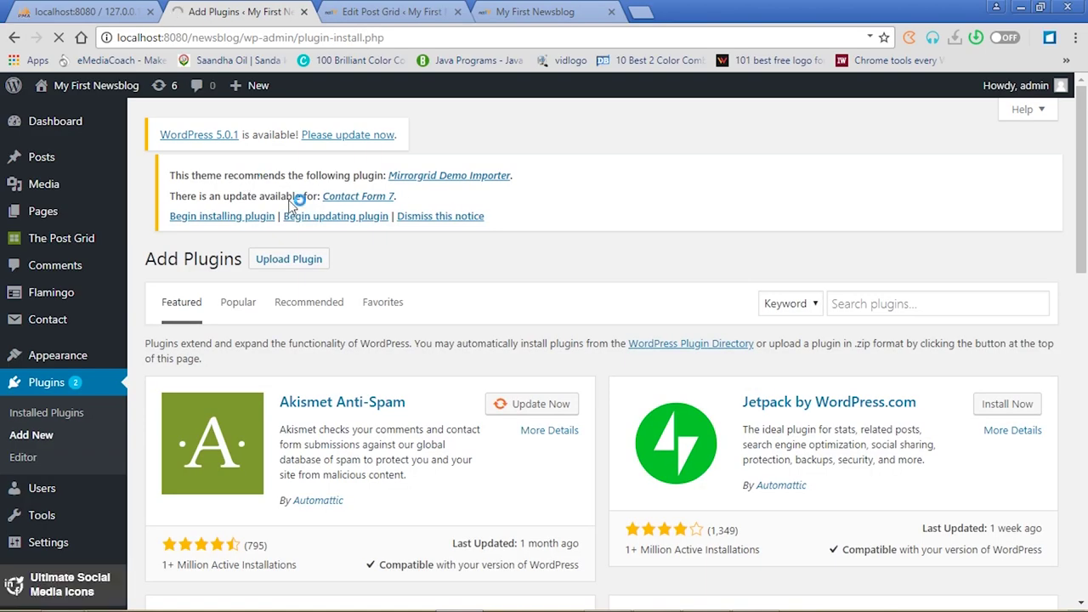
pyautogui.click(908, 316)
pyautogui.write('po')
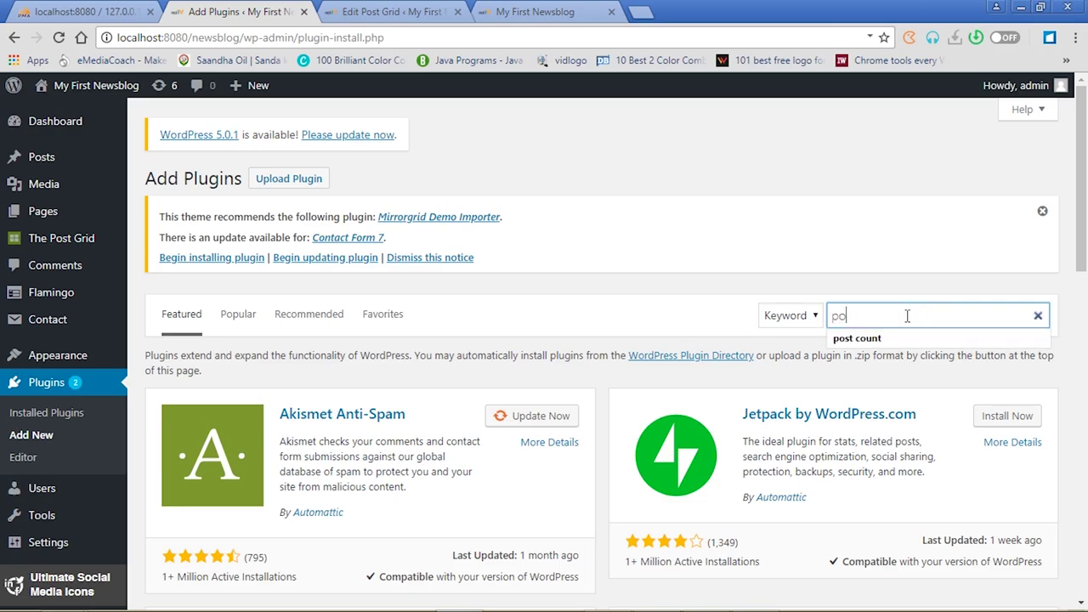
pyautogui.write('st grid')
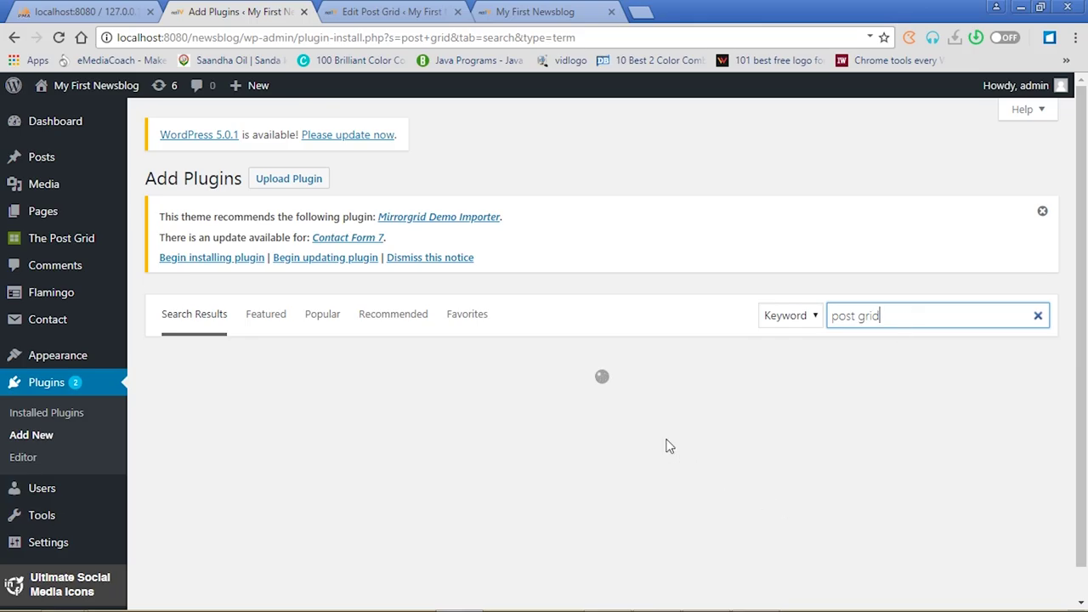
pyautogui.click(1043, 212)
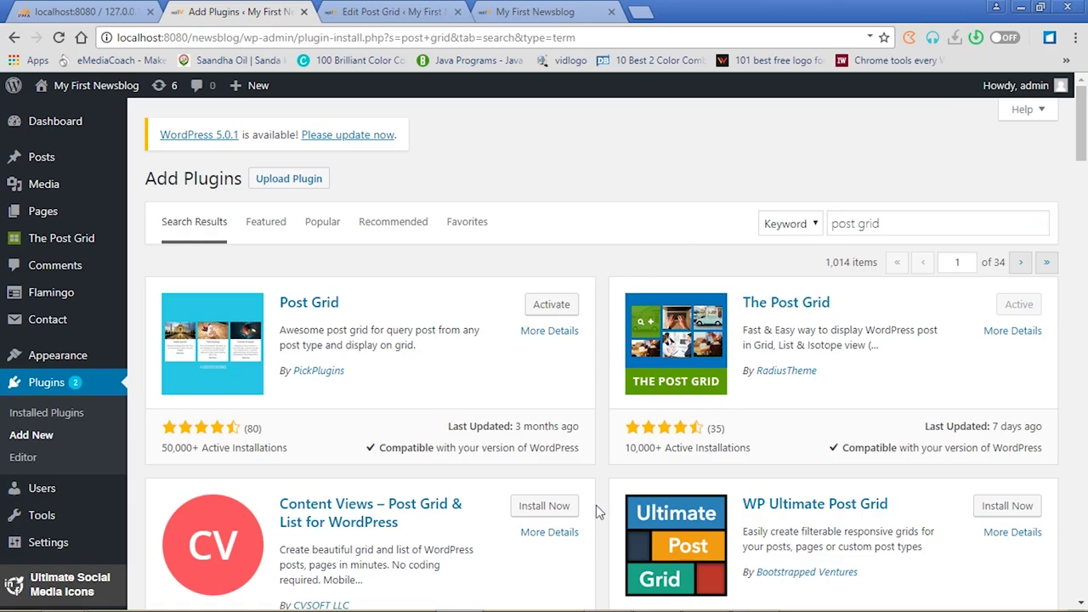
pyautogui.click(44, 385)
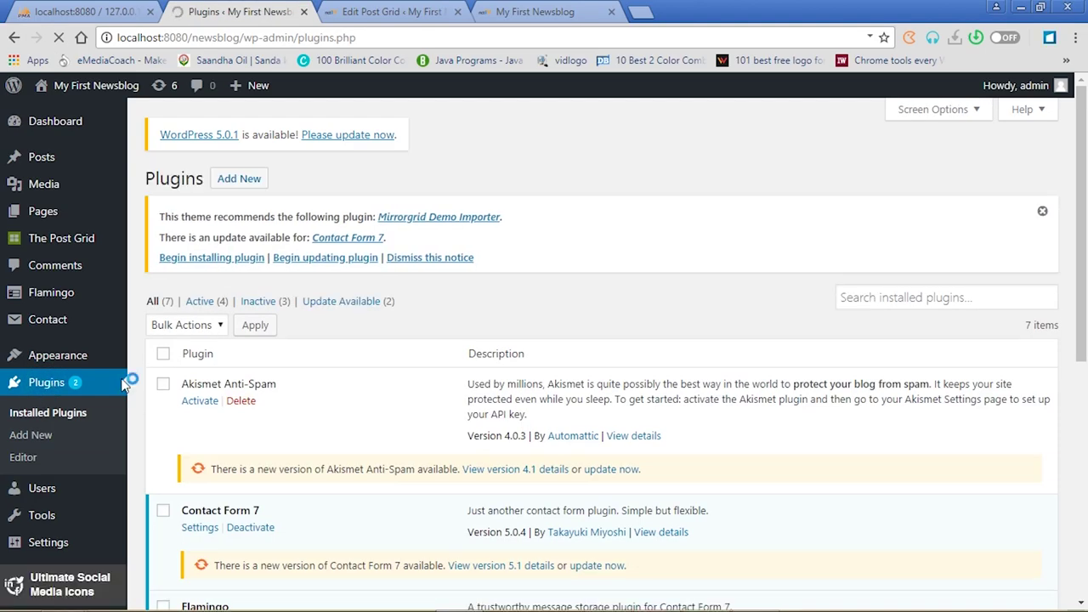
# Search the plugin directory for 'sharing', dismiss the notice, and return to Installed Plugins
pyautogui.moveTo(1082, 255); pyautogui.dragTo(1085, 428)
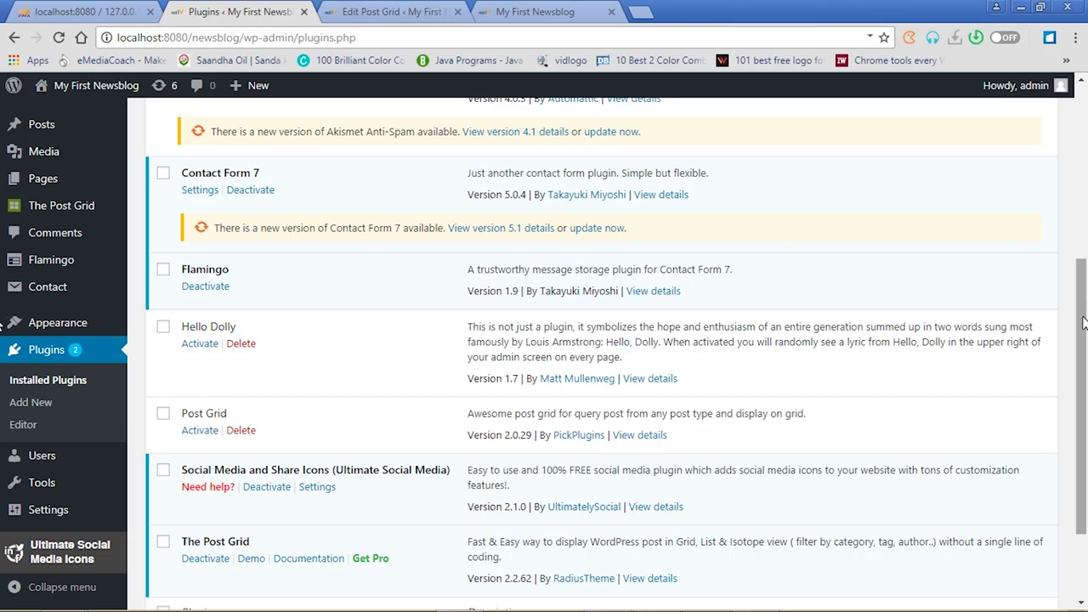
pyautogui.scroll(4, 1085, 247)
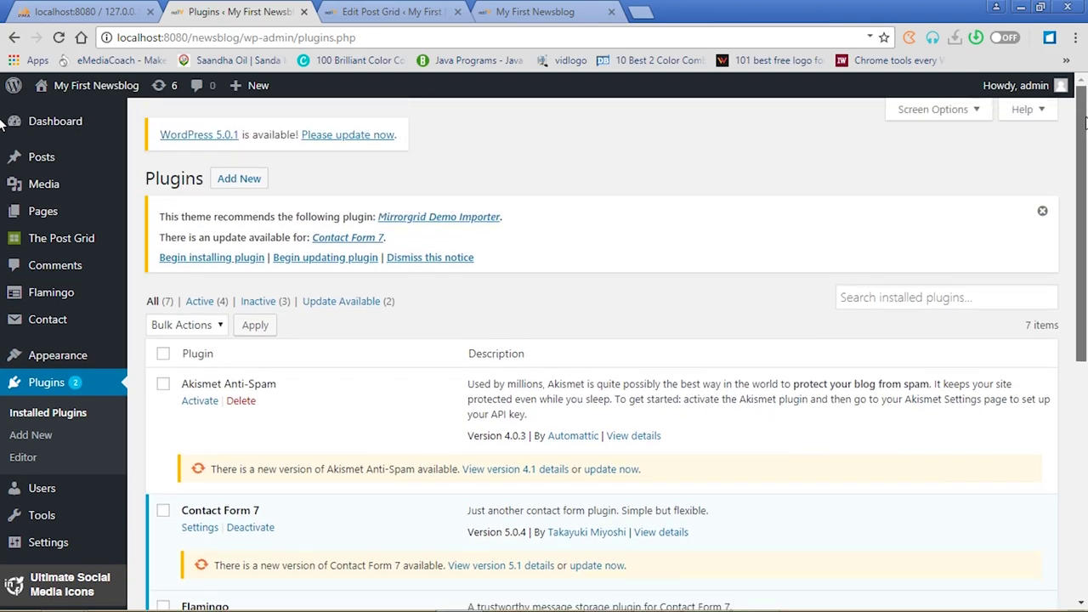
pyautogui.click(240, 182)
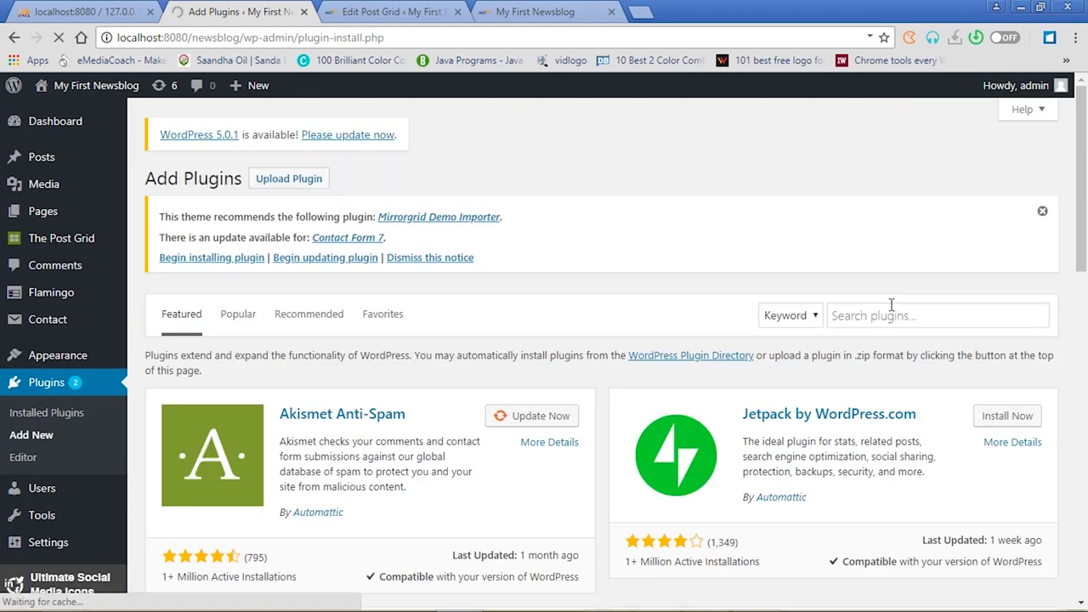
pyautogui.click(891, 304)
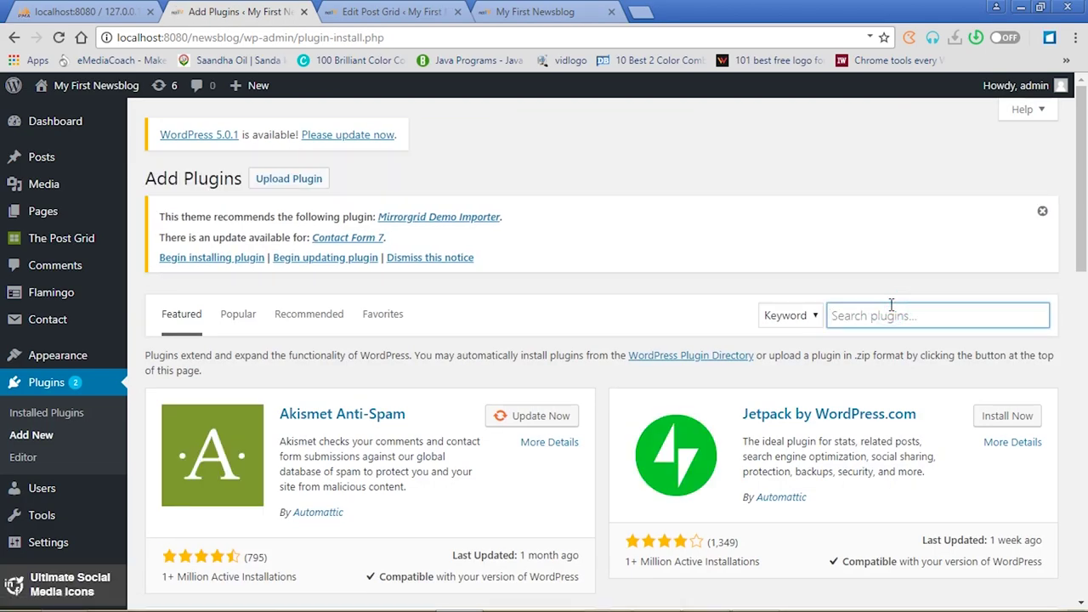
pyautogui.write('sha')
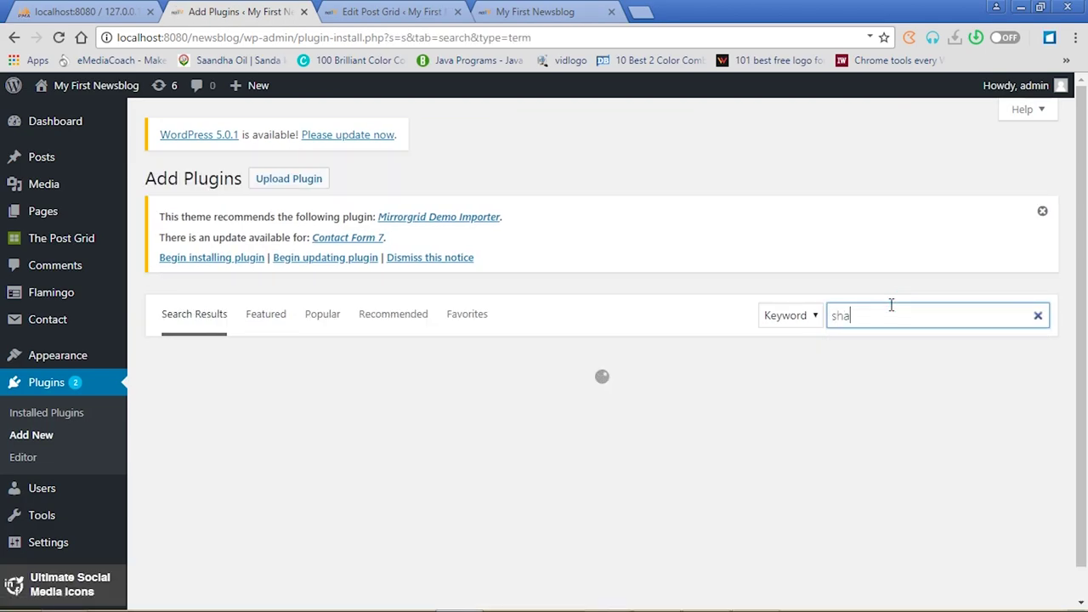
pyautogui.write('ring')
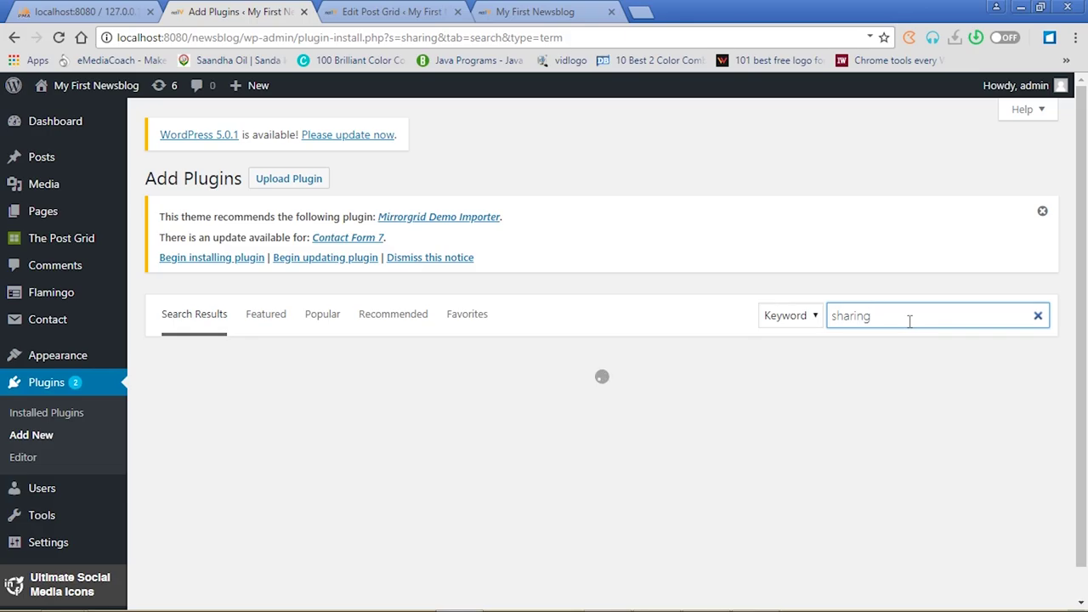
pyautogui.click(1042, 211)
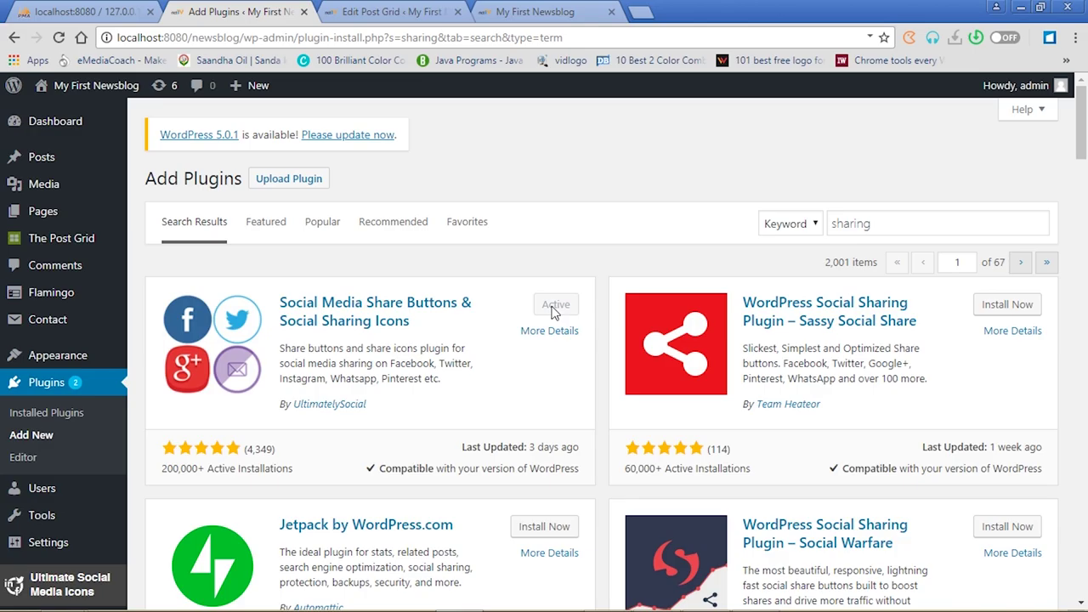
pyautogui.click(57, 388)
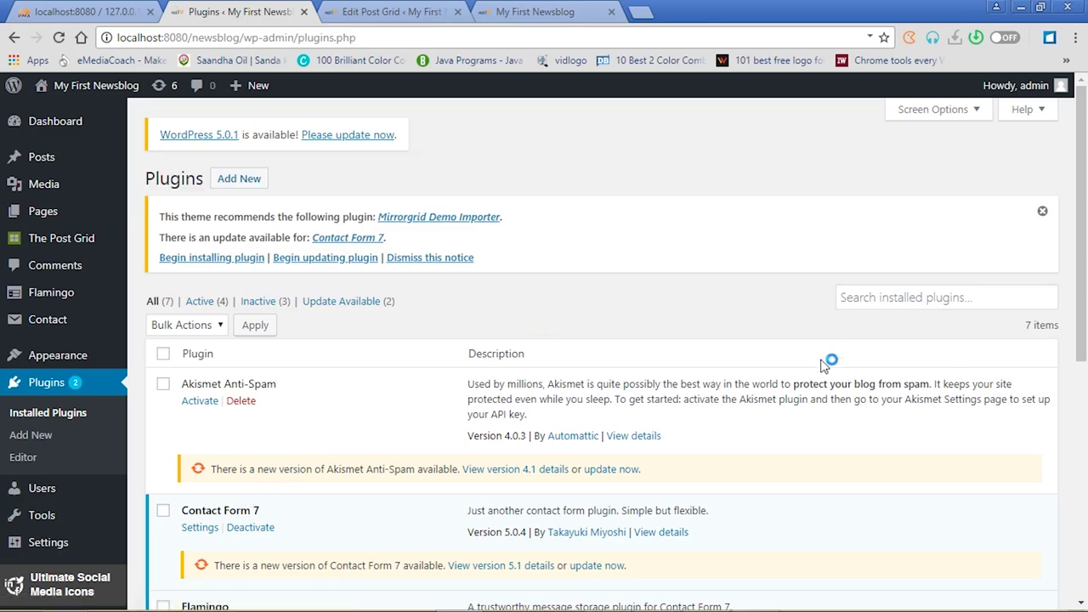
# Bulk-delete the Hello Dolly and Akismet Anti-Spam plugins and confirm the deletion
pyautogui.moveTo(1083, 226); pyautogui.dragTo(1086, 415)
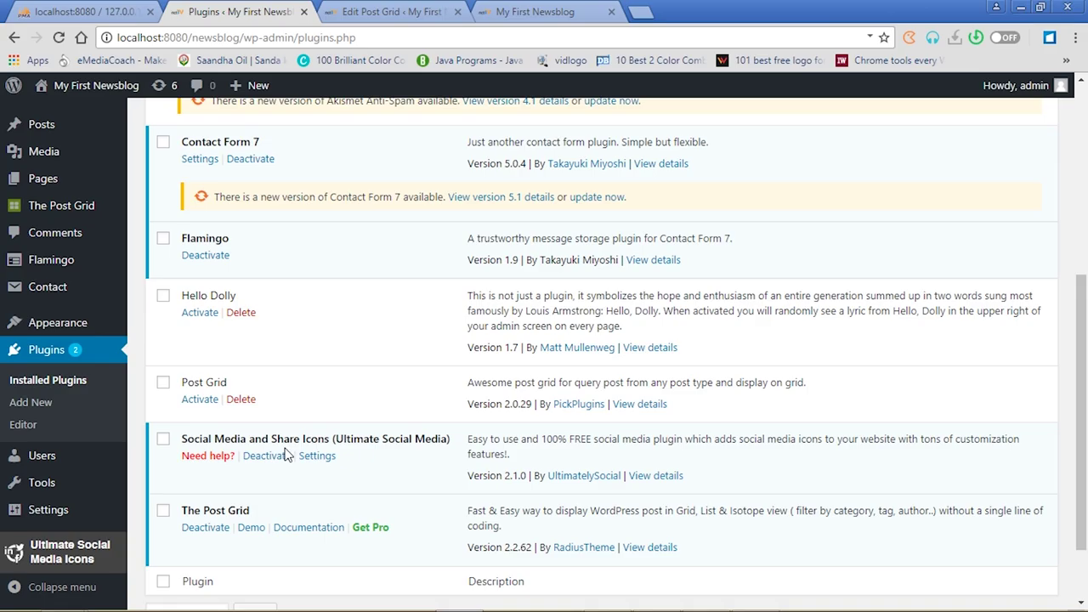
pyautogui.click(165, 301)
pyautogui.moveTo(1083, 408); pyautogui.dragTo(1083, 284)
pyautogui.click(163, 259)
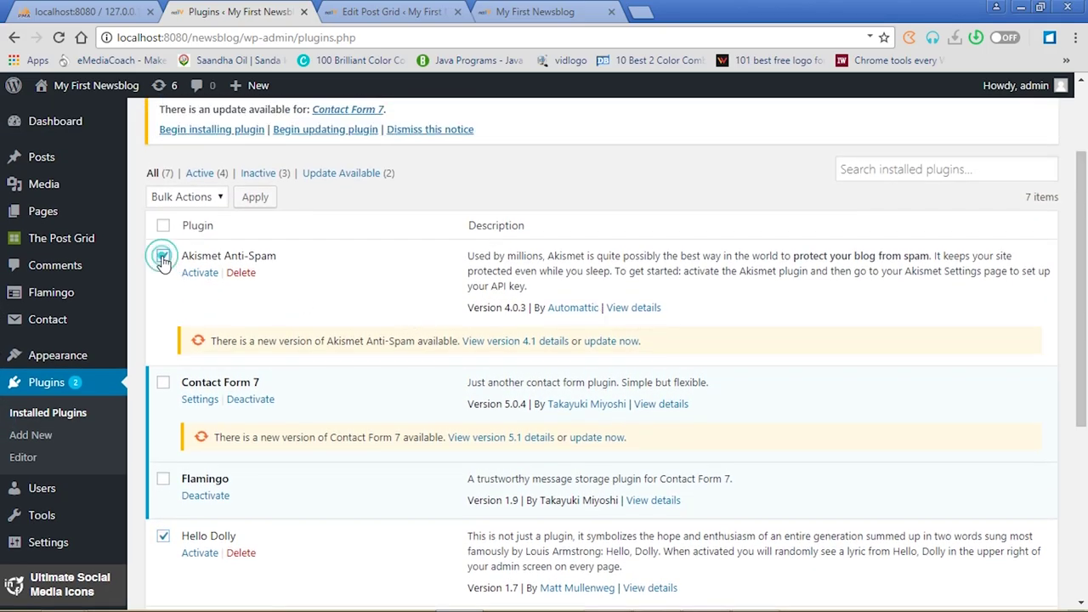
pyautogui.click(221, 198)
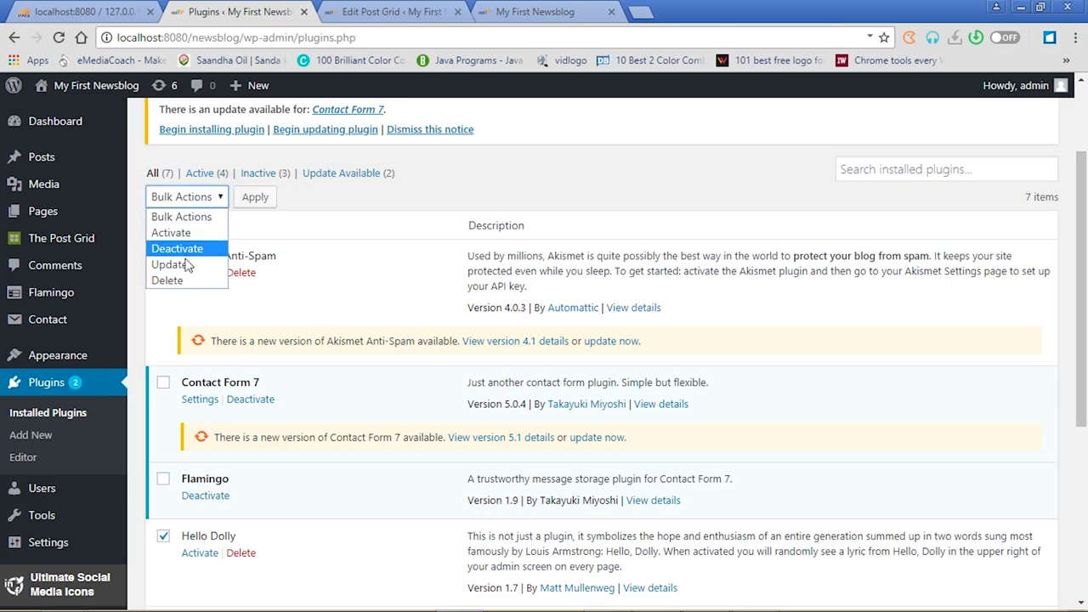
pyautogui.click(181, 281)
pyautogui.click(254, 201)
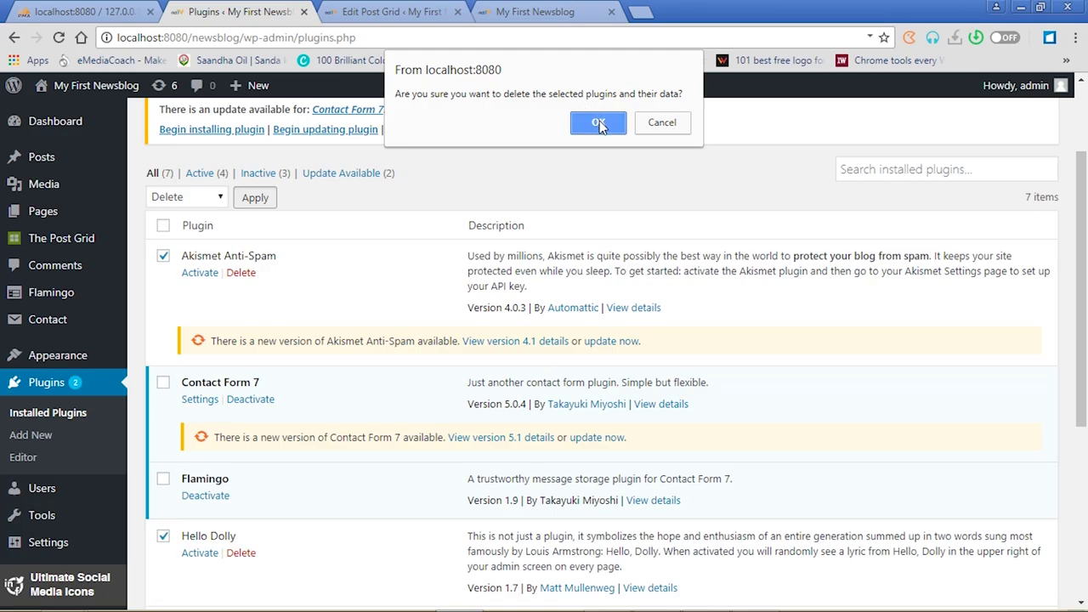
pyautogui.click(599, 124)
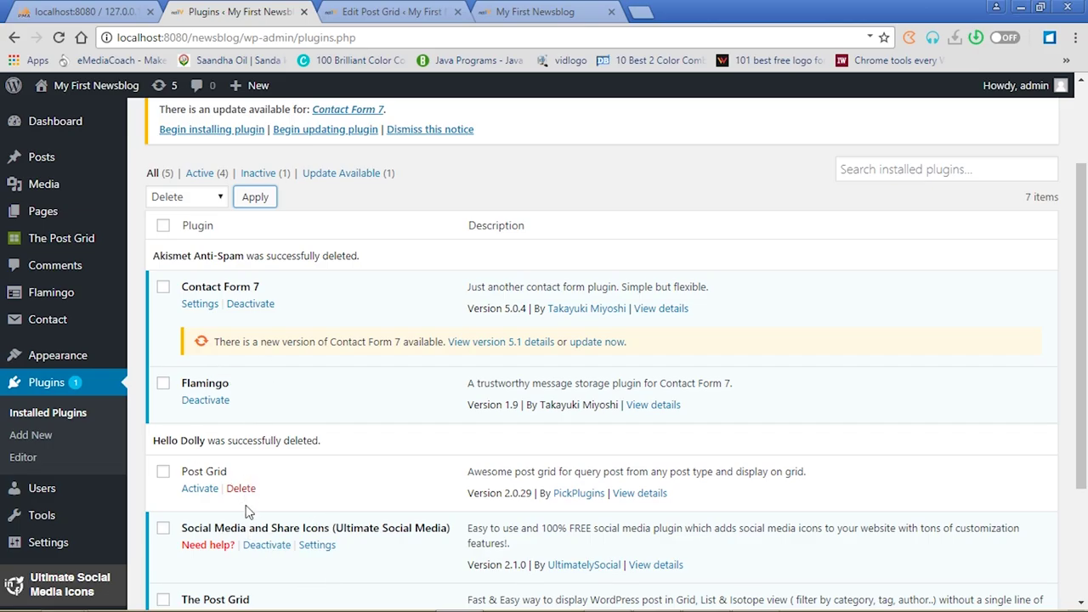
# Update Contact Form 7 to version 5.1 from its update notice
pyautogui.click(594, 347)
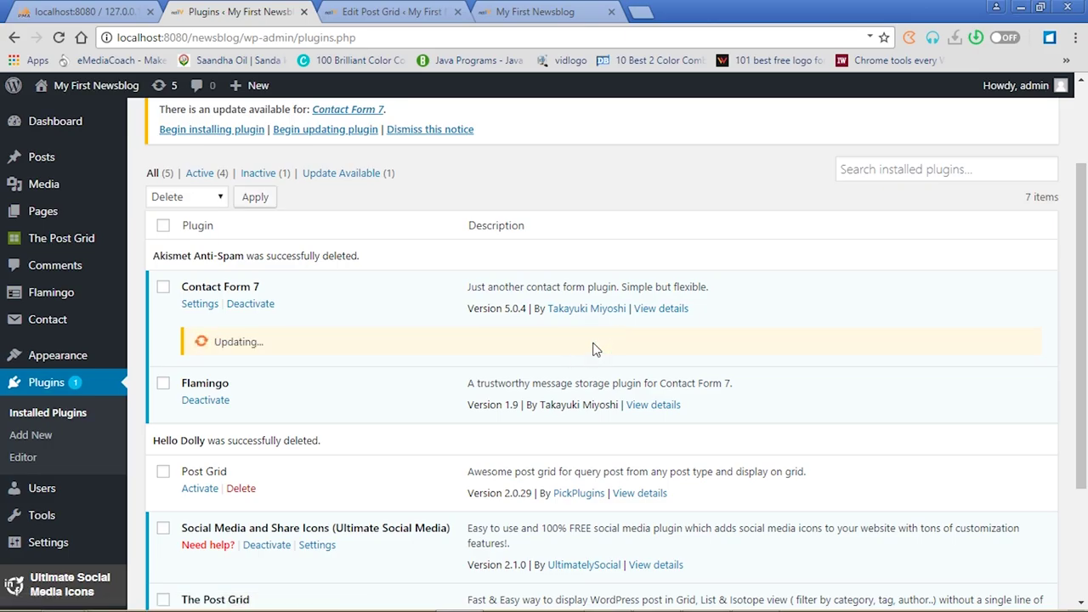
pyautogui.moveTo(1084, 270); pyautogui.dragTo(1085, 358)
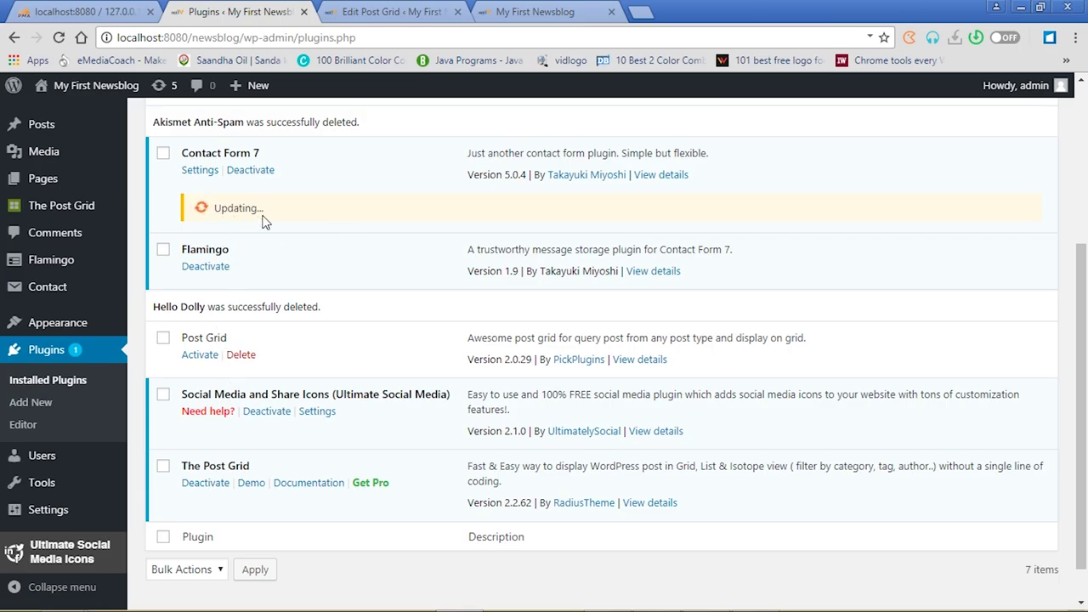
pyautogui.moveTo(68, 216)
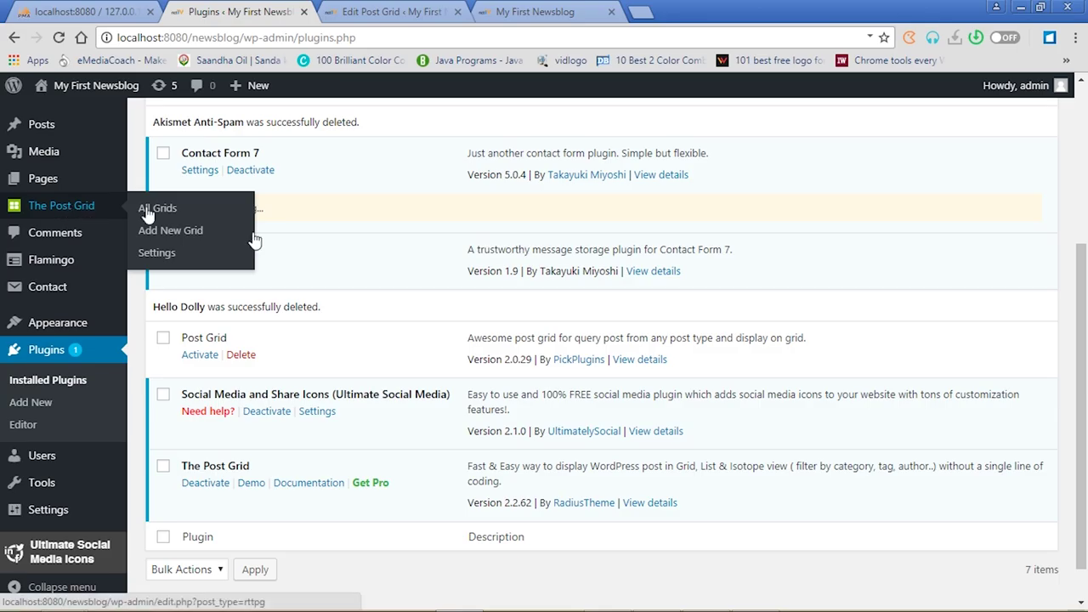
pyautogui.moveTo(68, 214)
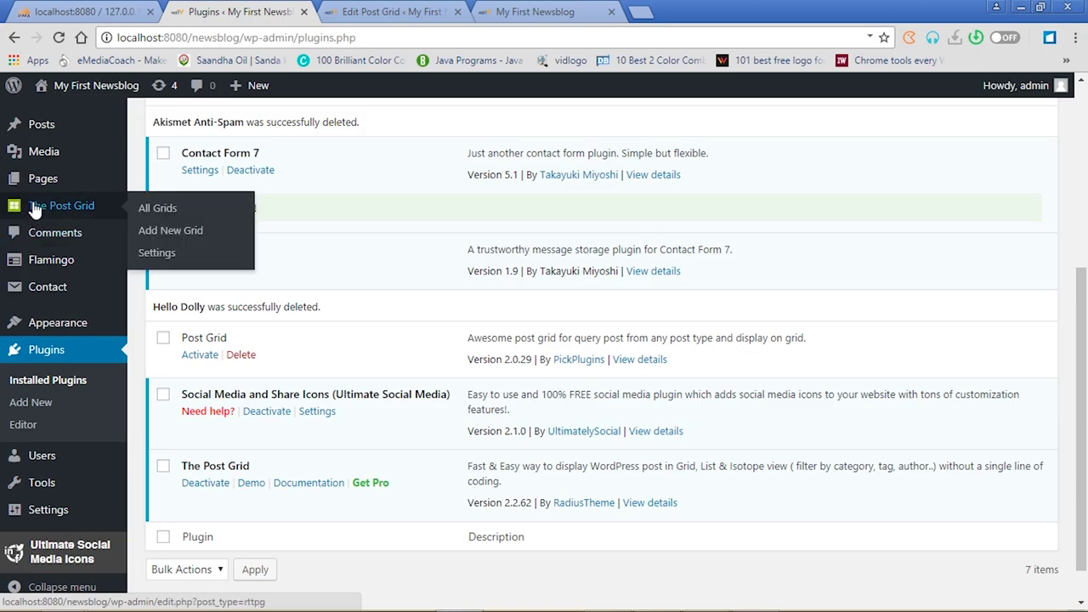
# Start a new grid via The Post Grid > Add New Grid and focus its title field for 'Grid 2'
pyautogui.click(170, 231)
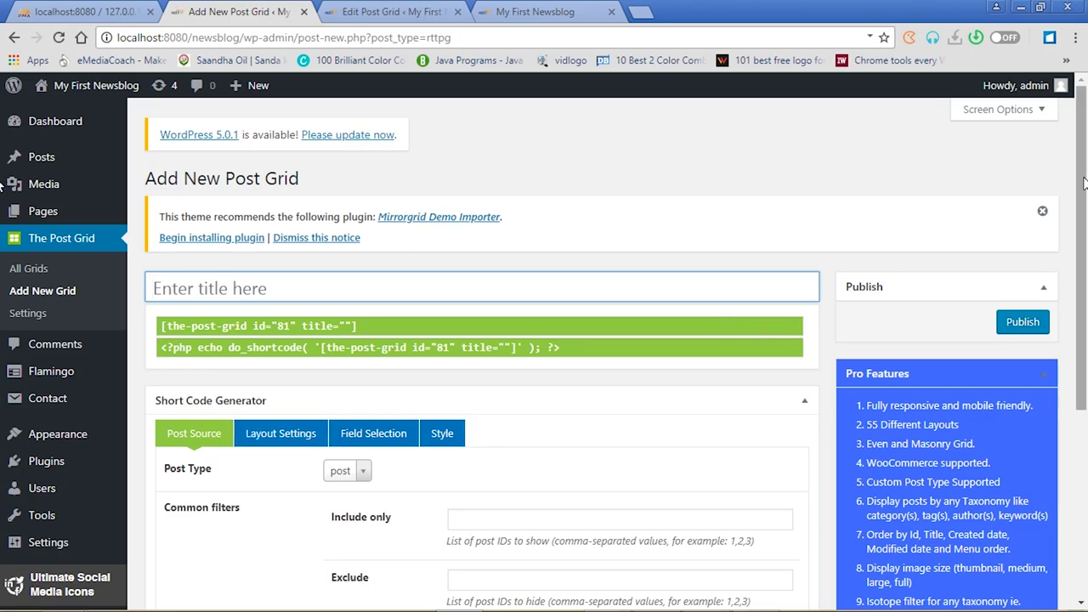
pyautogui.moveTo(1084, 183); pyautogui.dragTo(1086, 279)
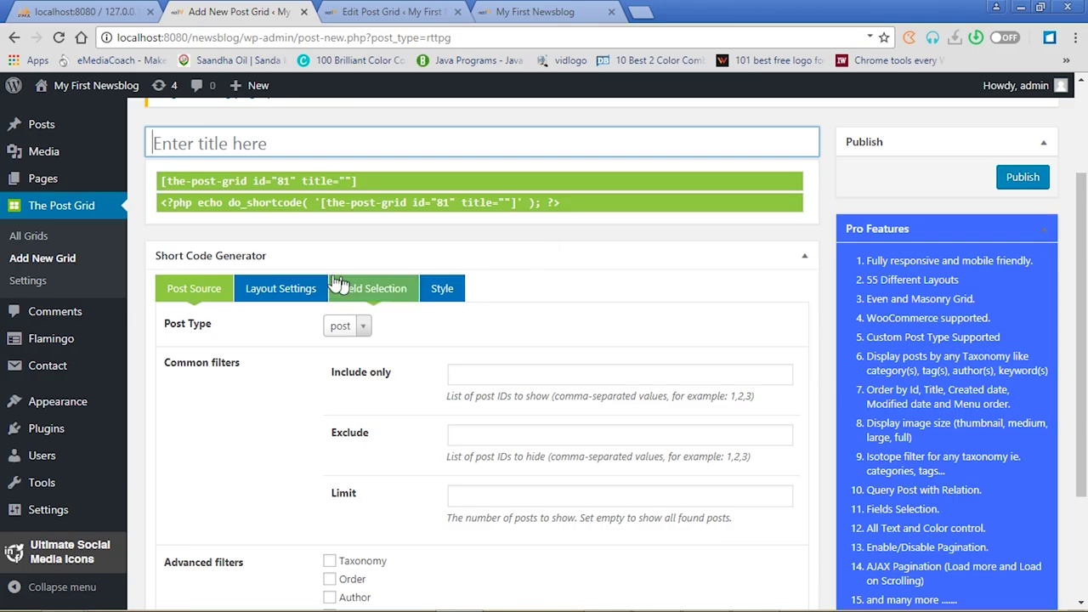
pyautogui.click(267, 146)
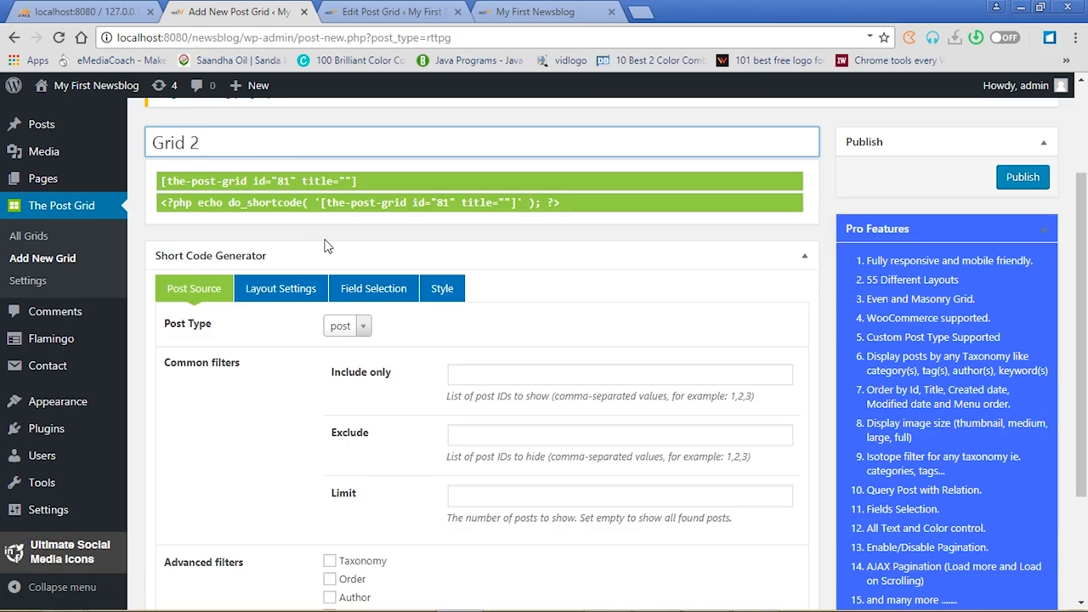
# Keep Layout 1 and give Grid 2 three columns with Medium (300*300) featured images
pyautogui.click(295, 298)
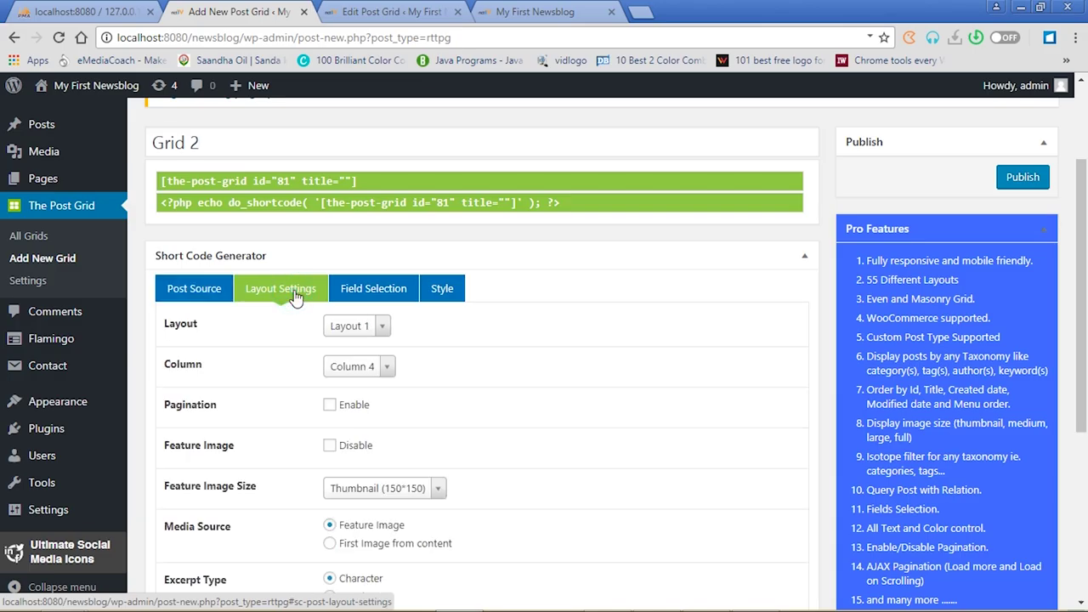
pyautogui.click(382, 327)
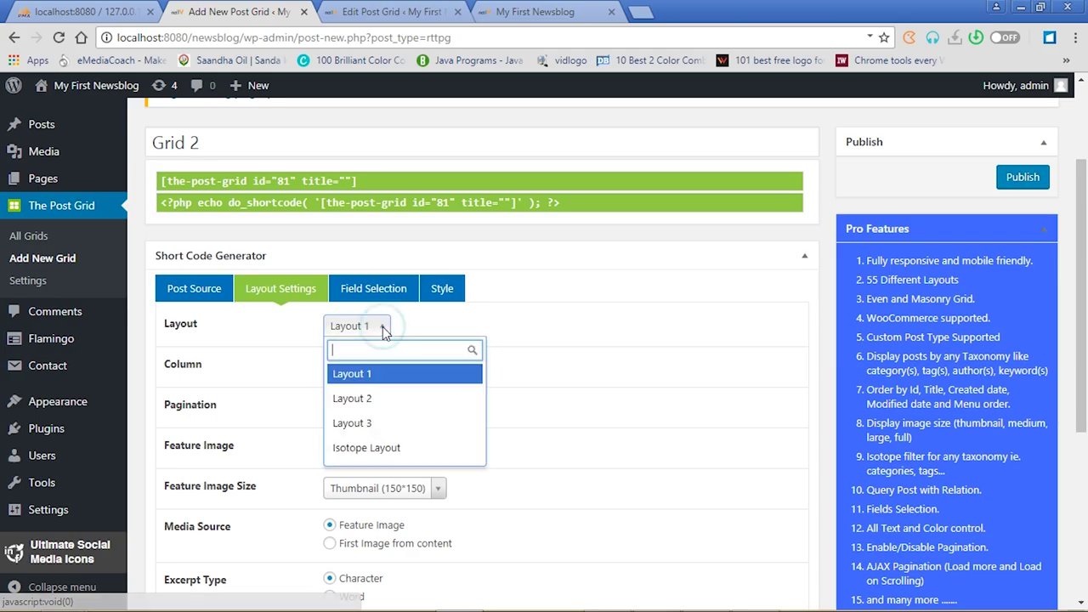
pyautogui.click(367, 375)
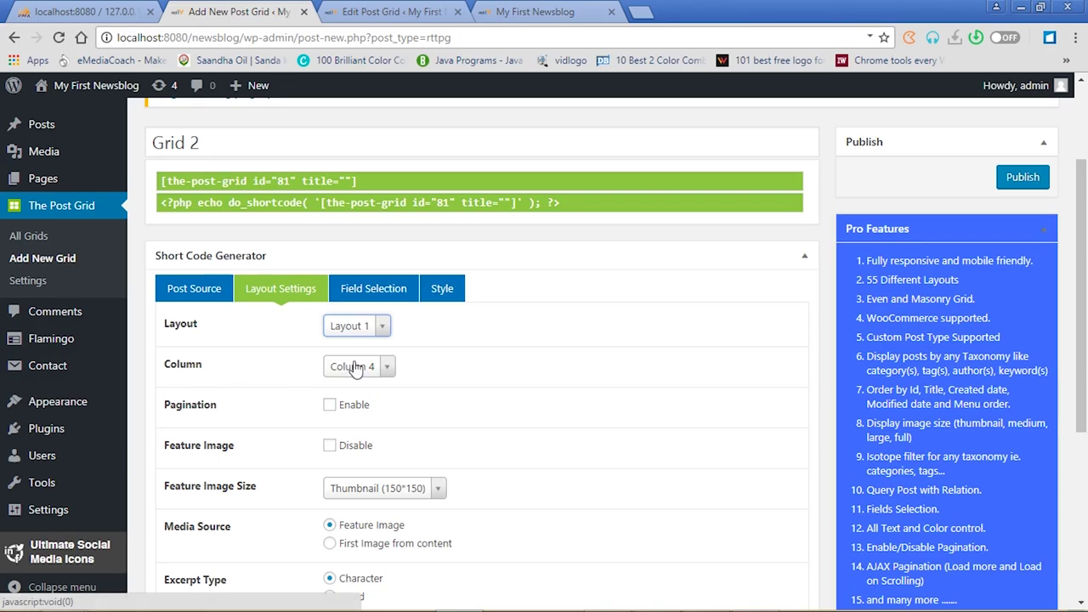
pyautogui.click(390, 368)
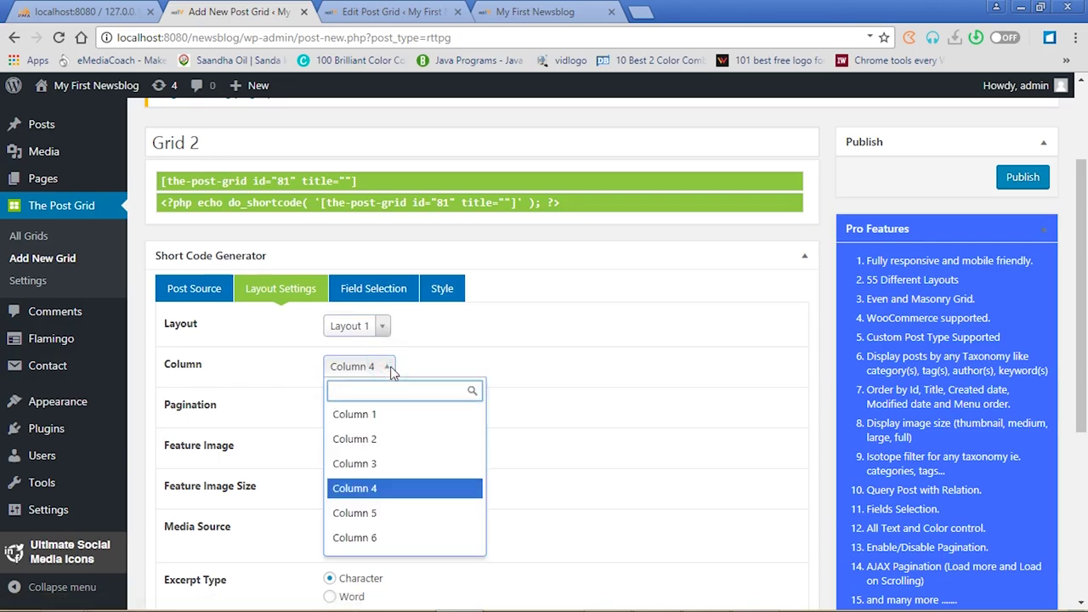
pyautogui.click(370, 465)
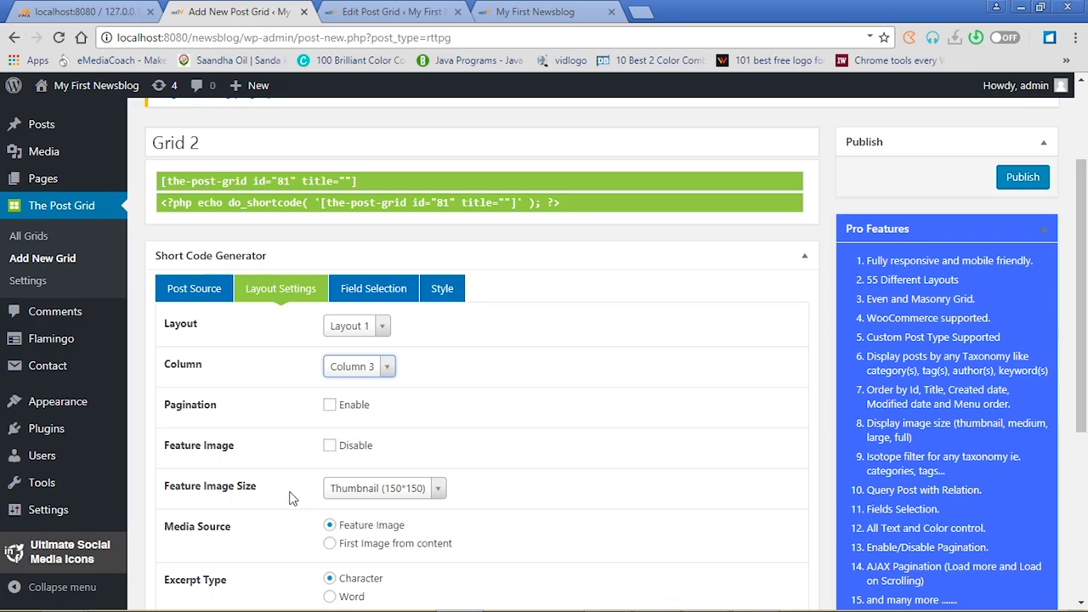
pyautogui.click(439, 490)
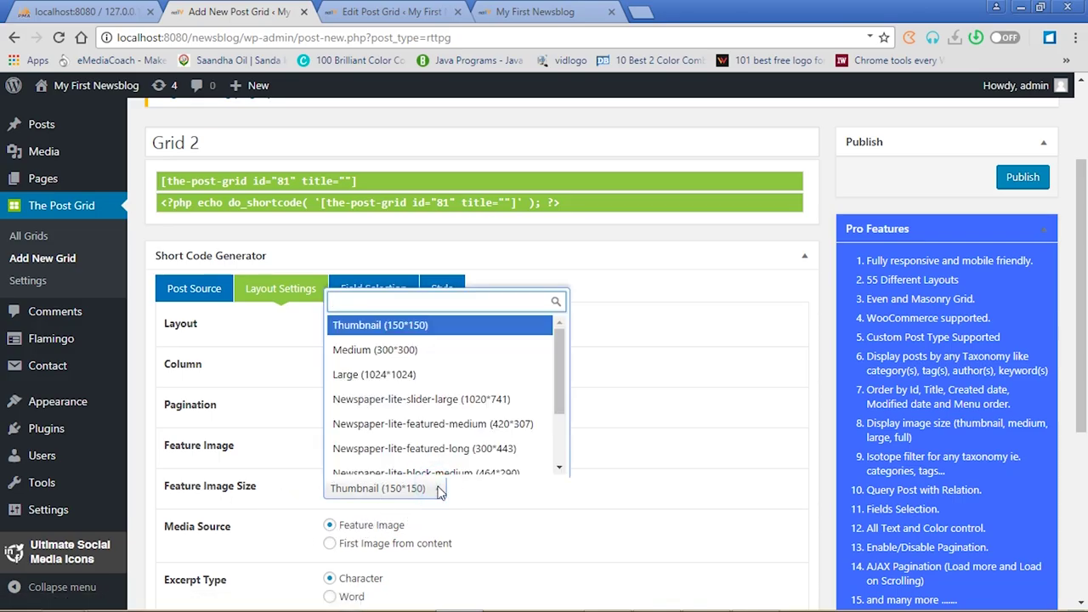
pyautogui.click(409, 344)
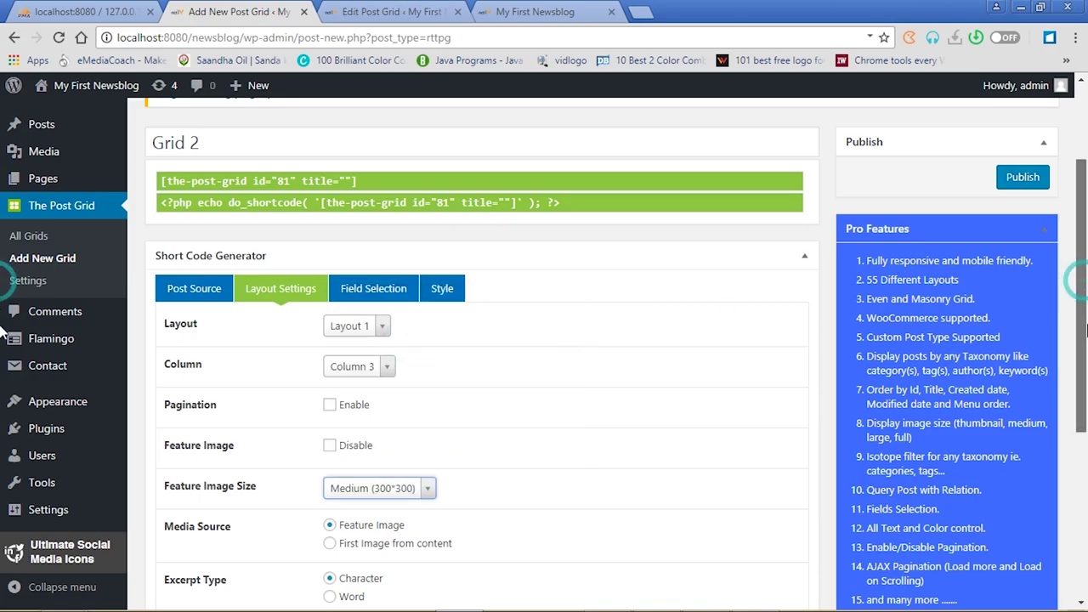
# Limit Grid 2's excerpts by word count, set to 20 words
pyautogui.scroll(-2, 1084, 287)
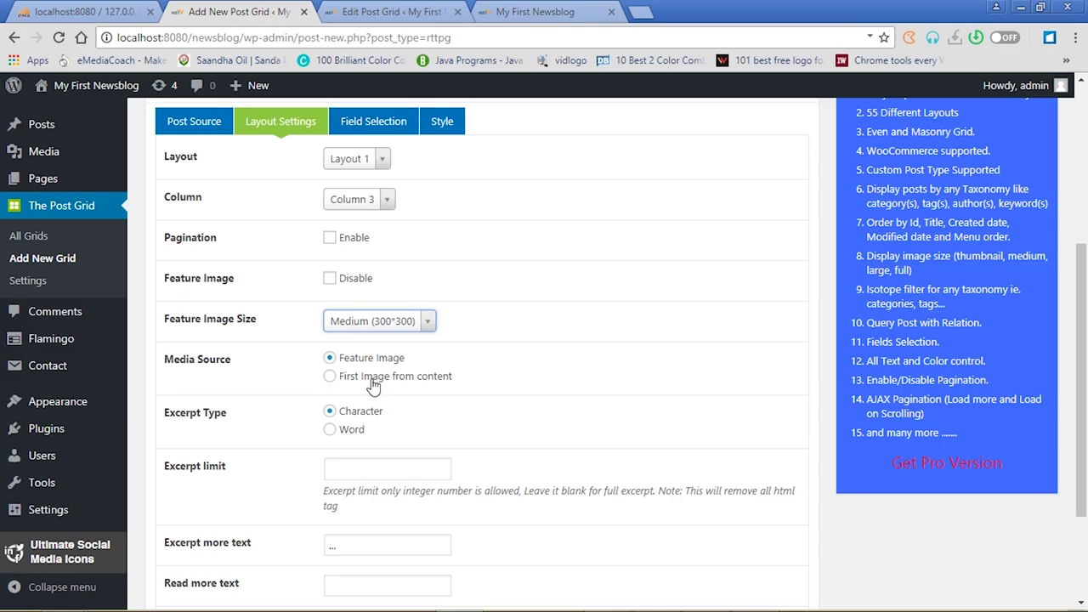
pyautogui.click(331, 432)
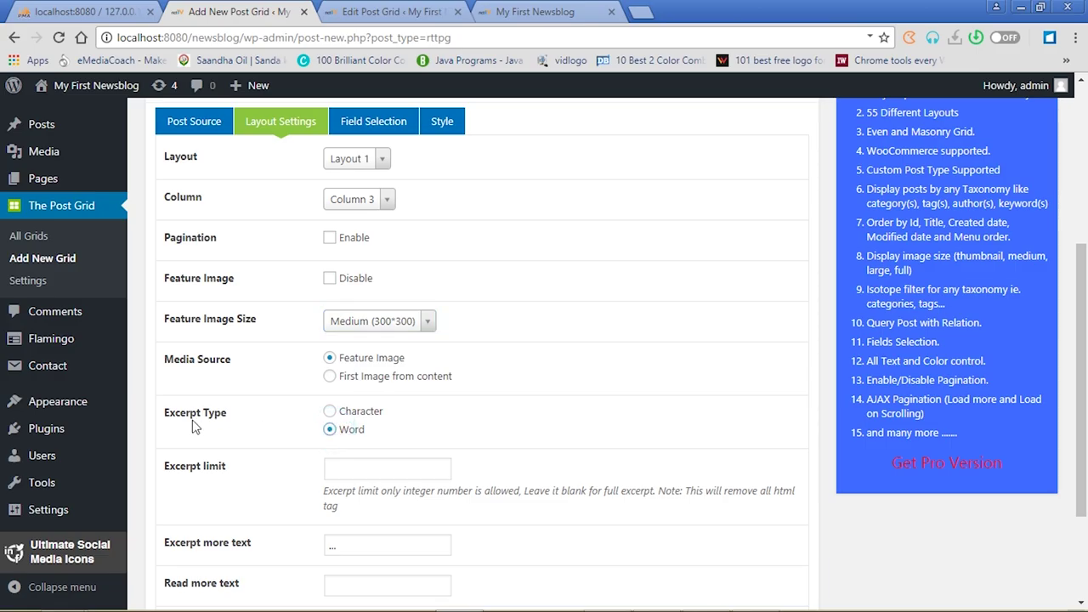
pyautogui.click(352, 466)
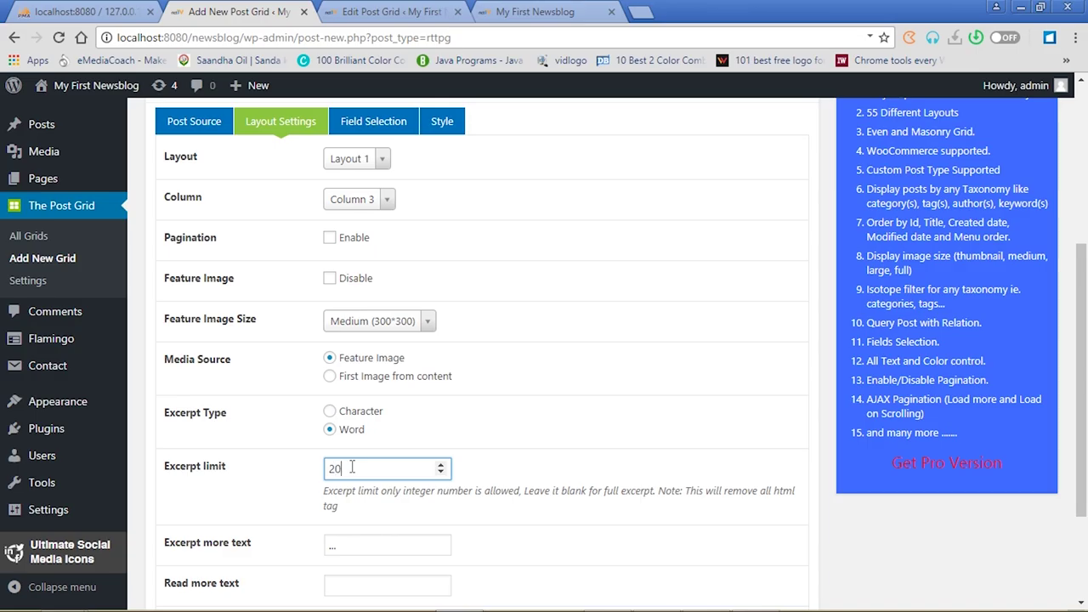
pyautogui.moveTo(1085, 359); pyautogui.dragTo(1083, 279)
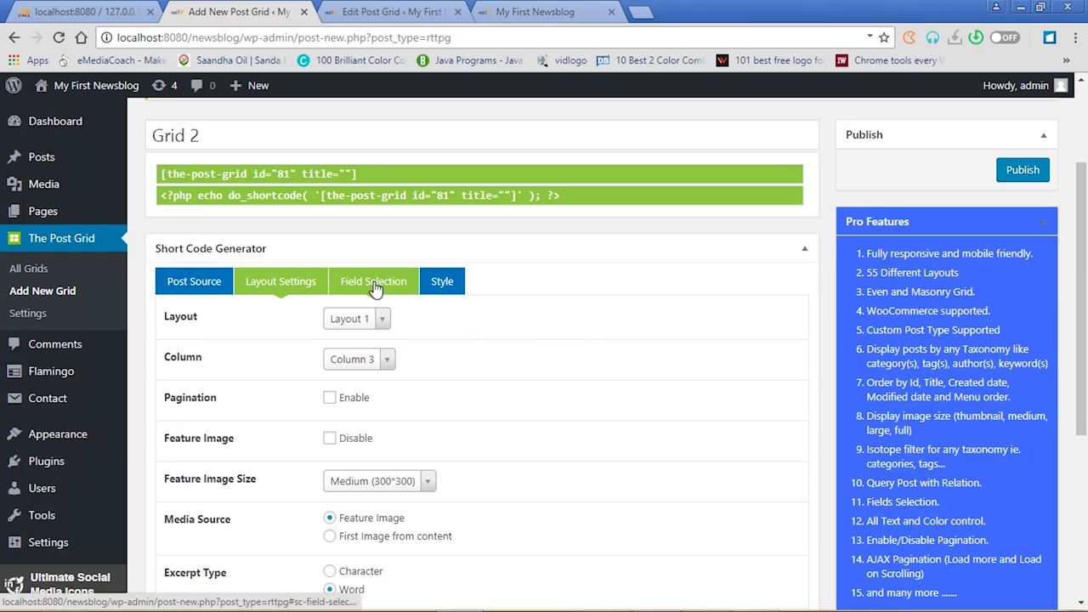
# Uncheck Comment Count, Tags and Categories in Grid 2's Field Selection, then show the Style settings
pyautogui.click(375, 289)
pyautogui.click(330, 443)
pyautogui.click(331, 426)
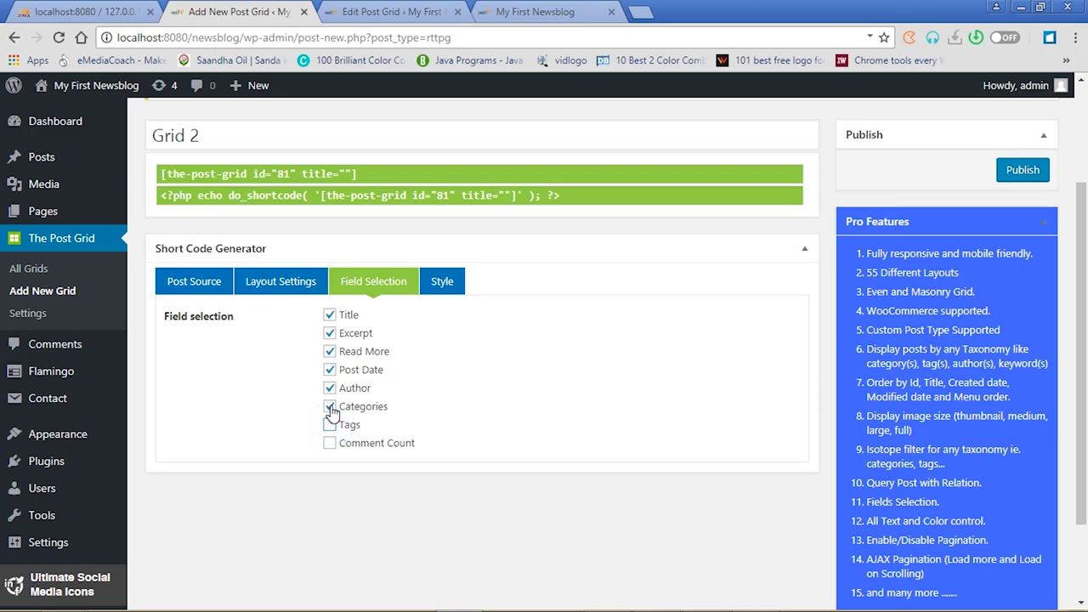
pyautogui.click(330, 407)
pyautogui.click(439, 287)
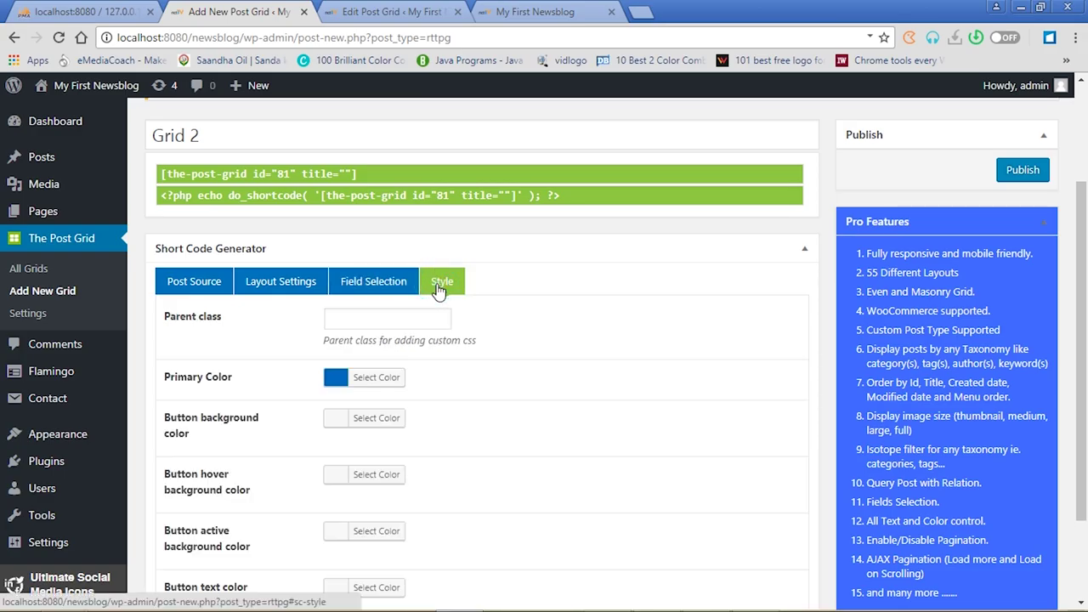
# Set Grid 2's button background colour to a bright blue
pyautogui.click(334, 422)
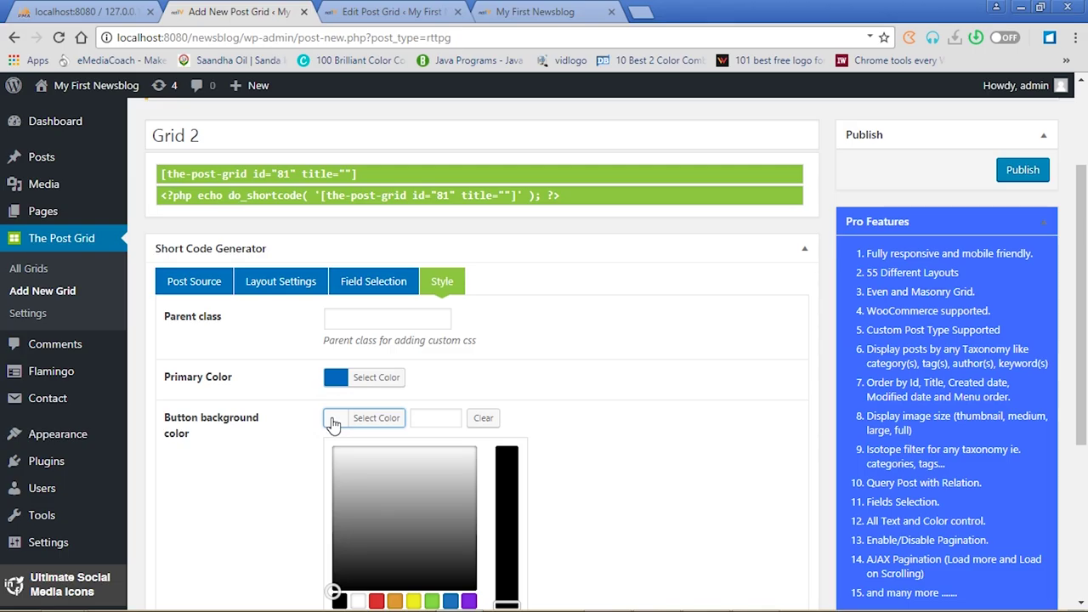
pyautogui.moveTo(1084, 294); pyautogui.dragTo(1085, 386)
pyautogui.click(451, 432)
pyautogui.click(425, 290)
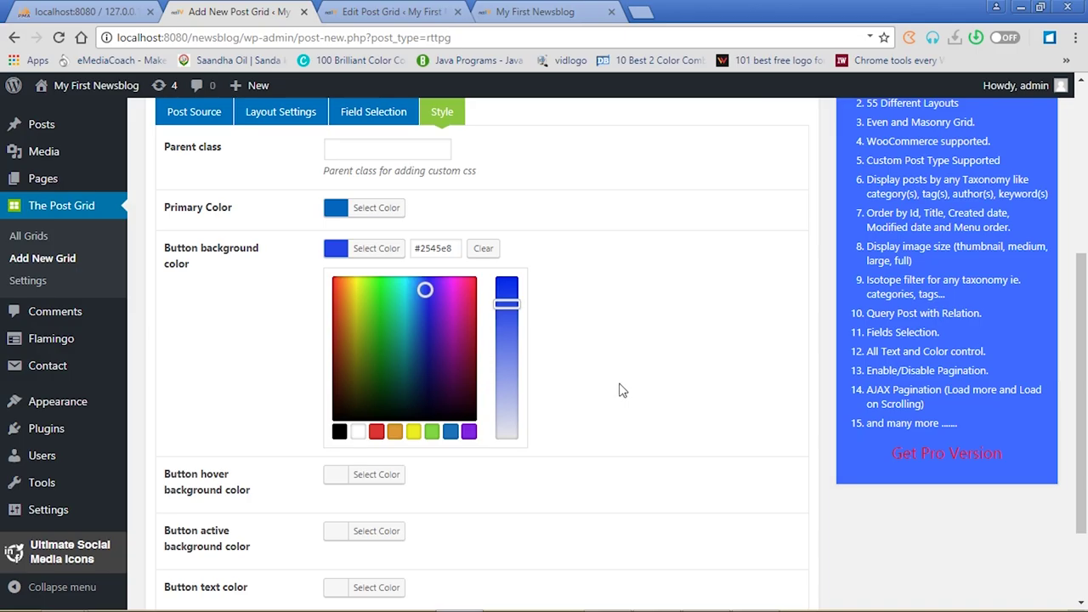
pyautogui.click(354, 253)
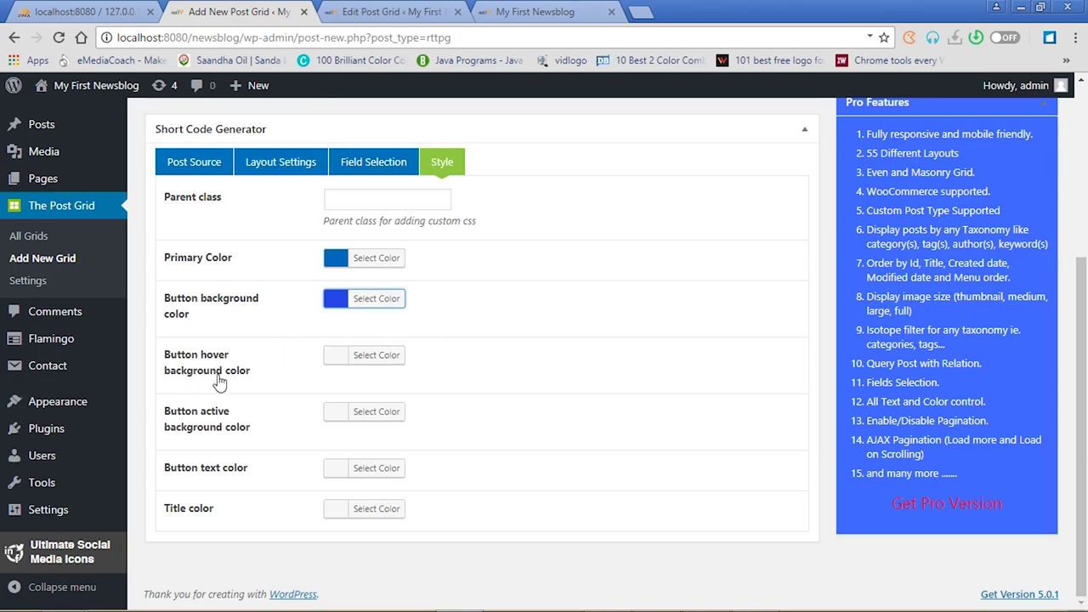
# Make the button hover background black and the button text white
pyautogui.click(333, 355)
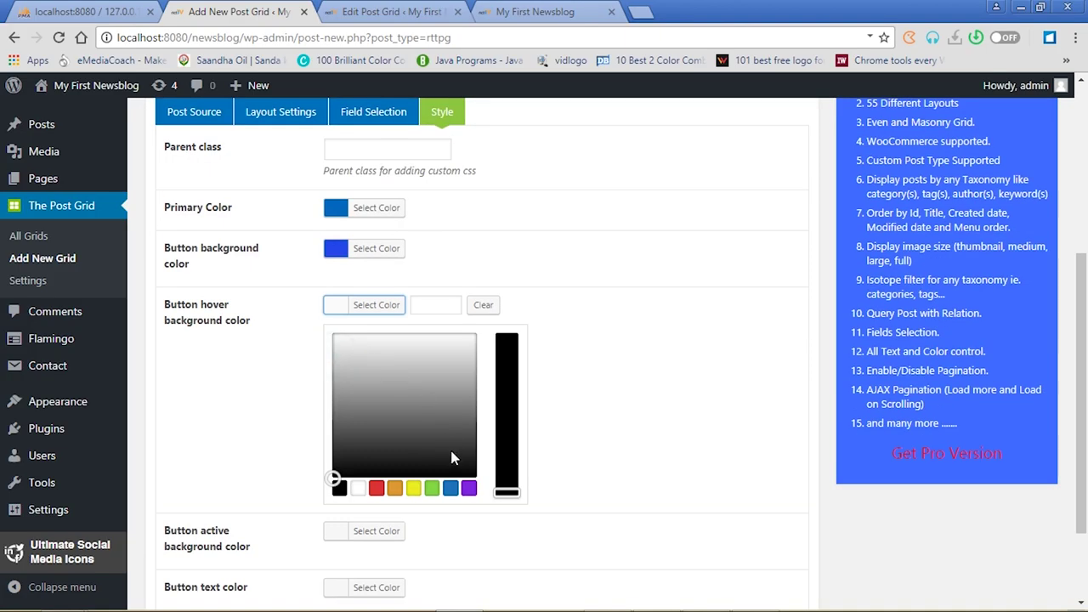
pyautogui.click(339, 487)
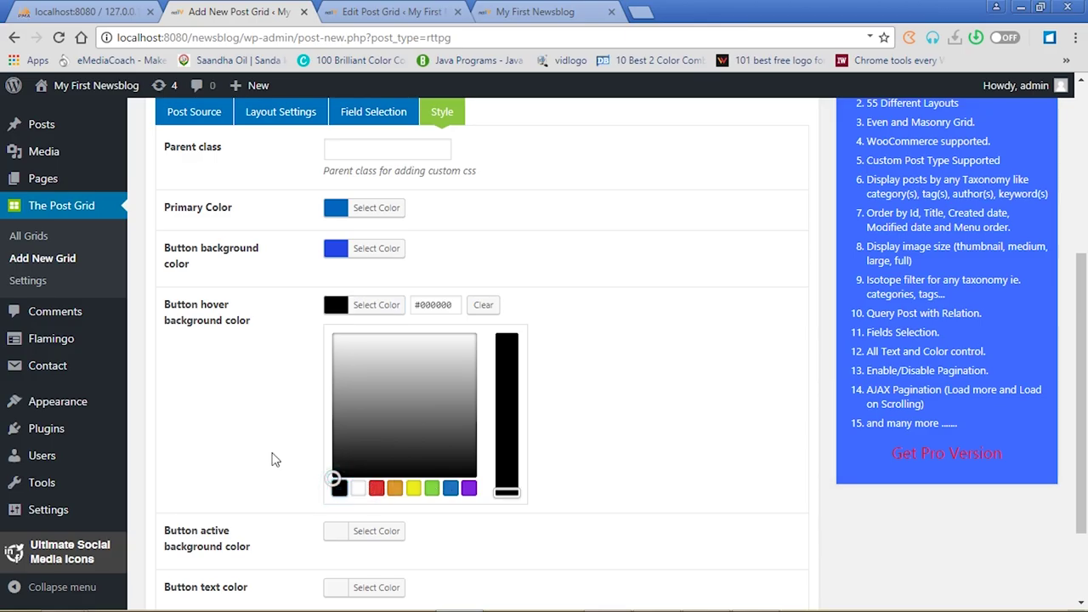
pyautogui.click(344, 307)
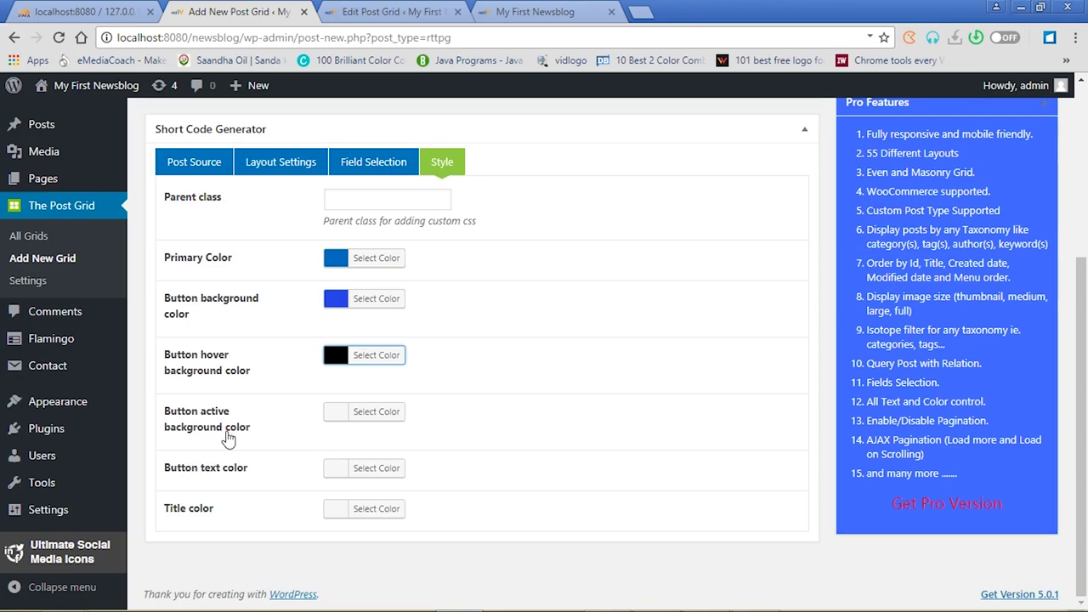
pyautogui.click(334, 469)
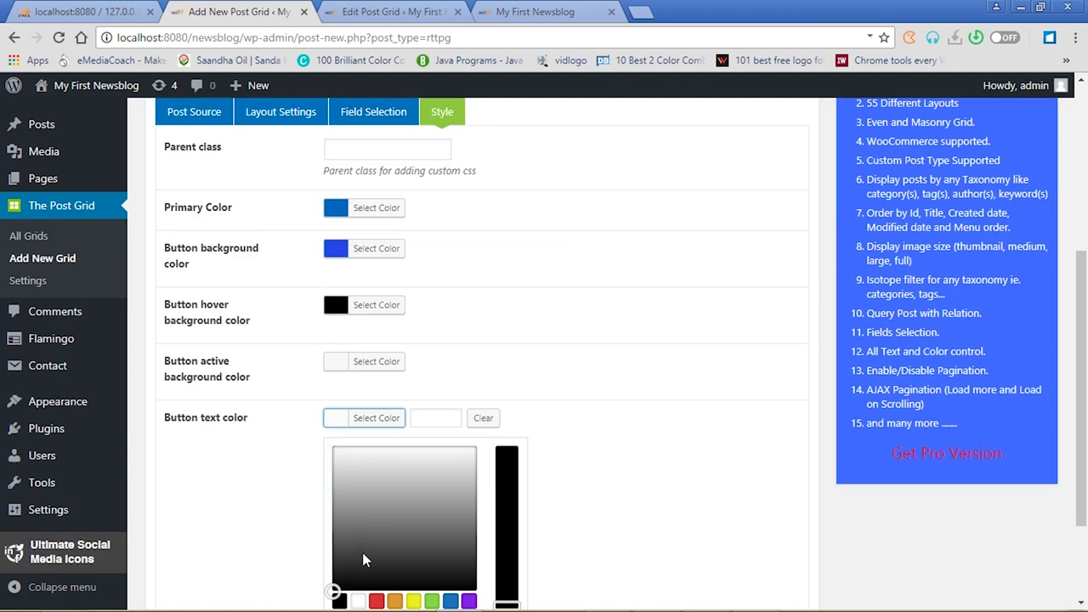
pyautogui.click(358, 601)
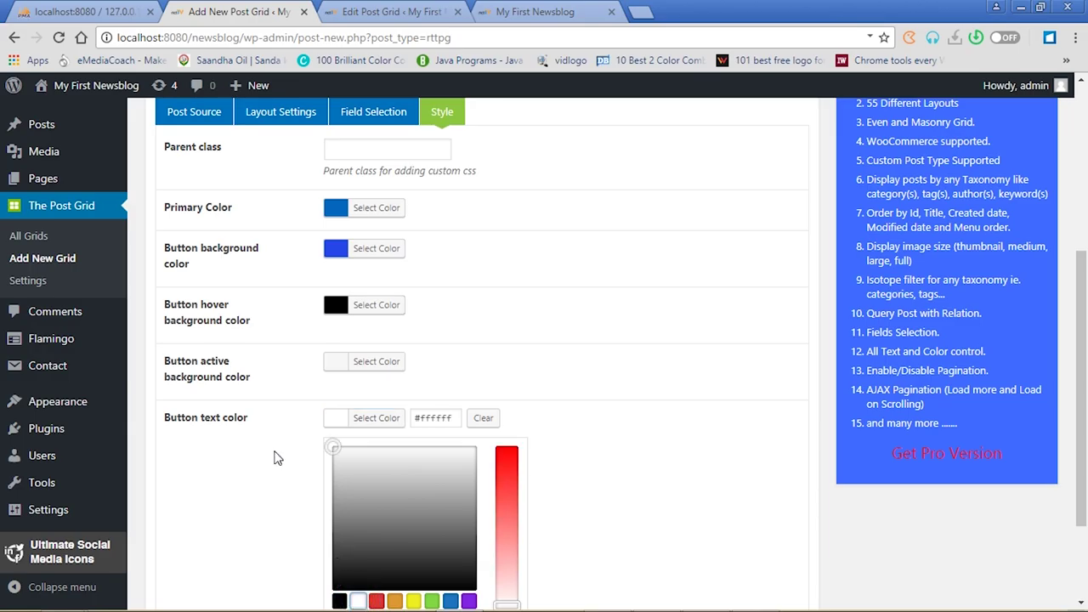
pyautogui.click(338, 424)
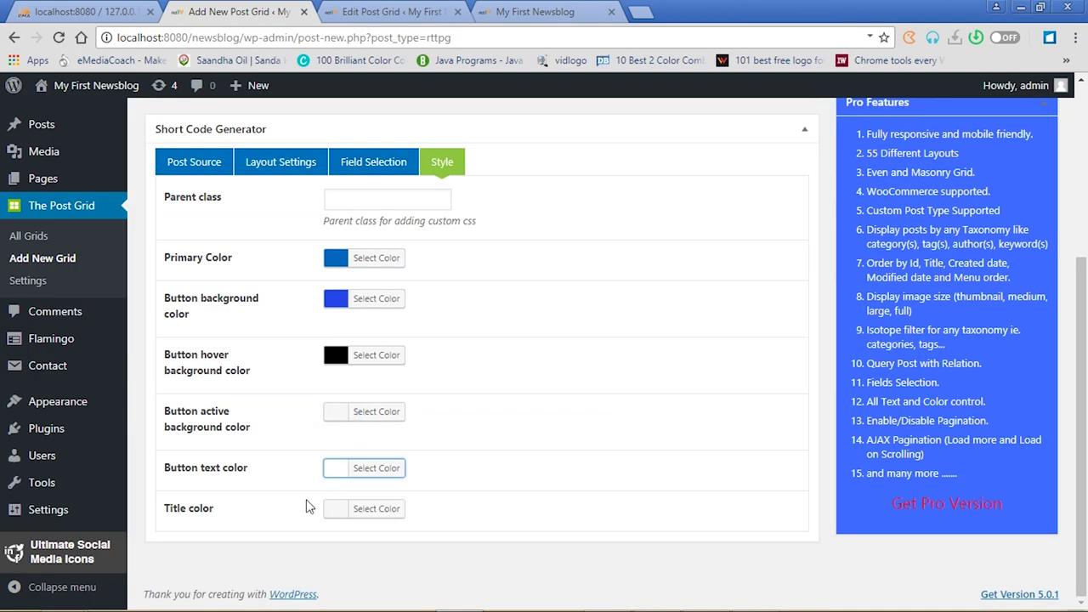
# Set the post title colour to blue #252ced
pyautogui.click(341, 510)
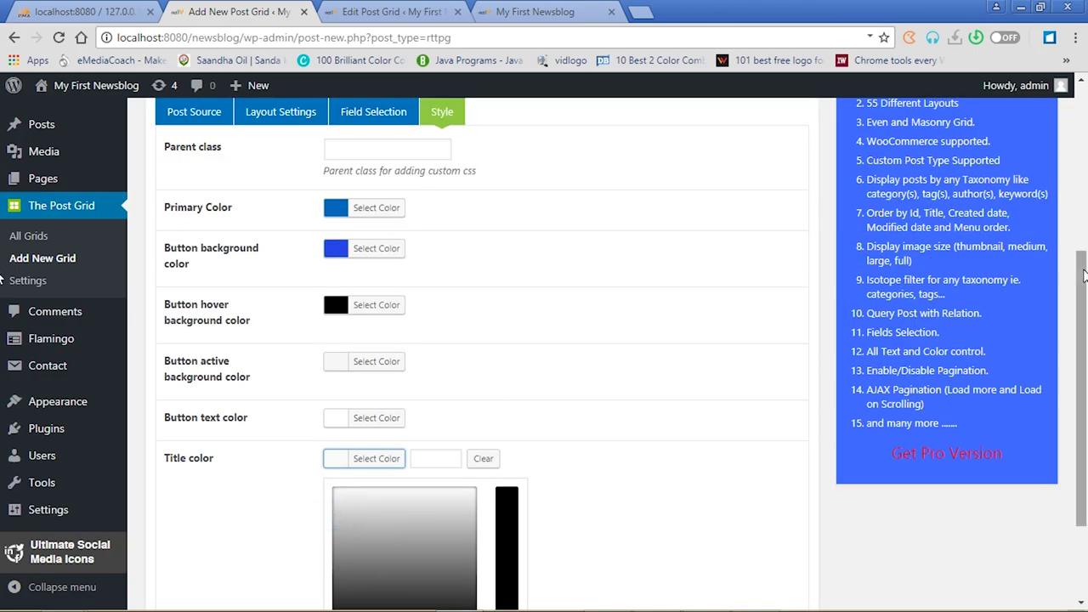
pyautogui.scroll(-2, 1084, 274)
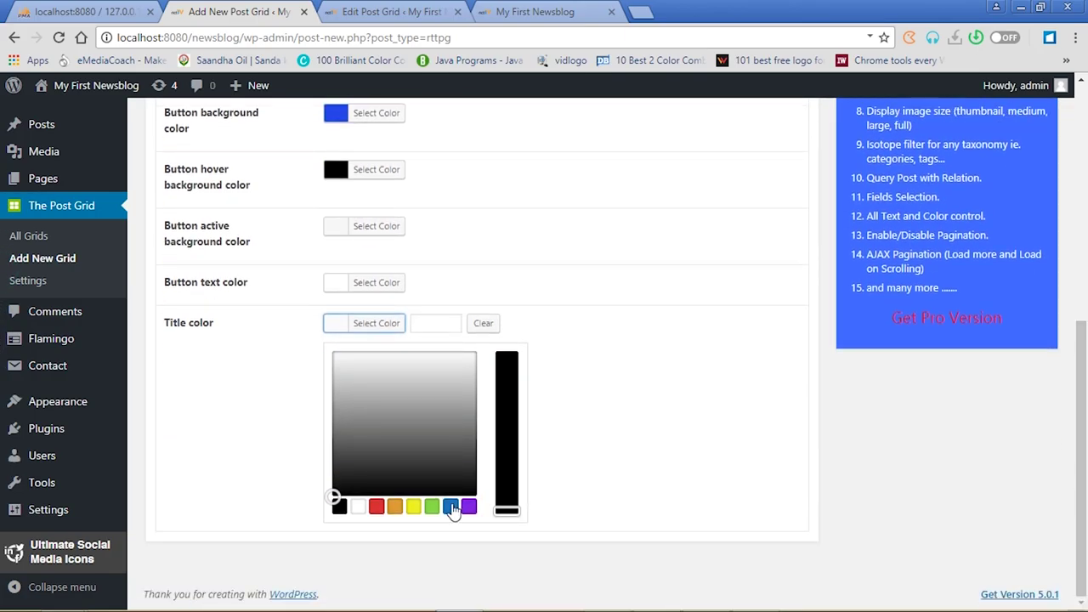
pyautogui.click(453, 509)
pyautogui.click(428, 361)
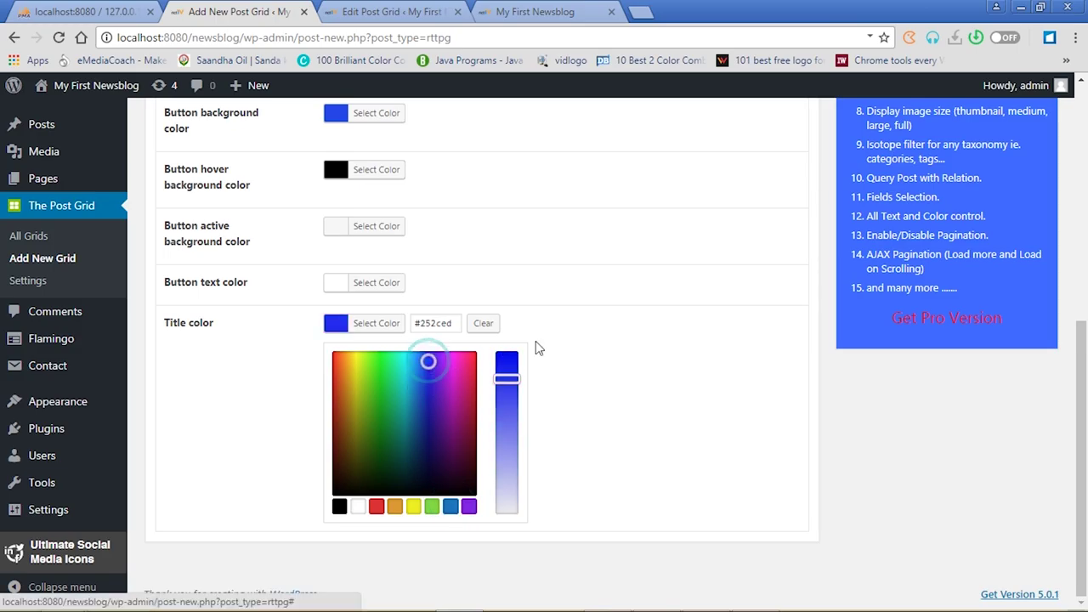
pyautogui.click(339, 327)
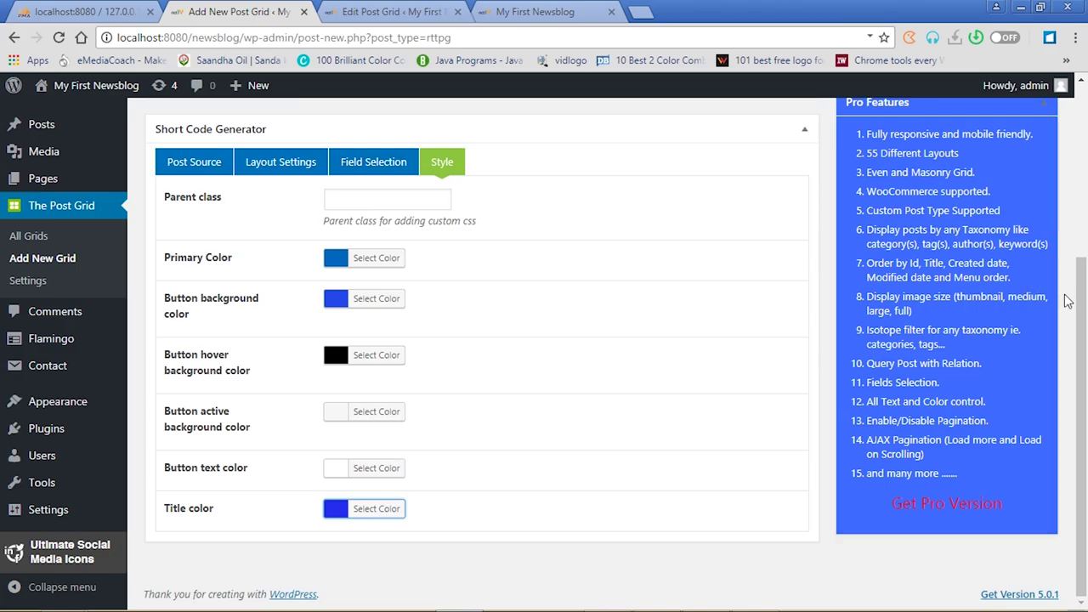
pyautogui.click(1082, 235)
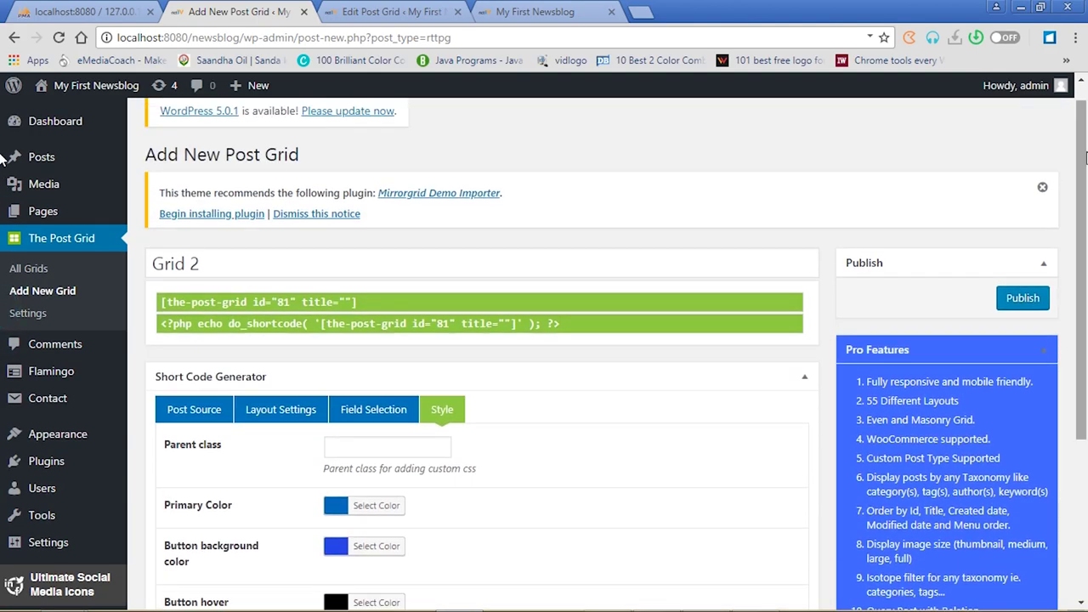
# Publish Grid 2 and select its shortcode [the-post-grid id="81" title="Grid 2"]
pyautogui.click(1025, 299)
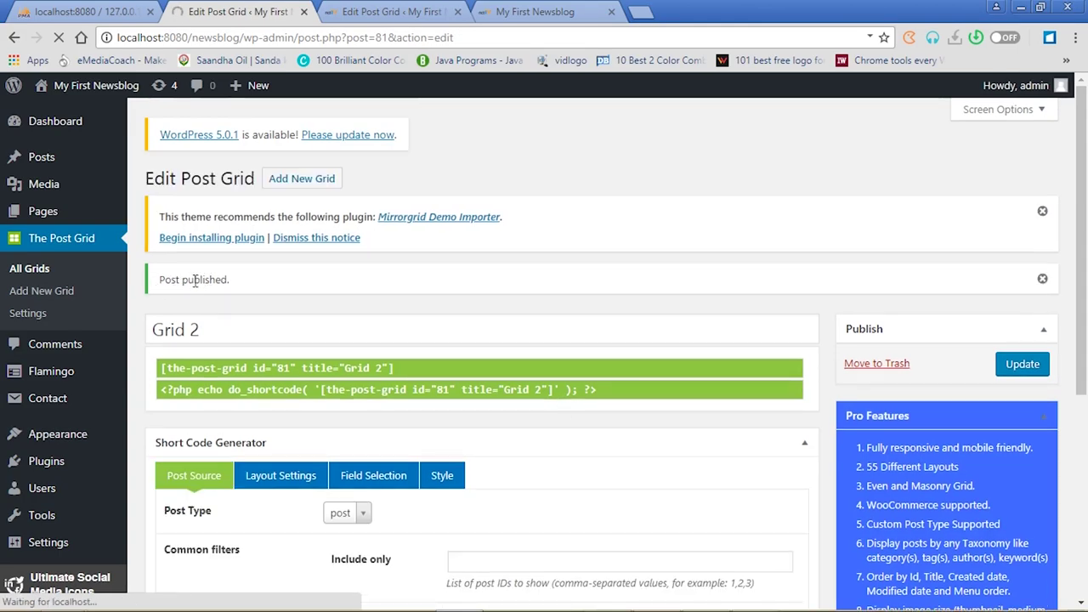
pyautogui.click(163, 371)
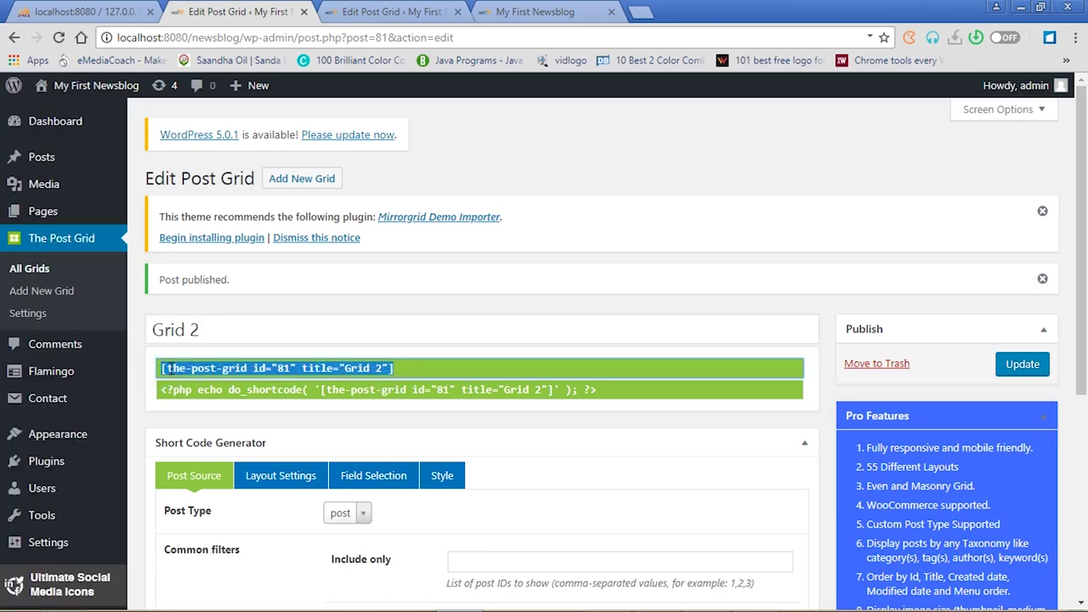
pyautogui.click(282, 329)
pyautogui.click(256, 371)
pyautogui.hotkey('ctrl', 'c')
# Replace the shortcode on the News page with Grid 2's shortcode
pyautogui.click(44, 214)
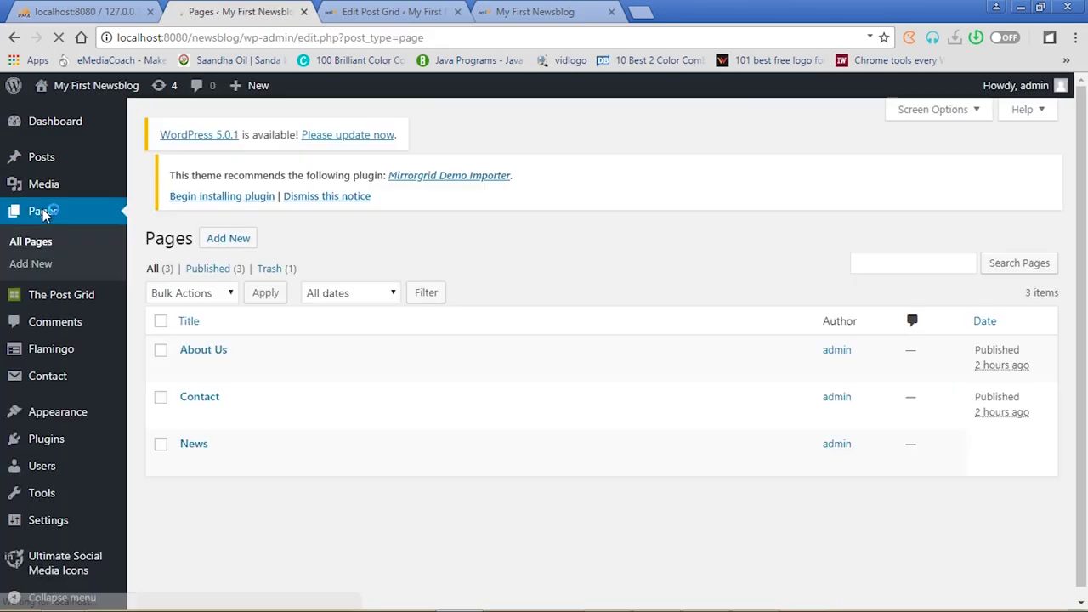
pyautogui.click(194, 459)
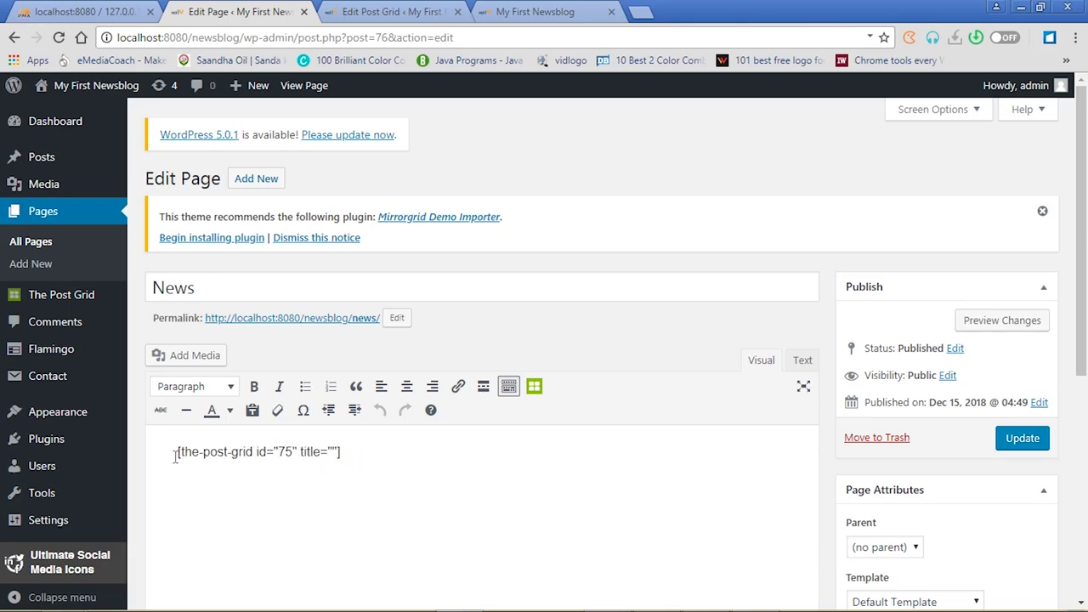
pyautogui.moveTo(174, 453); pyautogui.dragTo(359, 457)
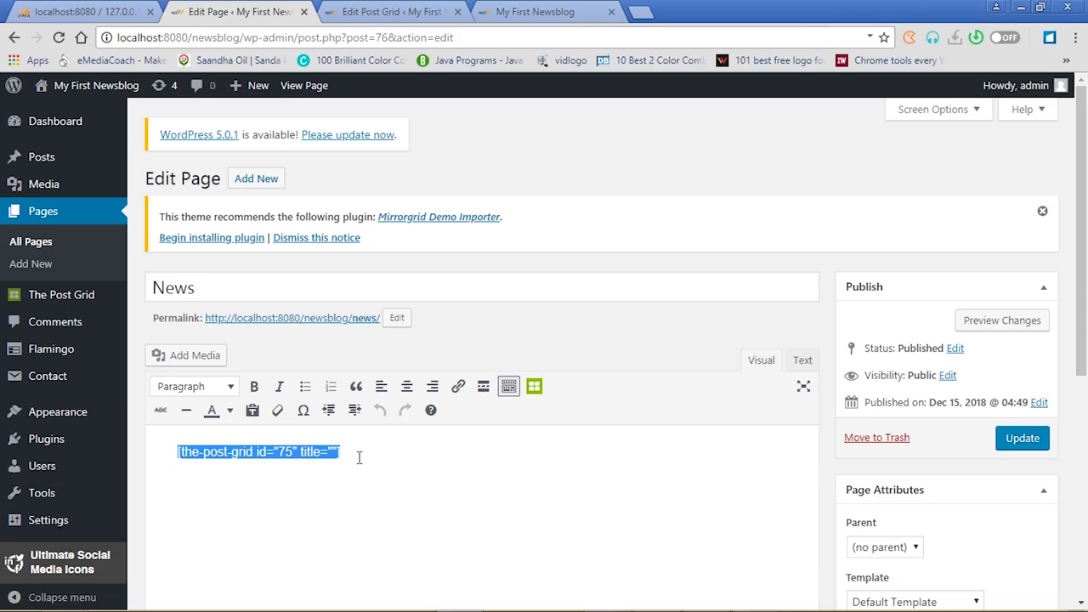
pyautogui.hotkey('ctrl', 'v')
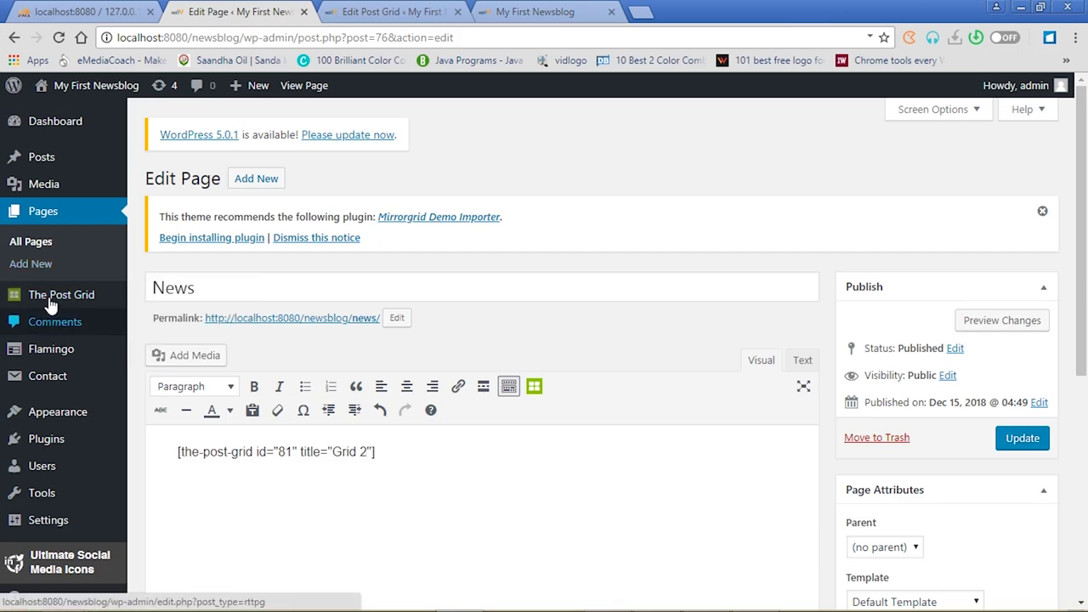
# Go to The Post Grid's All Grids list, leaving the News page unsaved
pyautogui.moveTo(53, 301)
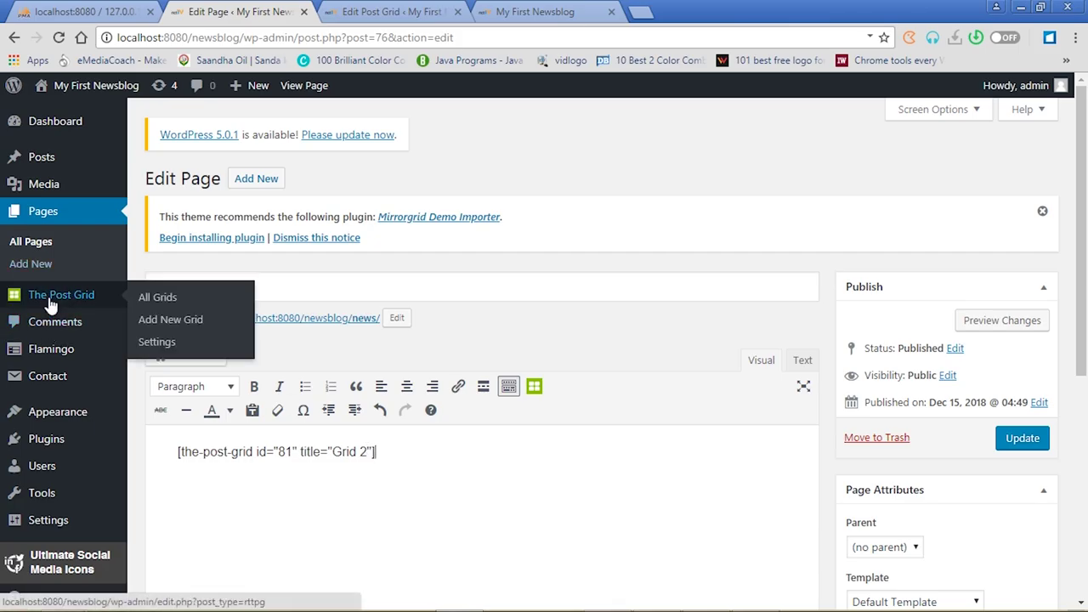
pyautogui.click(144, 297)
pyautogui.click(598, 123)
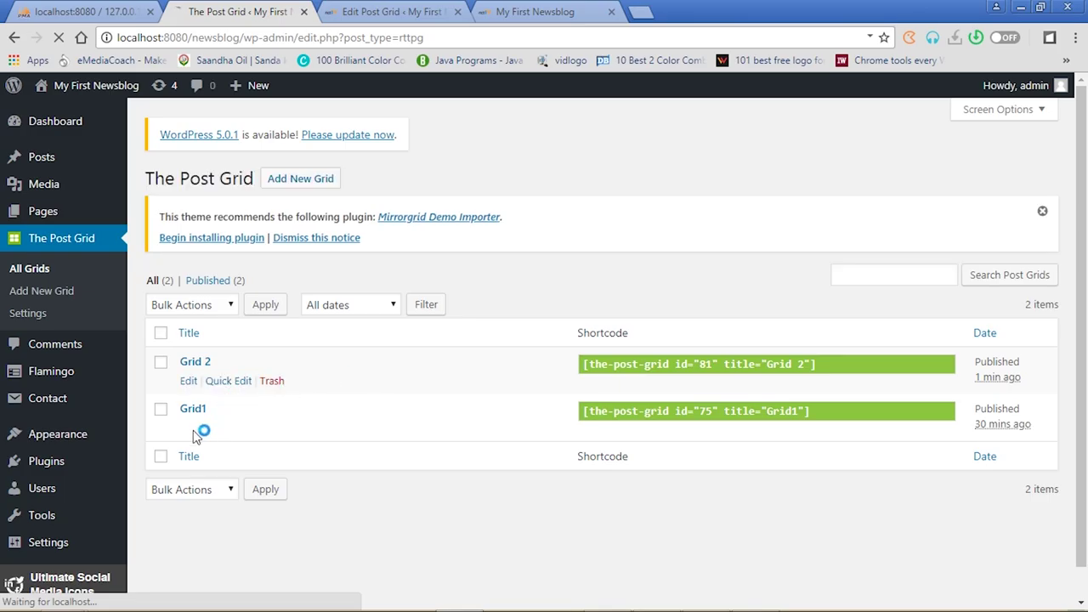
# Copy Grid1's shortcode from the post grids list
pyautogui.click(582, 412)
pyautogui.moveTo(583, 412); pyautogui.dragTo(784, 418)
pyautogui.click(784, 428)
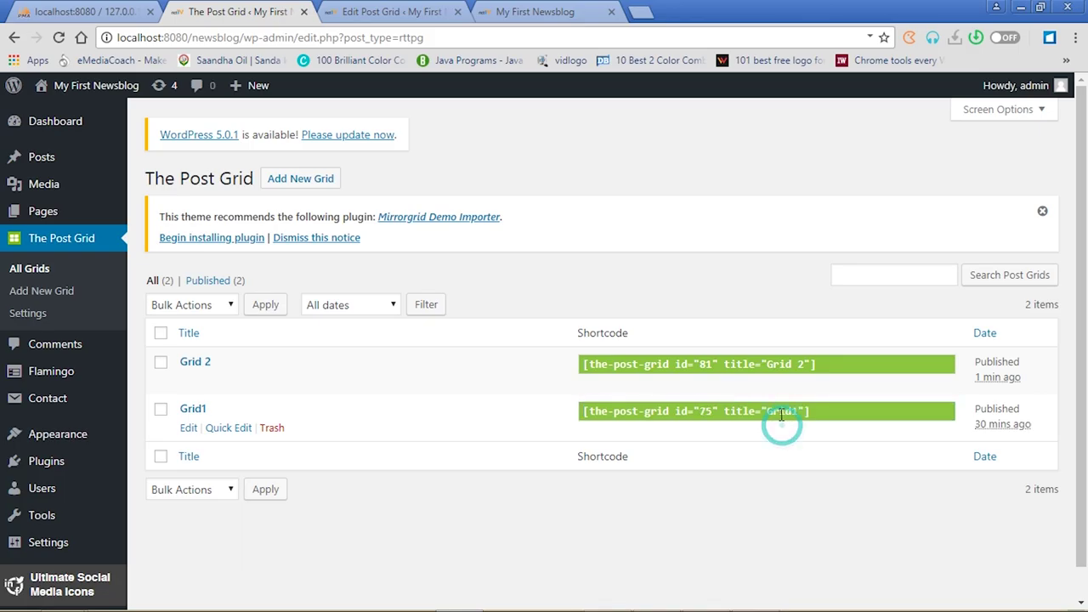
pyautogui.rightClick(780, 417)
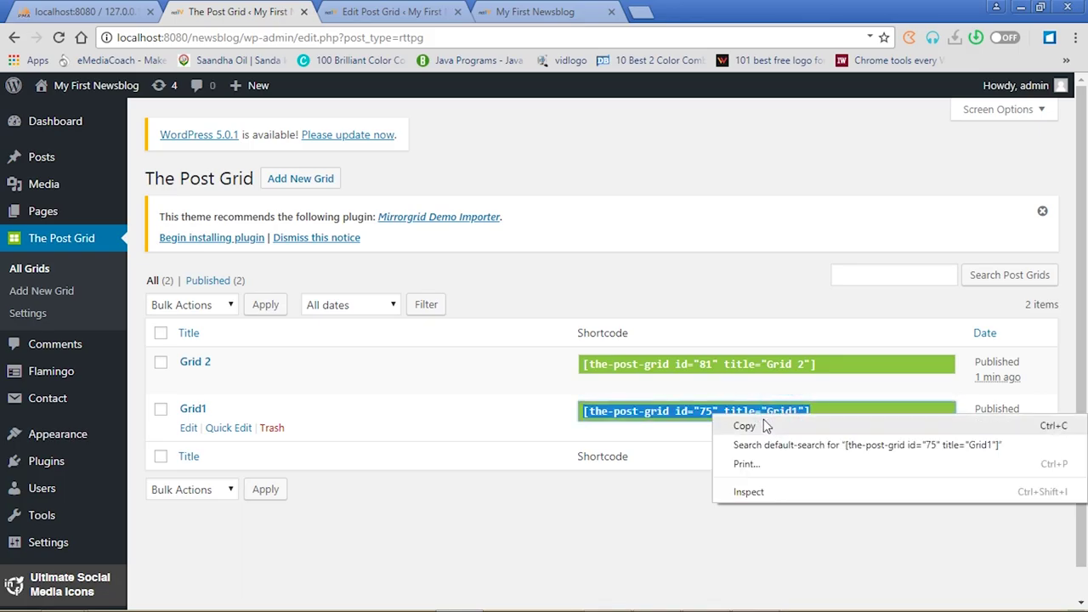
pyautogui.click(755, 428)
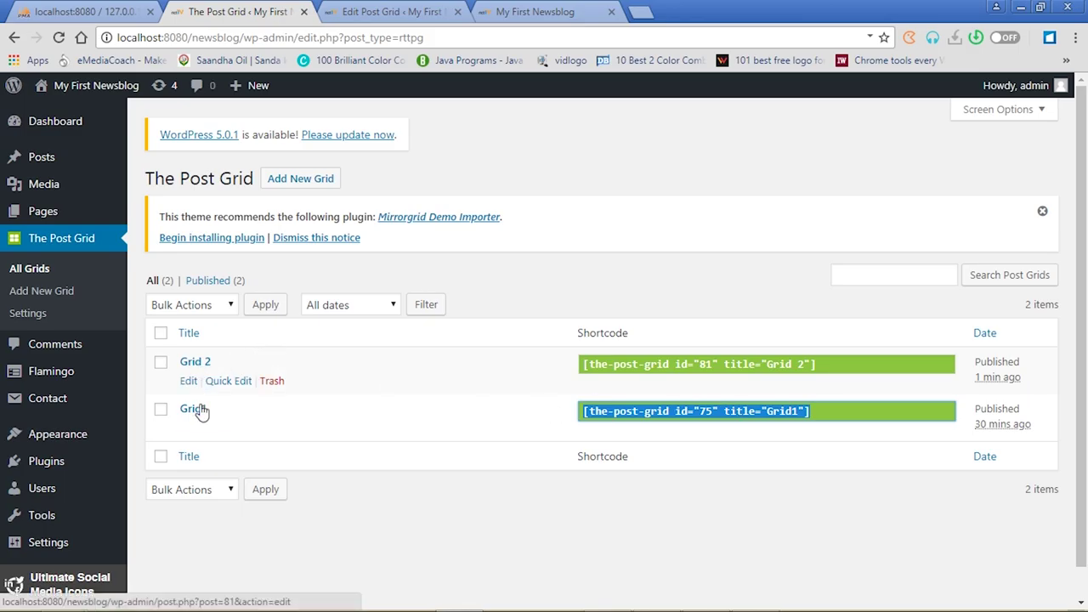
# Open the News page from the Pages list for editing
pyautogui.click(48, 211)
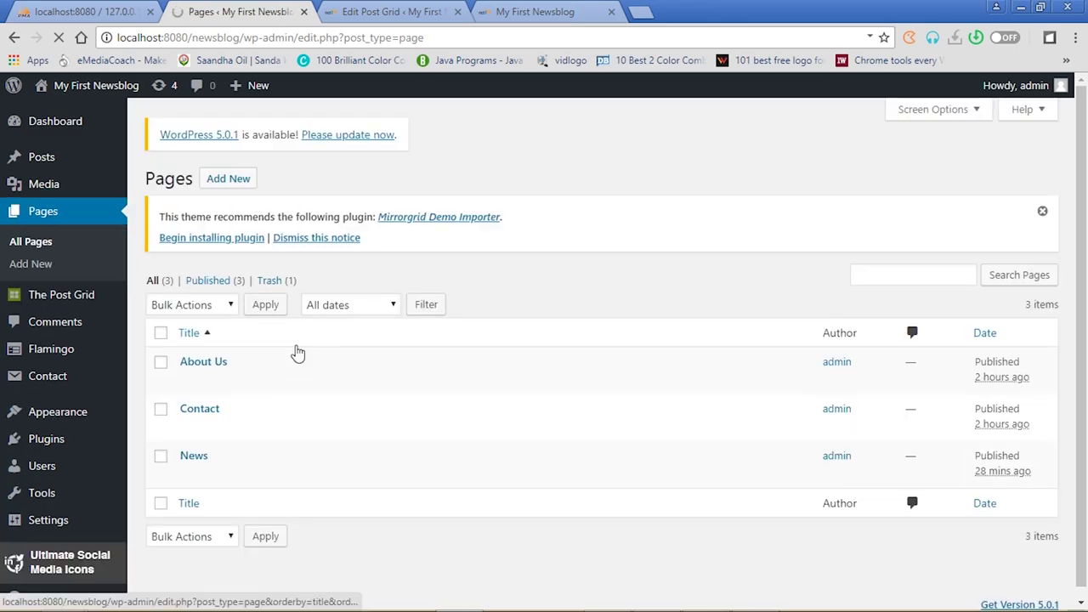
pyautogui.click(202, 460)
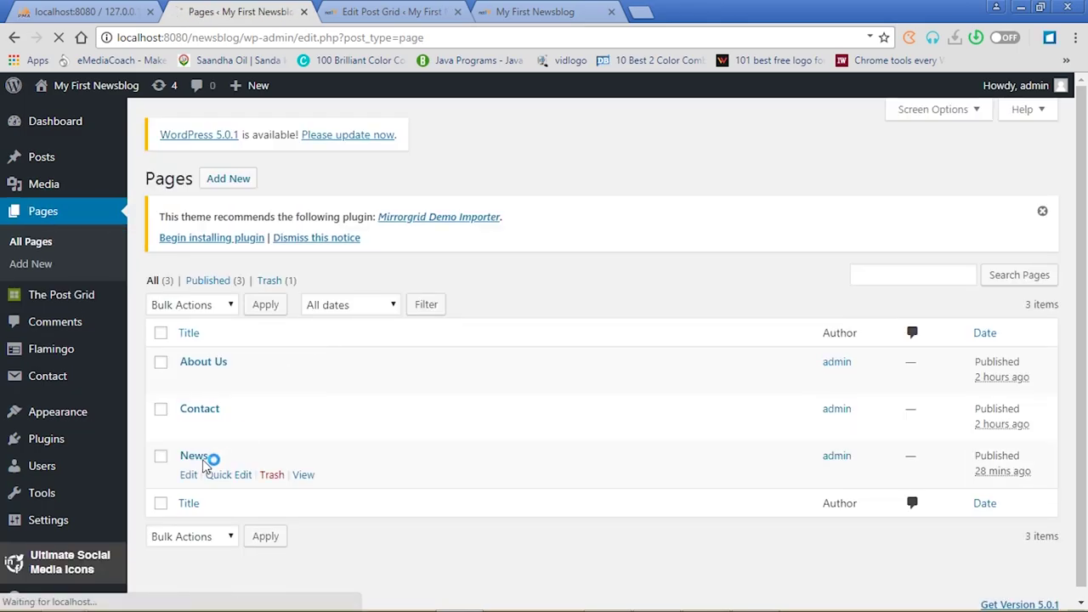
pyautogui.click(195, 460)
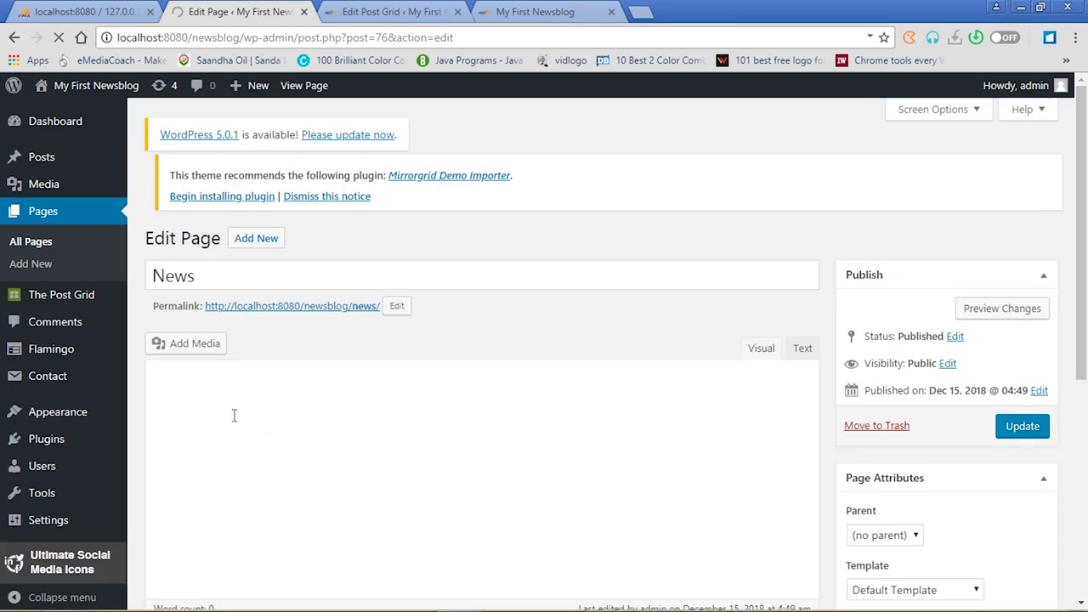
# Replace the News page shortcode with [the-post-grid id="75" title="Grid1"] and update the page
pyautogui.click(234, 415)
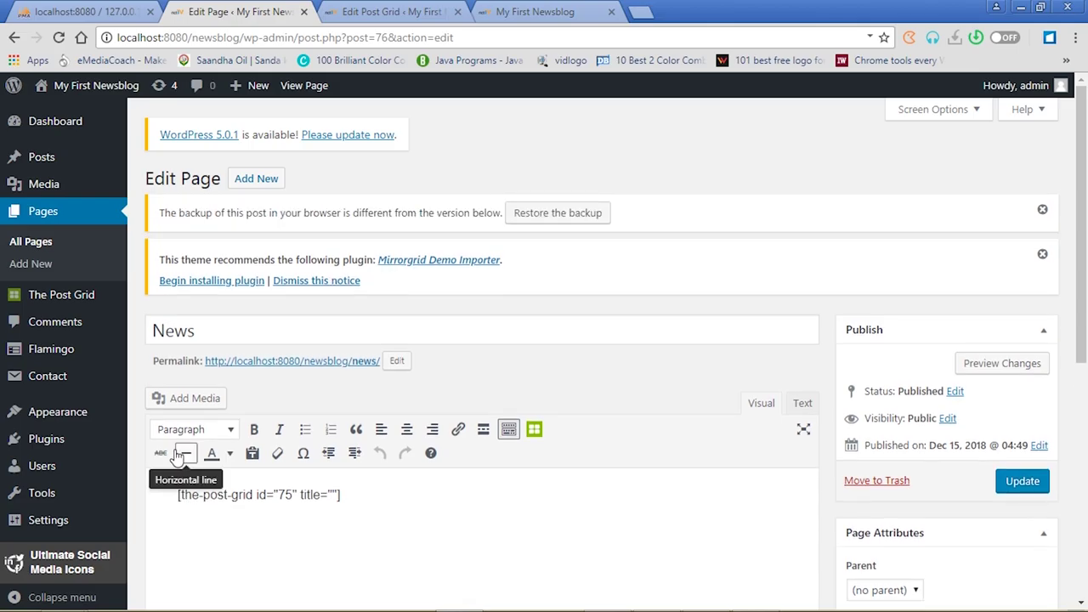
pyautogui.click(174, 457)
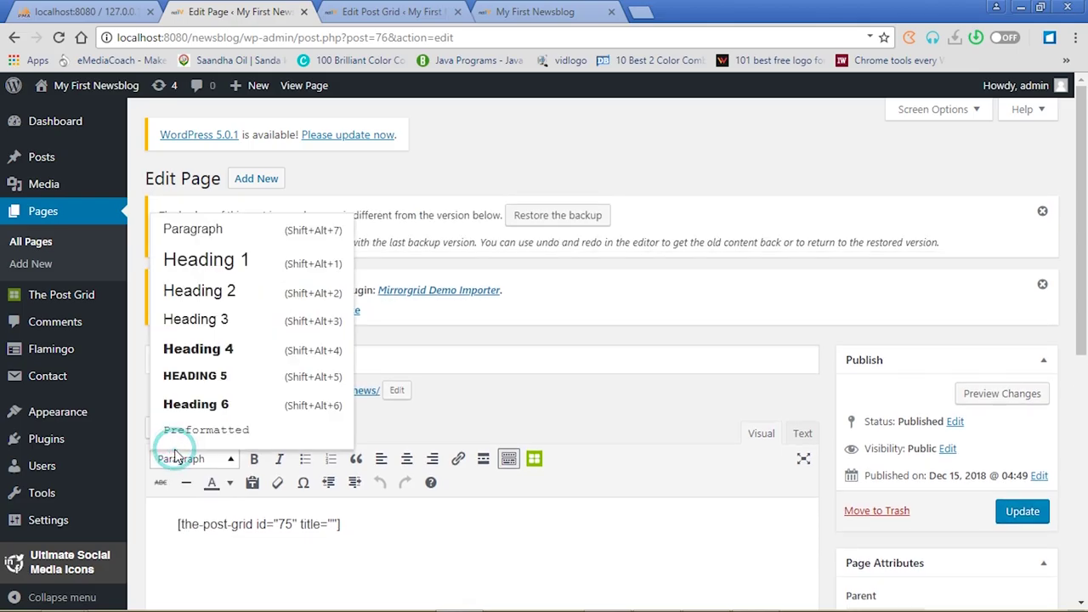
pyautogui.click(172, 525)
pyautogui.tripleClick(171, 525)
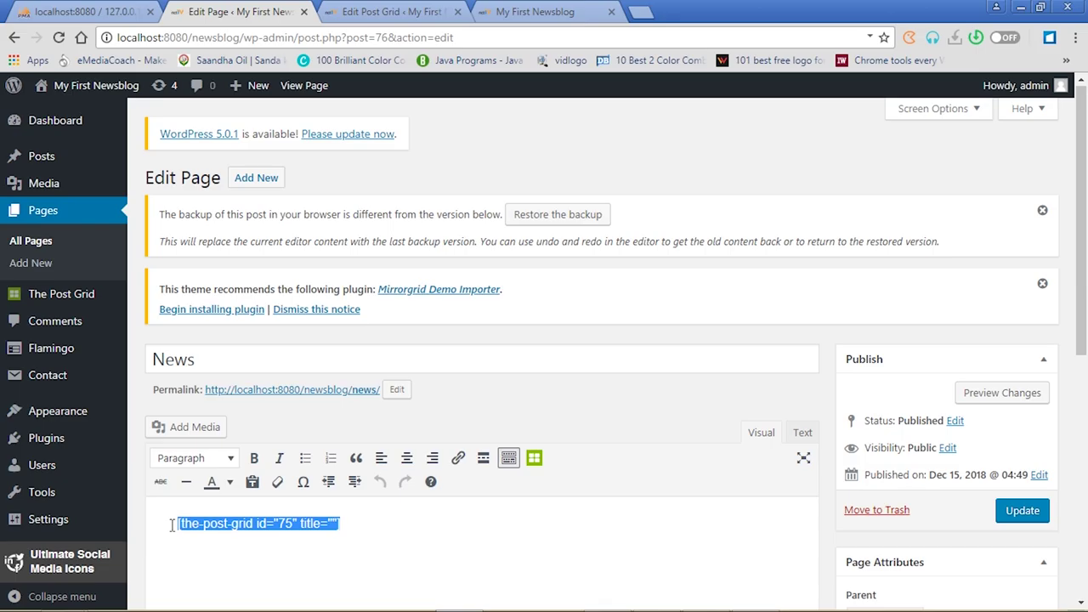
pyautogui.hotkey('ctrl', 'v')
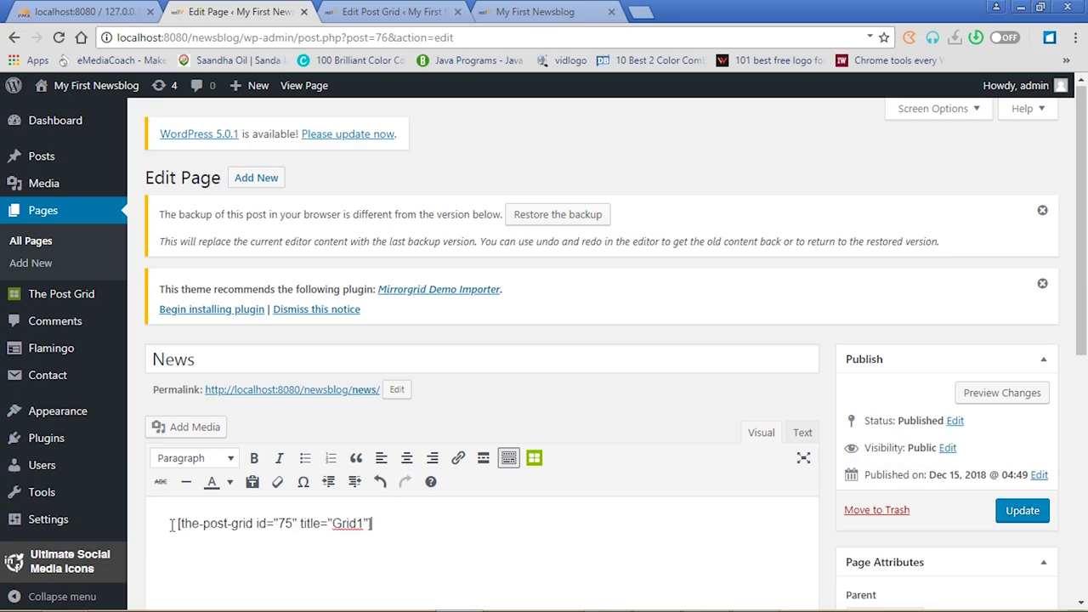
pyautogui.click(1023, 513)
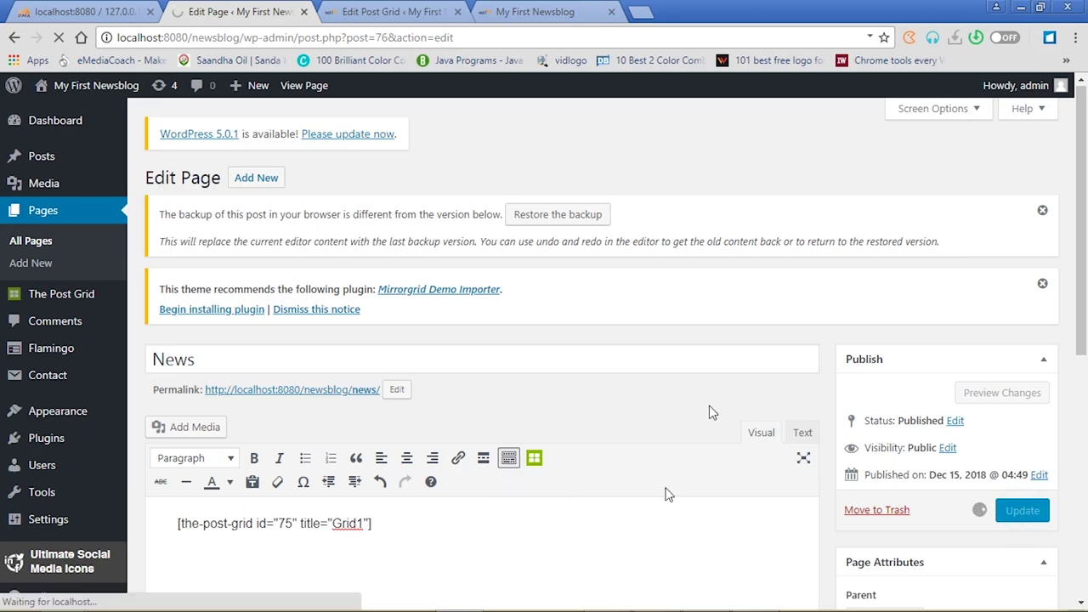
# Dismiss the Mirrorgrid plugin notice and the browser backup notice
pyautogui.click(1043, 284)
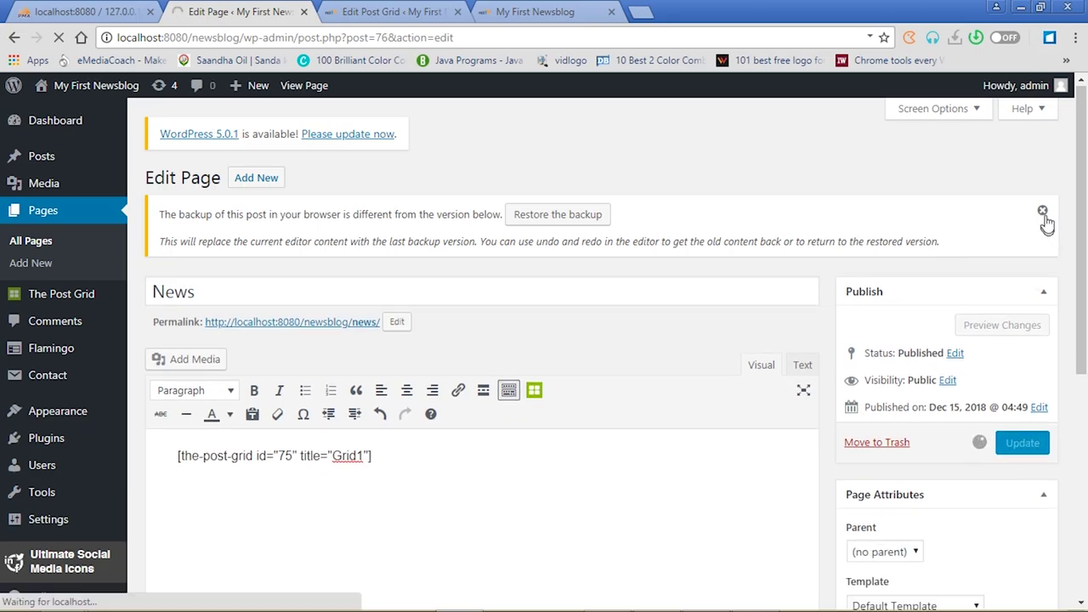
pyautogui.click(1043, 212)
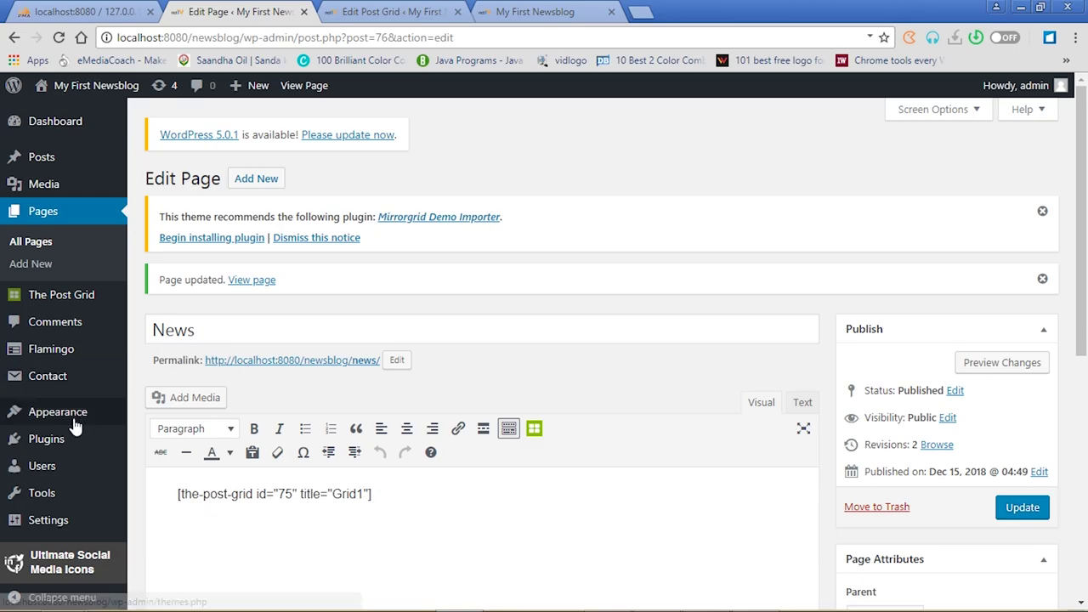
pyautogui.moveTo(68, 419)
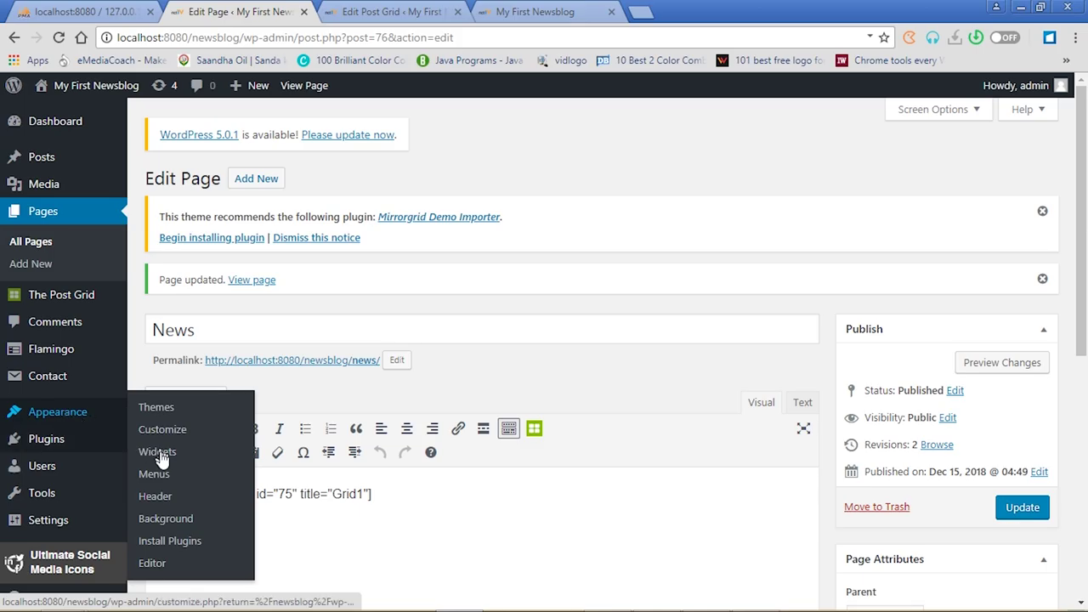
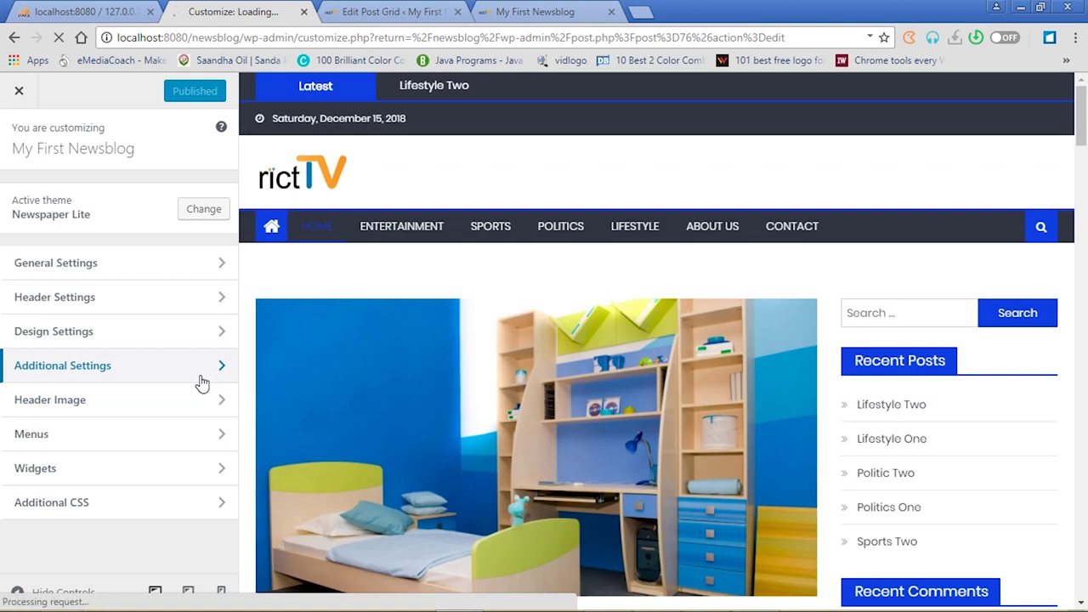
# Set the homepage to display a static page, choosing News as the Homepage
pyautogui.click(219, 336)
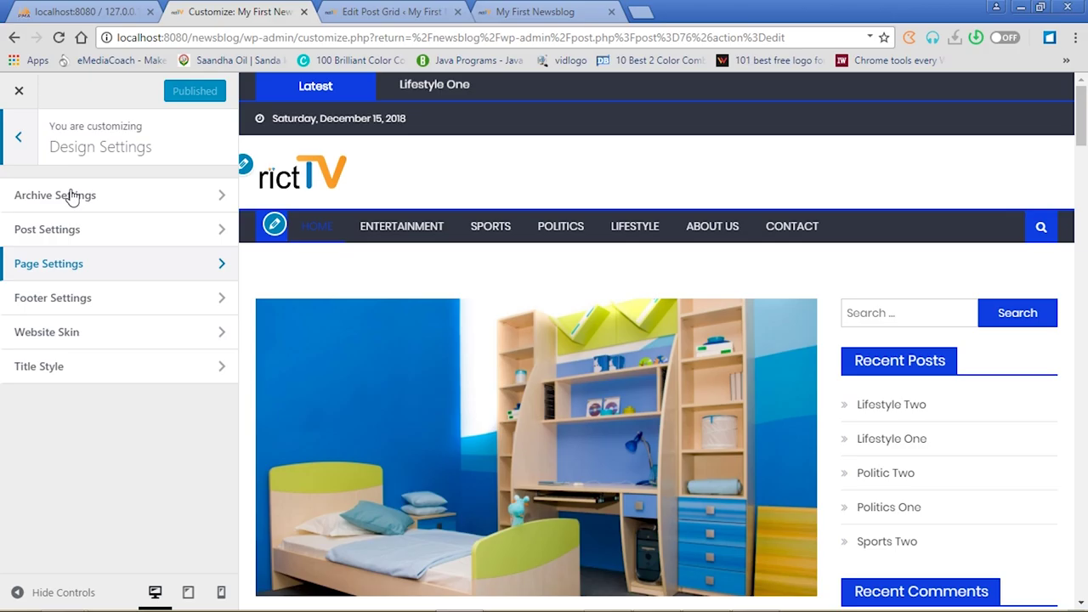
pyautogui.click(20, 142)
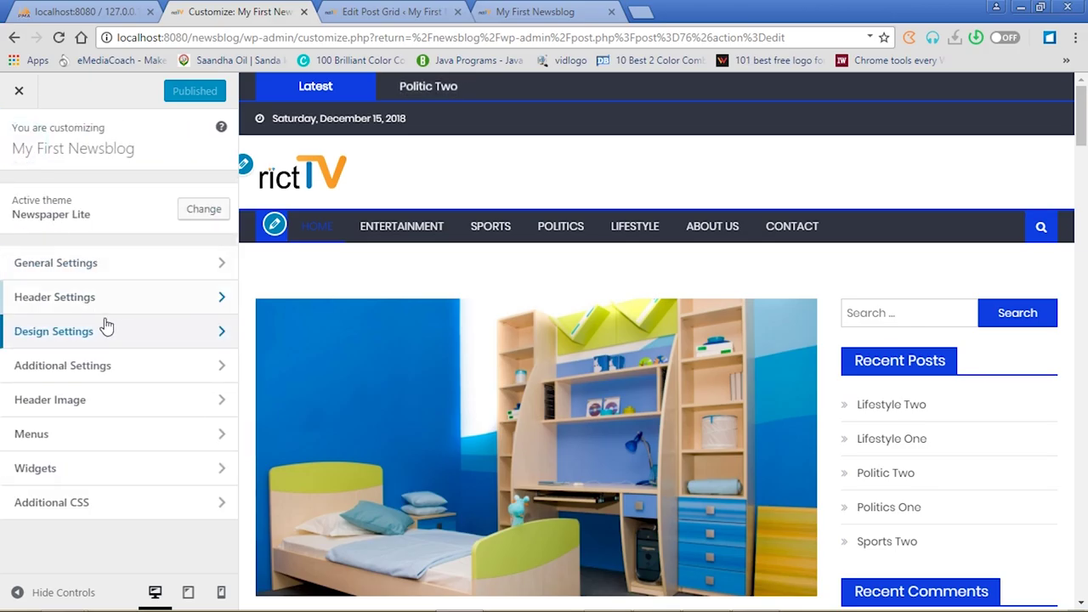
pyautogui.click(219, 271)
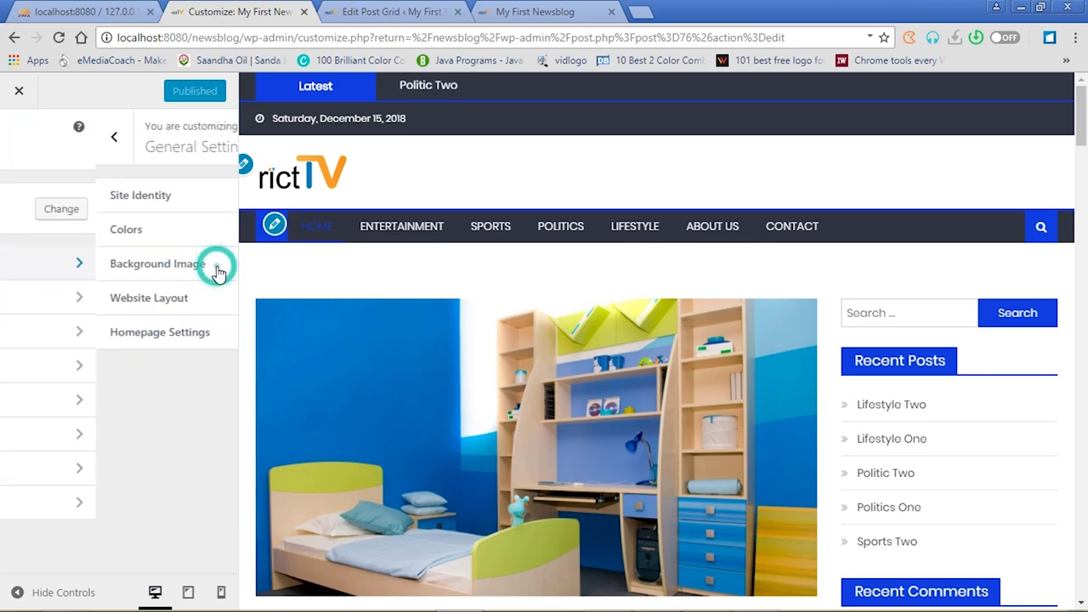
pyautogui.click(221, 336)
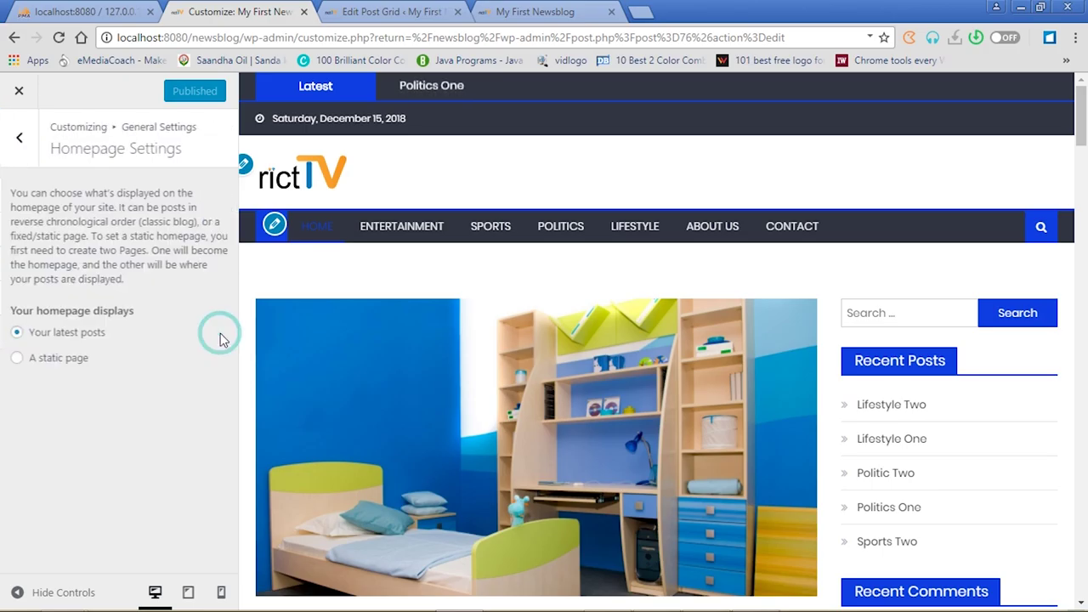
pyautogui.click(38, 364)
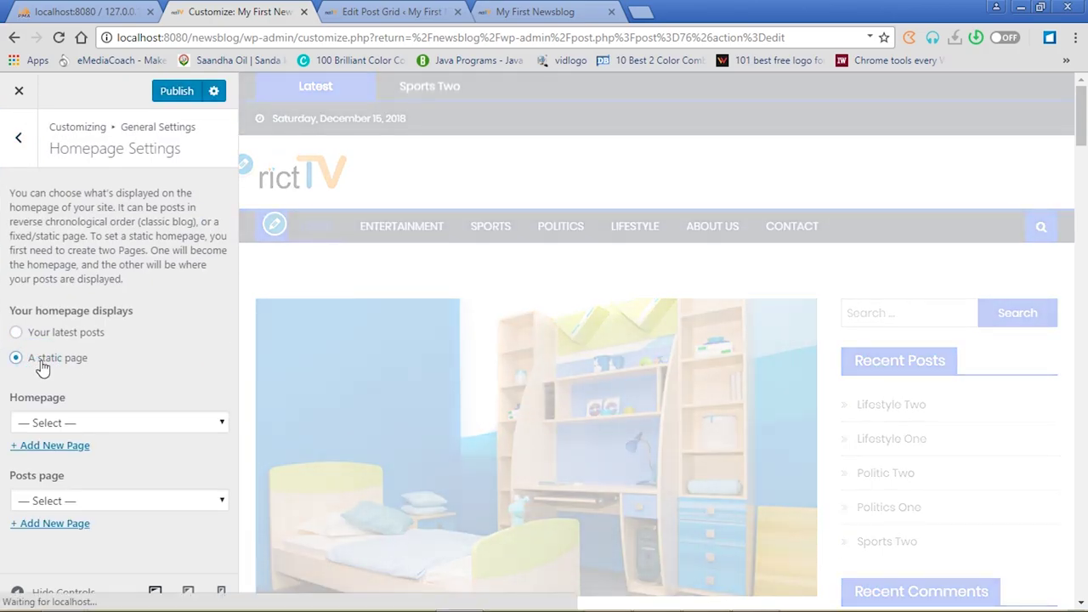
pyautogui.click(218, 425)
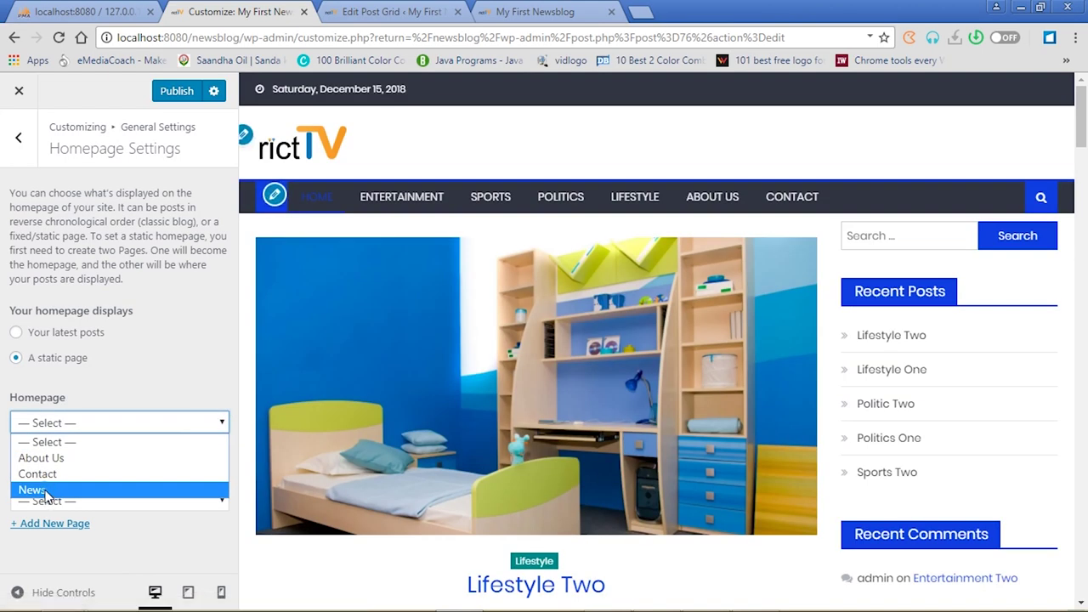
pyautogui.click(33, 491)
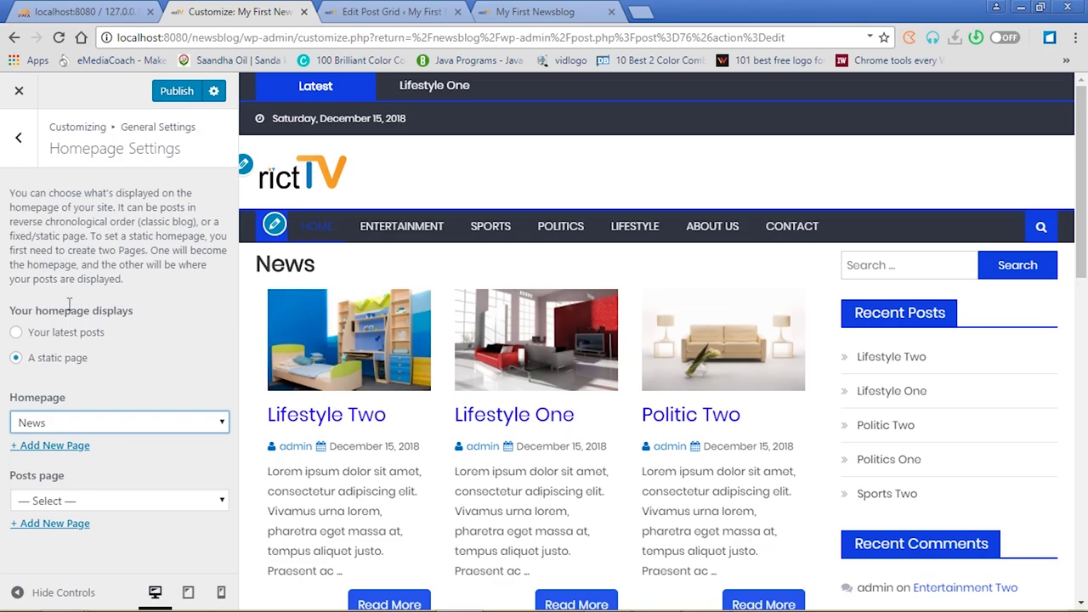
# Return to Homepage Settings and publish the static News homepage
pyautogui.click(21, 138)
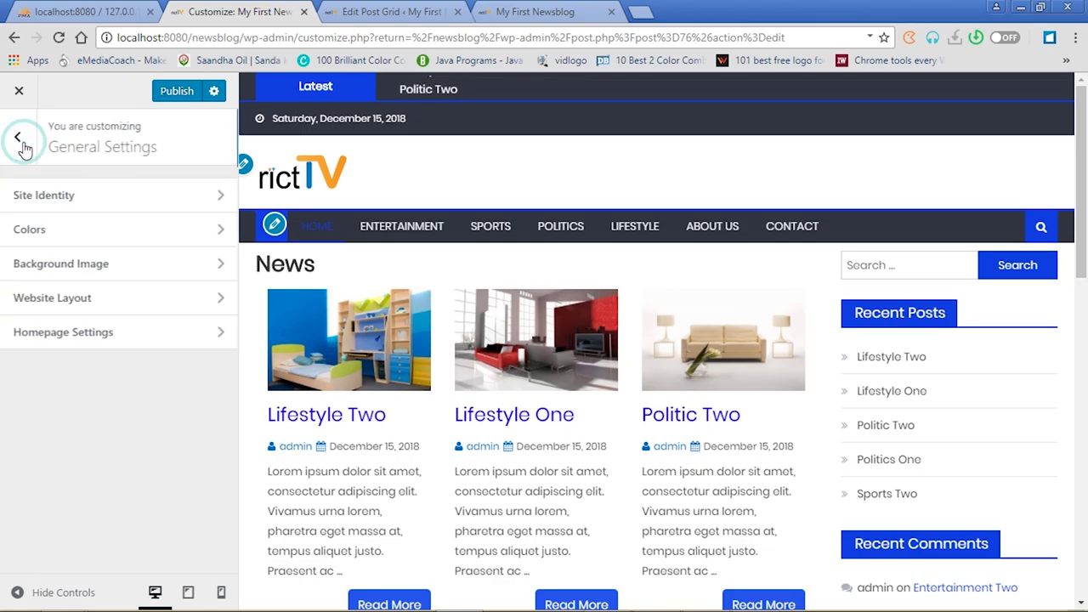
pyautogui.click(20, 140)
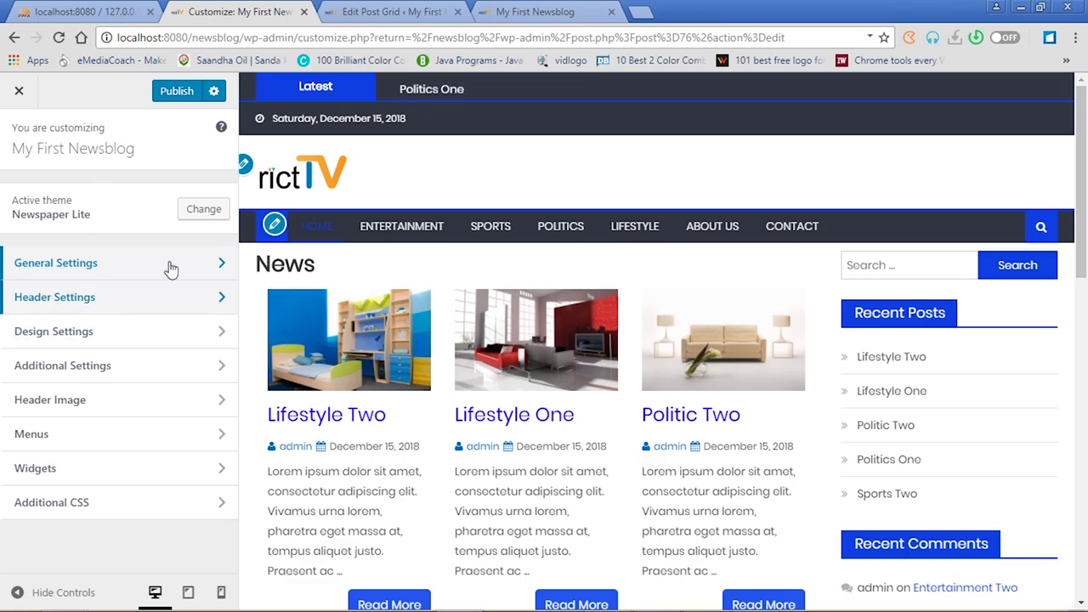
pyautogui.click(219, 265)
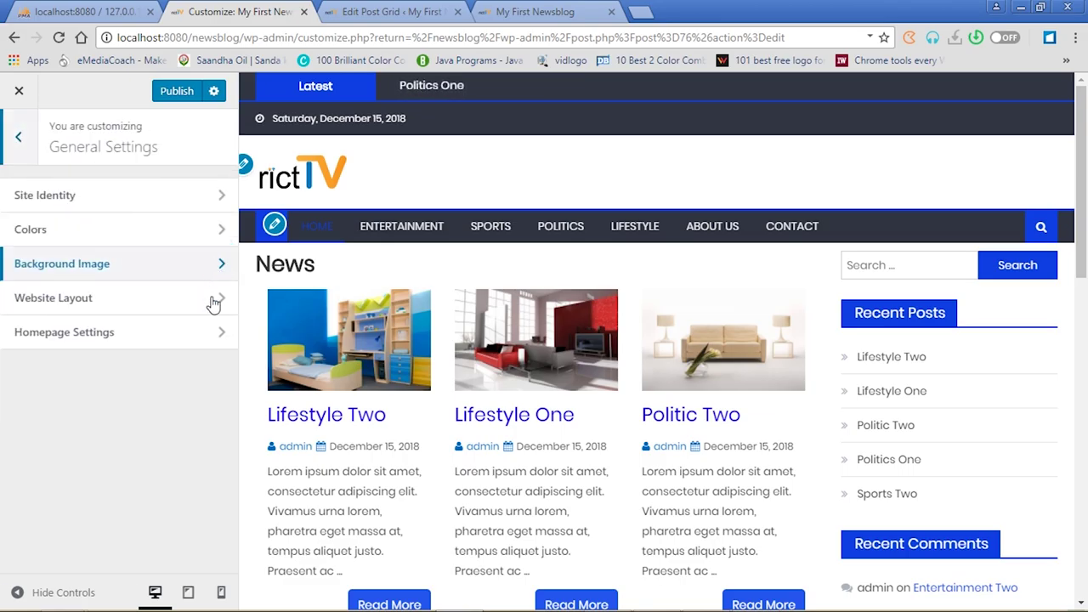
pyautogui.click(223, 334)
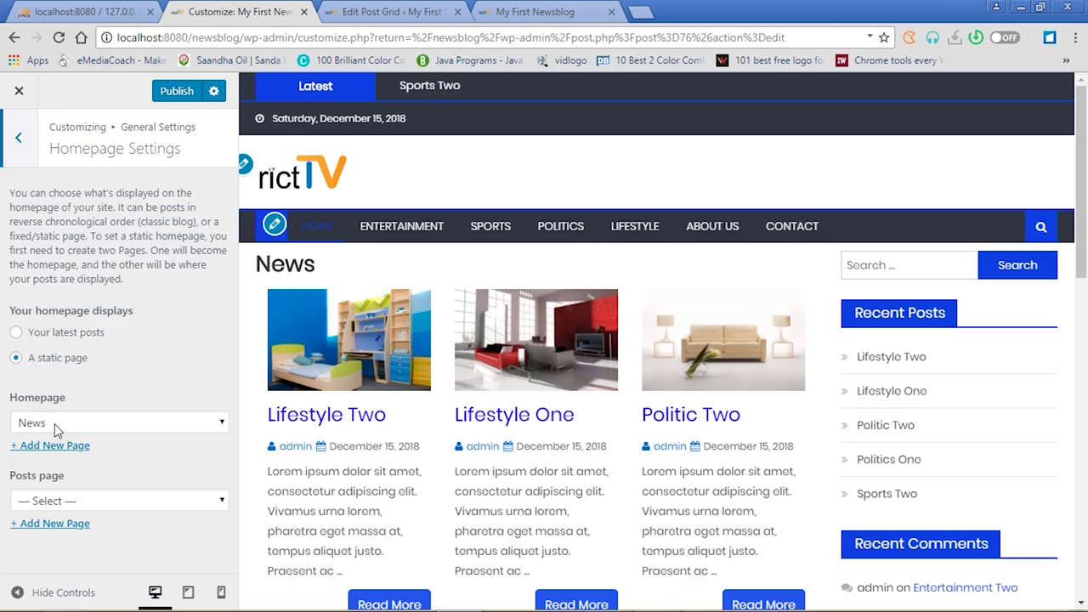
pyautogui.click(178, 92)
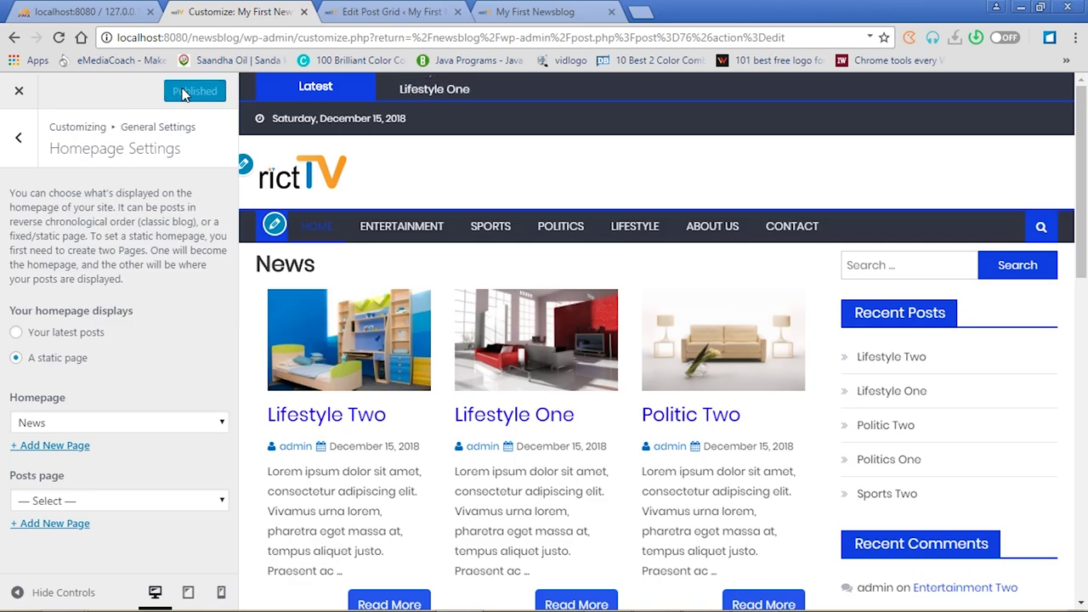
pyautogui.click(385, 11)
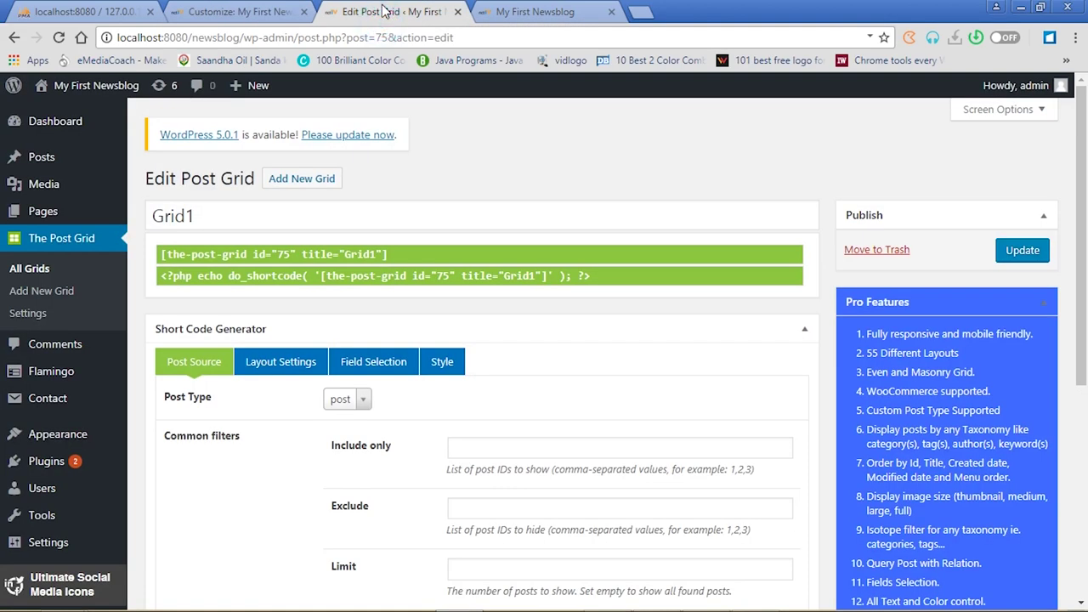
# Reload the live site and scroll through the News post grid on the homepage
pyautogui.click(490, 9)
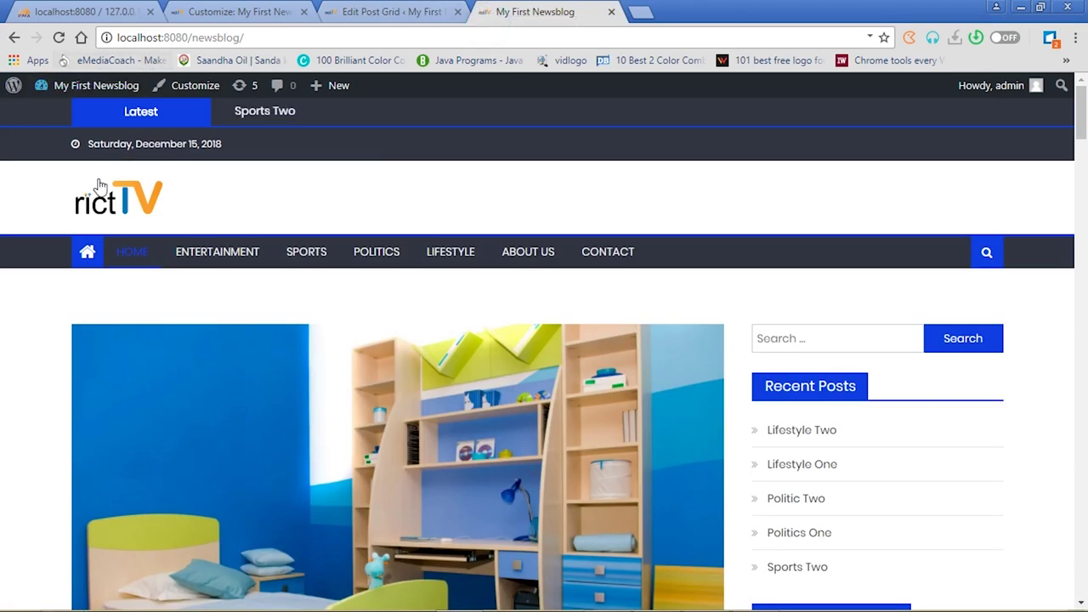
pyautogui.click(58, 37)
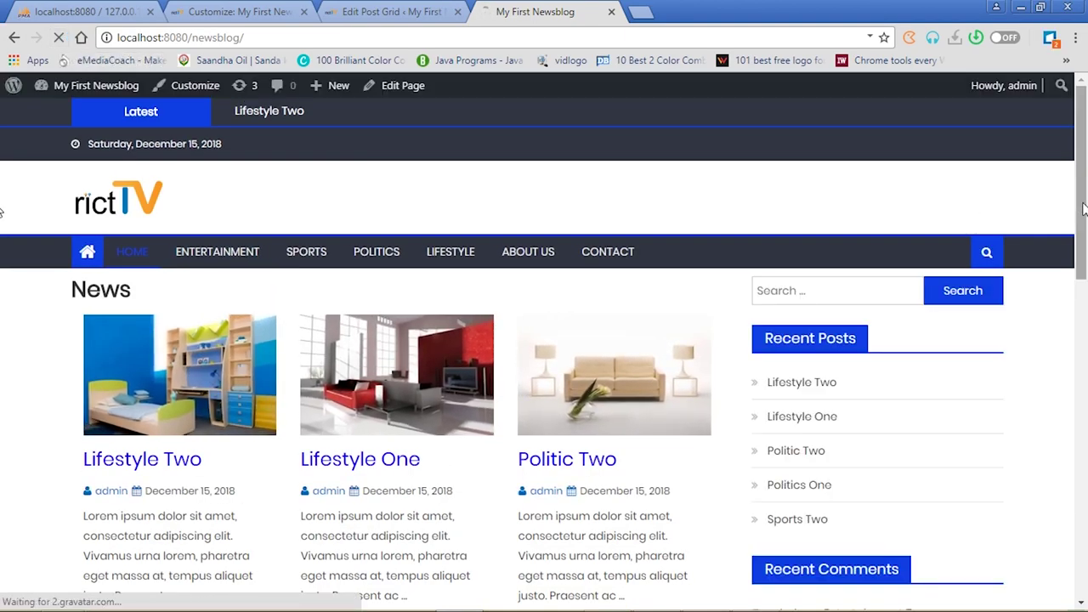
pyautogui.scroll(-1, 3, 286)
pyautogui.scroll(-6, 2, 286)
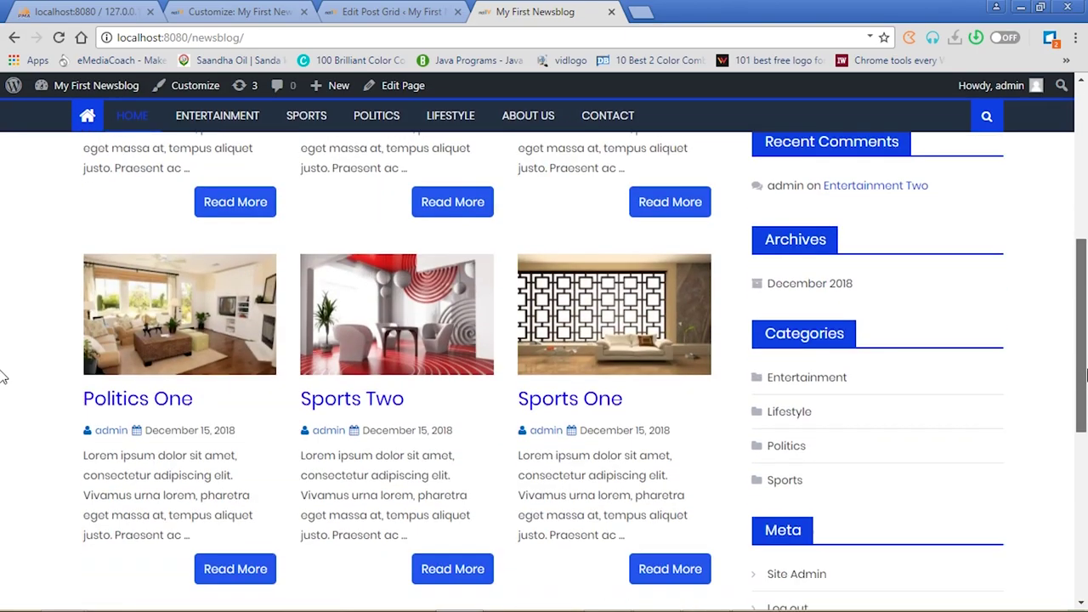
pyautogui.scroll(5, 4, 382)
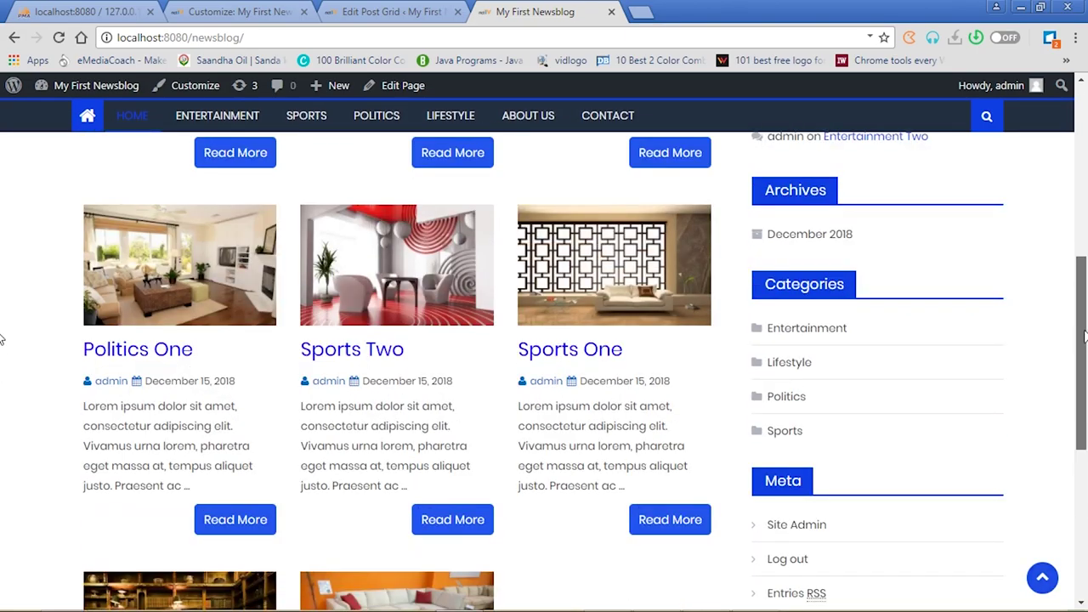
pyautogui.scroll(1, 2, 296)
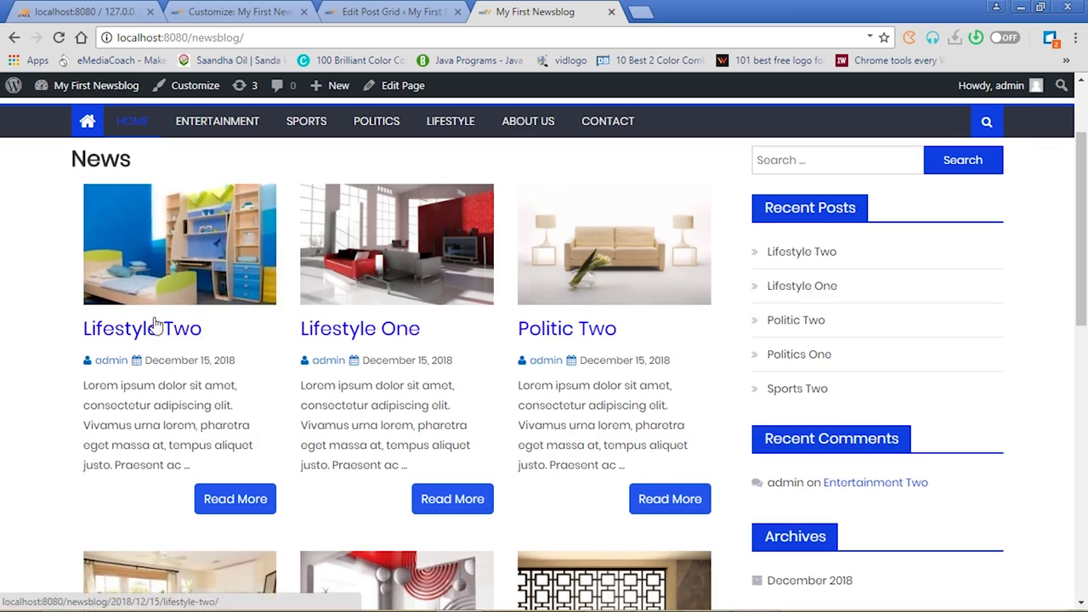
# Open the Lifestyle Two post, then go back to the site's home page
pyautogui.click(243, 504)
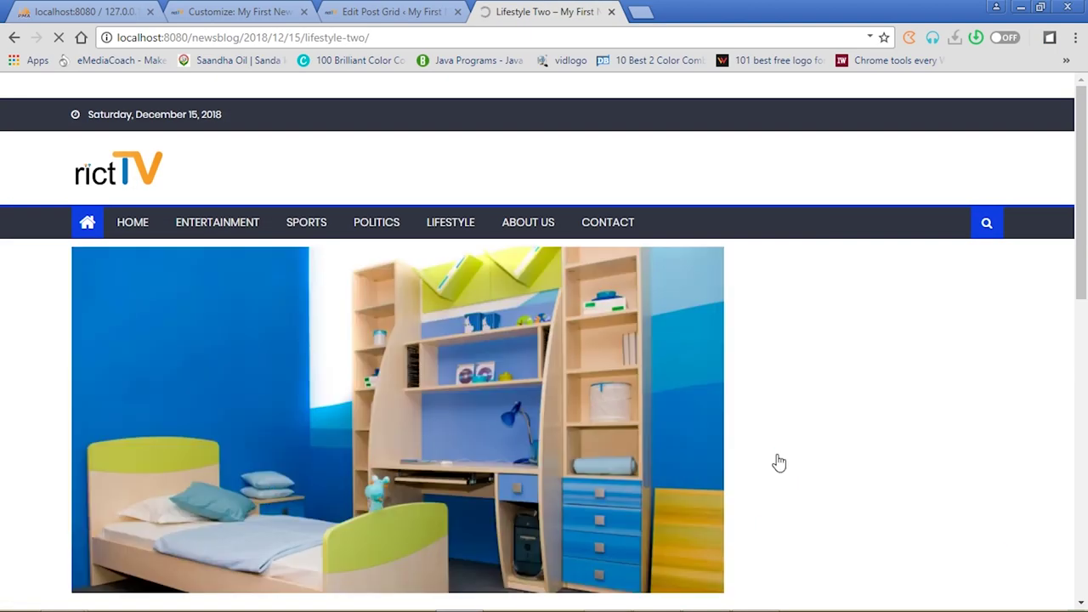
pyautogui.moveTo(1082, 160); pyautogui.dragTo(1084, 330)
pyautogui.moveTo(4, 330); pyautogui.dragTo(2, 161)
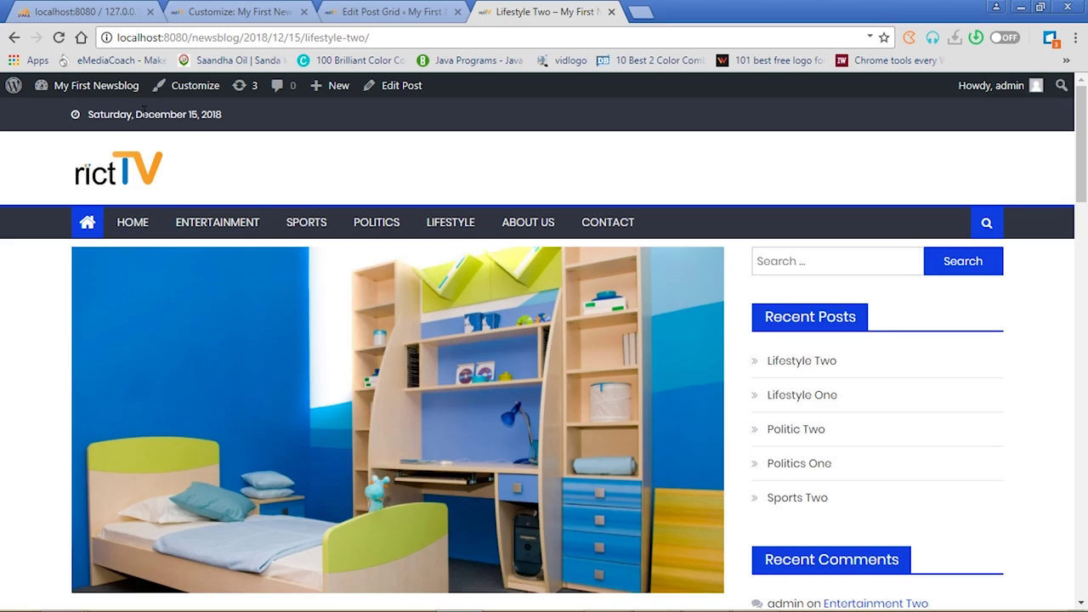
pyautogui.click(132, 225)
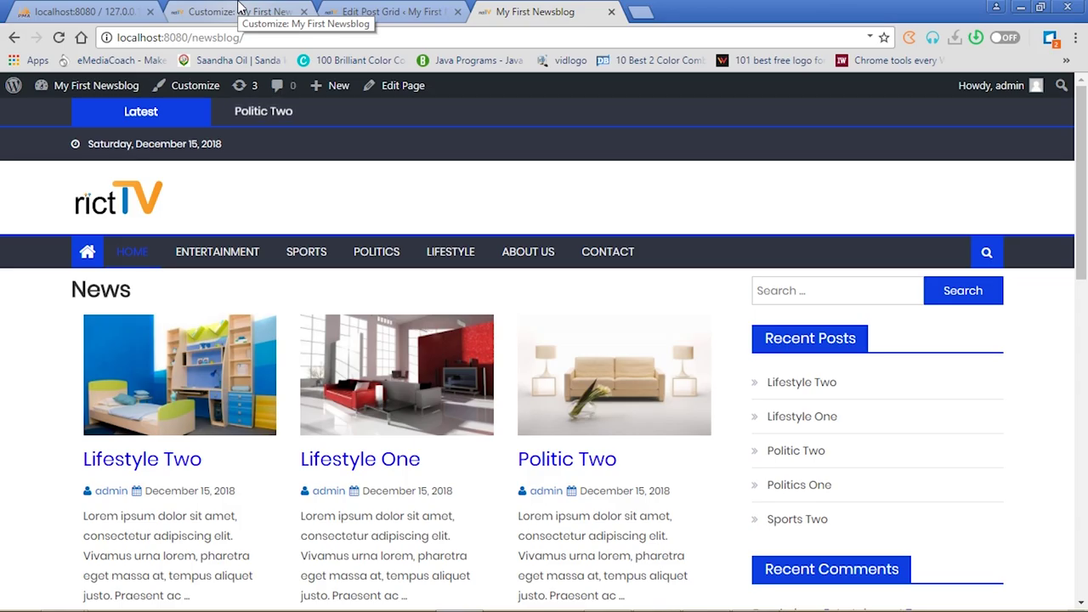
pyautogui.click(239, 7)
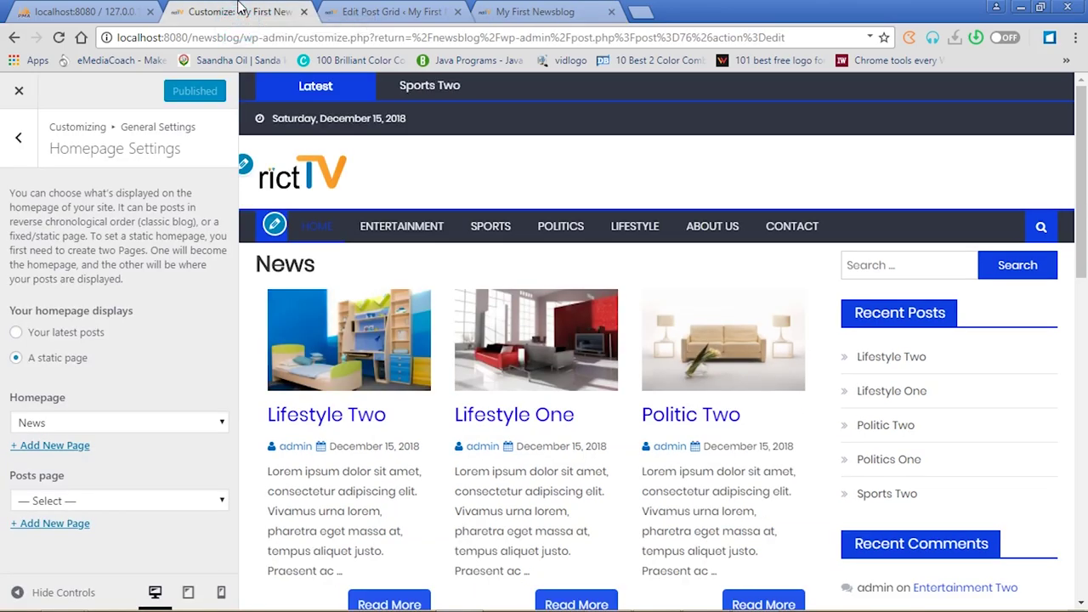
# Add the sofa picture 15.jpg as a new header image, cropped around the sofa
pyautogui.click(18, 140)
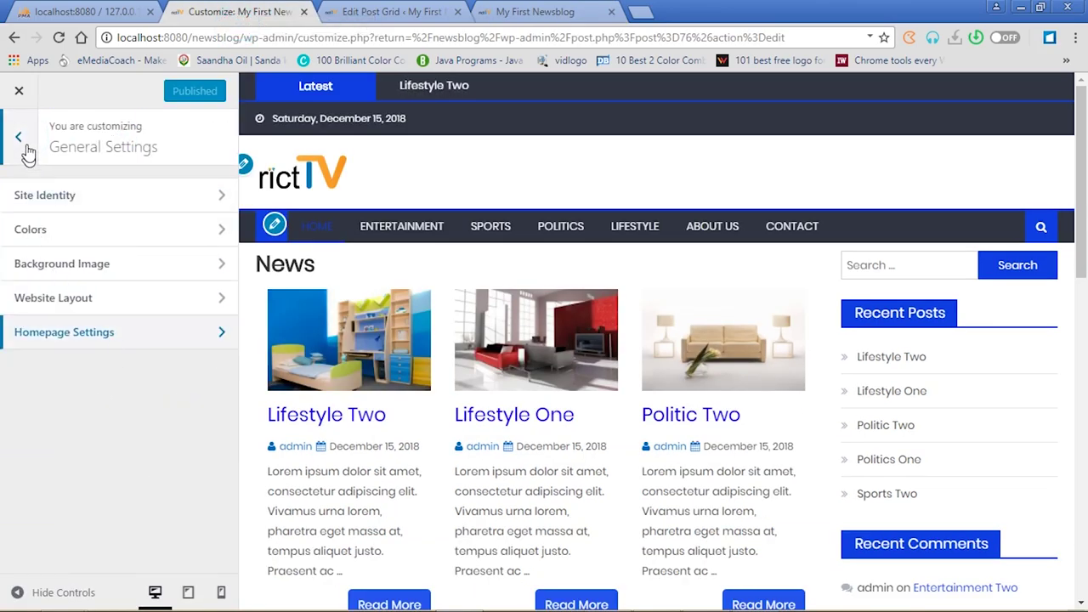
pyautogui.click(22, 144)
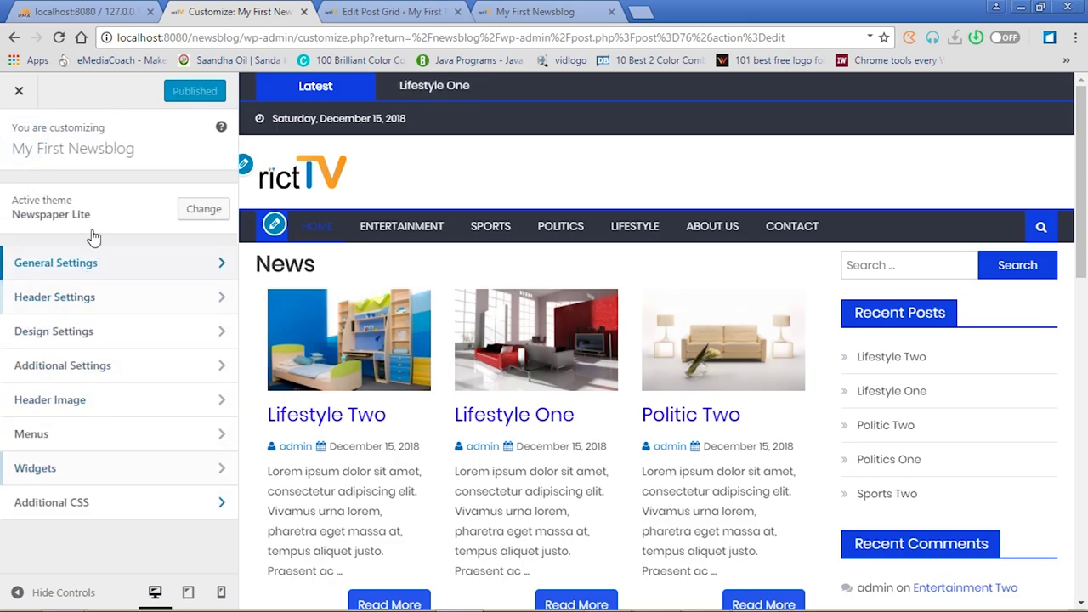
pyautogui.click(218, 404)
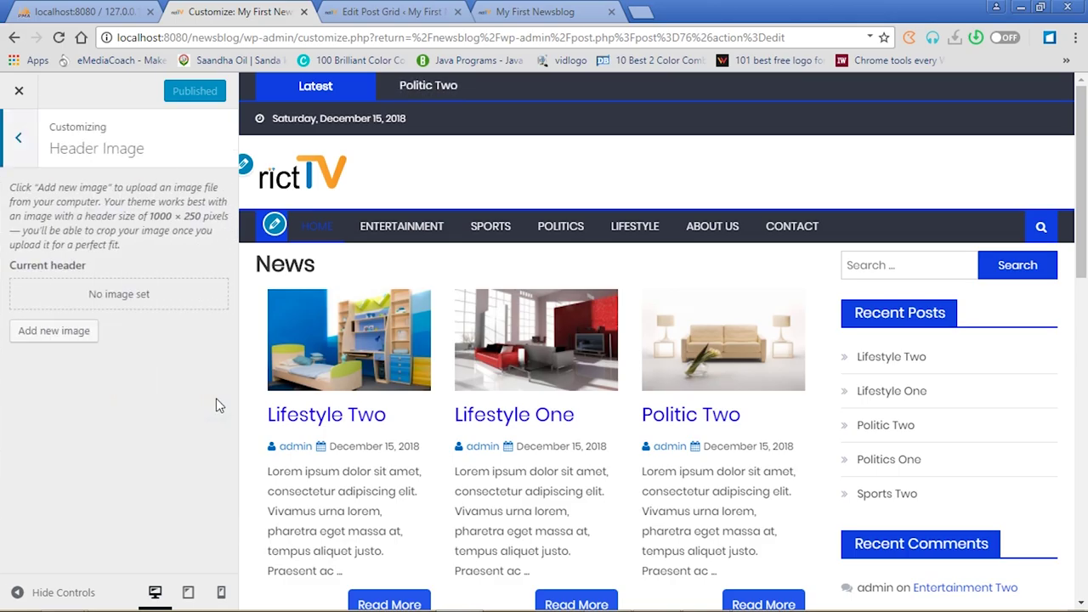
pyautogui.click(56, 331)
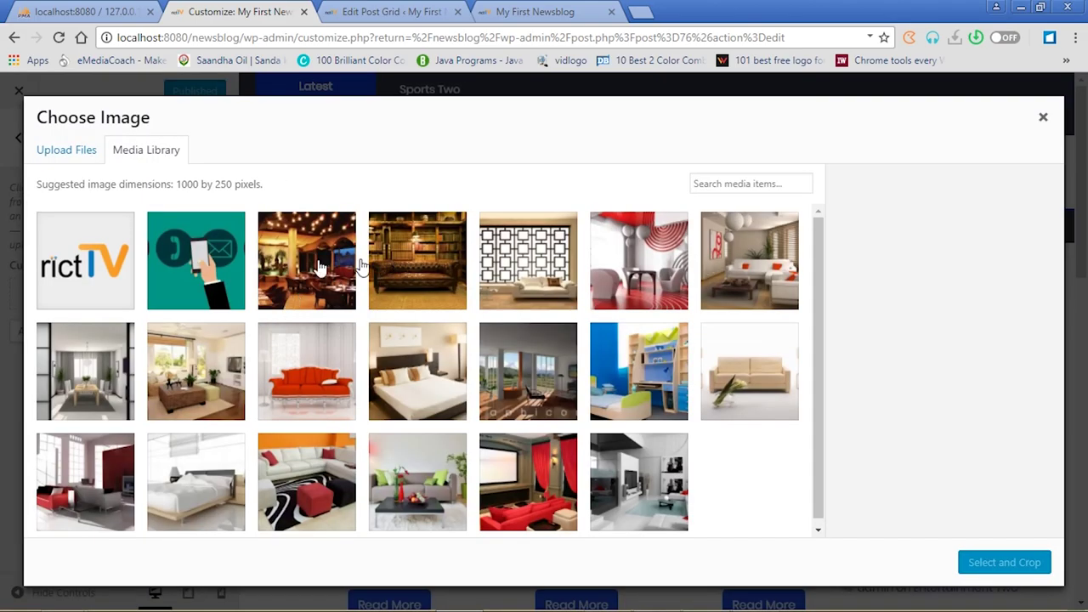
pyautogui.click(308, 364)
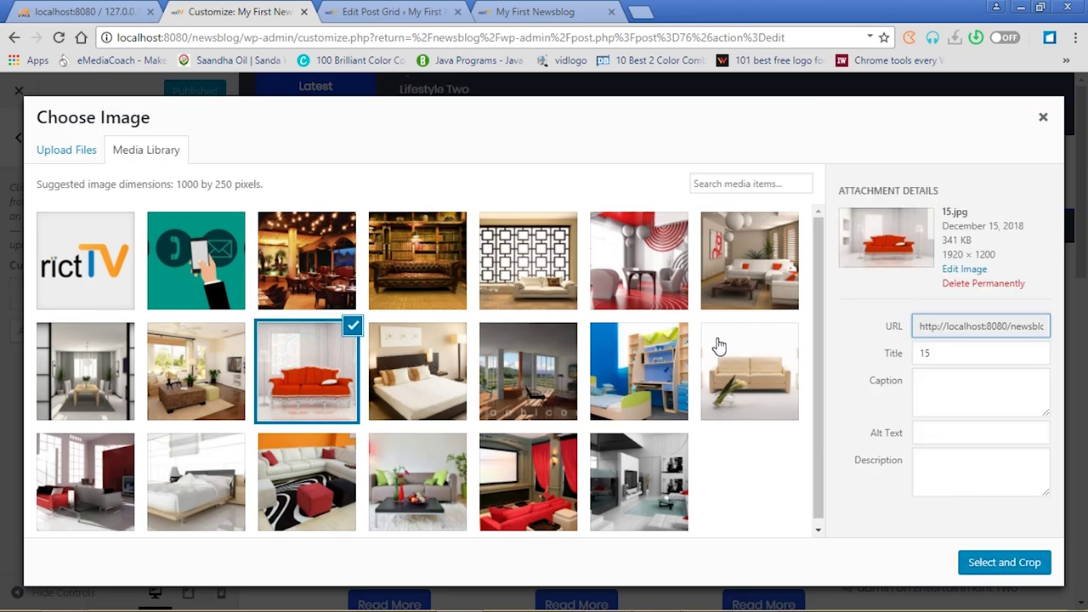
pyautogui.click(1002, 563)
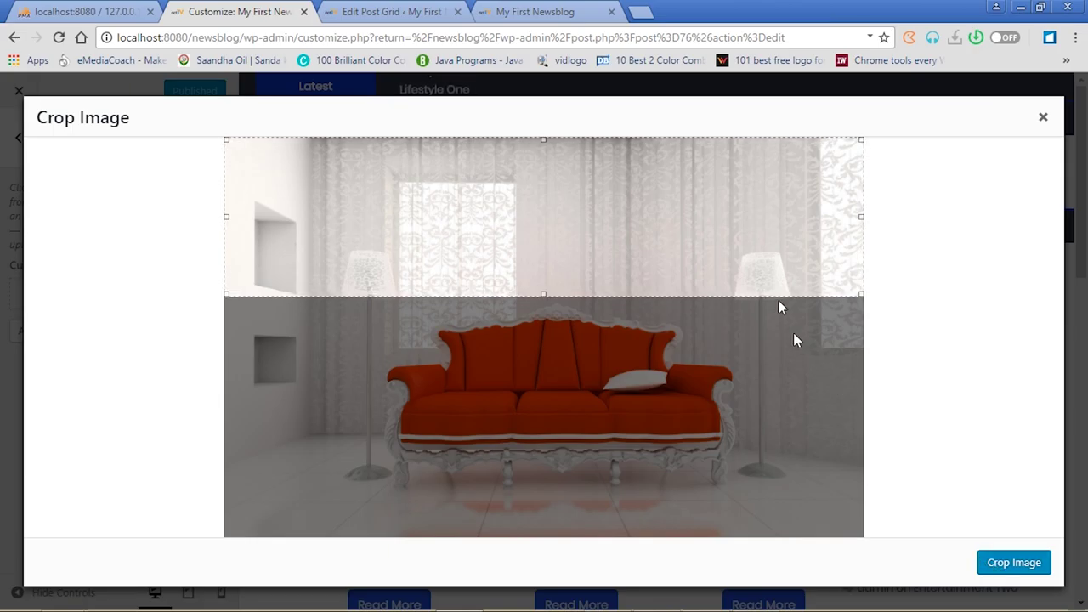
pyautogui.moveTo(751, 250); pyautogui.dragTo(745, 427)
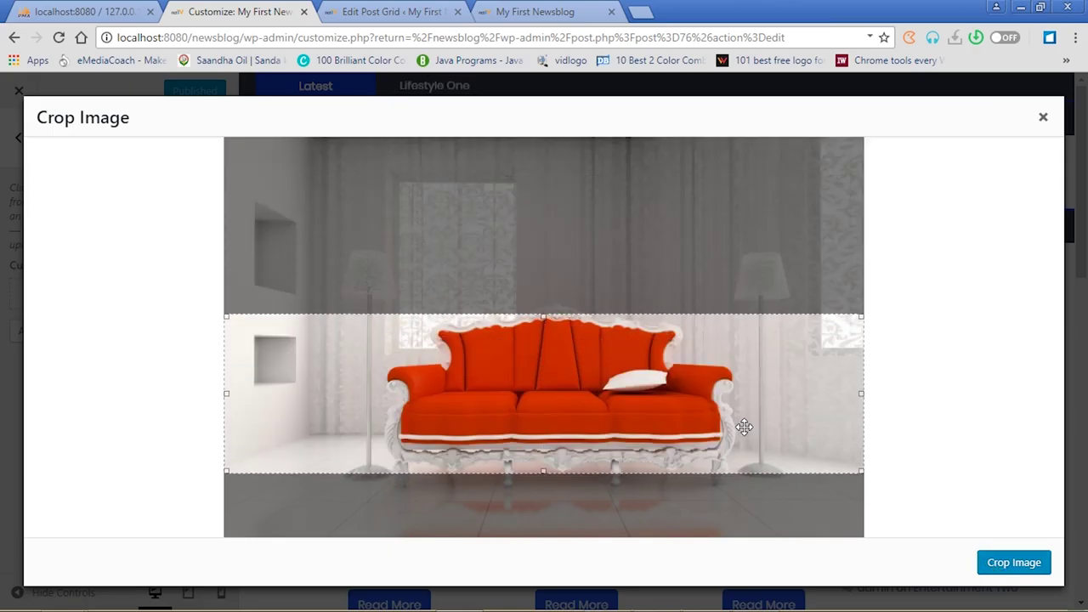
pyautogui.click(1018, 568)
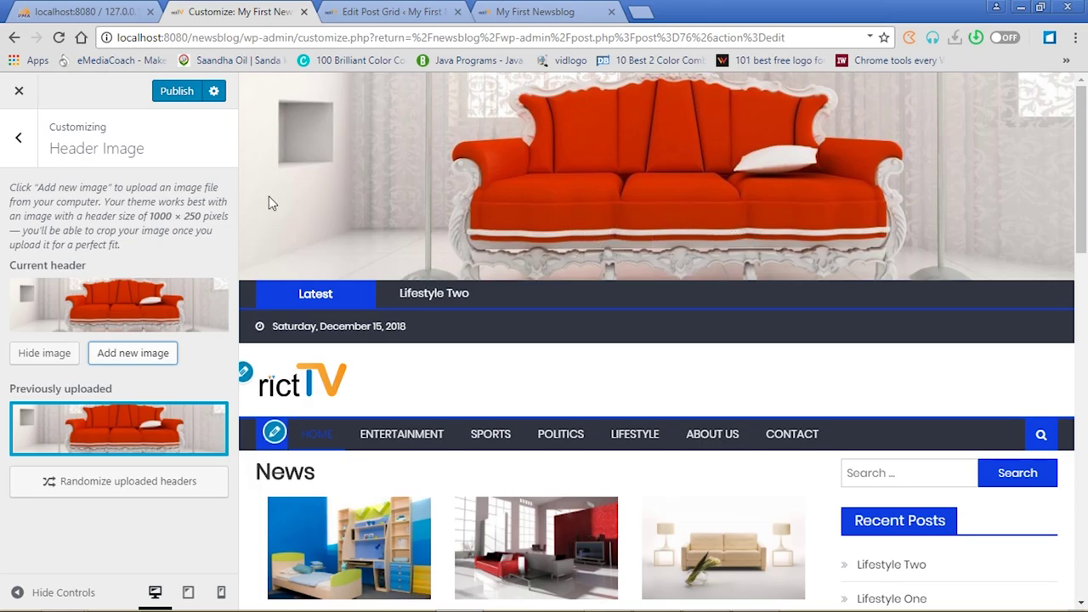
# Publish the header image and reload the live blog to check it
pyautogui.click(177, 99)
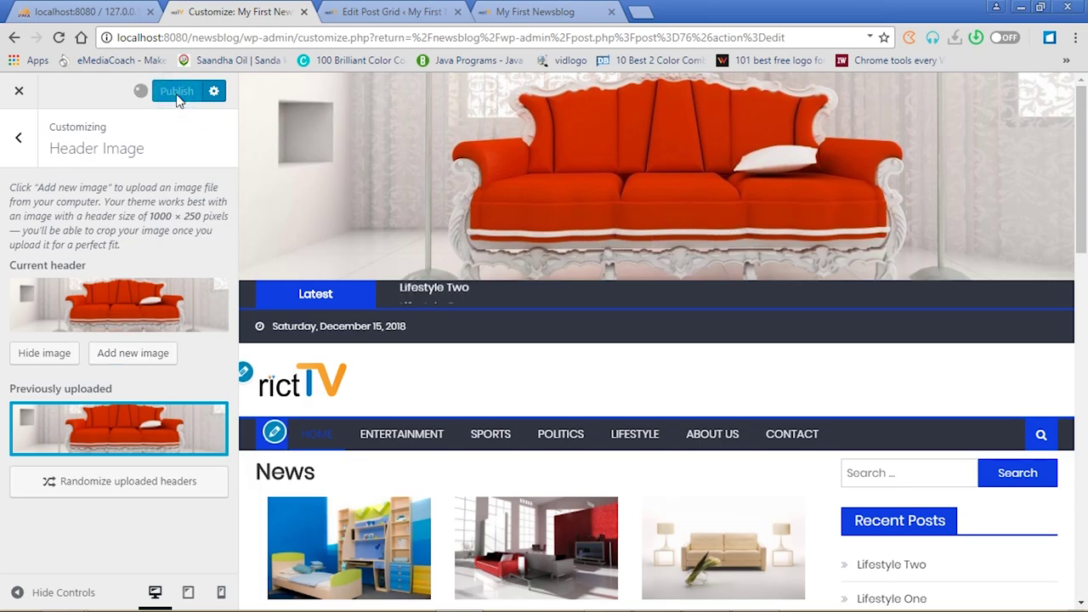
pyautogui.click(541, 12)
pyautogui.click(58, 37)
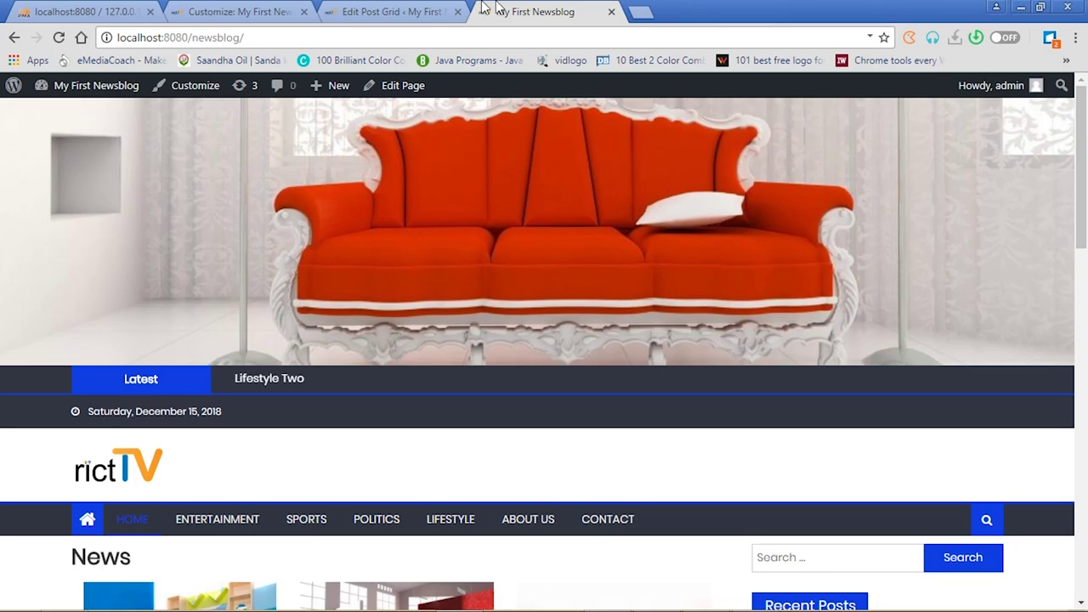
pyautogui.click(378, 12)
pyautogui.click(246, 12)
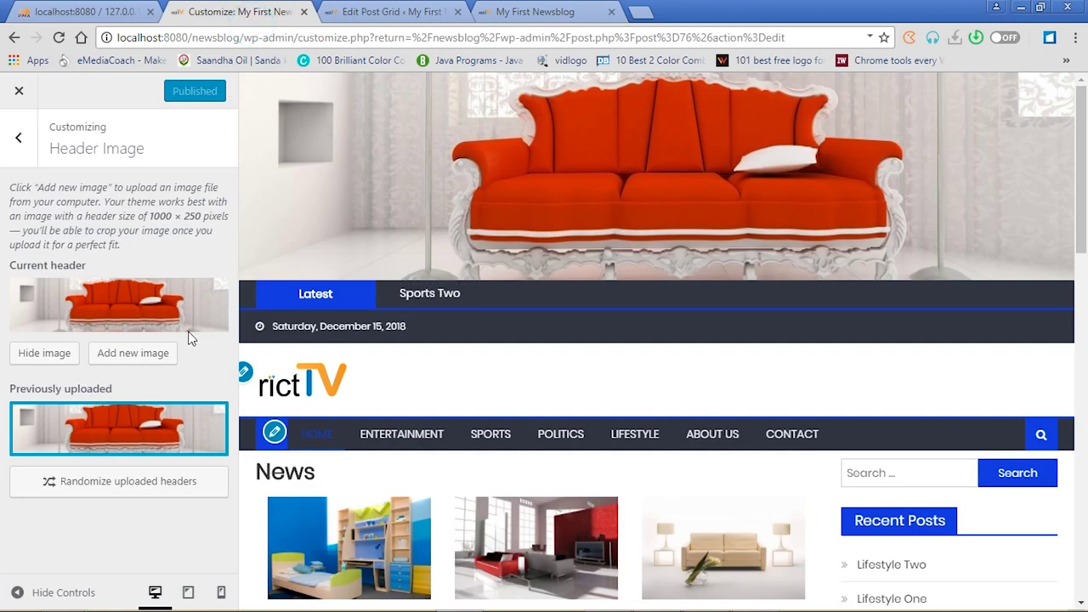
# Hide the header image, publish the removal, and verify it on the reloaded live blog
pyautogui.click(52, 354)
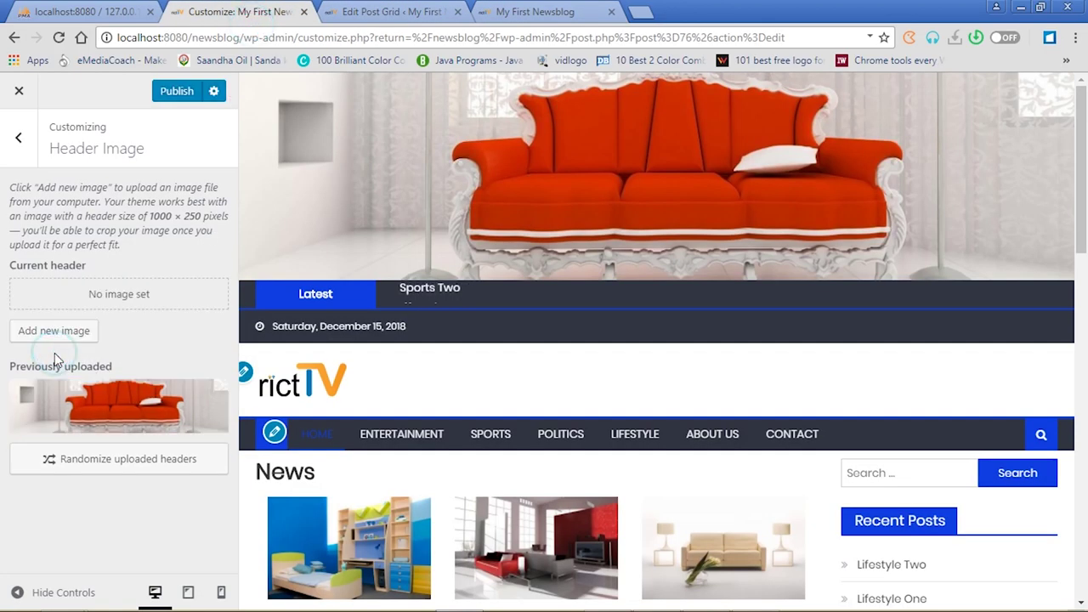
pyautogui.moveTo(110, 433)
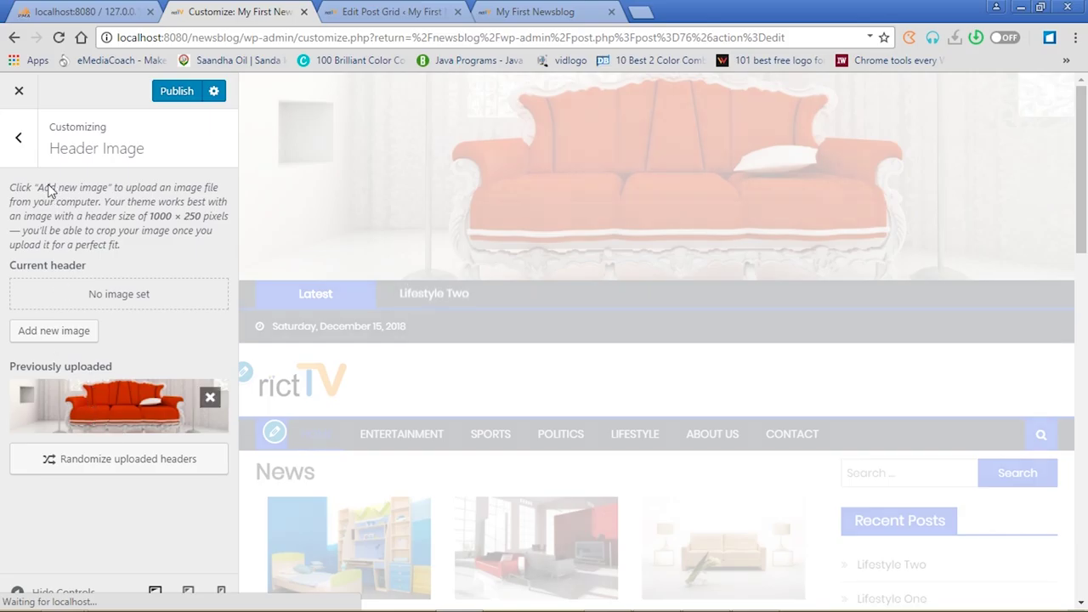
pyautogui.click(176, 94)
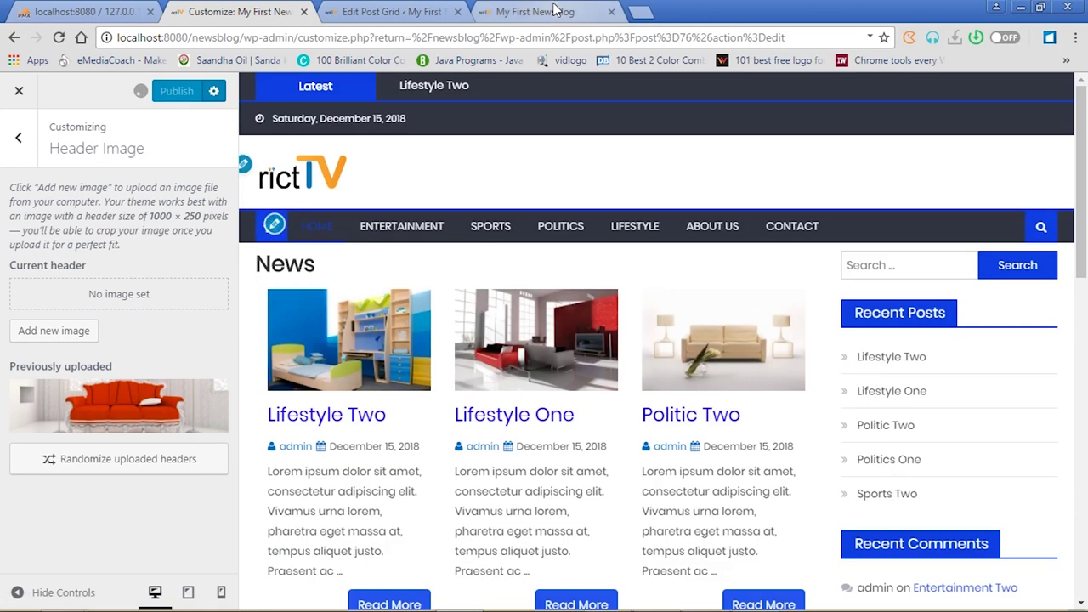
pyautogui.click(484, 17)
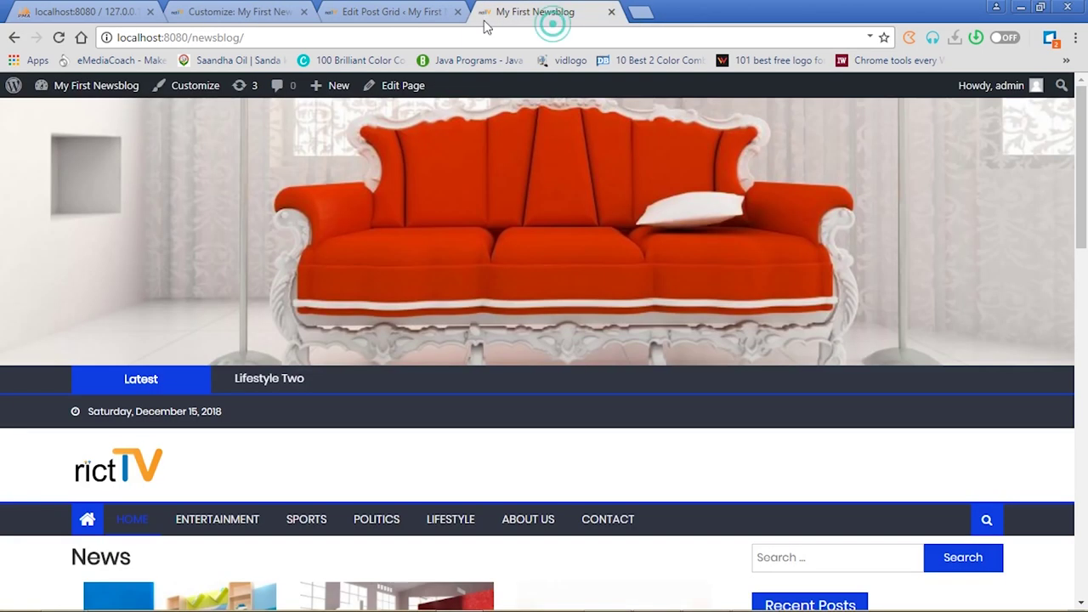
pyautogui.click(58, 38)
pyautogui.click(364, 12)
pyautogui.click(257, 9)
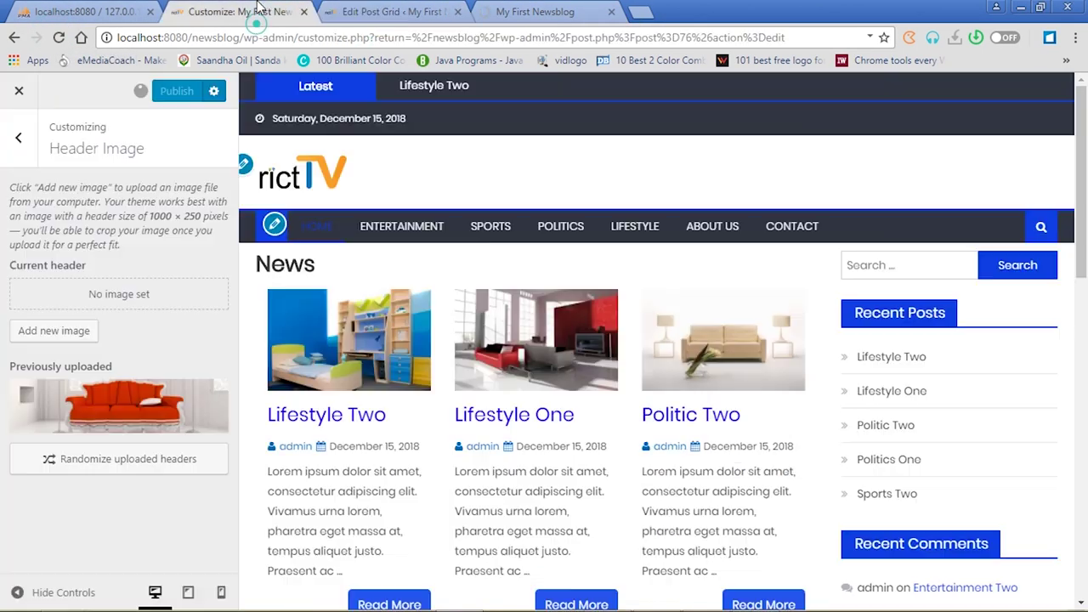
pyautogui.click(20, 139)
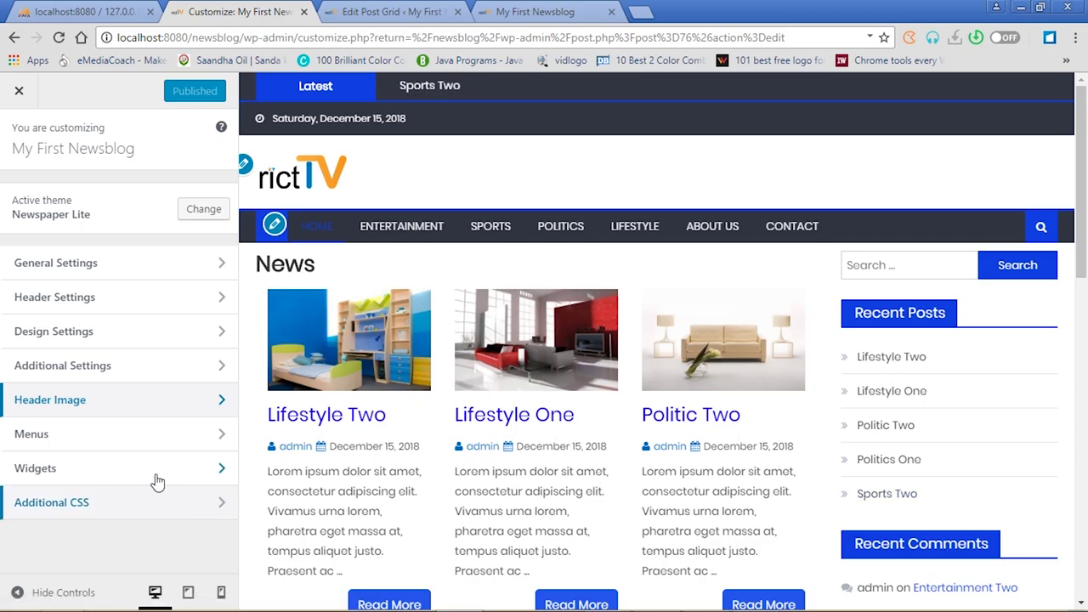
# Remove the Meta and Archives widgets from the Sidebar widget area
pyautogui.click(224, 473)
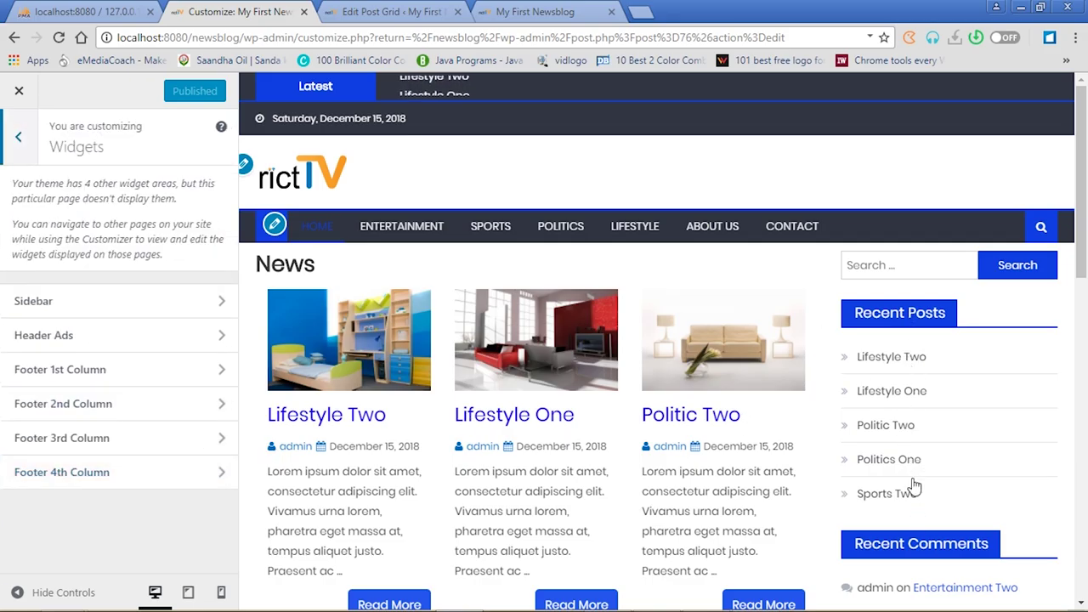
pyautogui.click(221, 303)
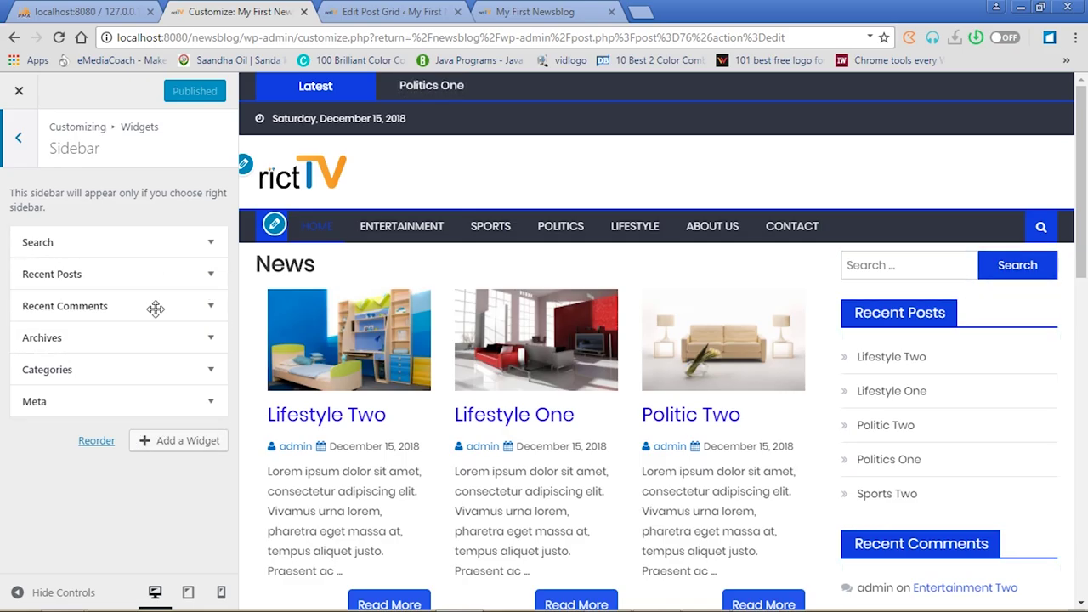
pyautogui.moveTo(1081, 255); pyautogui.dragTo(1081, 521)
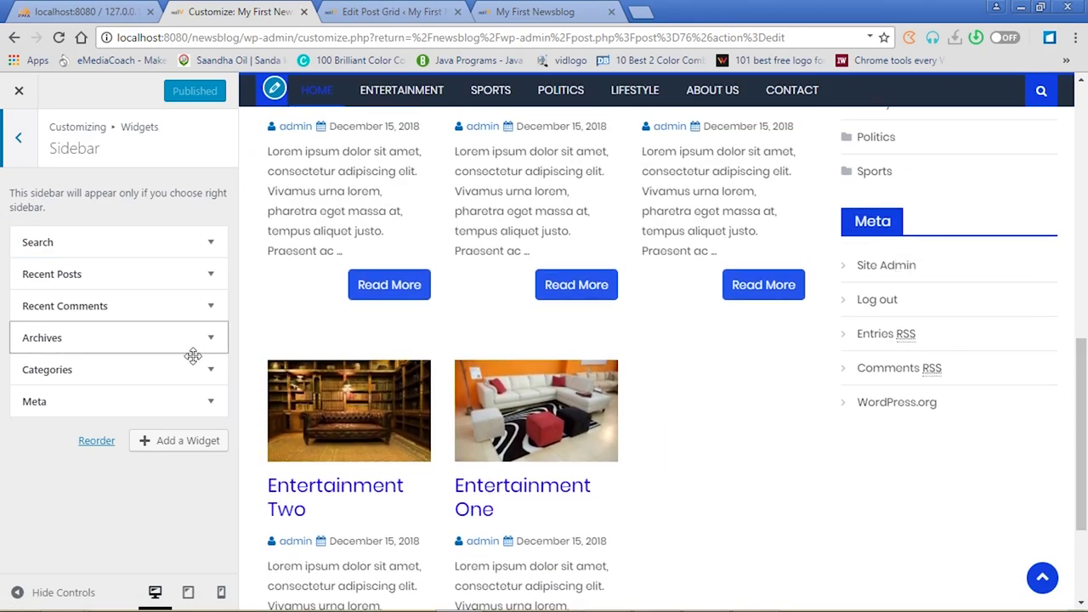
pyautogui.click(210, 402)
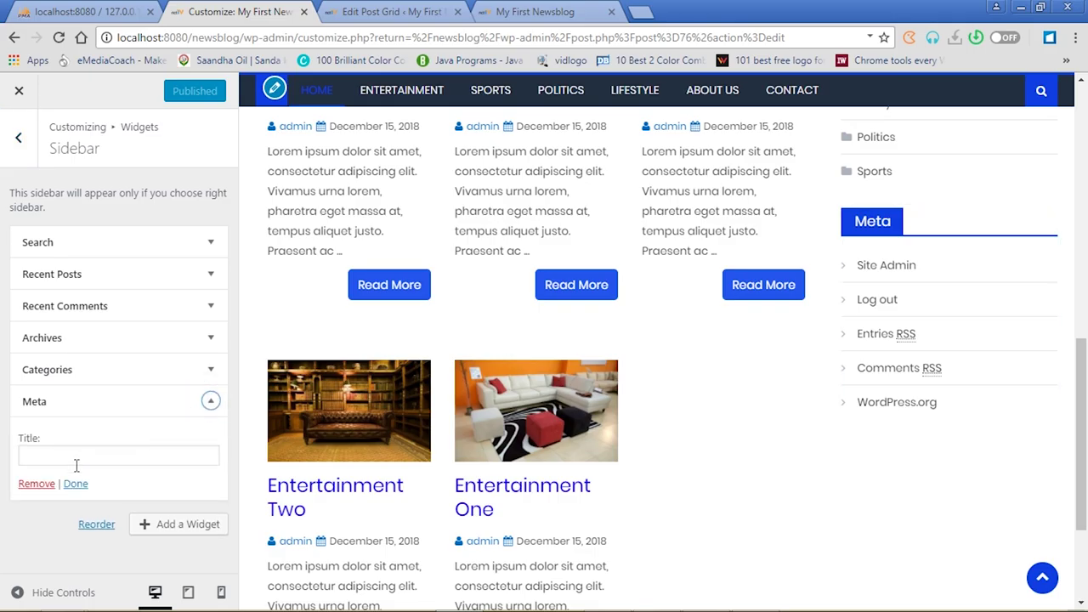
pyautogui.click(36, 483)
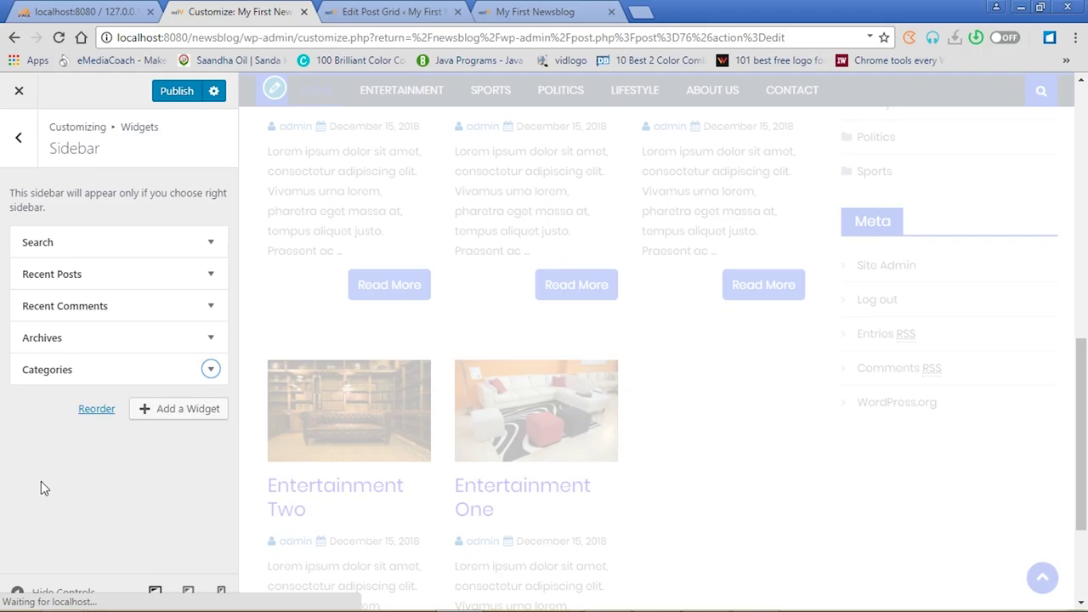
pyautogui.click(211, 338)
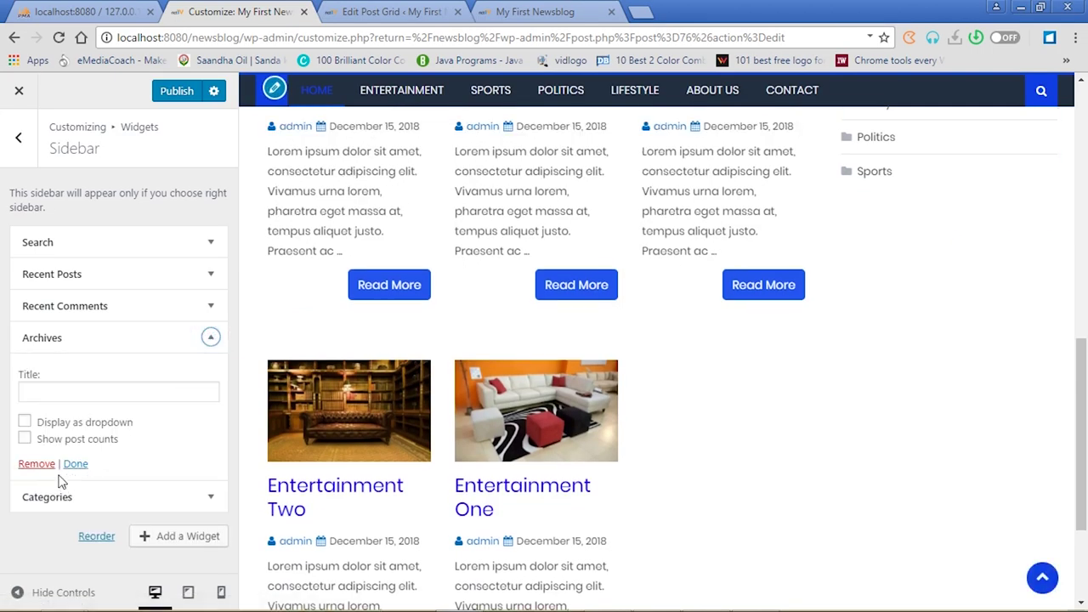
pyautogui.click(42, 464)
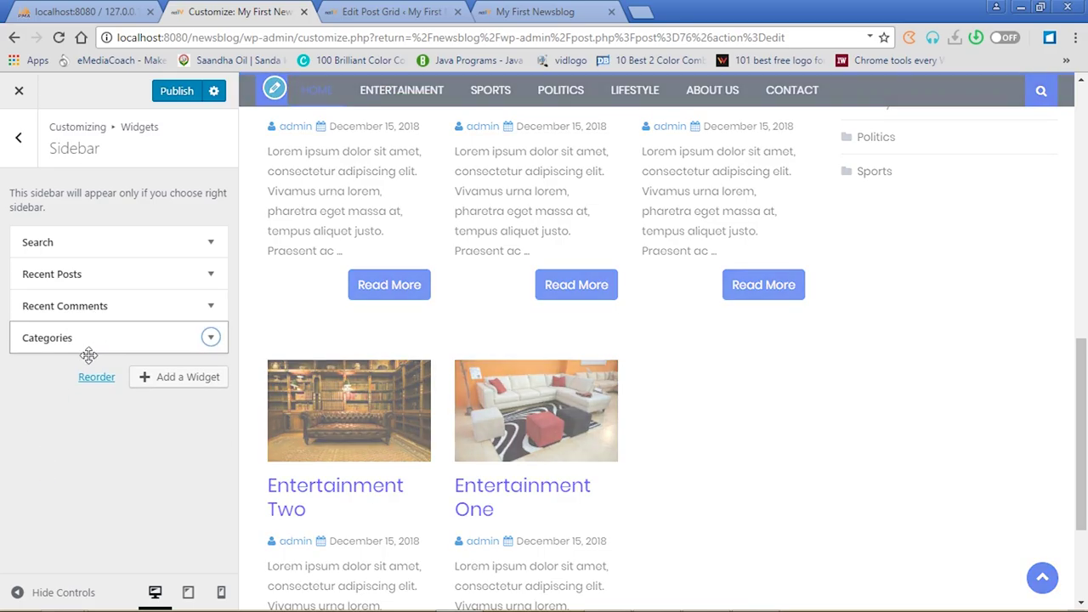
pyautogui.click(169, 381)
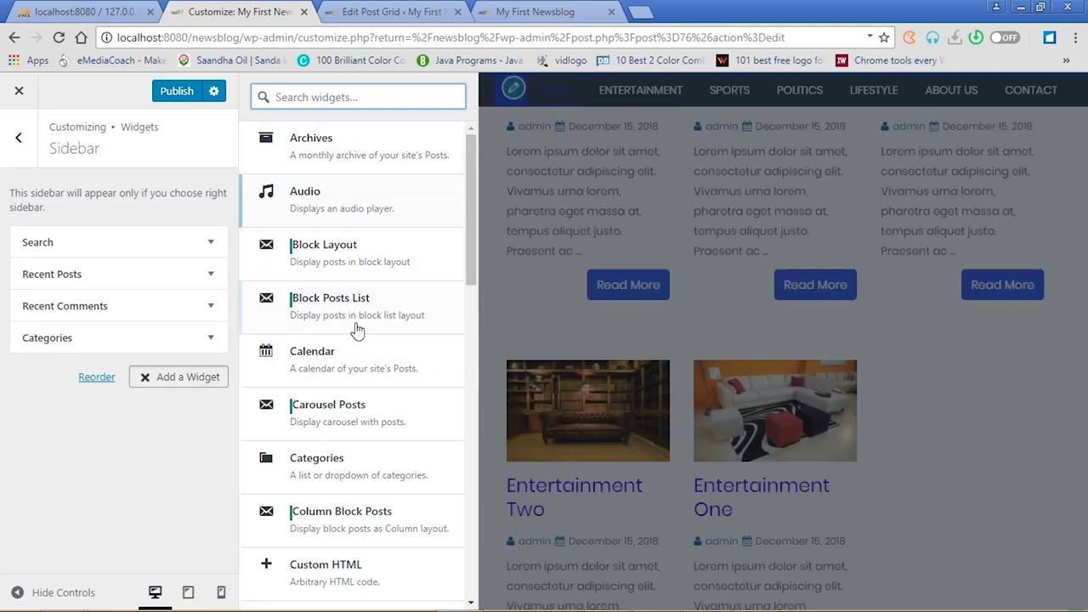
# Add a Calendar widget titled 'Calender' to the sidebar and publish it
pyautogui.moveTo(471, 221); pyautogui.dragTo(469, 256)
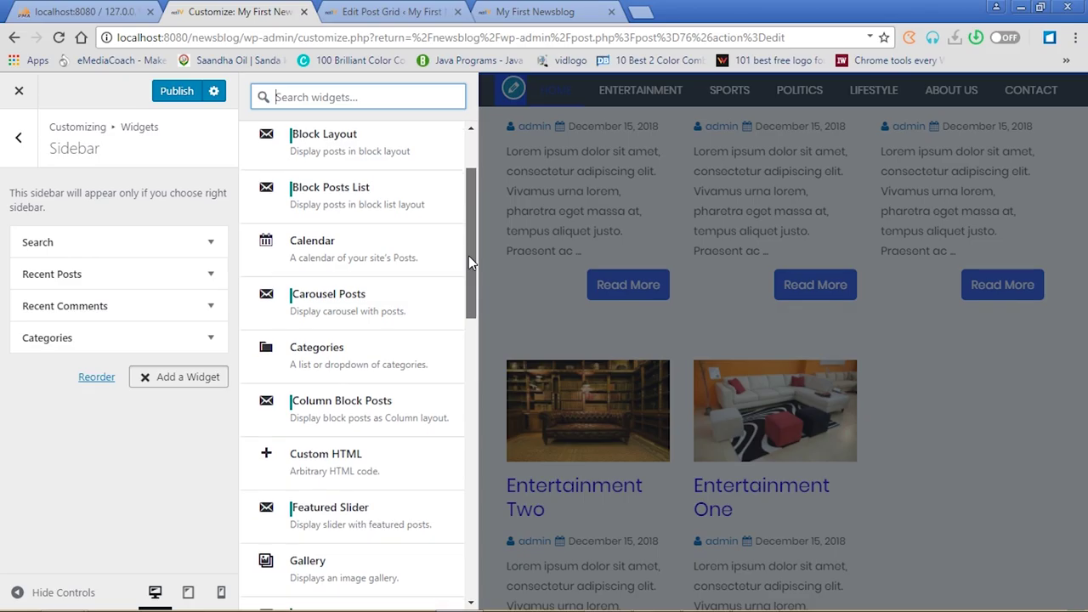
pyautogui.click(350, 246)
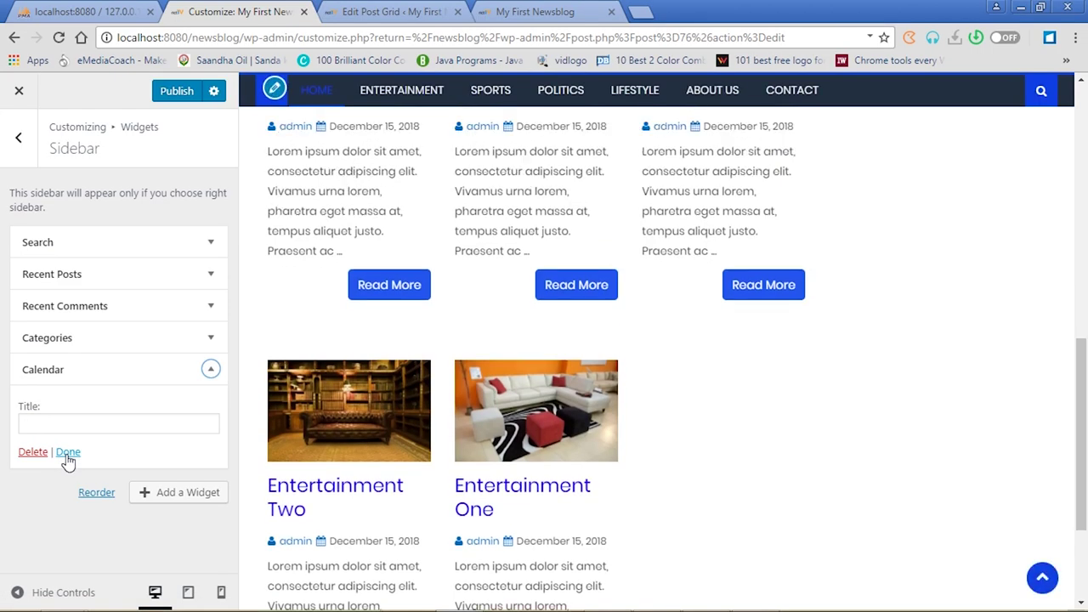
pyautogui.click(68, 455)
pyautogui.moveTo(1081, 433); pyautogui.dragTo(1085, 396)
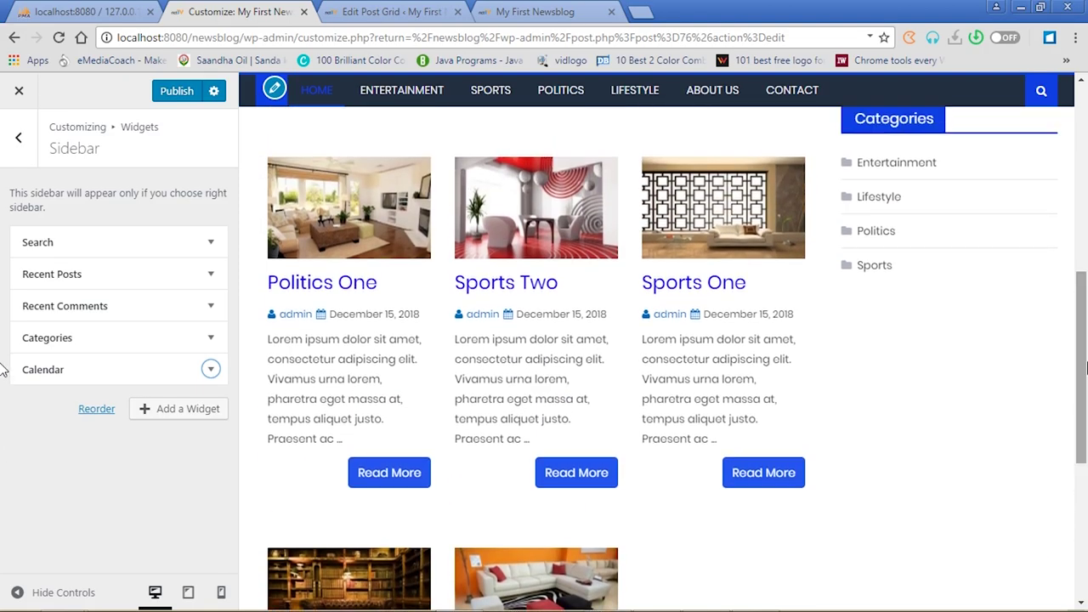
pyautogui.click(212, 370)
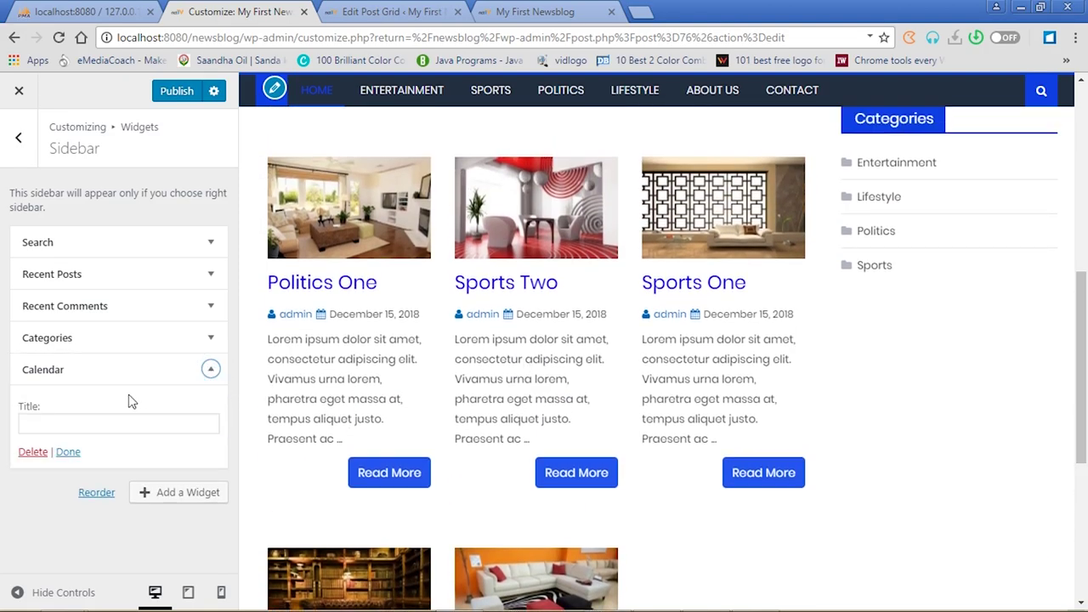
pyautogui.click(119, 422)
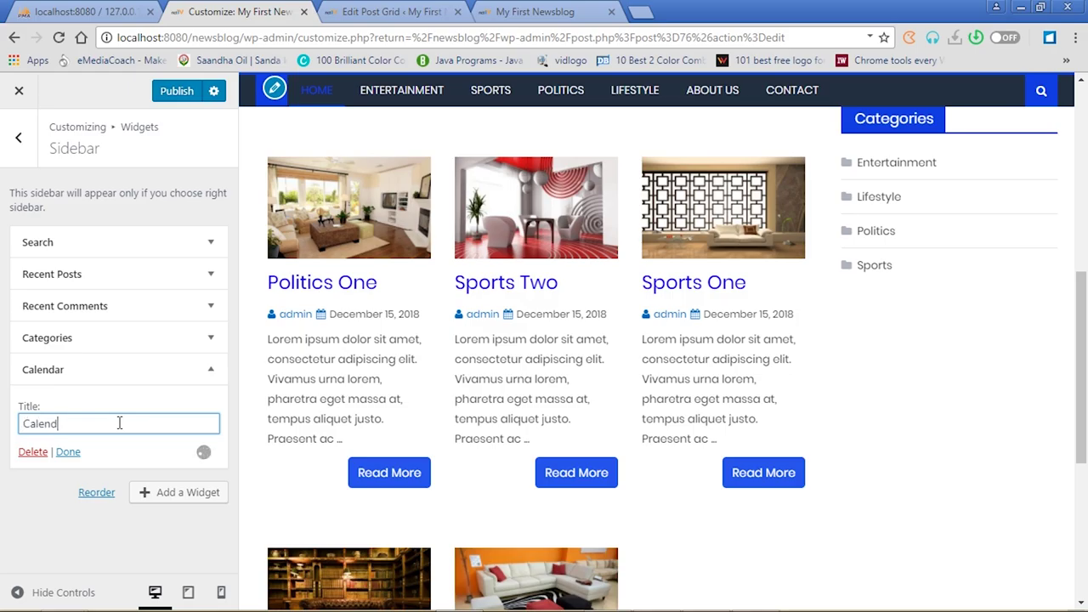
pyautogui.click(67, 452)
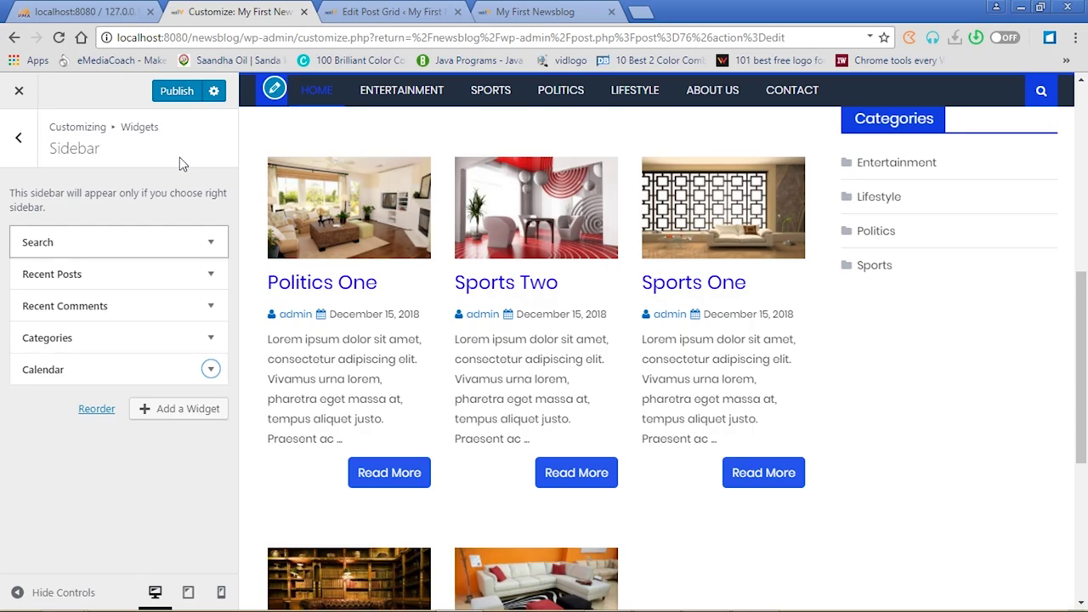
pyautogui.click(179, 97)
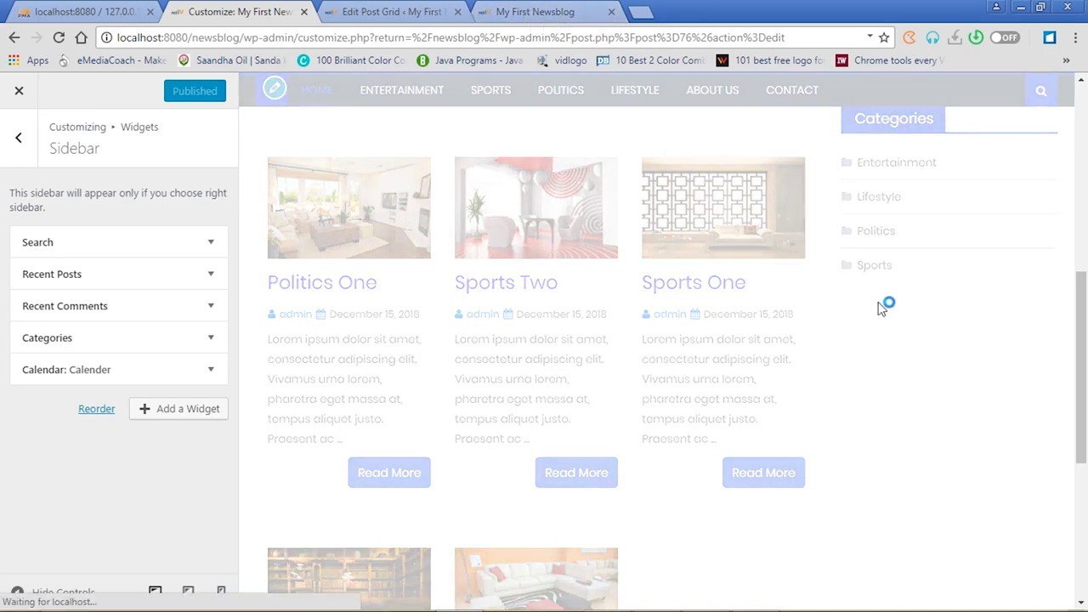
pyautogui.click(529, 10)
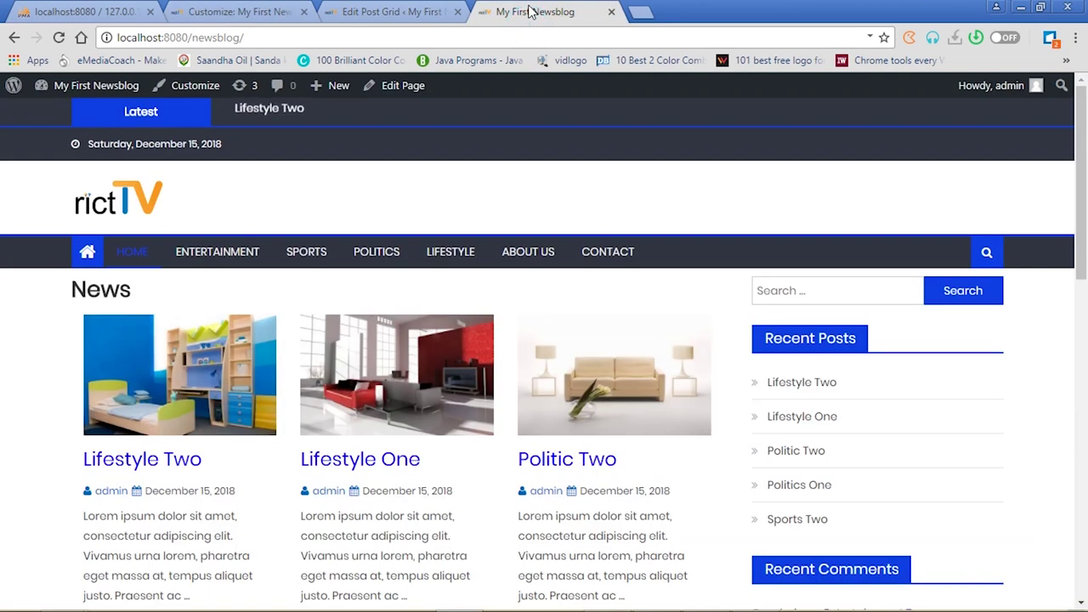
# Reload the live blog and scroll to check the Calender widget in the sidebar
pyautogui.click(411, 10)
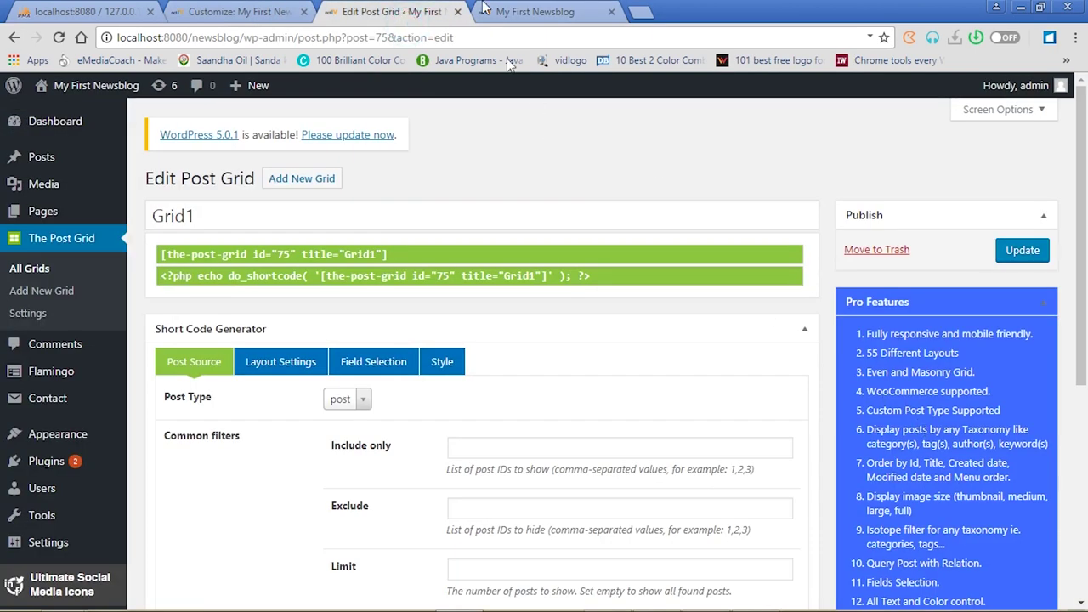
pyautogui.click(255, 11)
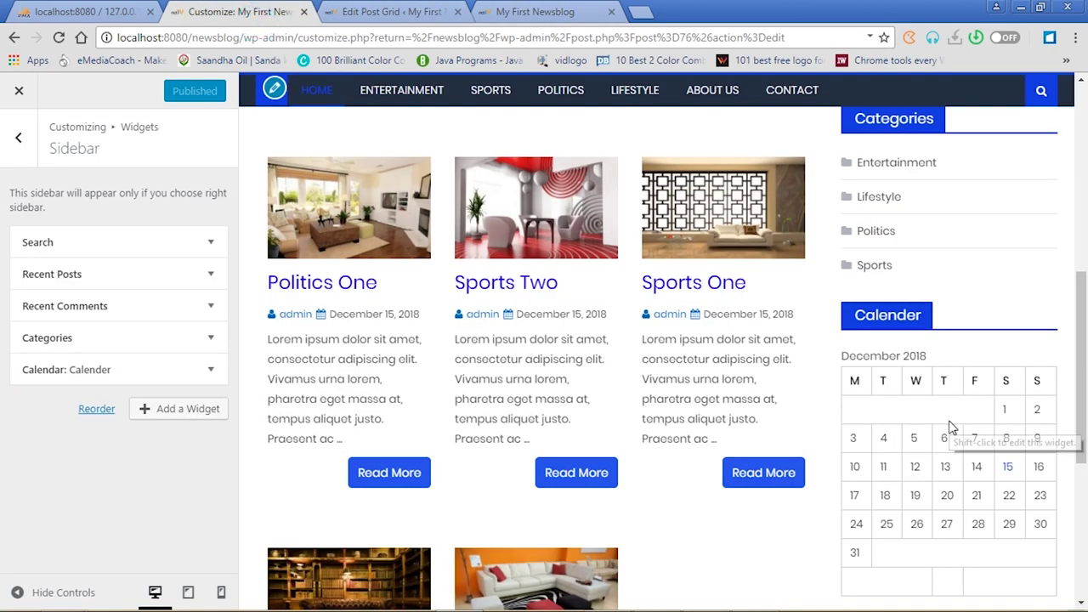
pyautogui.click(531, 11)
pyautogui.click(59, 39)
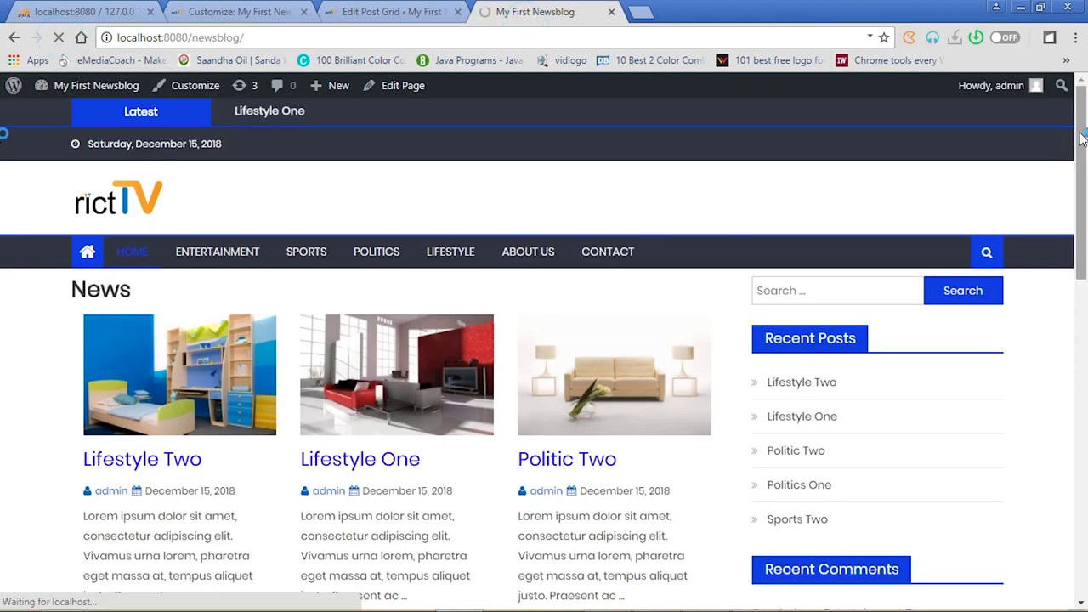
pyautogui.scroll(-2, 1085, 281)
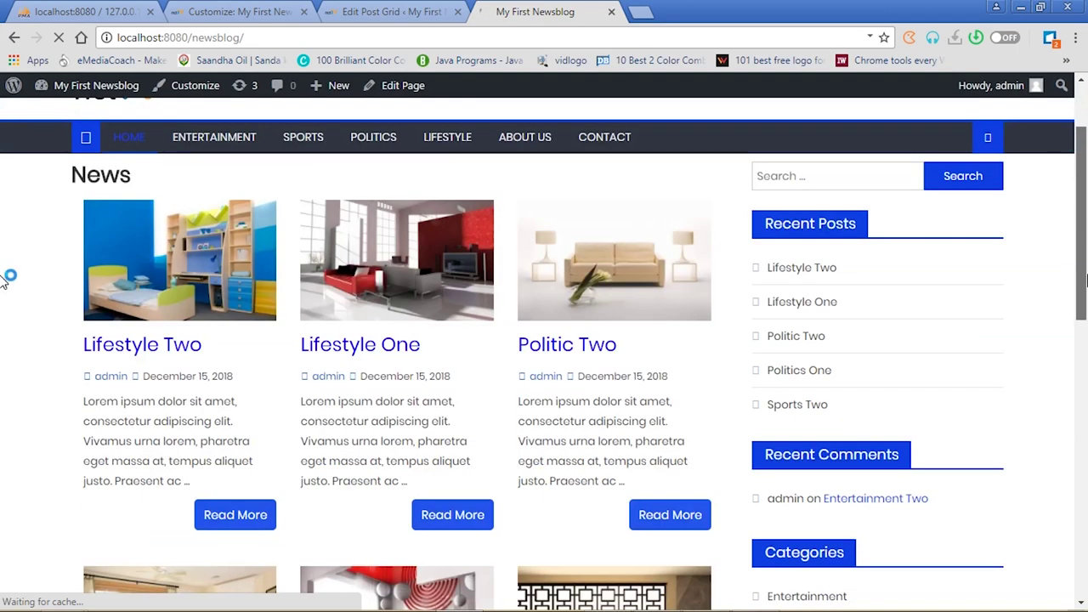
pyautogui.scroll(-5, 4, 280)
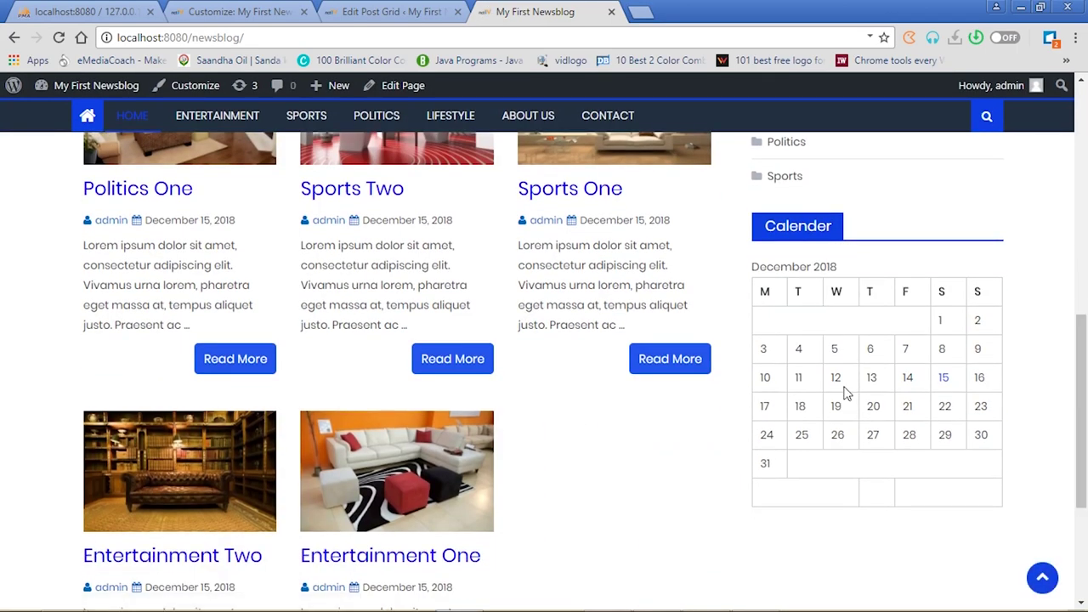
pyautogui.click(256, 11)
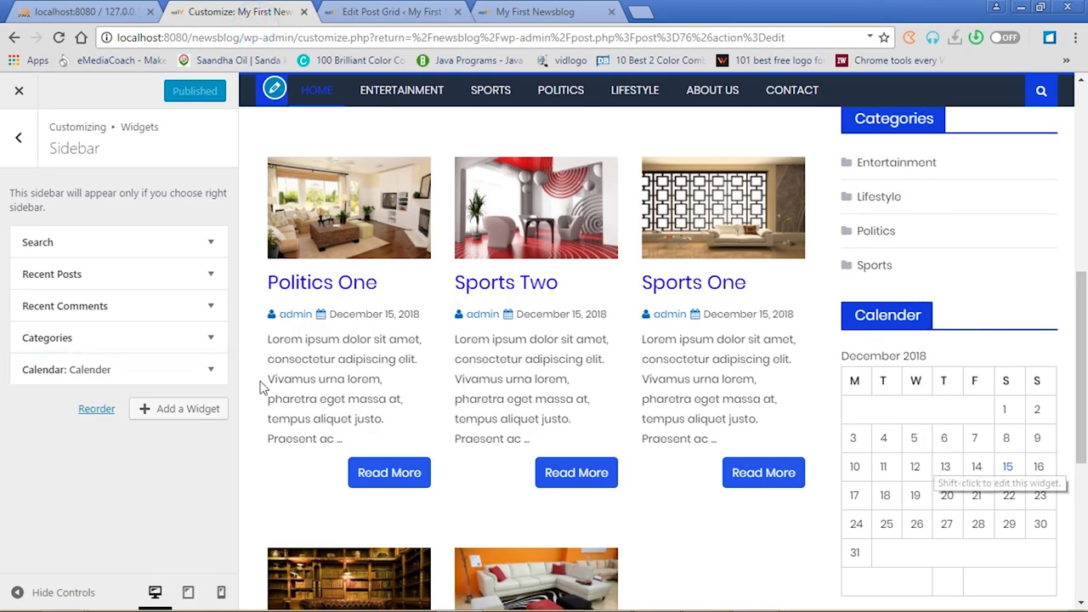
# Add an Image widget to the sidebar showing the living-room photo 16.jpg
pyautogui.click(177, 411)
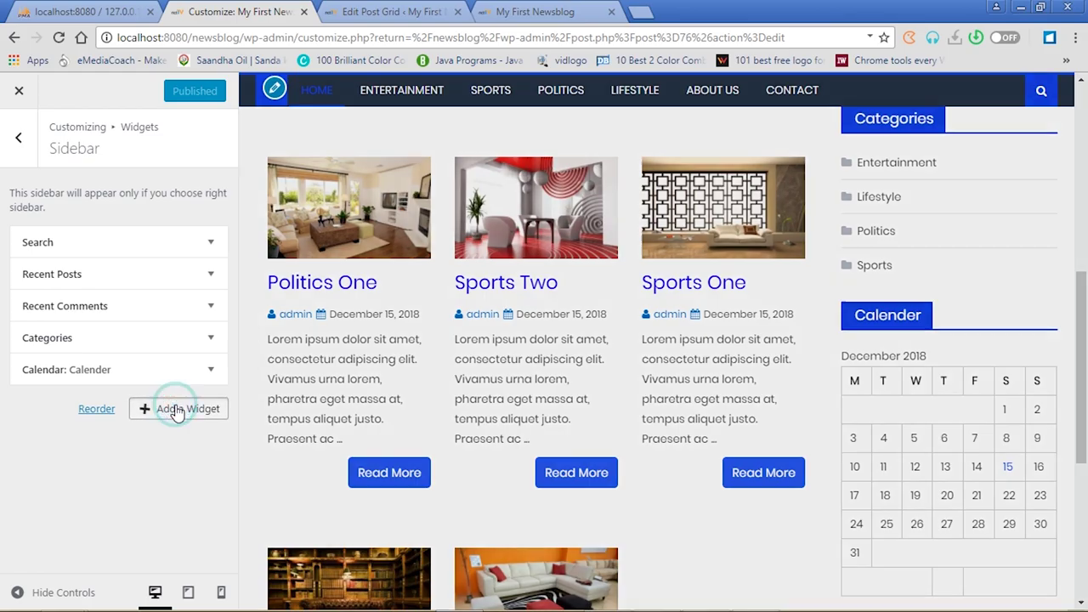
pyautogui.moveTo(473, 267); pyautogui.dragTo(472, 373)
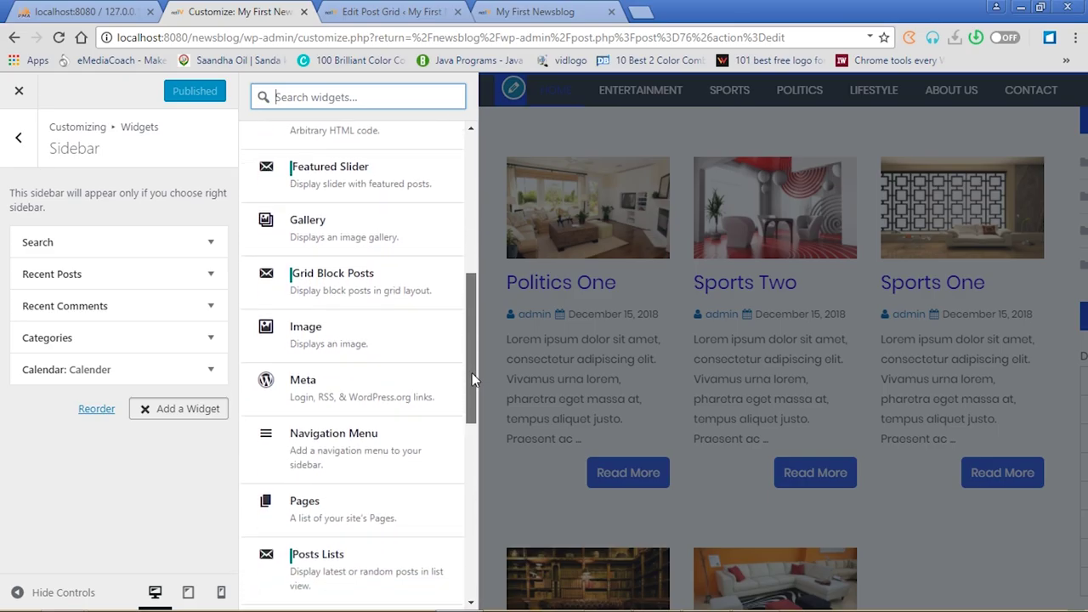
pyautogui.click(360, 332)
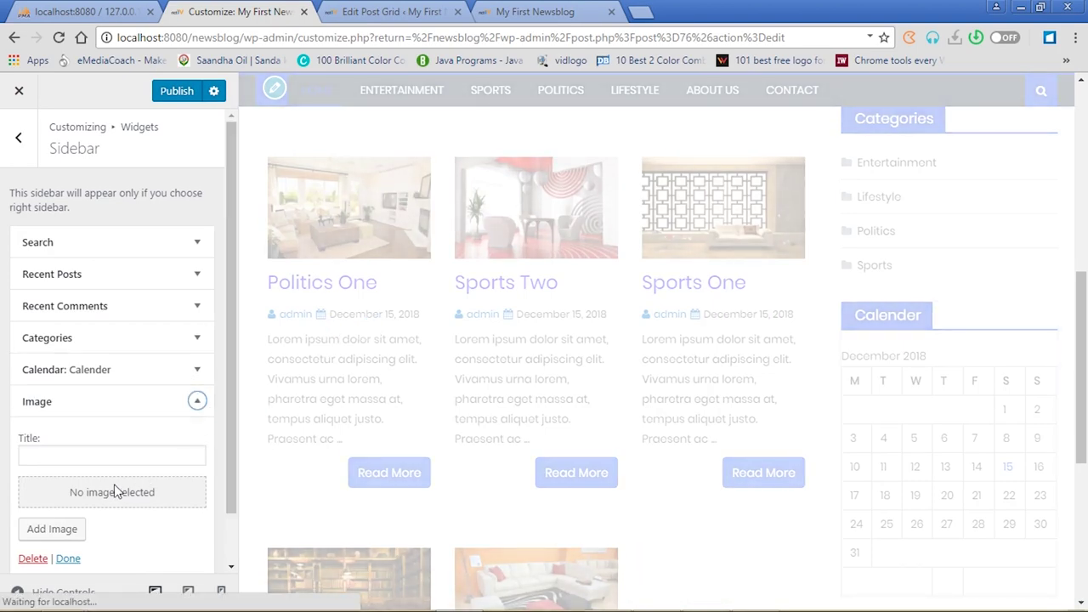
pyautogui.click(108, 495)
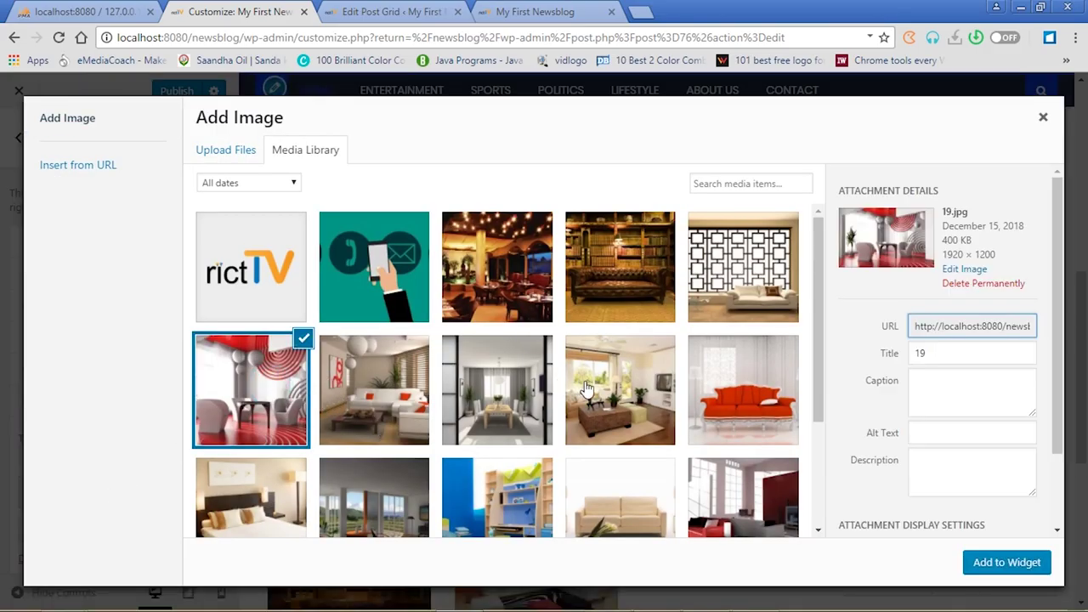
pyautogui.click(614, 390)
pyautogui.click(987, 565)
pyautogui.moveTo(231, 377); pyautogui.dragTo(227, 517)
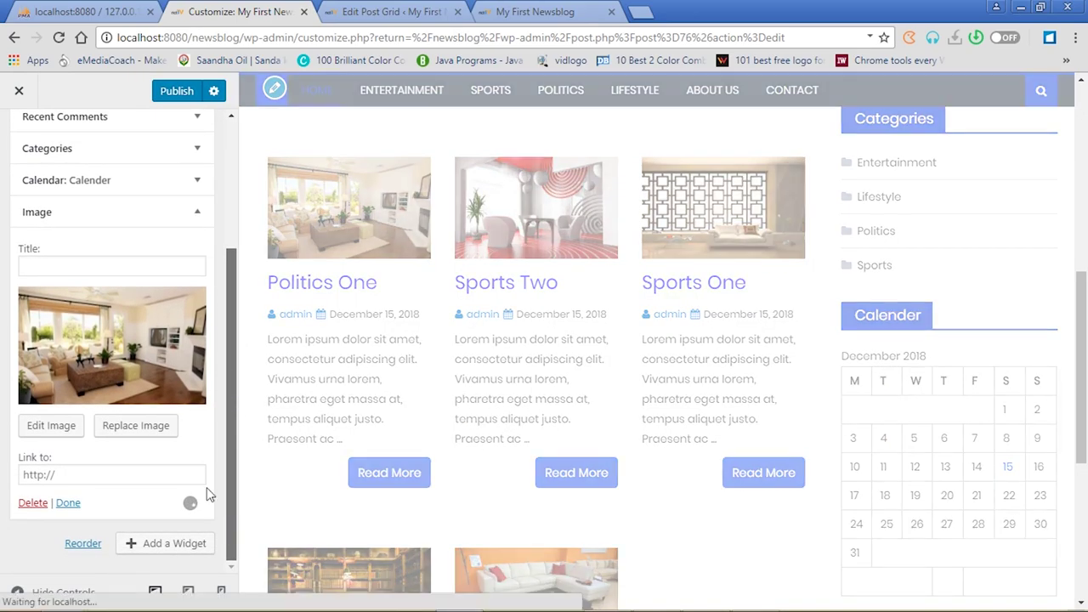
pyautogui.click(230, 432)
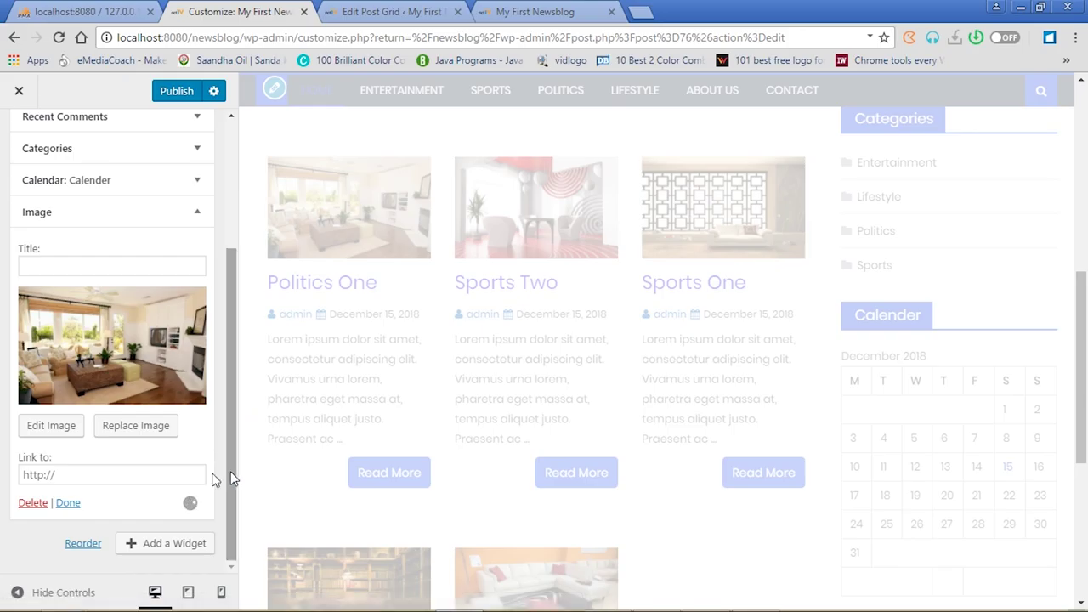
pyautogui.click(111, 474)
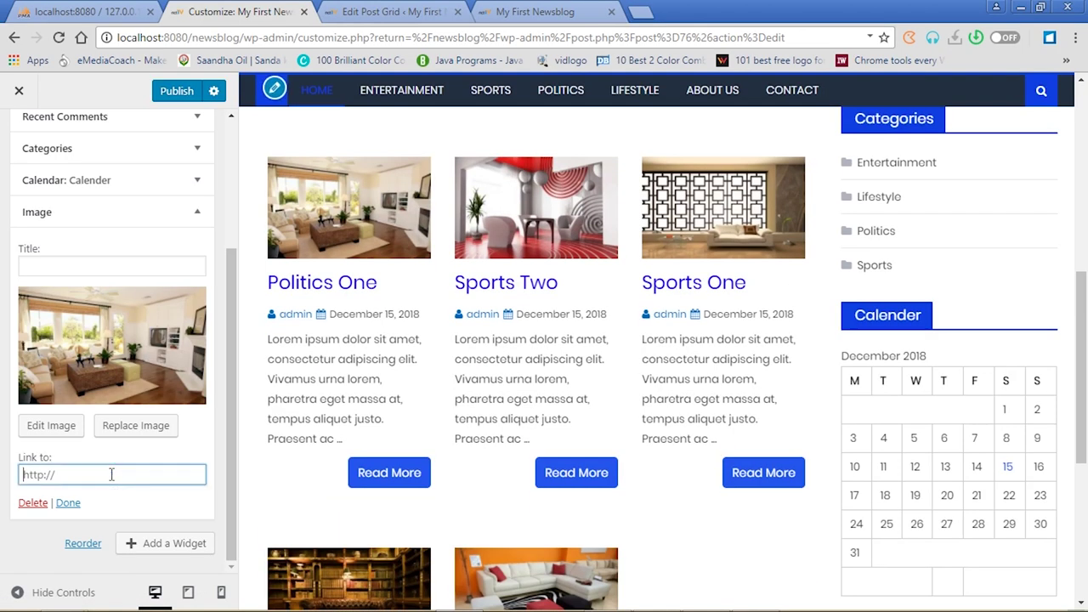
pyautogui.moveTo(1083, 361); pyautogui.dragTo(1085, 508)
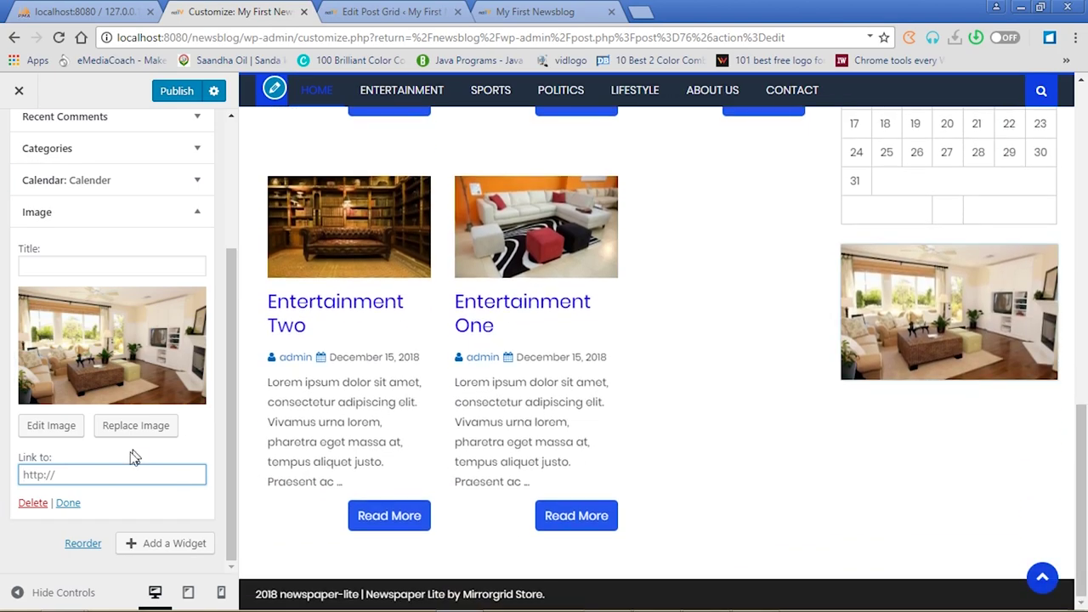
pyautogui.click(103, 471)
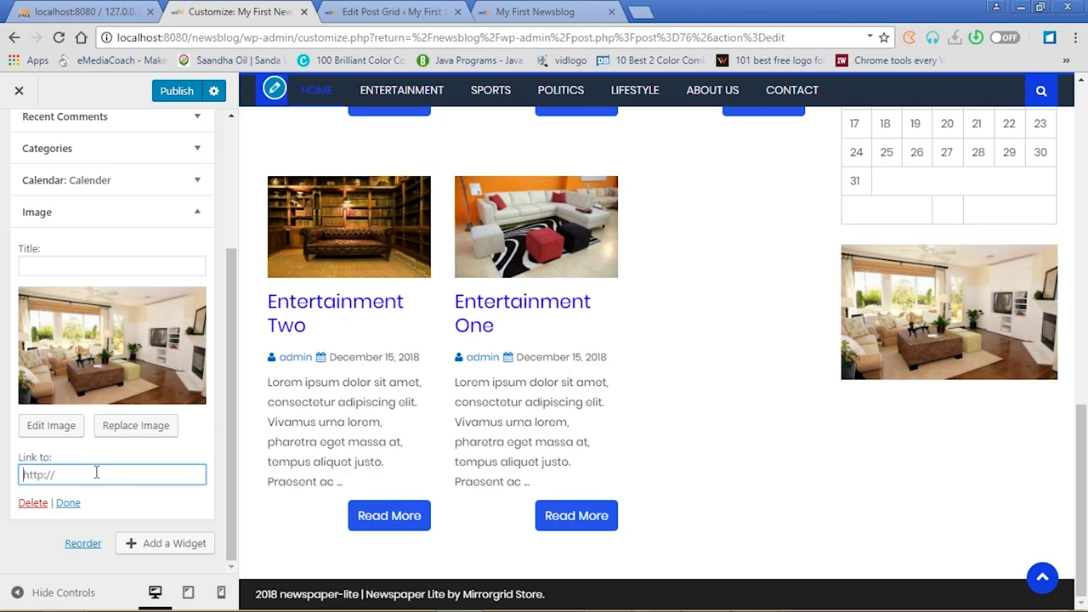
pyautogui.write('www')
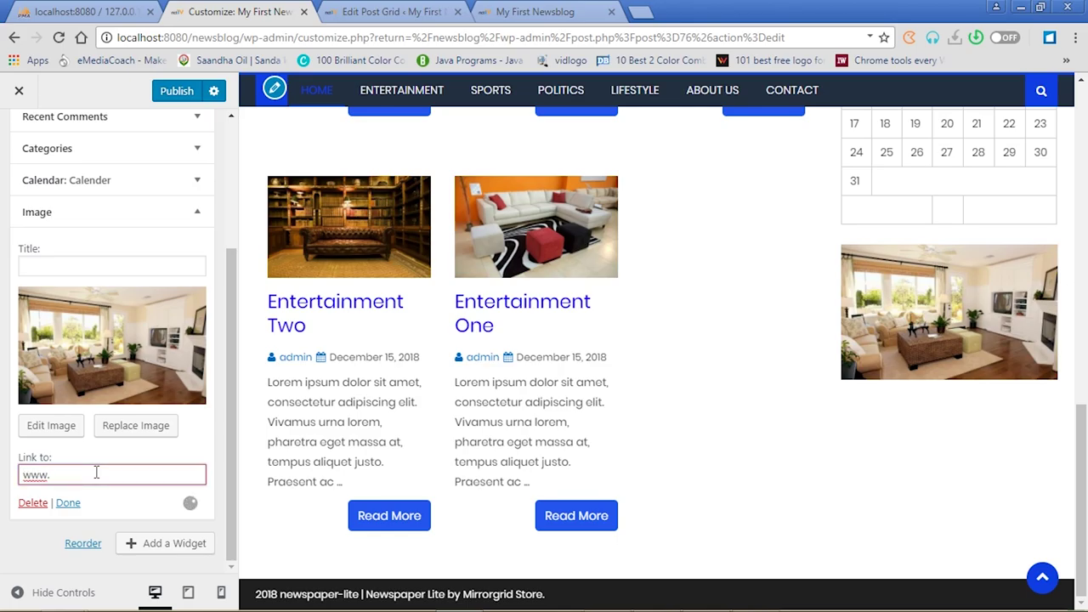
pyautogui.write('.rictconsult.com')
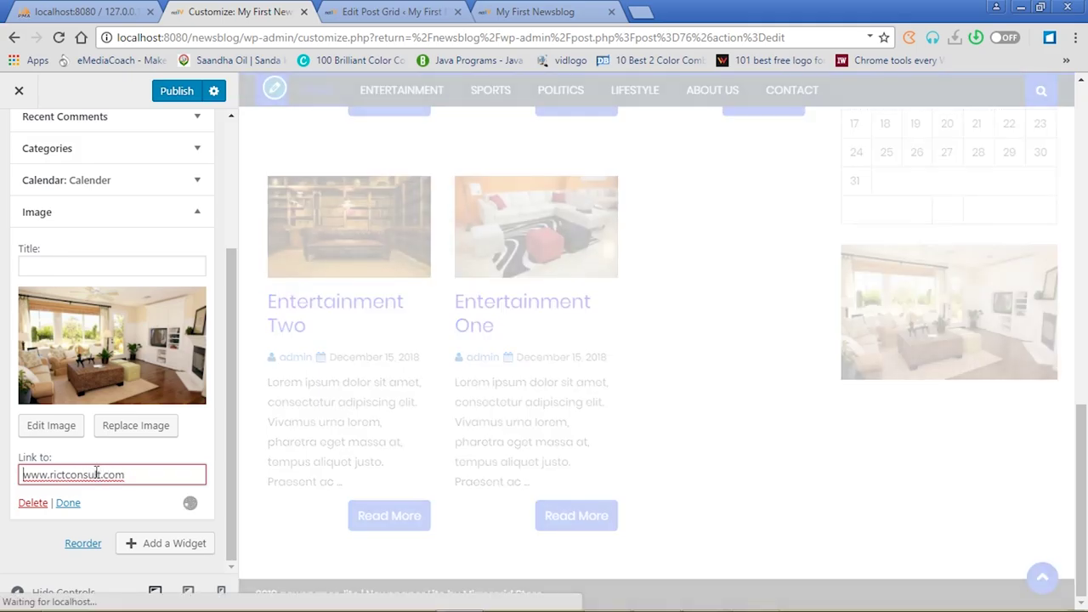
pyautogui.write('http')
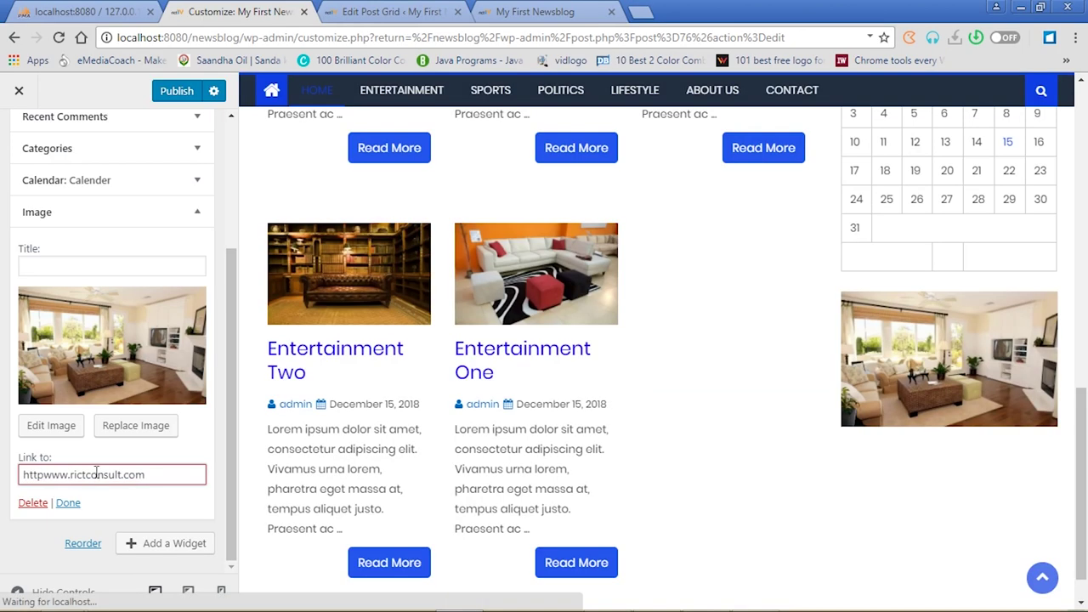
pyautogui.write('://')
pyautogui.click(69, 504)
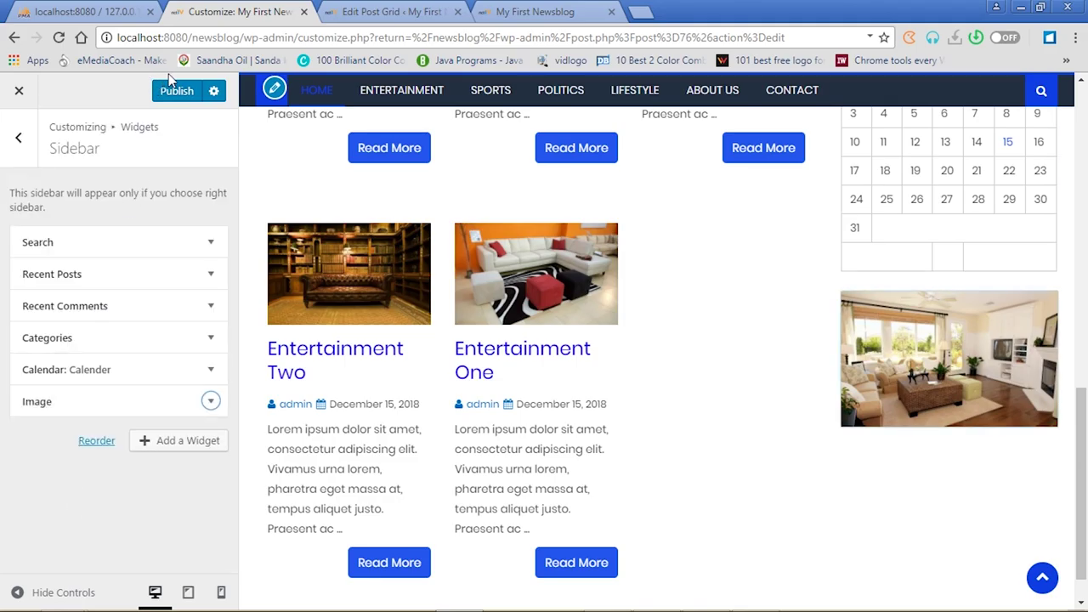
pyautogui.click(177, 90)
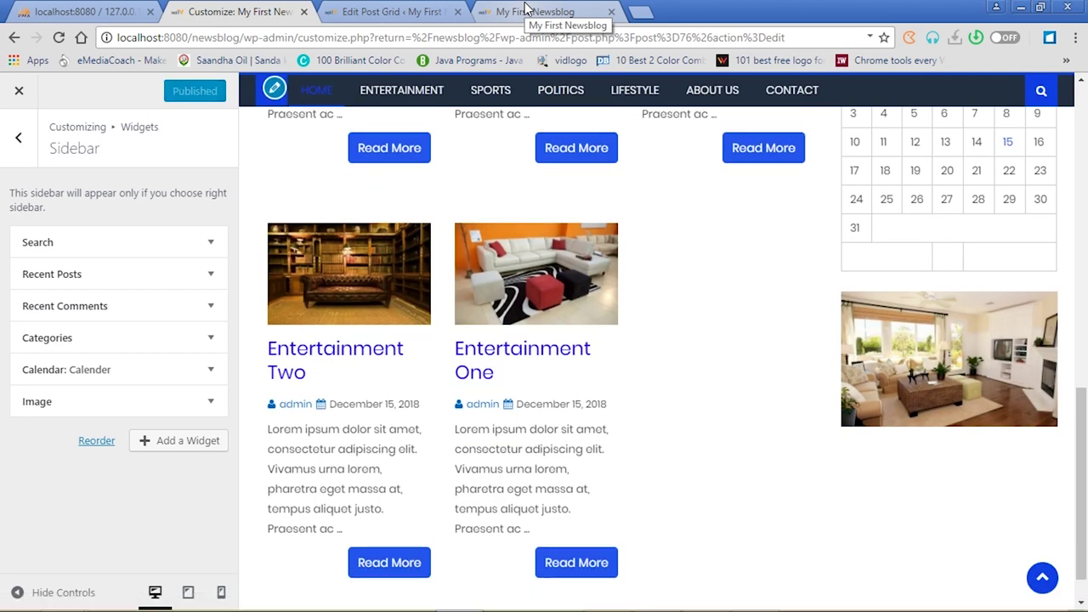
# Move the Image widget just below Search, publish, and reload the live blog
pyautogui.moveTo(82, 401); pyautogui.dragTo(90, 275)
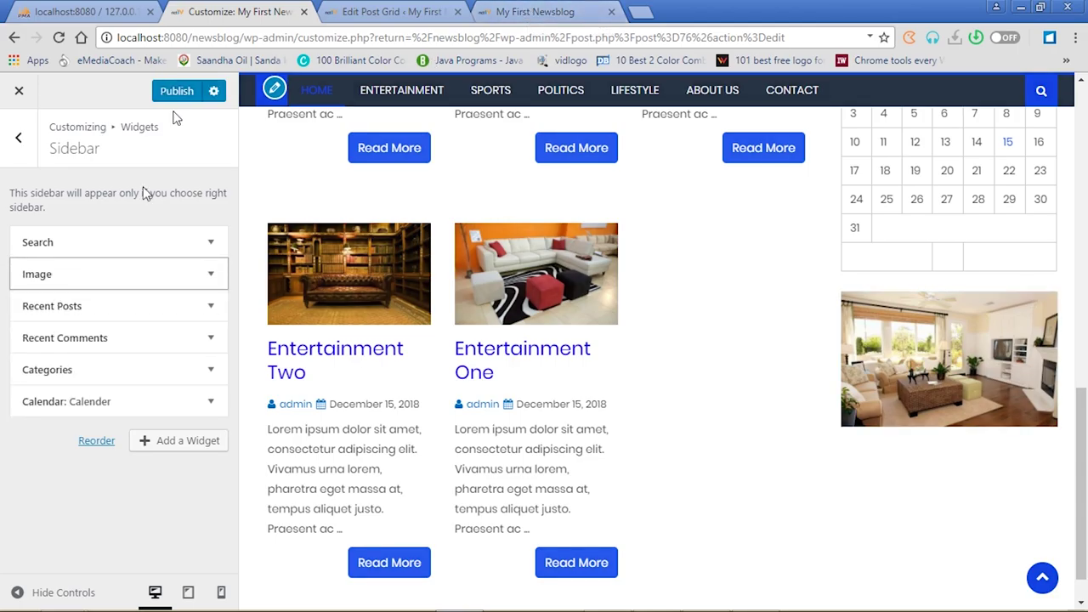
pyautogui.click(179, 90)
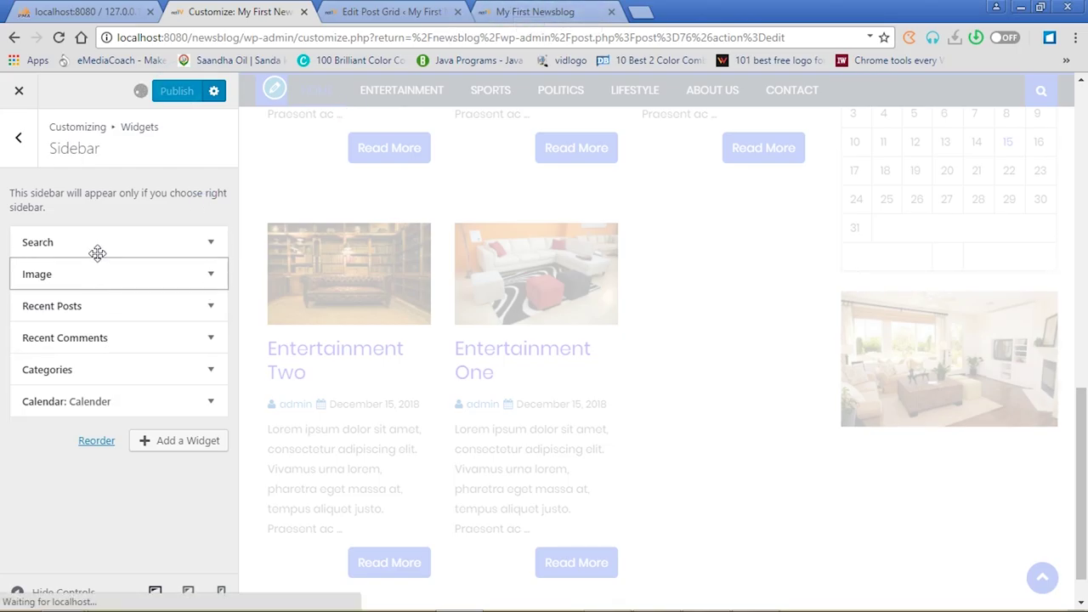
pyautogui.click(527, 12)
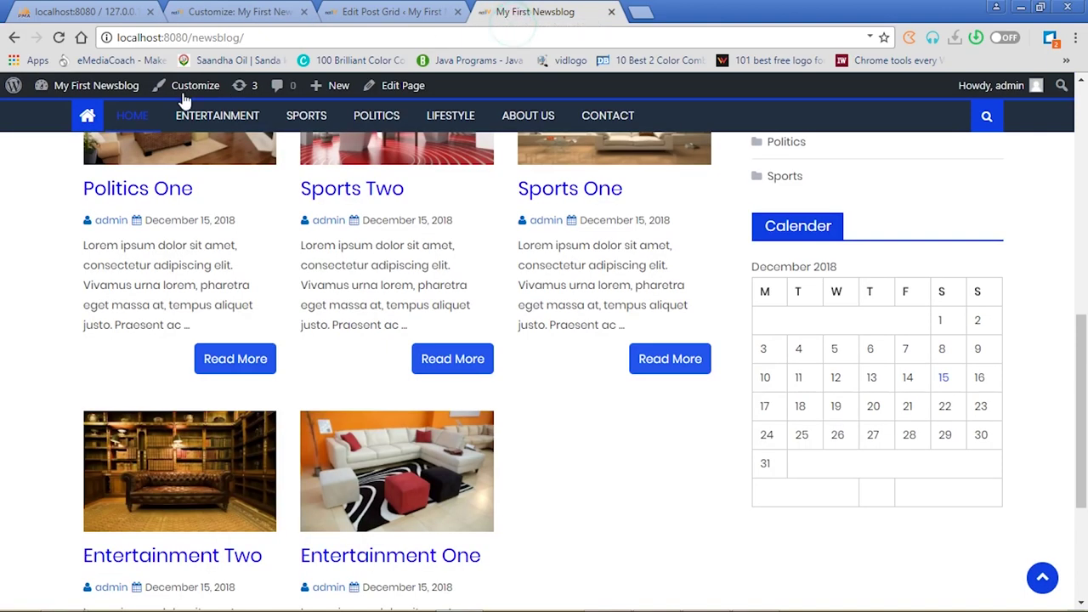
pyautogui.click(59, 37)
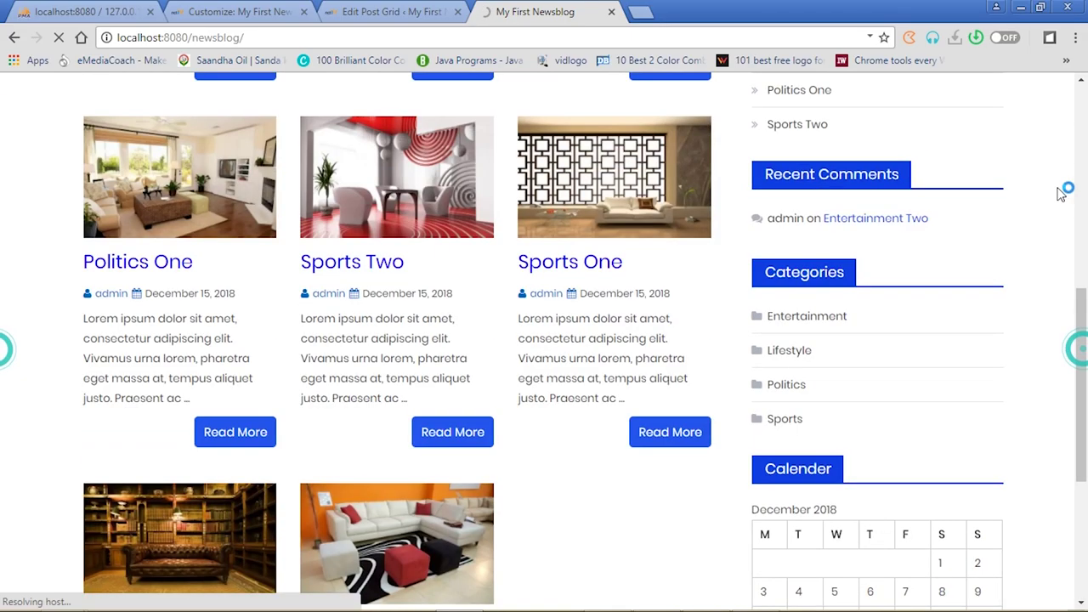
pyautogui.moveTo(1078, 345); pyautogui.dragTo(1064, 130)
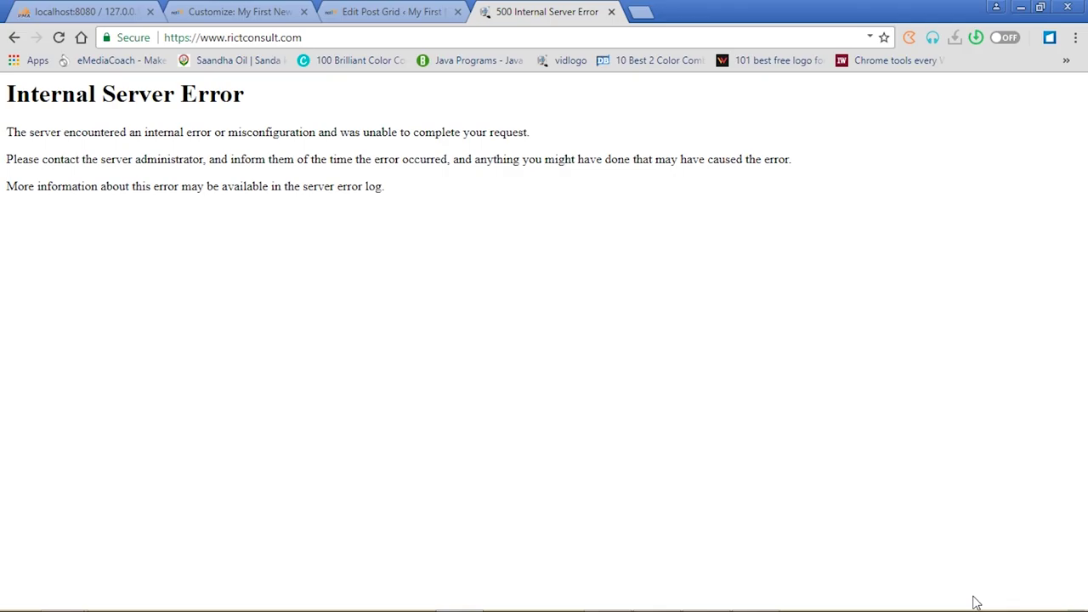
# Leave the rictconsult.com page, return to the blog, and go back to the customizer's Sidebar widgets
pyautogui.click(14, 38)
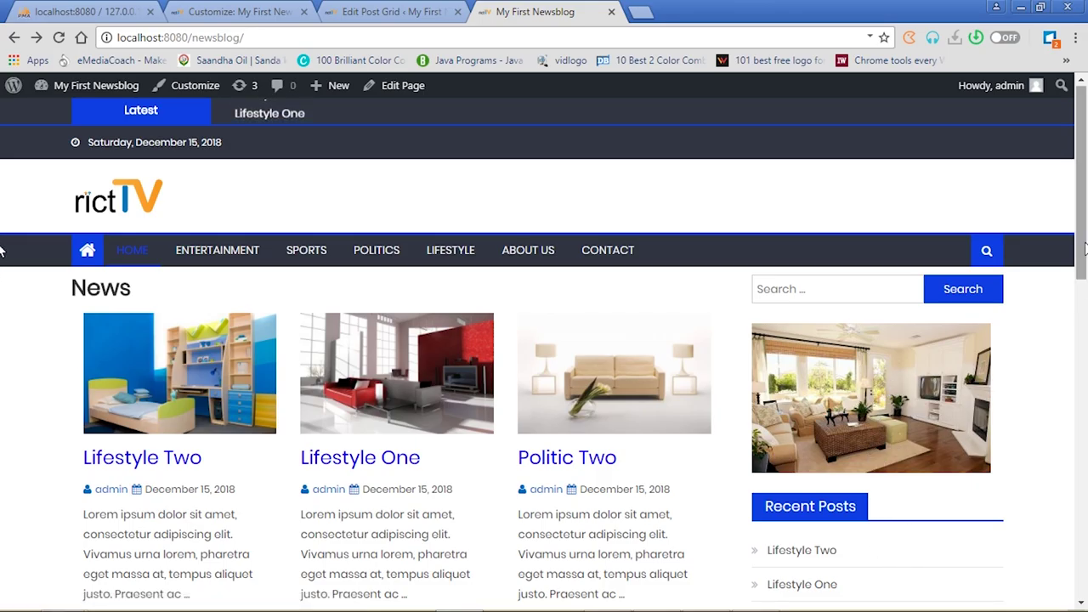
pyautogui.scroll(-1, 3, 316)
pyautogui.scroll(-3, 3, 317)
pyautogui.scroll(-4, 3, 421)
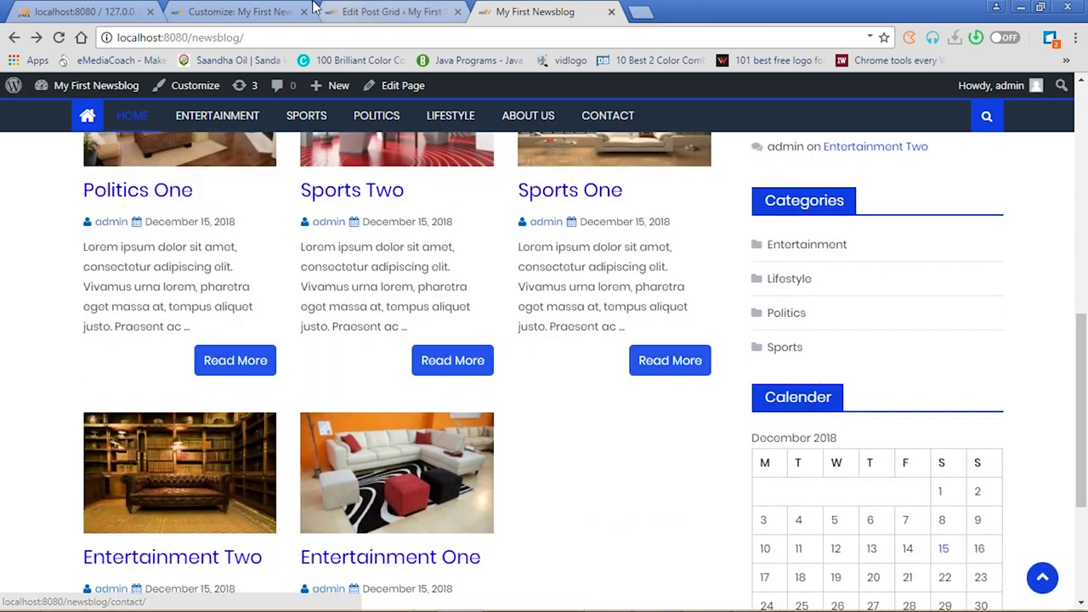
pyautogui.click(238, 11)
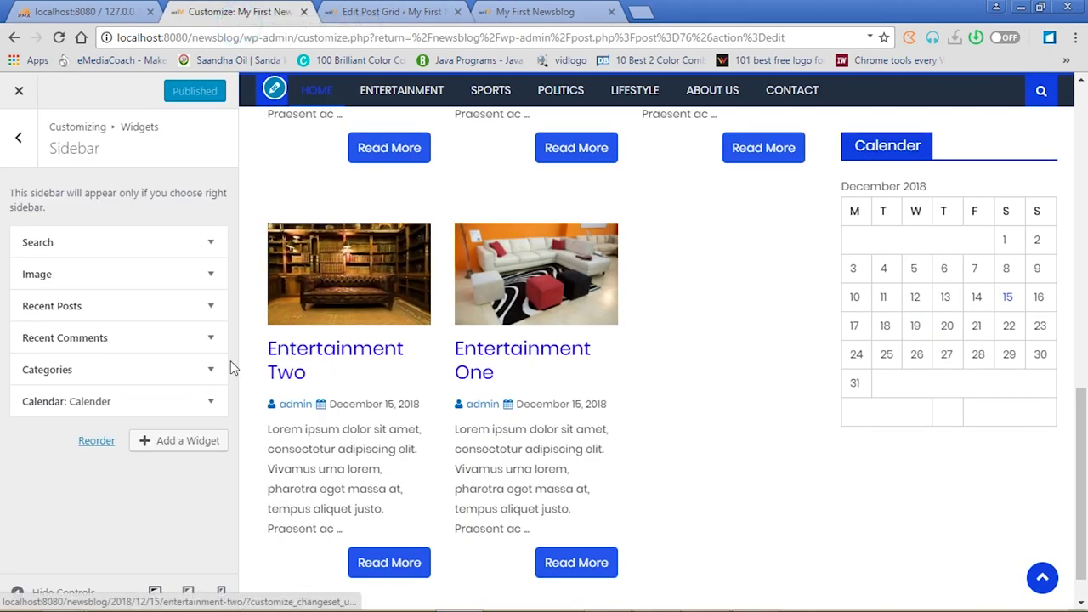
# Add a Navigation Menu widget to the Footer 1st Column widget area
pyautogui.click(21, 147)
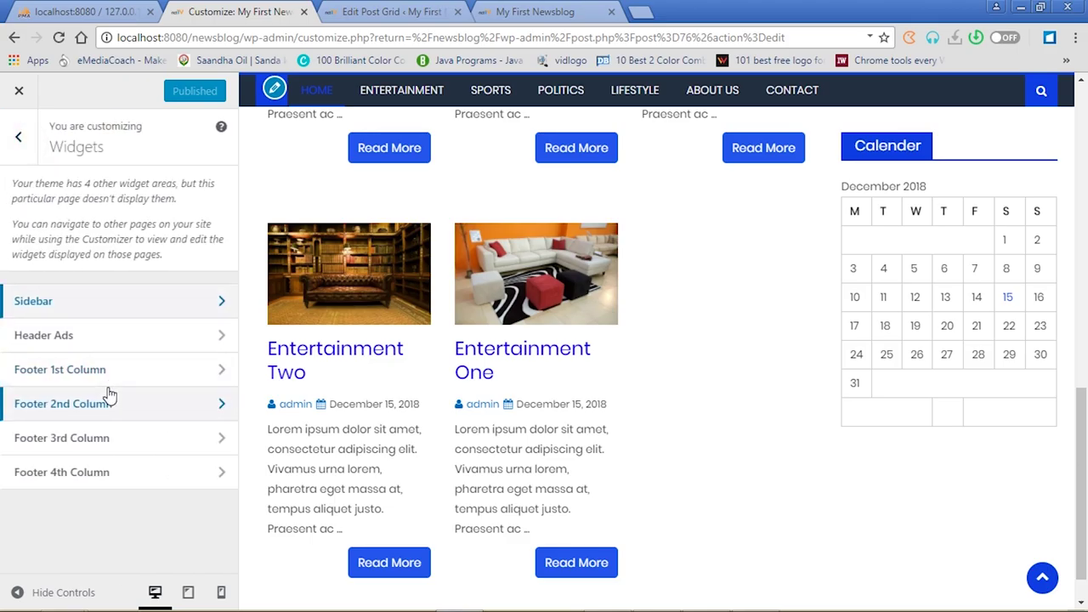
pyautogui.click(216, 374)
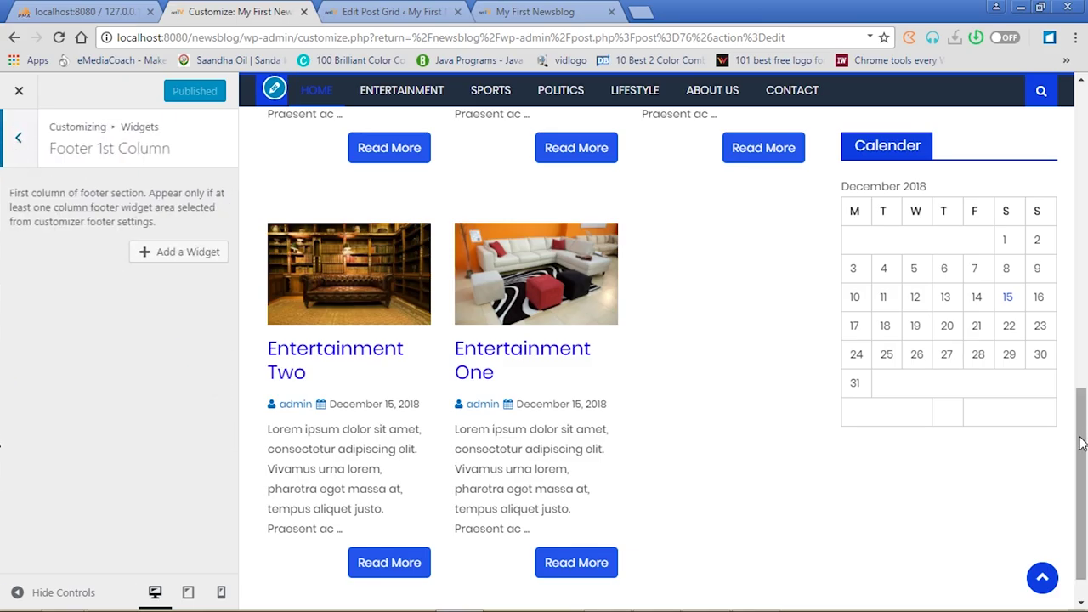
pyautogui.scroll(-1, 1083, 433)
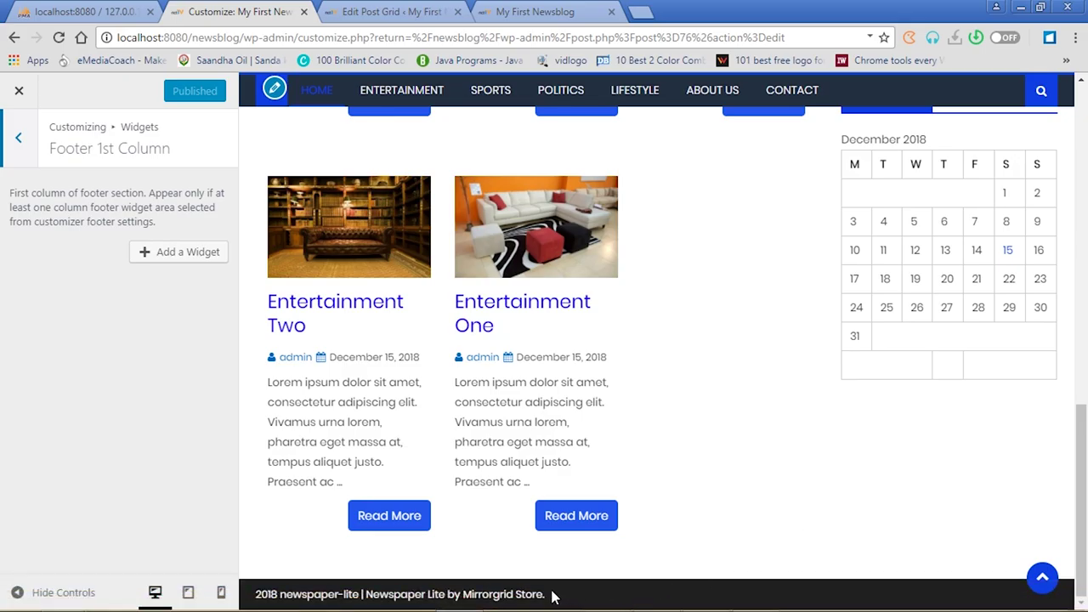
pyautogui.click(181, 252)
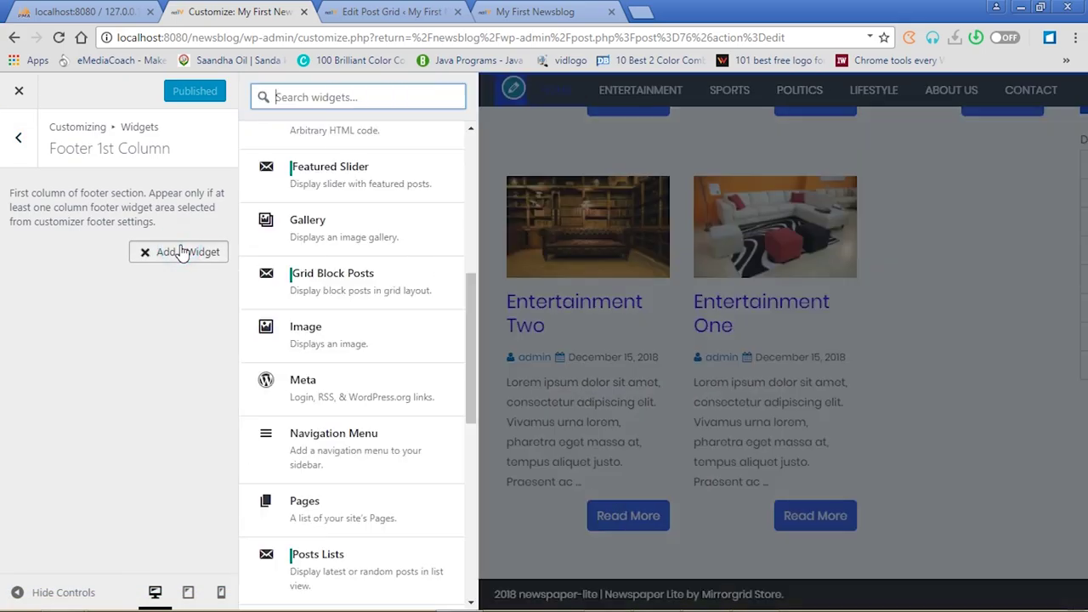
pyautogui.moveTo(473, 325); pyautogui.dragTo(455, 373)
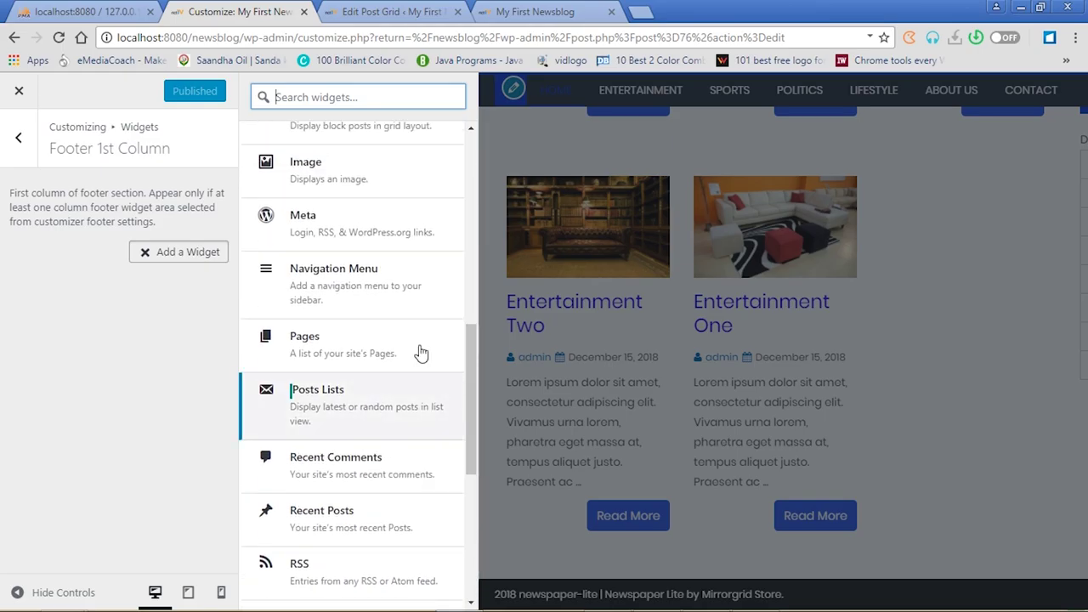
pyautogui.click(305, 274)
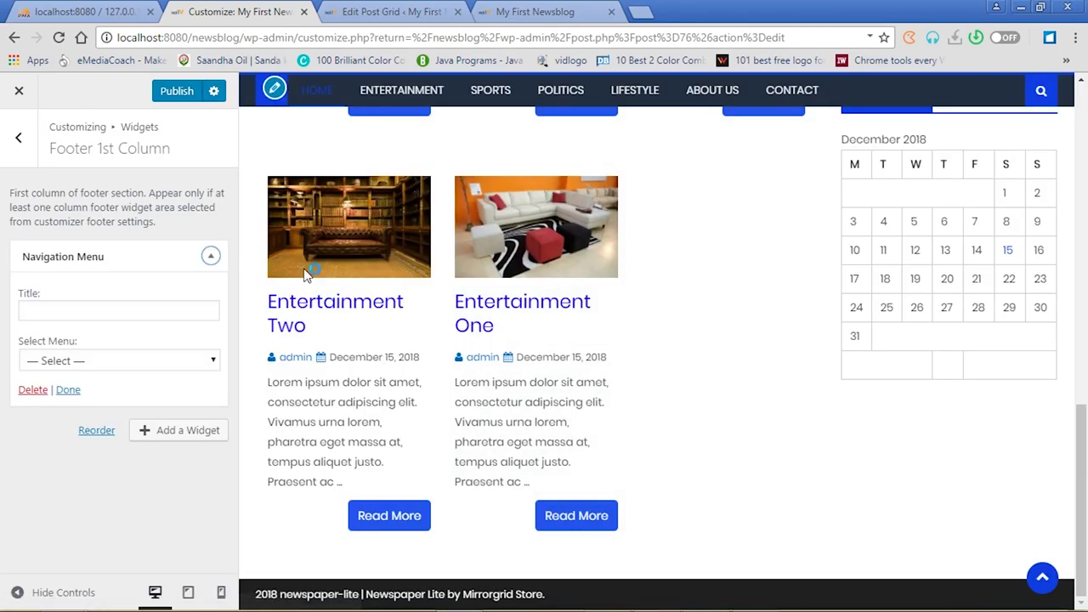
# Set the widget's menu to 'primary' and its title to 'Useful Links', then publish
pyautogui.click(213, 361)
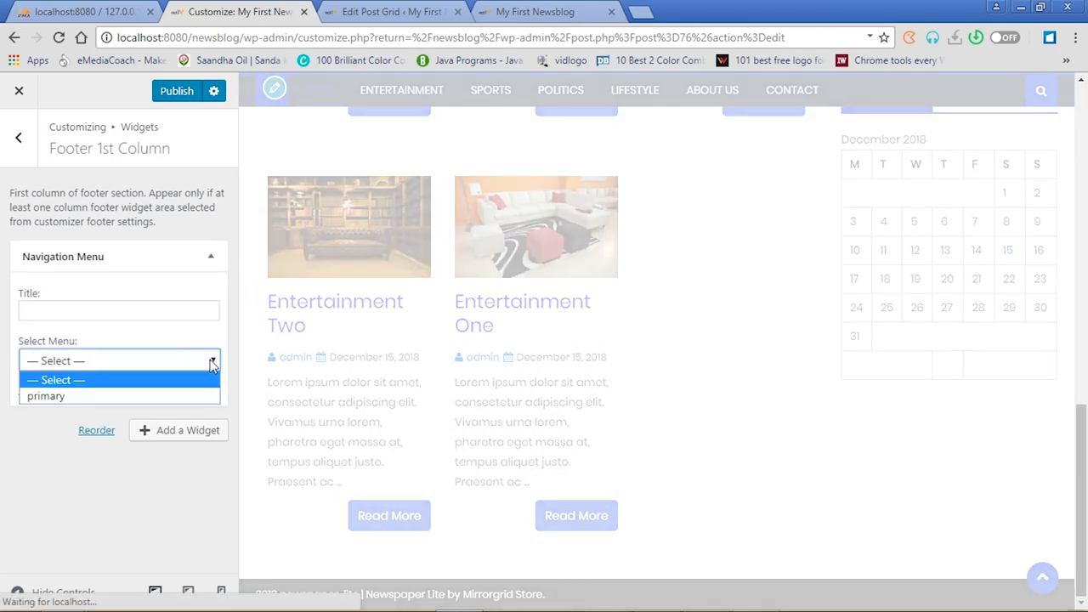
pyautogui.click(139, 397)
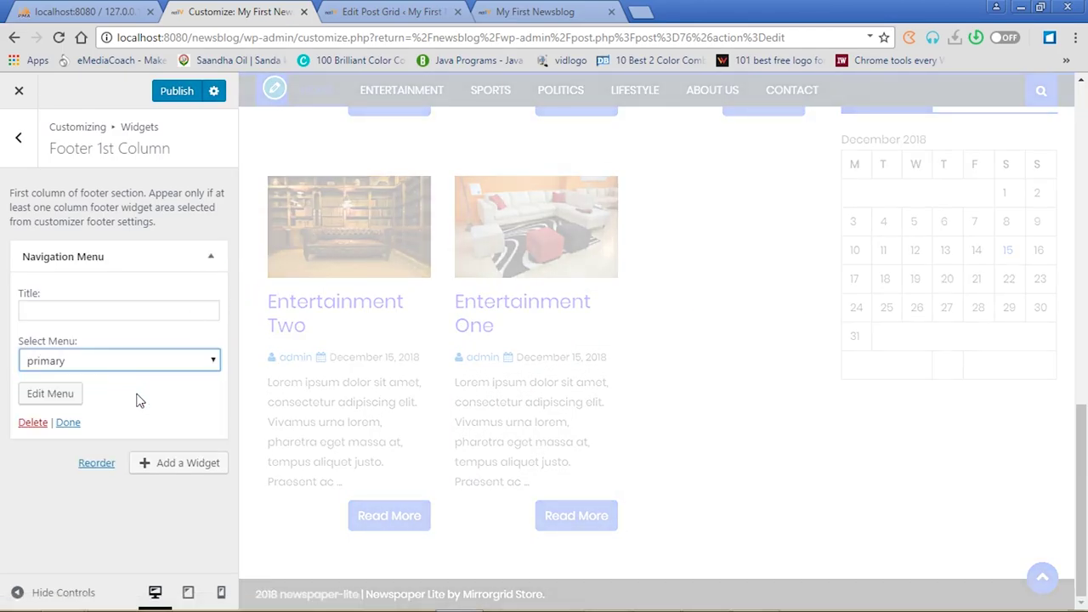
pyautogui.click(95, 308)
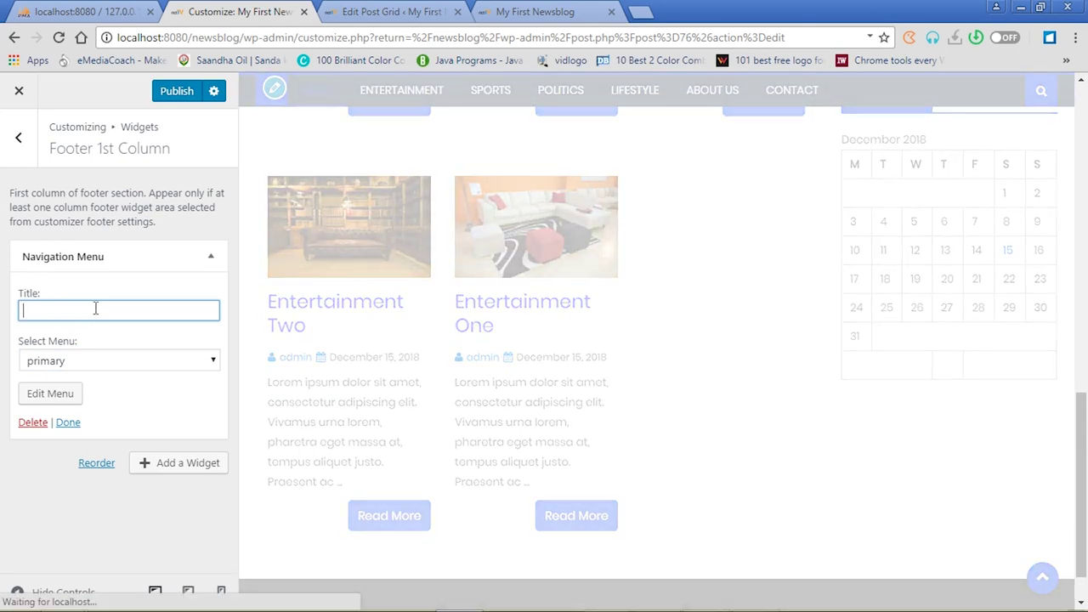
pyautogui.write('Useful')
pyautogui.click(174, 95)
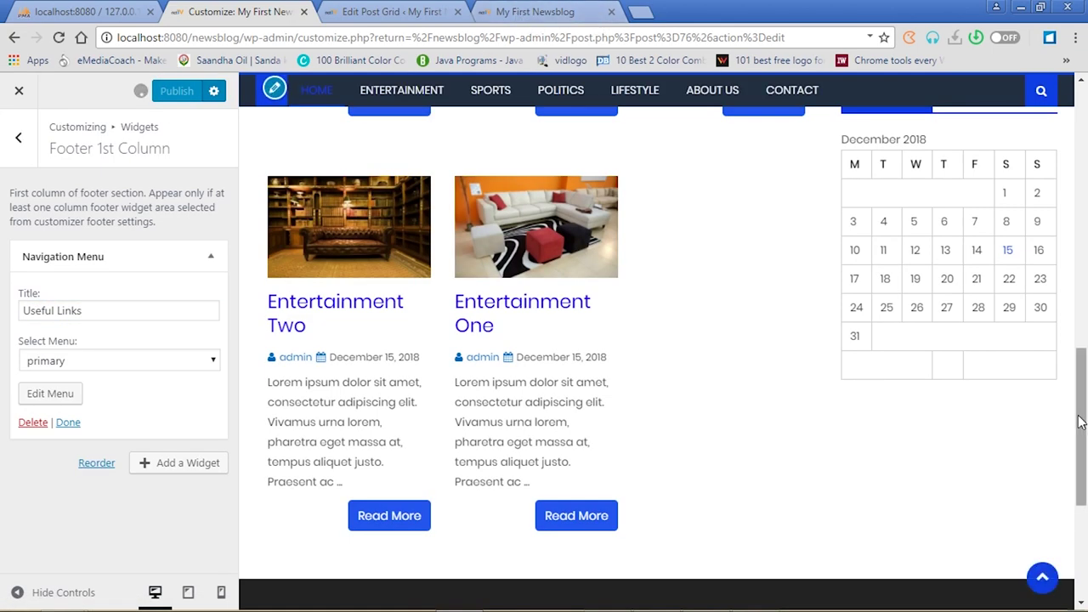
pyautogui.scroll(-5, 1080, 423)
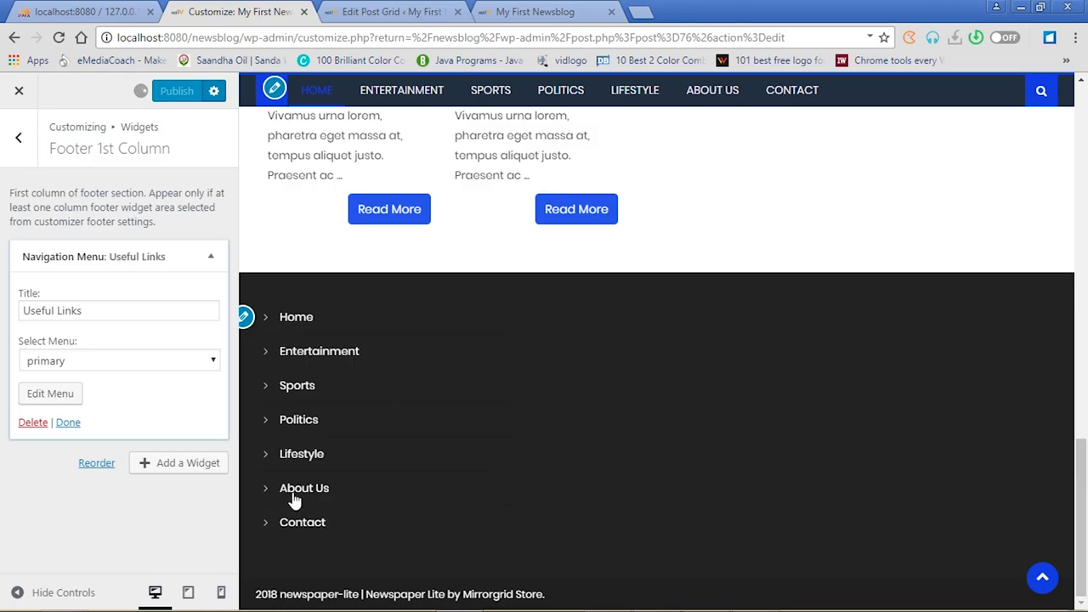
# Add a trial Posts Lists widget to the Footer 1st Column
pyautogui.click(187, 464)
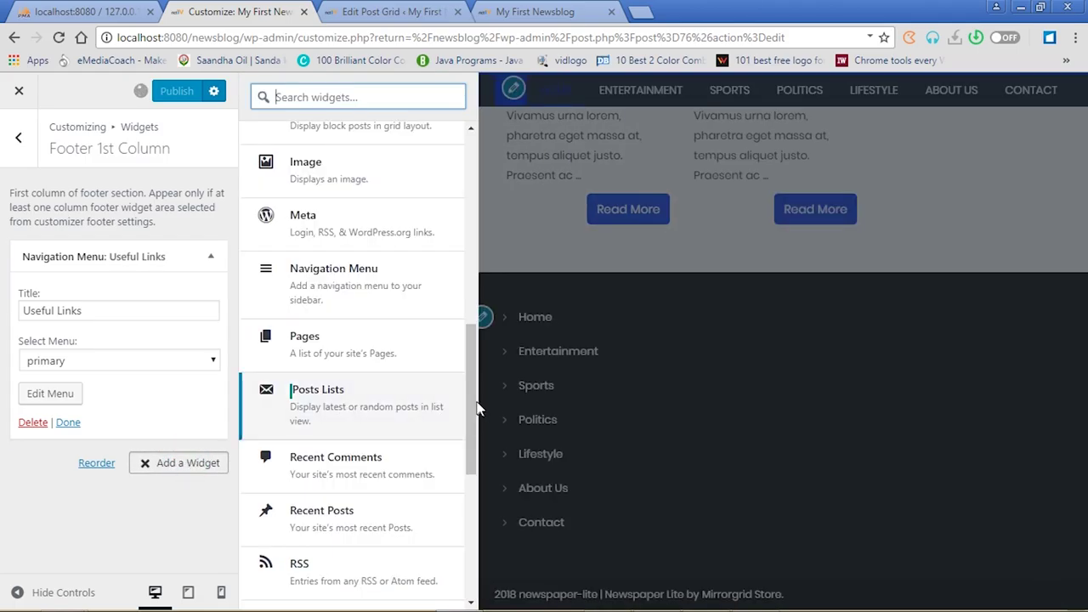
pyautogui.scroll(2, 468, 401)
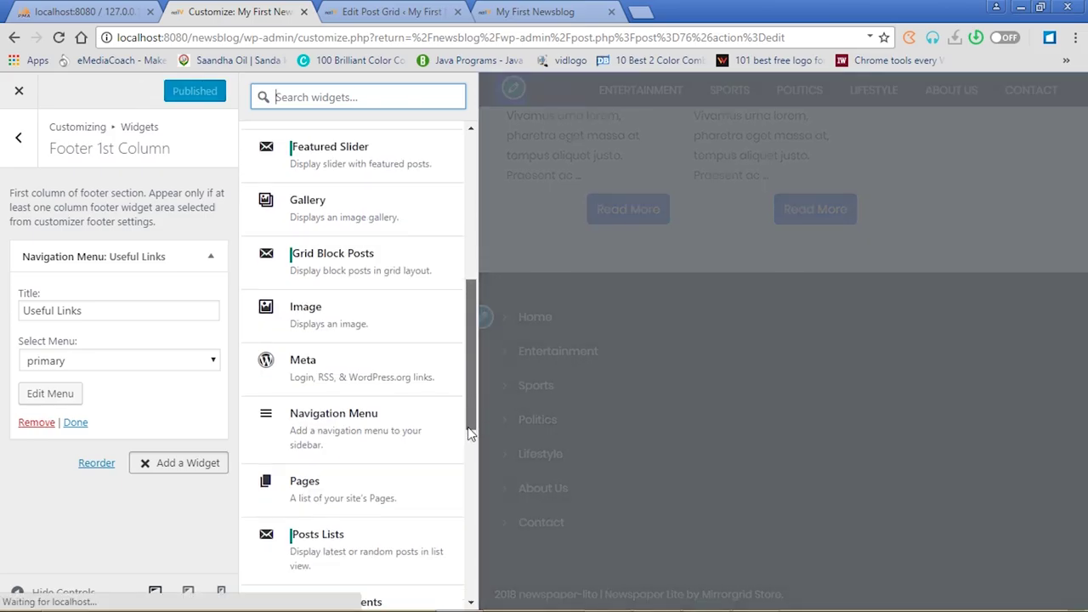
pyautogui.scroll(-4, 469, 430)
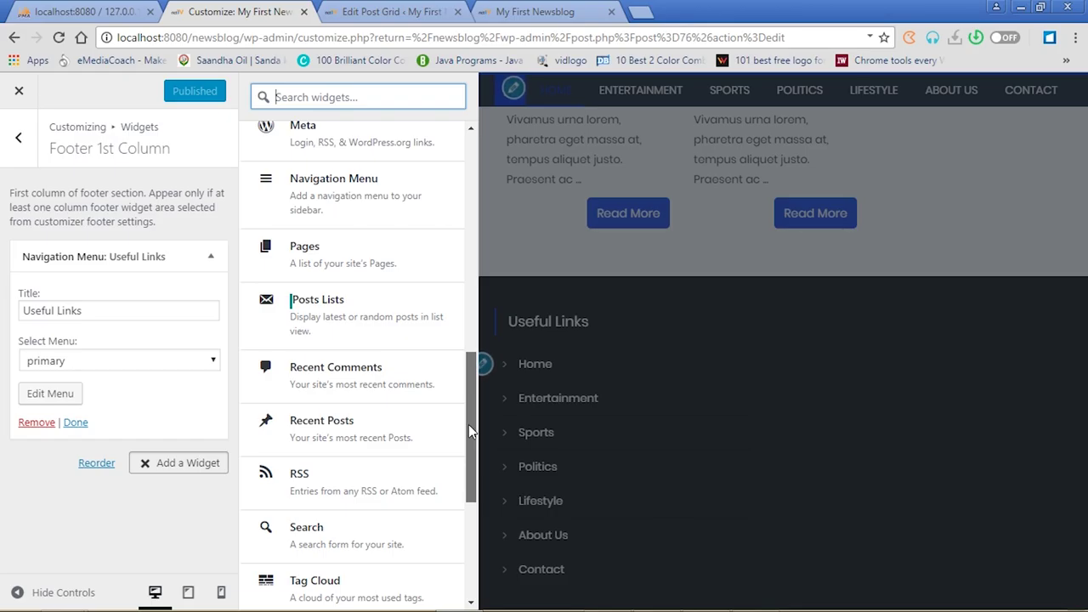
pyautogui.click(323, 308)
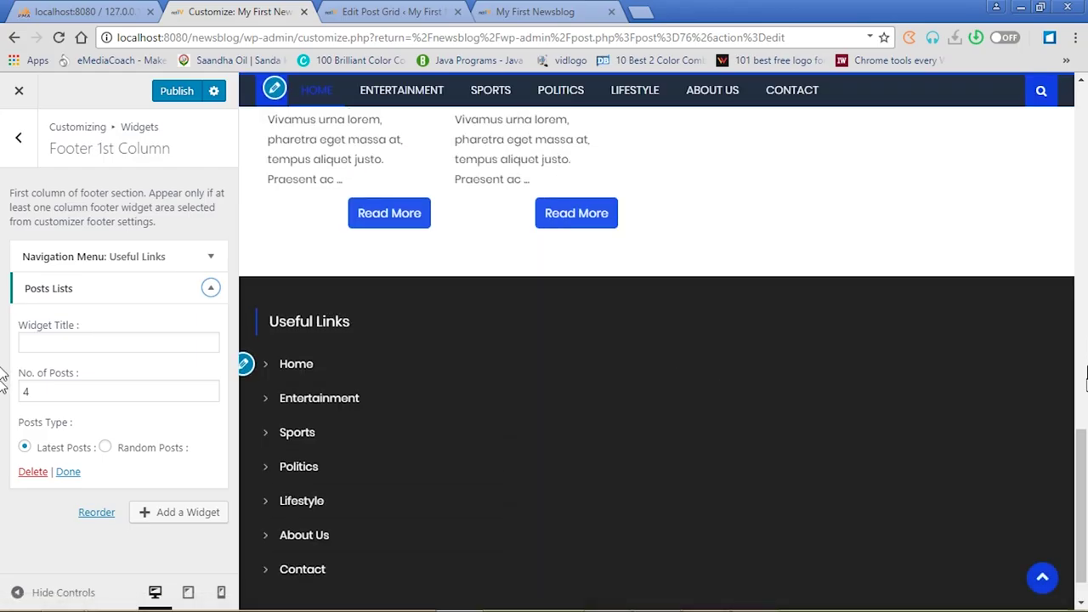
pyautogui.scroll(-1, 1080, 442)
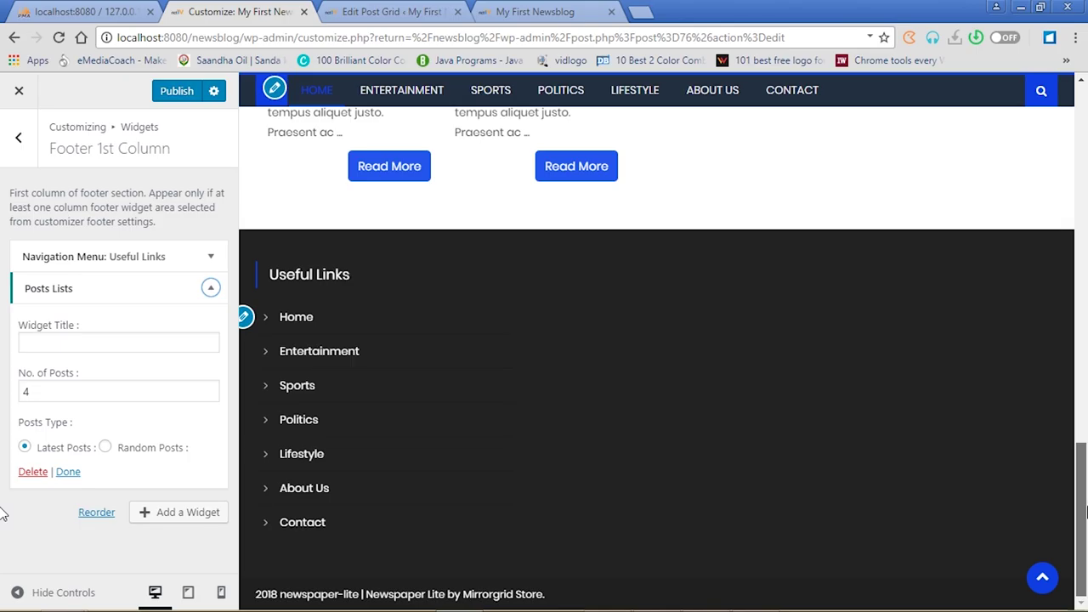
pyautogui.scroll(1, 1084, 456)
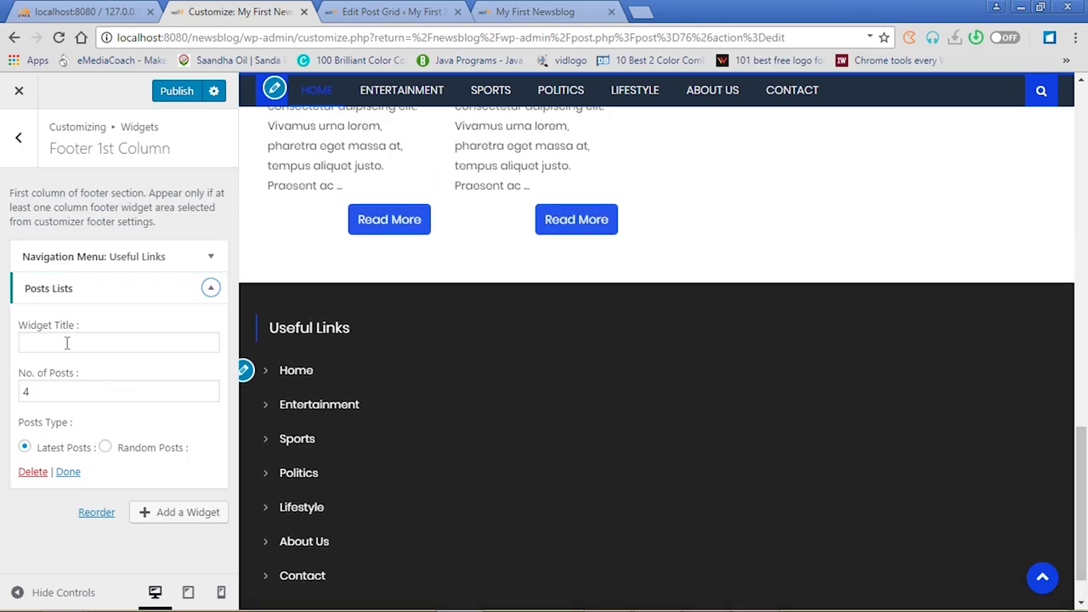
# Reopen the Footer 1st Column, delete the Posts Lists widget, and show the widget choices
pyautogui.click(22, 146)
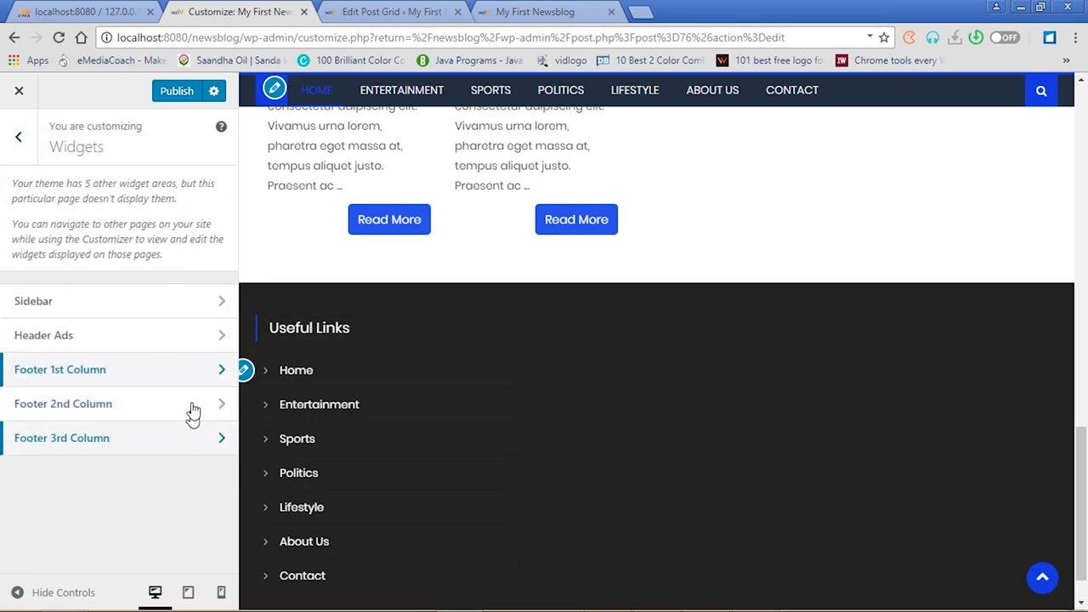
pyautogui.click(202, 374)
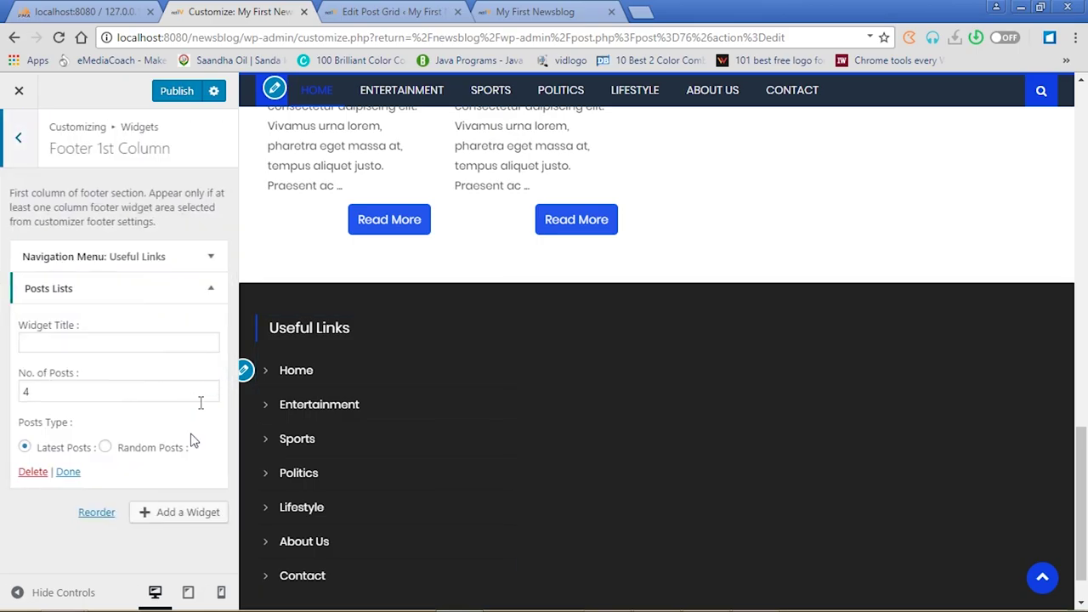
pyautogui.click(34, 472)
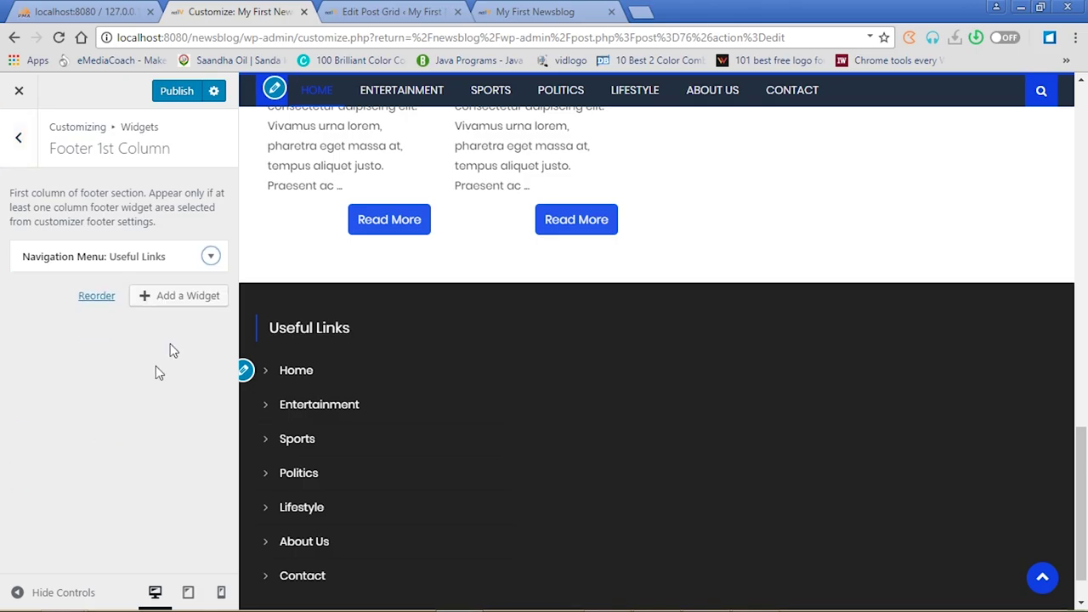
pyautogui.click(178, 299)
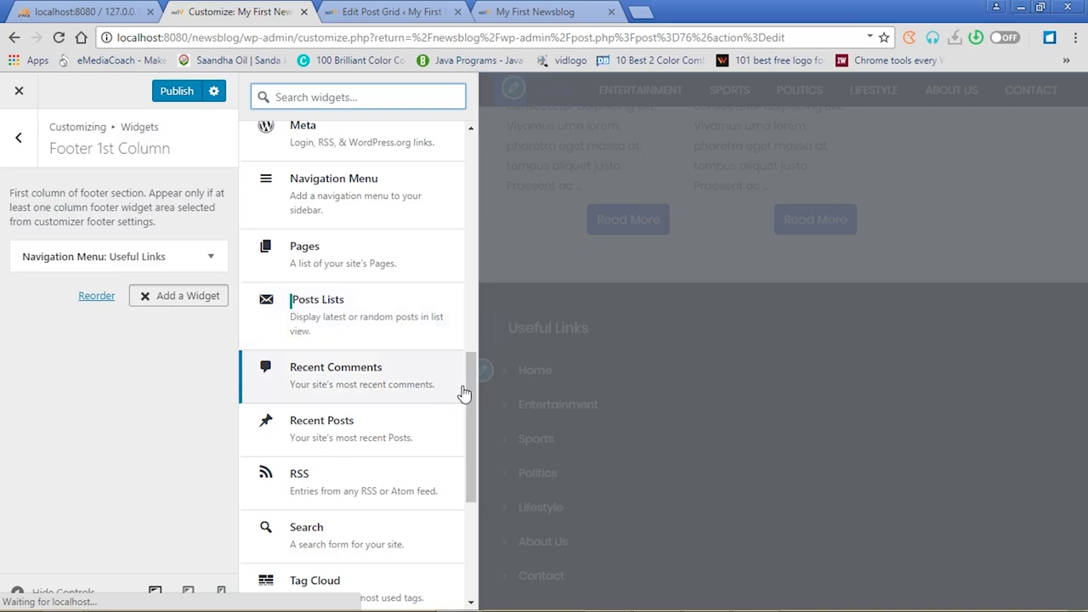
# Add a Text widget titled 'CONATCT' to the Footer 1st Column
pyautogui.click(467, 392)
pyautogui.moveTo(469, 414); pyautogui.dragTo(471, 481)
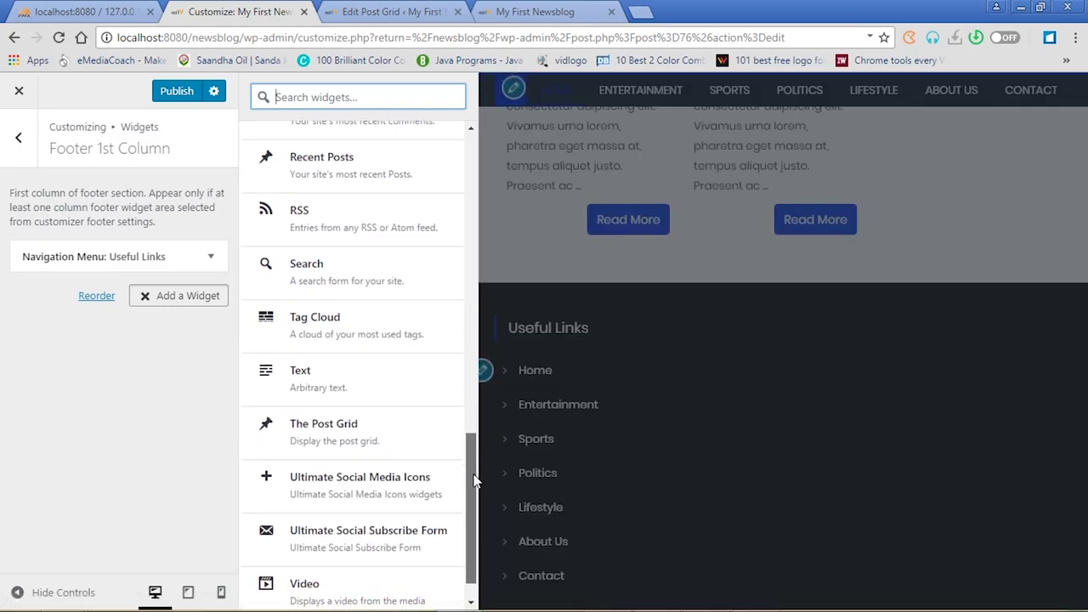
pyautogui.click(317, 383)
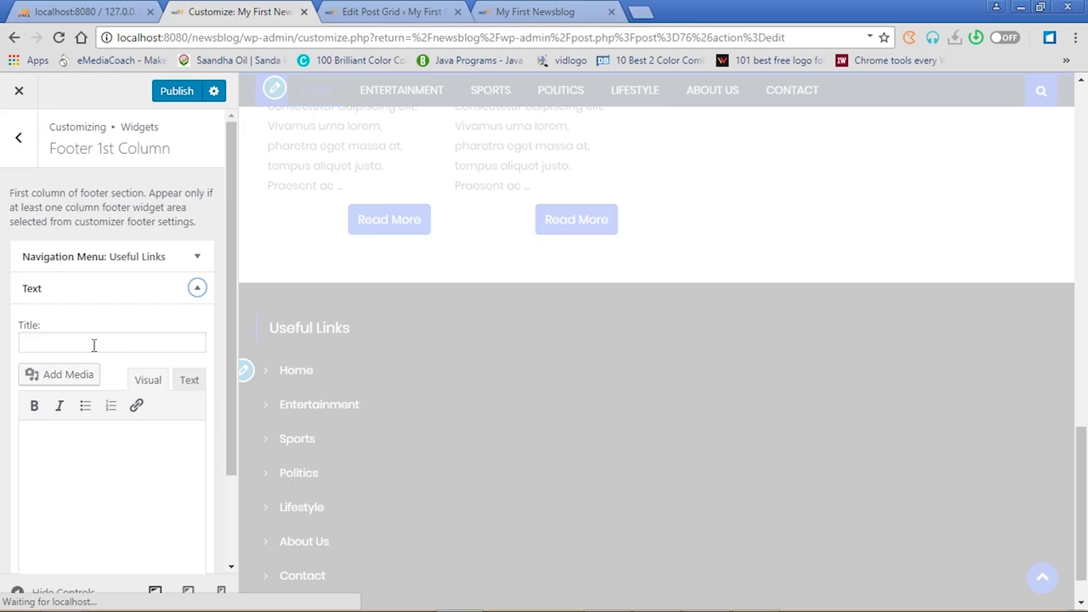
pyautogui.click(93, 344)
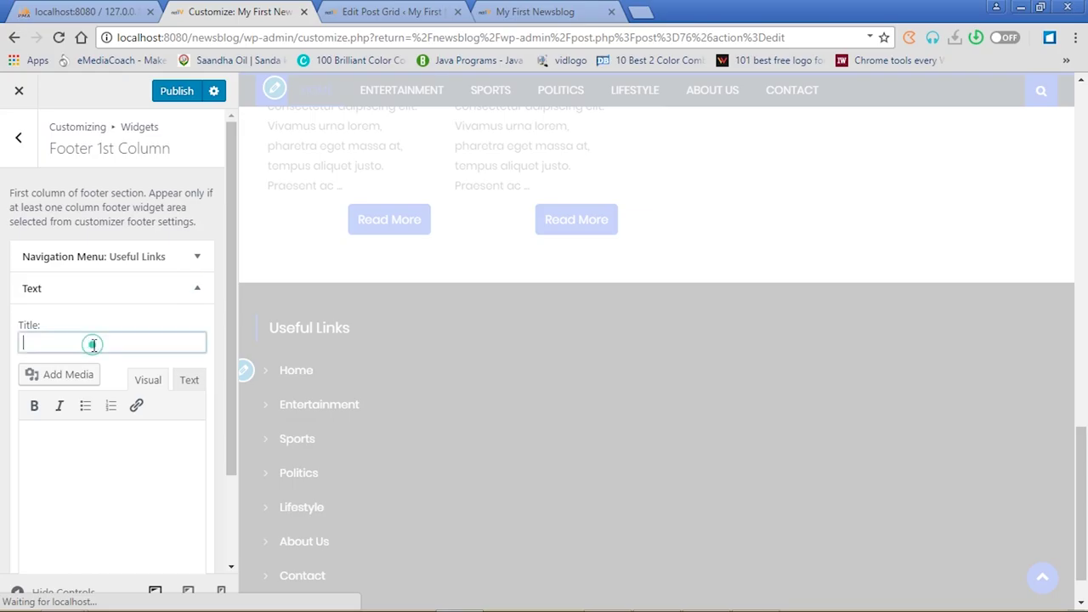
pyautogui.write('CONATCT')
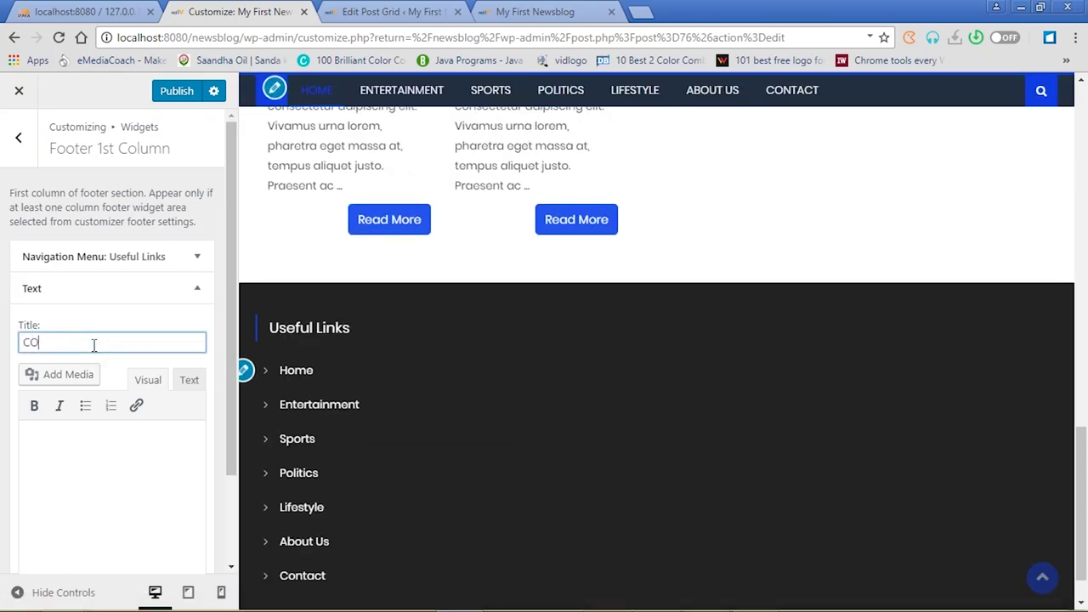
# Enter the postal address as the widget body and publish it
pyautogui.click(76, 437)
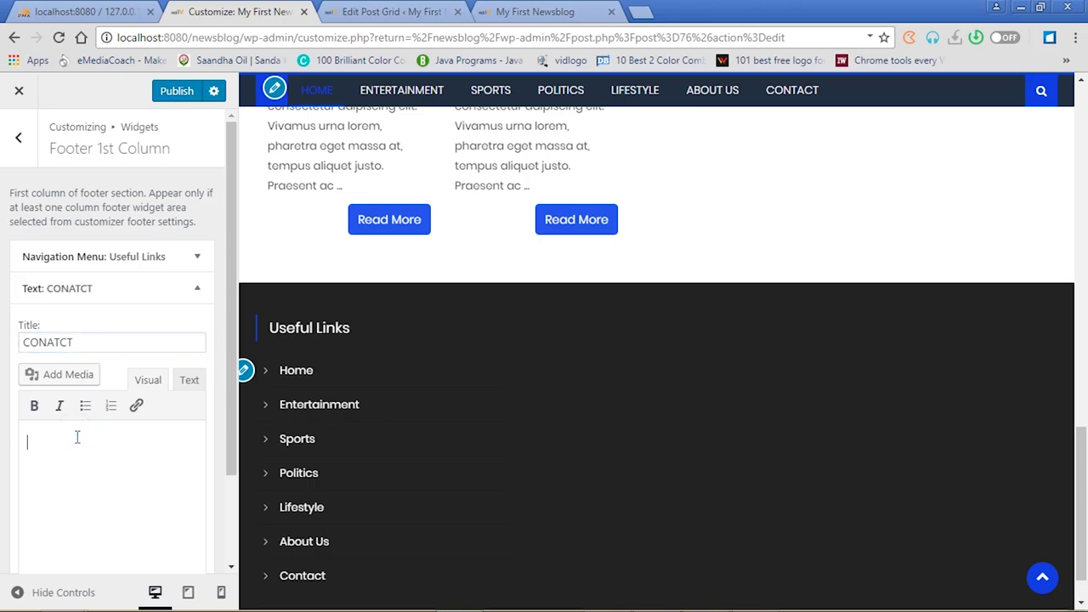
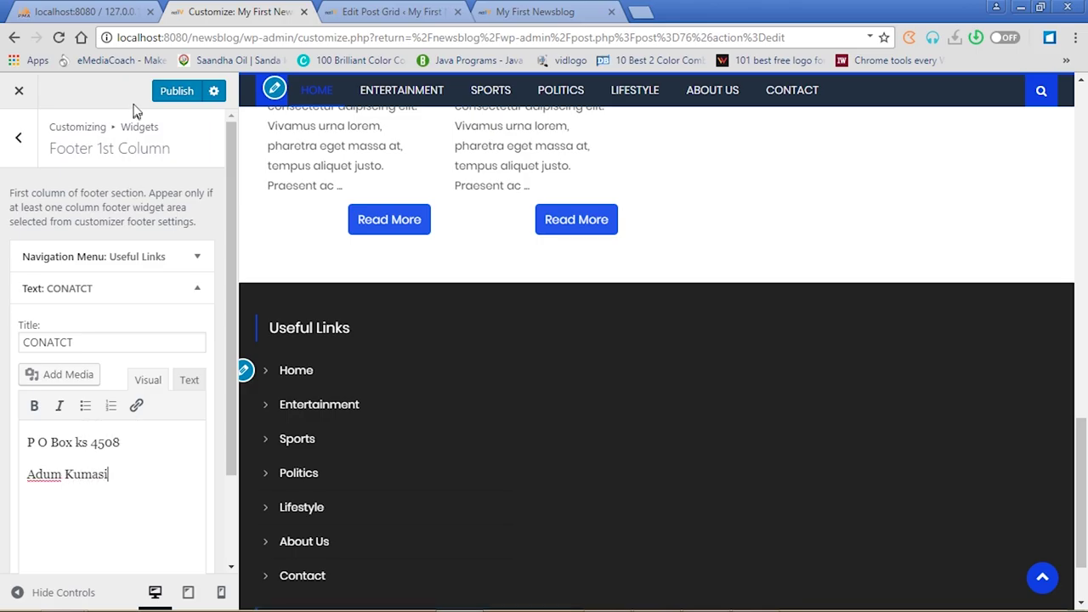
pyautogui.click(170, 91)
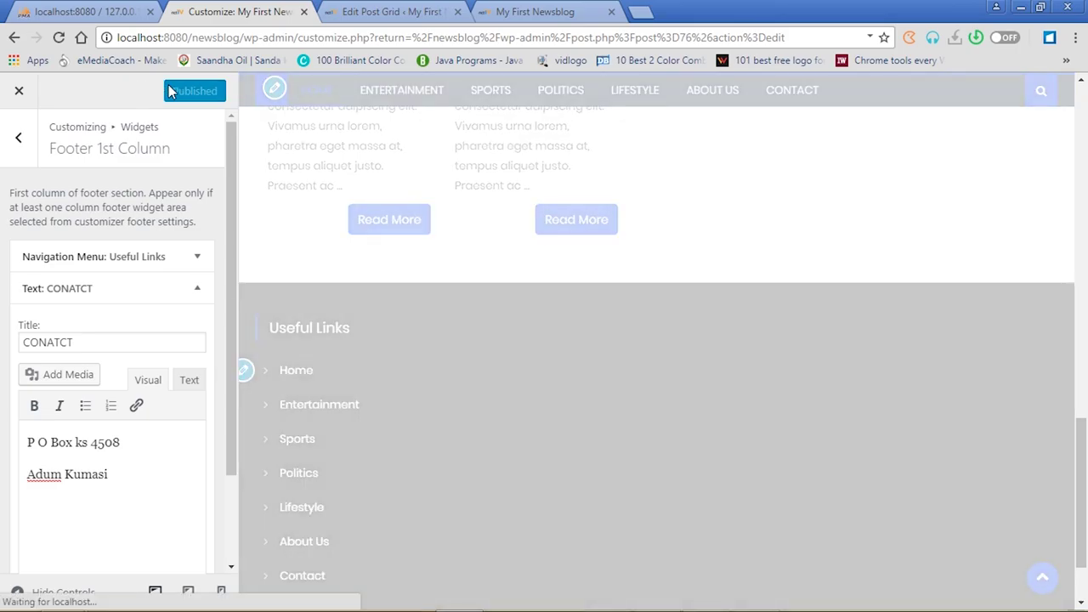
pyautogui.click(520, 12)
# Reload the live site to check the CONATCT footer block, then remove that Text widget
pyautogui.click(59, 38)
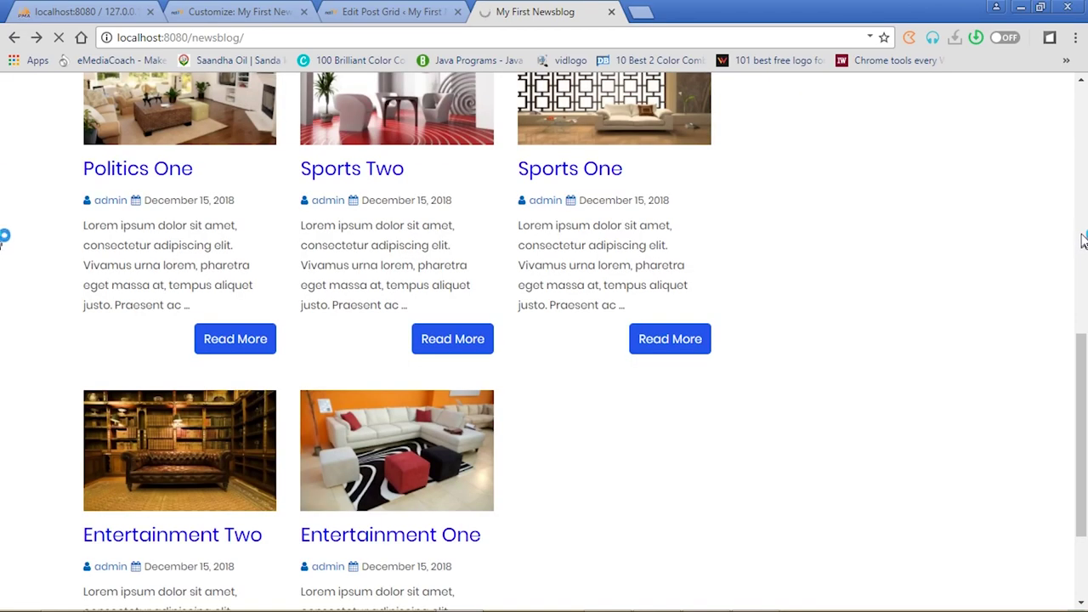
pyautogui.moveTo(1084, 352); pyautogui.dragTo(1087, 555)
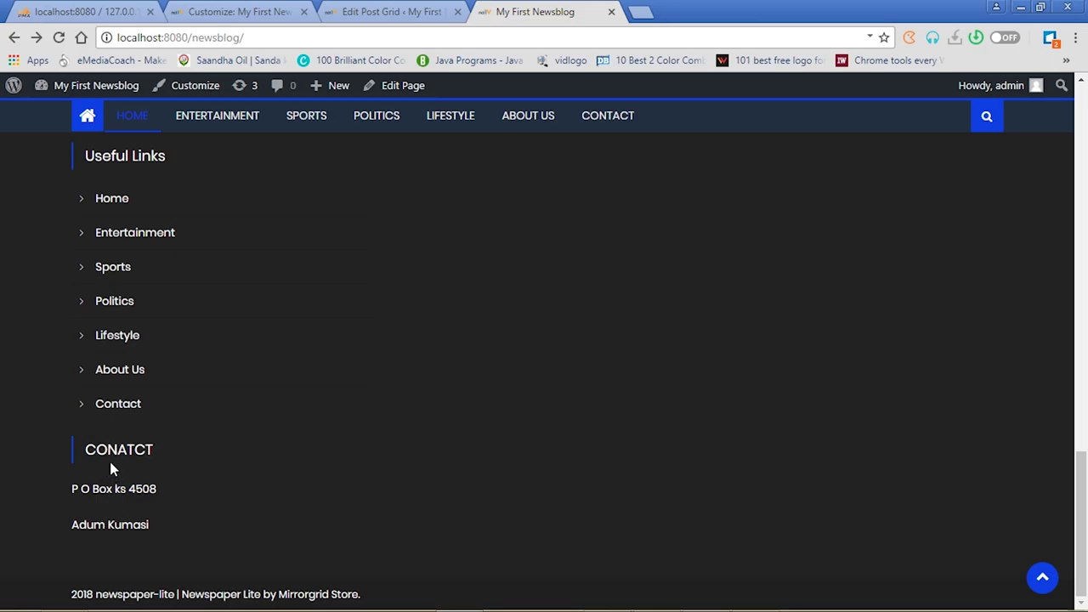
pyautogui.click(243, 11)
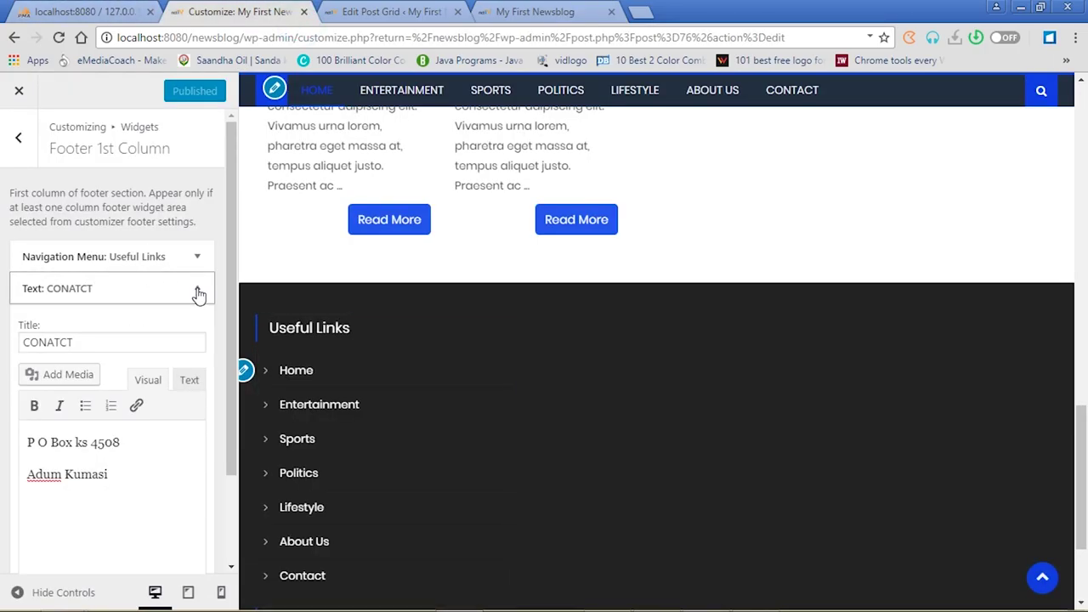
pyautogui.moveTo(109, 480); pyautogui.dragTo(9, 439)
pyautogui.hotkey('ctrl', 'c')
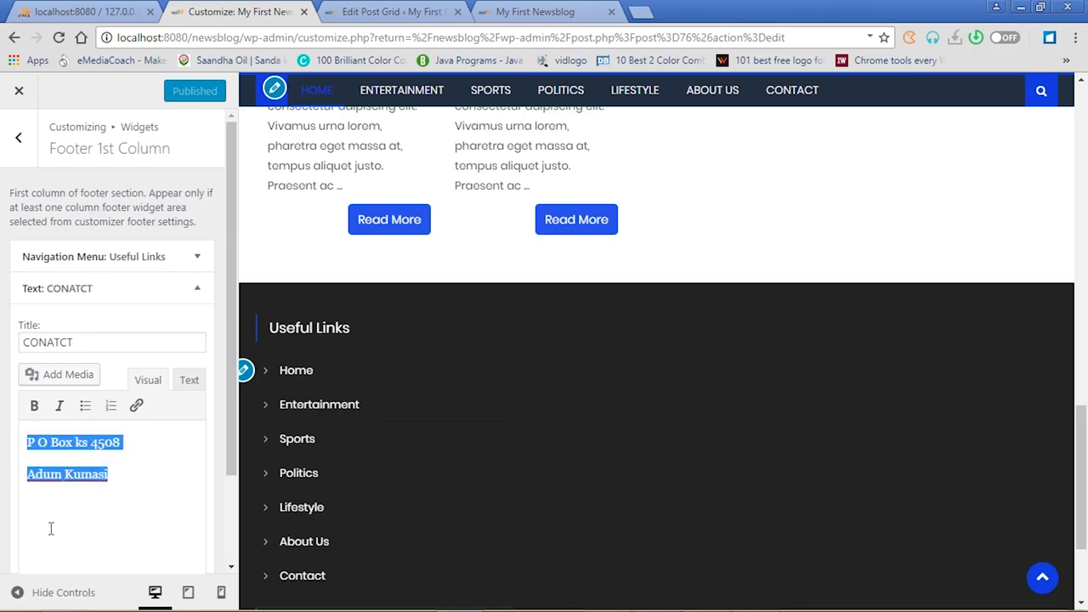
pyautogui.moveTo(235, 425); pyautogui.dragTo(228, 523)
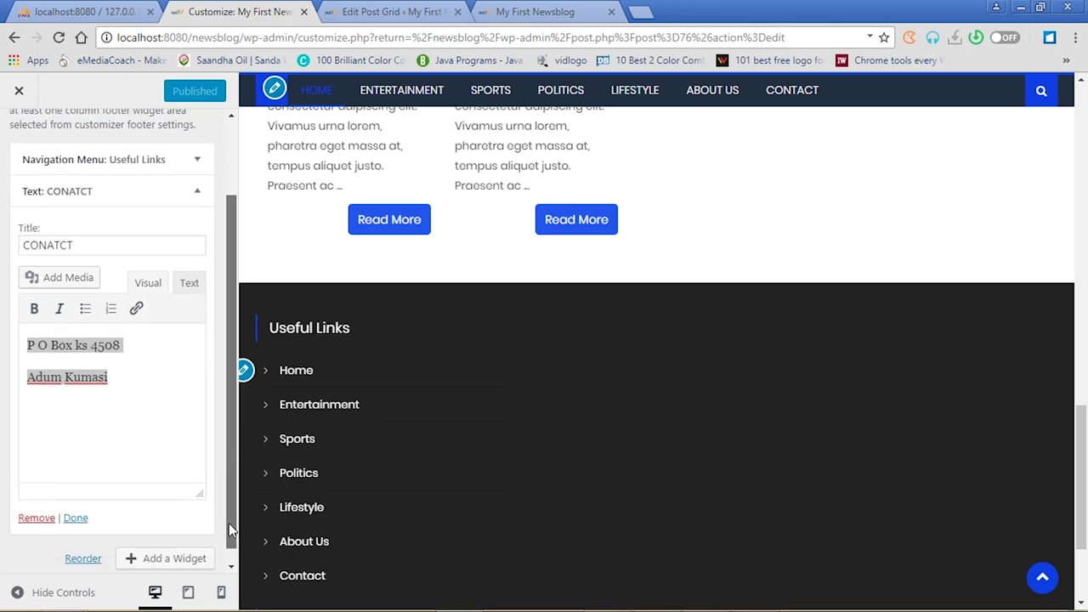
pyautogui.click(40, 505)
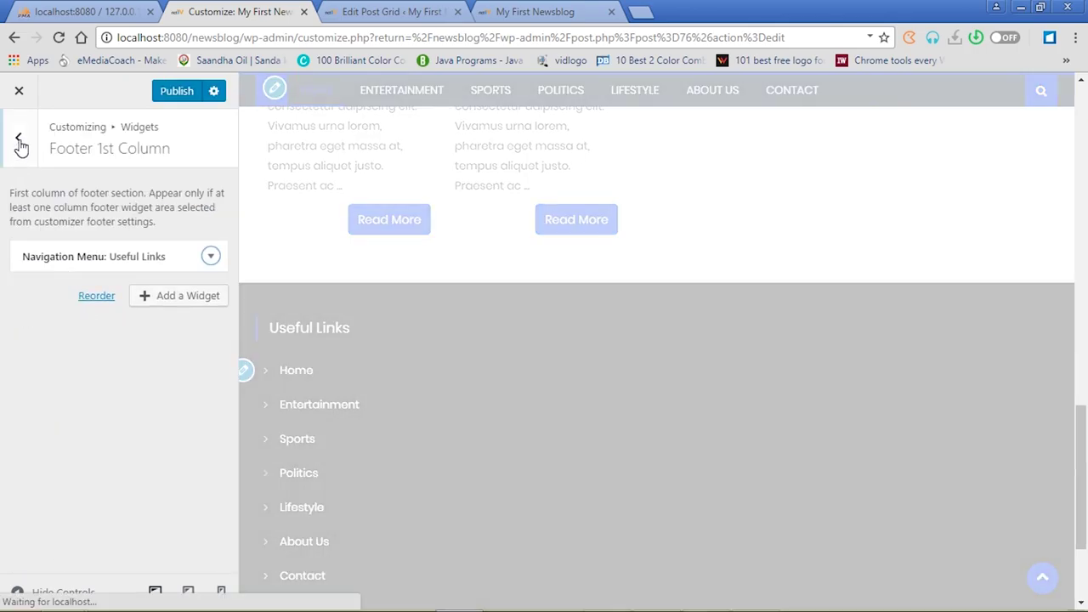
pyautogui.click(22, 143)
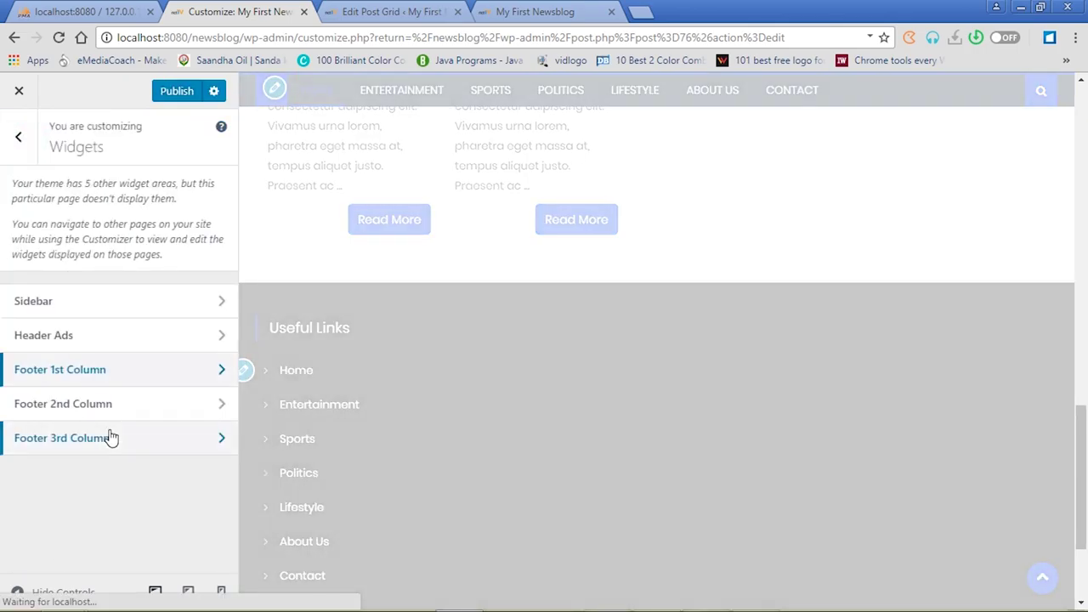
# Add a Text widget titled 'Address' with the pasted postal address to Footer 2nd Column and publish
pyautogui.click(220, 410)
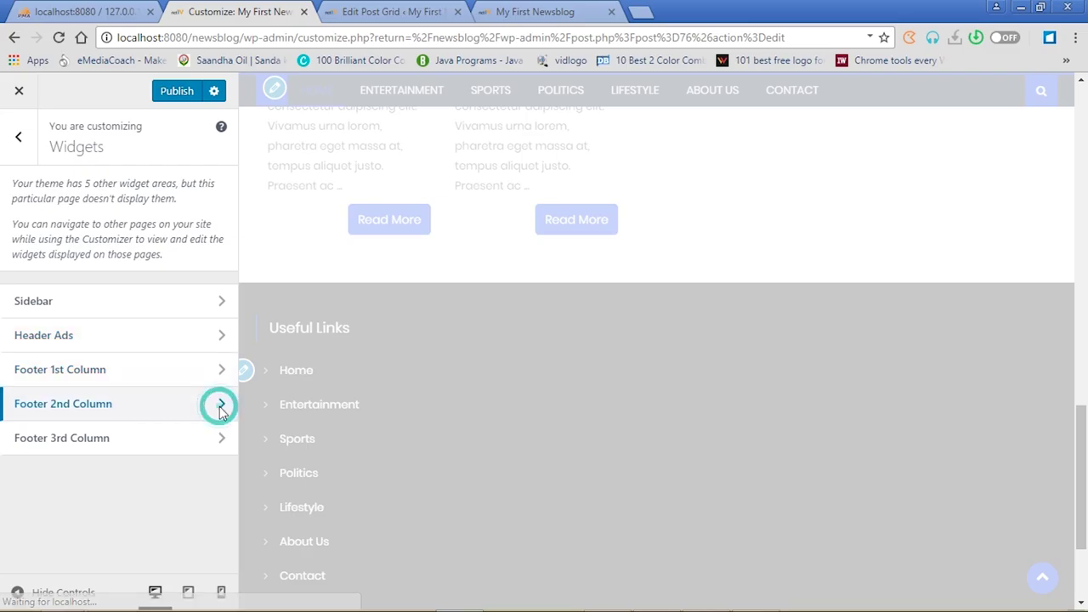
pyautogui.click(164, 257)
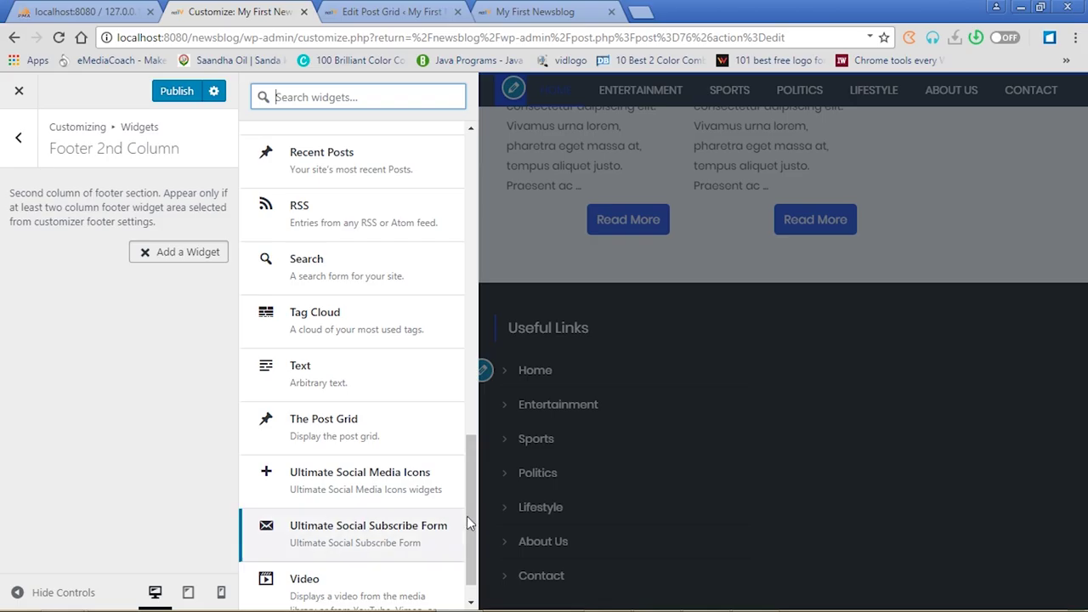
pyautogui.click(313, 380)
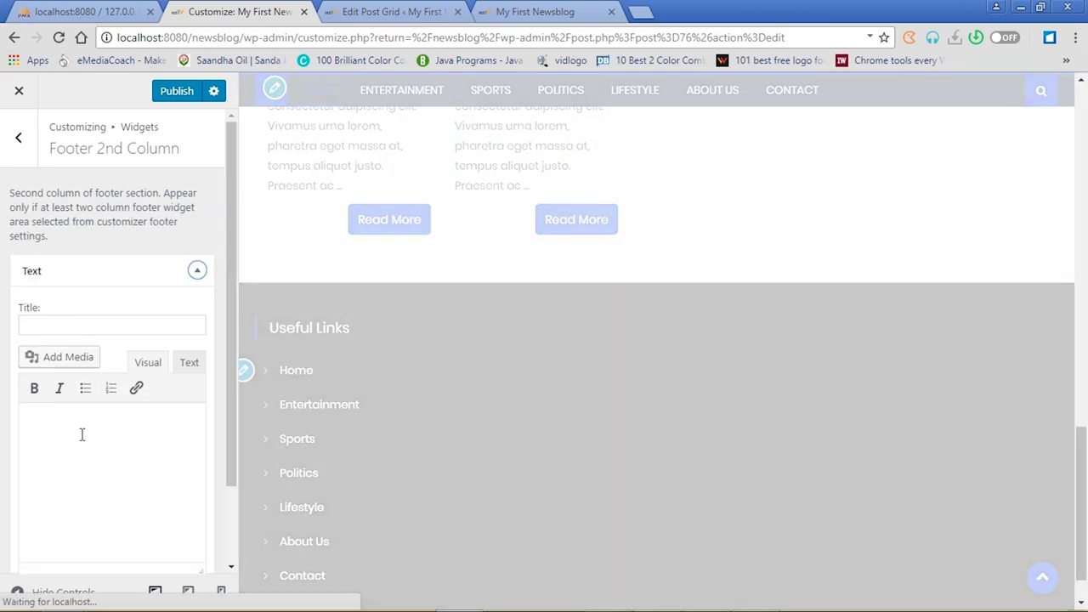
pyautogui.click(82, 435)
pyautogui.hotkey('ctrl', 'v')
pyautogui.click(69, 321)
pyautogui.write('A')
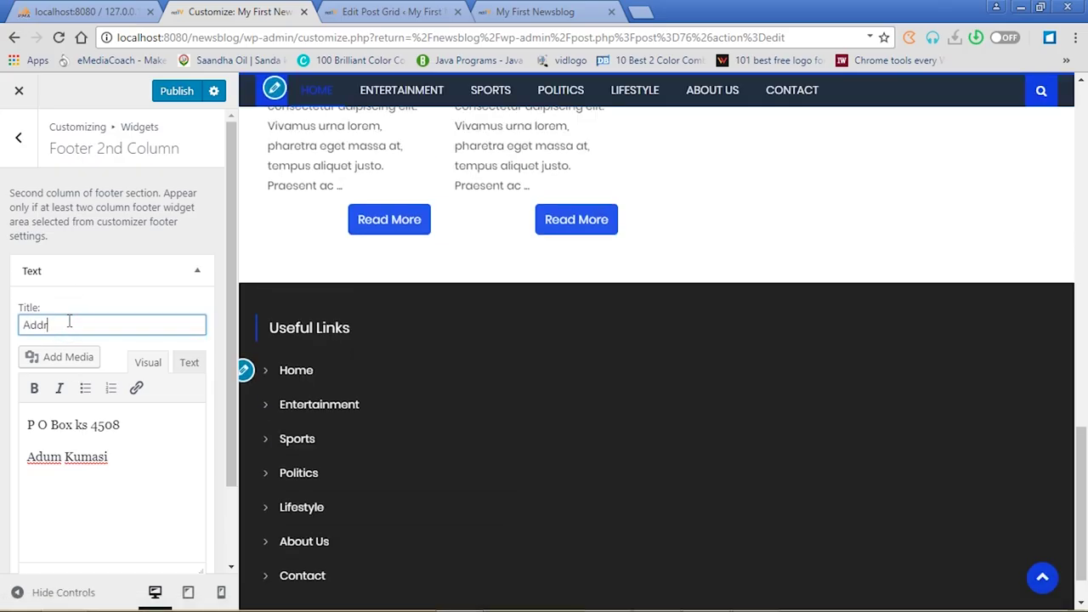
pyautogui.click(170, 95)
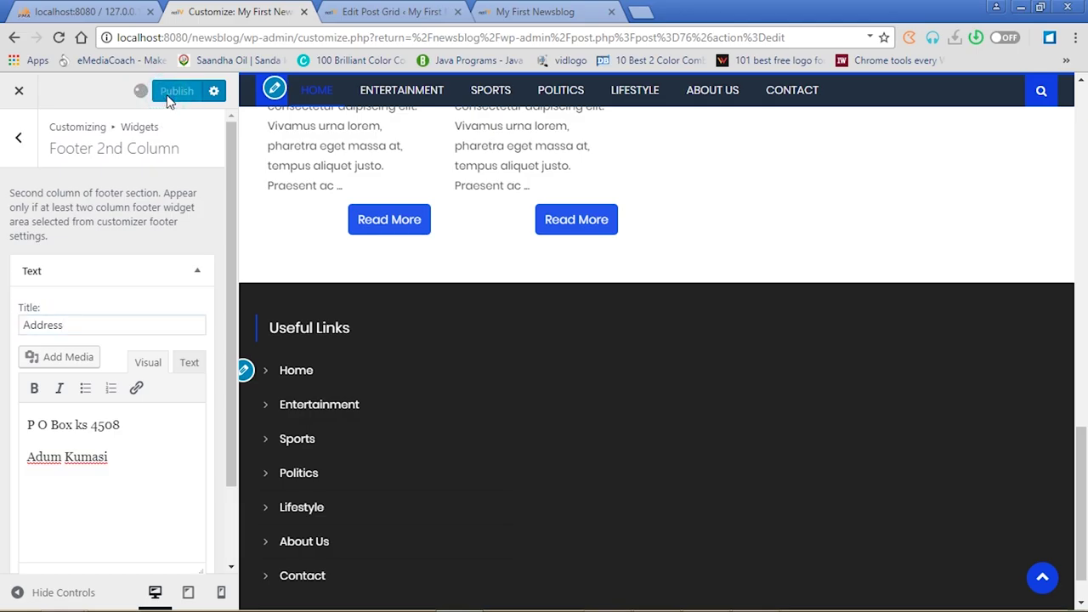
# Reload the live site to confirm the Address block in the footer
pyautogui.click(414, 11)
pyautogui.click(523, 12)
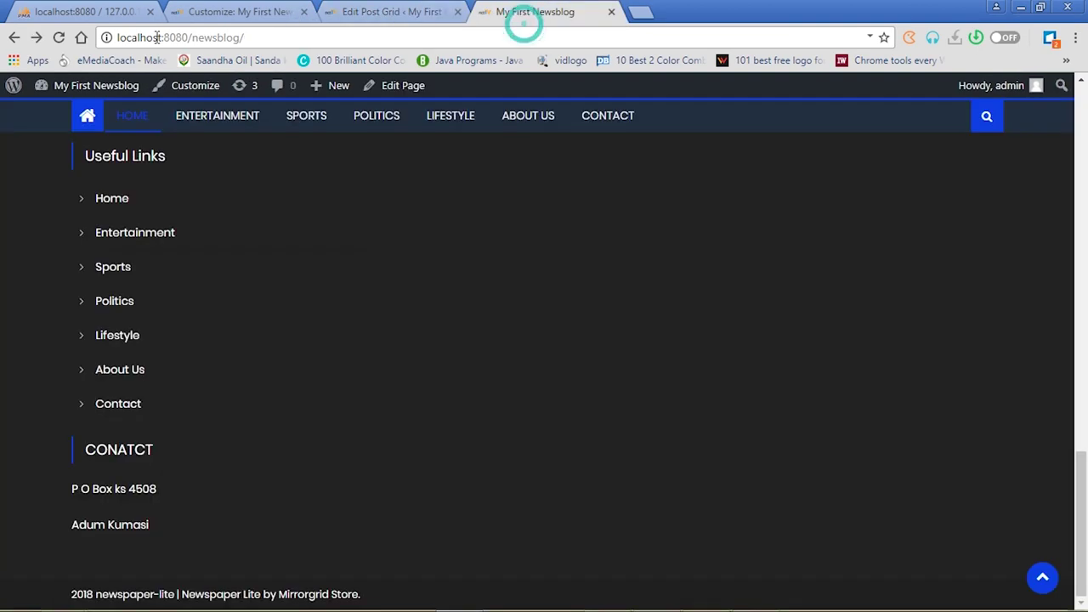
pyautogui.click(57, 37)
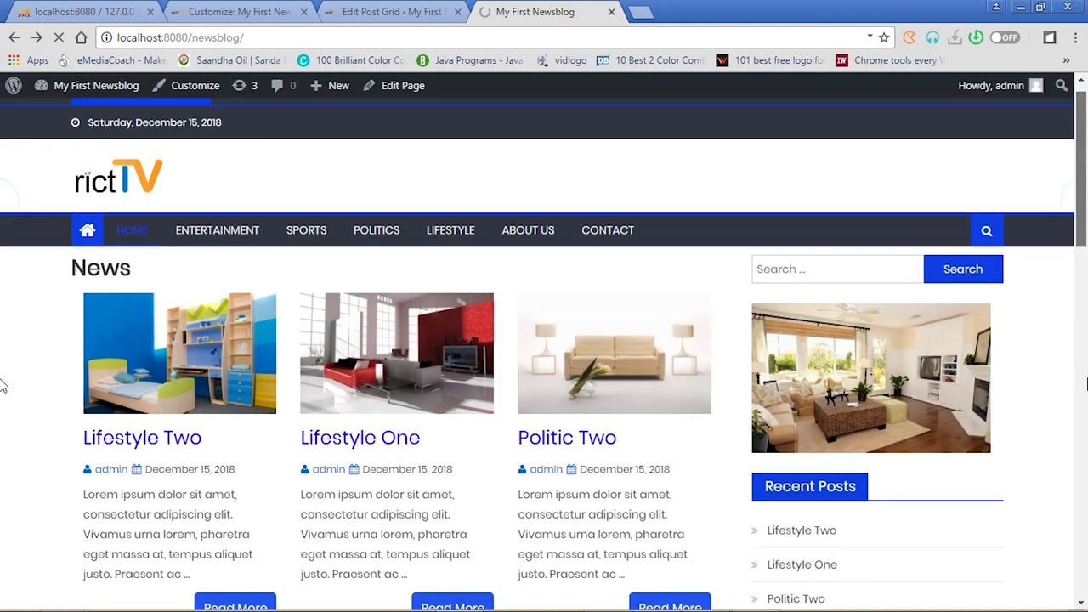
pyautogui.scroll(-10, 3, 430)
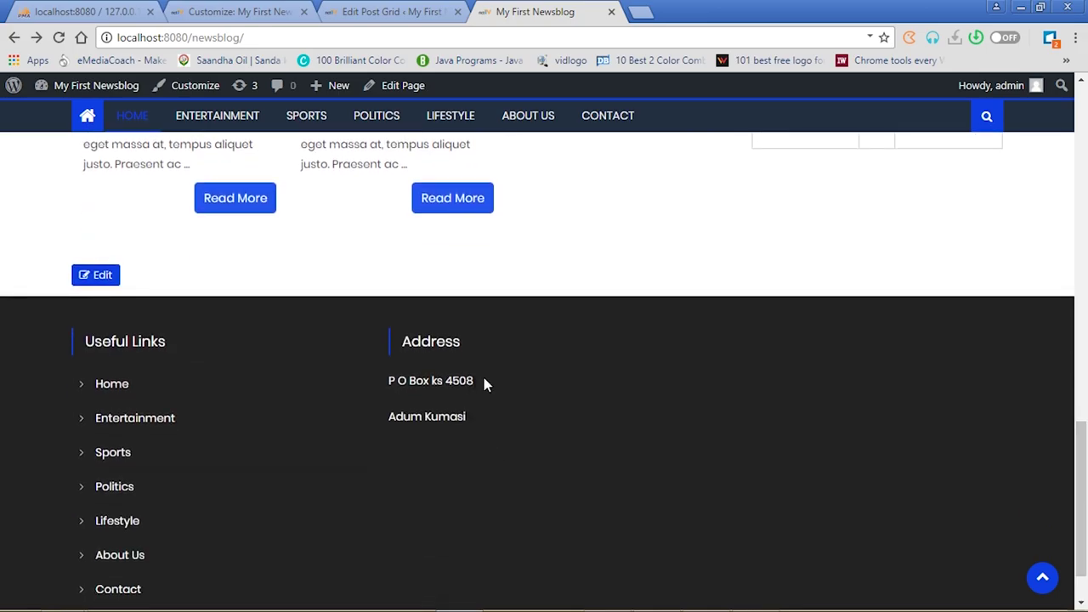
pyautogui.click(251, 12)
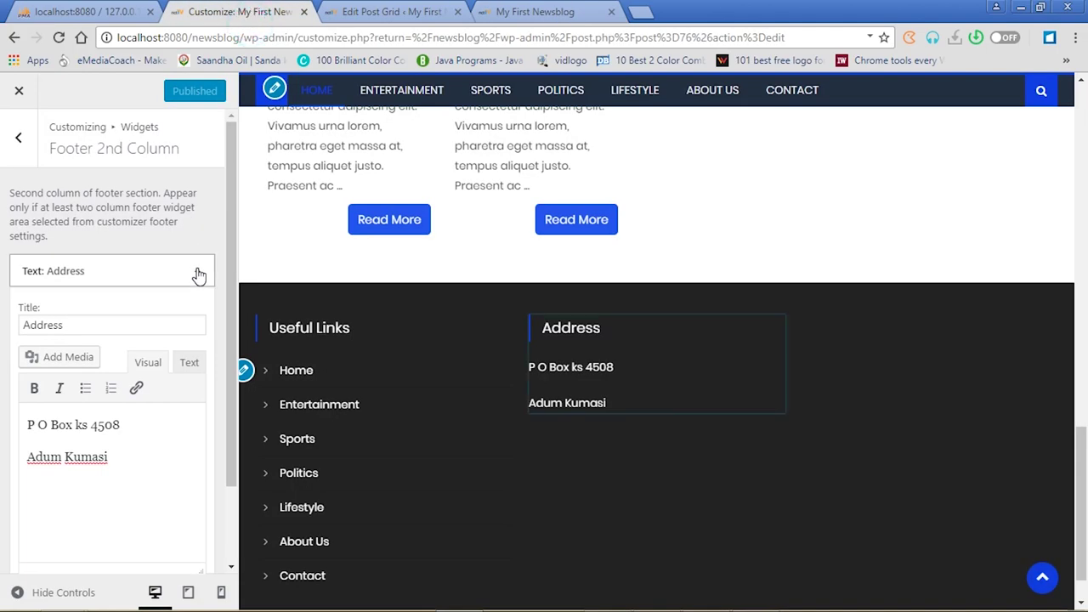
# Add the Ultimate Social Media Icons widget to Footer 3rd Column and publish it
pyautogui.click(19, 141)
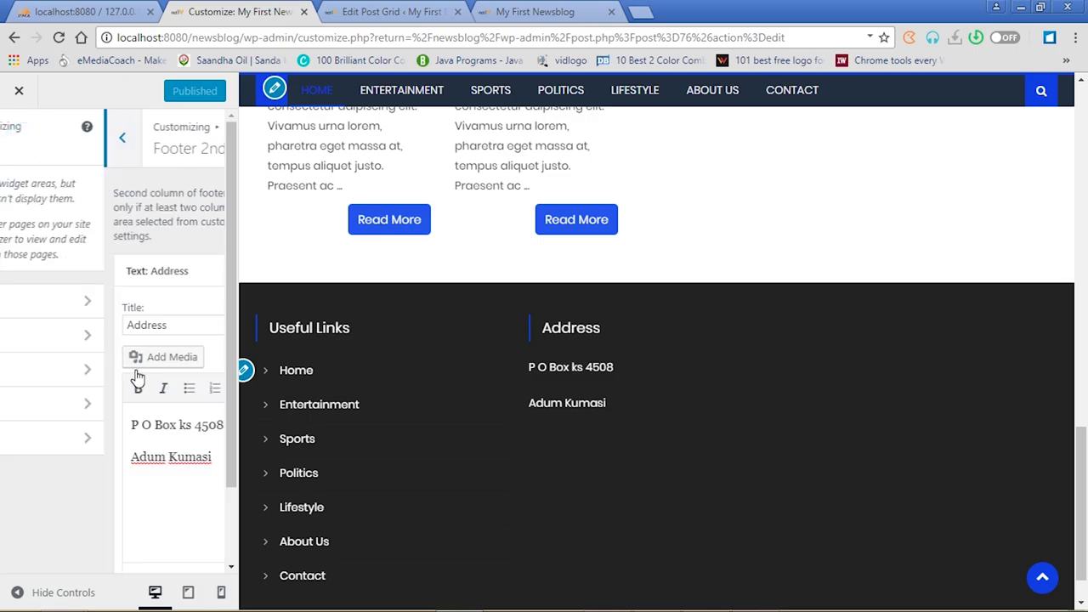
pyautogui.click(214, 442)
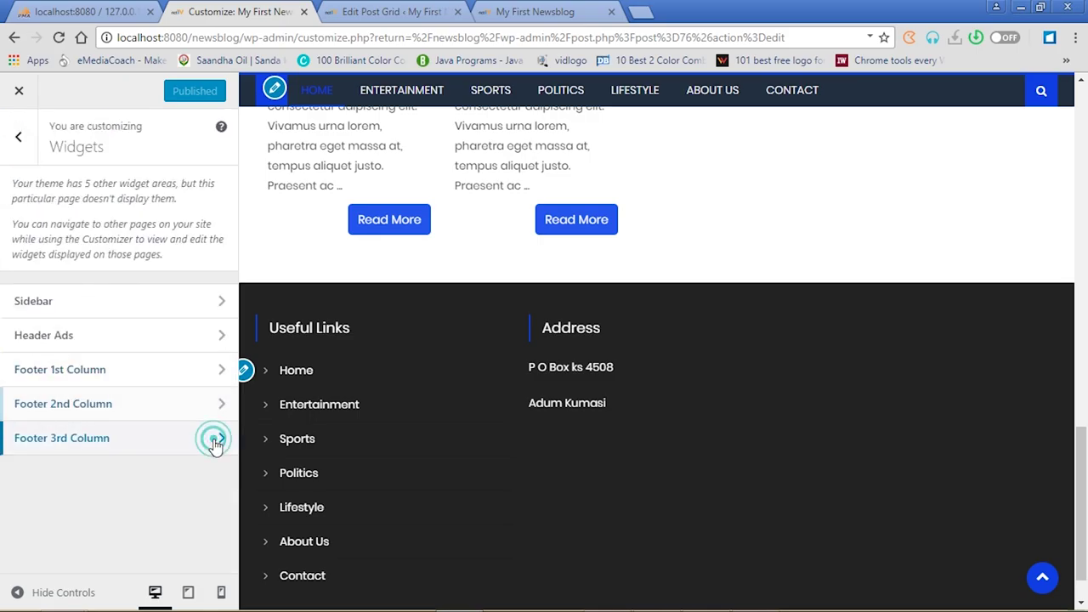
pyautogui.click(168, 259)
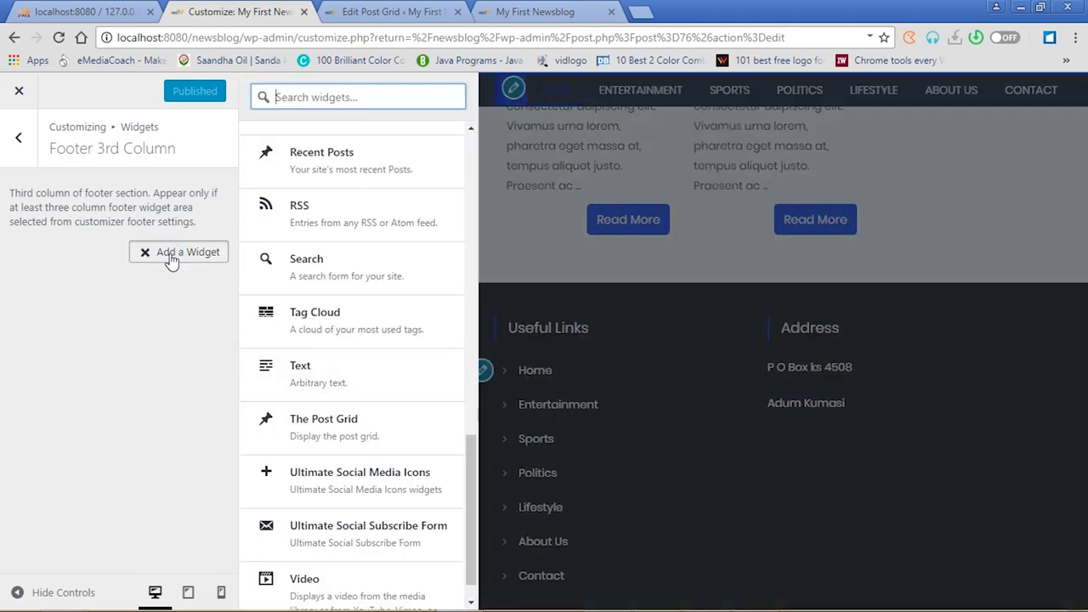
pyautogui.moveTo(475, 470); pyautogui.dragTo(469, 373)
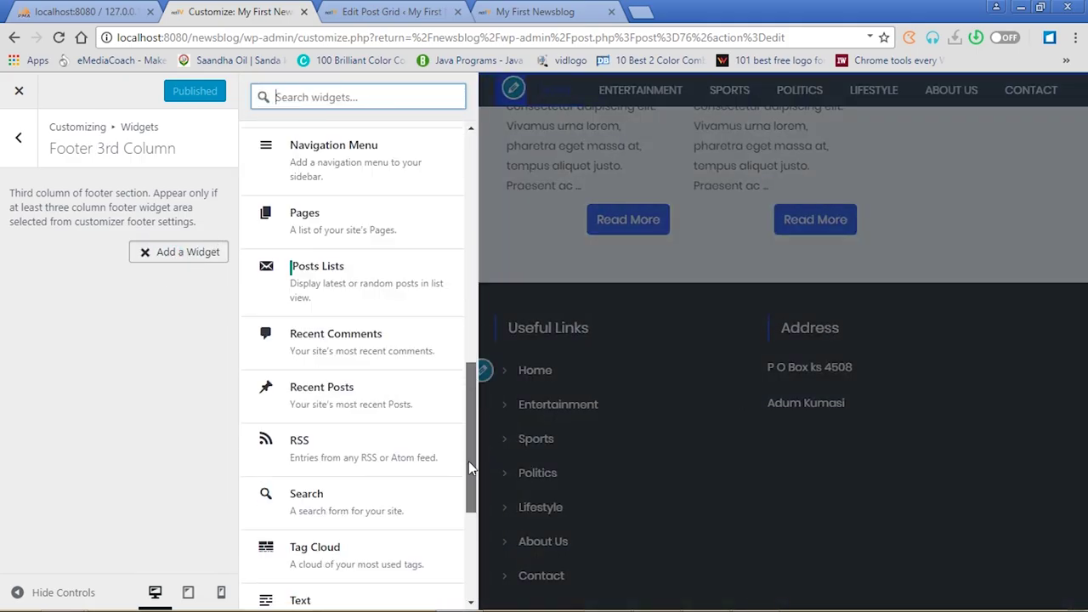
pyautogui.scroll(-3, 470, 466)
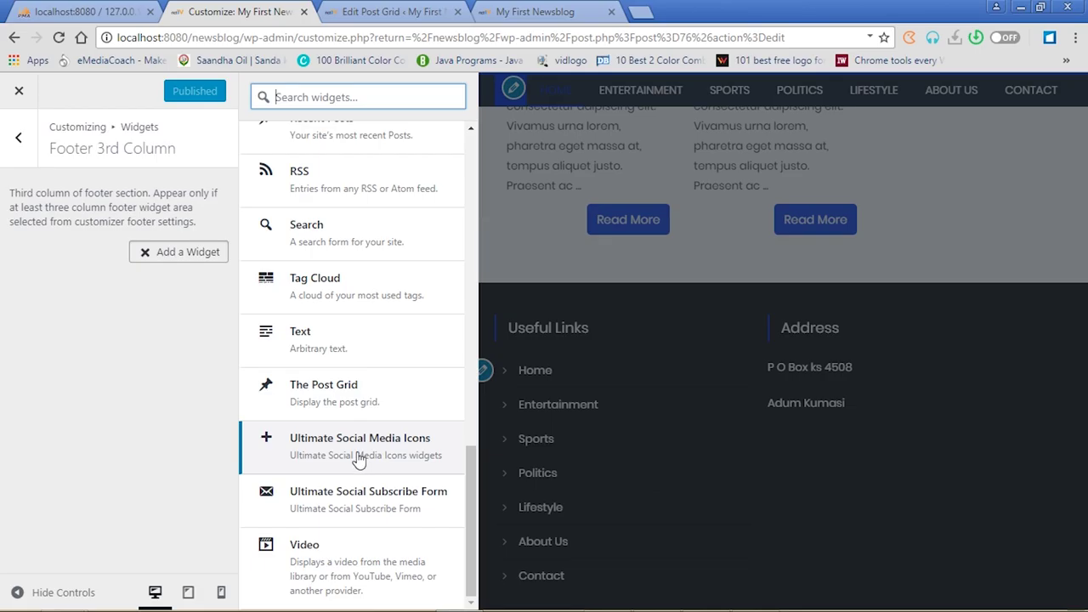
pyautogui.click(356, 449)
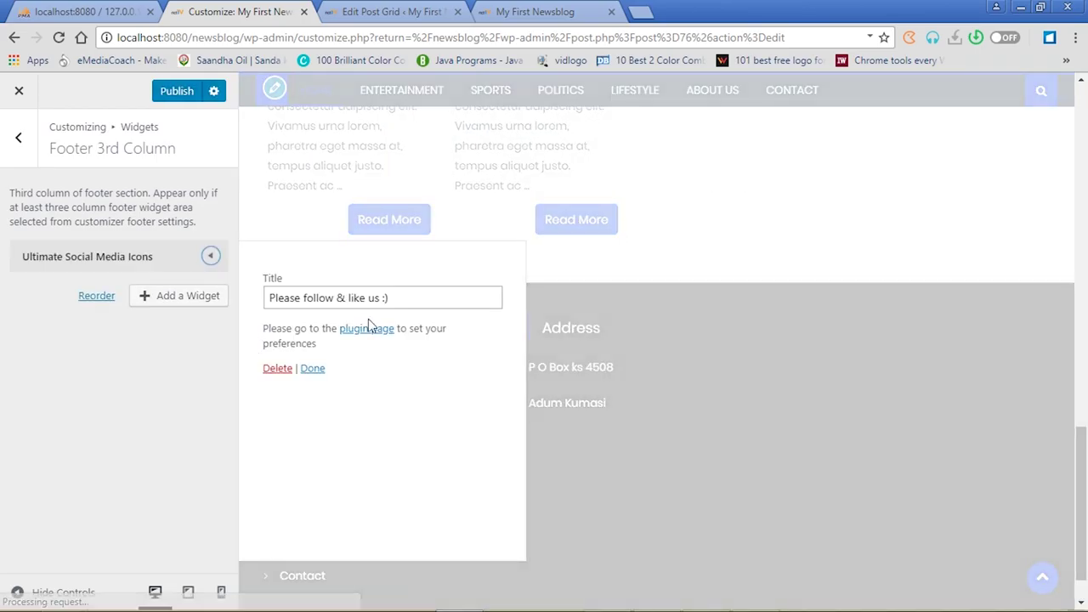
pyautogui.click(313, 369)
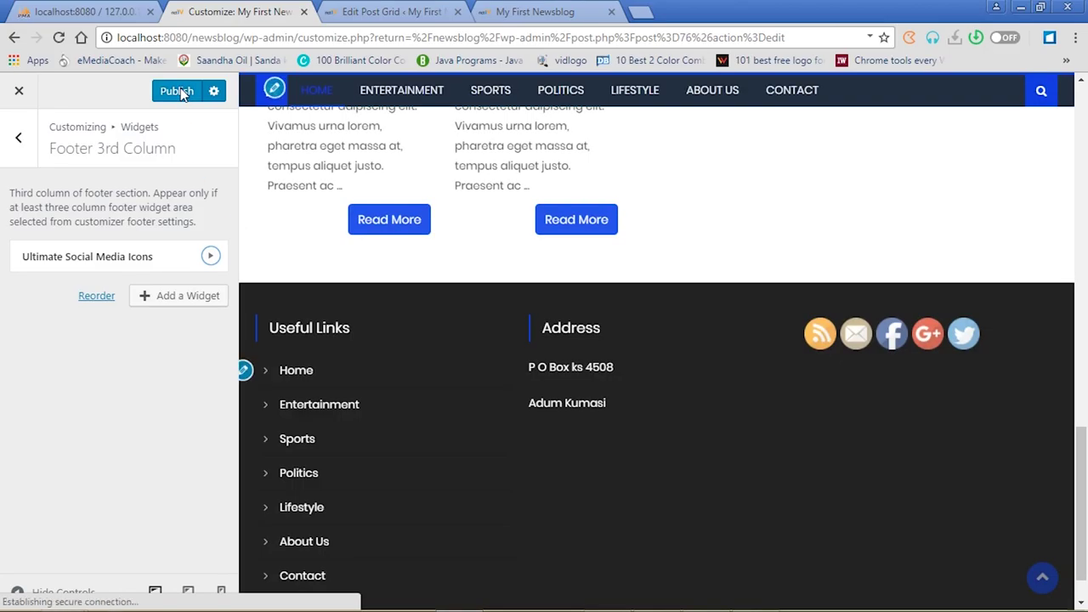
pyautogui.click(178, 91)
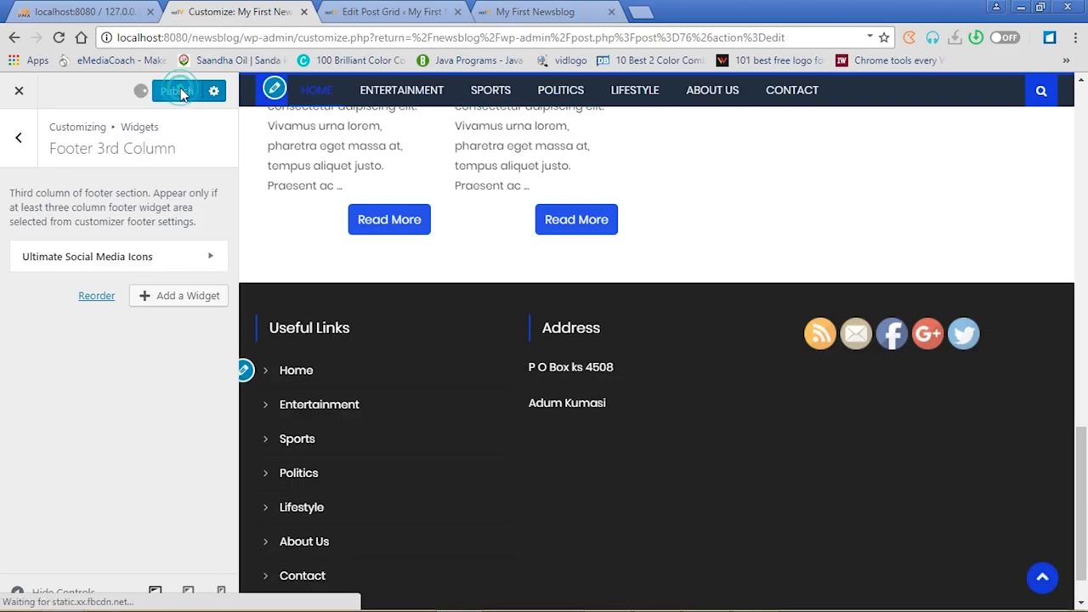
# Reload the live site to check the five social icons beside Address, then return to the widget areas list
pyautogui.click(541, 13)
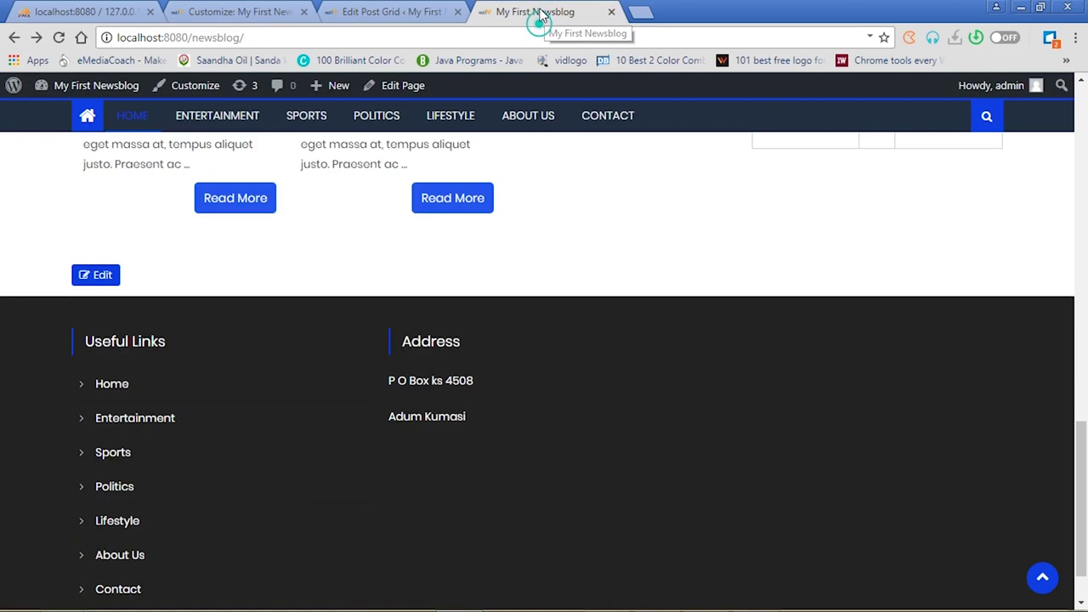
pyautogui.click(60, 38)
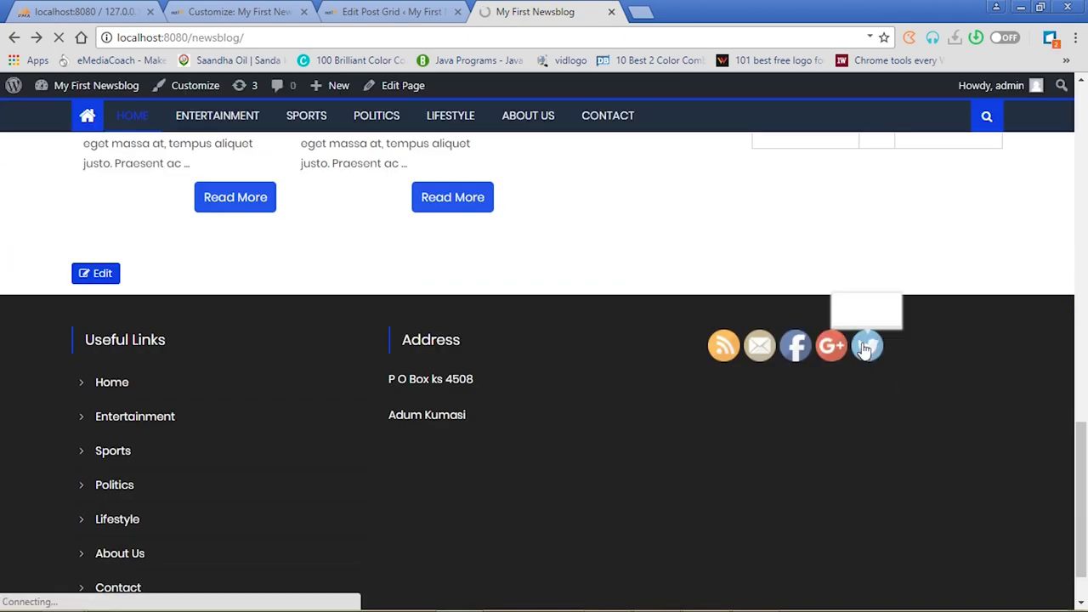
pyautogui.moveTo(828, 353)
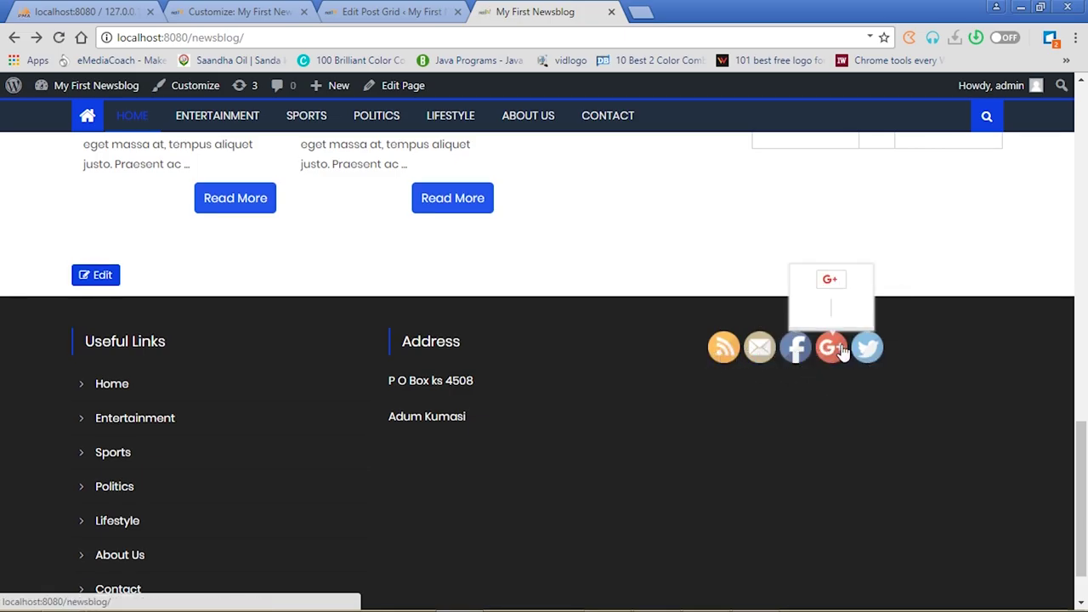
pyautogui.scroll(-2, 1083, 455)
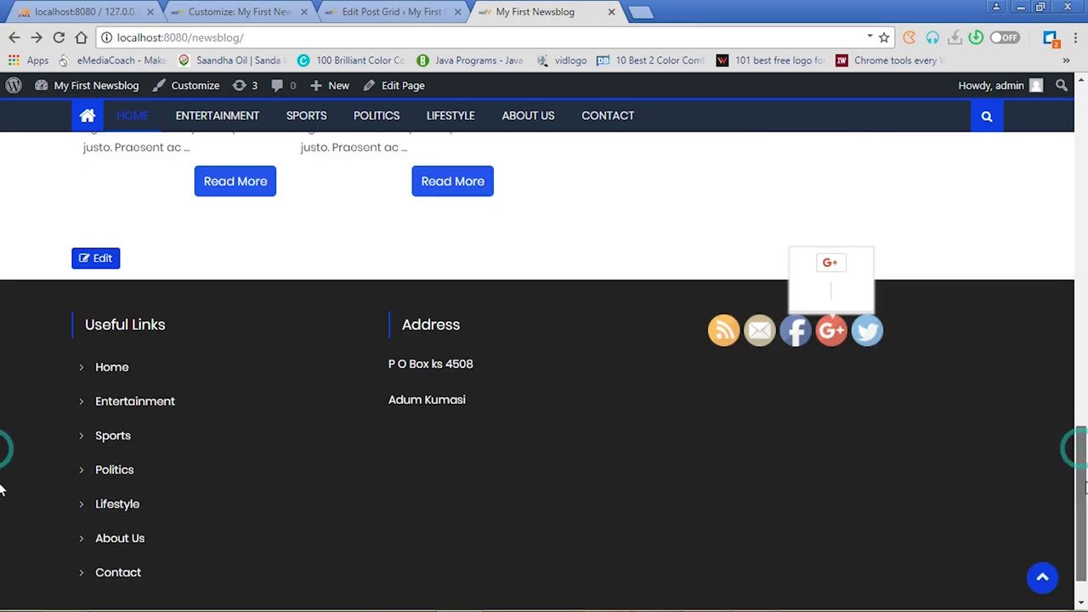
pyautogui.scroll(5, 2, 489)
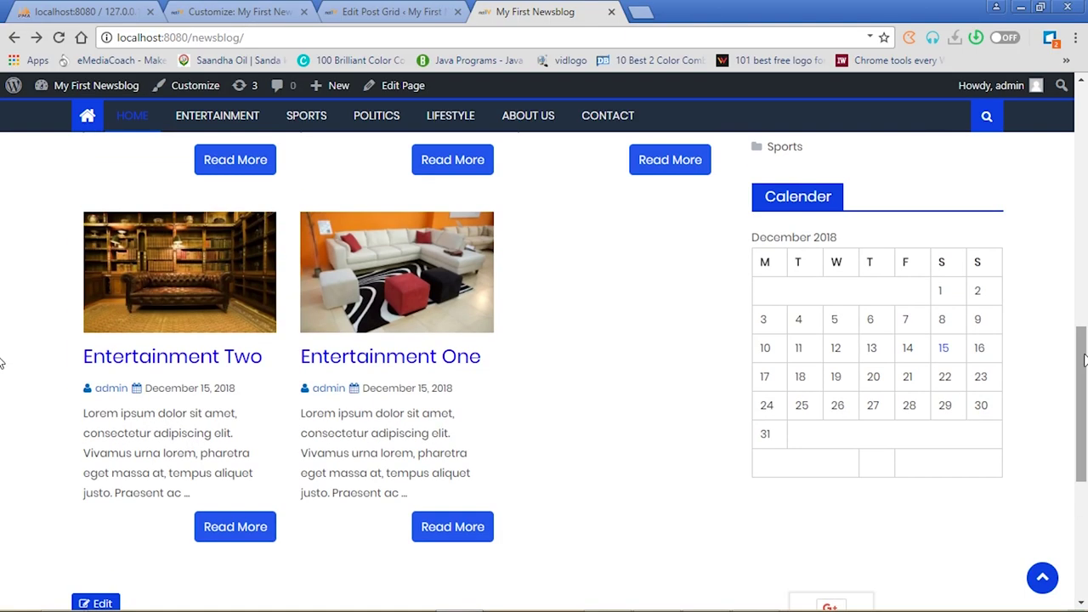
pyautogui.click(374, 9)
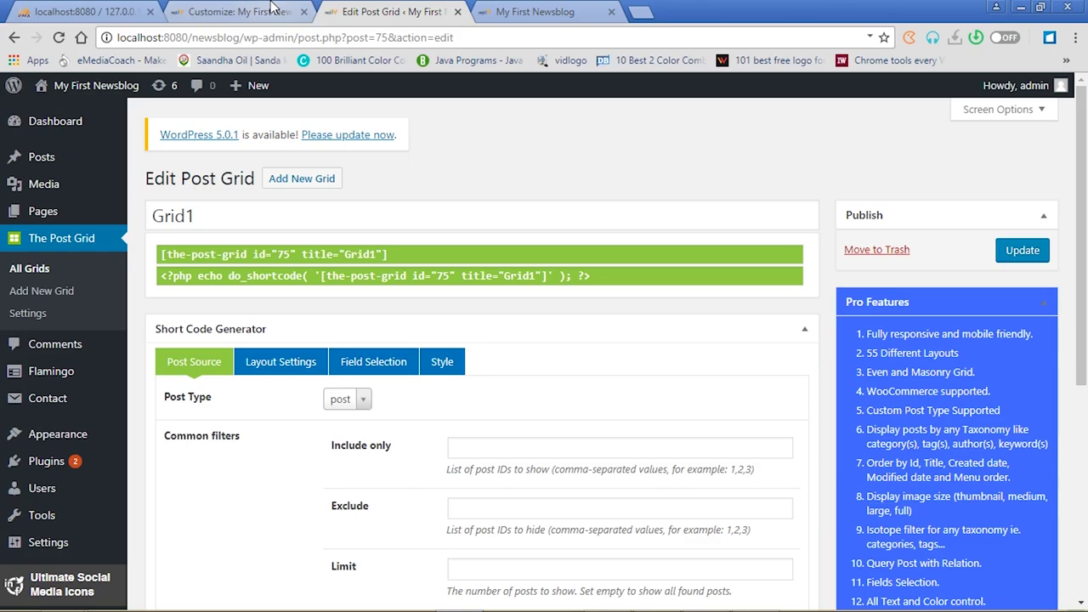
pyautogui.click(243, 12)
pyautogui.click(19, 140)
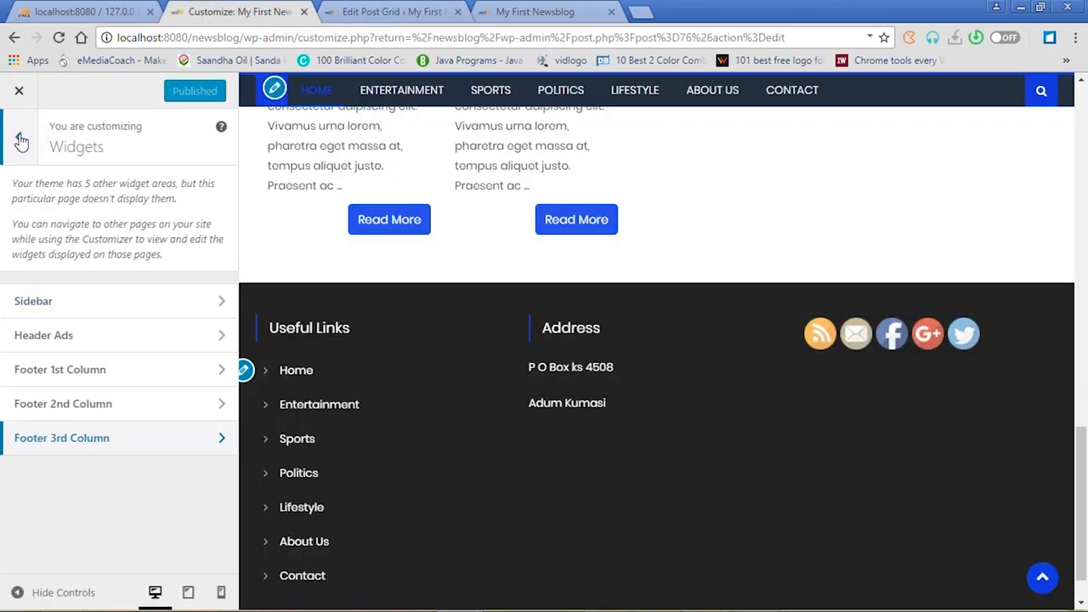
# Browse Design Settings' Post Settings and Website Skin, then open Additional Settings
pyautogui.click(19, 137)
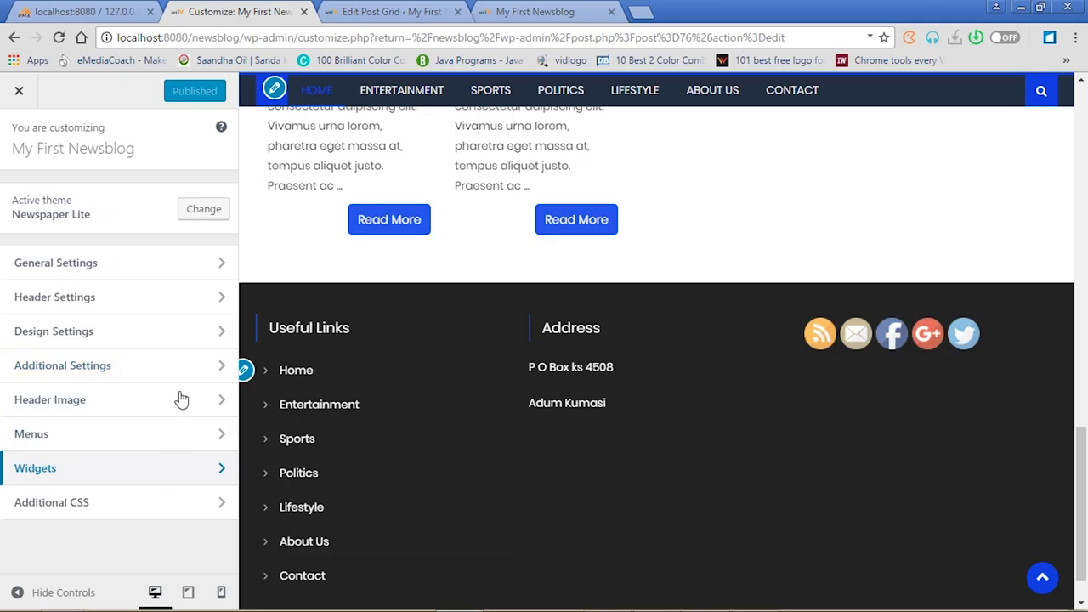
pyautogui.click(211, 343)
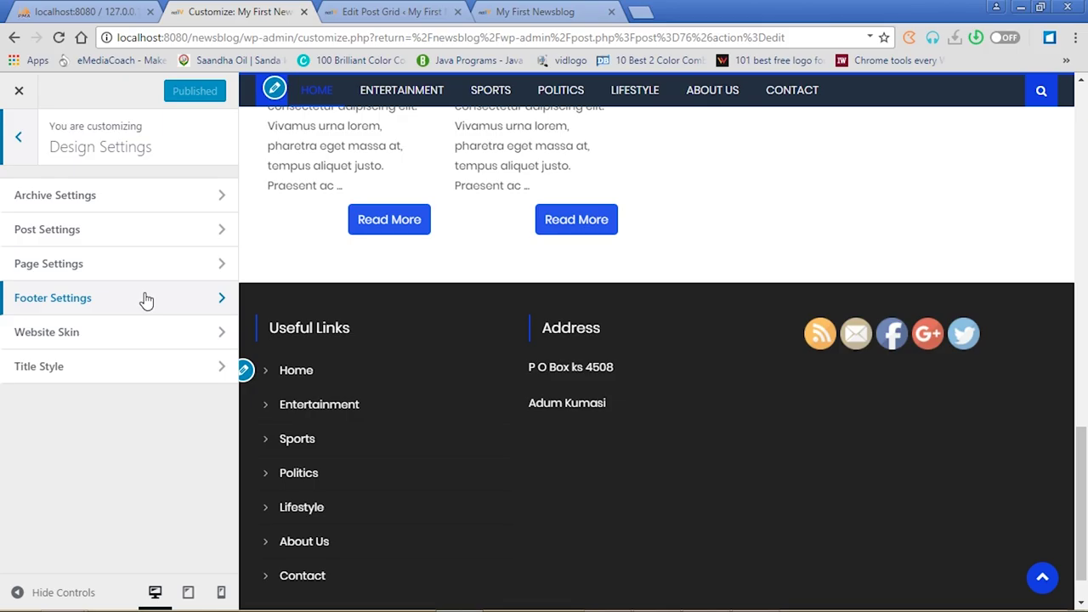
pyautogui.click(211, 229)
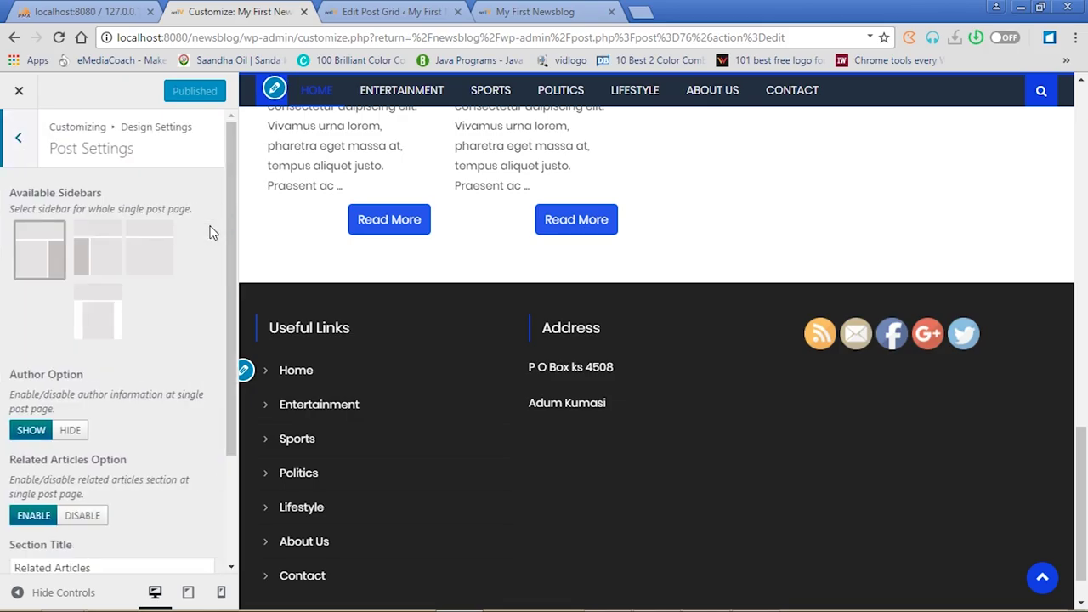
pyautogui.click(21, 141)
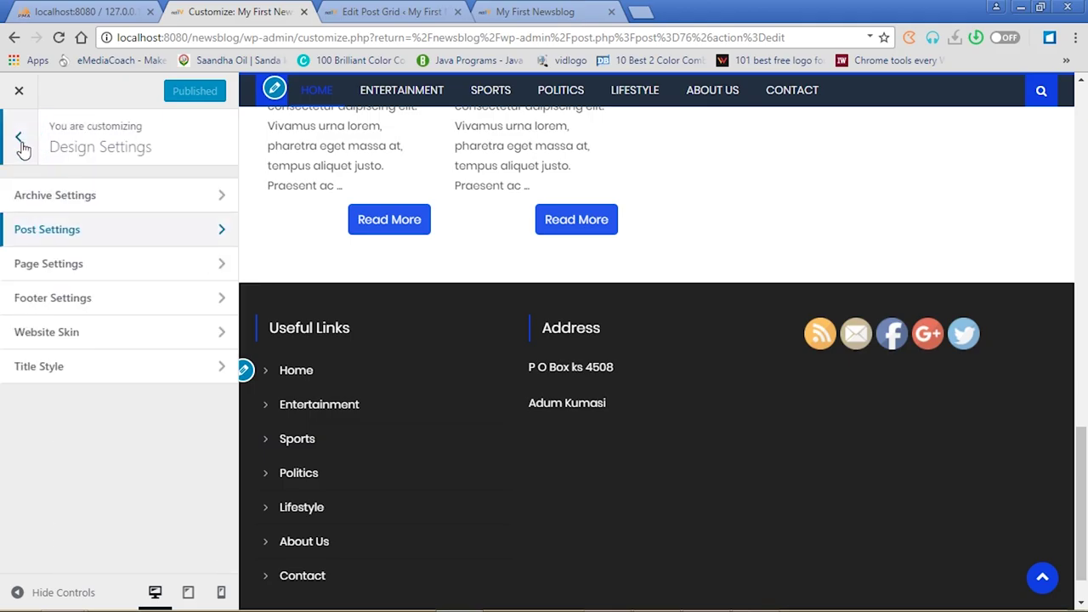
pyautogui.click(146, 335)
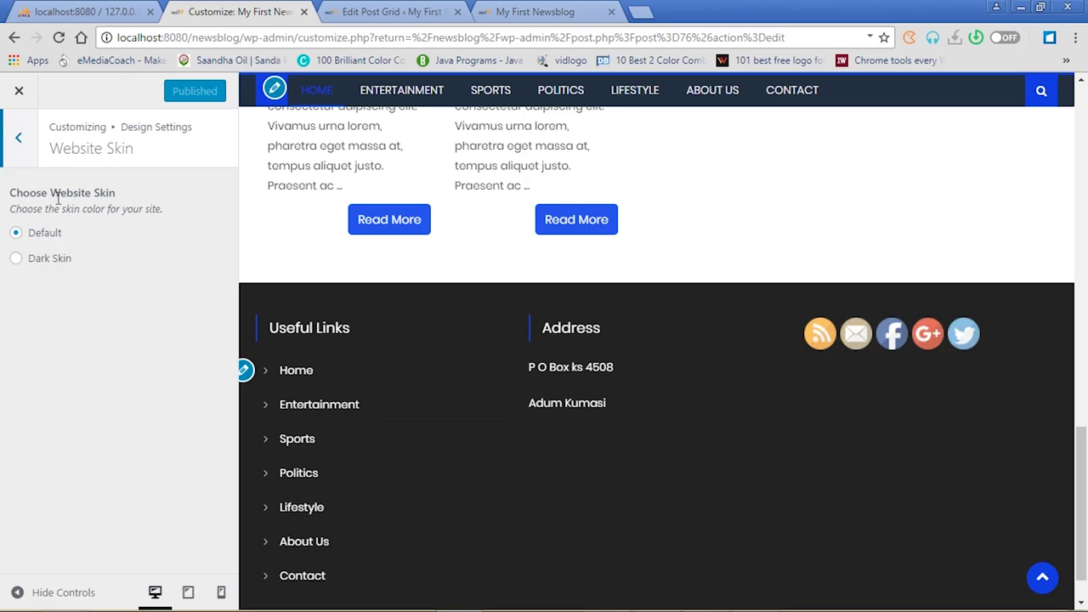
pyautogui.click(20, 143)
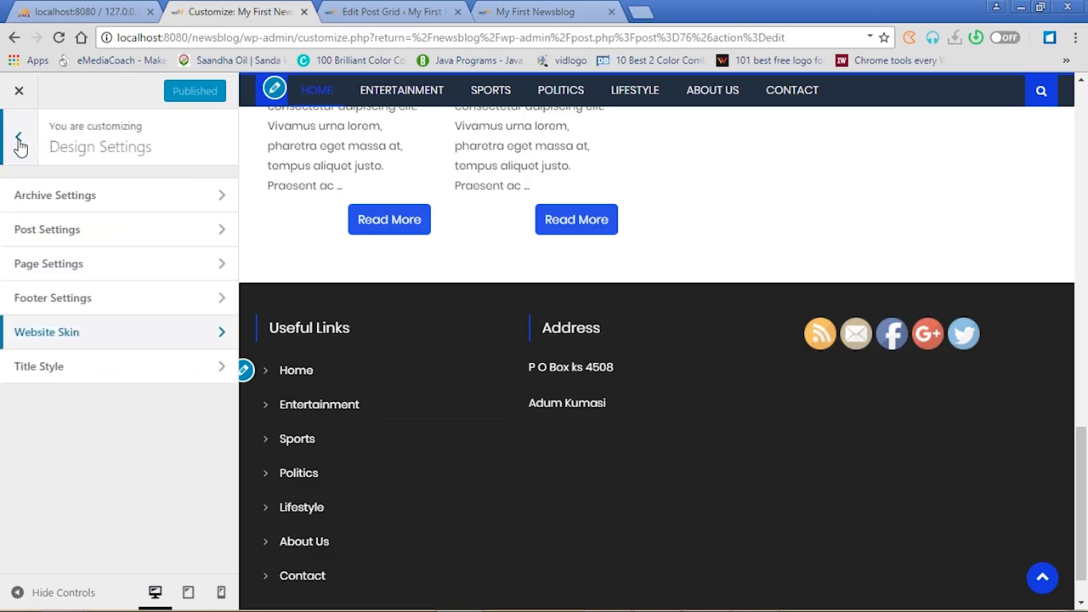
pyautogui.click(21, 143)
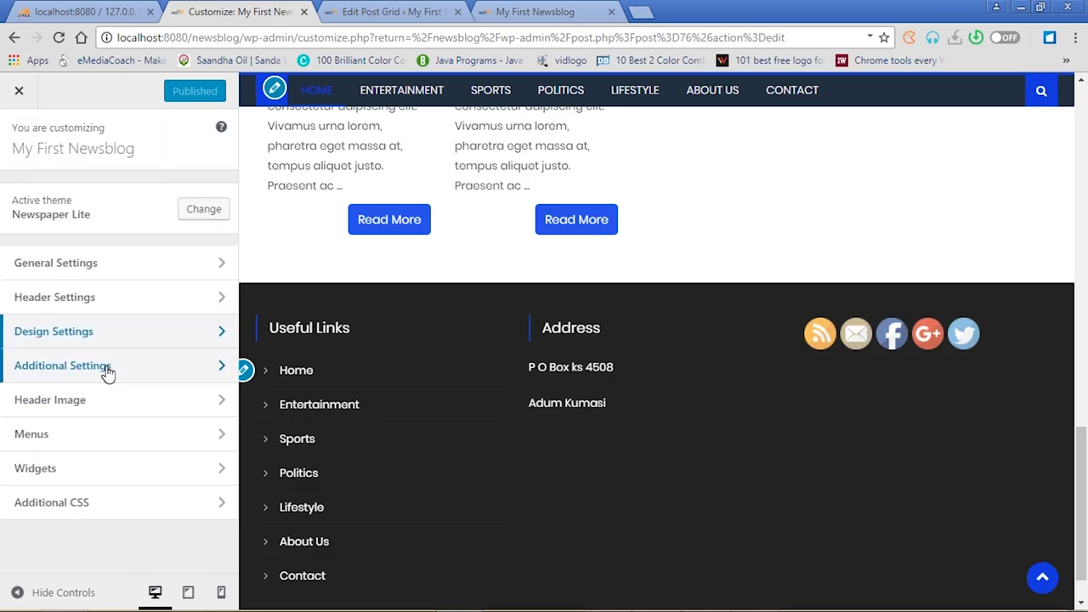
pyautogui.click(188, 374)
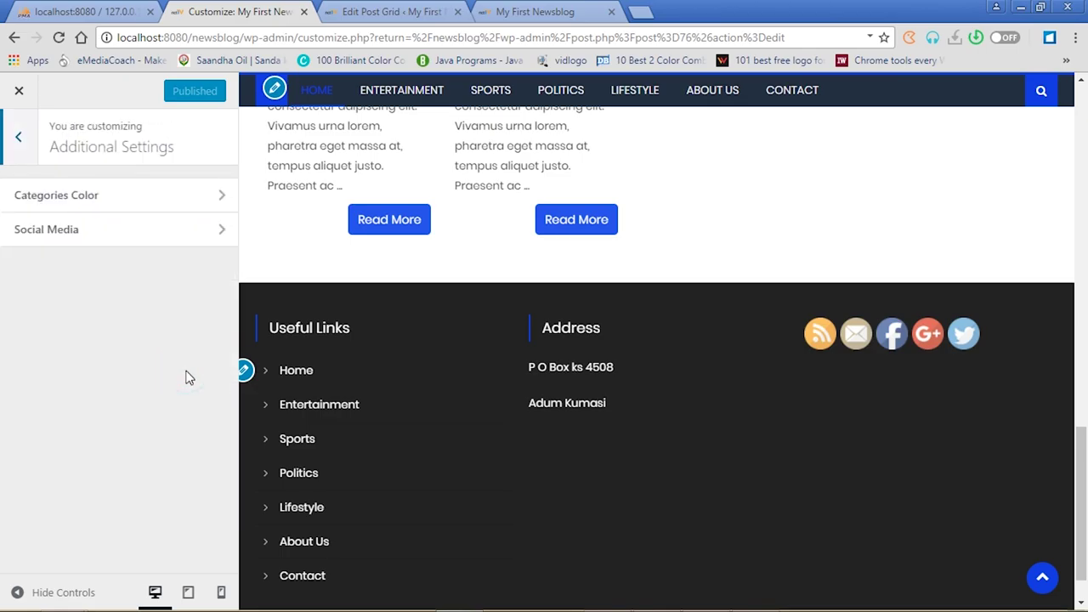
pyautogui.click(135, 232)
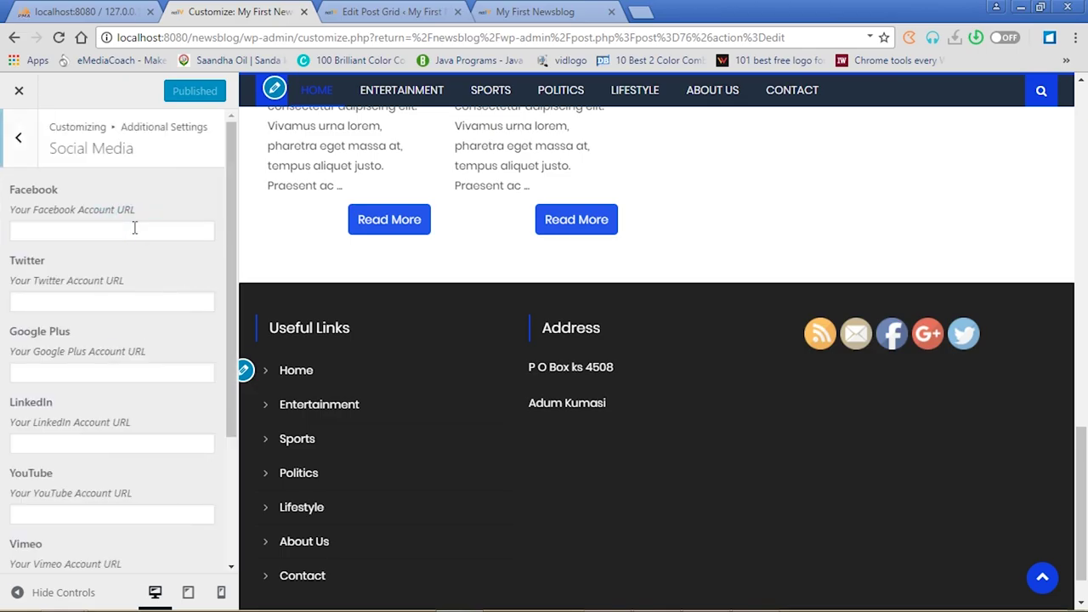
pyautogui.click(119, 232)
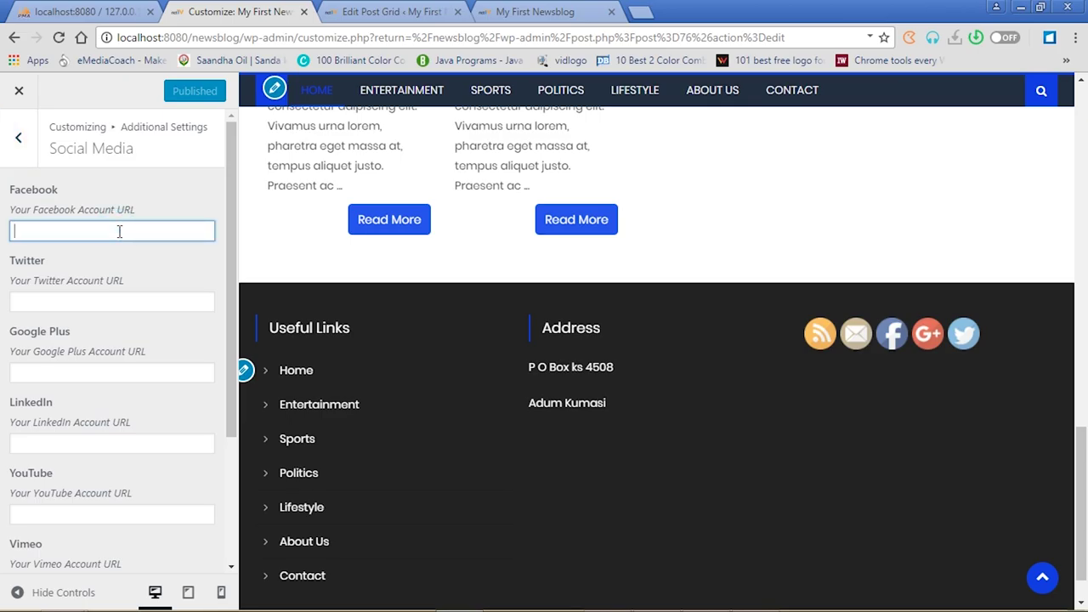
pyautogui.write('www.facebook.com')
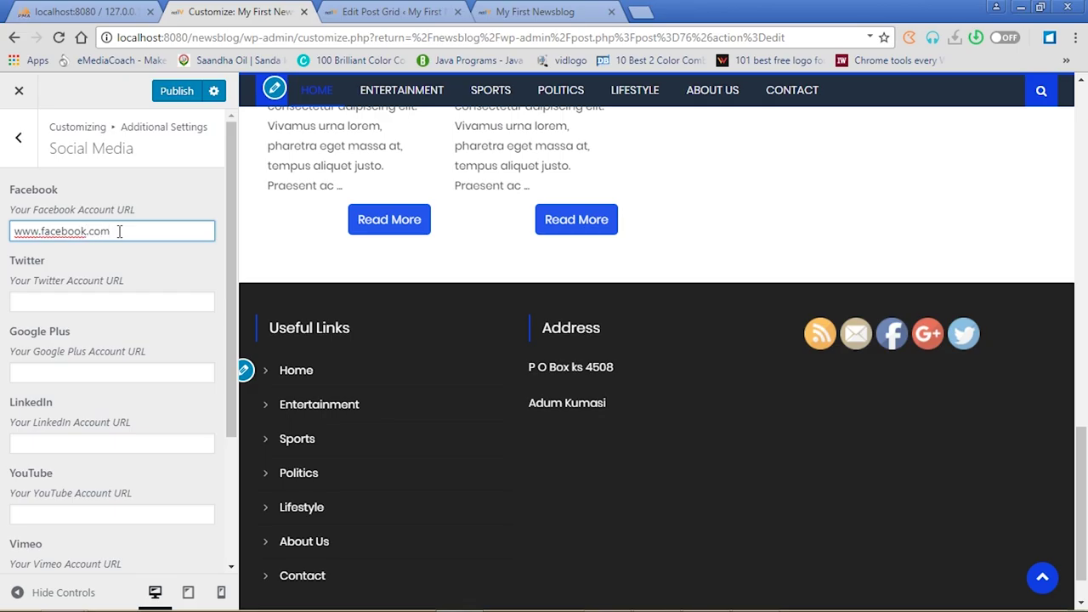
pyautogui.click(88, 301)
pyautogui.write('www.twitter.com')
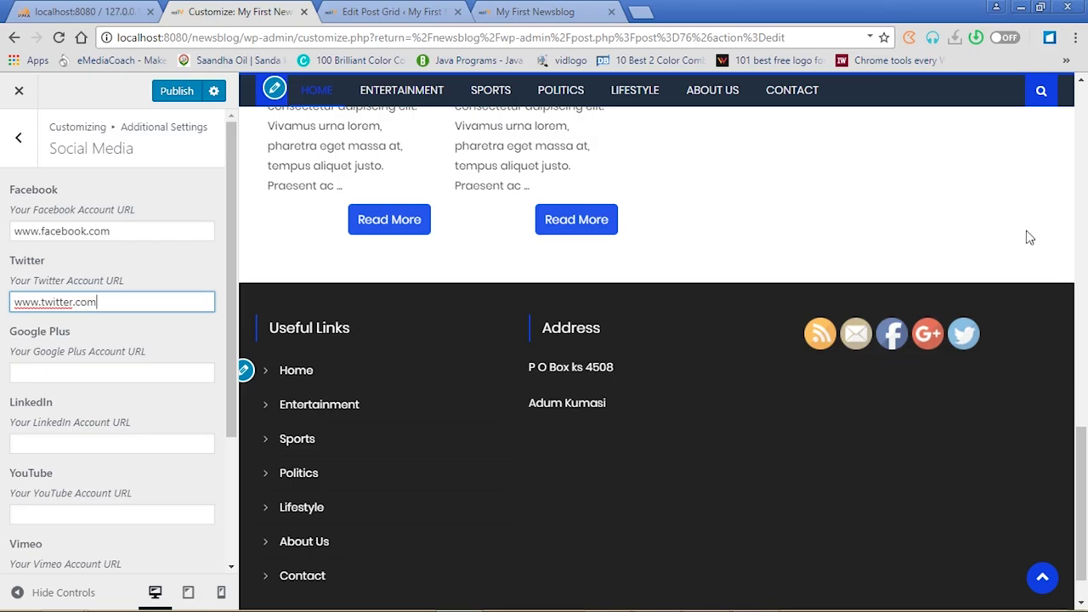
pyautogui.moveTo(1081, 444); pyautogui.dragTo(1087, 125)
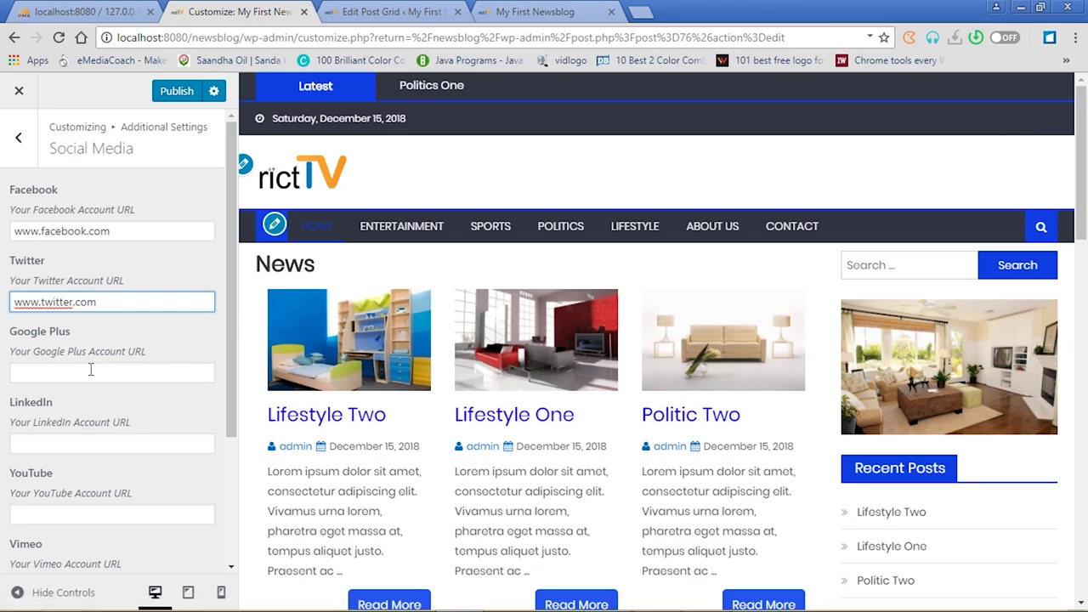
pyautogui.click(73, 442)
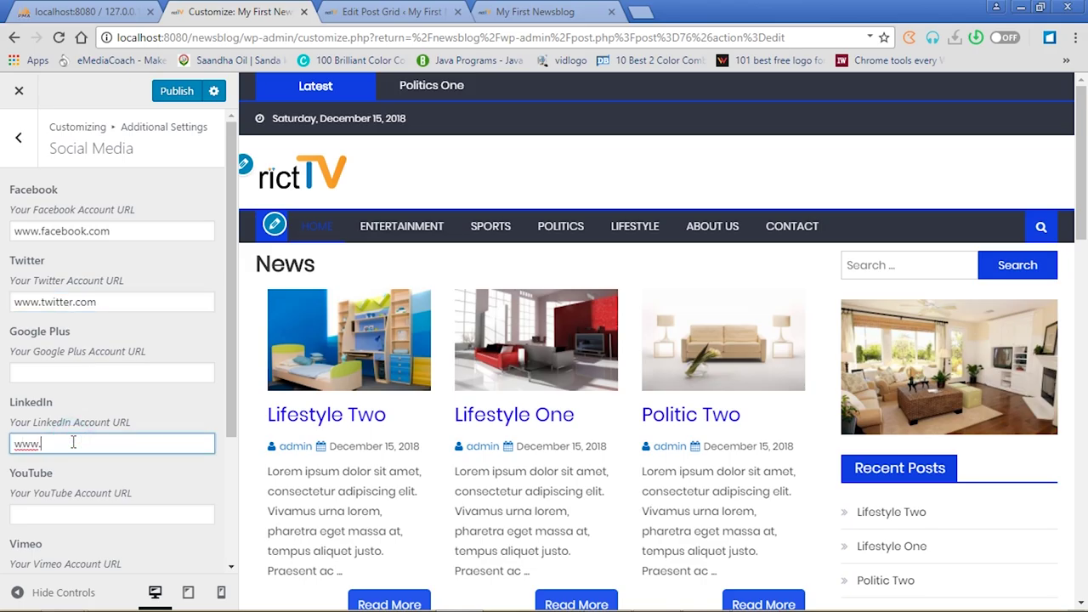
pyautogui.click(174, 95)
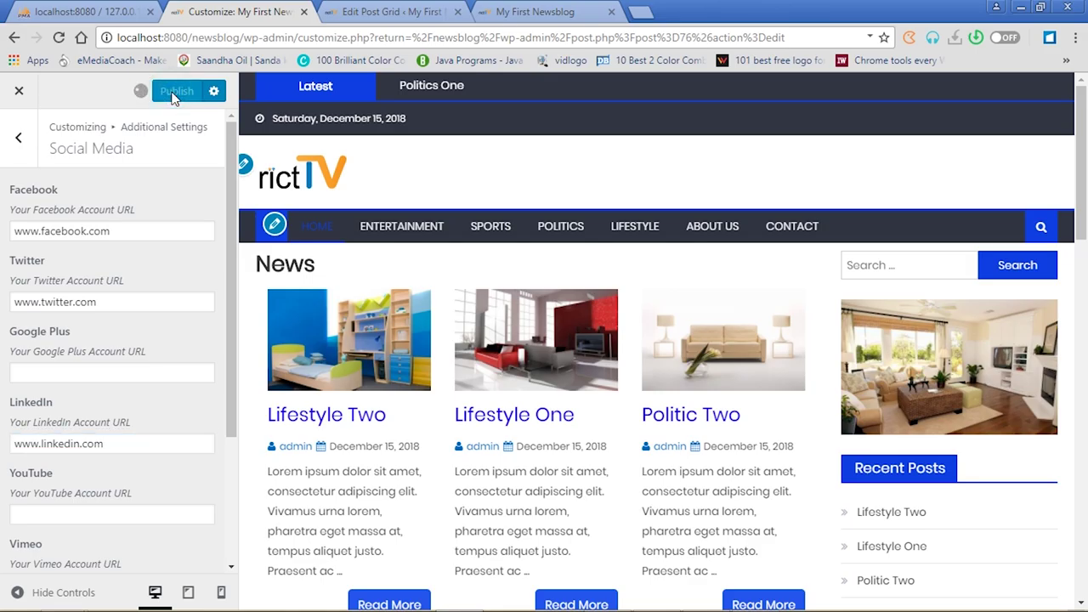
# Reload the live blog and bring its header into view to check the social icons
pyautogui.click(547, 15)
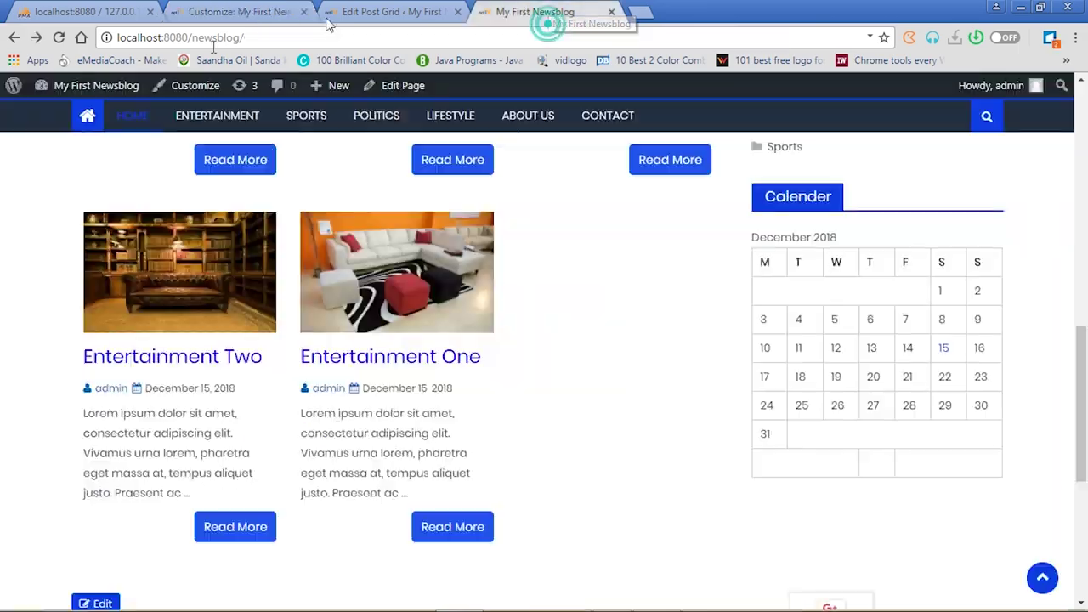
pyautogui.click(59, 38)
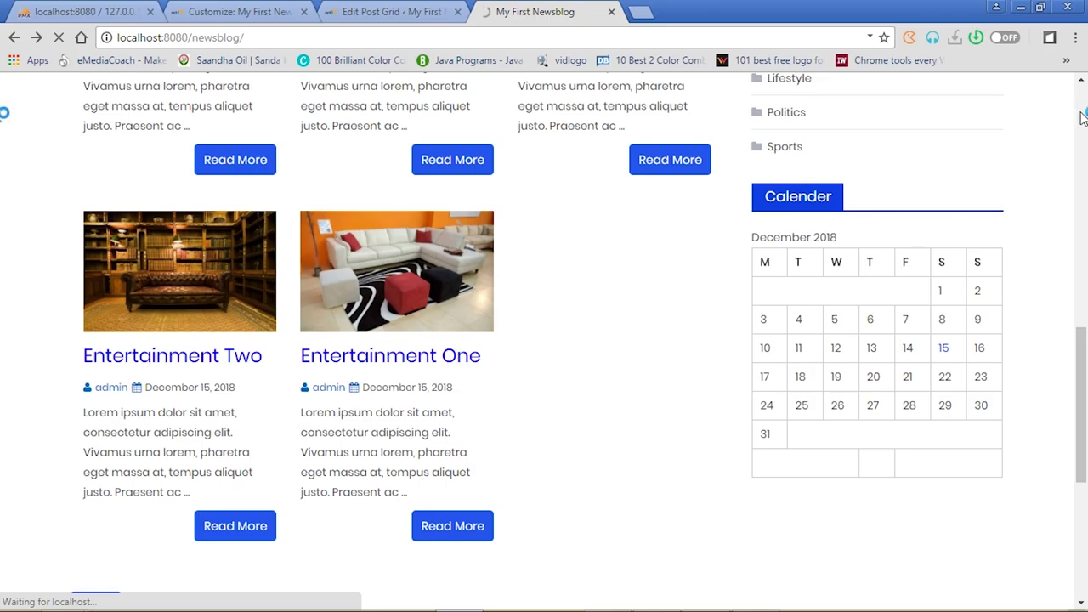
pyautogui.click(1083, 118)
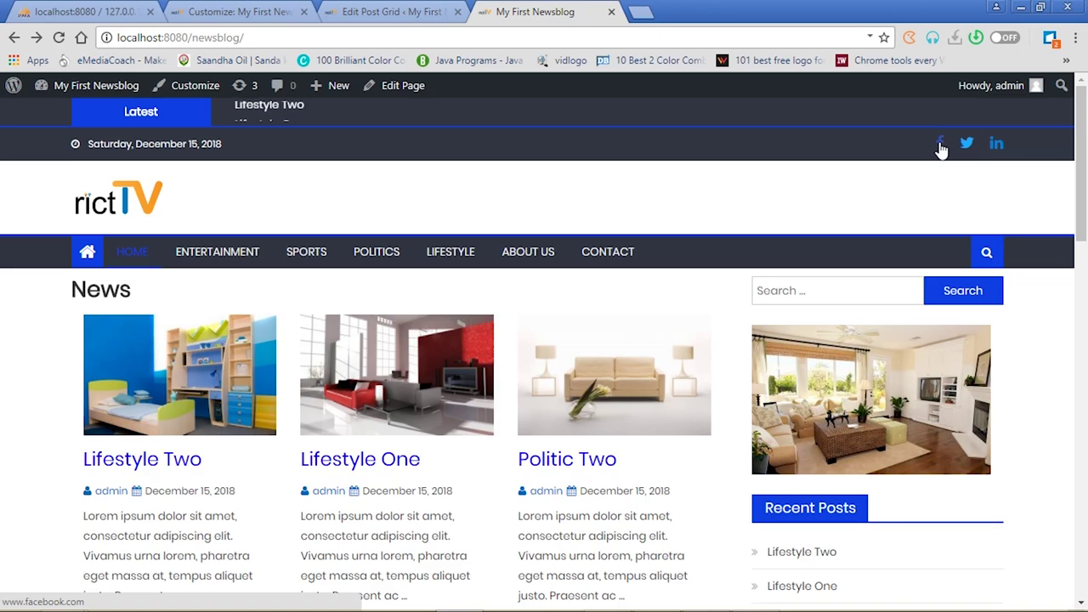
# Append a profile name to the Facebook URL, publish it, and reload the blog
pyautogui.click(378, 12)
pyautogui.click(290, 8)
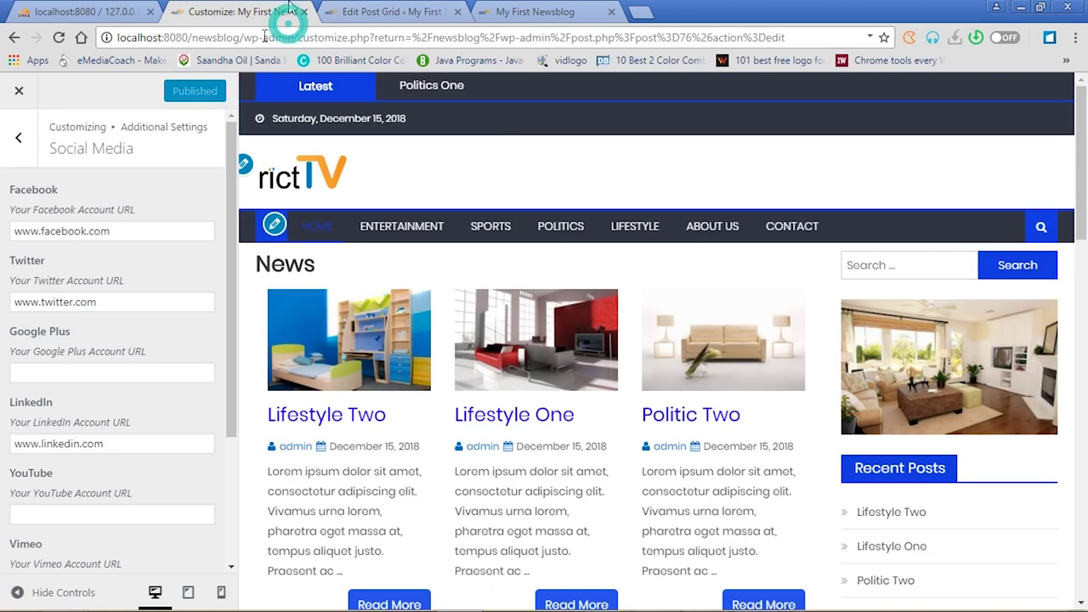
pyautogui.click(121, 231)
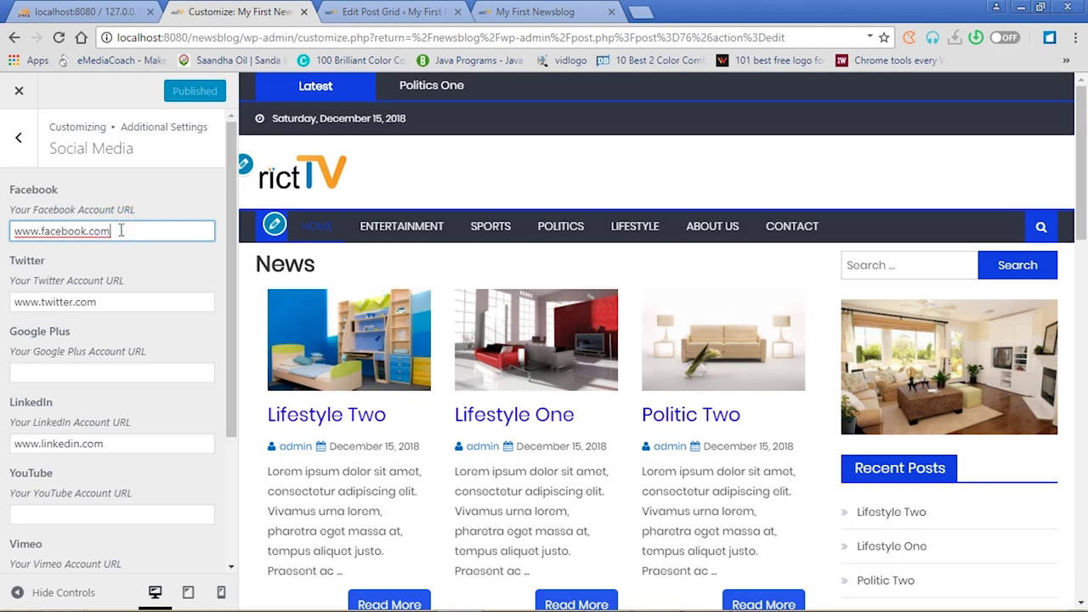
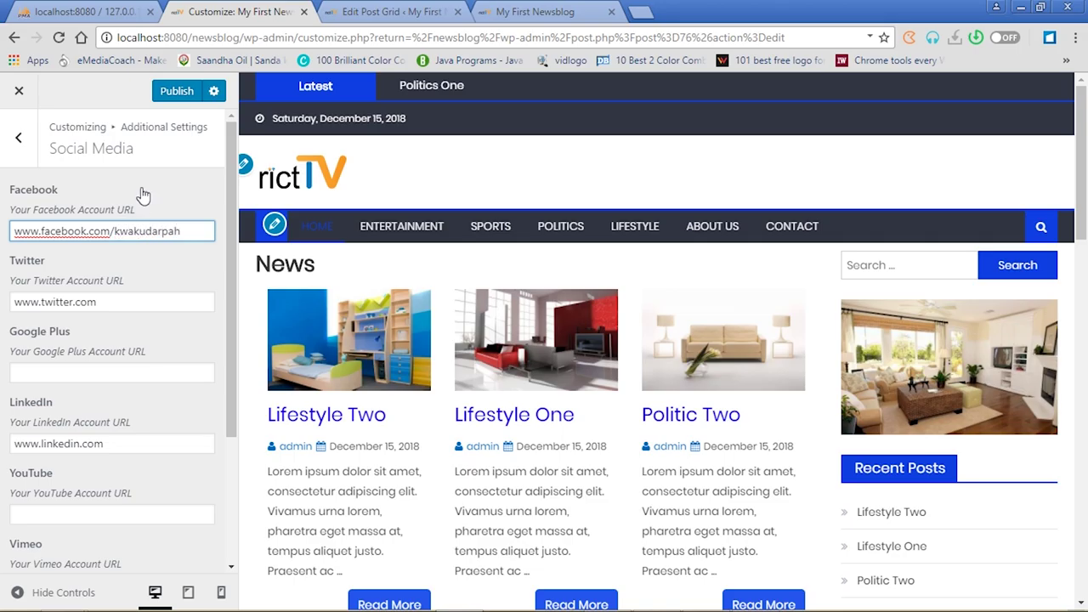
pyautogui.click(176, 100)
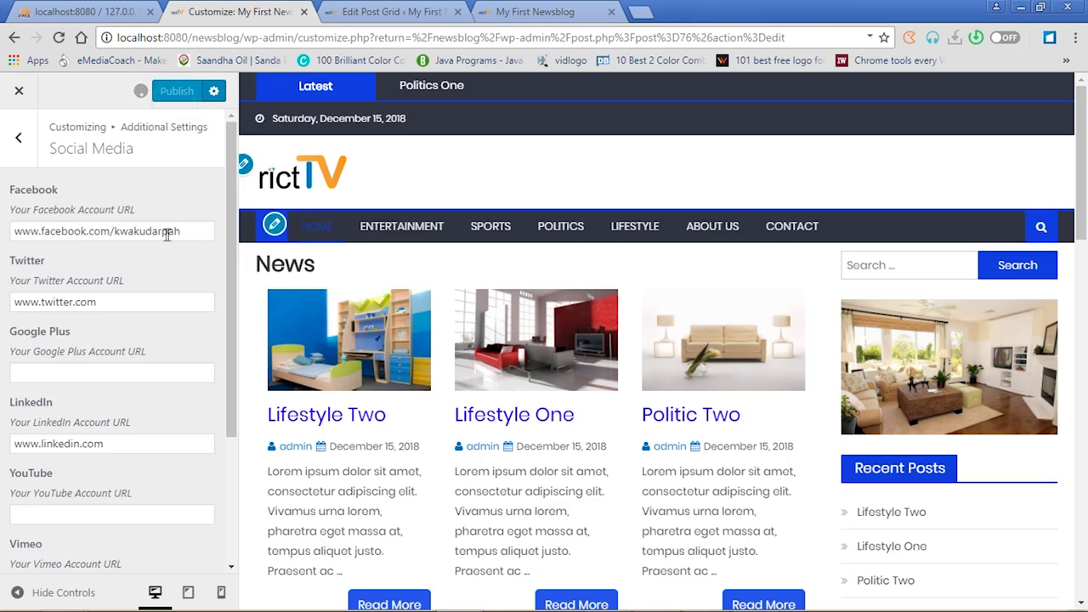
pyautogui.click(545, 11)
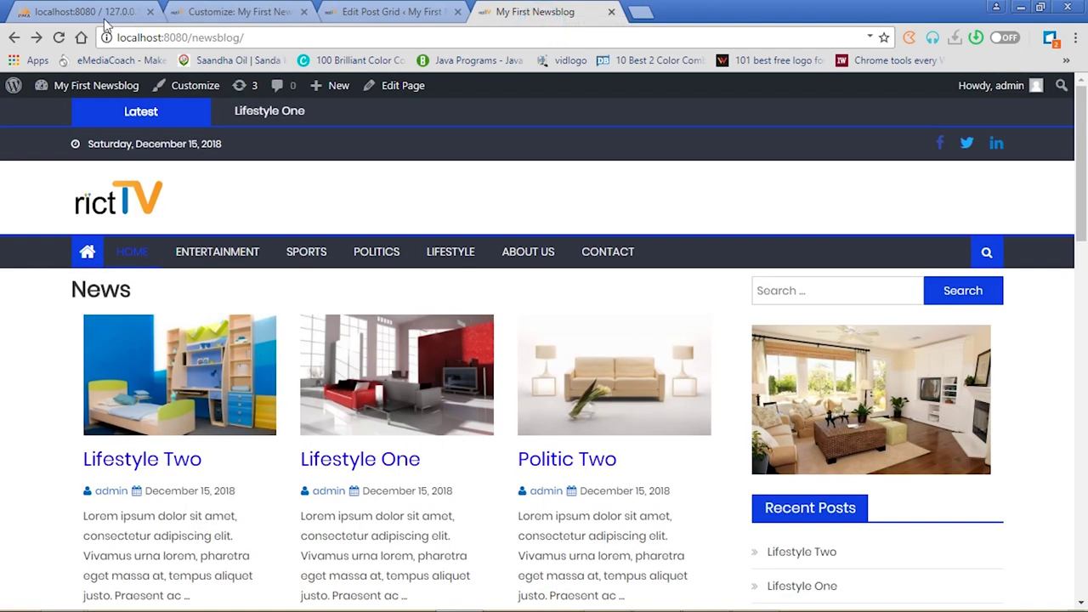
pyautogui.click(60, 39)
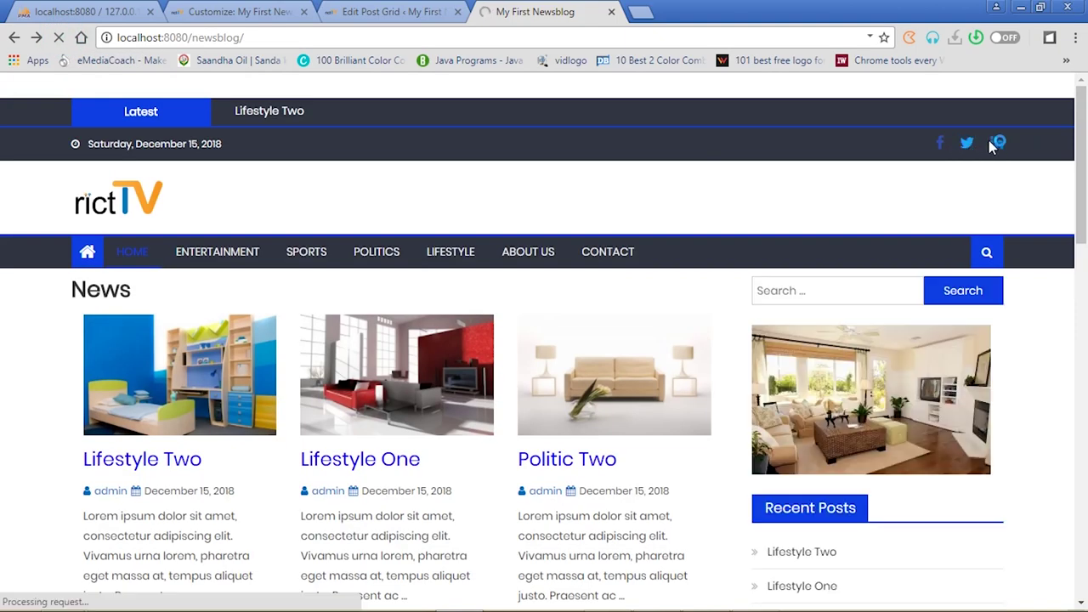
# Copy the Facebook page address reached from the blog's icon and select the Customizer's Facebook URL text
pyautogui.click(942, 146)
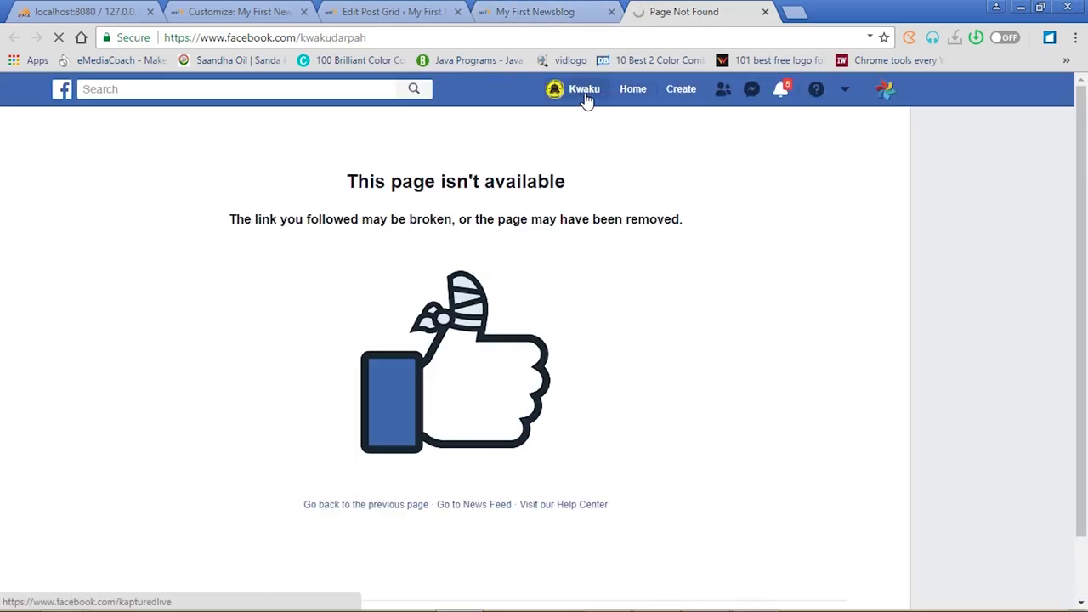
pyautogui.click(415, 36)
pyautogui.hotkey('ctrl', 'c')
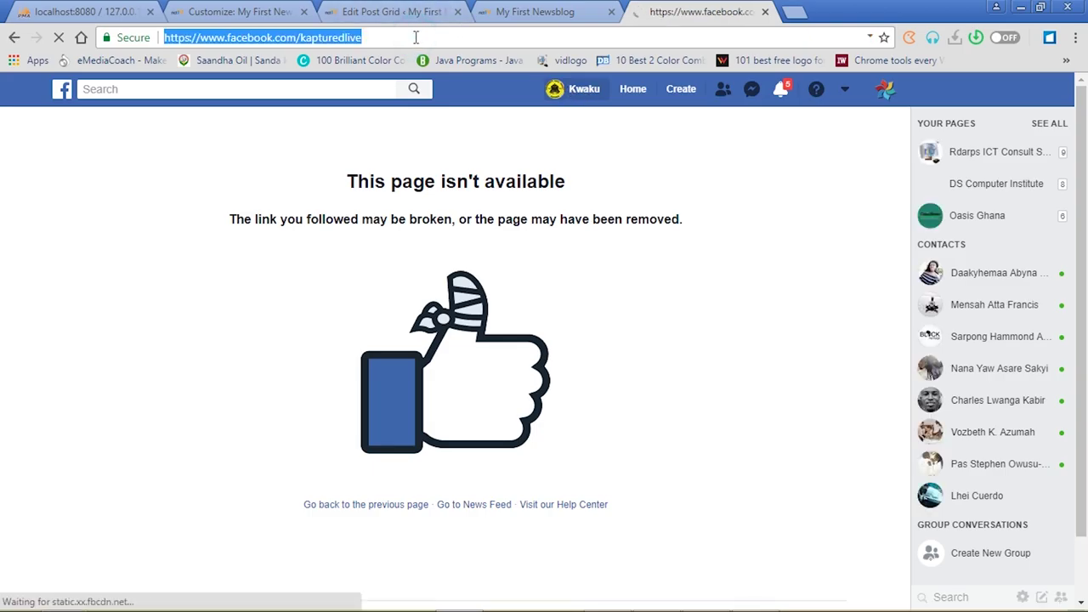
pyautogui.click(527, 10)
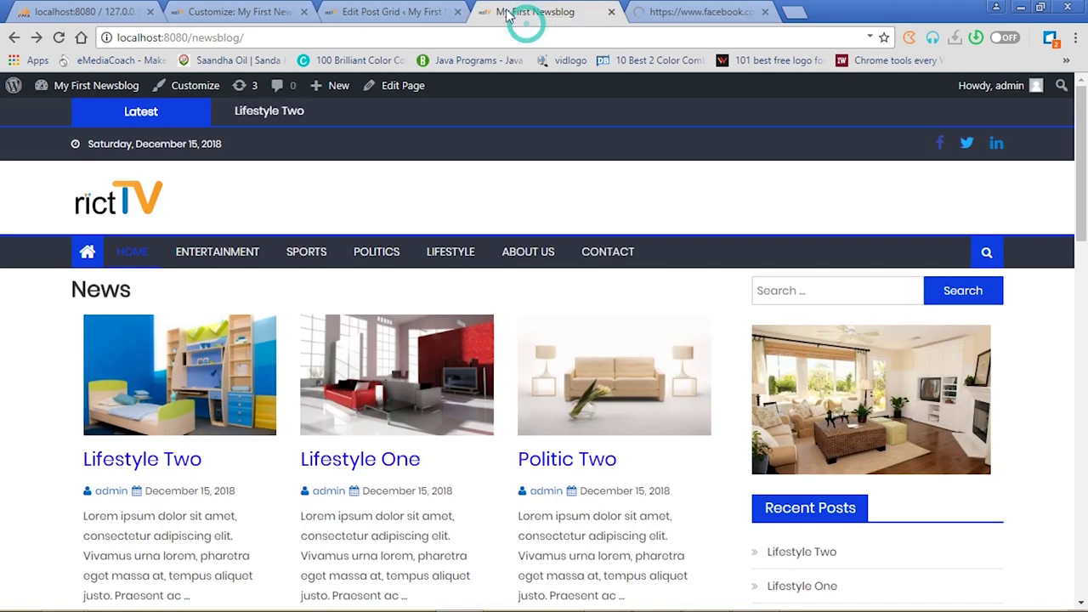
pyautogui.click(371, 7)
pyautogui.click(265, 11)
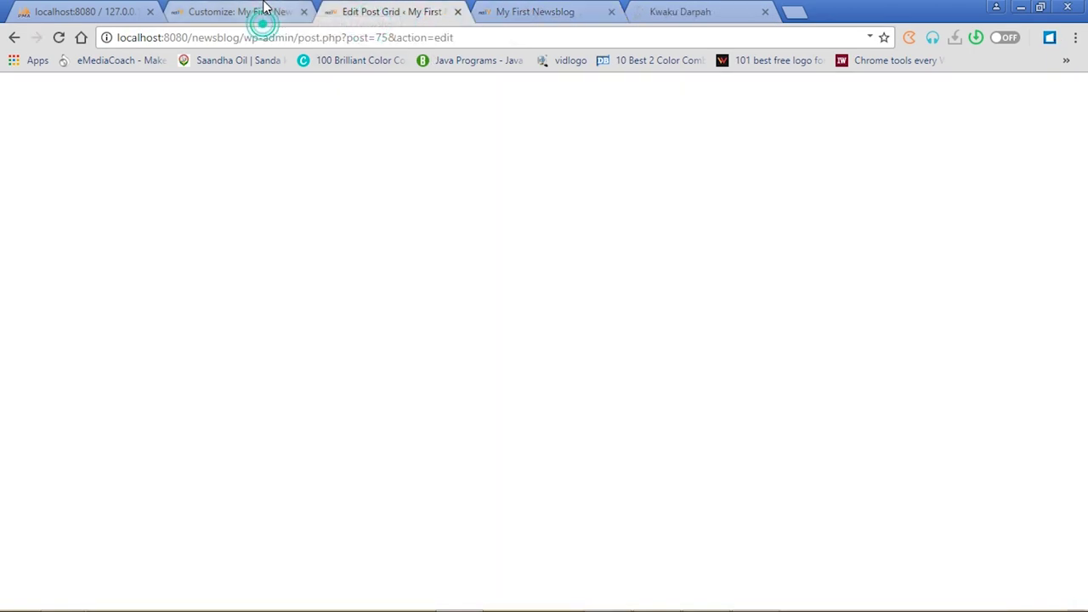
pyautogui.moveTo(183, 229); pyautogui.dragTo(3, 231)
# Paste the copied address as the Facebook URL, publish, and test the link on the reloaded blog
pyautogui.hotkey('ctrl', 'v')
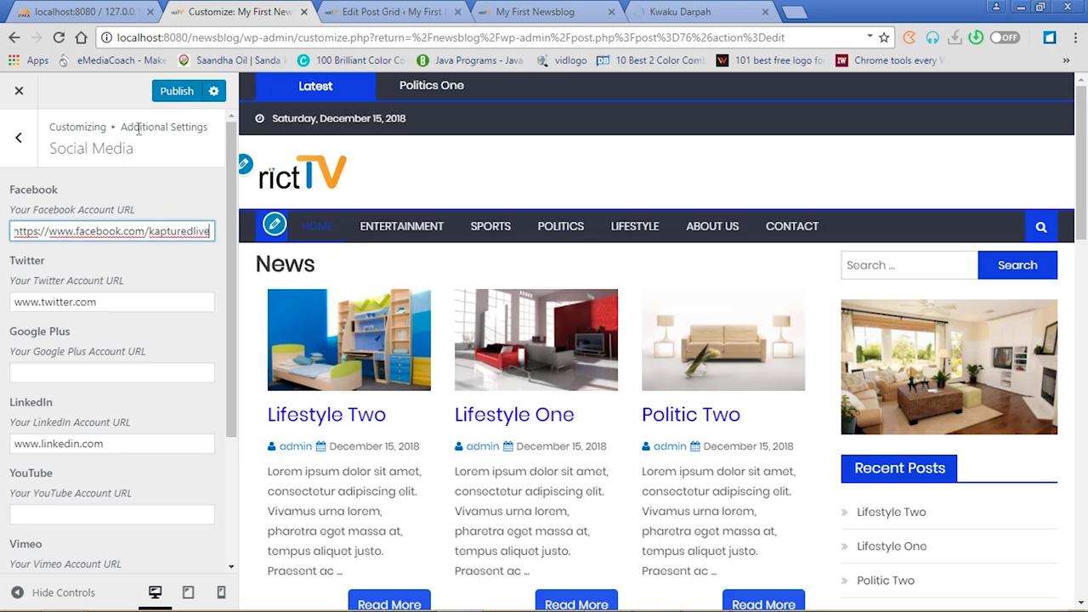
pyautogui.click(176, 90)
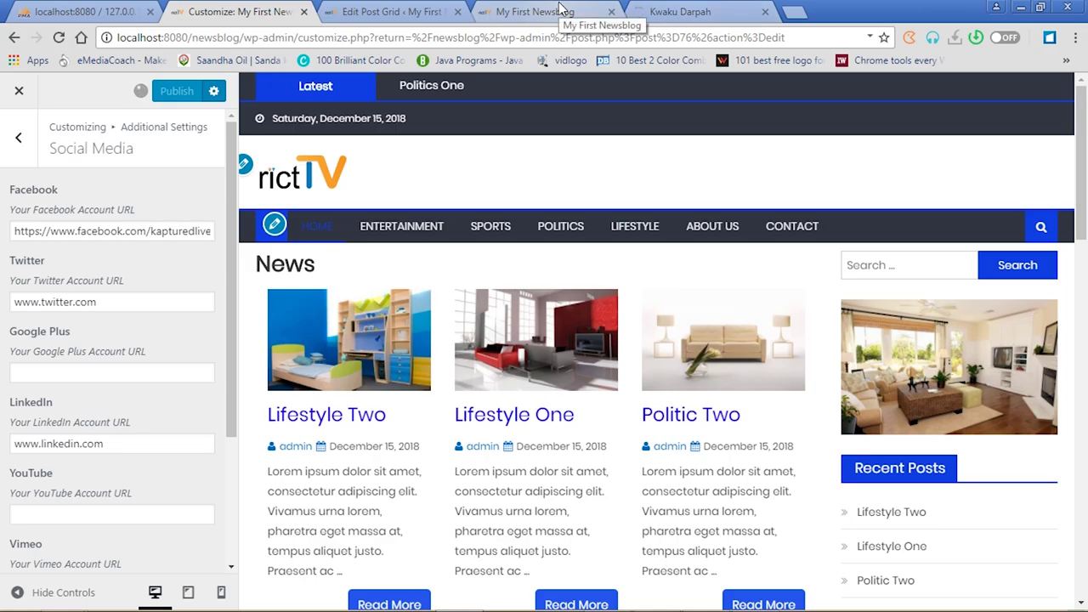
pyautogui.click(766, 11)
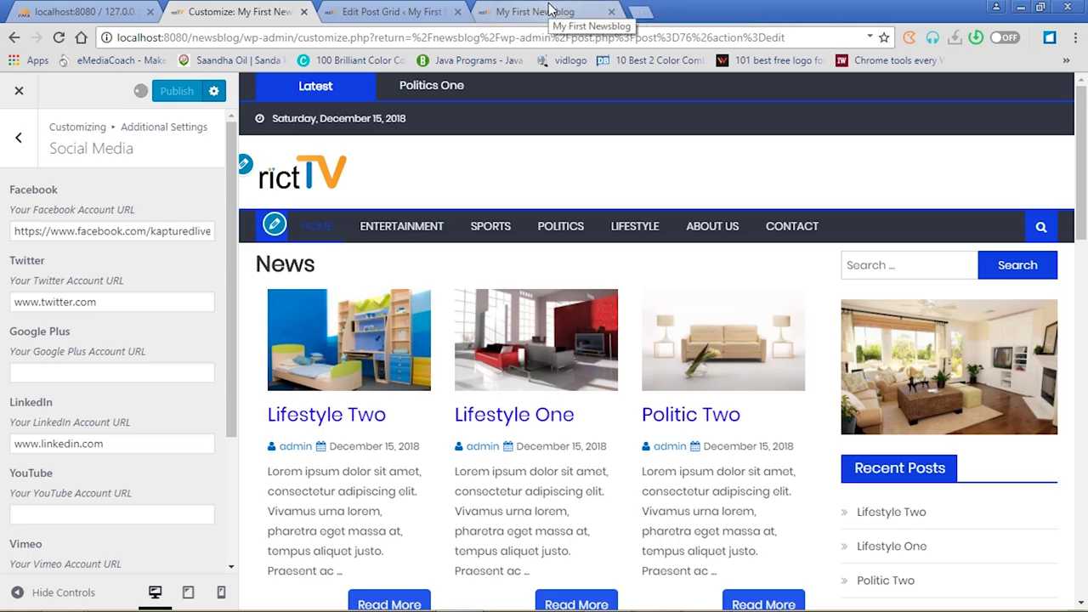
pyautogui.click(548, 10)
pyautogui.click(393, 12)
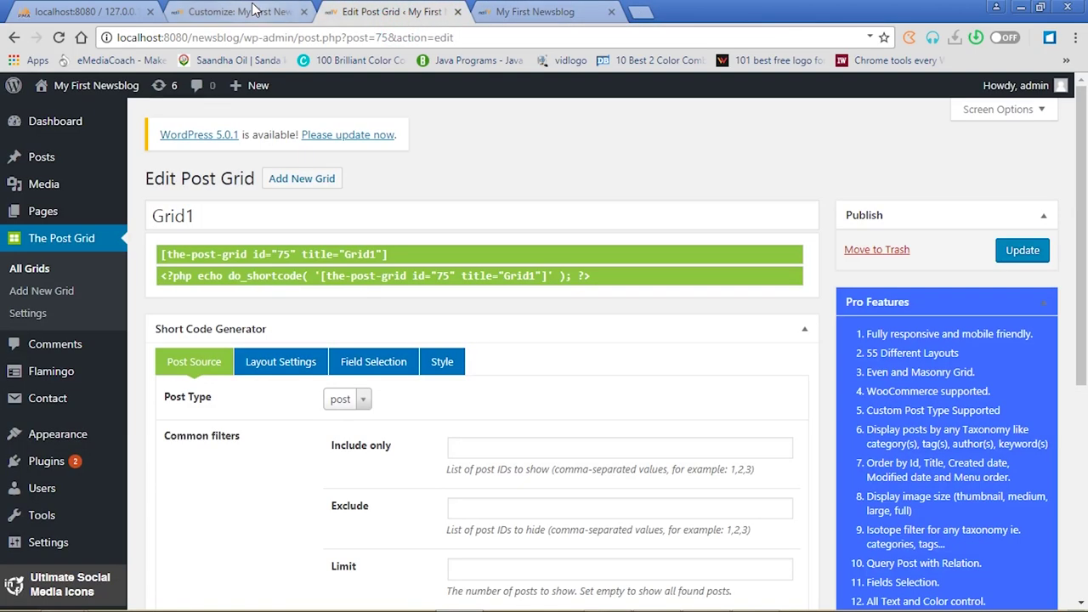
pyautogui.click(254, 11)
pyautogui.click(557, 22)
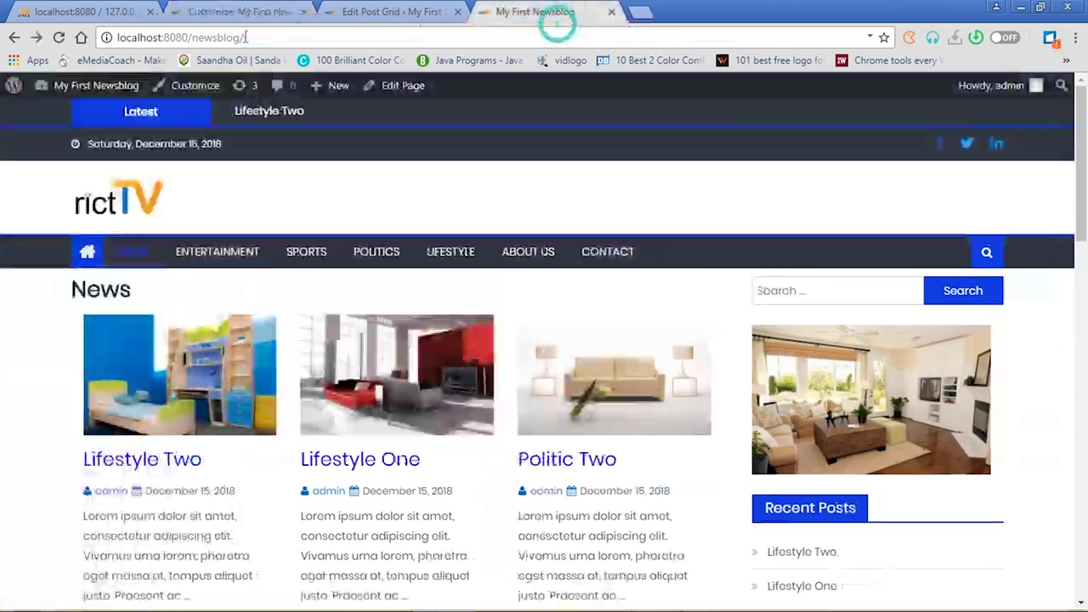
pyautogui.click(59, 37)
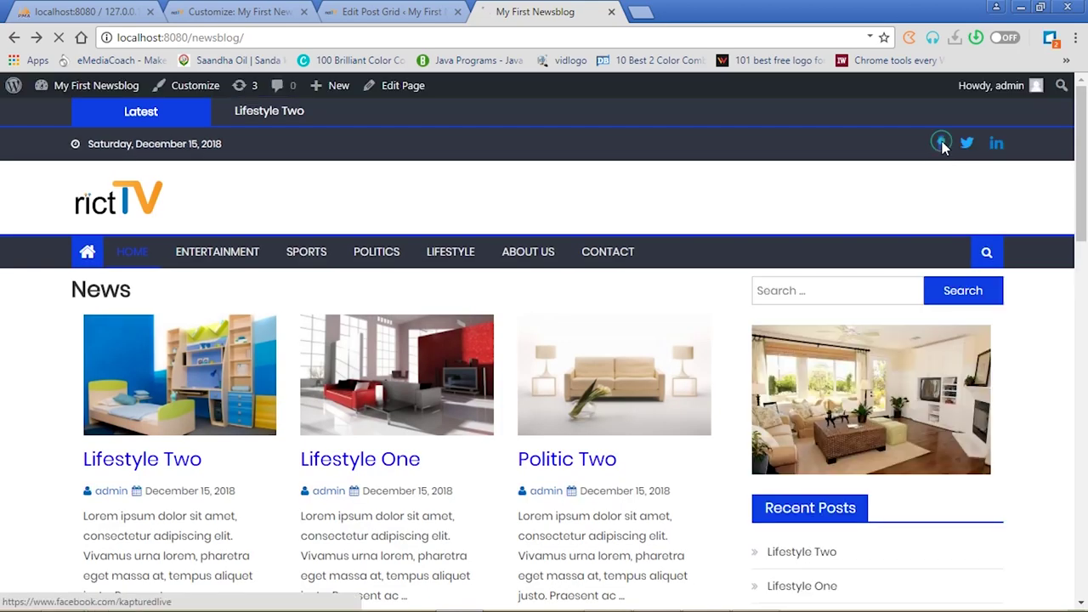
pyautogui.click(941, 144)
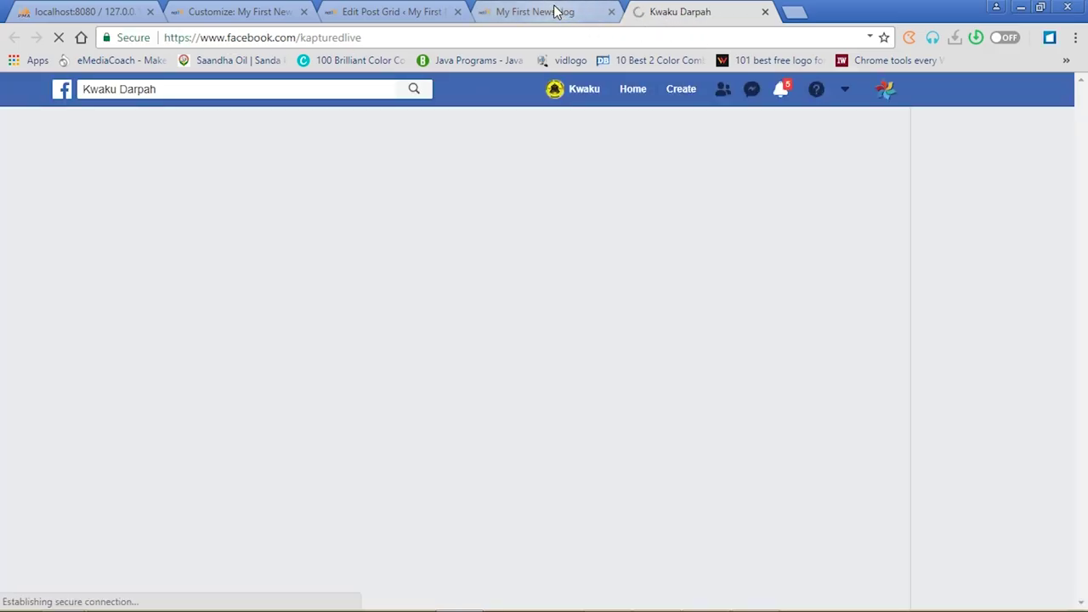
# Back out of Social Media to the Customizer's main sections and close the Facebook tab
pyautogui.click(554, 11)
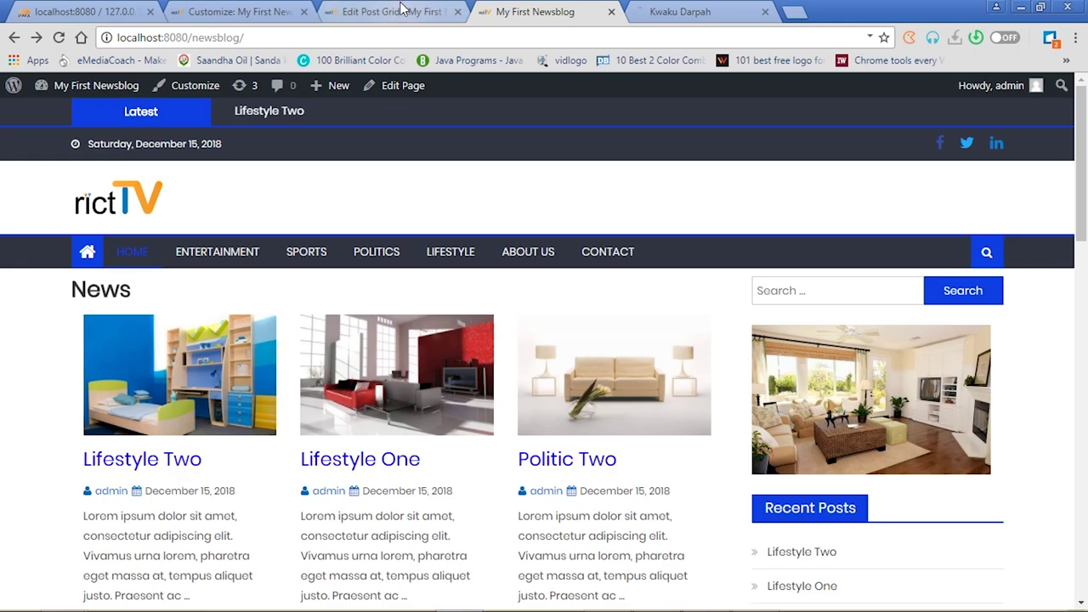
pyautogui.click(398, 19)
pyautogui.click(266, 10)
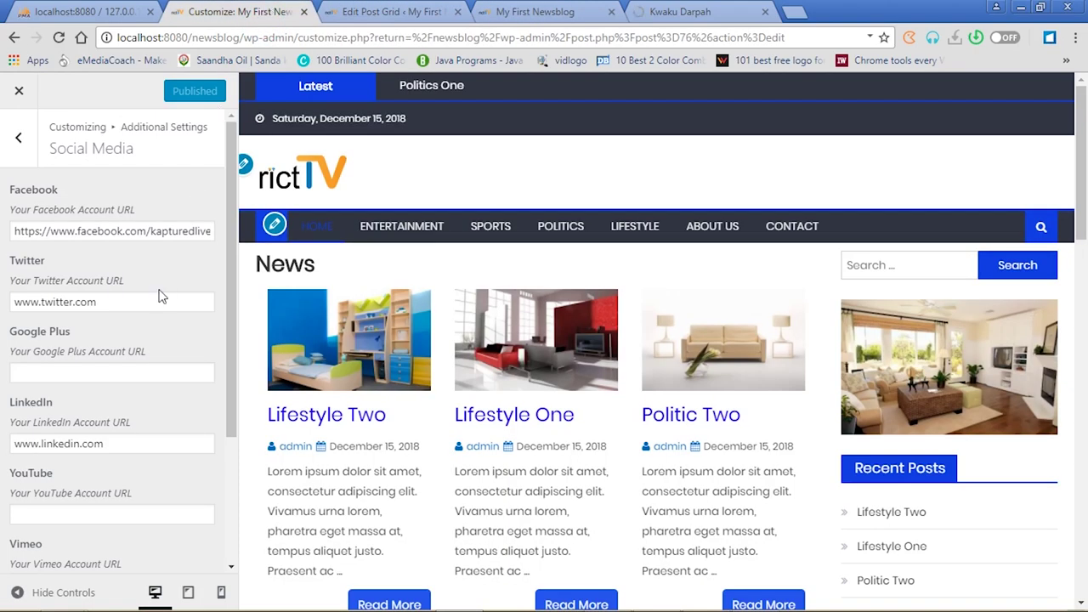
pyautogui.click(19, 137)
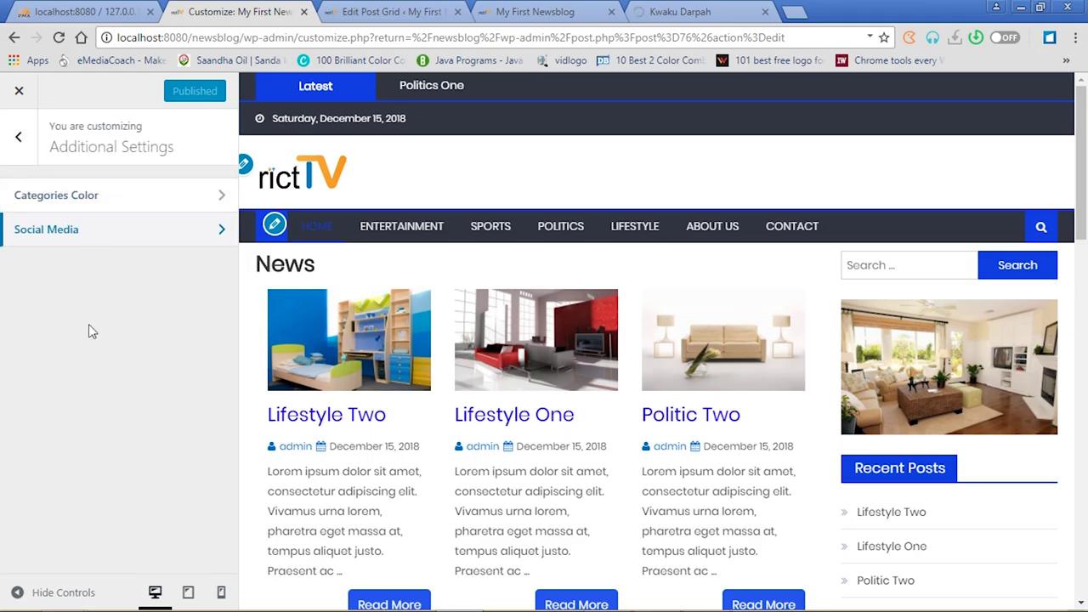
pyautogui.click(14, 133)
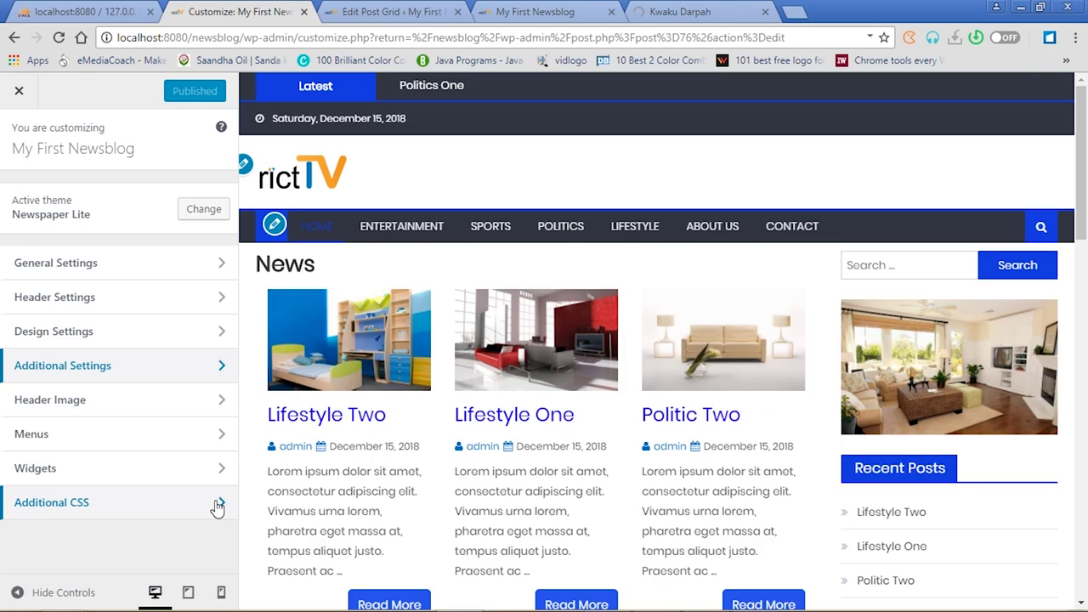
pyautogui.click(702, 12)
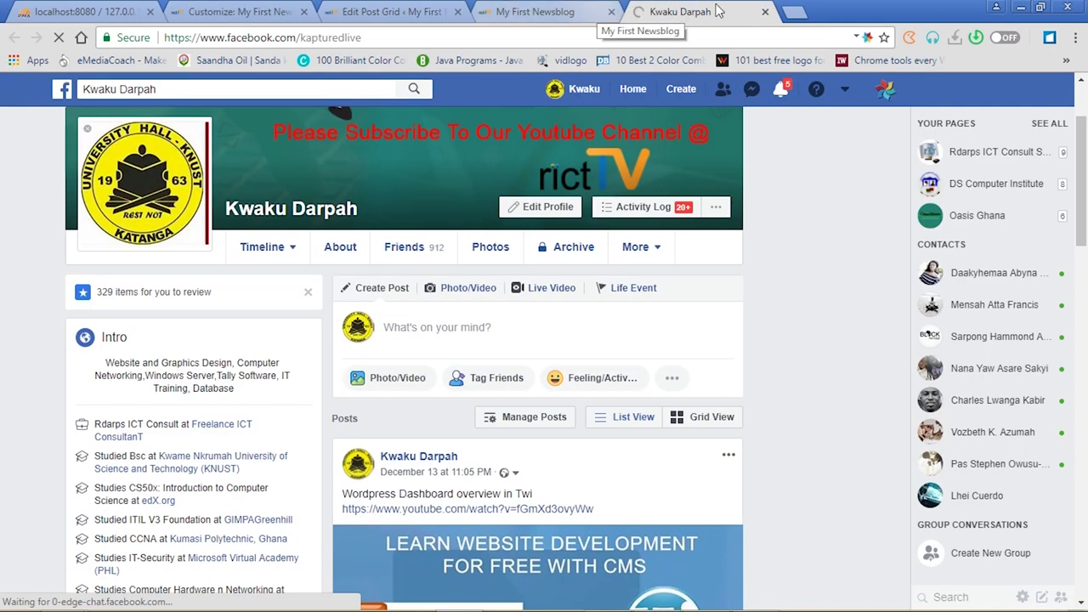
pyautogui.click(766, 12)
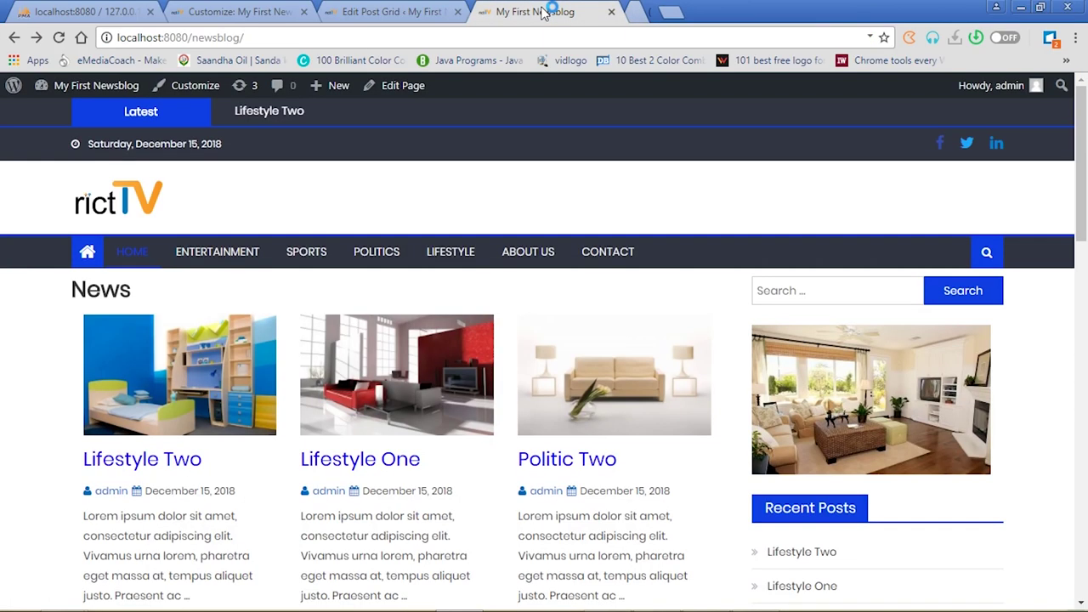
pyautogui.click(349, 12)
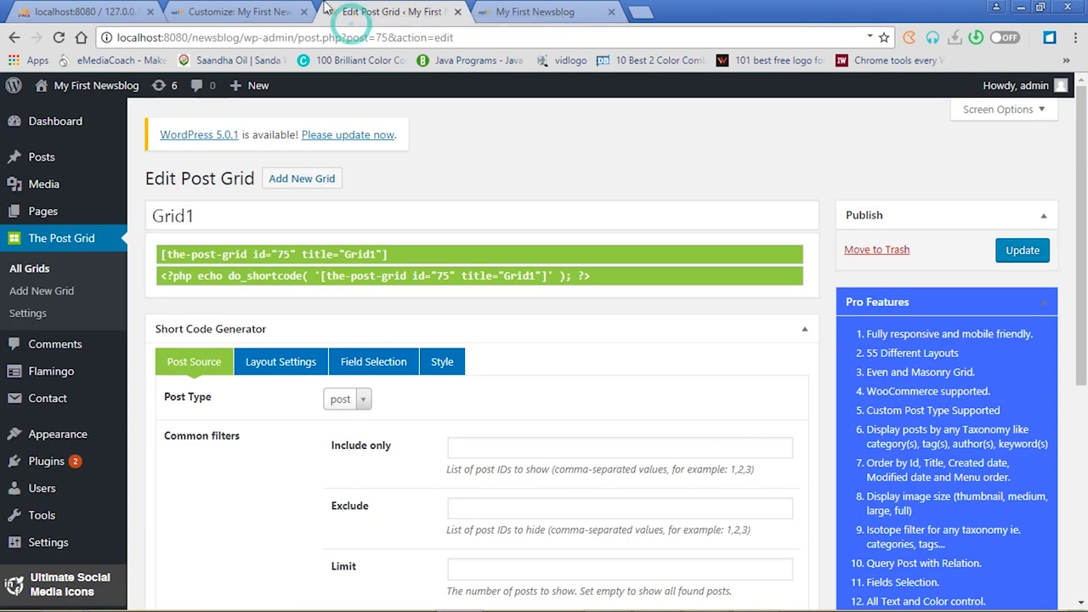
pyautogui.click(243, 12)
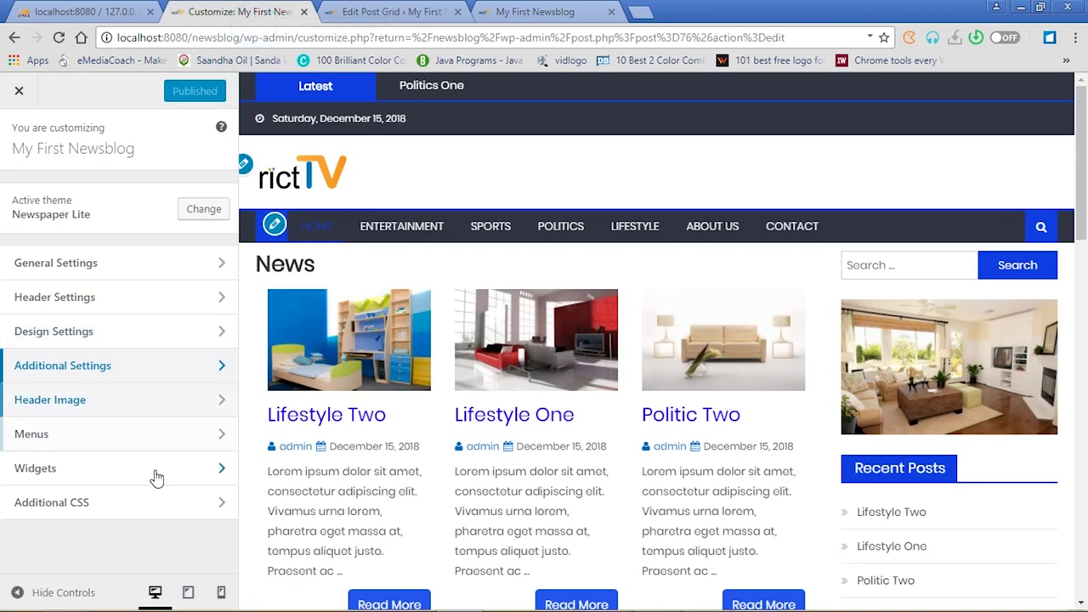
# Open Additional CSS, dismiss its help text, and scroll the preview down to the dark footer
pyautogui.click(221, 508)
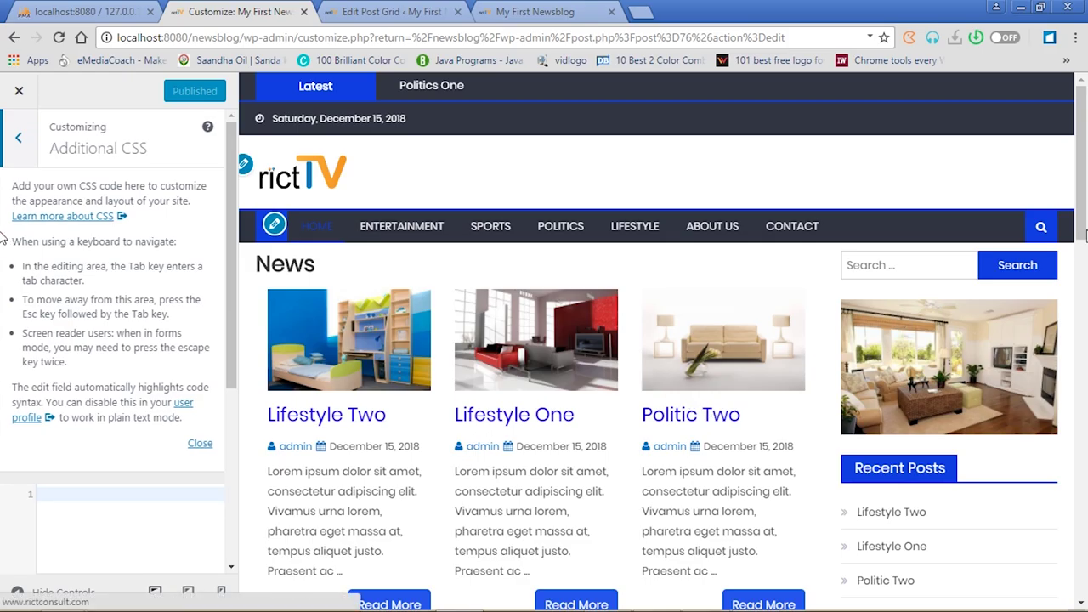
pyautogui.scroll(-5, 1081, 218)
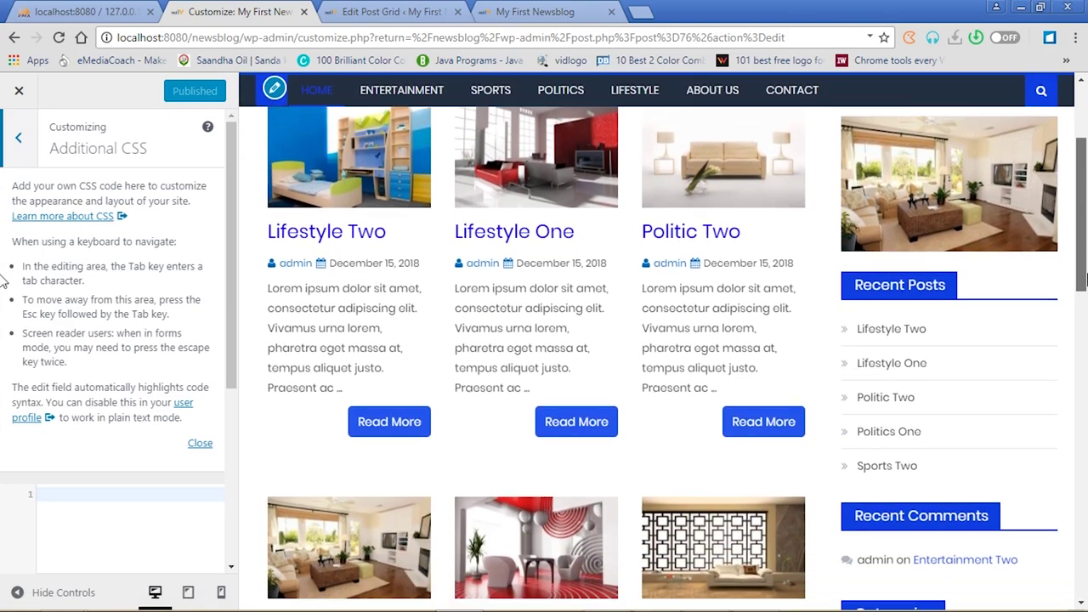
pyautogui.scroll(-6, 544, 422)
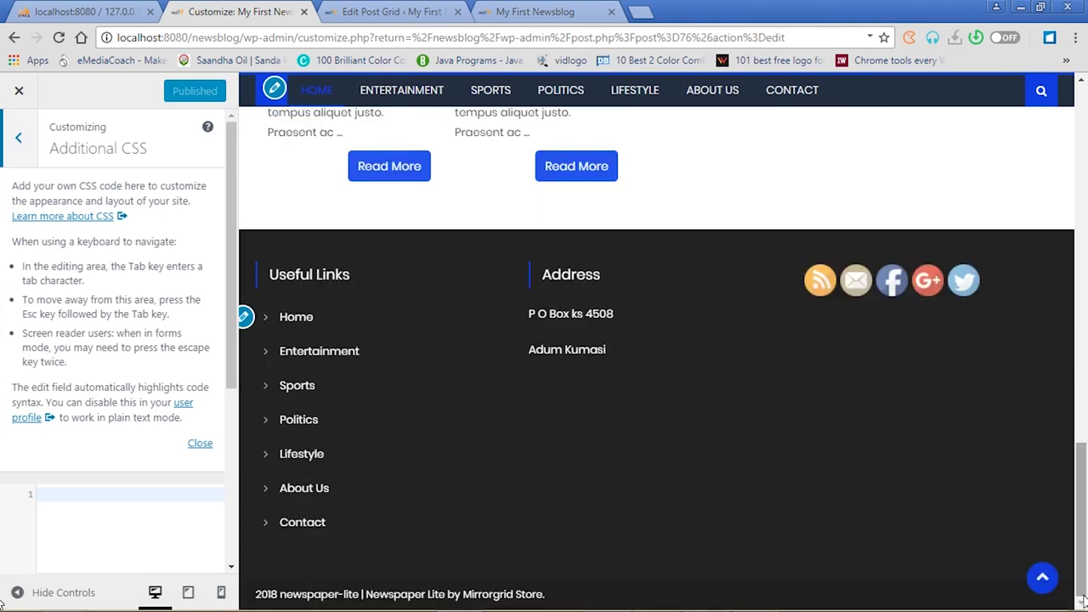
pyautogui.click(201, 446)
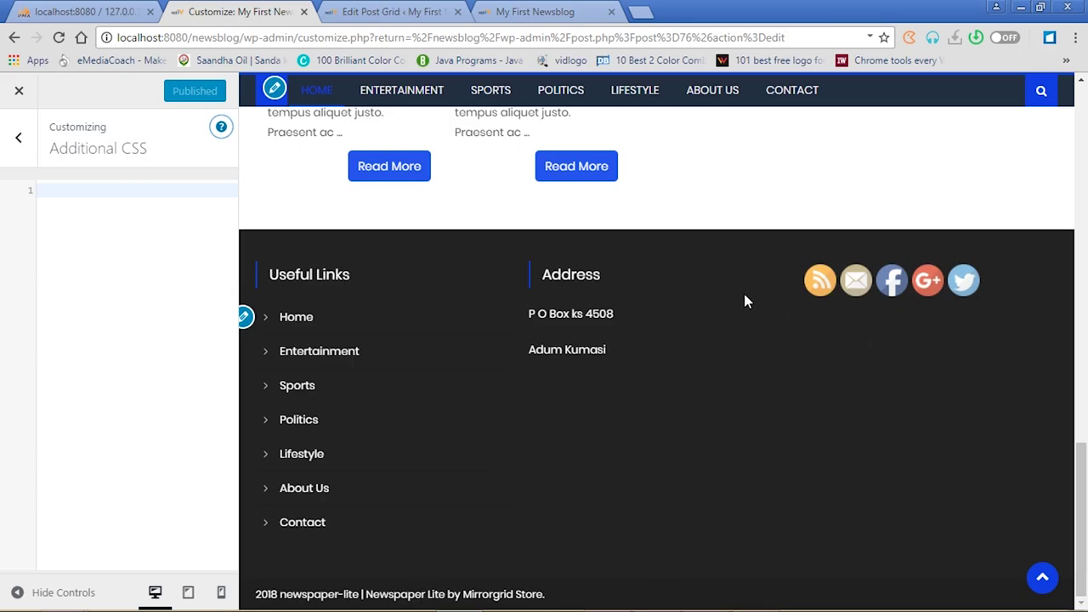
pyautogui.click(1077, 457)
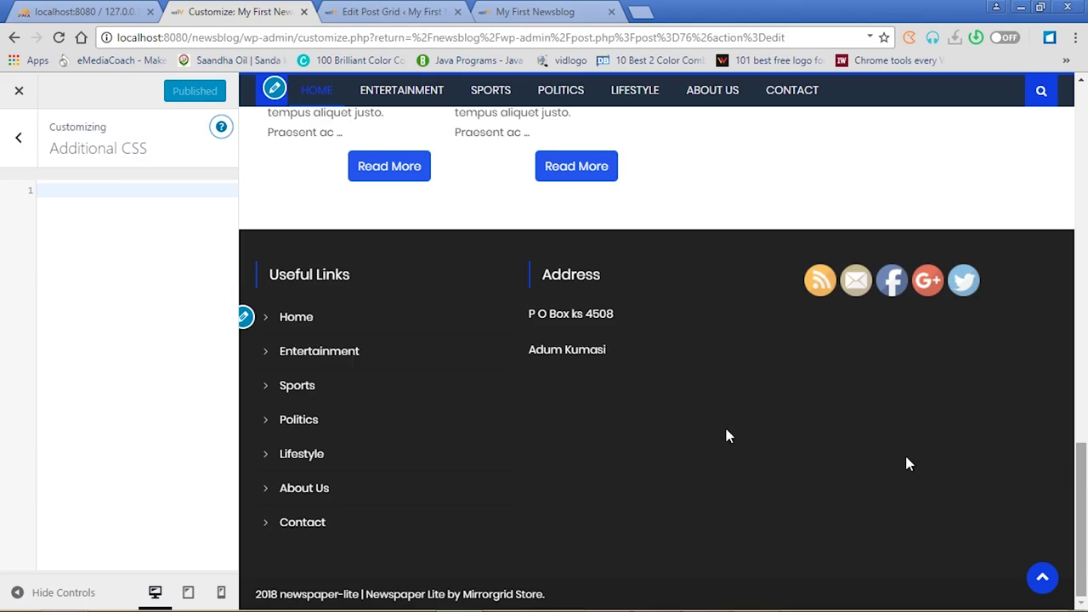
pyautogui.rightClick(432, 394)
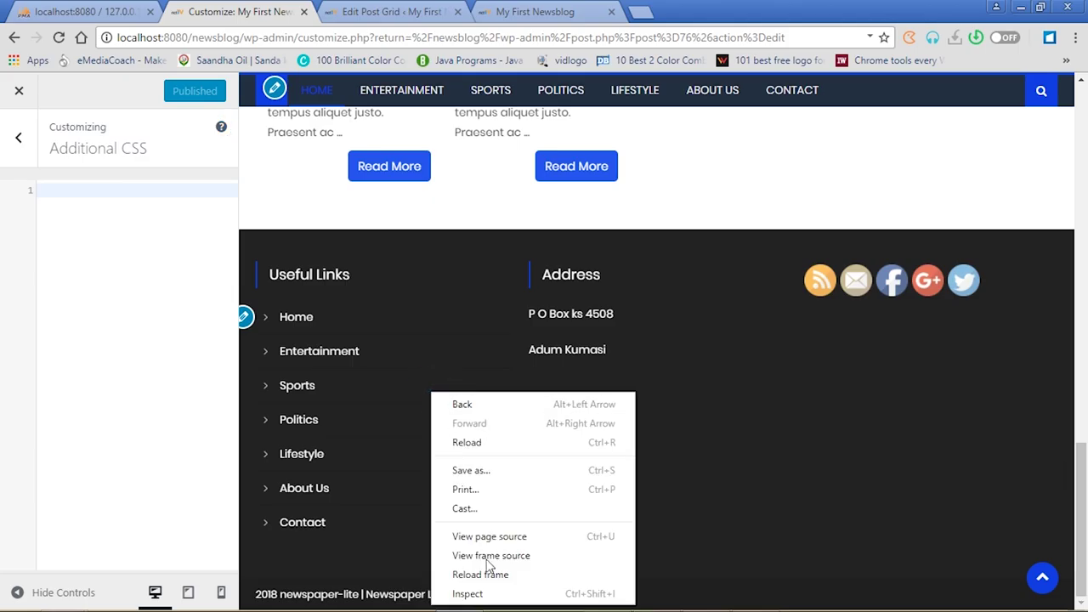
# Inspect the footer in developer tools and copy its footer#colophon selector into the CSS editor
pyautogui.click(486, 594)
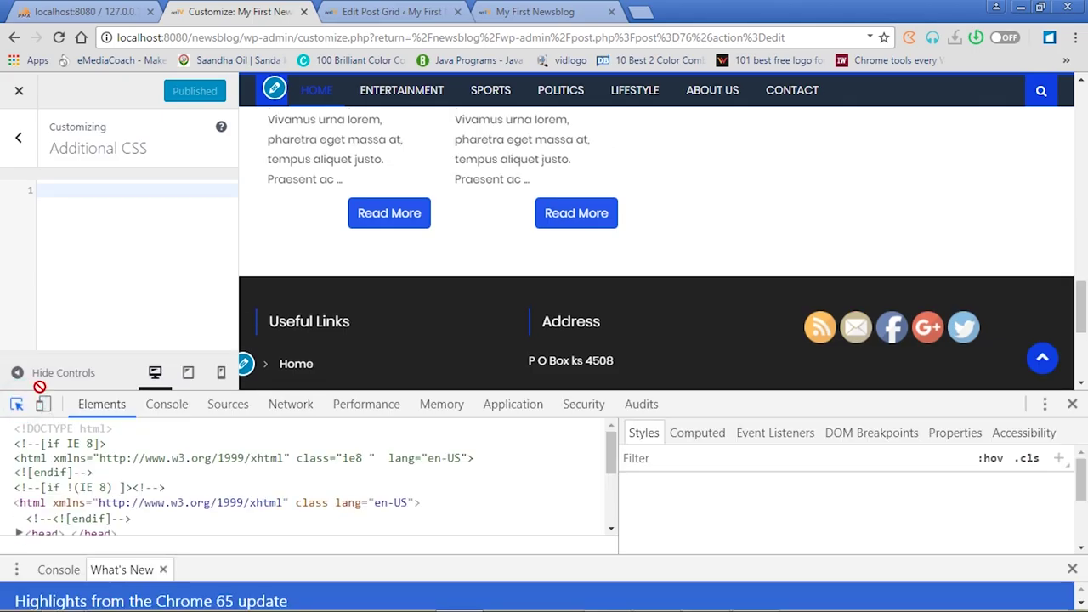
pyautogui.click(15, 406)
pyautogui.click(406, 290)
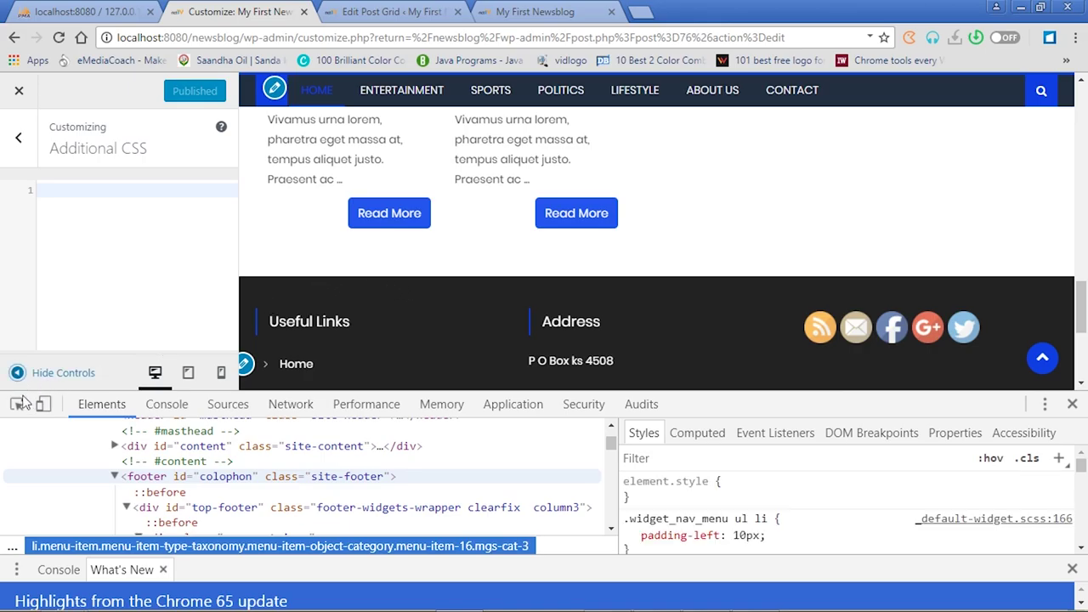
pyautogui.click(17, 406)
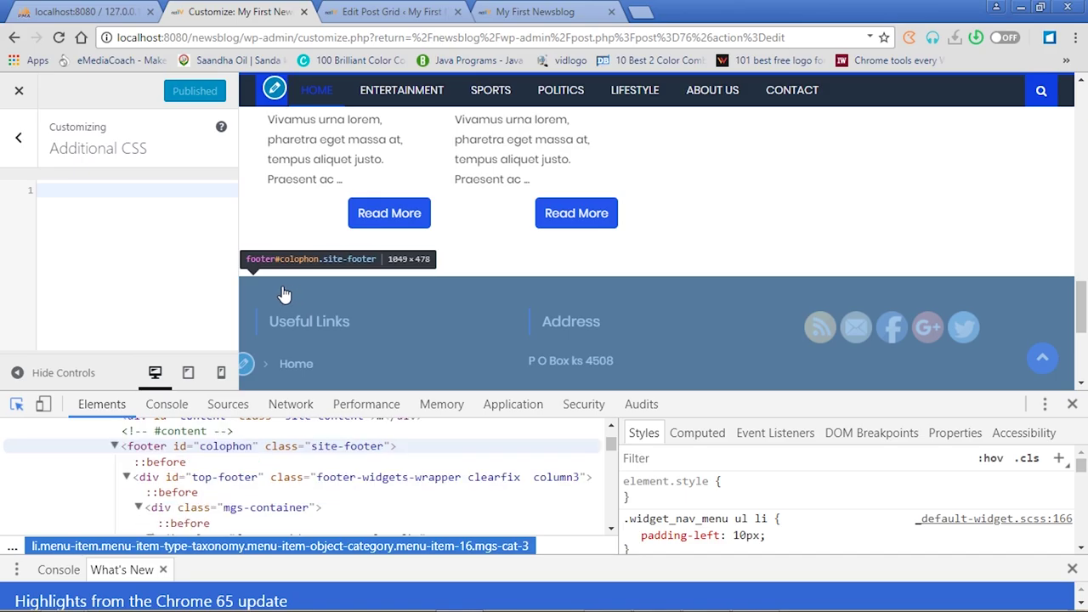
pyautogui.click(285, 293)
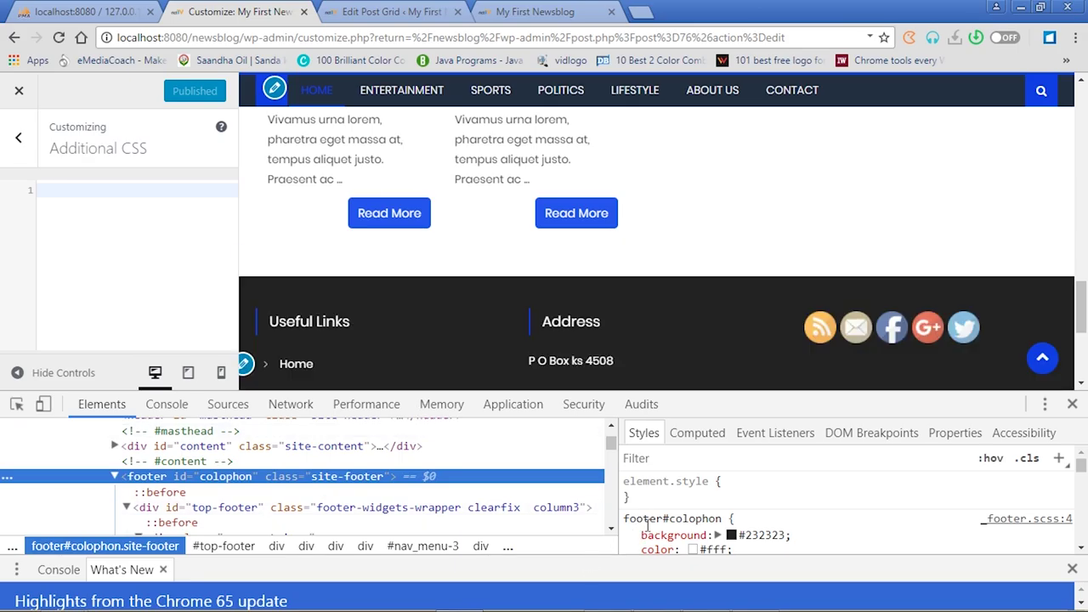
pyautogui.moveTo(625, 519); pyautogui.dragTo(723, 519)
pyautogui.hotkey('ctrl', 'c')
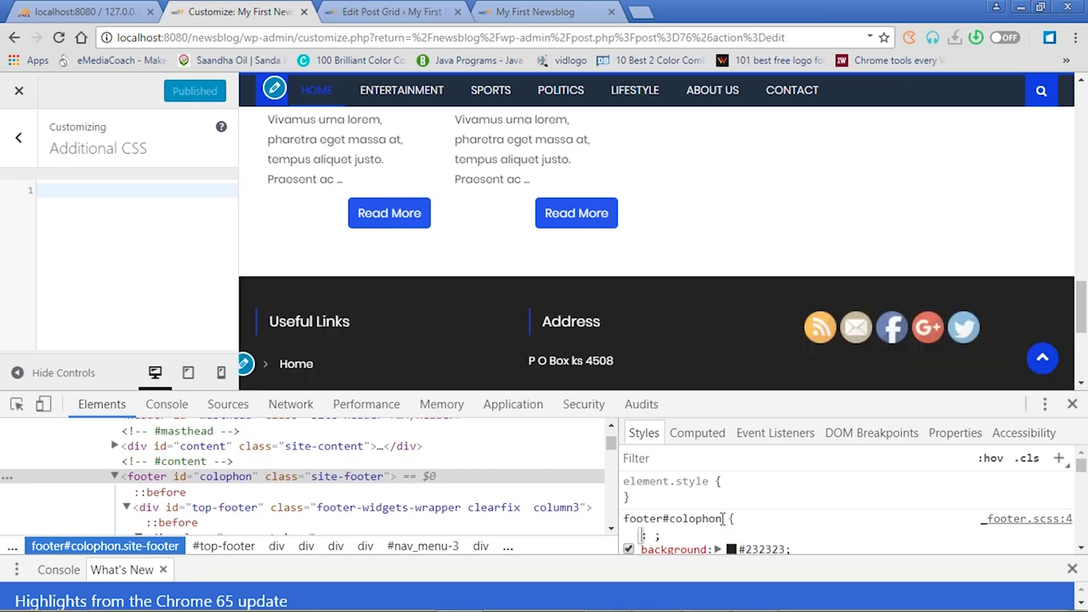
pyautogui.click(711, 518)
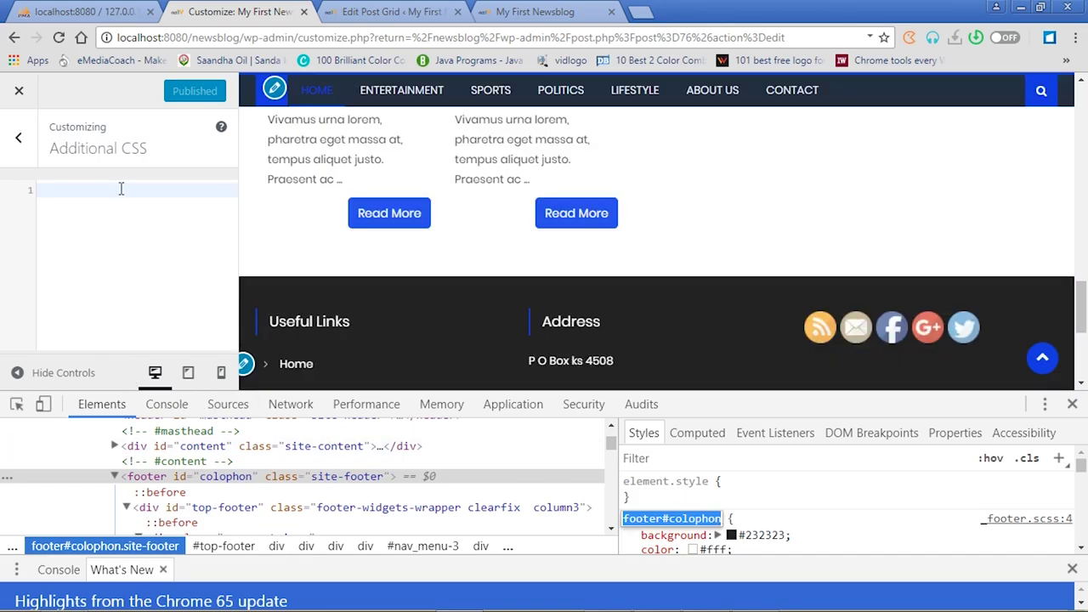
pyautogui.click(120, 189)
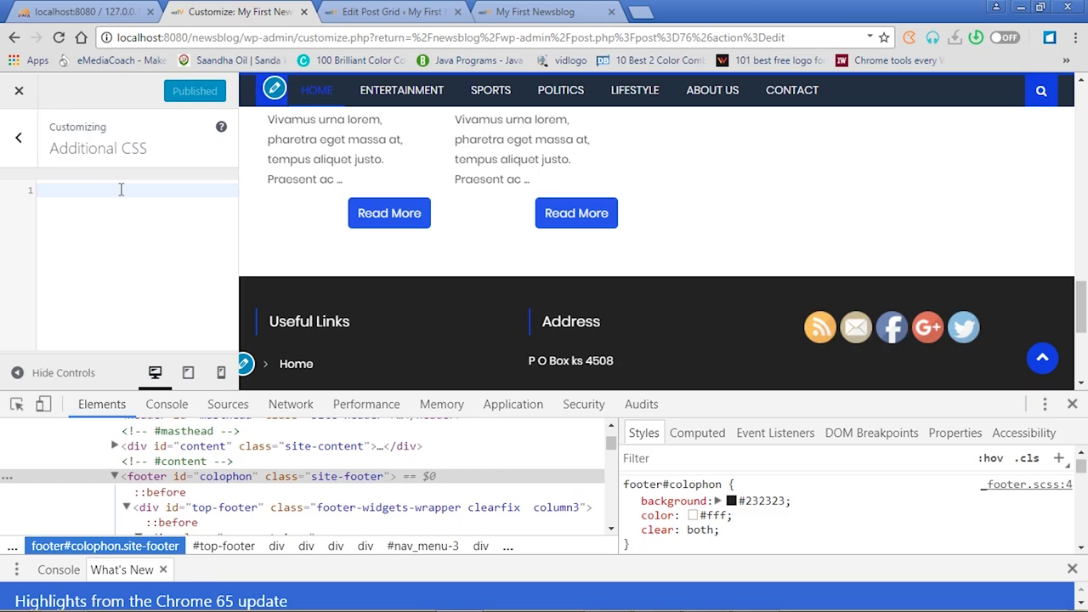
# Write a footer#colophon rule with background-color: red; in Additional CSS
pyautogui.hotkey('ctrl', 'v')
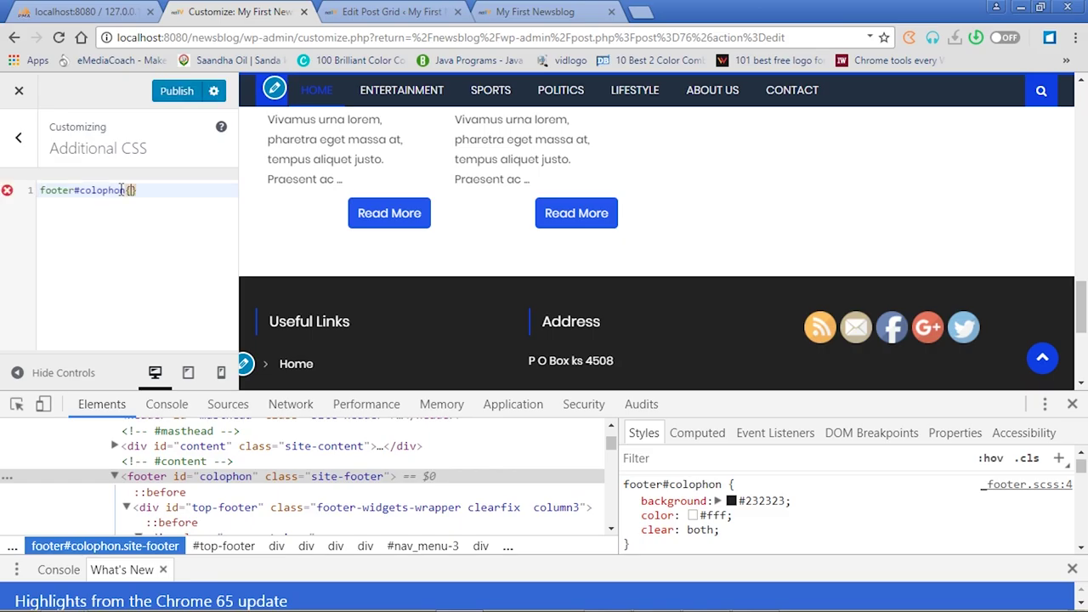
pyautogui.write('{')
pyautogui.press('Return')
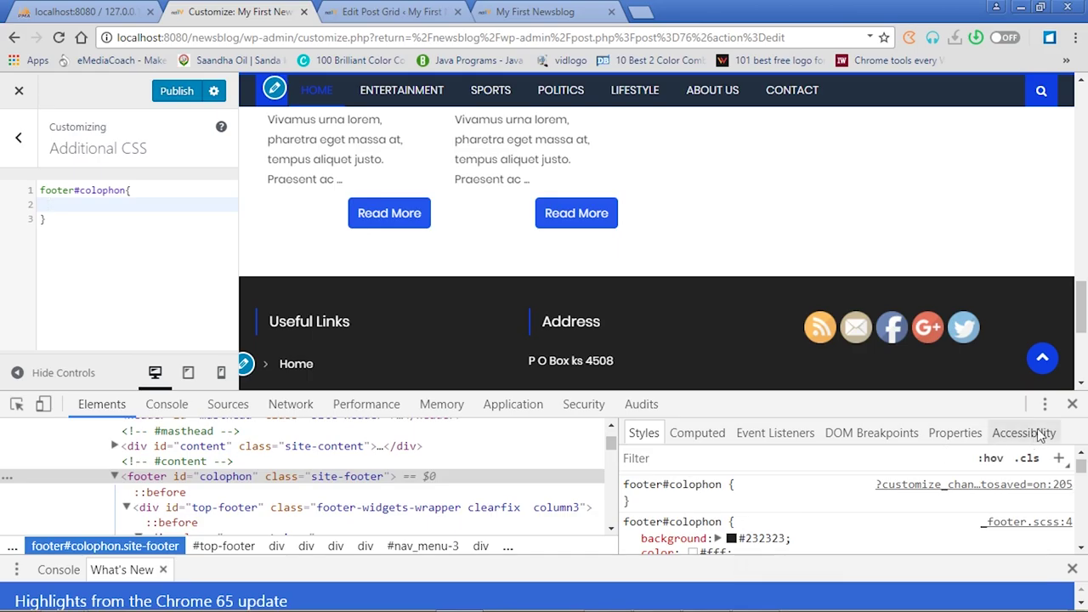
pyautogui.click(1072, 404)
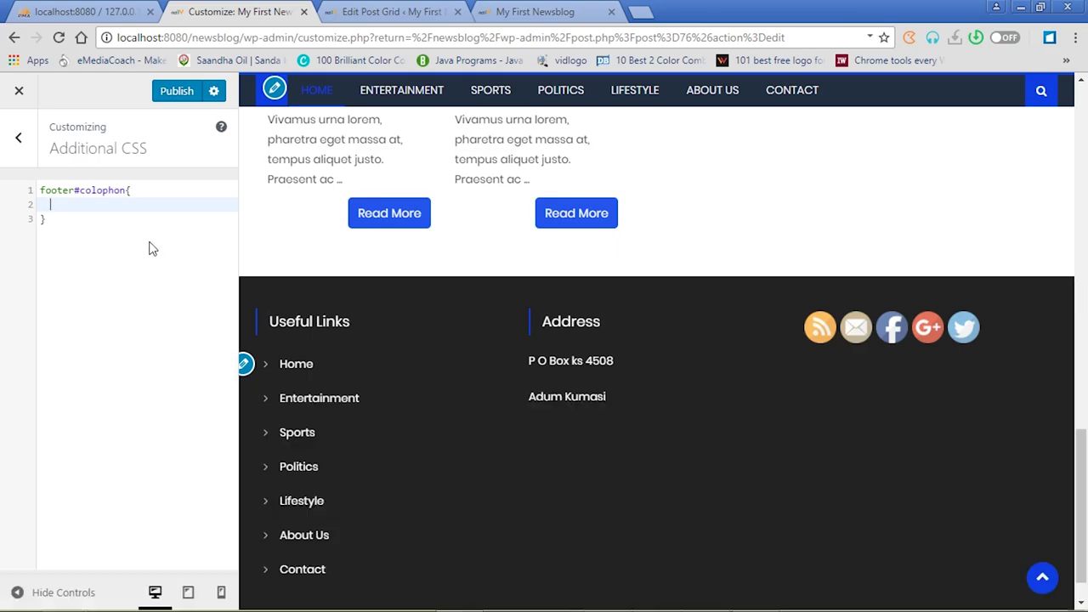
pyautogui.click(110, 206)
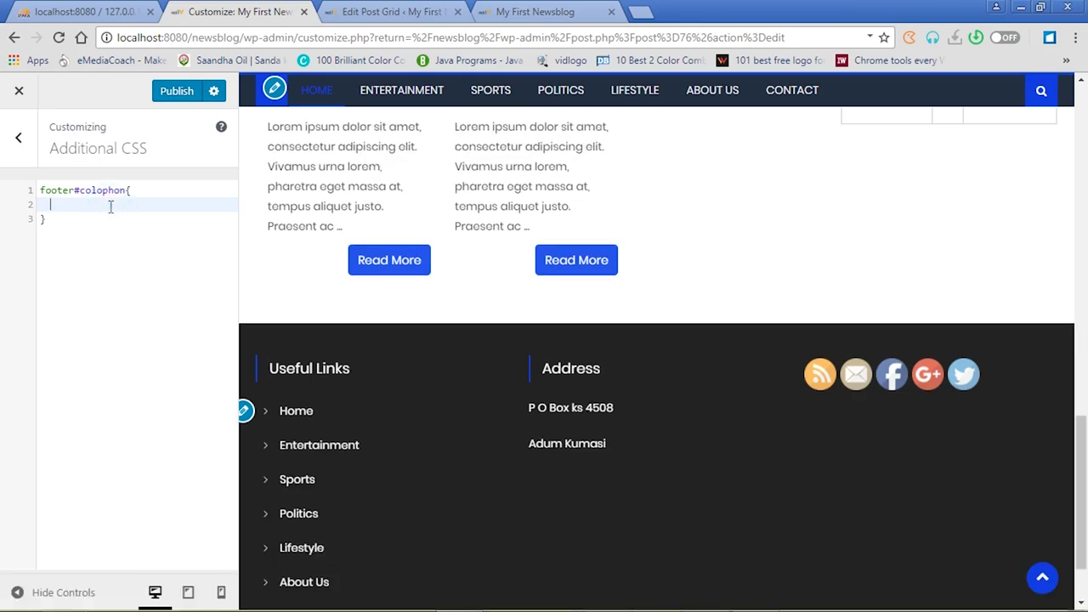
pyautogui.write('background')
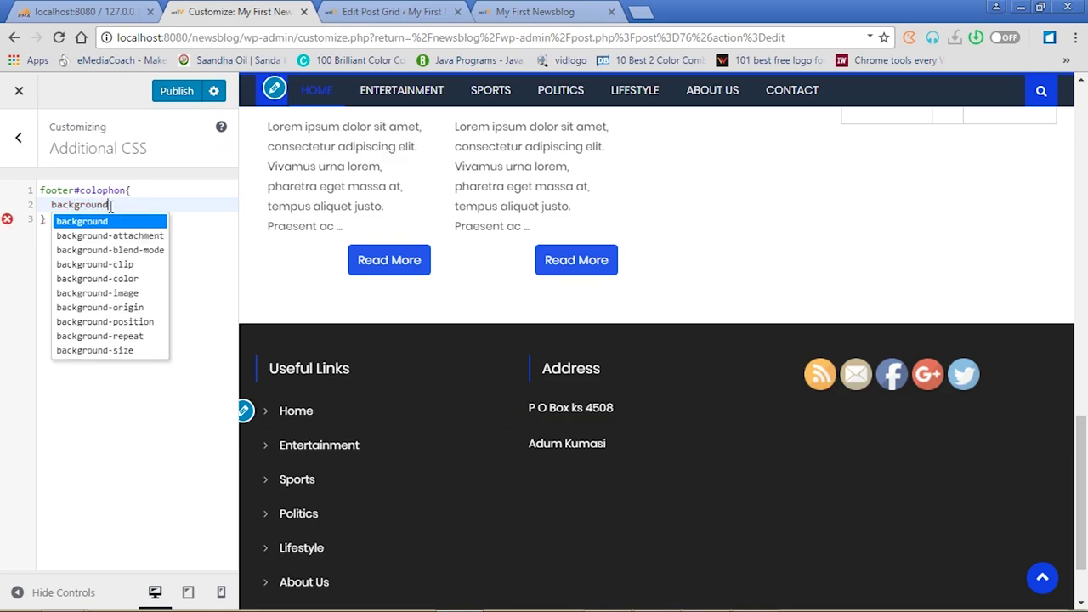
pyautogui.write('-')
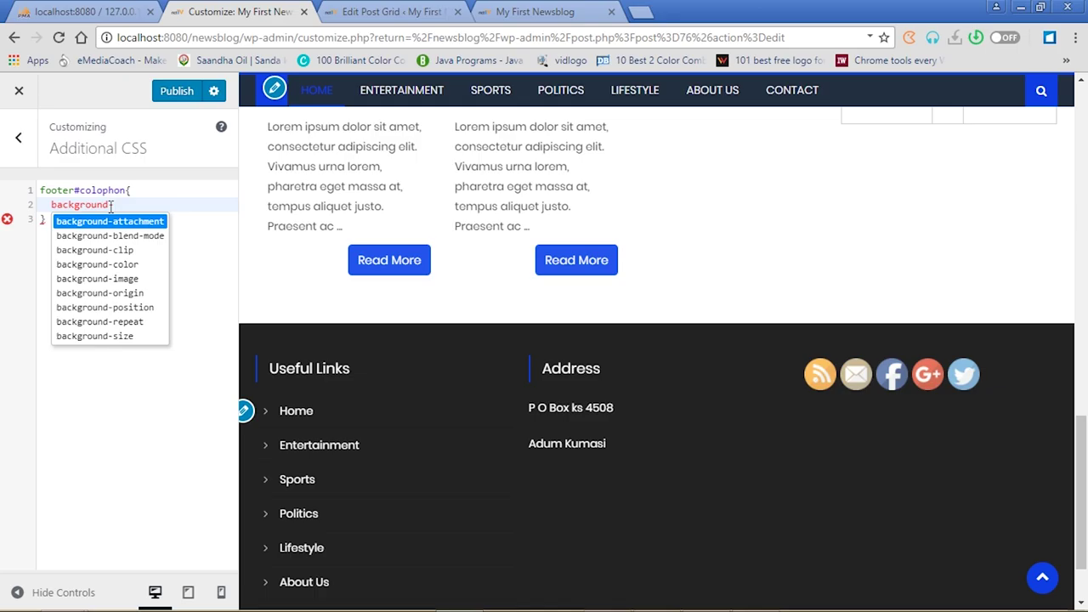
pyautogui.write('color:')
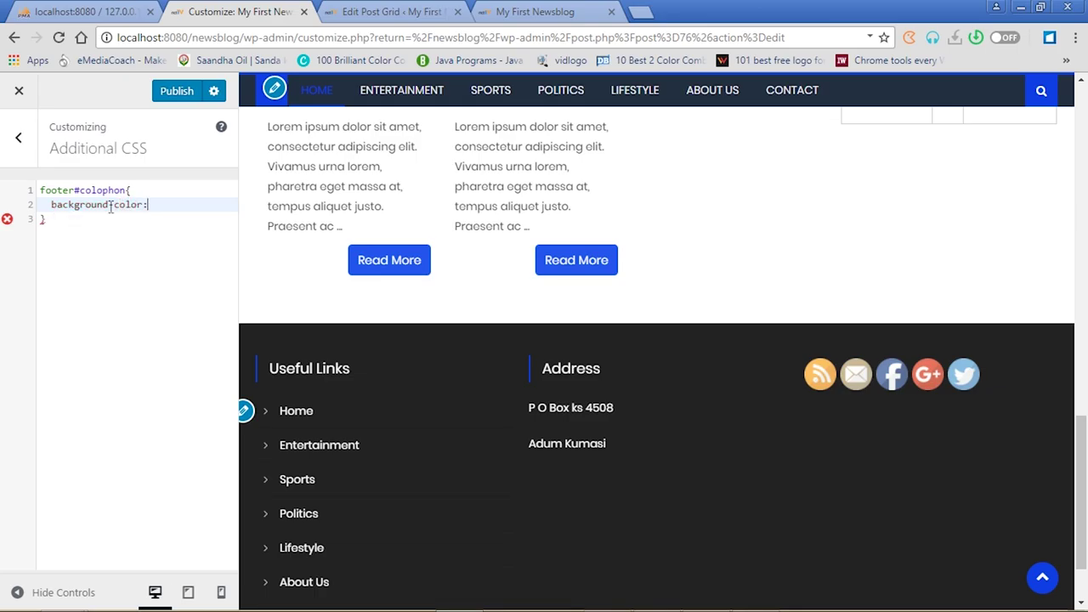
pyautogui.write('red')
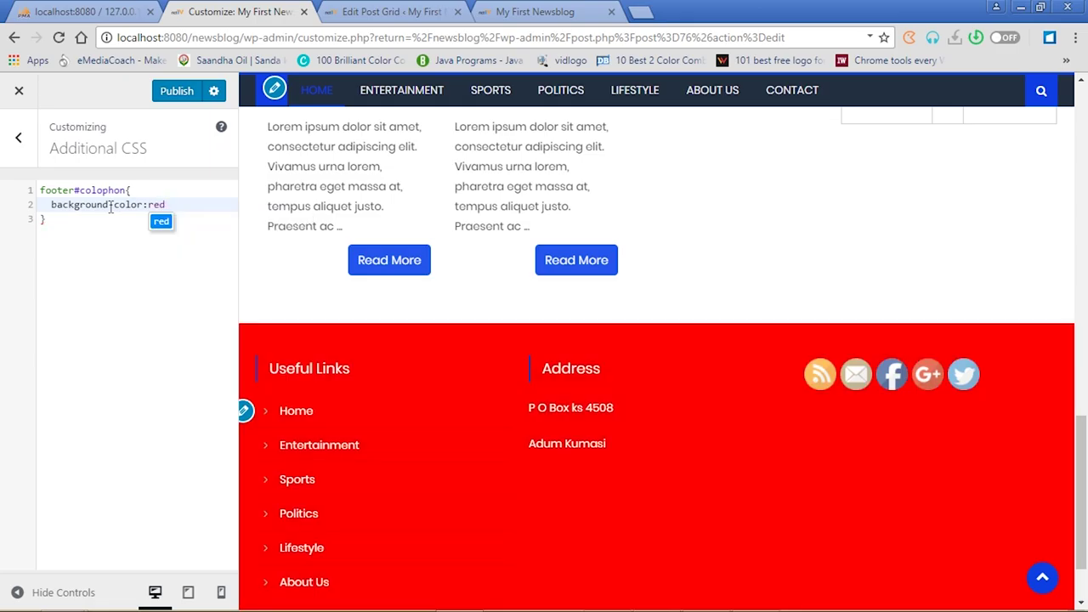
pyautogui.write(';')
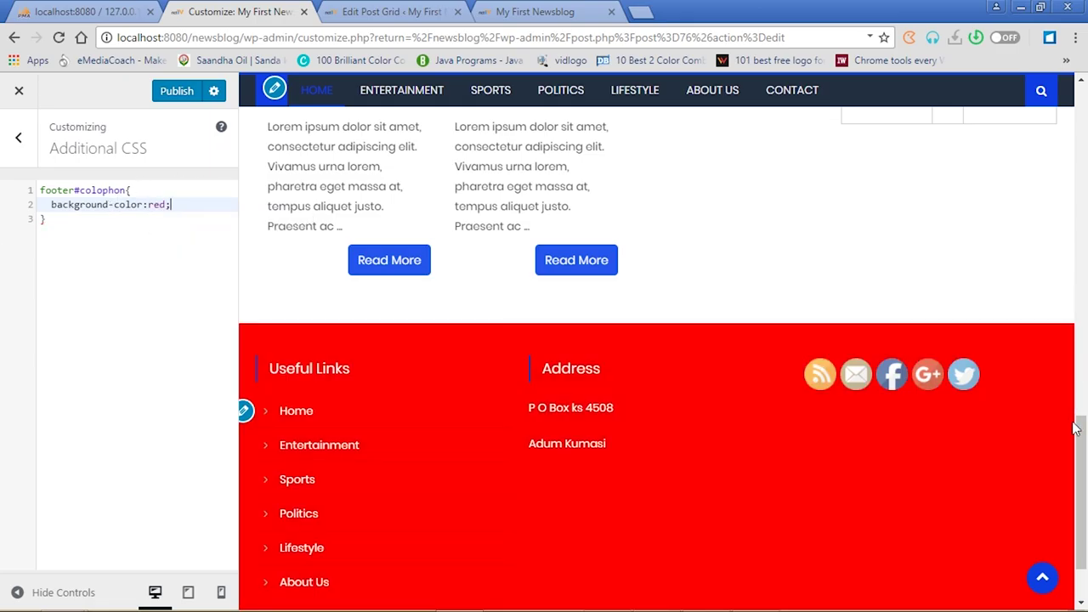
# Publish the CSS and check the red footer on the live site
pyautogui.click(177, 92)
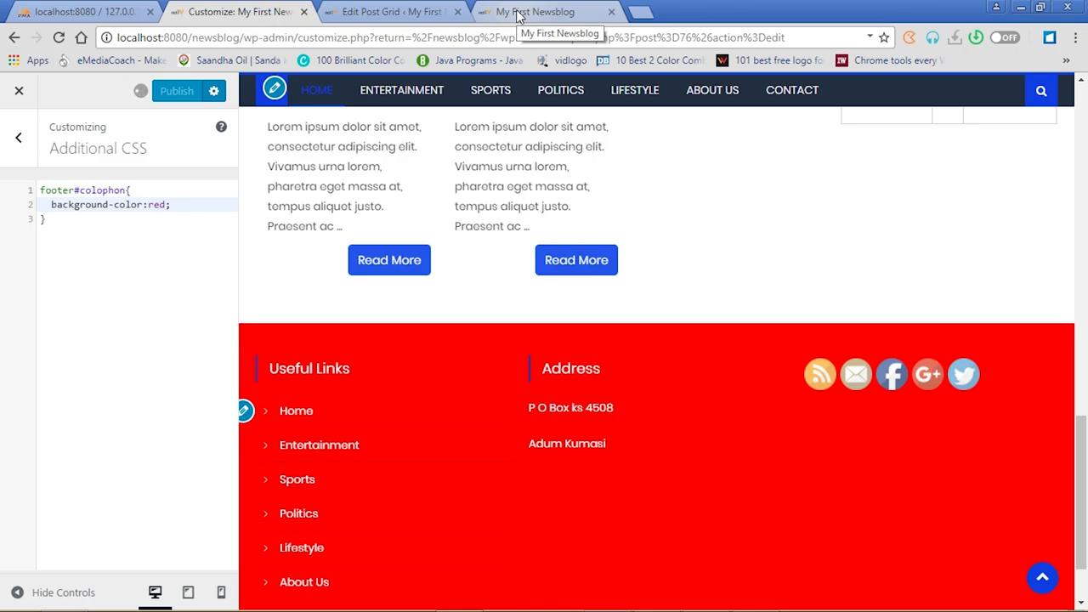
pyautogui.click(520, 12)
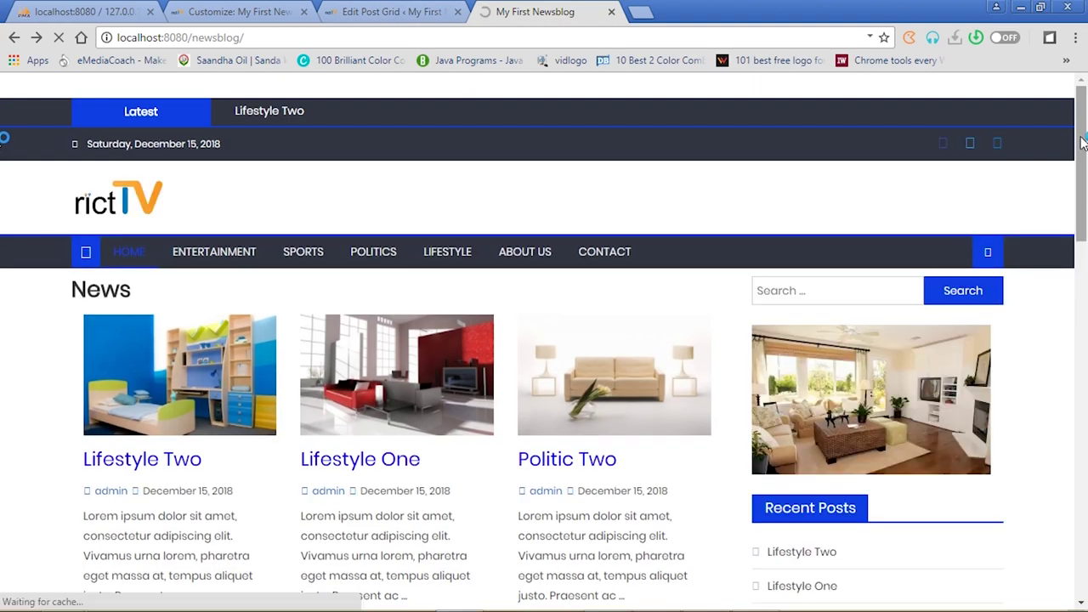
pyautogui.moveTo(1083, 143); pyautogui.dragTo(1080, 551)
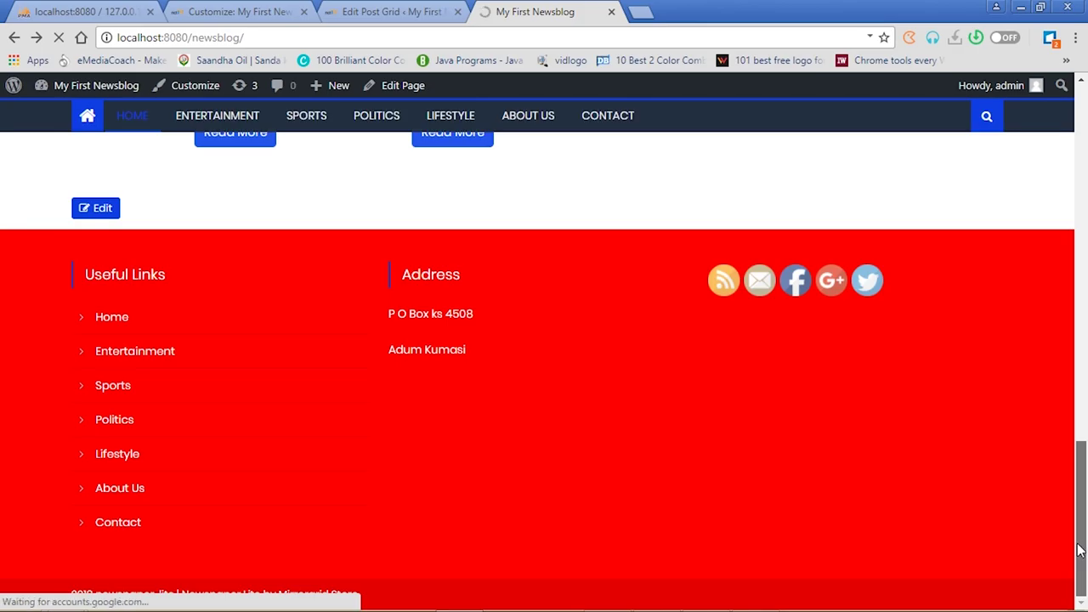
pyautogui.click(382, 15)
pyautogui.click(238, 12)
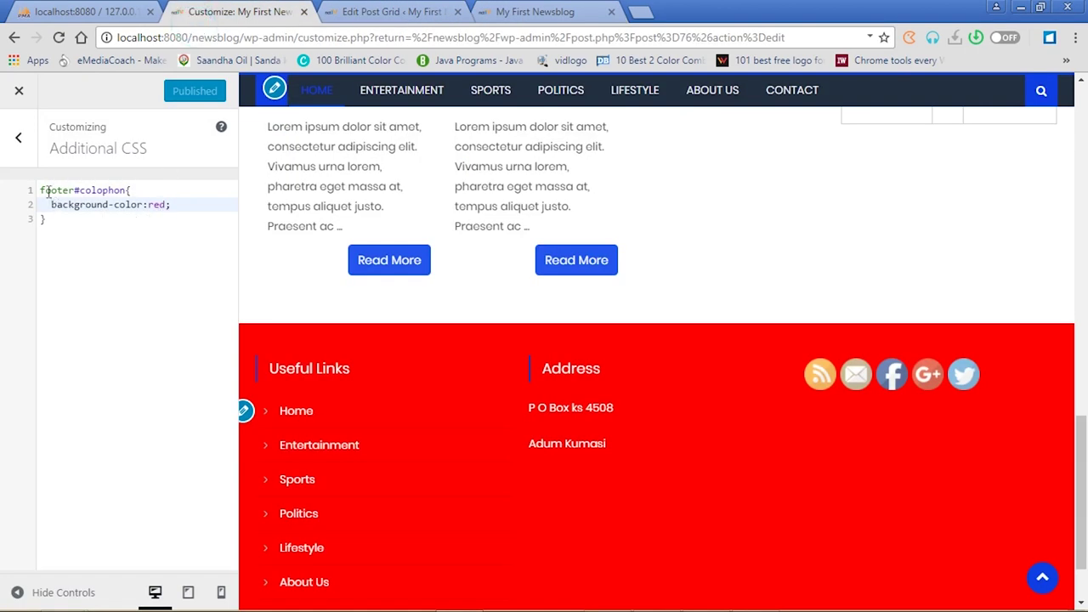
# Replace background-color: red with border-top: blue; in the footer rule
pyautogui.moveTo(38, 187); pyautogui.dragTo(85, 239)
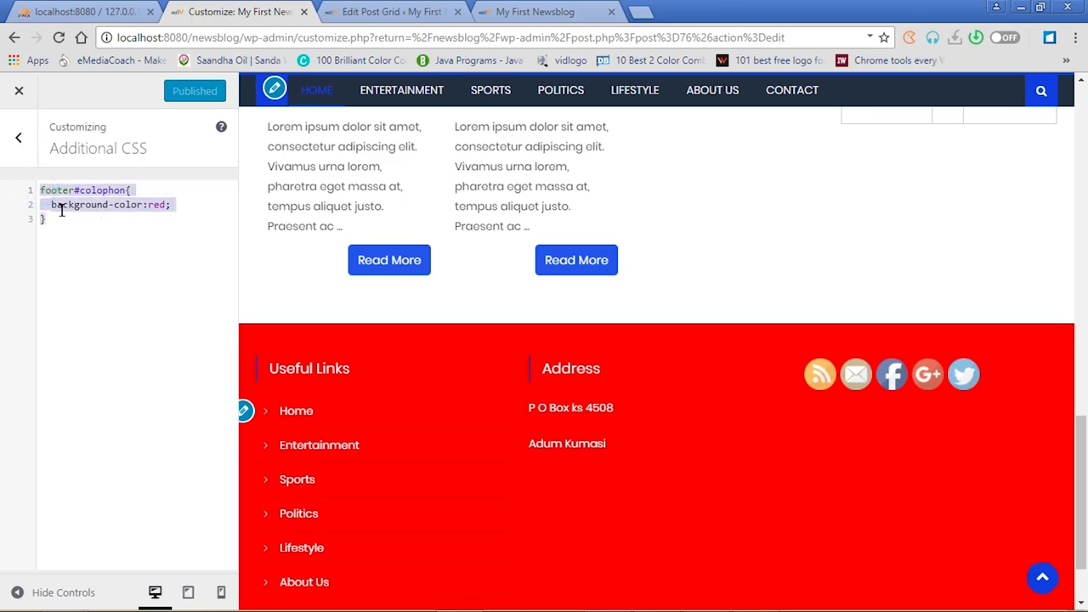
pyautogui.click(51, 204)
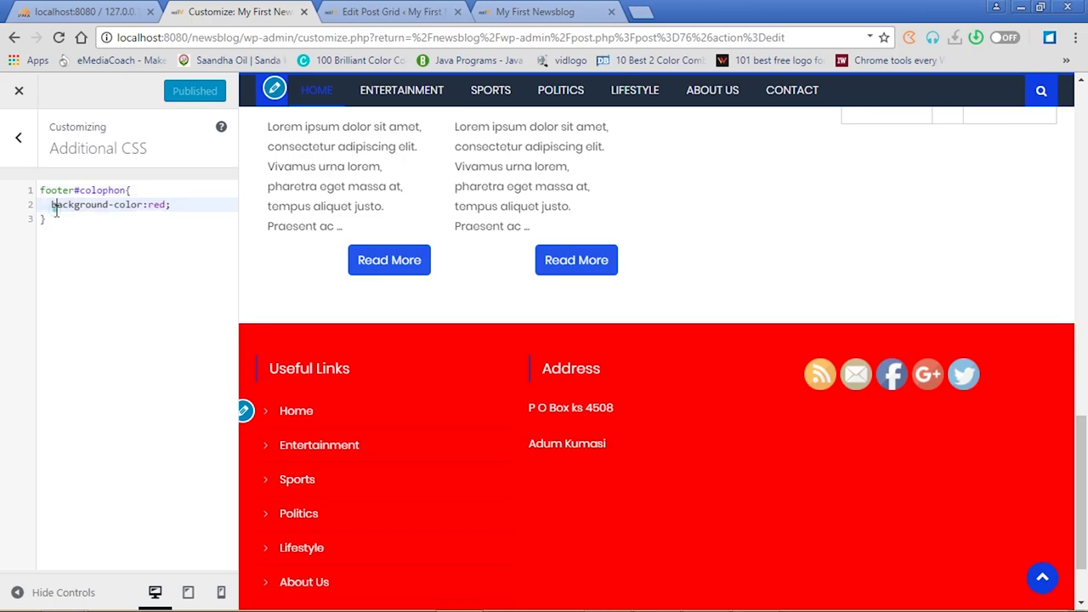
pyautogui.moveTo(51, 204); pyautogui.dragTo(167, 204)
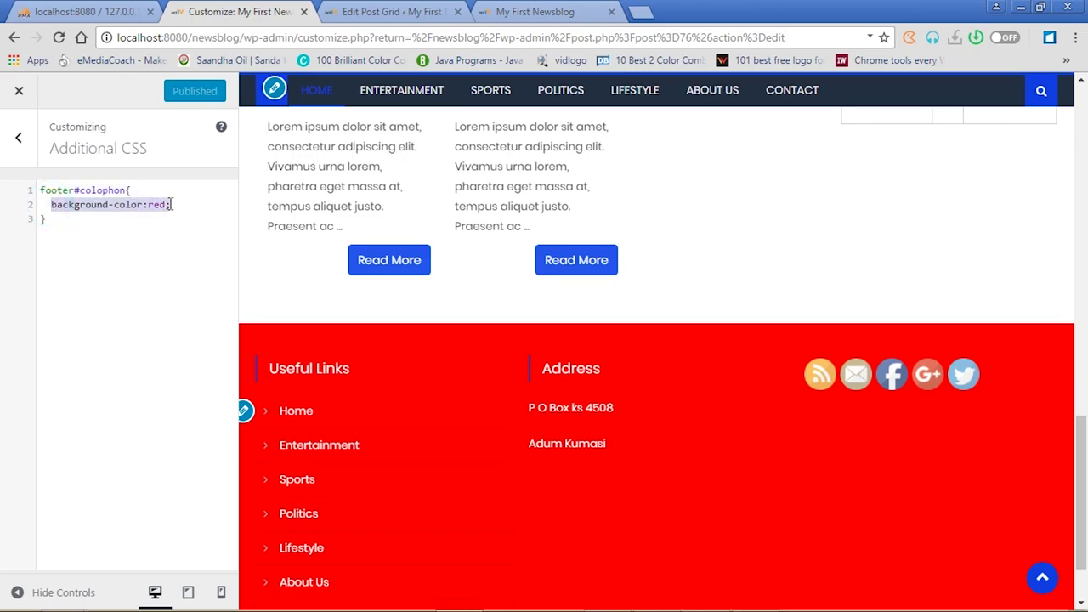
pyautogui.press('BackSpace')
pyautogui.write('border-c')
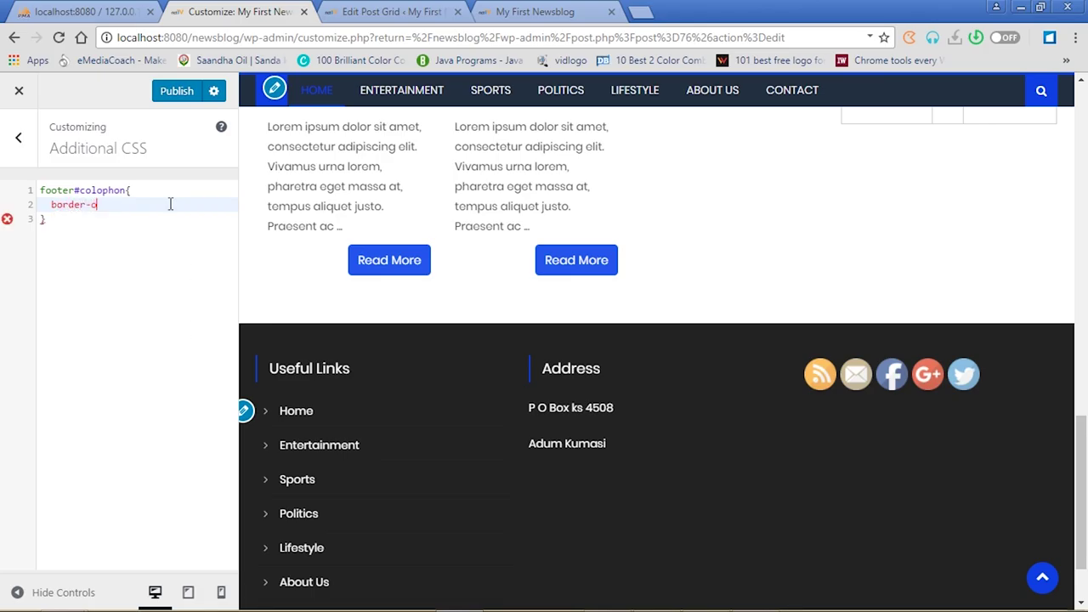
pyautogui.press('BackSpace')
pyautogui.write('to')
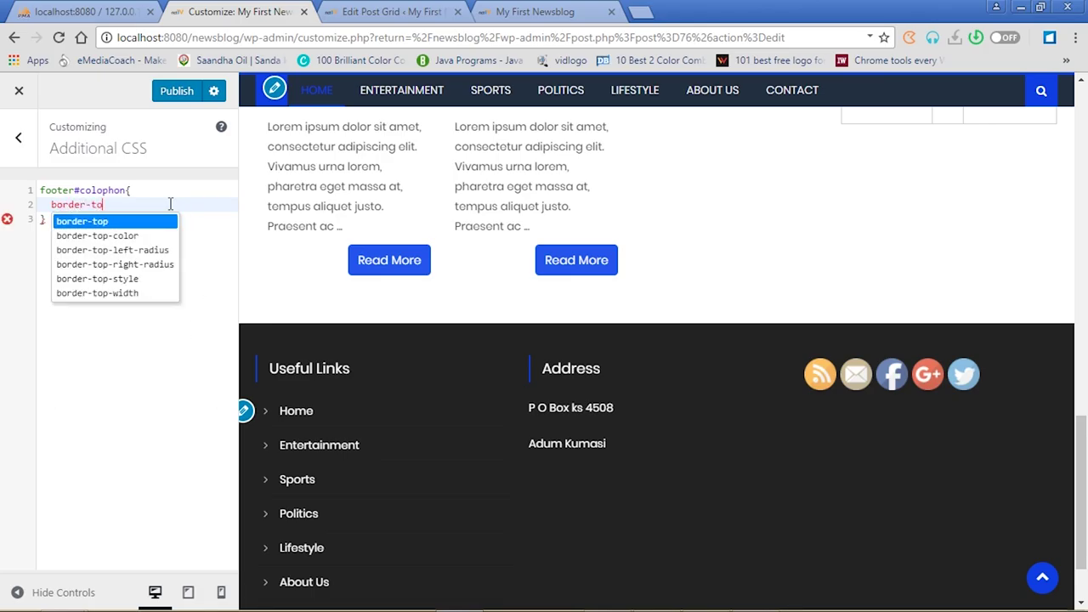
pyautogui.write('p:bl')
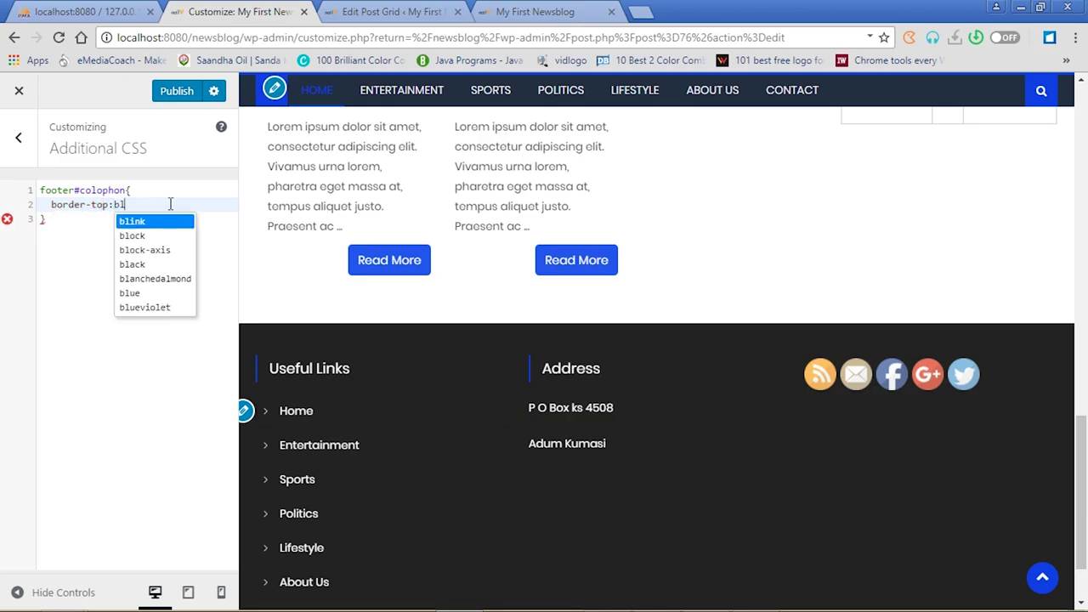
pyautogui.write('ue;')
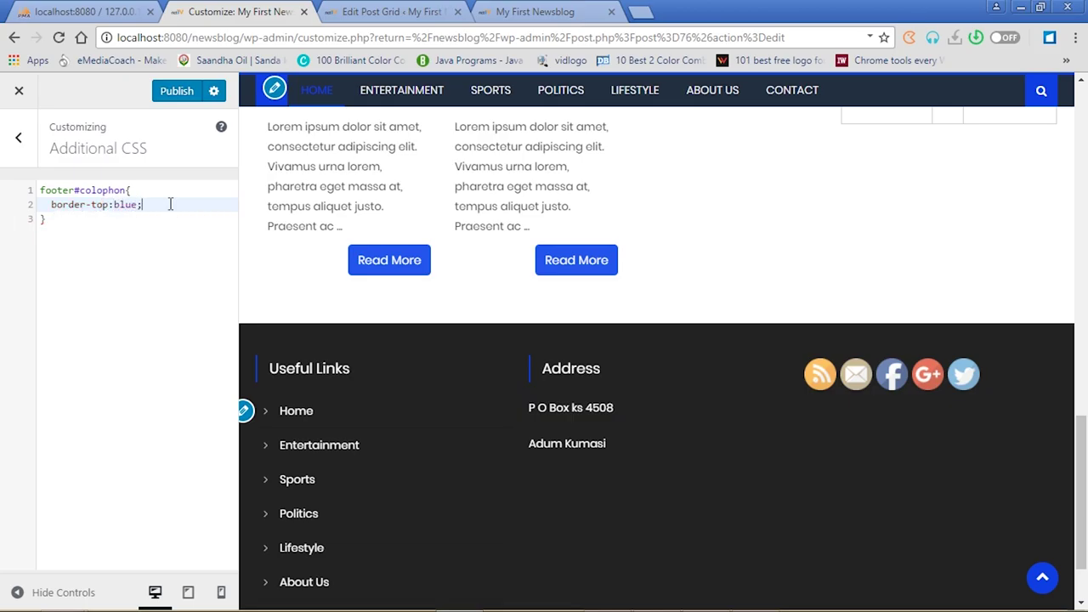
pyautogui.click(177, 96)
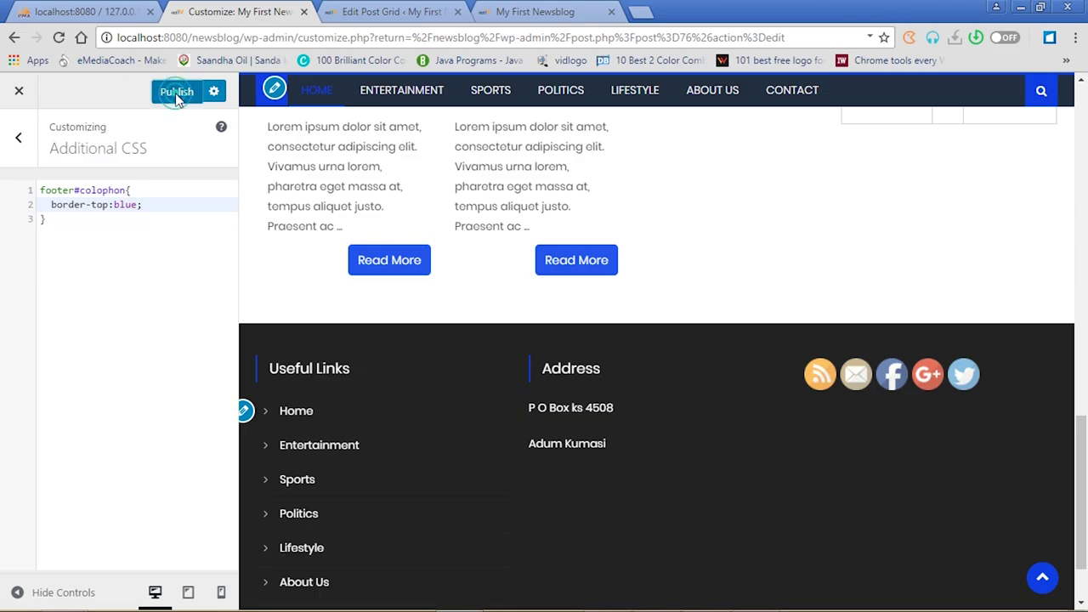
# Make the declaration a 4px solid blue border, then turn it back into border-top
pyautogui.click(110, 204)
pyautogui.press('BackSpace')
pyautogui.press('BackSpace')
pyautogui.press('BackSpace')
pyautogui.press('BackSpace')
pyautogui.click(91, 206)
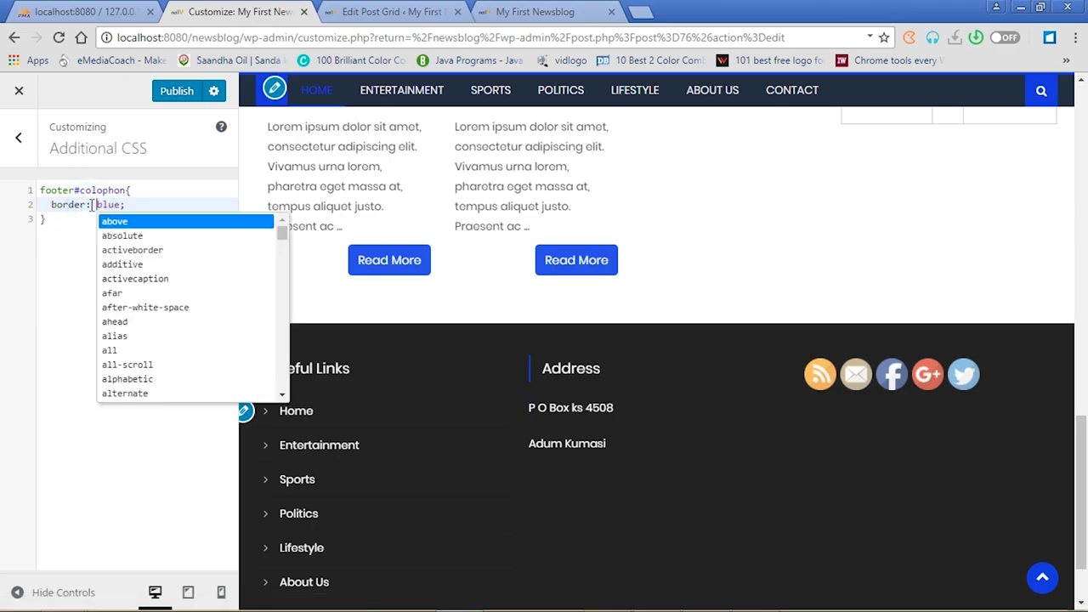
pyautogui.write('4px sol')
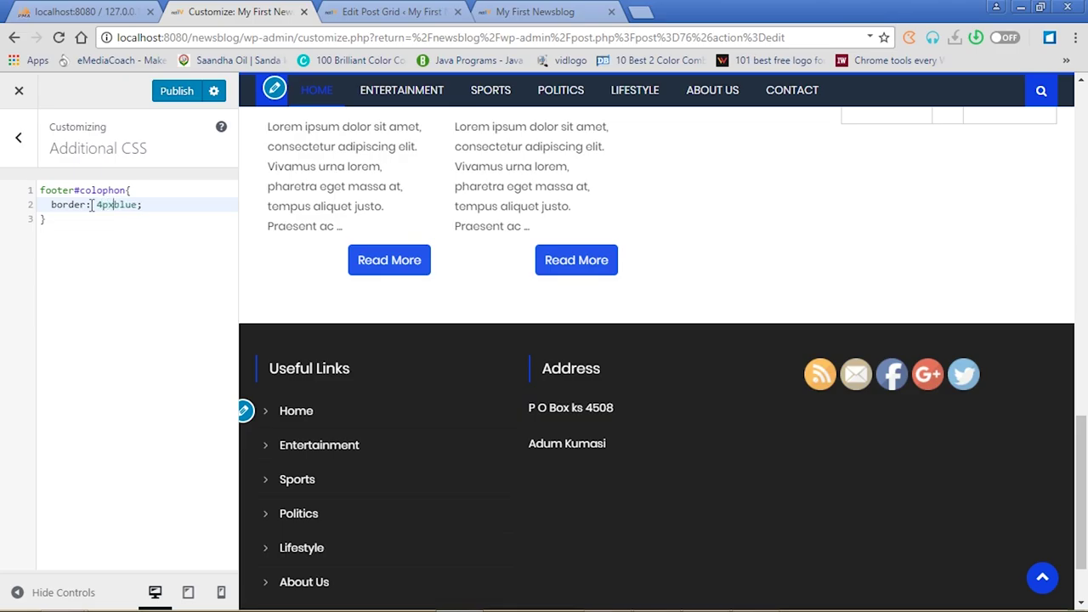
pyautogui.write('id')
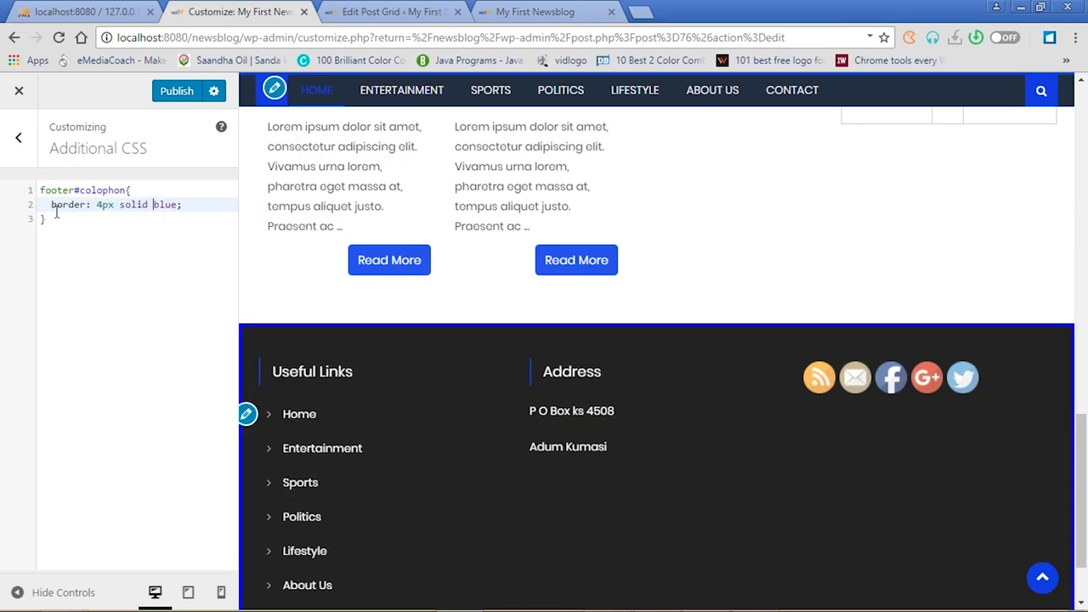
pyautogui.click(85, 204)
pyautogui.write('-top')
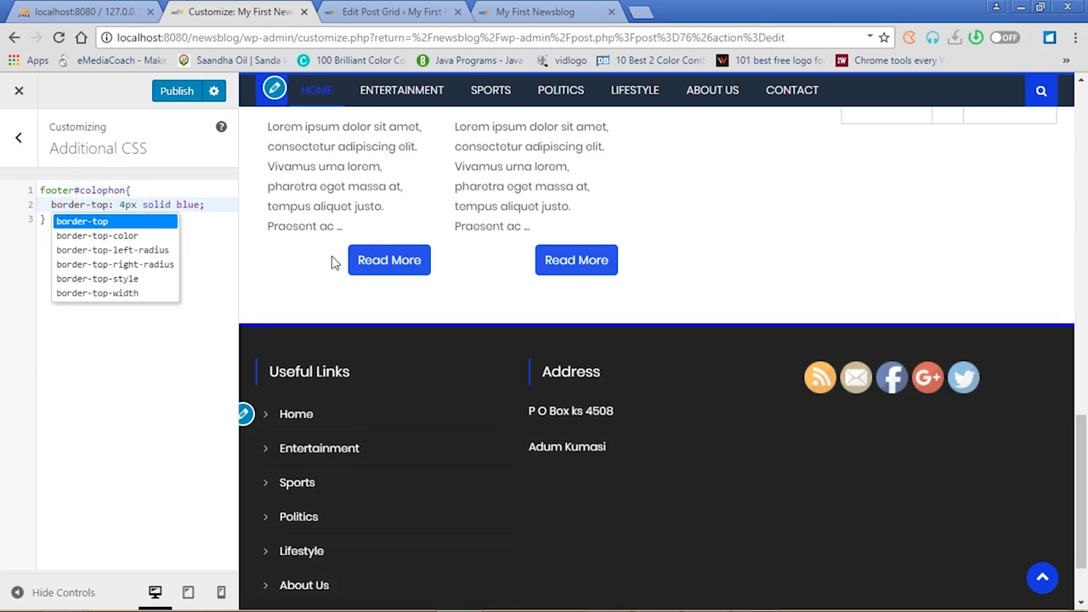
# Publish the border-top: 4px solid blue rule and reload the live blog to check the footer
pyautogui.click(187, 100)
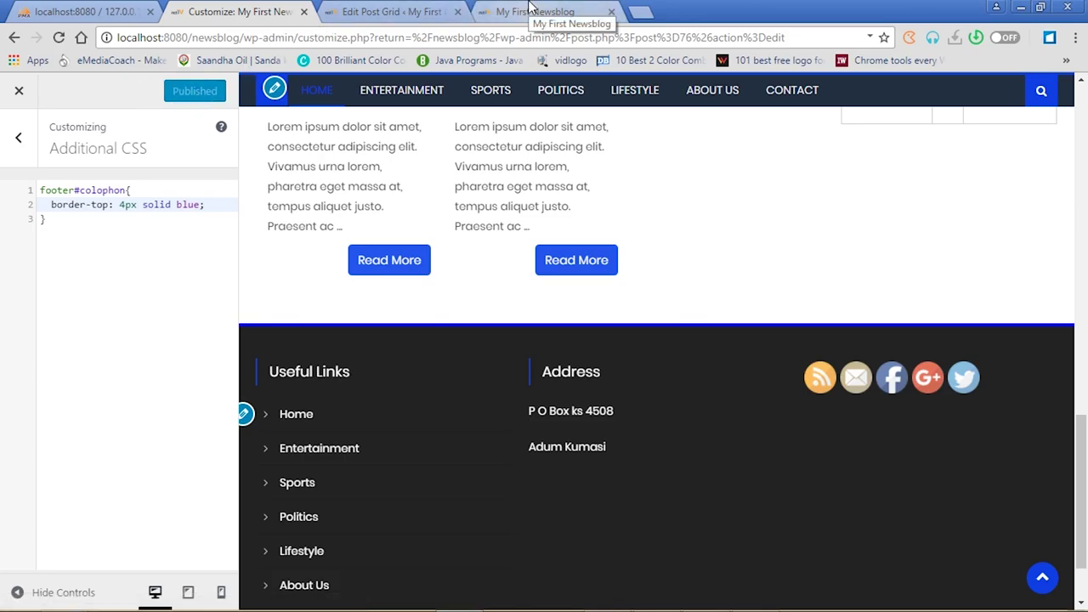
pyautogui.click(529, 8)
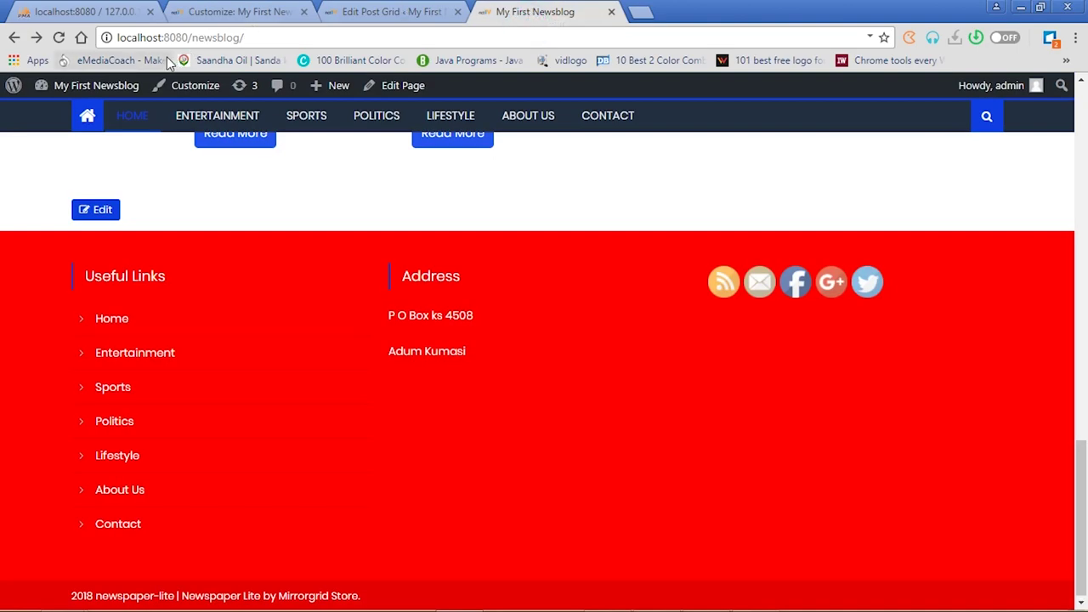
pyautogui.click(59, 39)
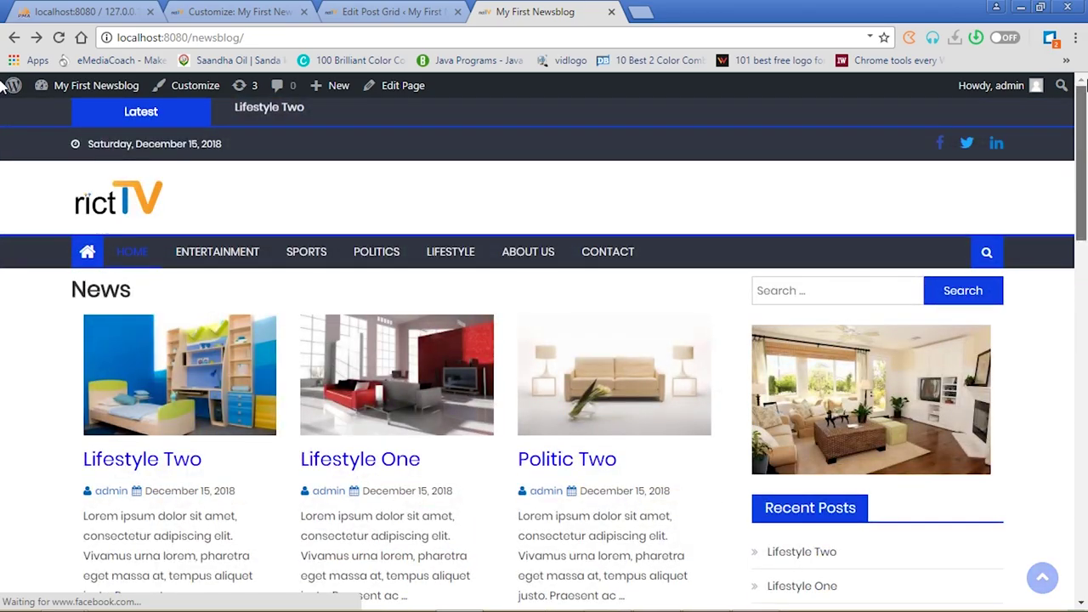
# Go from the admin Pages list to Posts and open Lifestyle Two in the editor
pyautogui.click(387, 8)
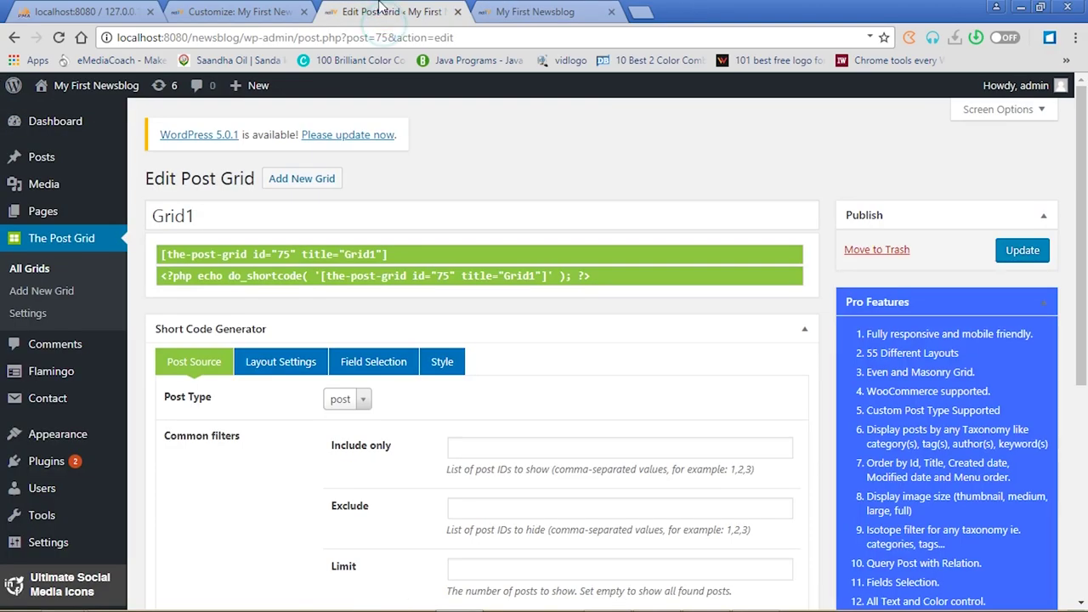
pyautogui.click(238, 10)
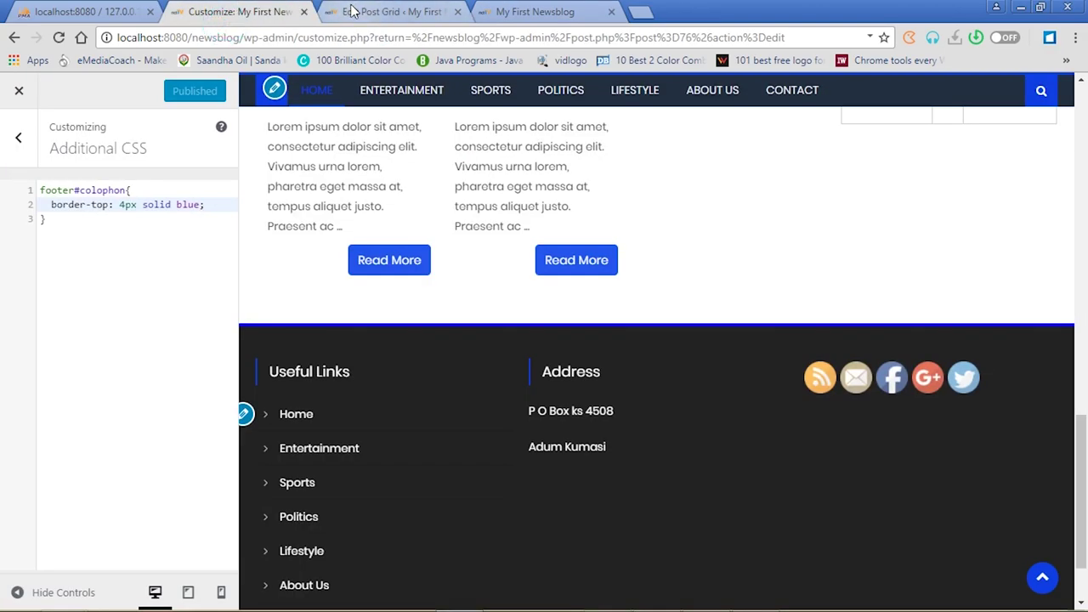
pyautogui.click(350, 12)
pyautogui.moveTo(51, 218)
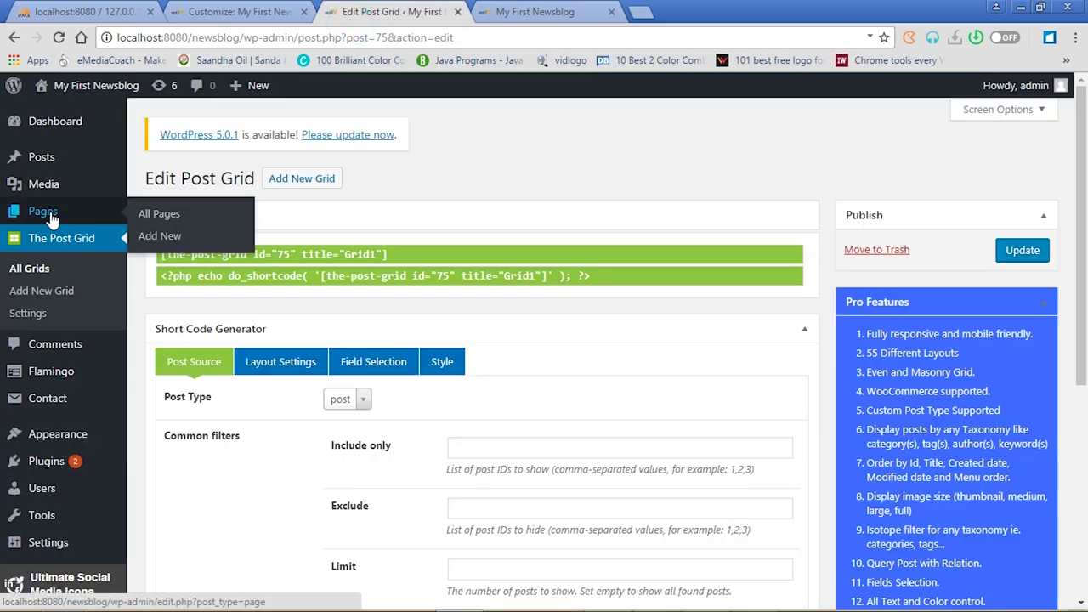
pyautogui.click(50, 212)
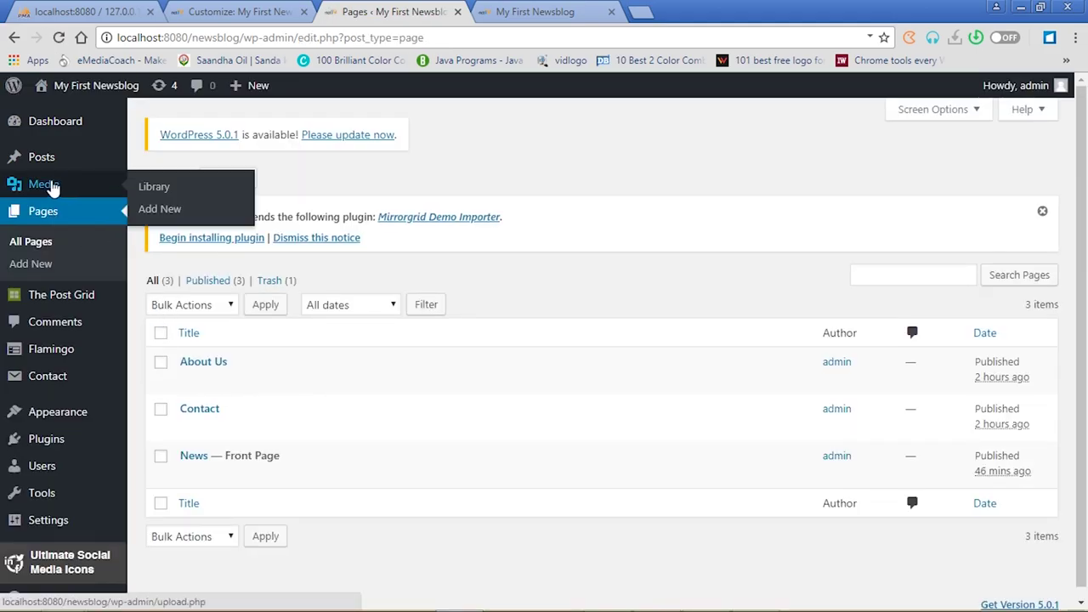
pyautogui.click(42, 158)
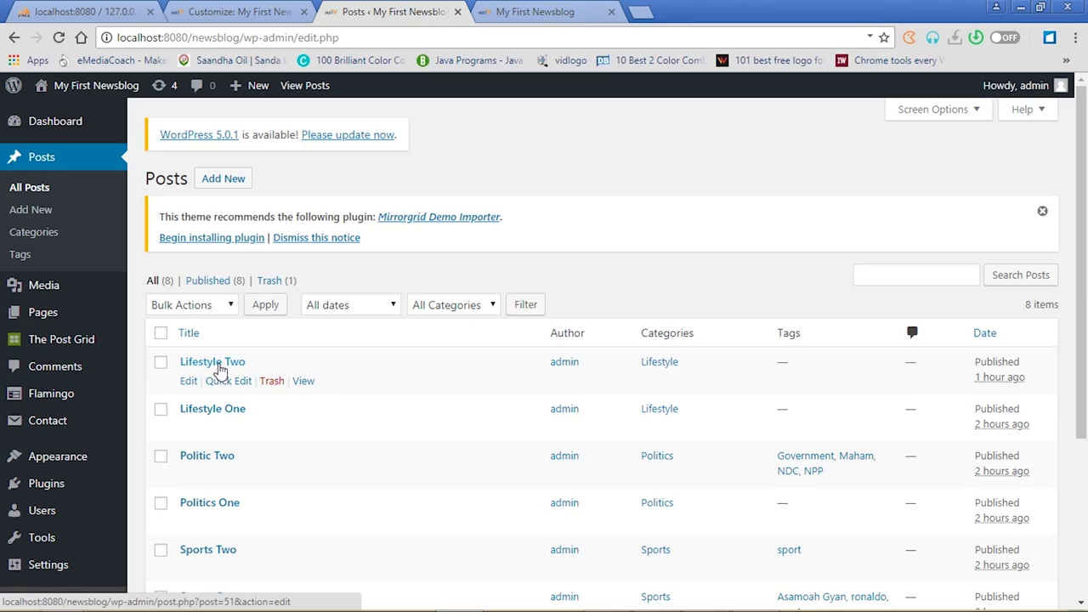
pyautogui.click(220, 366)
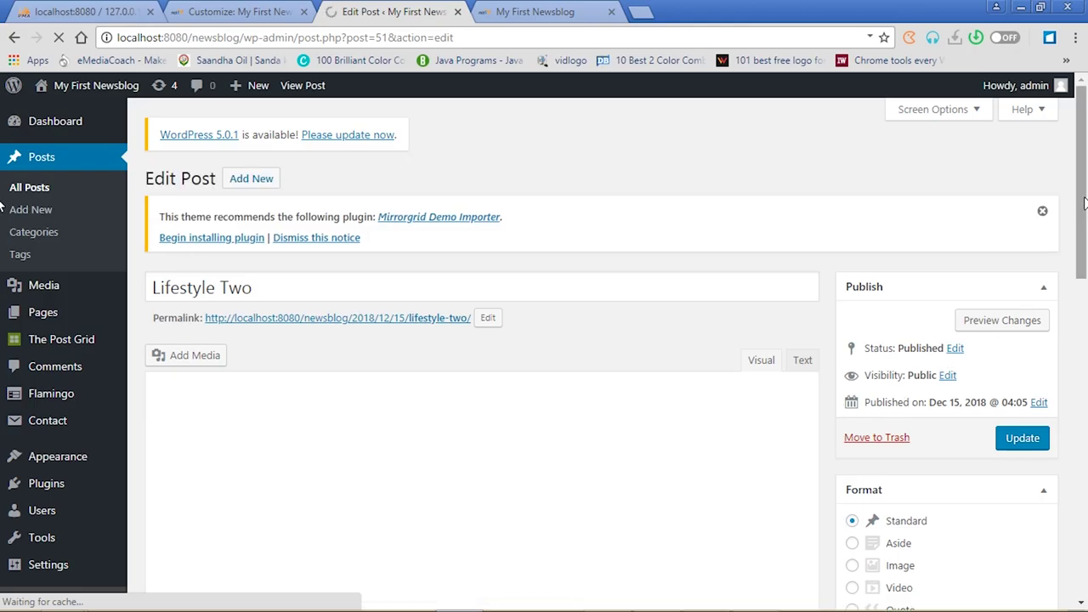
pyautogui.moveTo(1085, 204); pyautogui.dragTo(1084, 291)
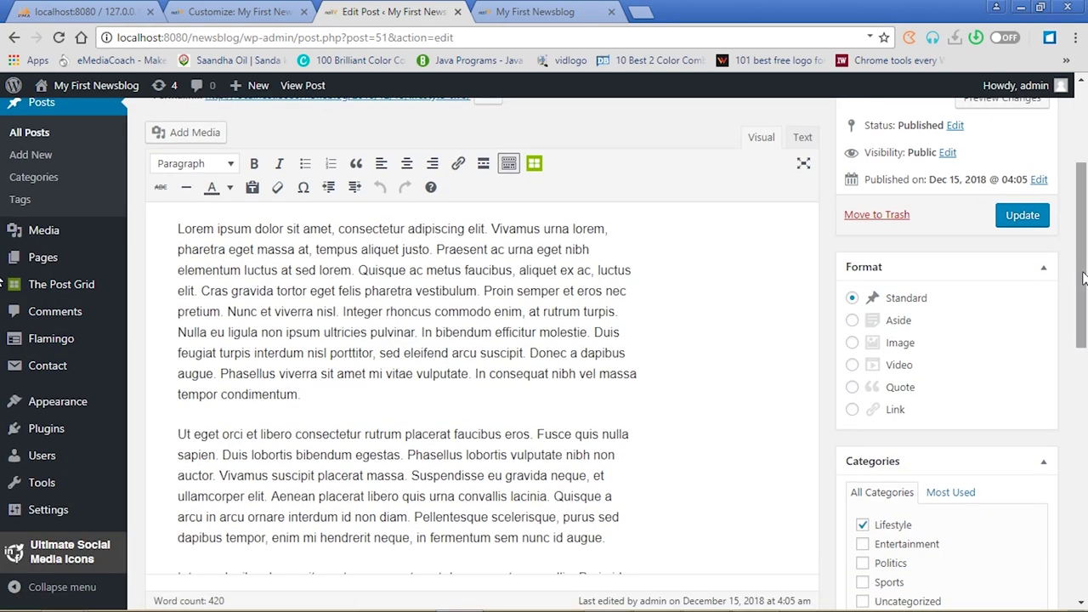
pyautogui.moveTo(492, 228); pyautogui.dragTo(542, 229)
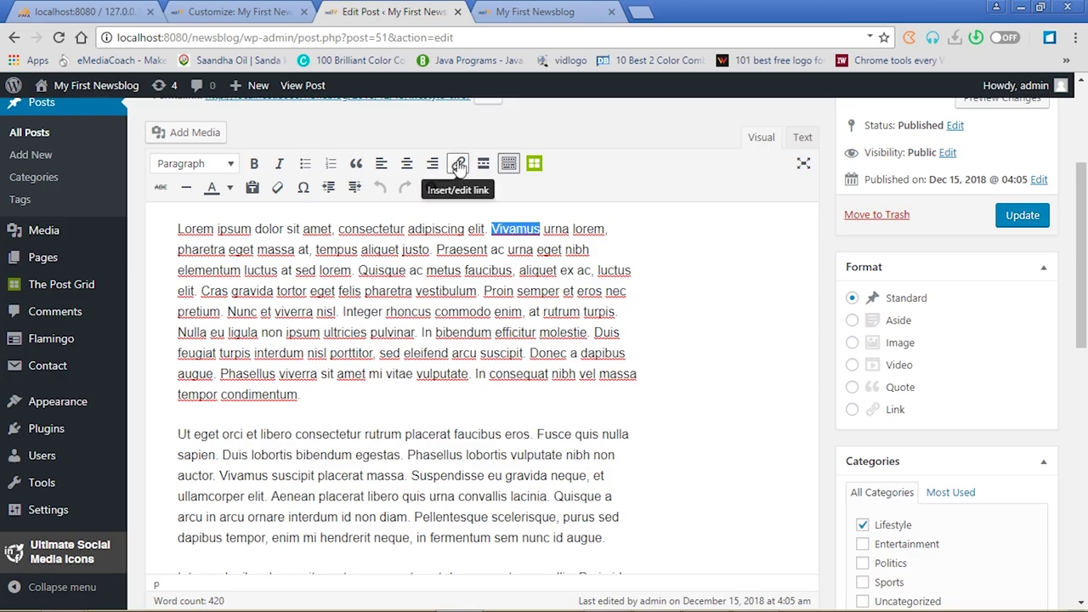
pyautogui.click(458, 166)
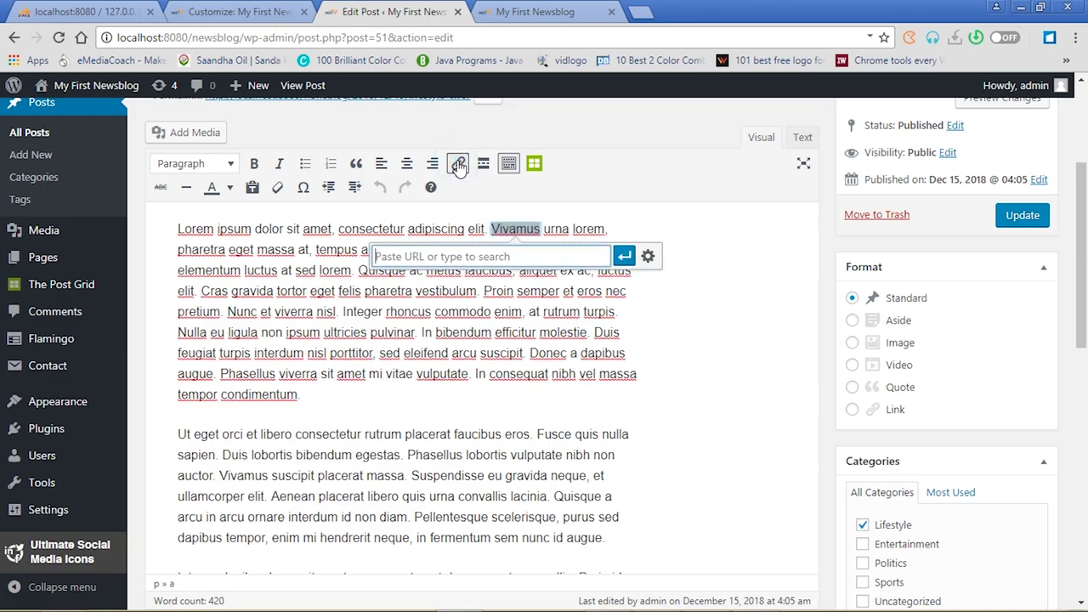
pyautogui.rightClick(467, 255)
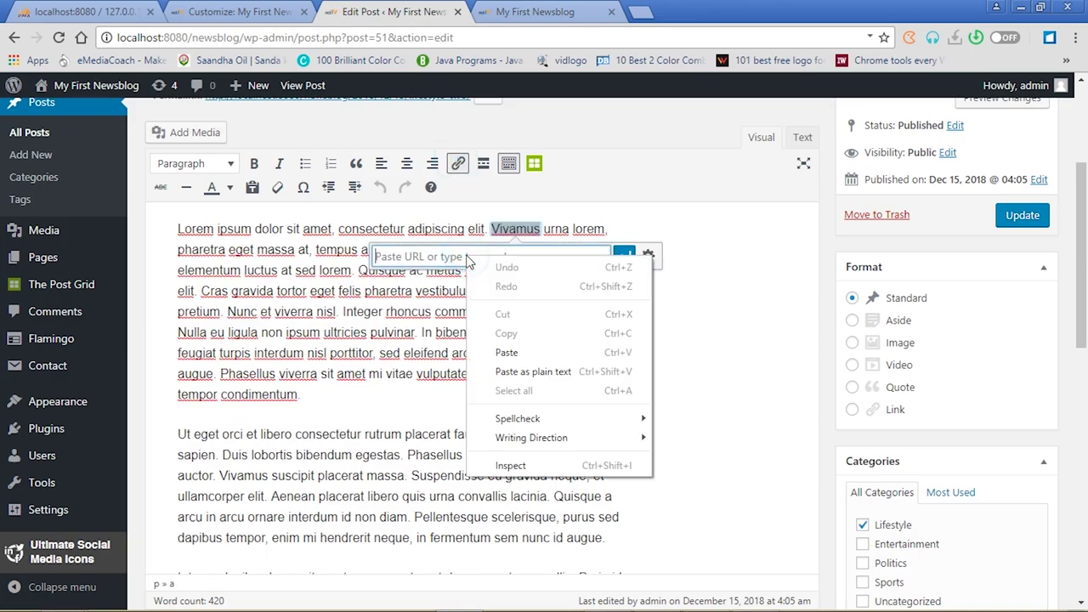
pyautogui.click(508, 356)
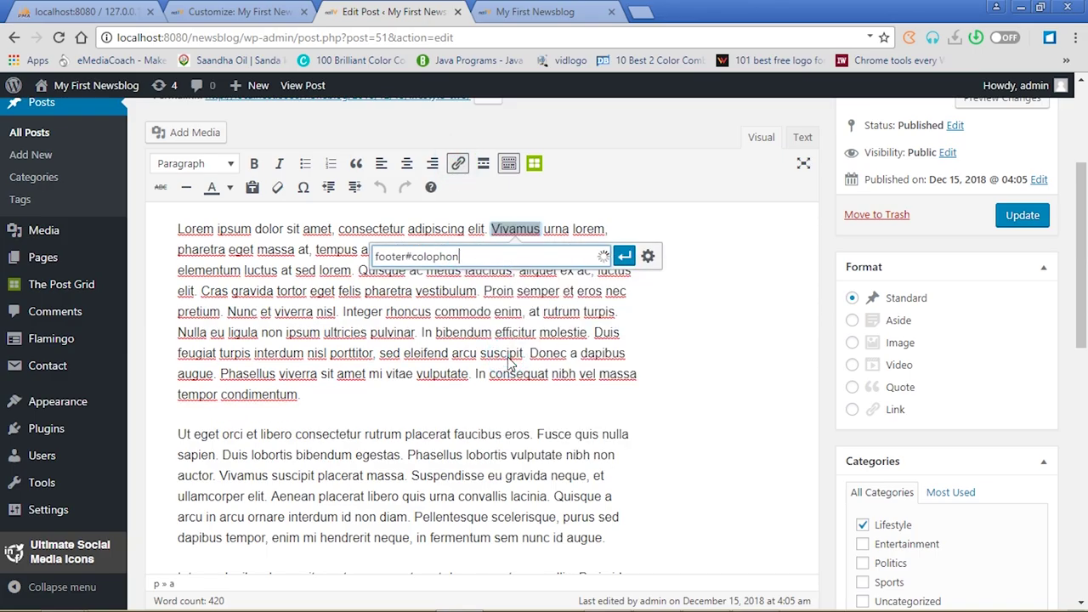
pyautogui.press('BackSpace')
pyautogui.press('BackSpace')
pyautogui.press('BackSpace')
pyautogui.press('BackSpace')
pyautogui.press('BackSpace')
pyautogui.press('BackSpace')
pyautogui.press('BackSpace')
pyautogui.press('BackSpace')
pyautogui.press('BackSpace')
pyautogui.press('BackSpace')
pyautogui.press('BackSpace')
pyautogui.press('BackSpace')
pyautogui.press('BackSpace')
pyautogui.press('BackSpace')
pyautogui.write('www.facebook.com')
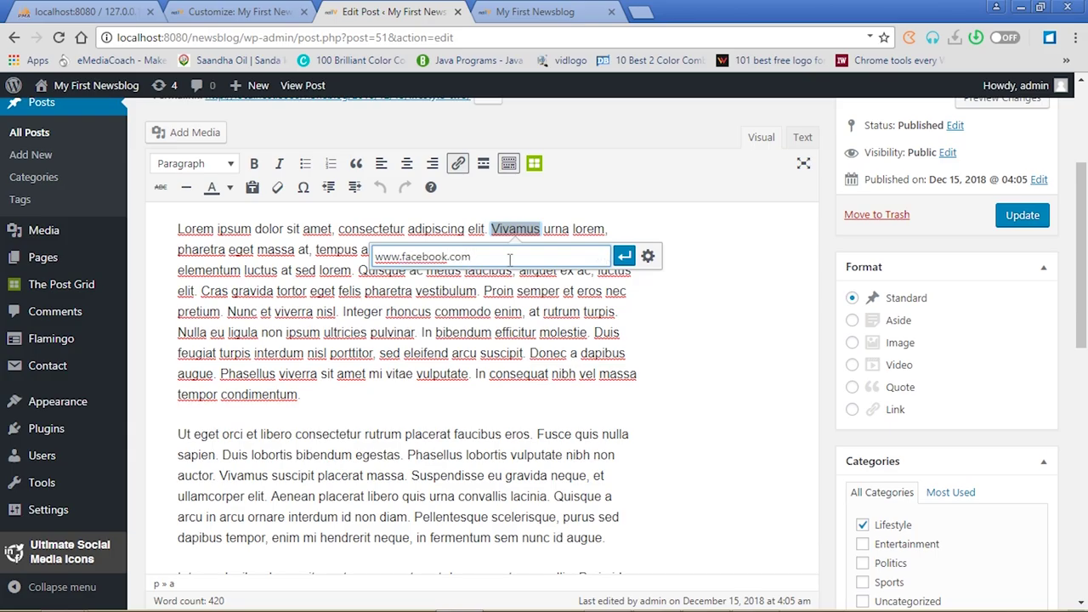
pyautogui.click(626, 258)
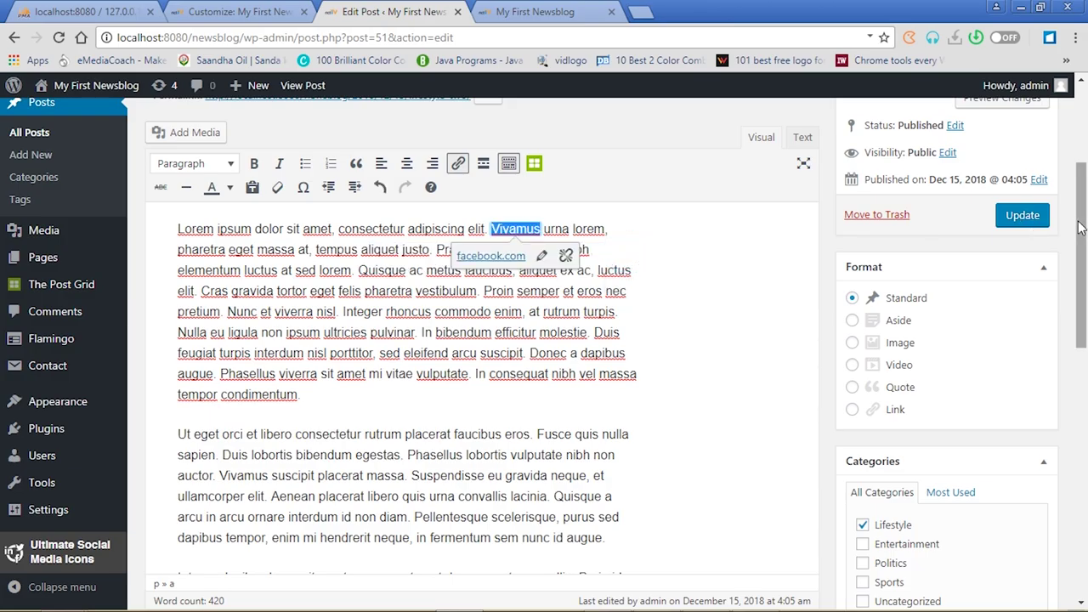
pyautogui.click(1023, 222)
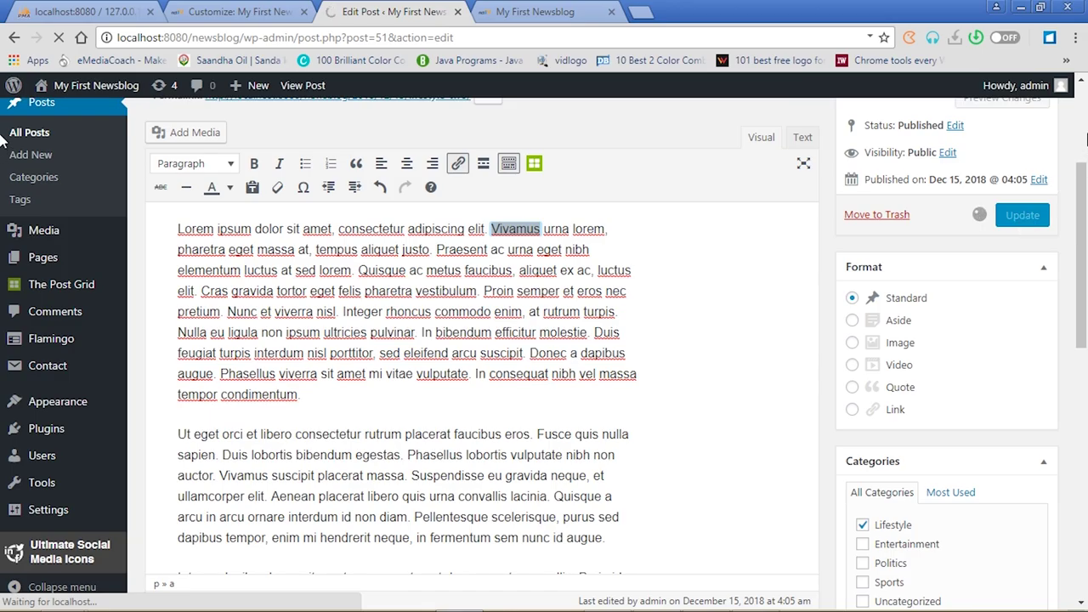
pyautogui.click(697, 262)
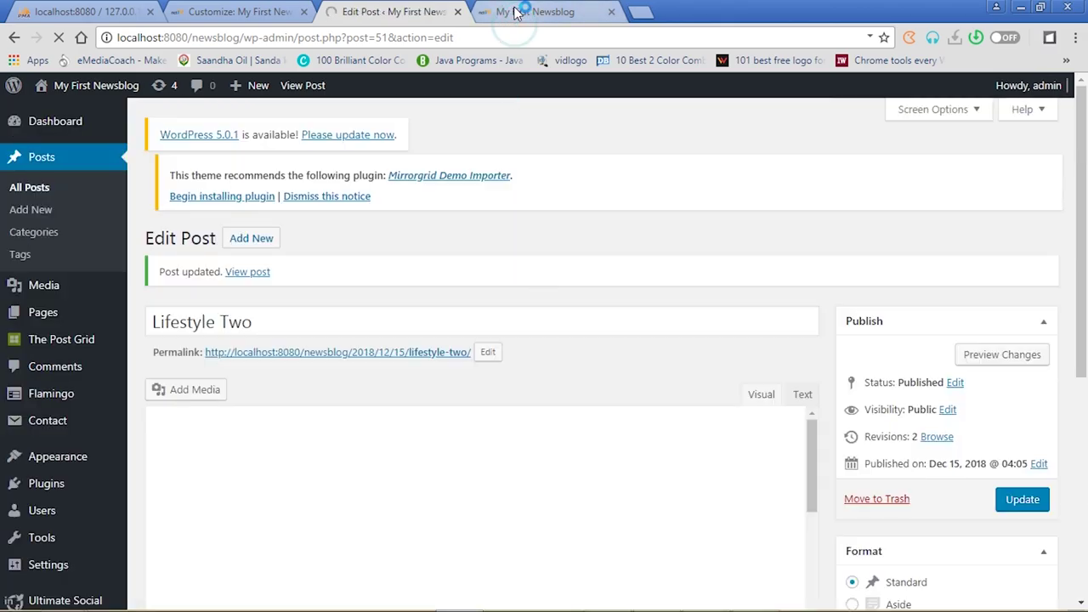
pyautogui.click(516, 13)
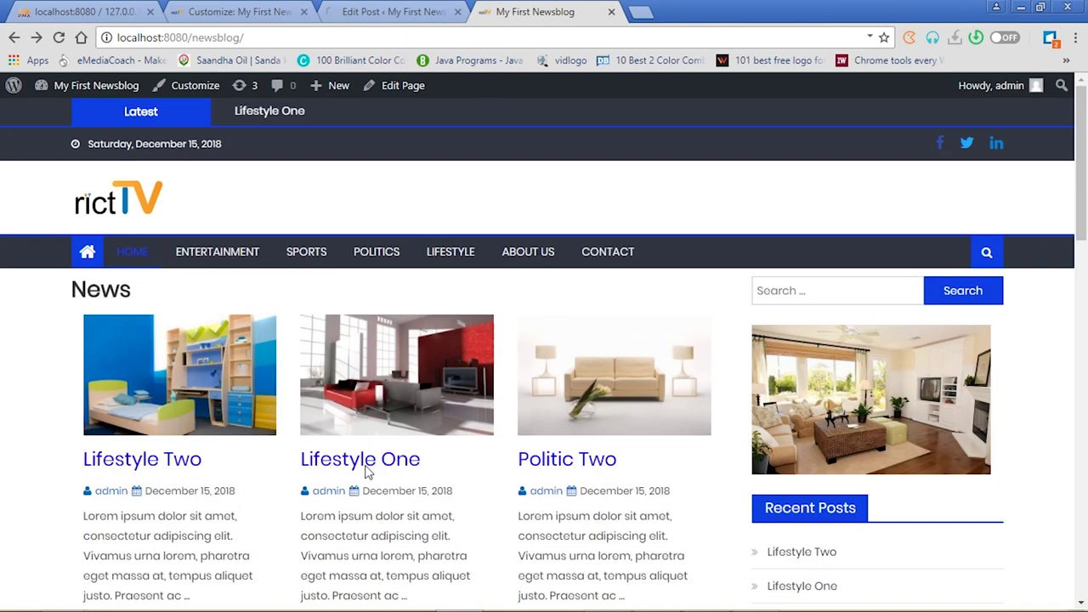
pyautogui.click(162, 461)
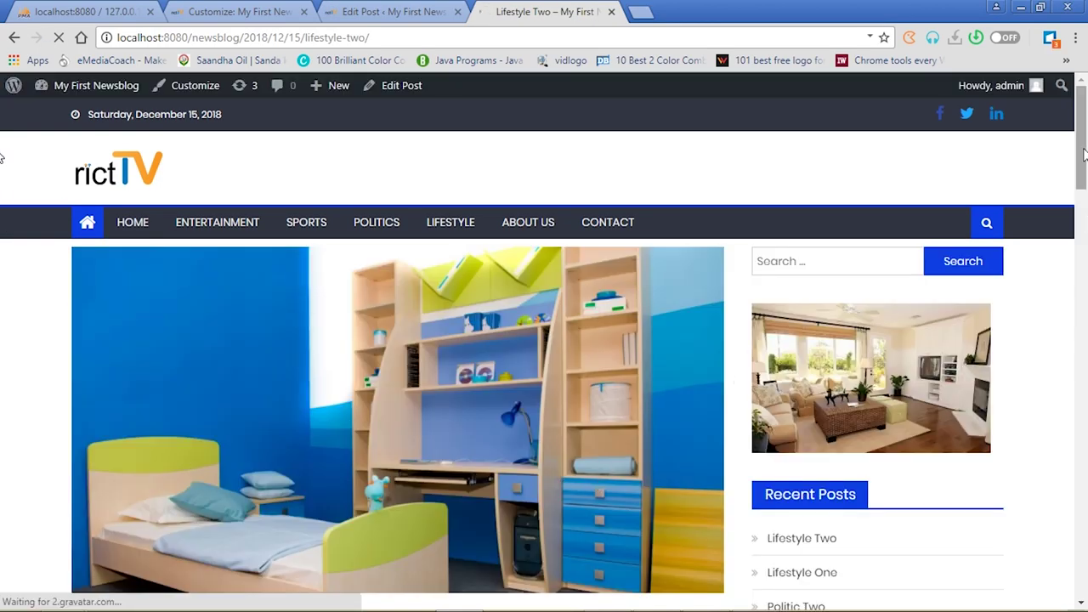
pyautogui.moveTo(1083, 153); pyautogui.dragTo(1083, 226)
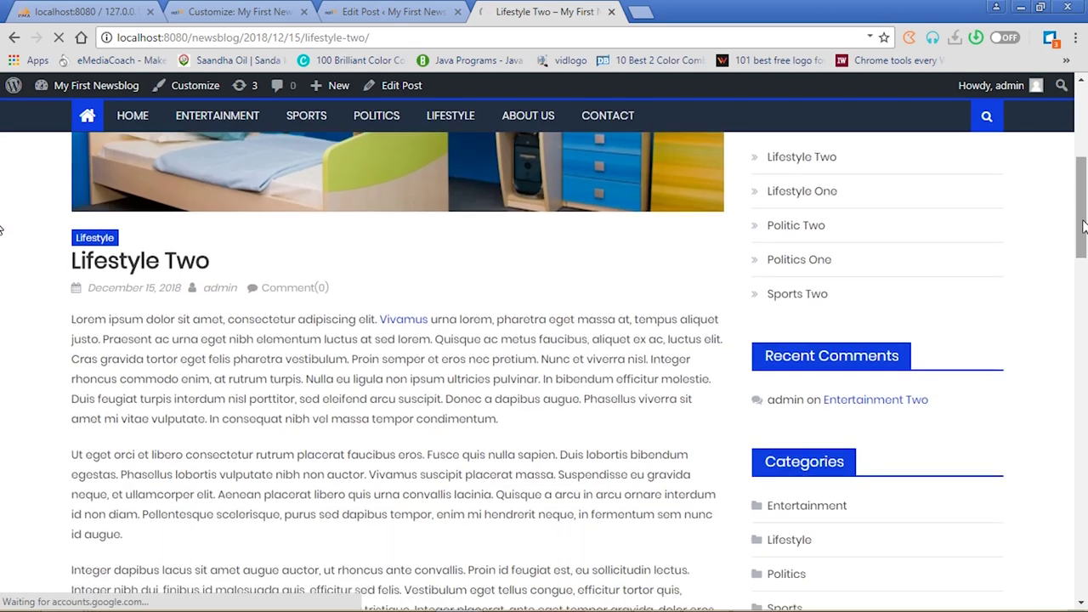
pyautogui.click(406, 324)
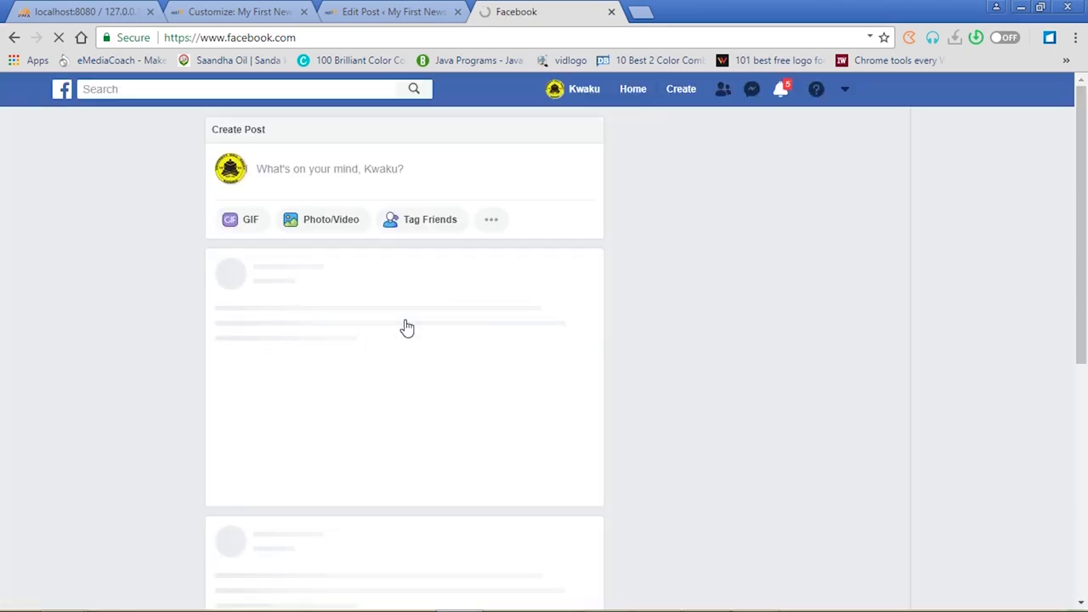
pyautogui.click(14, 40)
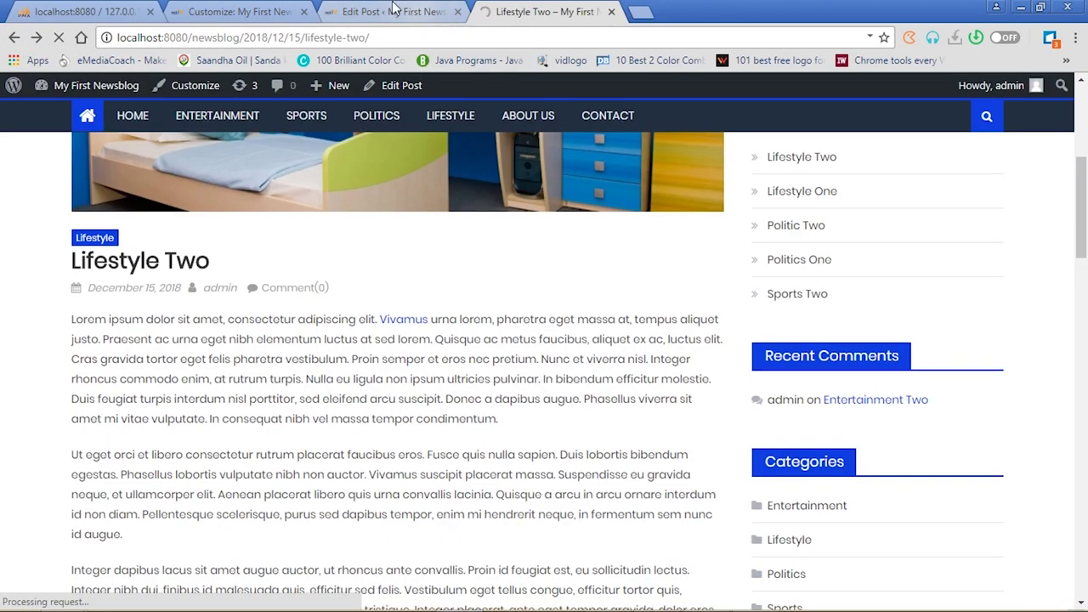
pyautogui.click(262, 11)
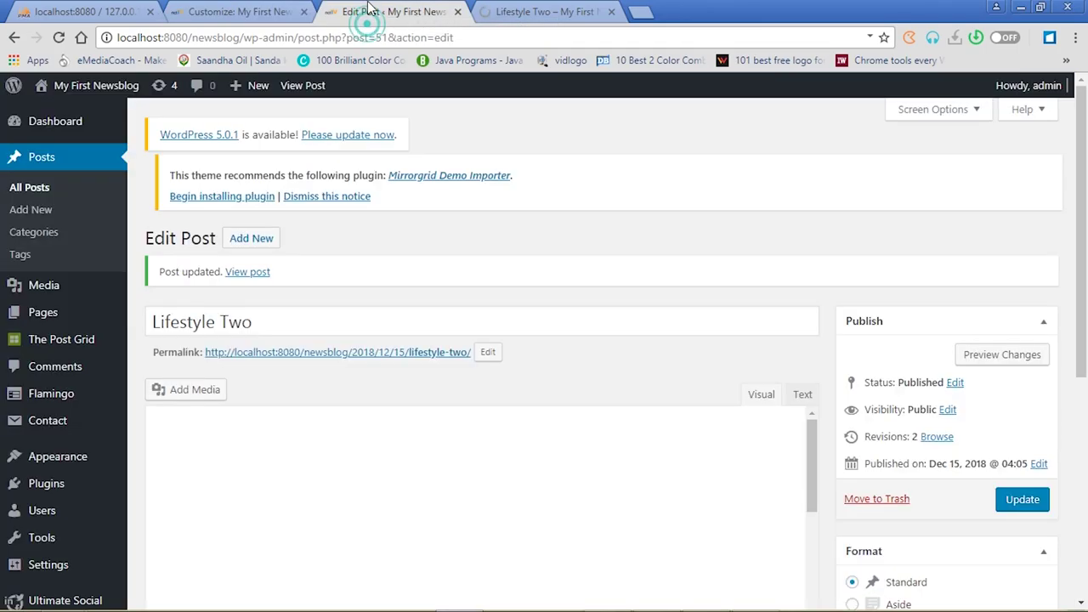
pyautogui.click(367, 11)
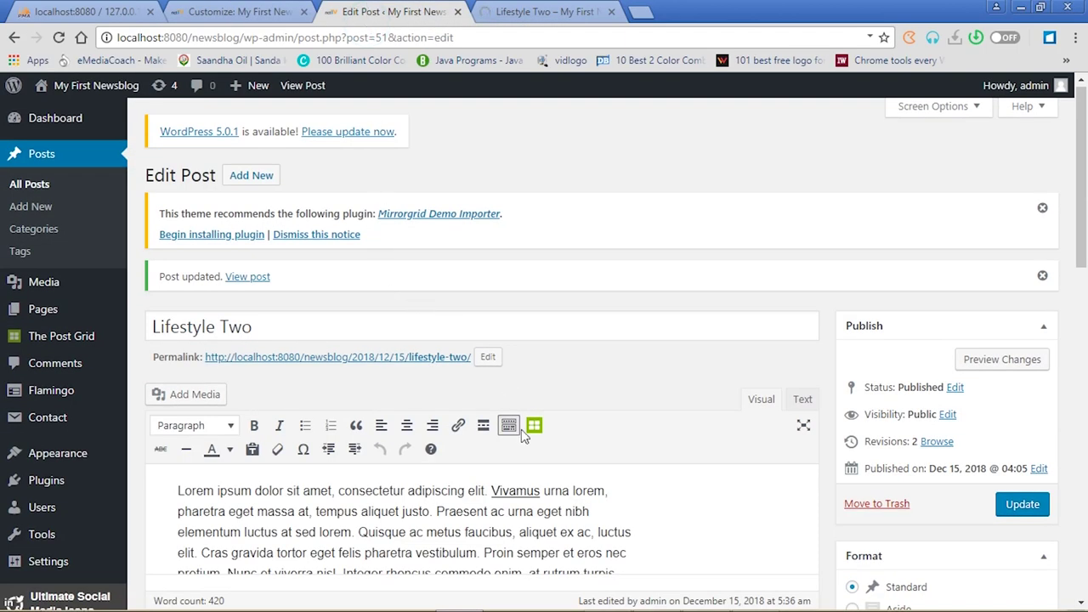
# Set the Vivamus link to open in a new tab, update the post, and view the live Lifestyle Two post
pyautogui.click(527, 493)
pyautogui.moveTo(493, 492); pyautogui.dragTo(541, 491)
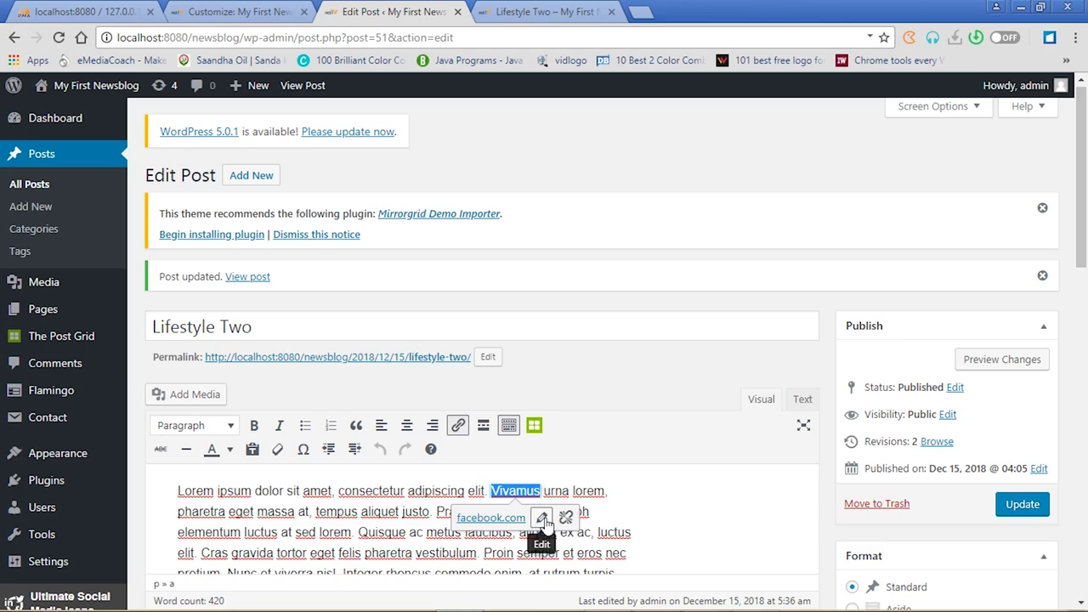
pyautogui.click(542, 518)
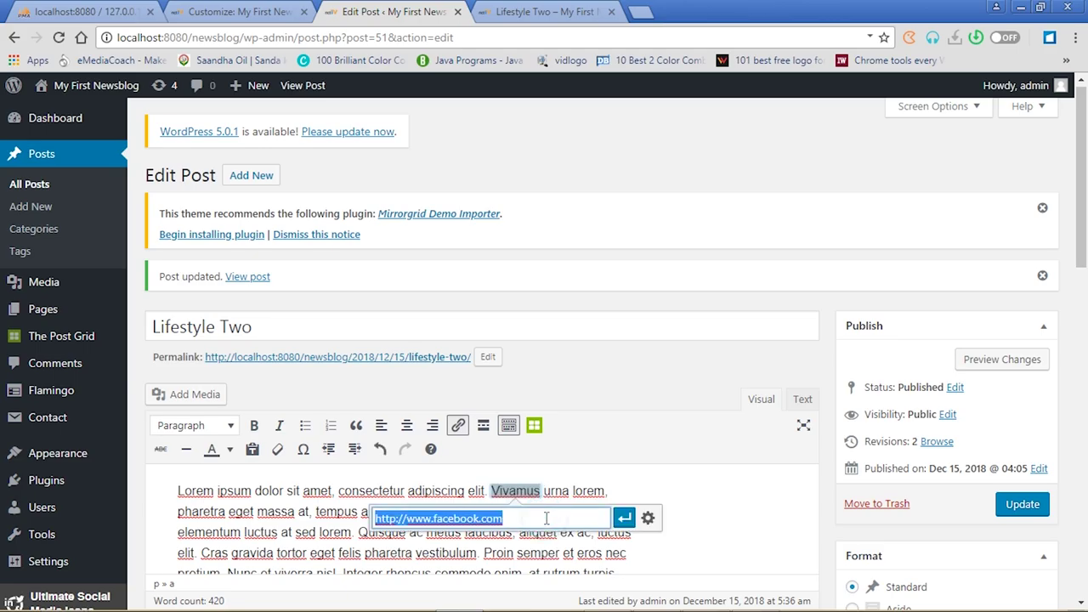
pyautogui.click(649, 520)
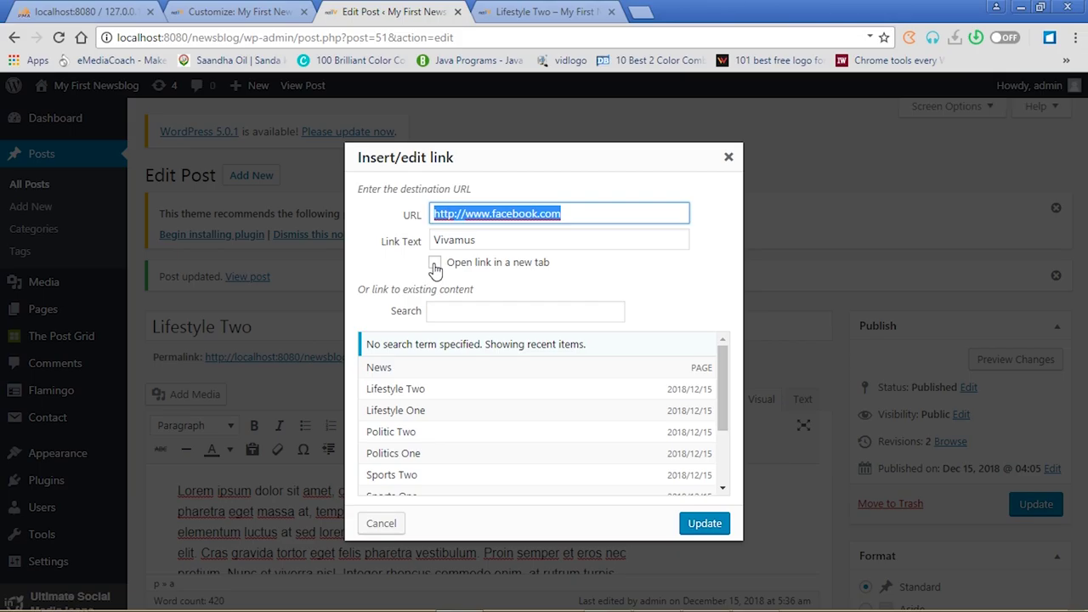
pyautogui.click(434, 263)
pyautogui.click(703, 521)
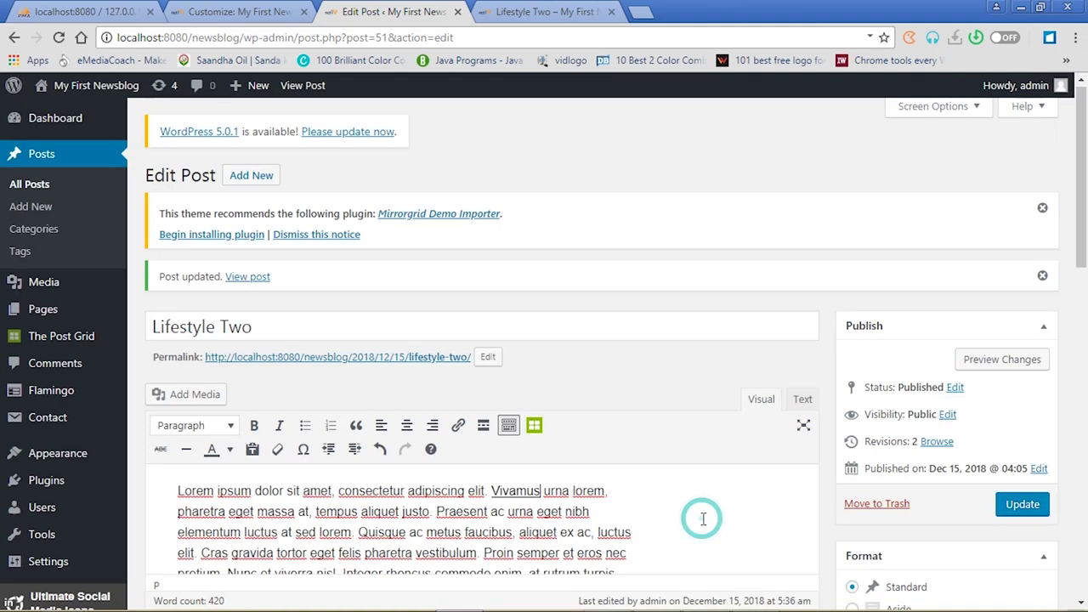
pyautogui.click(1024, 507)
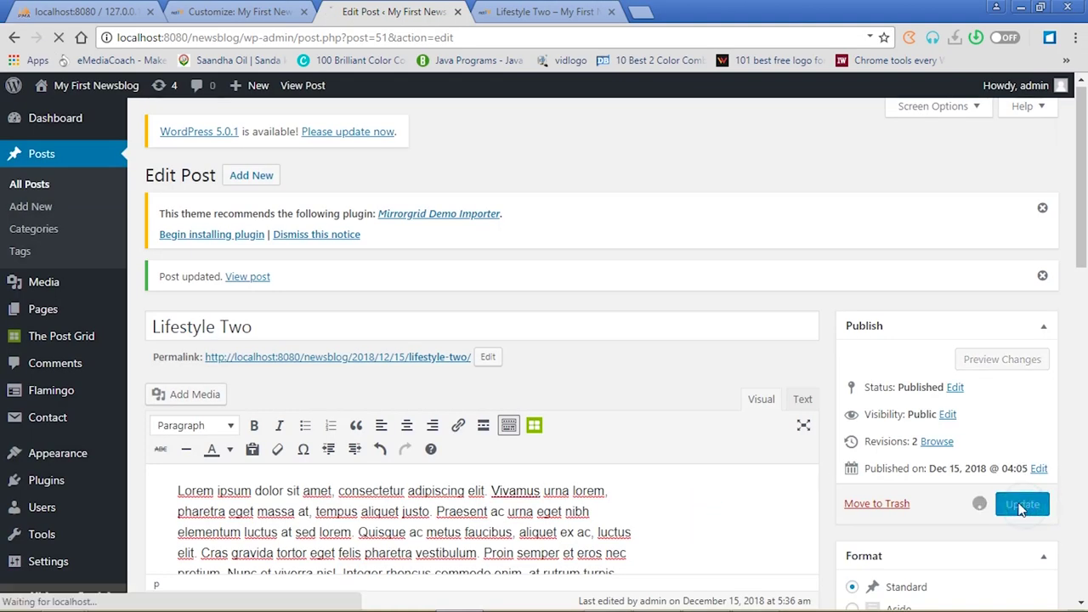
pyautogui.click(535, 12)
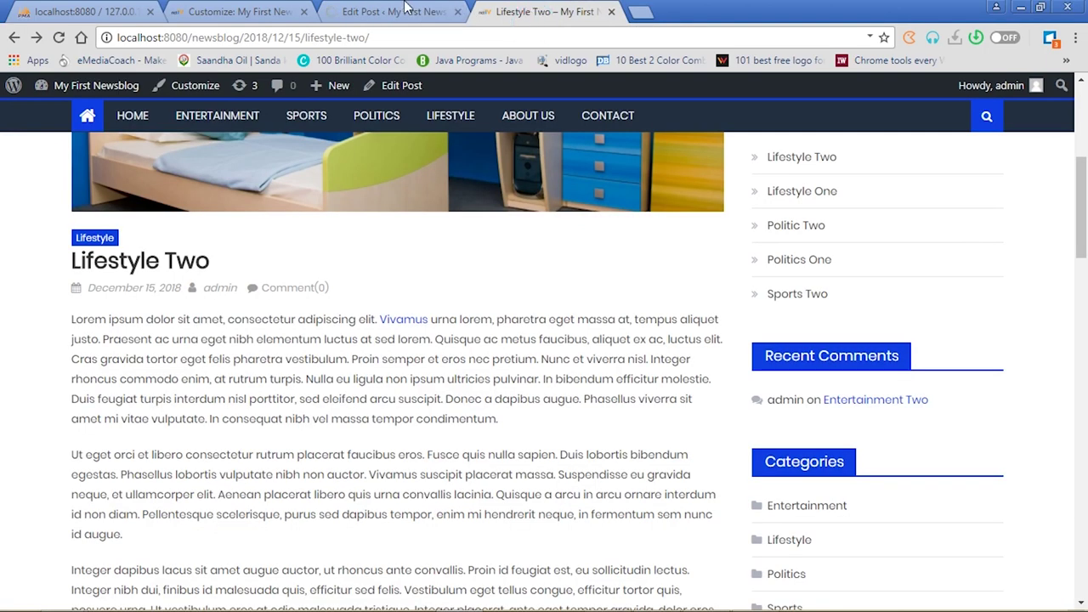
# Reload the live Lifestyle Two post and confirm Vivamus opens Facebook in a new tab
pyautogui.click(397, 16)
pyautogui.click(540, 15)
pyautogui.click(415, 16)
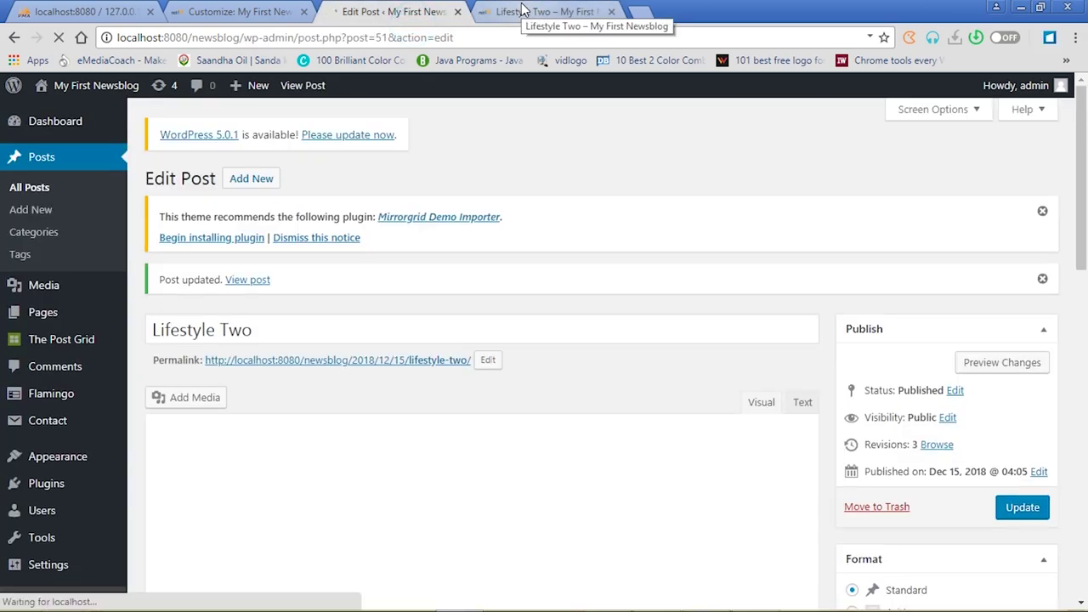
pyautogui.click(522, 10)
pyautogui.click(57, 38)
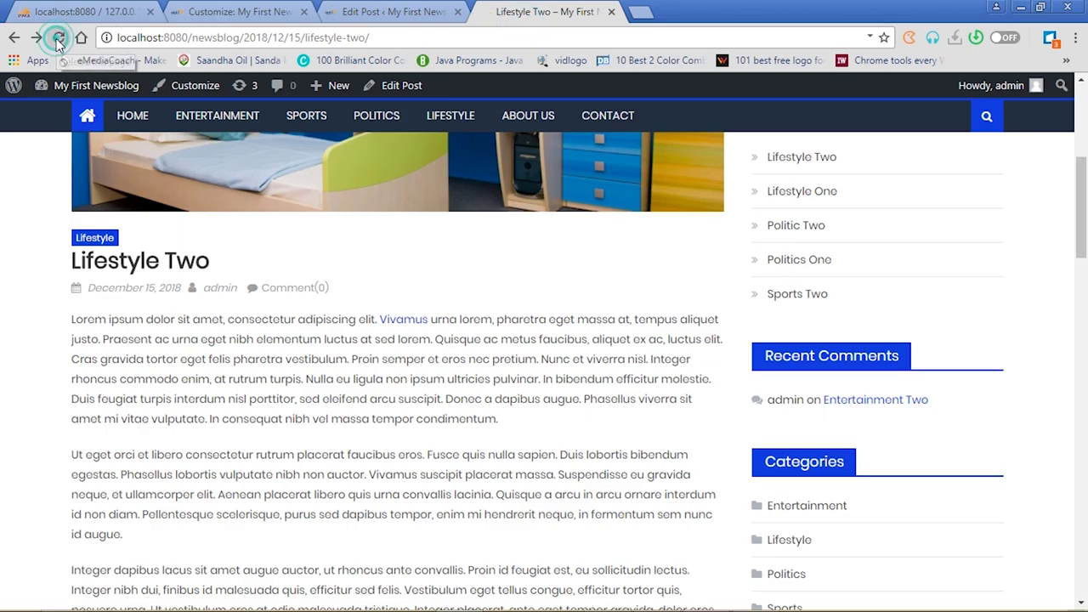
pyautogui.click(382, 11)
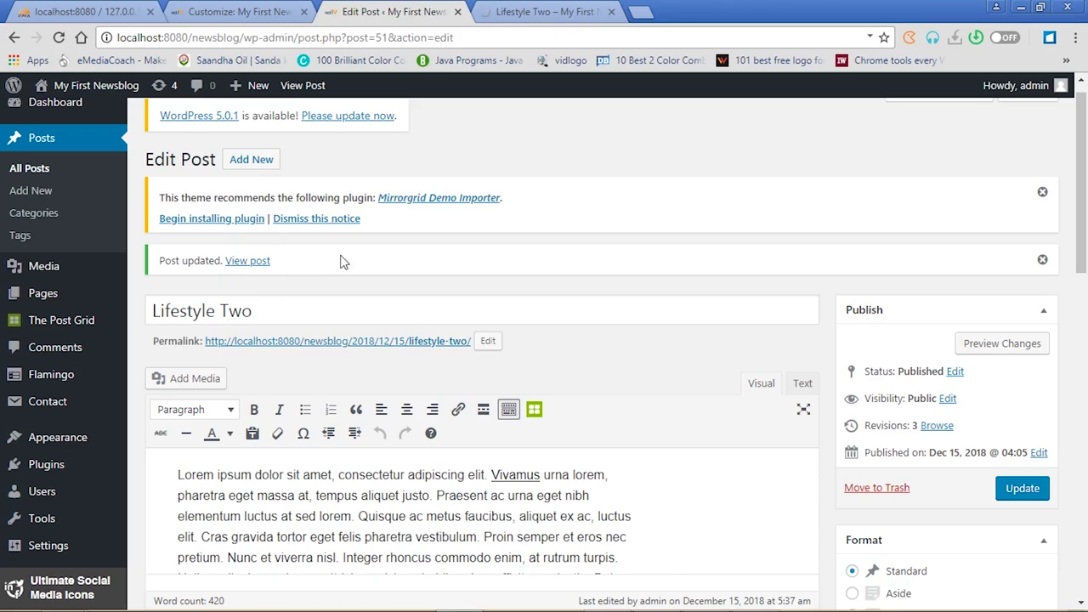
pyautogui.click(540, 11)
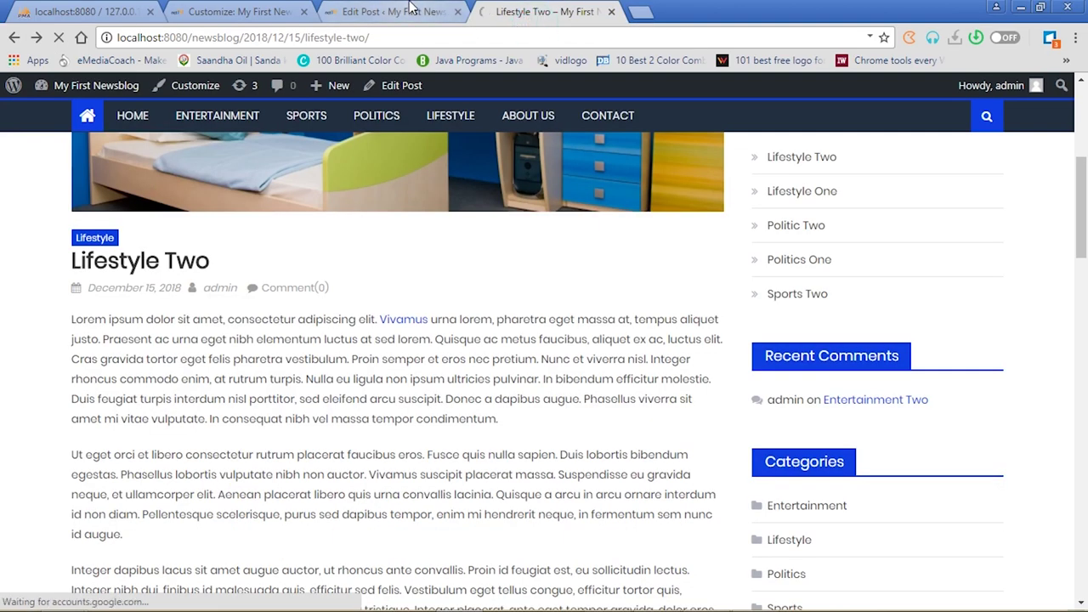
pyautogui.click(407, 325)
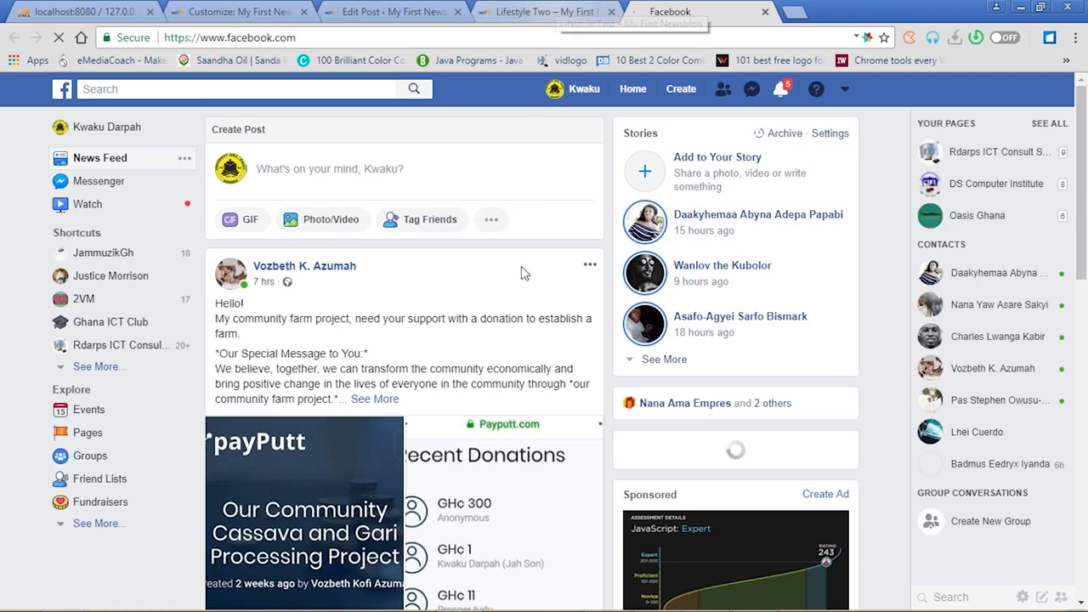
# Return to the Lifestyle Two Edit Post screen and bring up the site's Users list
pyautogui.click(548, 11)
pyautogui.click(417, 9)
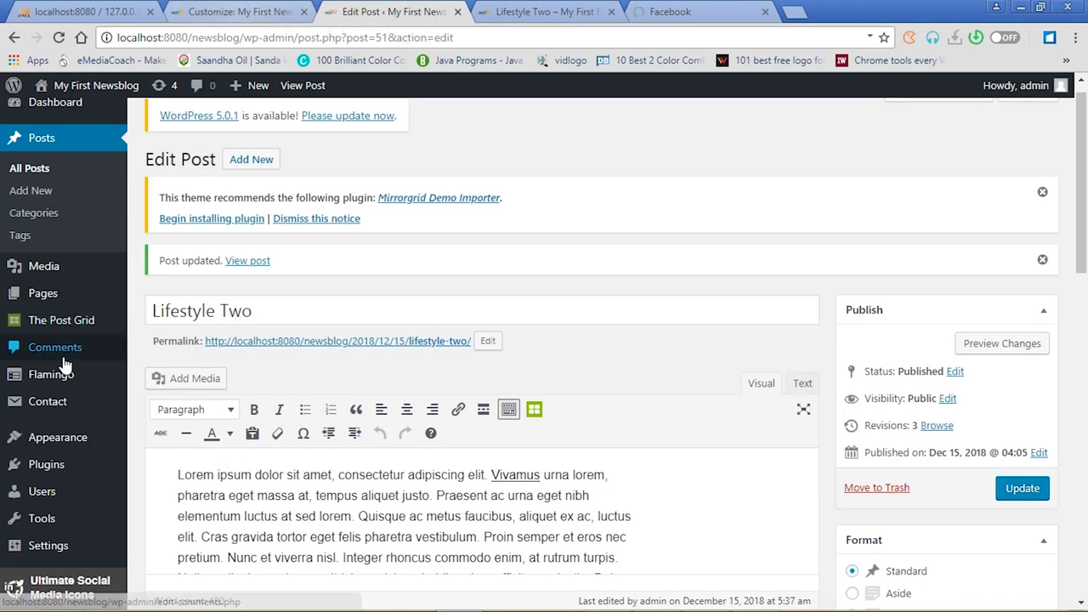
pyautogui.moveTo(48, 501)
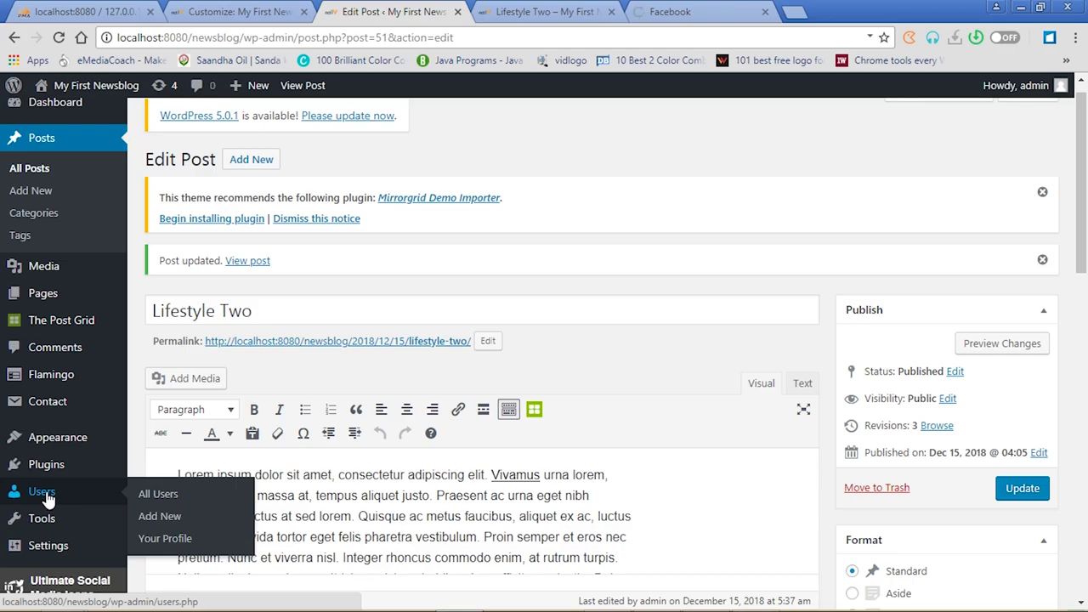
pyautogui.click(47, 501)
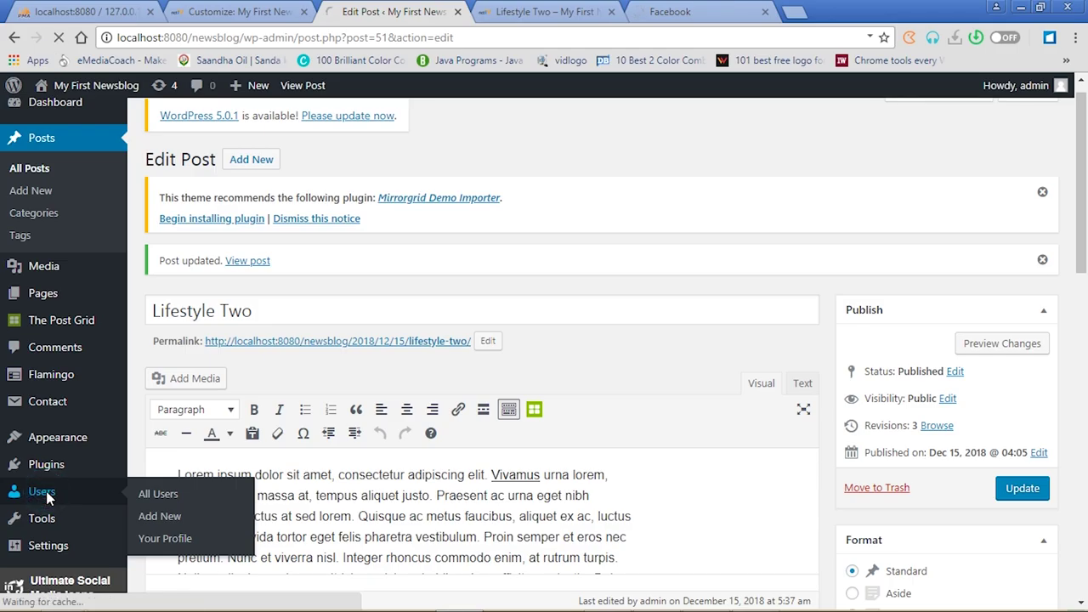
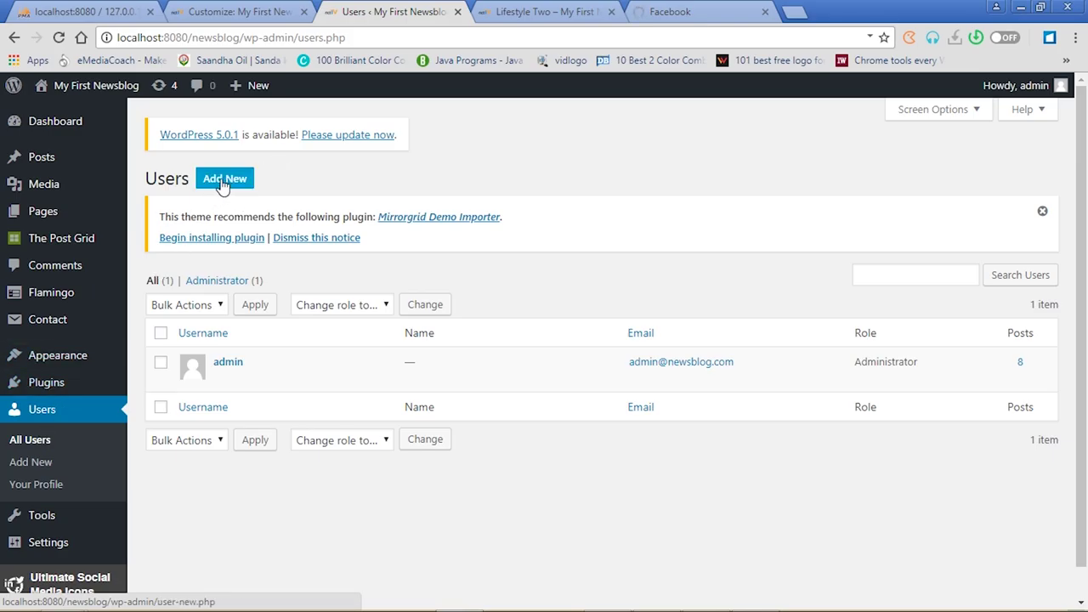
# Open a blank Add New User form and scroll down to its Subscriber role and notification options
pyautogui.click(225, 180)
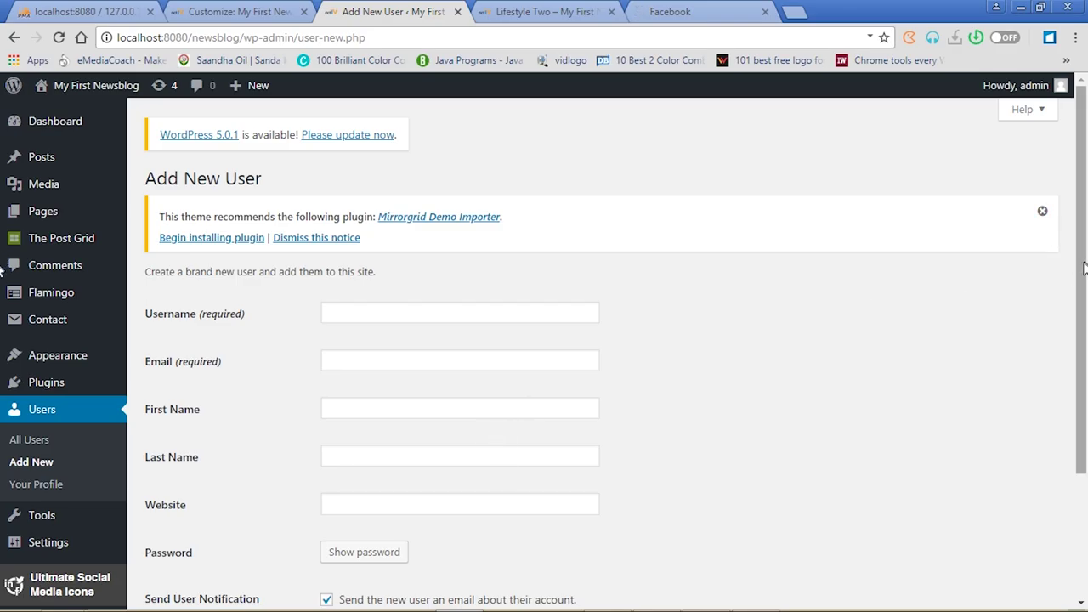
pyautogui.scroll(-2, 1085, 266)
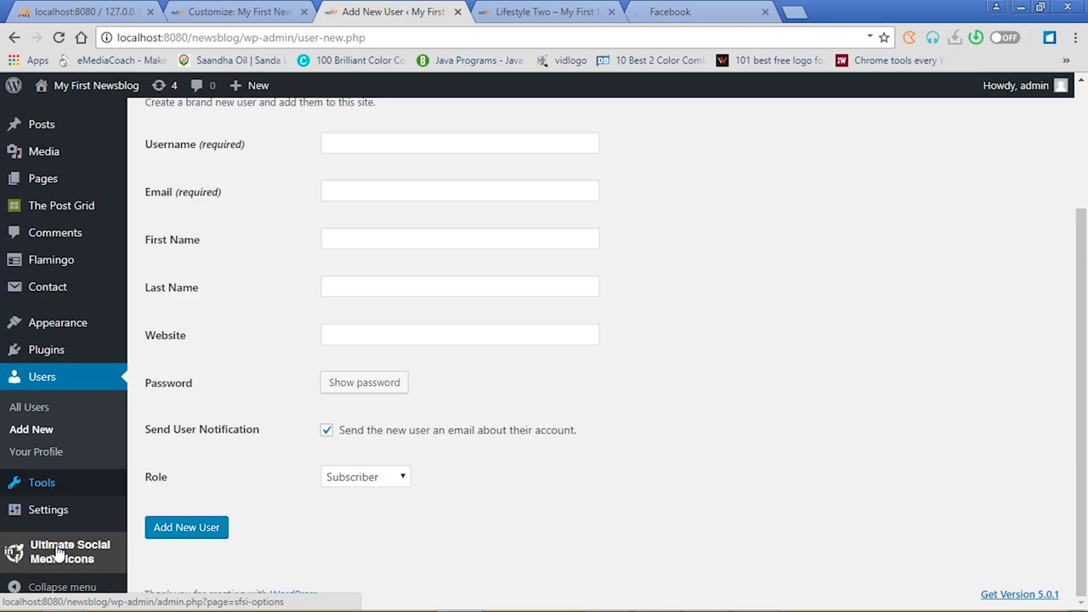
pyautogui.moveTo(61, 327)
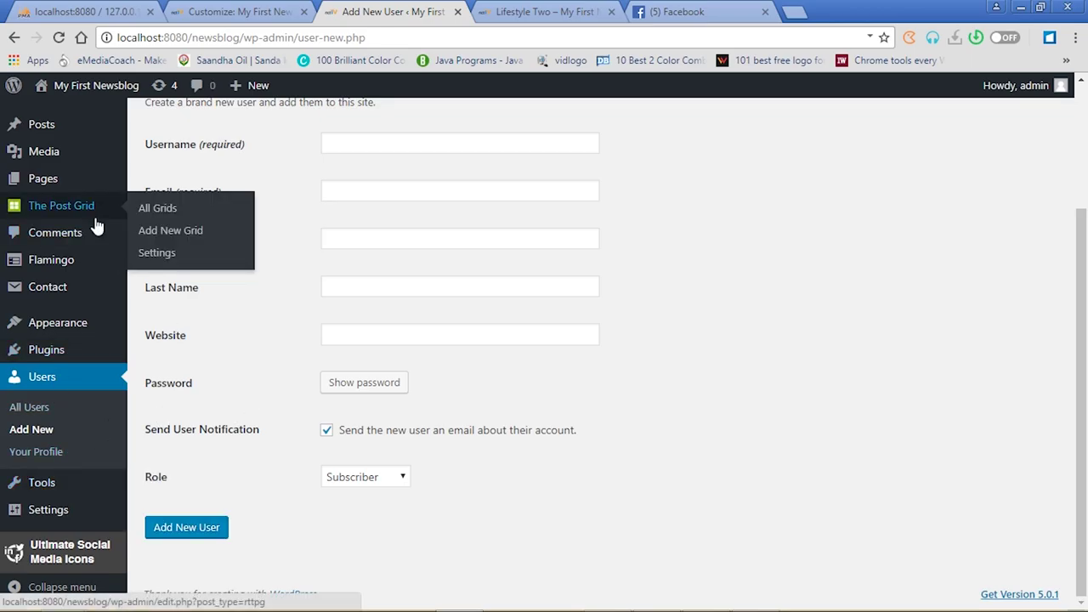
pyautogui.moveTo(61, 493)
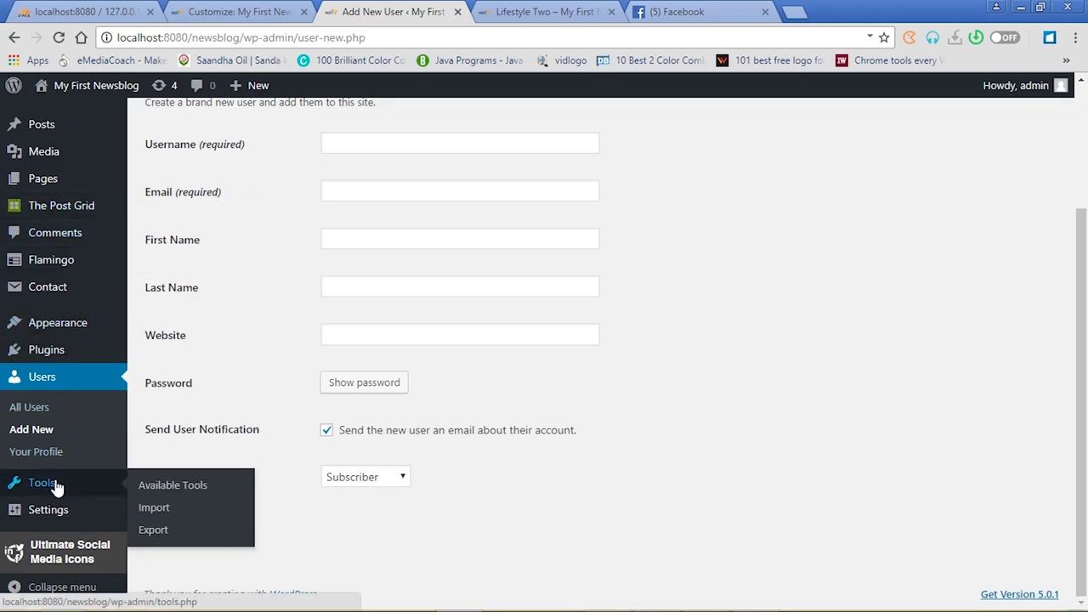
# Open the Ultimate Social Media Icons settings page from the sidebar
pyautogui.click(51, 558)
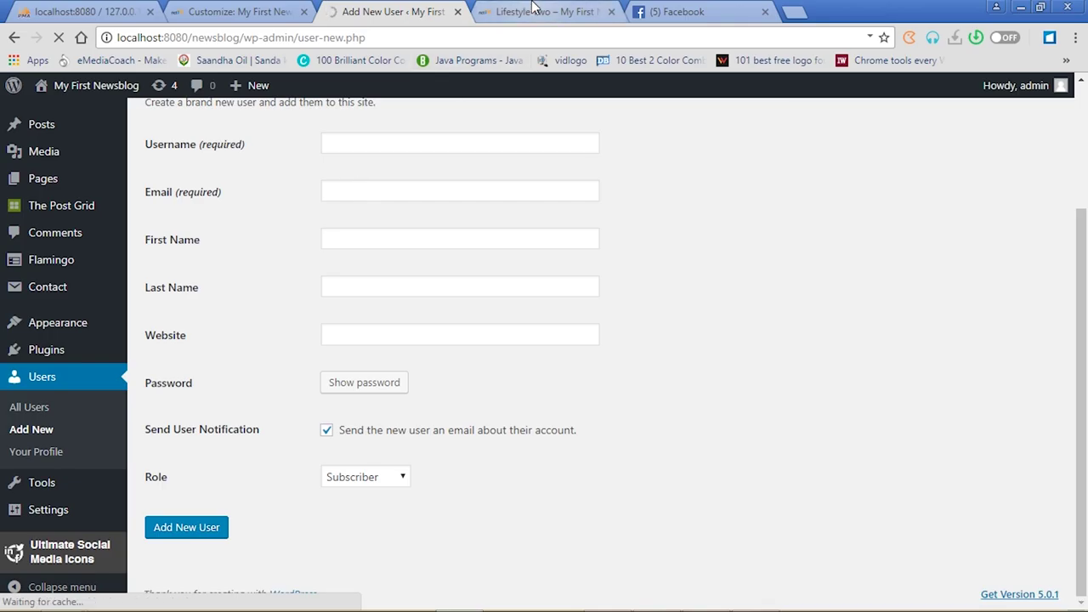
pyautogui.click(534, 12)
pyautogui.moveTo(1078, 170); pyautogui.dragTo(1087, 263)
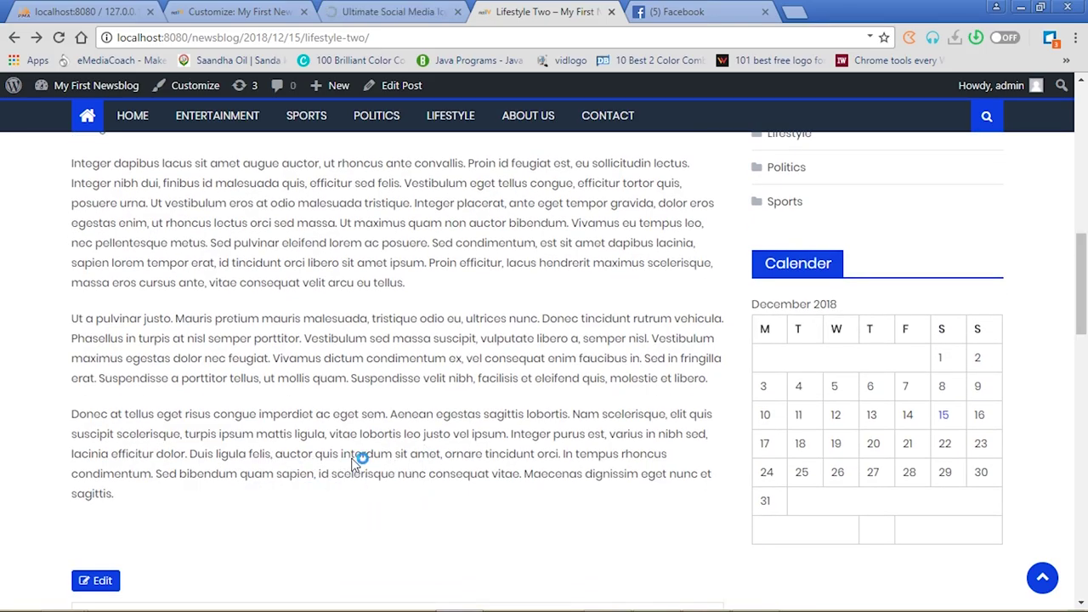
pyautogui.click(414, 12)
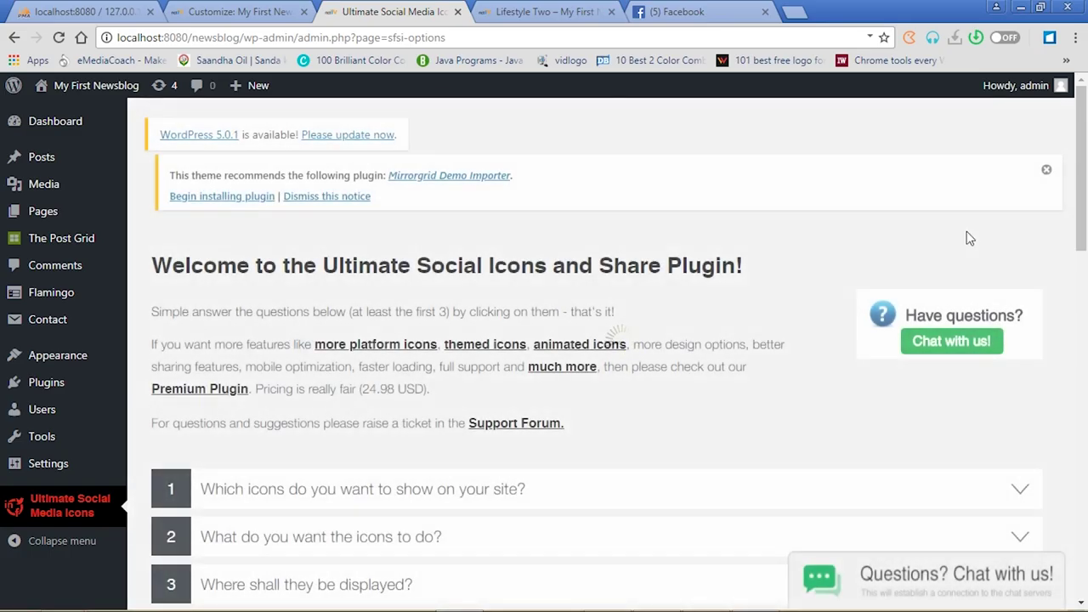
# Dismiss the Mirrorgrid recommendation notice and briefly expand question 1 about which icons to show
pyautogui.click(1047, 169)
pyautogui.moveTo(1084, 158); pyautogui.dragTo(1085, 224)
pyautogui.click(1023, 227)
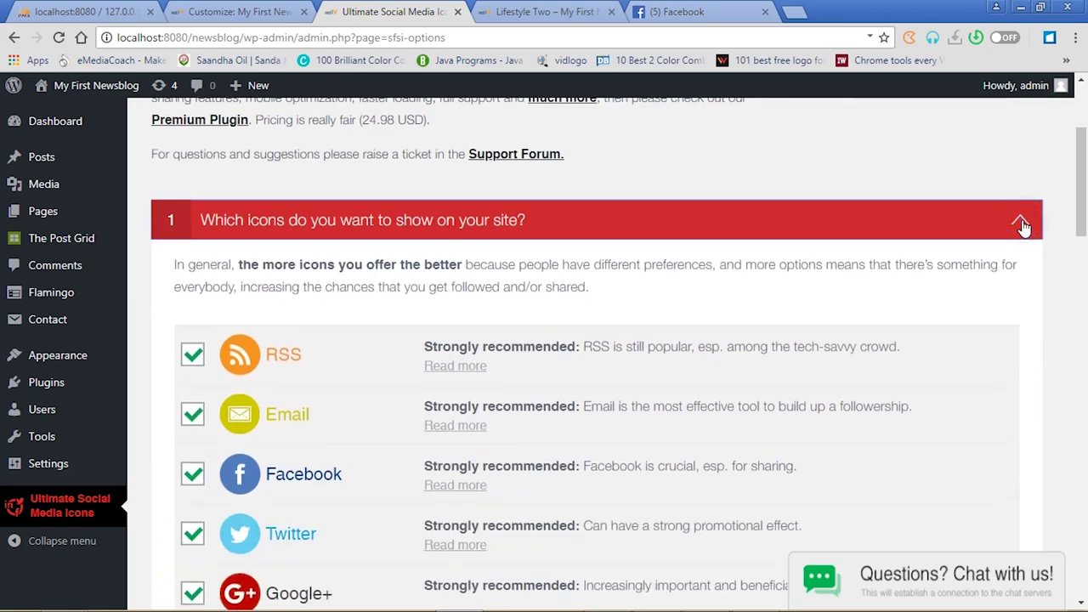
pyautogui.click(1023, 226)
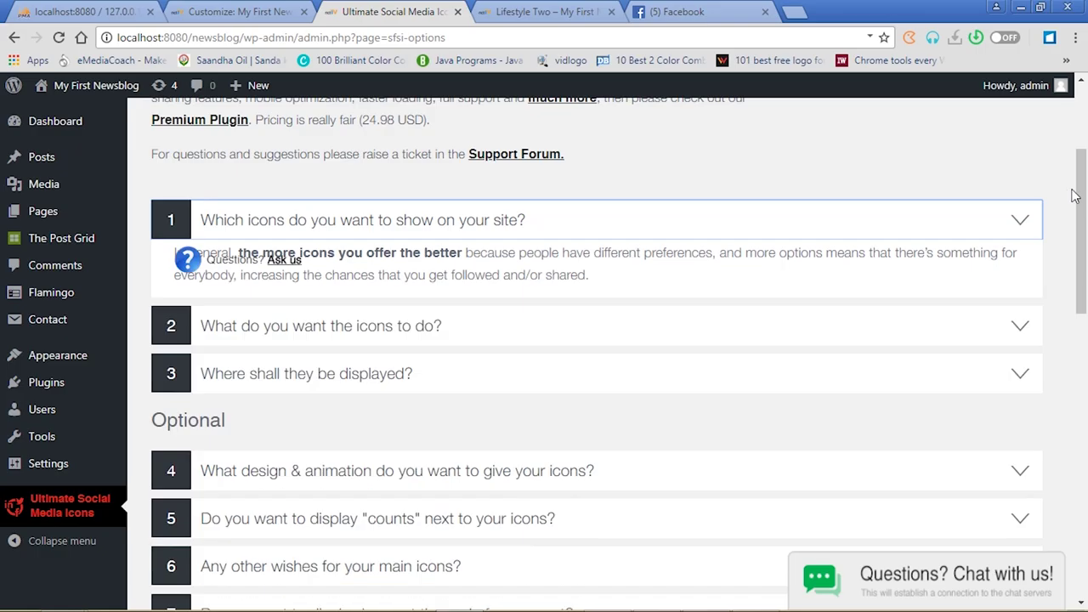
pyautogui.moveTo(1085, 203); pyautogui.dragTo(1085, 165)
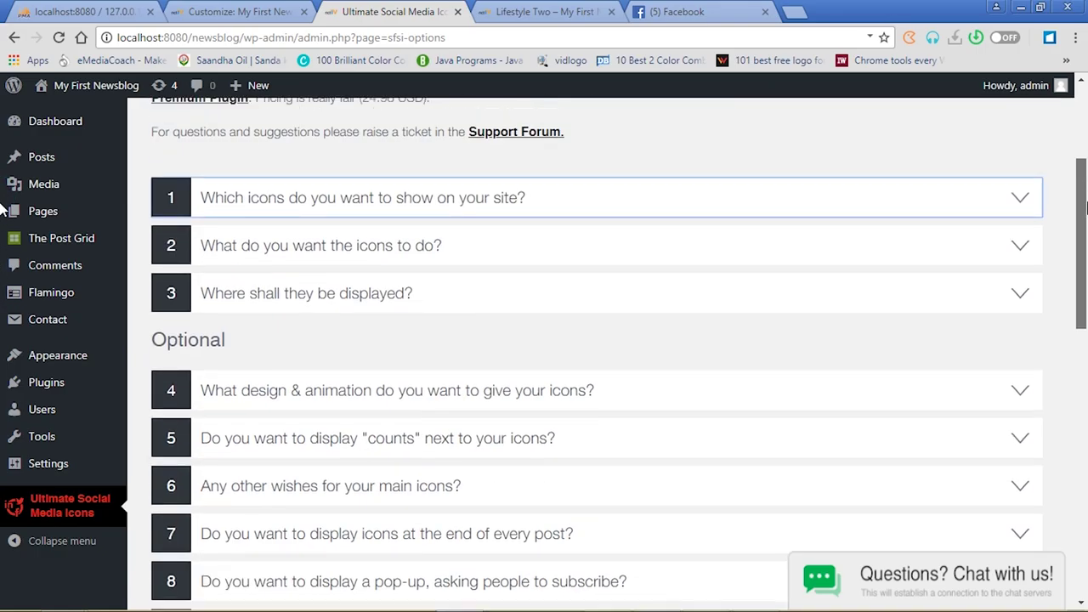
pyautogui.moveTo(38, 166)
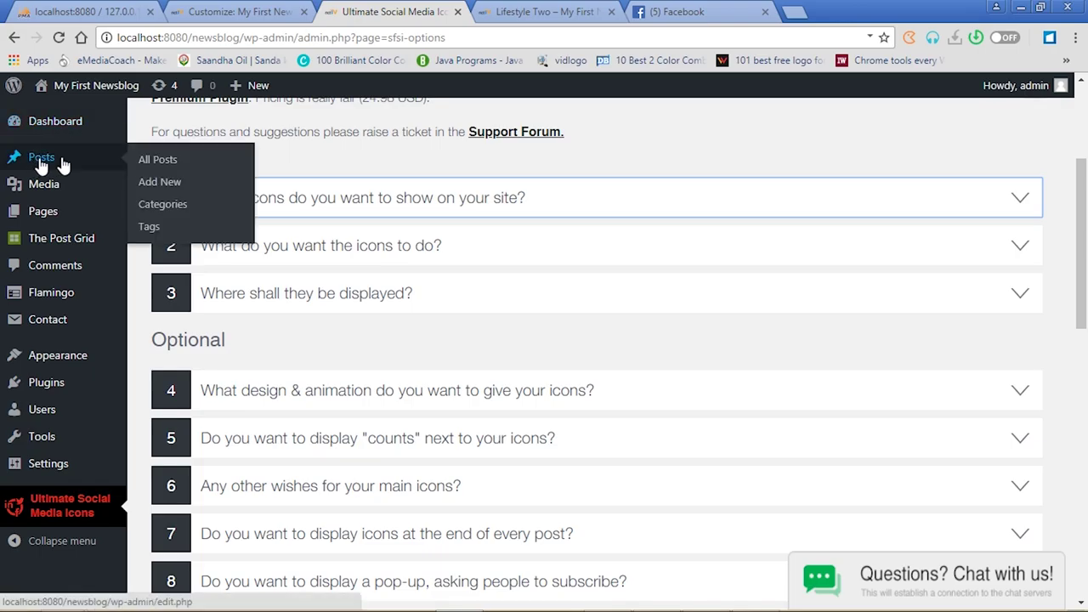
# Collapse the Ultimate Social Media sharing box in the Lifestyle Two post editor
pyautogui.click(167, 164)
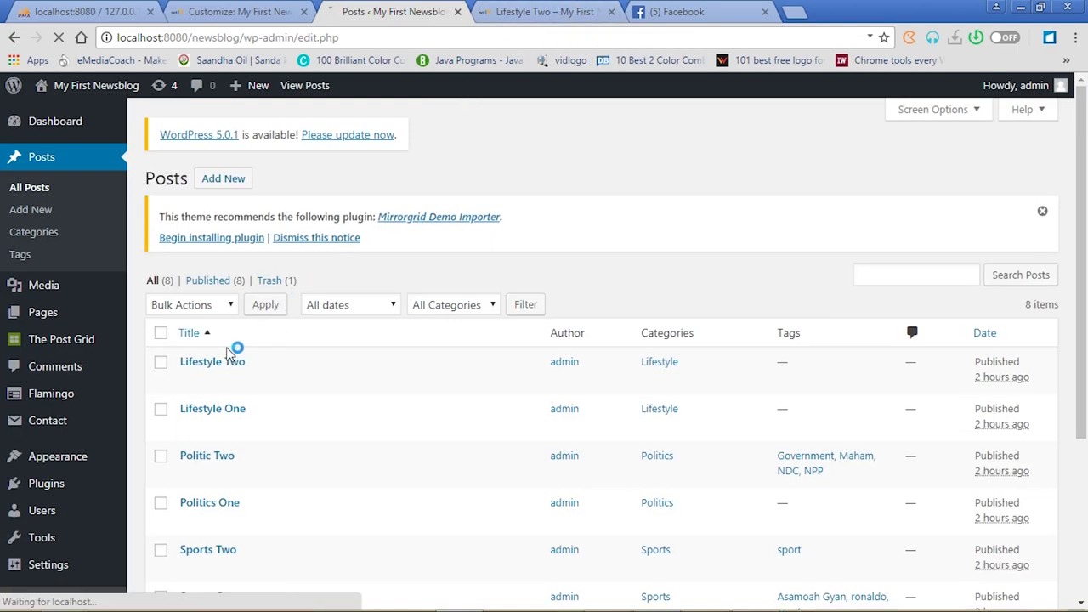
pyautogui.click(219, 363)
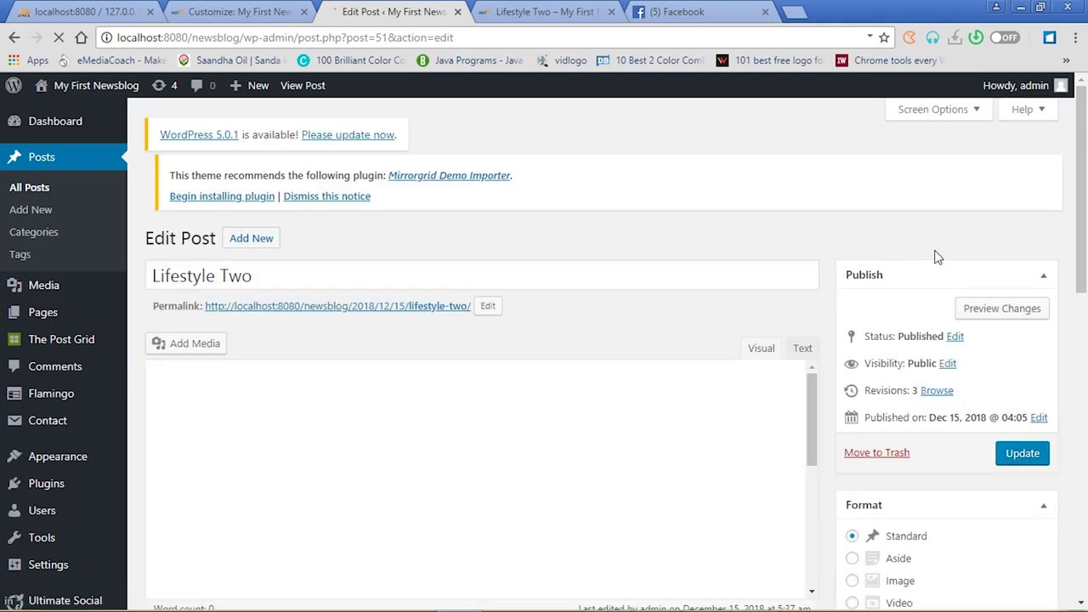
pyautogui.moveTo(1081, 243); pyautogui.dragTo(1081, 591)
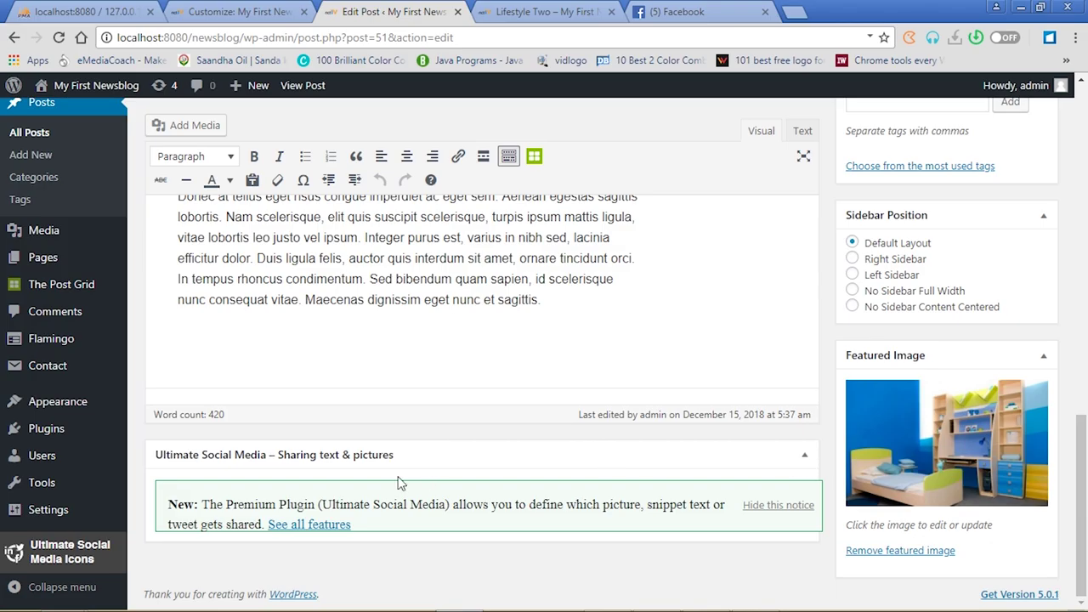
pyautogui.click(374, 457)
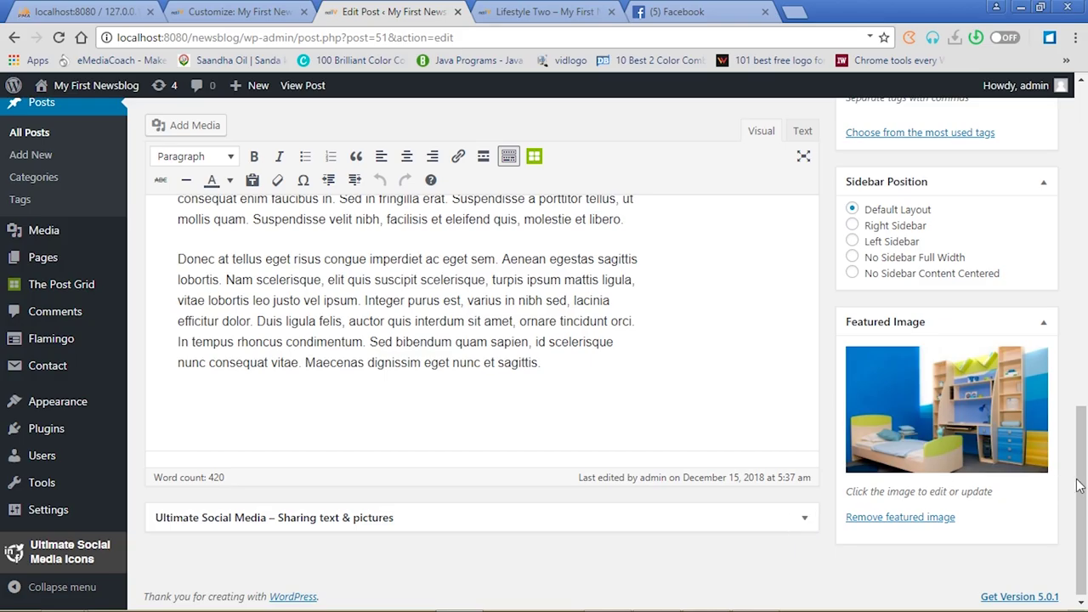
pyautogui.moveTo(1078, 464); pyautogui.dragTo(1086, 121)
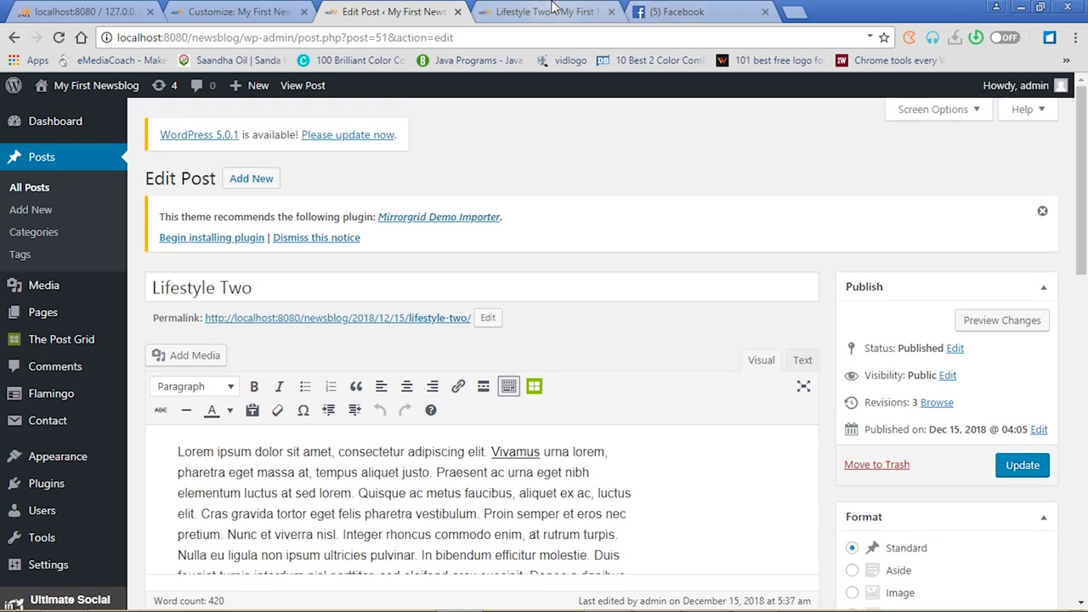
# Check the published post and customizer tabs, then go back to Ultimate Social Media Icons settings
pyautogui.click(545, 12)
pyautogui.moveTo(1083, 277); pyautogui.dragTo(1083, 151)
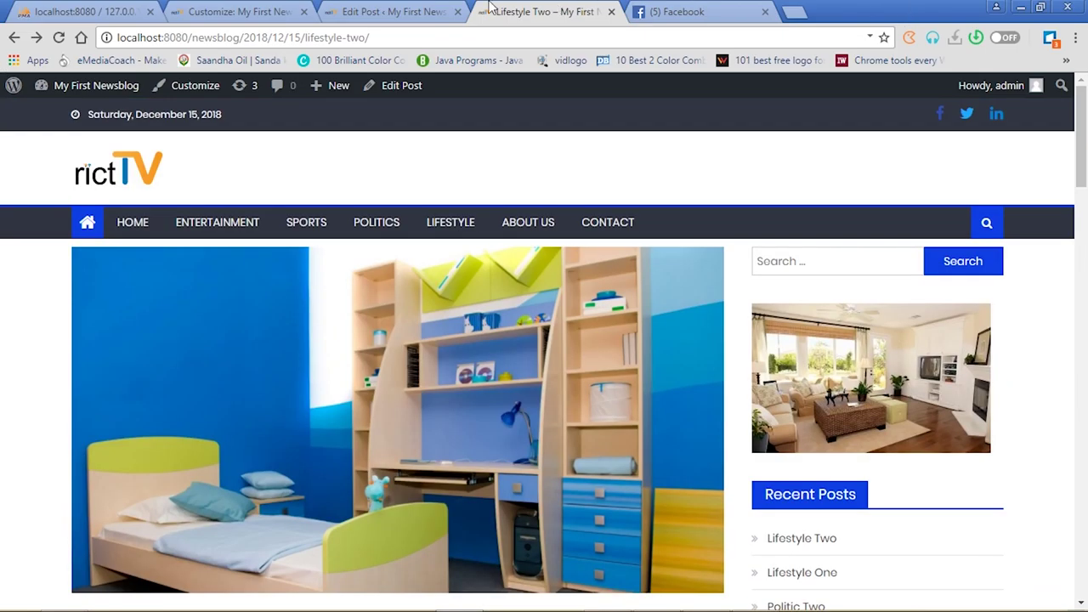
pyautogui.scroll(5, 3, 155)
pyautogui.click(400, 12)
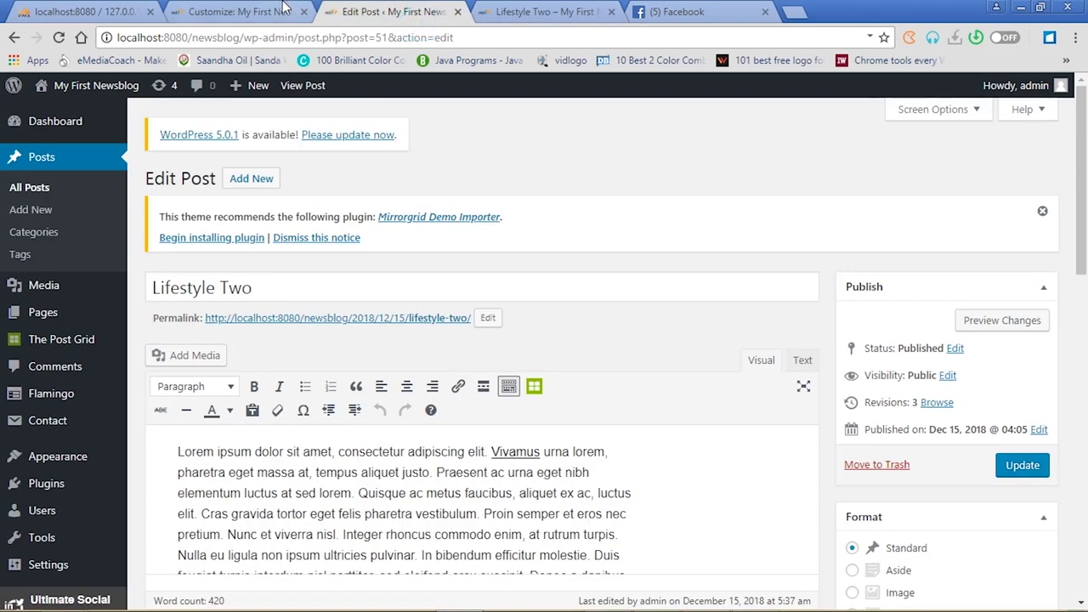
pyautogui.click(286, 9)
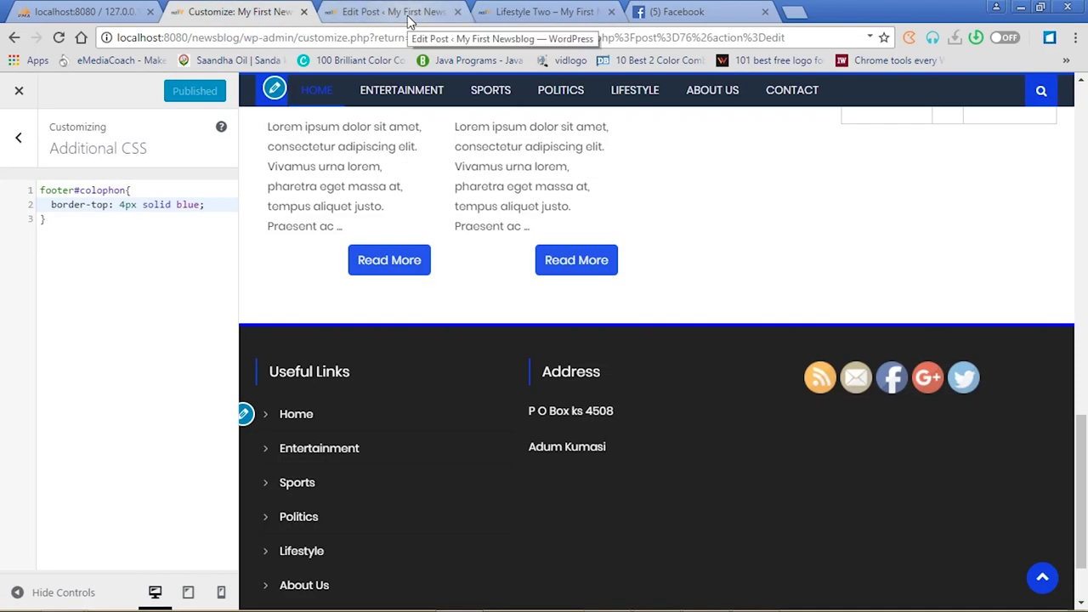
pyautogui.click(408, 16)
pyautogui.moveTo(75, 500)
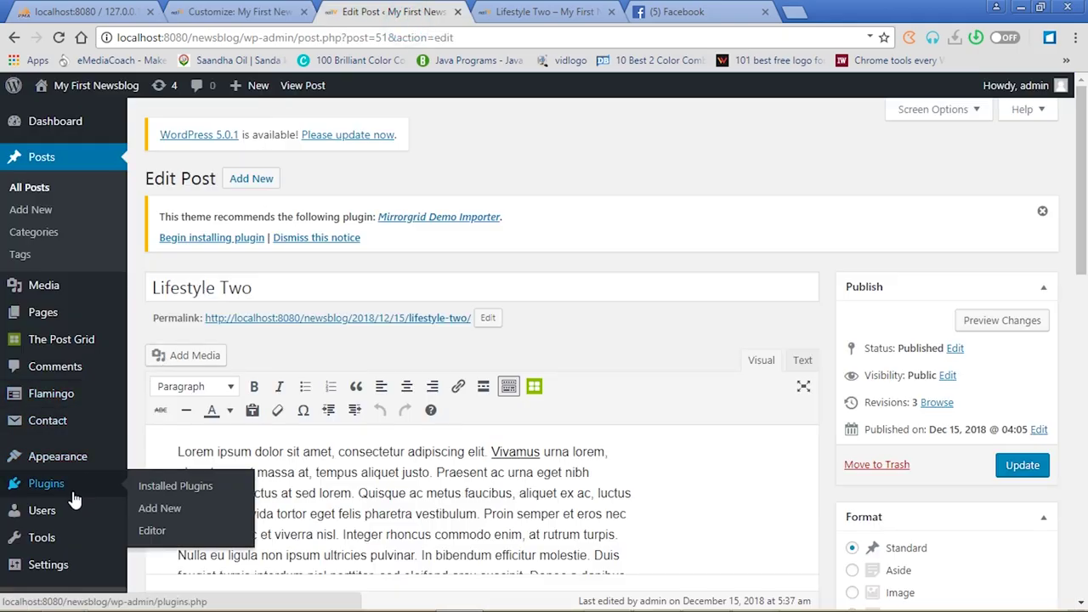
pyautogui.moveTo(49, 567)
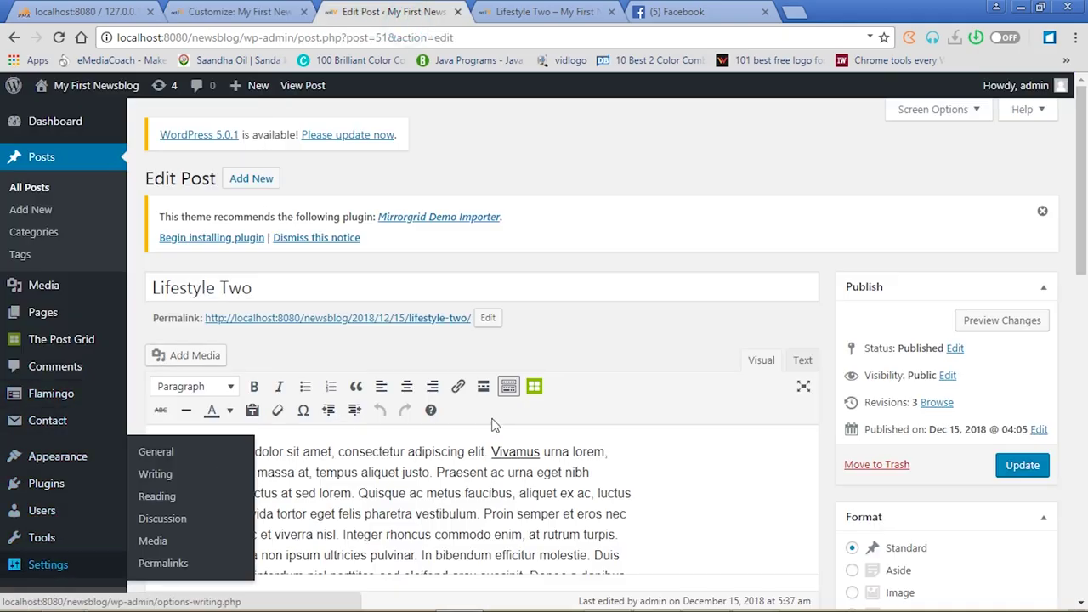
pyautogui.moveTo(1083, 282); pyautogui.dragTo(1085, 438)
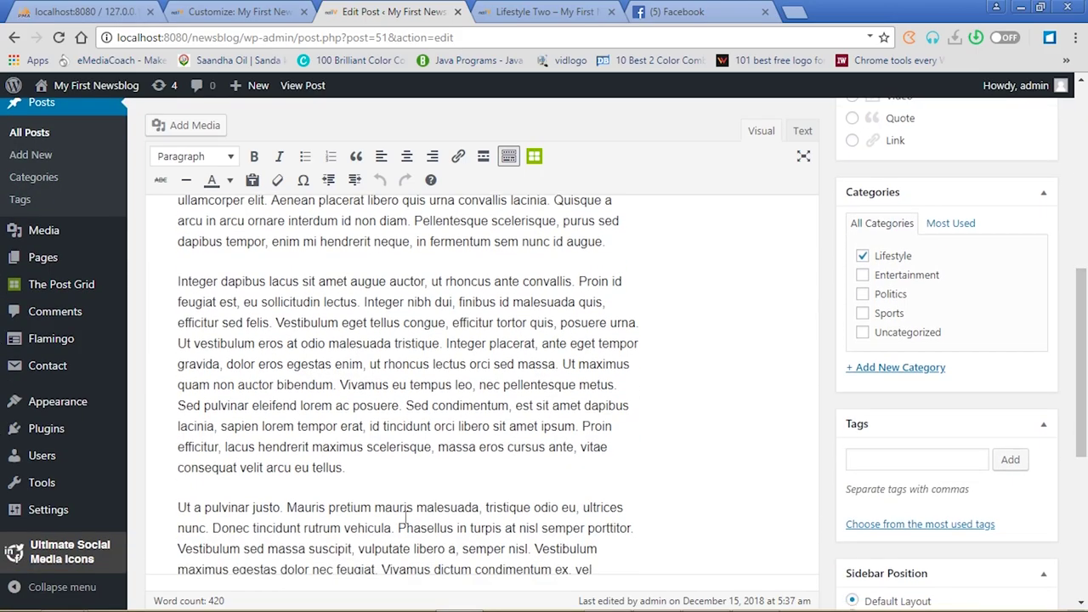
pyautogui.click(69, 555)
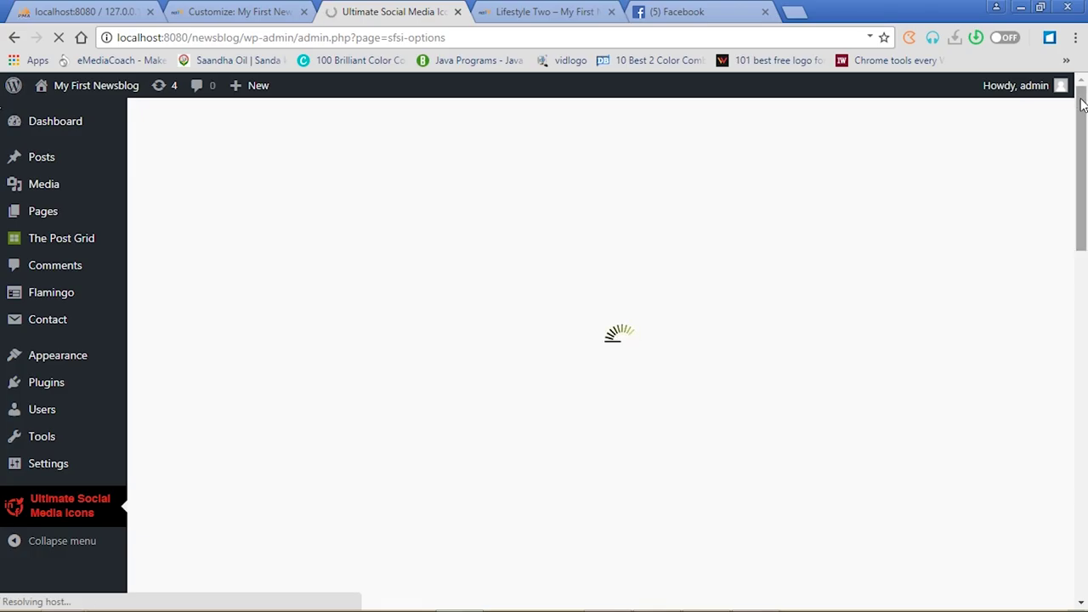
# Expand question 4 to show the icon design and animation themes, with Default selected
pyautogui.moveTo(1082, 102); pyautogui.dragTo(1087, 495)
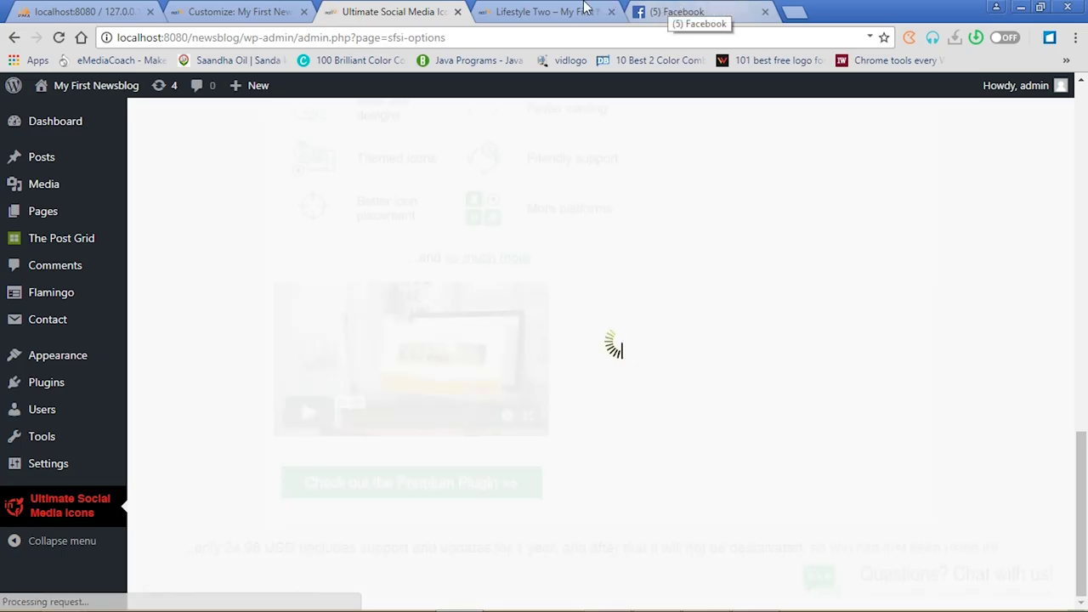
pyautogui.click(583, 6)
pyautogui.click(391, 11)
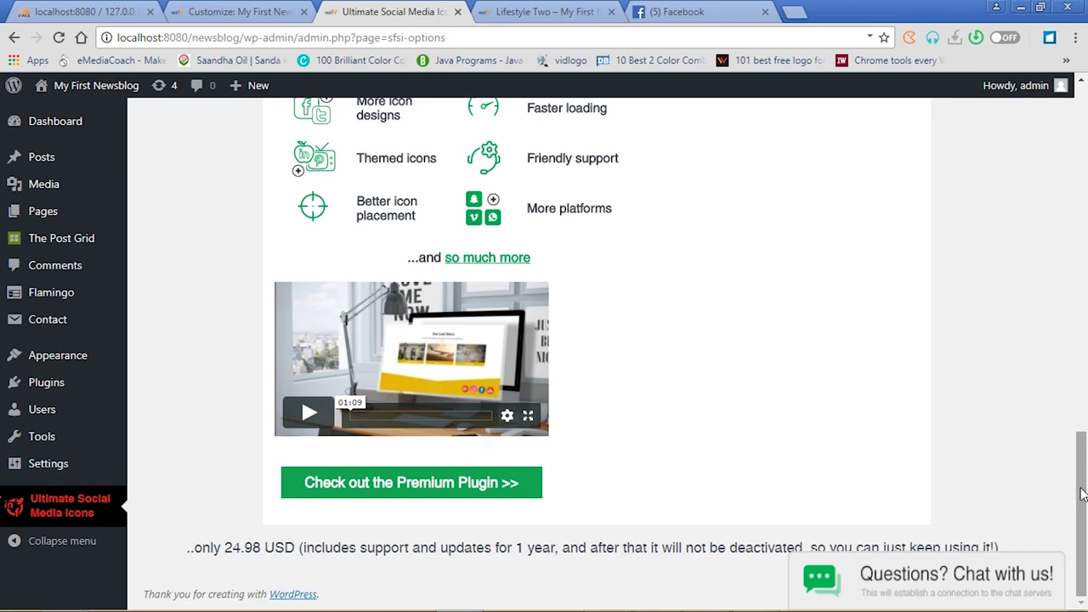
pyautogui.moveTo(1082, 495); pyautogui.dragTo(1086, 316)
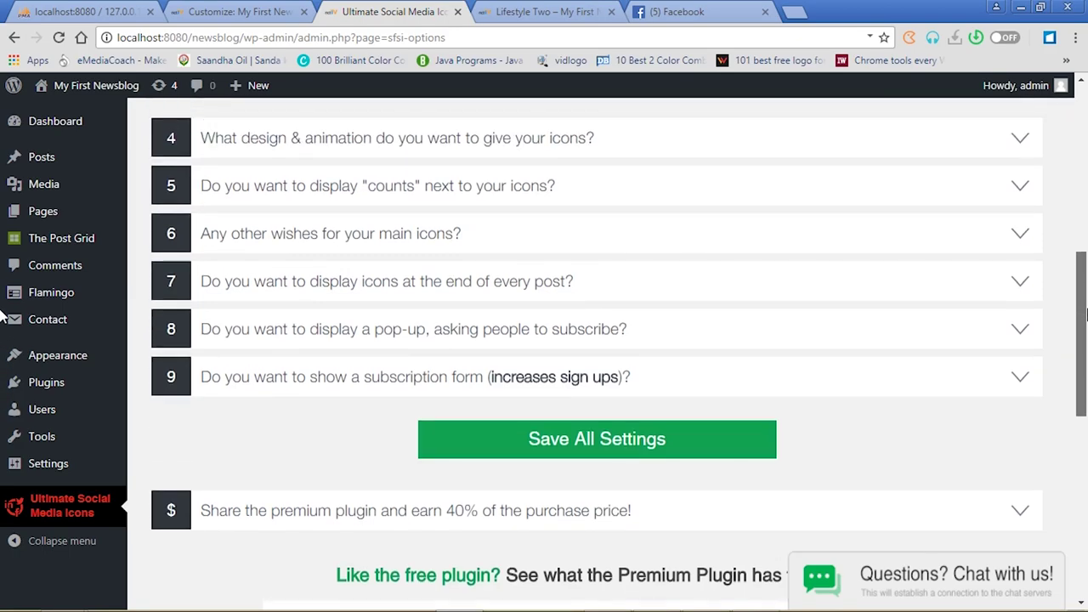
pyautogui.moveTo(1086, 315); pyautogui.dragTo(1086, 288)
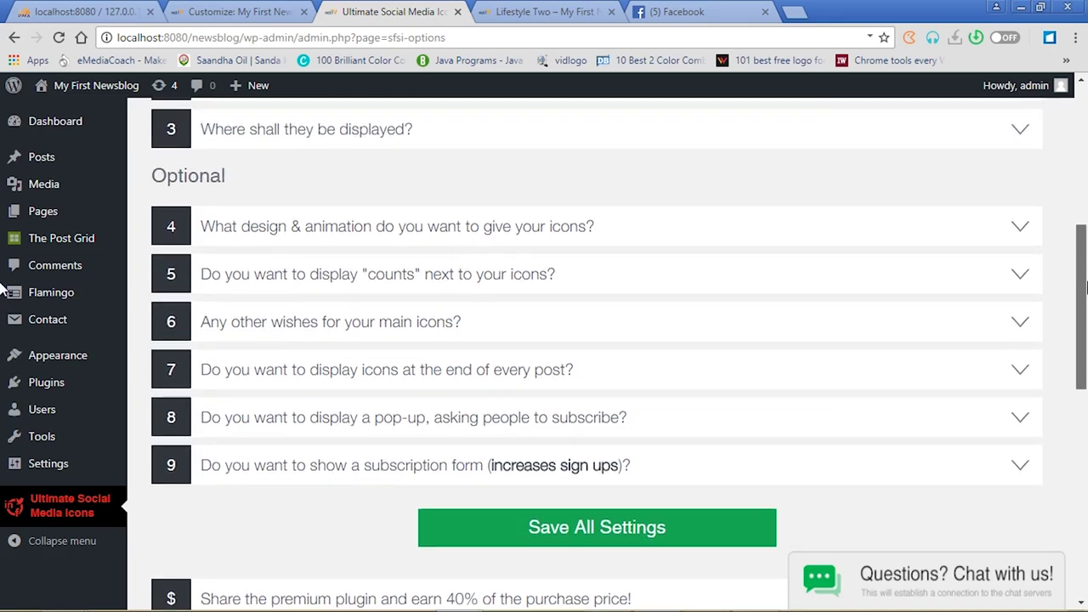
pyautogui.click(1027, 231)
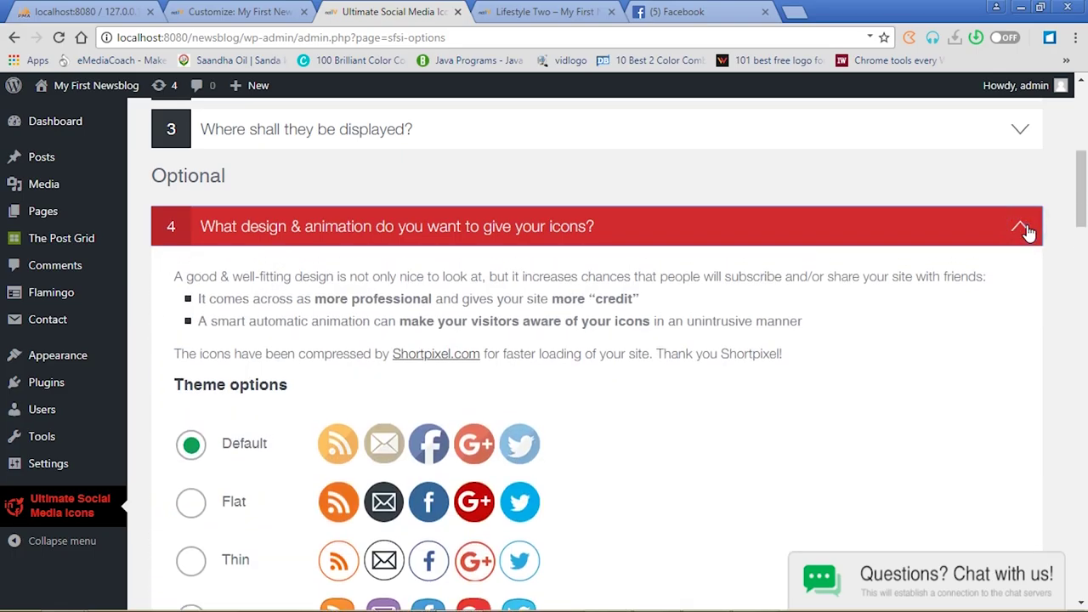
# Close question 4, expand question 5, and choose Yes to show counts next to icons
pyautogui.click(1024, 236)
pyautogui.click(1025, 274)
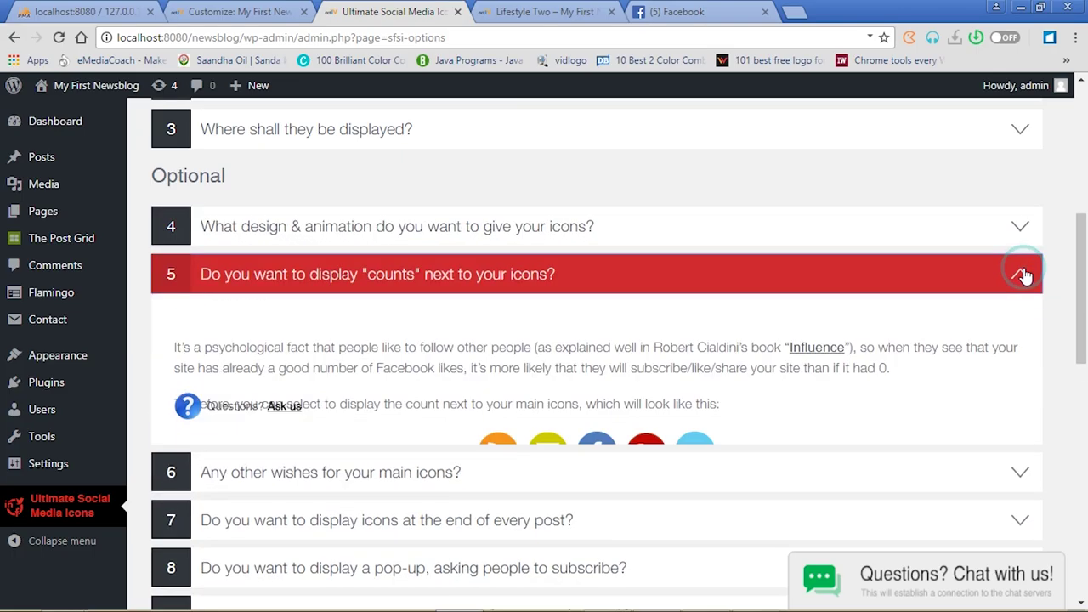
pyautogui.click(1025, 273)
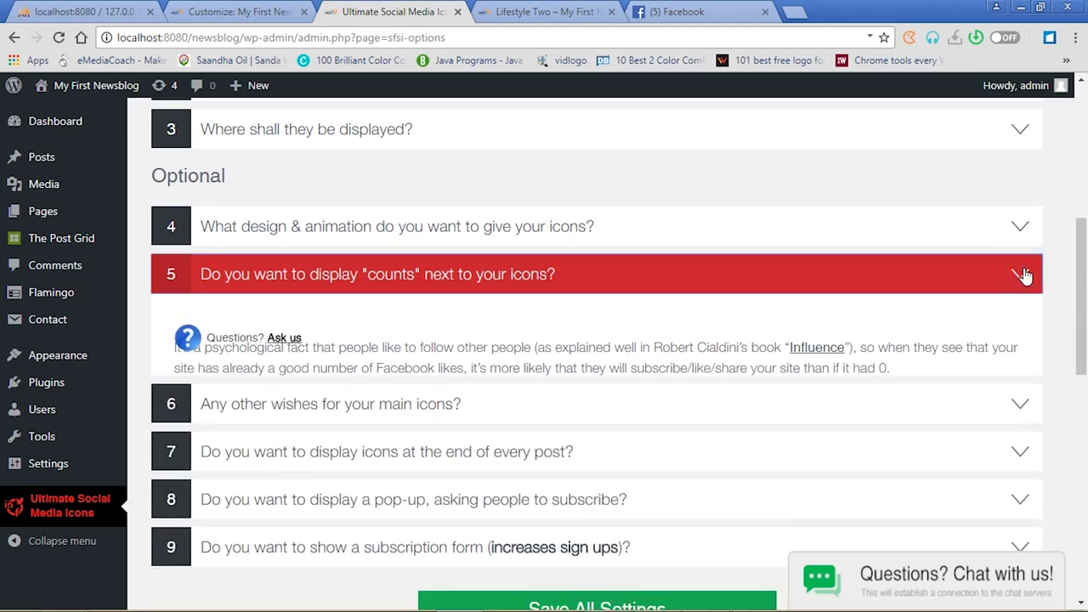
pyautogui.click(1025, 274)
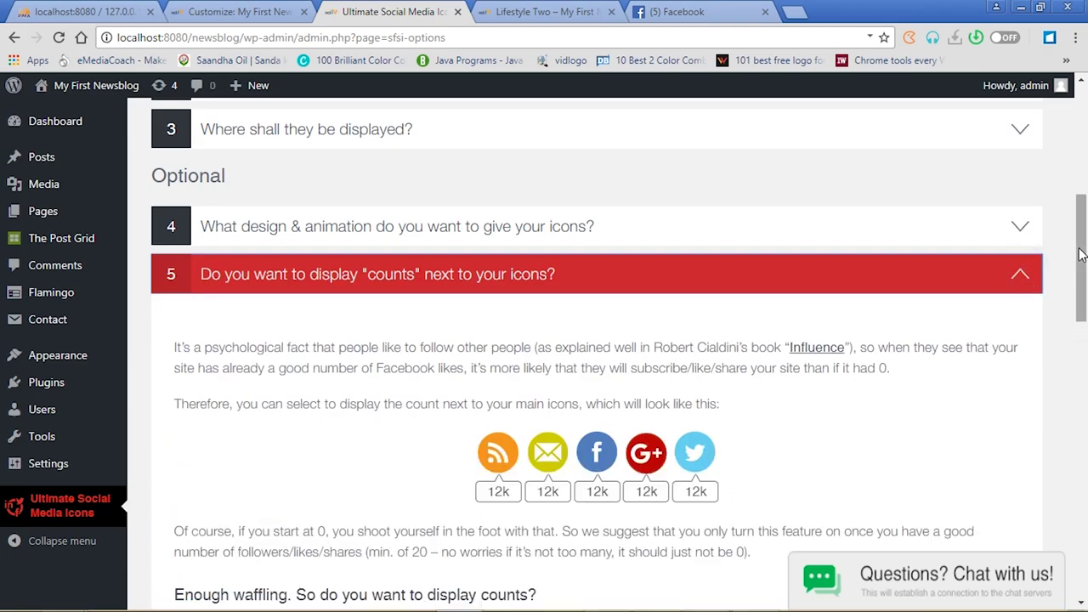
pyautogui.scroll(-2, 1084, 313)
pyautogui.scroll(-1, 1084, 313)
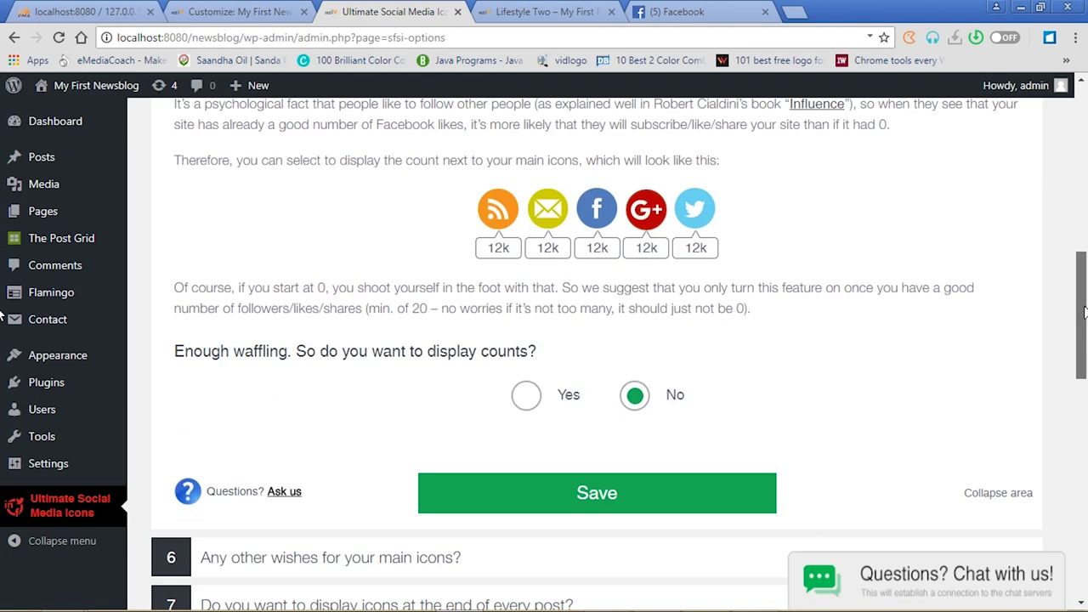
pyautogui.click(527, 396)
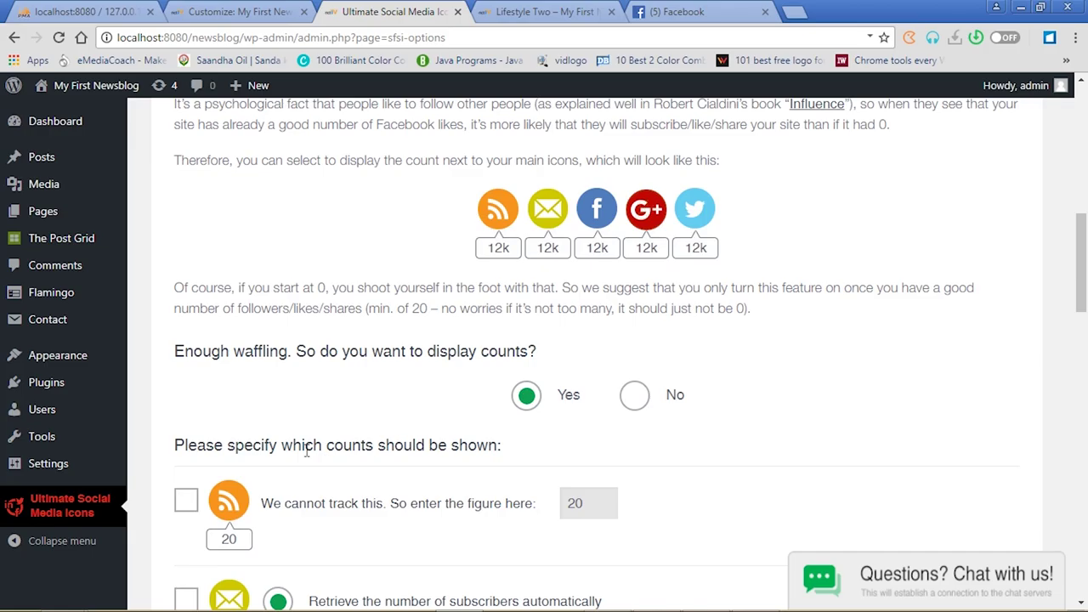
# Tick counts for the RSS, Facebook, Twitter and Google+ icons and save the count settings
pyautogui.moveTo(1082, 230); pyautogui.dragTo(1083, 287)
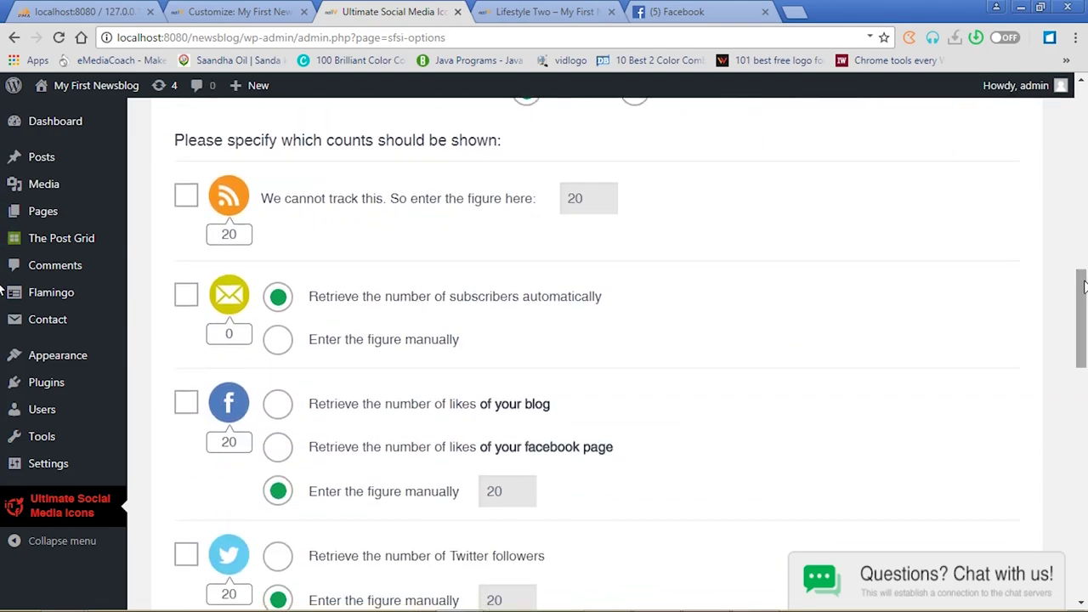
pyautogui.click(187, 197)
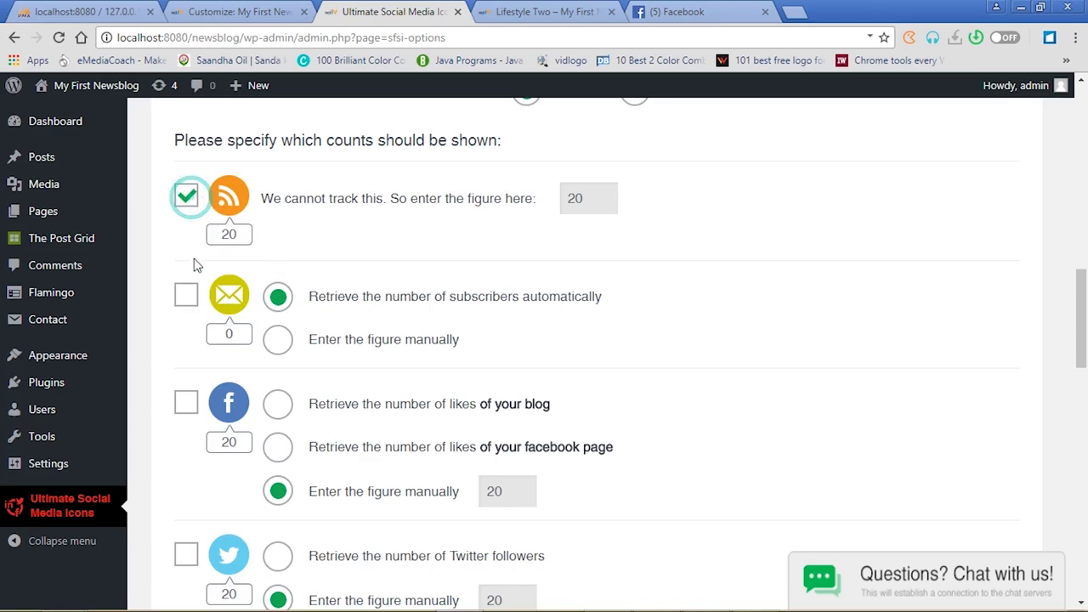
pyautogui.click(186, 403)
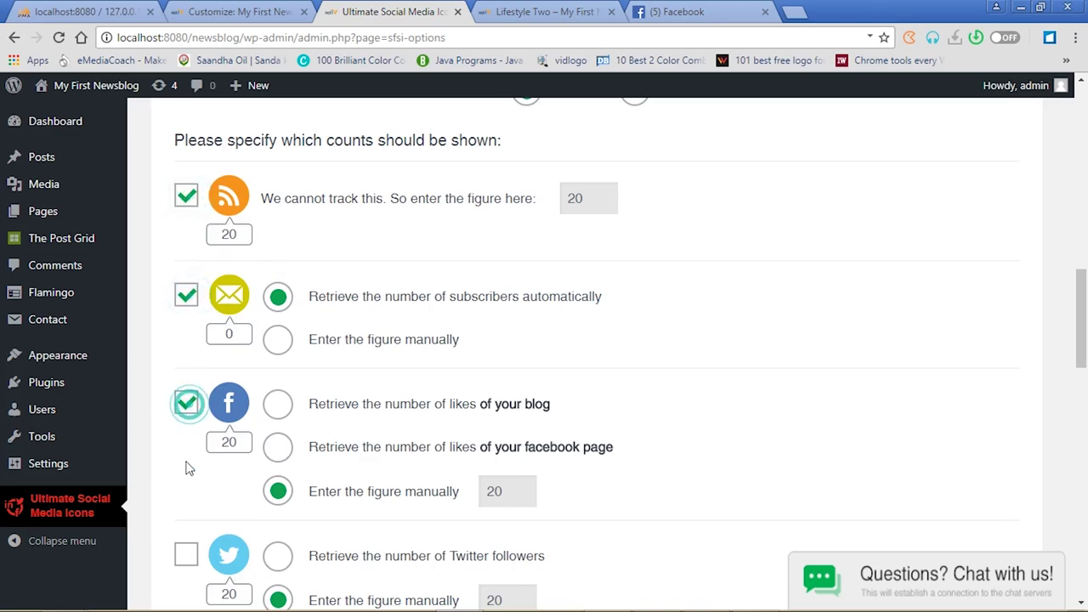
pyautogui.click(186, 555)
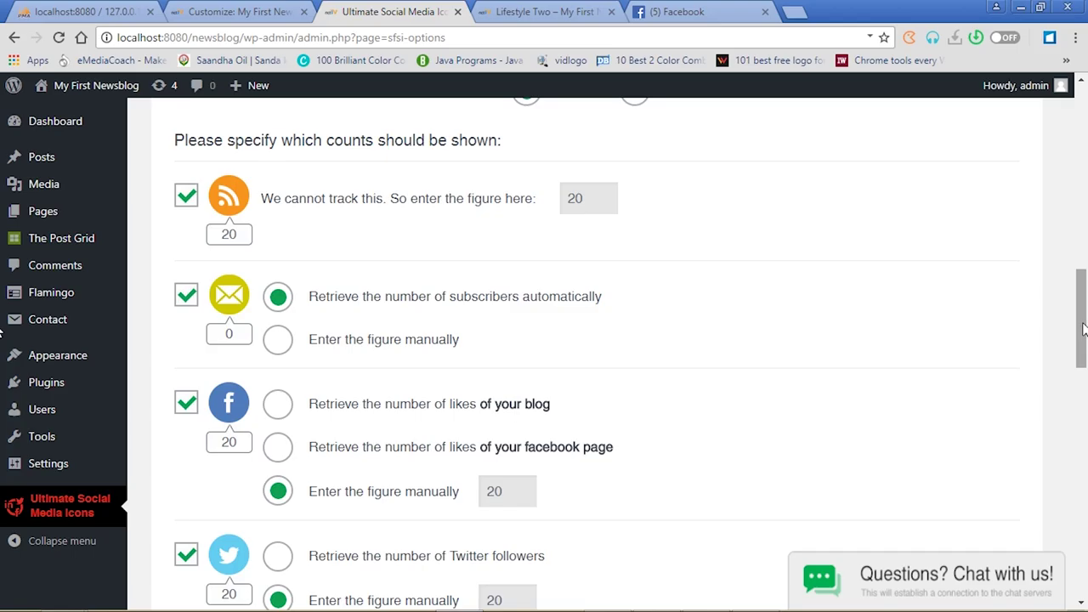
pyautogui.moveTo(1085, 331); pyautogui.dragTo(1086, 392)
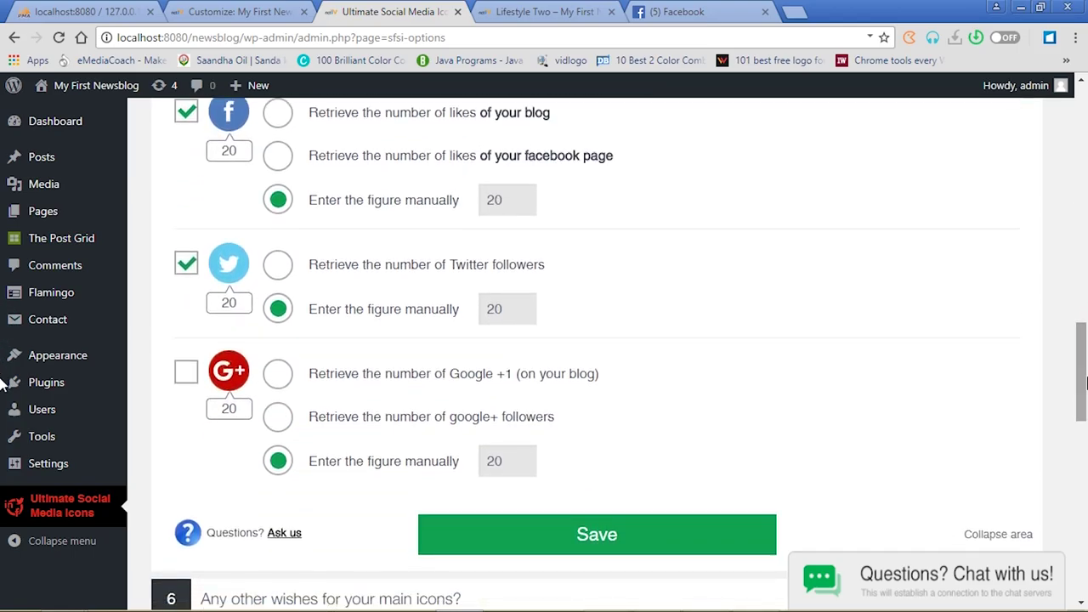
pyautogui.click(184, 372)
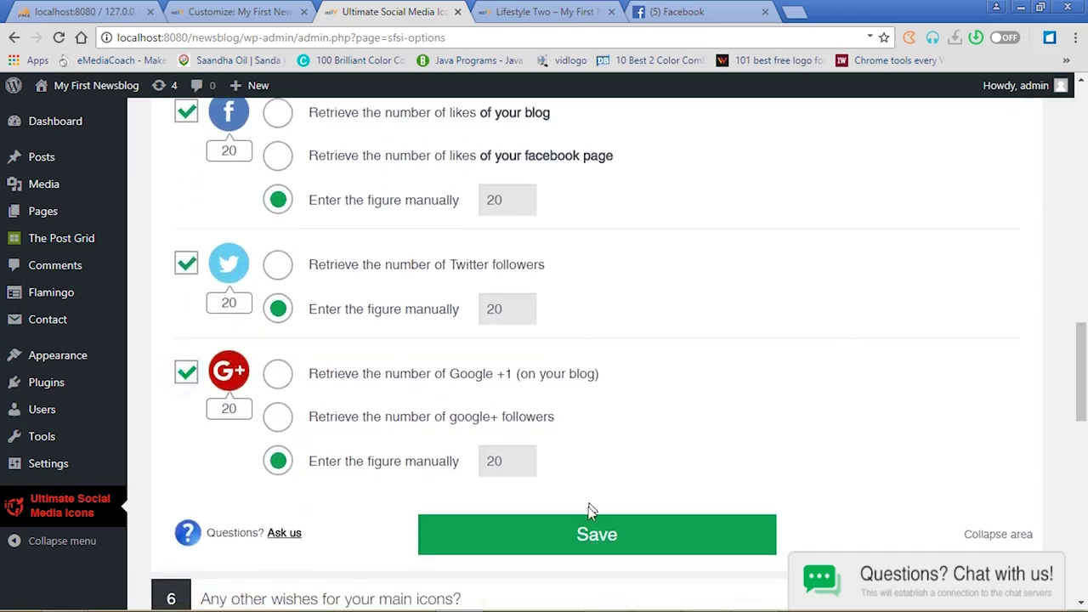
pyautogui.click(589, 534)
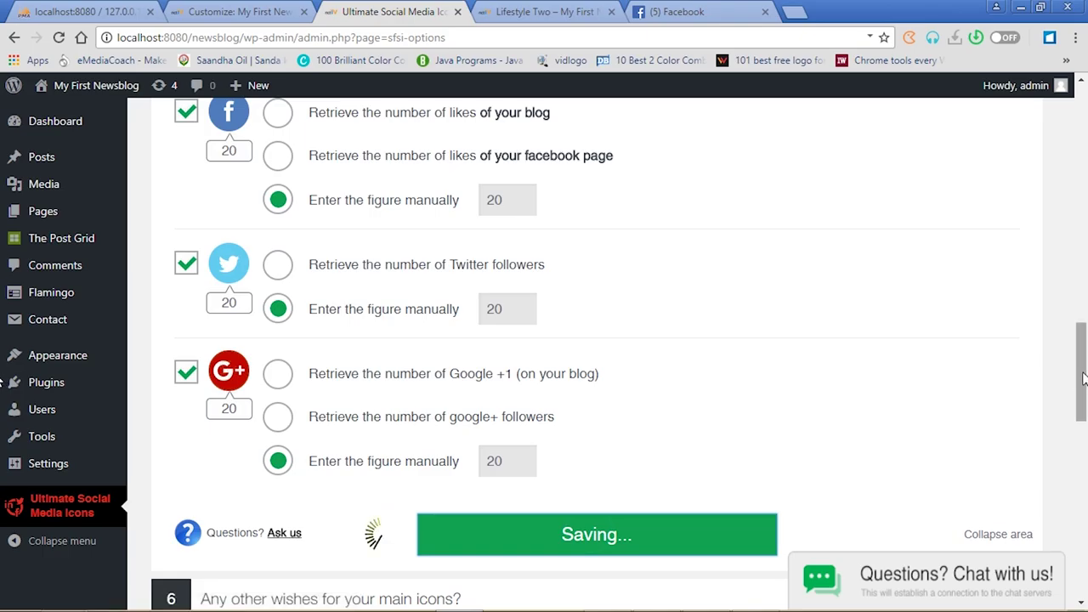
# Scroll back up to the collapsed list of setup questions 4–9 after saving
pyautogui.scroll(-7, 1085, 379)
pyautogui.moveTo(1085, 440); pyautogui.dragTo(1083, 270)
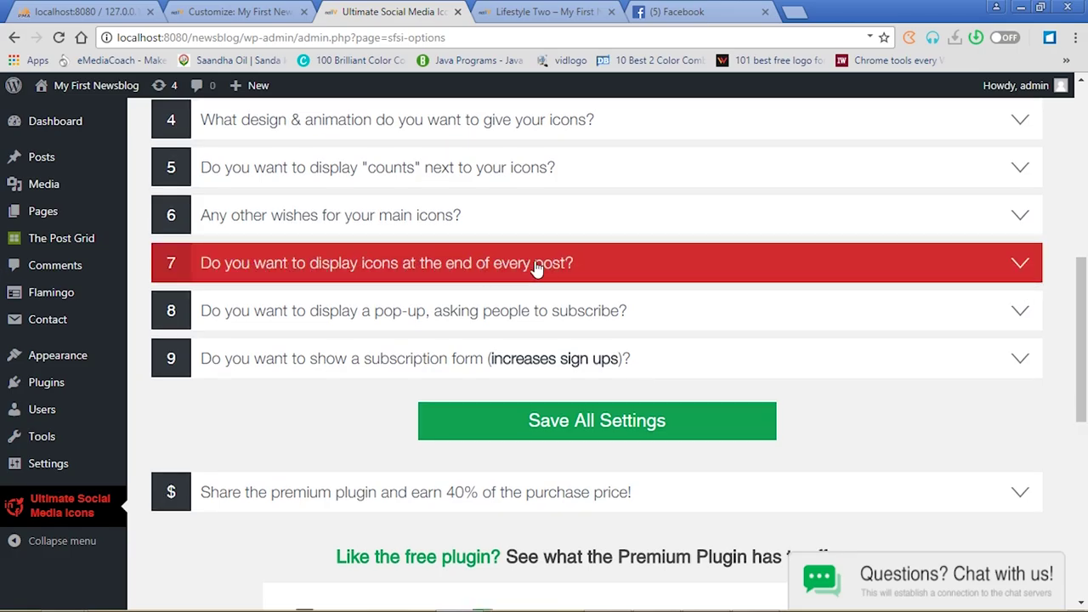
# Expand question 7, select Yes for icons at the end of every post, and save
pyautogui.click(1020, 266)
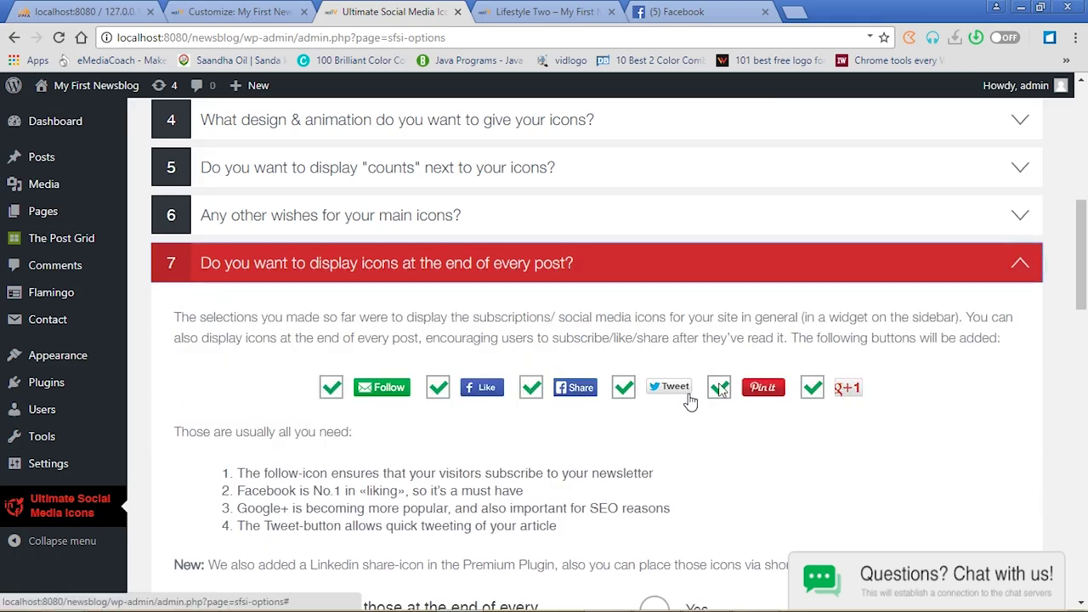
pyautogui.moveTo(1083, 265); pyautogui.dragTo(1084, 327)
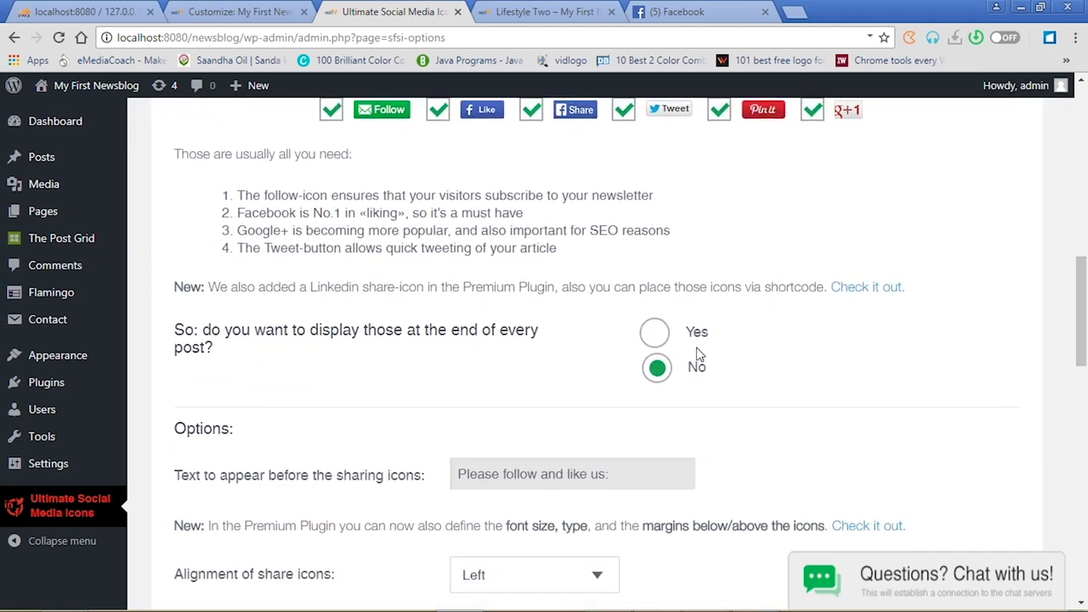
pyautogui.click(654, 336)
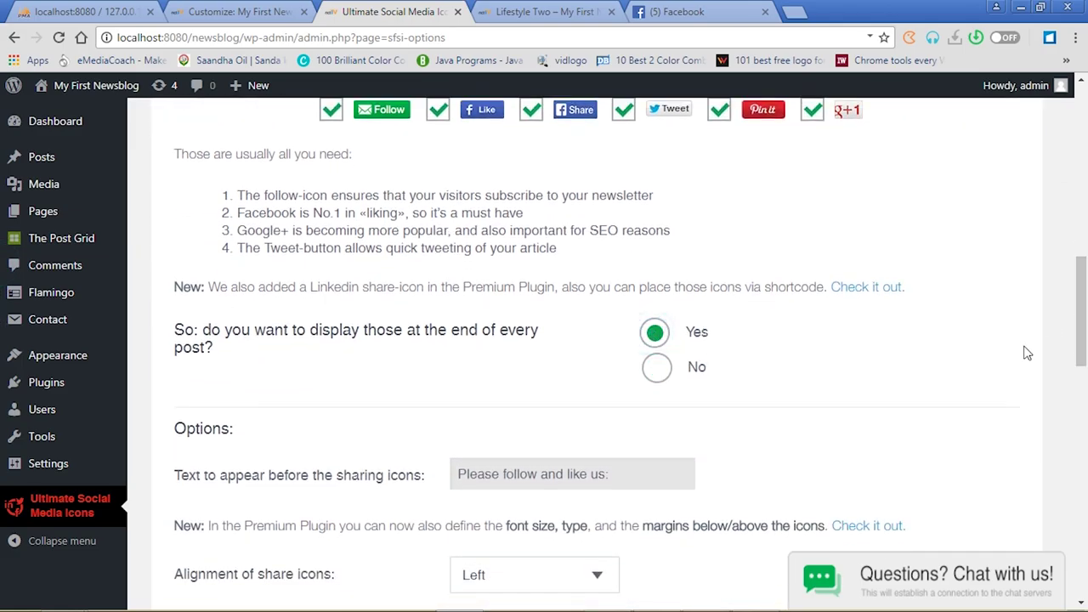
pyautogui.moveTo(1084, 334); pyautogui.dragTo(1083, 408)
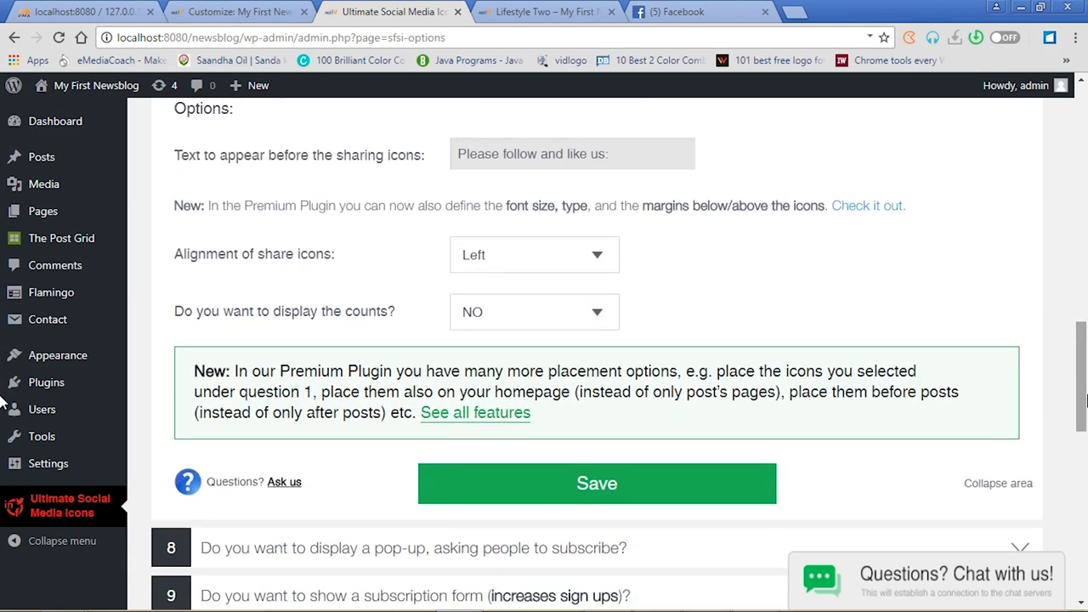
pyautogui.click(593, 482)
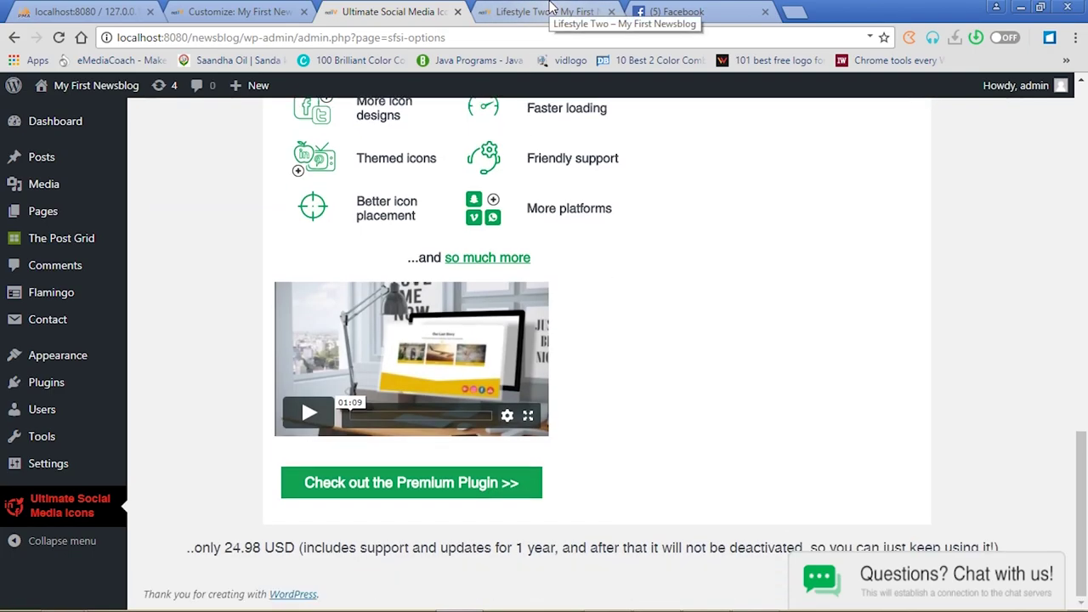
# Reload the Lifestyle Two post and scroll to its new 'Please follow and like us' buttons
pyautogui.click(551, 10)
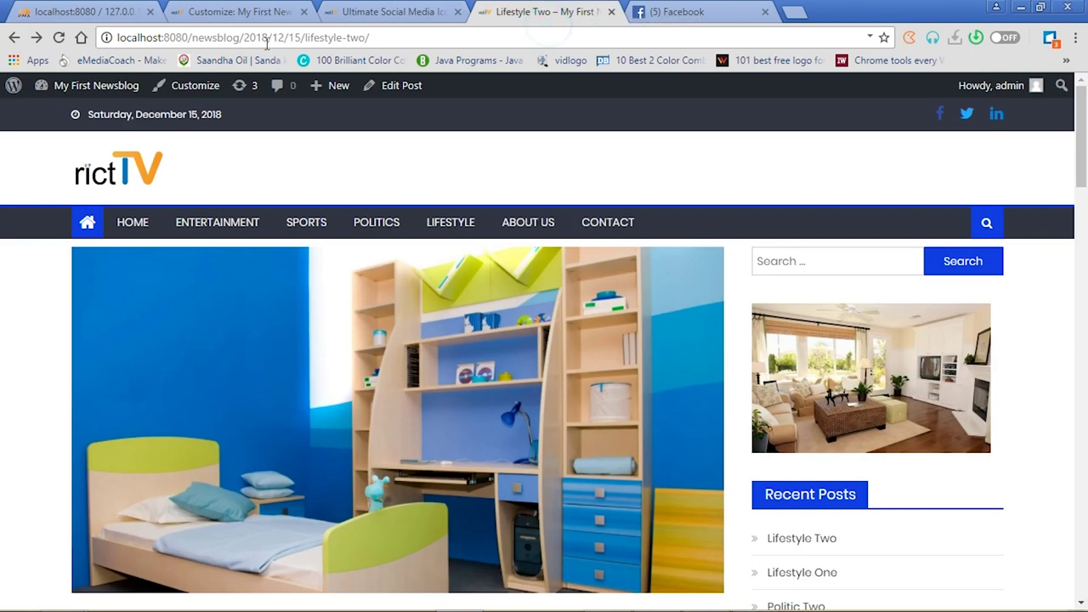
pyautogui.click(59, 38)
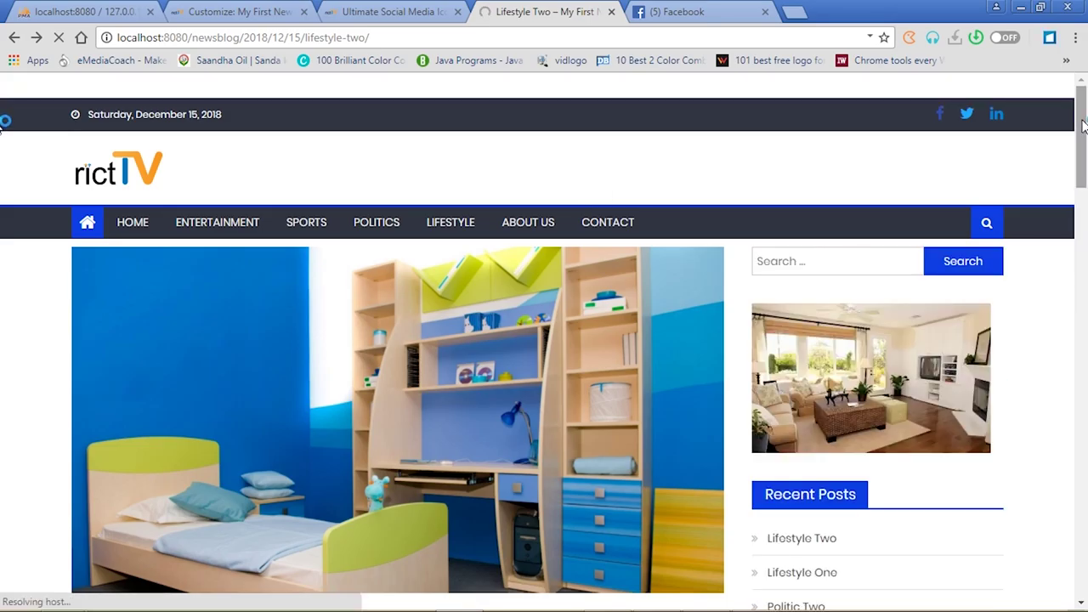
pyautogui.moveTo(1083, 126); pyautogui.dragTo(1085, 319)
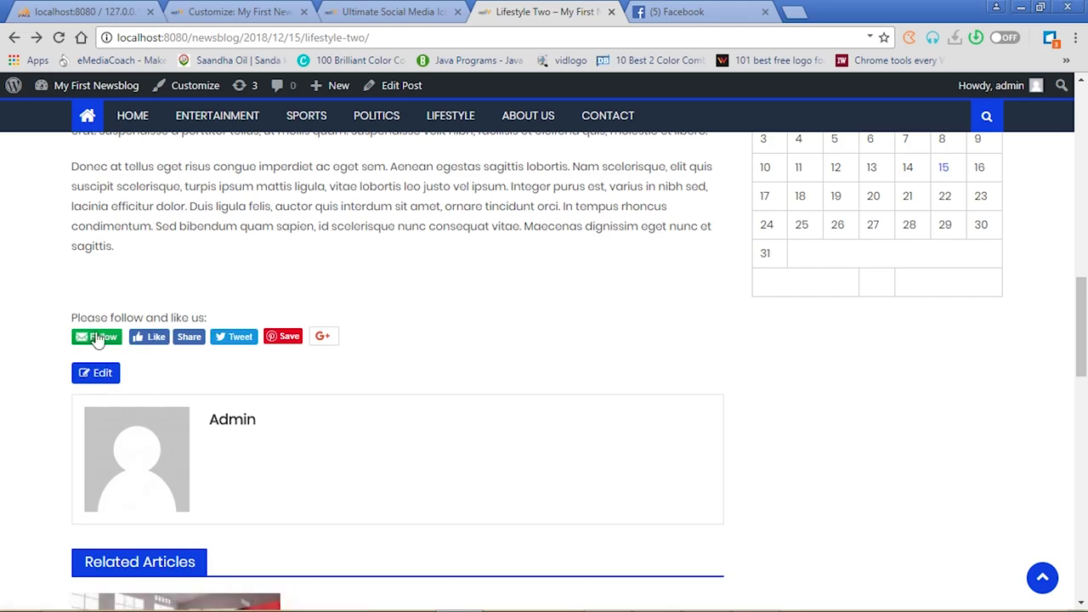
# Test the Share and Tweet buttons, closing the Facebook and Twitter popups afterwards
pyautogui.click(189, 337)
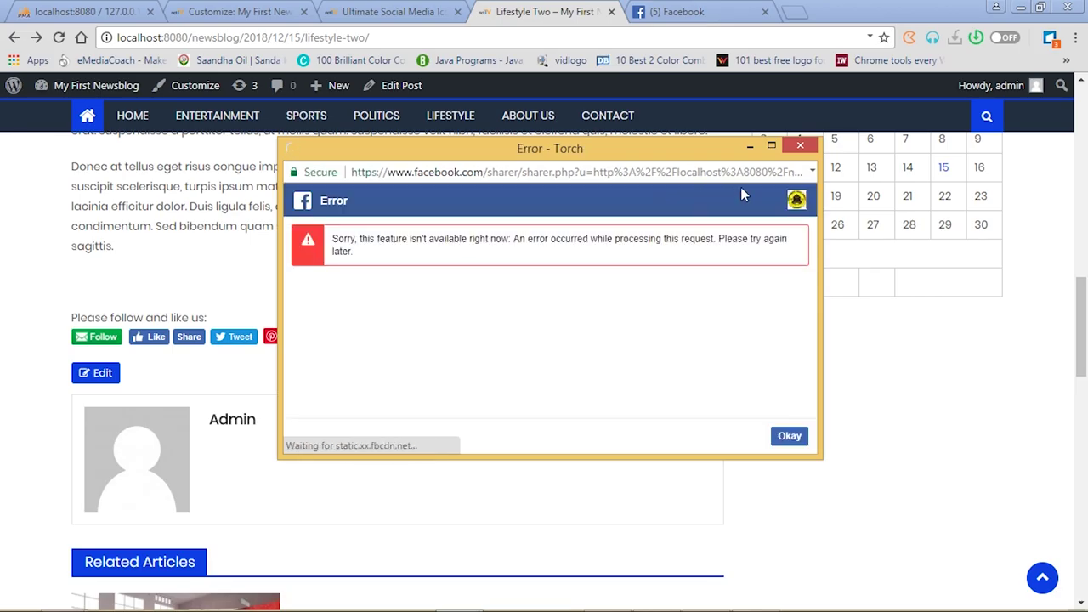
pyautogui.click(797, 149)
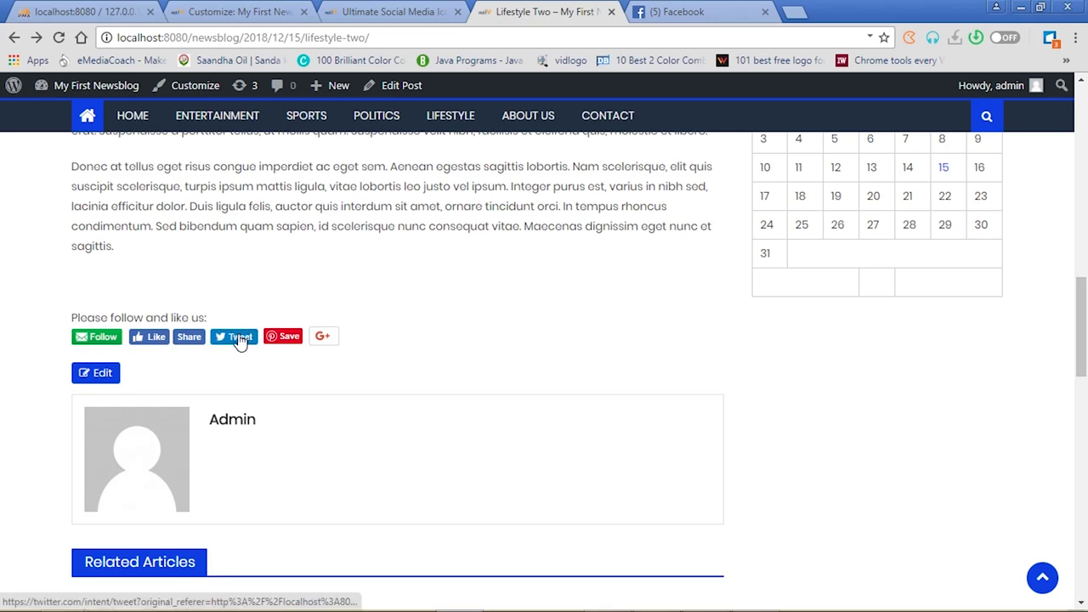
pyautogui.click(241, 338)
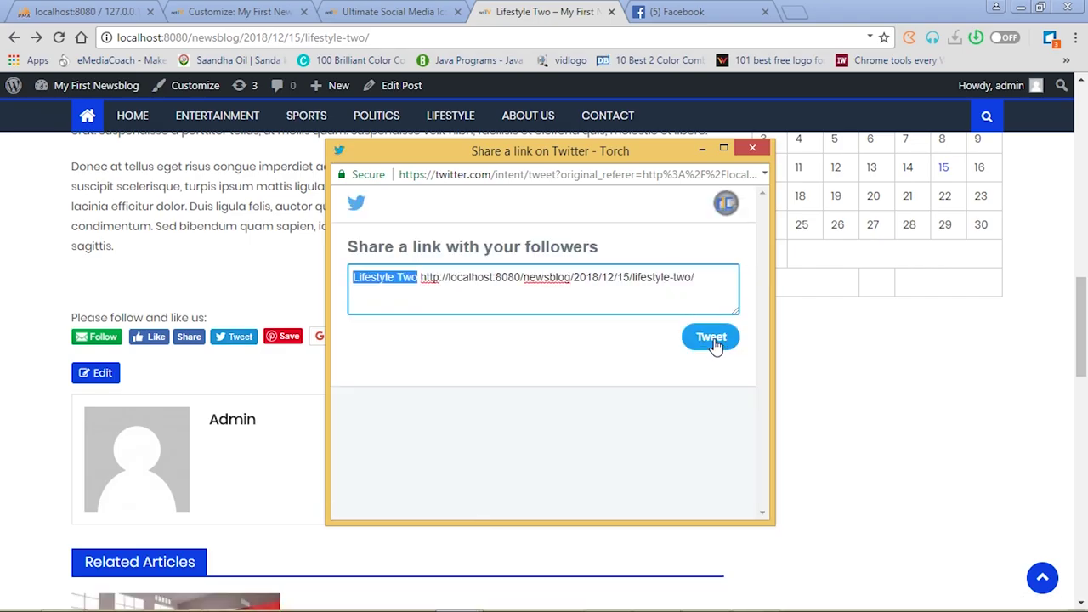
pyautogui.click(751, 150)
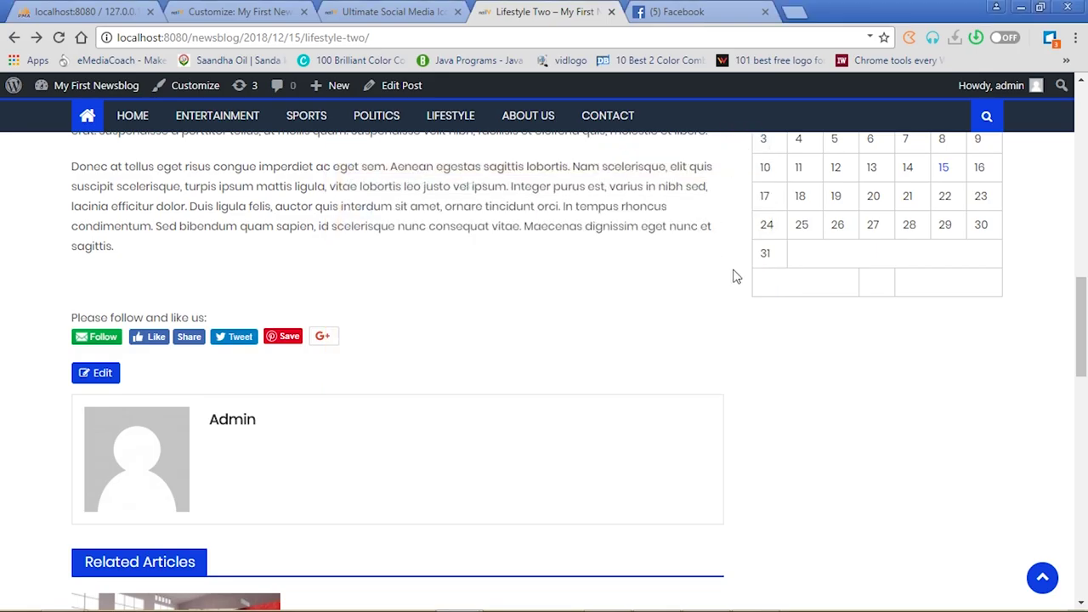
# Return to the plugin settings tab and go to Appearance > Themes, showing Newspaper Lite active
pyautogui.click(362, 9)
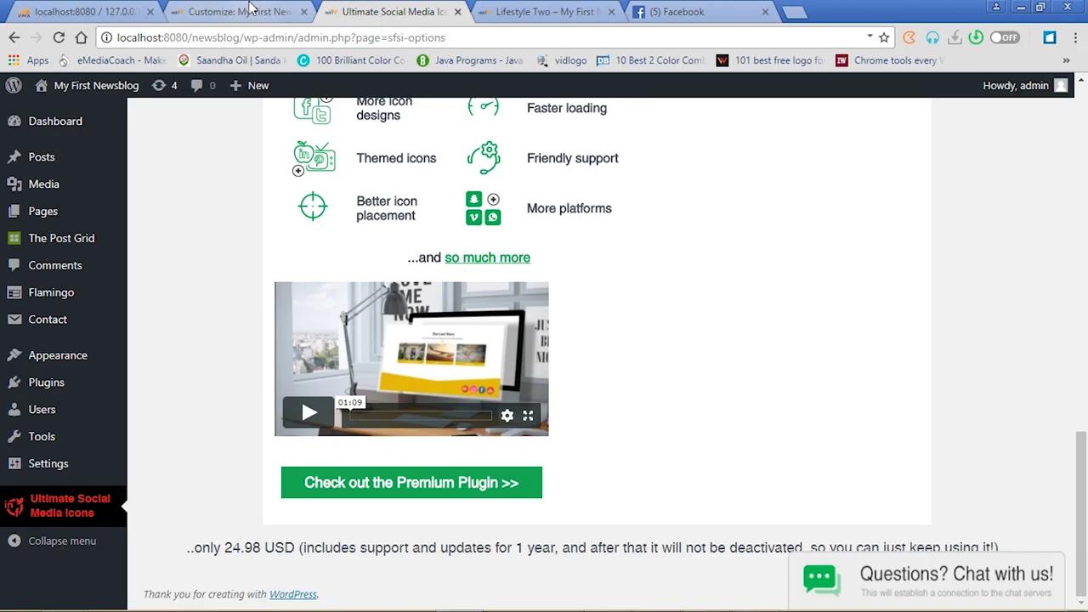
pyautogui.click(251, 9)
pyautogui.click(372, 10)
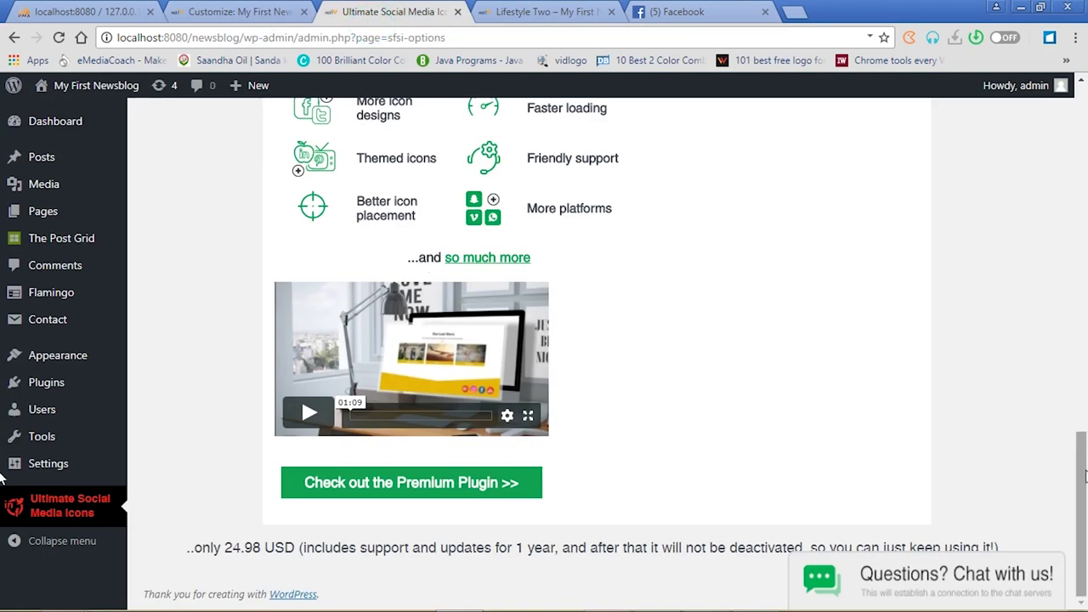
pyautogui.moveTo(1082, 481); pyautogui.dragTo(1084, 106)
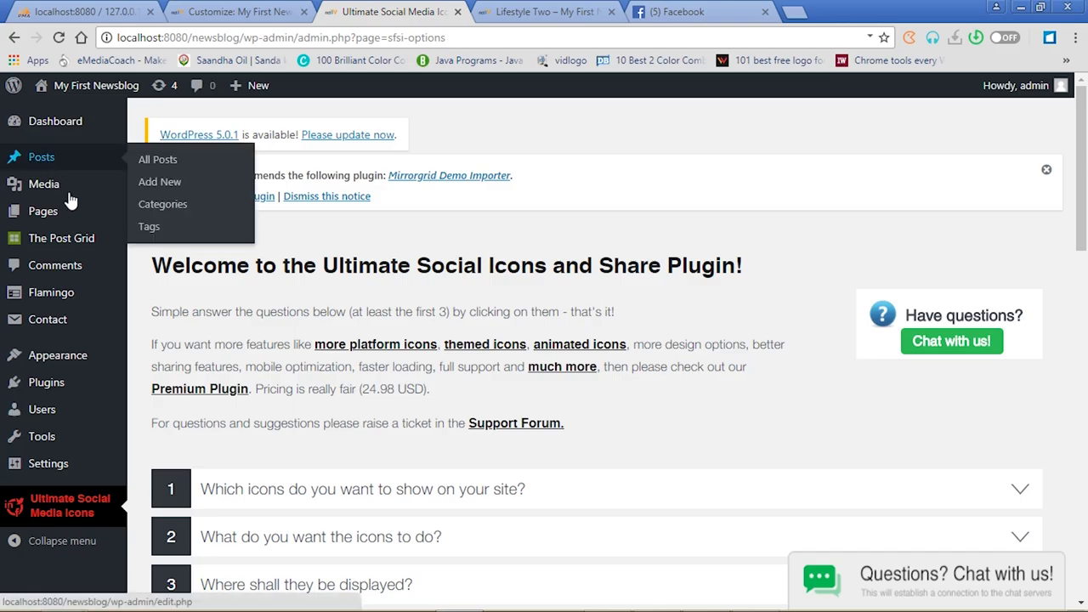
pyautogui.moveTo(75, 252)
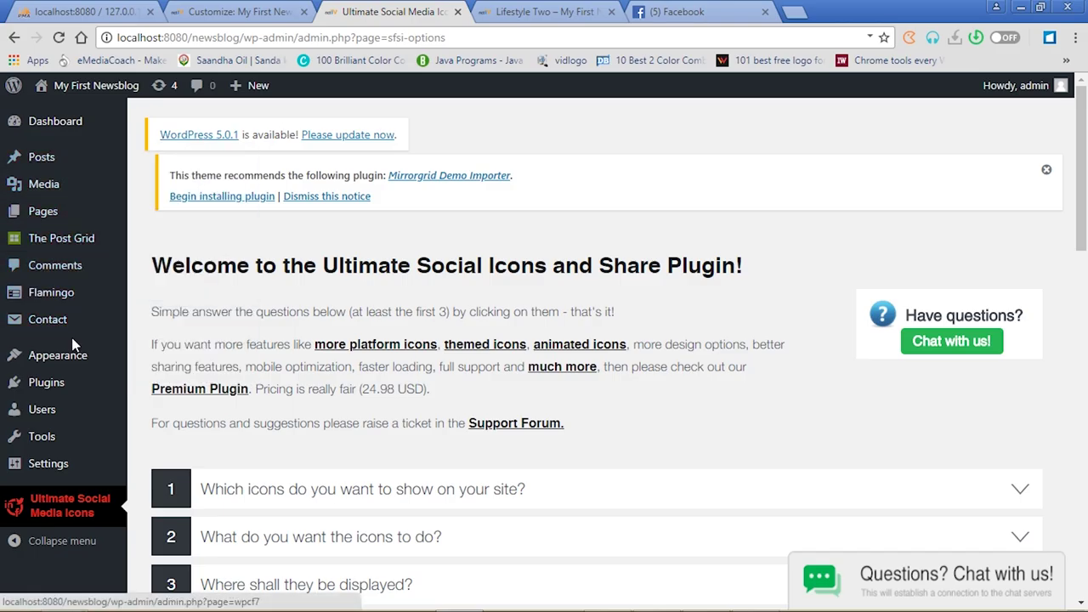
pyautogui.moveTo(72, 363)
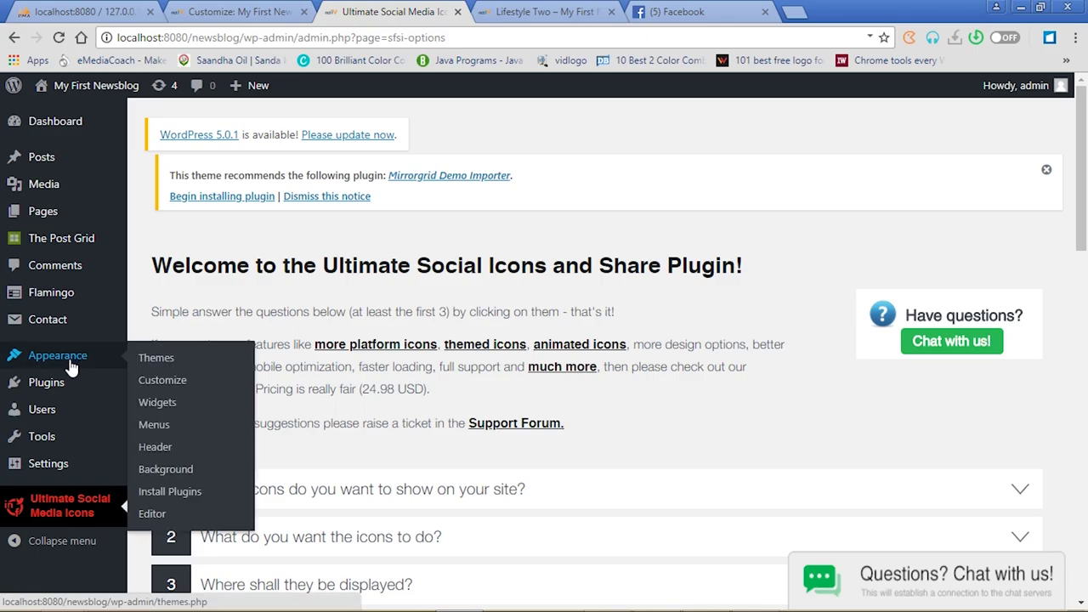
pyautogui.click(164, 361)
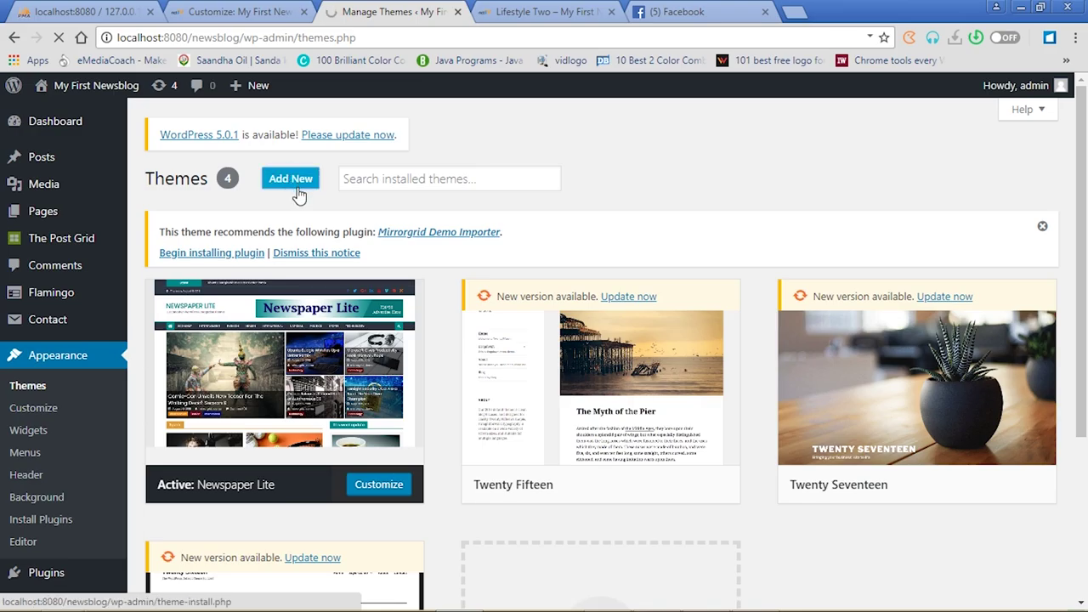
# Dismiss the recommendation notice and search available themes for 'newsp'
pyautogui.click(1043, 228)
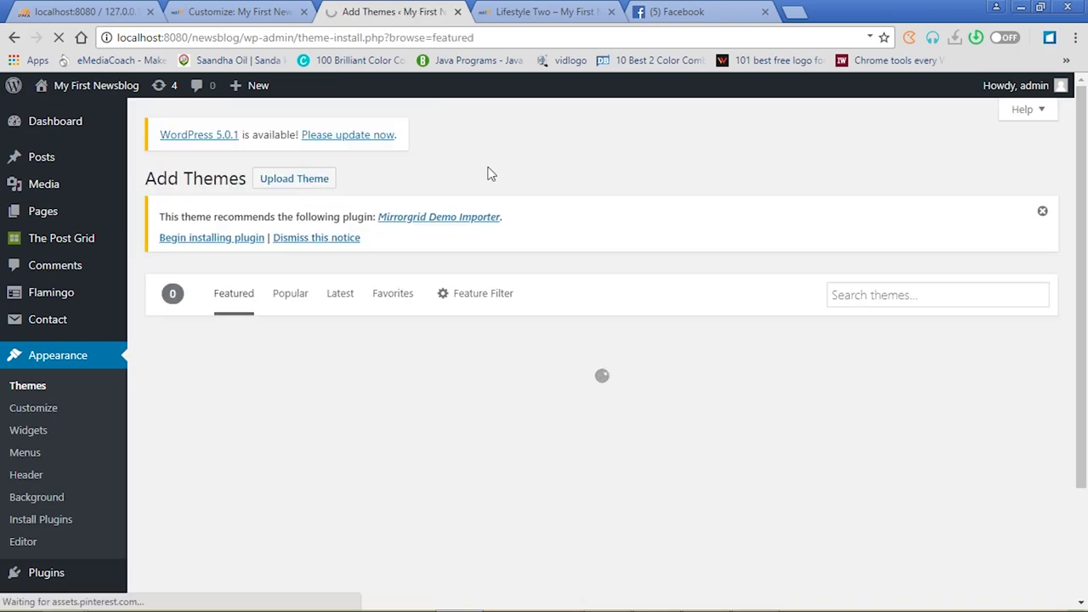
pyautogui.click(884, 305)
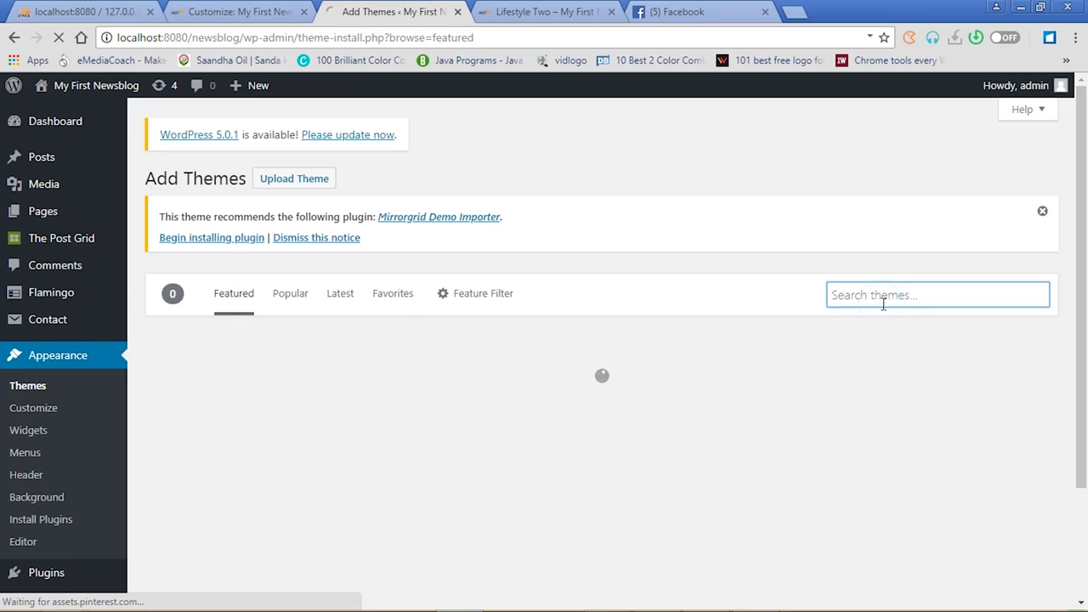
pyautogui.write('newspaper')
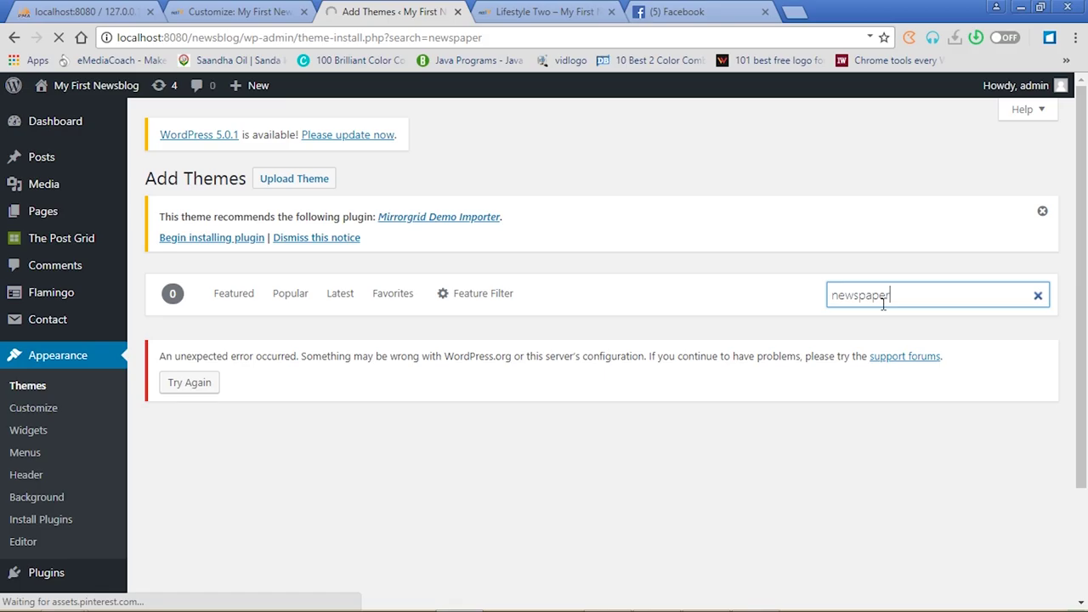
pyautogui.click(883, 304)
pyautogui.click(911, 297)
# Dismiss the notice again and go to the Installed Plugins list
pyautogui.click(1043, 212)
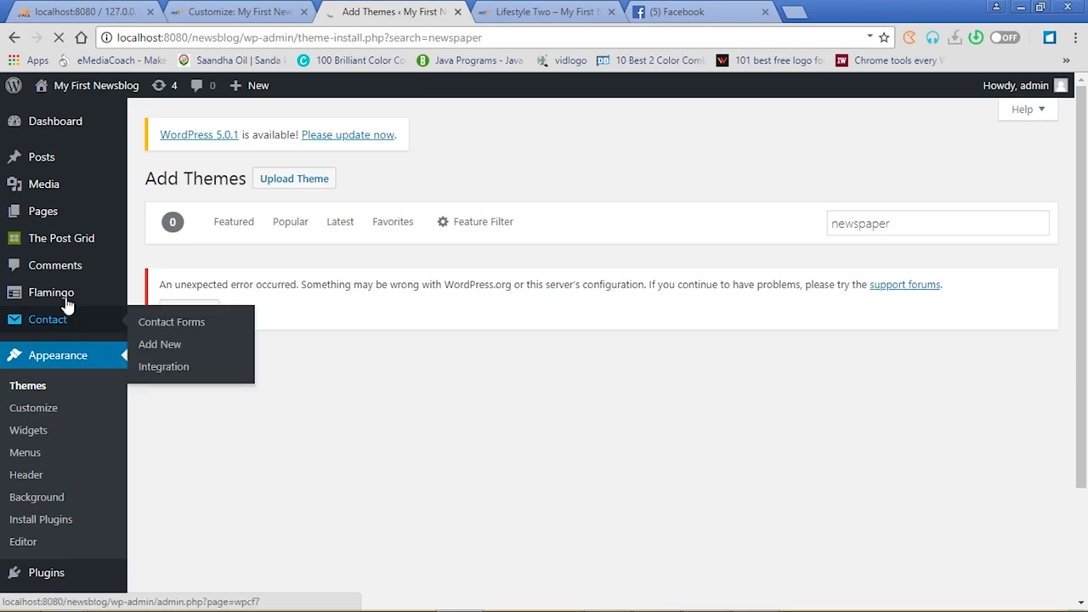
pyautogui.moveTo(68, 246)
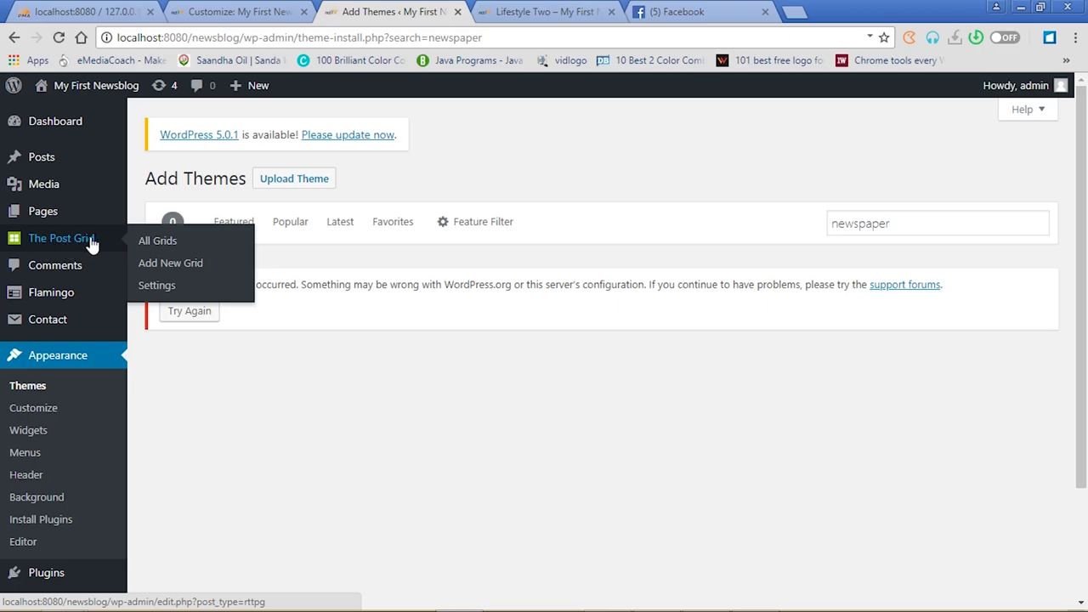
pyautogui.moveTo(49, 297)
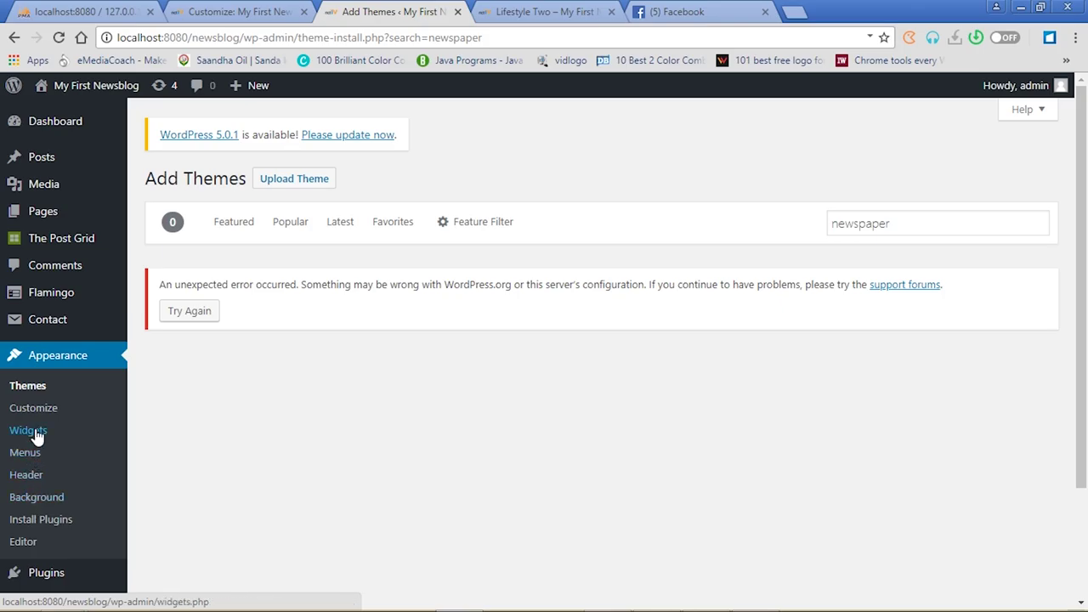
pyautogui.click(49, 576)
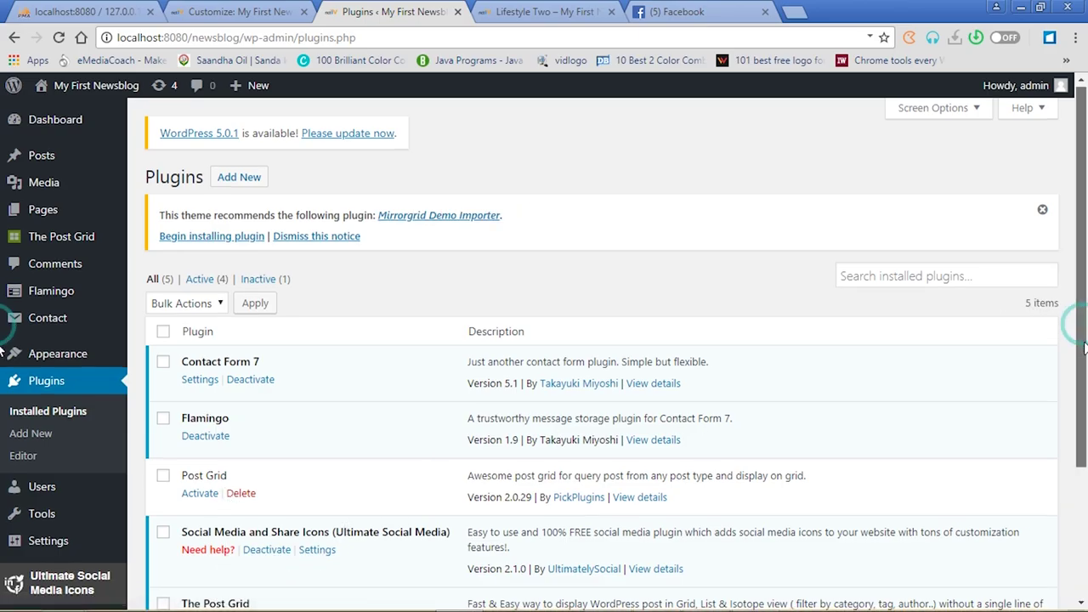
# Scroll the installed plugins list, then return to the Lifestyle Two post showing its share buttons
pyautogui.scroll(-1, 518, 404)
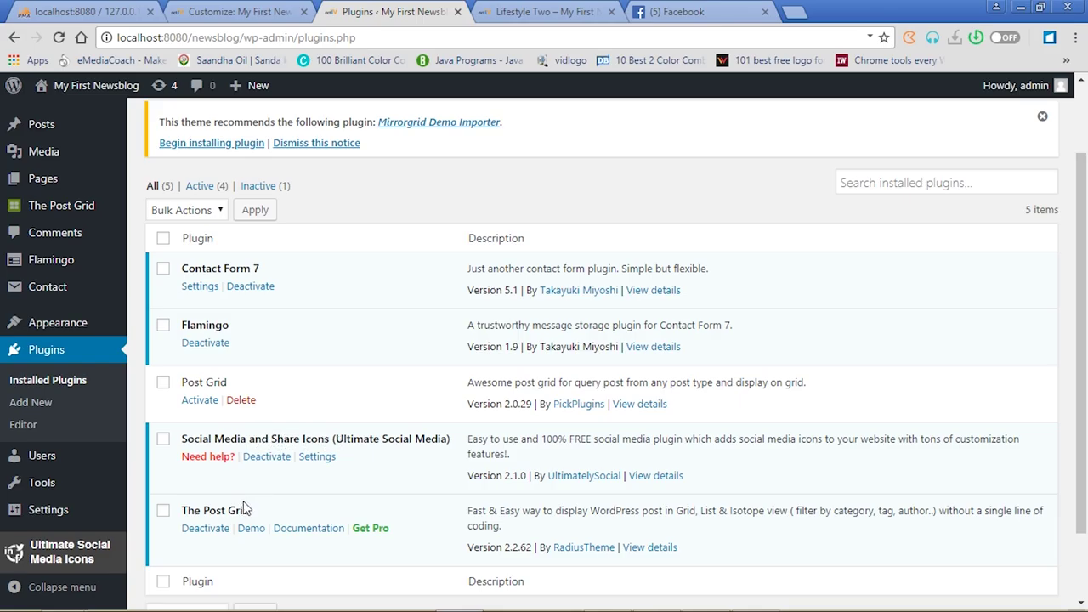
pyautogui.click(549, 11)
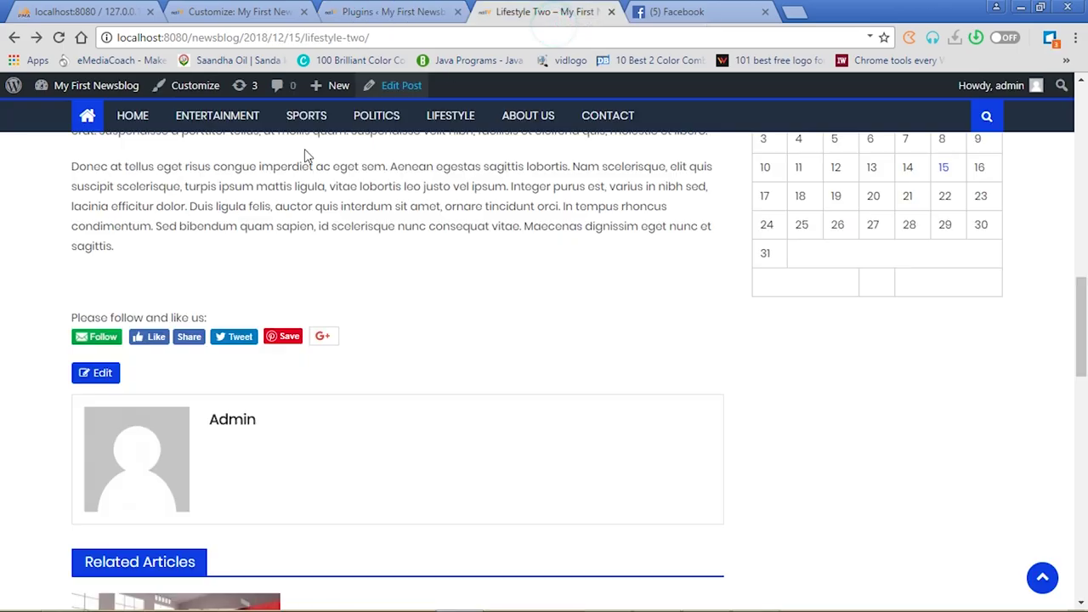
# Go to the blog's home page and open the Lifestyle One post
pyautogui.click(136, 116)
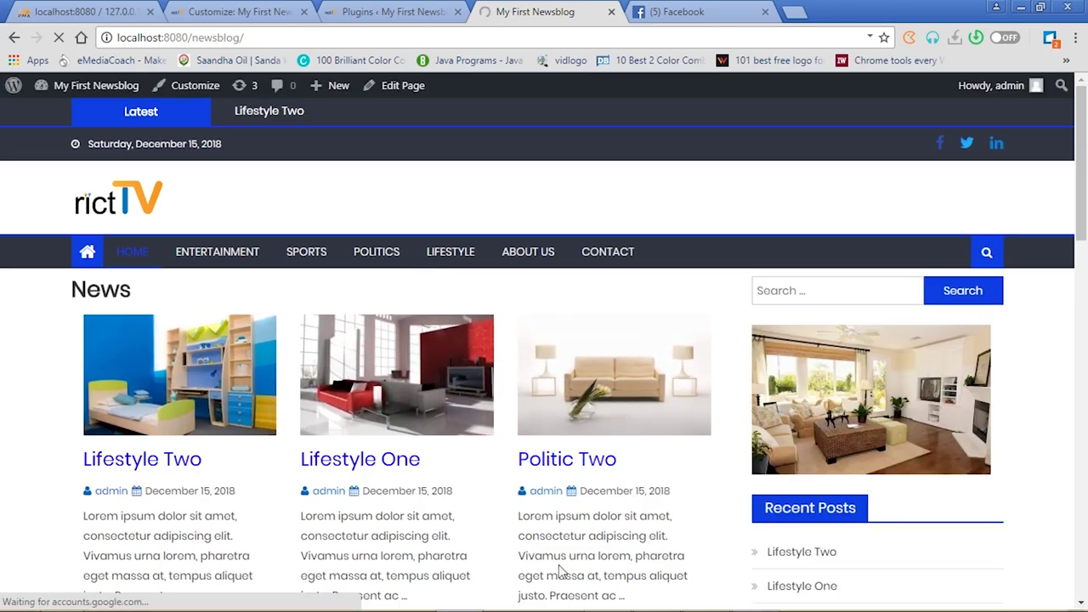
pyautogui.click(338, 9)
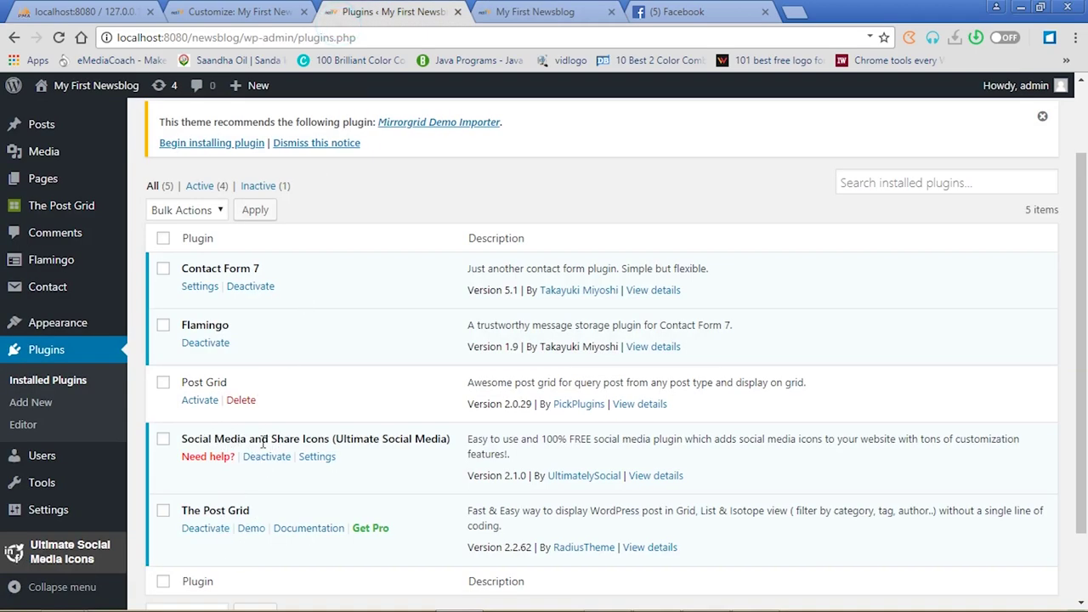
pyautogui.click(549, 10)
pyautogui.click(368, 462)
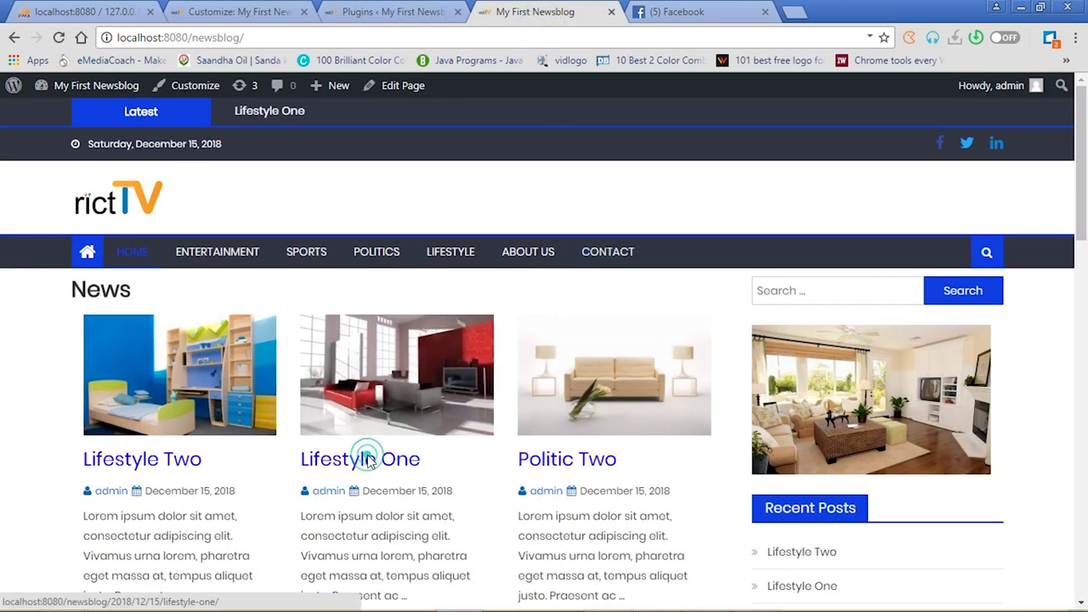
# Return to the admin area and open the Comments management page
pyautogui.click(267, 10)
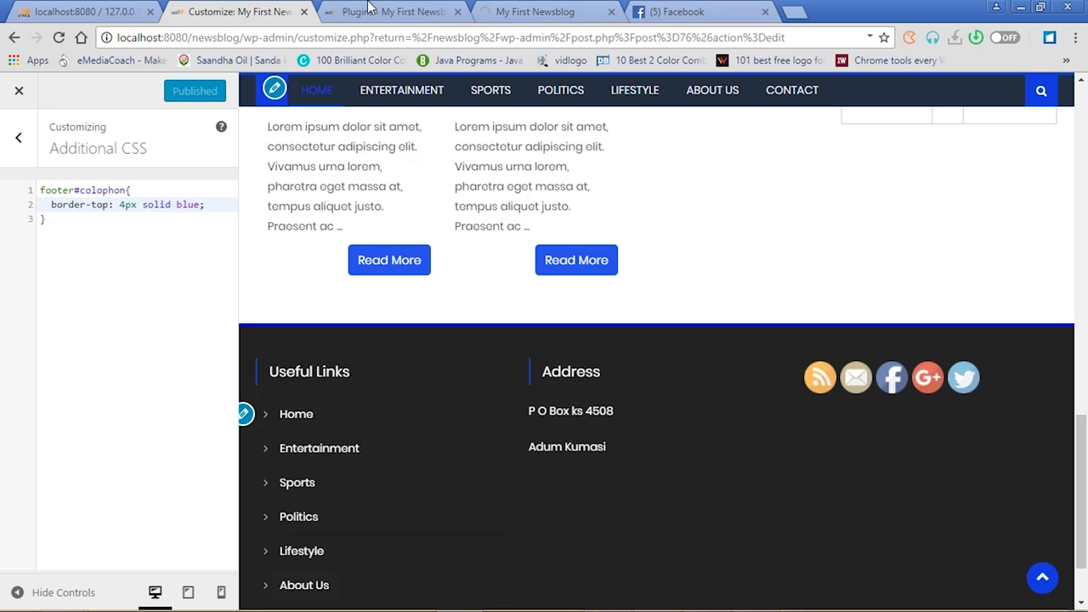
pyautogui.click(362, 12)
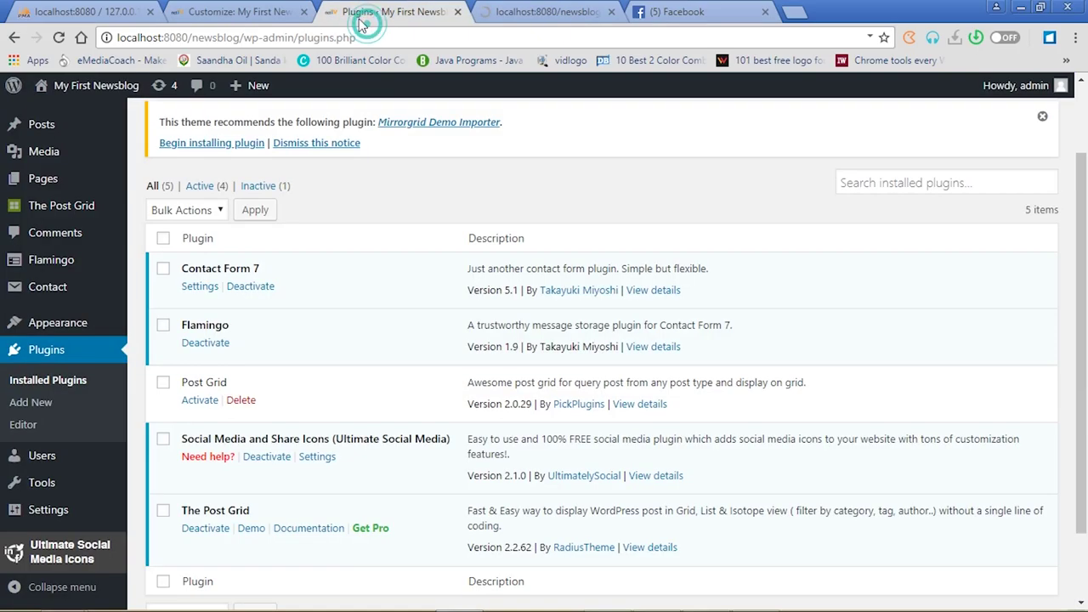
pyautogui.click(57, 234)
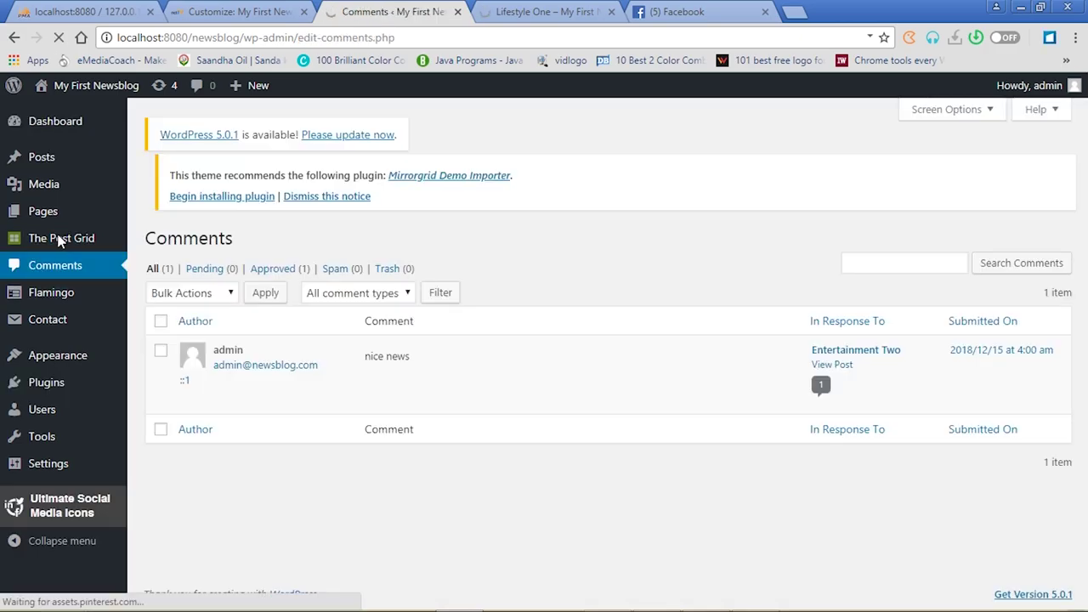
# Dismiss the plugin recommendation notice on Comments, then head from Lifestyle One to the blog's home page
pyautogui.moveTo(391, 372)
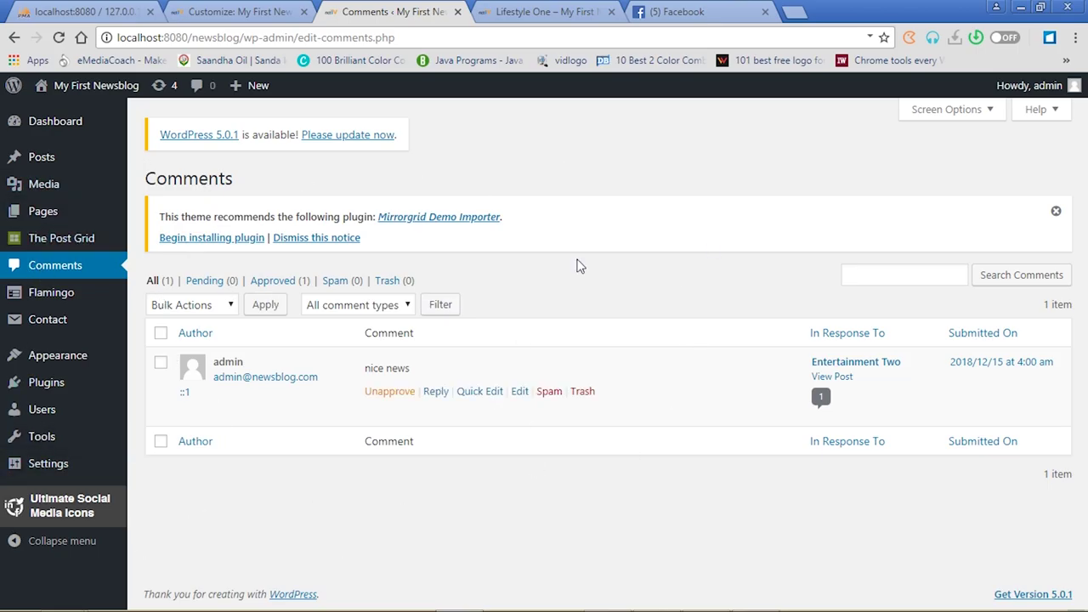
pyautogui.click(1055, 214)
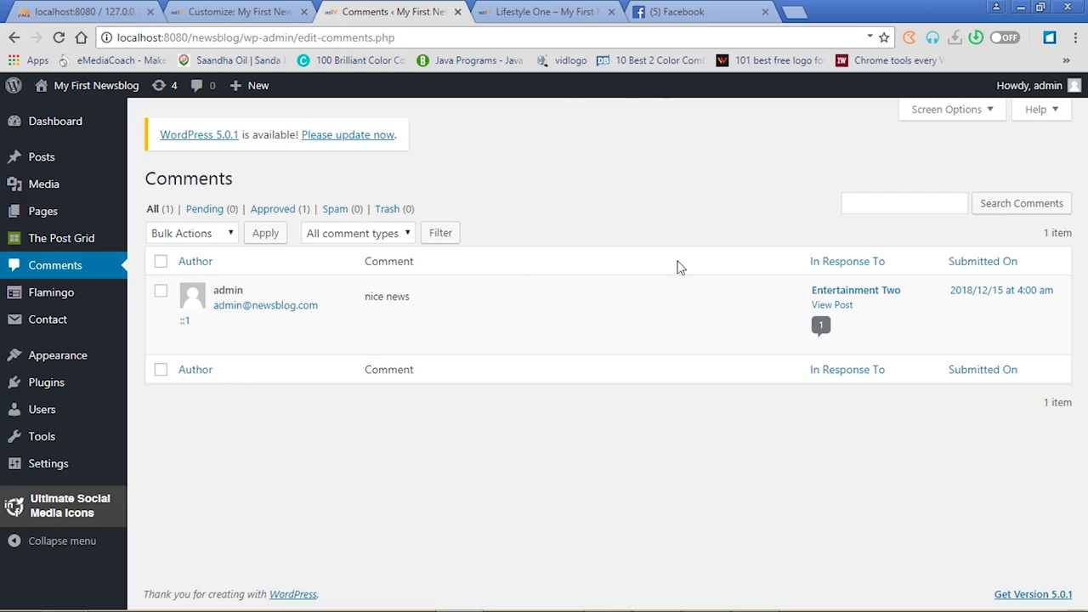
pyautogui.click(517, 12)
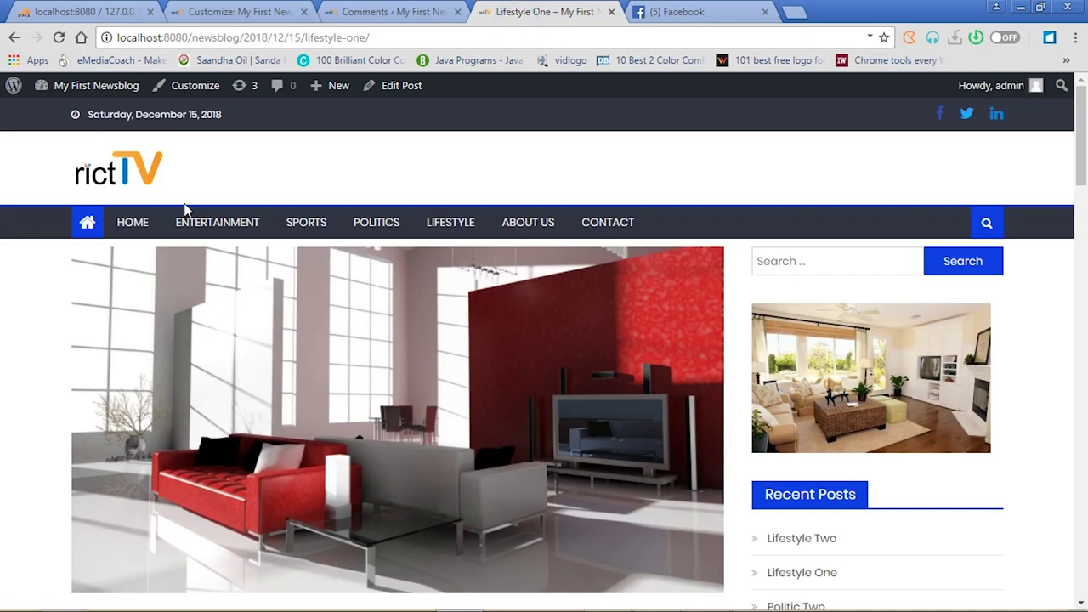
pyautogui.click(140, 229)
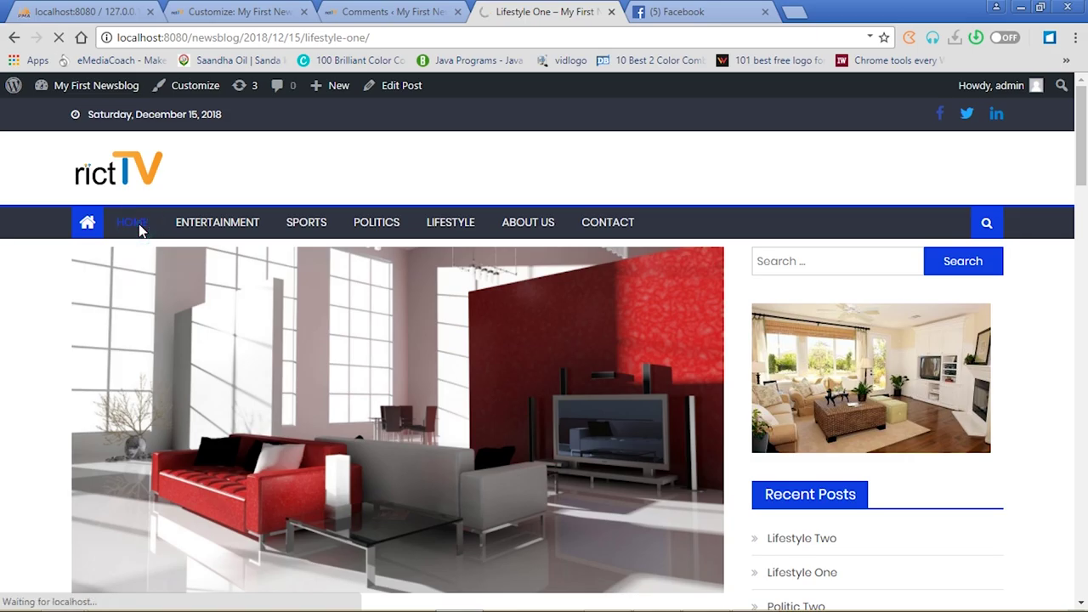